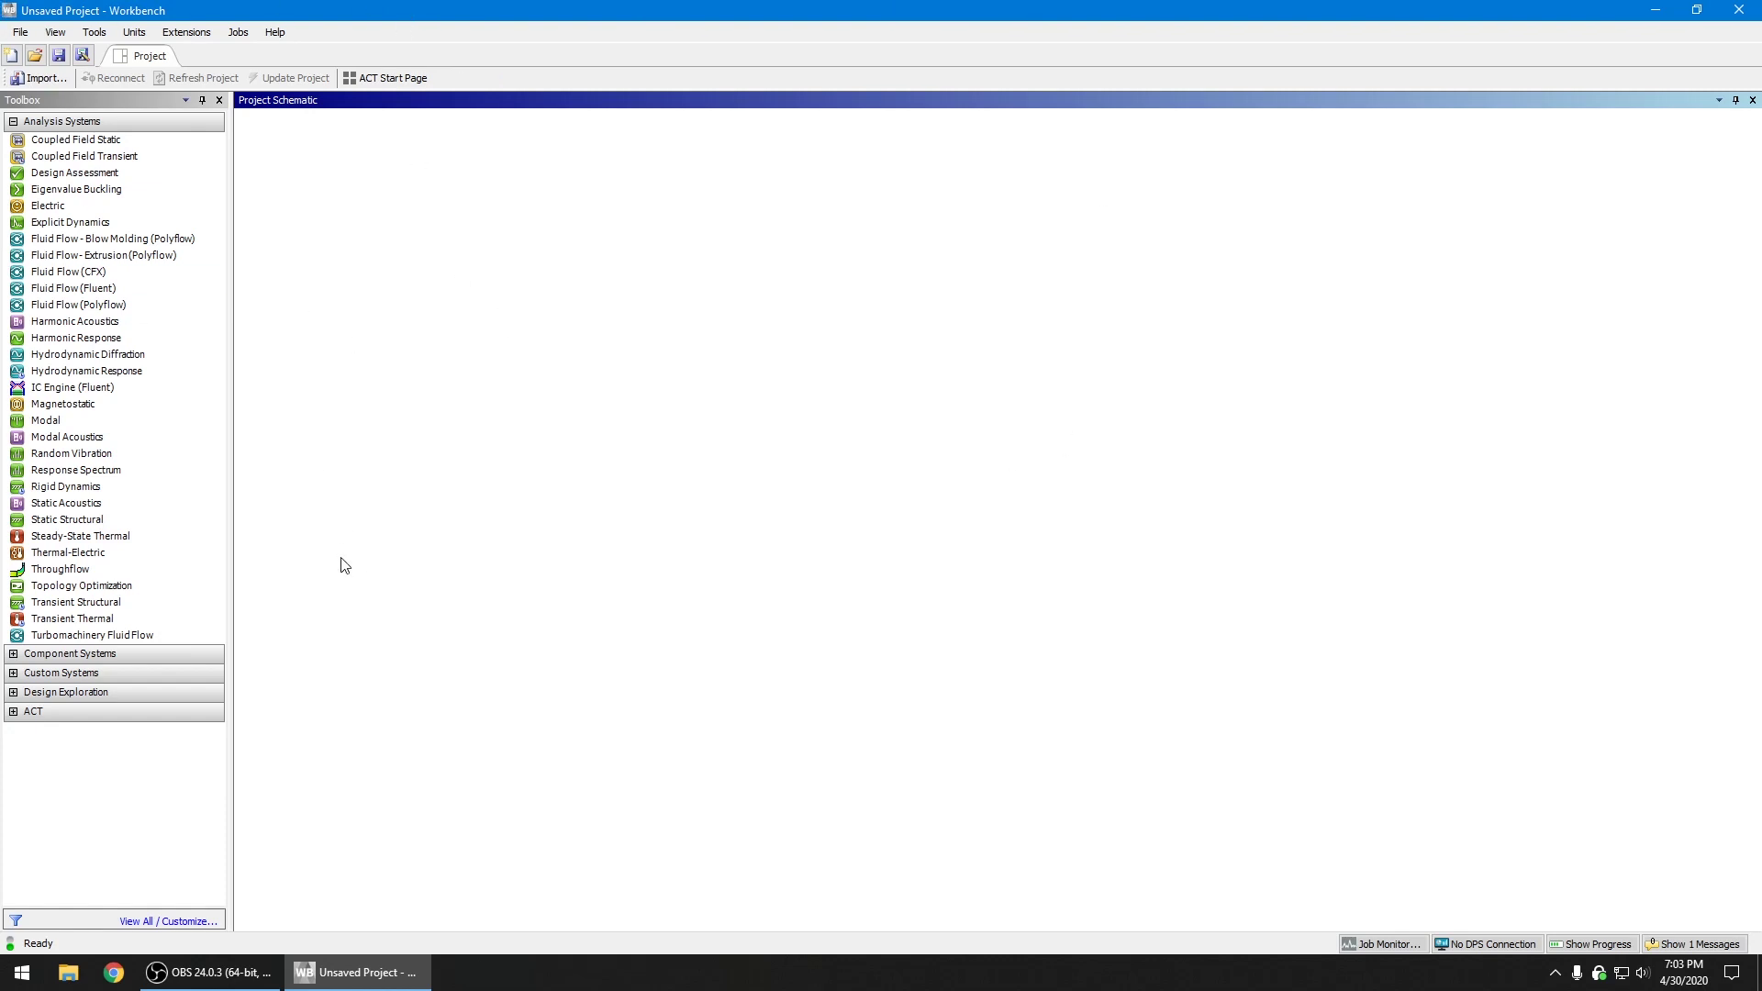
key("super")
scroll(173, 610, "down", 15)
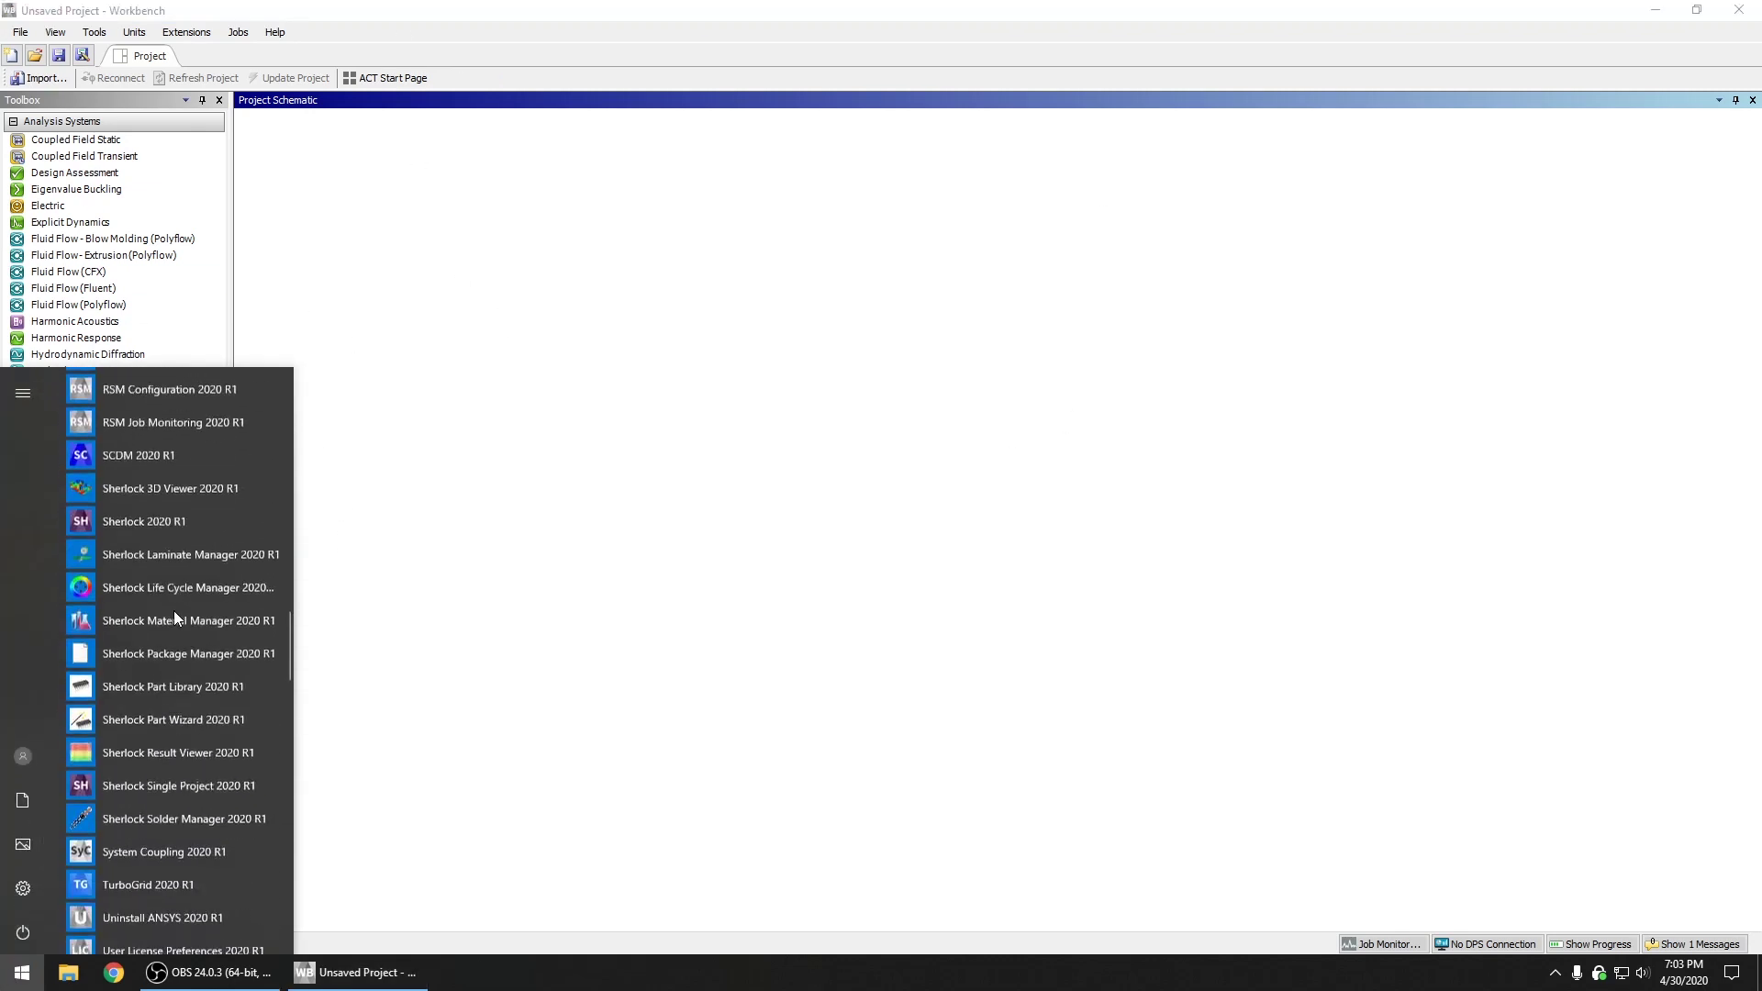
scroll(174, 610, "down", 2)
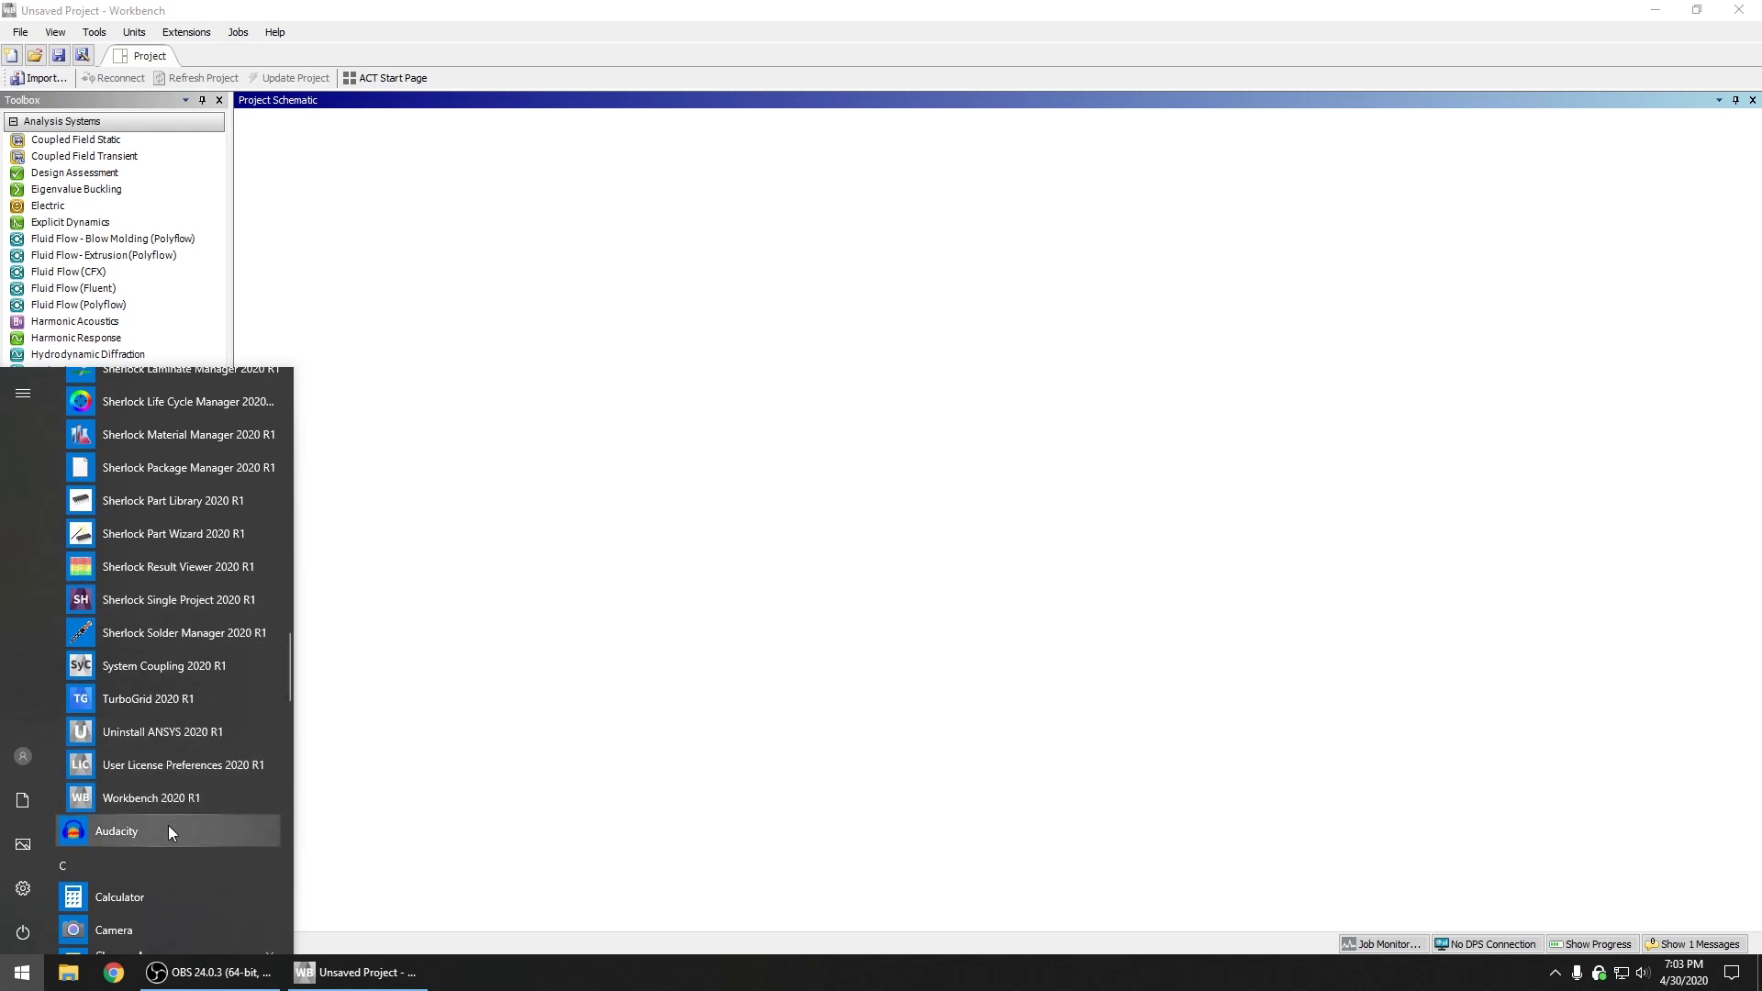
left_click(868, 7)
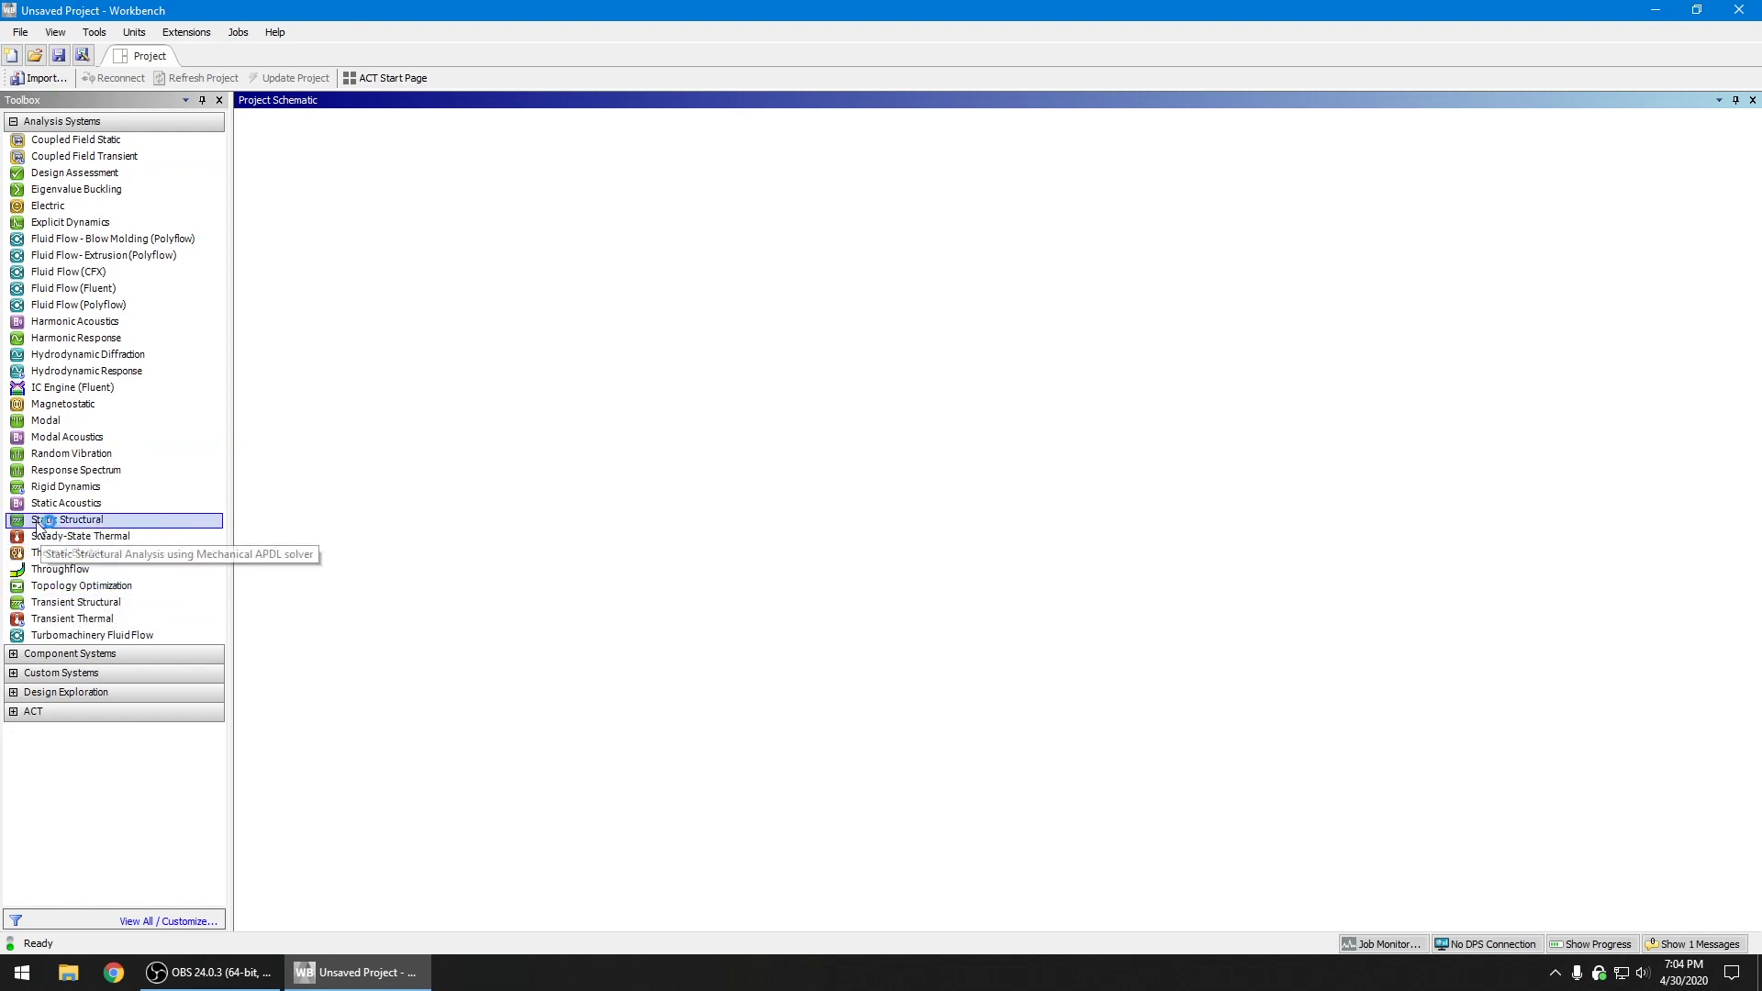
Add a Static Structural analysis system to the project schematic and name it Bike Frame
left_click_drag(42, 525, 332, 220)
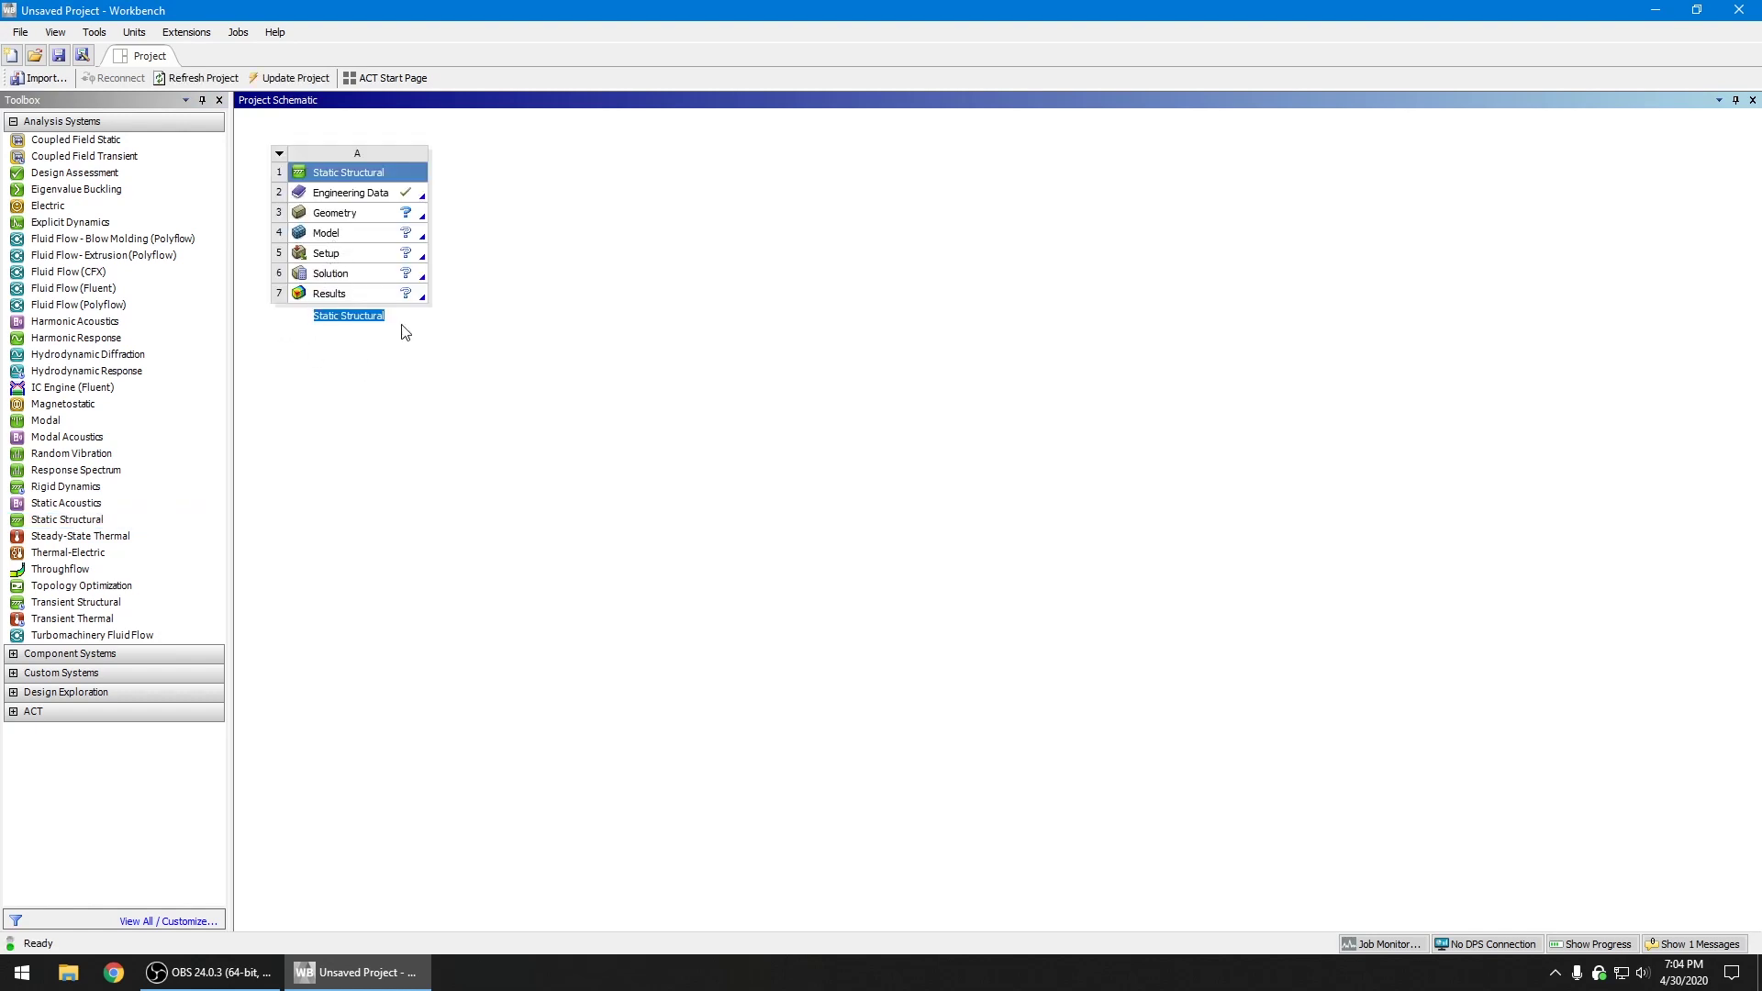
type("Bike Frame")
key("Return")
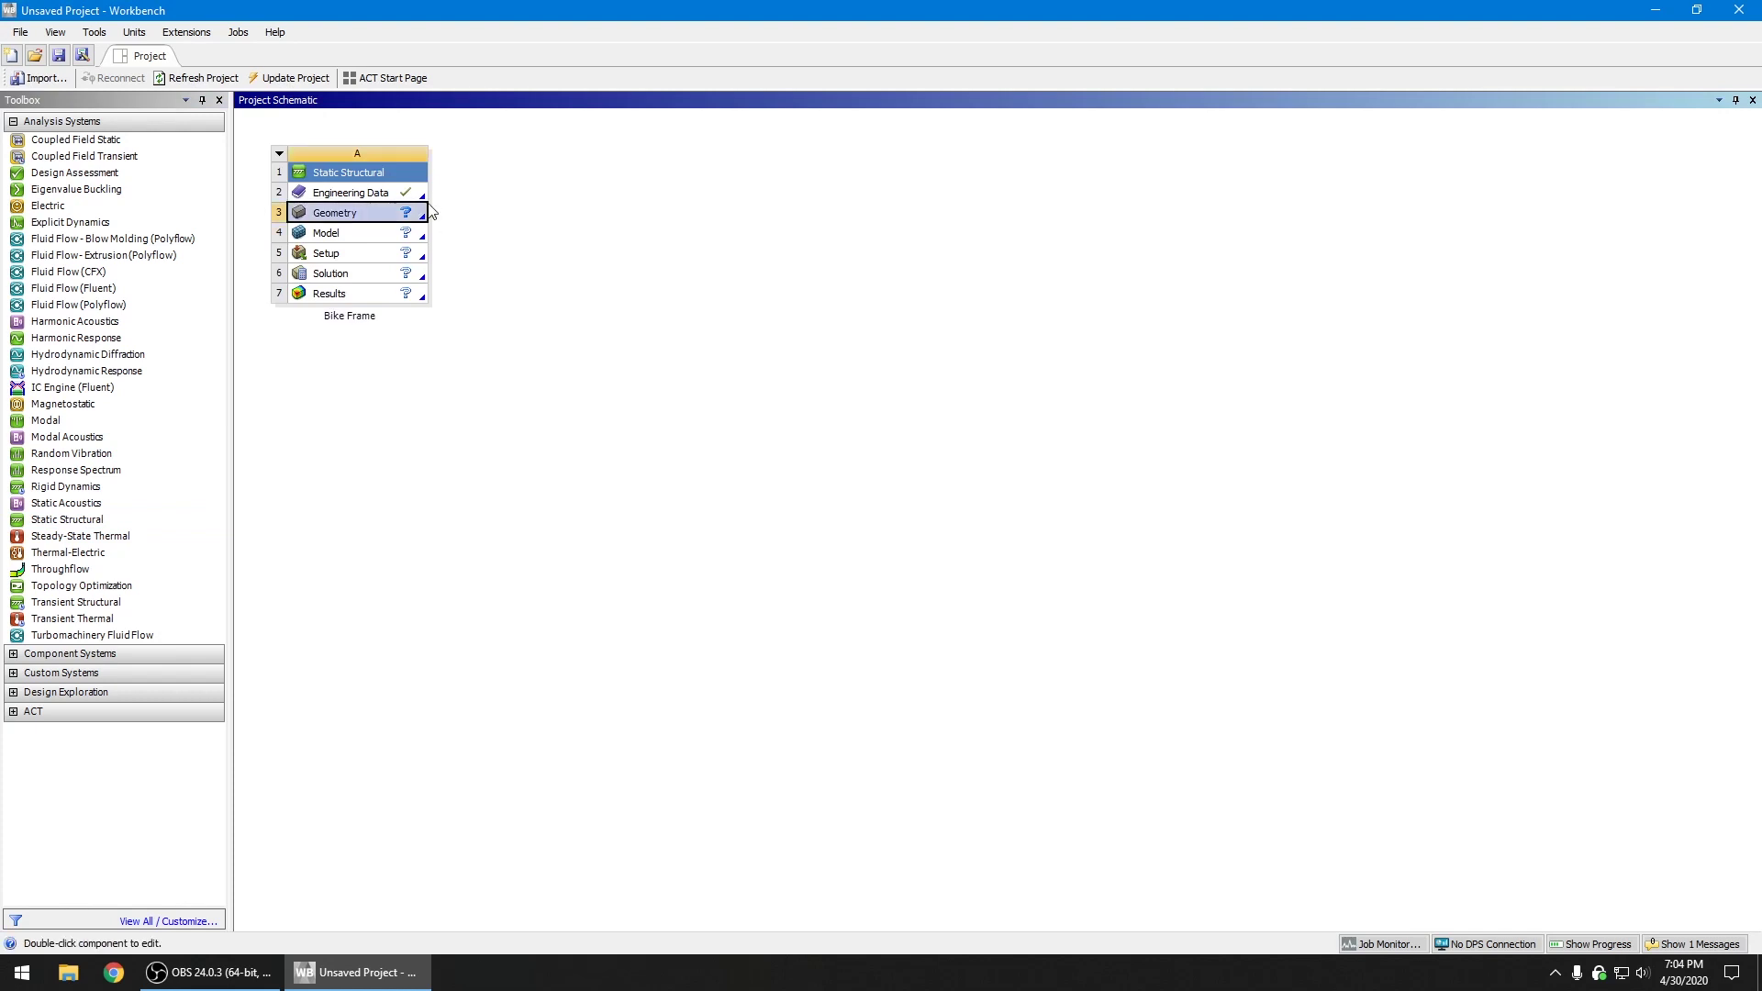
Open the Bike Frame system's Engineering Data, examine the Structural Steel material properties, and return to the project schematic
left_click(358, 195)
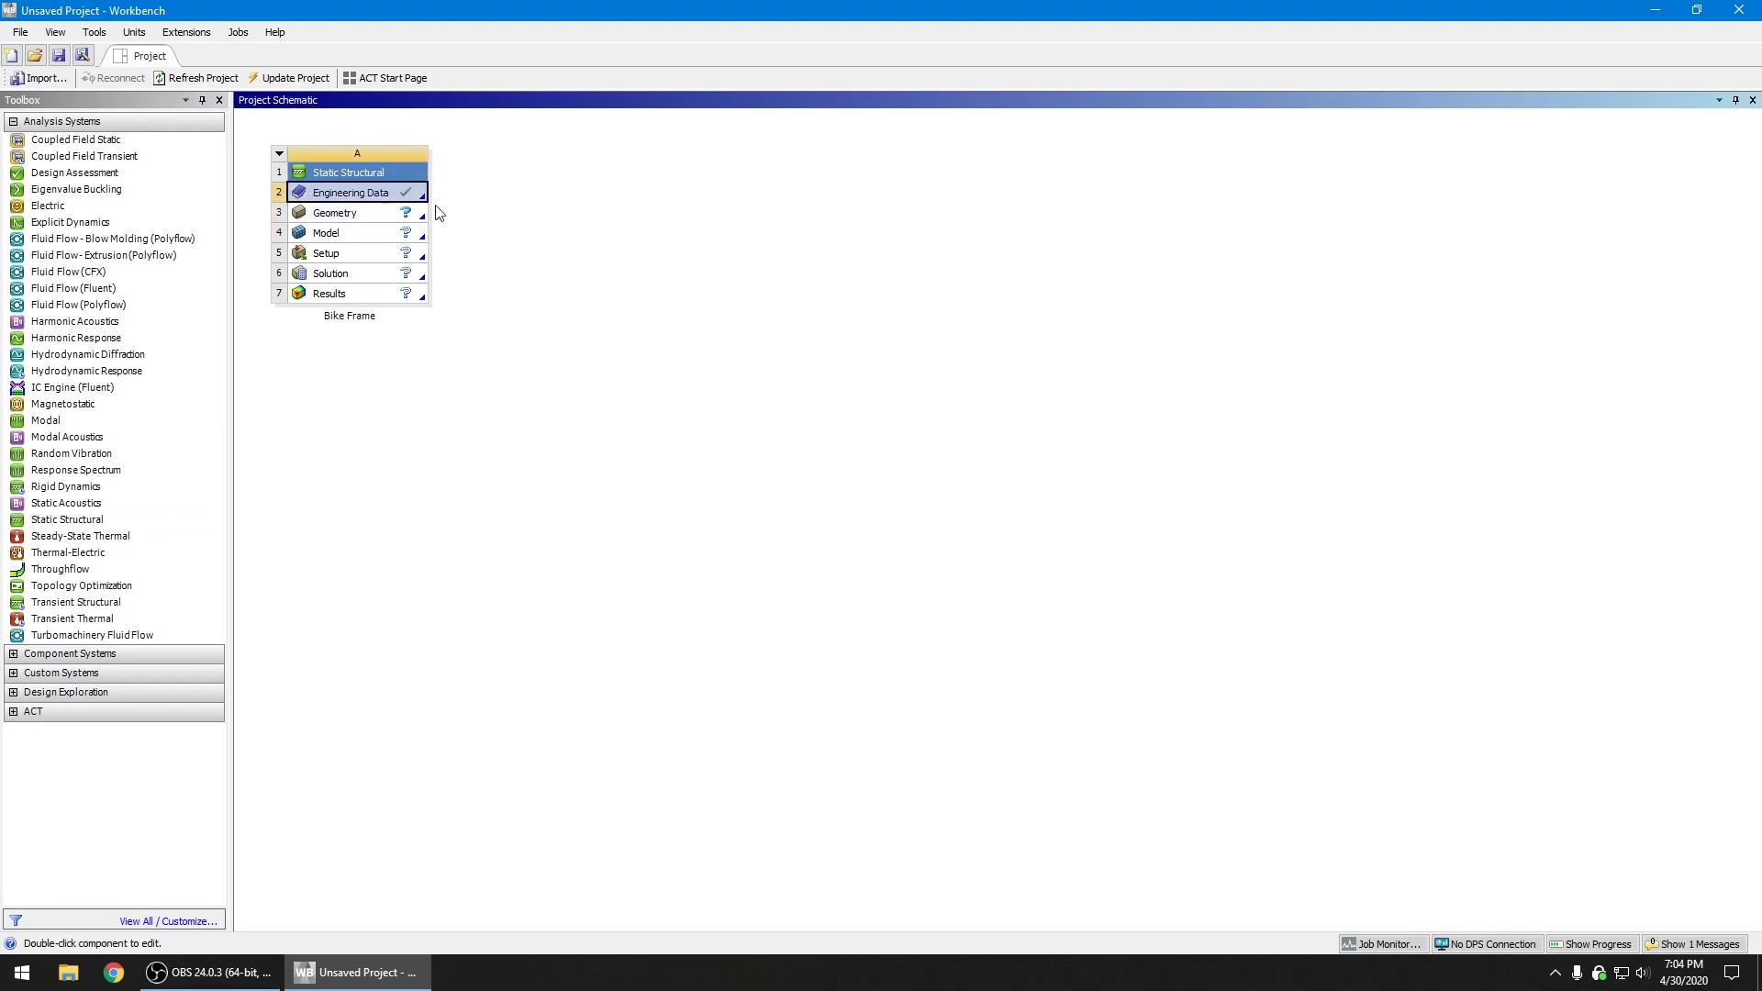
double_click(367, 193)
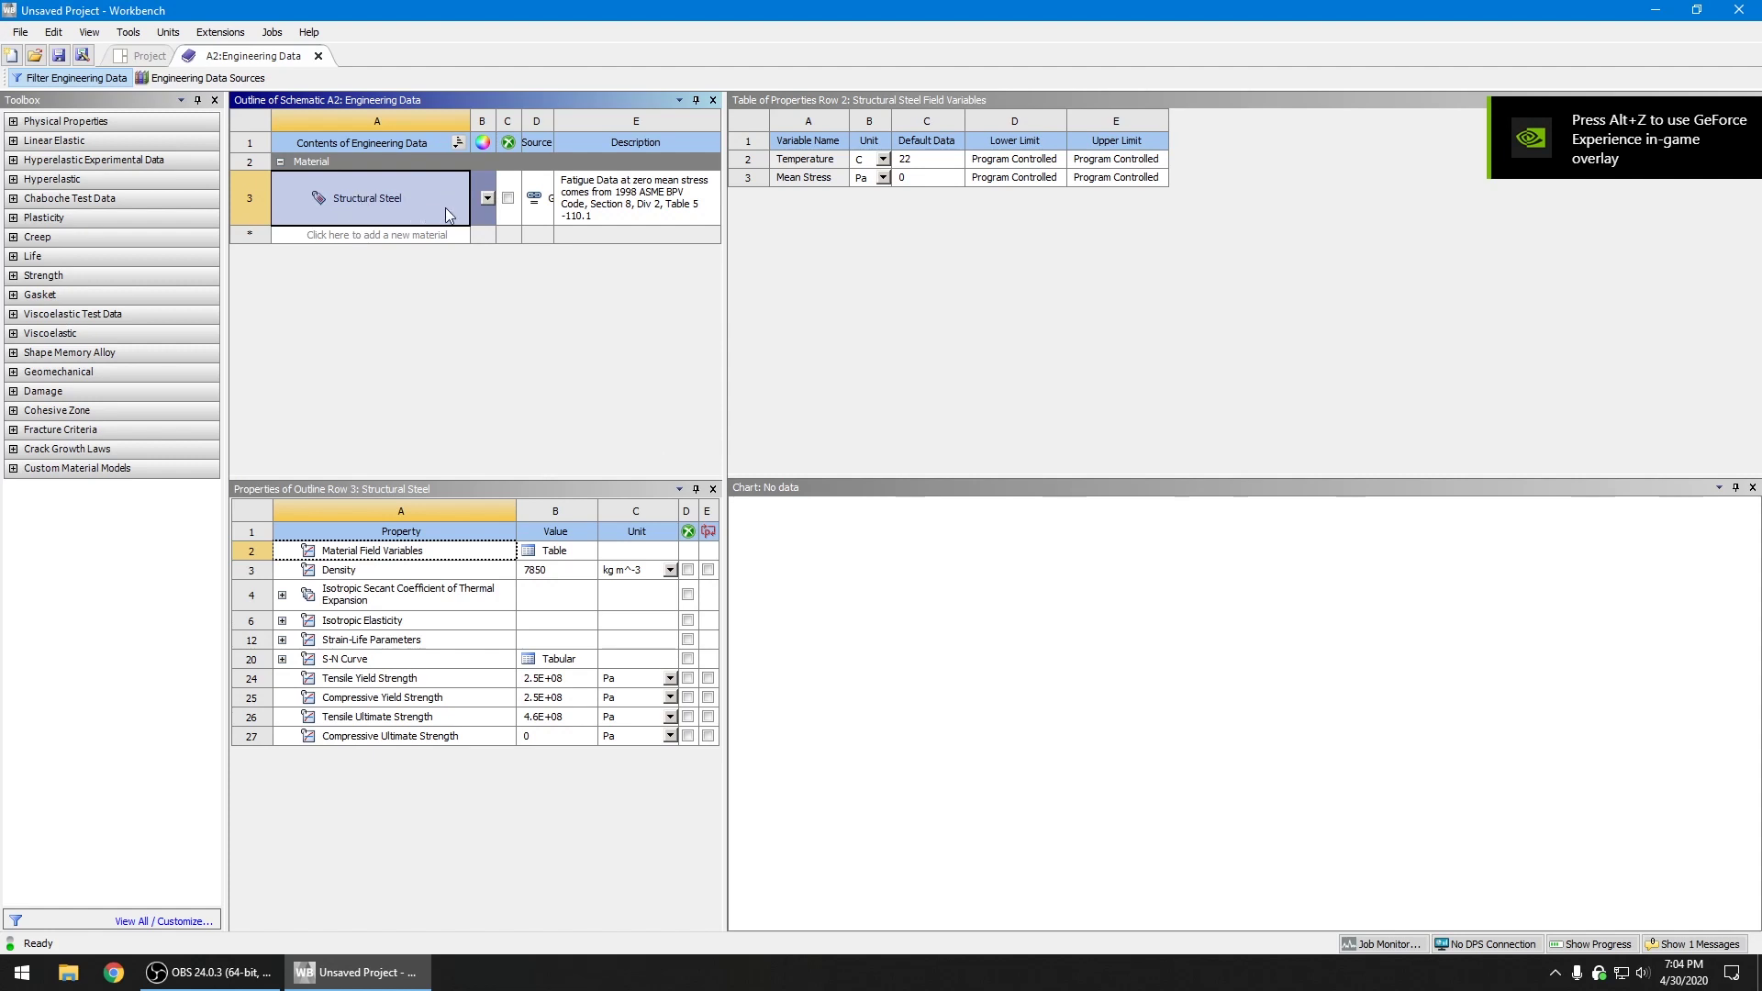
left_click_drag(725, 305, 1144, 303)
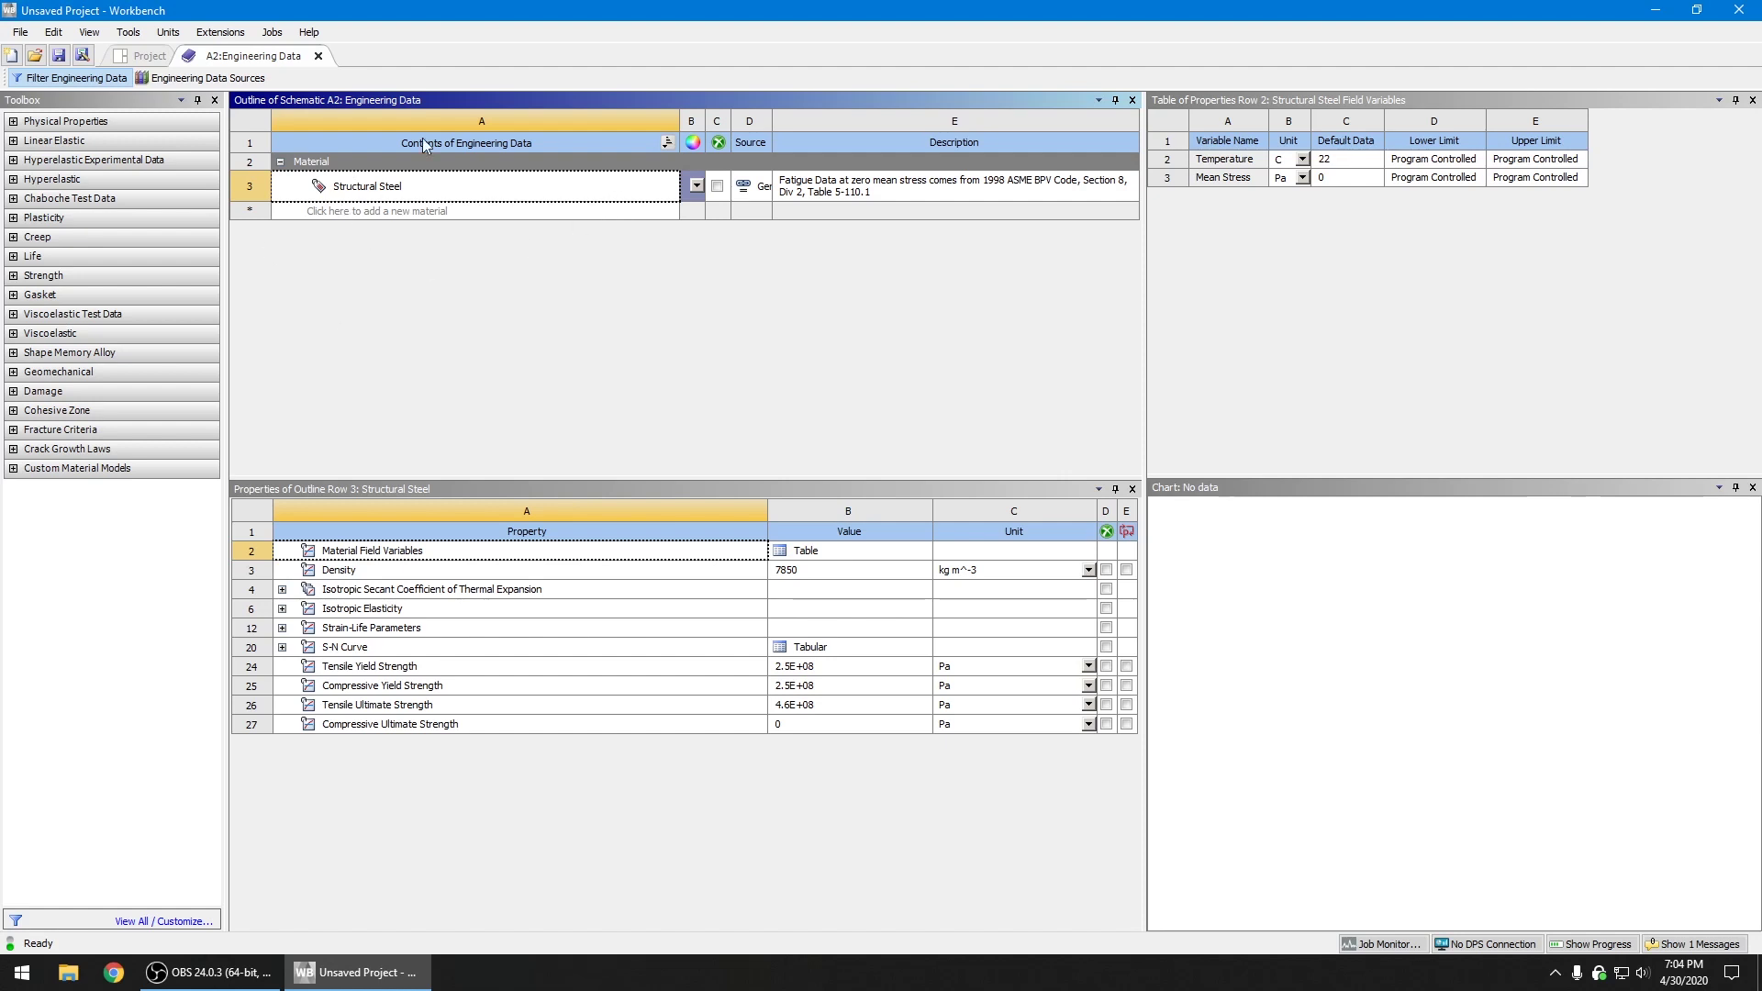
middle_click(289, 55)
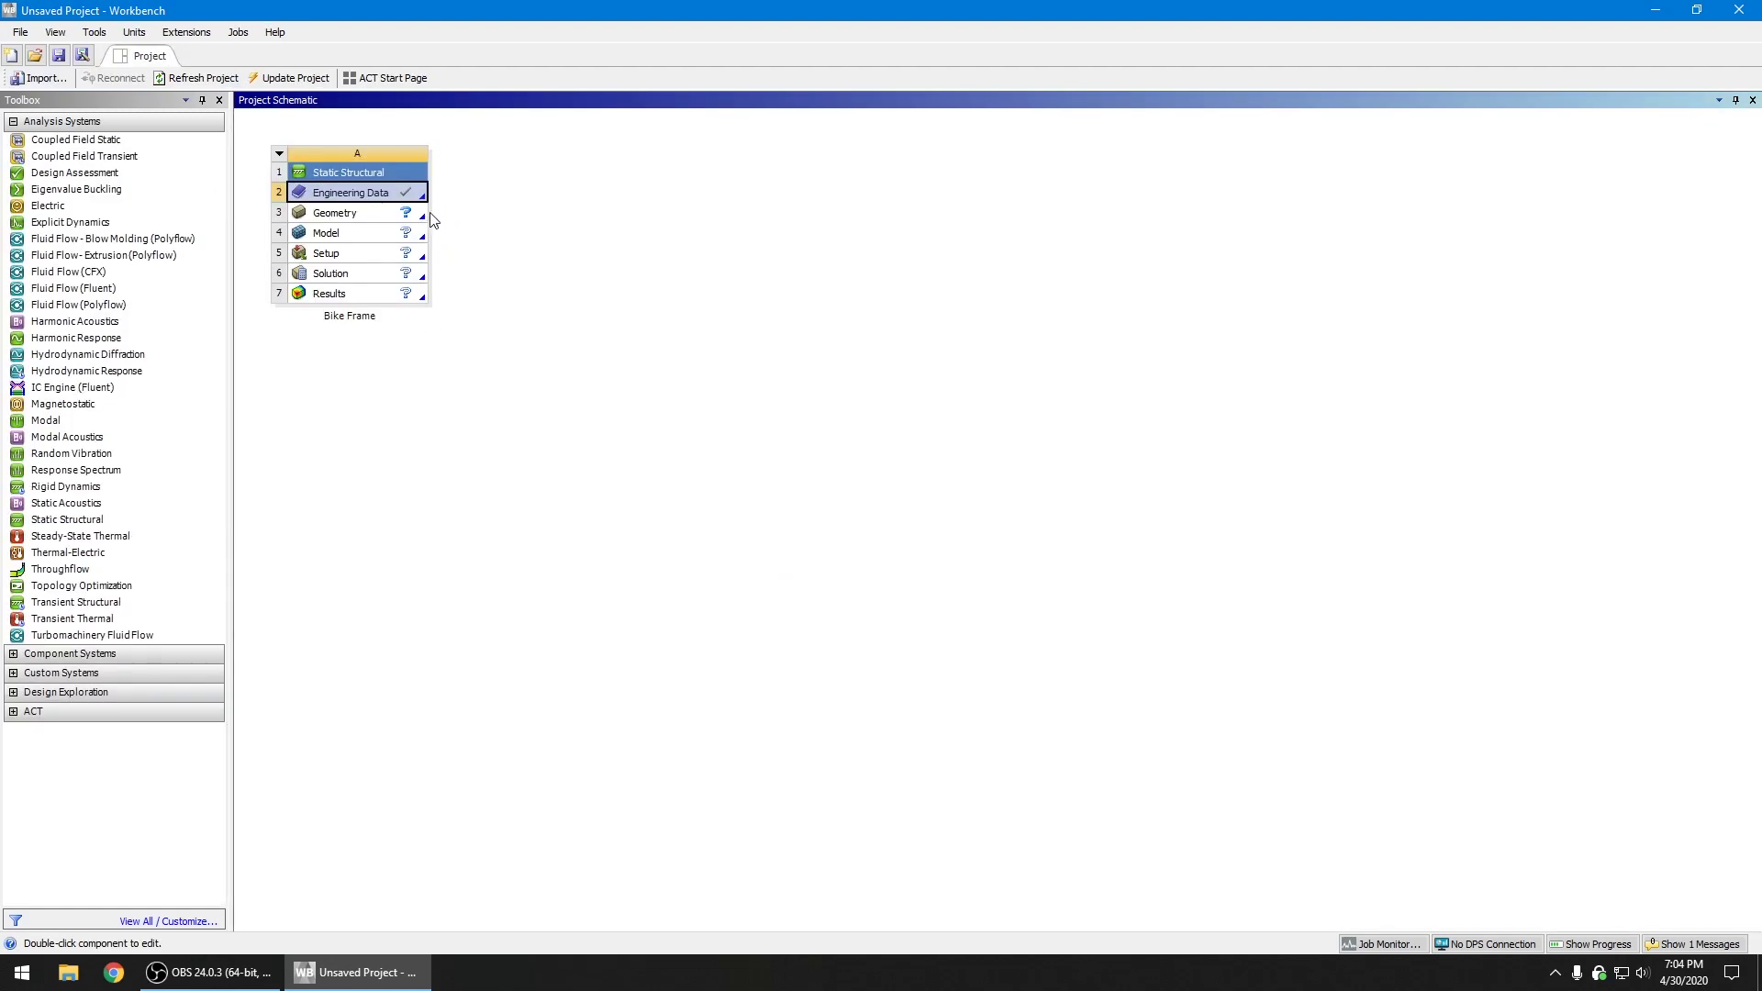
Open the Bike Frame system's Geometry cell in SpaceClaim and dismiss the license message
left_click(373, 220)
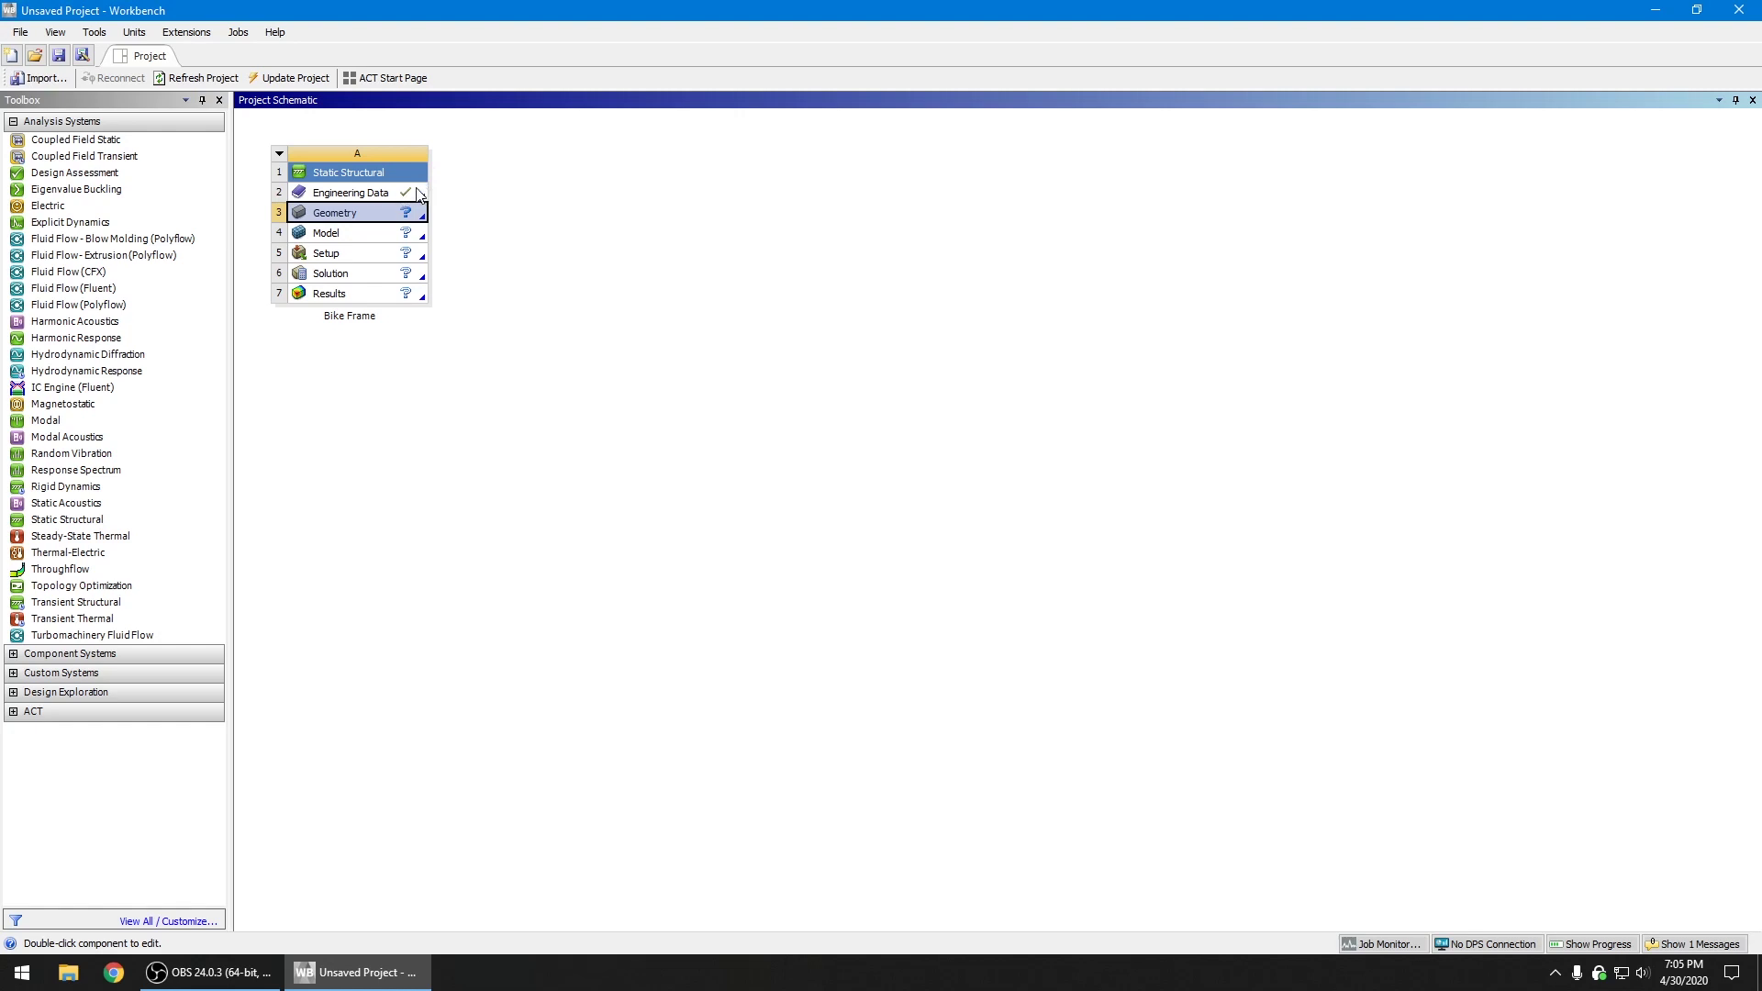
double_click(332, 217)
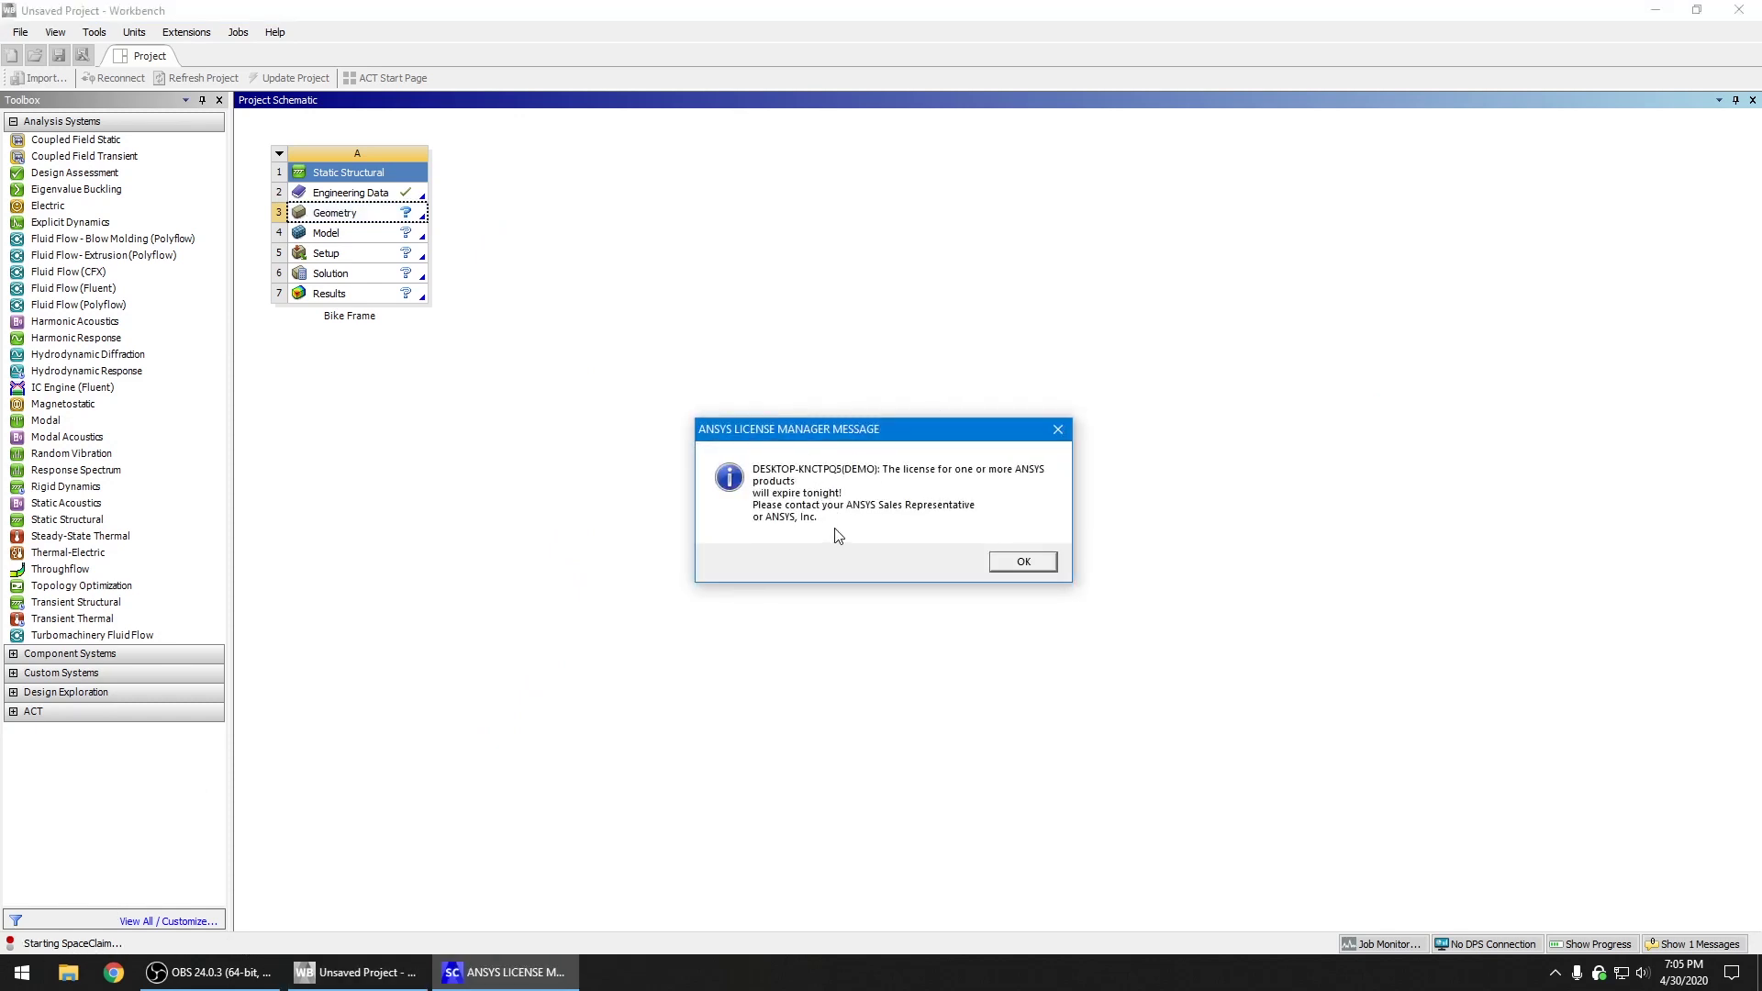
left_click(1029, 563)
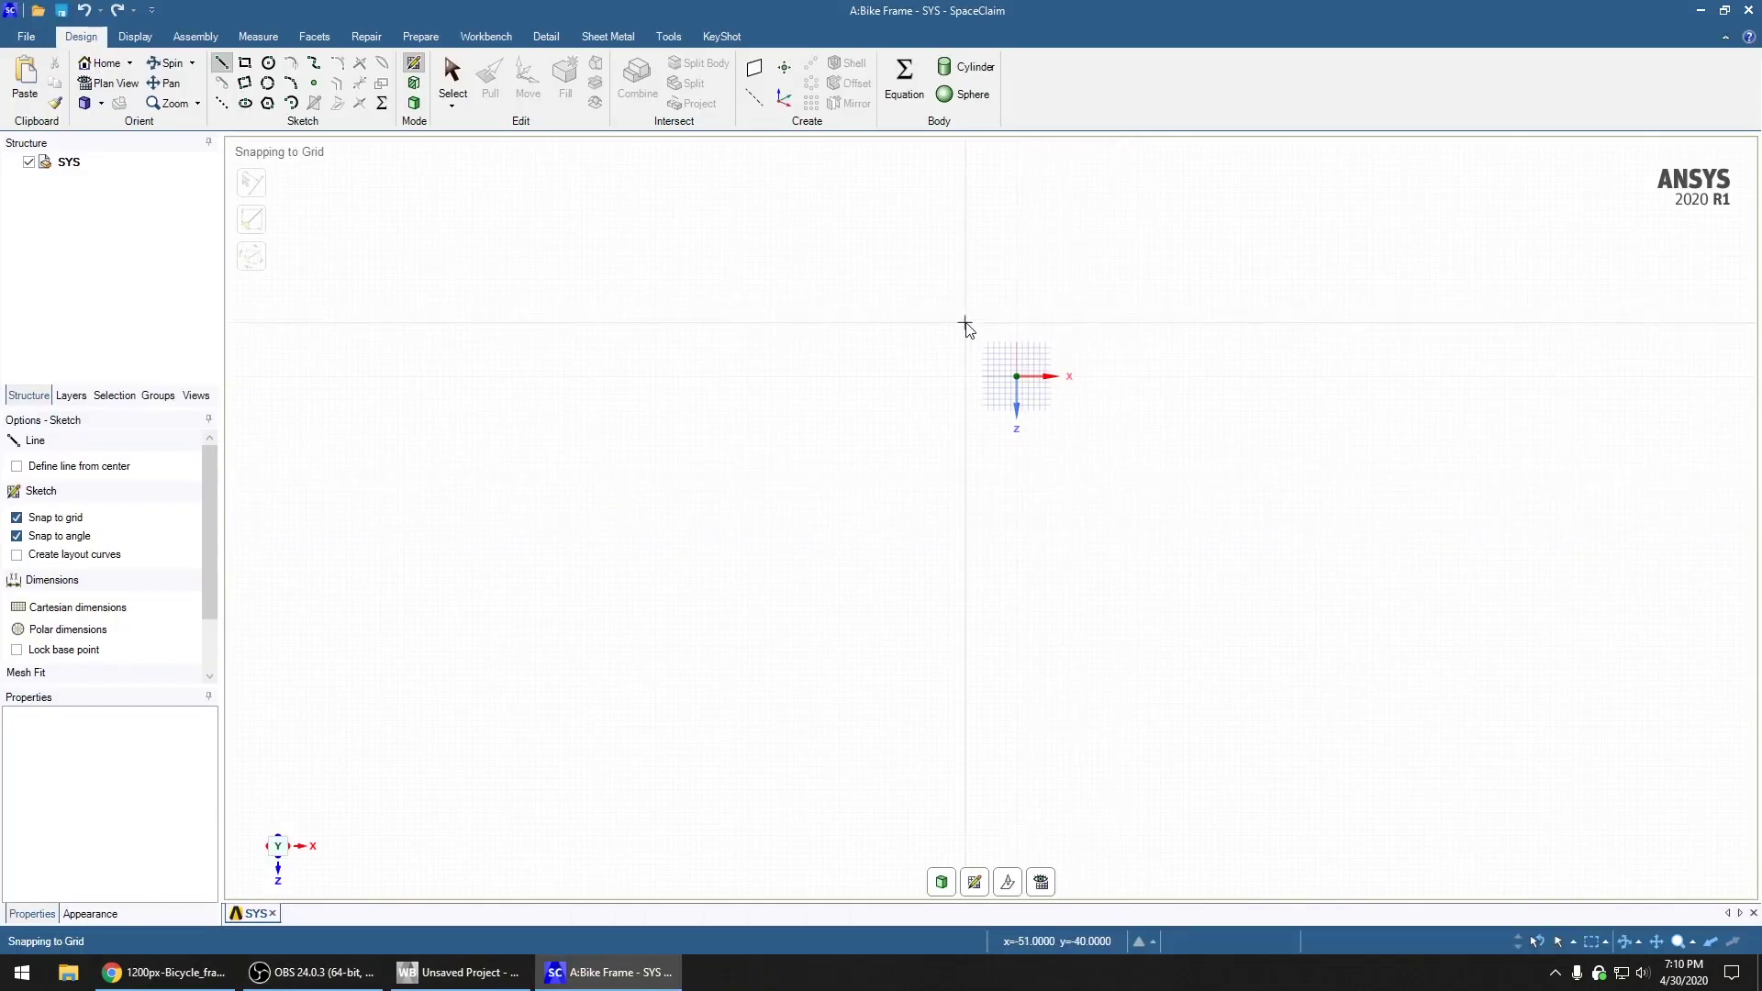
Sketch a closed four-sided frame outline from the origin: a 45° line about 300 mm long, a horizontal base, a rising line, and a closing top line about 347 mm long
left_click(1016, 376)
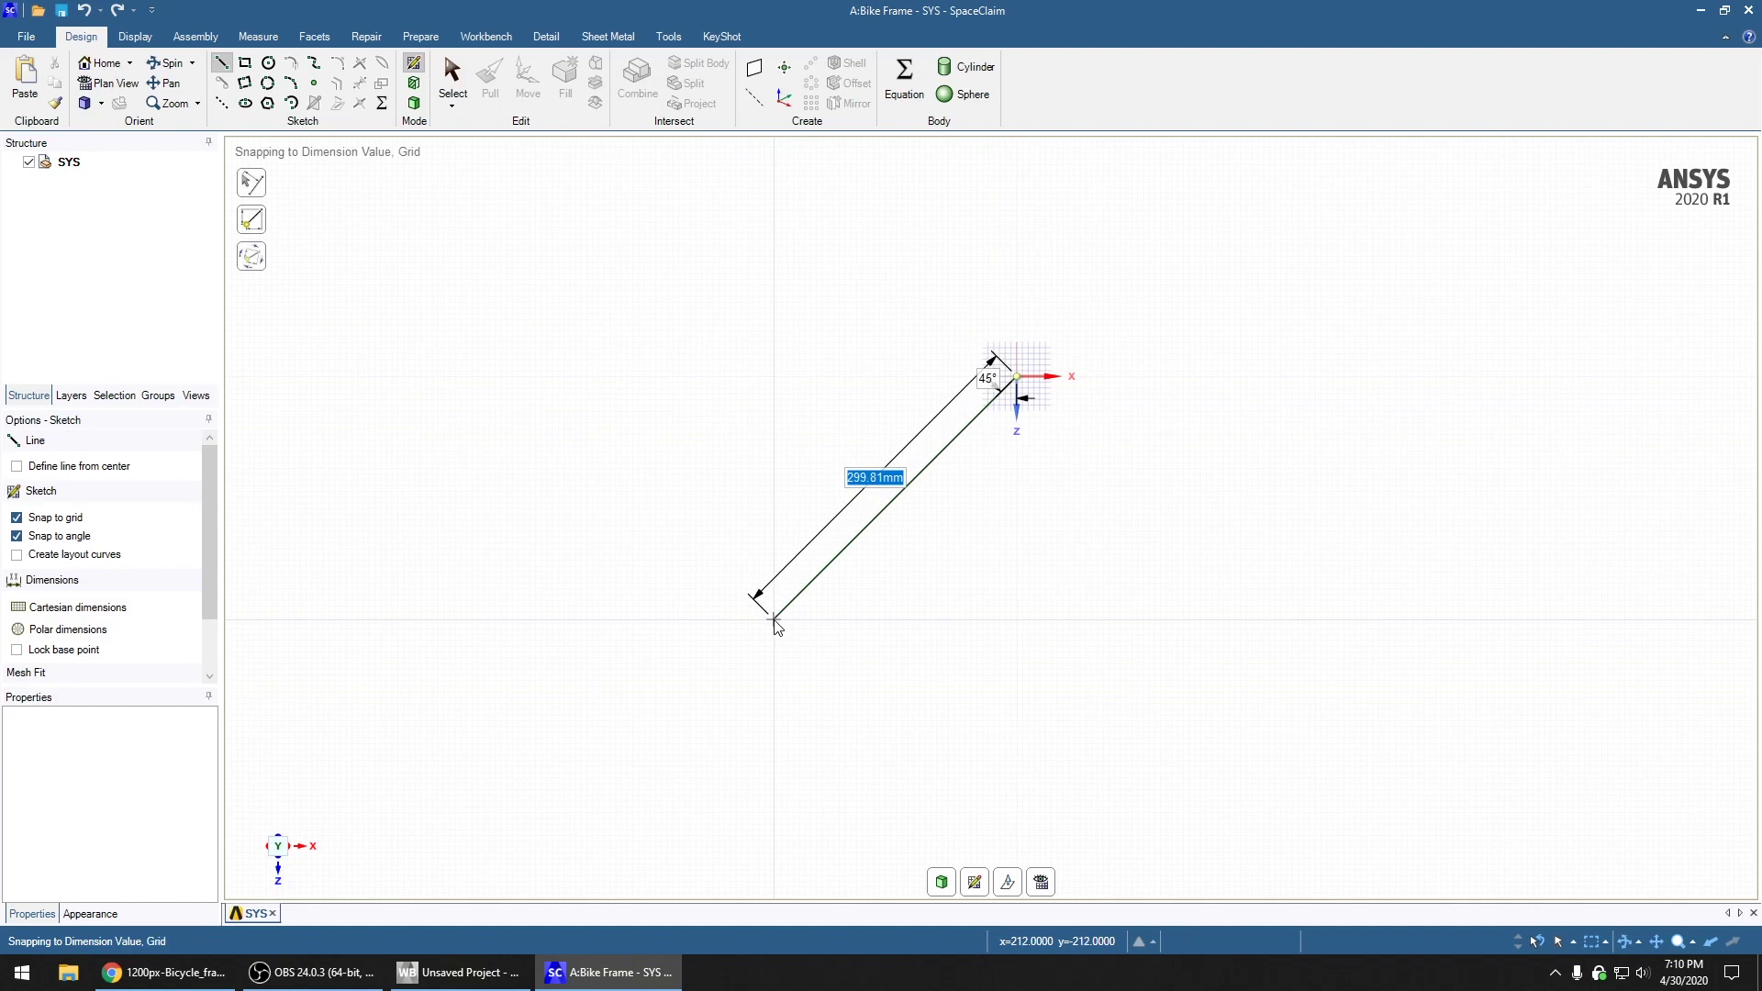
left_click(774, 620)
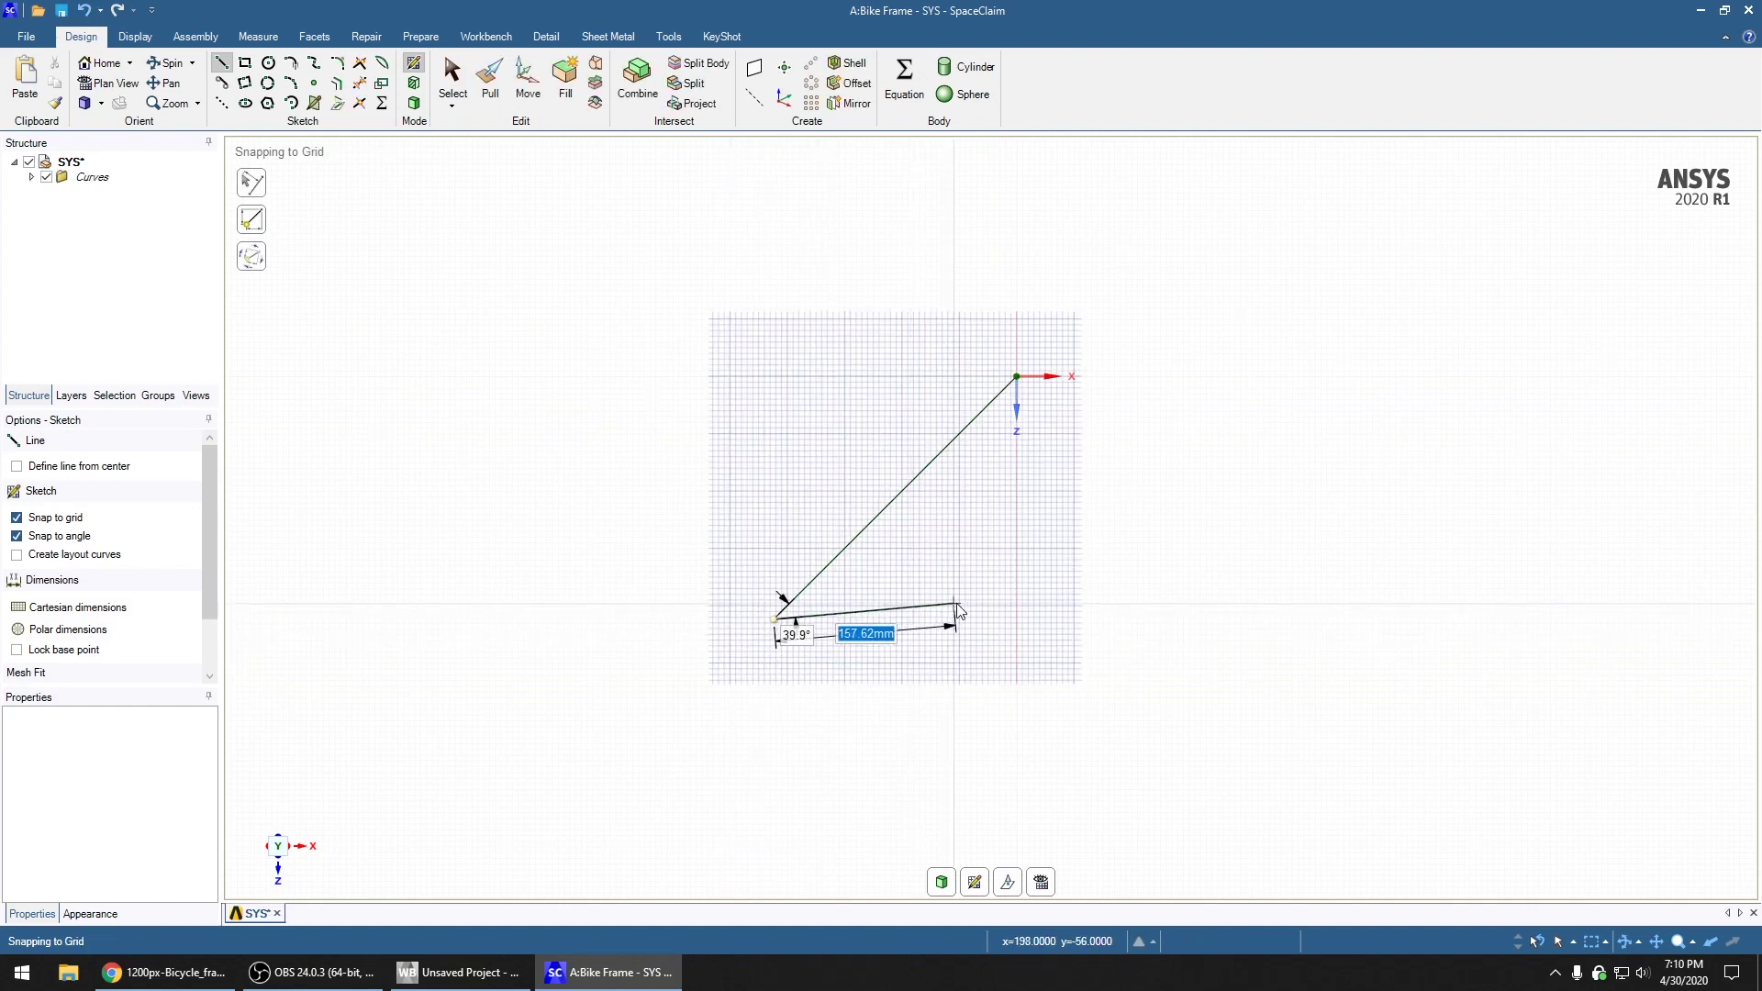
left_click(1049, 619)
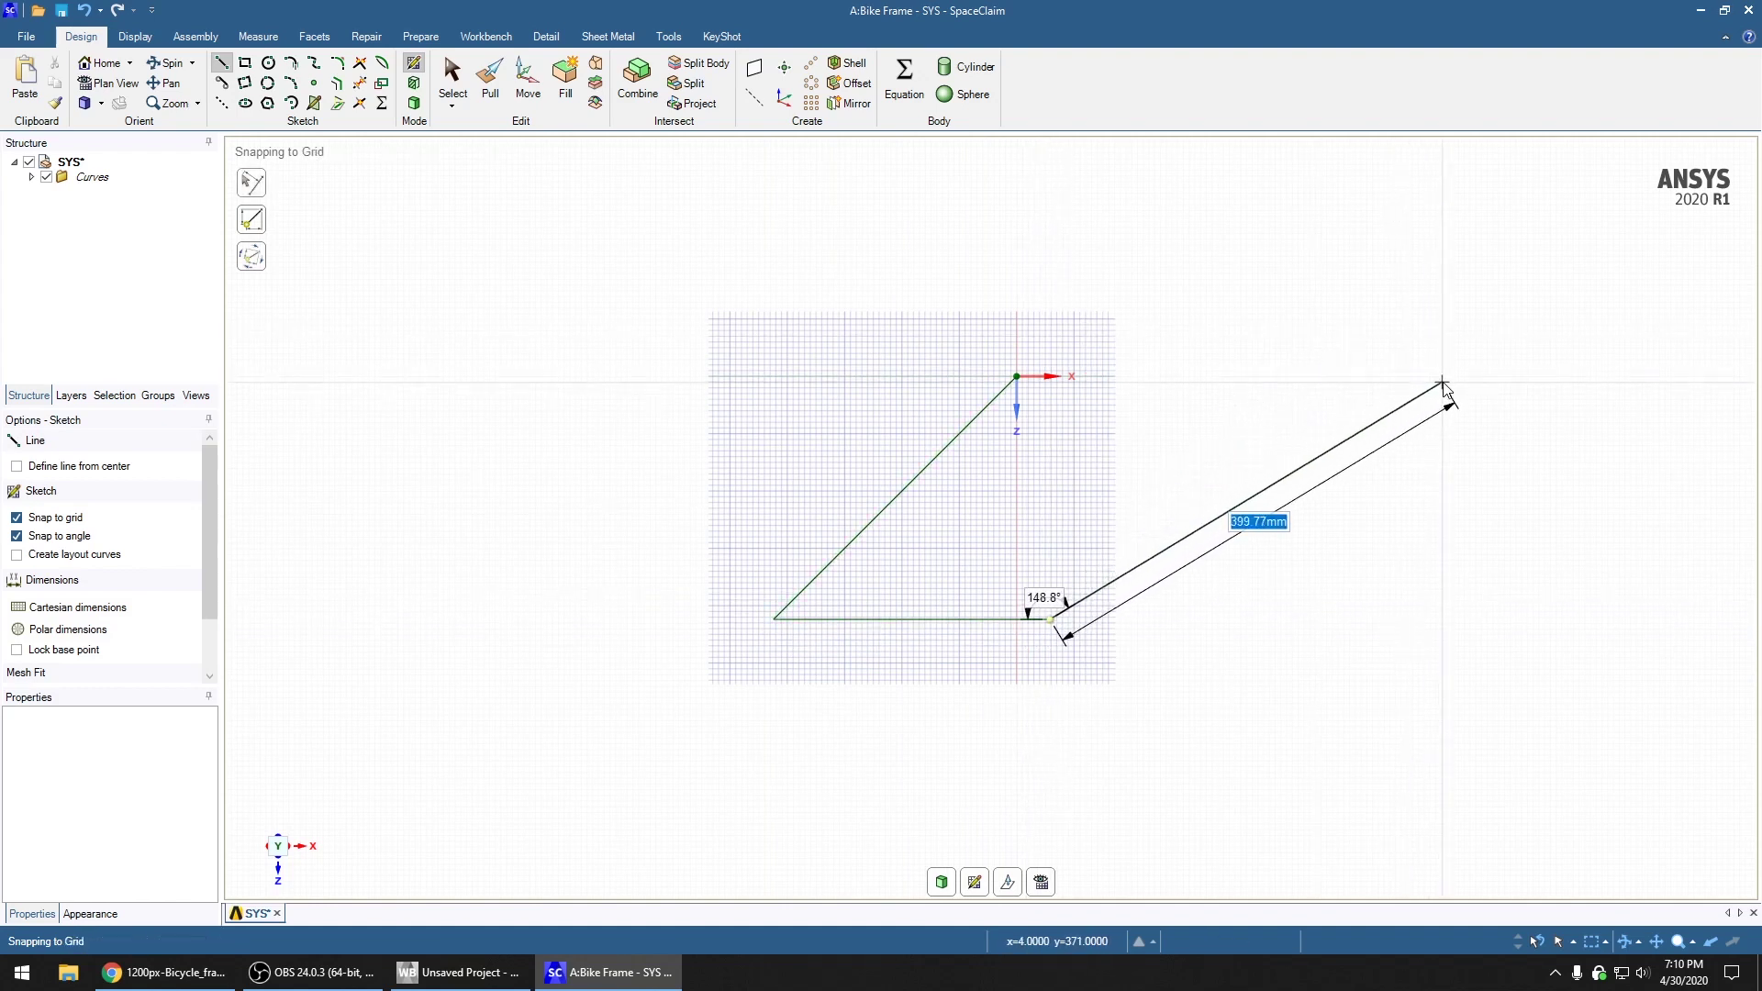
left_click(1413, 339)
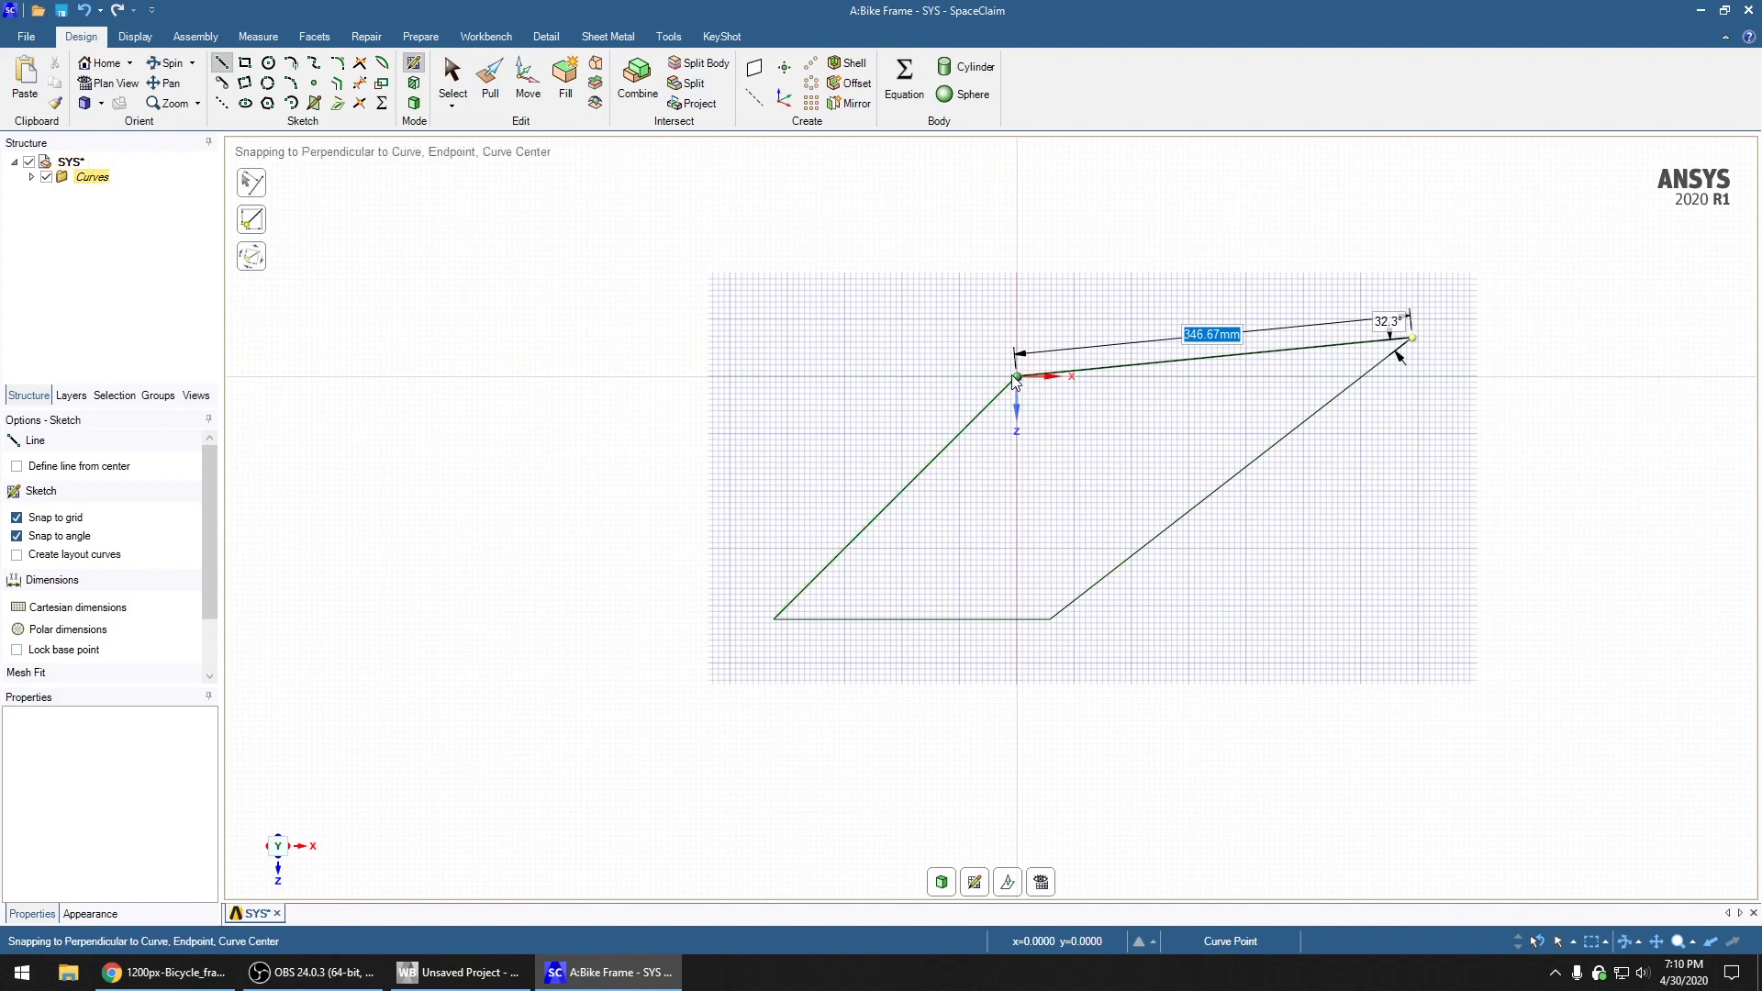
left_click(1017, 377)
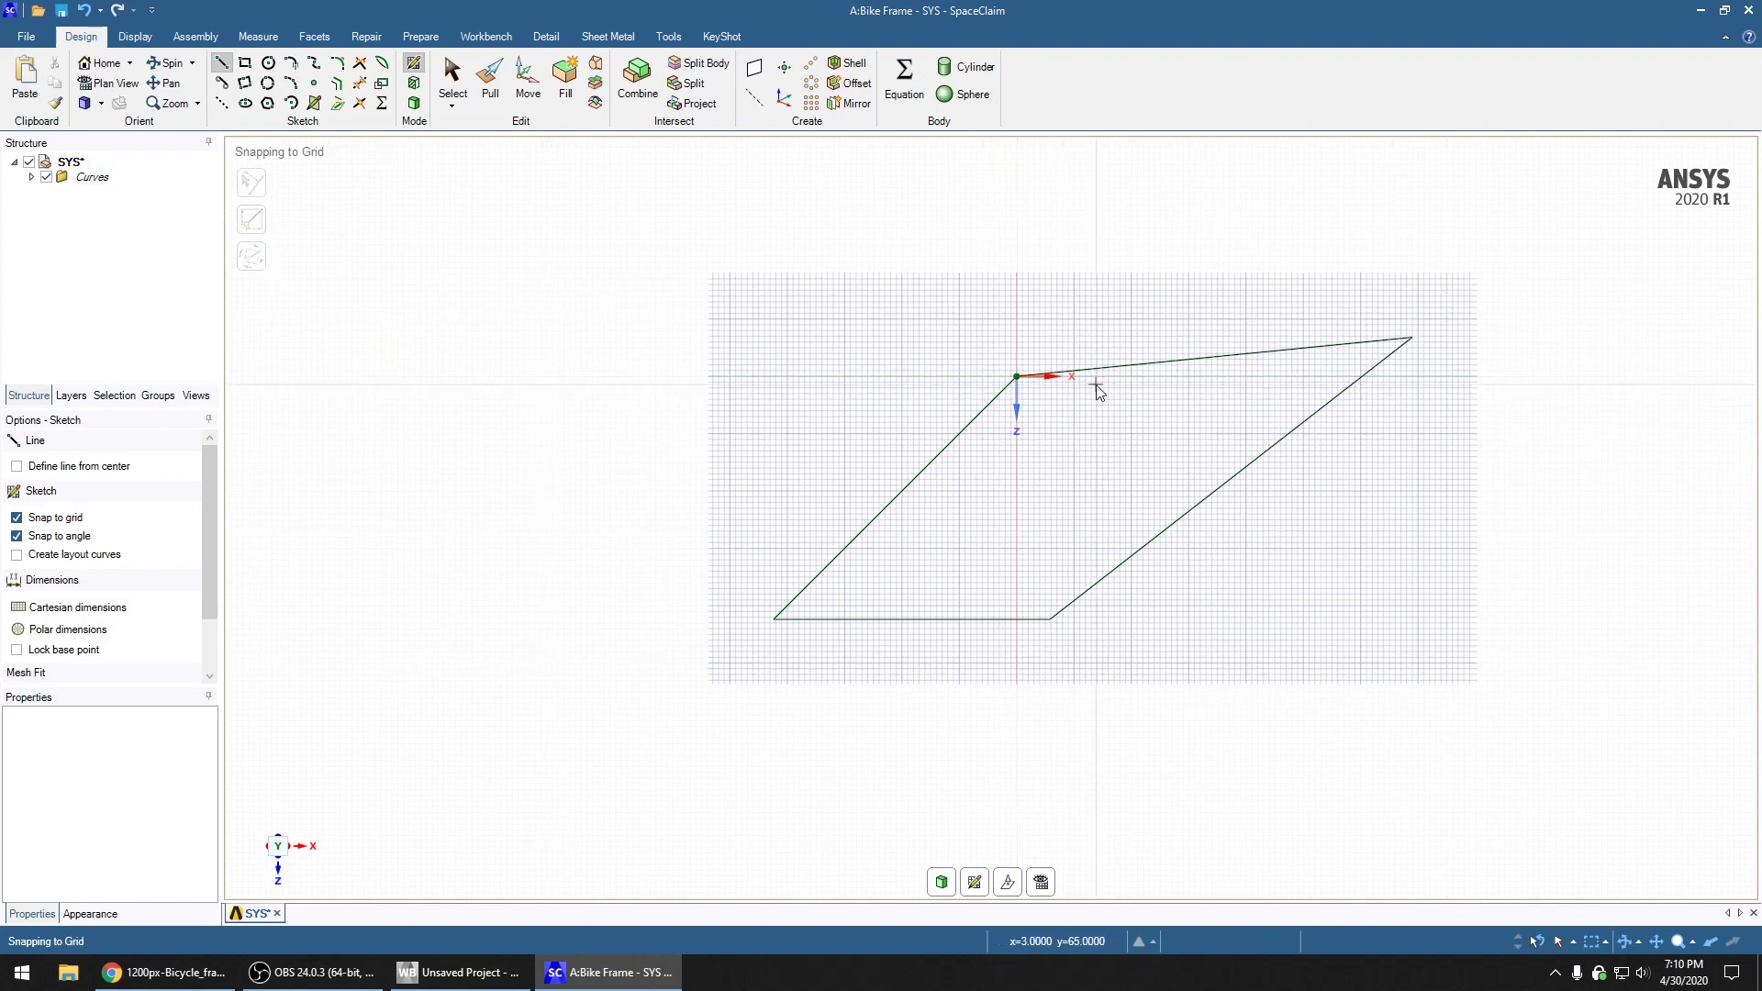
Sketch the seat-tube line from the origin to the lower corner where the horizontal base meets the rising line
left_click(1017, 376)
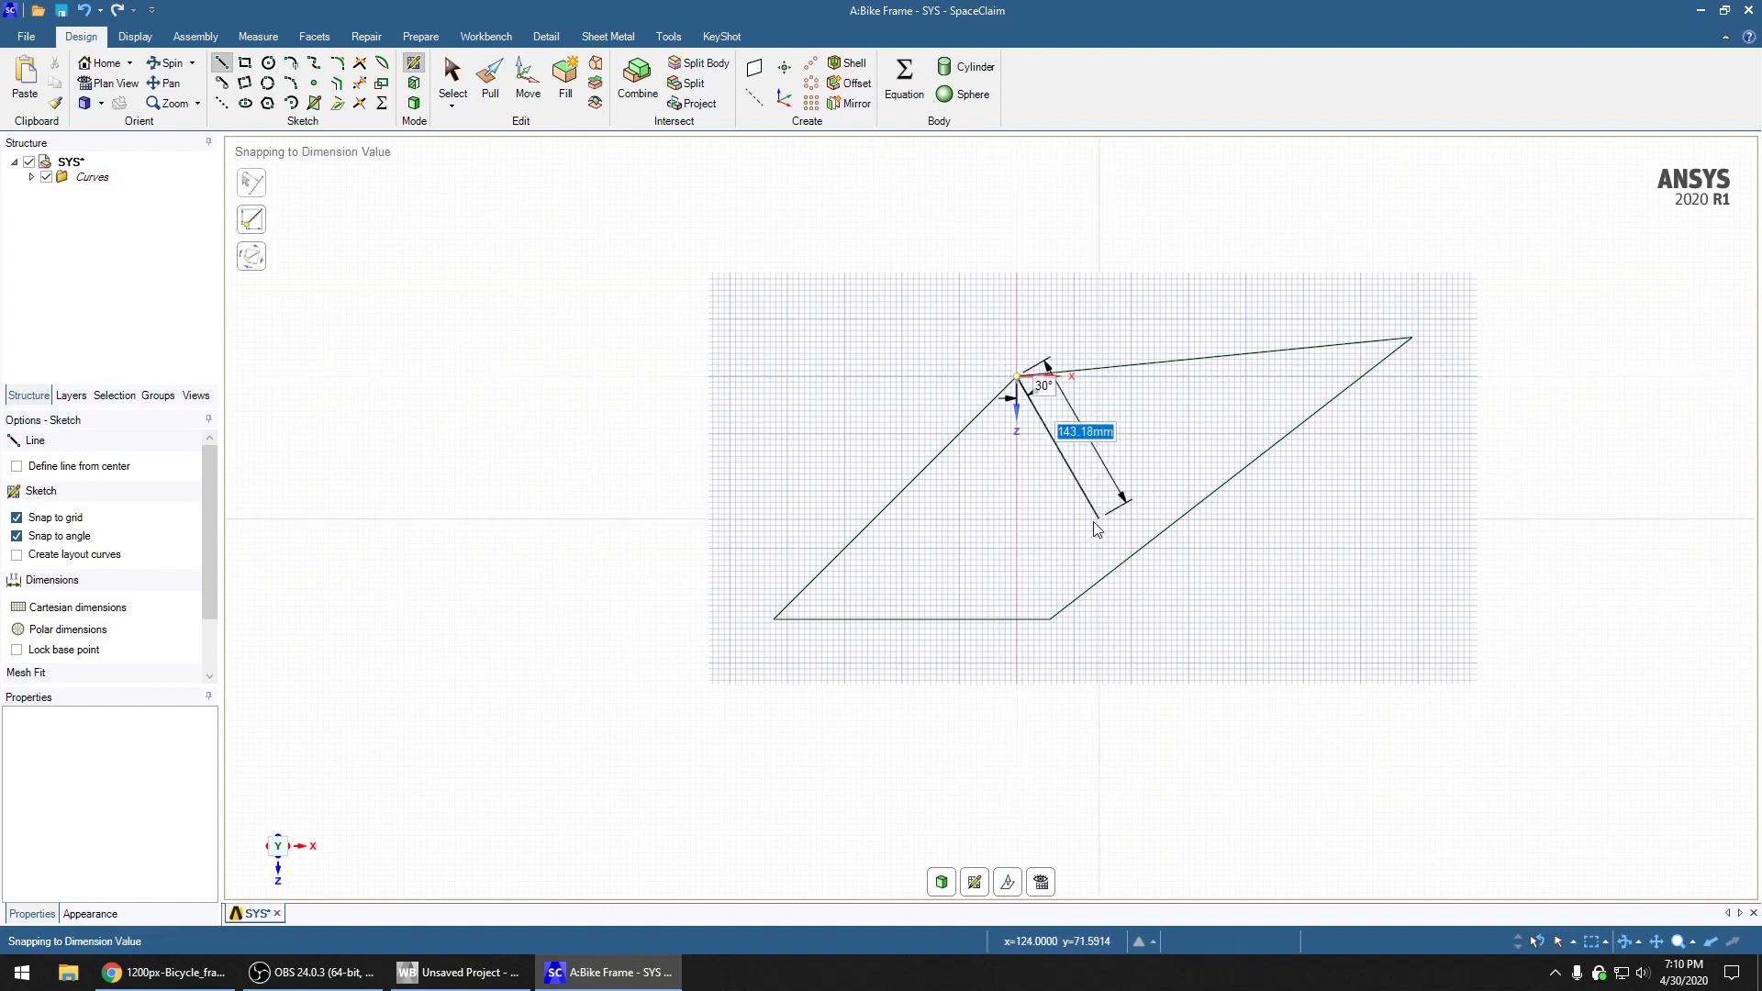
left_click(1051, 620)
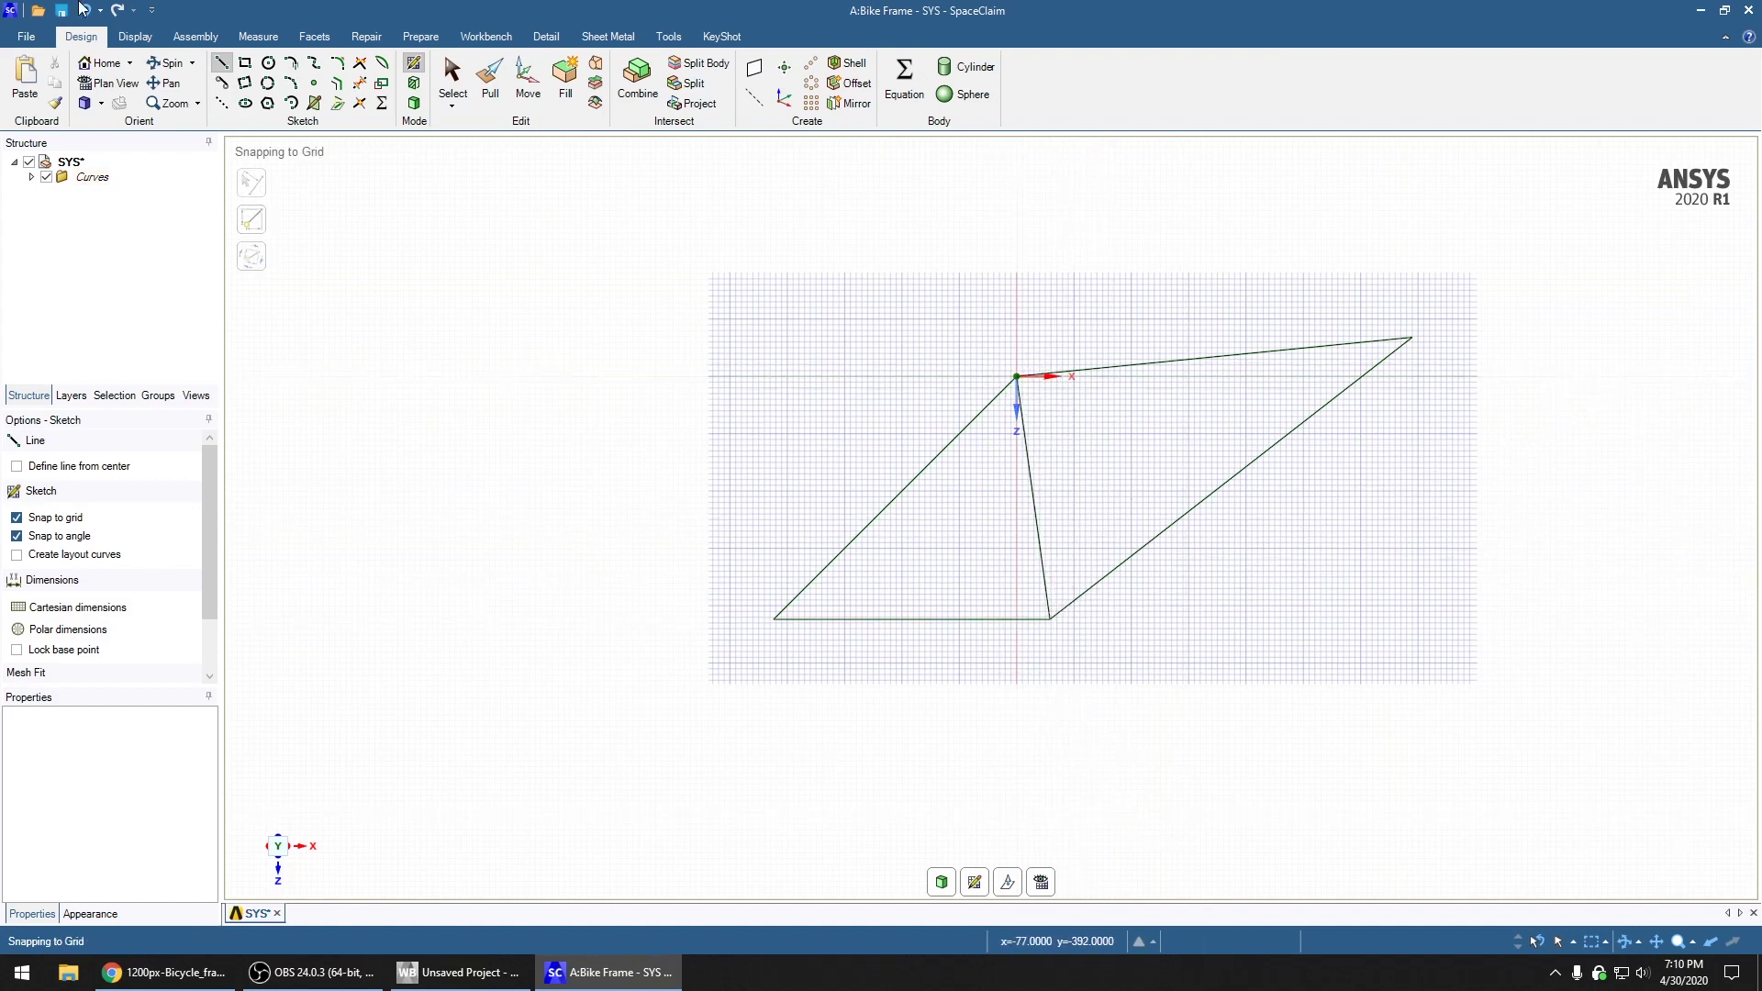
Sketch two wheel circles, about 329 mm in diameter at the rear corner and about 312 mm ahead of the frame
left_click(268, 62)
left_click(773, 618)
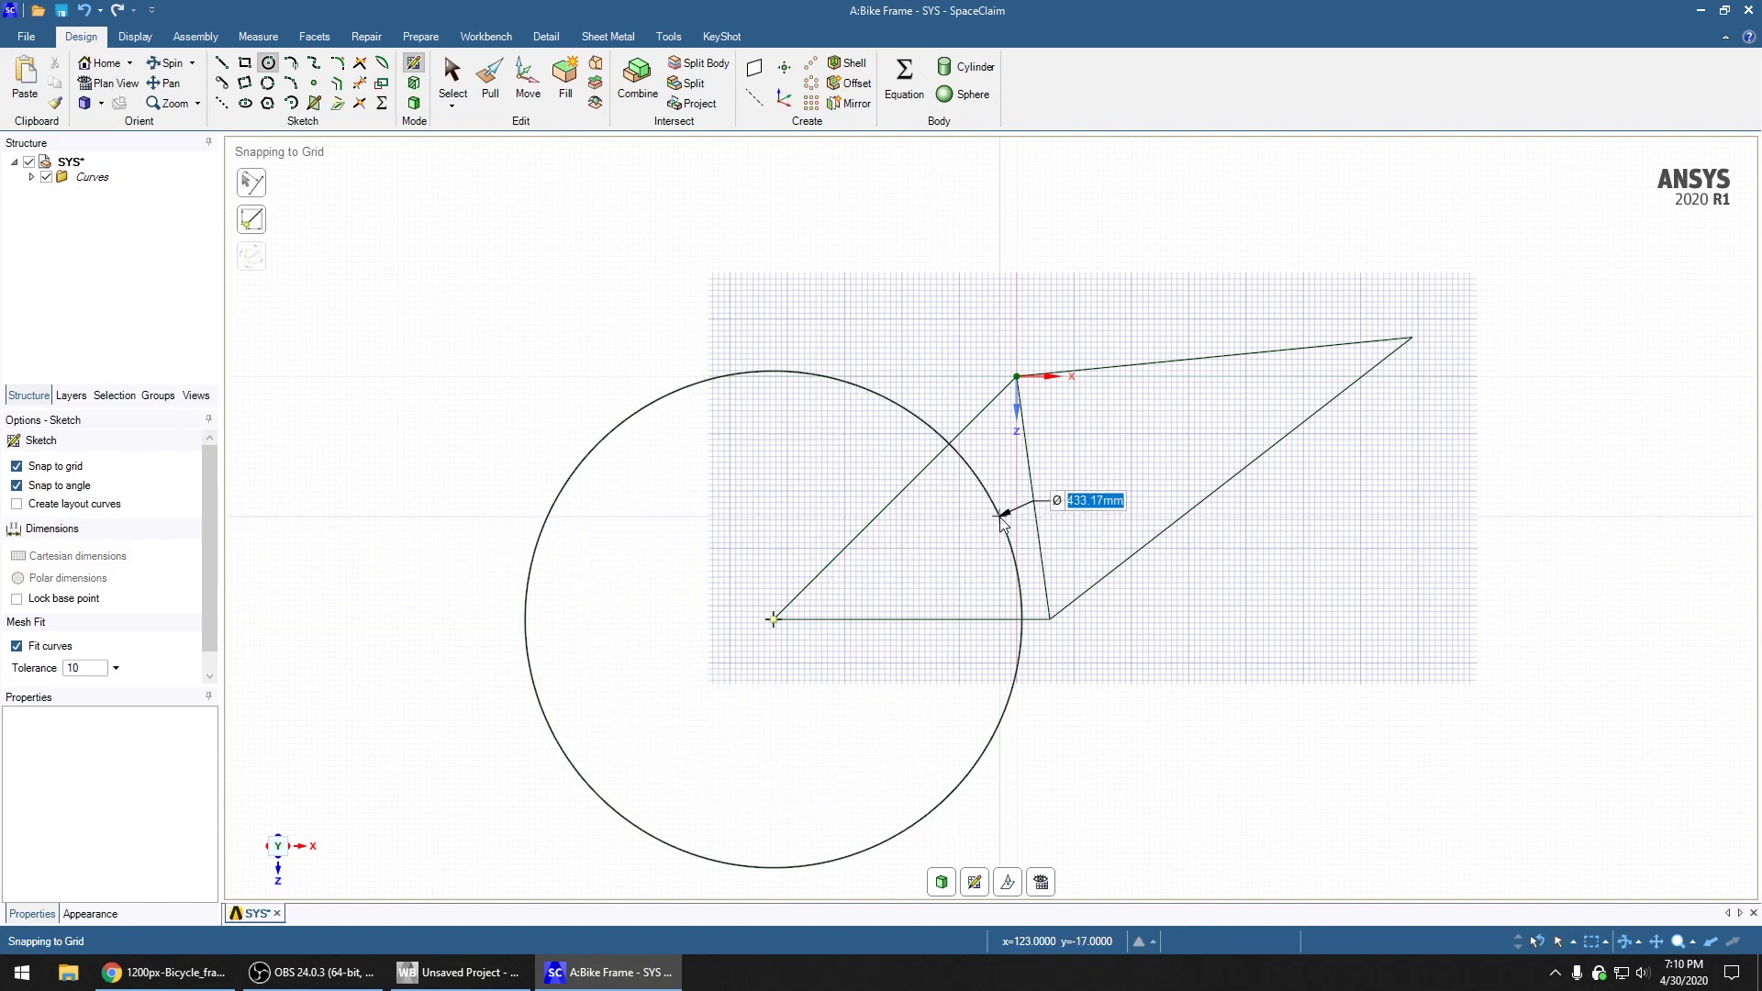
left_click(953, 558)
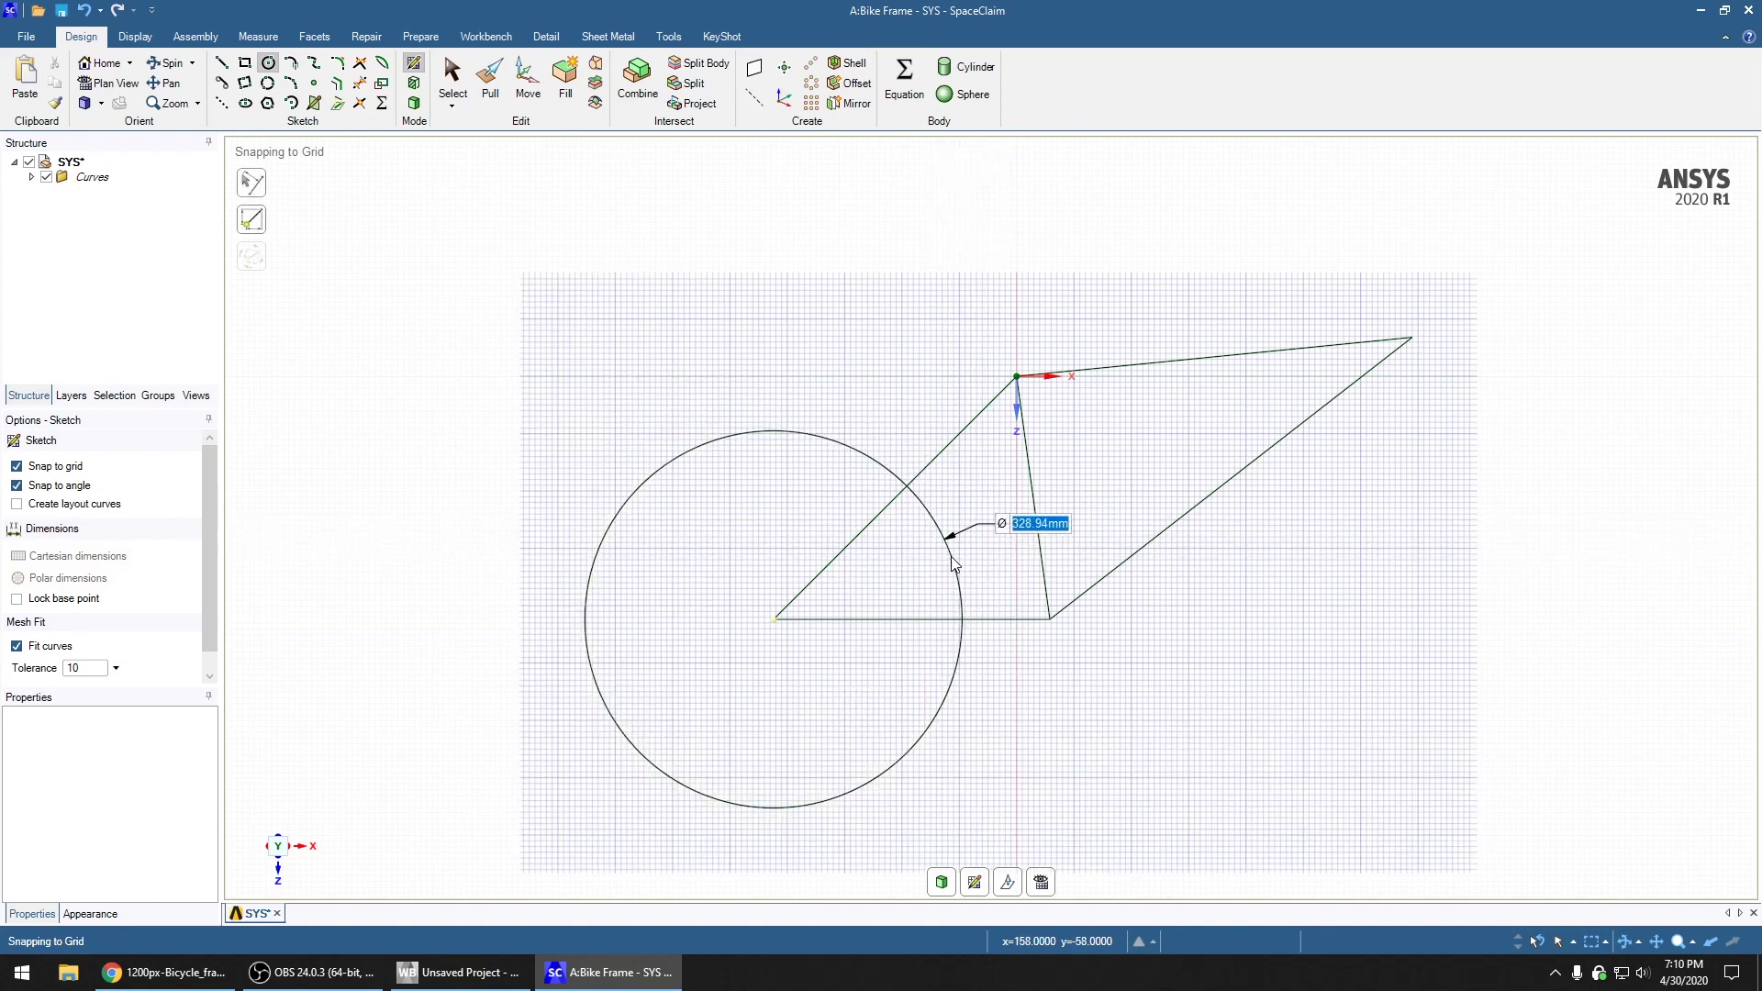
left_click(1465, 620)
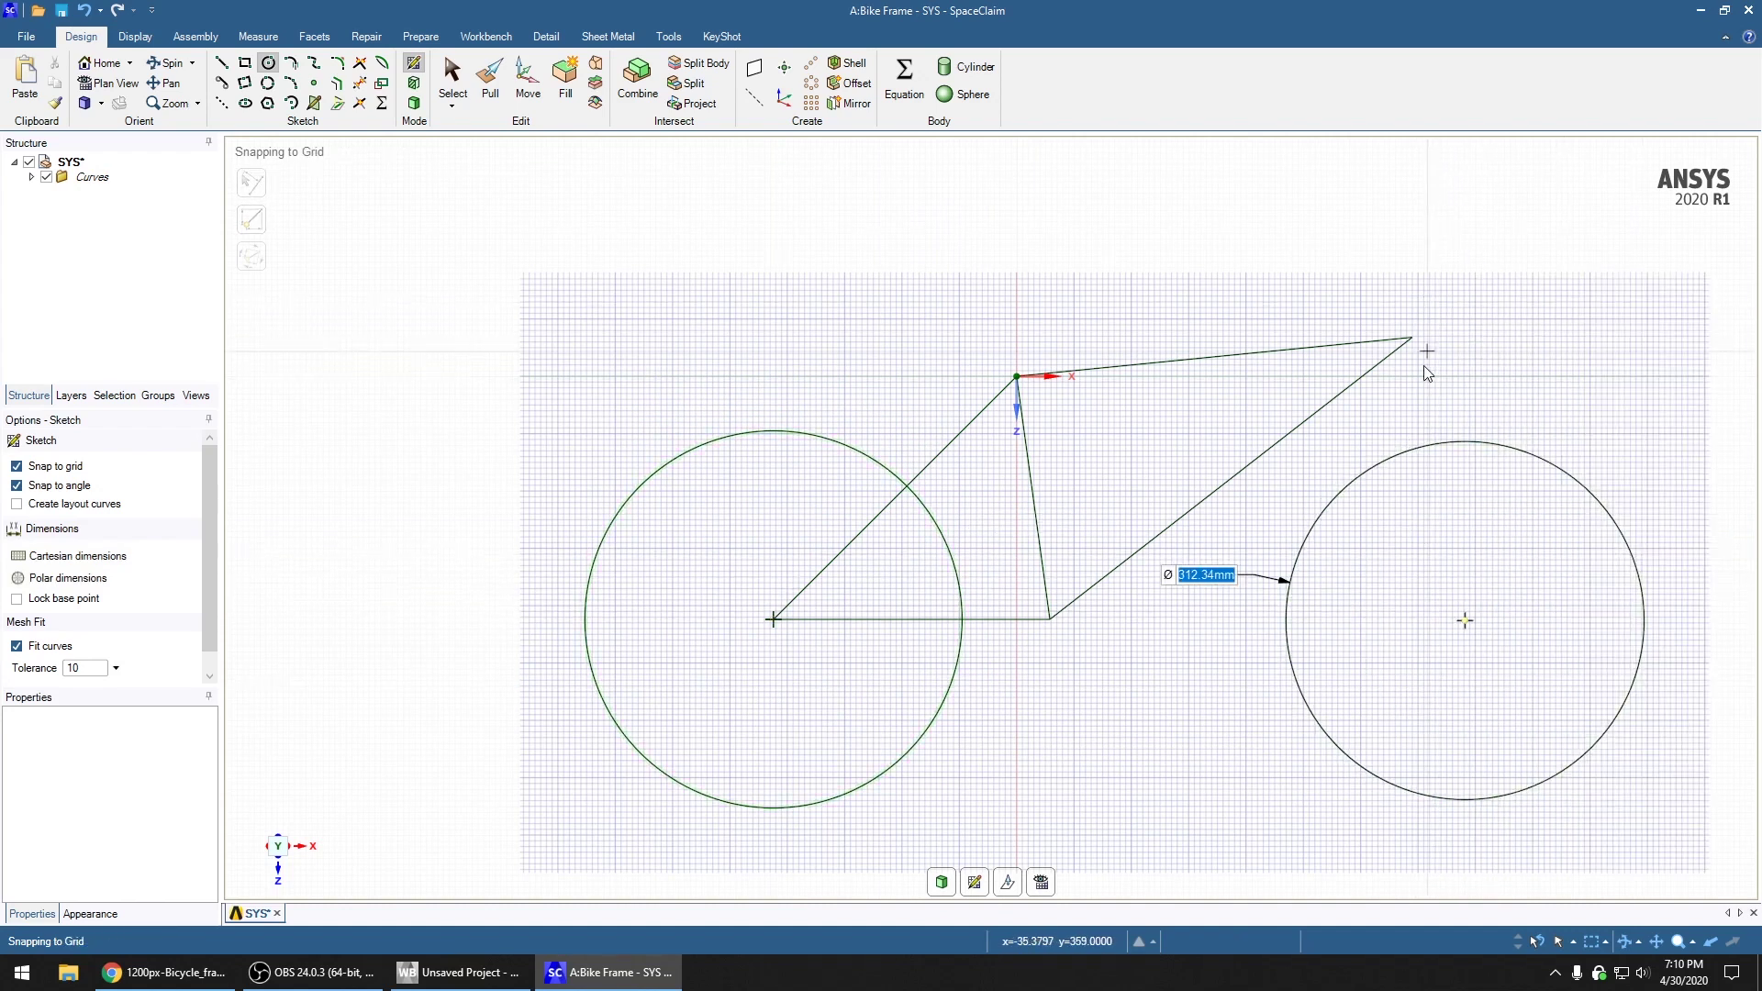
left_click(1388, 359)
Sketch a medium circle at the bottom-bracket corner and circles about 42 mm in diameter at the origin and the front upper corner
left_click(1050, 619)
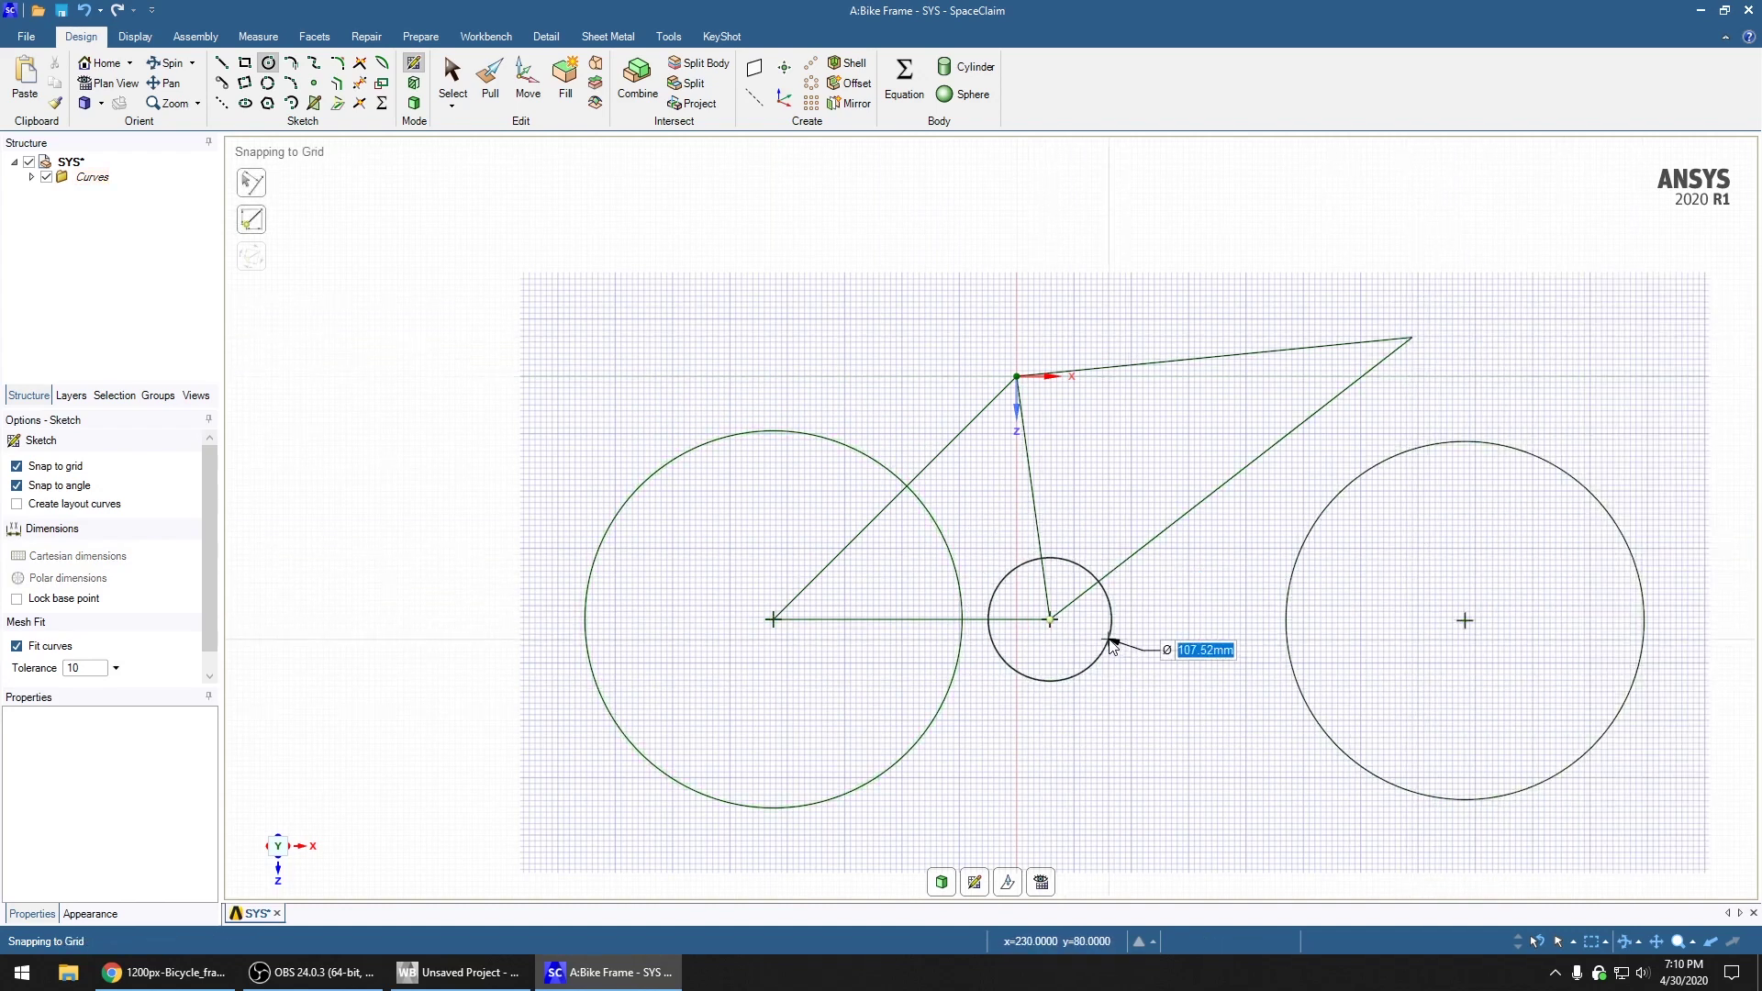
left_click(1109, 640)
left_click(1016, 376)
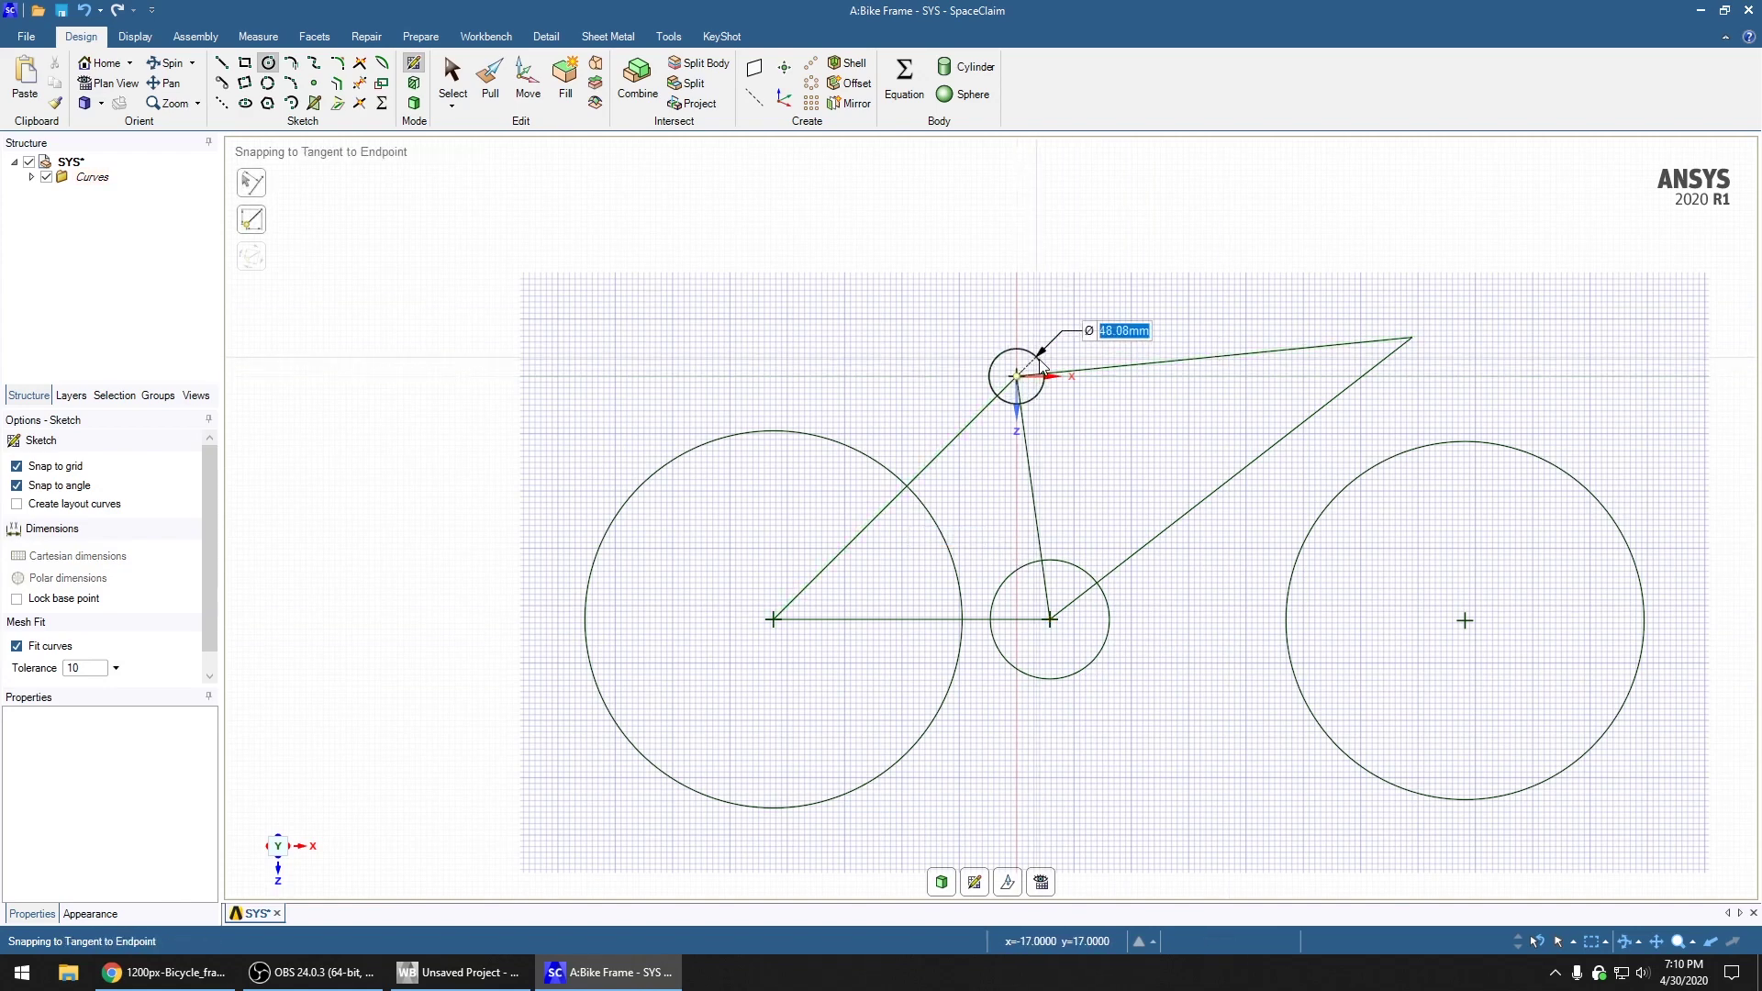
left_click(1037, 366)
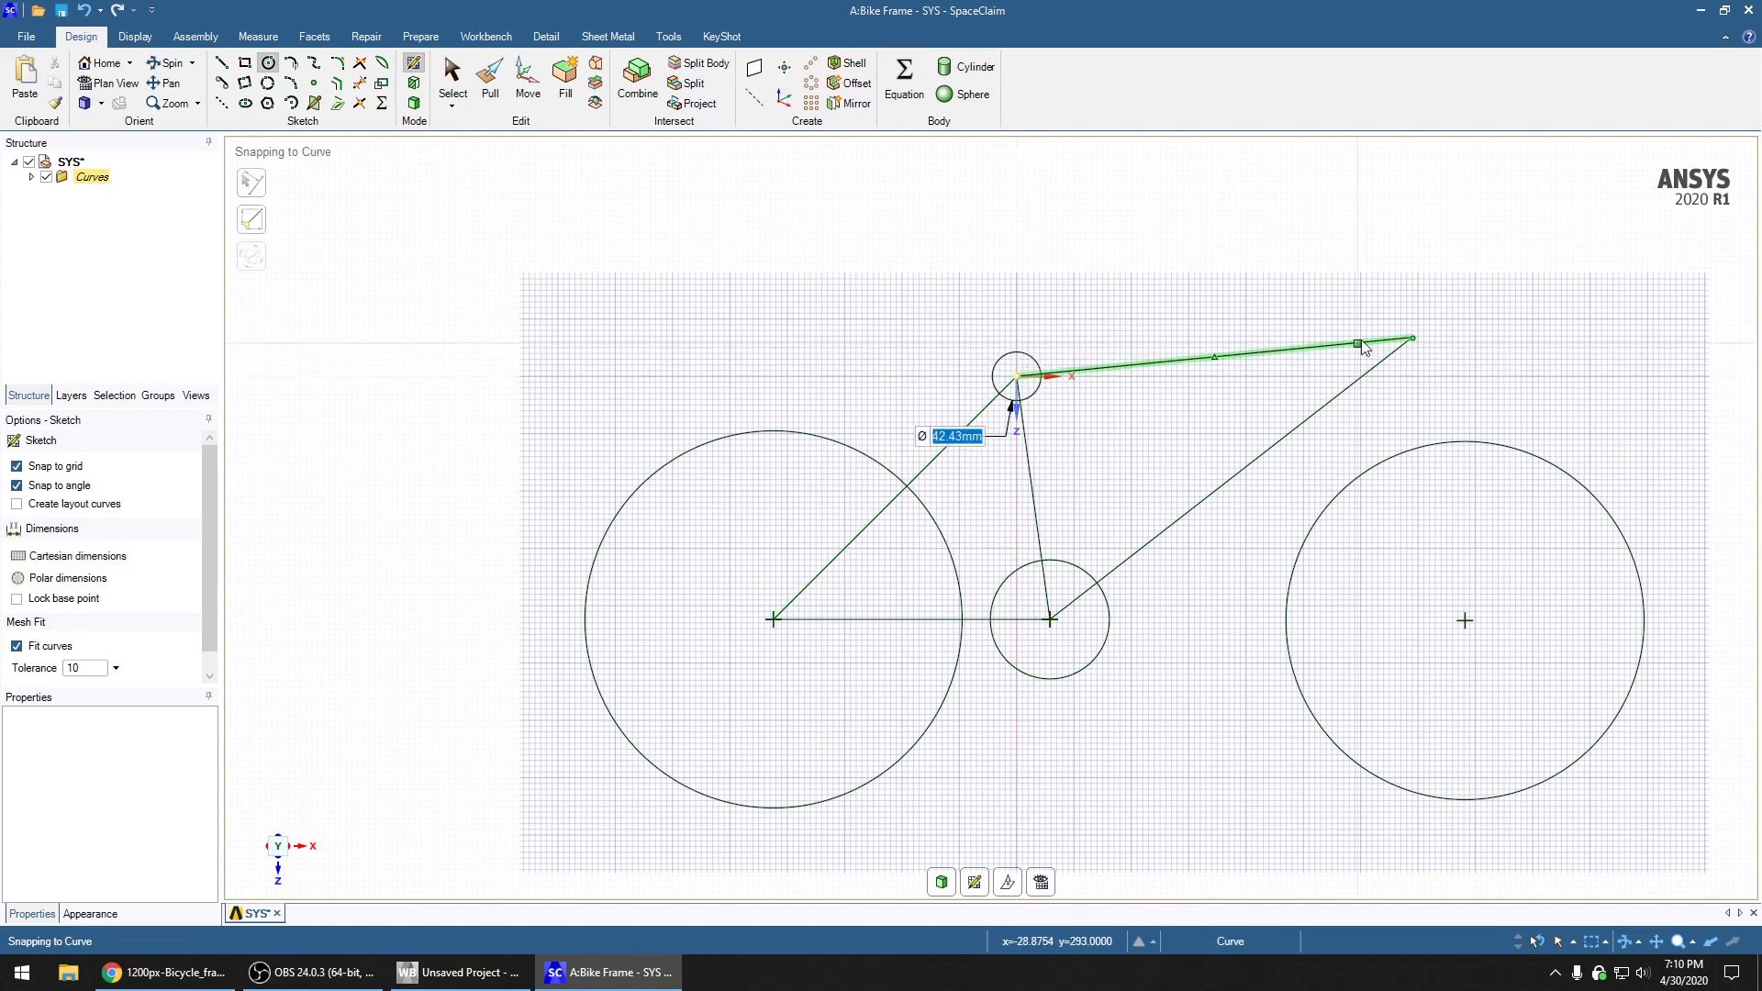
left_click(1411, 338)
left_click(1429, 342)
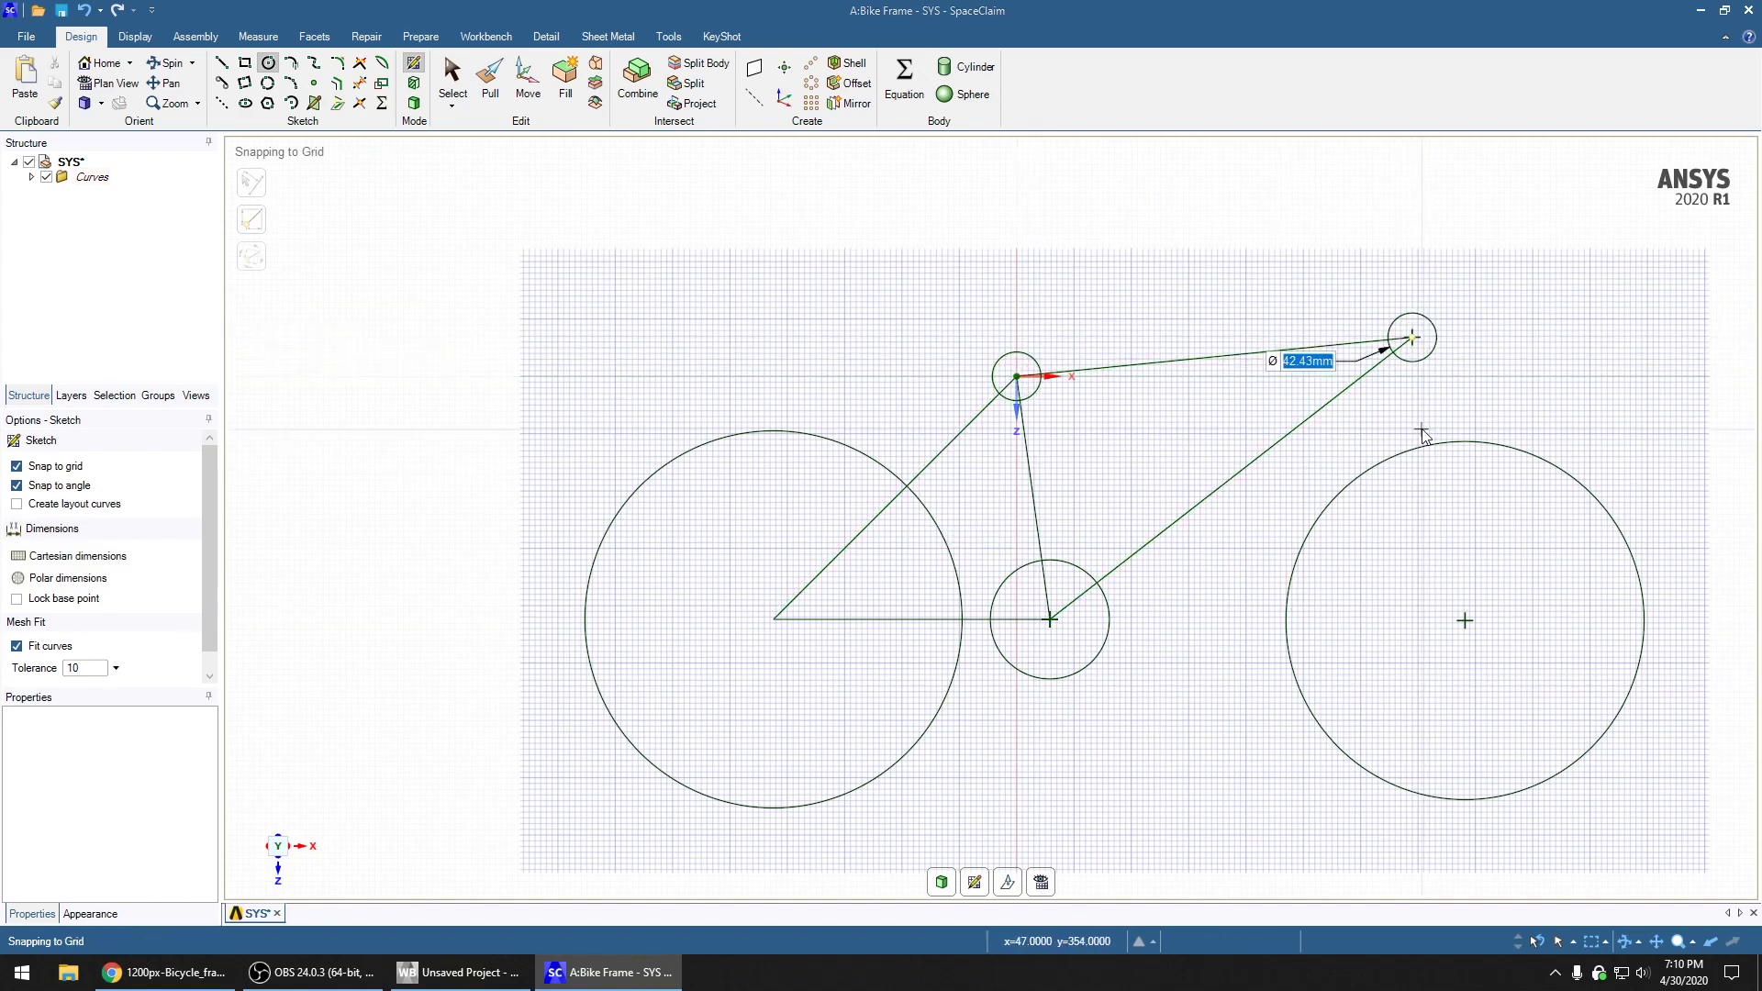
Switch to Chrome to compare the sketch with the mountain-bike frame photo, and return to SpaceClaim
key("alt+Tab")
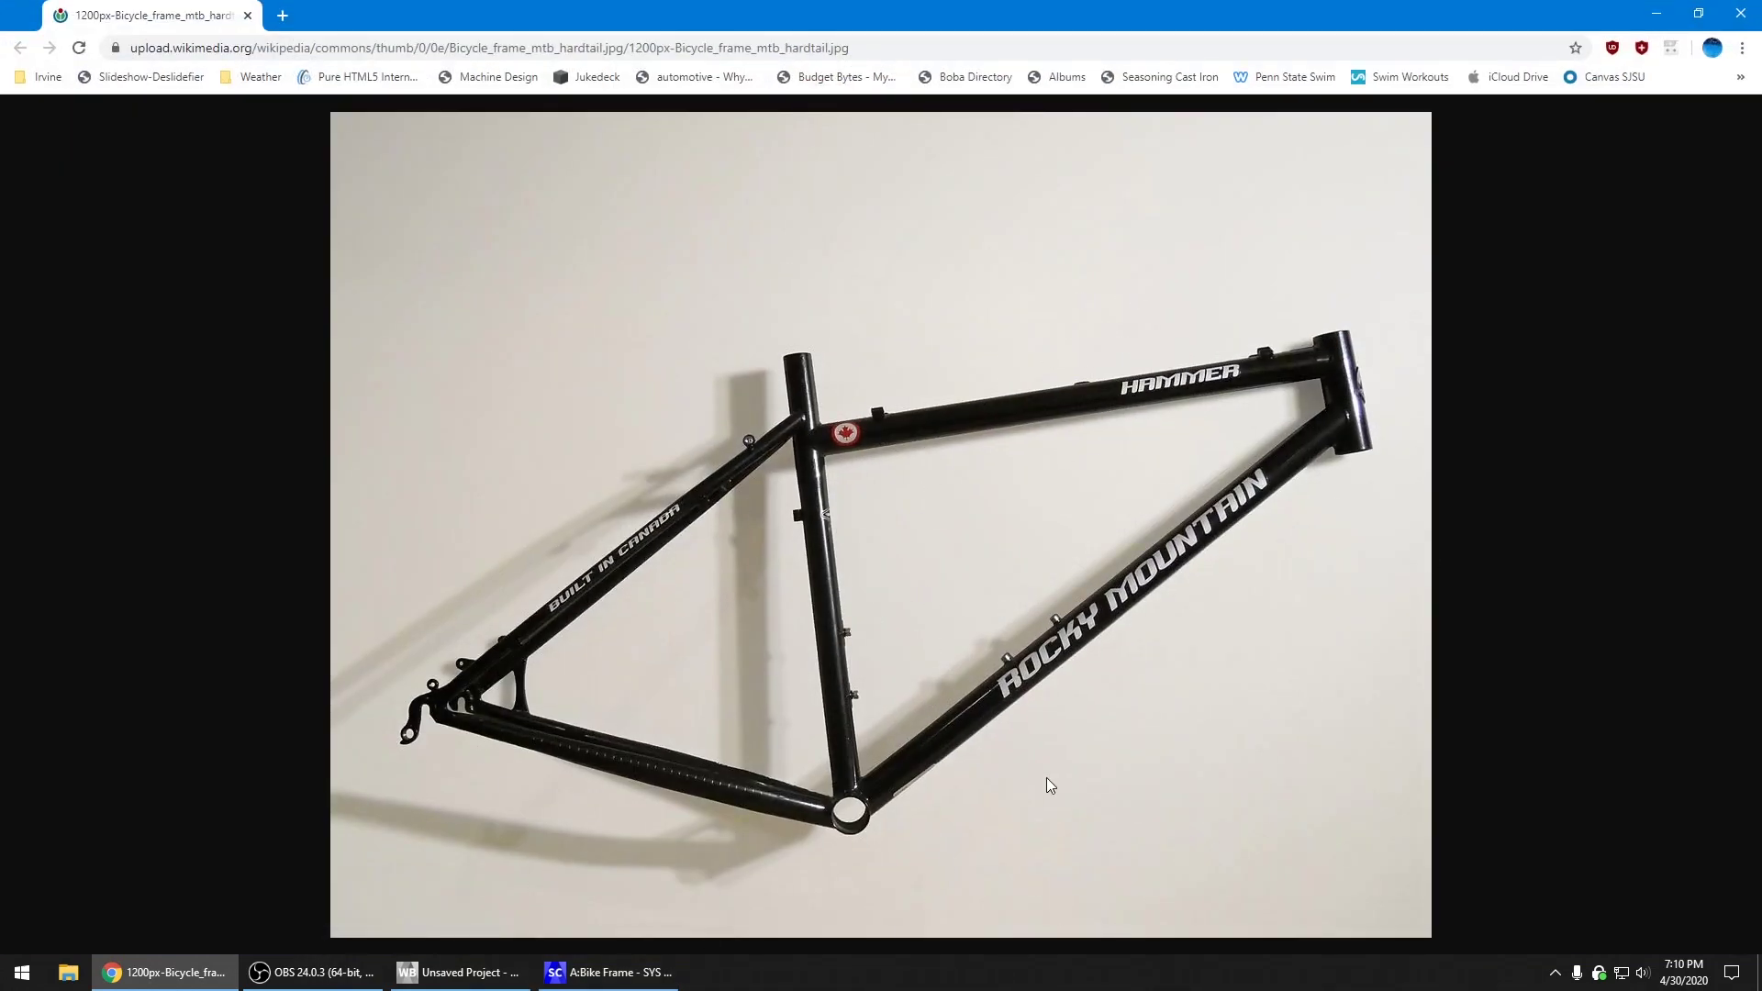
key("alt+Tab")
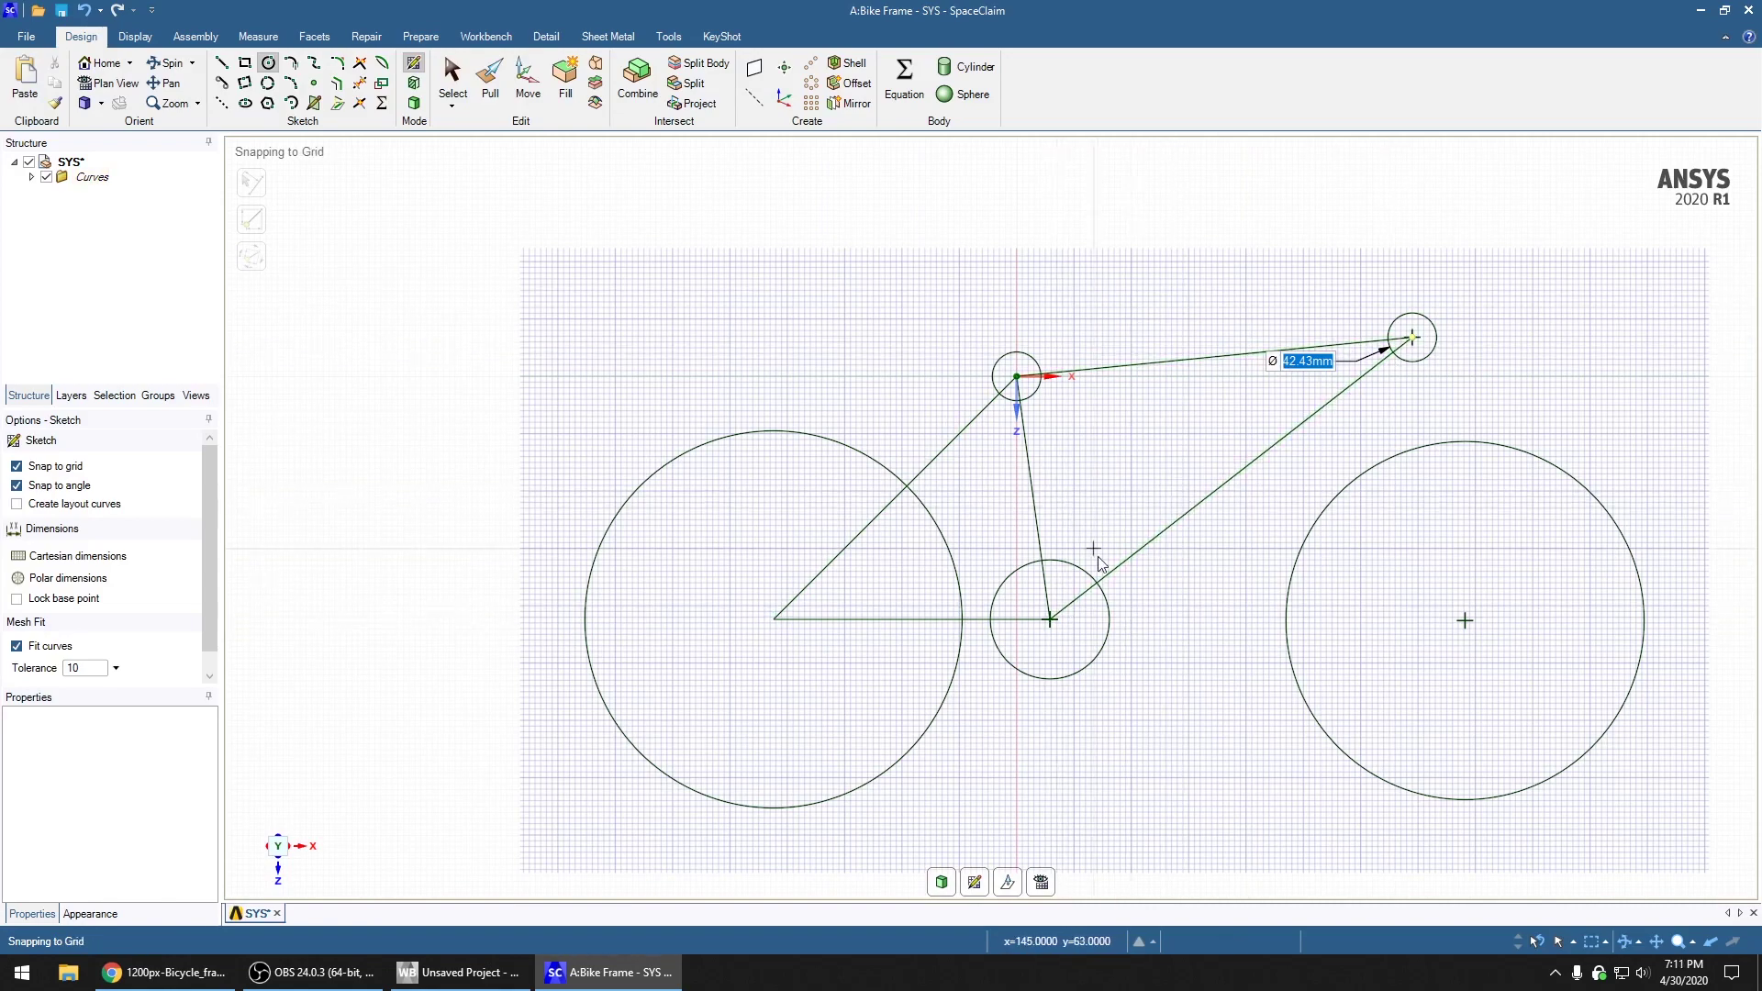
key("alt+Tab")
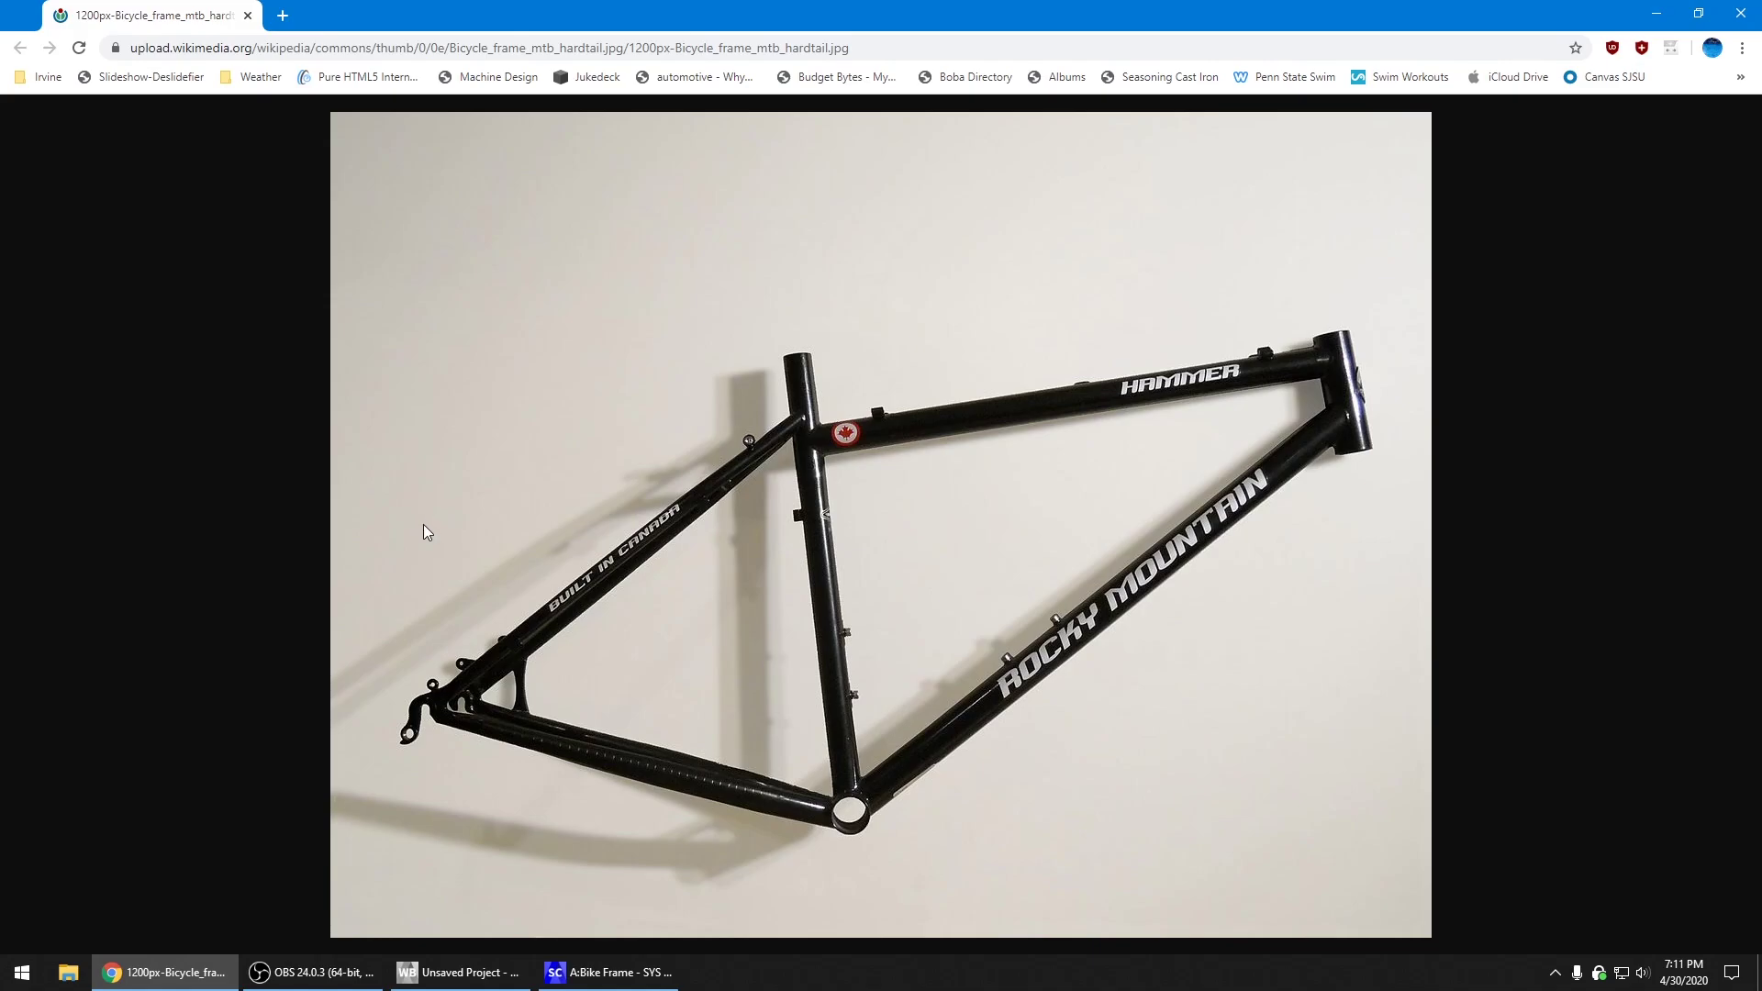
key("alt+Tab")
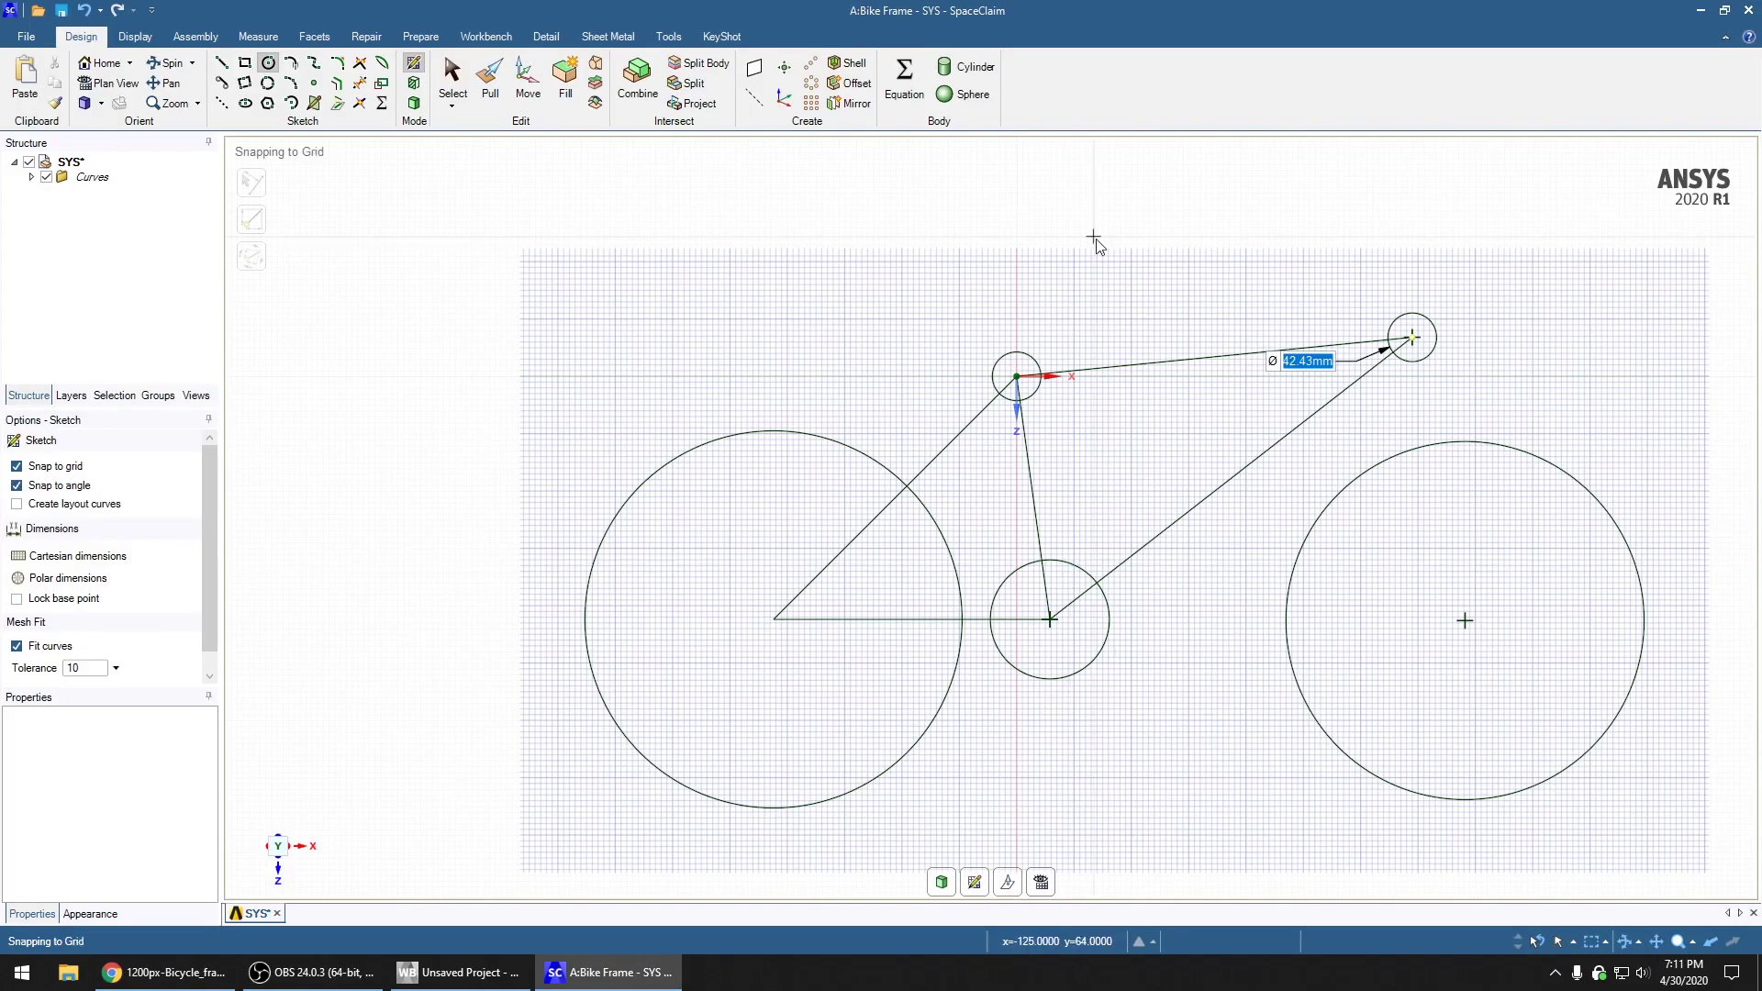
Undo all the sketched circles and the seat-tube line, keeping only the four-sided frame outline
key("ctrl+z")
key("ctrl+z")
key("ctrl+z")
key("ctrl+z")
key("ctrl+z")
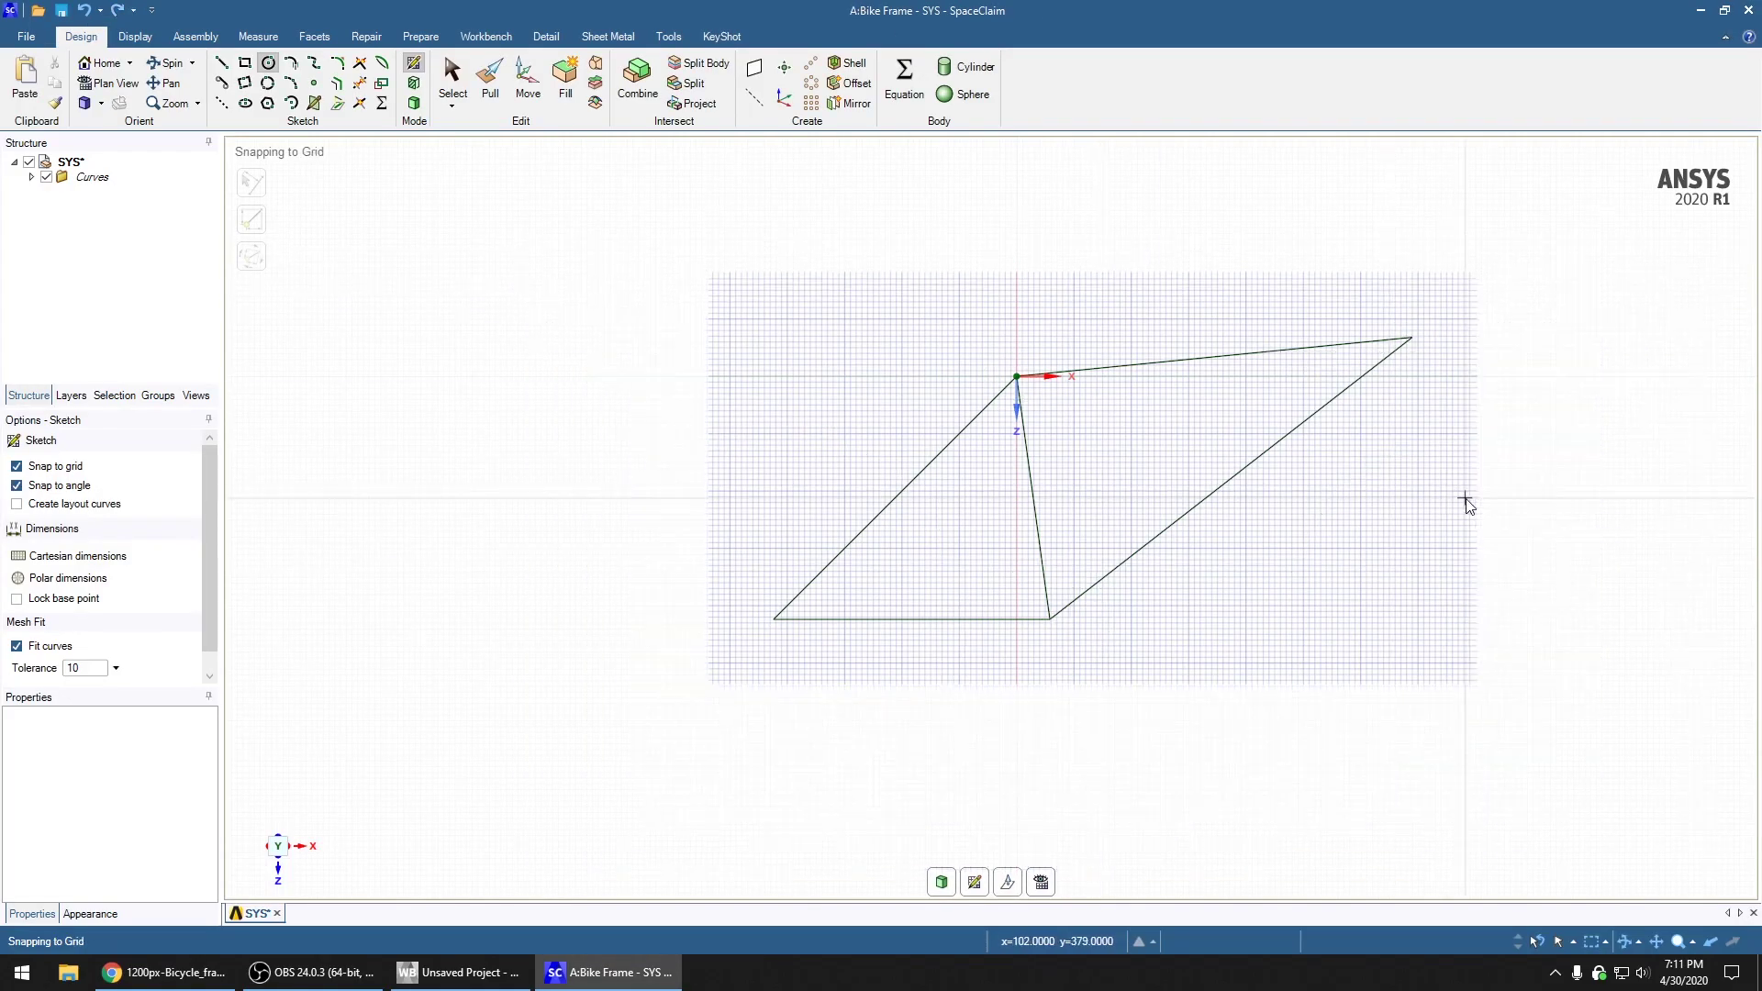
key("l")
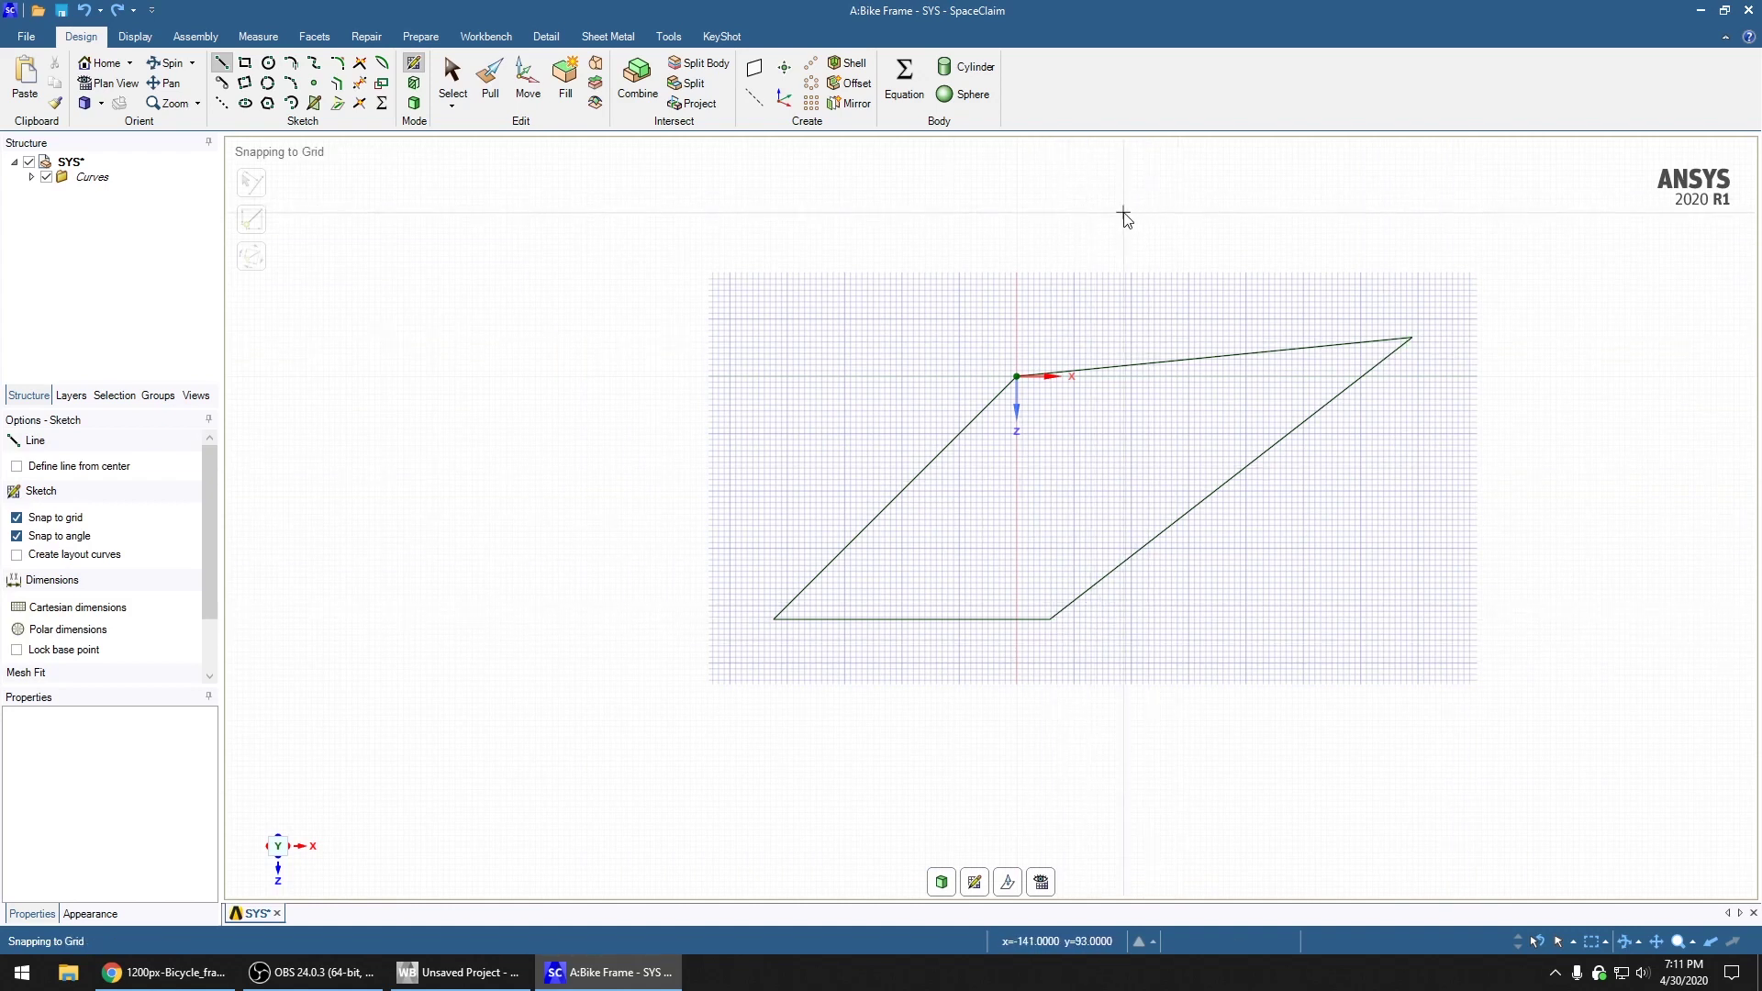
Sketch a small circle about 6.3 mm in diameter just inside the frame outline's corner at the origin
left_click(269, 64)
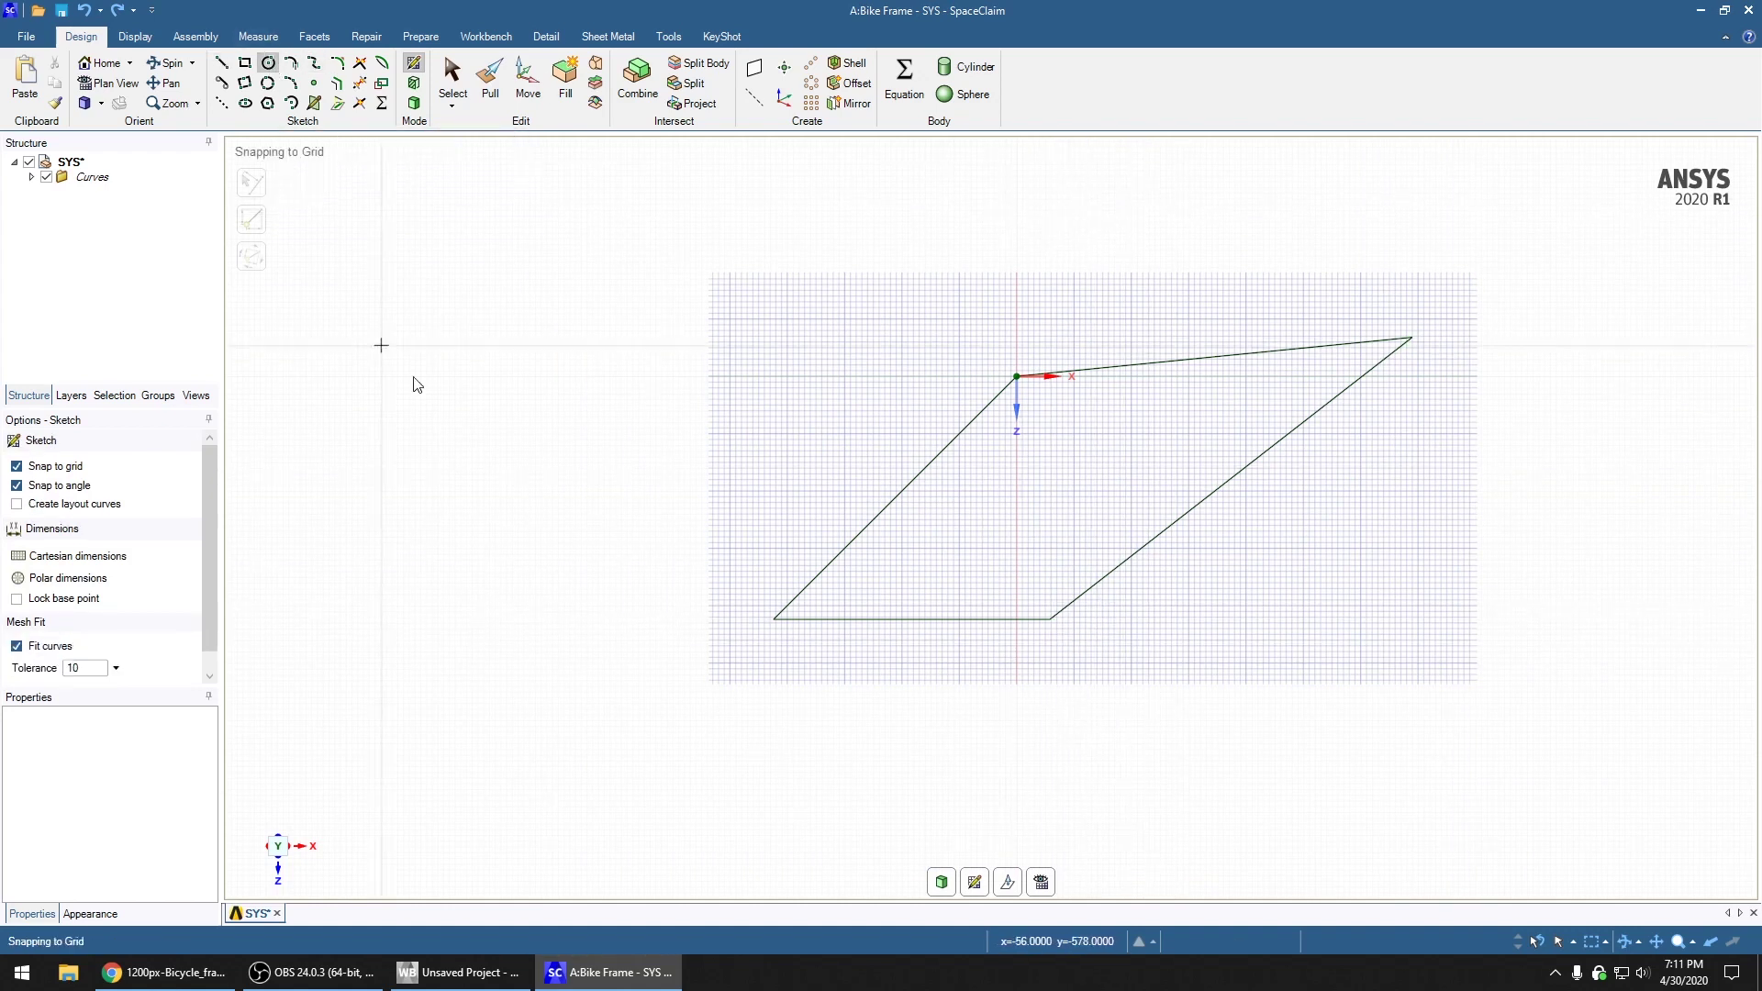
scroll(1177, 413, "down", 2)
scroll(1178, 413, "up", 3)
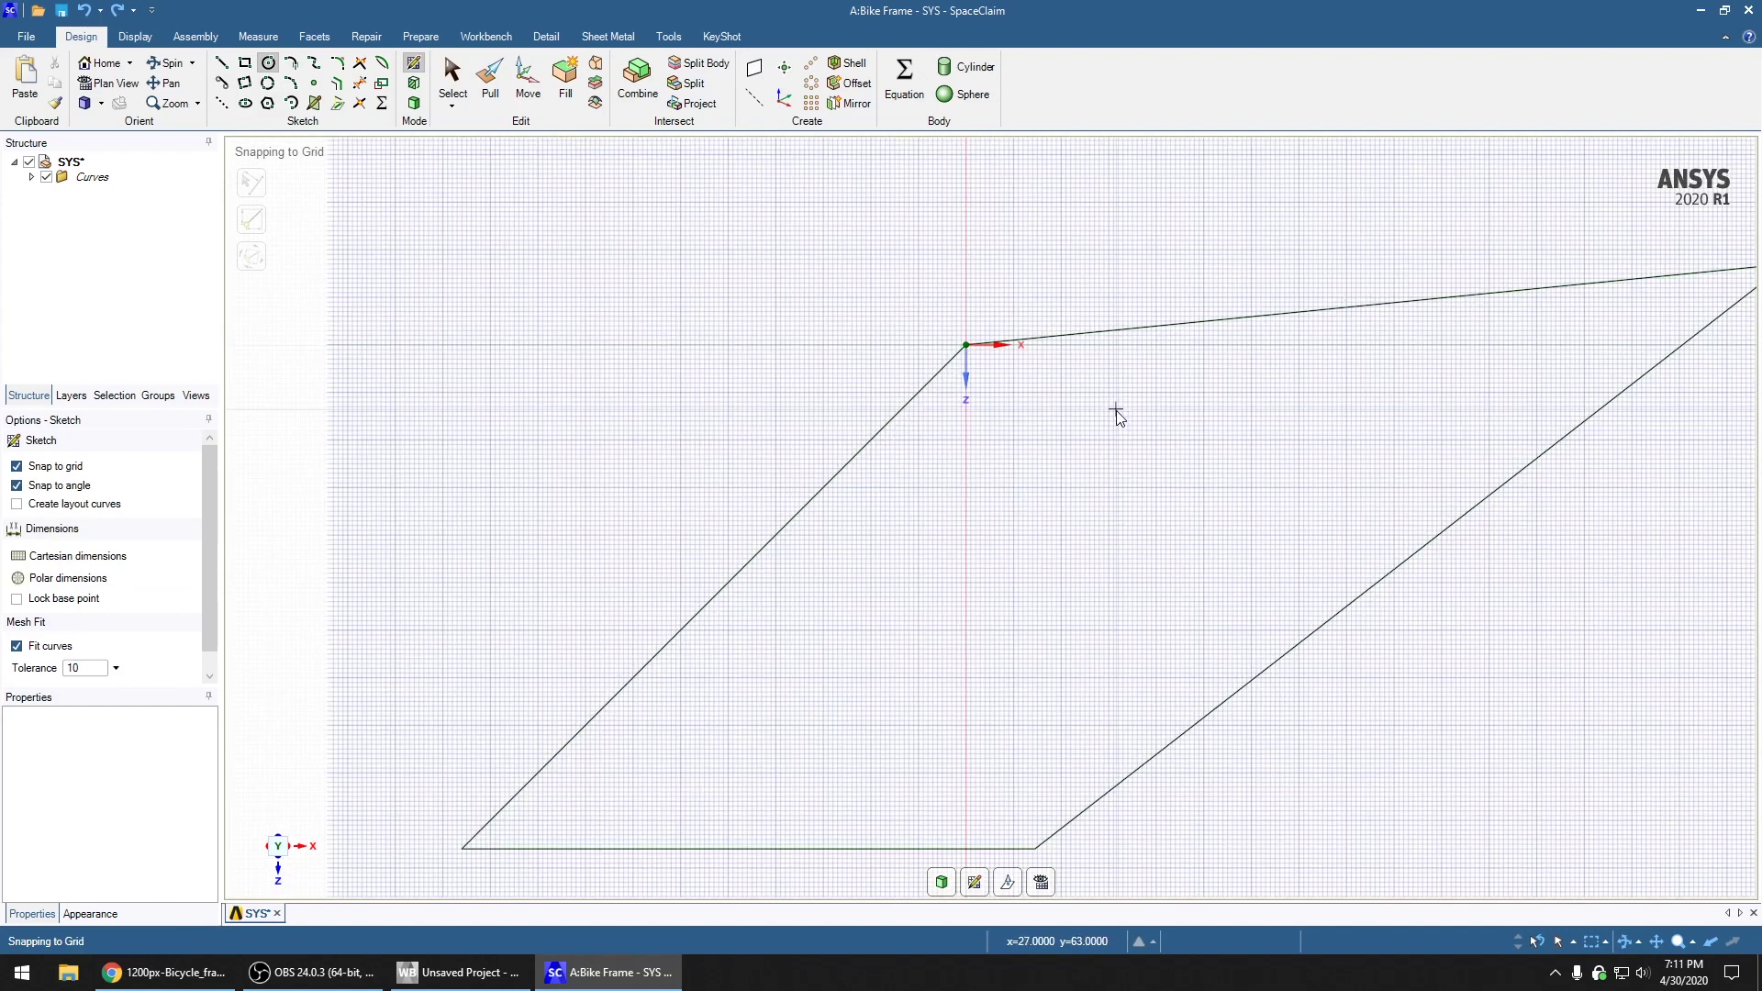
scroll(989, 349, "up", 2)
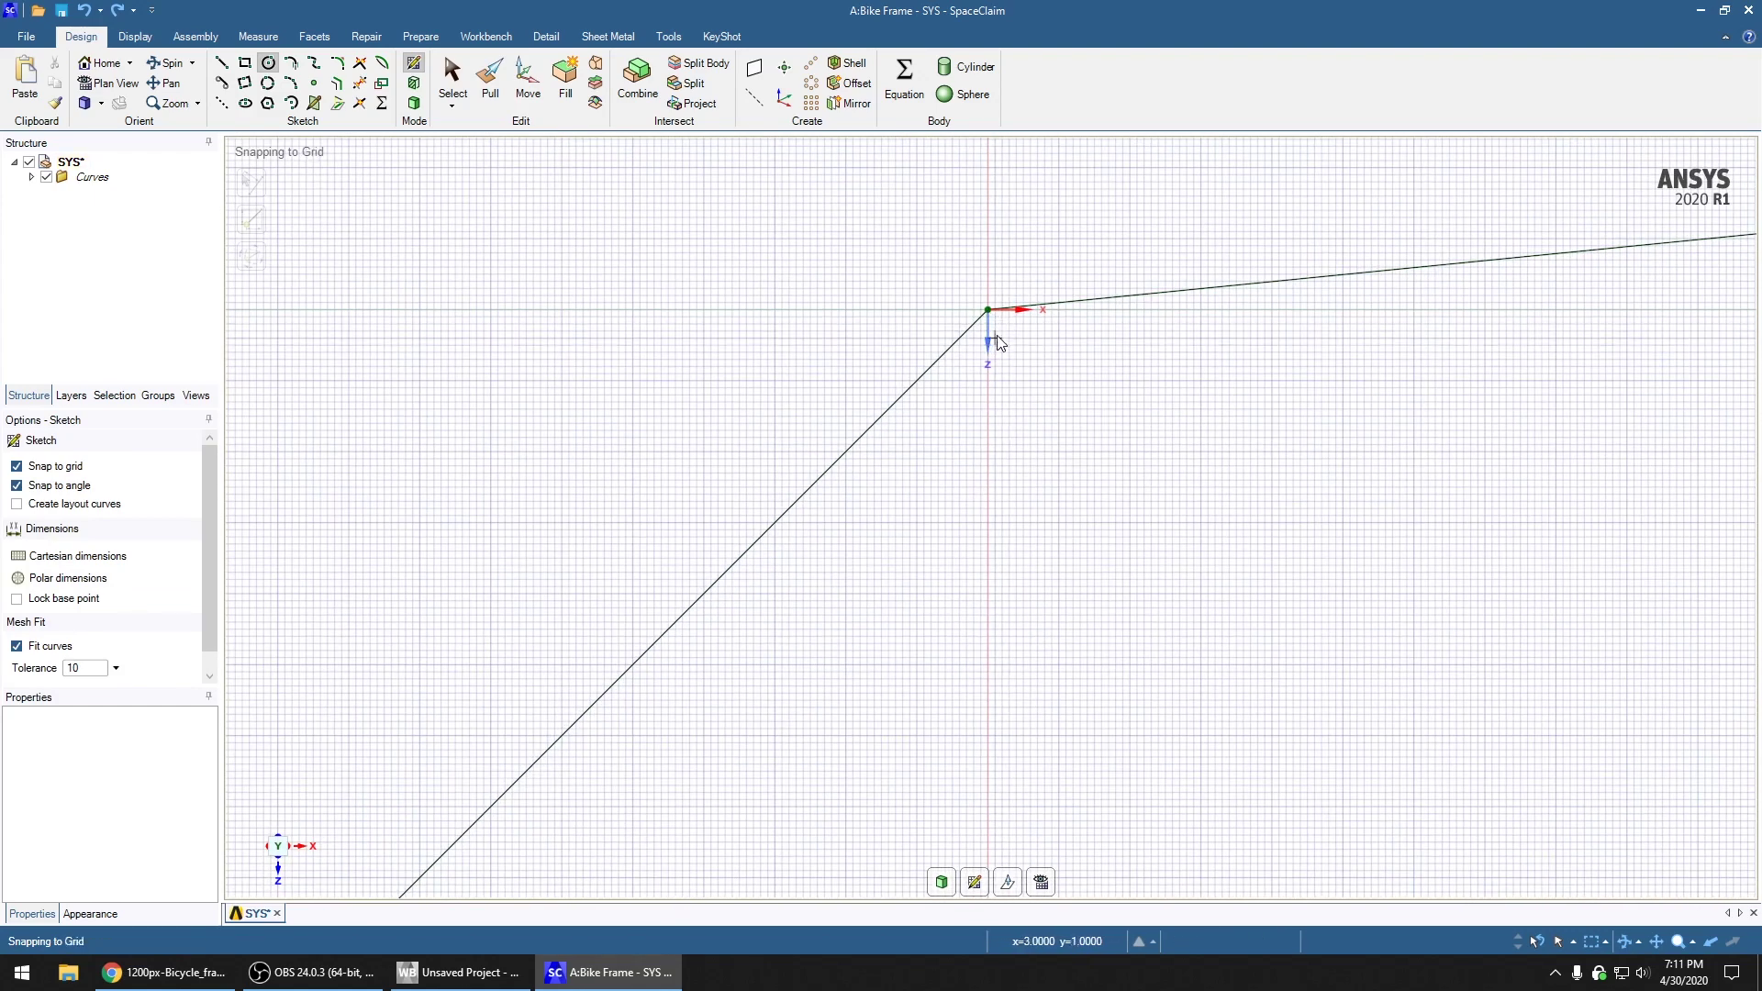
left_click(1001, 346)
left_click(1009, 354)
left_click(1009, 345)
Sketch circles about 4.5 mm in diameter inside the rear corner and about 6.3 mm inside the bottom-bracket corner
scroll(1131, 257, "down", 3)
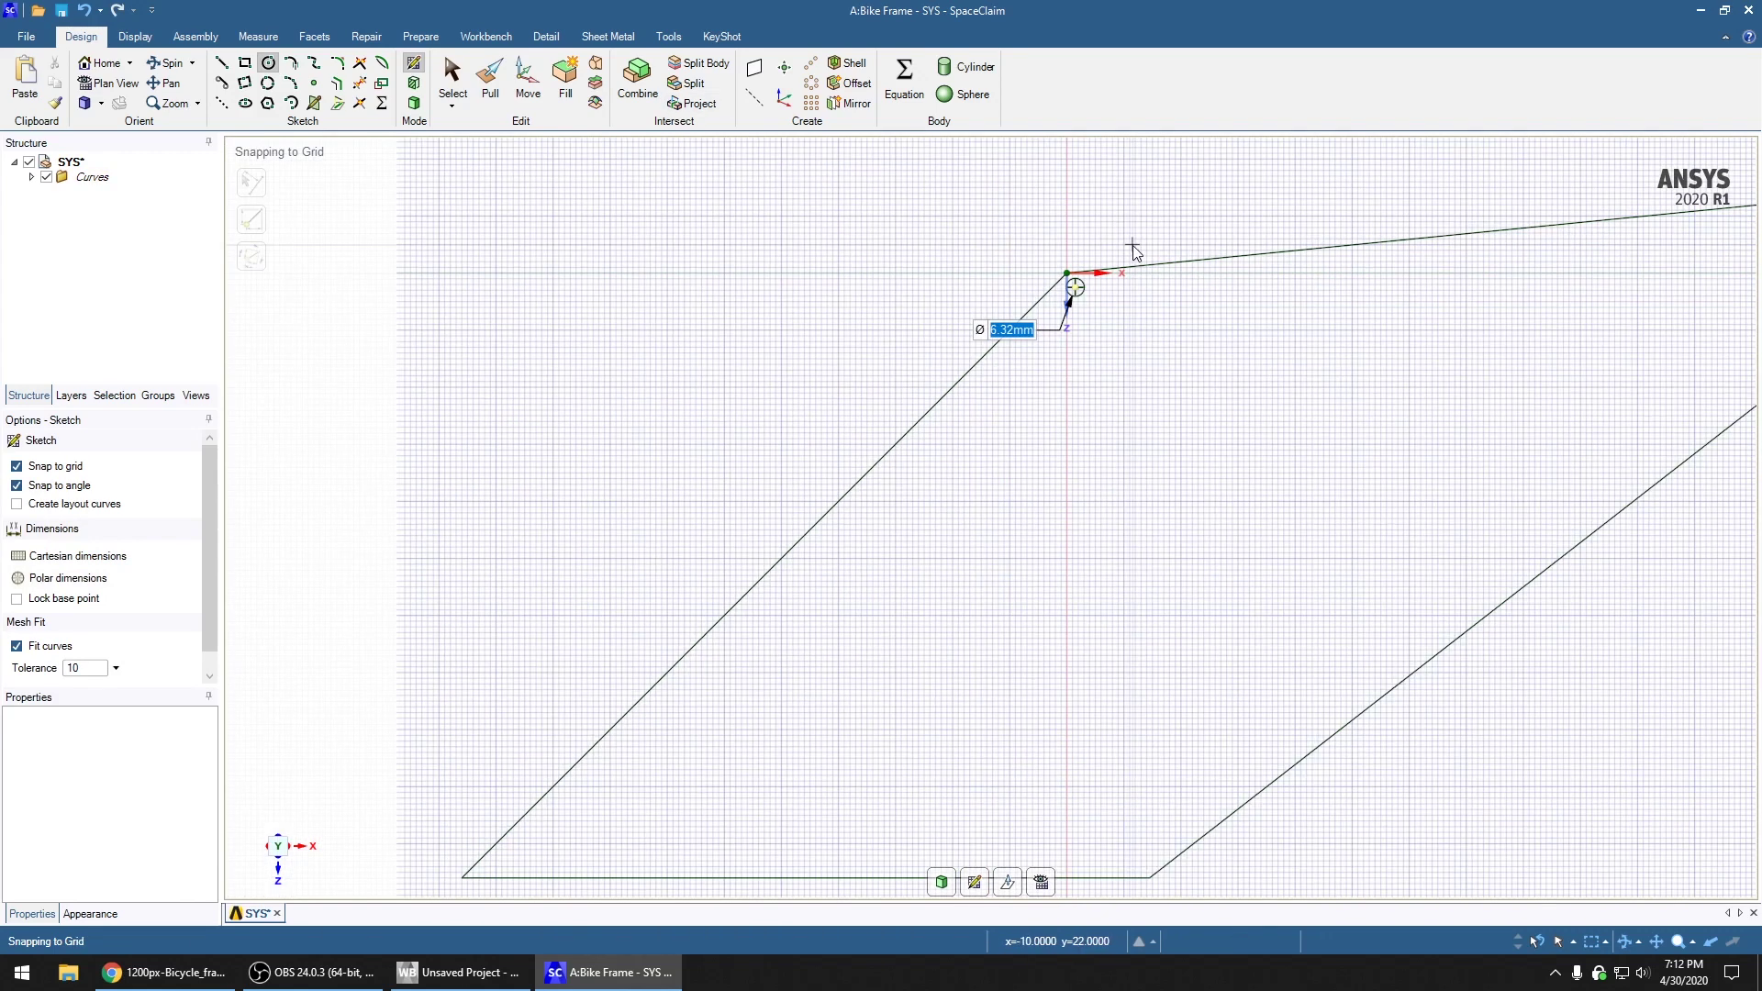
scroll(469, 885, "up", 3)
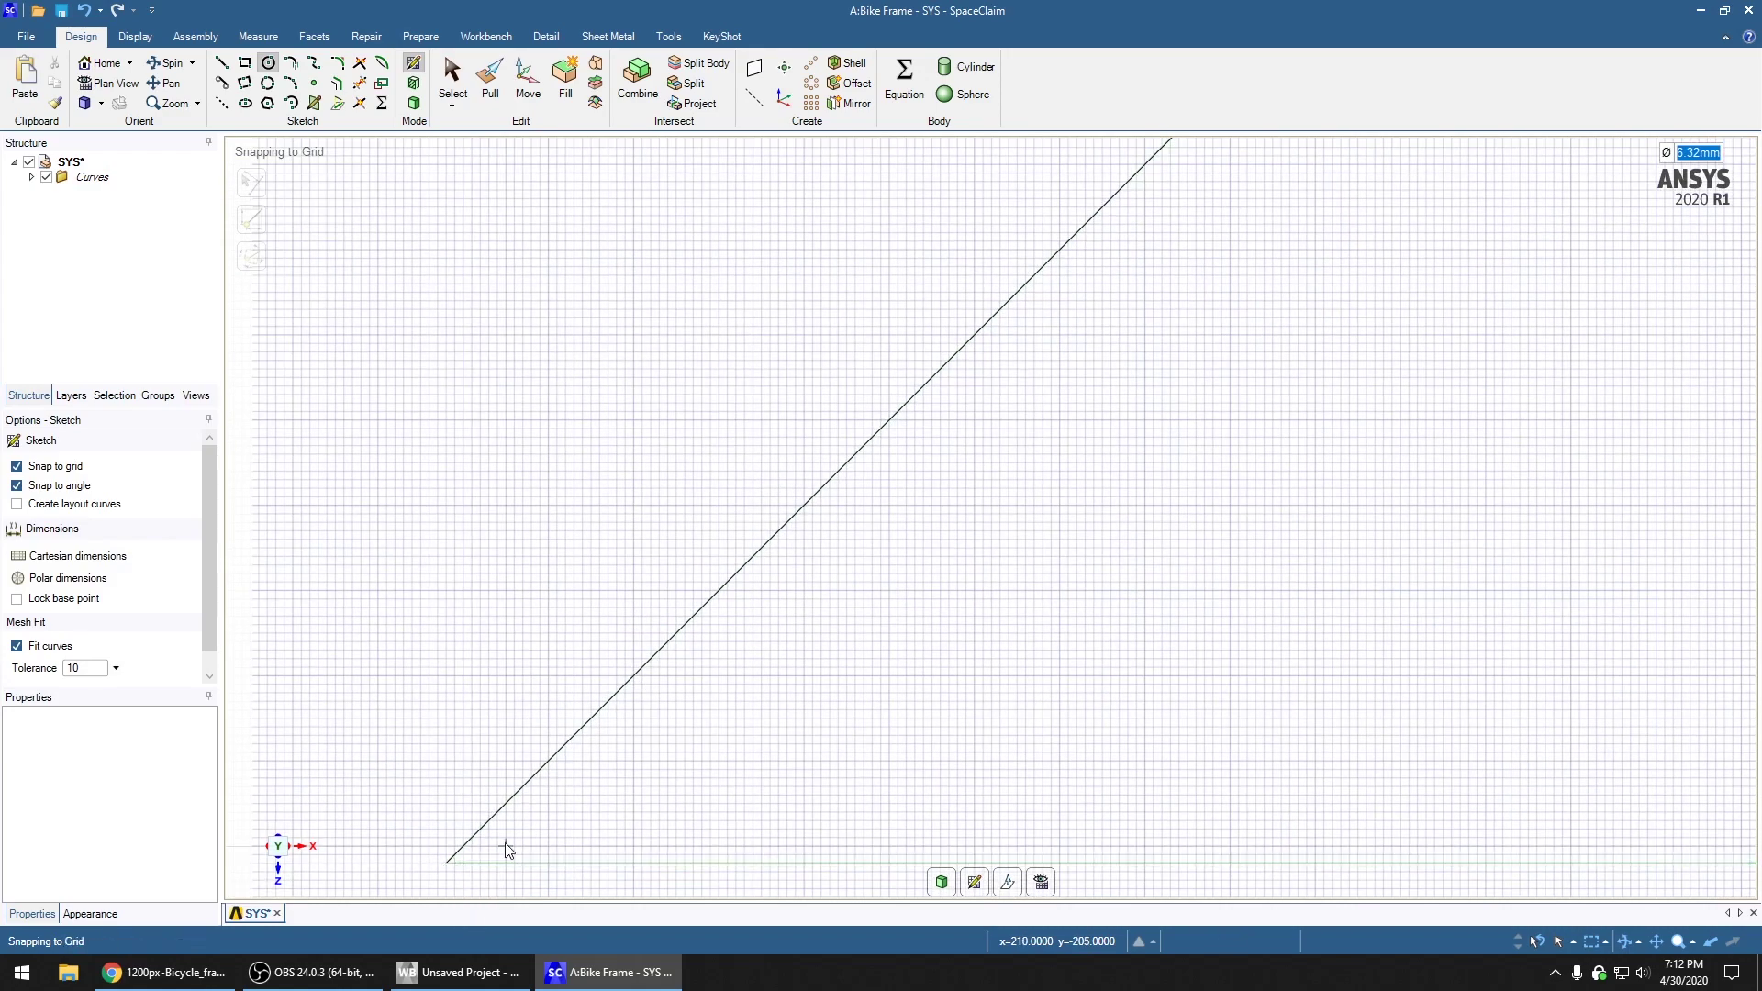
left_click(532, 838)
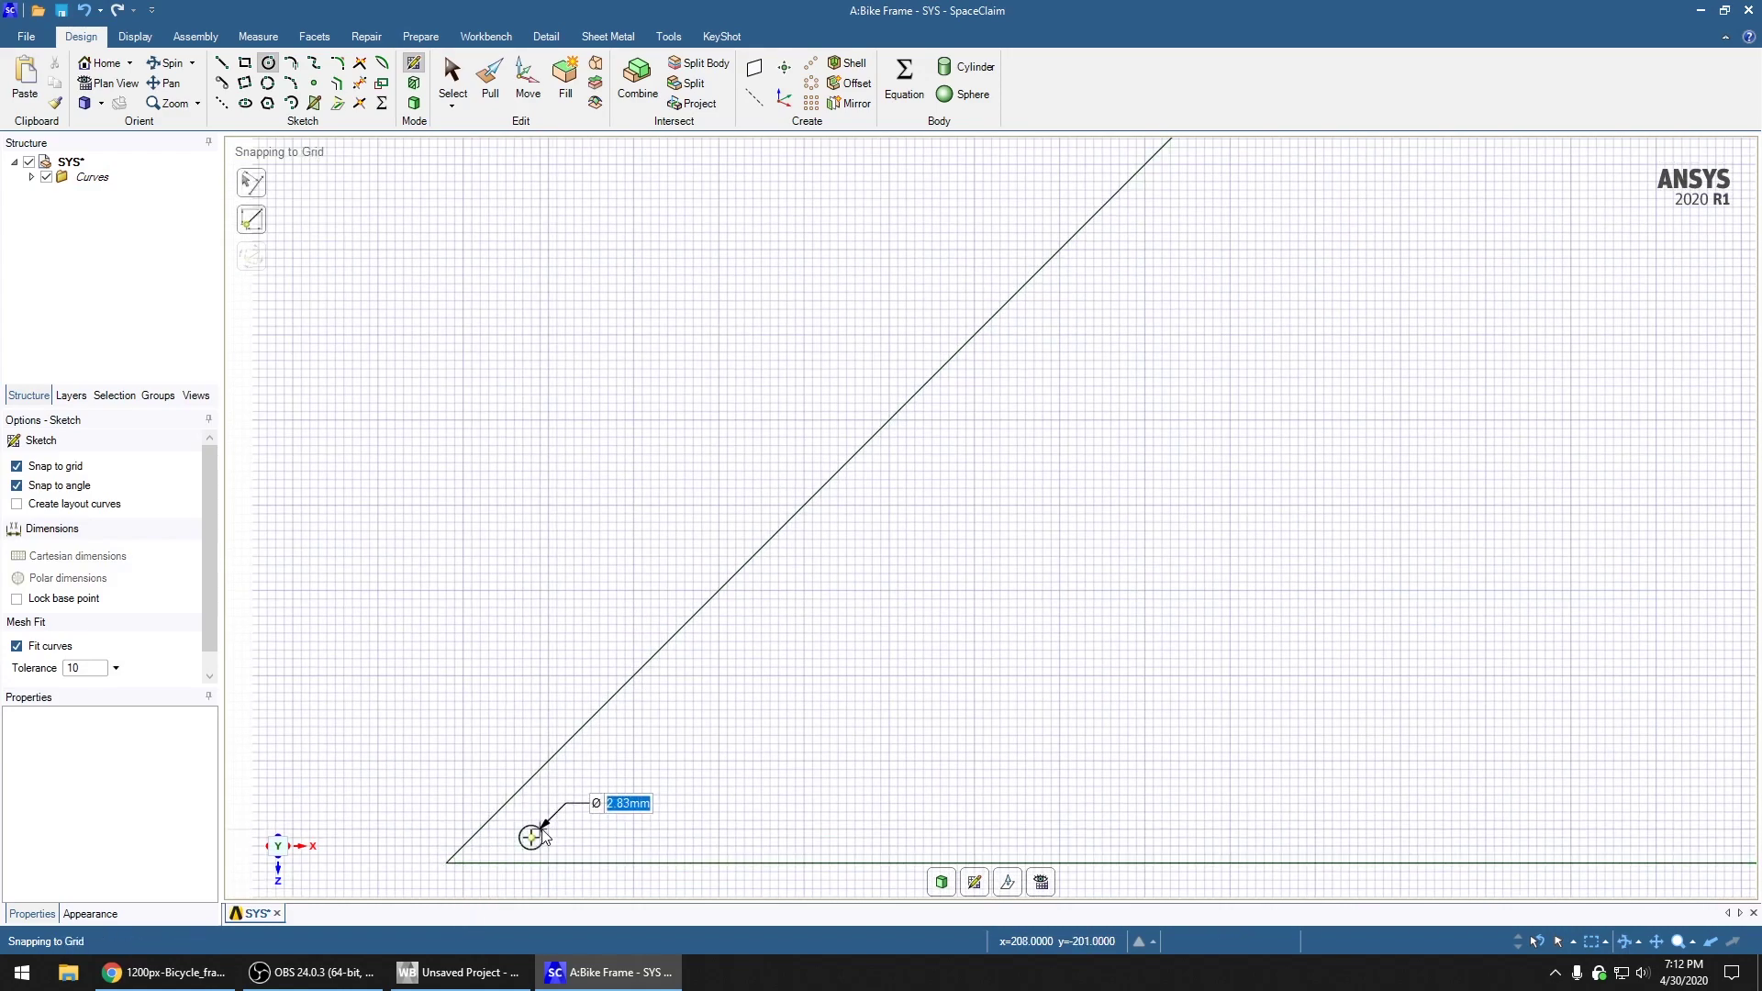
scroll(303, 794, "down", 3)
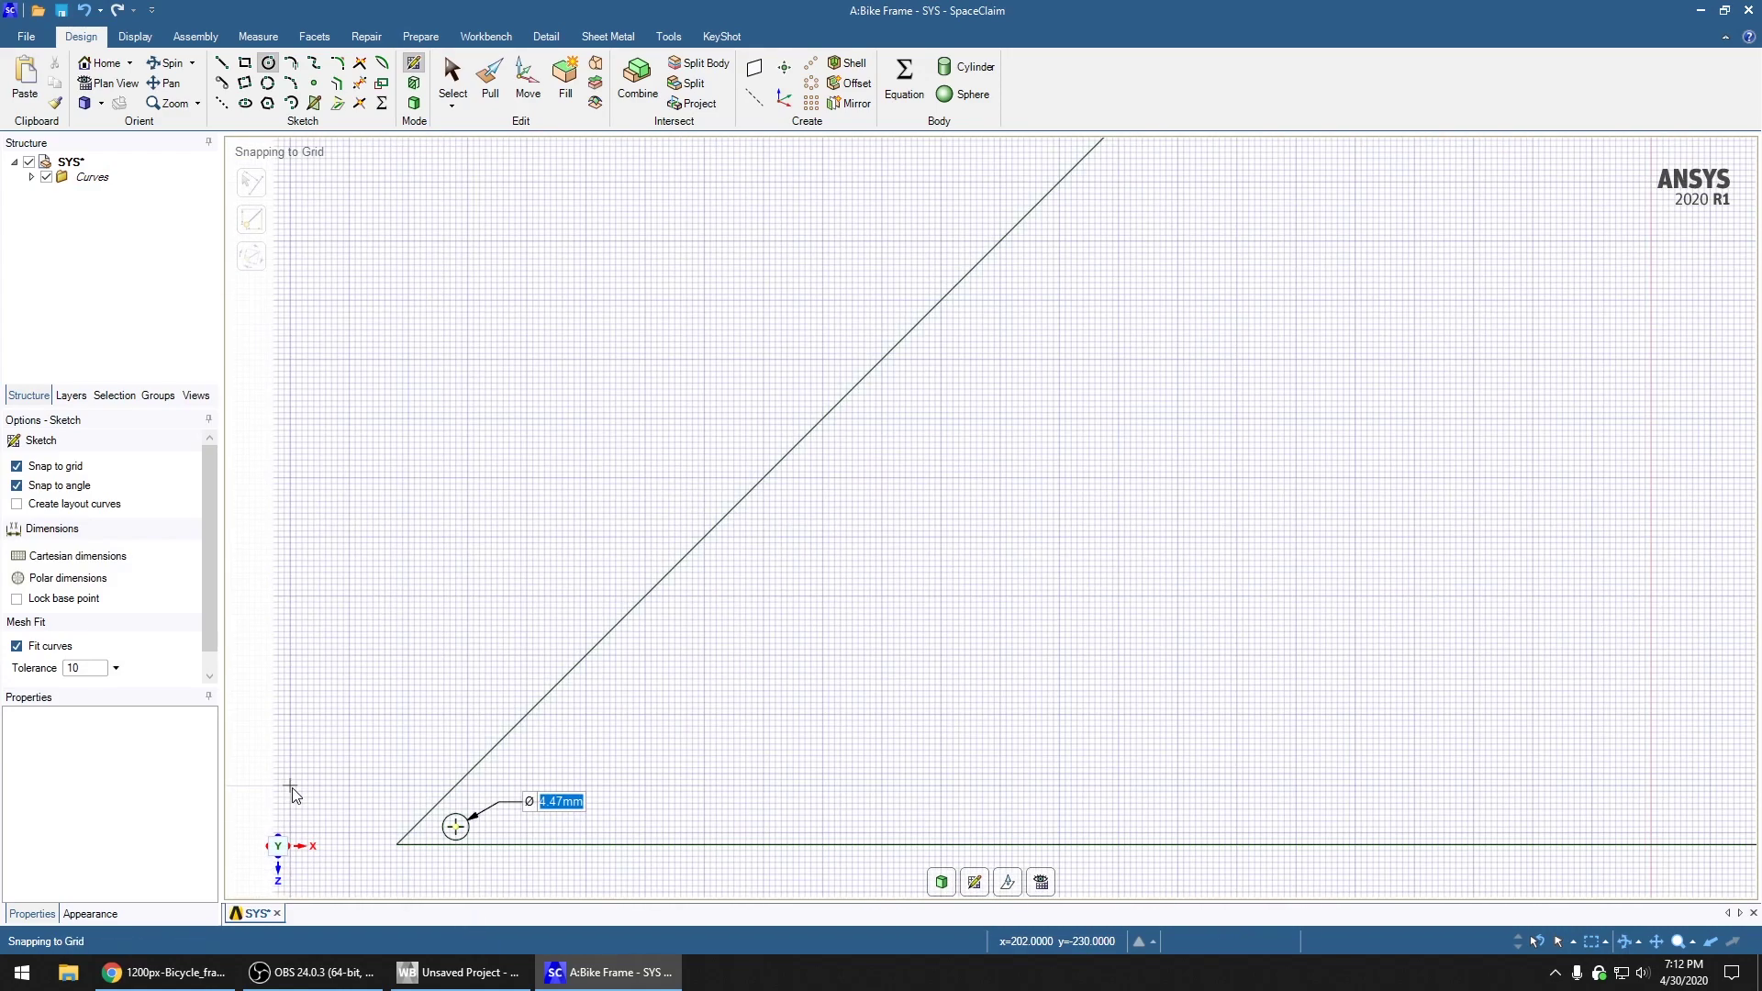
scroll(1005, 808, "up", 3)
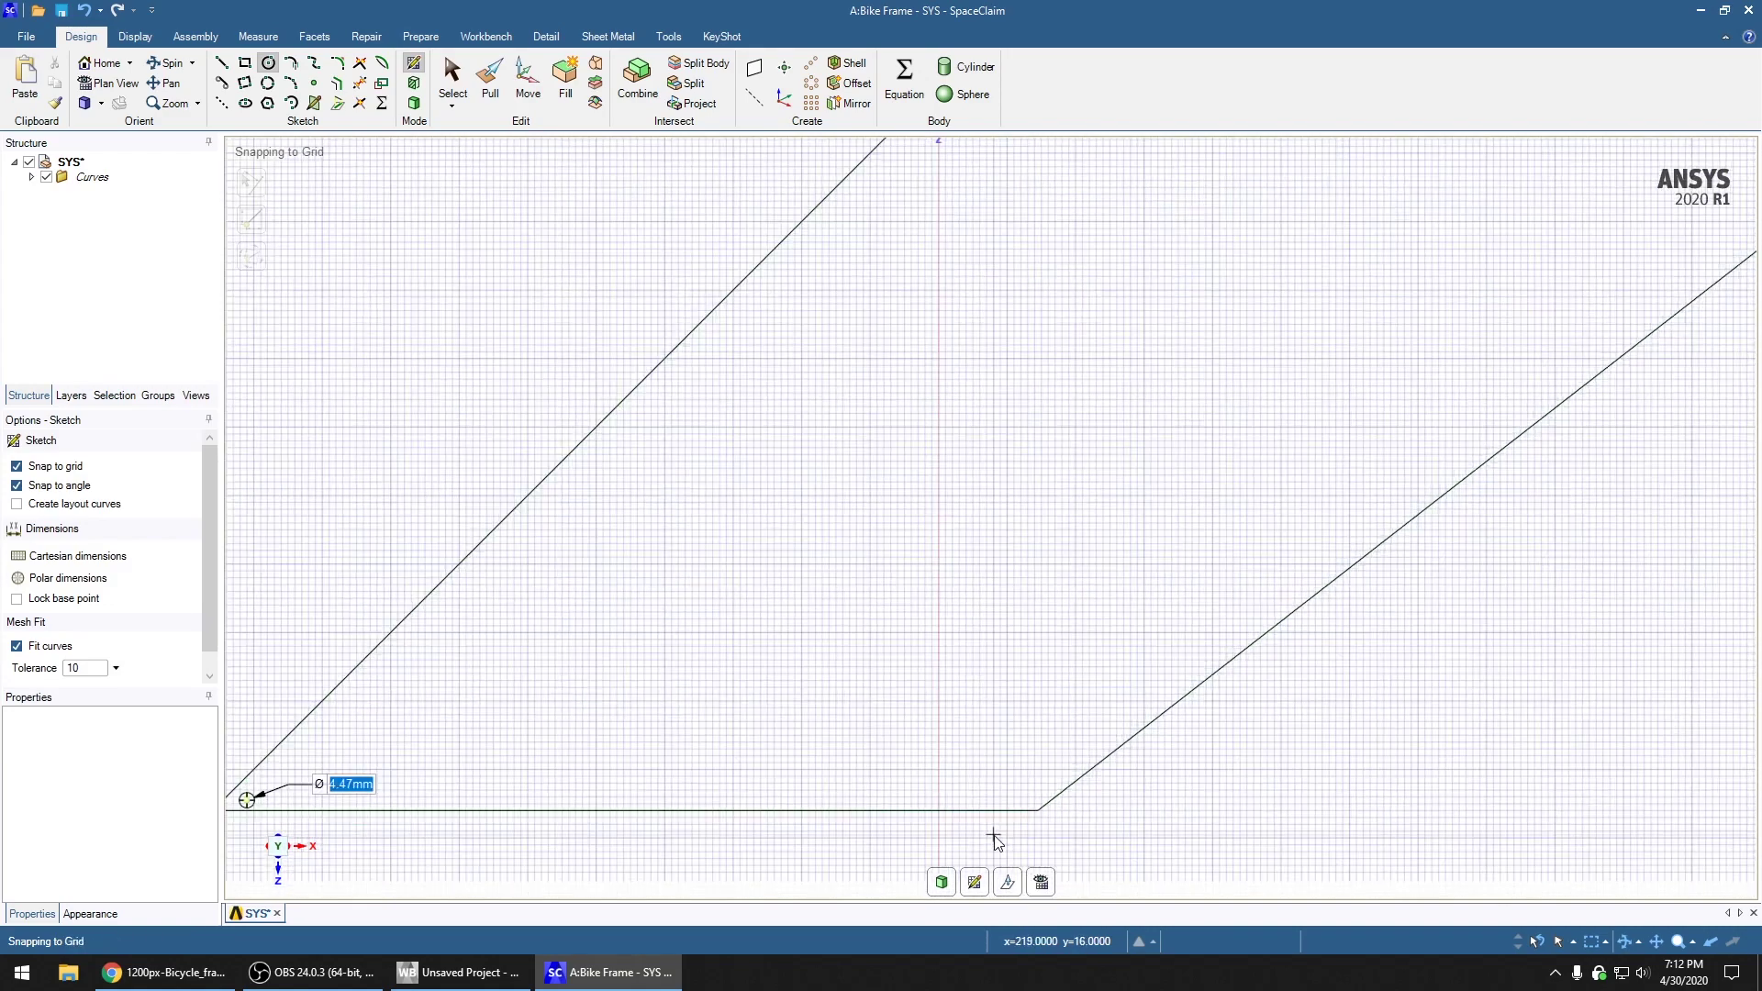
left_click(1043, 776)
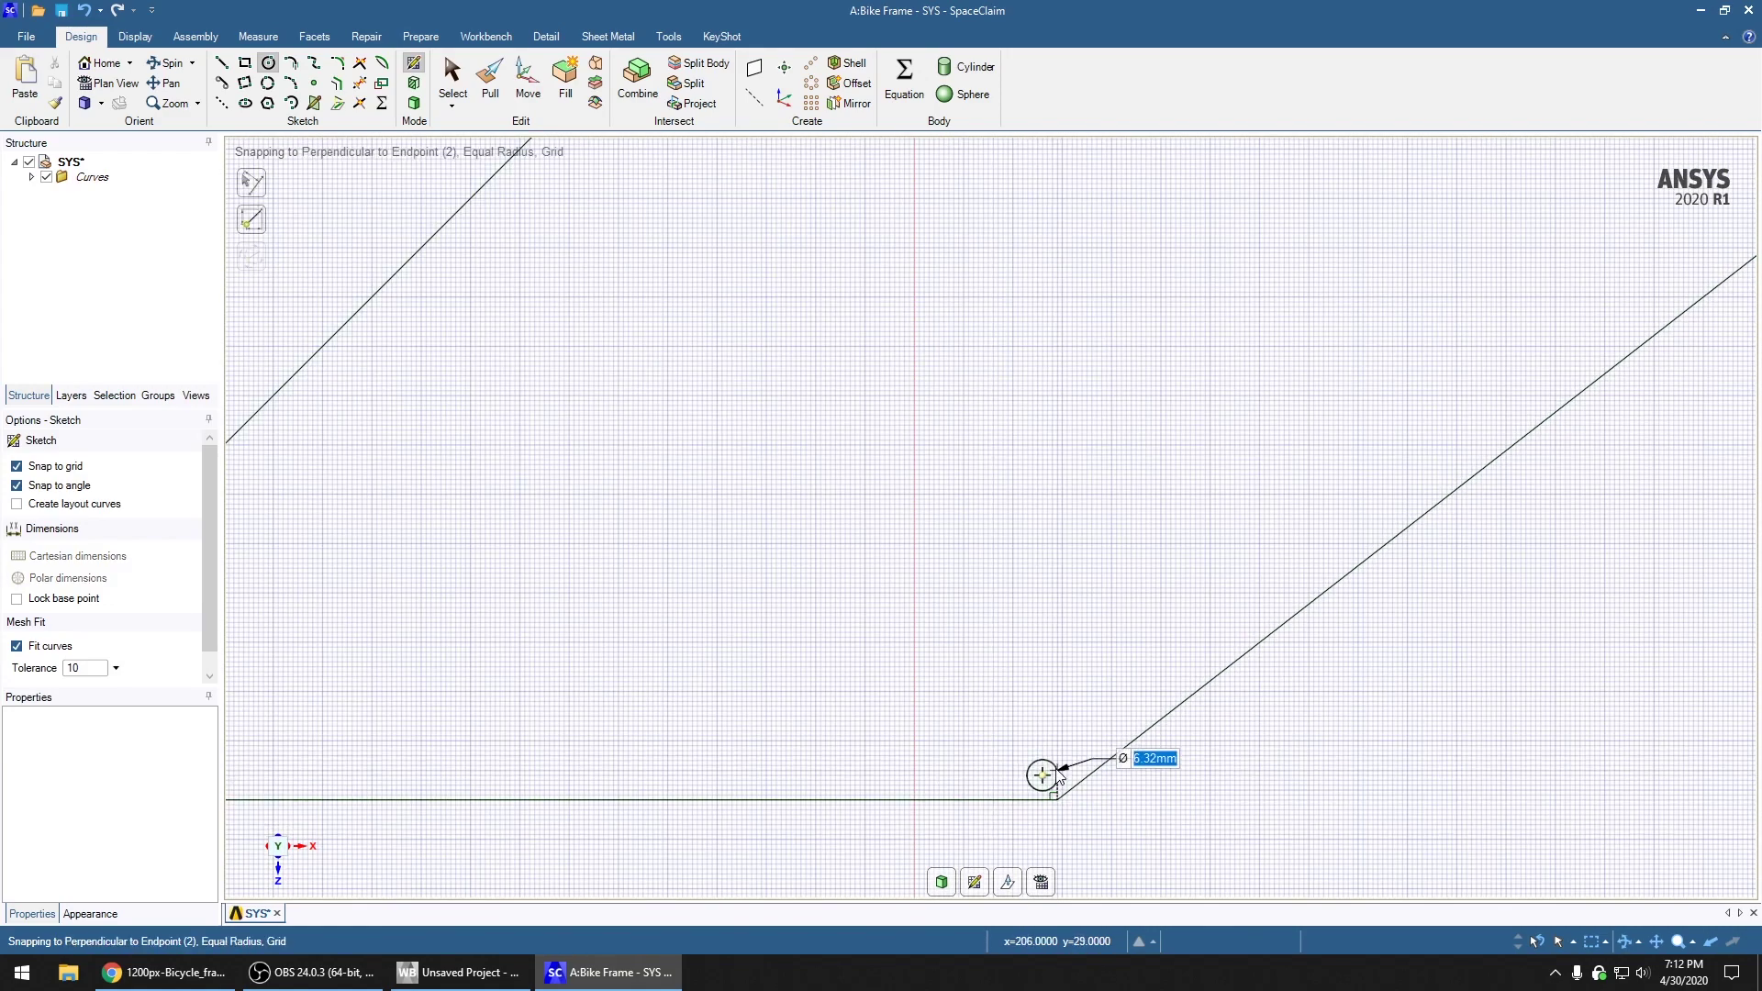
Sketch a circle about 6.3 mm in diameter inside the front upper corner of the frame outline
scroll(604, 815, "down", 3)
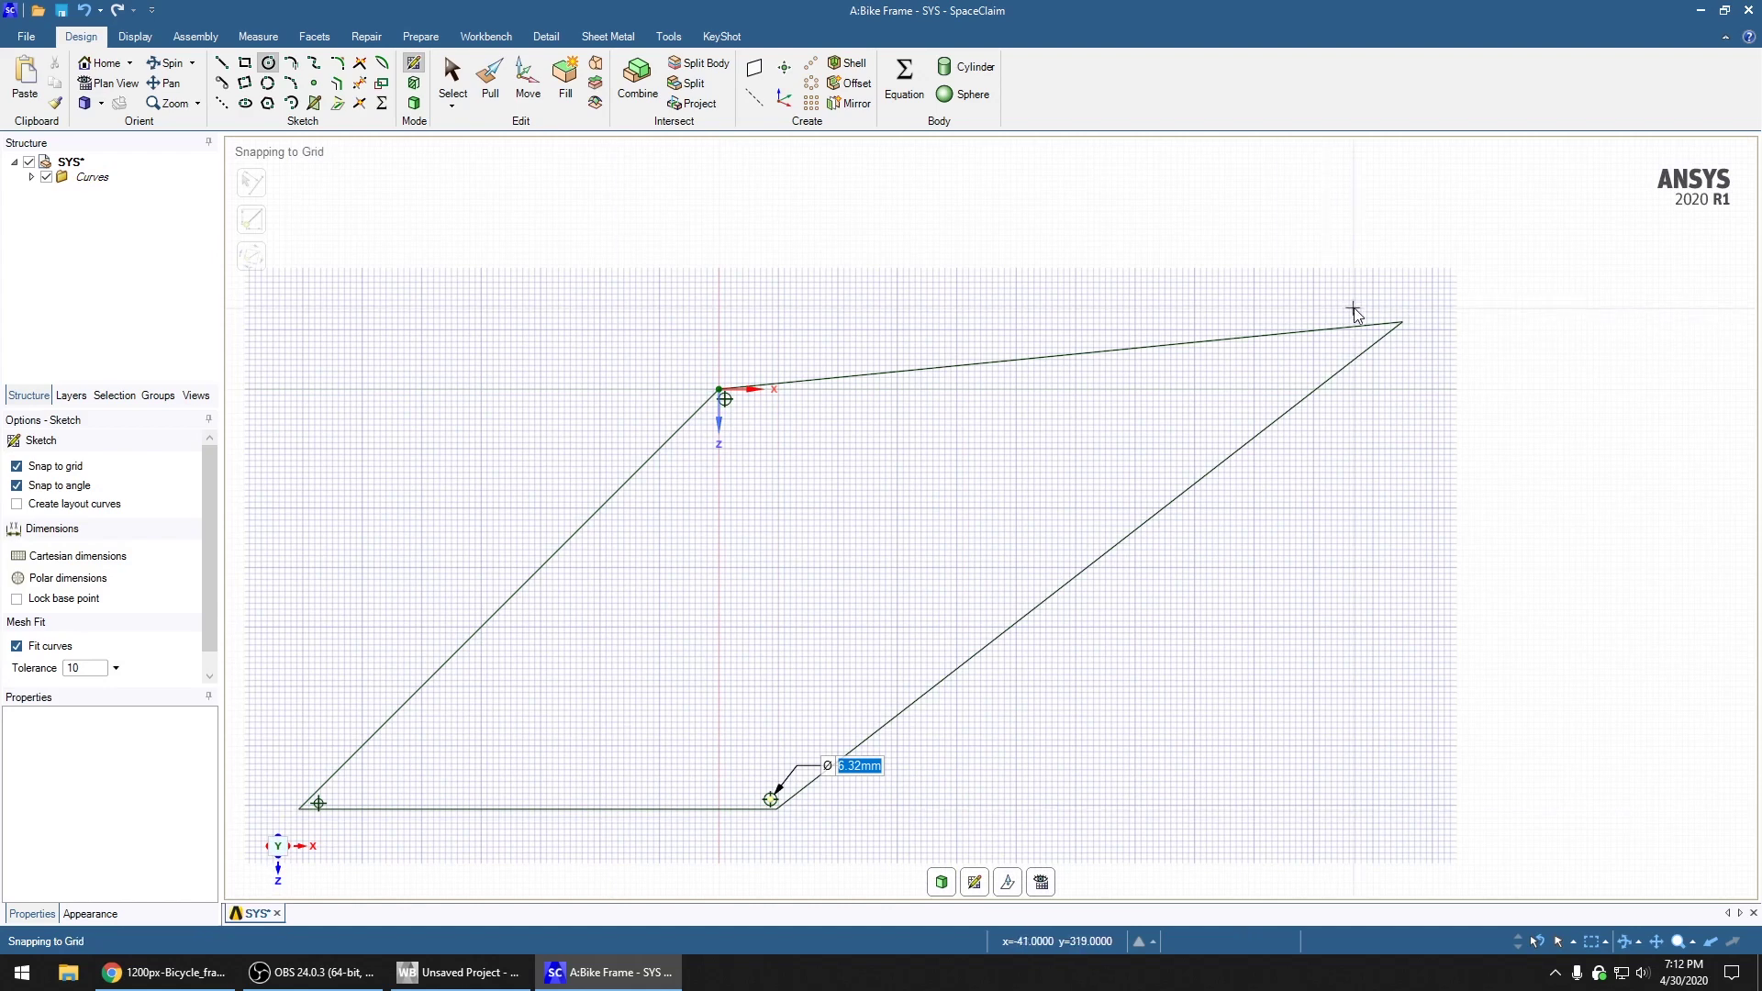
scroll(1376, 336, "up", 3)
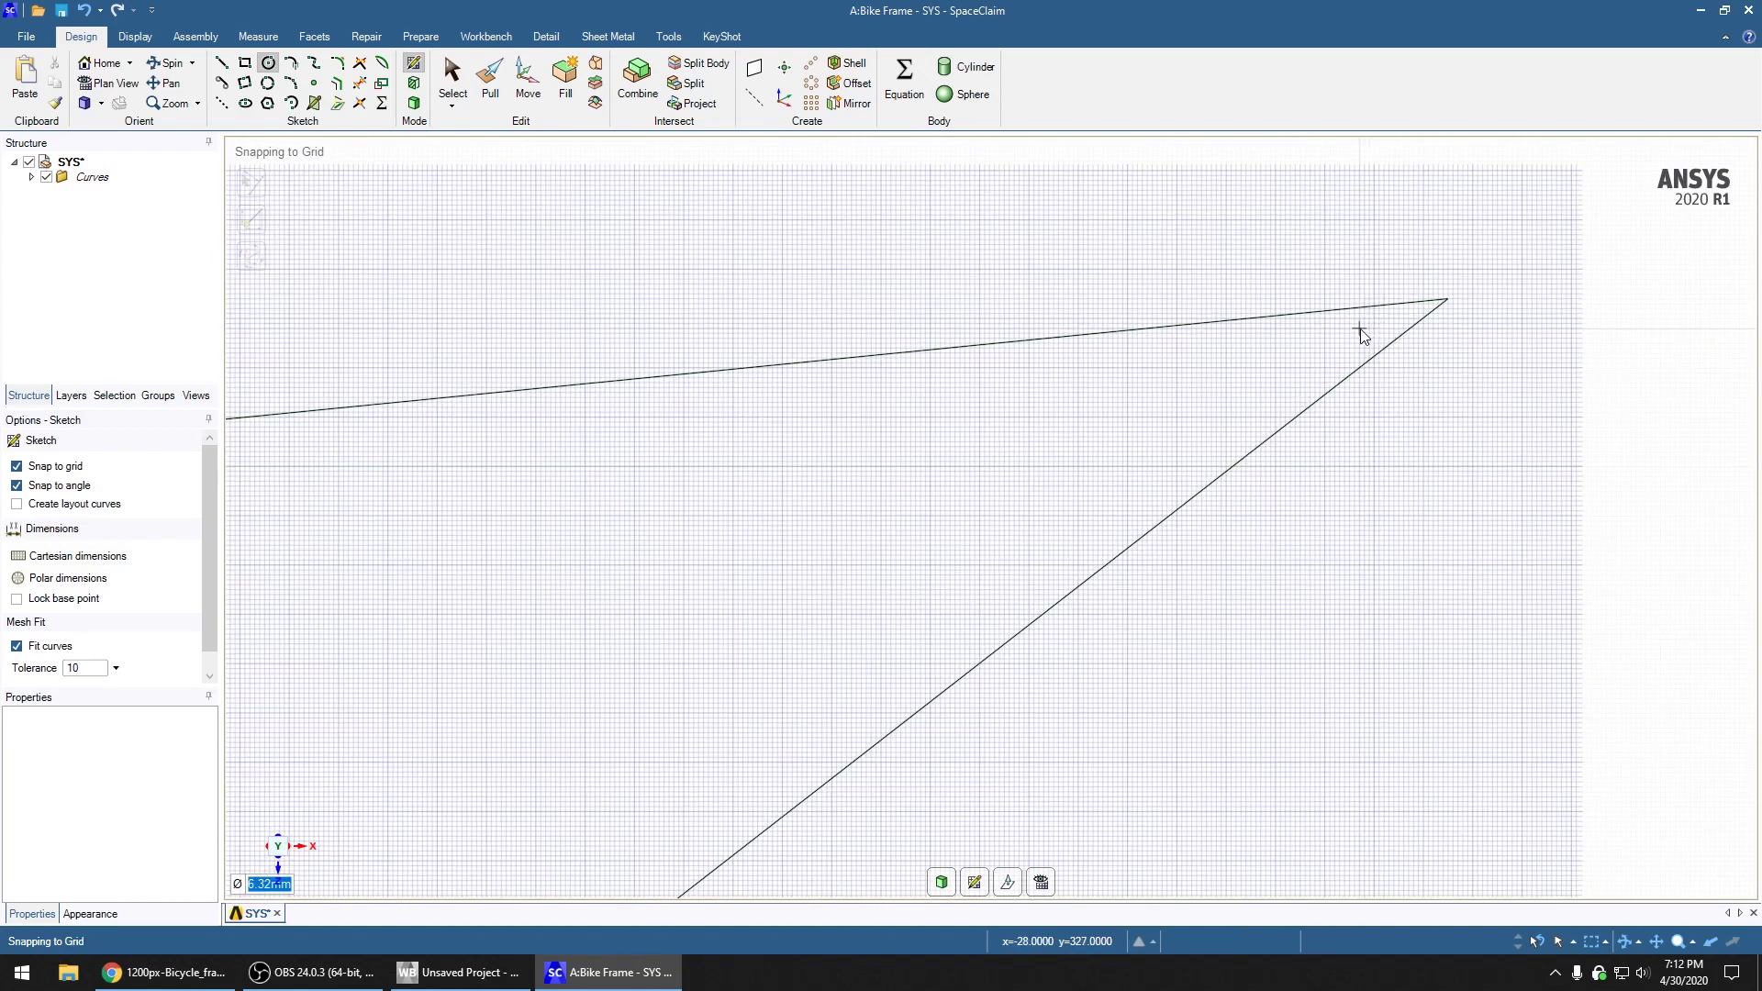
left_click(1359, 329)
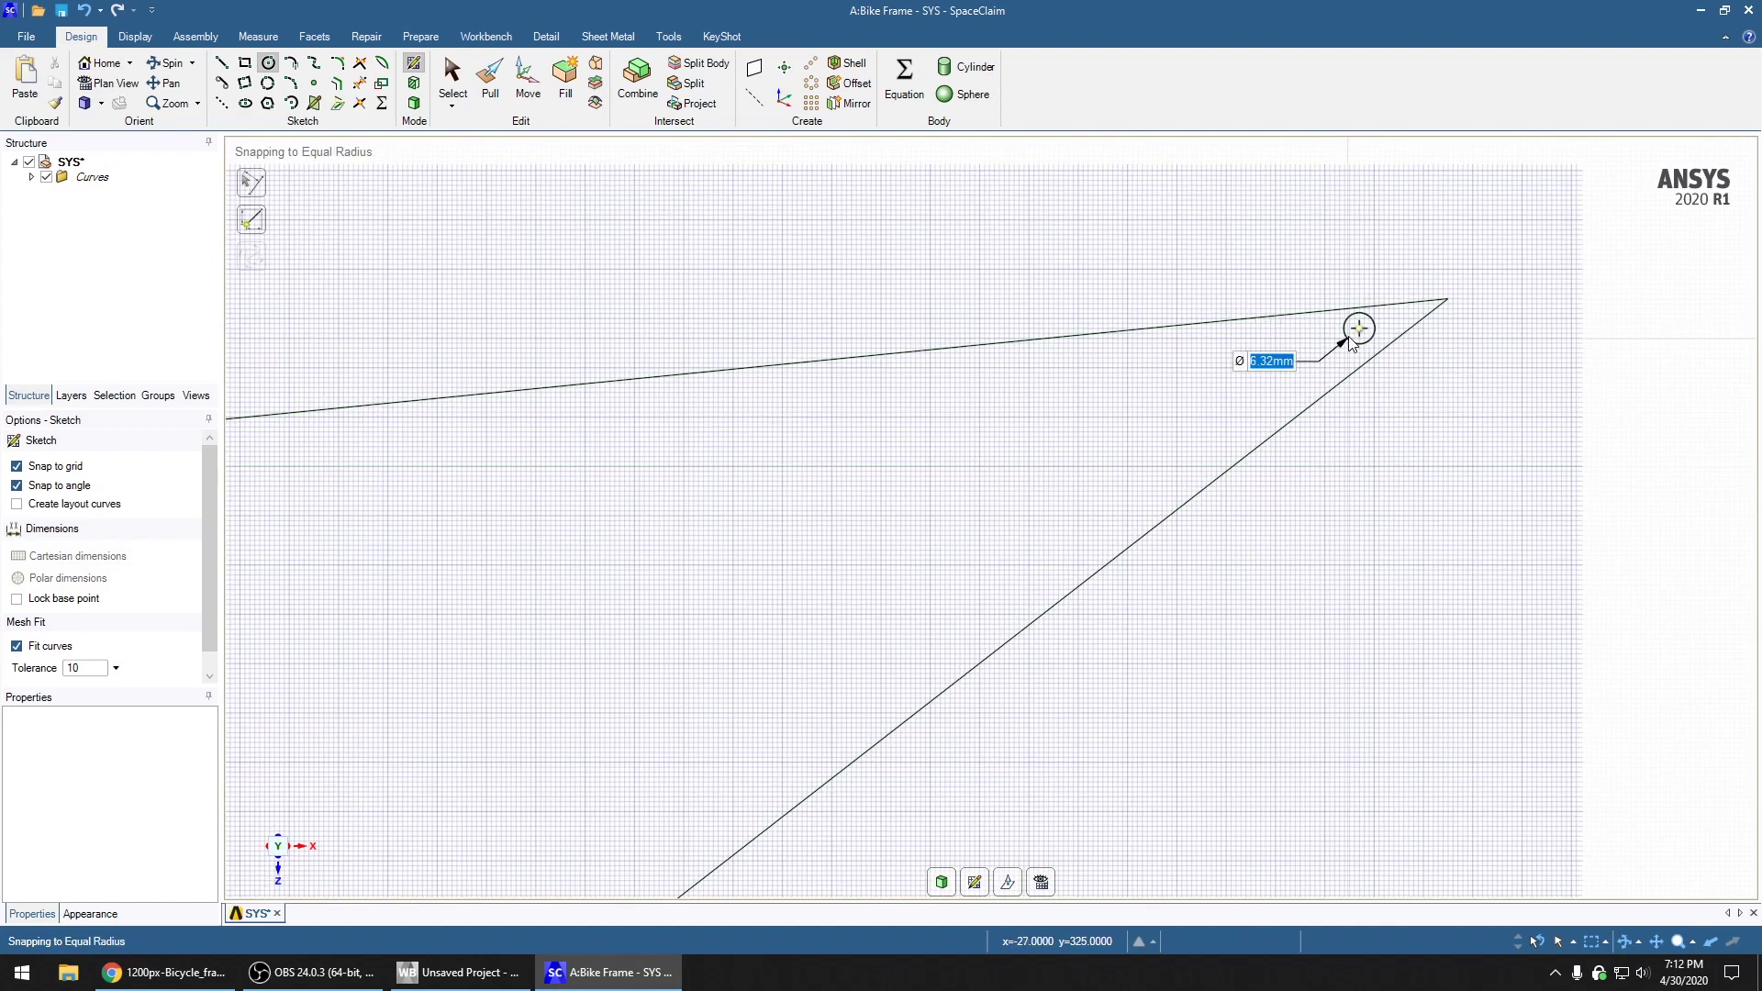
key("Escape")
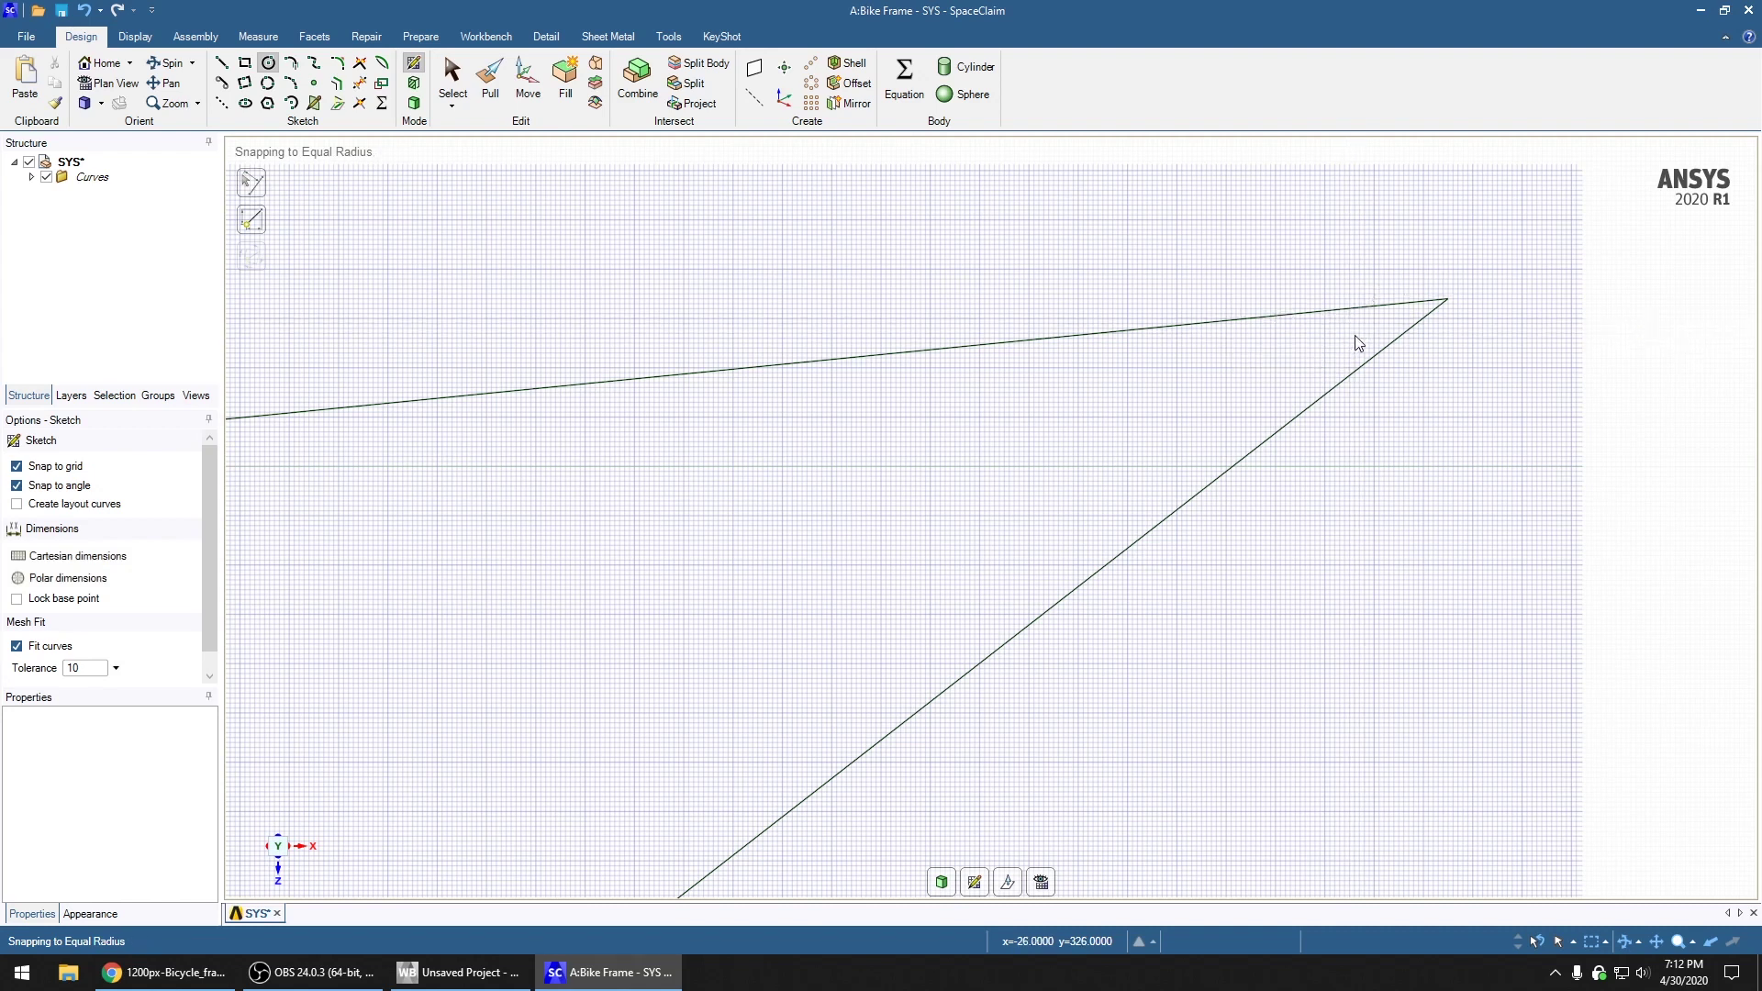
left_click(1330, 339)
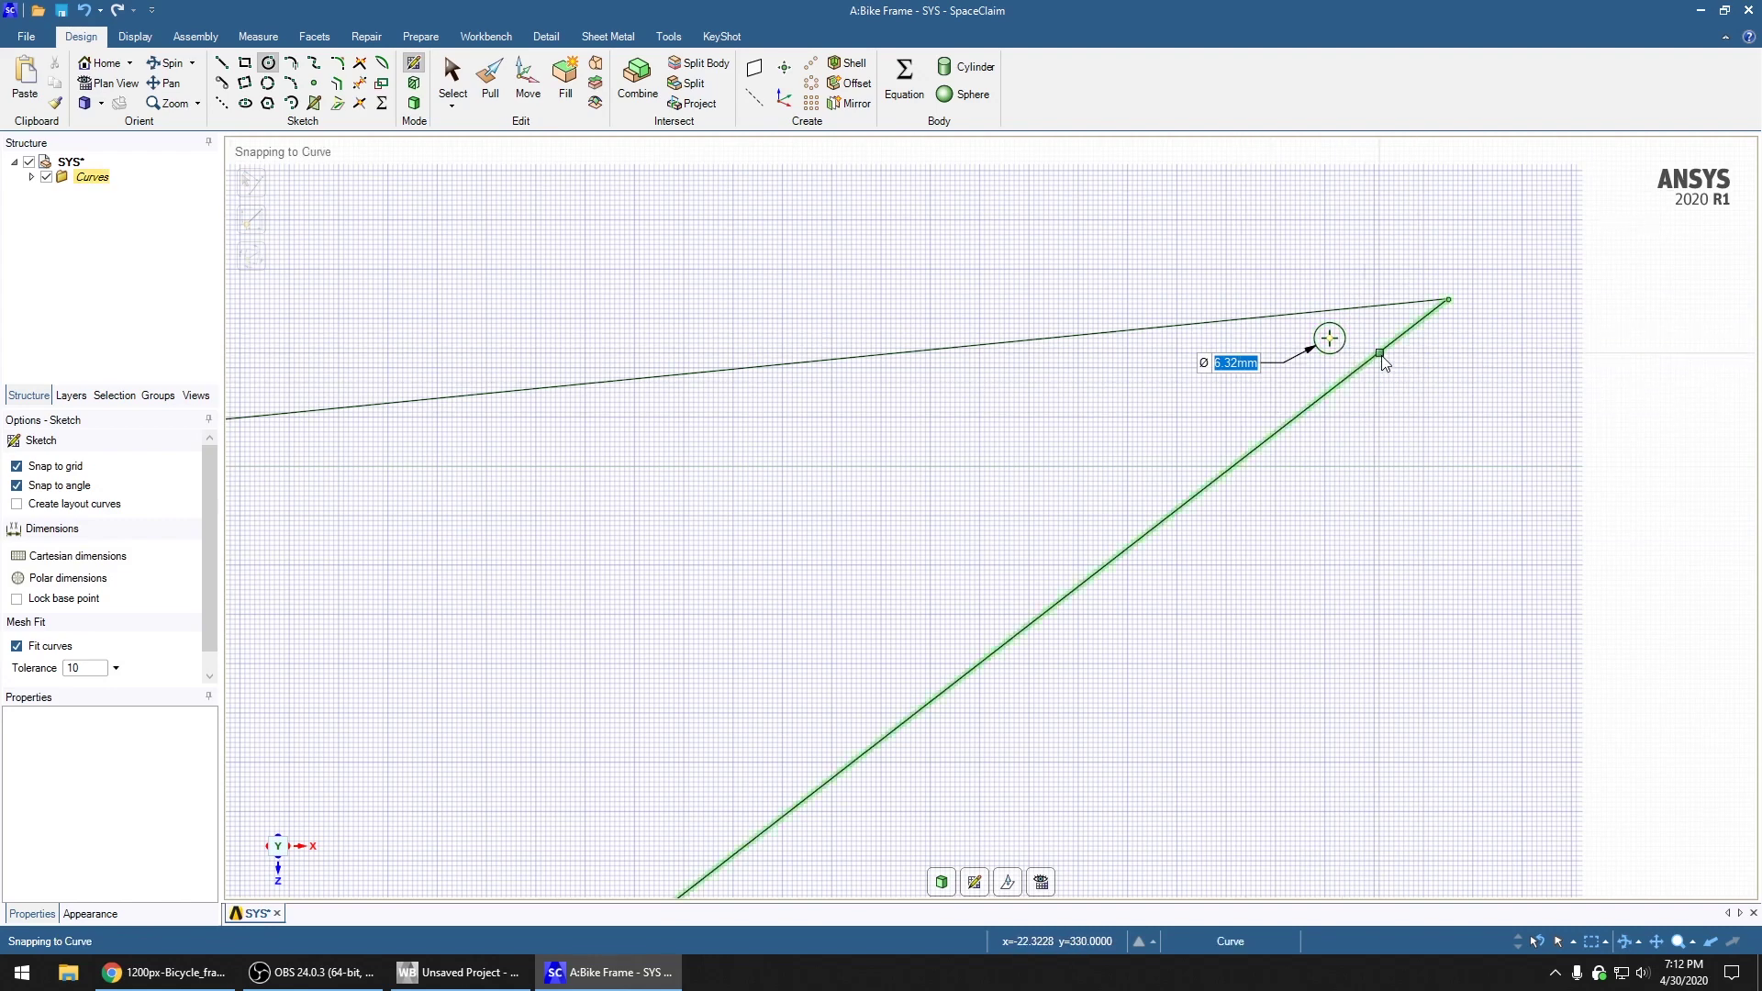
scroll(1547, 363, "down", 4)
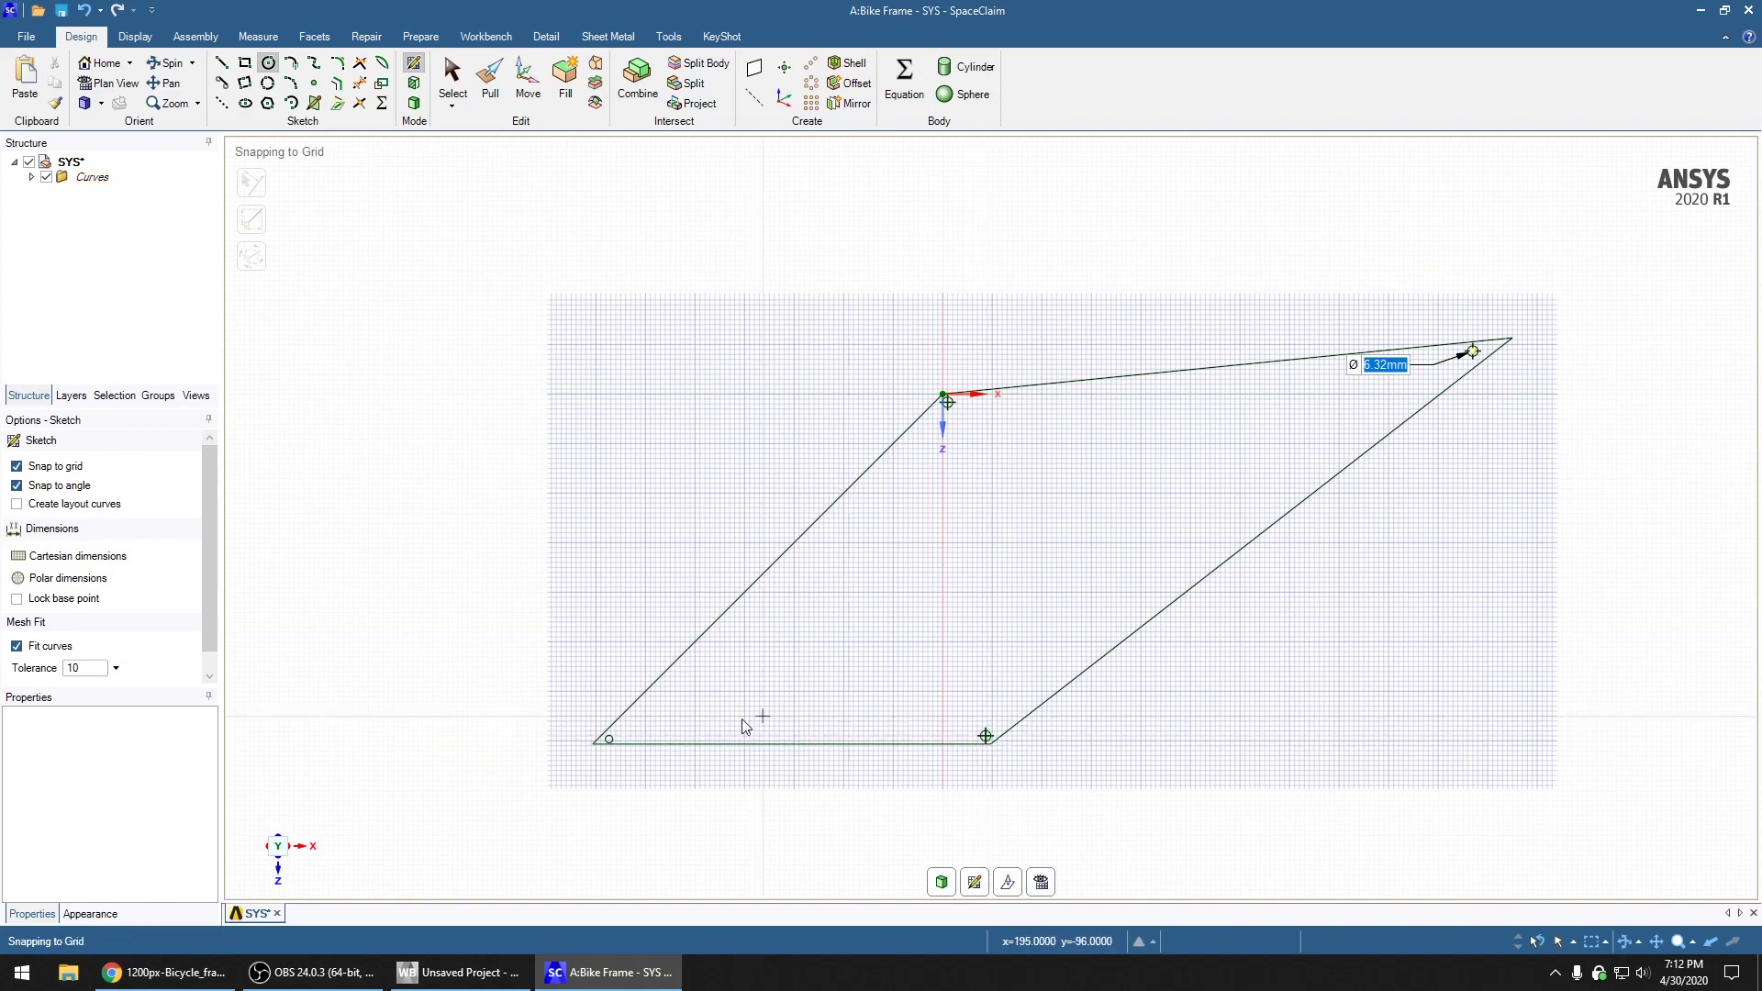
scroll(611, 770, "down", 3)
scroll(610, 771, "up", 5)
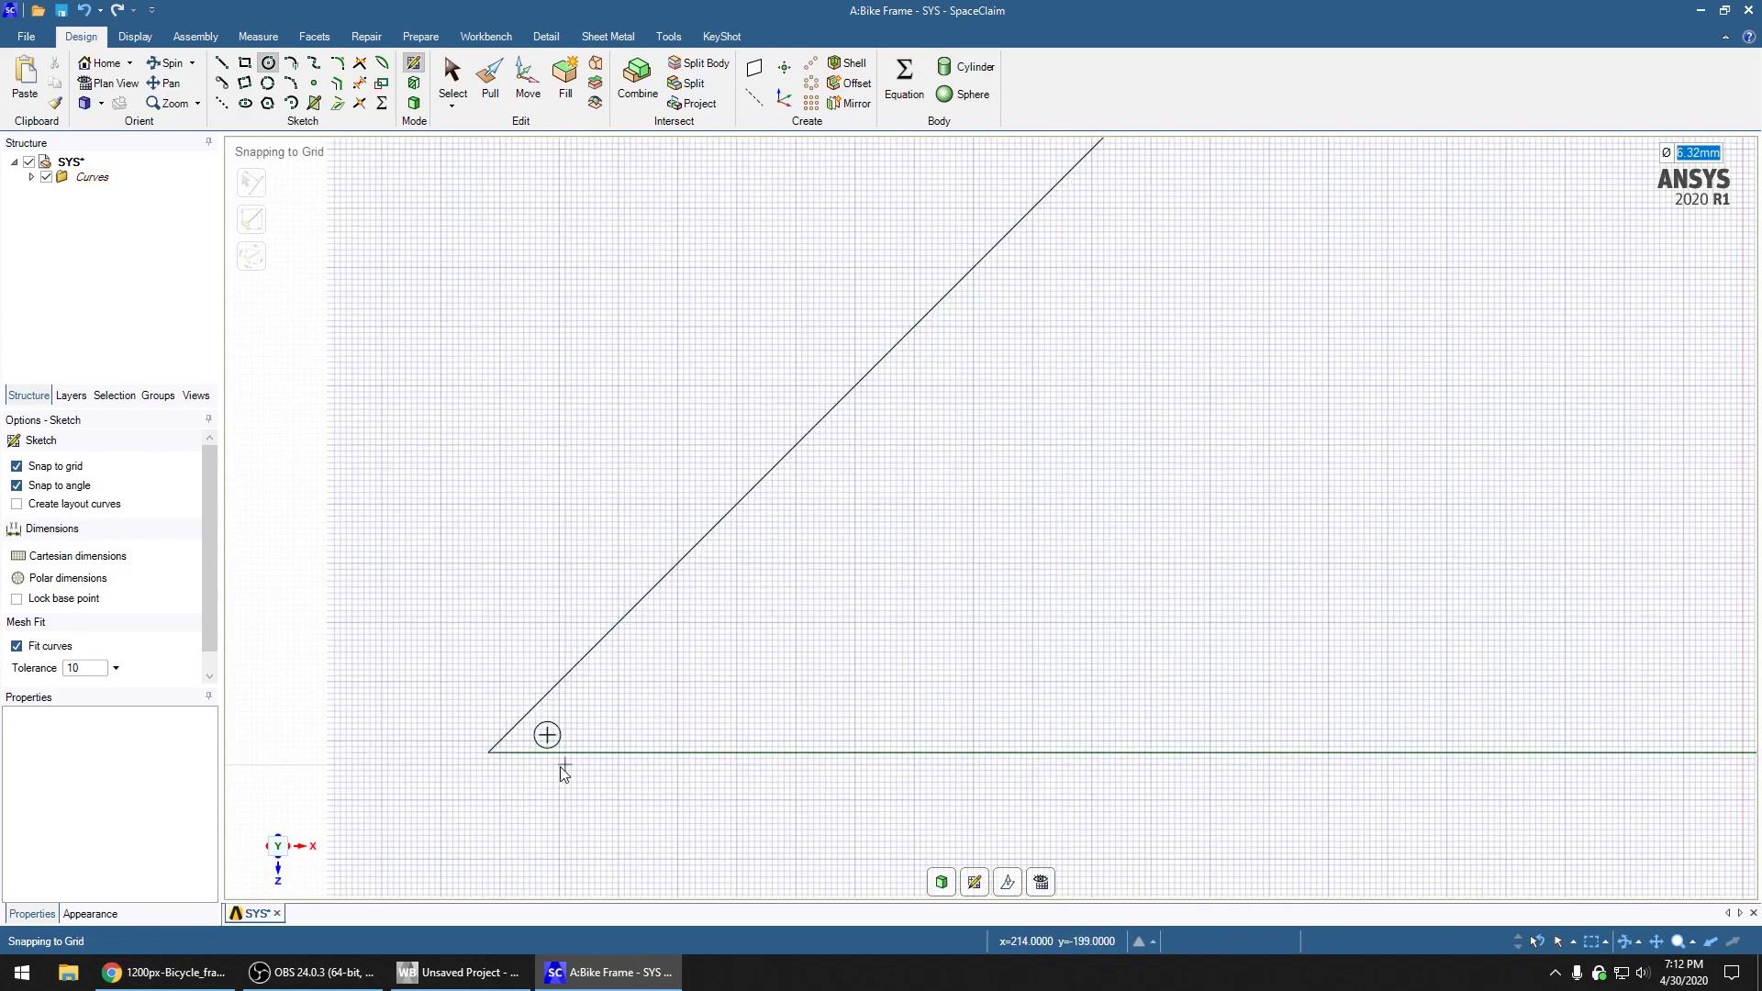
scroll(557, 789, "down", 2)
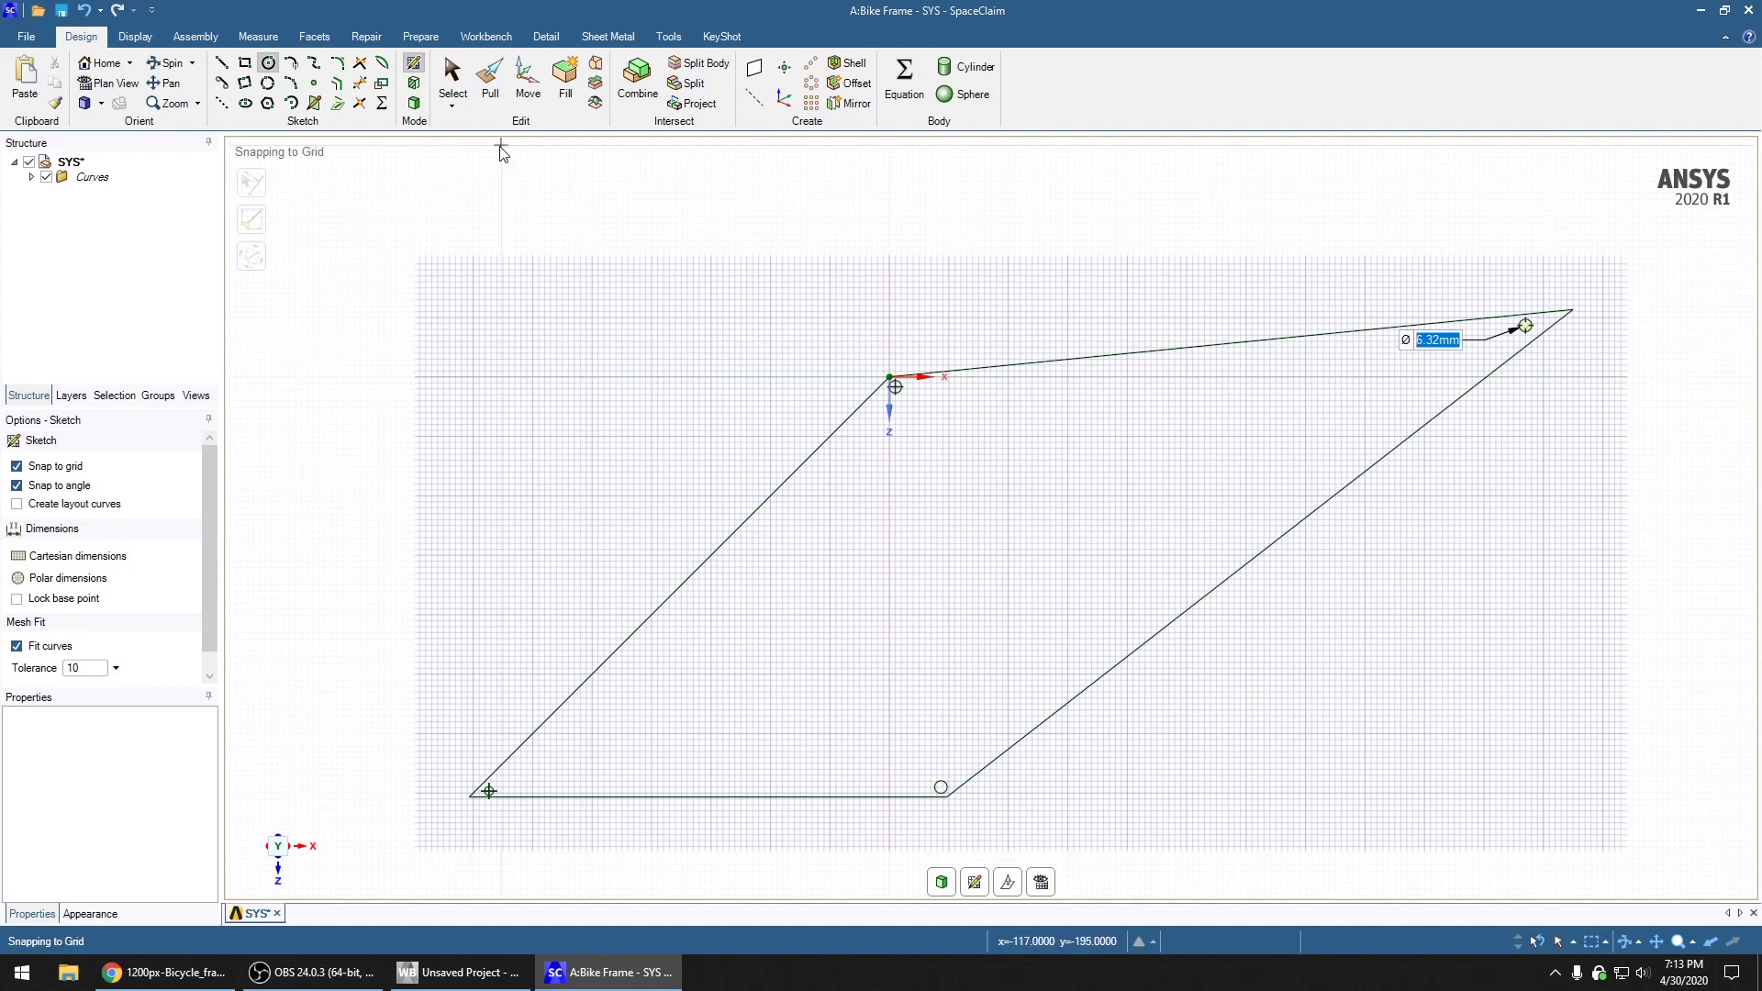
Pull the four-sided frame surface into a thin solid plate with holes at the four corner circles
key("p")
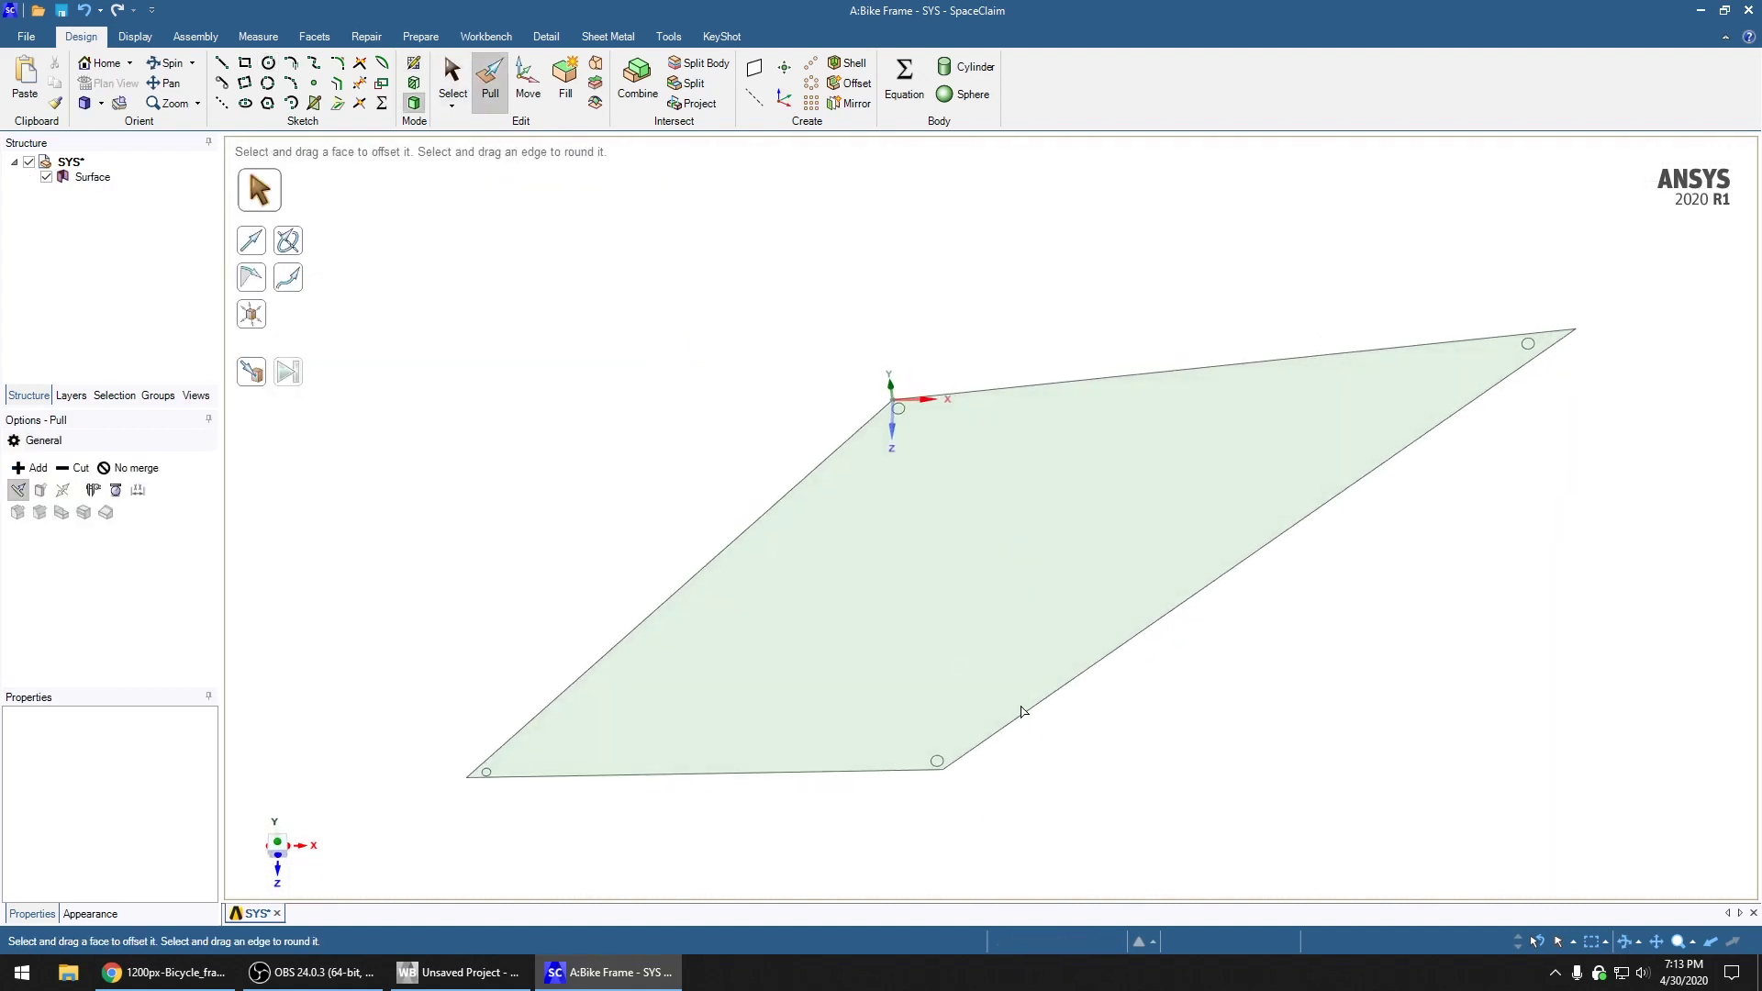
left_click(1018, 546)
left_click_drag(987, 592, 982, 562)
left_click(641, 450)
middle_click_drag(641, 450, 879, 548)
left_click(1052, 472)
left_click_drag(1051, 472, 1037, 474)
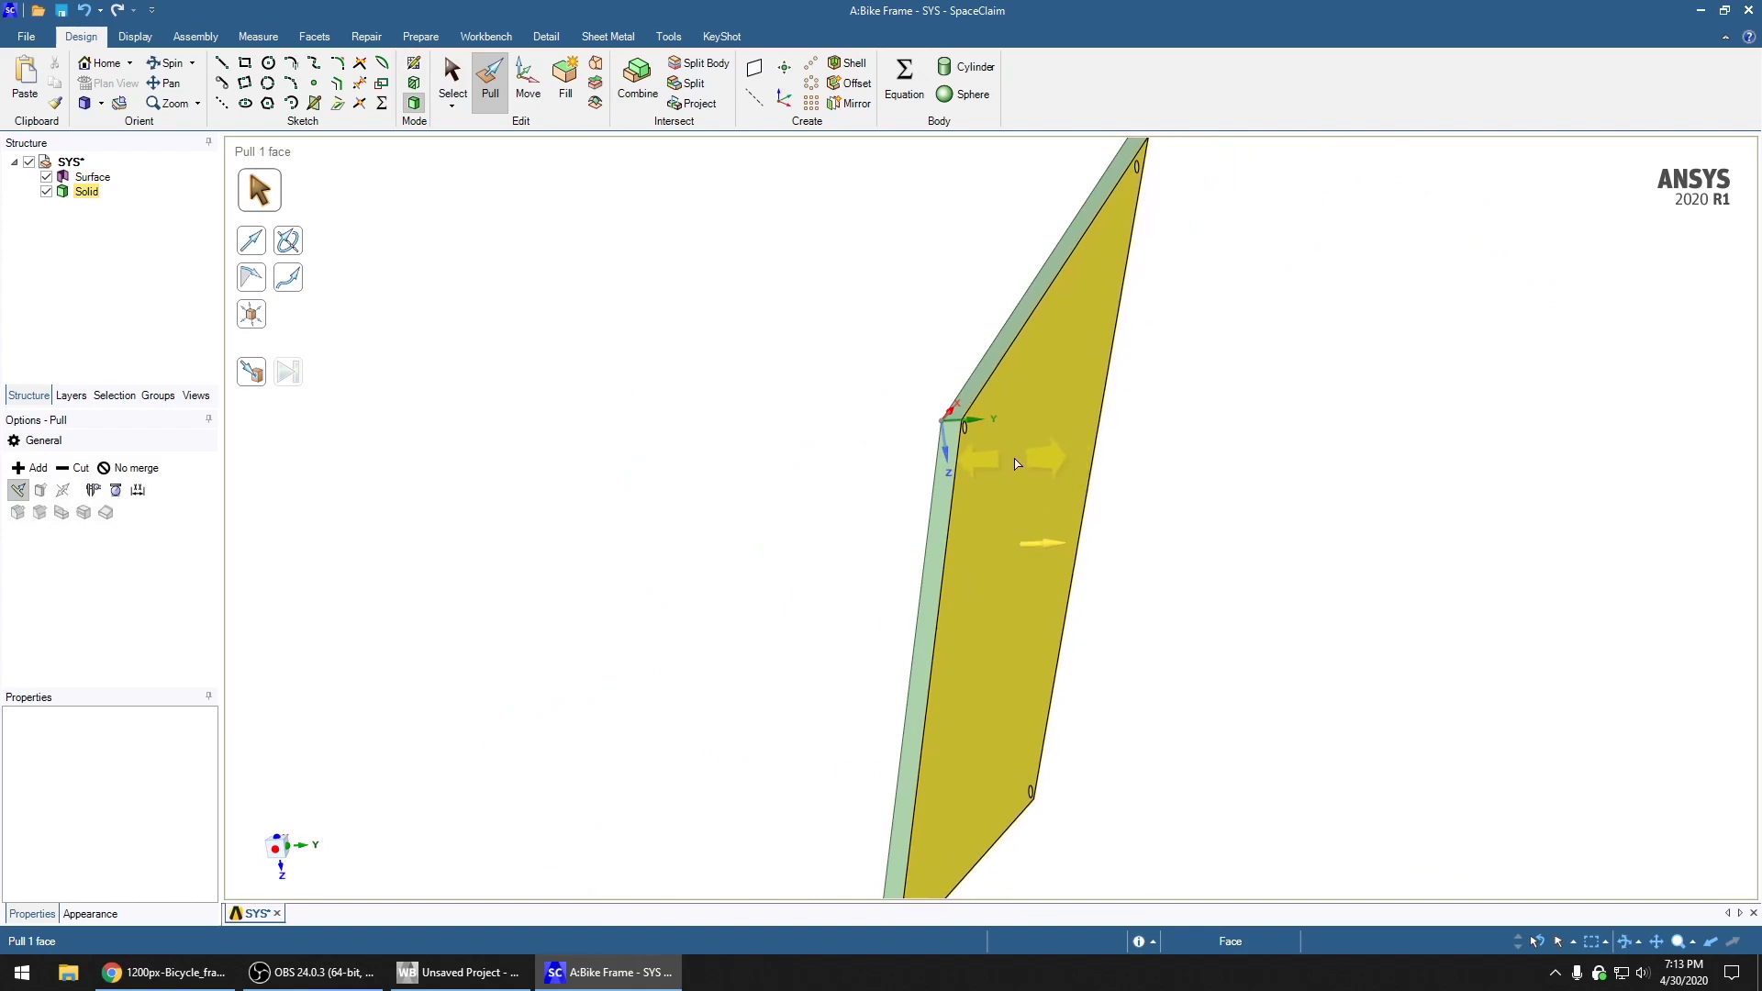
left_click(1223, 559)
middle_click_drag(1223, 559, 991, 514)
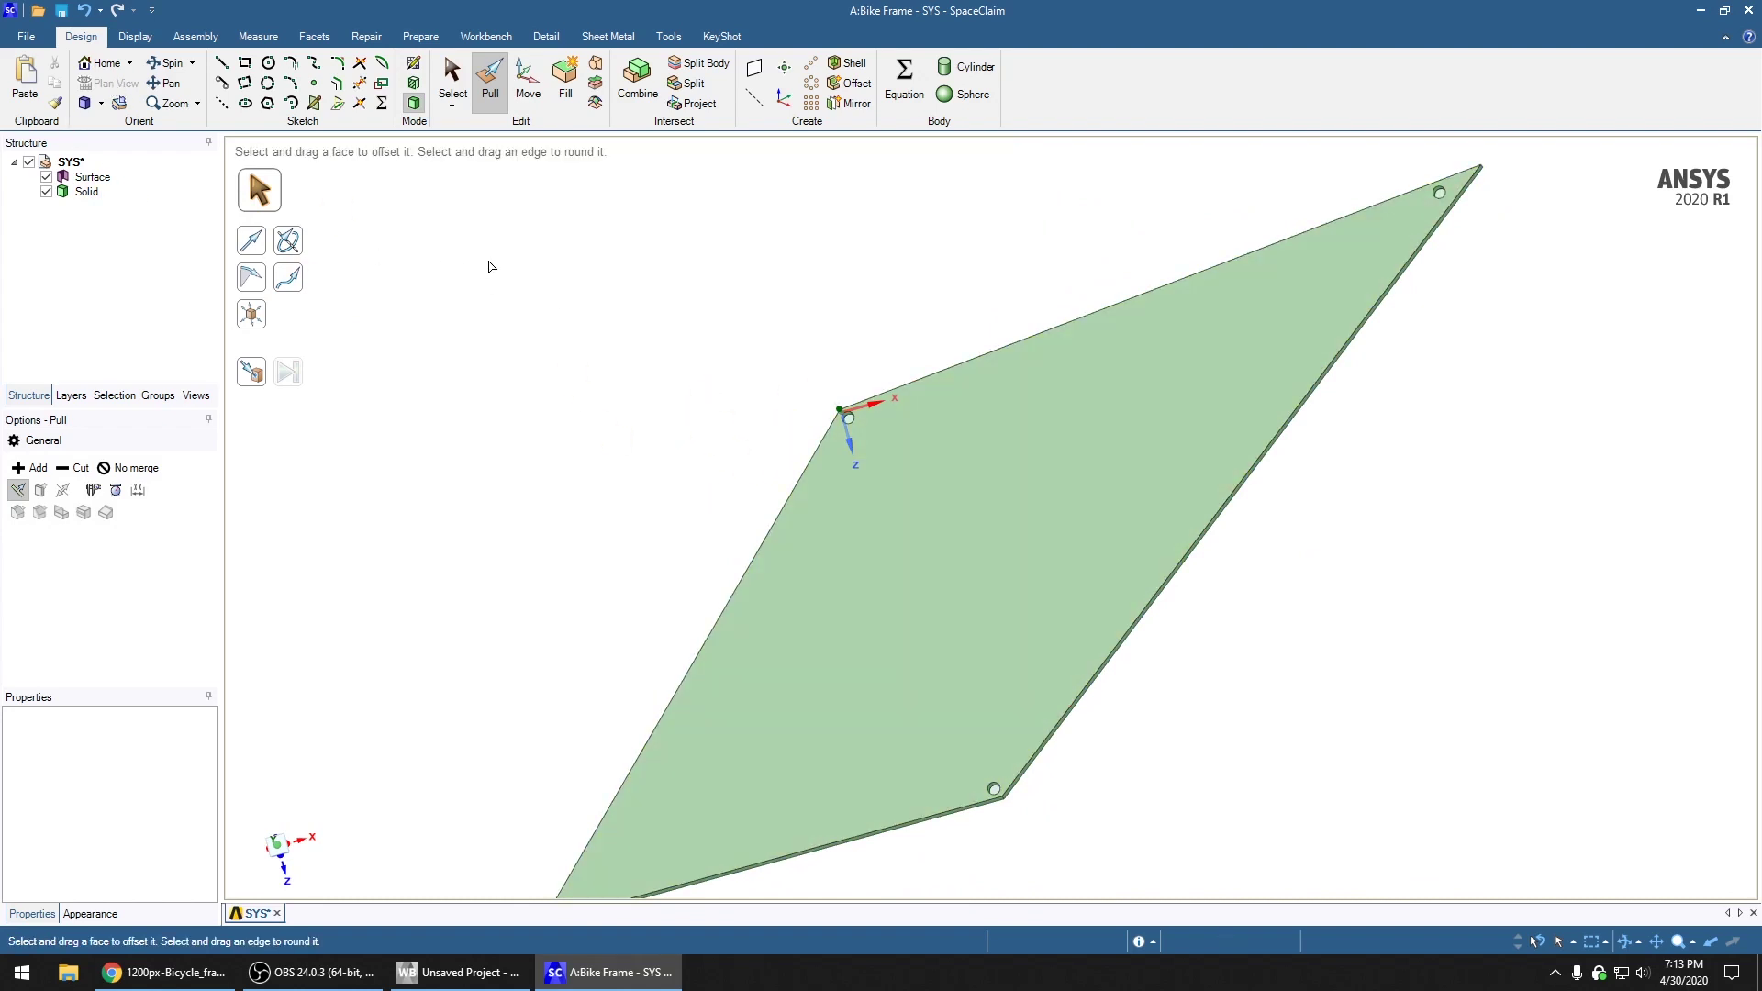
Sketch a rectangle 17 mm long and about 10.8 mm wide on the plate's front narrow side, near the upper corner
mouse_move(490, 267)
middle_mouse_down()
mouse_move(511, 229)
mouse_move(538, 429)
mouse_move(503, 437)
mouse_move(535, 357)
mouse_move(514, 243)
middle_mouse_up()
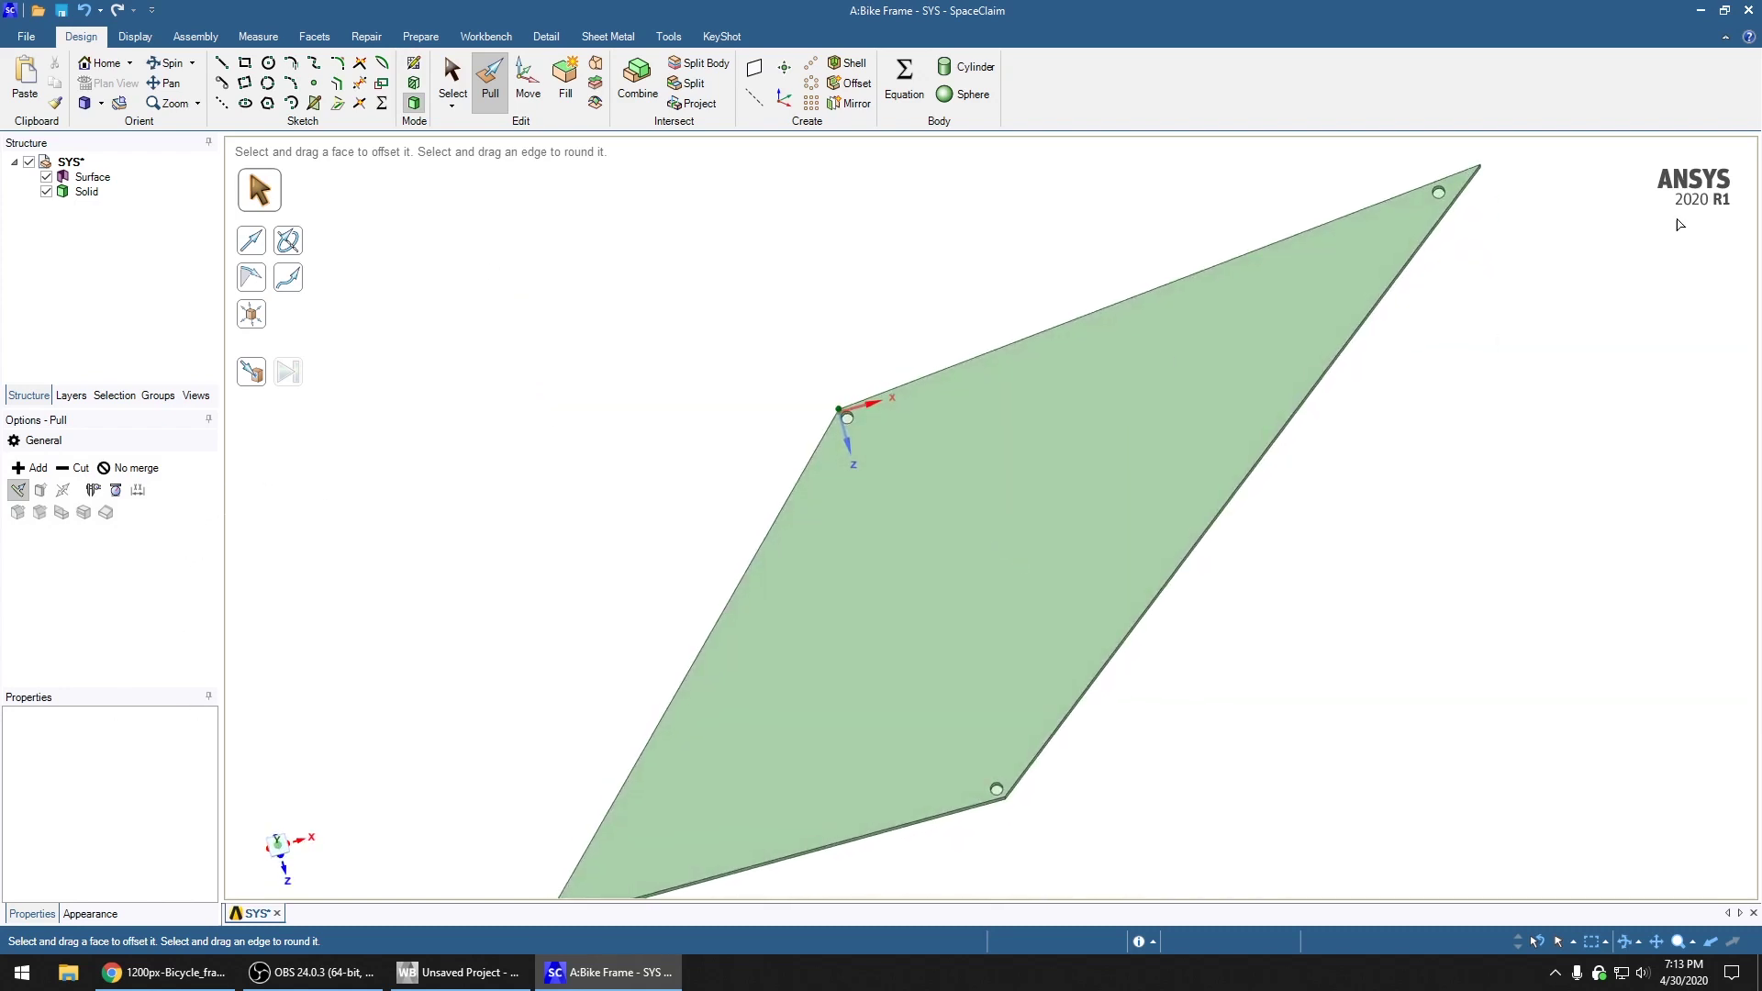
middle_click_drag(1538, 346, 1422, 317)
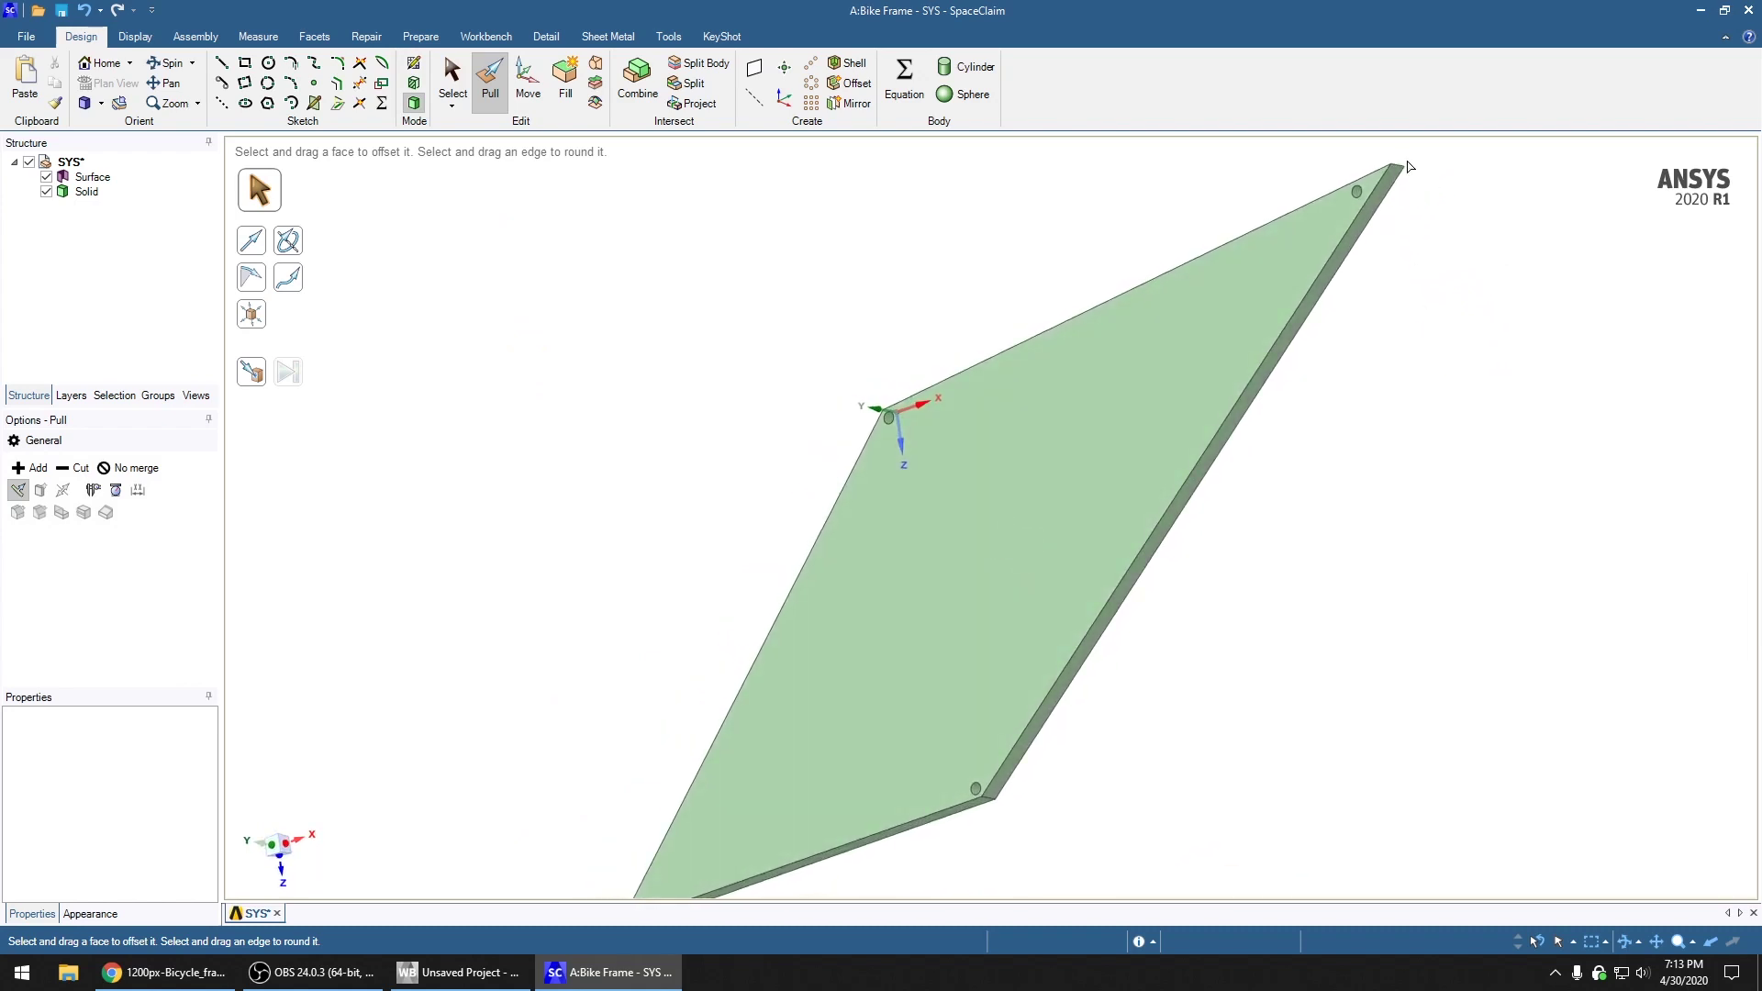
scroll(1441, 151, "down", 3)
scroll(1441, 152, "up", 5)
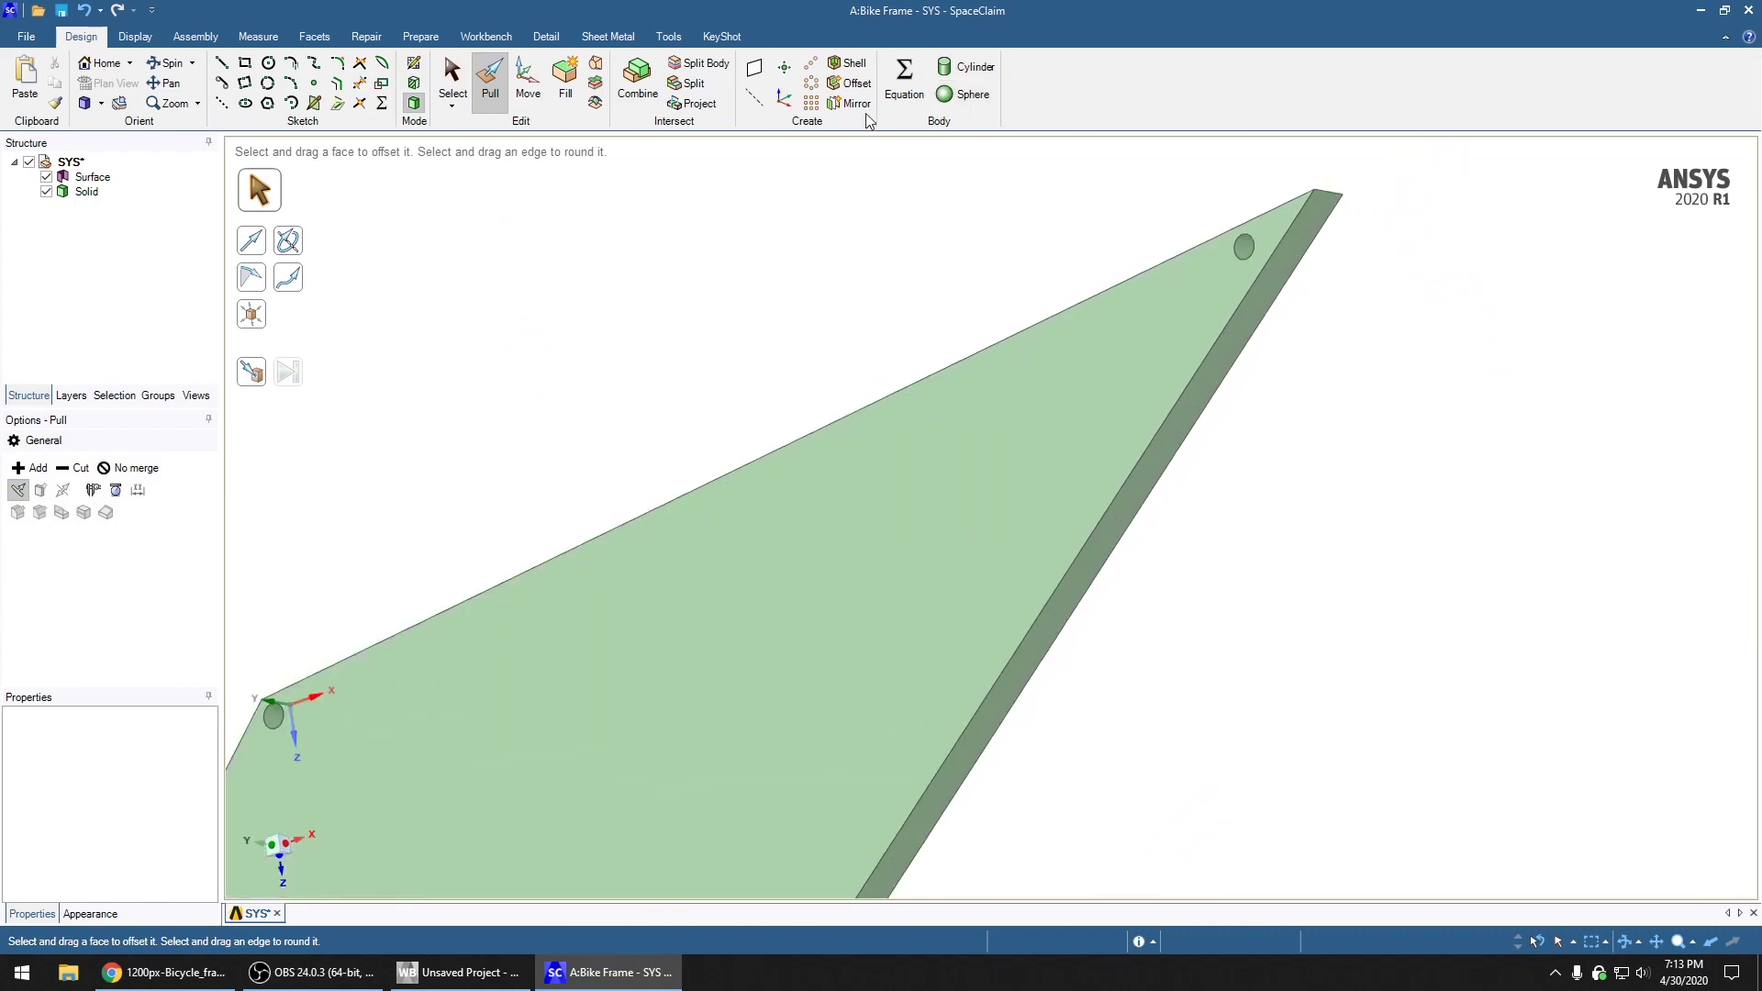
left_click(244, 63)
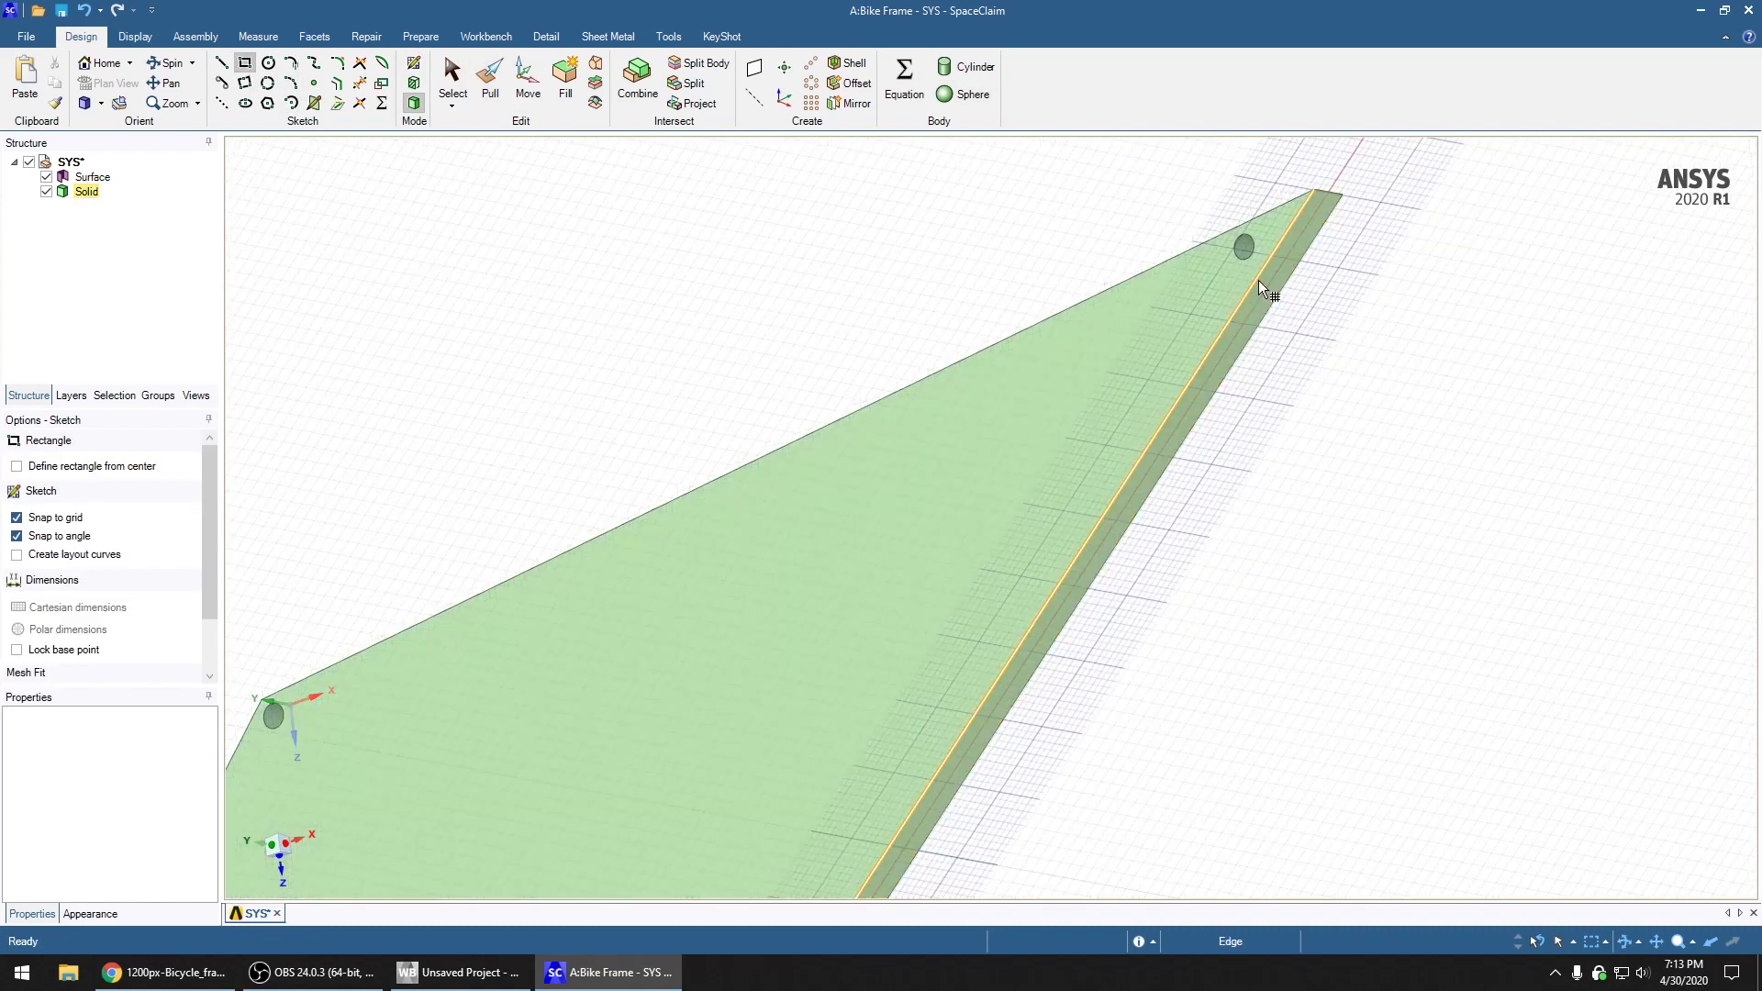
left_click(1267, 284)
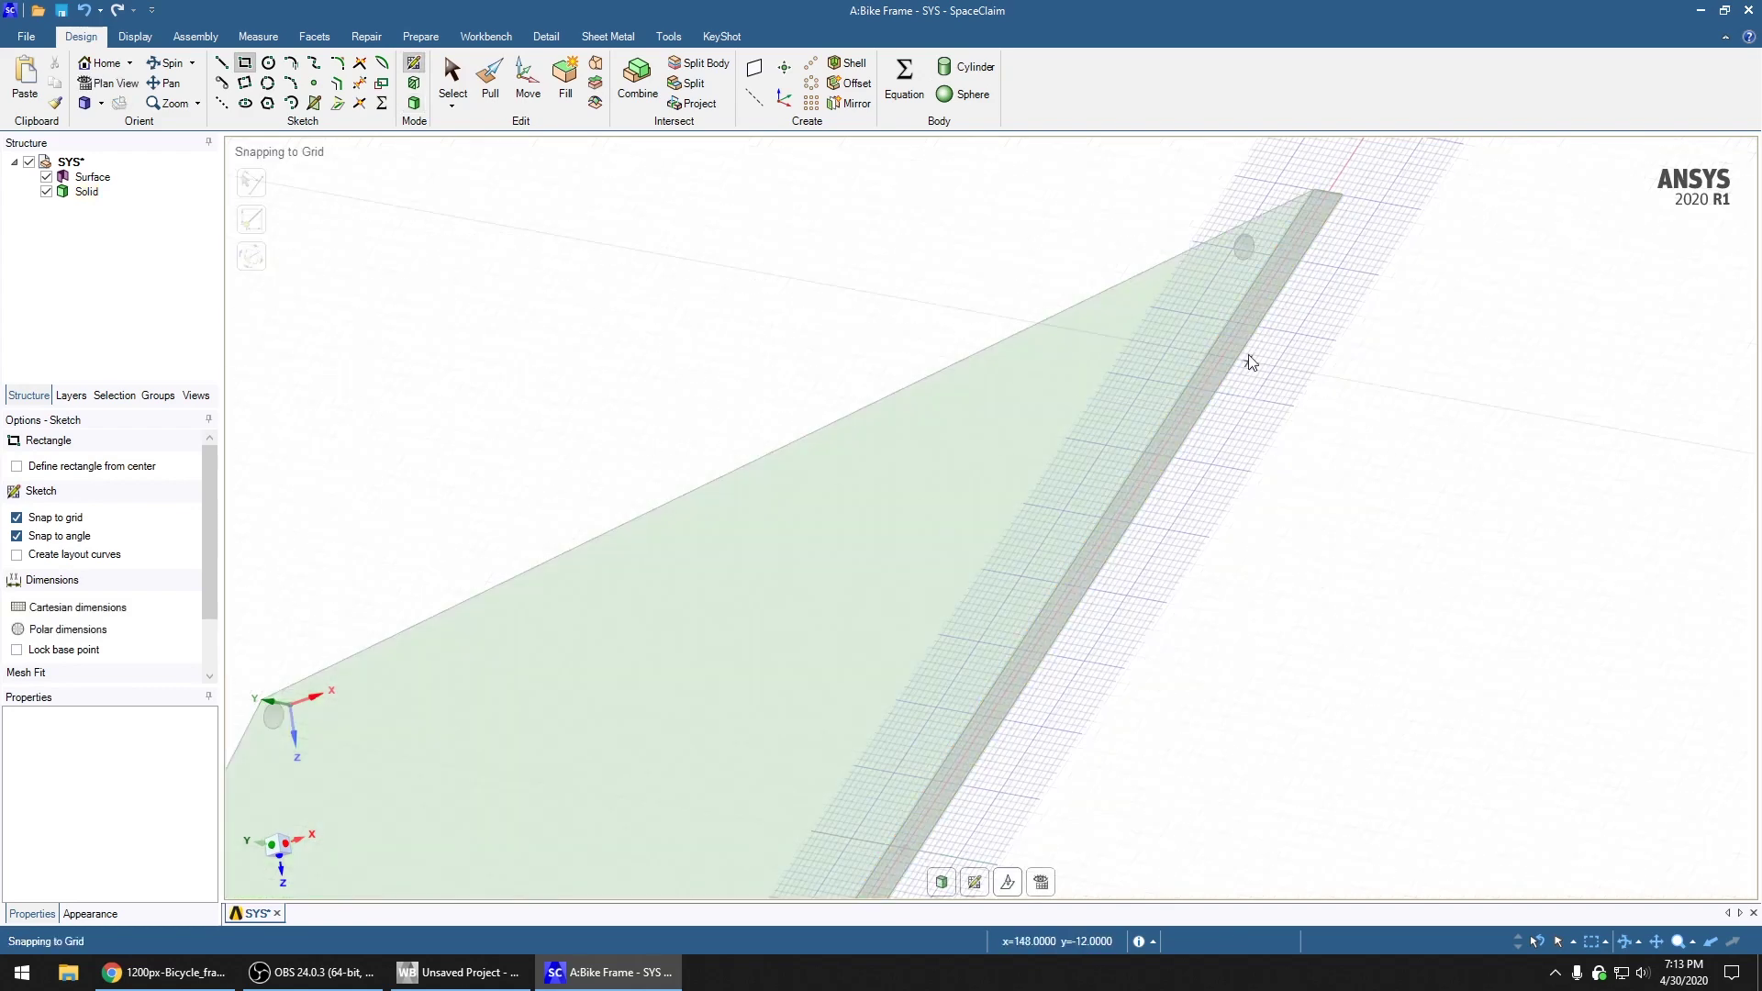
left_click(1247, 295)
type("17mm")
key("Tab")
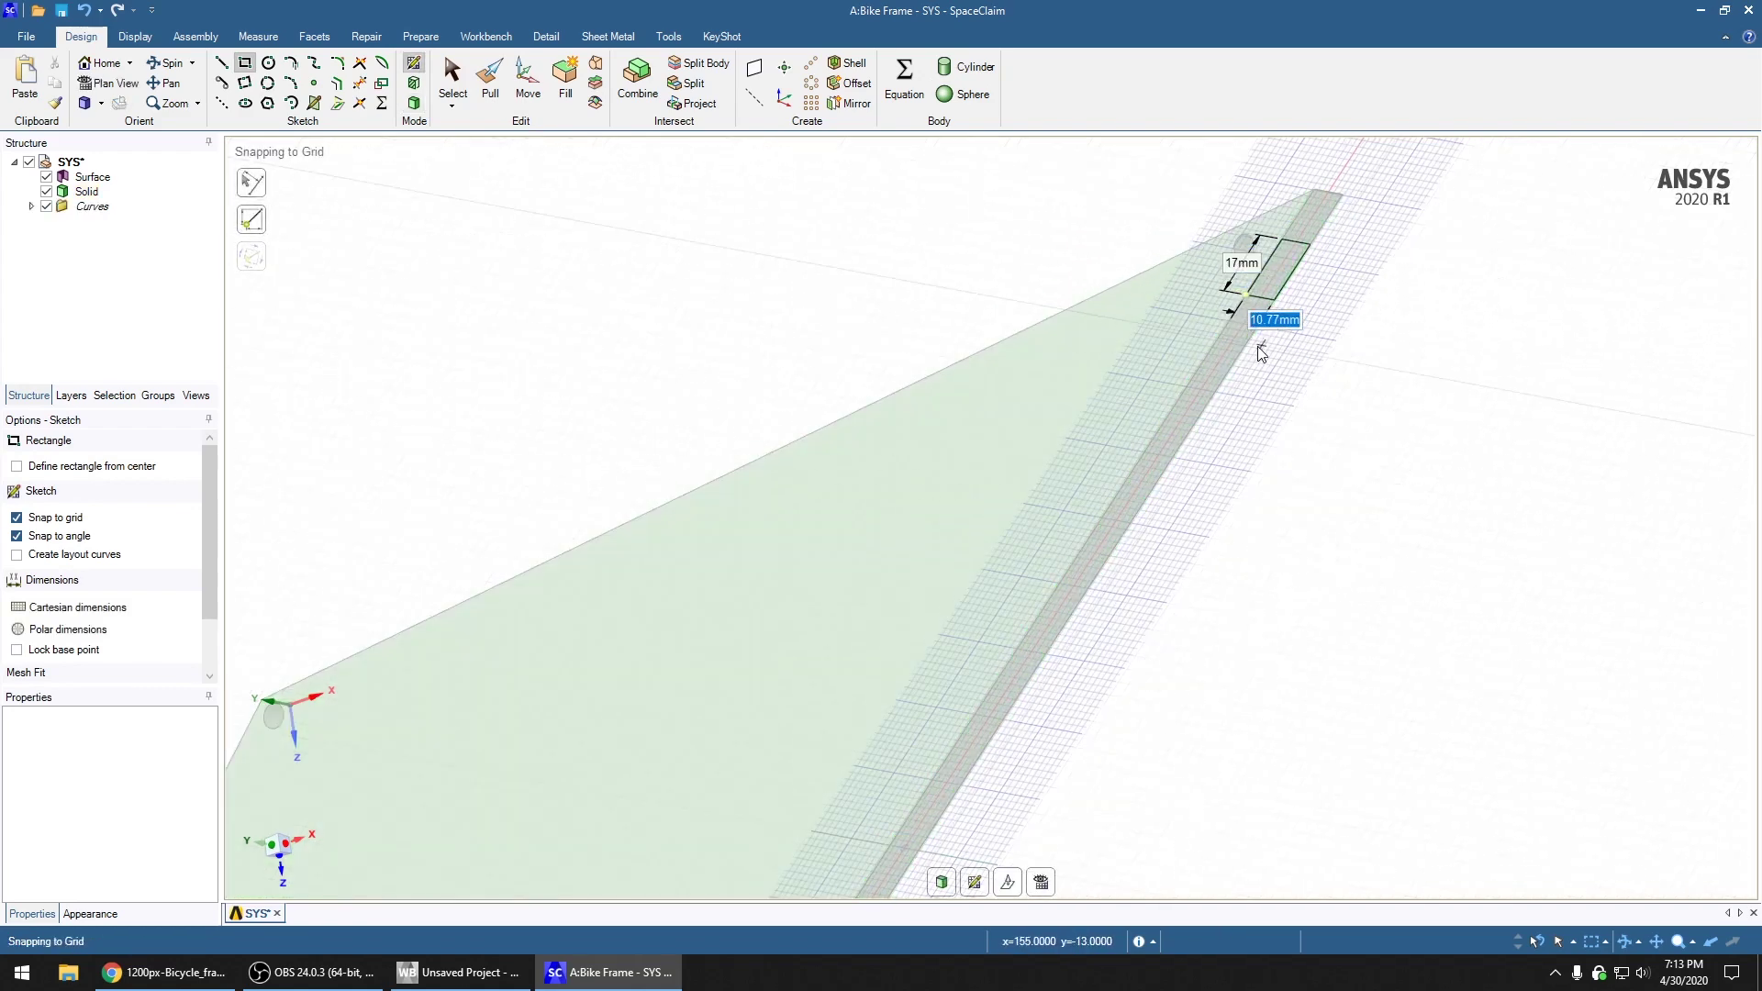
Pull the rectangular patch on the plate's narrow side by a small amount to form a shallow step
left_click(490, 83)
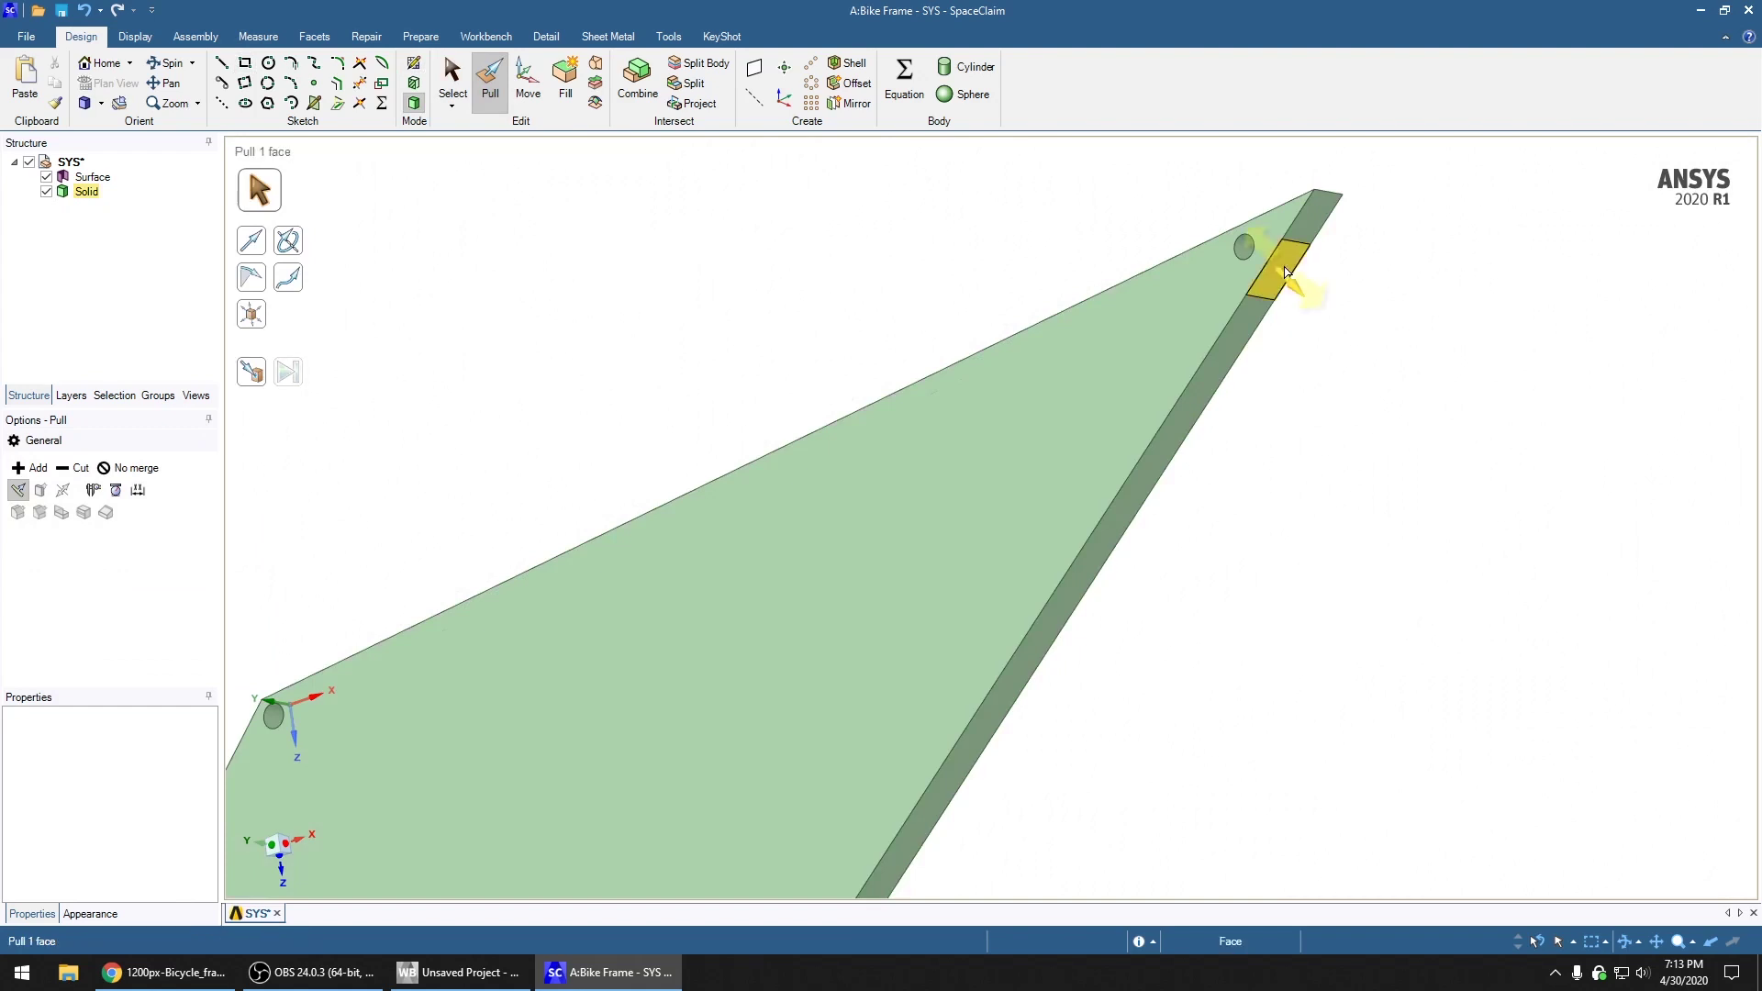
left_click_drag(1288, 272, 1290, 269)
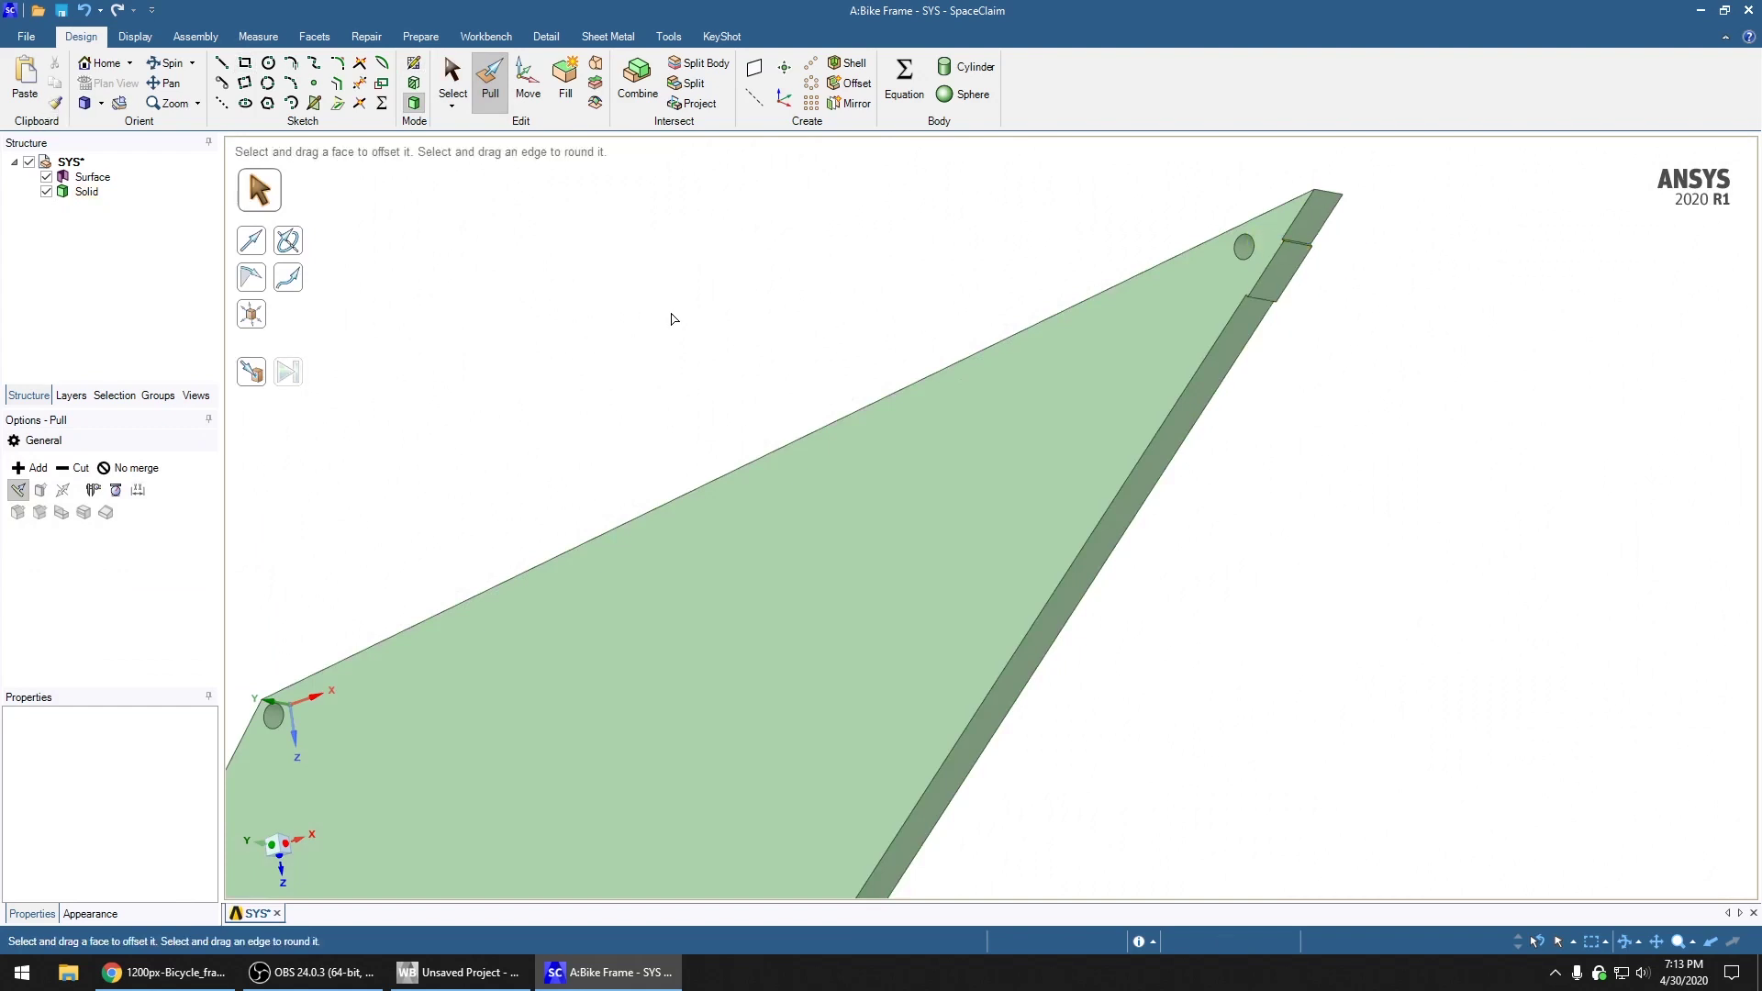
middle_click_drag(671, 319, 1285, 260)
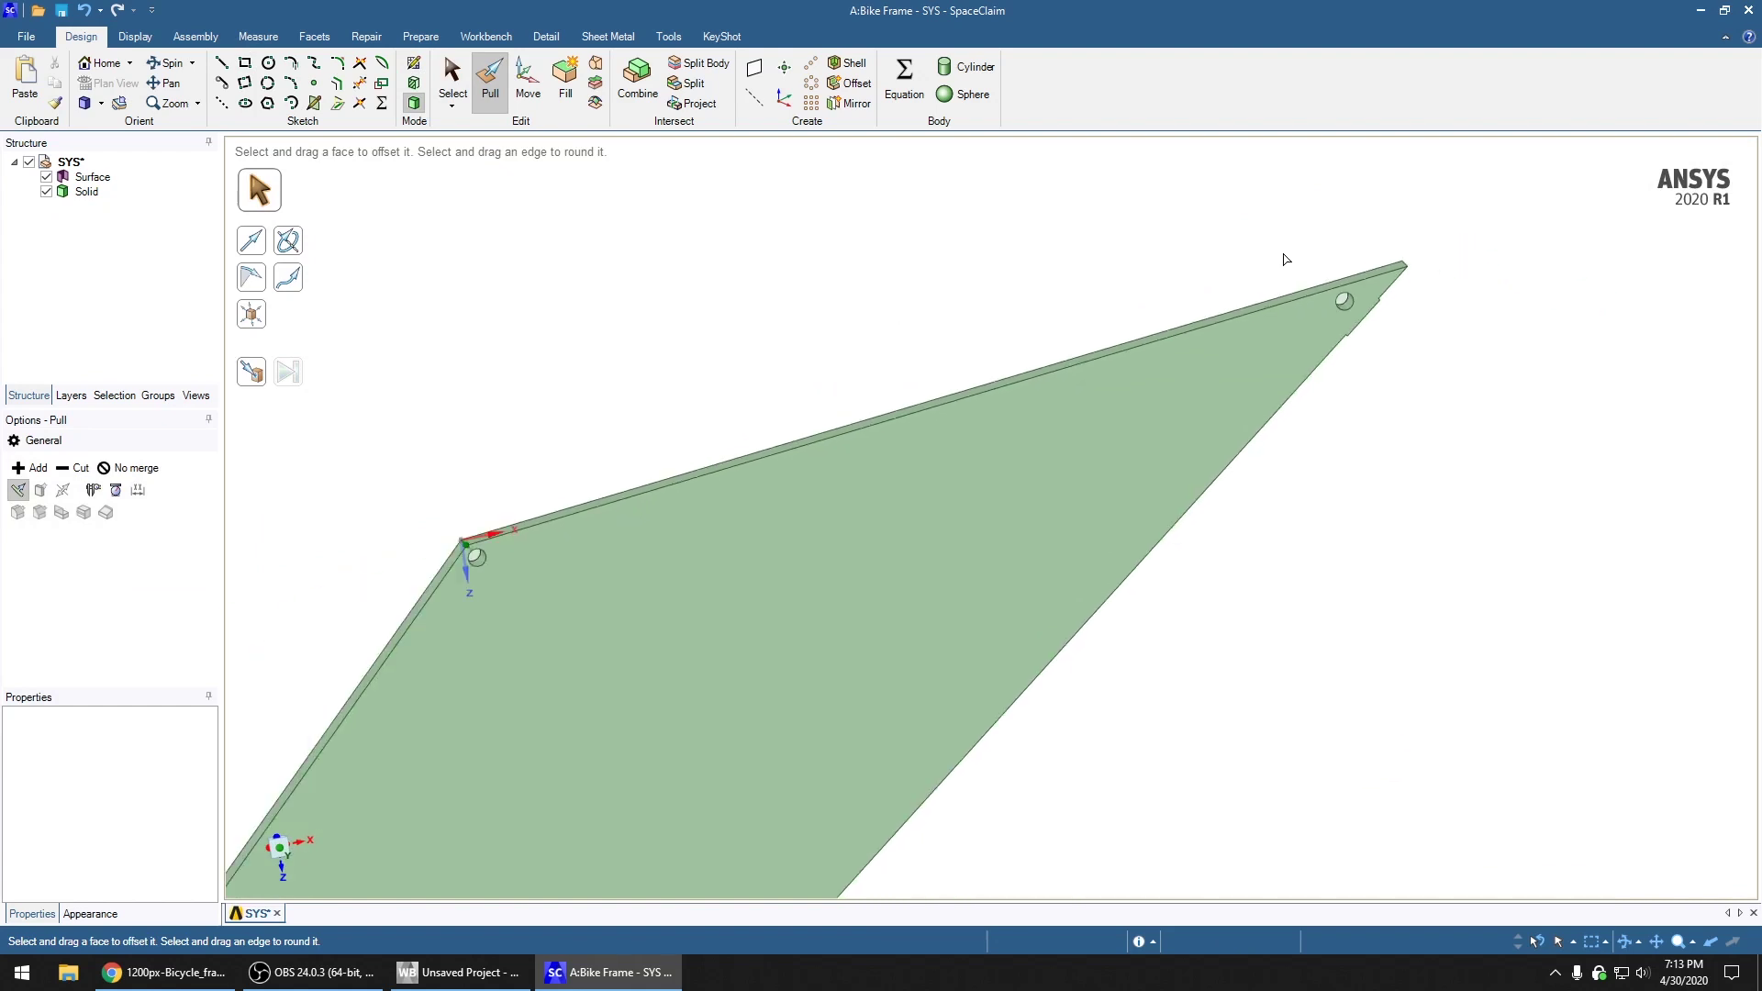
Examine the plate's broad face and the edges of the holes at the front upper and rear corners
scroll(1136, 264, "down", 3)
scroll(816, 777, "up", 1)
left_click(752, 716)
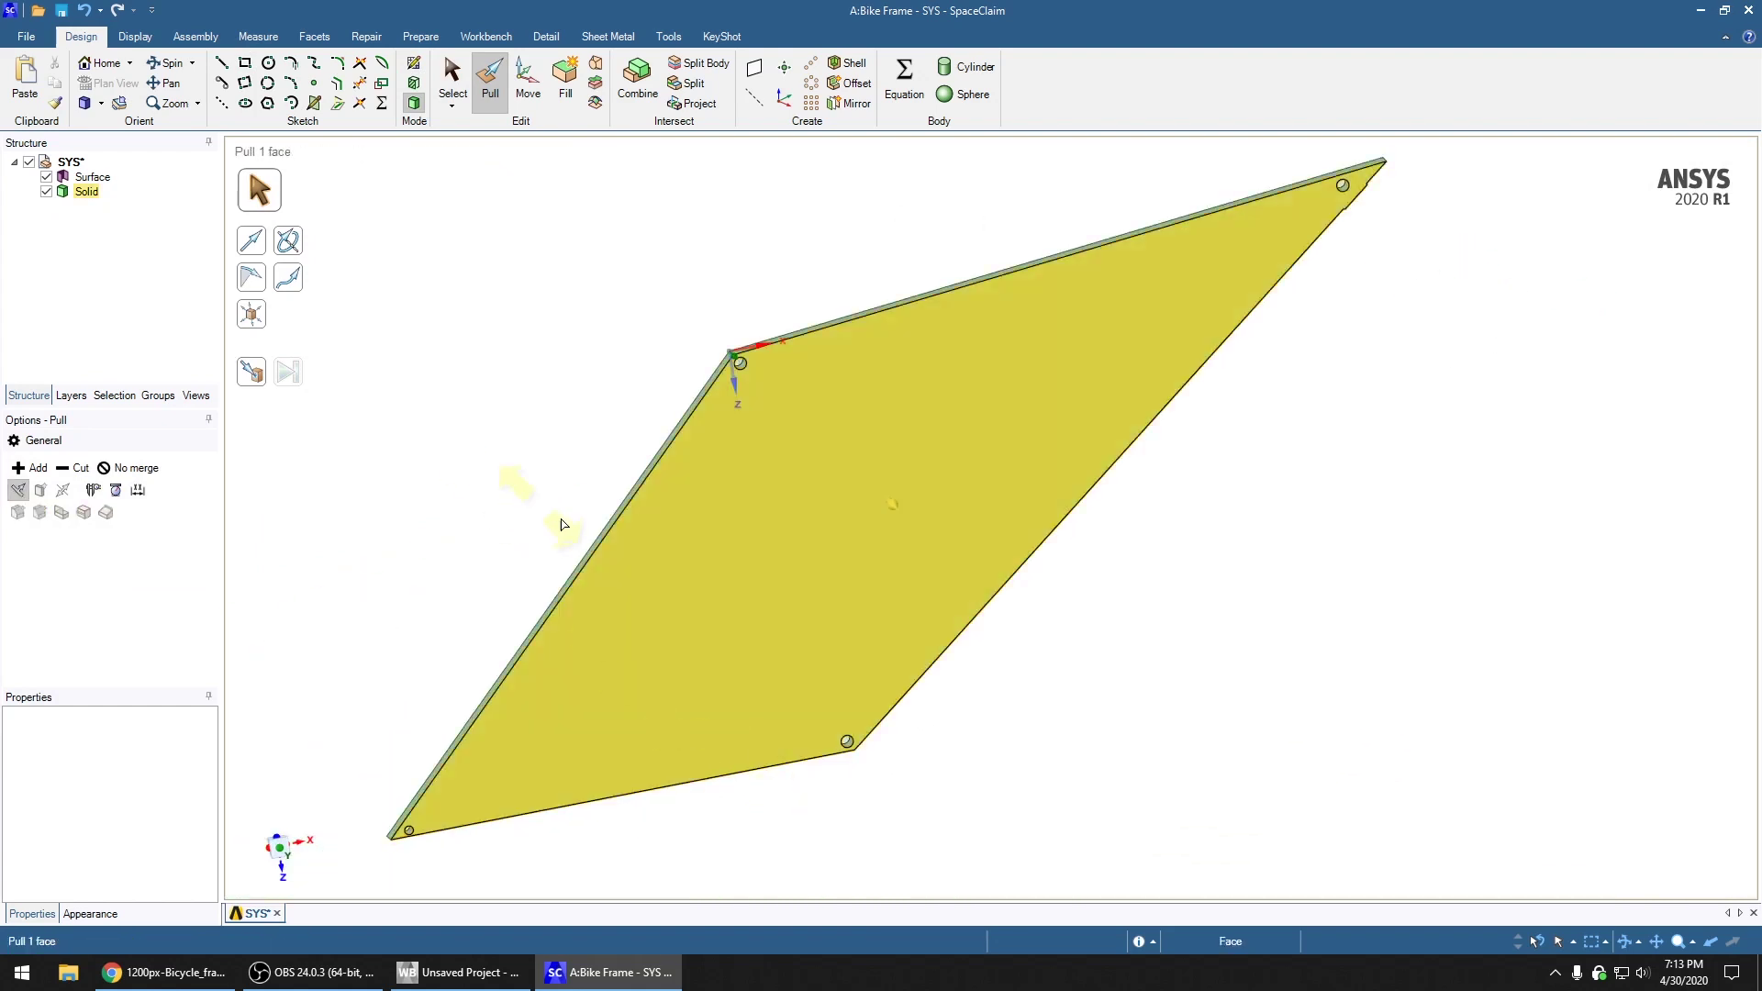
left_click(503, 512)
middle_click_drag(502, 511, 518, 487)
left_click(1335, 198)
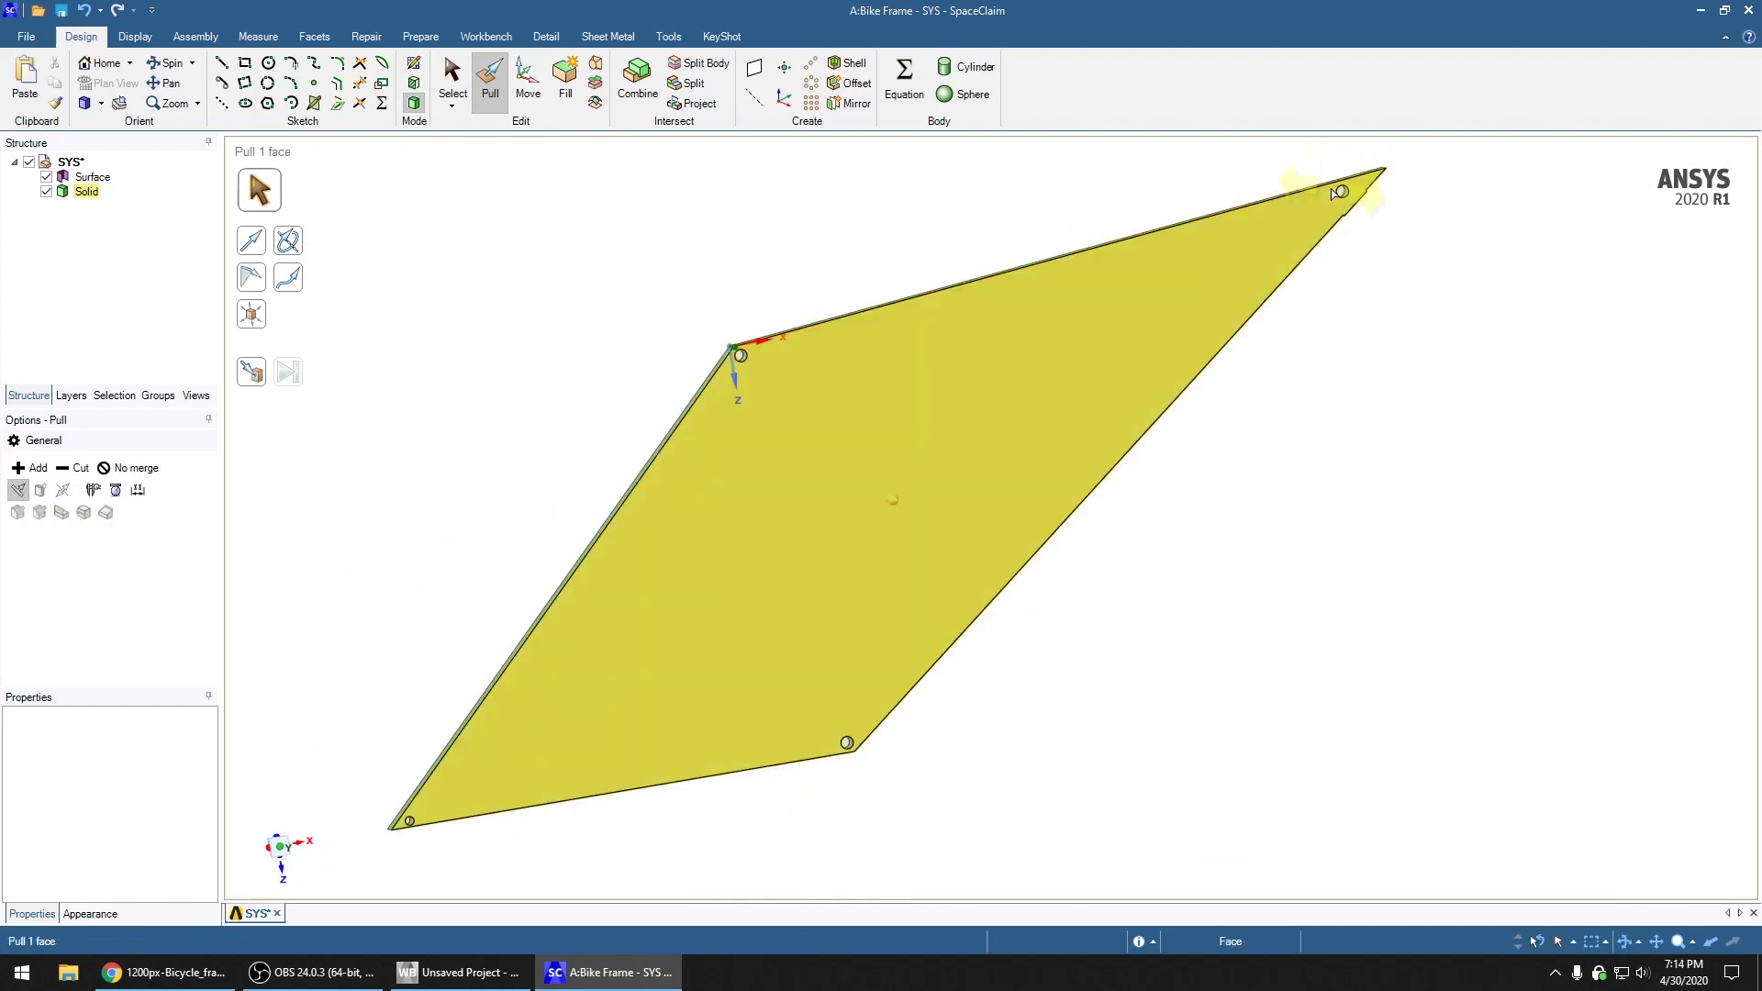
left_click(1340, 193)
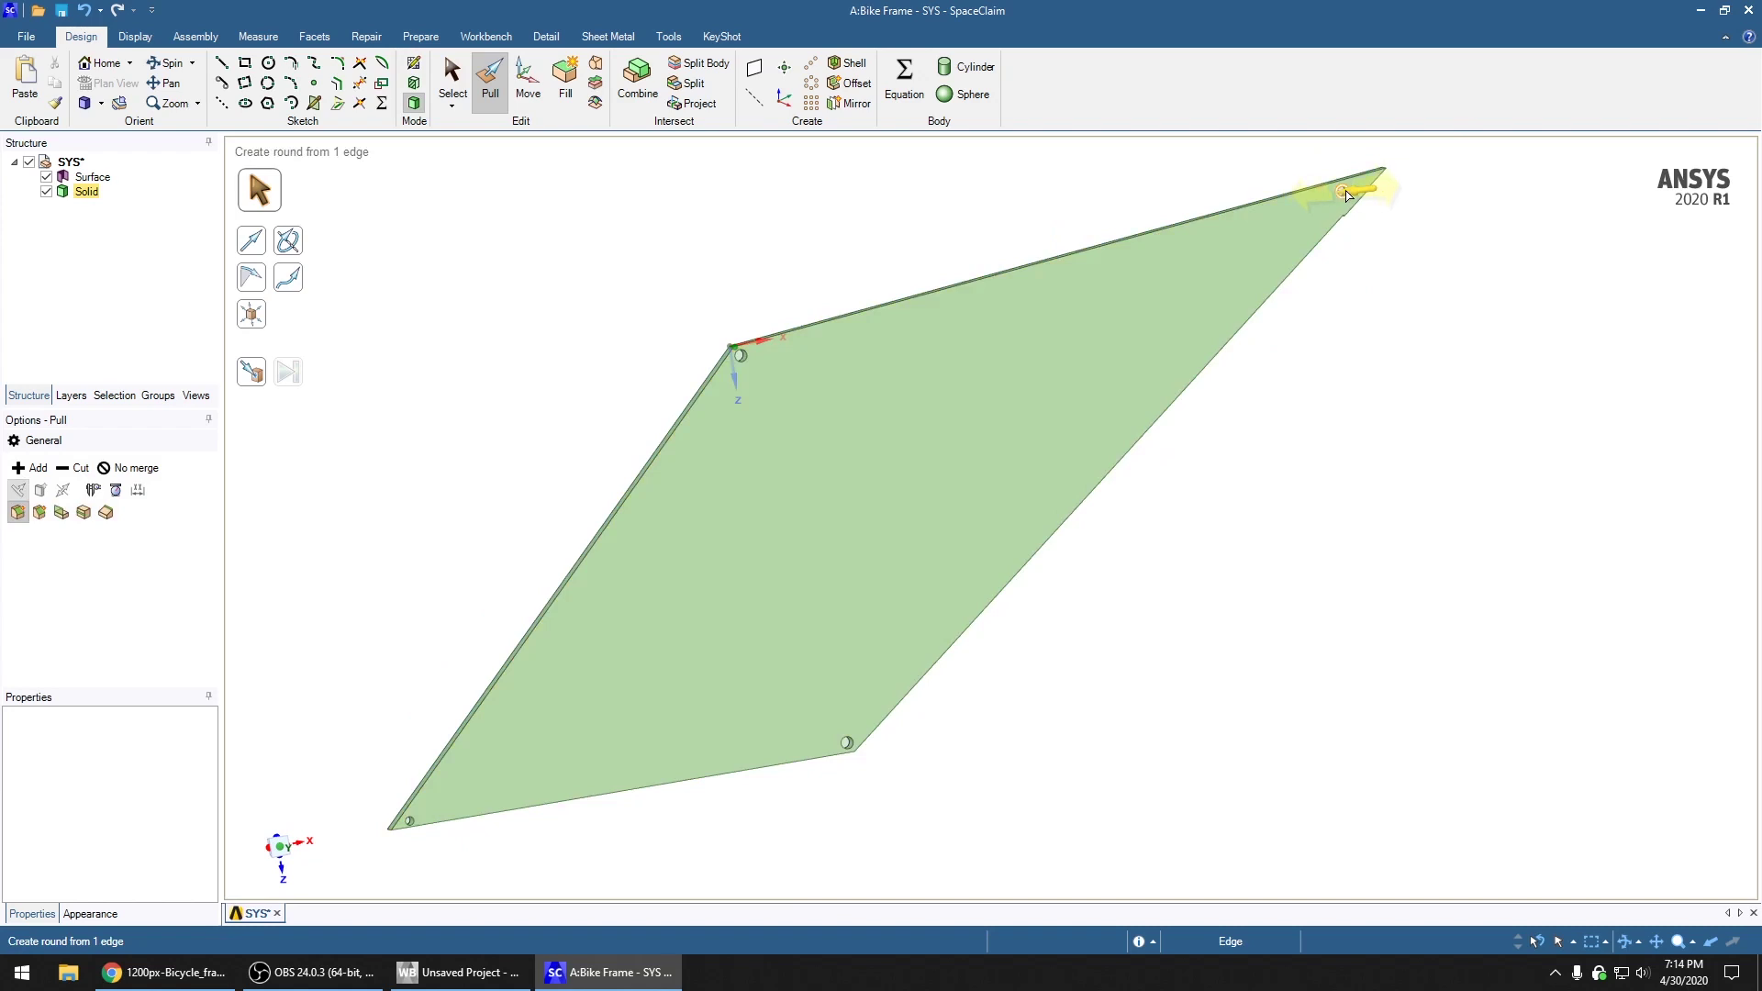
left_click(1404, 226)
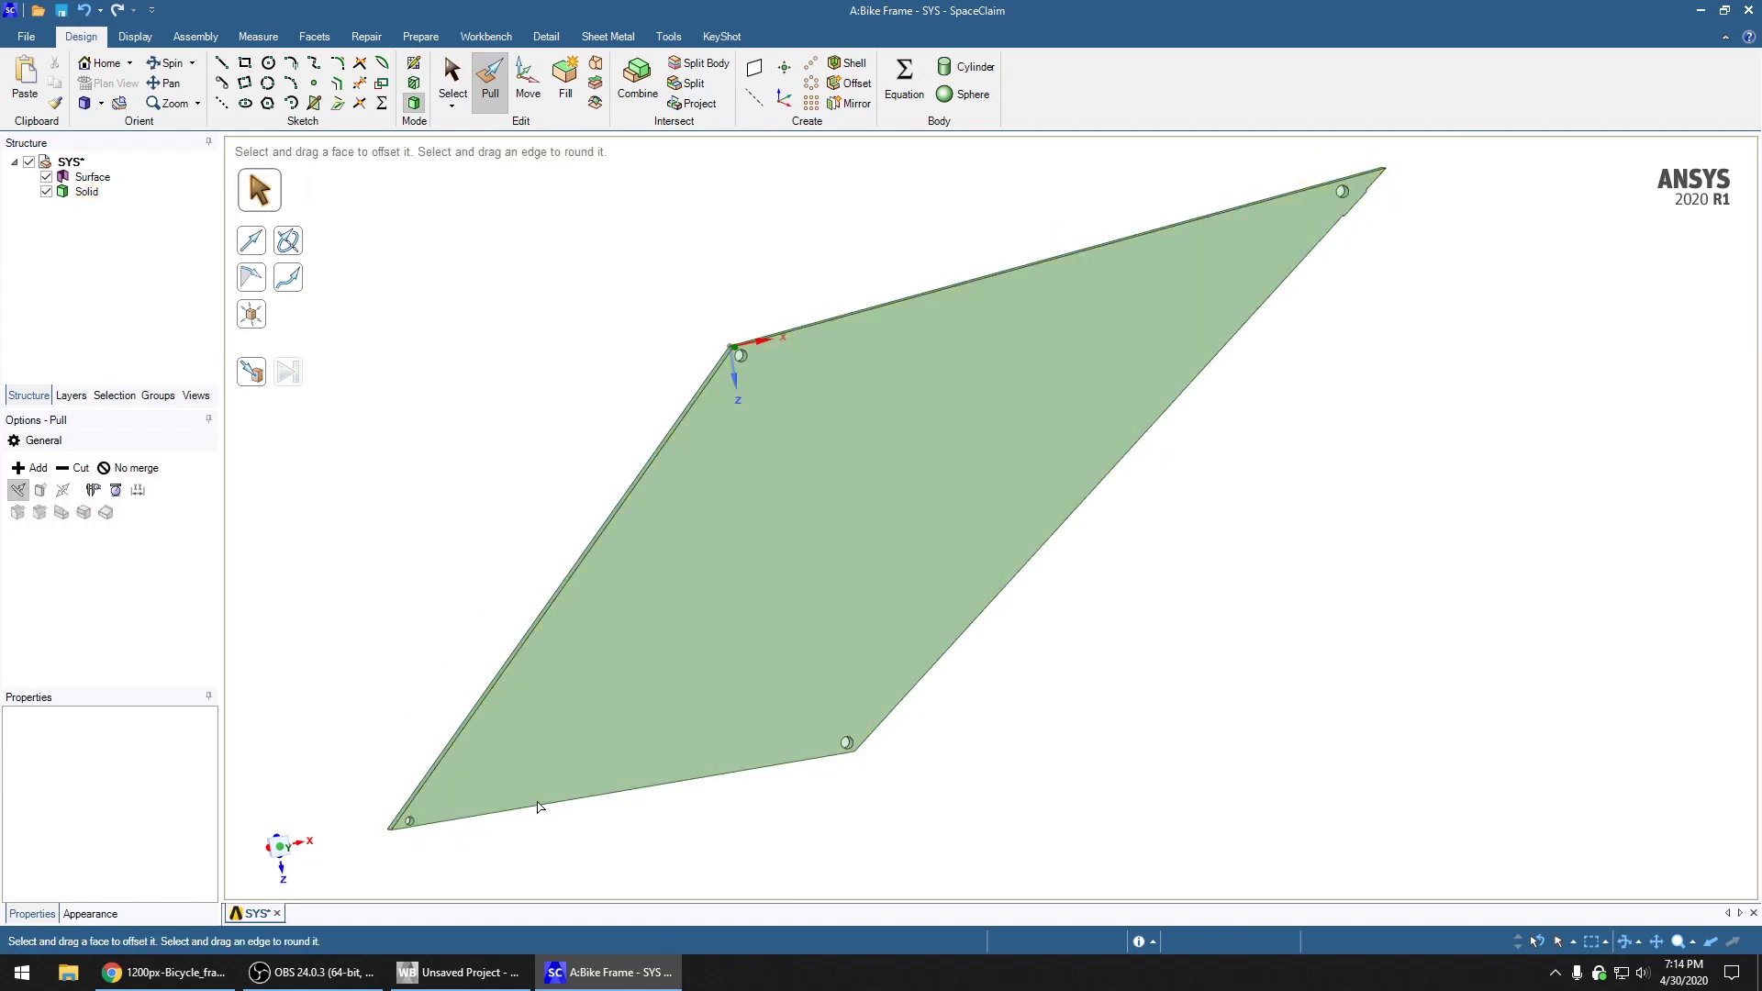
left_click(412, 825)
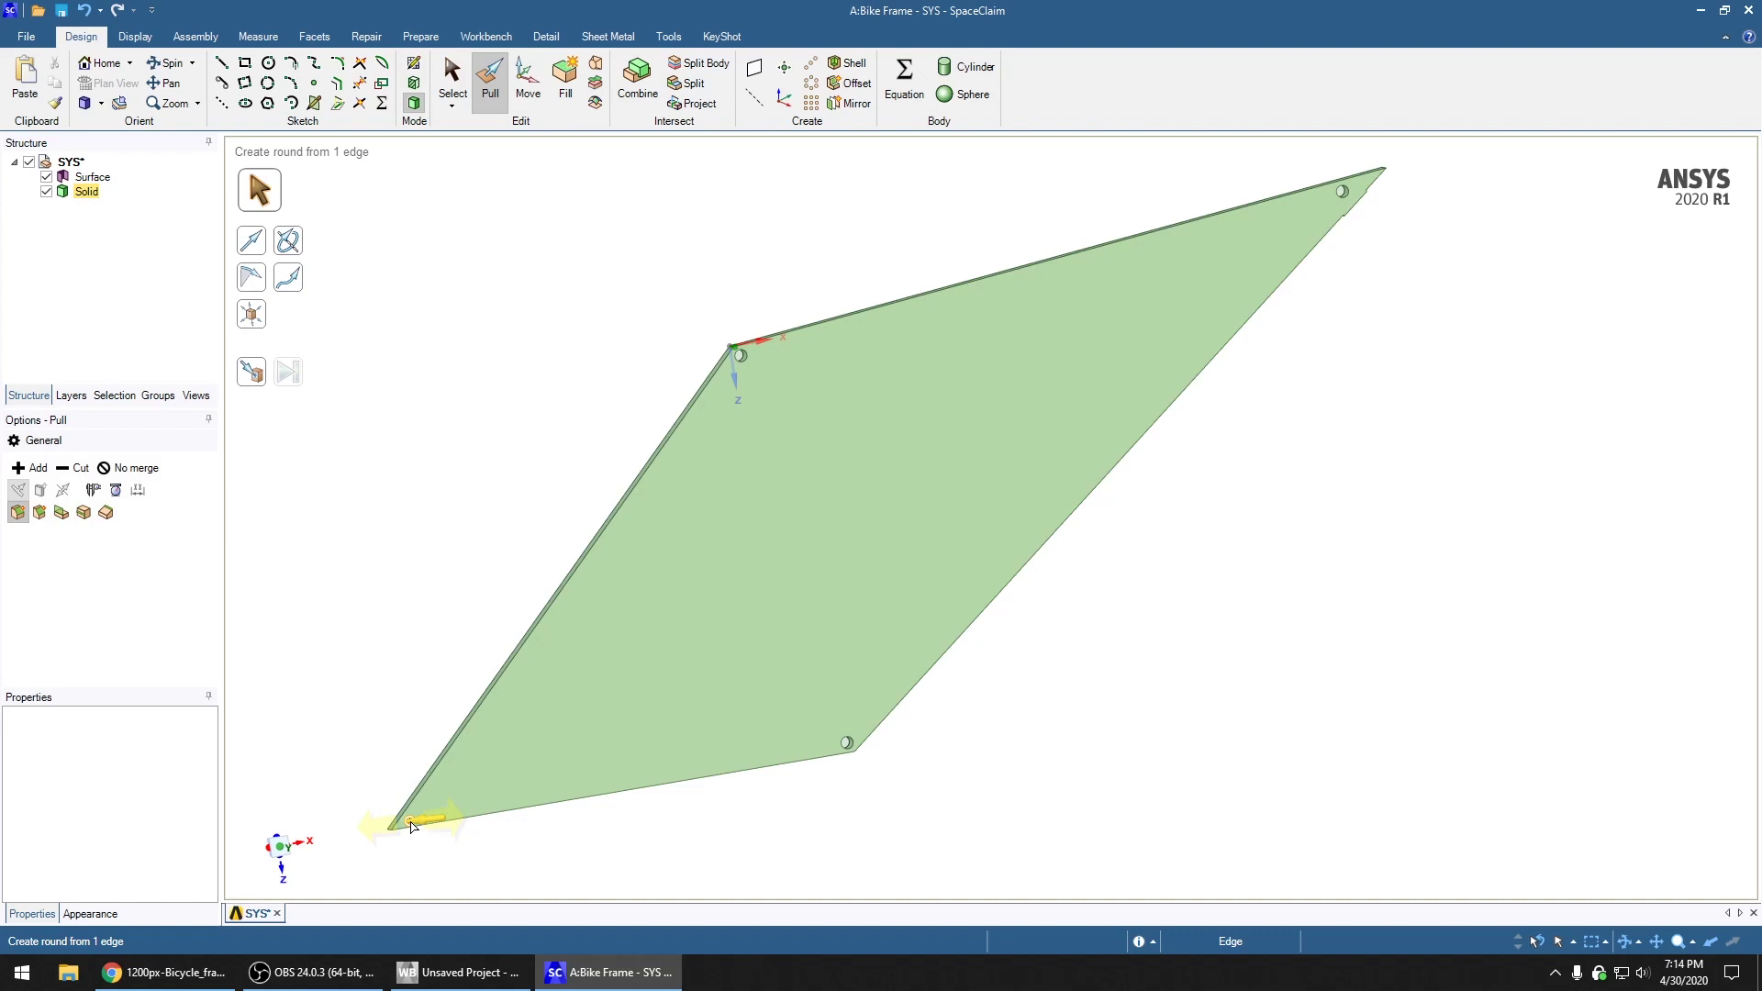
left_click(323, 739)
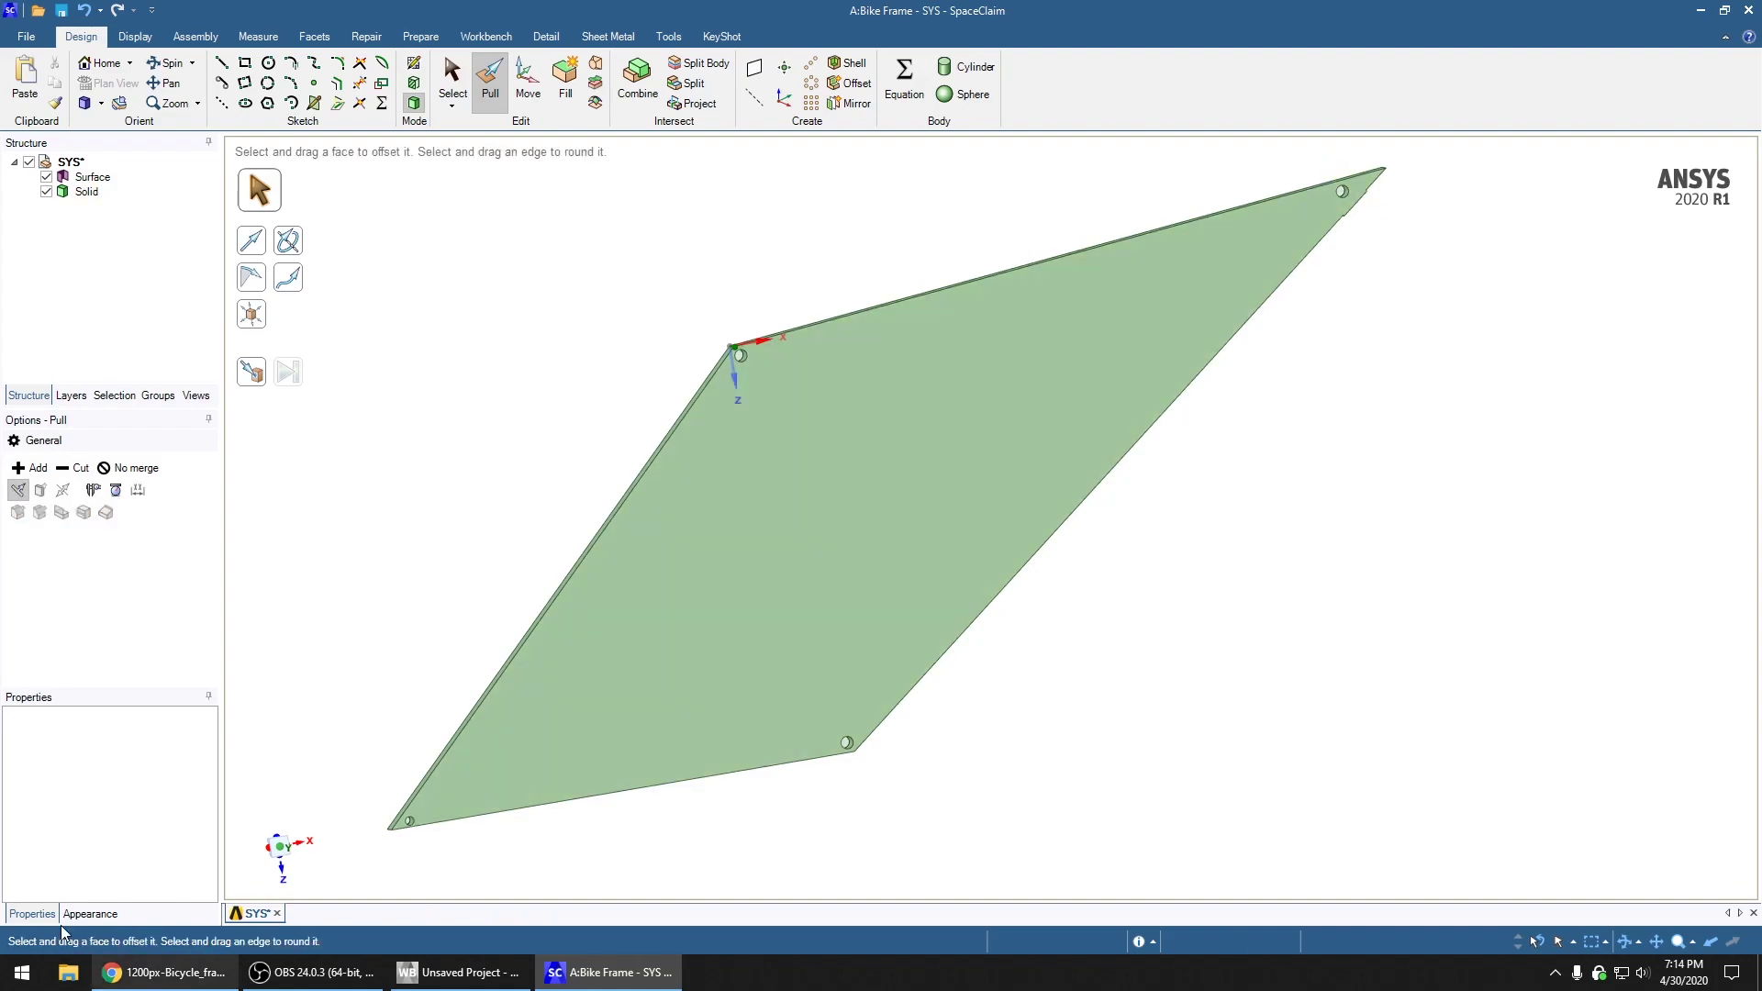
Compare the plate's outline and corner holes with the bicycle frame reference photo in the browser
left_click(165, 972)
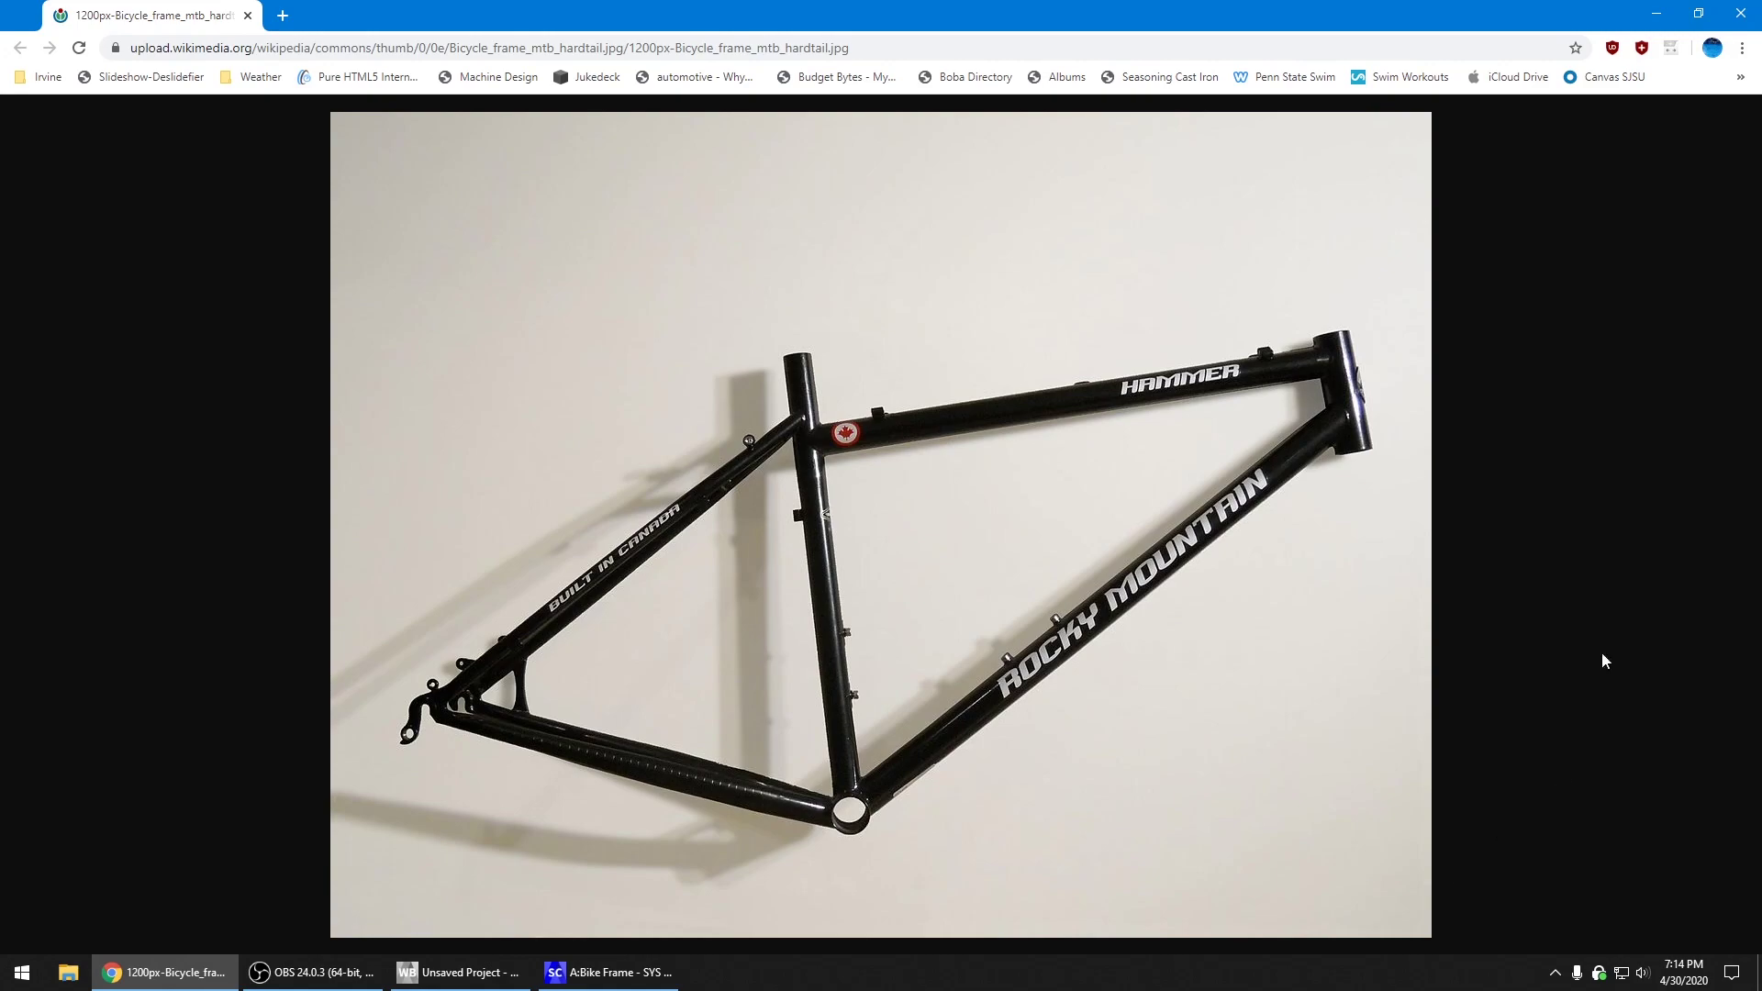
key("alt+Tab")
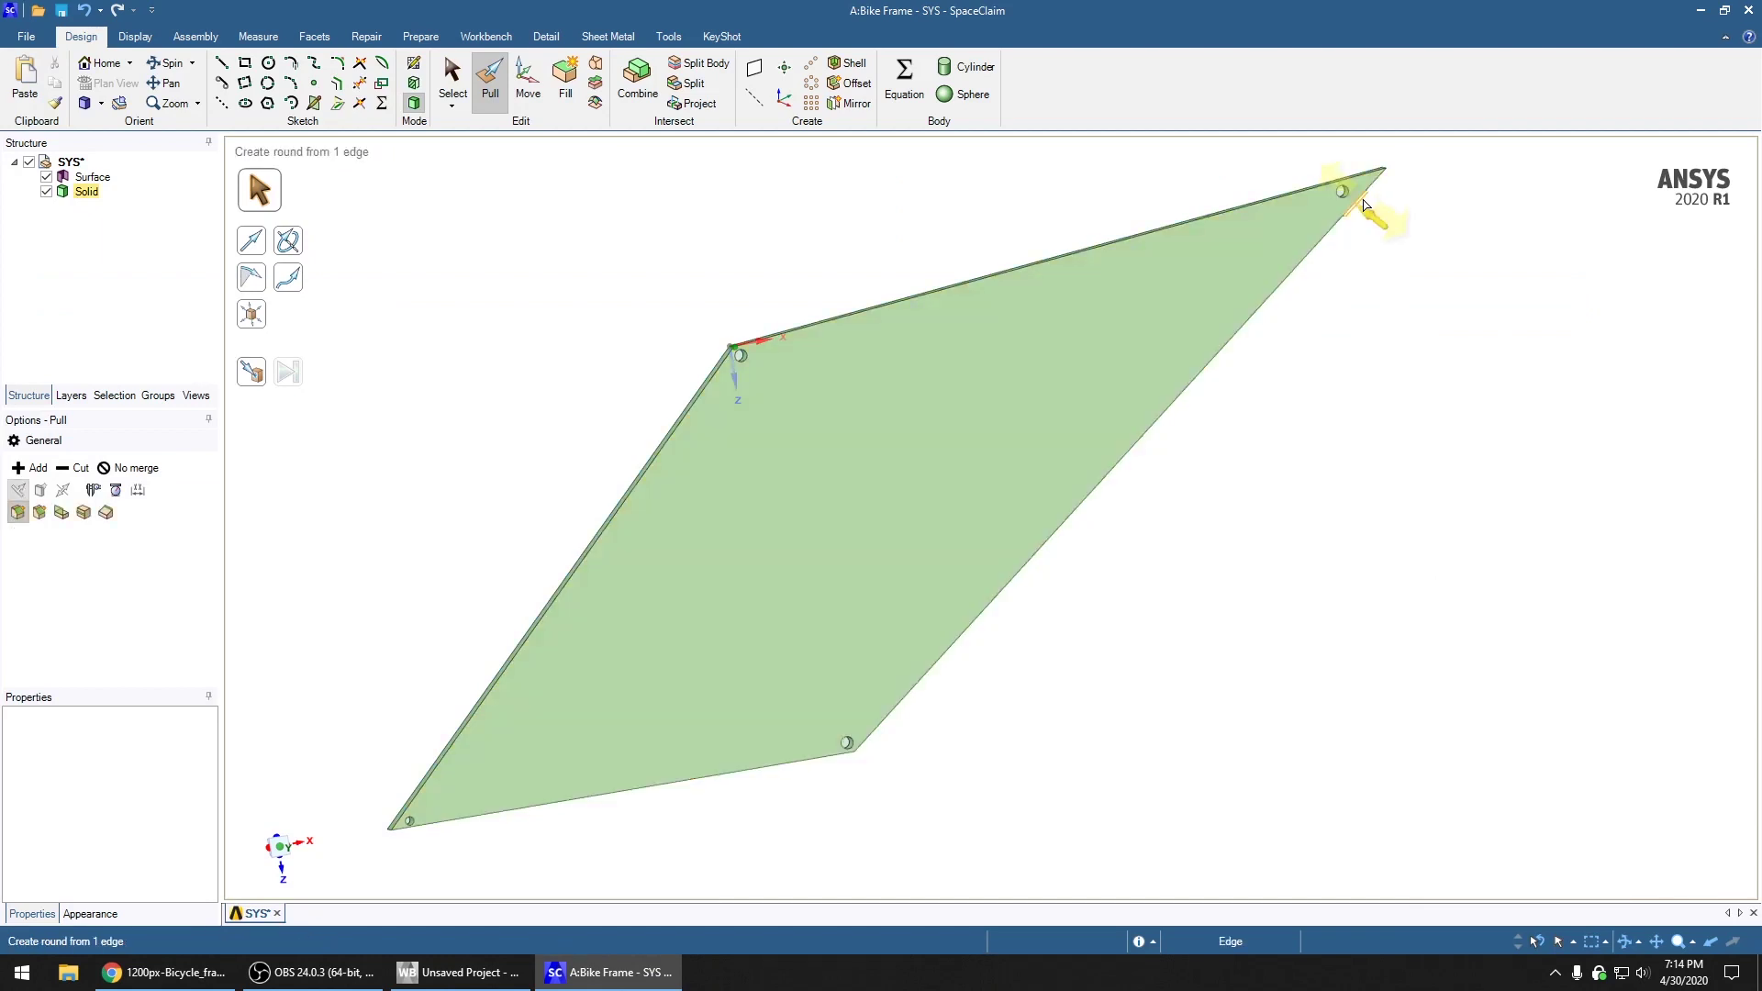
middle_click_drag(1396, 256, 1271, 258)
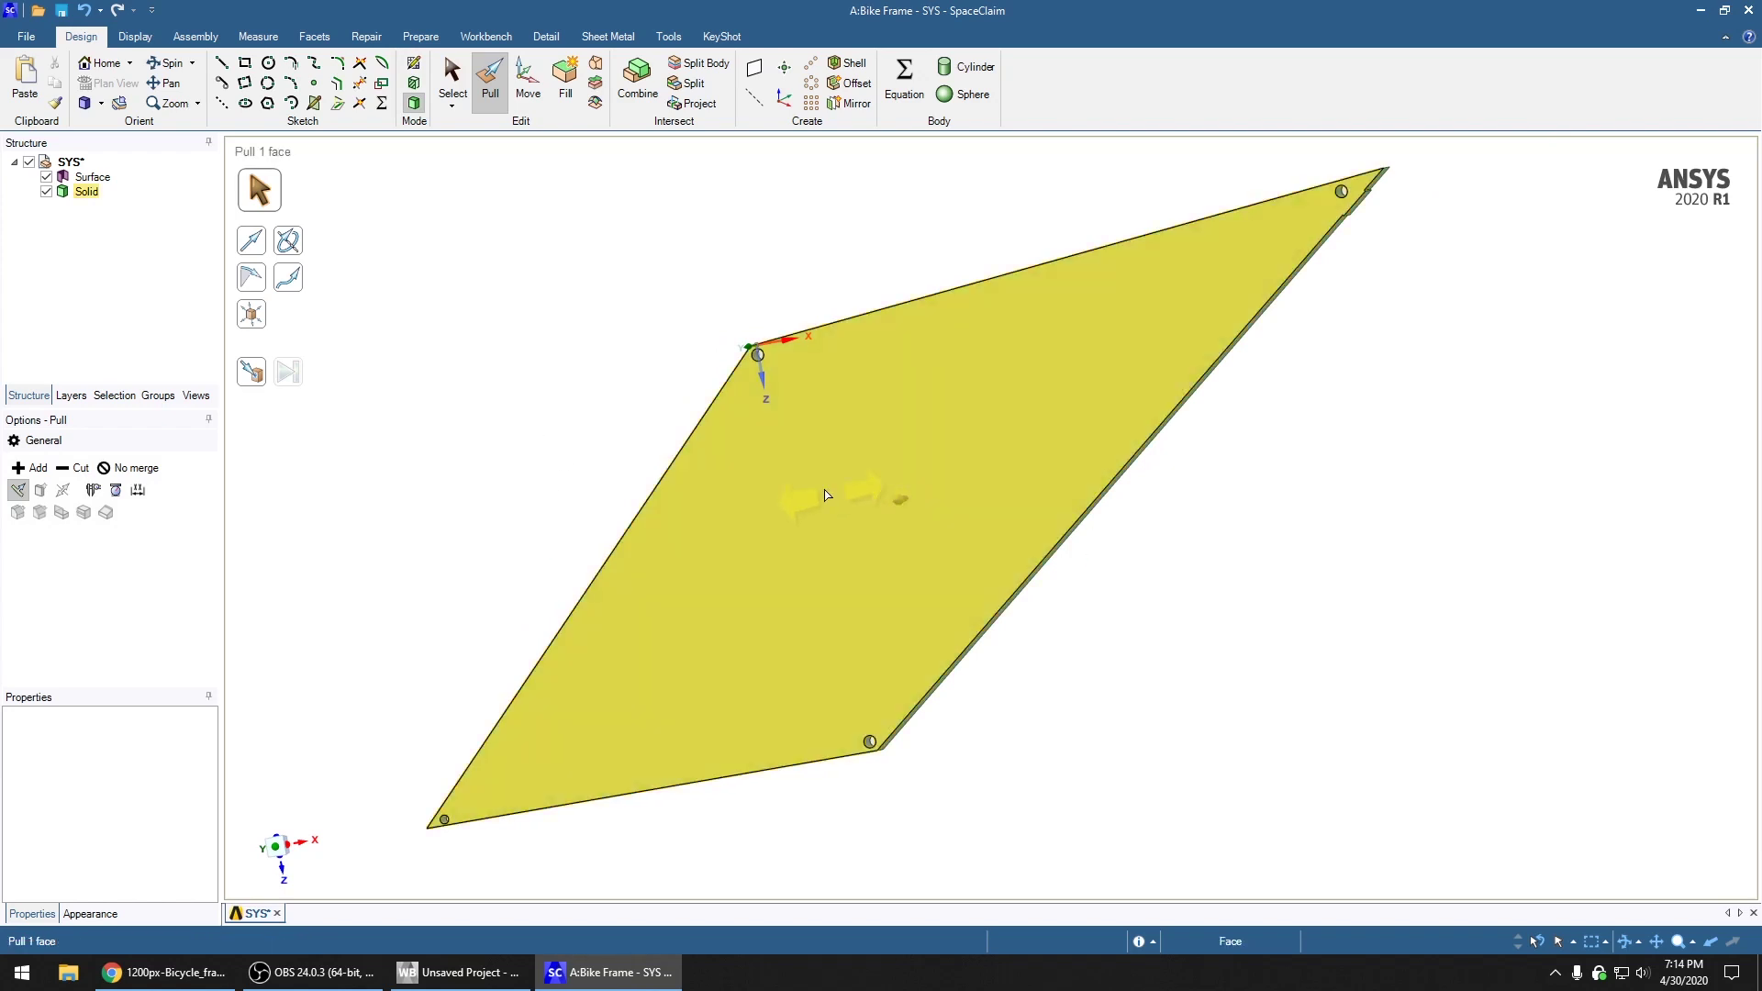
middle_click_drag(565, 271, 648, 248)
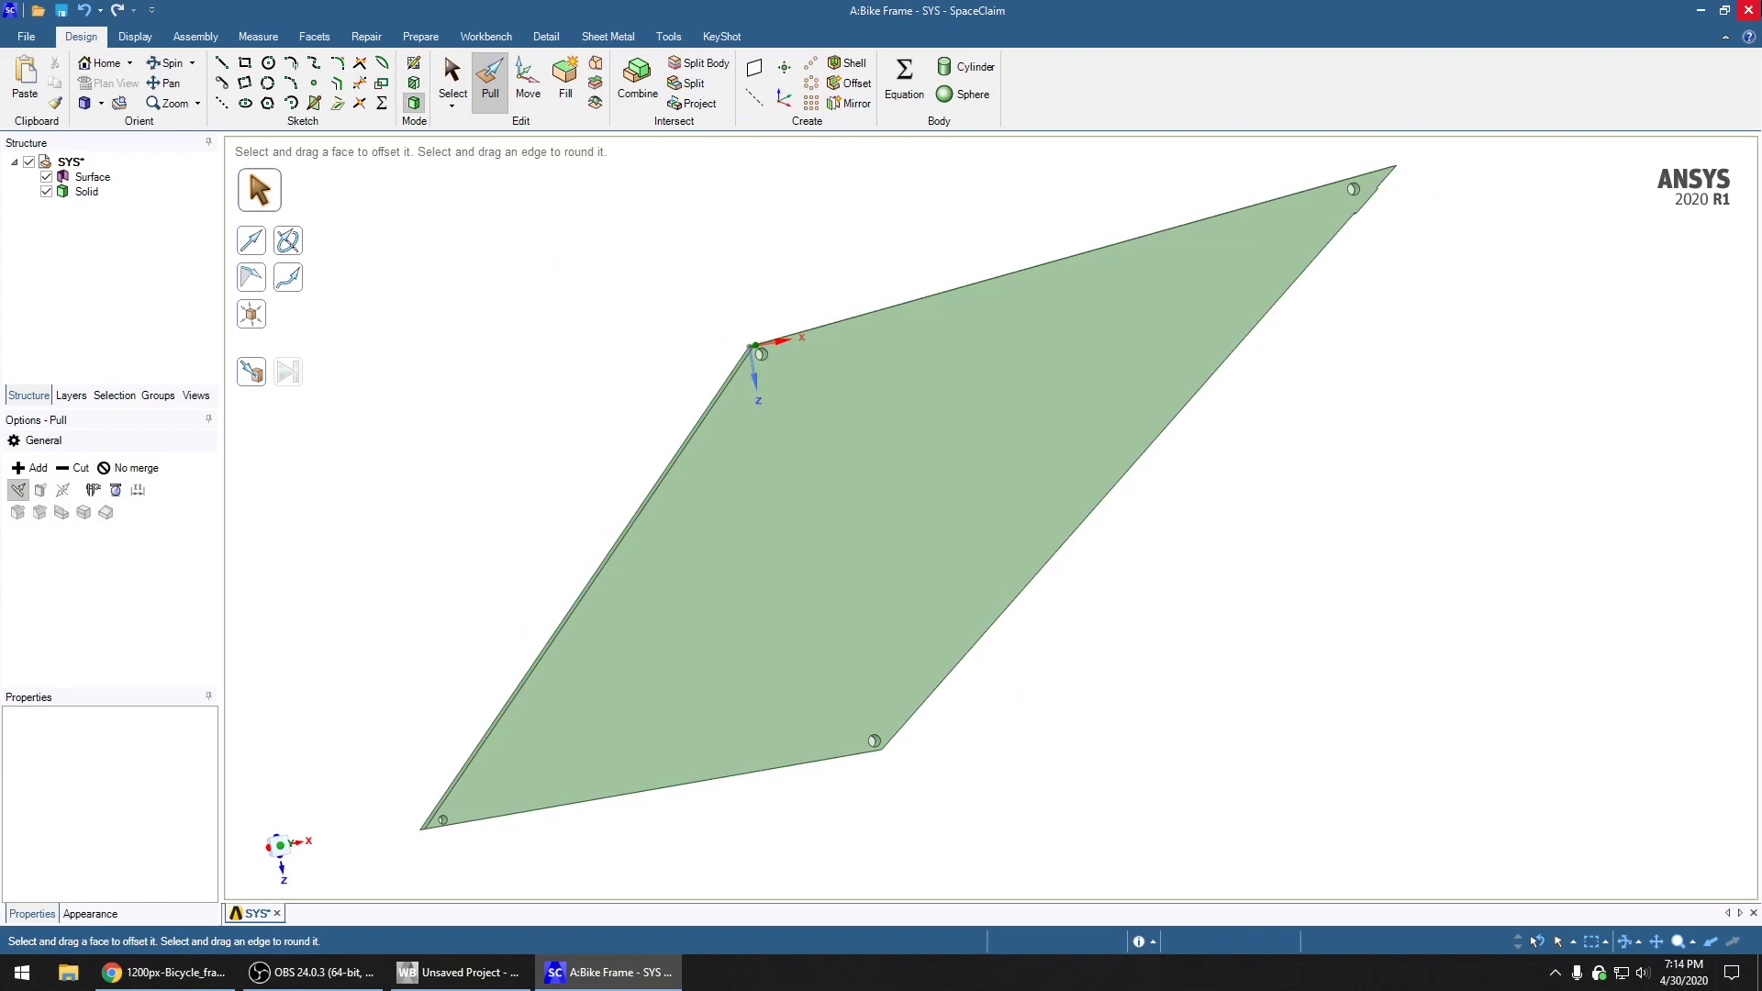
Save the plate geometry, close SpaceClaim, and open the Bike Frame system's Model in ANSYS Mechanical
key("ctrl+s")
key("alt+F4")
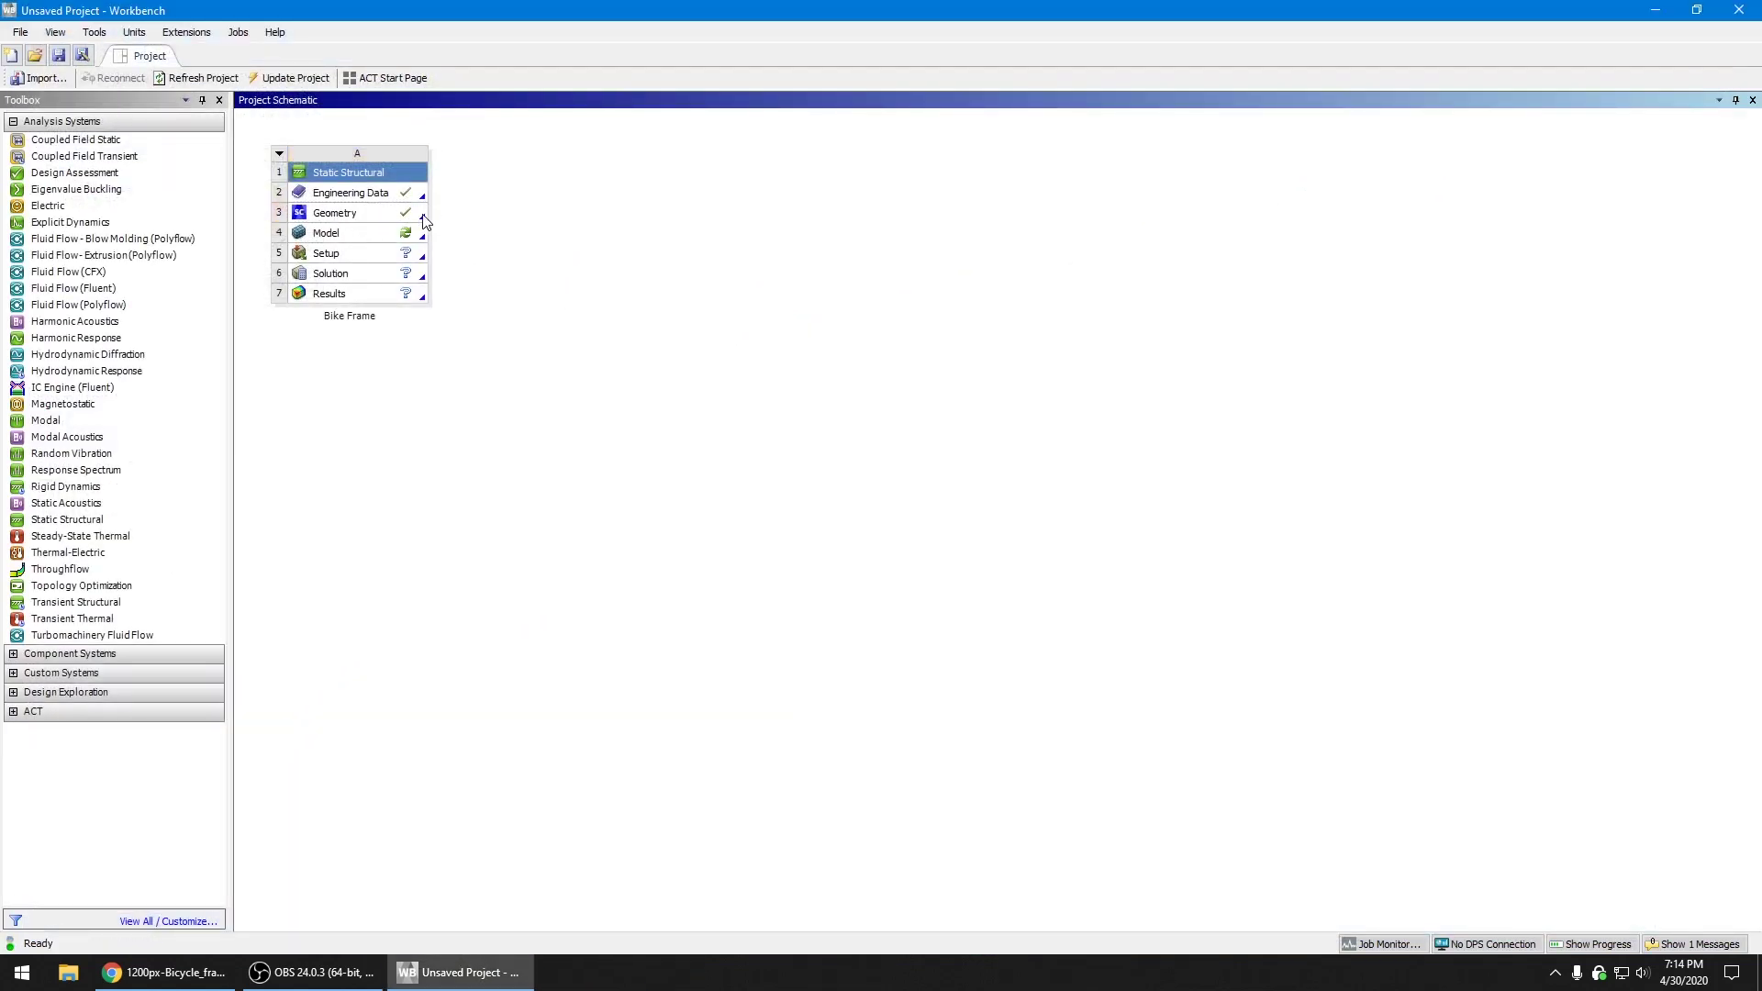
left_click(350, 238)
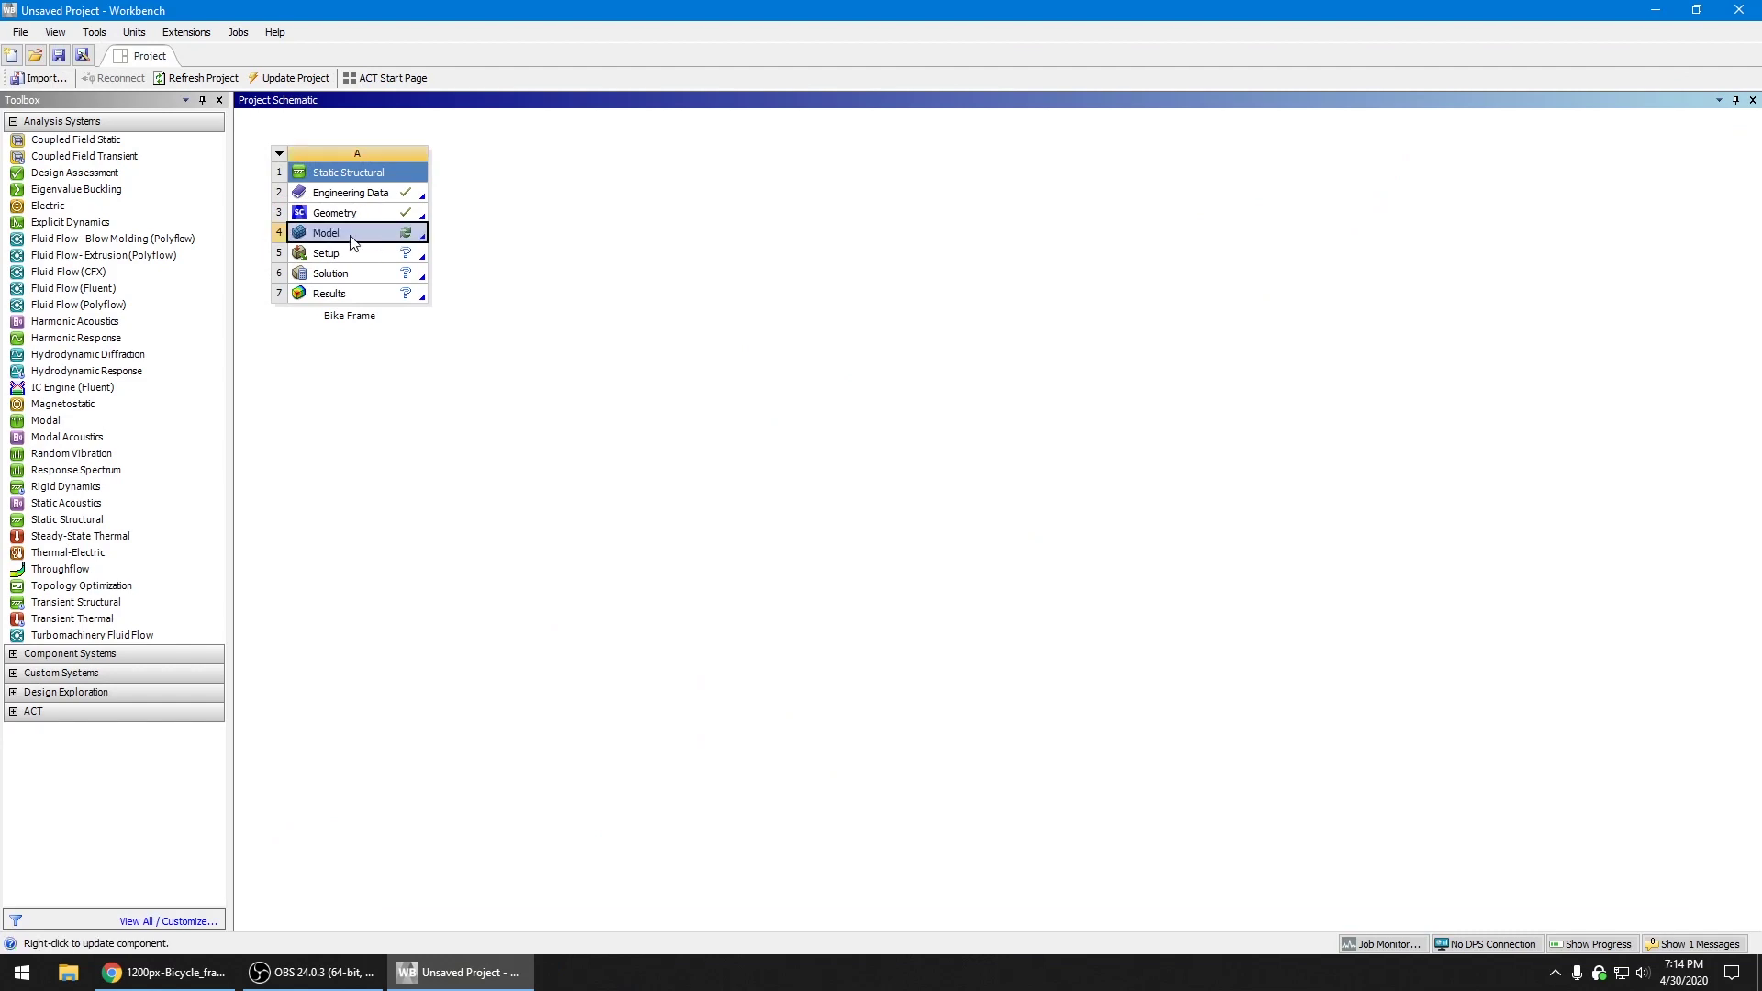
double_click(352, 241)
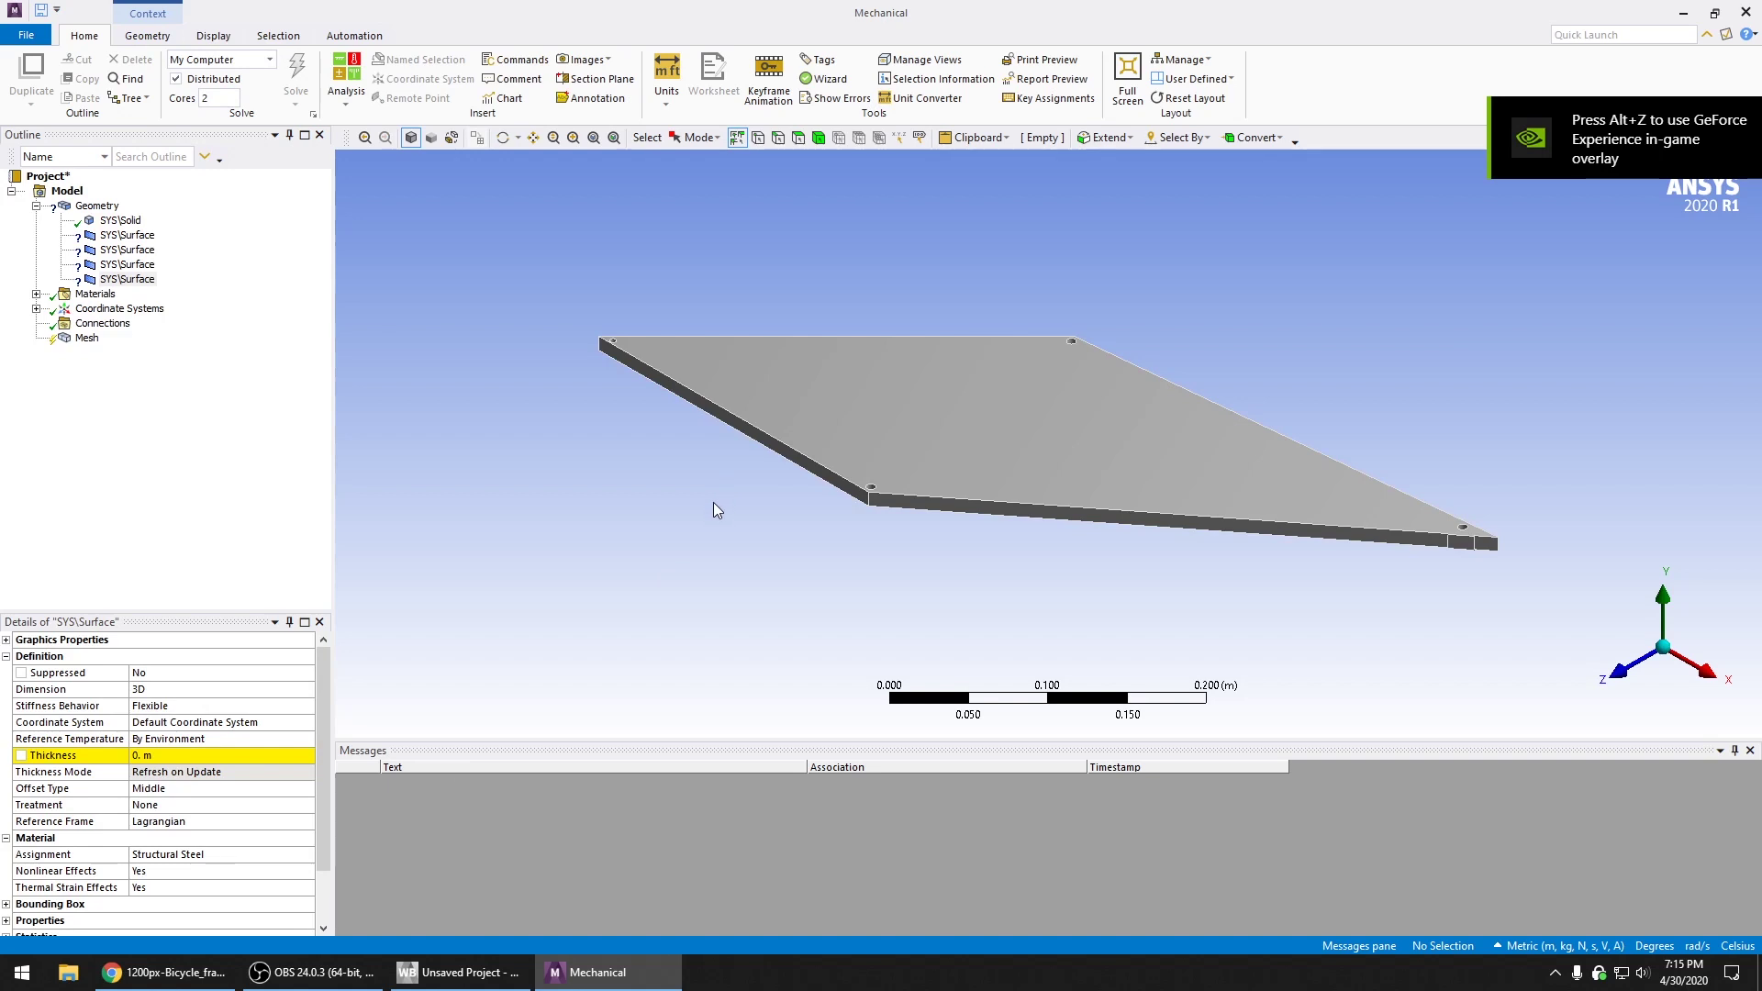
middle_click_drag(784, 594, 748, 572)
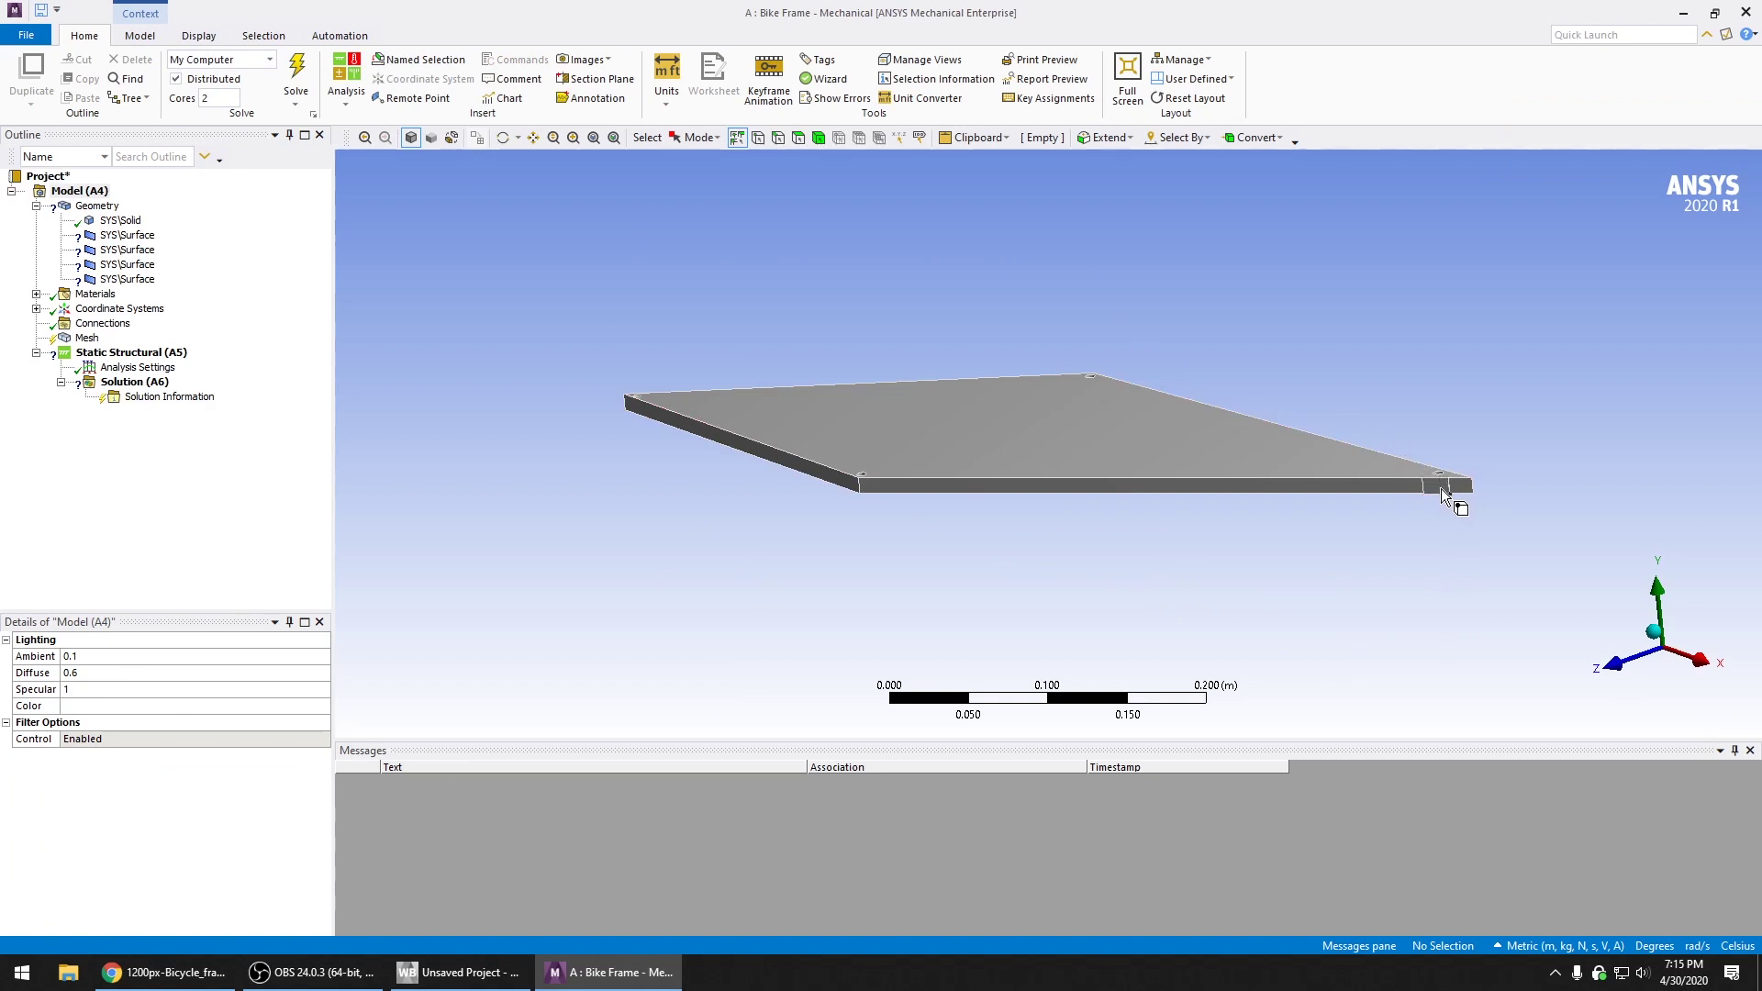
middle_click_drag(1209, 582, 1463, 669)
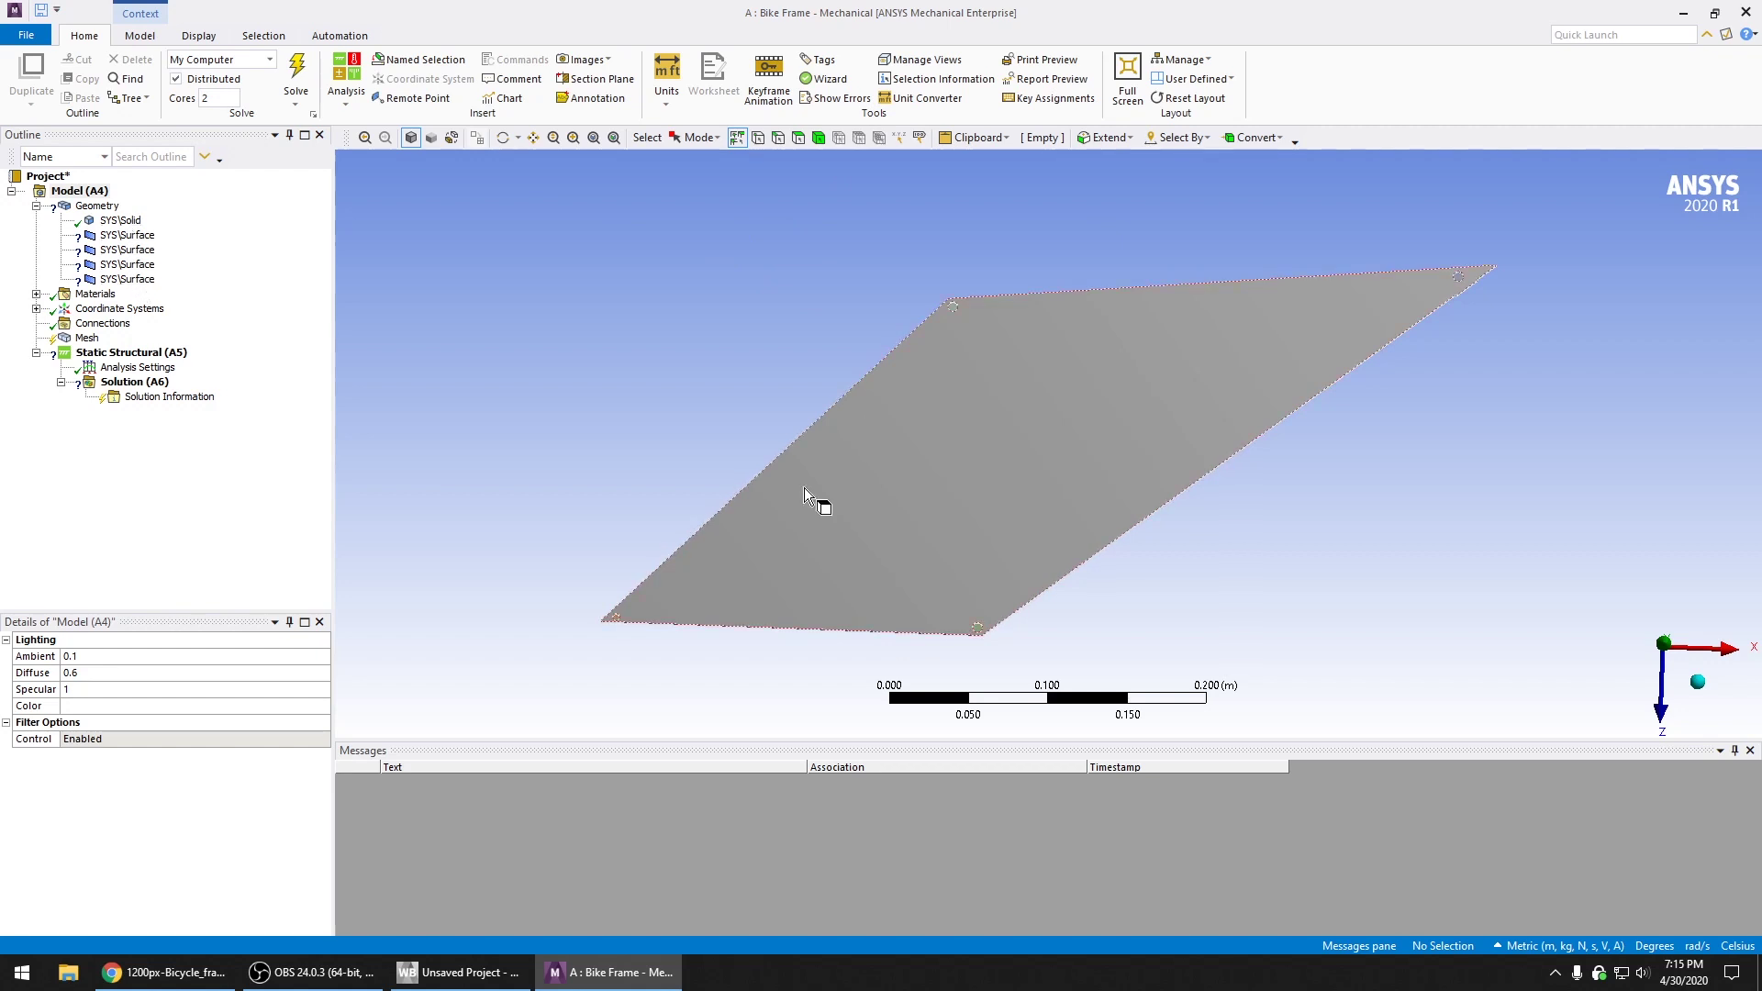
Reopen the Bike Frame geometry in SpaceClaim and suppress the Surface bodies for physics
left_click(464, 972)
double_click(364, 214)
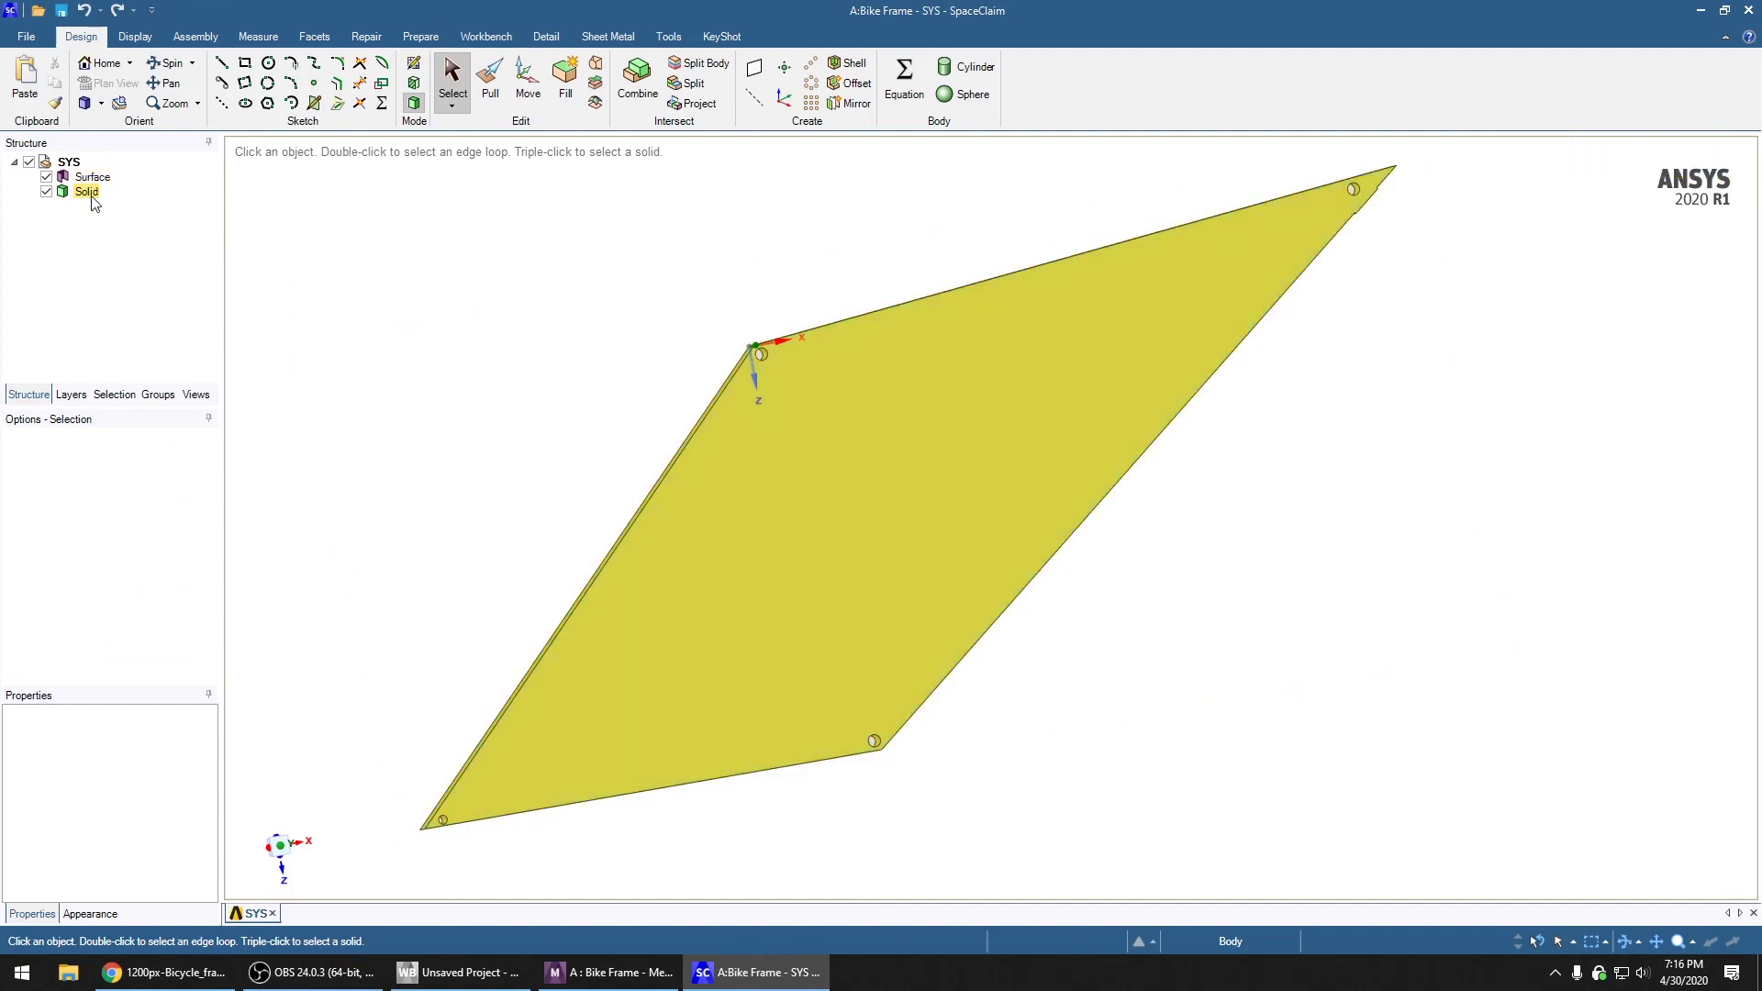
left_click(101, 179)
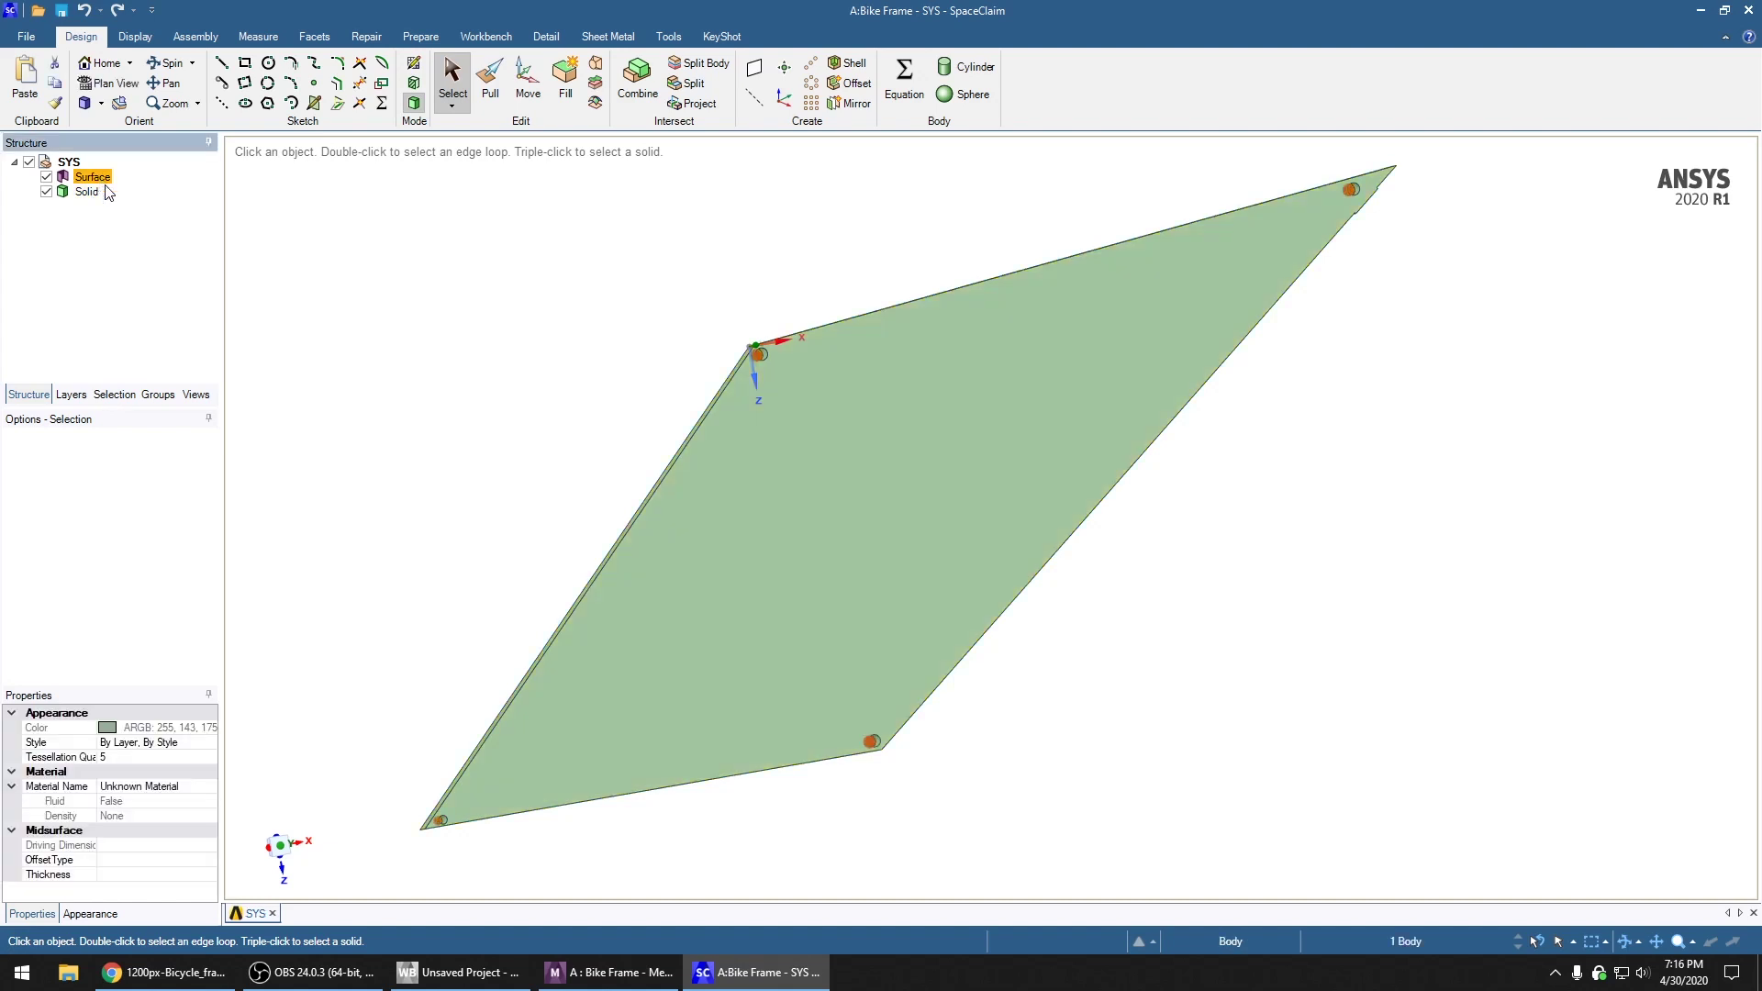
right_click(108, 186)
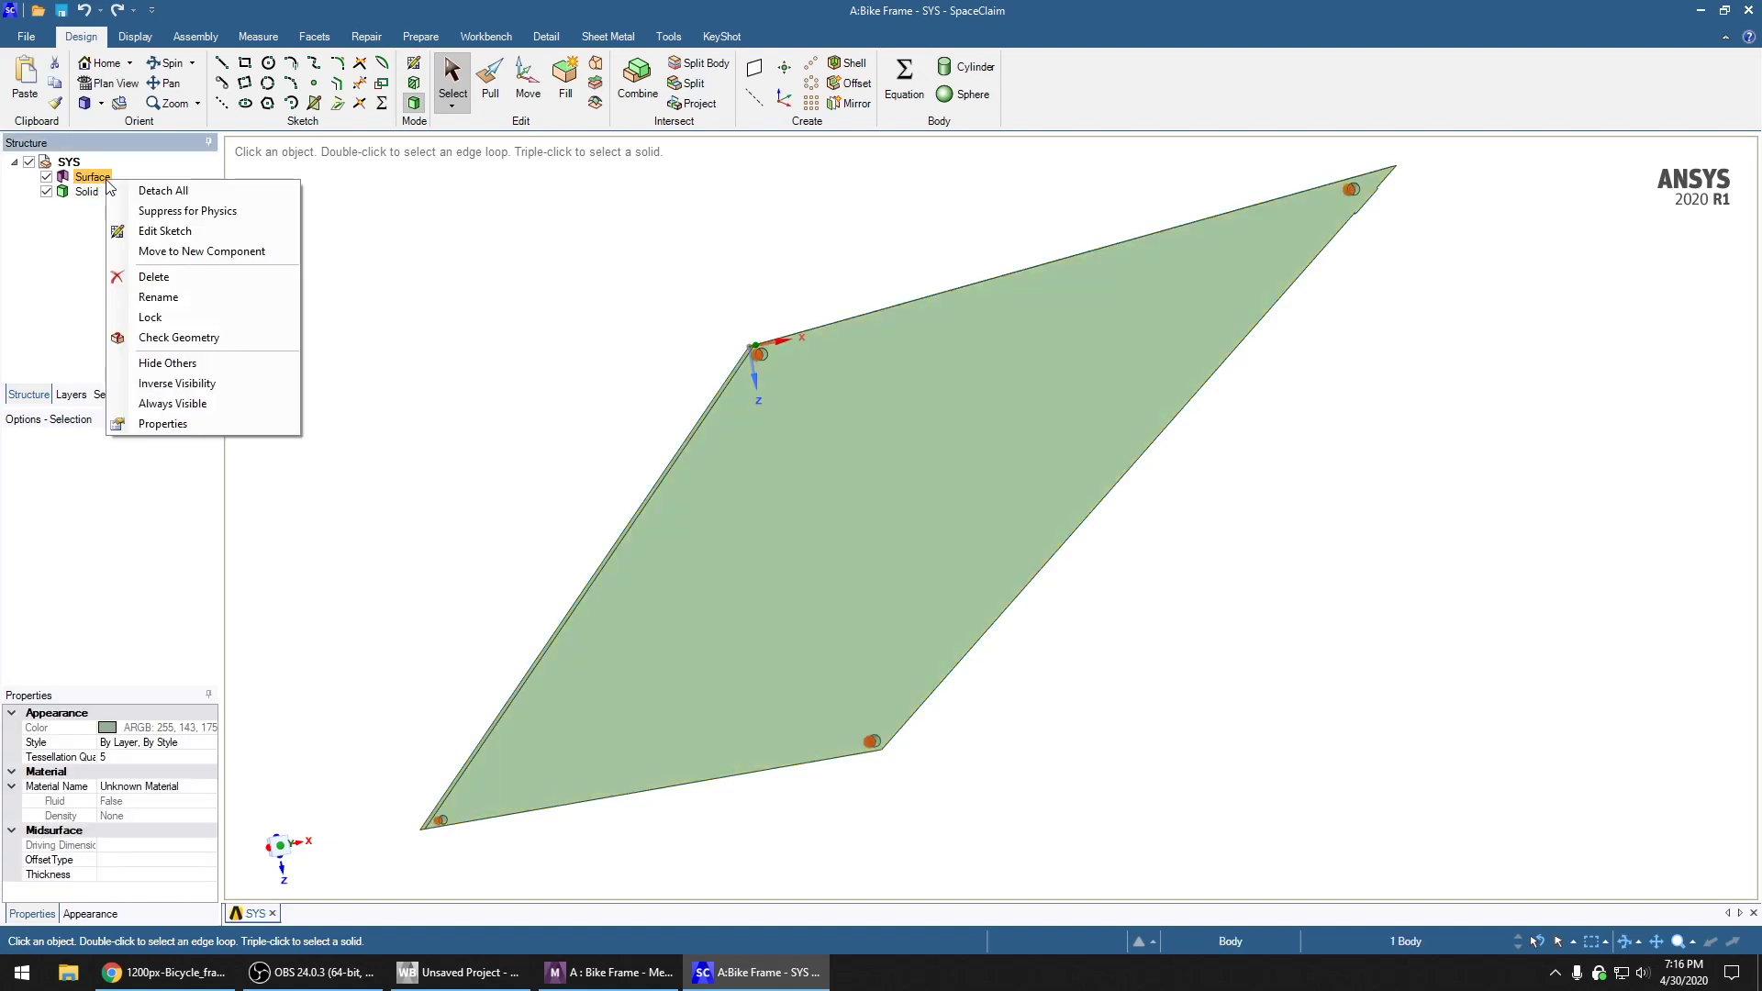
left_click(165, 231)
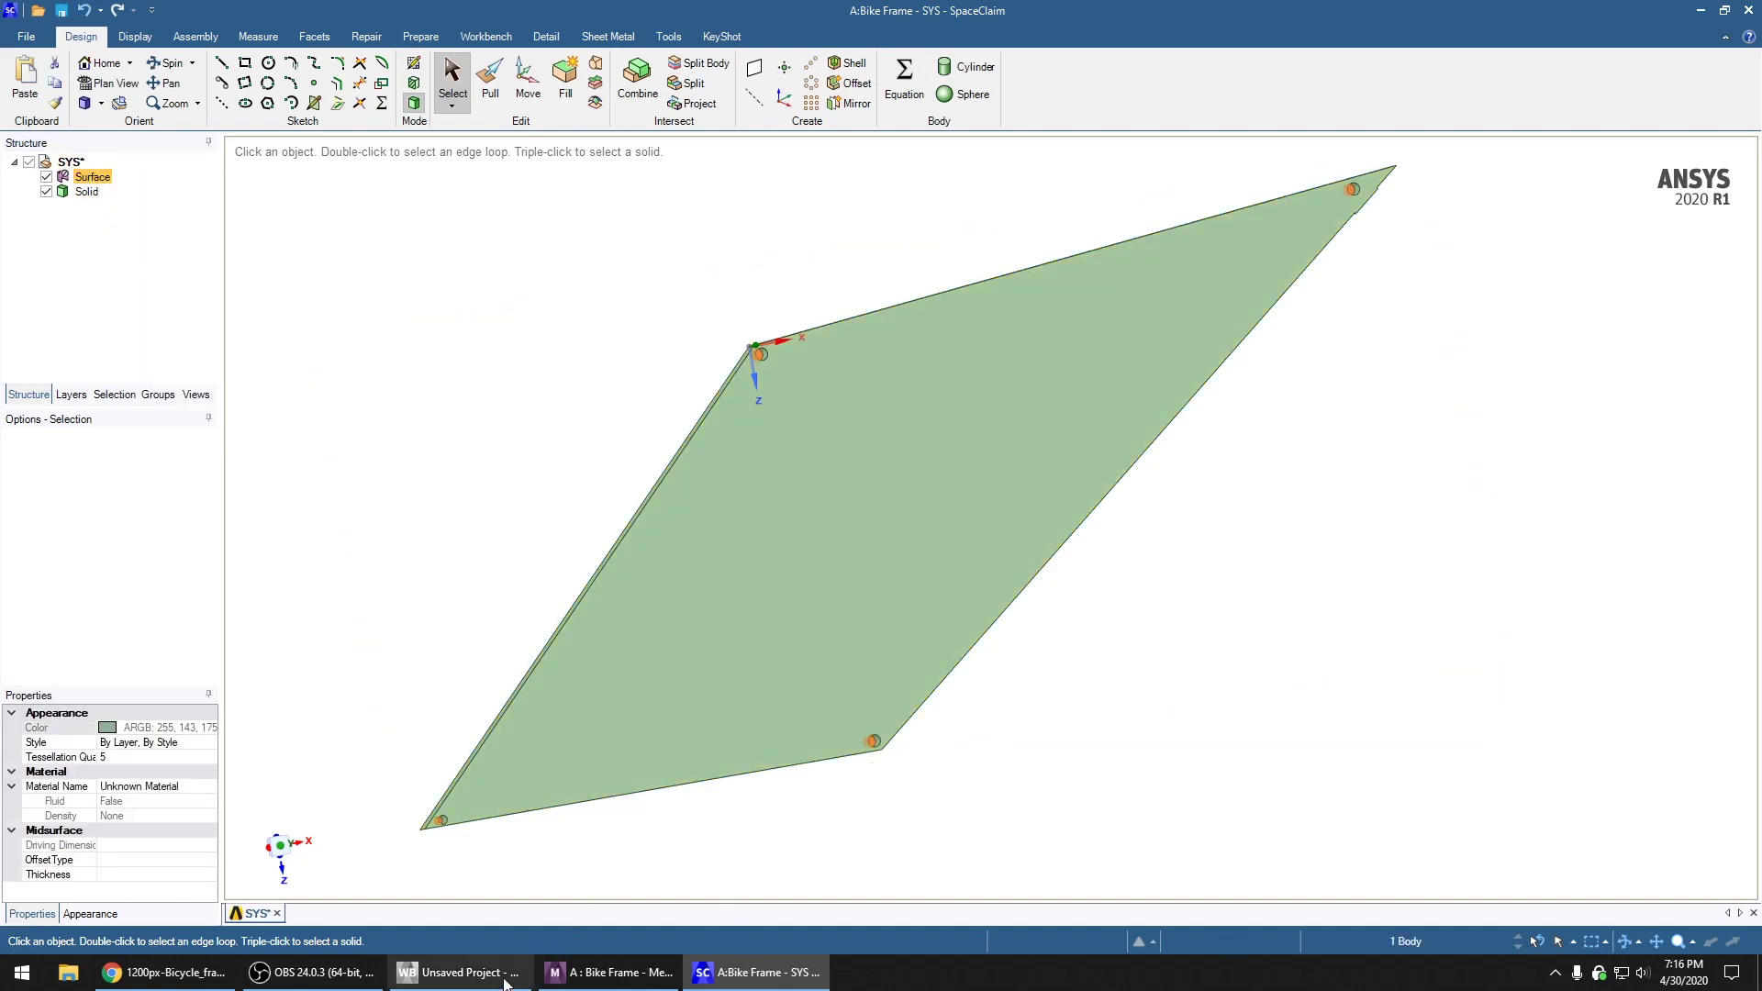
Update the Model in Workbench with the revised geometry and generate the plate's mesh in Mechanical
left_click(458, 972)
right_click(350, 236)
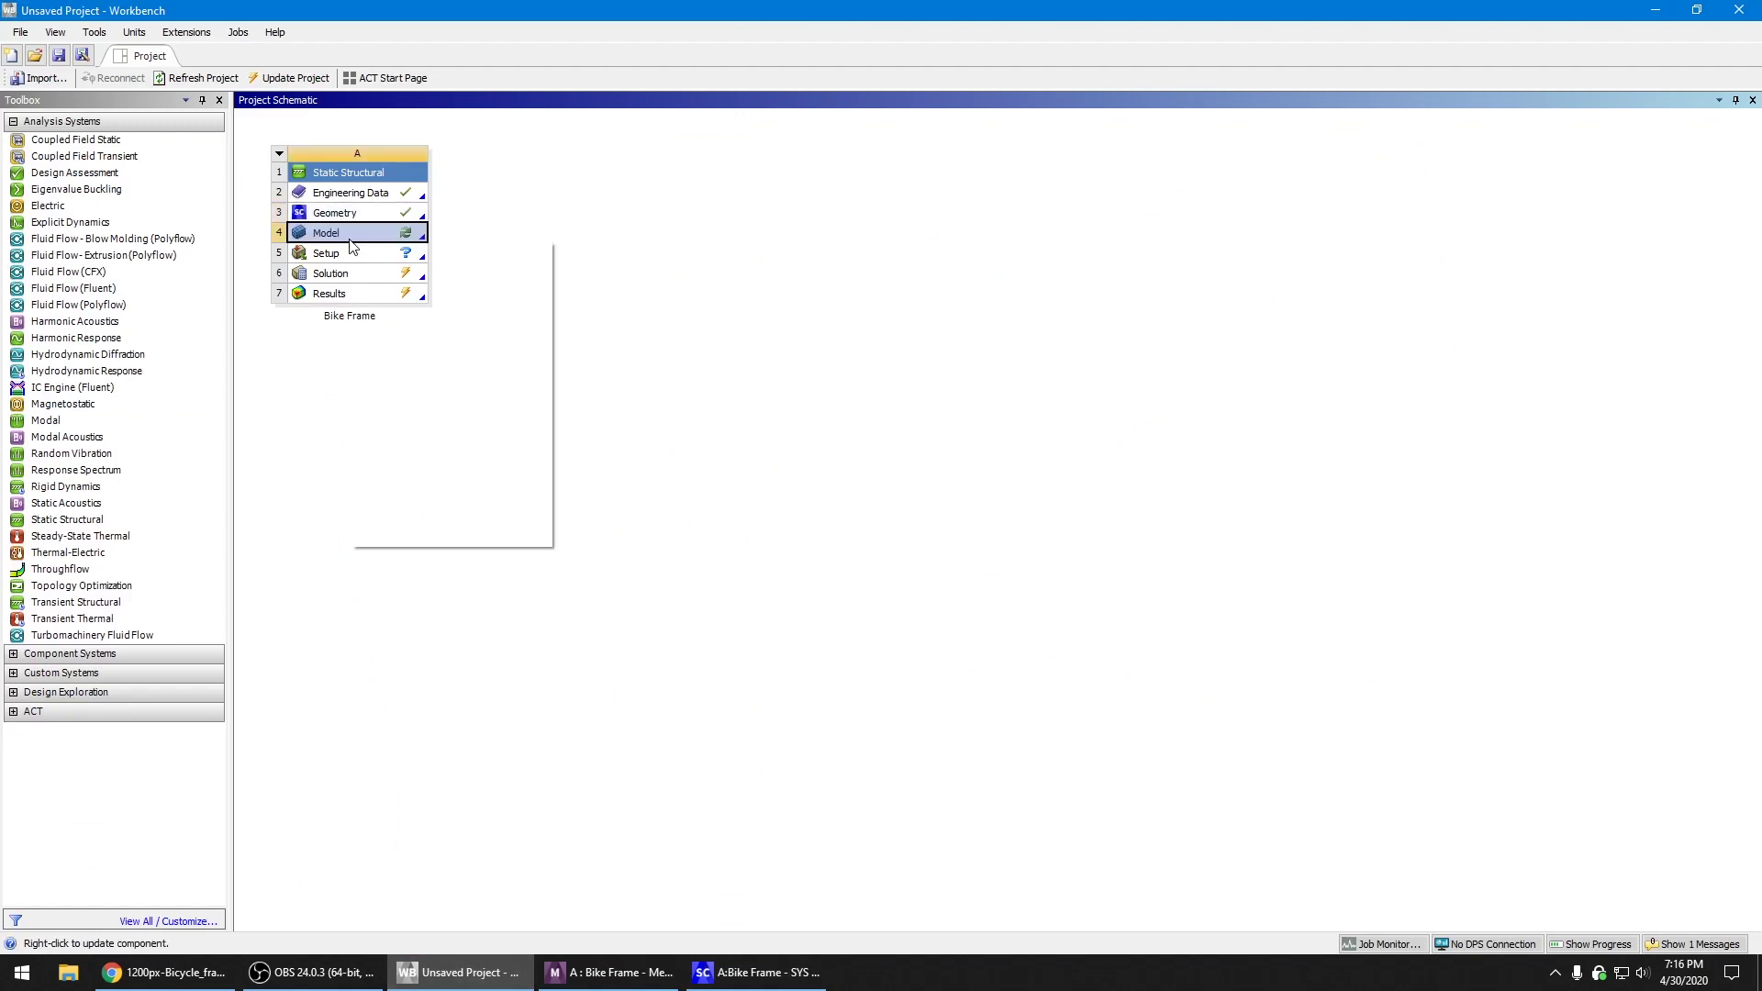
left_click(419, 380)
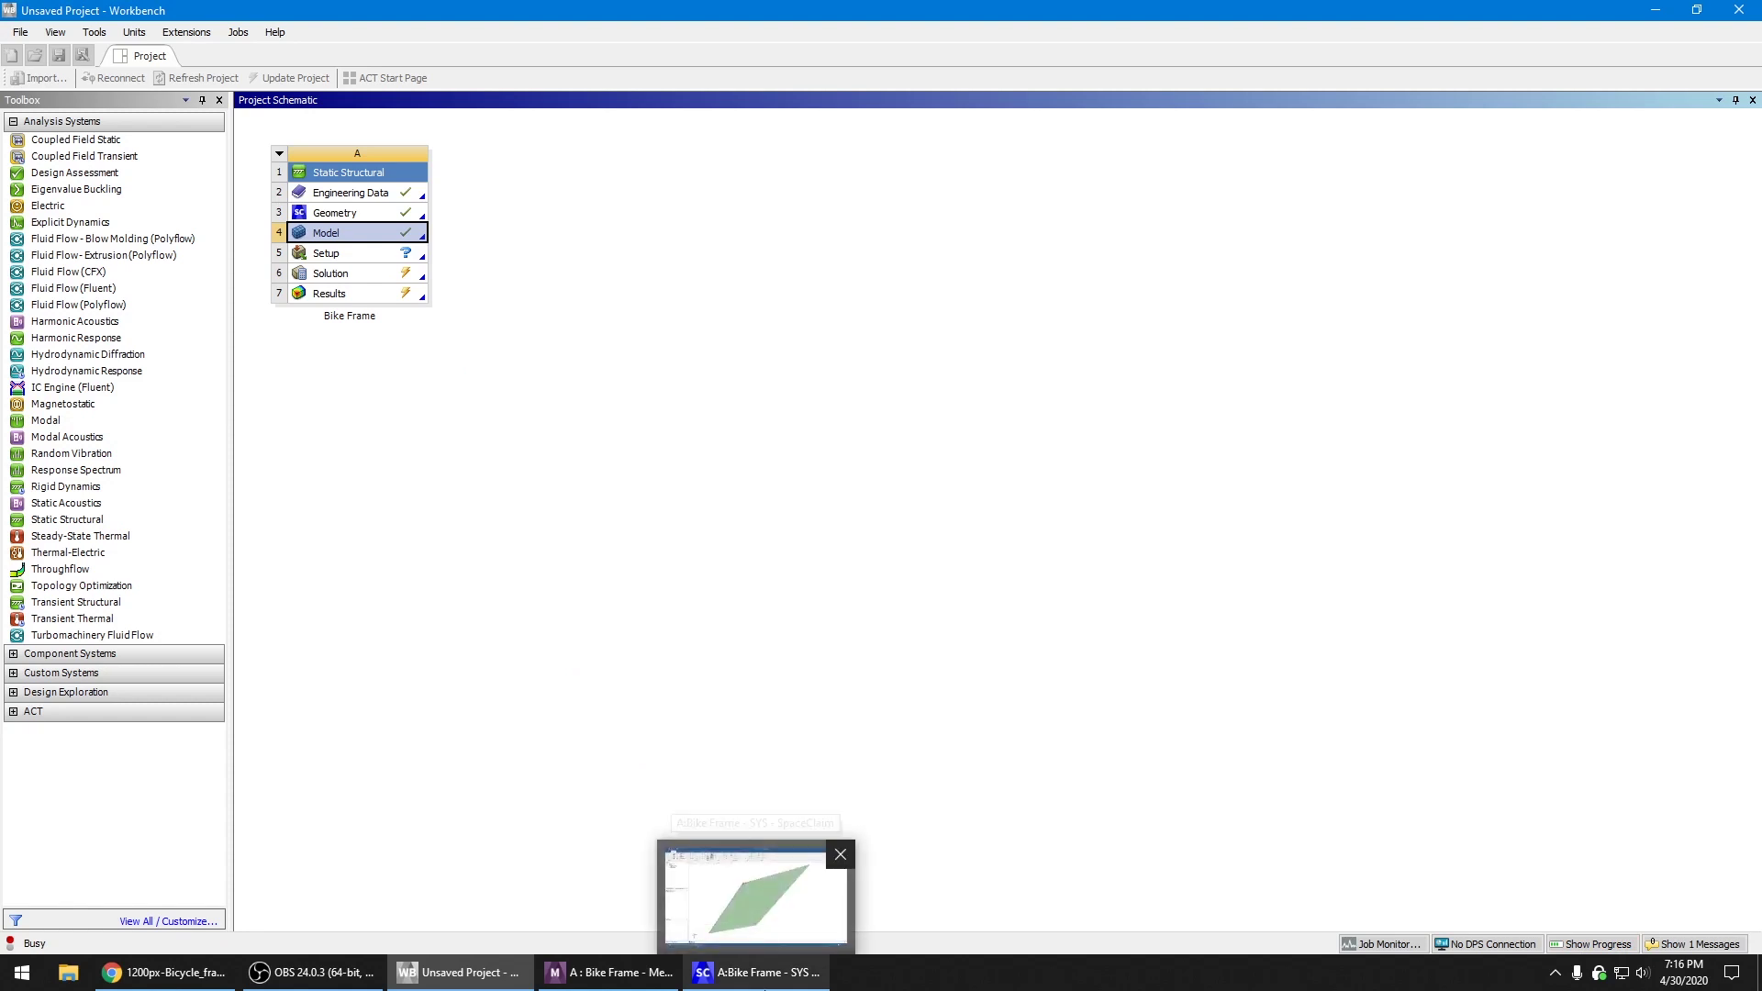
left_click(647, 978)
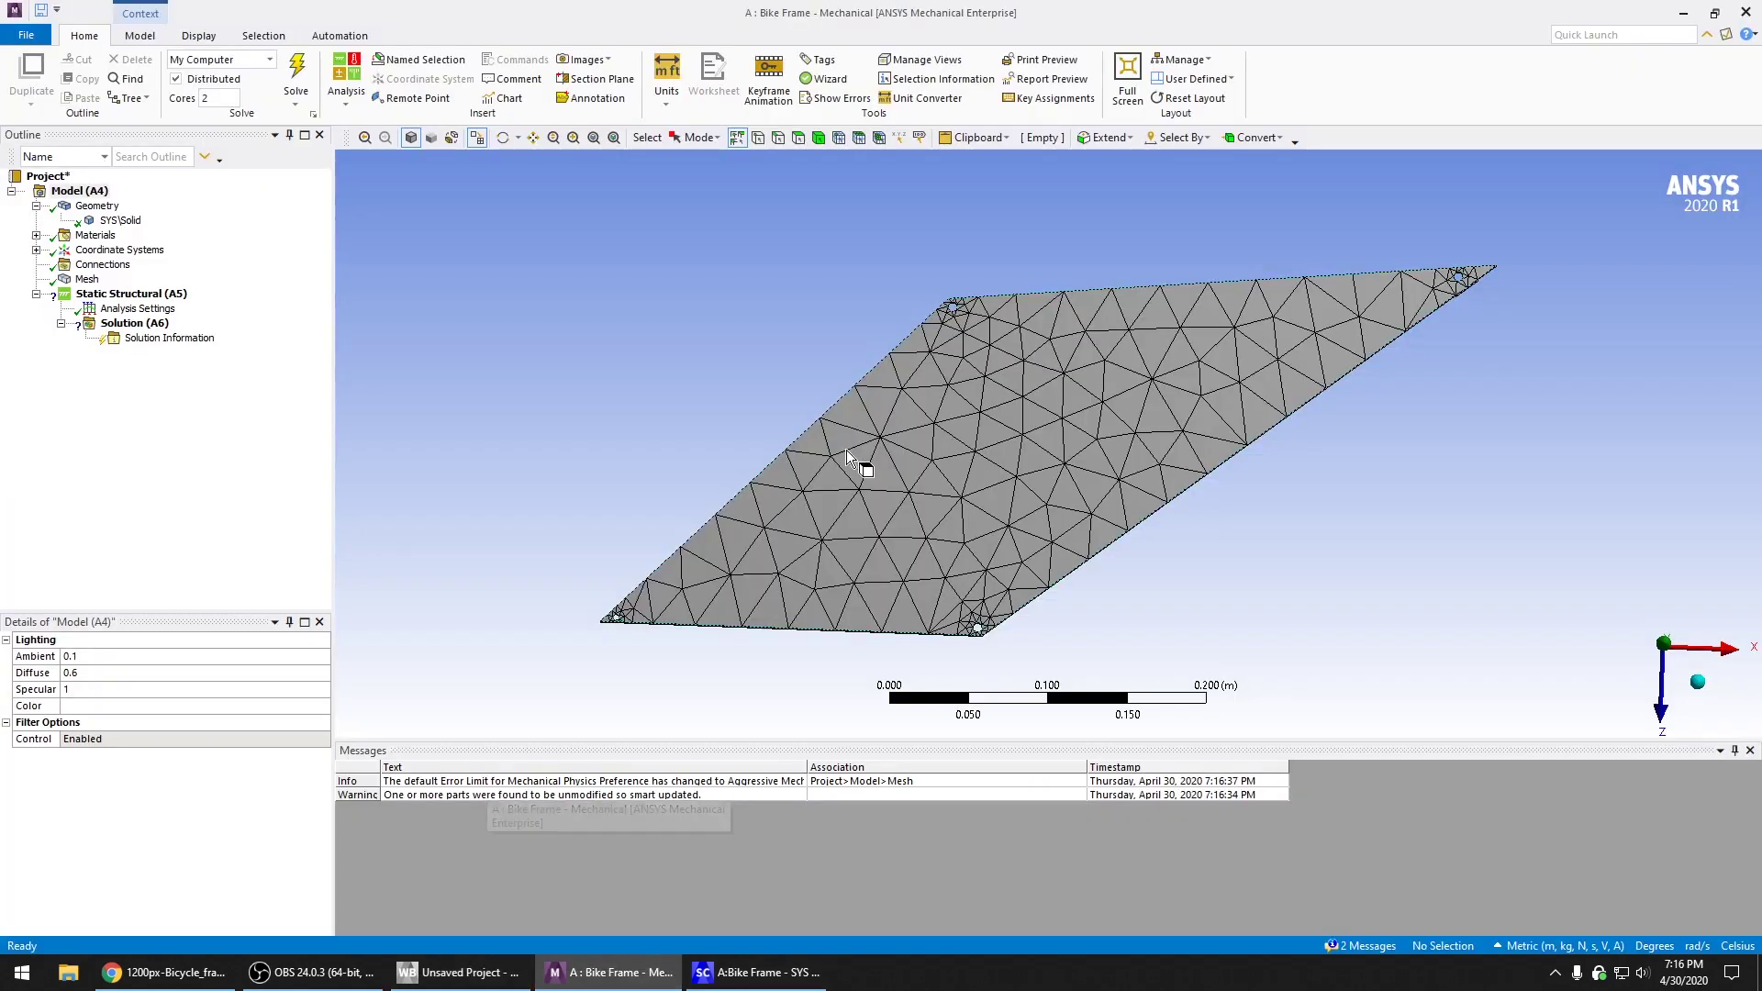
middle_click_drag(639, 420, 636, 366)
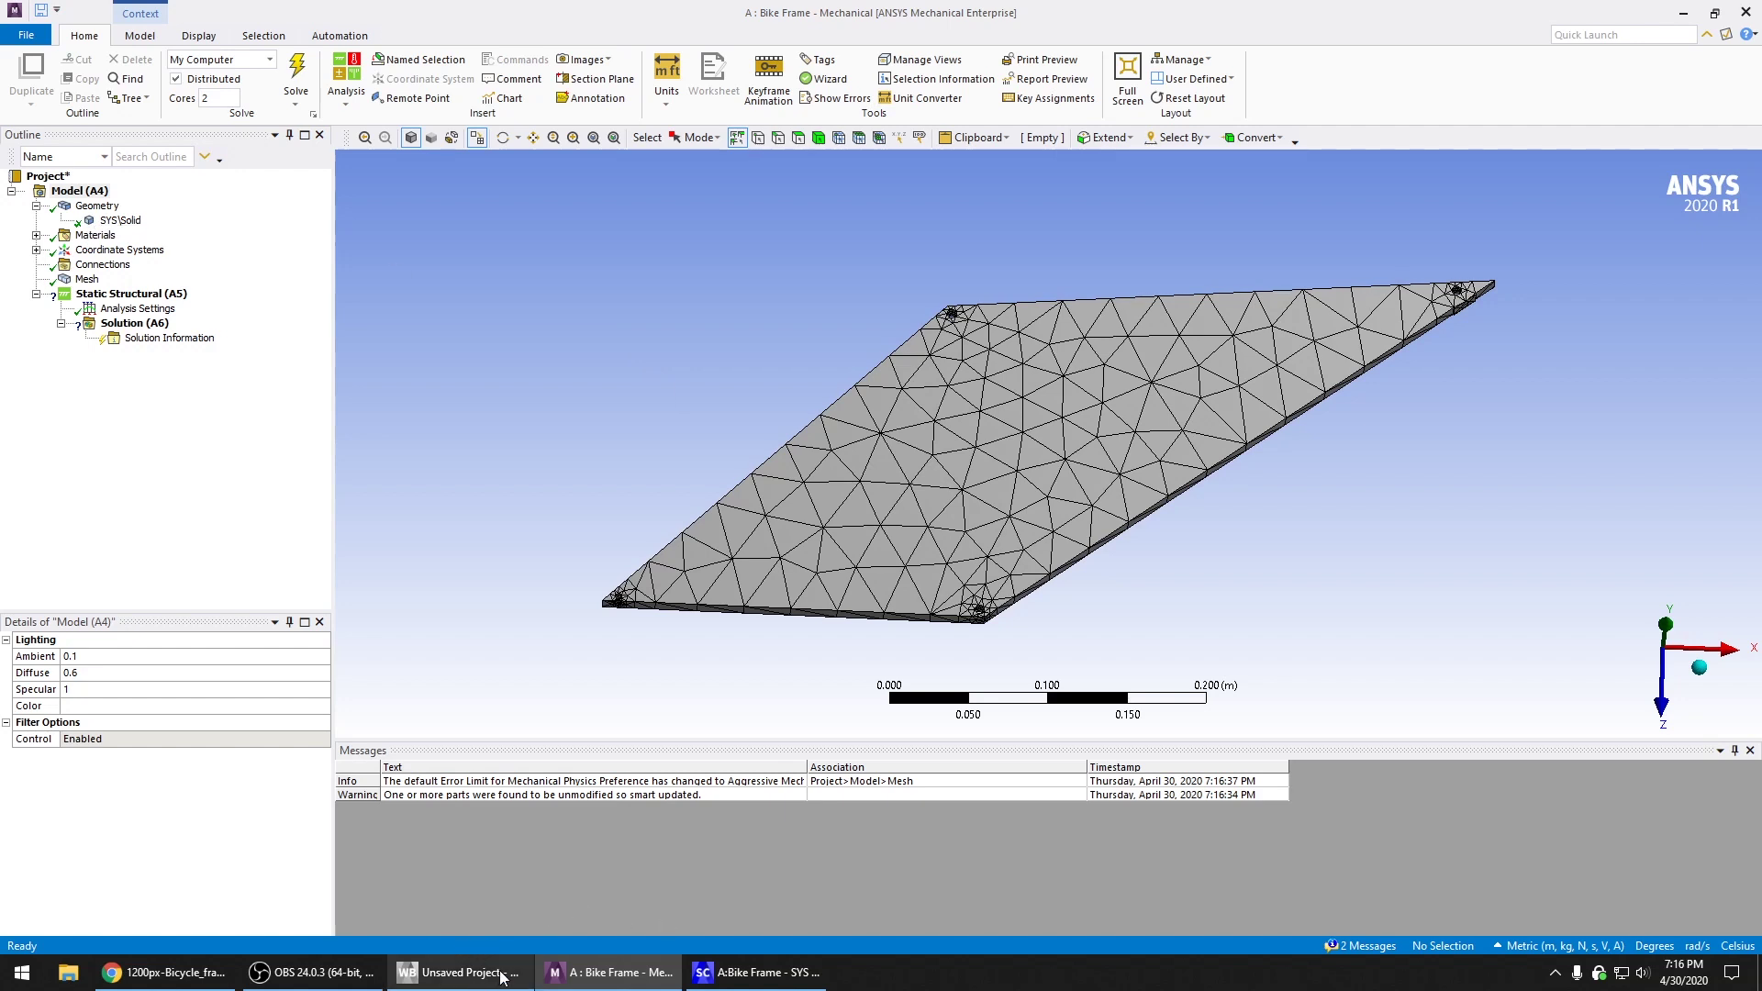
mouse_move(493, 969)
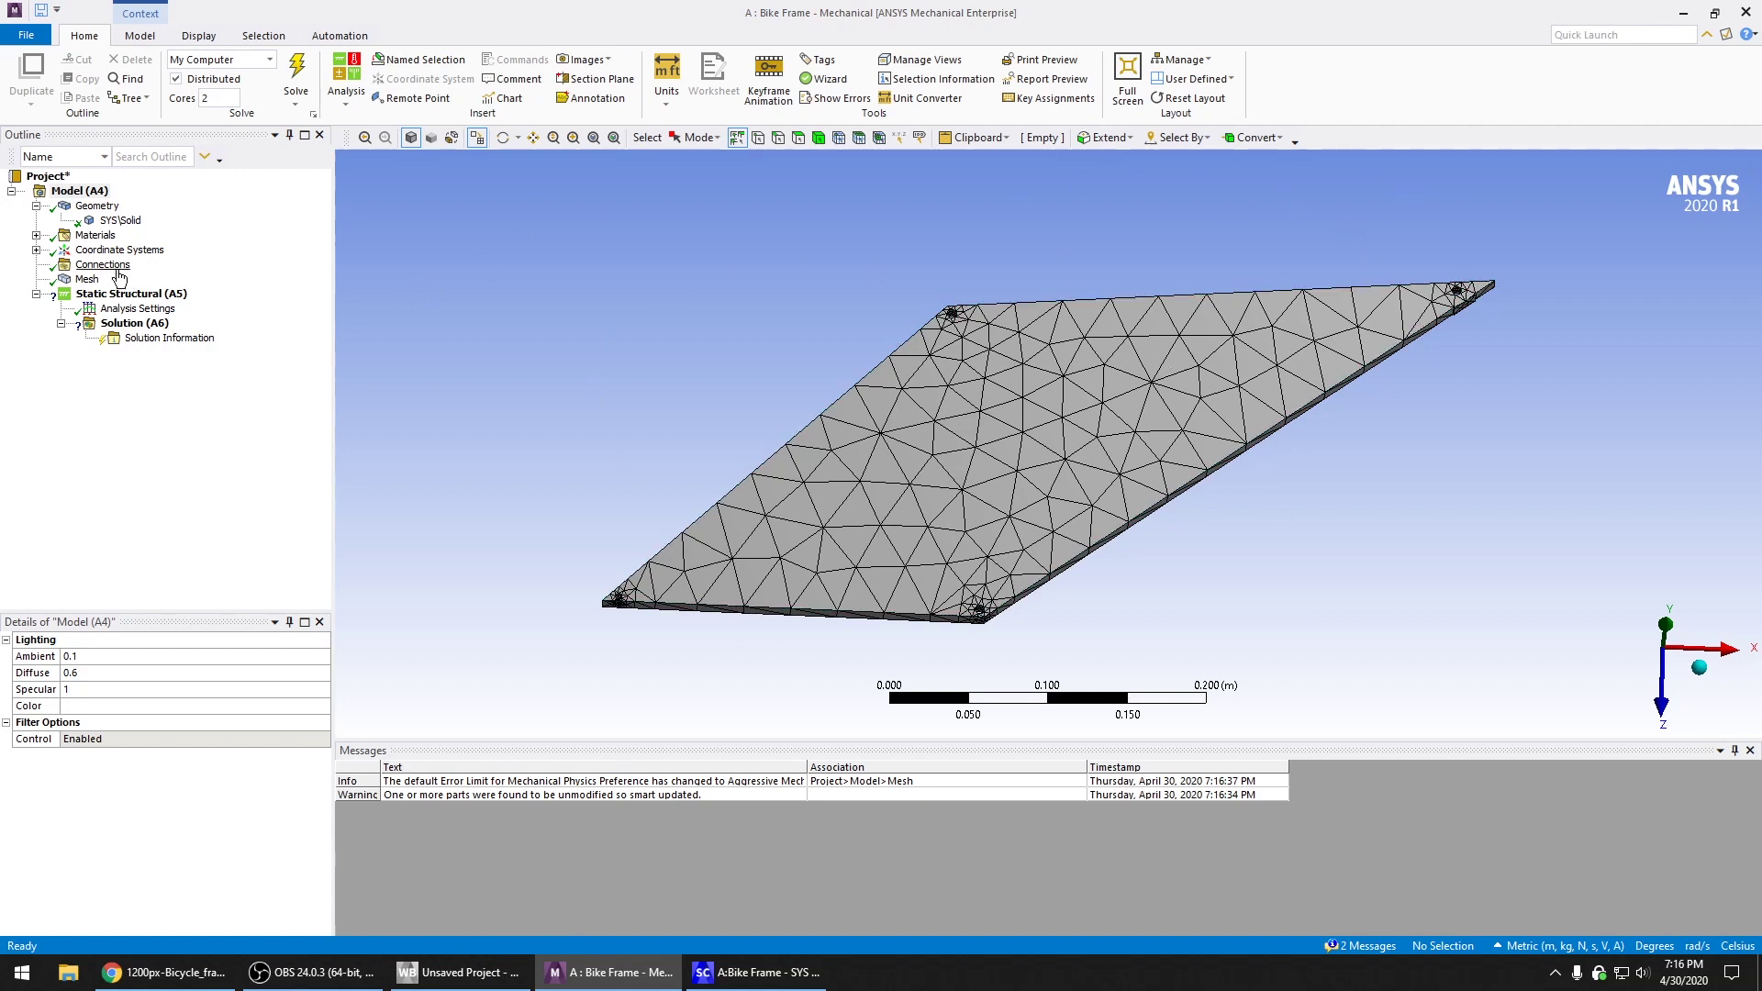
right_click(85, 280)
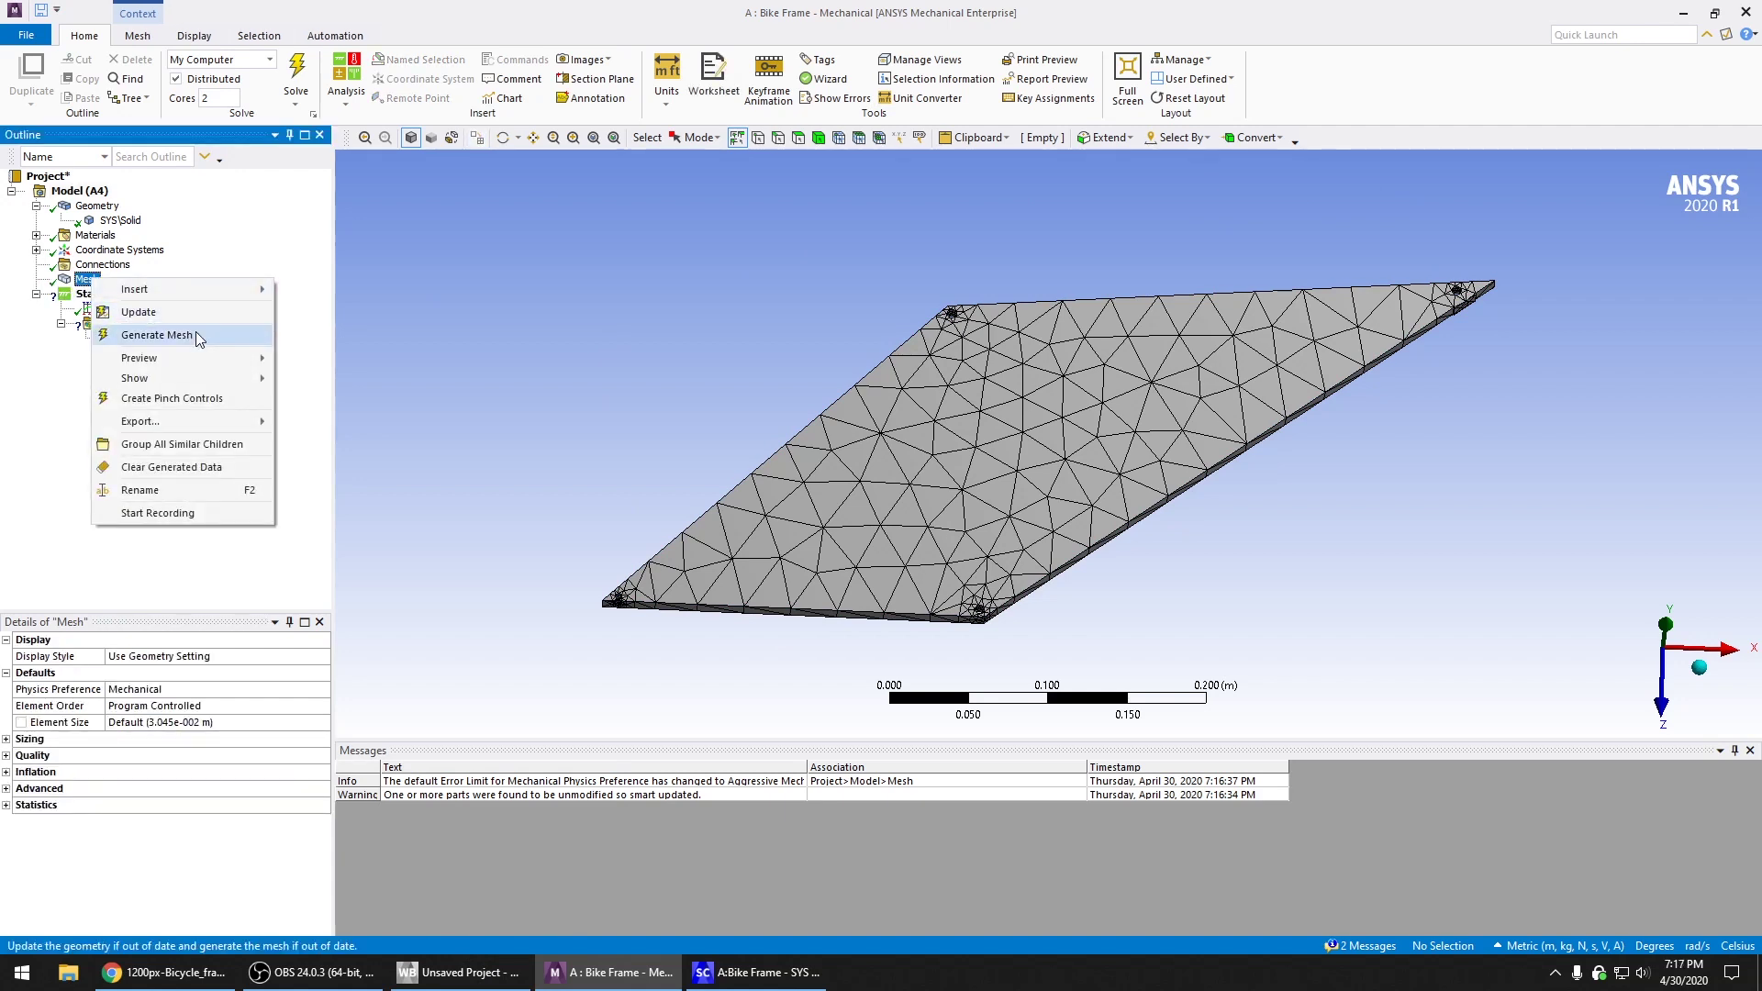
left_click(198, 336)
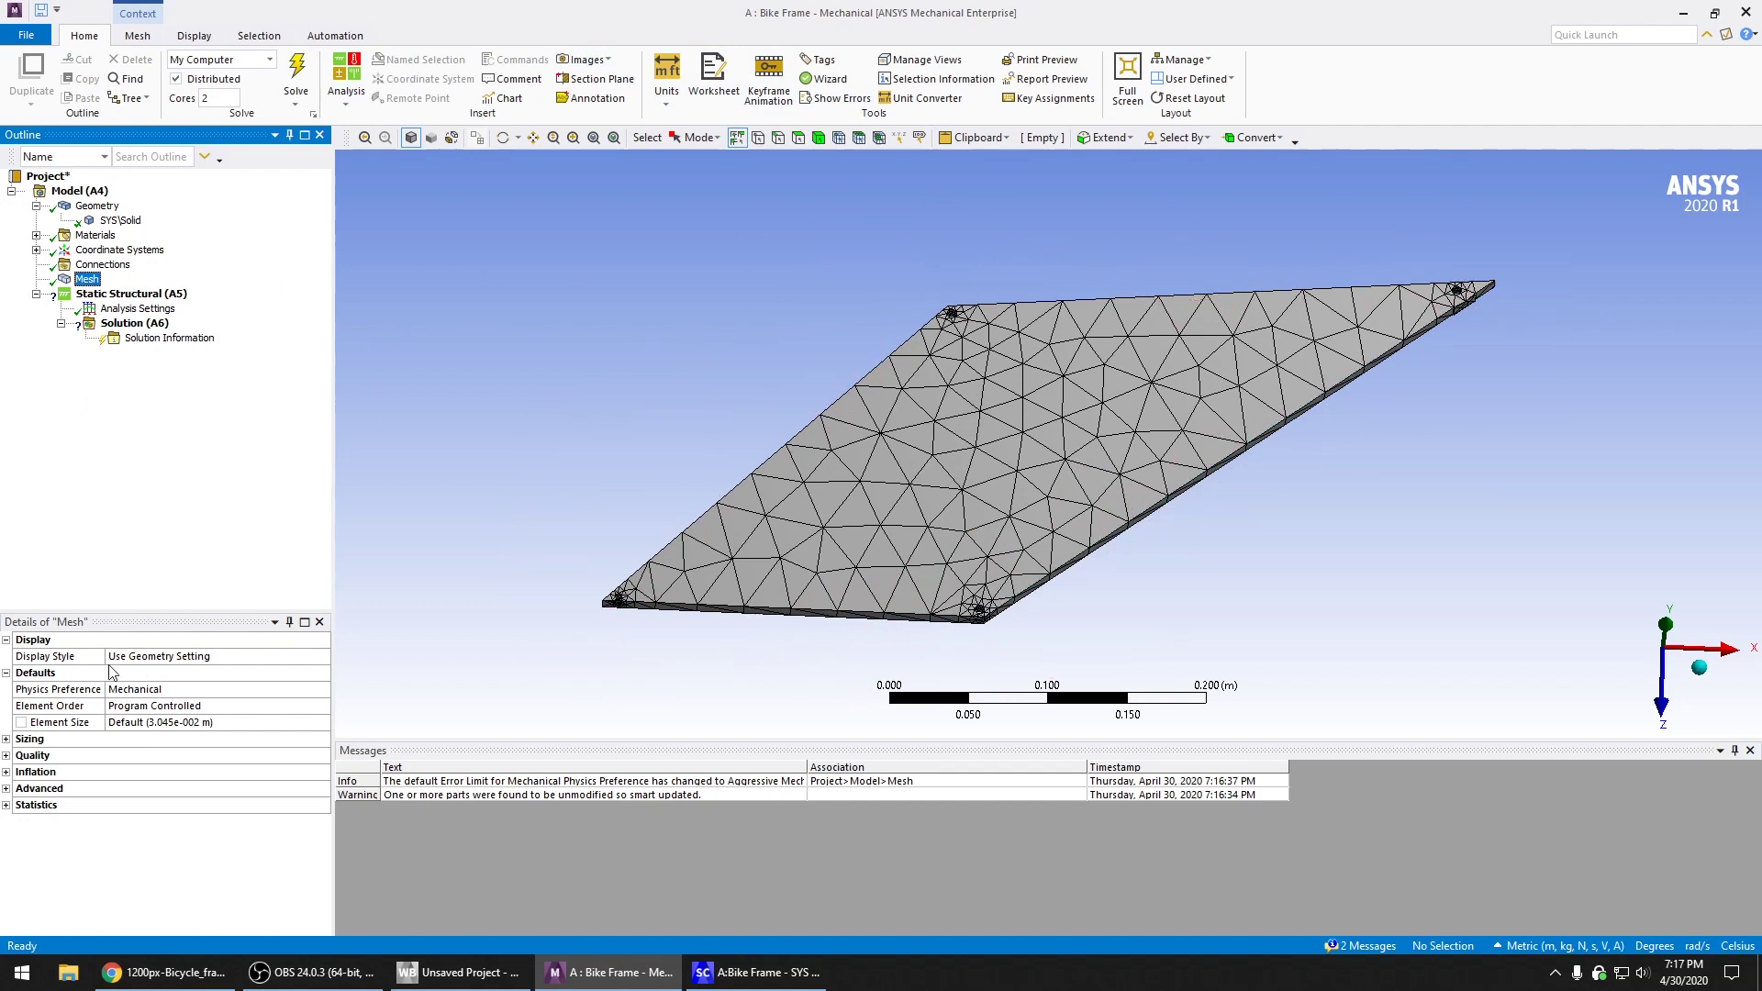
Enable adaptive sizing in the plate's mesh settings
left_click(6, 739)
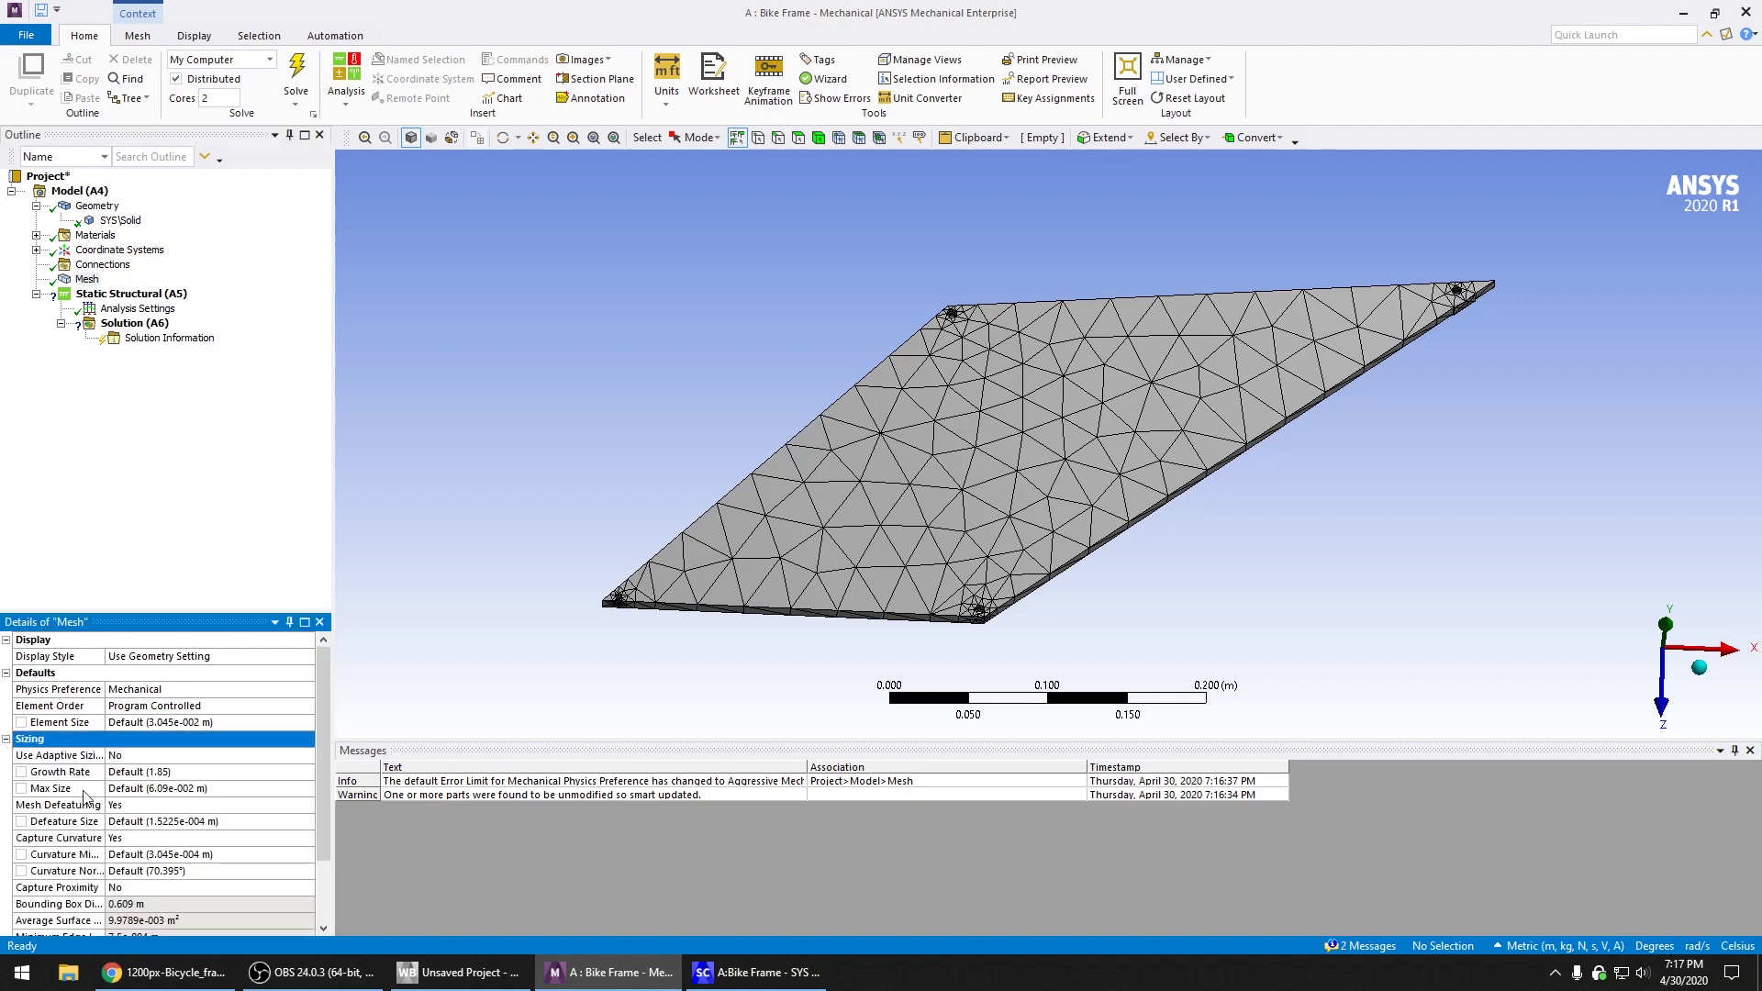
left_click(138, 757)
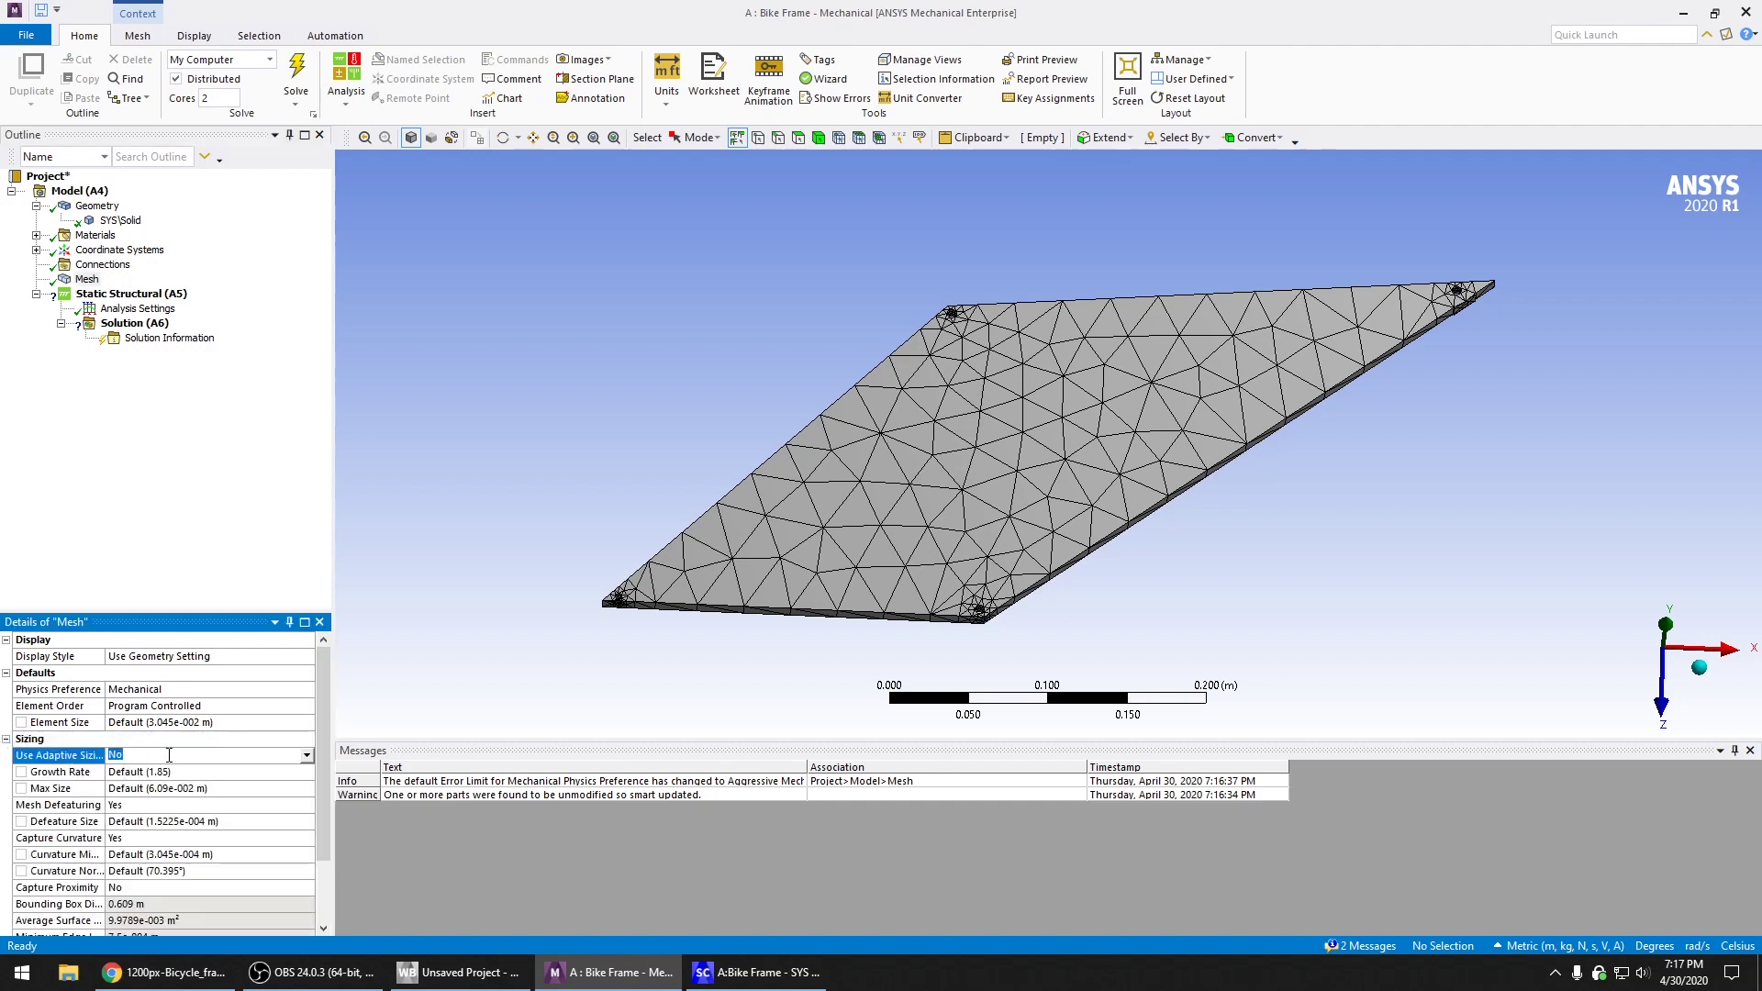
left_click(306, 757)
left_click(264, 780)
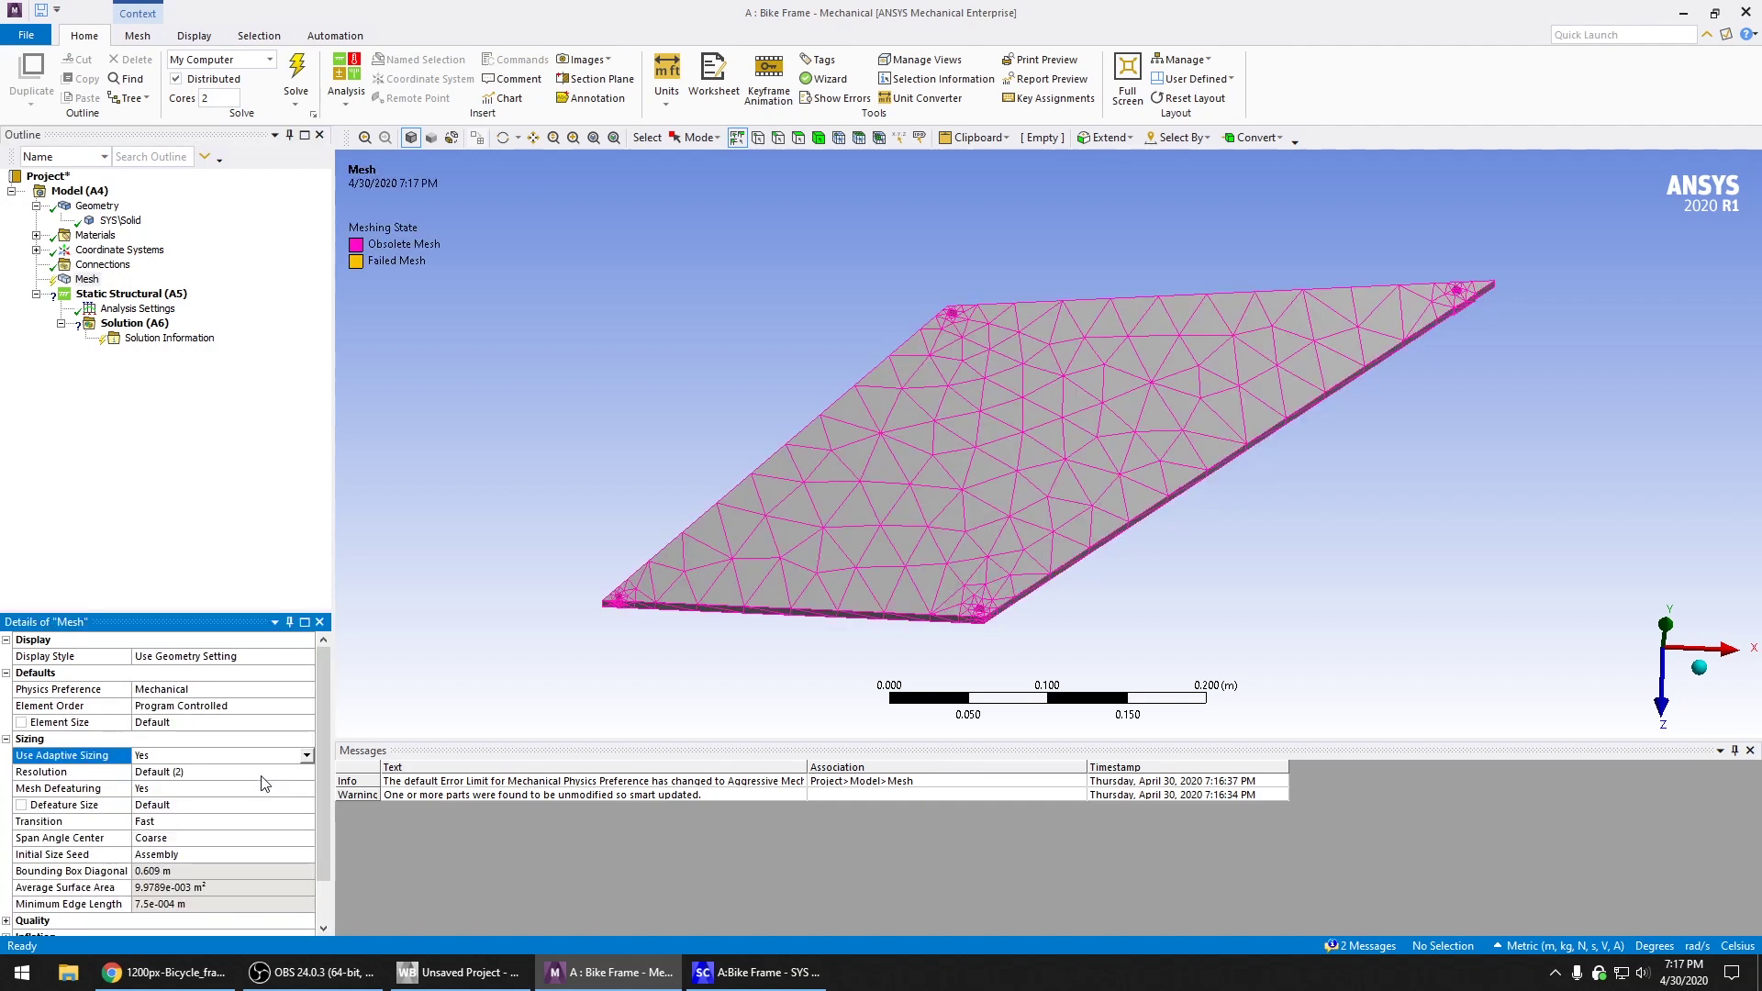
Set the mesh resolution to 5 and regenerate the plate's mesh
left_click(154, 774)
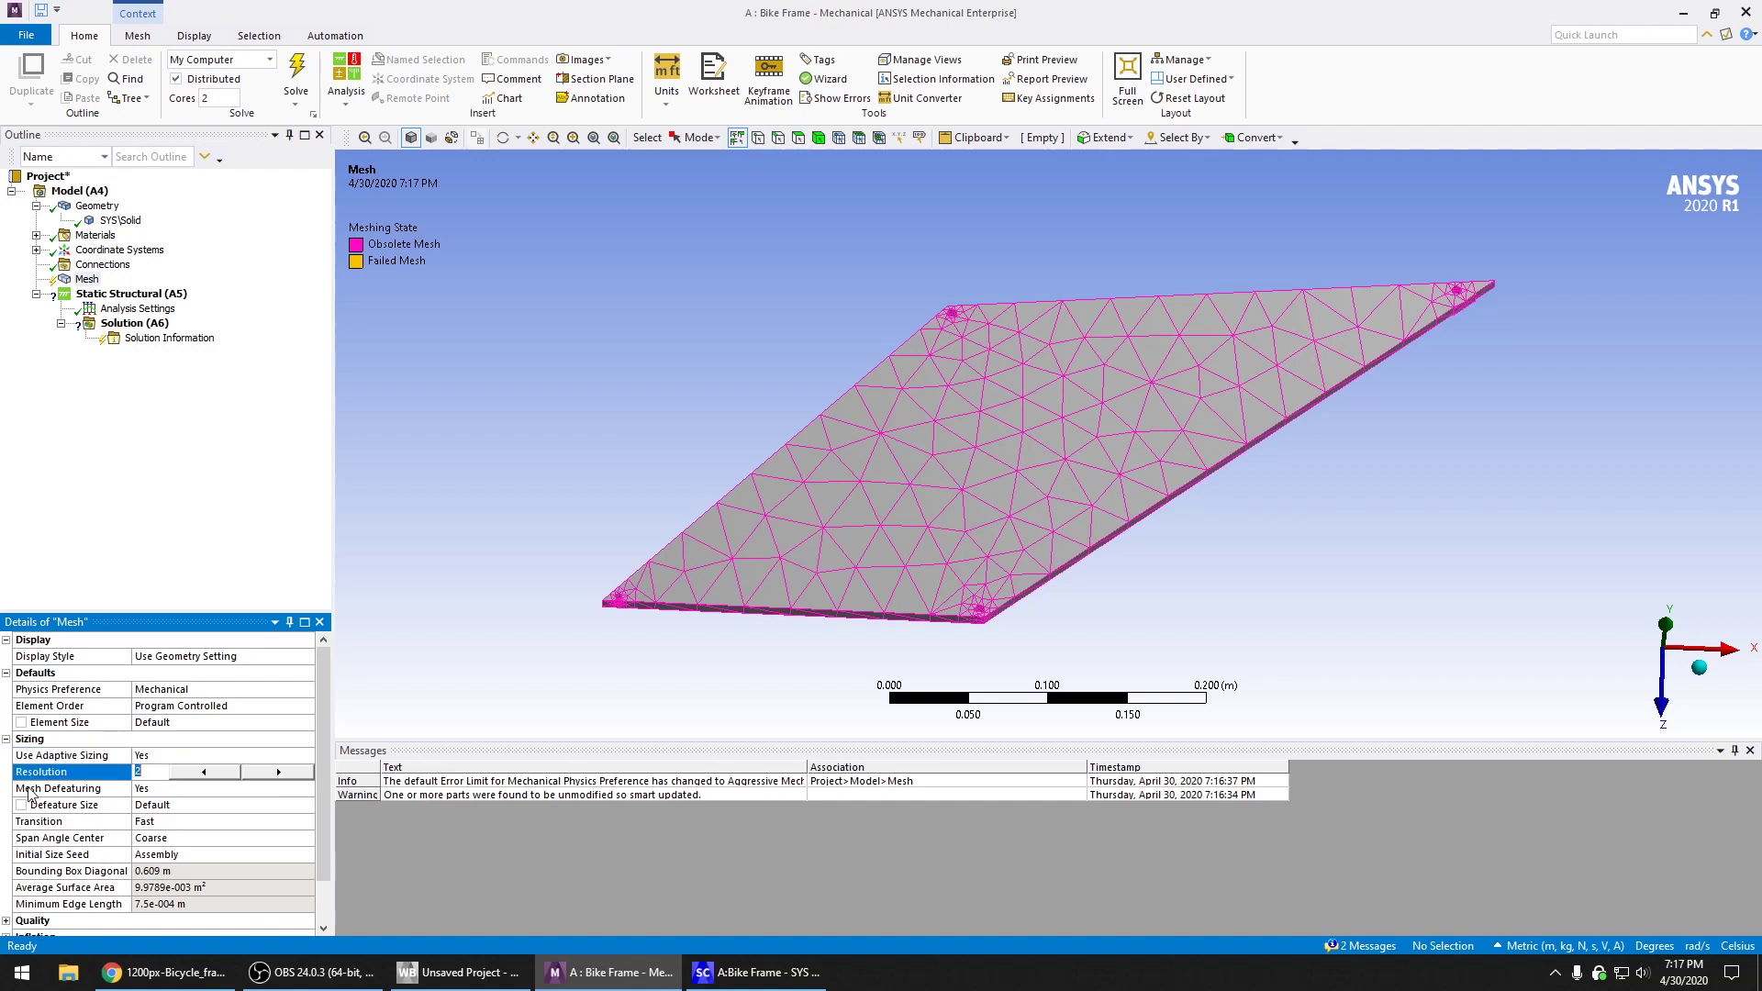
left_click(261, 774)
left_click(261, 774)
left_click(261, 774)
key("Return")
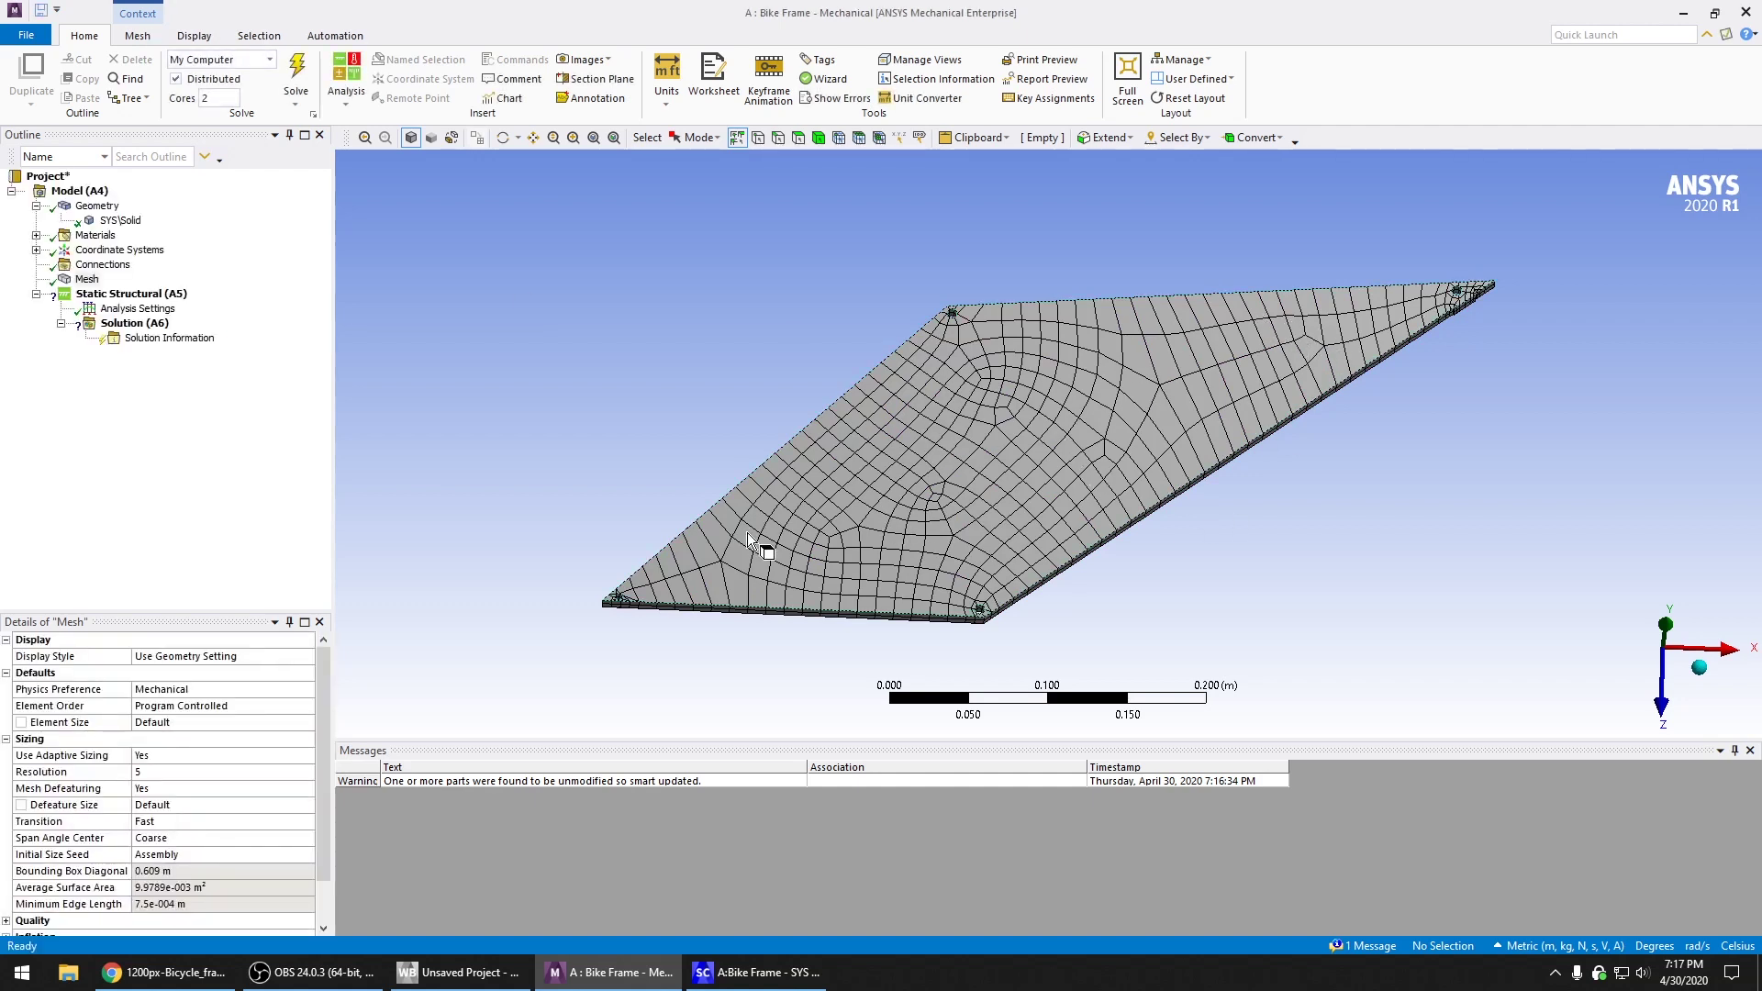
Examine the refined mesh face-on and compare the plate with the bicycle frame photo in the browser
middle_click_drag(1065, 581, 1057, 618)
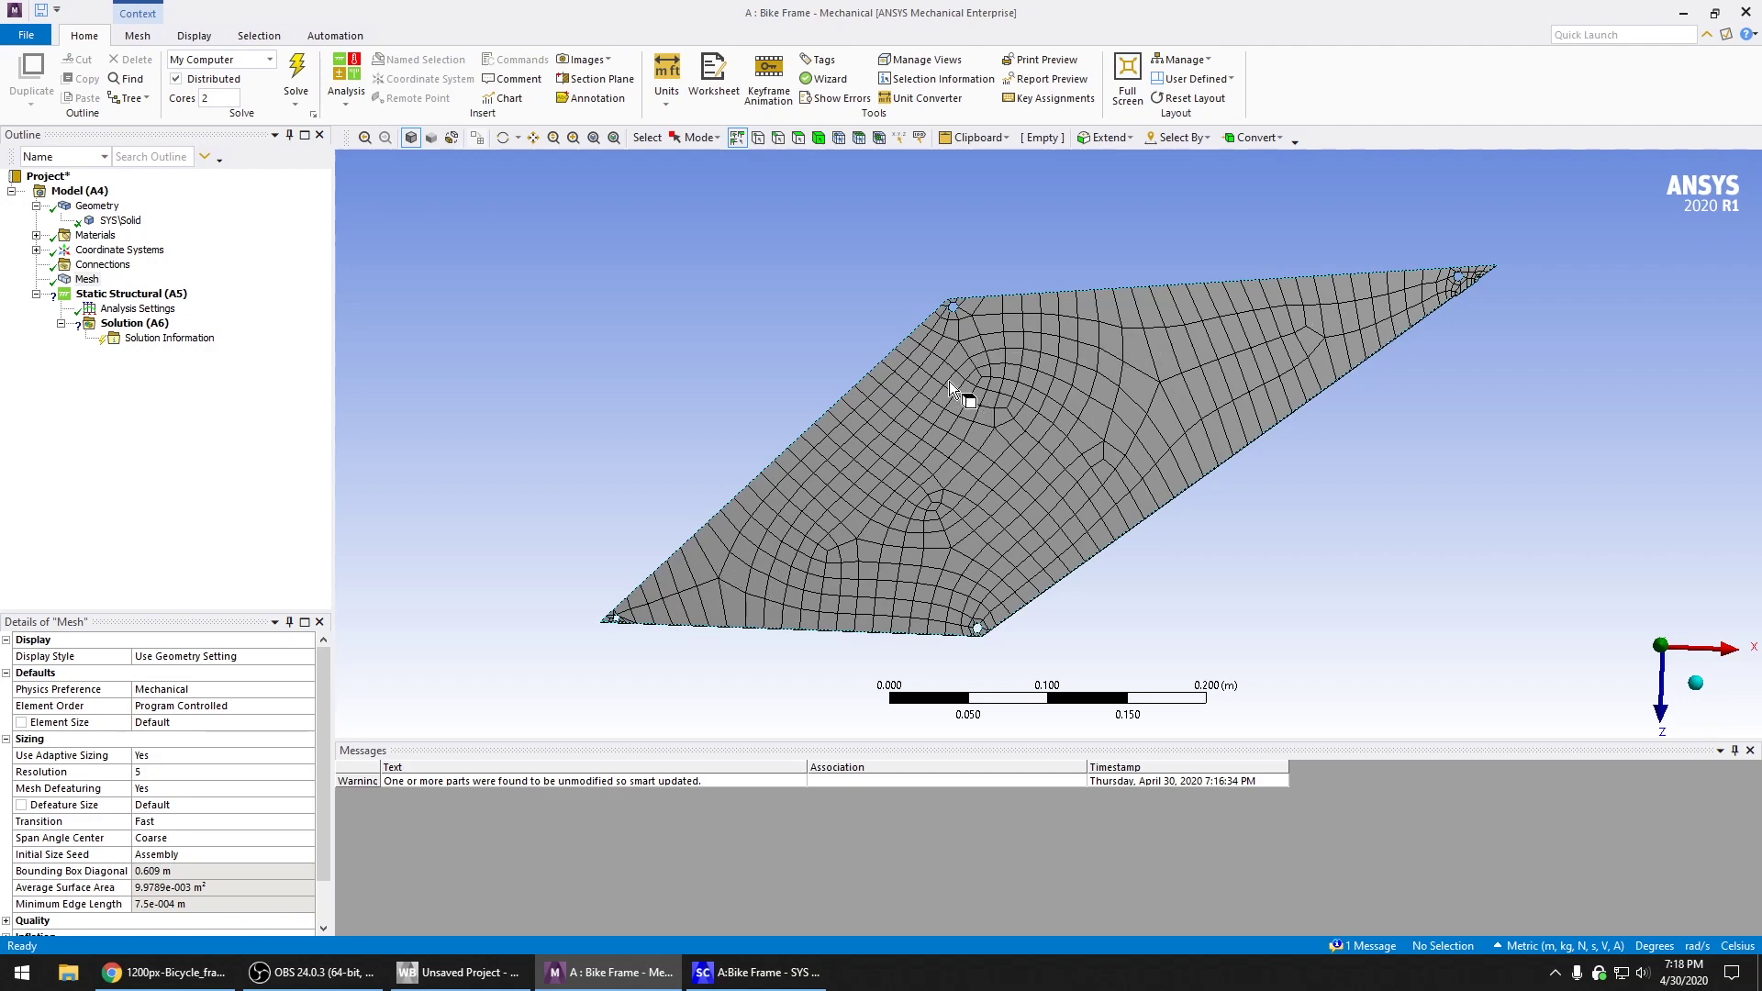
key("alt+Tab")
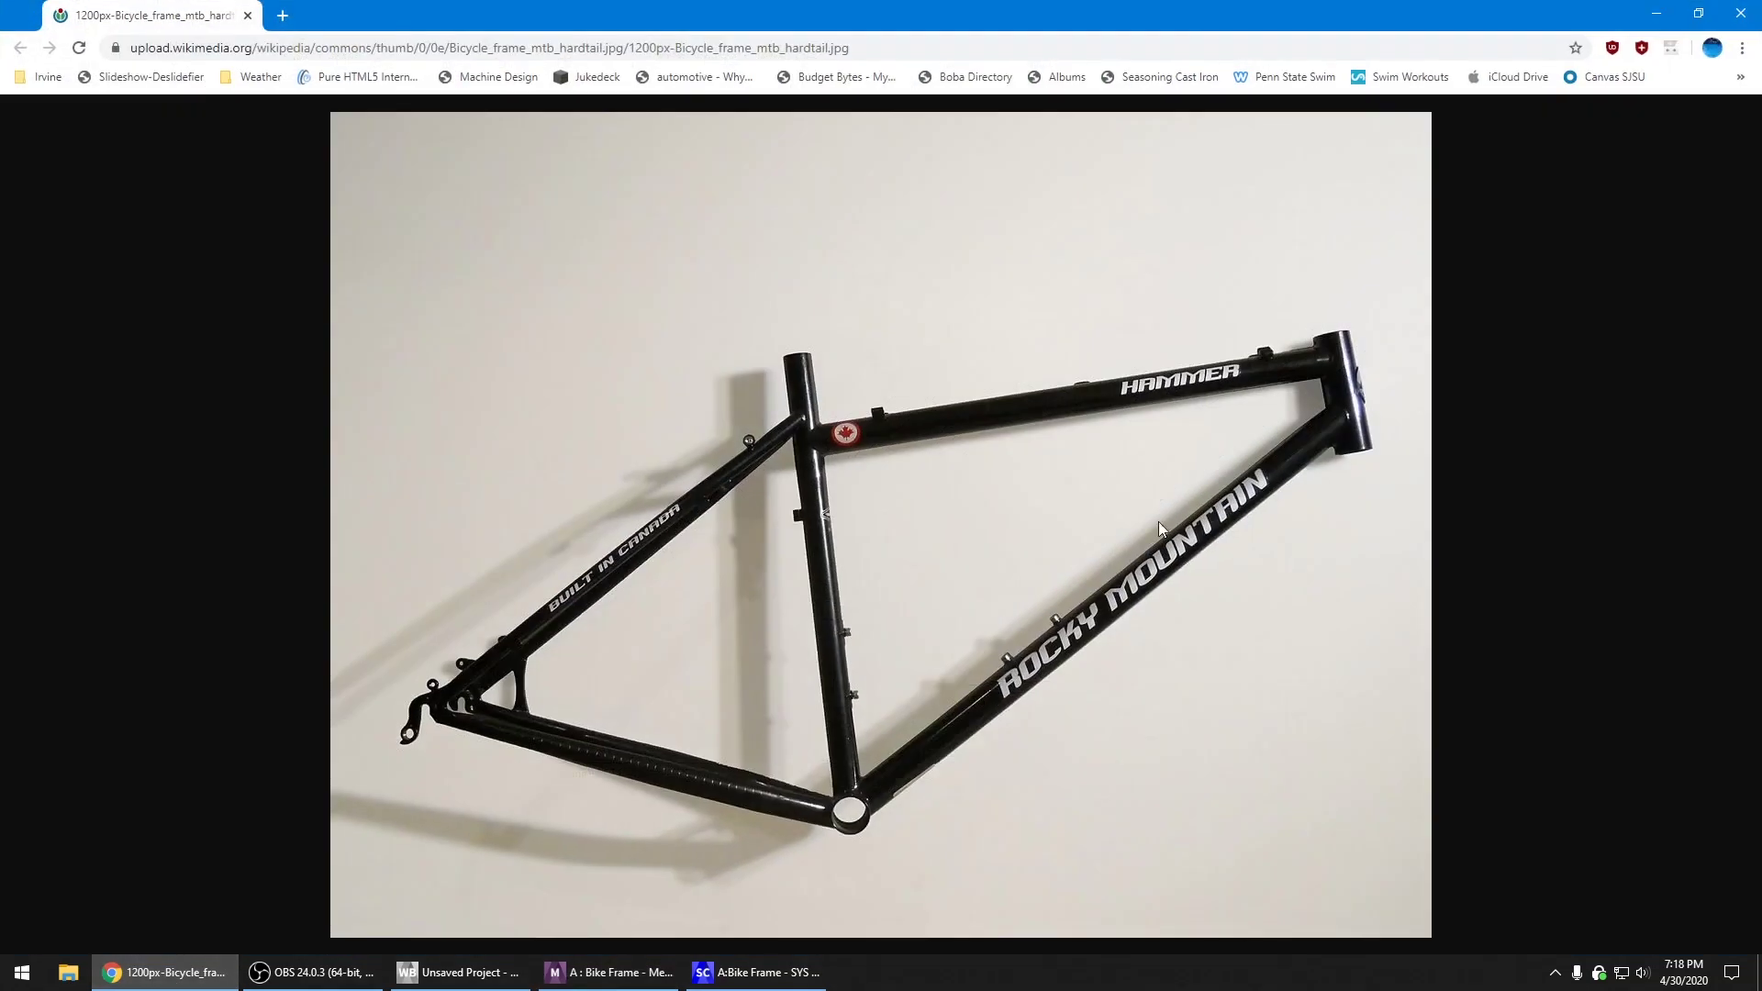
left_click(188, 962)
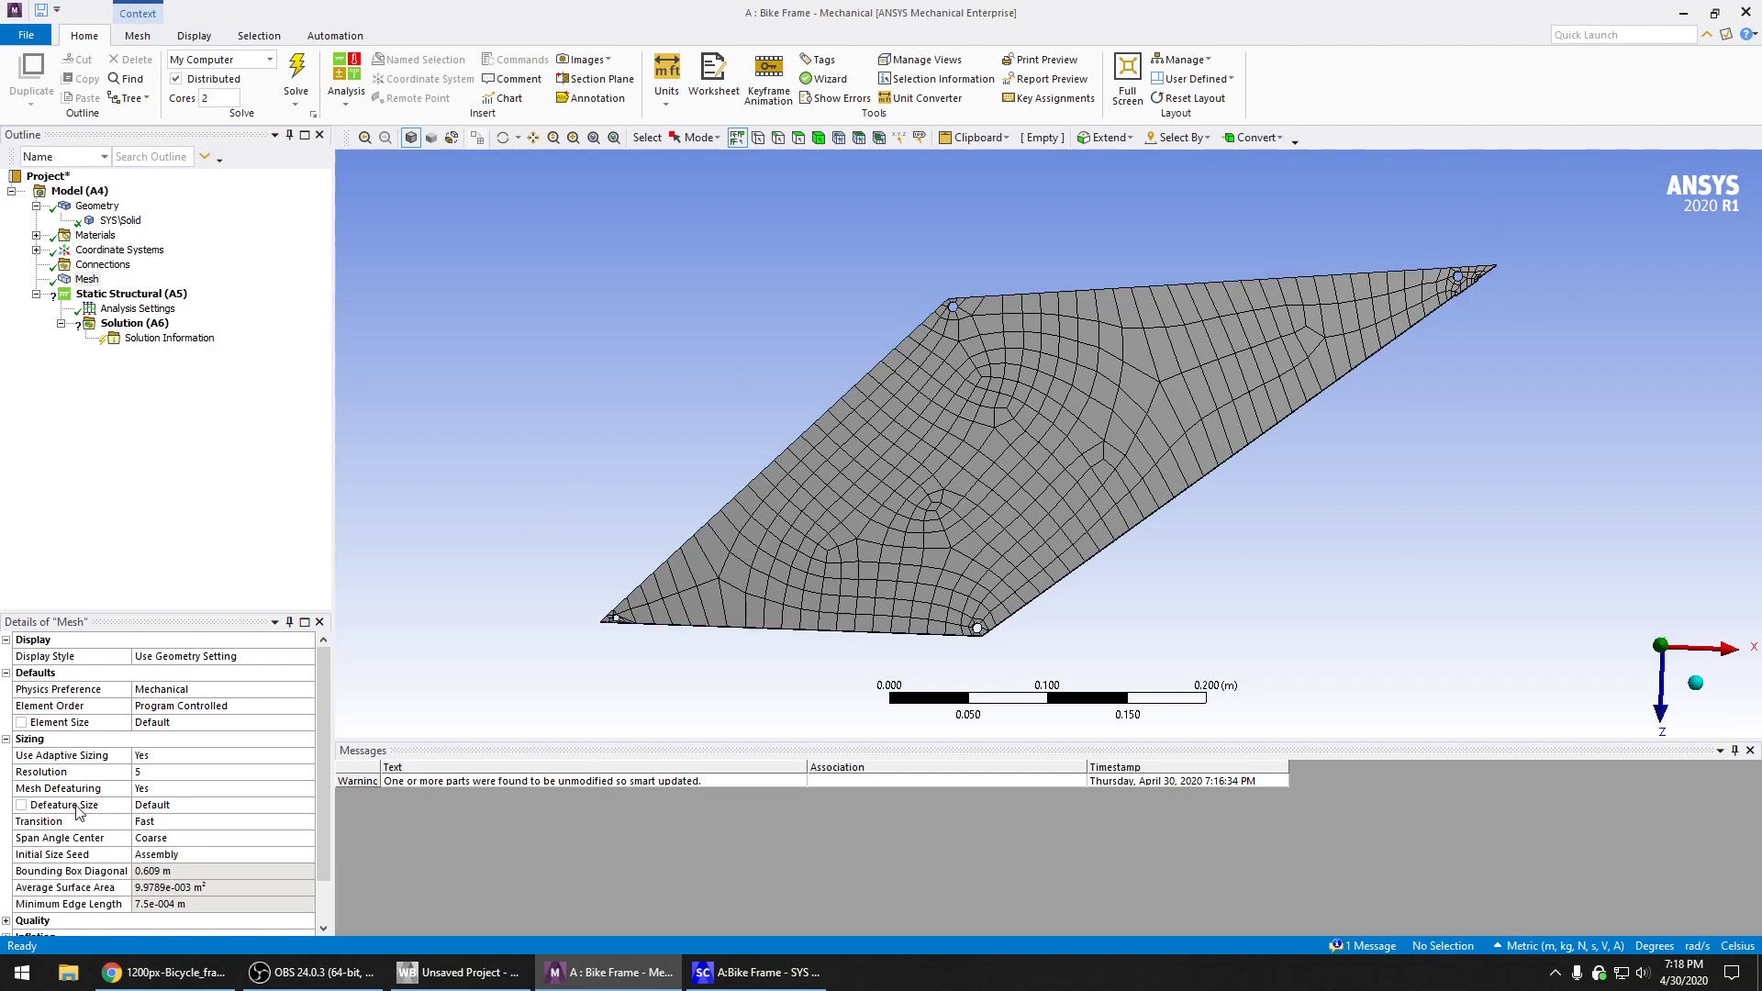
Set the mesh's span angle center to Fine and regenerate the mesh
left_click(87, 841)
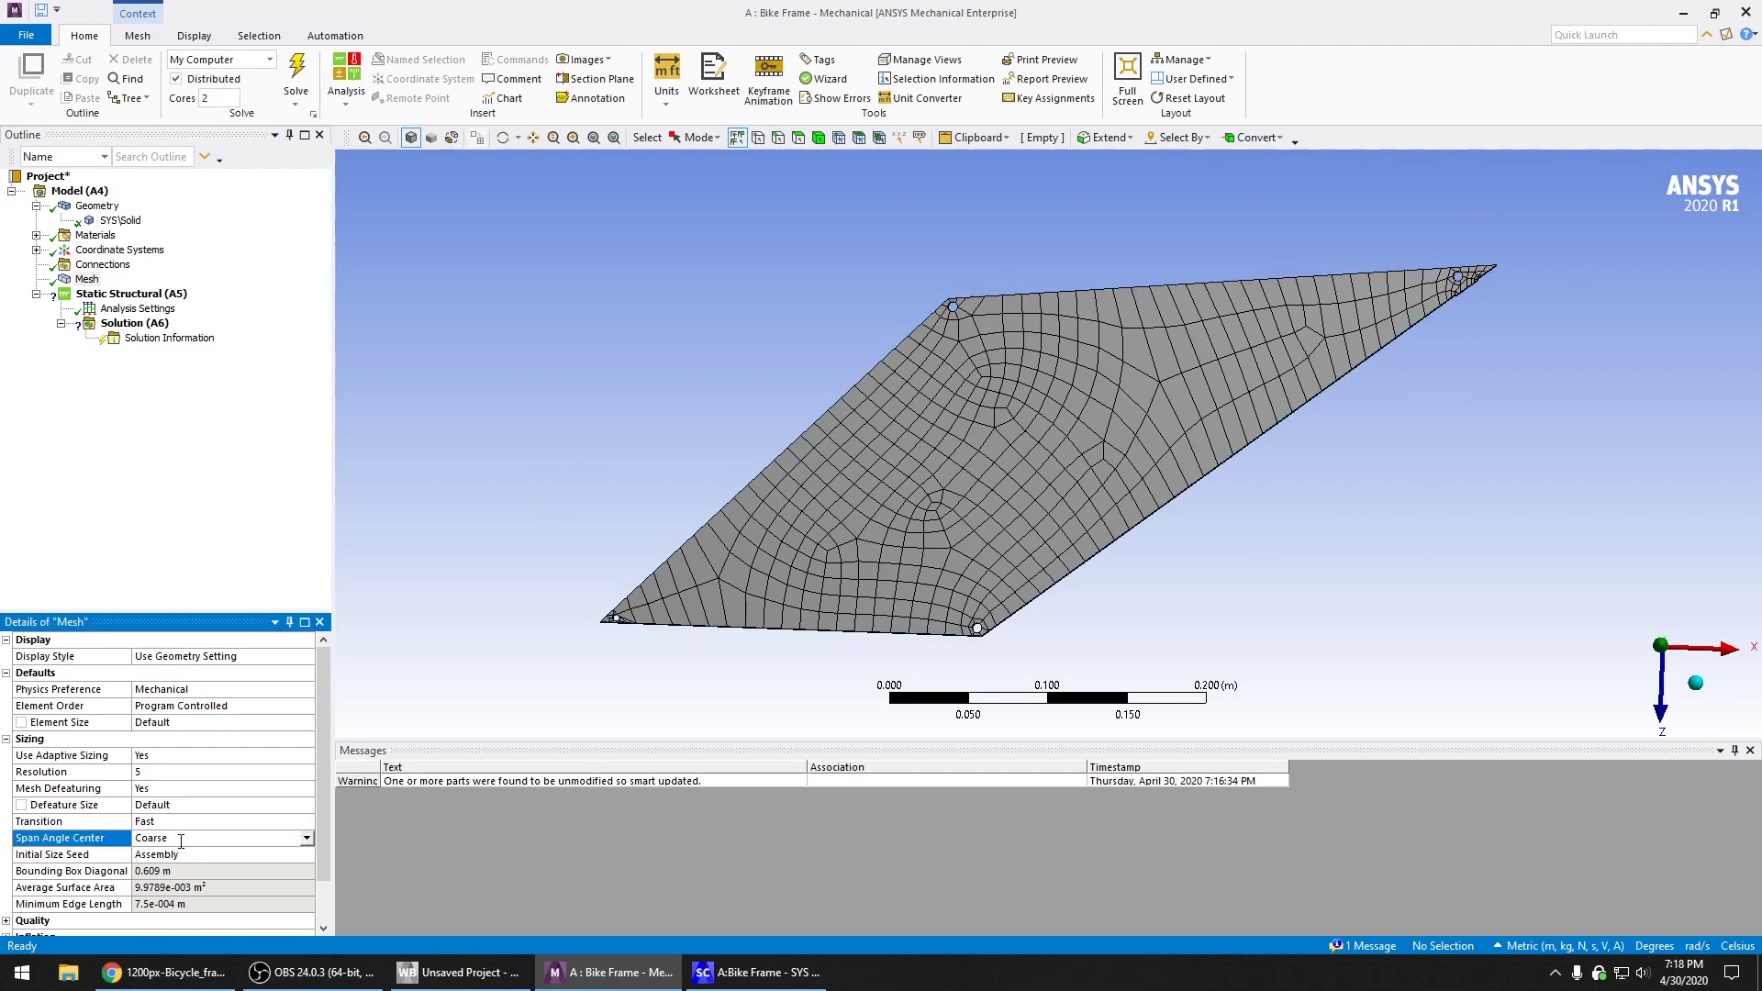
left_click(306, 839)
left_click(234, 878)
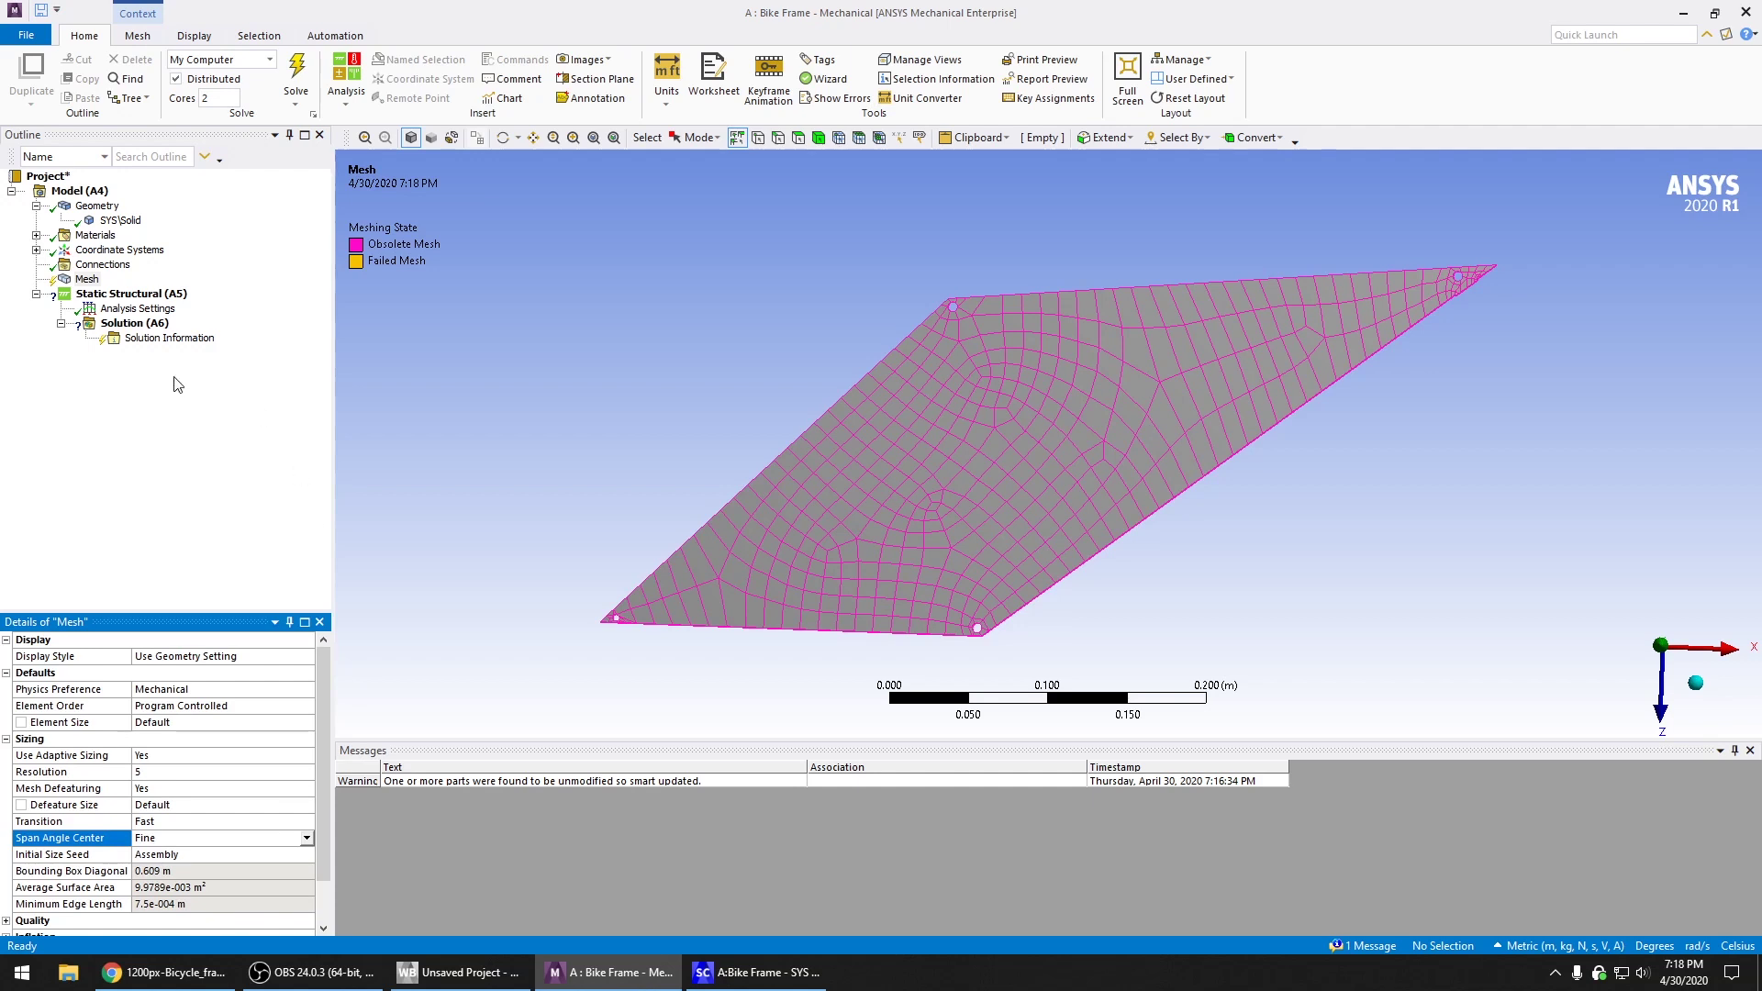
right_click(89, 279)
left_click(159, 326)
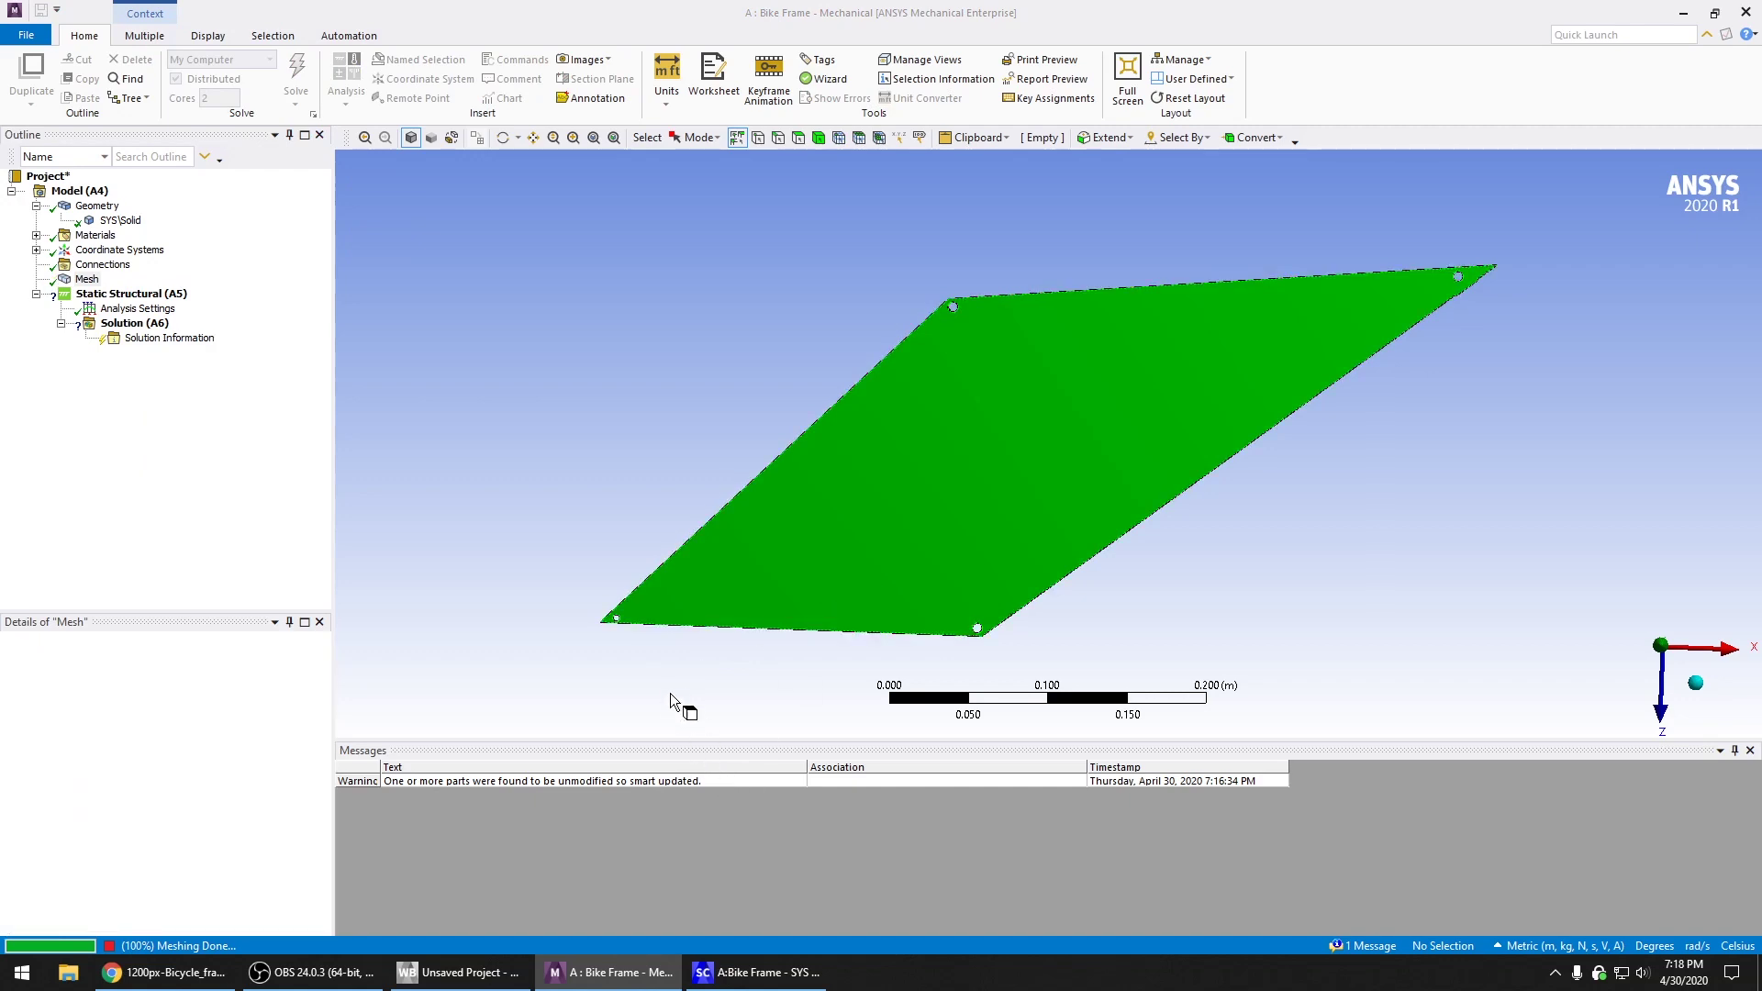
Examine the mesh elements around the hole at the plate's lower front corner
scroll(1000, 314, "up", 6)
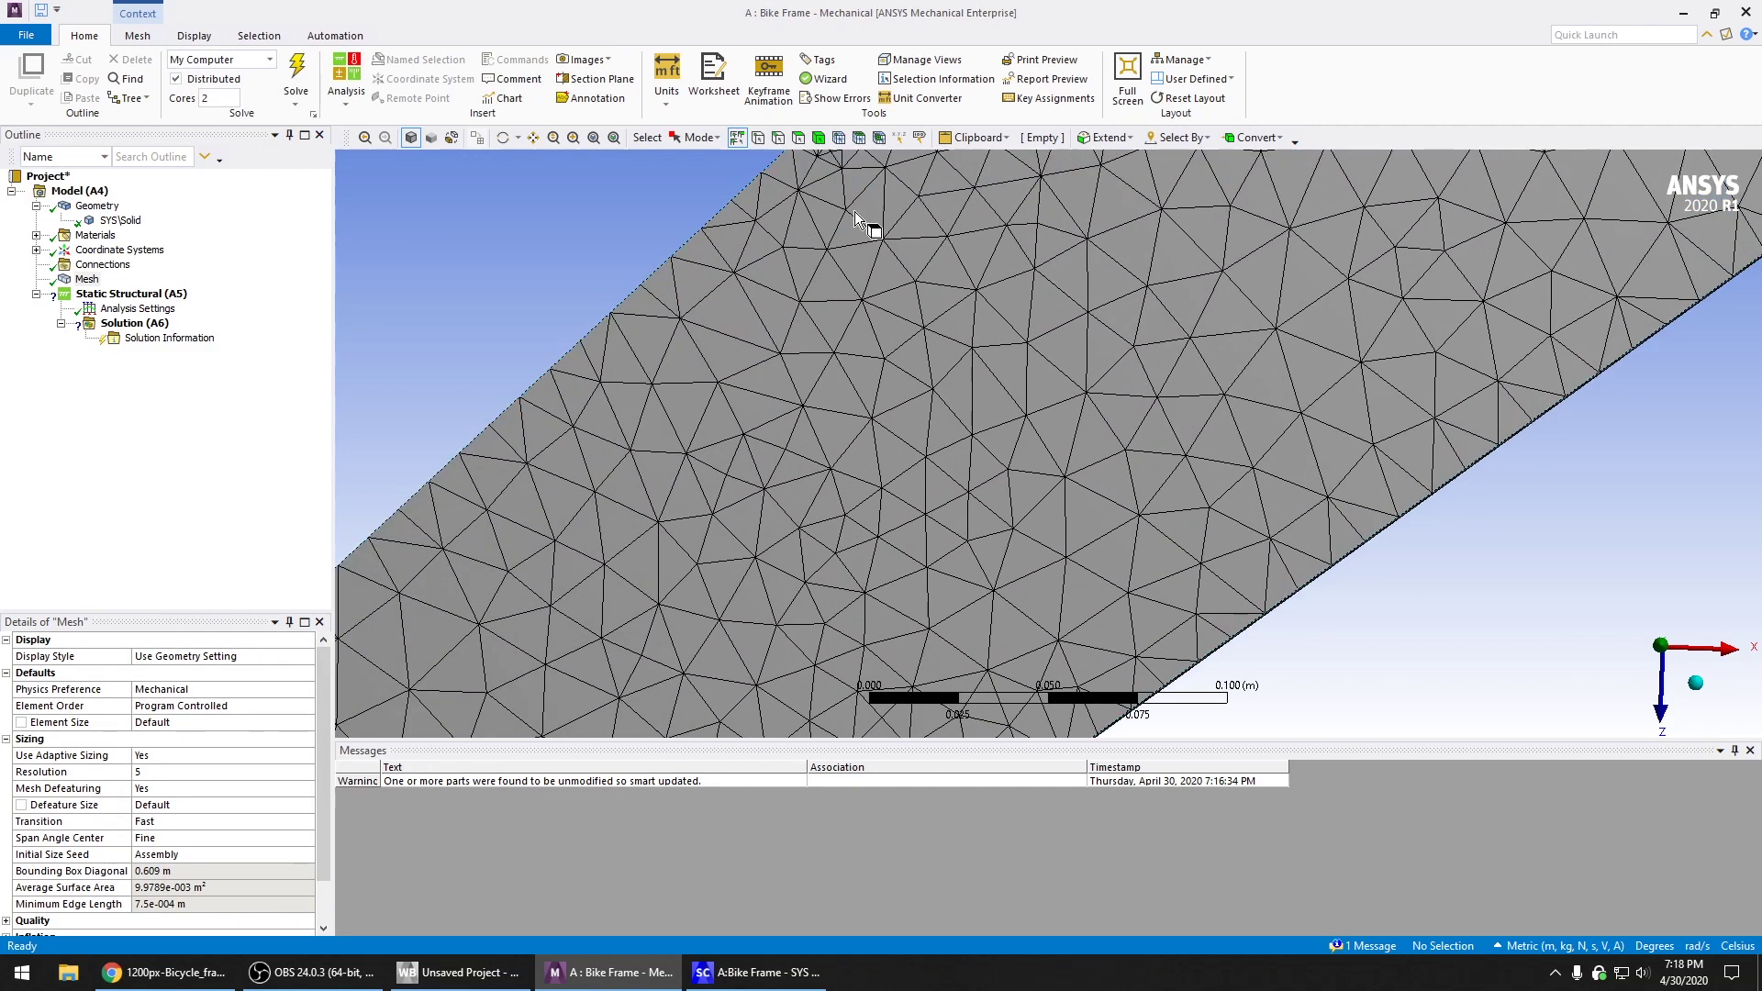
middle_click_drag(989, 496, 992, 224, "ctrl")
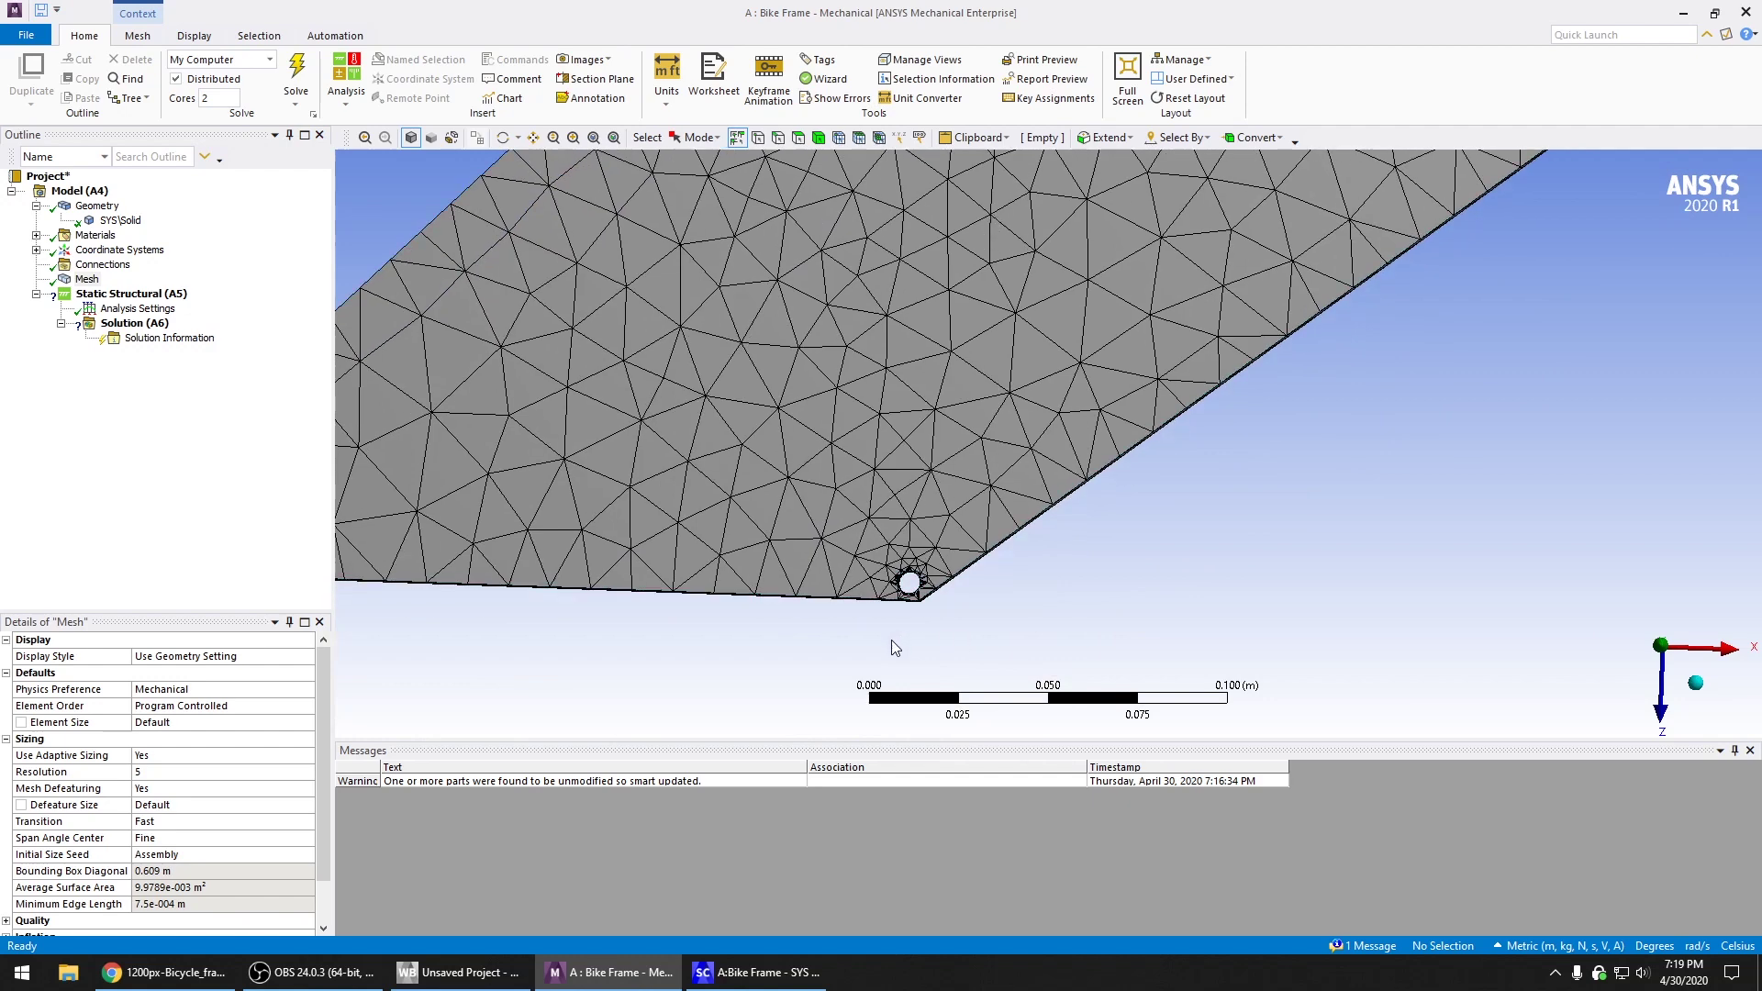
scroll(895, 642, "up", 8)
middle_click_drag(805, 503, 1313, 14, "ctrl")
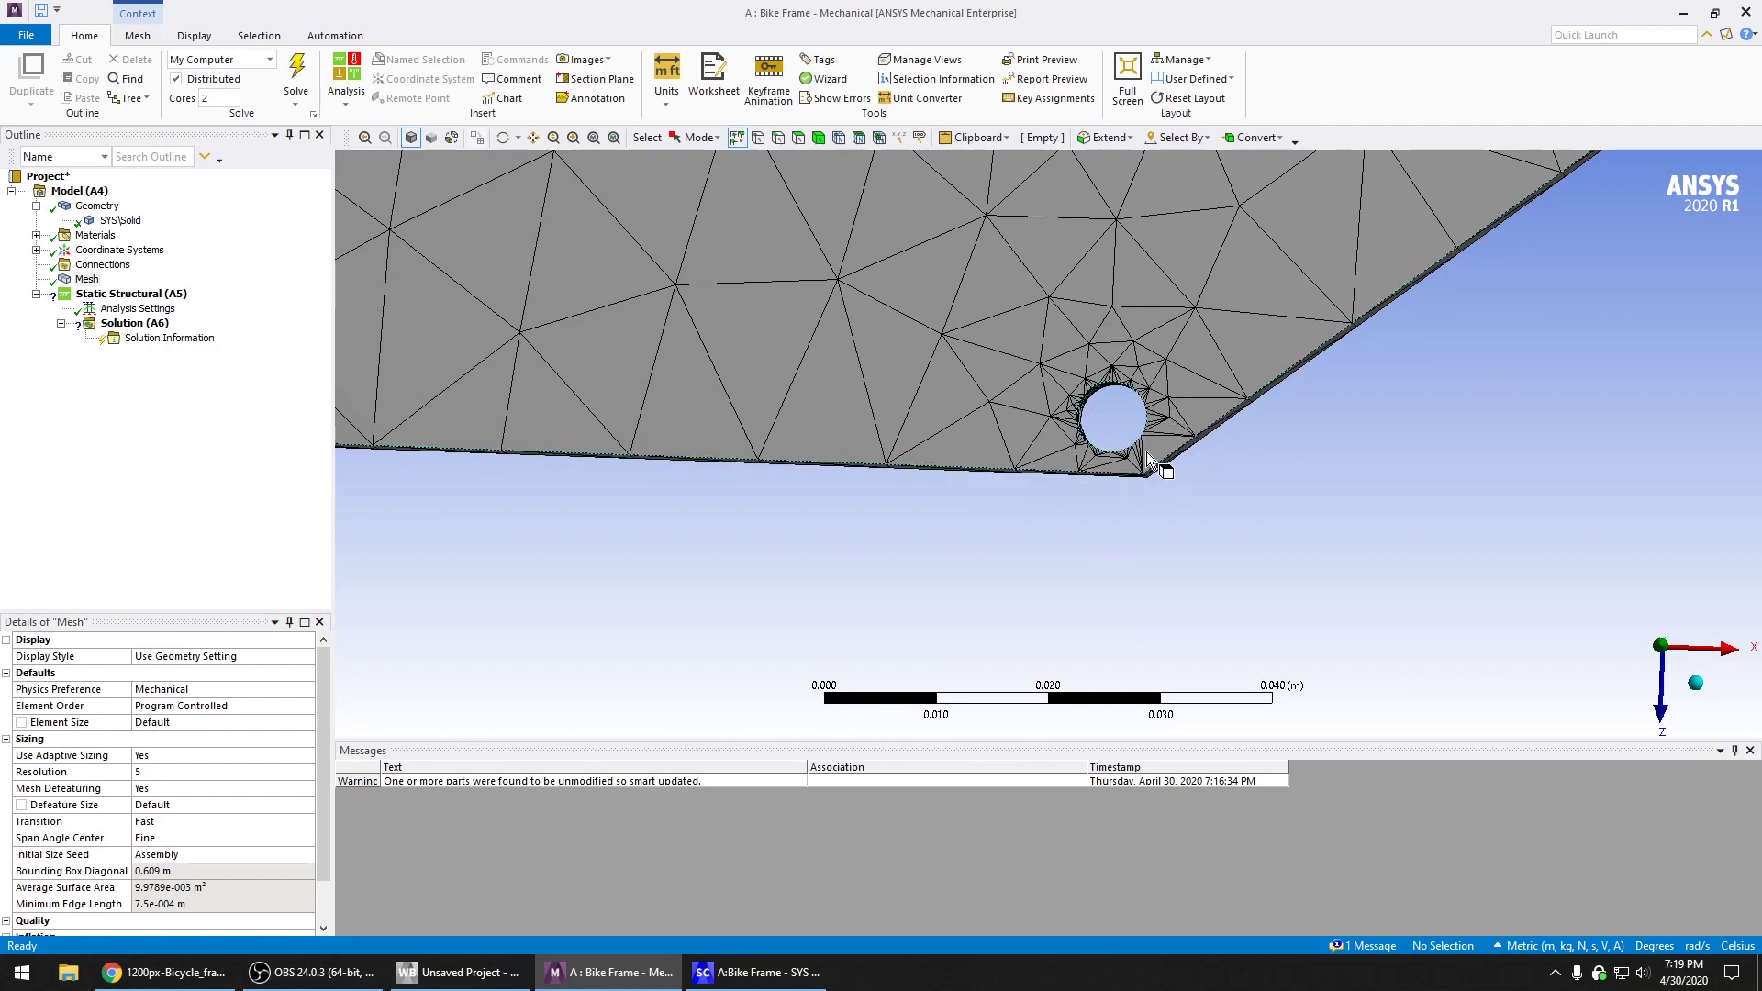
mouse_move(1070, 519)
middle_mouse_down("shift")
mouse_move(1109, 493)
mouse_move(1180, 267)
mouse_move(1152, 641)
mouse_move(1042, 514)
middle_mouse_up("shift")
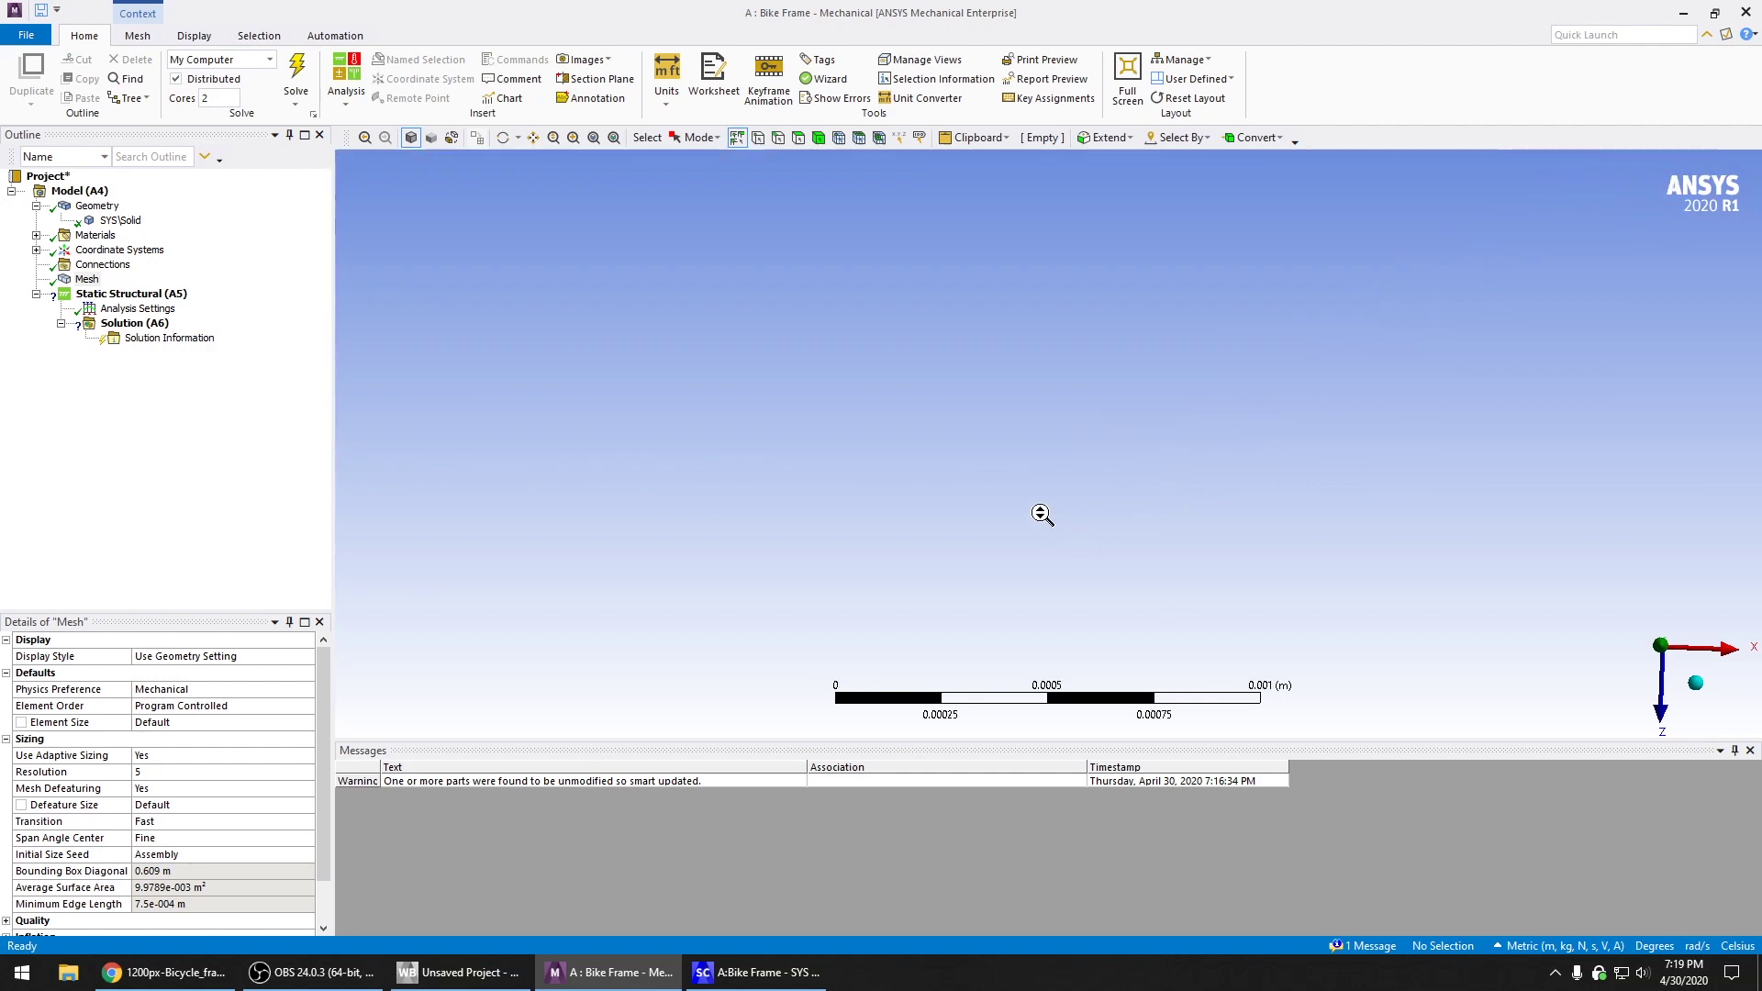
Insert a bearing load into the static structural analysis
key("F7")
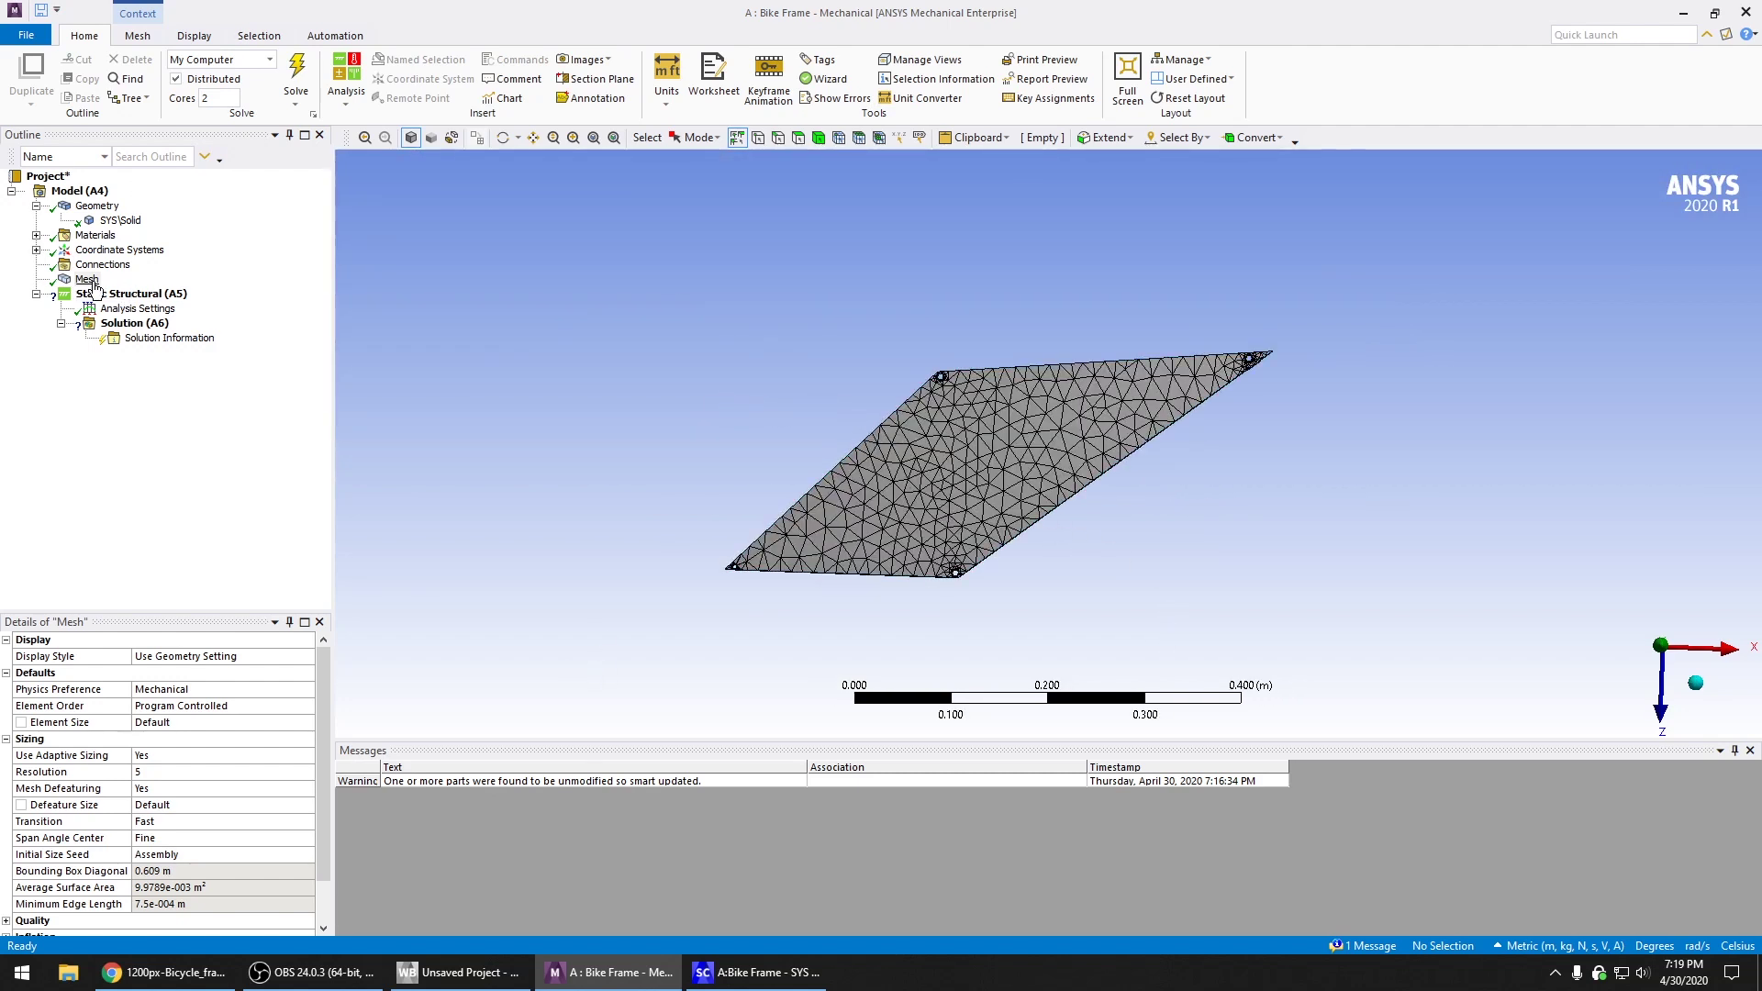
left_click(139, 383)
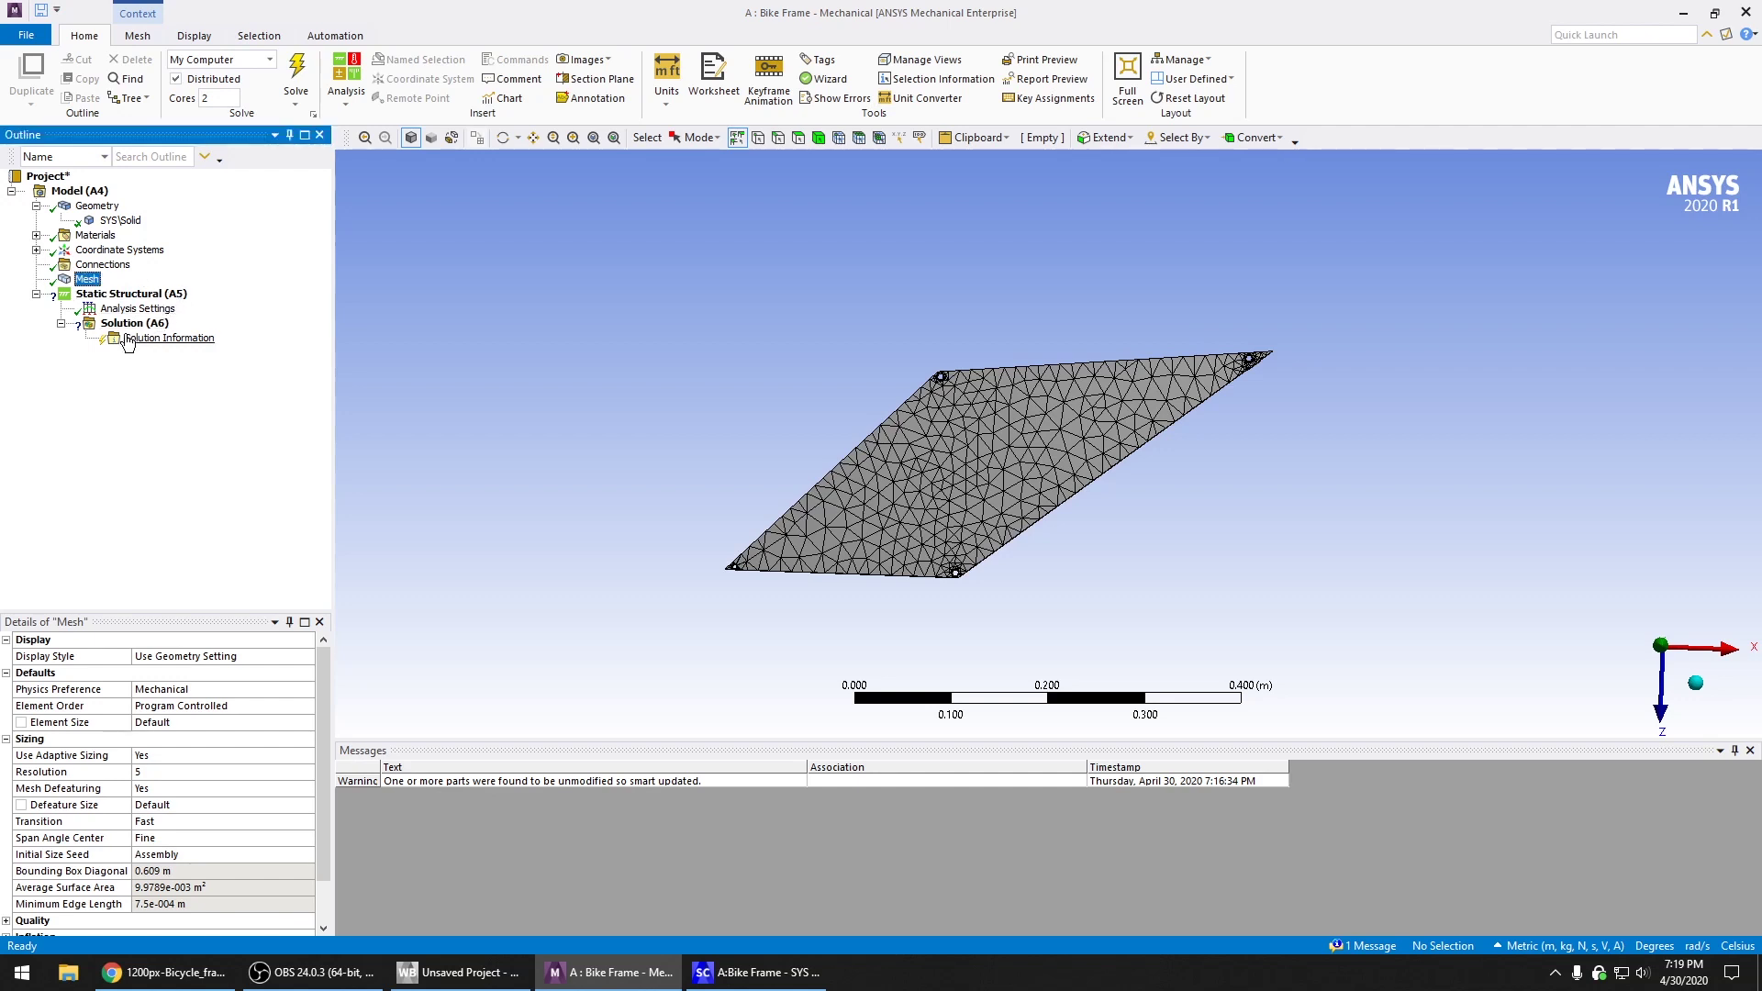
left_click(161, 293)
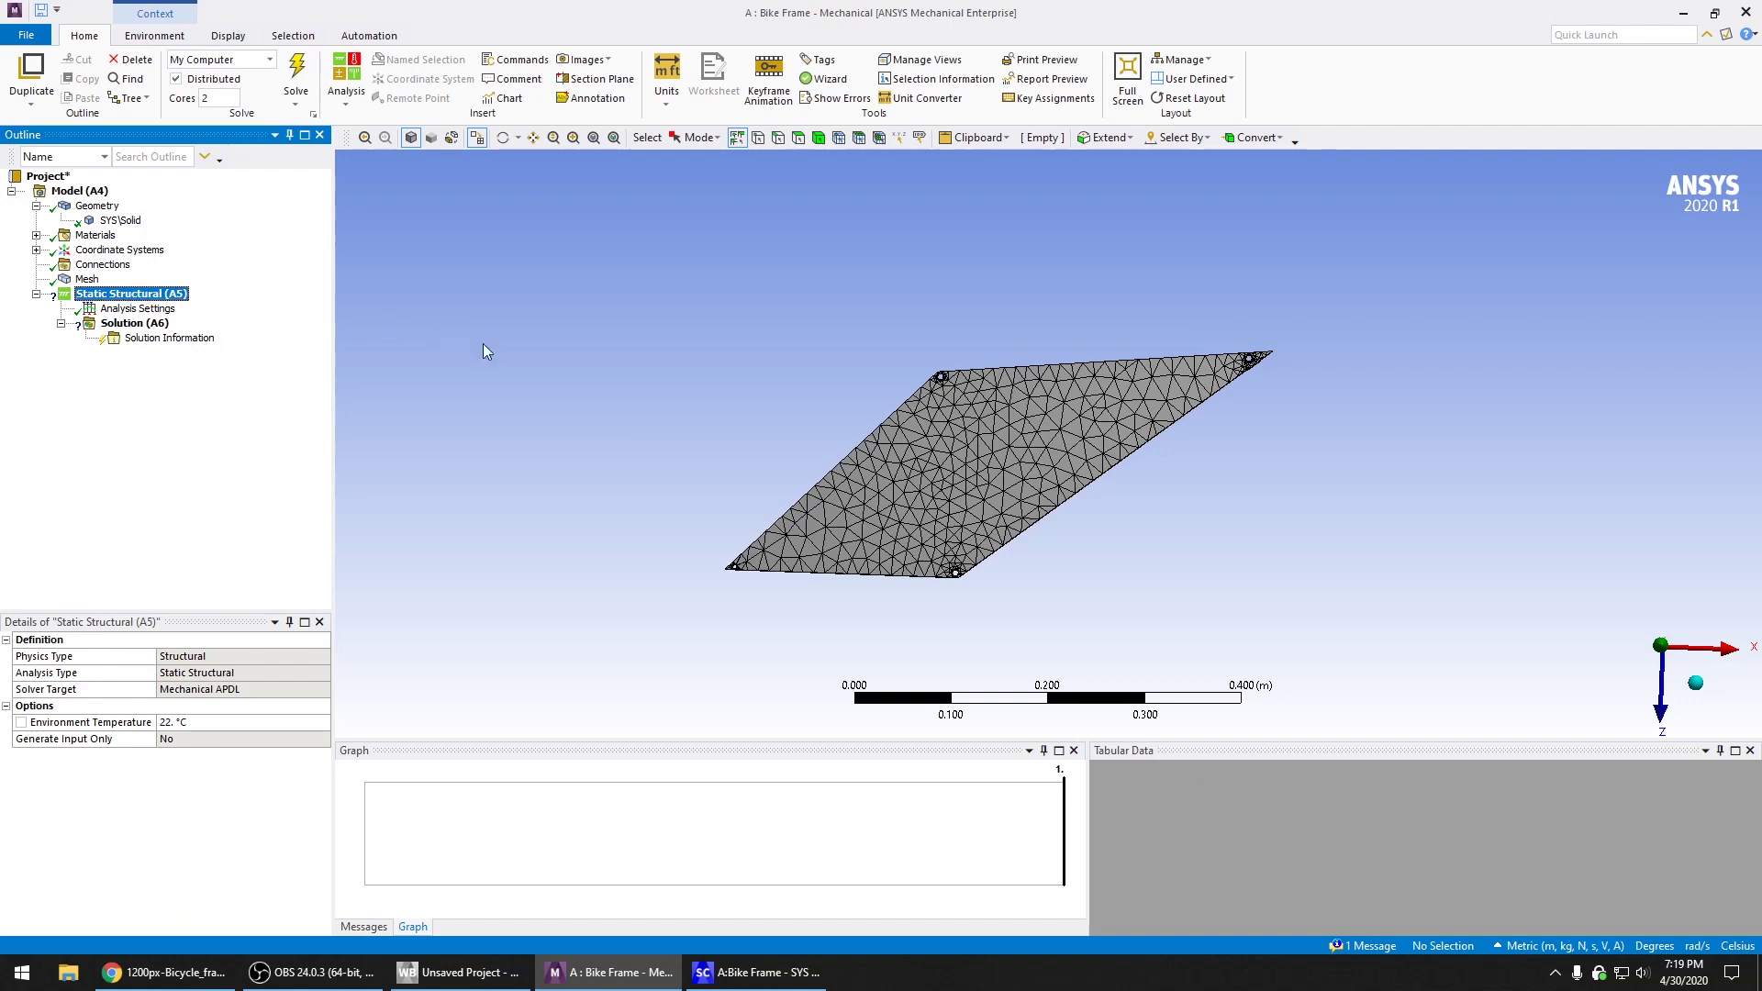
right_click(525, 349)
mouse_move(579, 365)
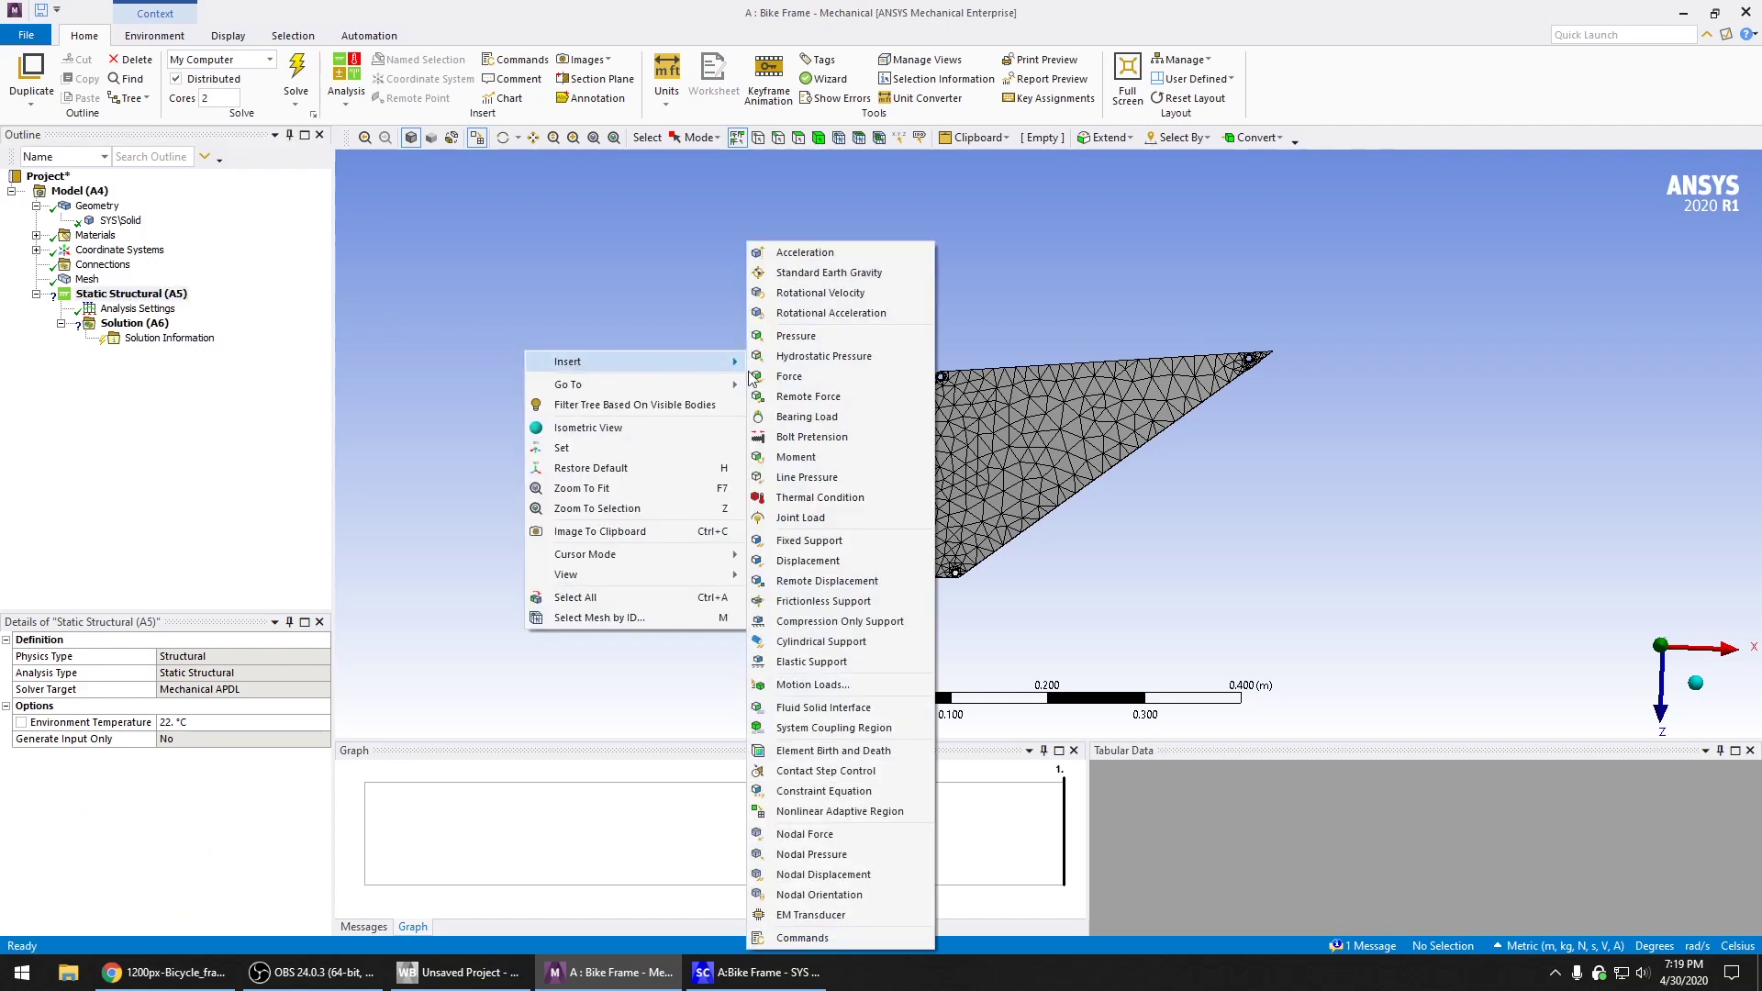
left_click(835, 417)
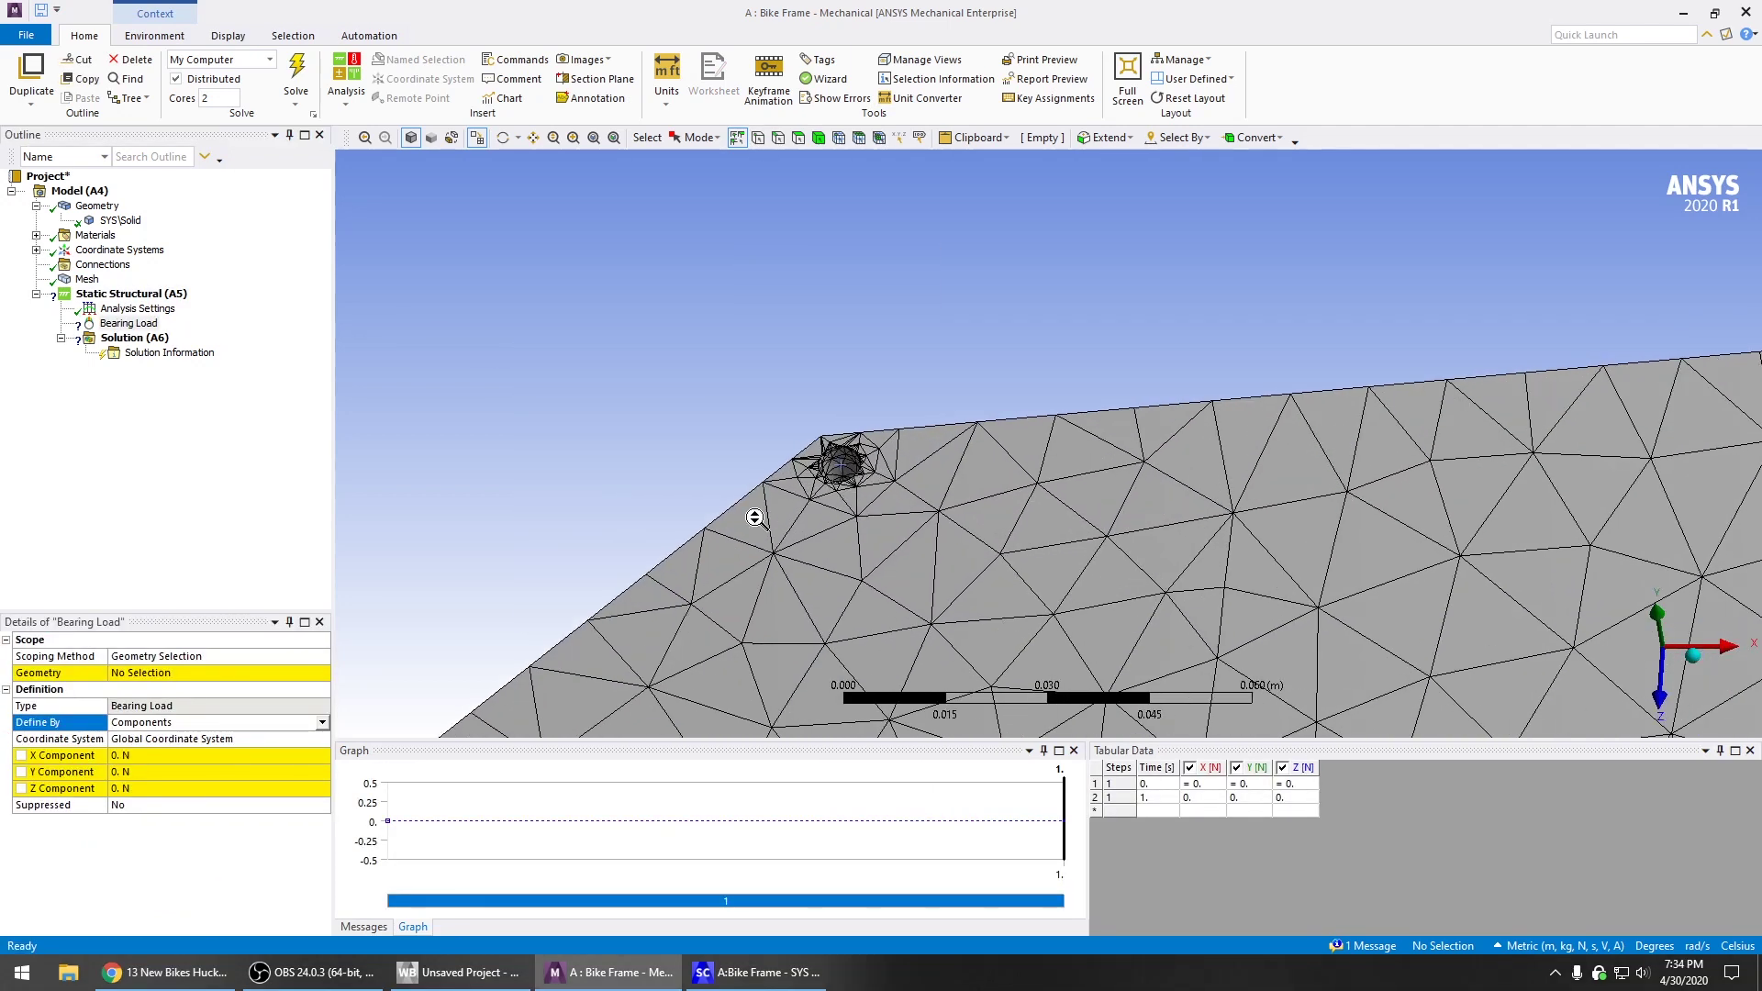
Select the cylindrical face of the hole at the plate's upper rear corner for the bearing load
scroll(755, 517, "up", 1)
left_click(847, 486)
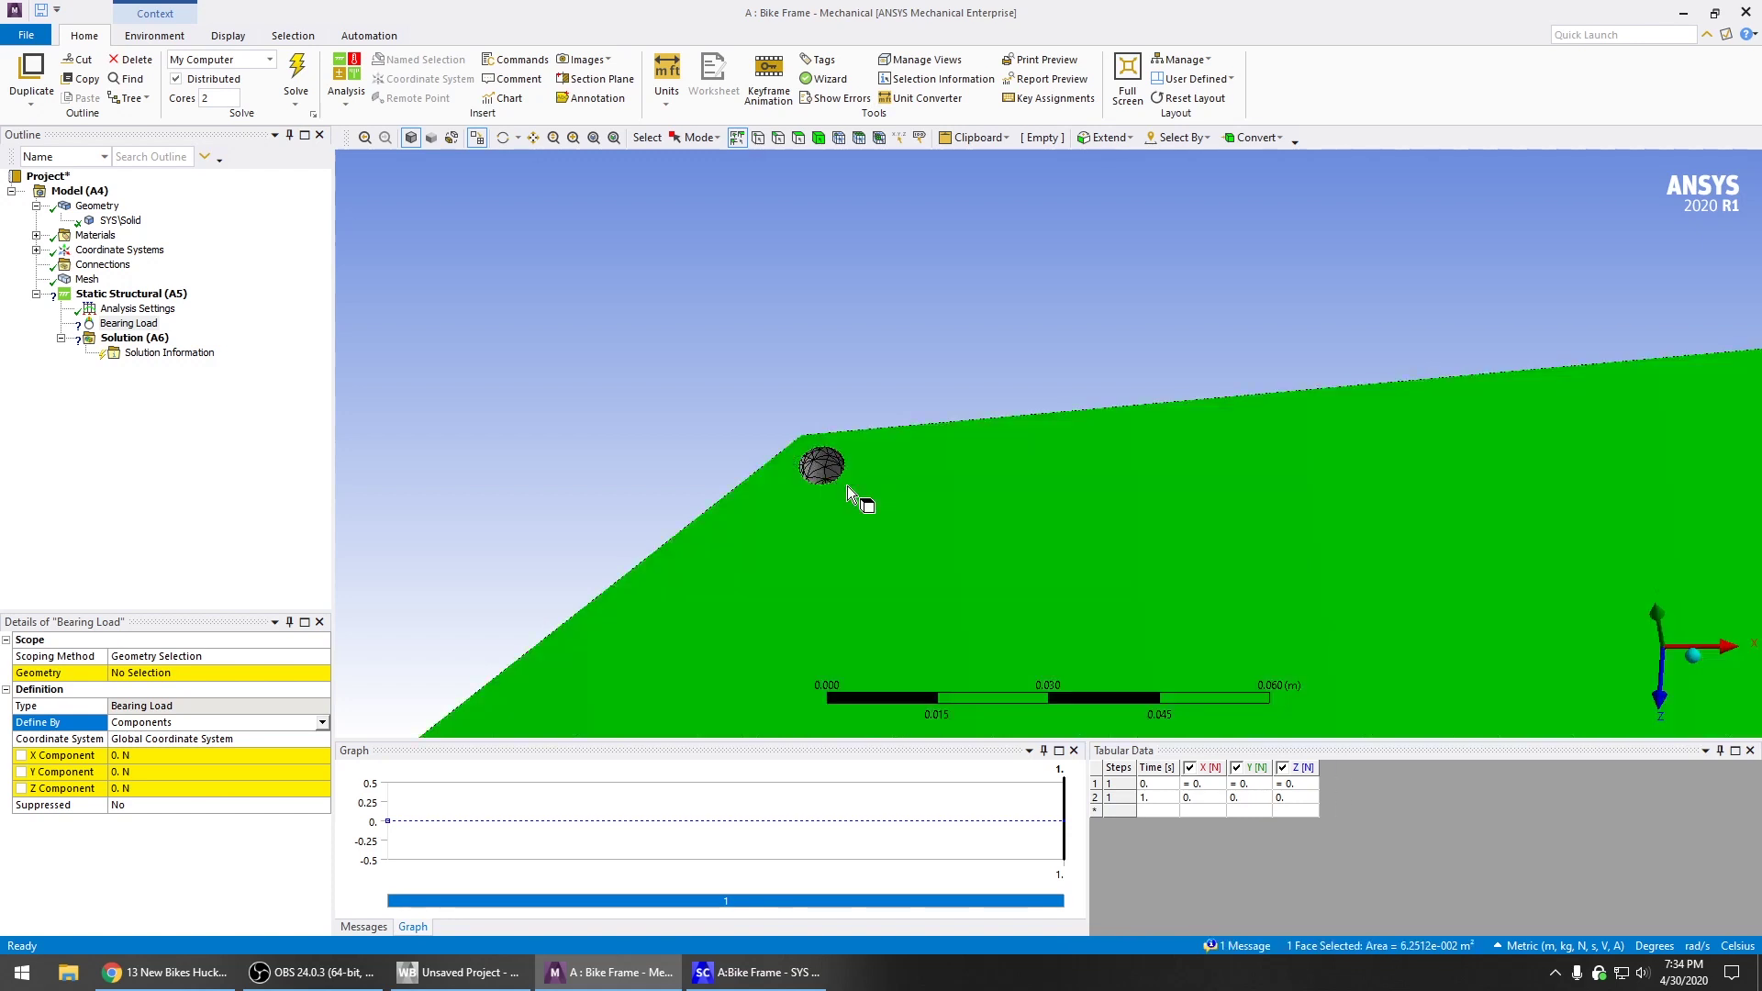
left_click(822, 469)
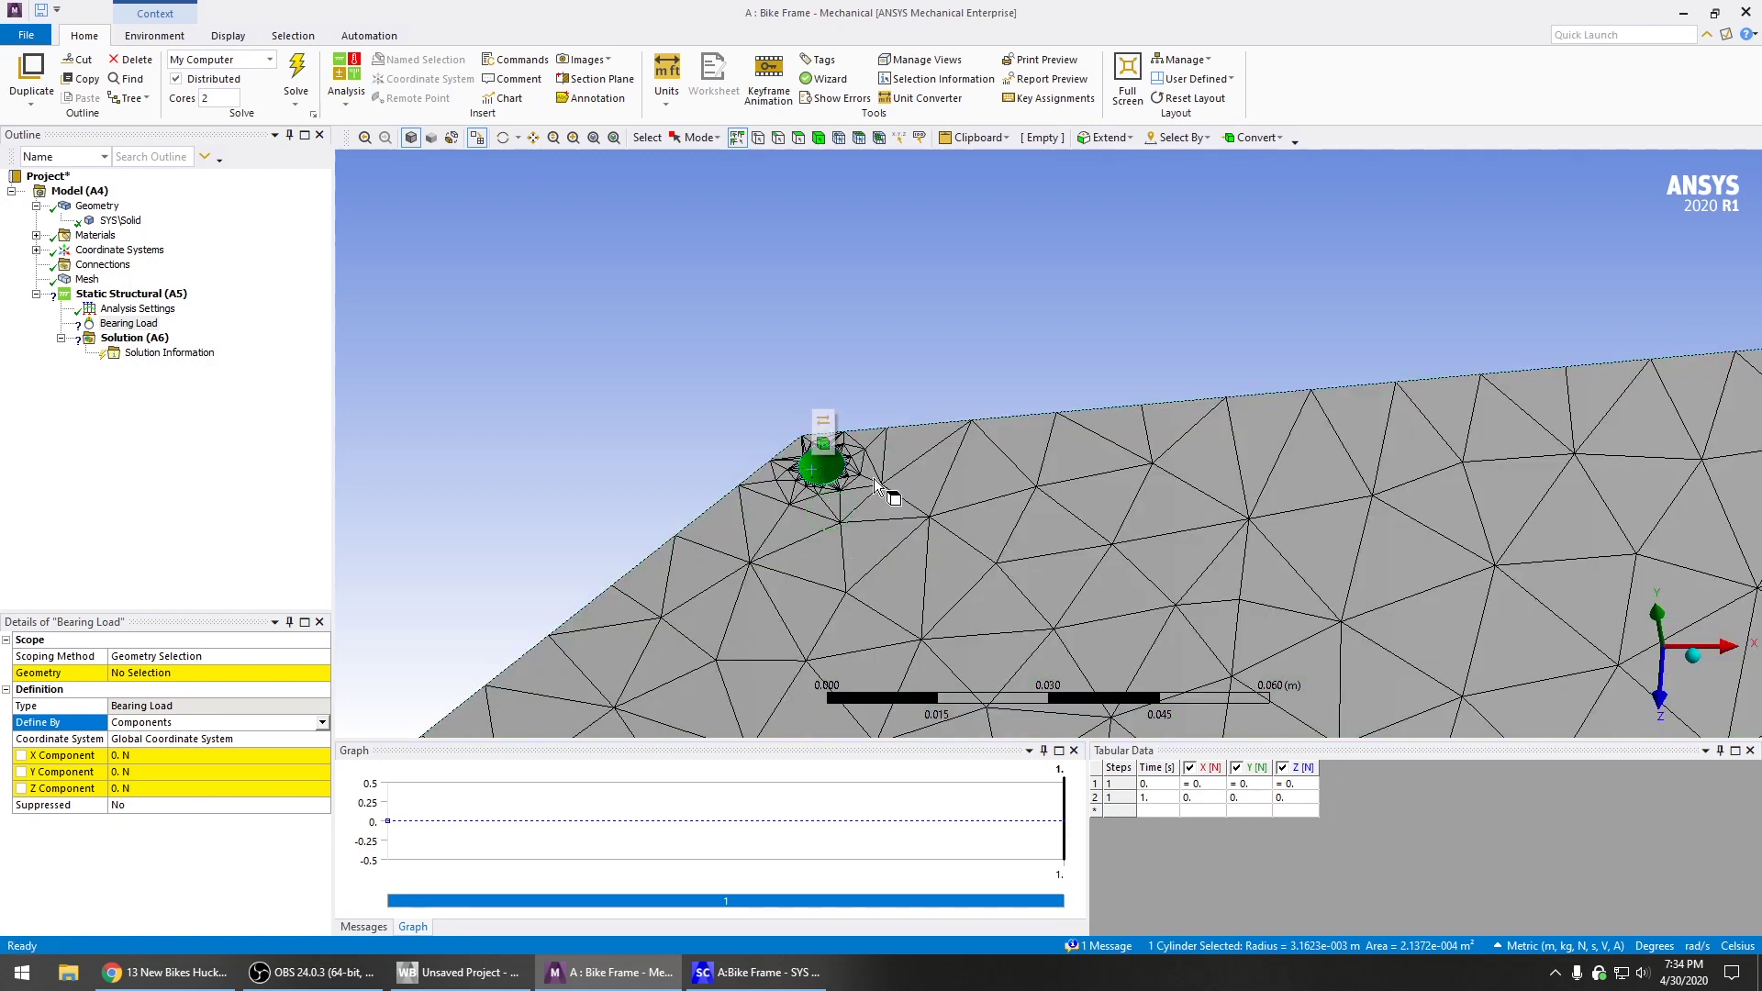
scroll(839, 486, "down", 2)
left_click(949, 458)
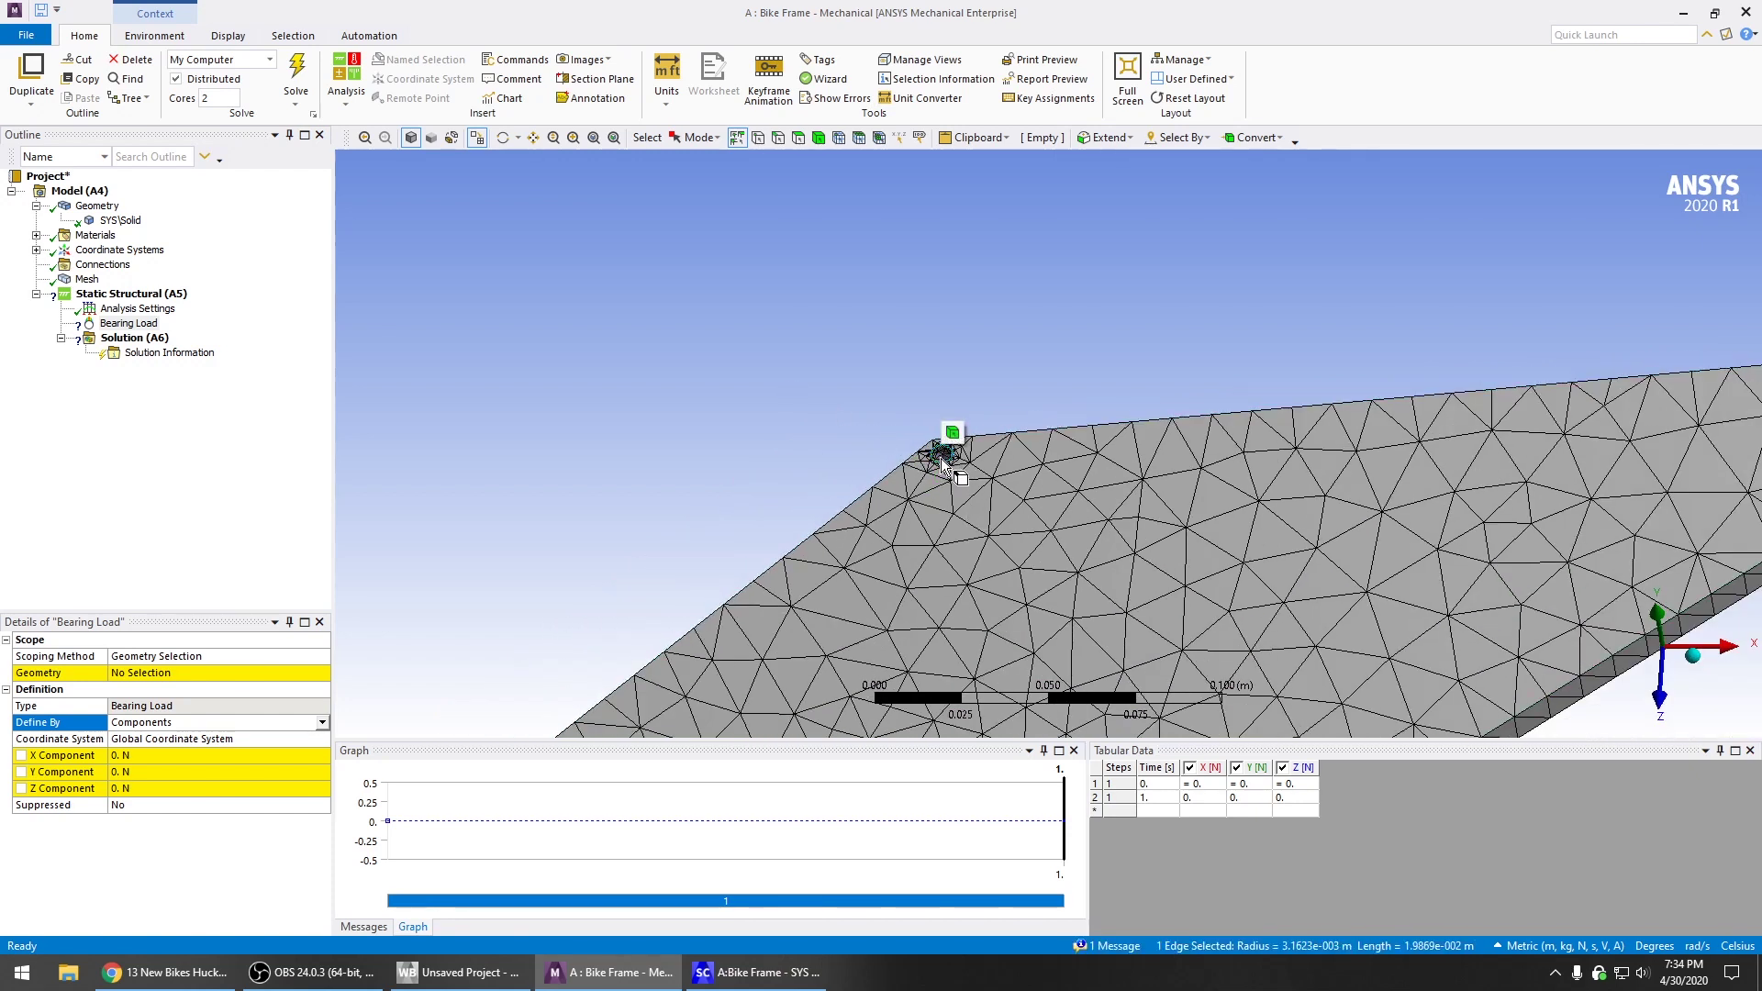
scroll(934, 461, "up", 5)
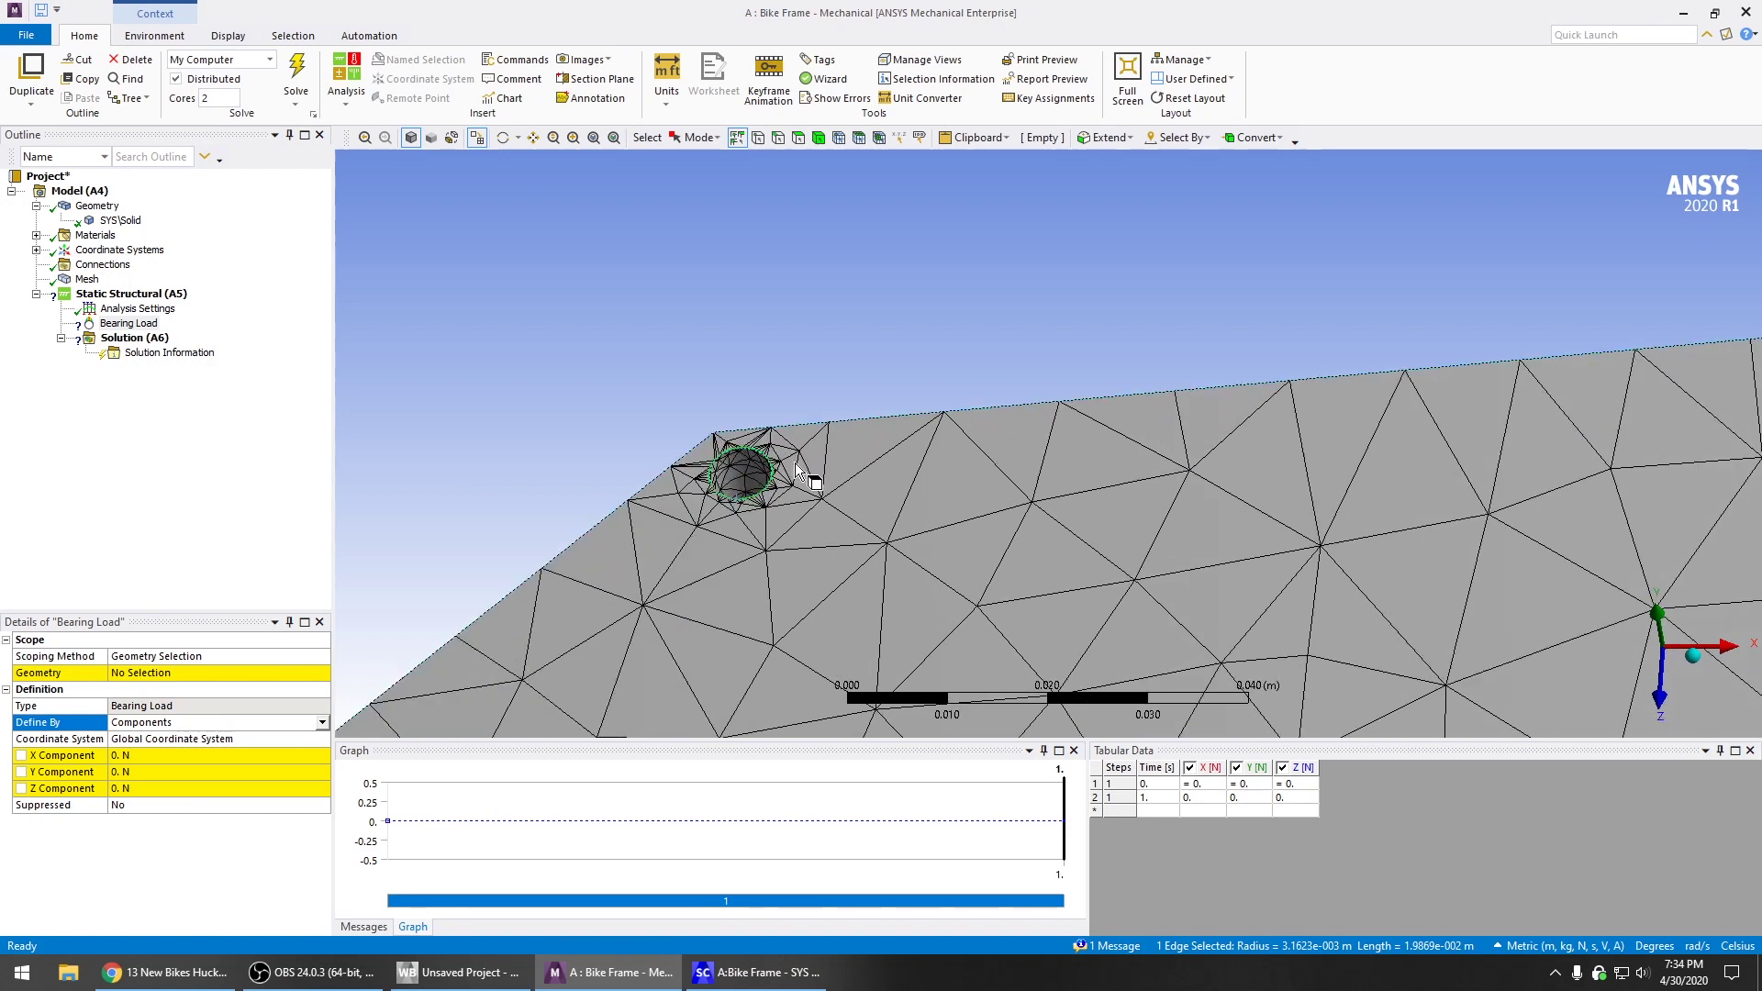
left_click(689, 470)
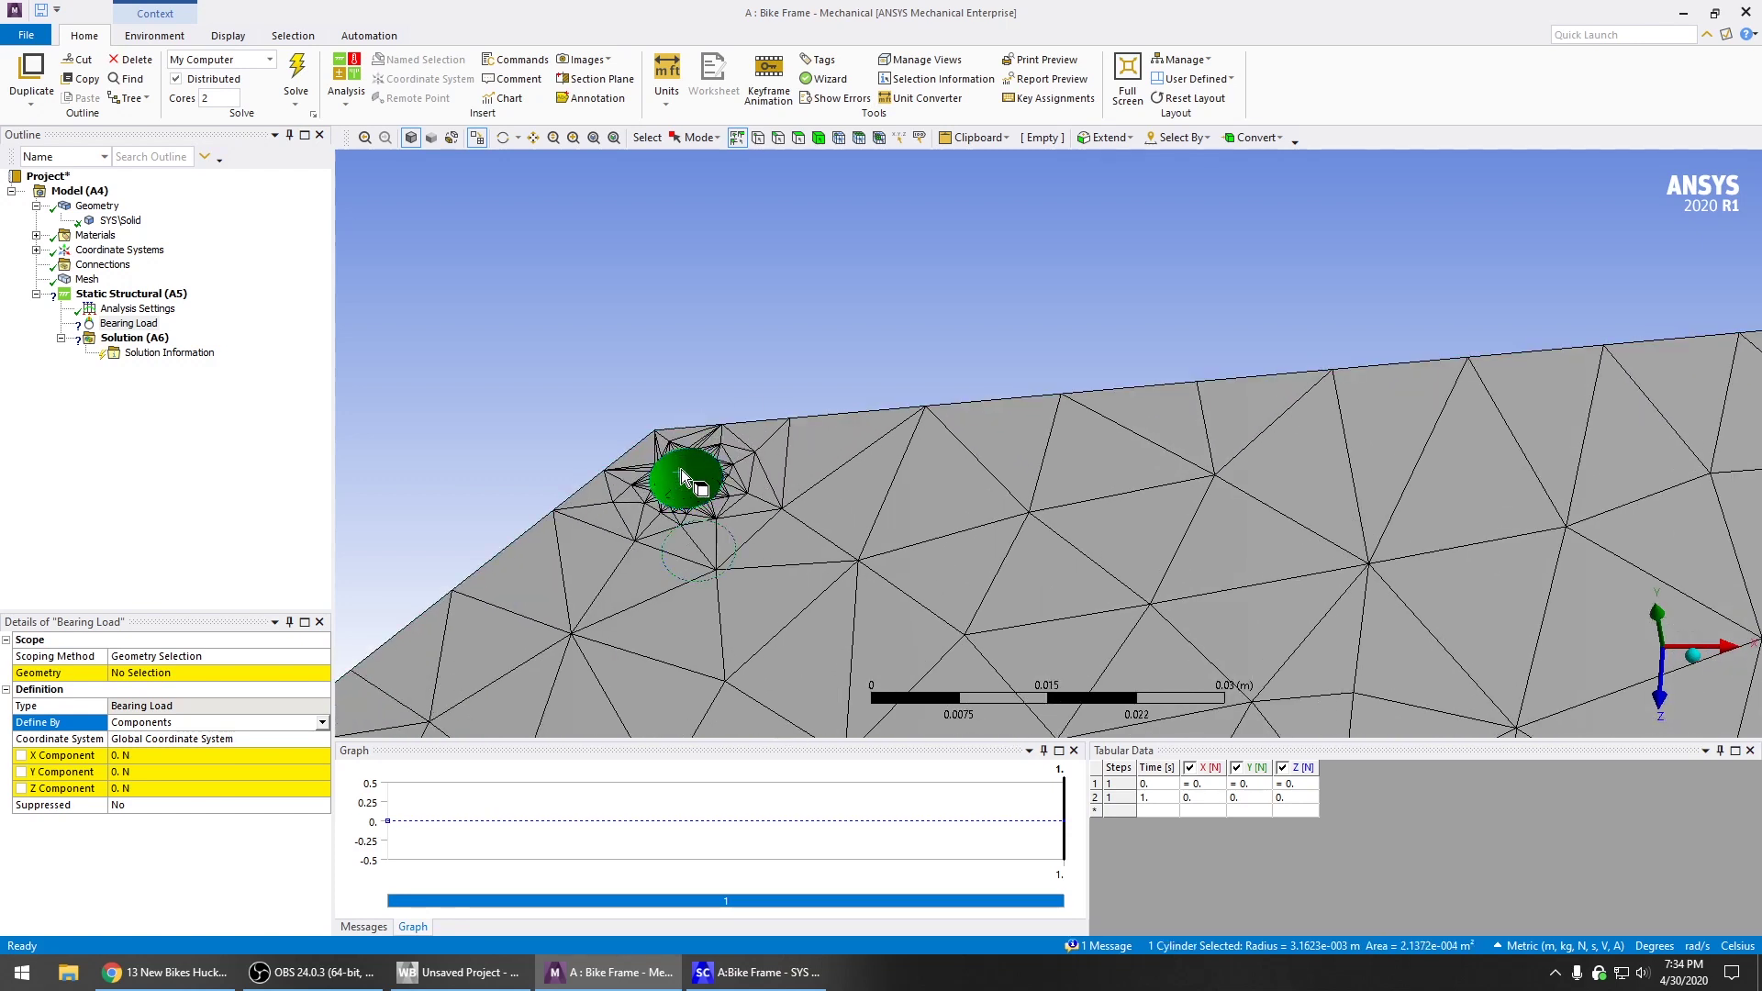
scroll(1208, 515, "down", 2)
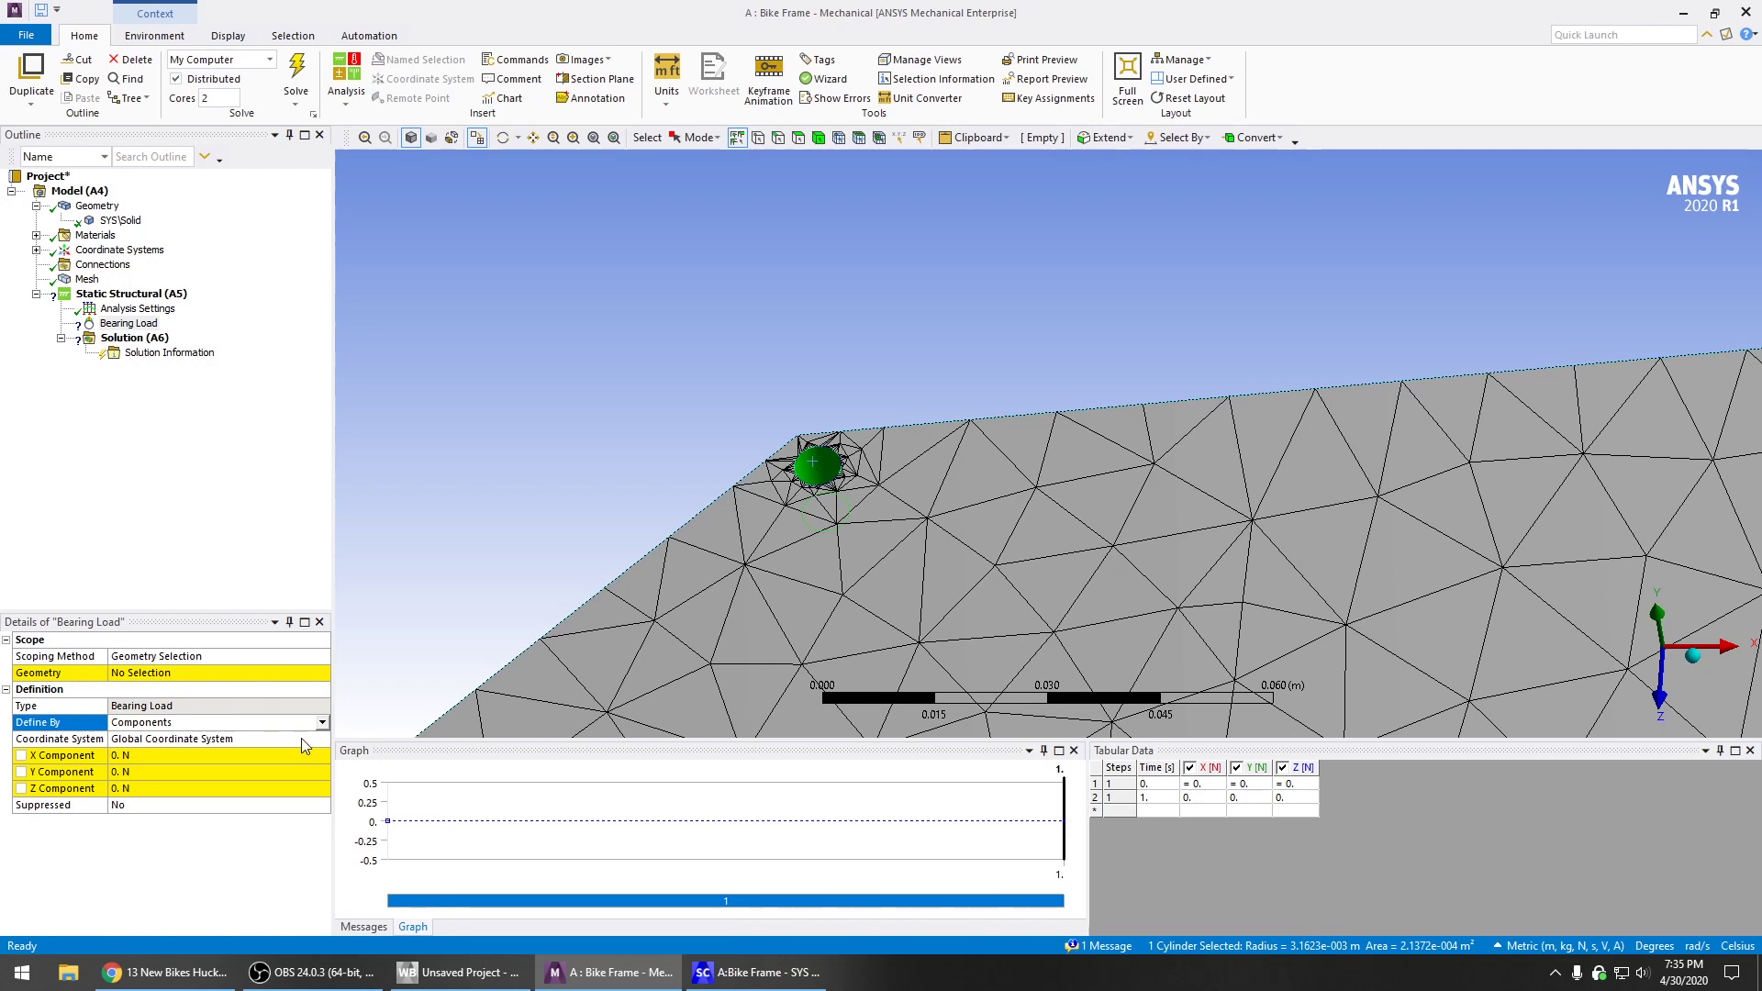
Switch to the browser and review the handwritten load calculations, the bike landing video and the bicycle frame photo
left_click(165, 972)
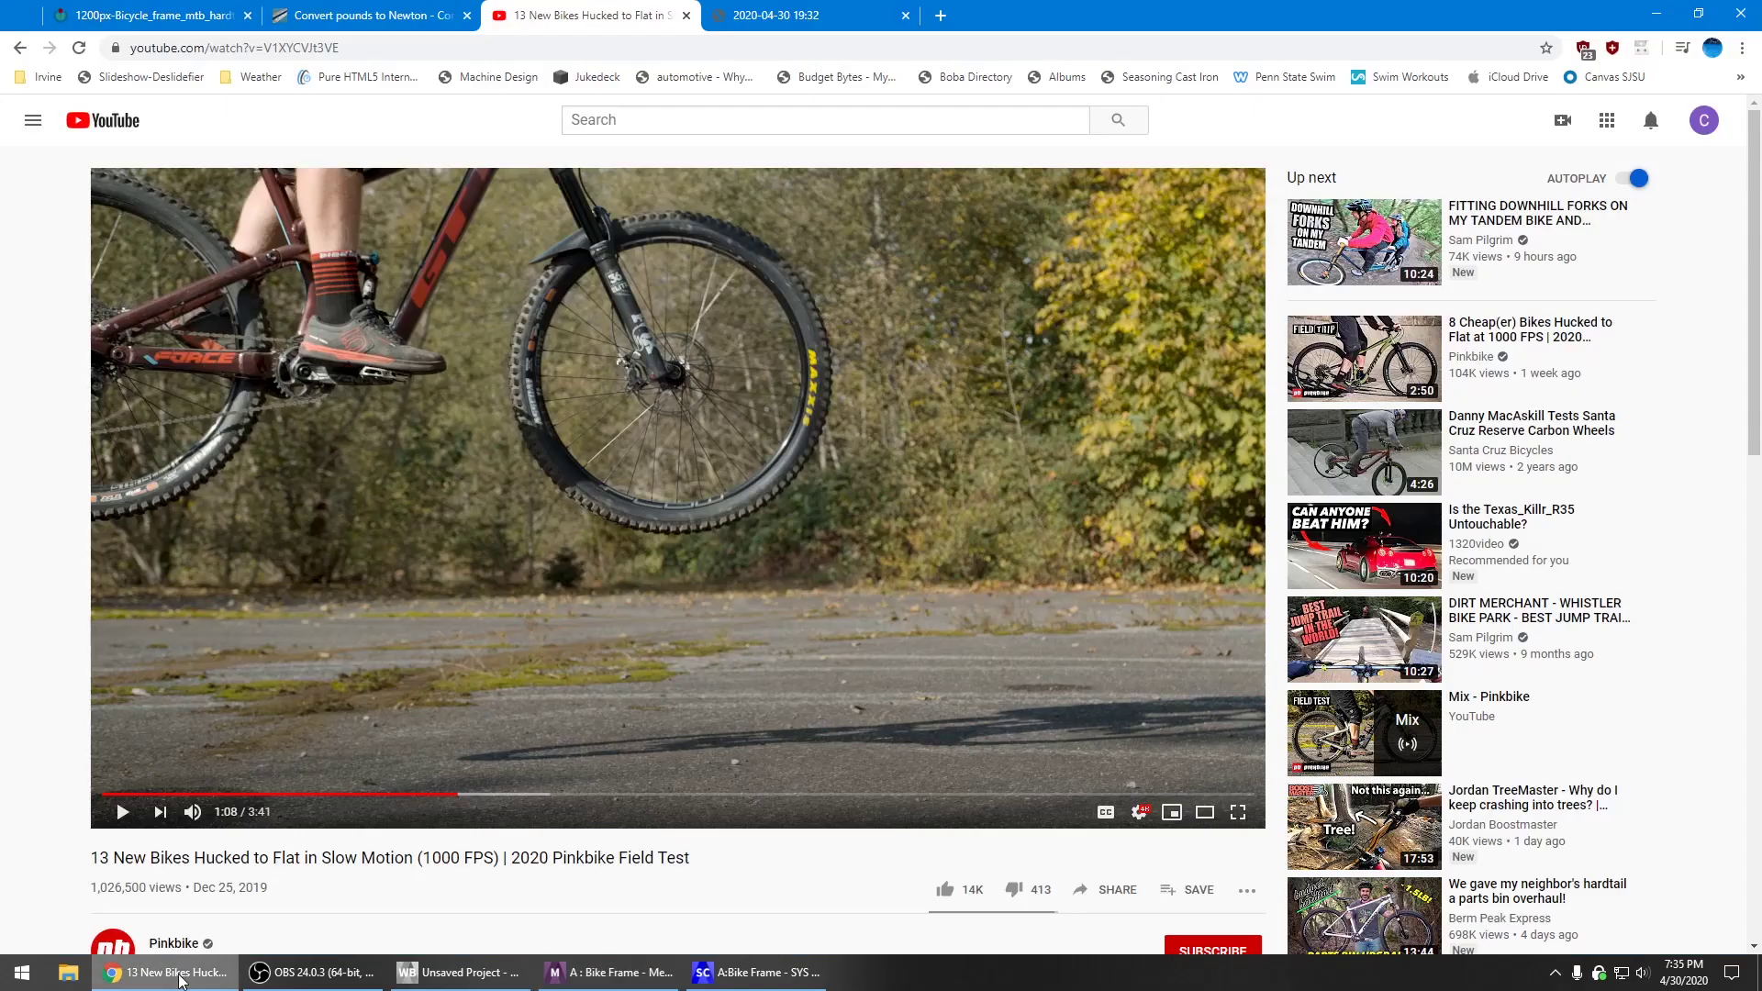
left_click(780, 14)
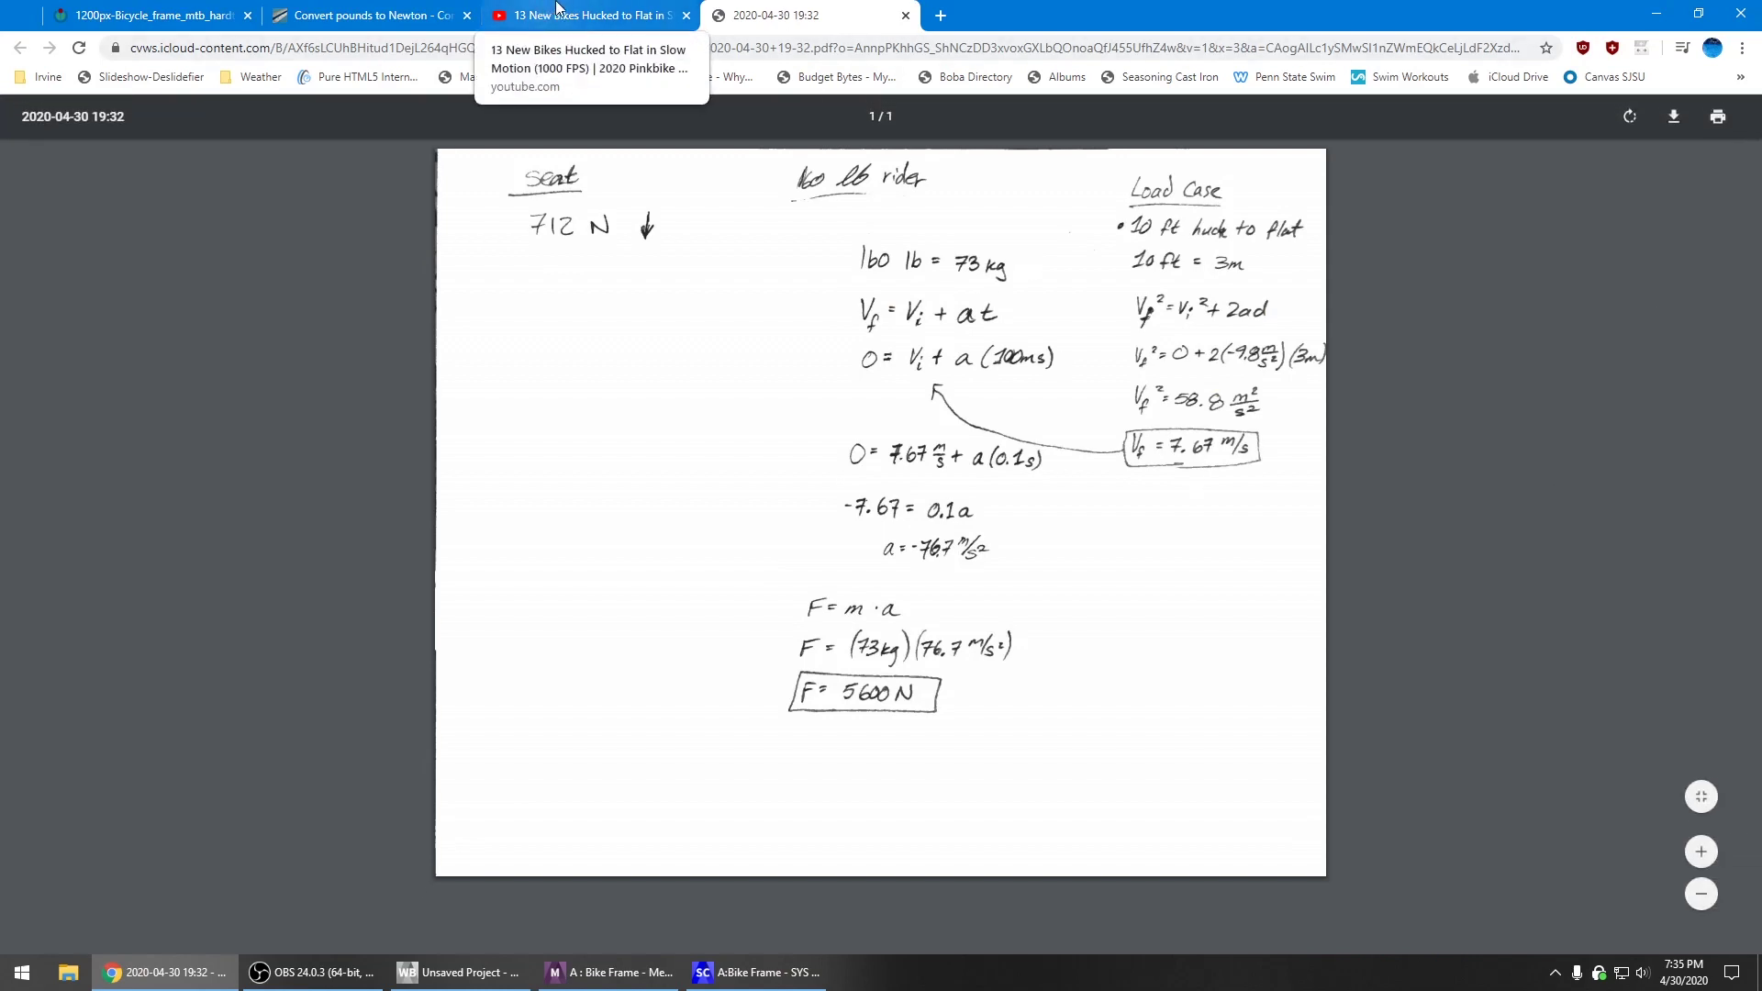
left_click(556, 9)
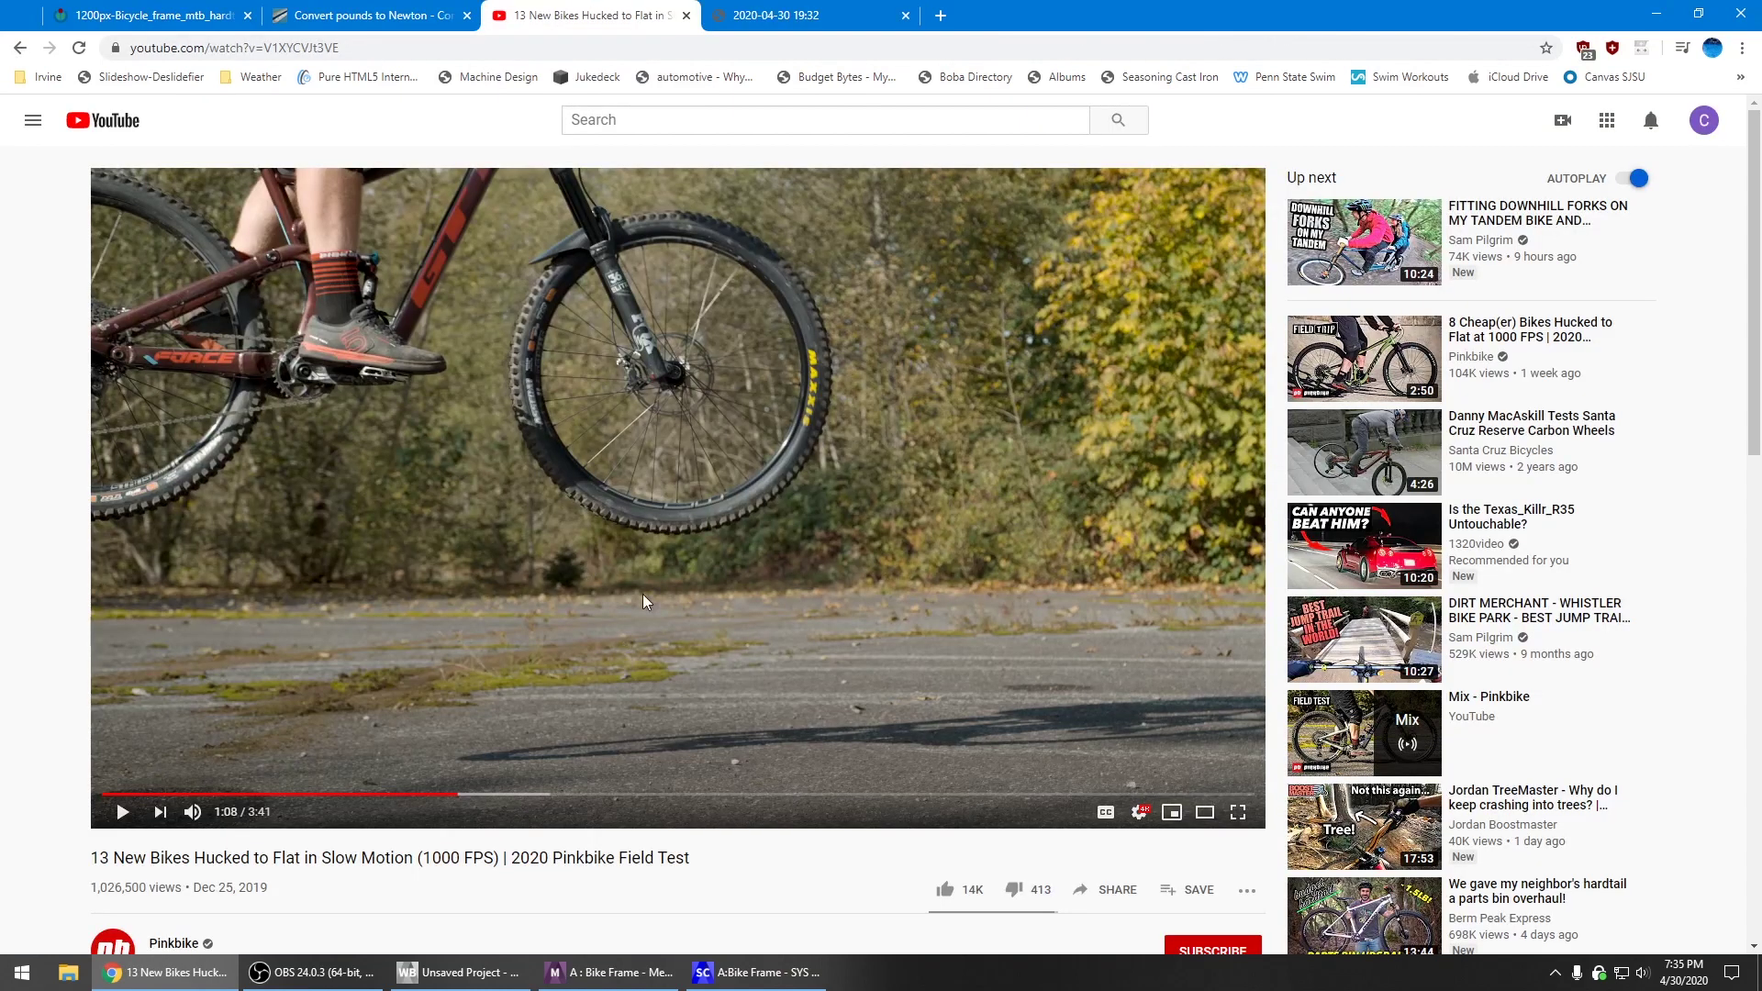
left_click(156, 14)
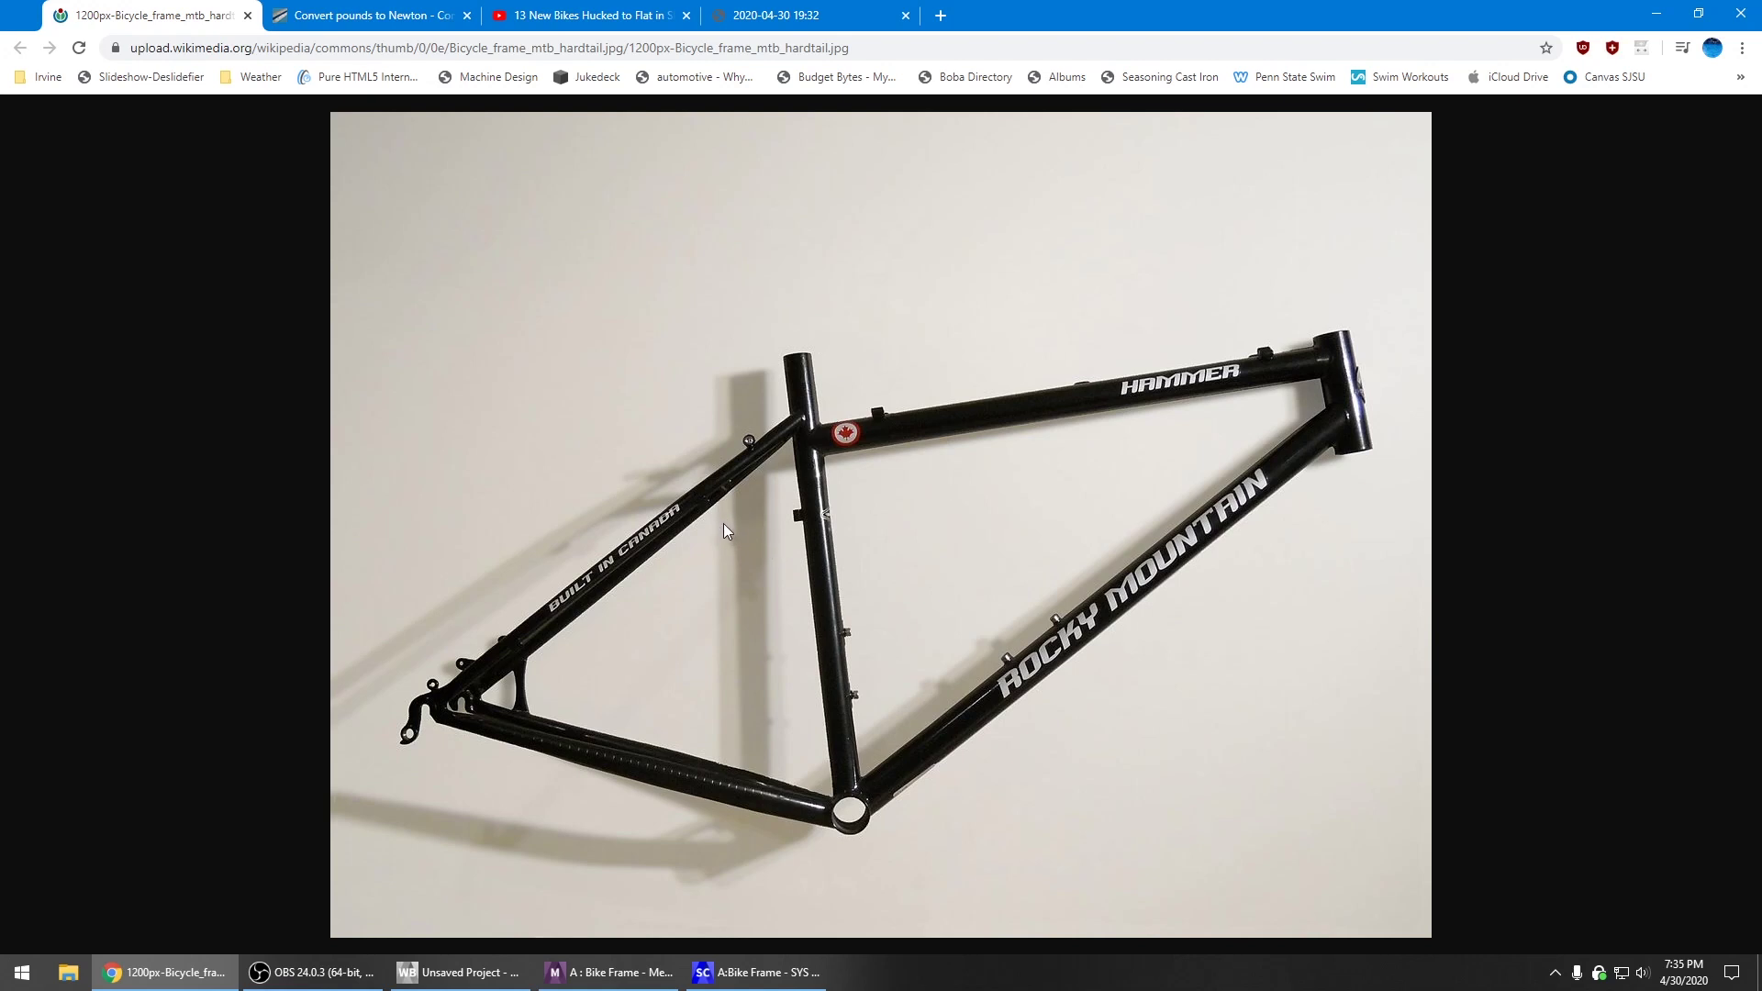
left_click(735, 15)
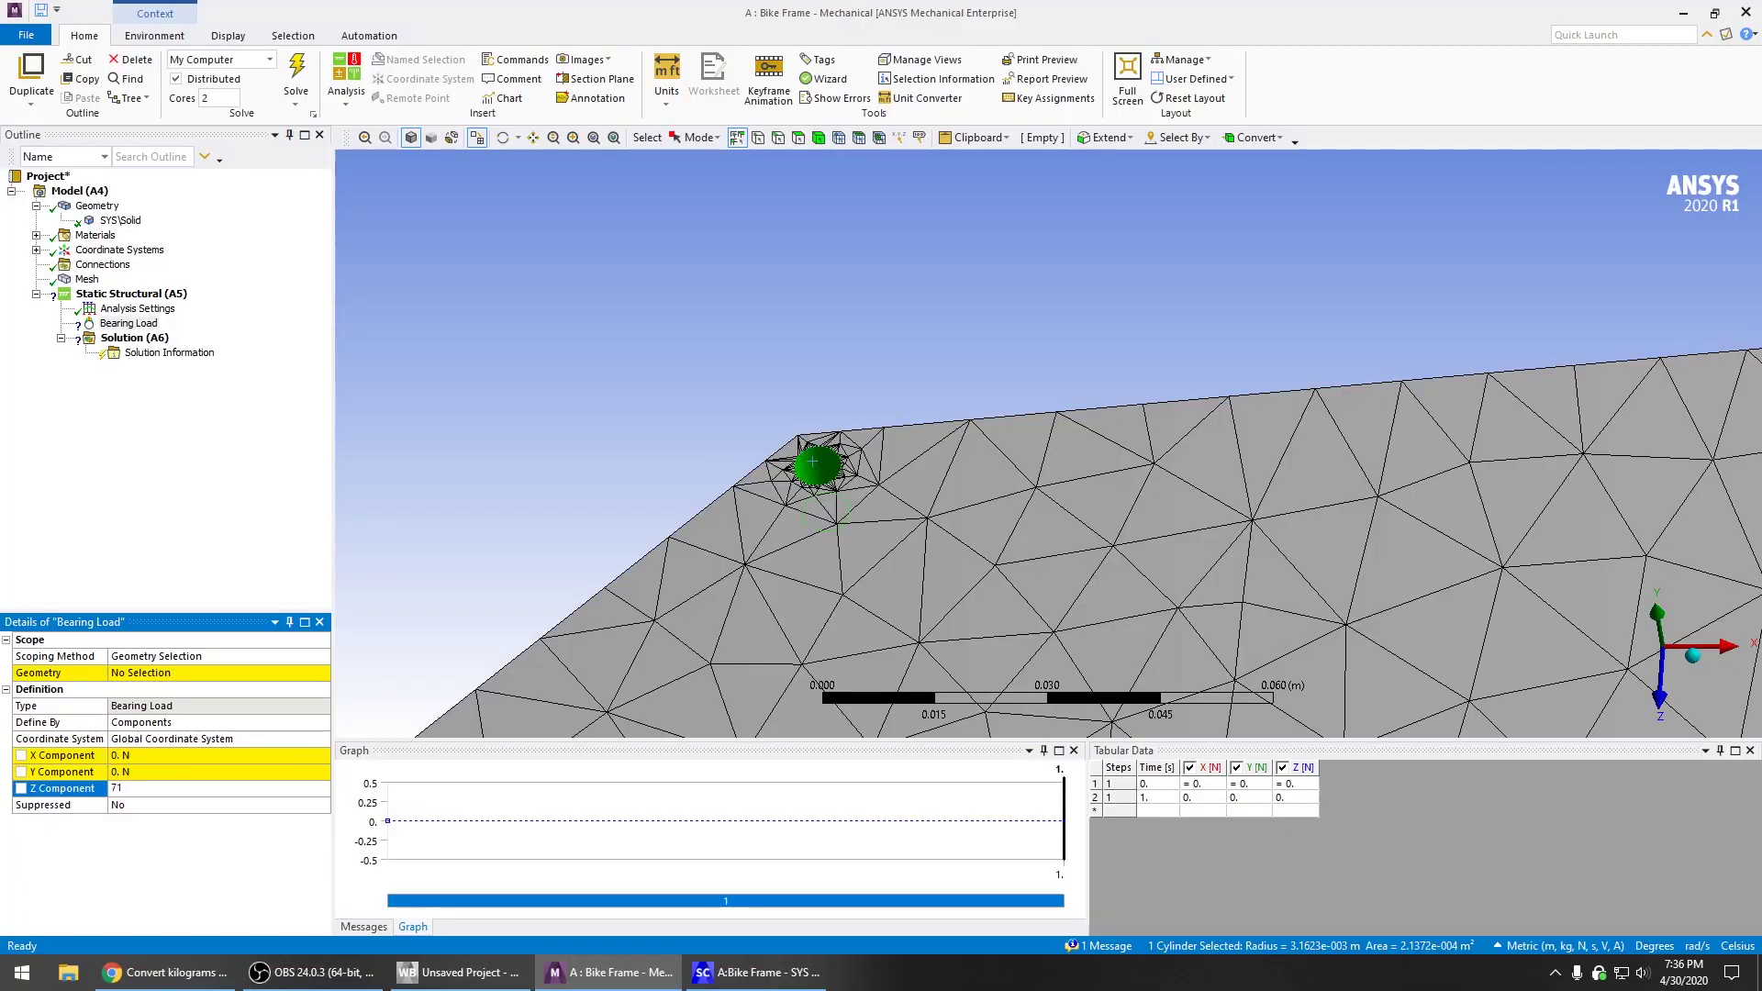
Set the bearing load's Z component to 716 N and apply the selected hole face as its geometry
type("6")
left_click(211, 869)
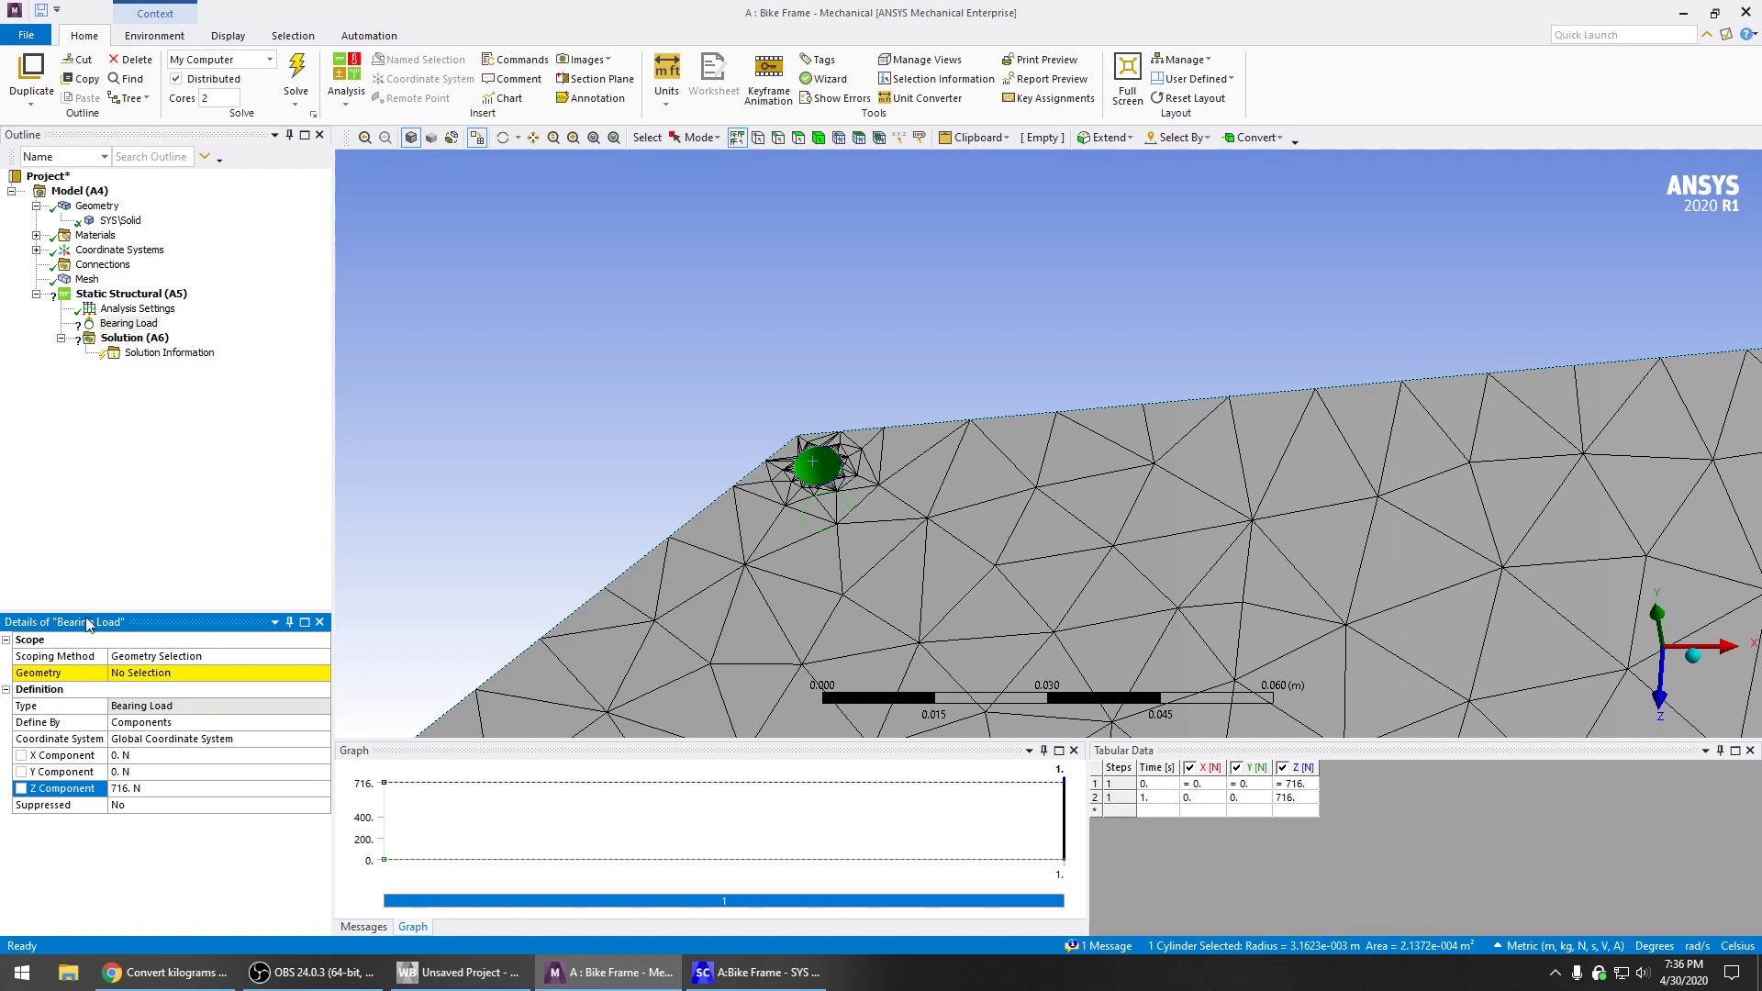
left_click(141, 677)
left_click(156, 676)
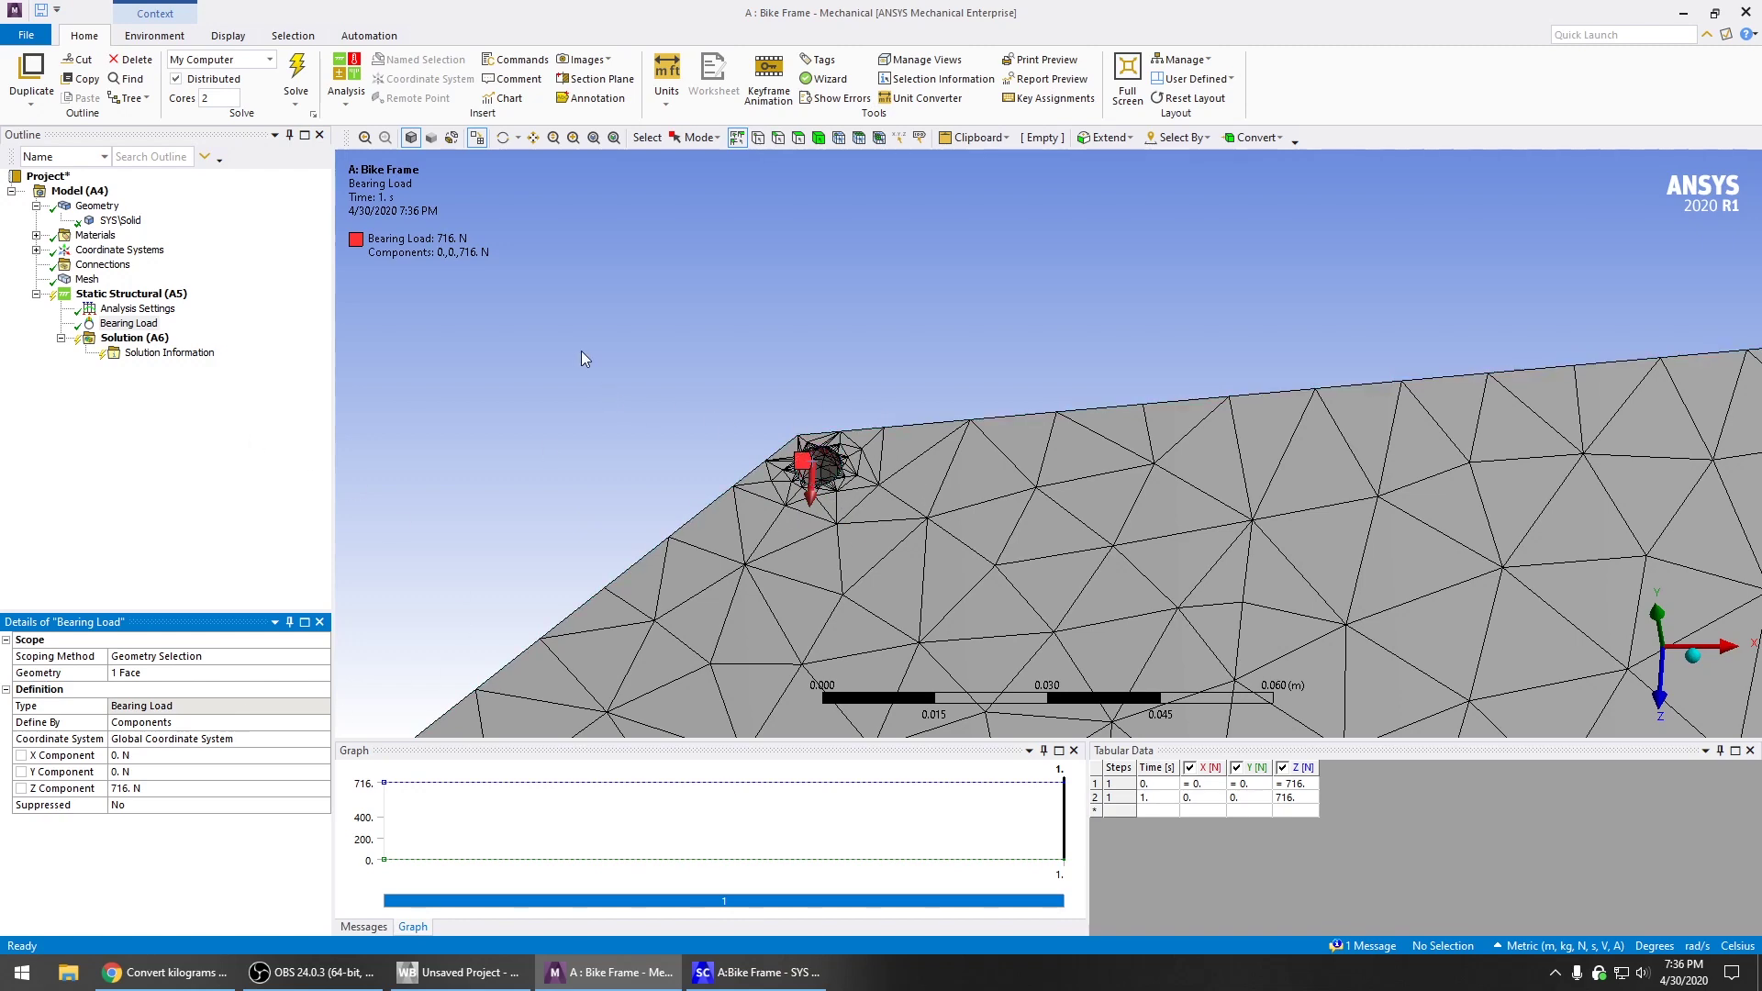
Inspect the load direction at the upper rear hole and examine the hole at the plate's front tip
middle_click_drag(607, 346, 606, 387)
scroll(620, 436, "down", 4)
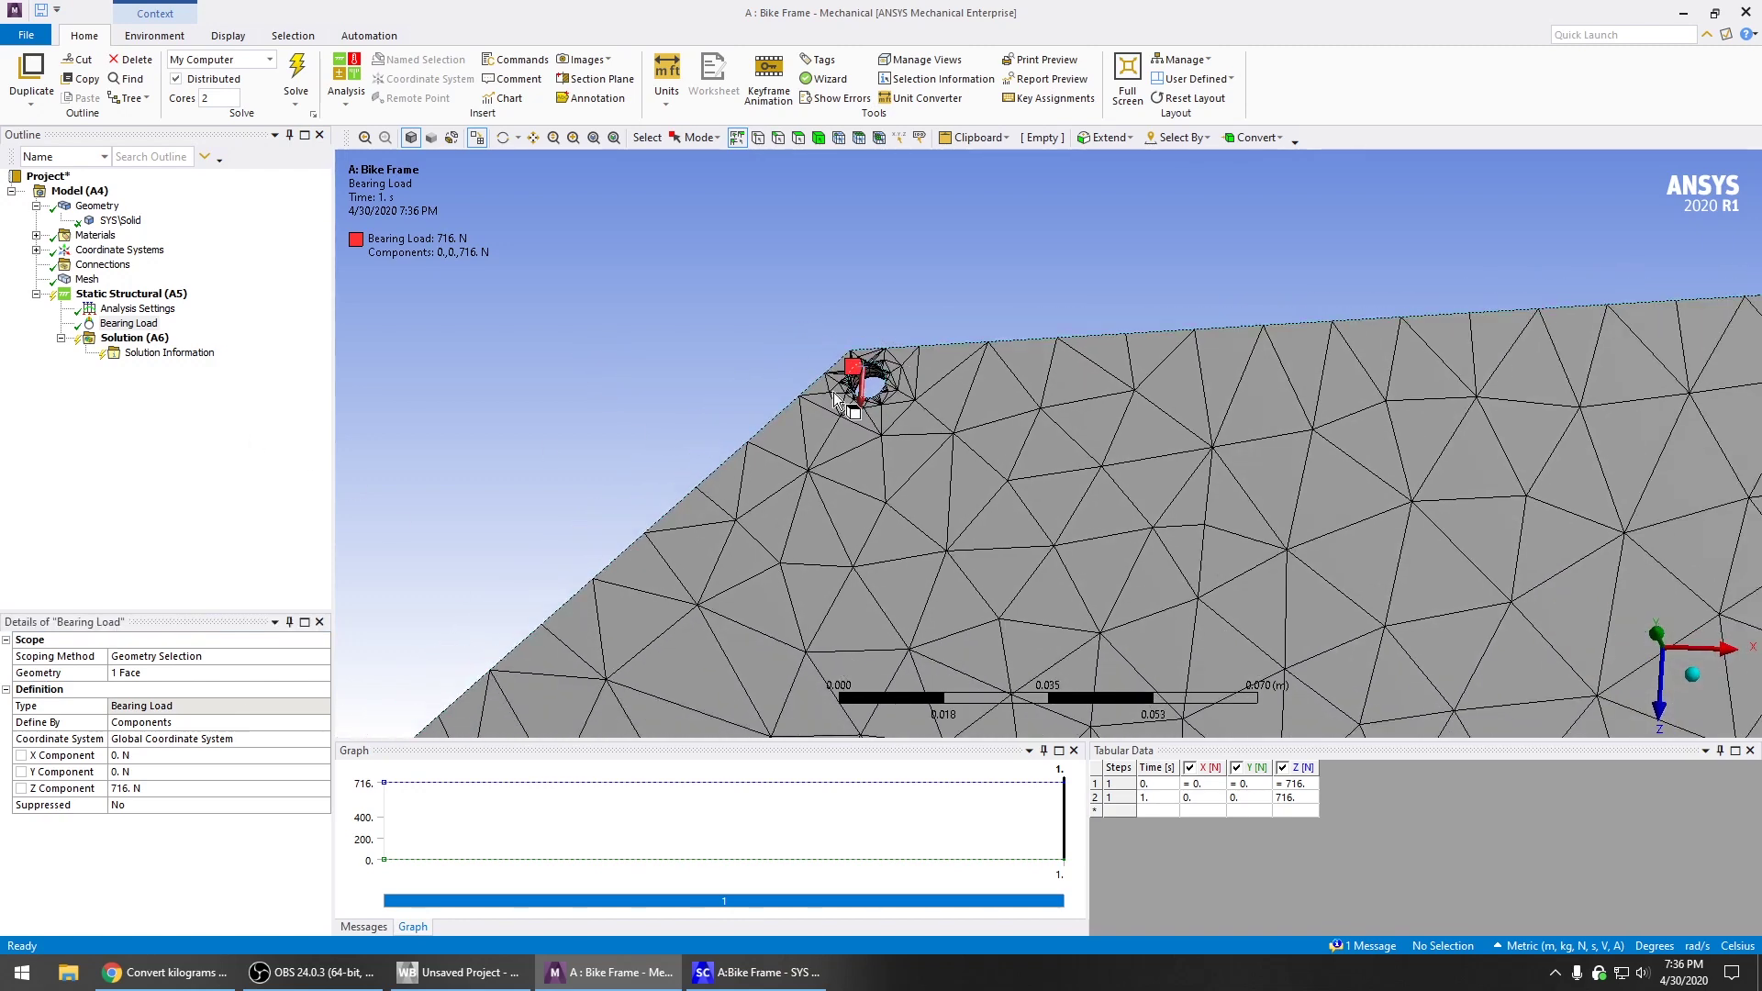
scroll(538, 483, "down", 5)
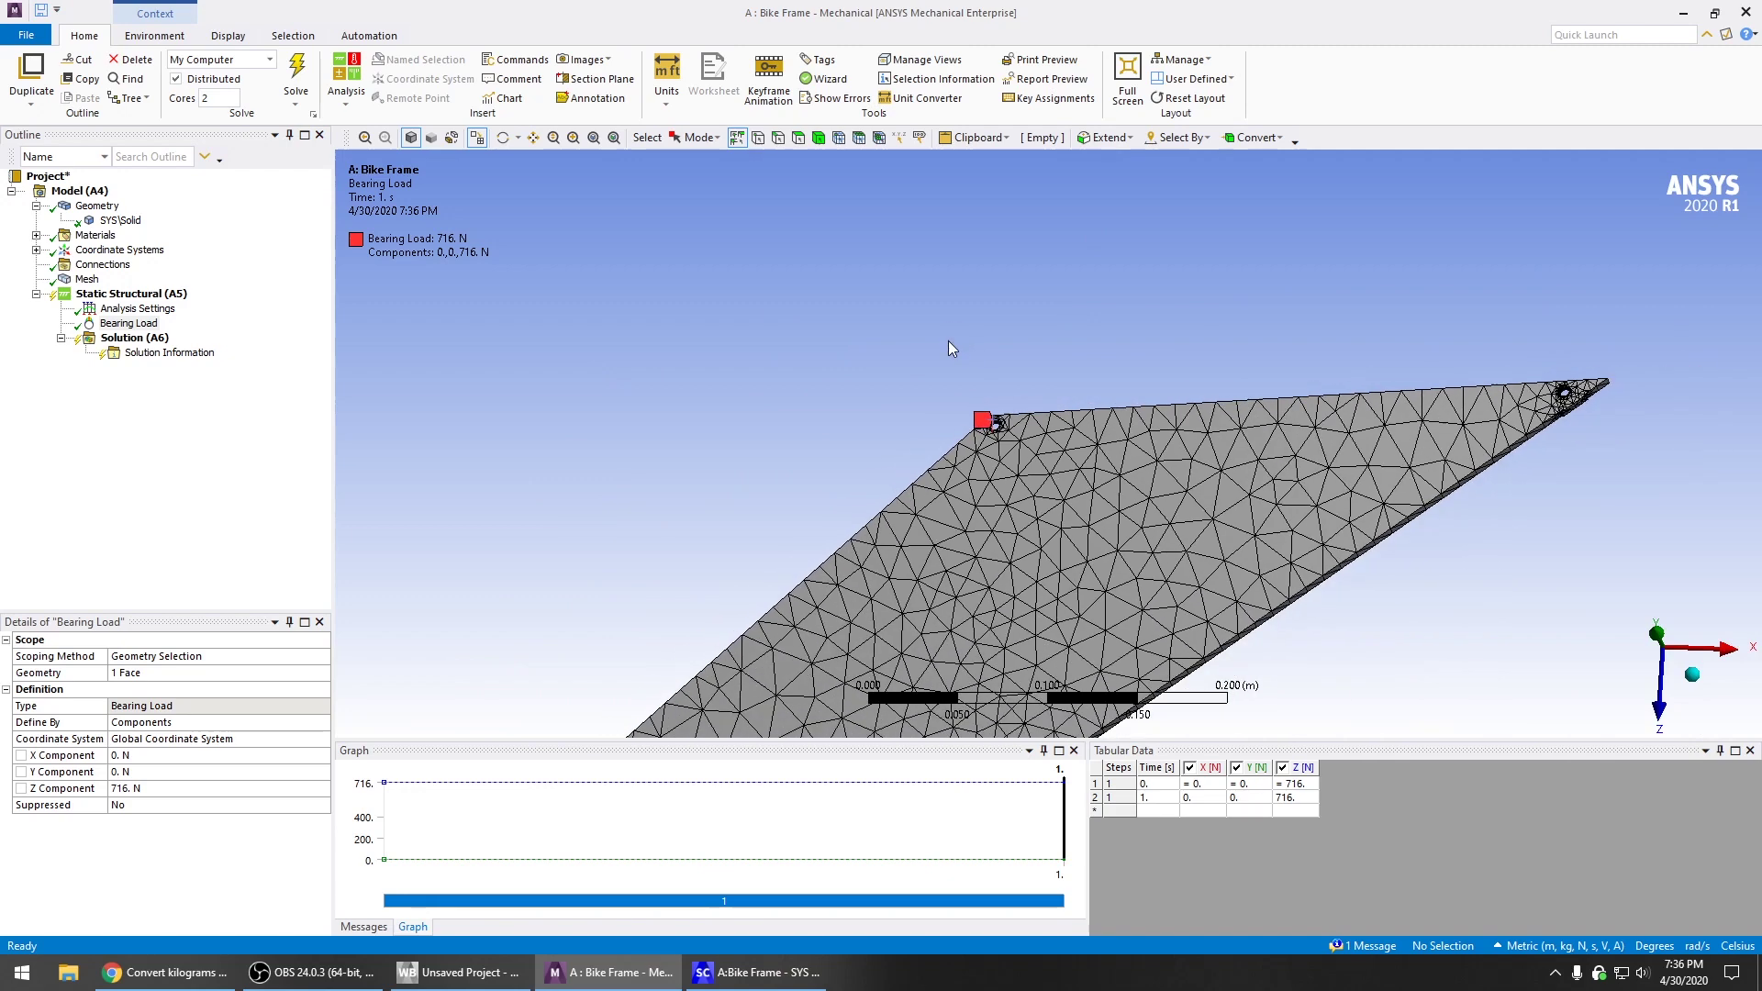
scroll(1676, 404, "up", 3)
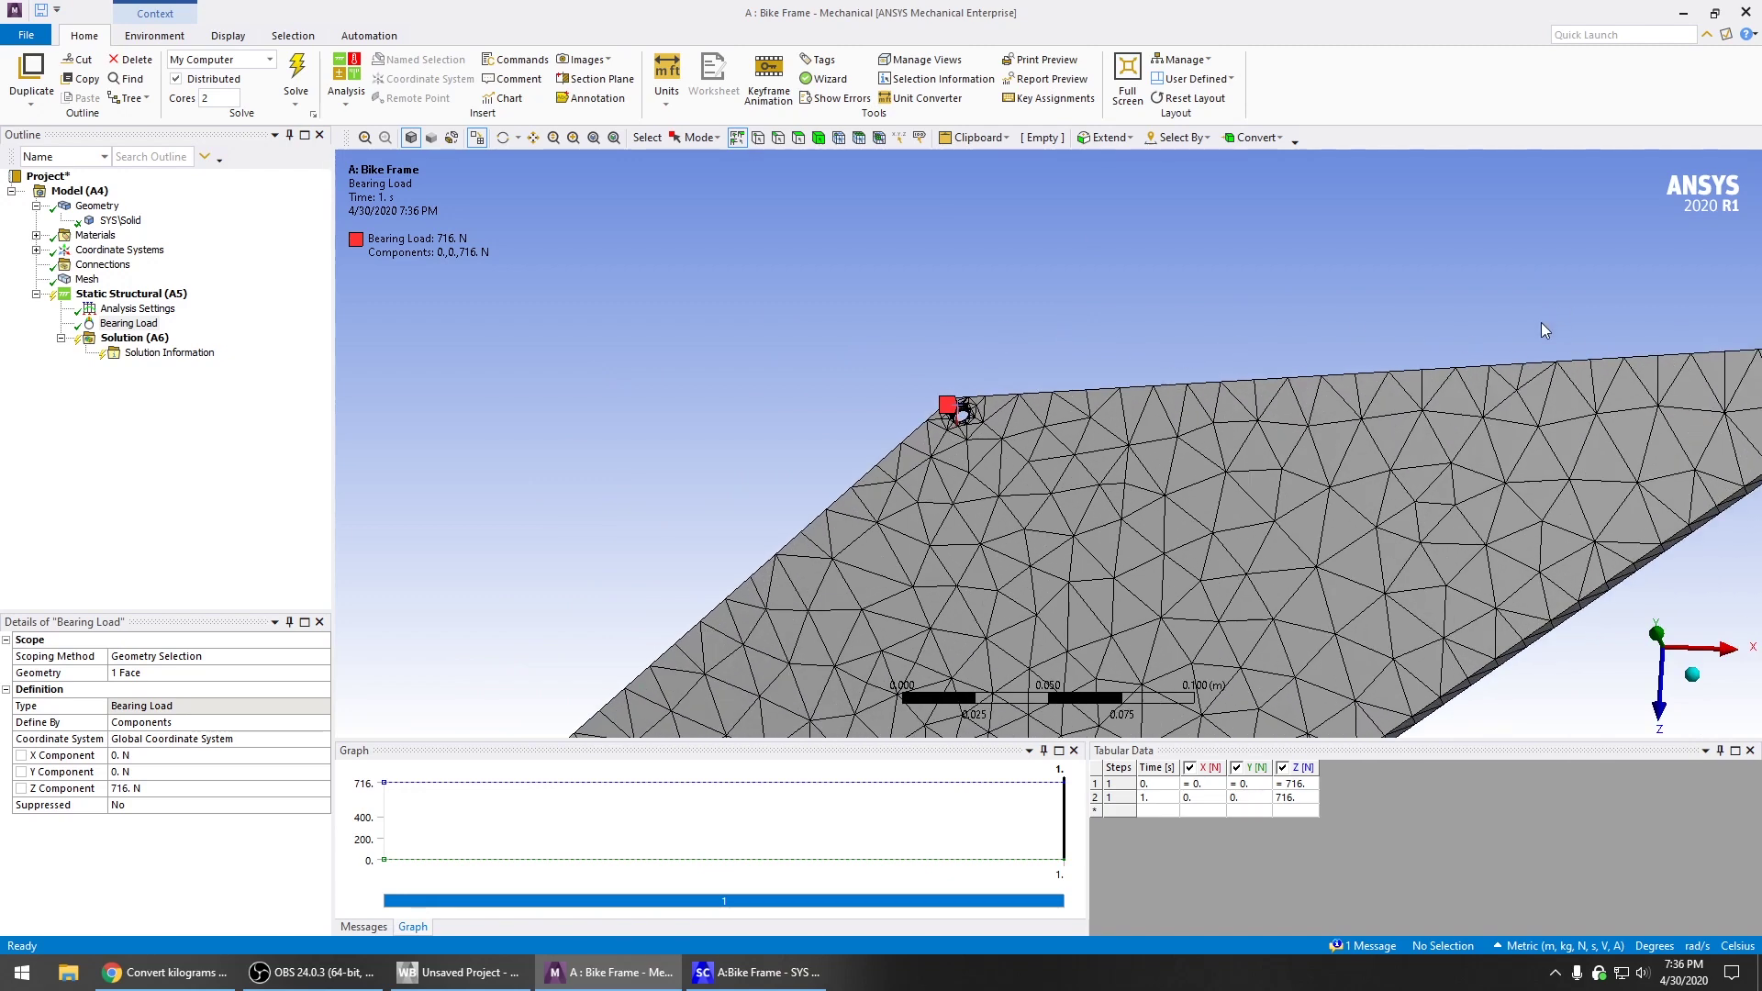
scroll(1246, 272, "down", 4)
scroll(1544, 246, "up", 4)
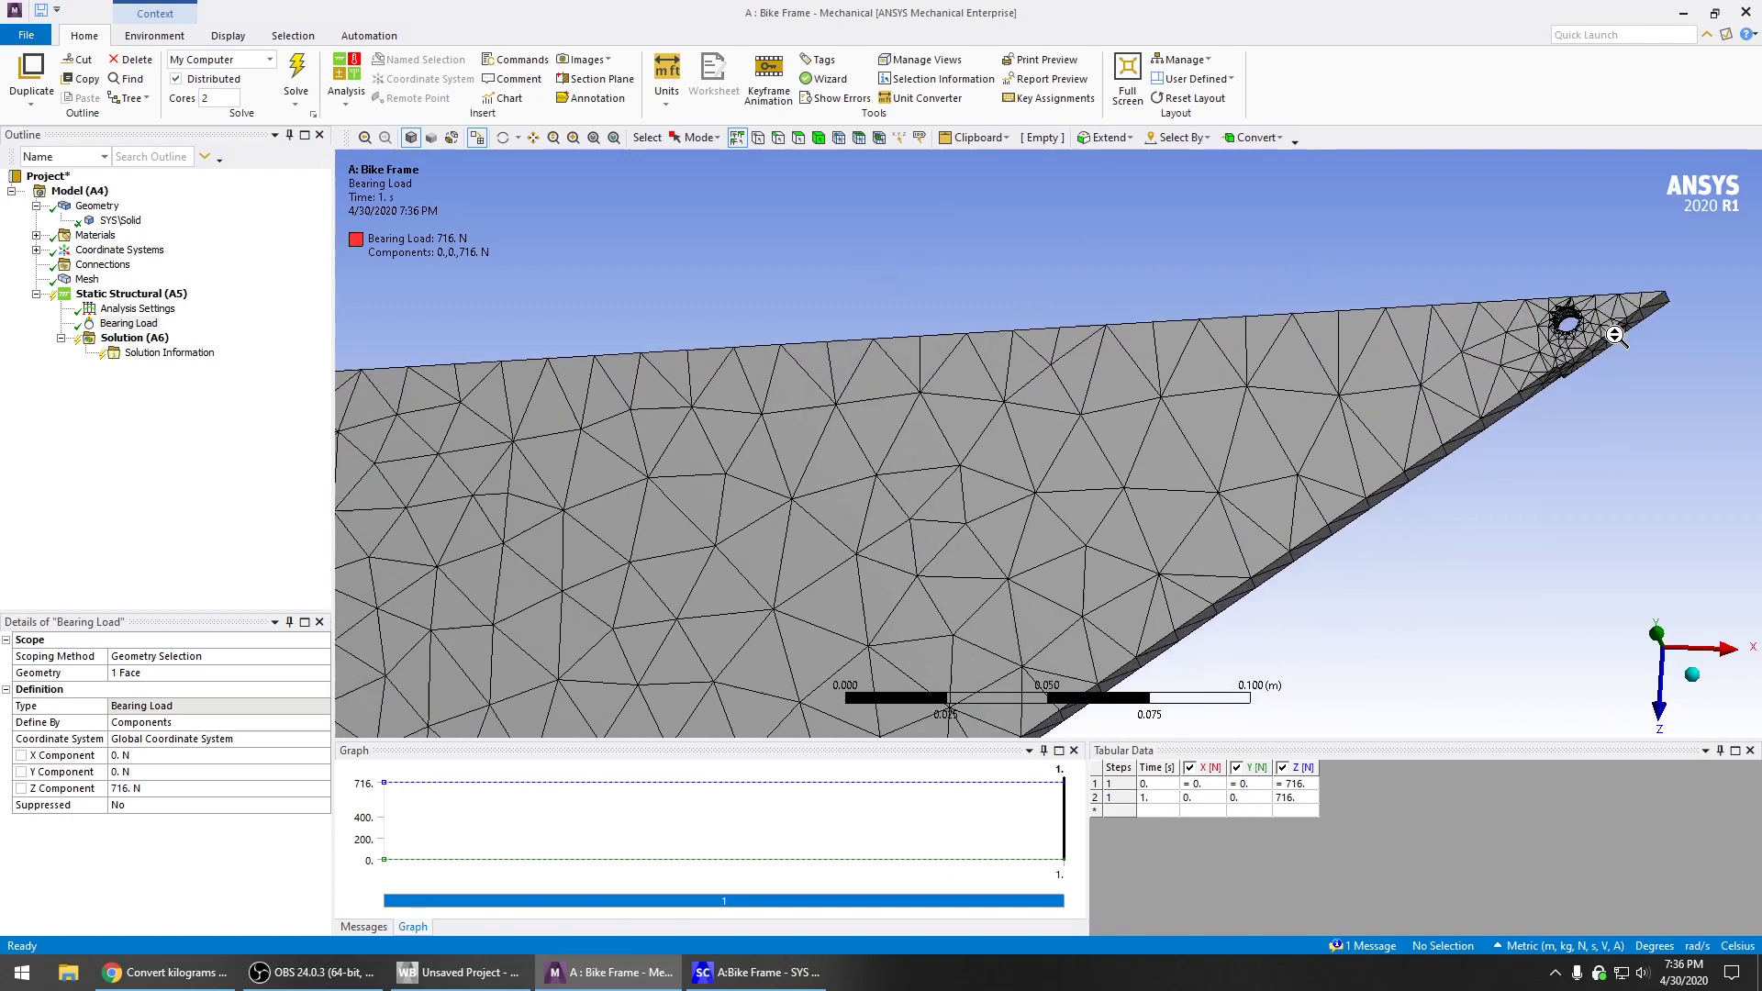
middle_click_drag(1488, 255, 948, 275, "ctrl")
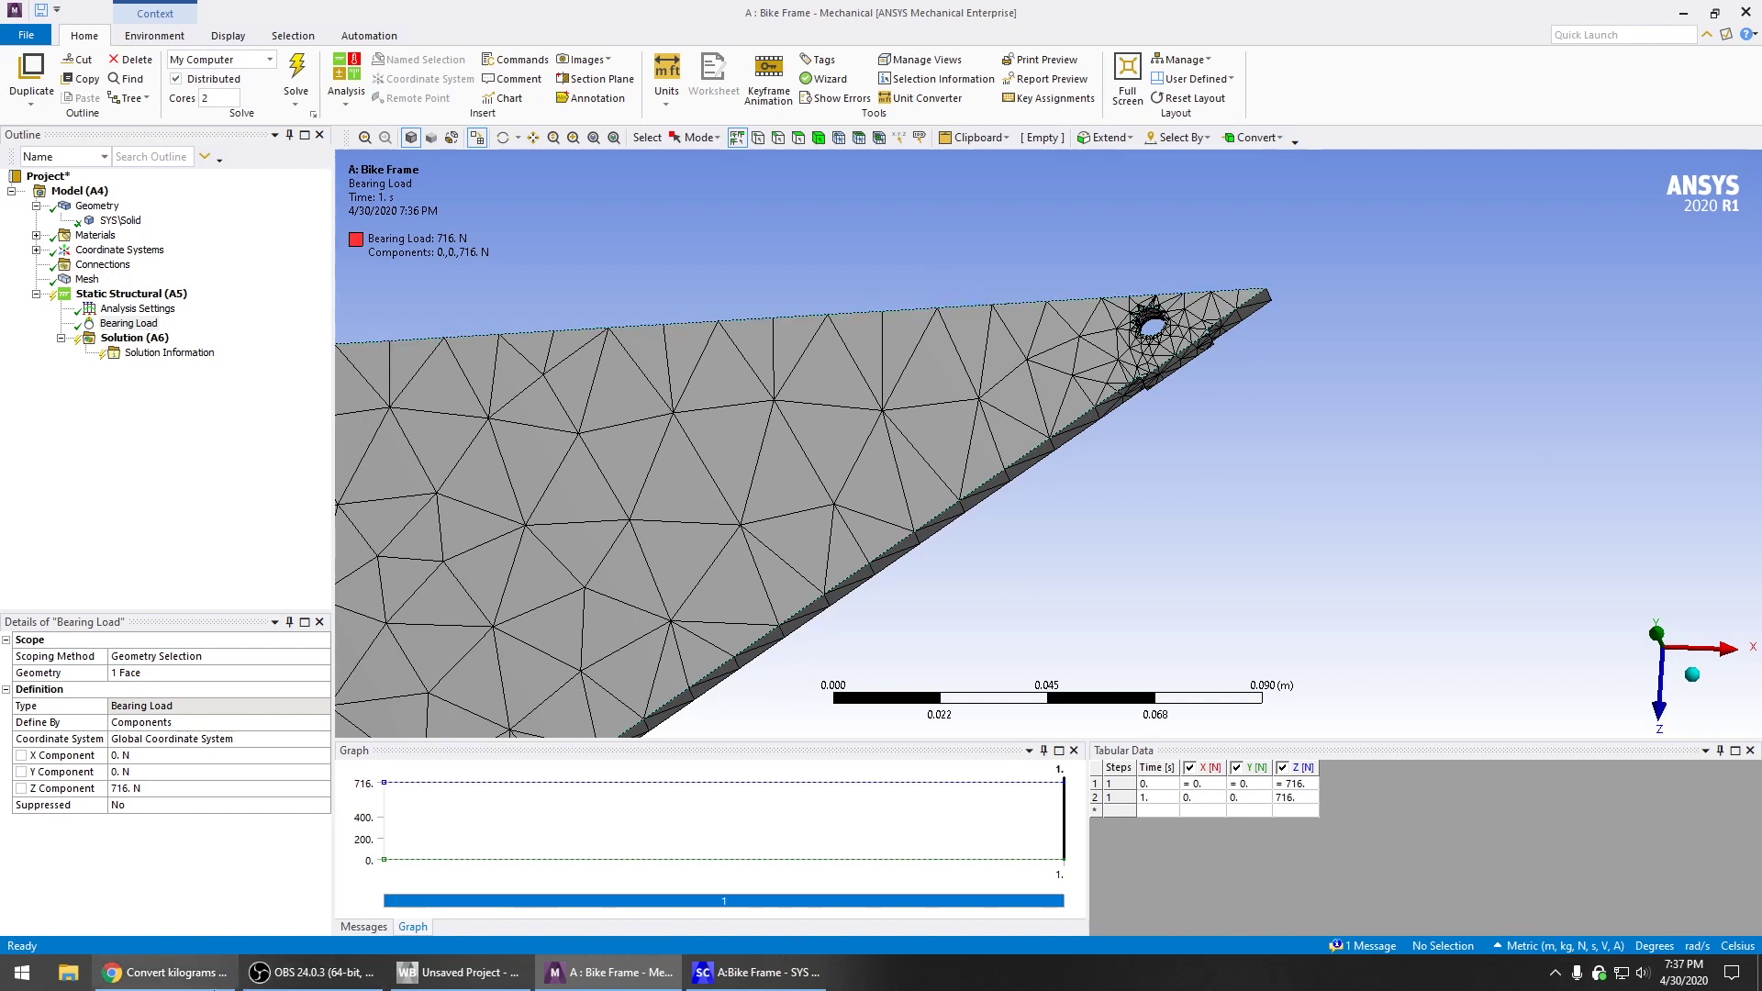
Switch to the browser and play the slow-motion bike landing video in full screen
left_click(165, 972)
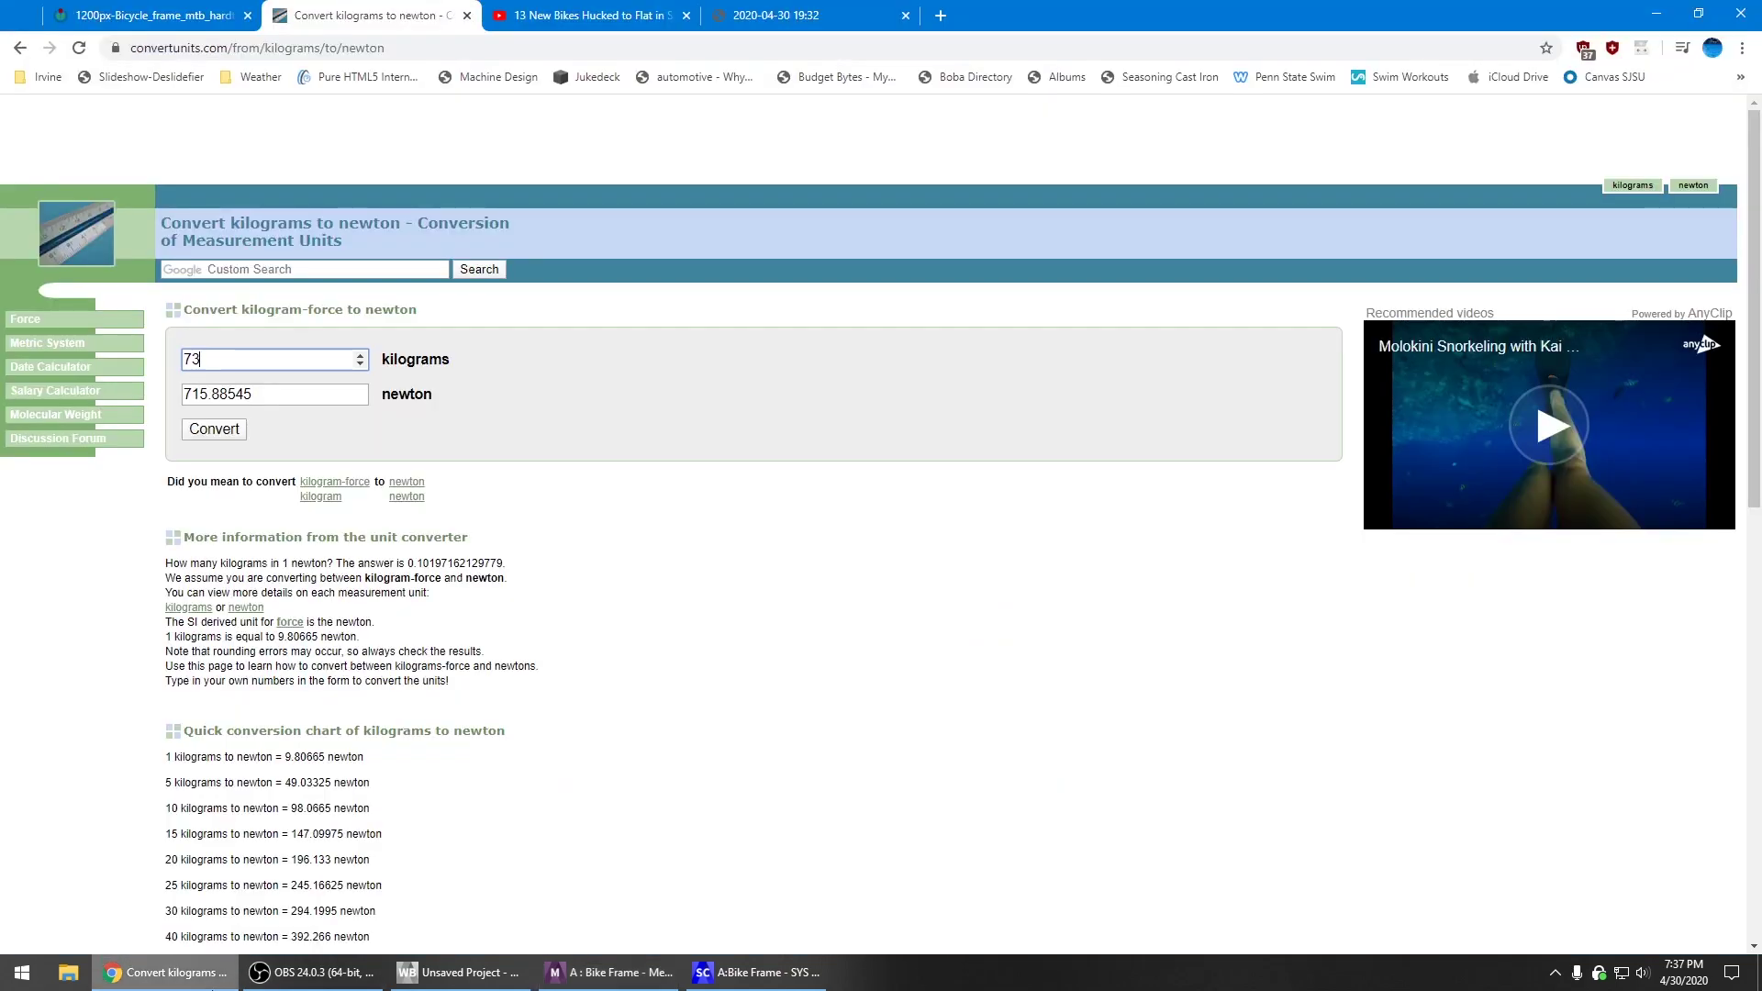
left_click(606, 12)
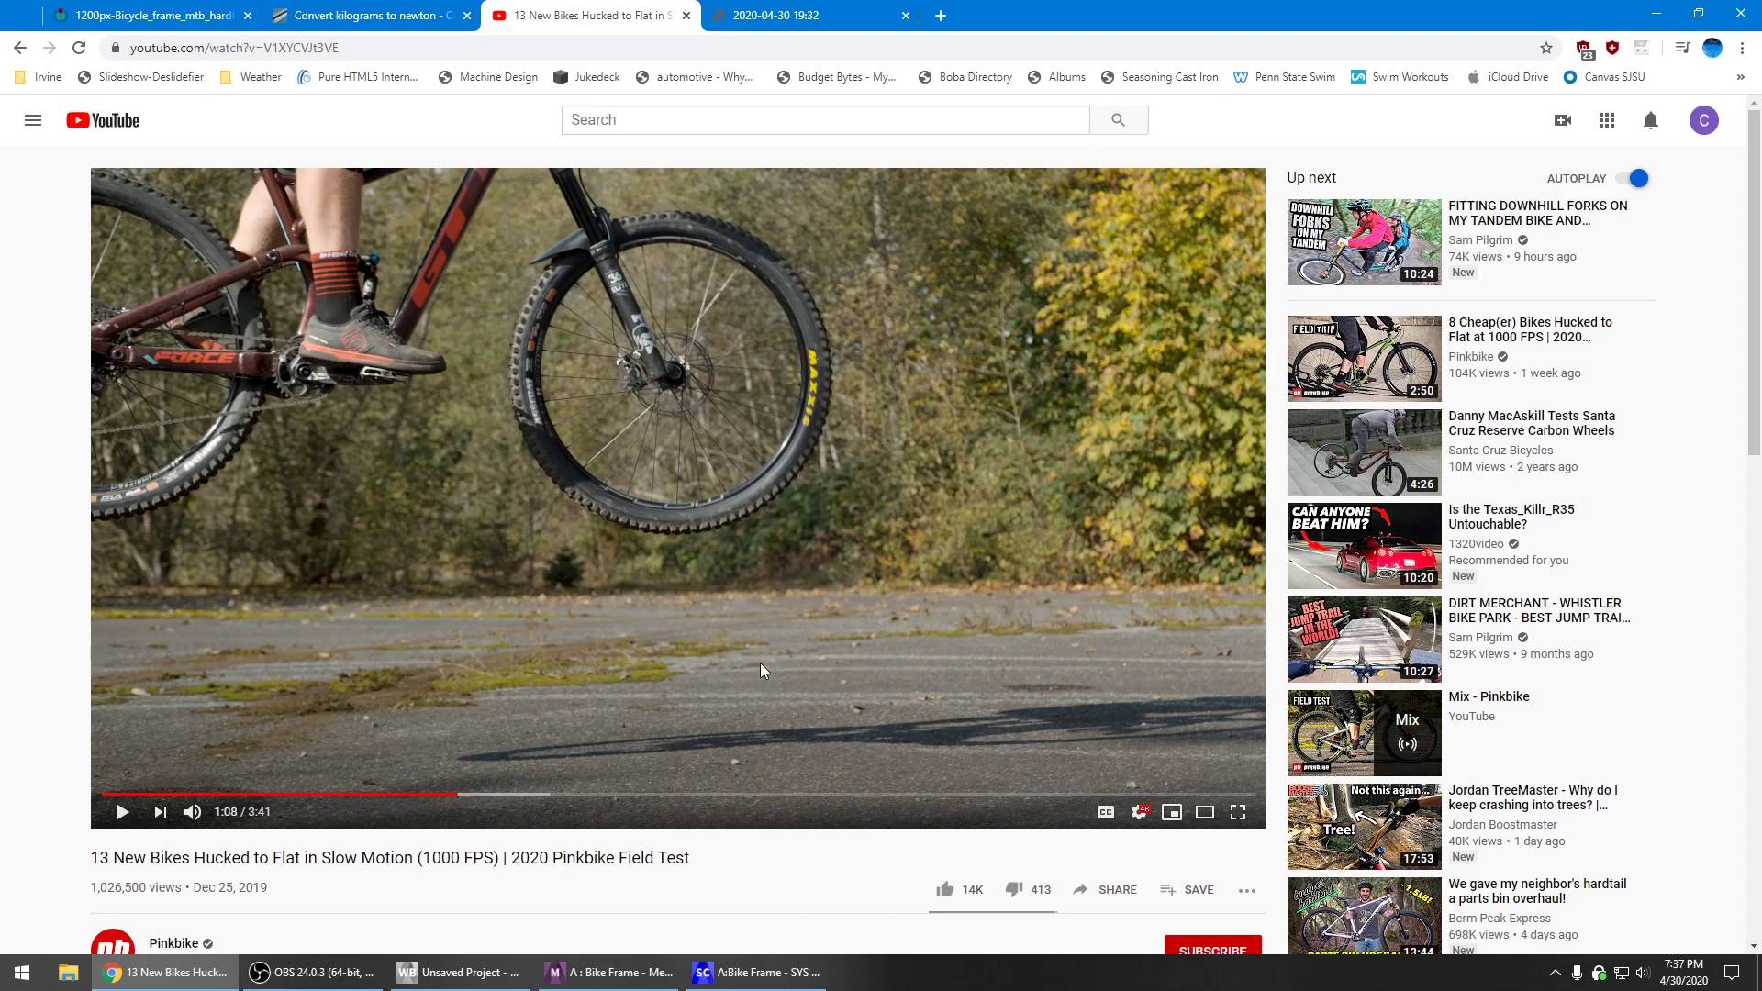
left_click(1238, 813)
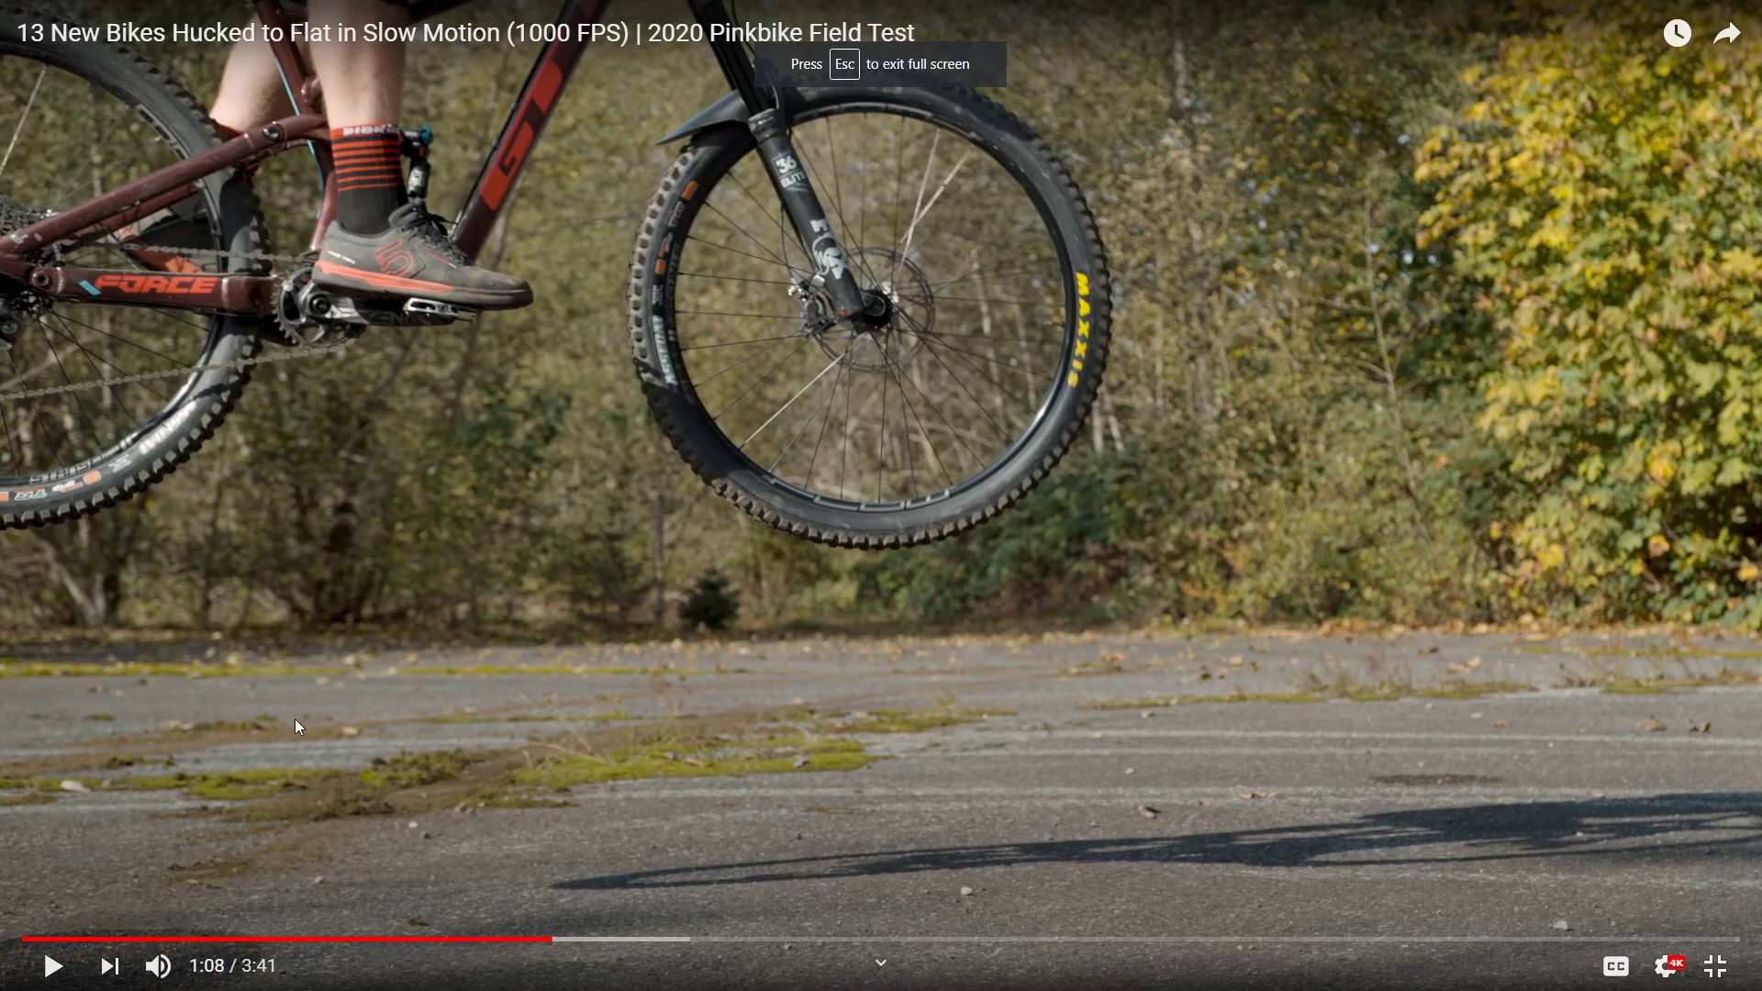
left_click(284, 718)
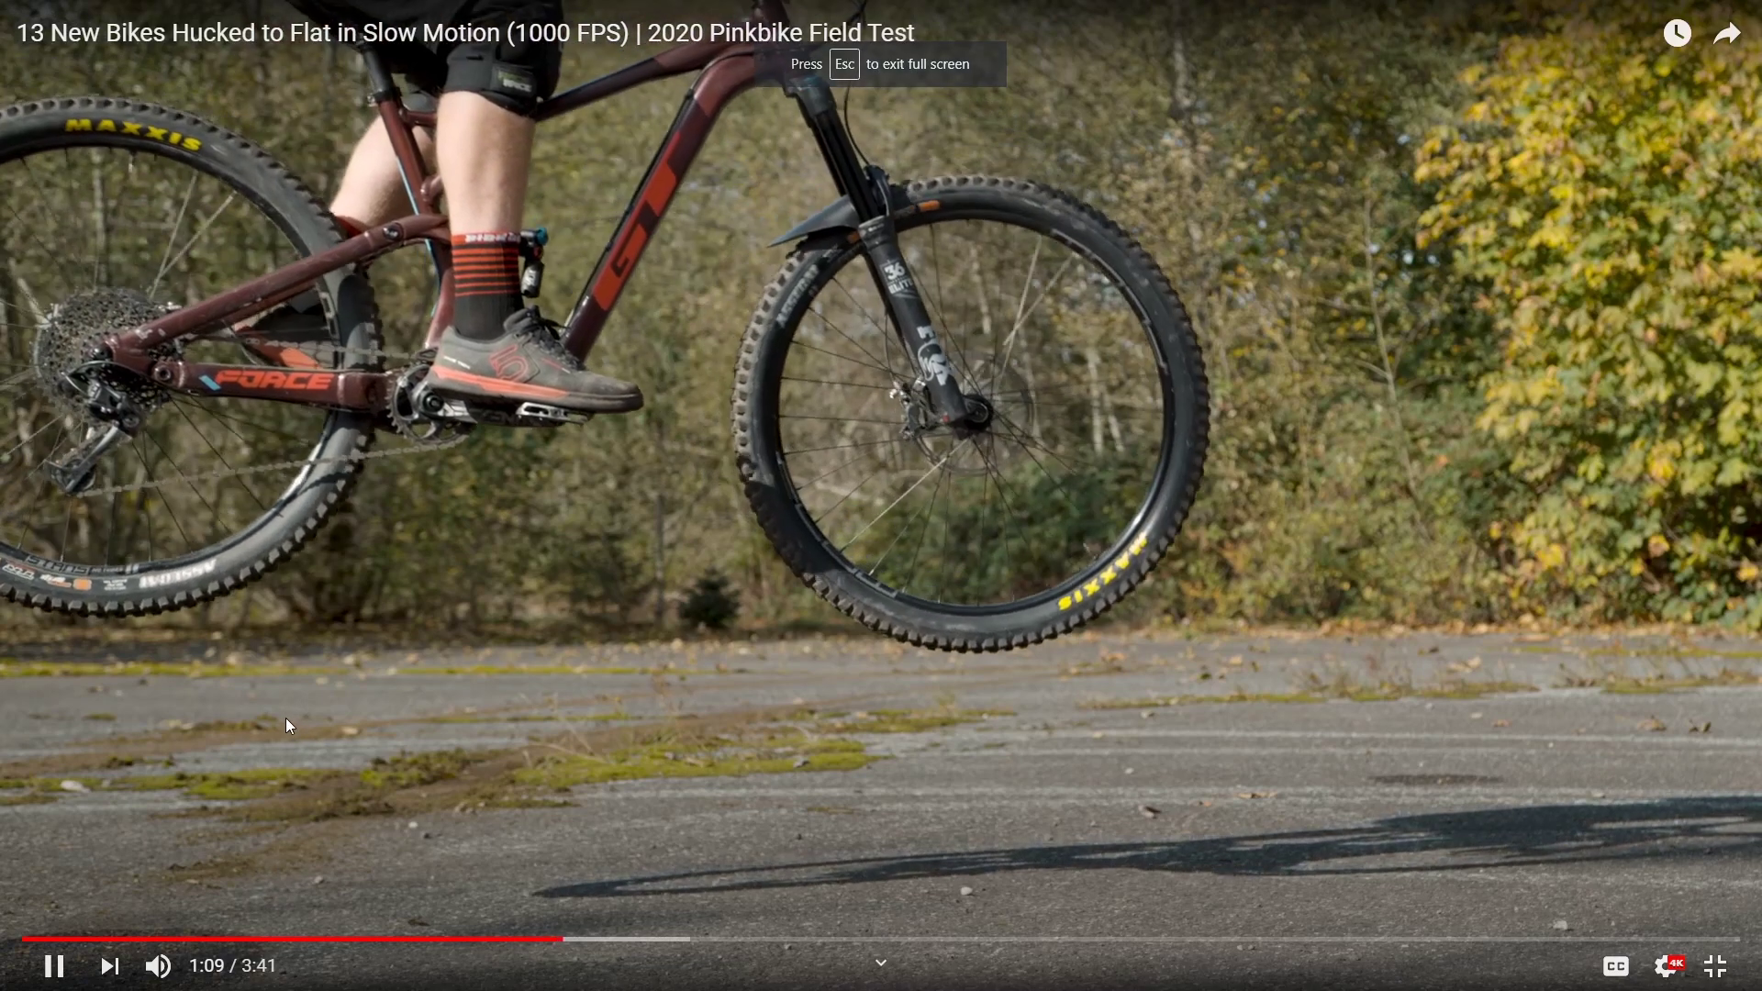
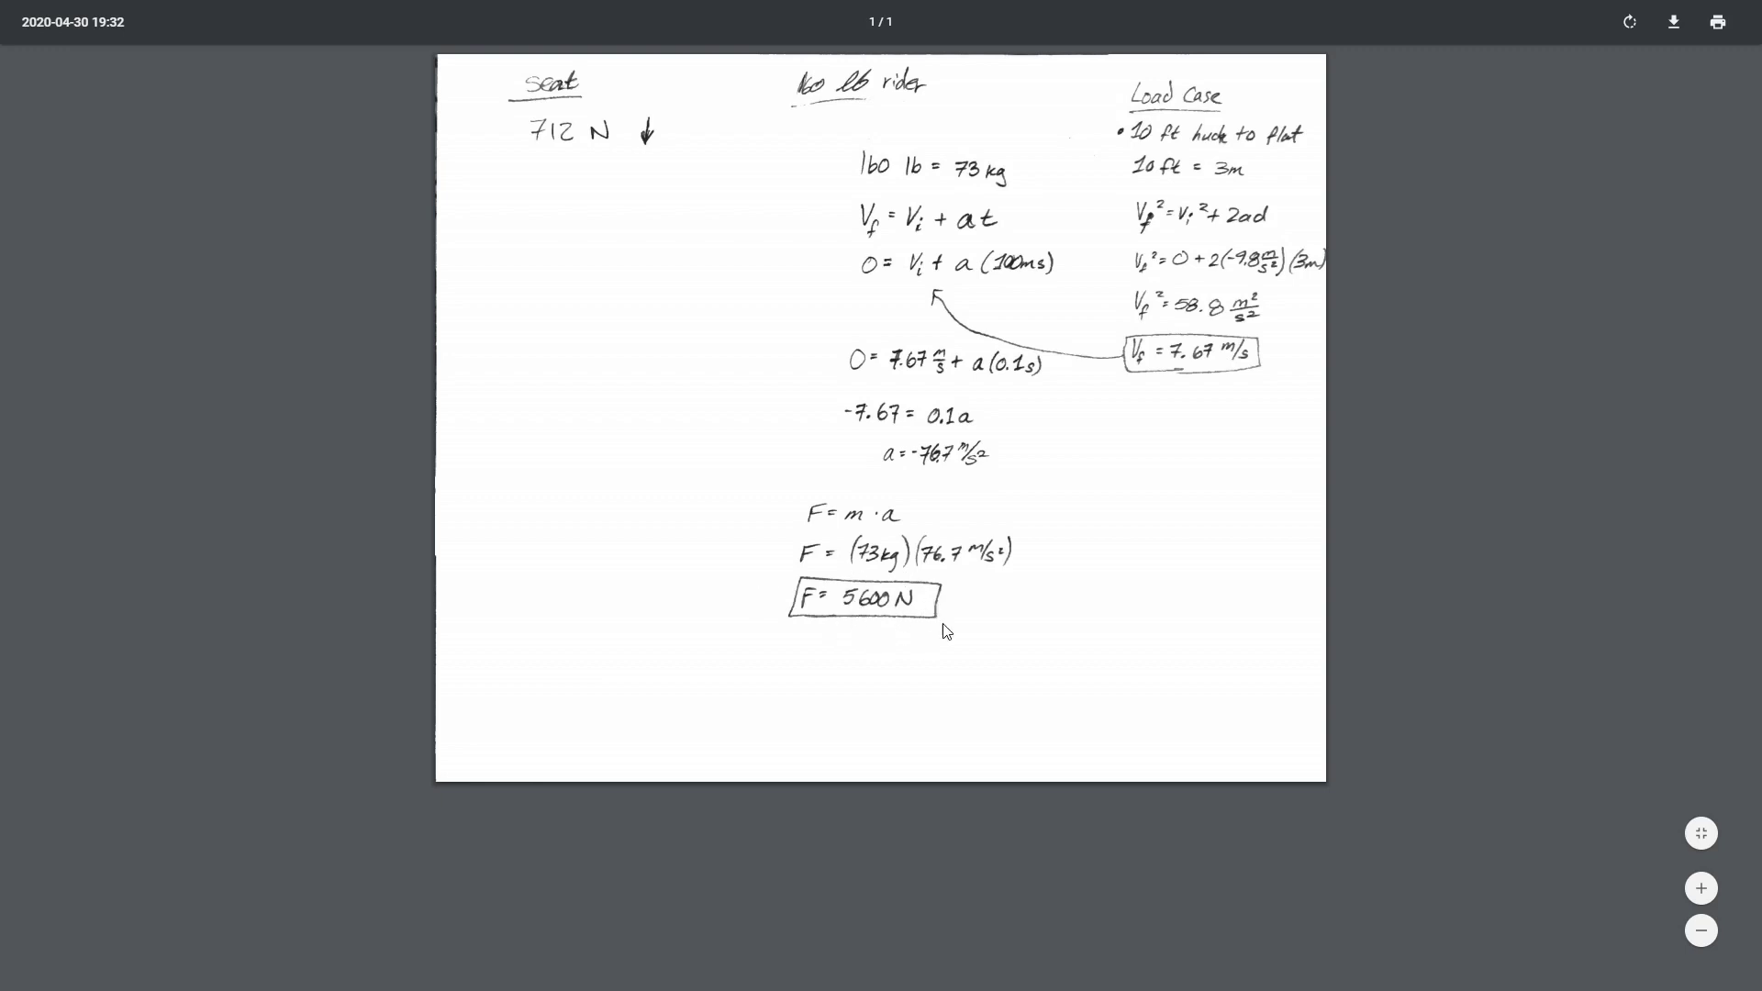
Return to ANSYS Mechanical and add a bearing load, defined by components, to the cylindrical face of the plate's lower front hole
key("F11")
left_click(740, 973)
left_click(641, 973)
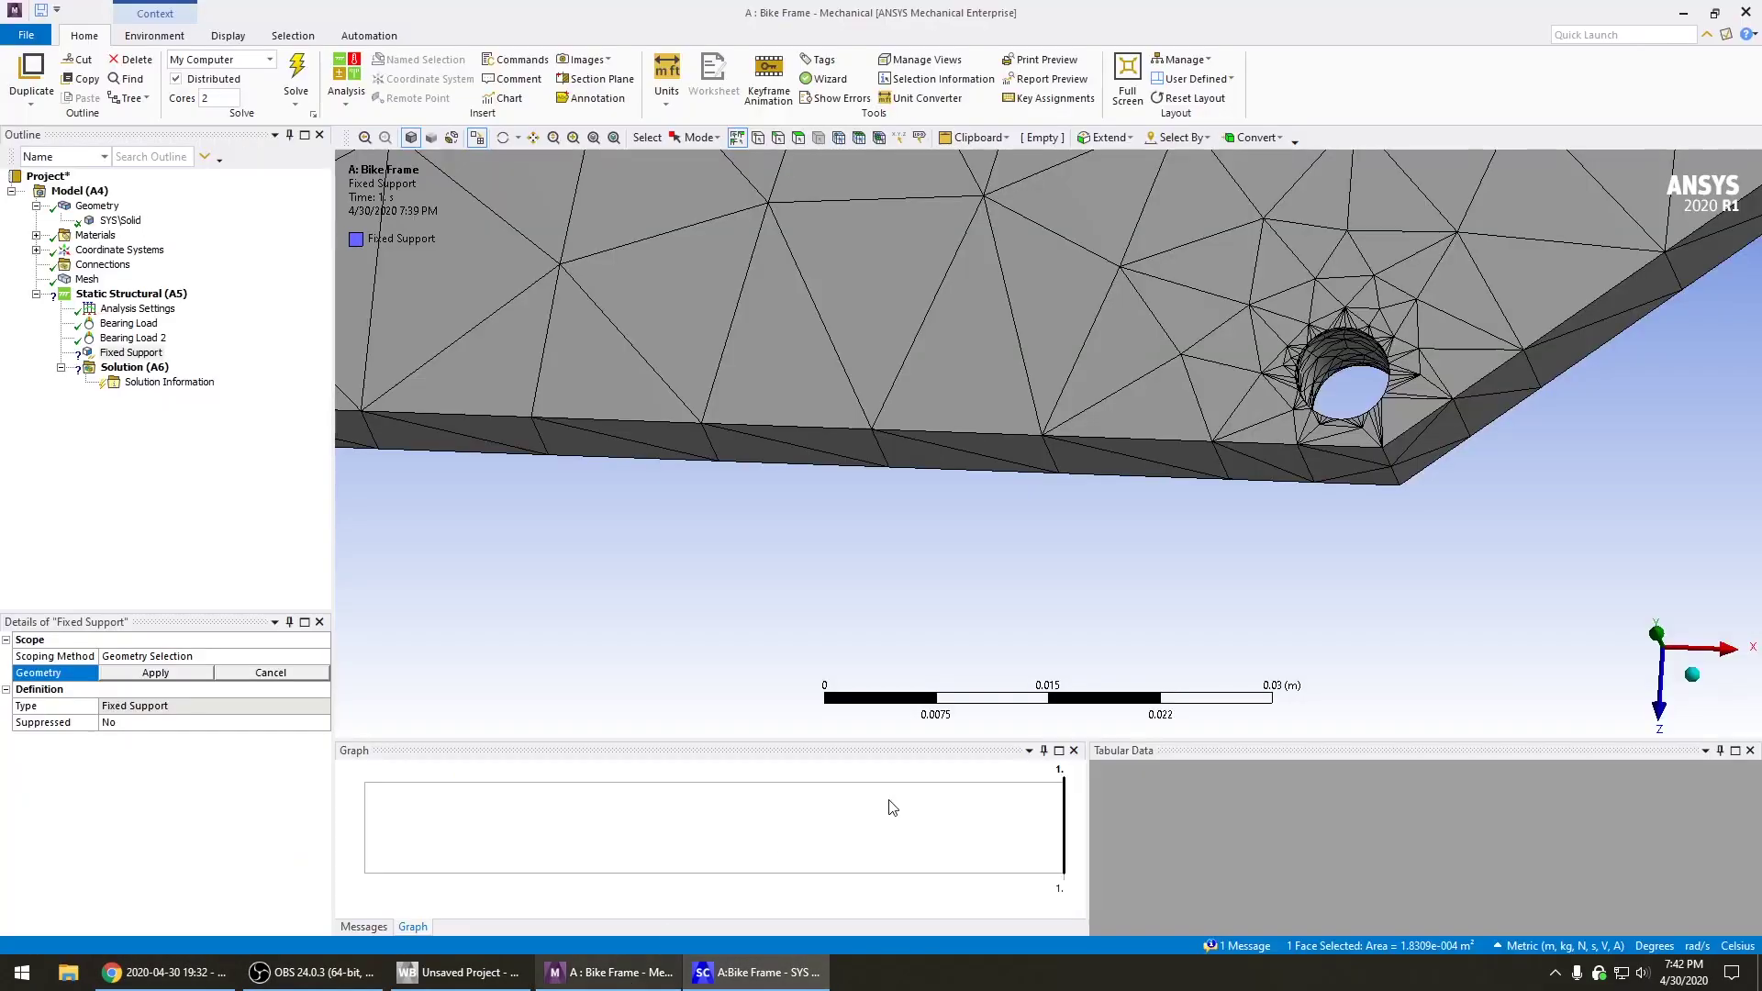
right_click(1348, 356)
mouse_move(1408, 367)
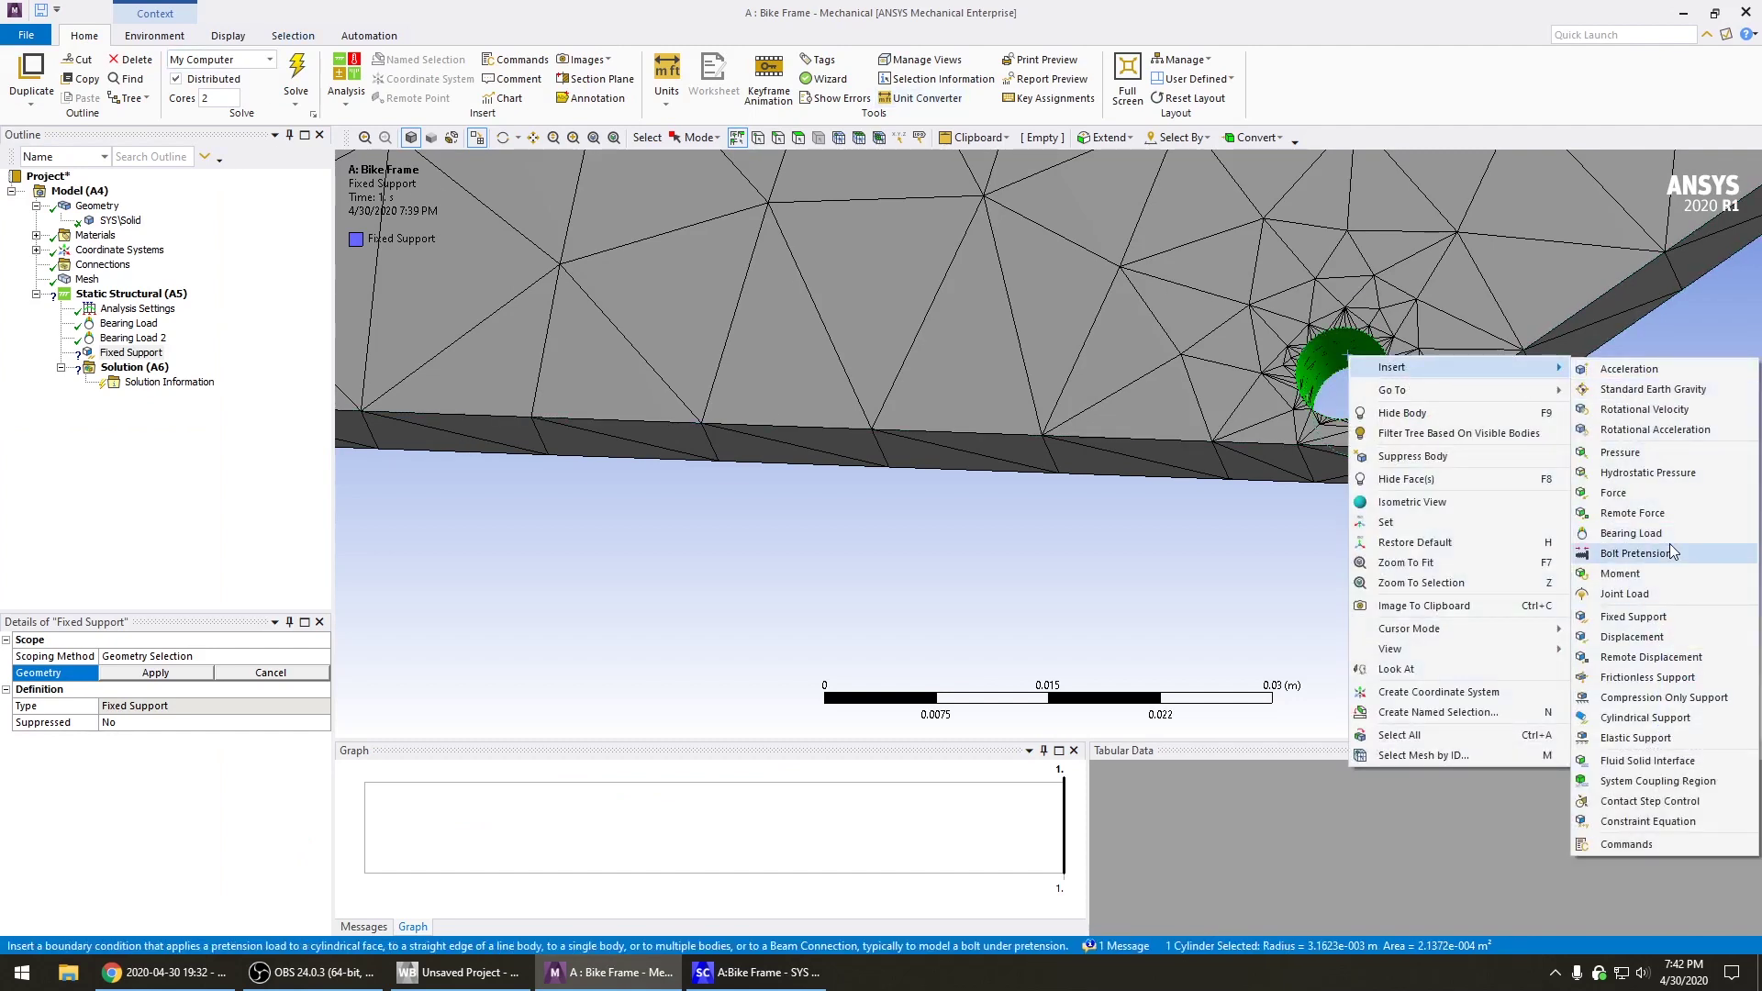
left_click(1632, 534)
left_click(184, 722)
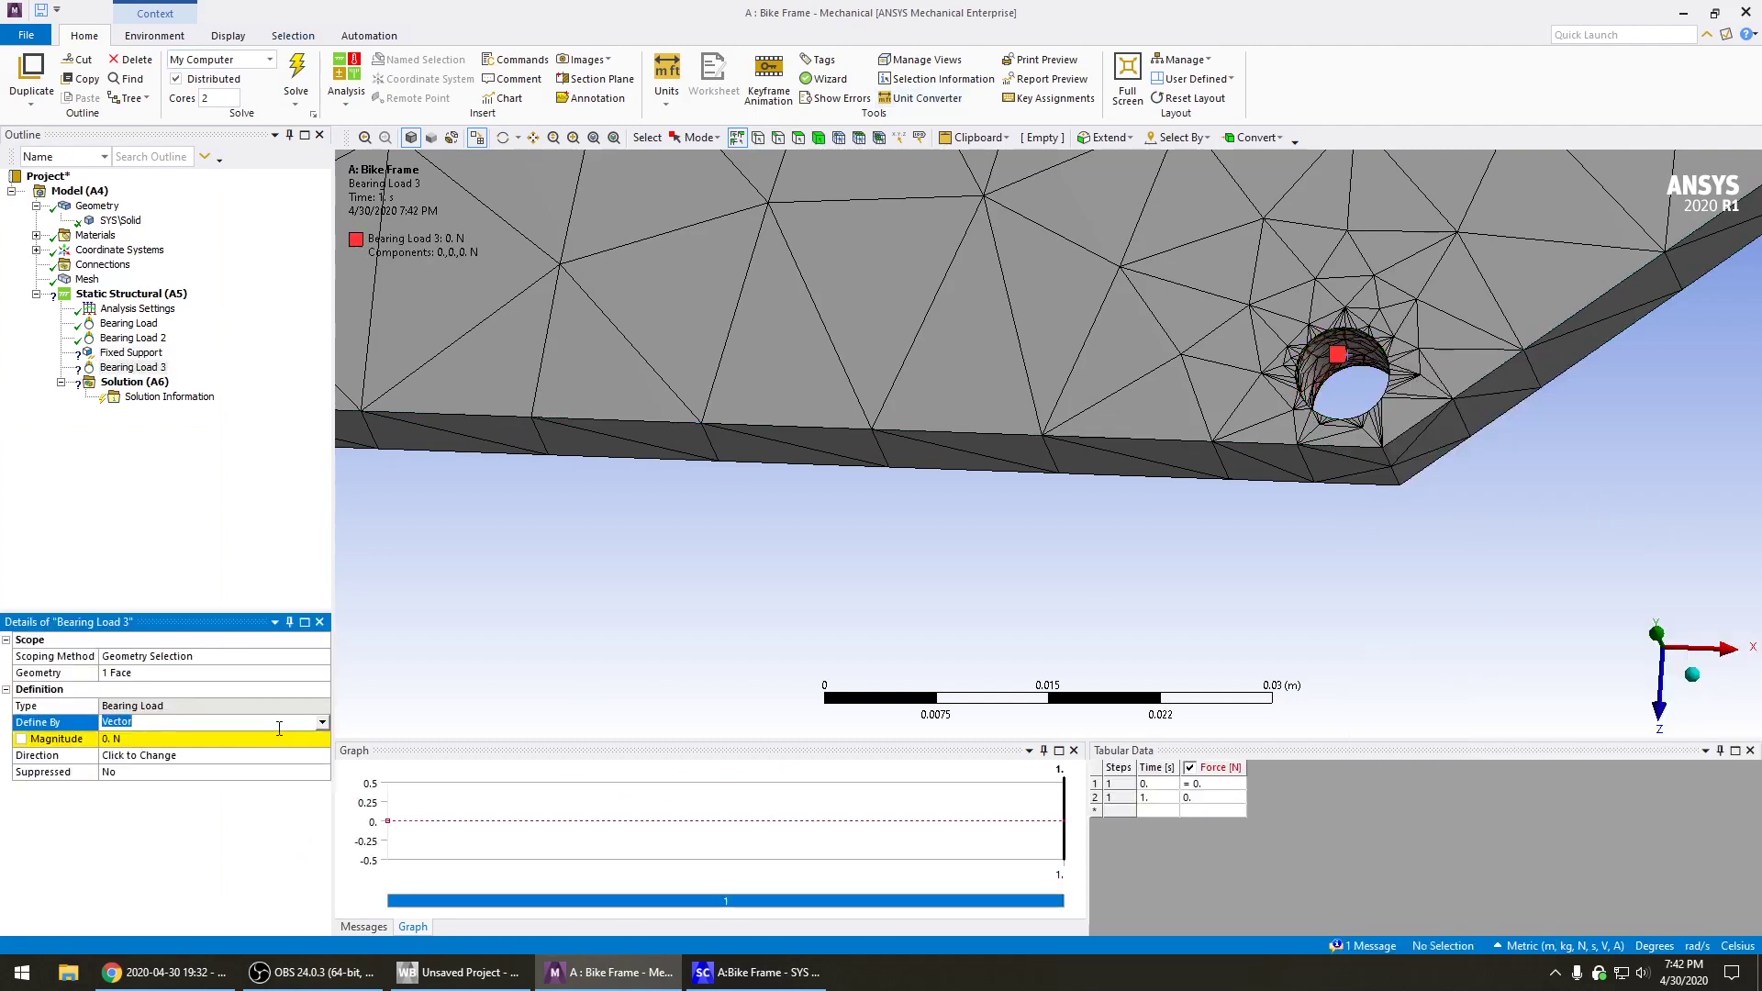
left_click(173, 755)
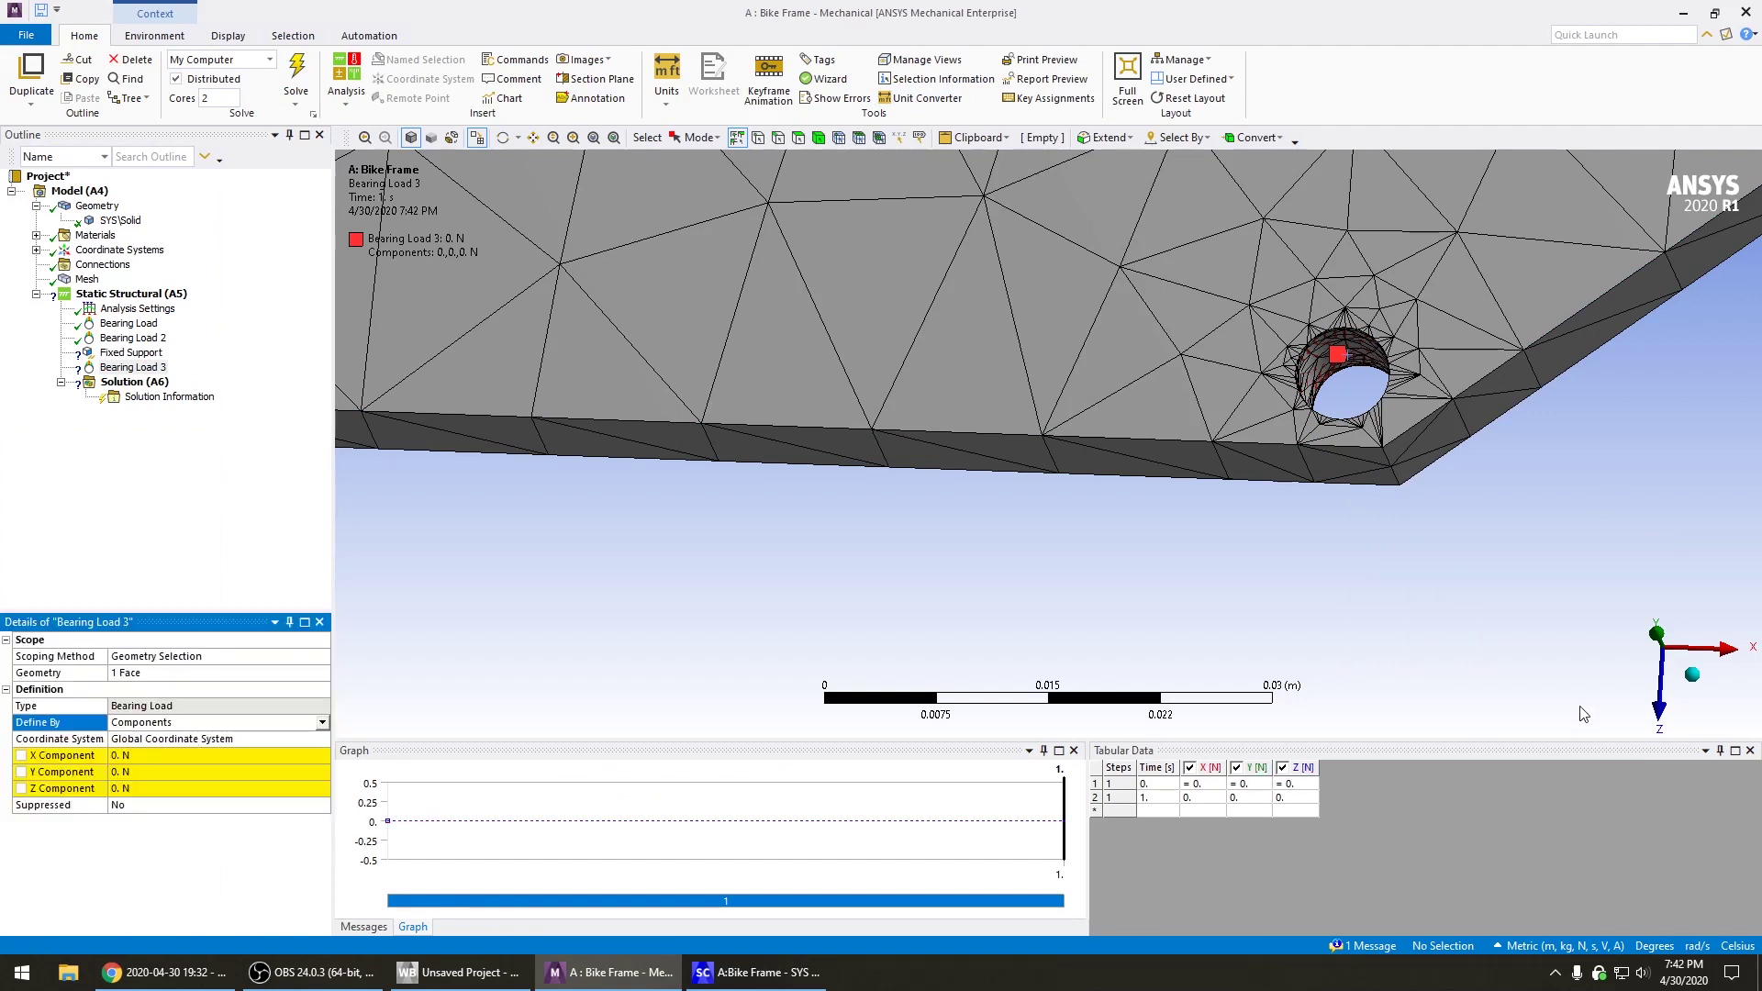
Set the new bearing load's Z component to 5600 N and its X component to 1000 N
left_click(183, 788)
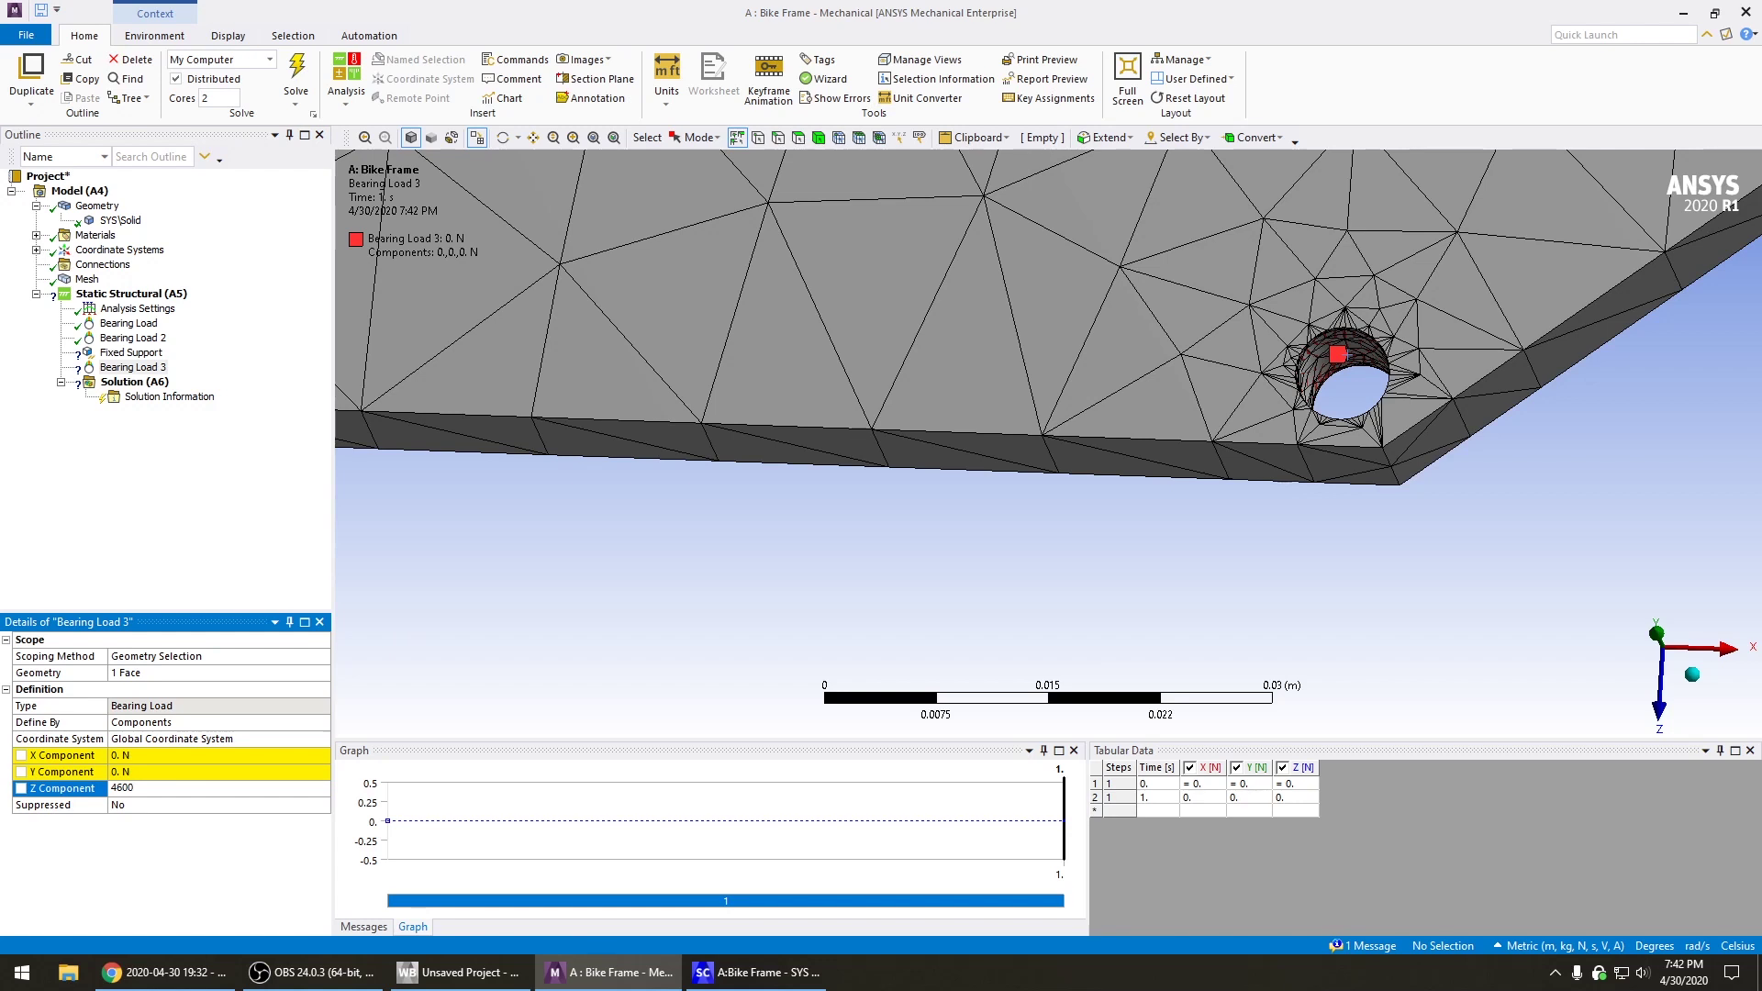
key("Return")
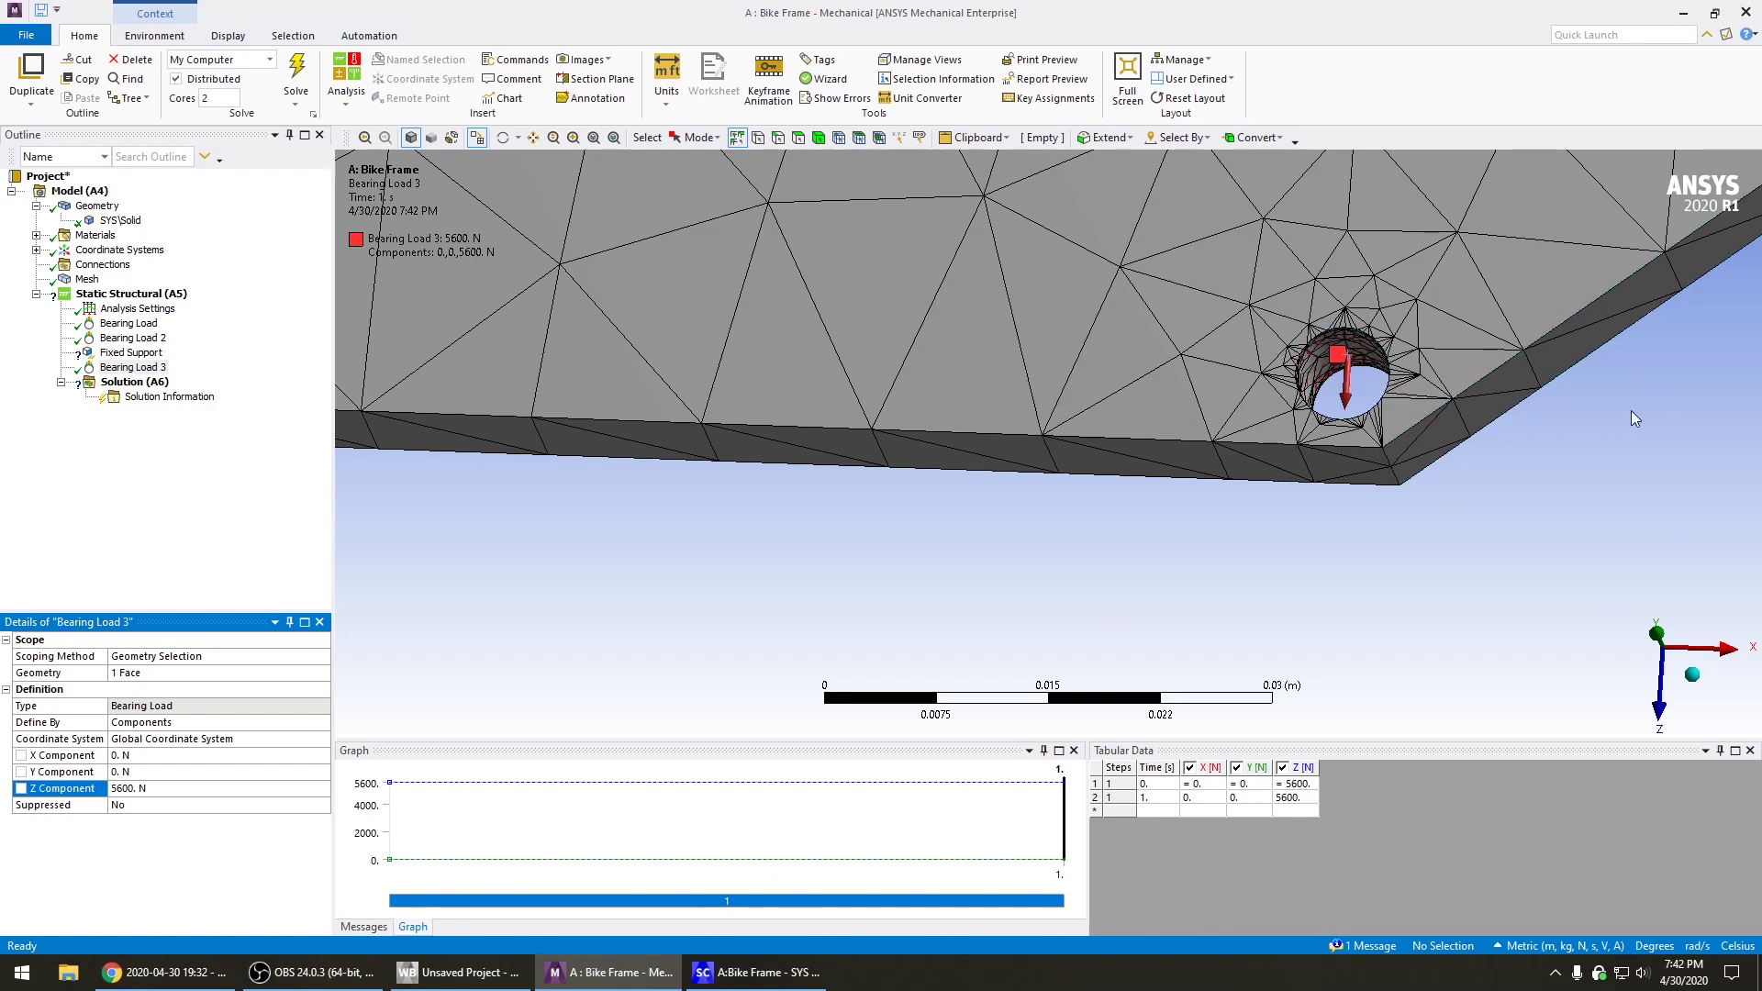
left_click(139, 756)
type("100")
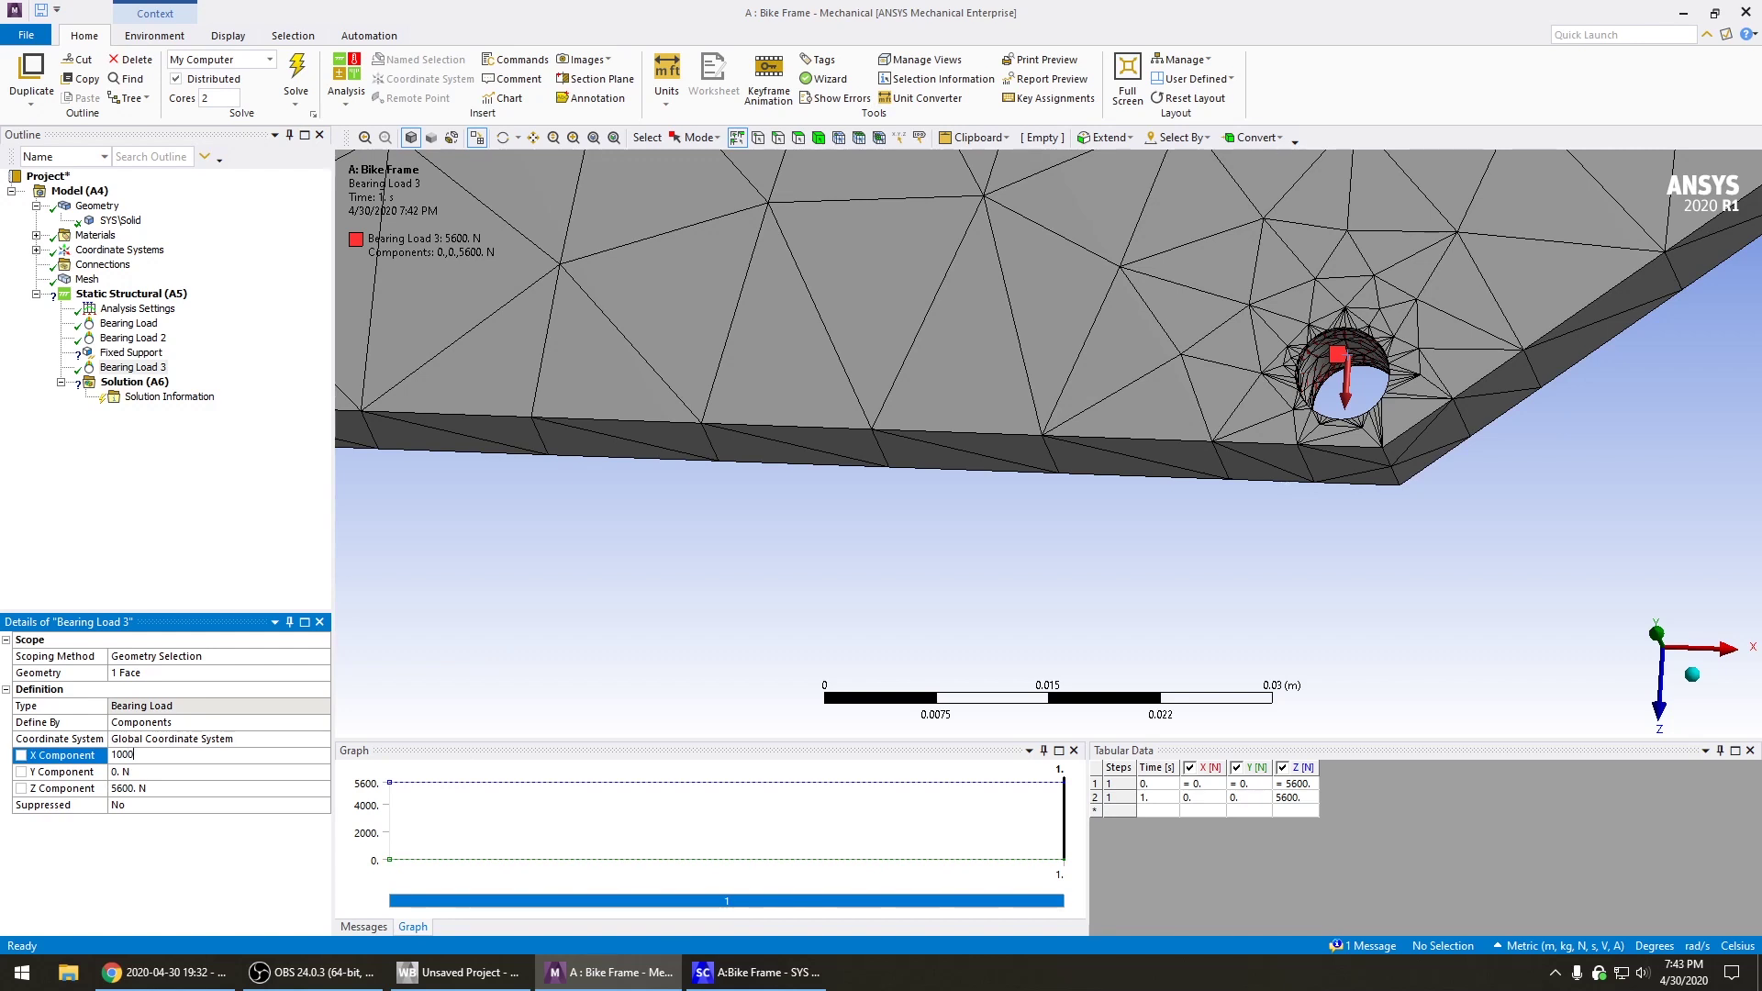
type("0")
key("Return")
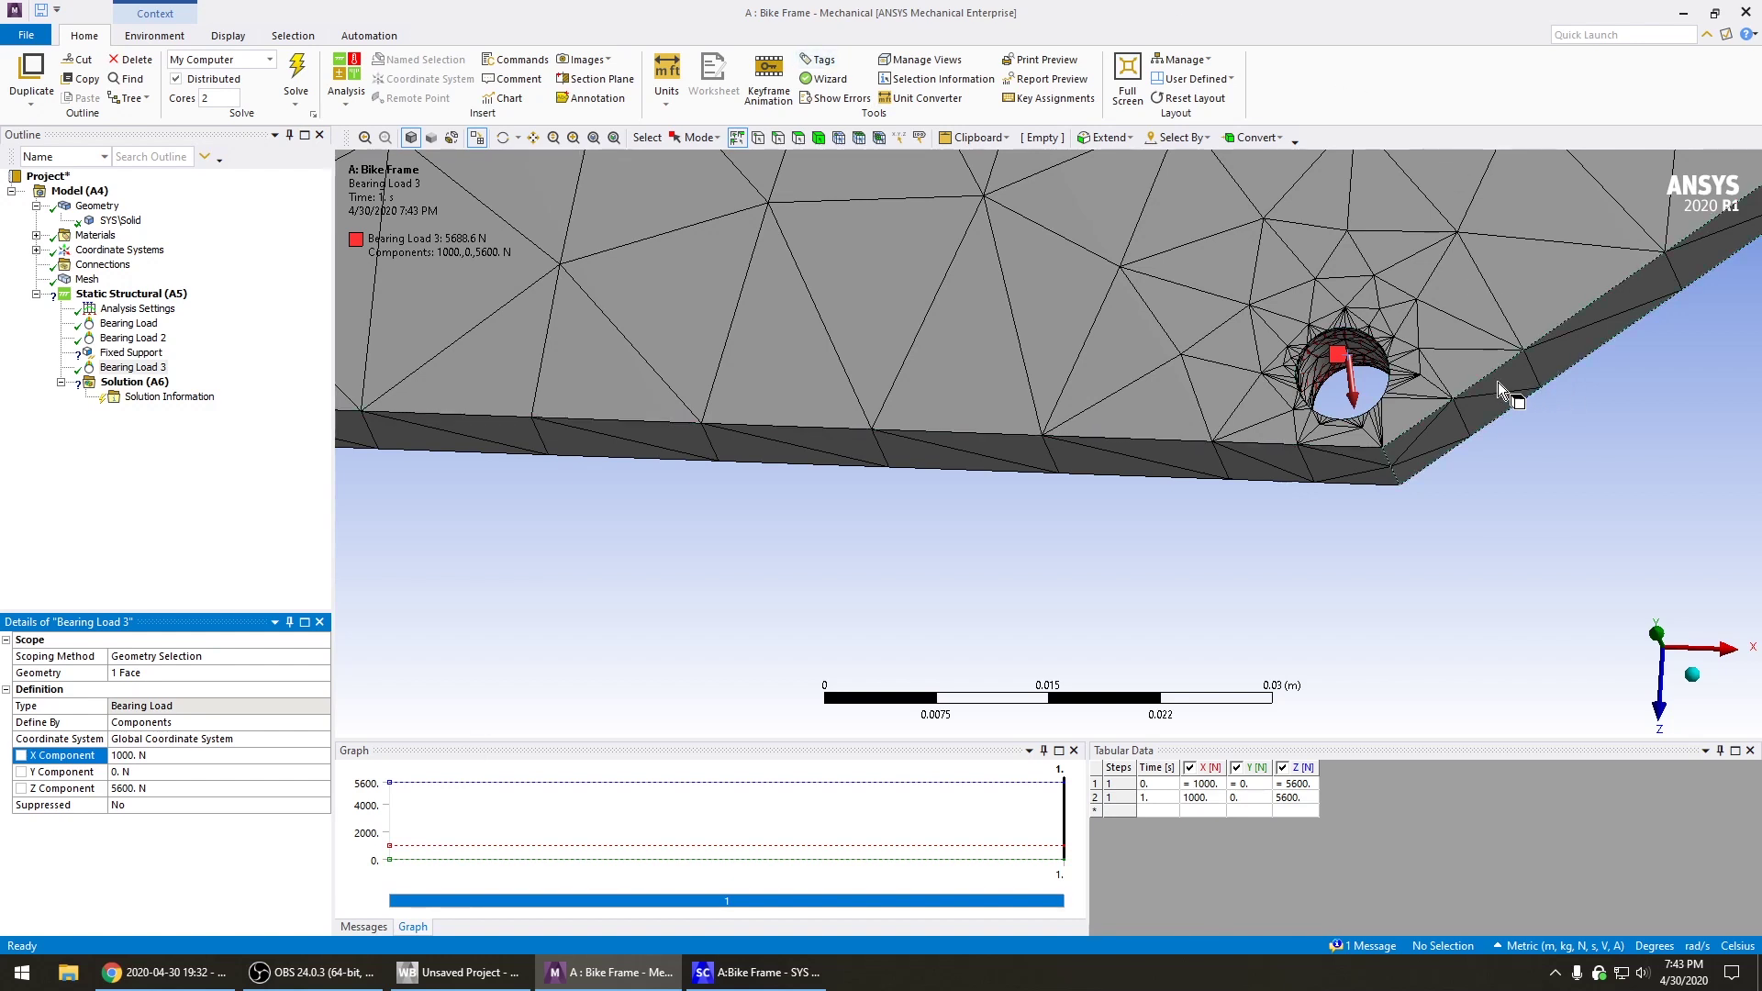
Set the X component of the lower front hole's bearing load to 2000 N
left_click(179, 776)
left_click(178, 756)
type("2000")
key("Return")
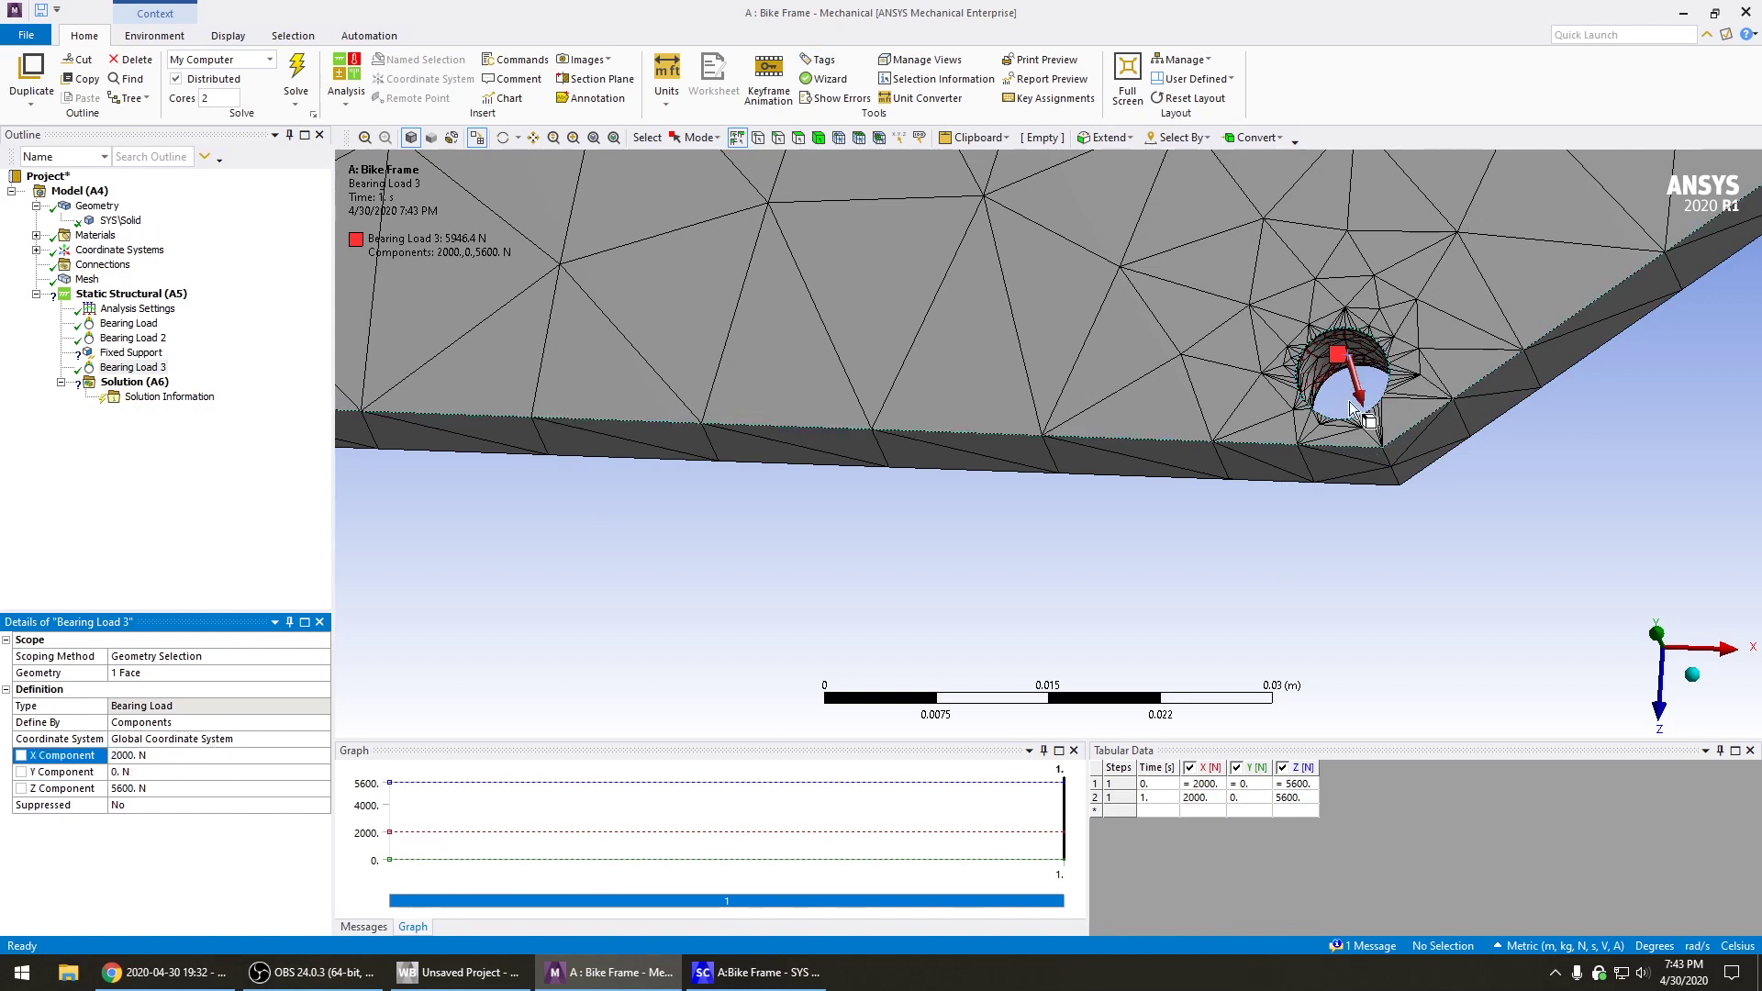
Check the handwritten landing force calculation in the browser against the bearing load's Z component in ANSYS Mechanical
left_click(165, 972)
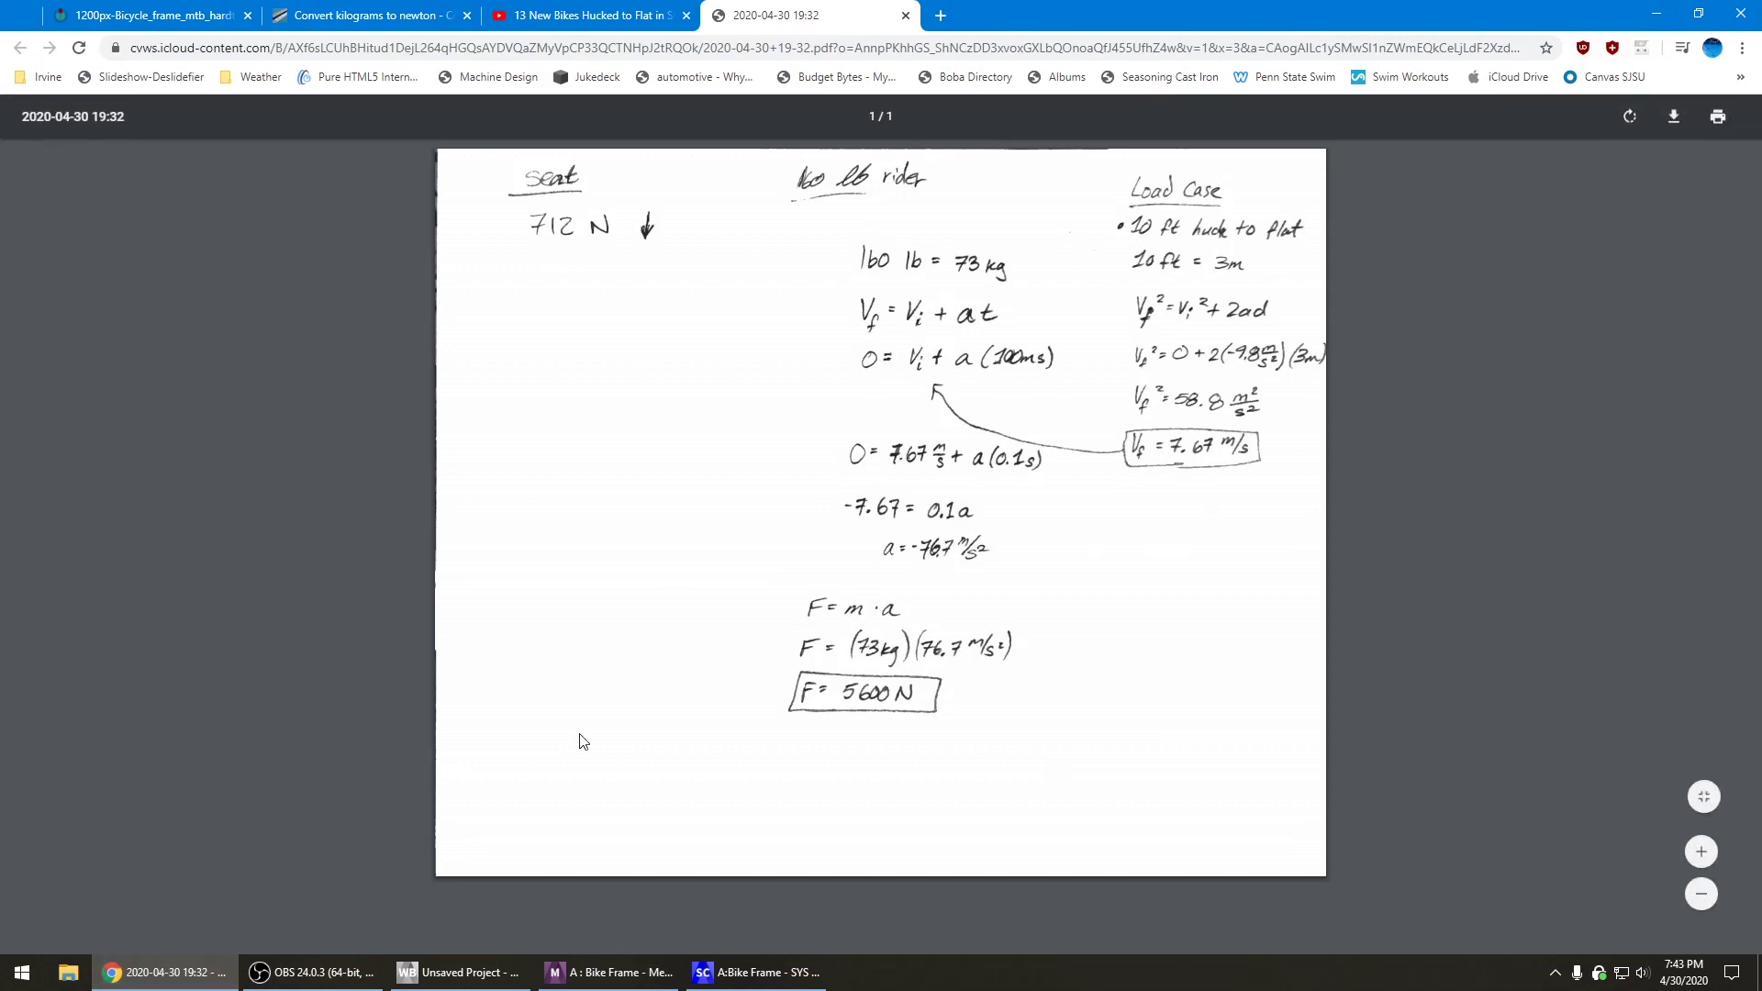
left_click(166, 972)
left_click(165, 789)
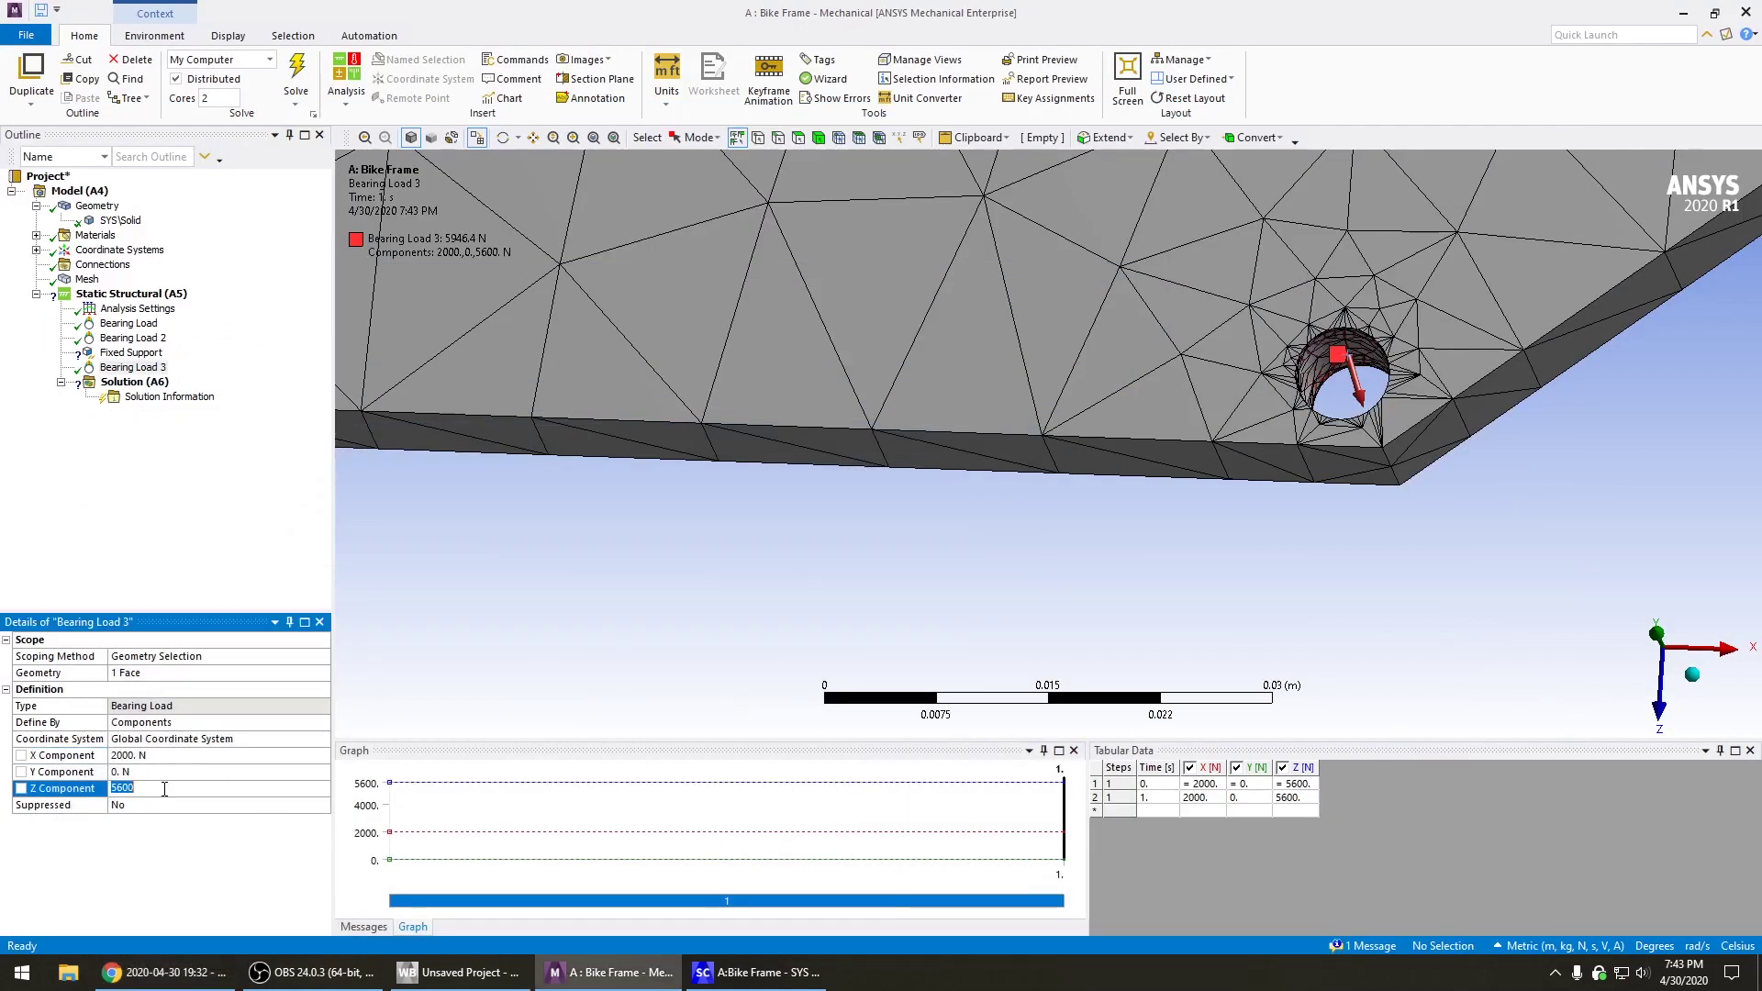
left_click(158, 789)
key("Return")
Apply the existing Fixed Support to the small face on the plate's lower edge, just beneath the hole at the front tip
scroll(1080, 504, "up", 1)
scroll(1188, 520, "down", 5)
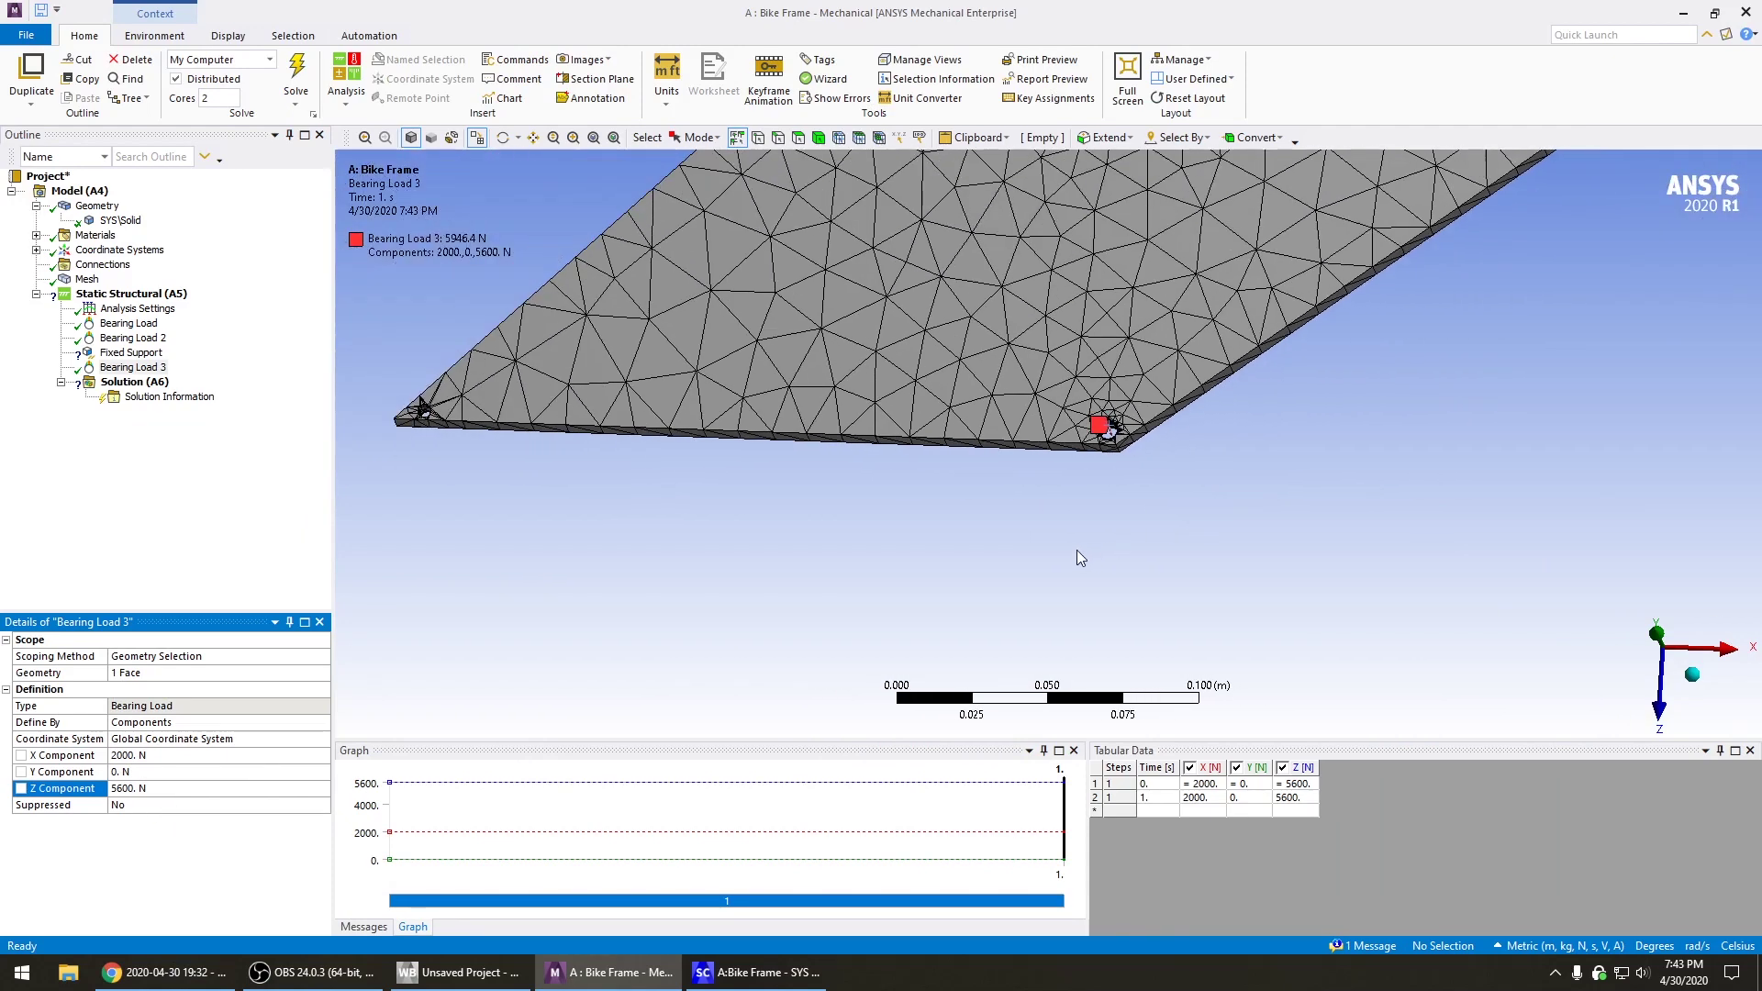
scroll(835, 582, "down", 3)
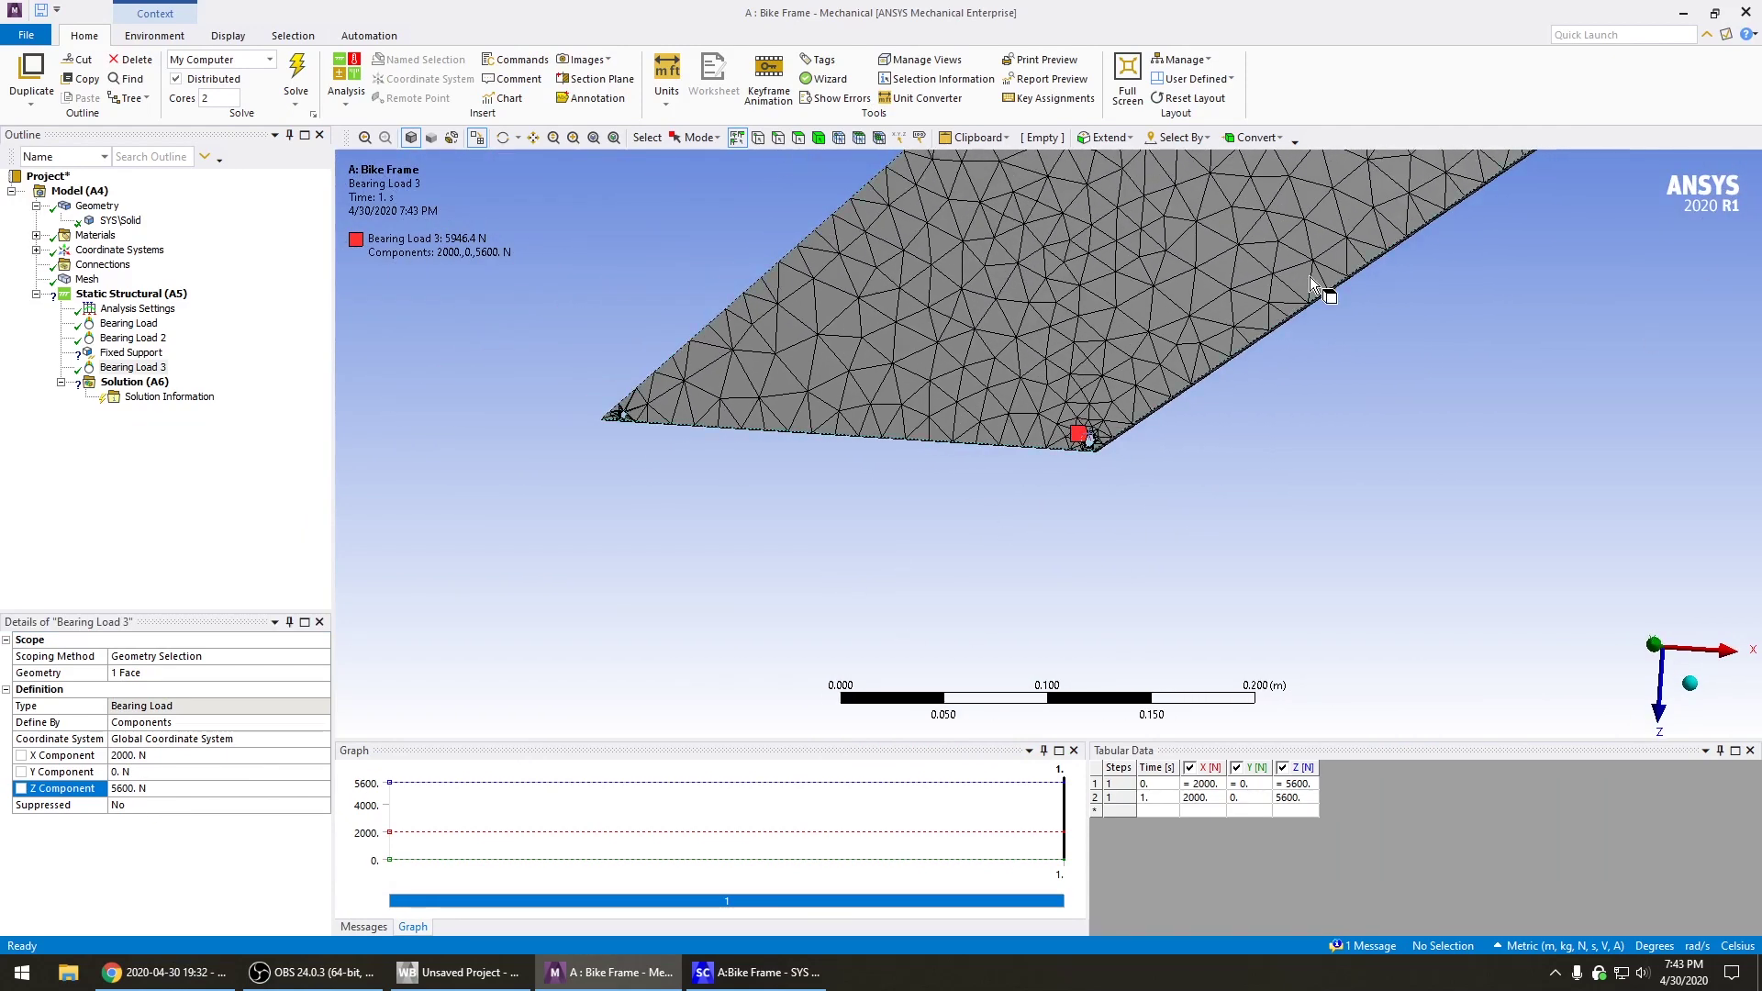
middle_click_drag(1277, 404, 1082, 637, "ctrl")
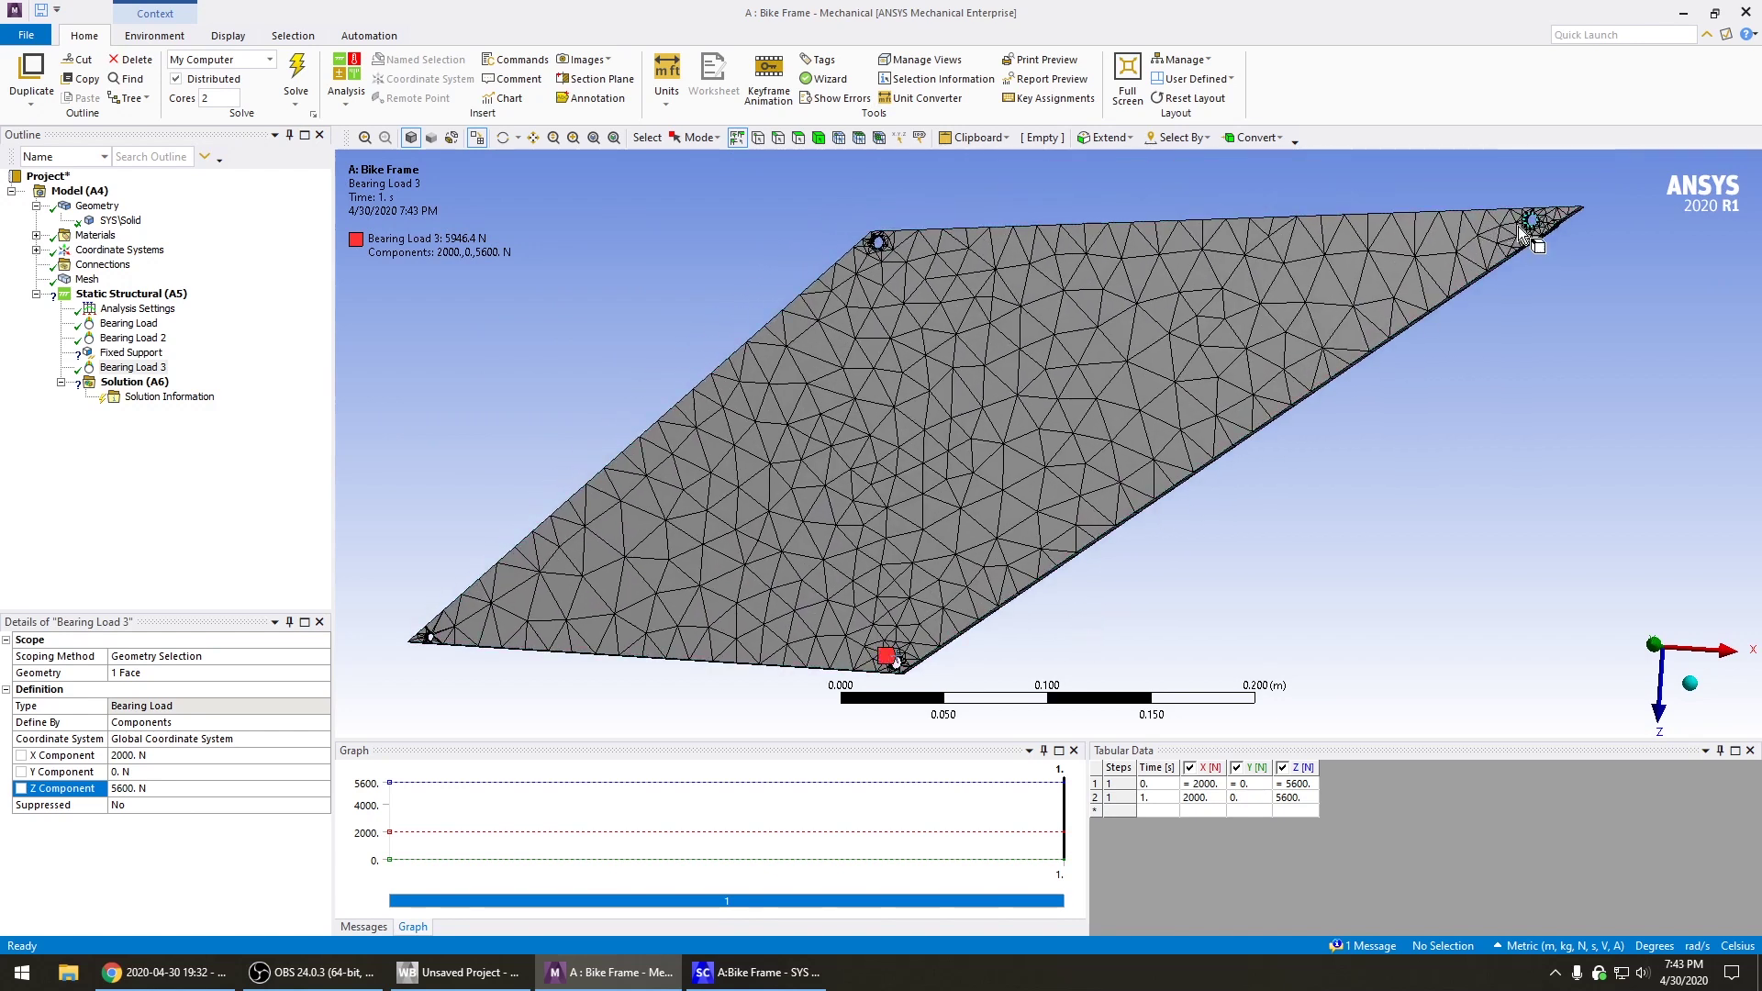
left_click(133, 354)
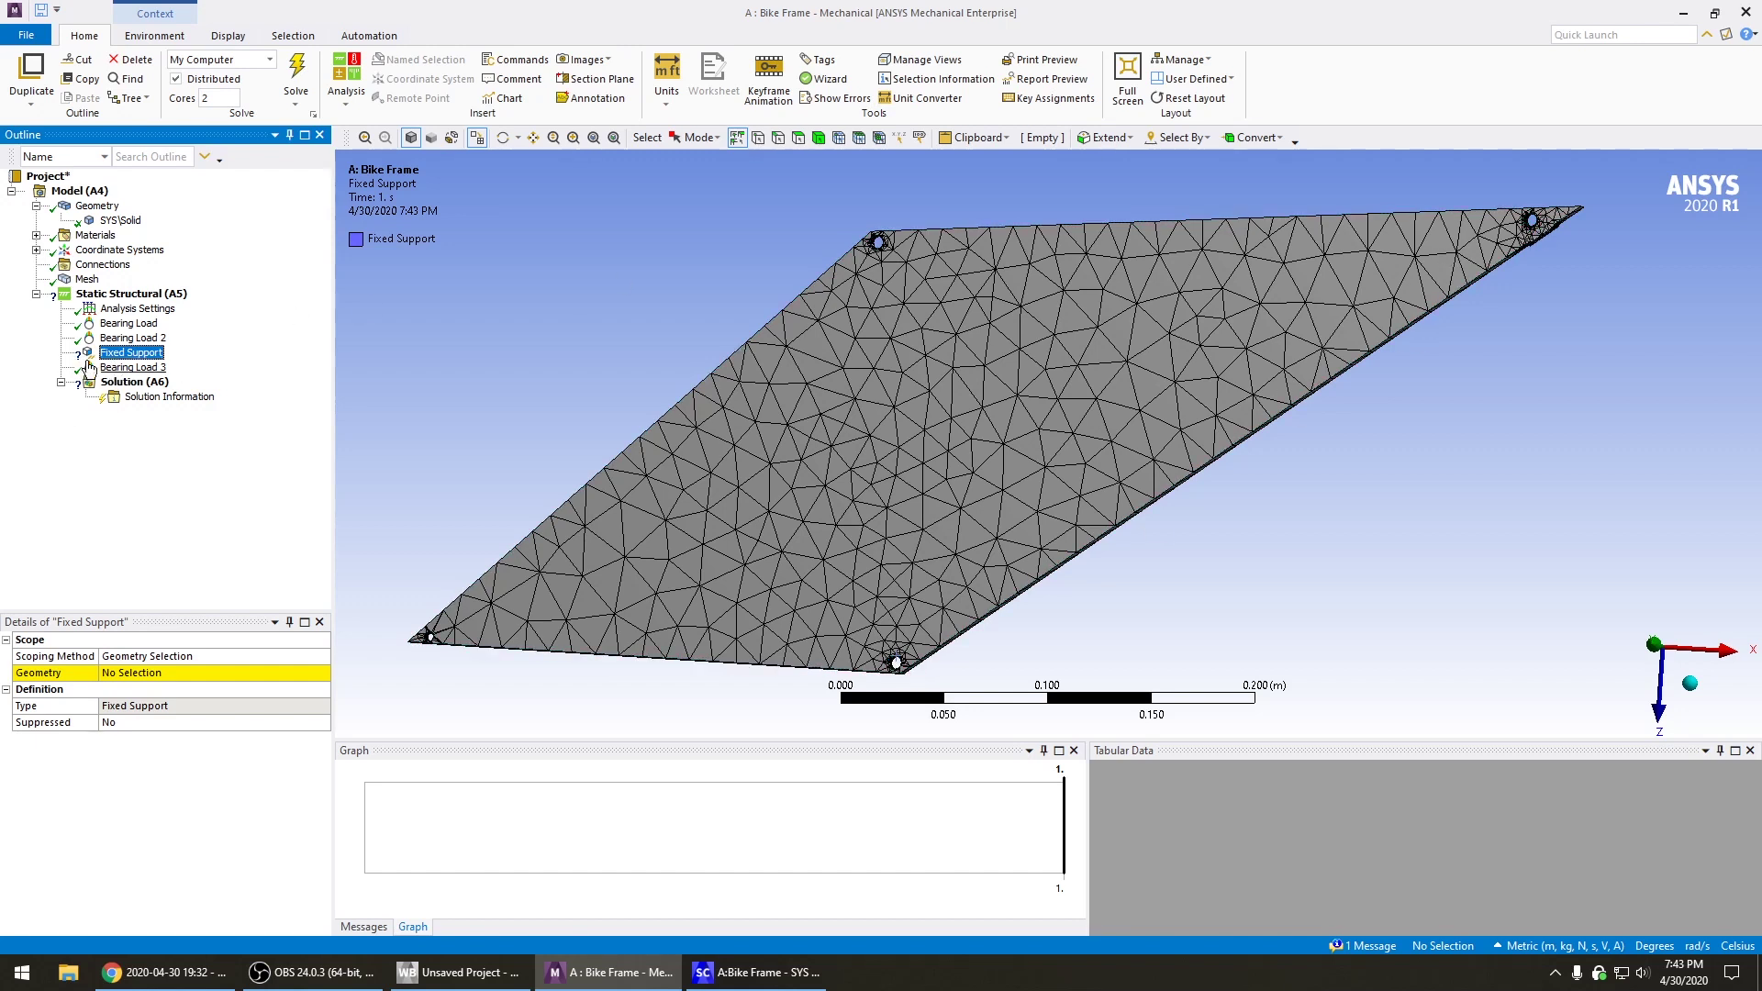
middle_click_drag(1393, 392, 1320, 376)
left_click(128, 353)
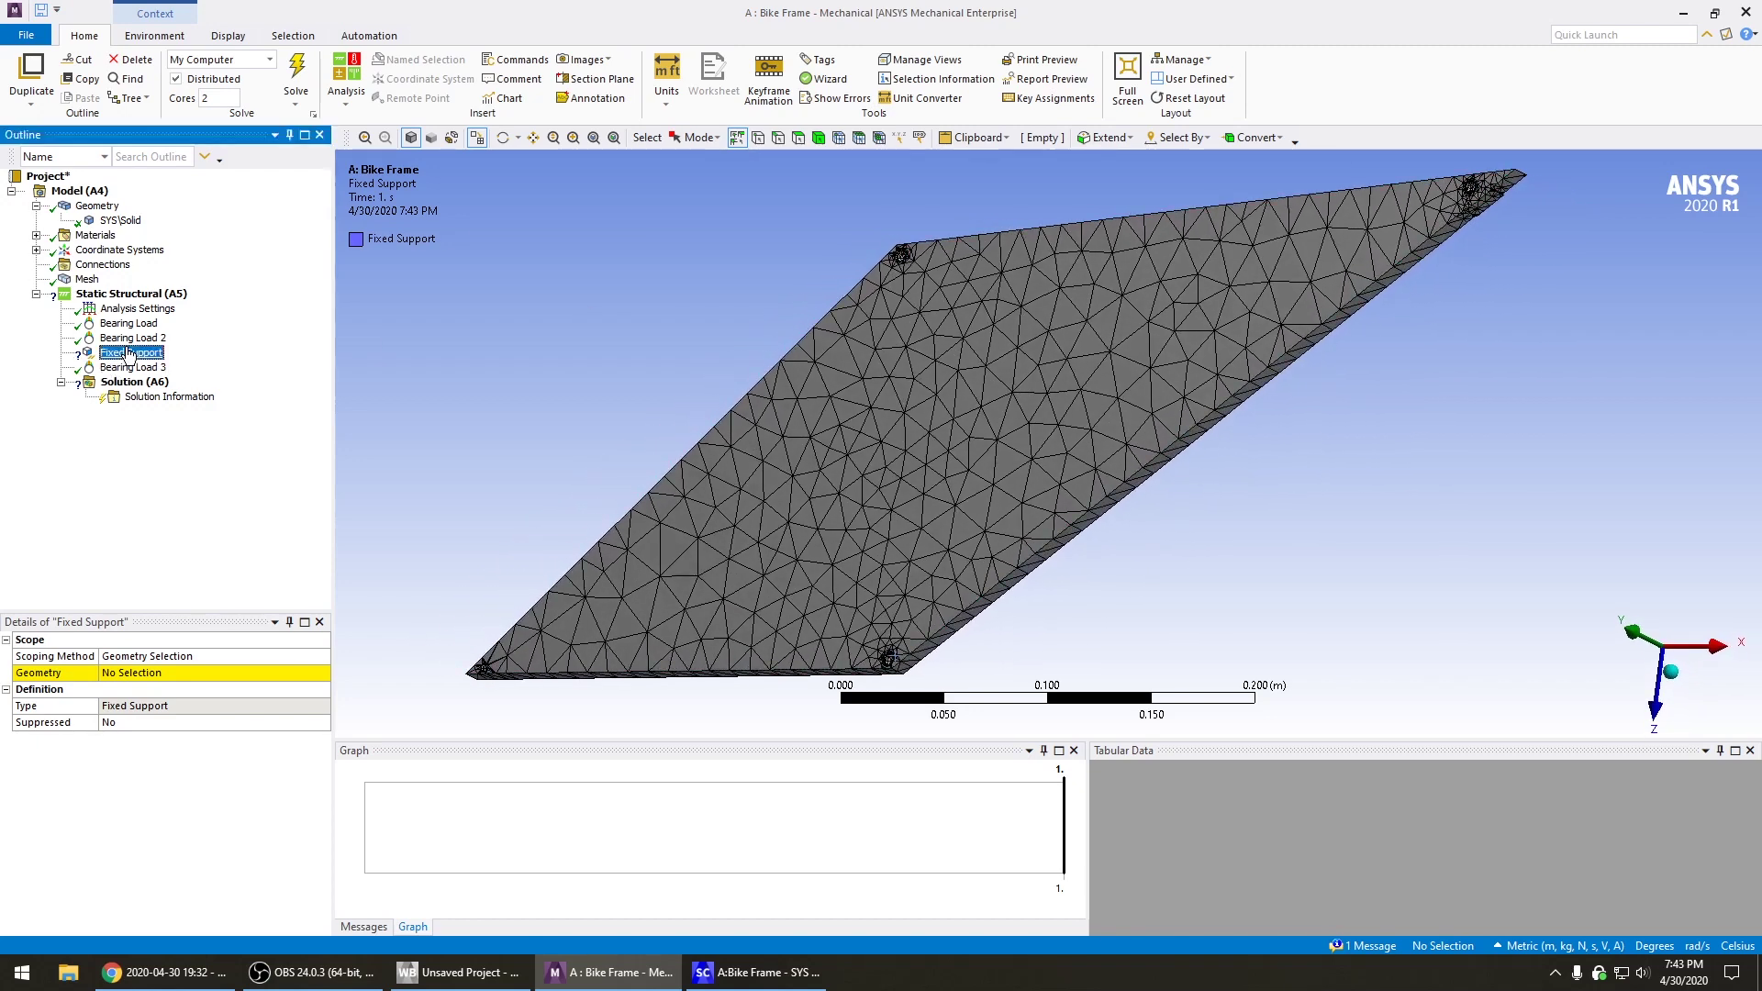
left_click(166, 674)
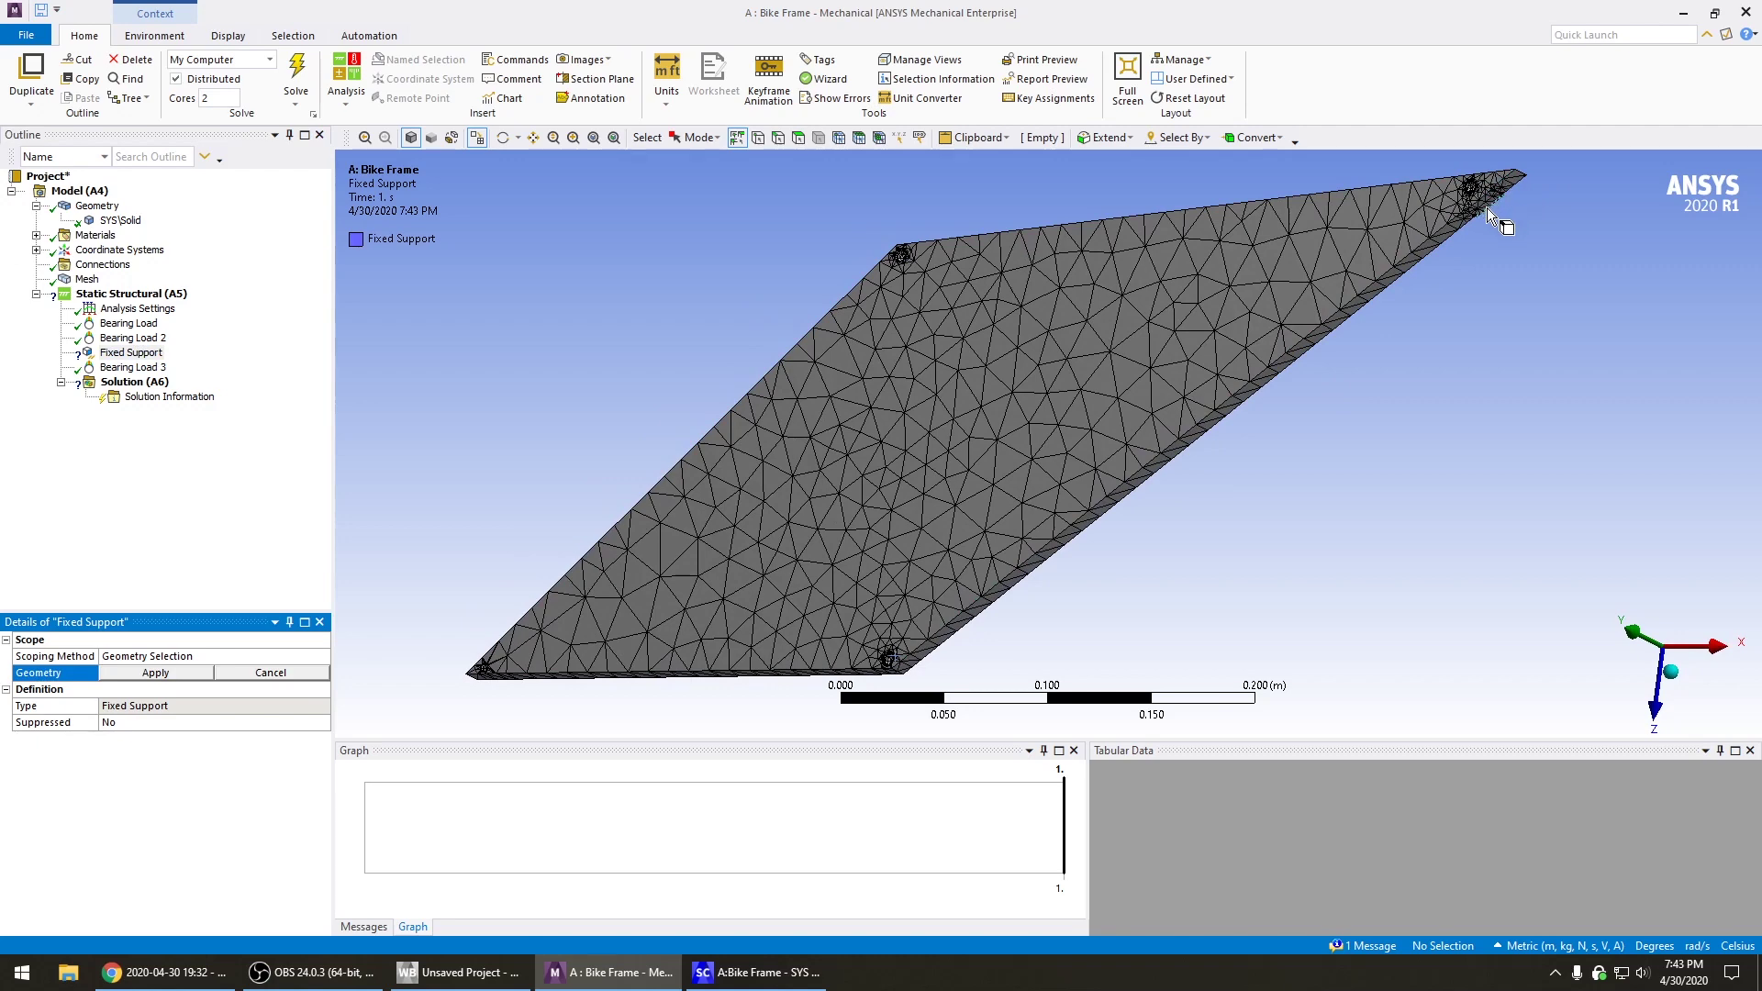
scroll(1524, 216, "up", 4)
middle_click_drag(1580, 331, 952, 737, "ctrl")
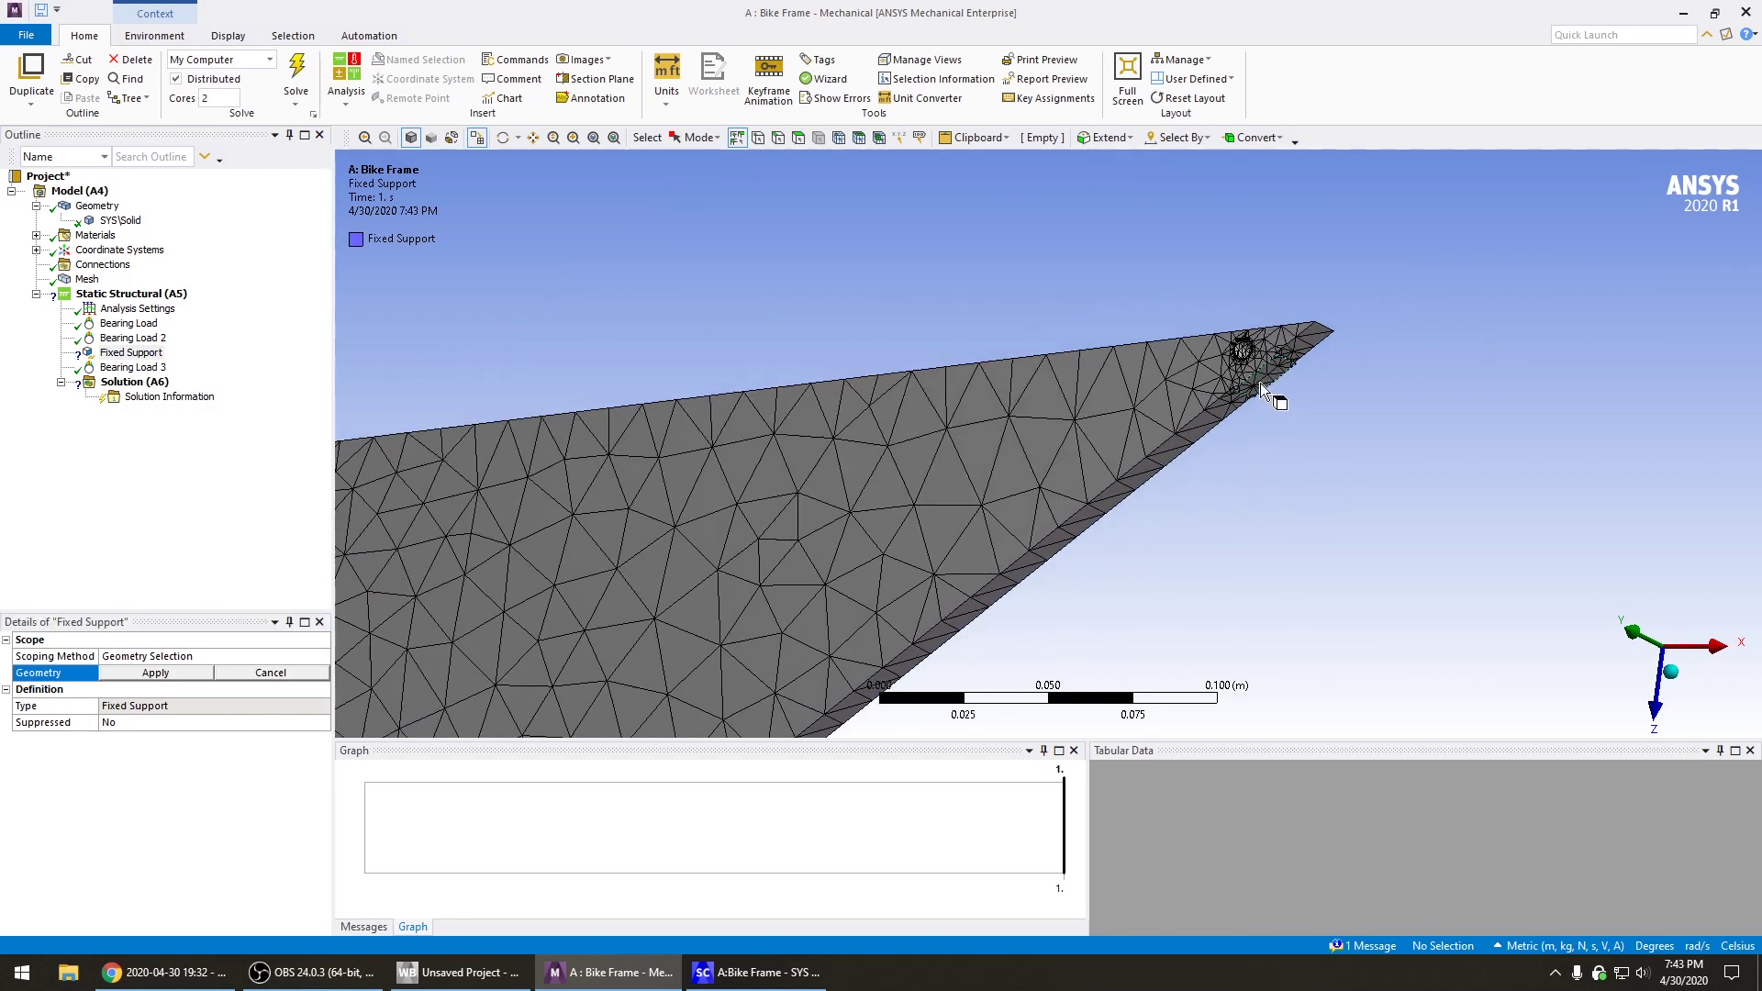
left_click(1259, 383)
left_click(186, 676)
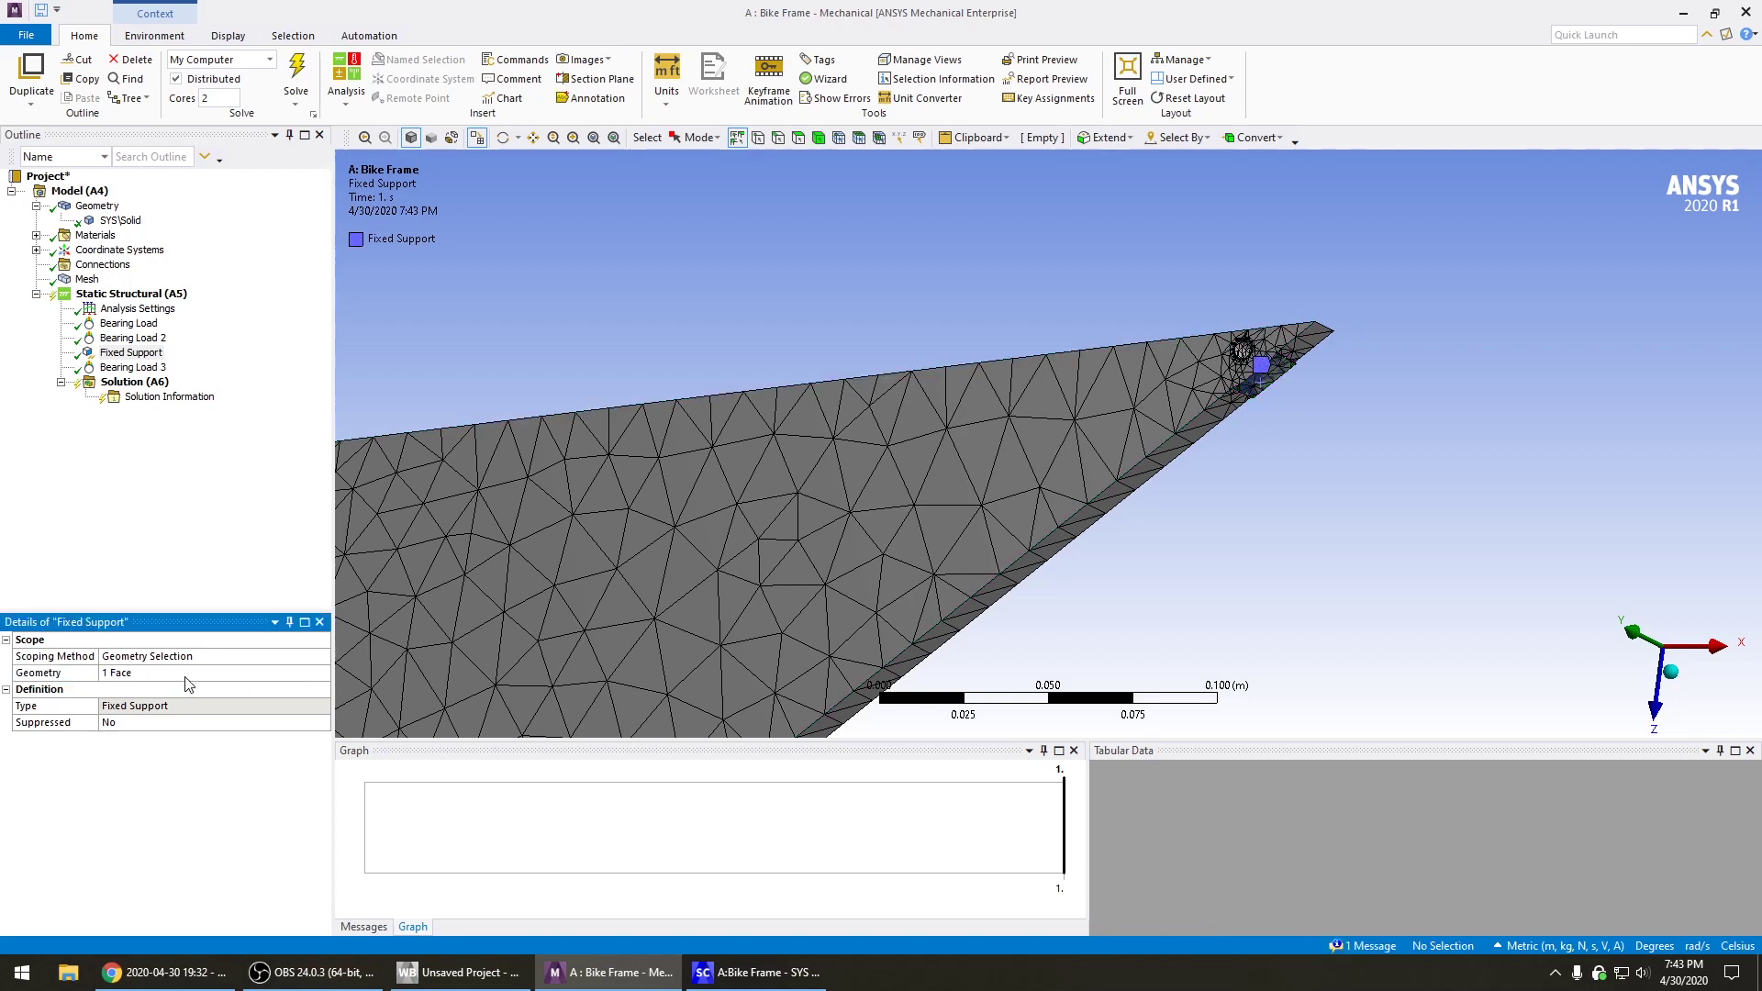
scroll(1529, 298, "up", 2)
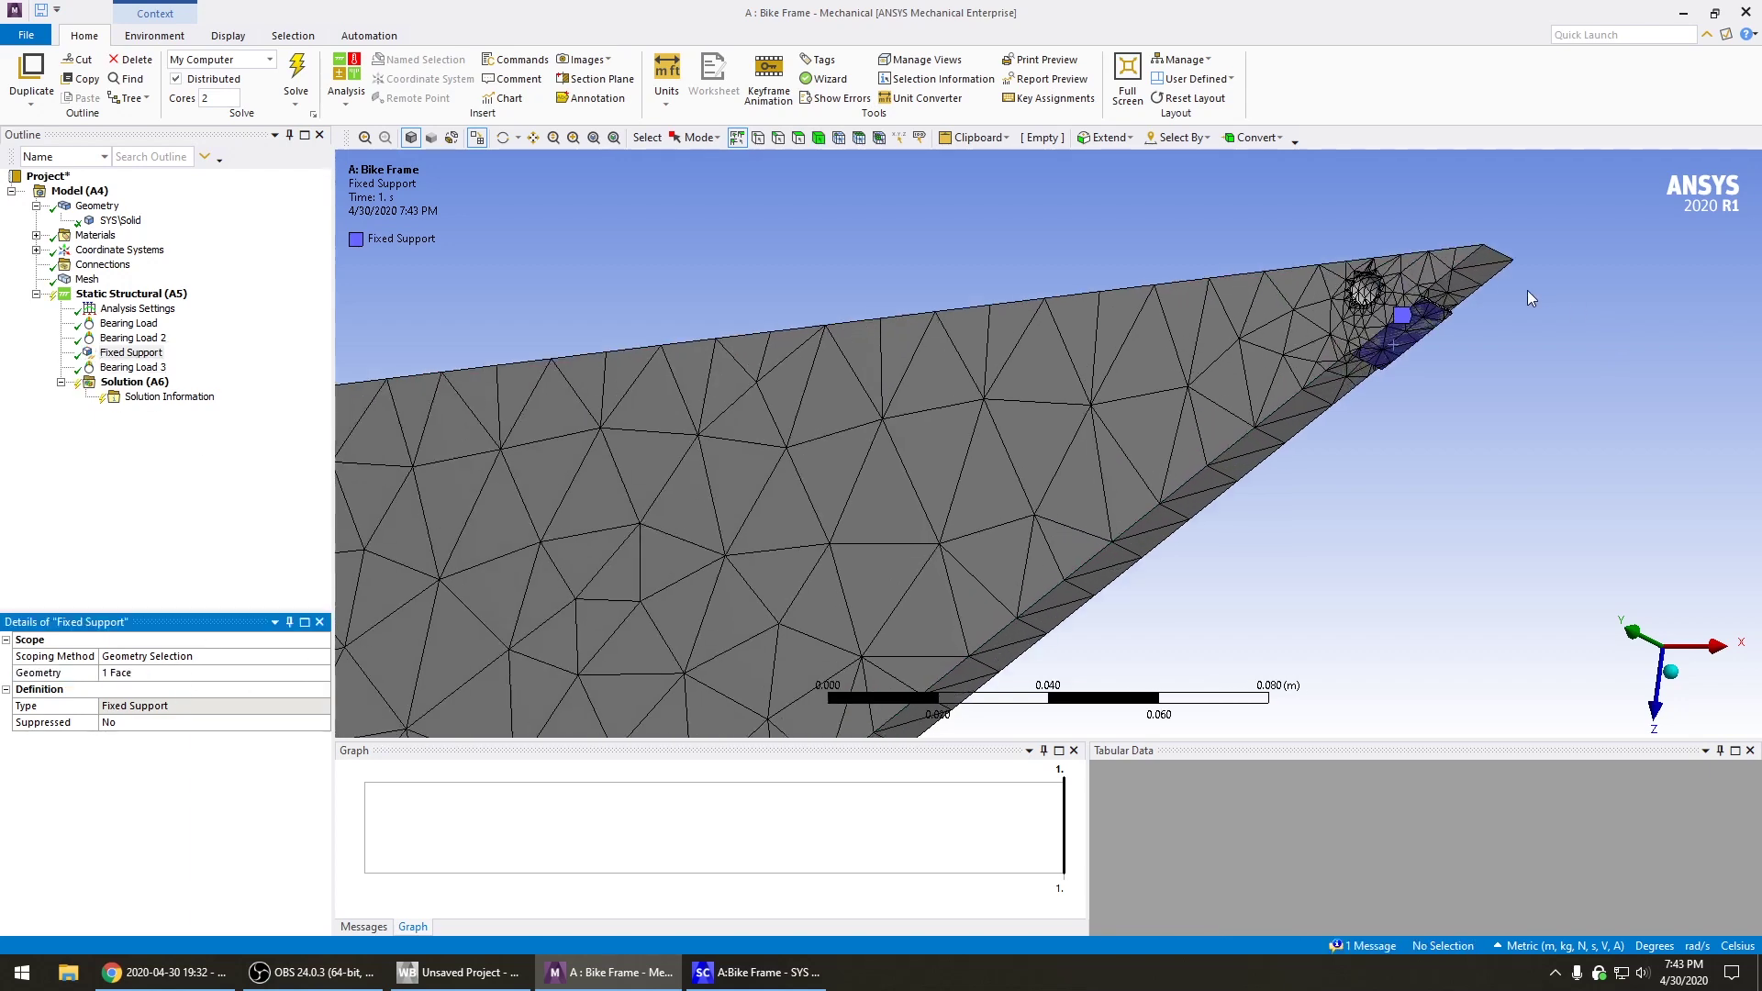
Review where Bearing Load 3 acts at the plate's lower front hole
scroll(1524, 292, "down", 3)
scroll(1365, 295, "down", 2)
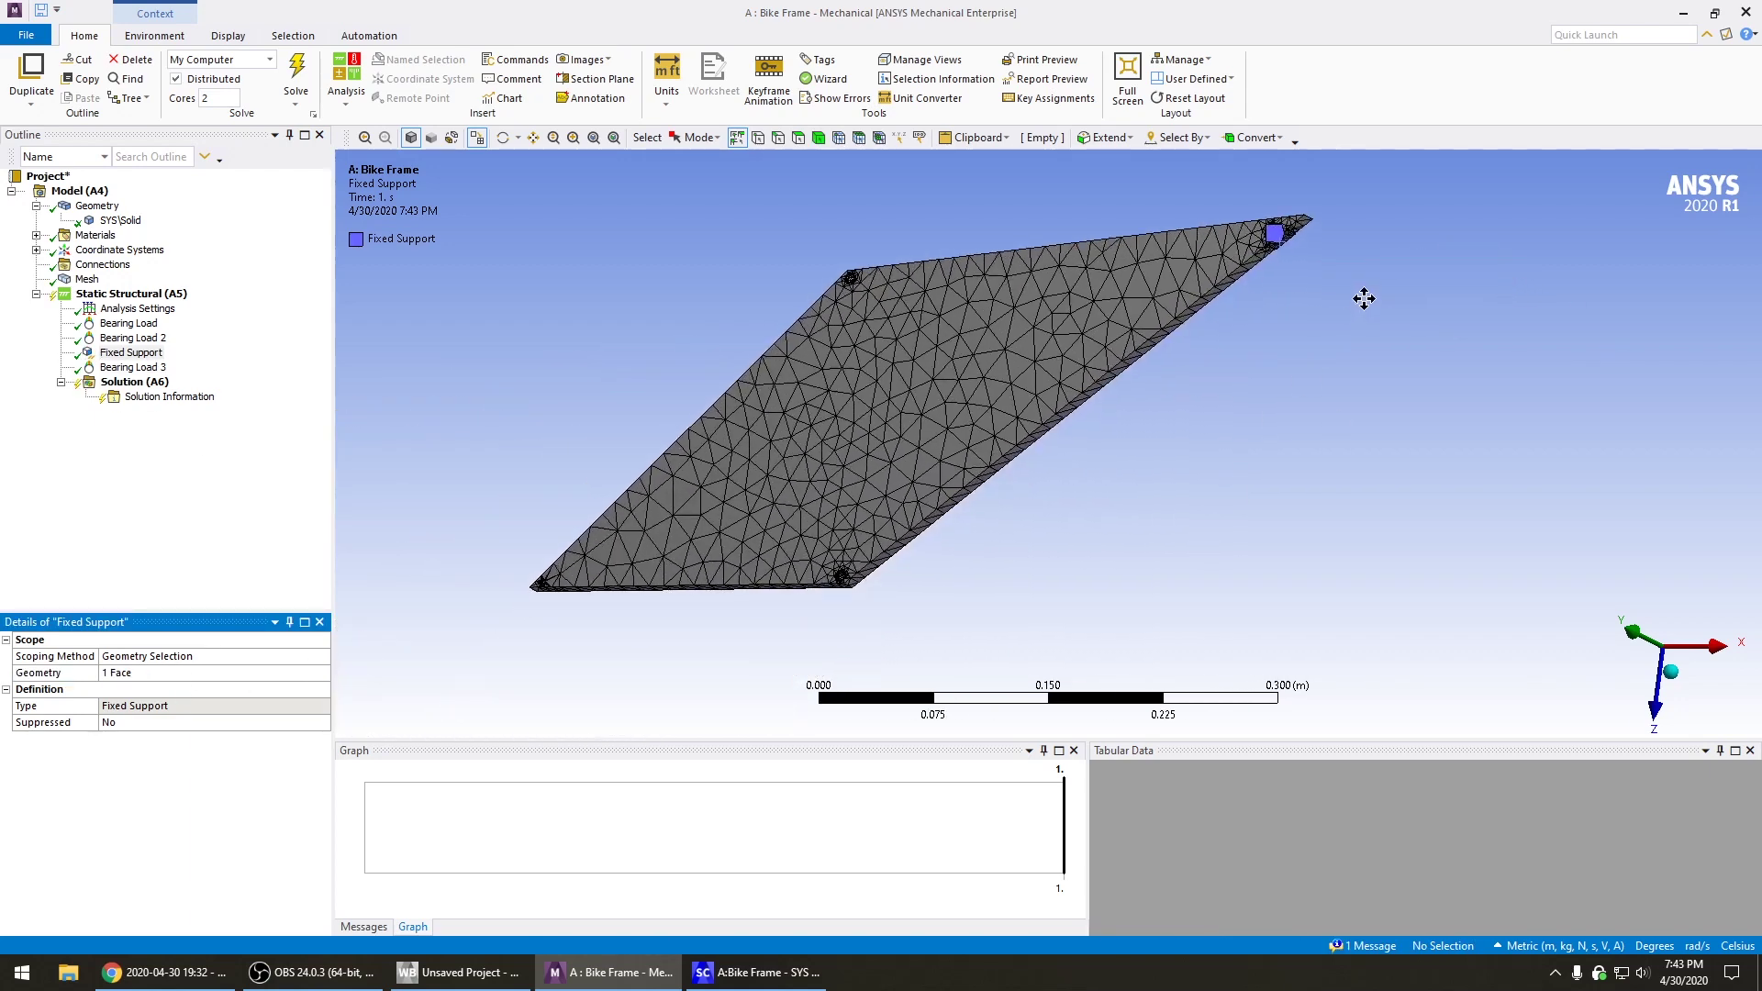
left_click(128, 368)
left_click_drag(524, 549, 773, 626)
scroll(780, 620, "up", 4)
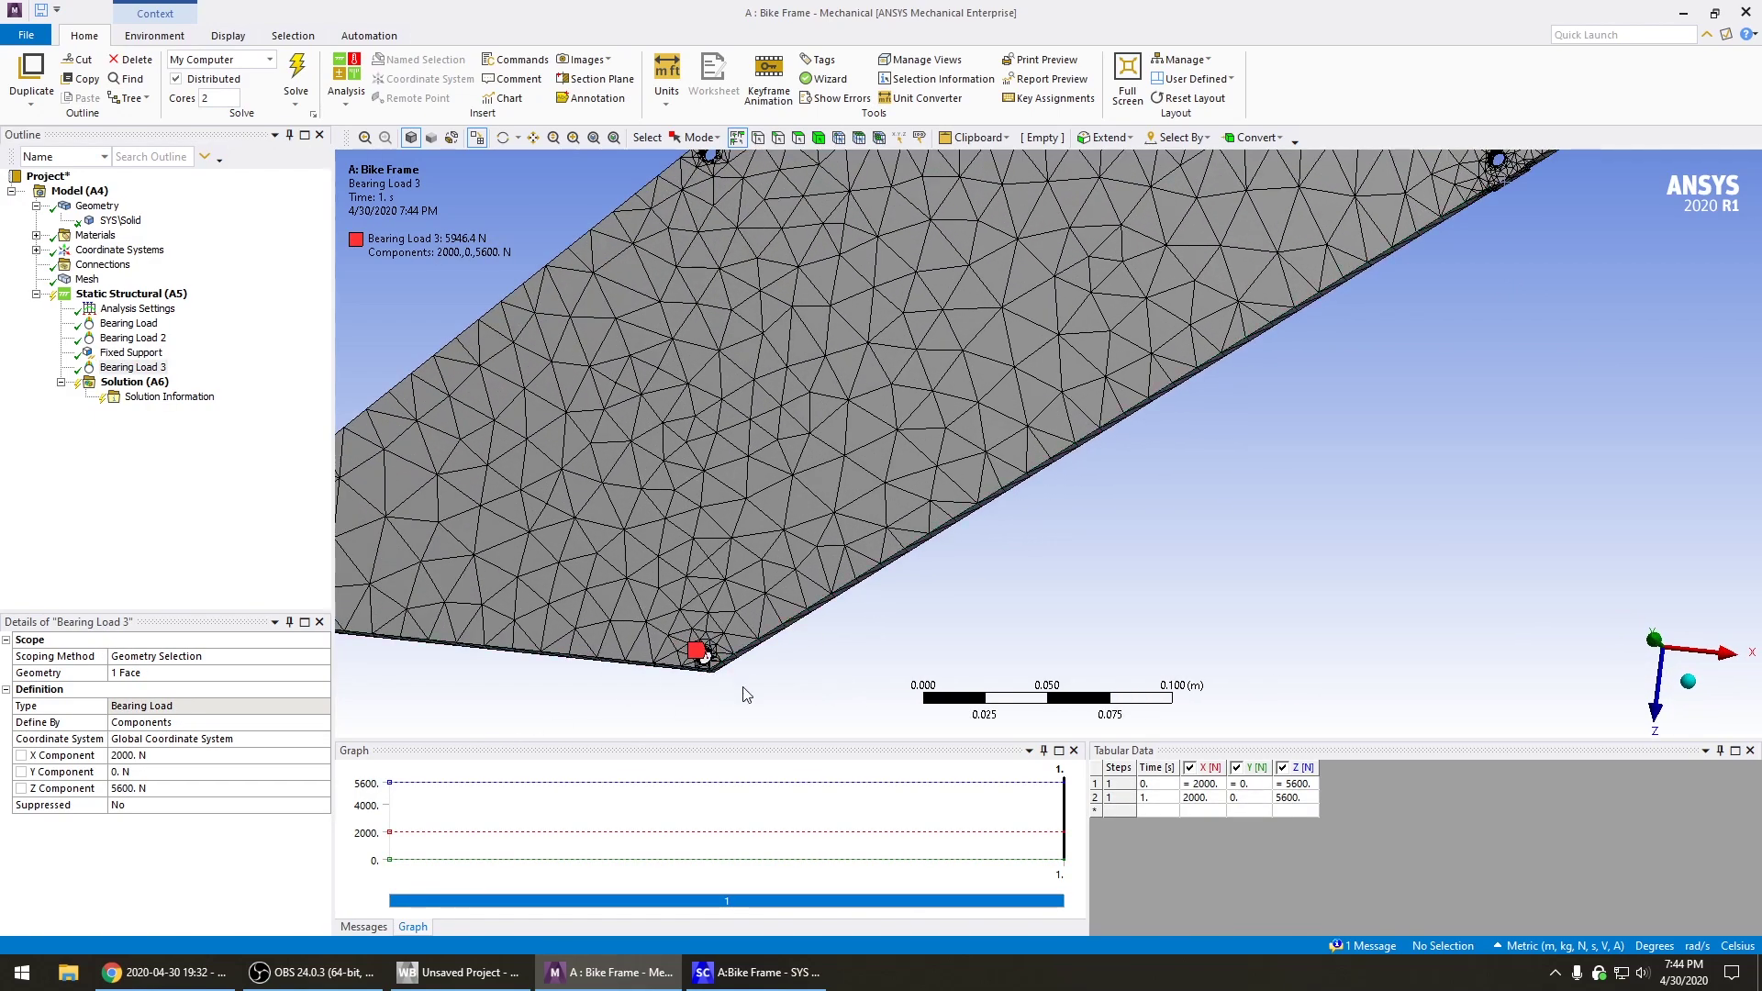
middle_click_drag(858, 621, 1037, 542, "ctrl")
left_click(165, 439)
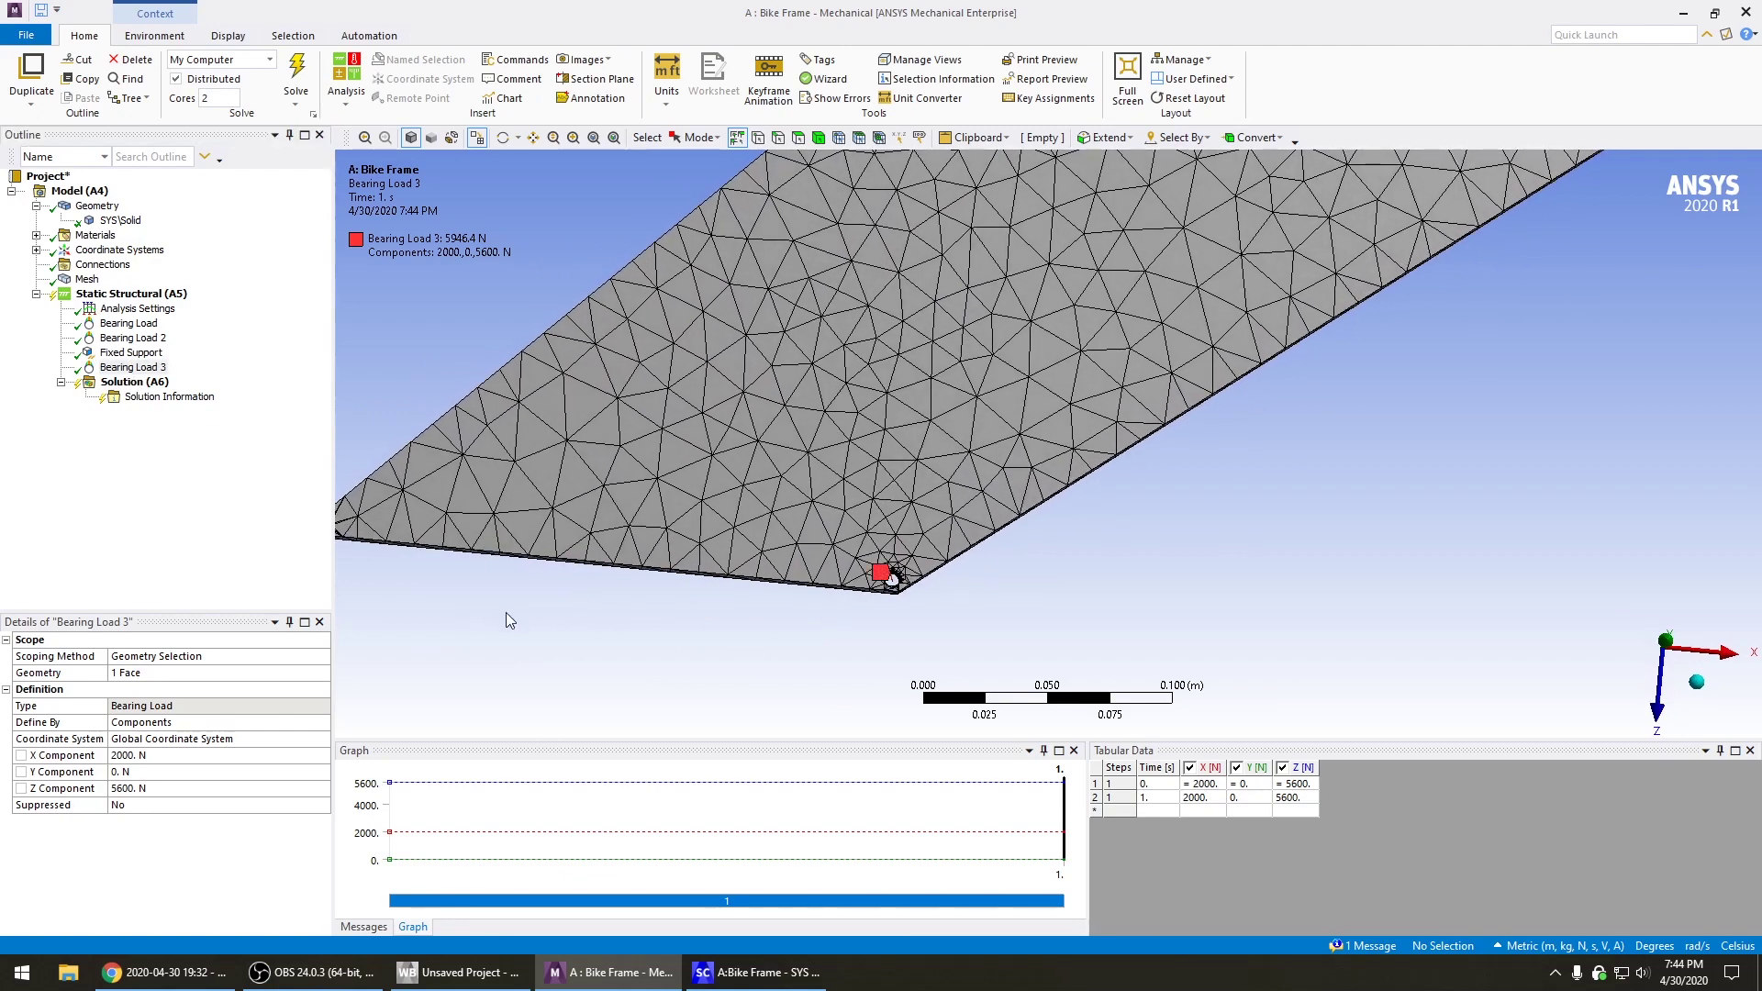
Insert a cylindrical support on the cylindrical face of the small hole at the plate's lower rear tip
middle_click_drag(504, 618, 844, 639, "ctrl")
middle_click_drag(612, 603, 620, 543)
scroll(585, 622, "up", 3)
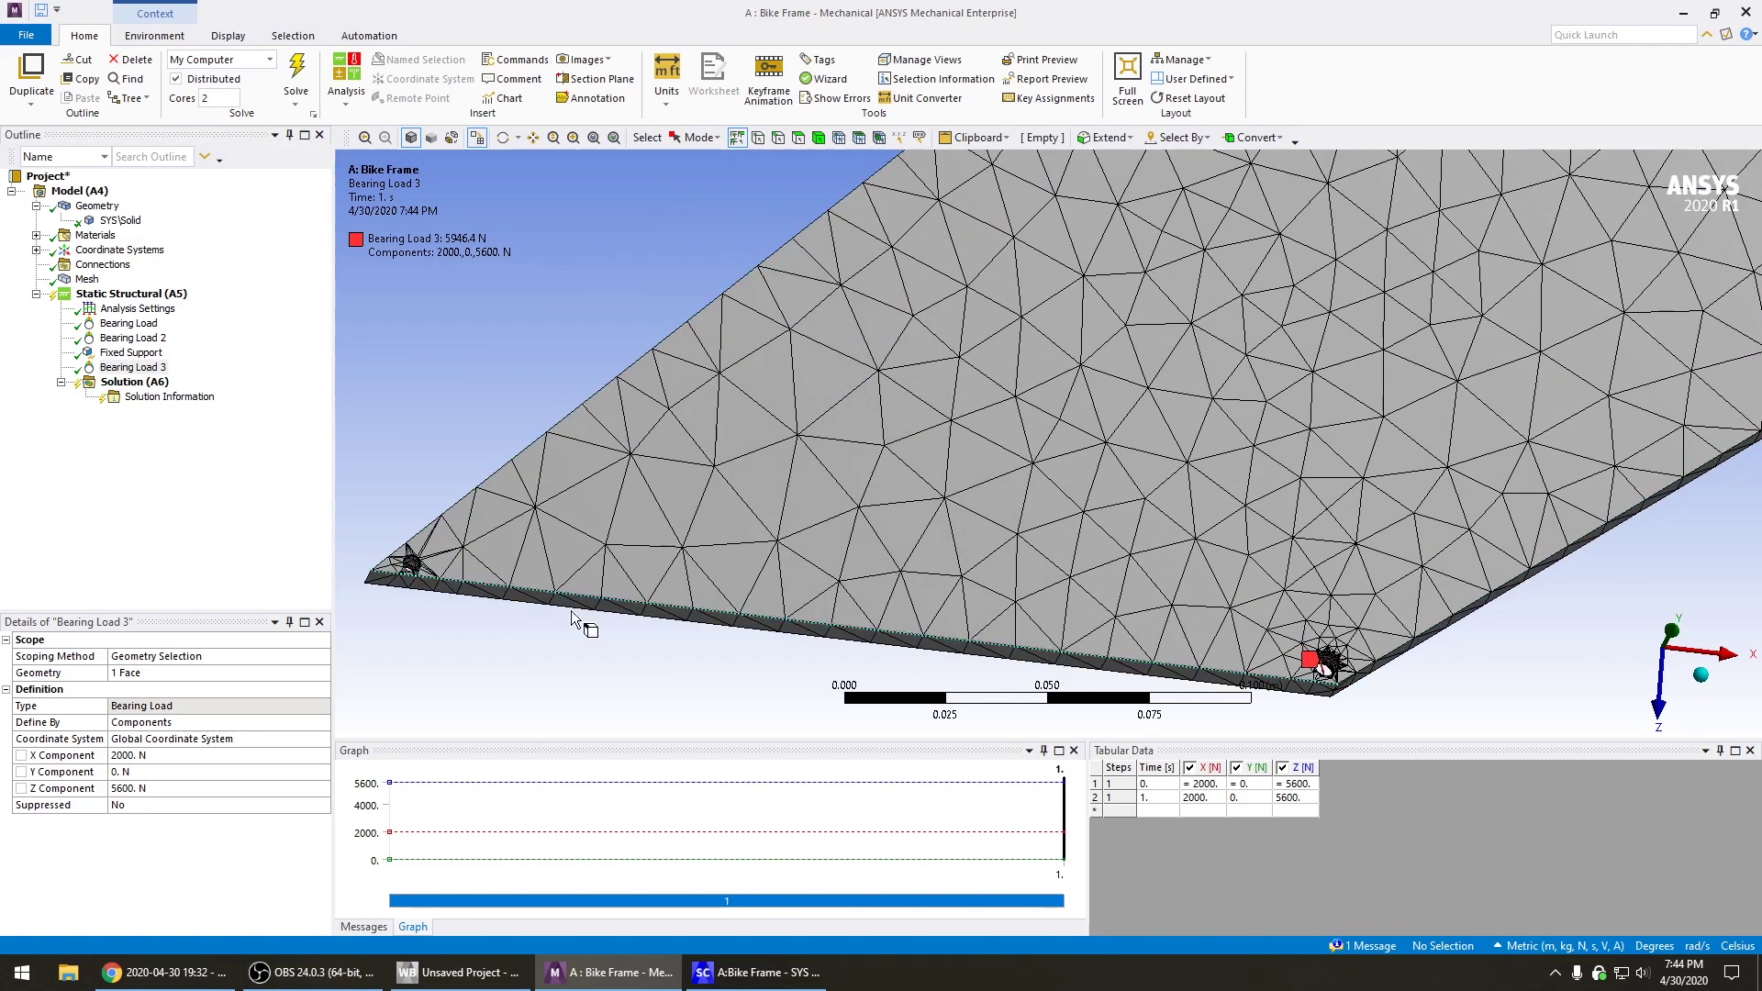
middle_click_drag(433, 613, 677, 560, "ctrl")
scroll(545, 547, "up", 3)
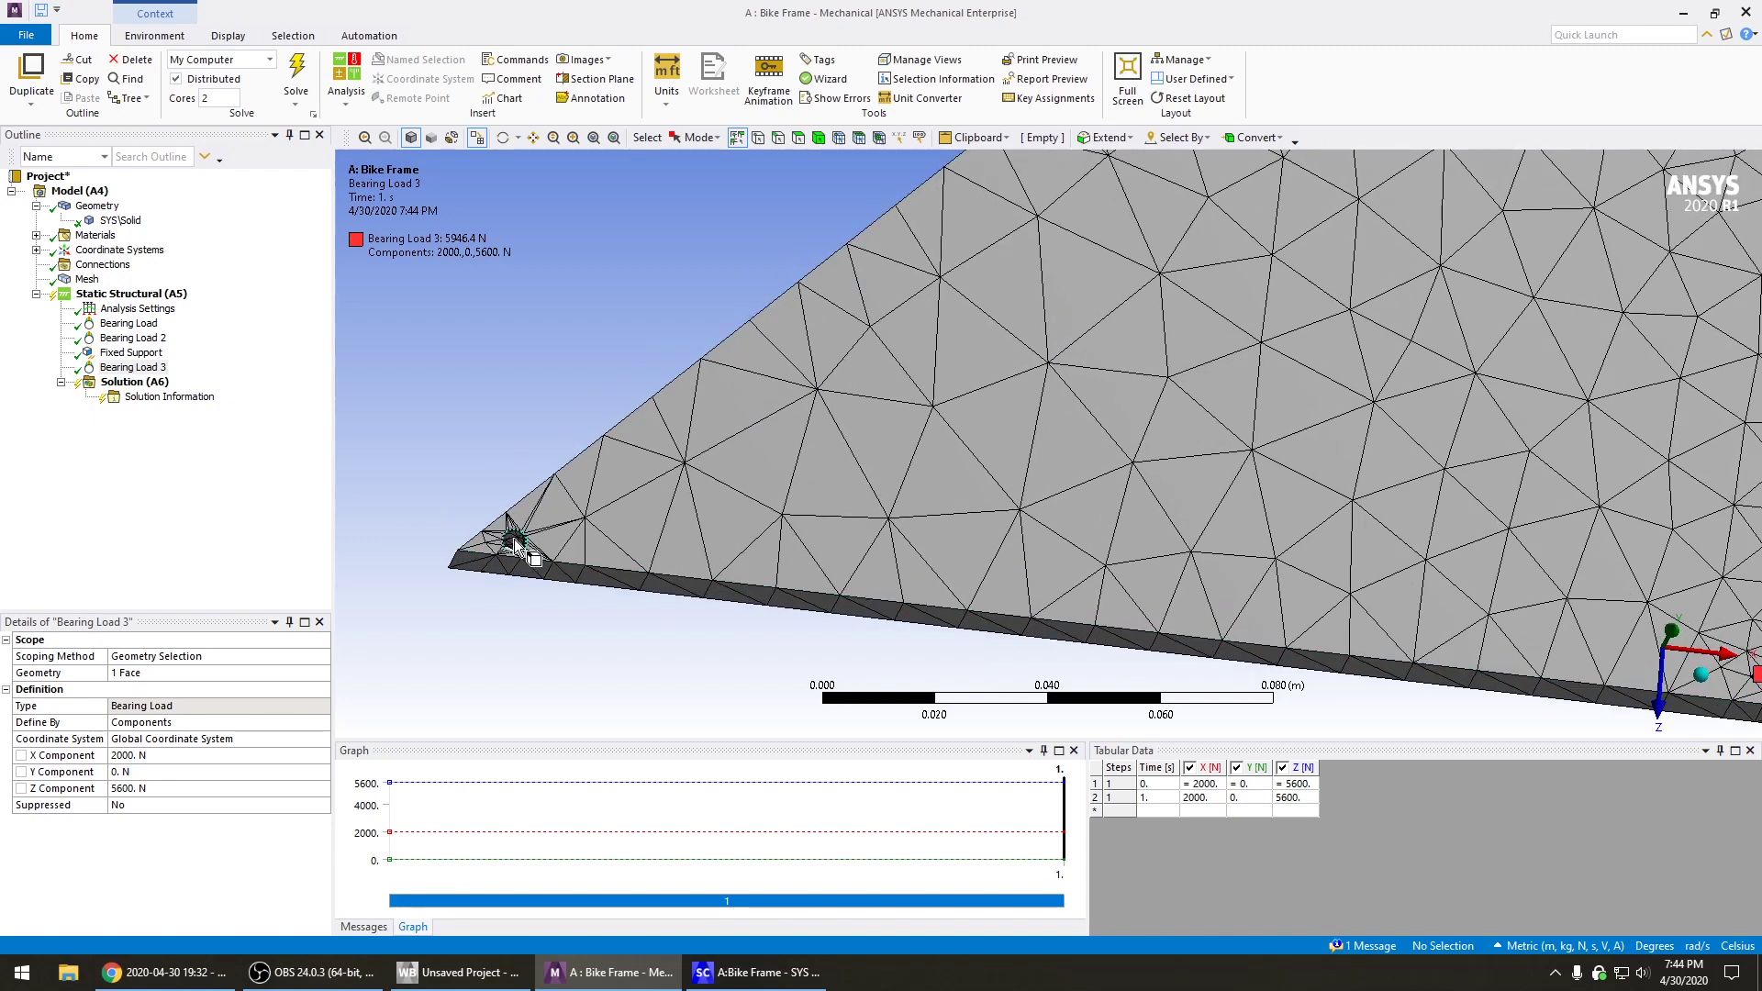
left_click(514, 547)
scroll(505, 551, "up", 3)
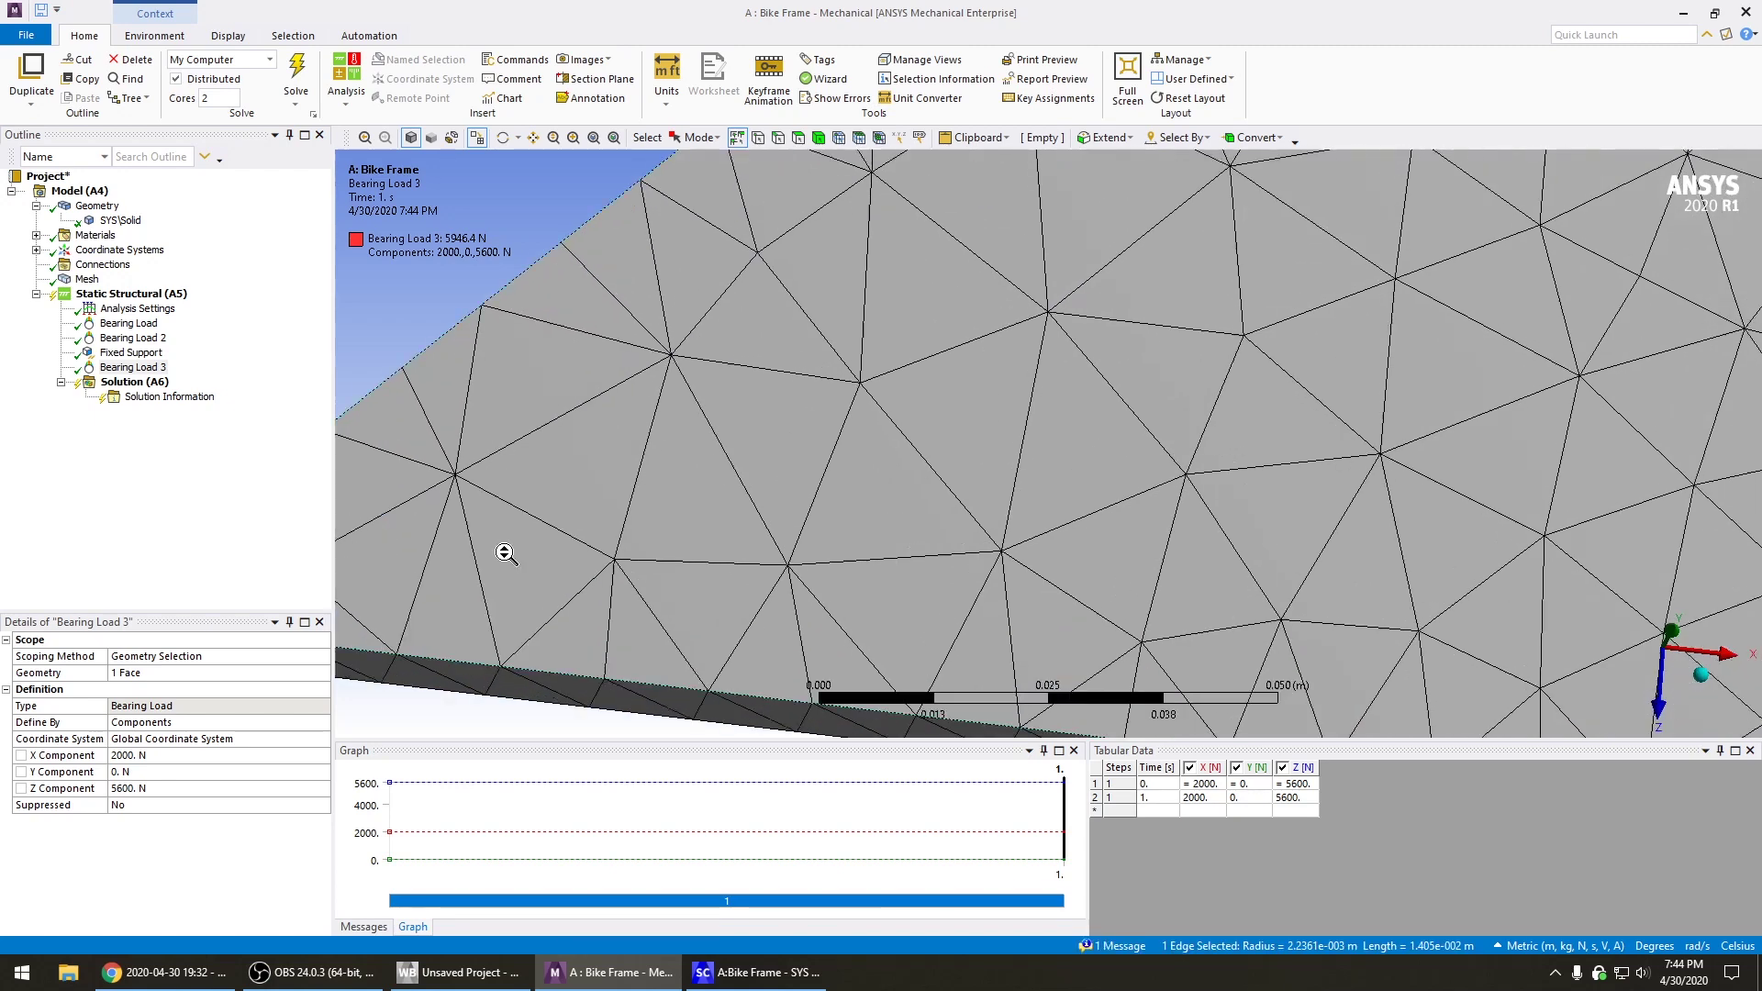
middle_click_drag(511, 561, 1316, 468, "ctrl")
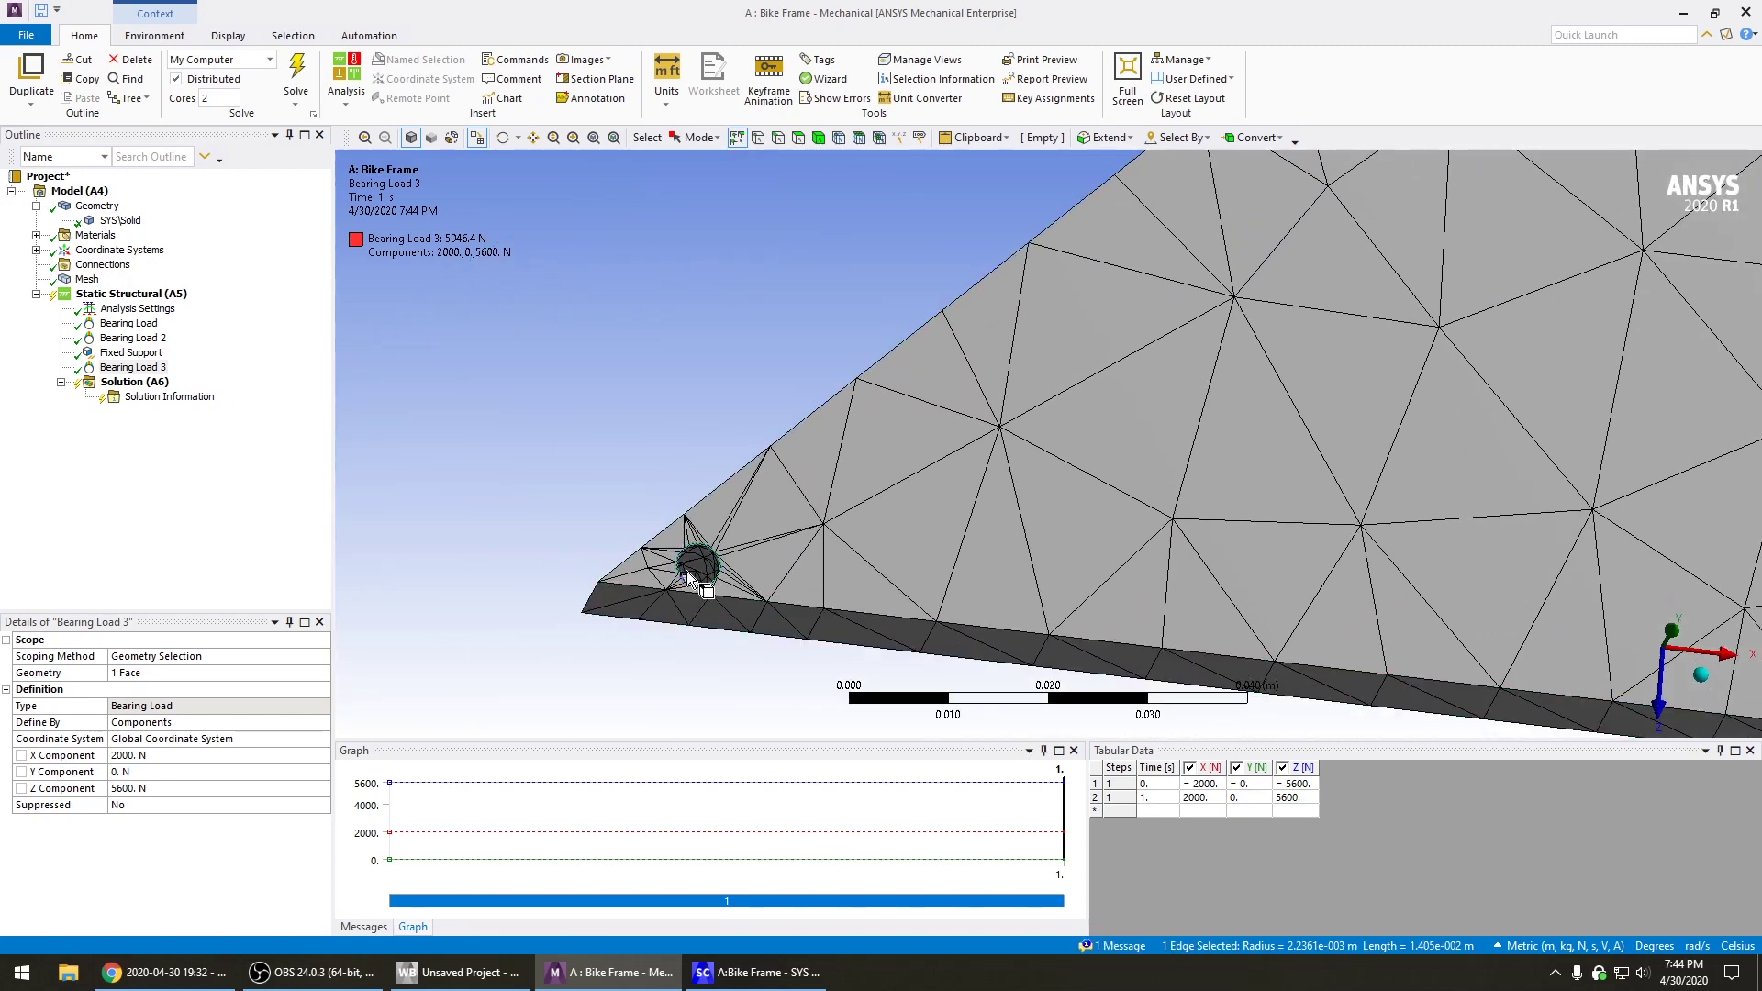
left_click(697, 571)
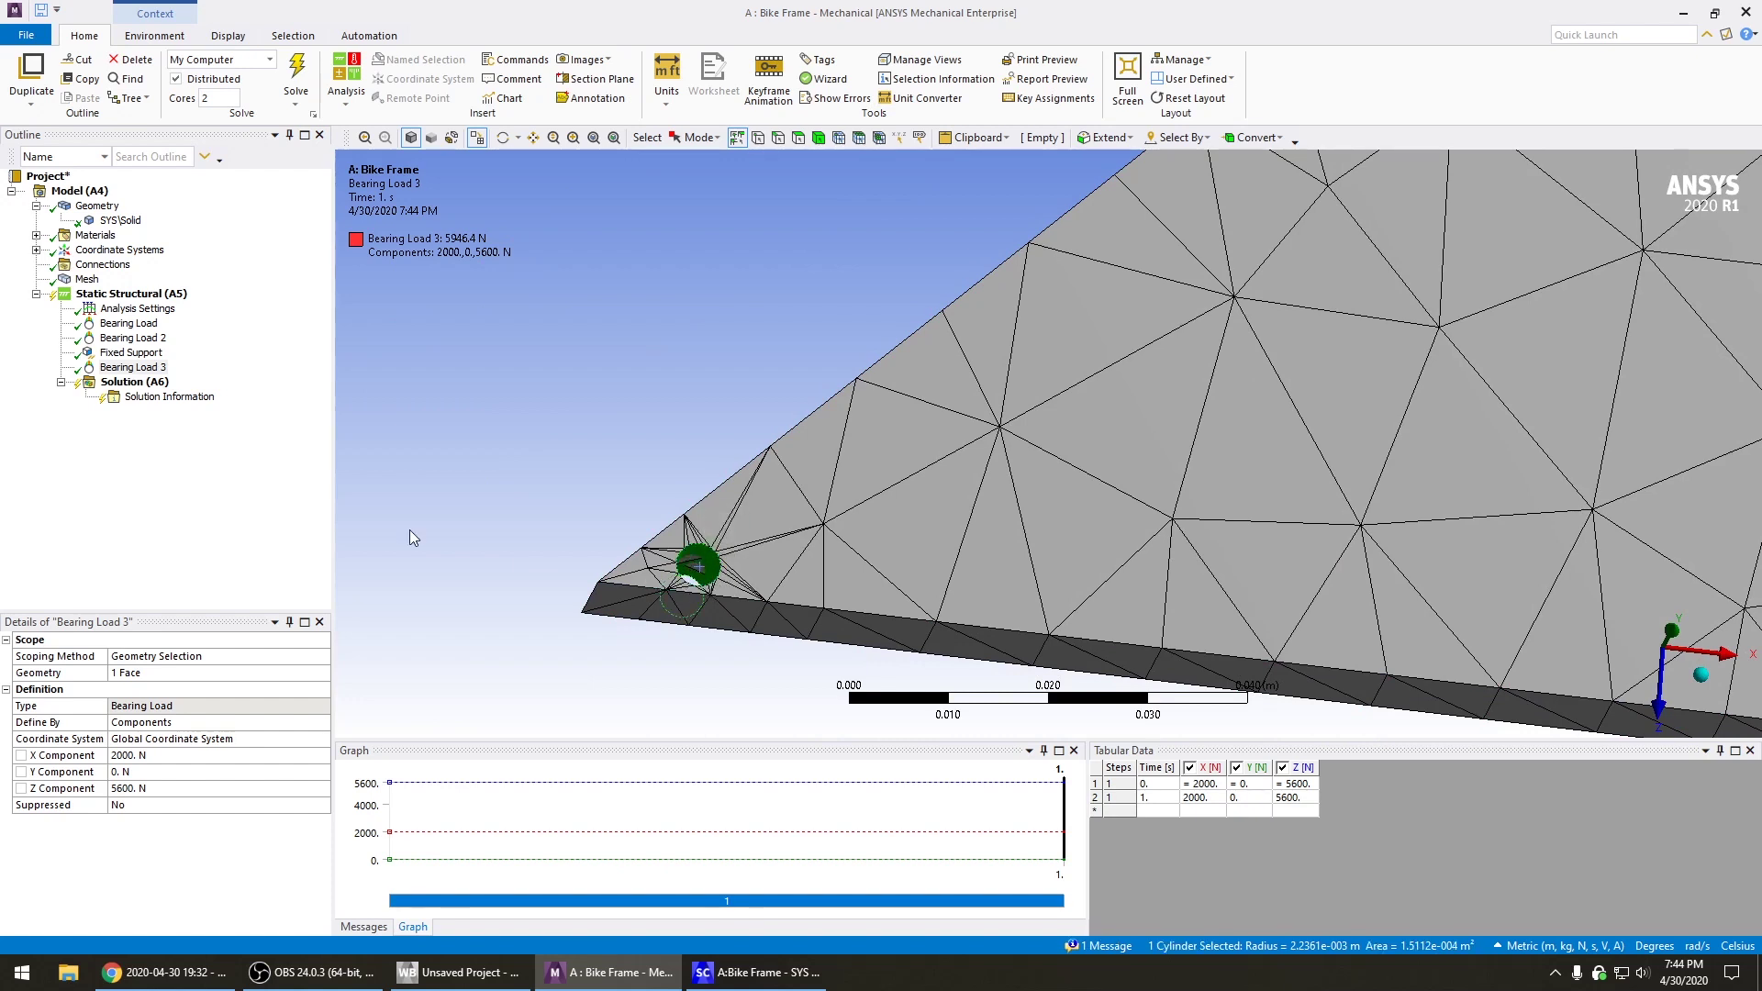
scroll(688, 571, "down", 5)
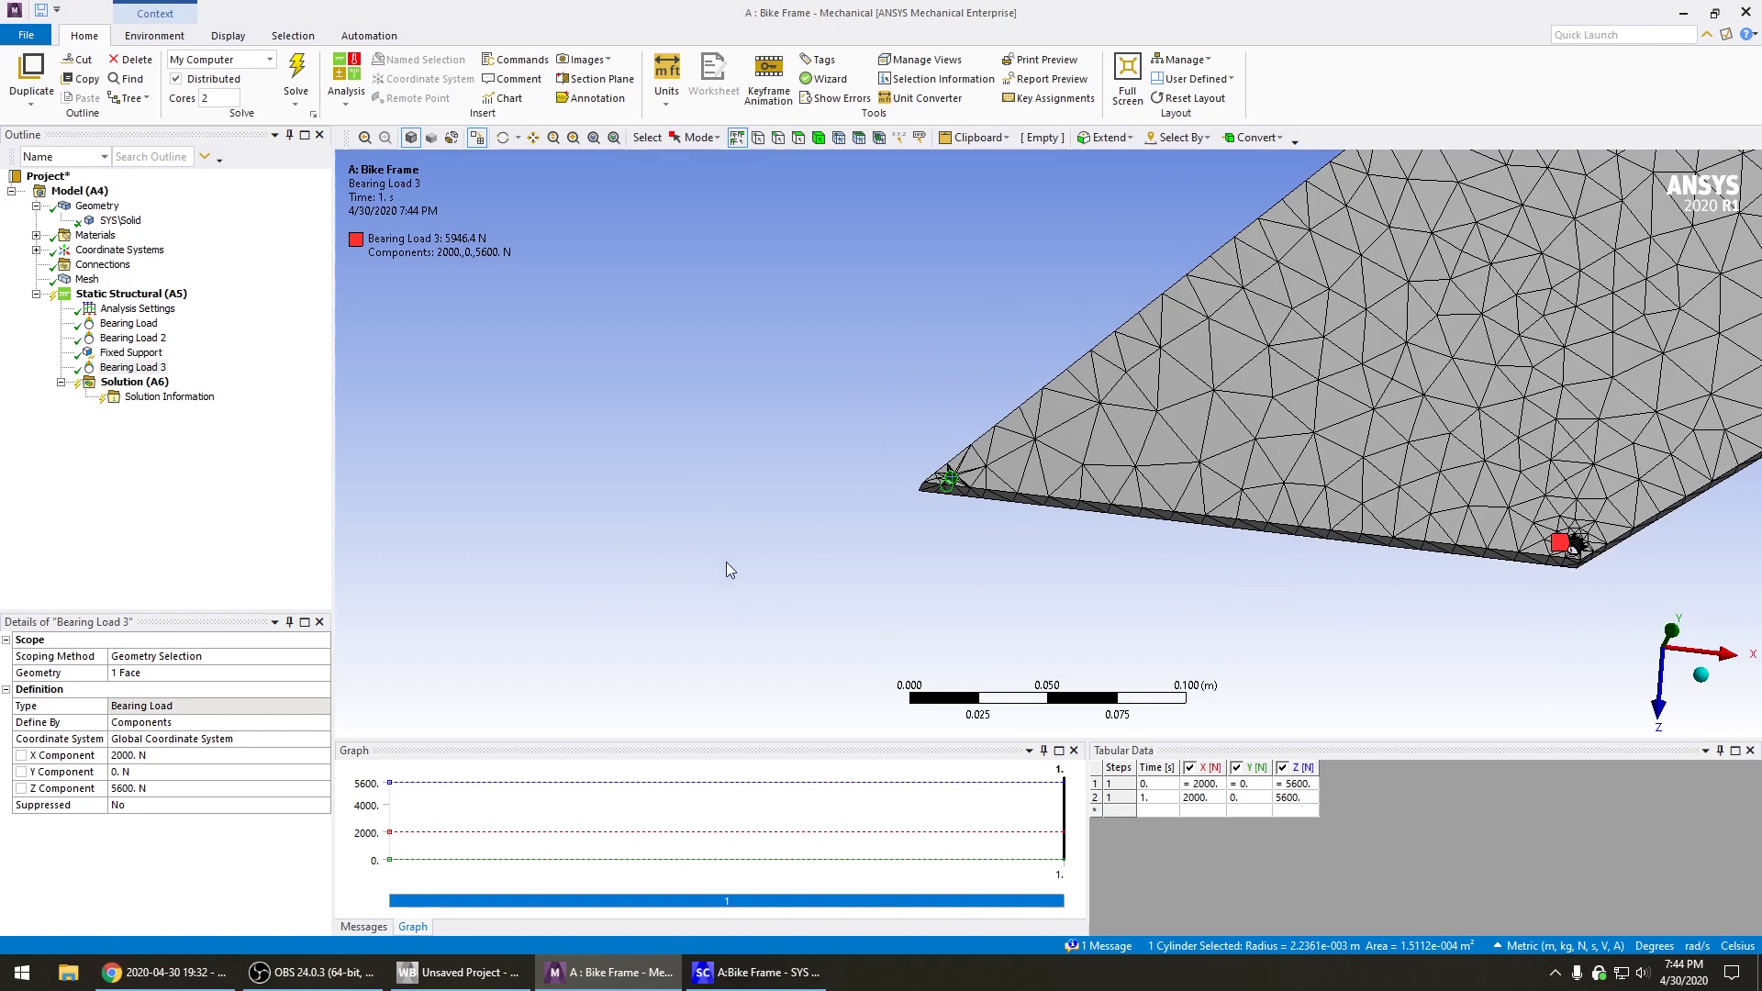
middle_click_drag(725, 571, 472, 696, "ctrl")
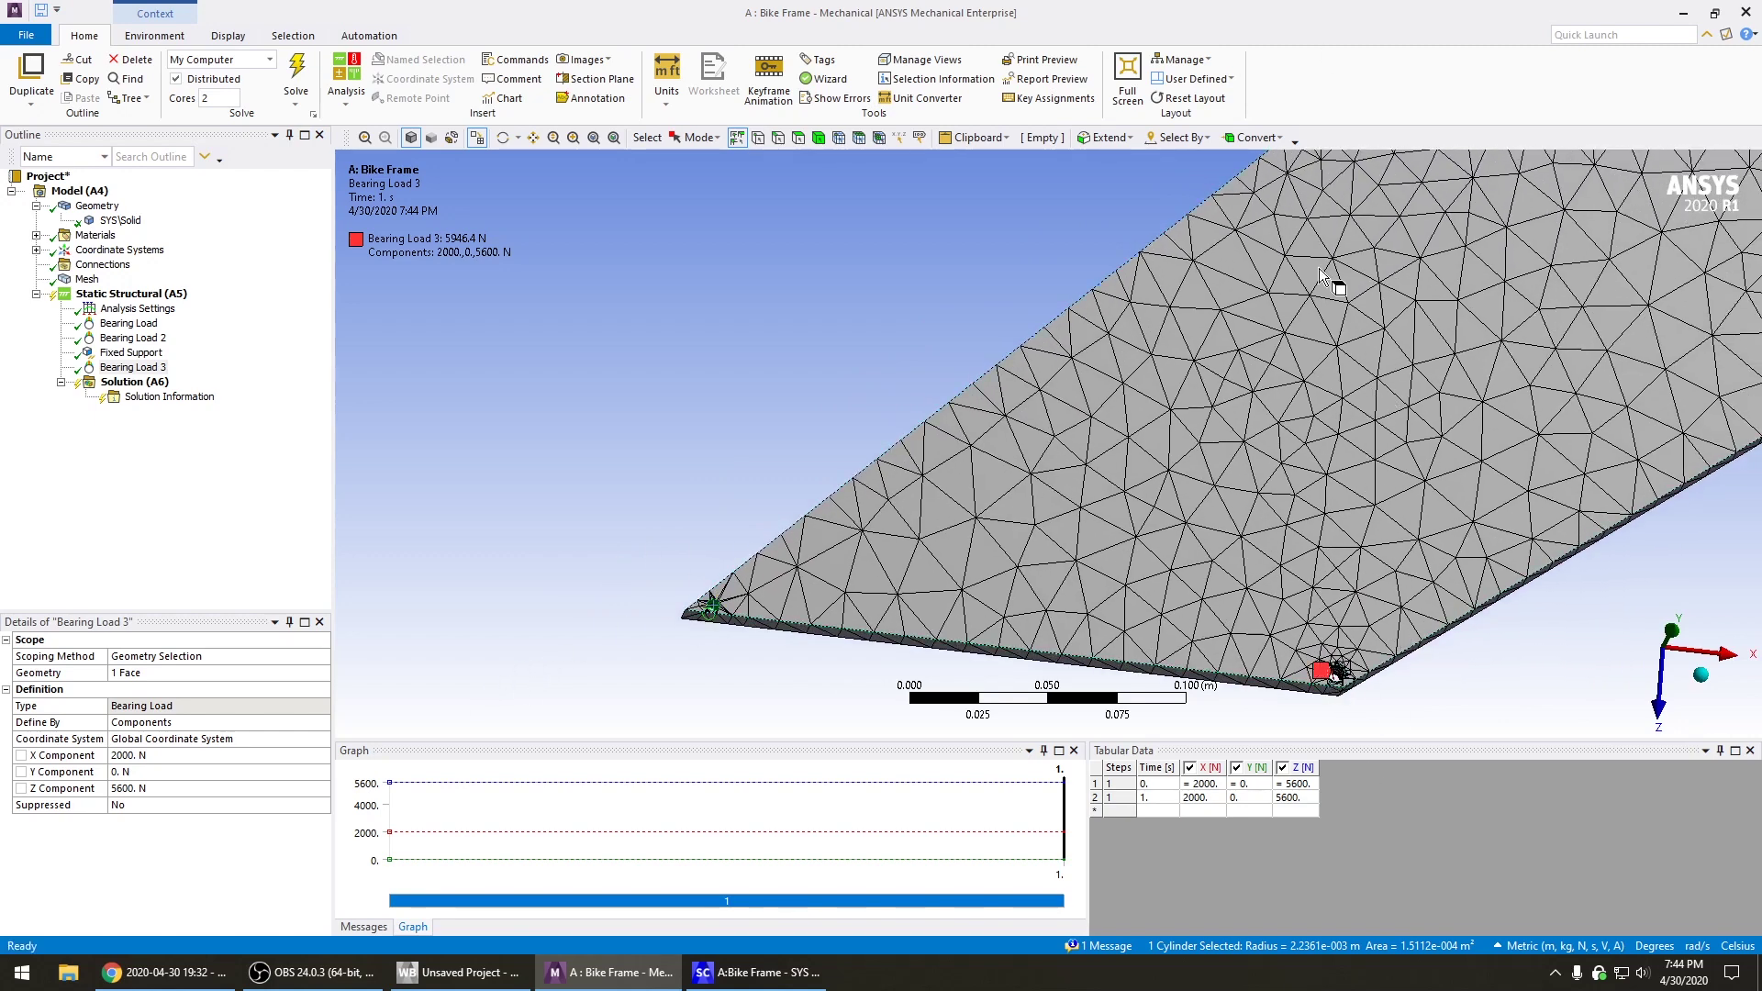
middle_click_drag(1319, 268, 950, 422, "ctrl")
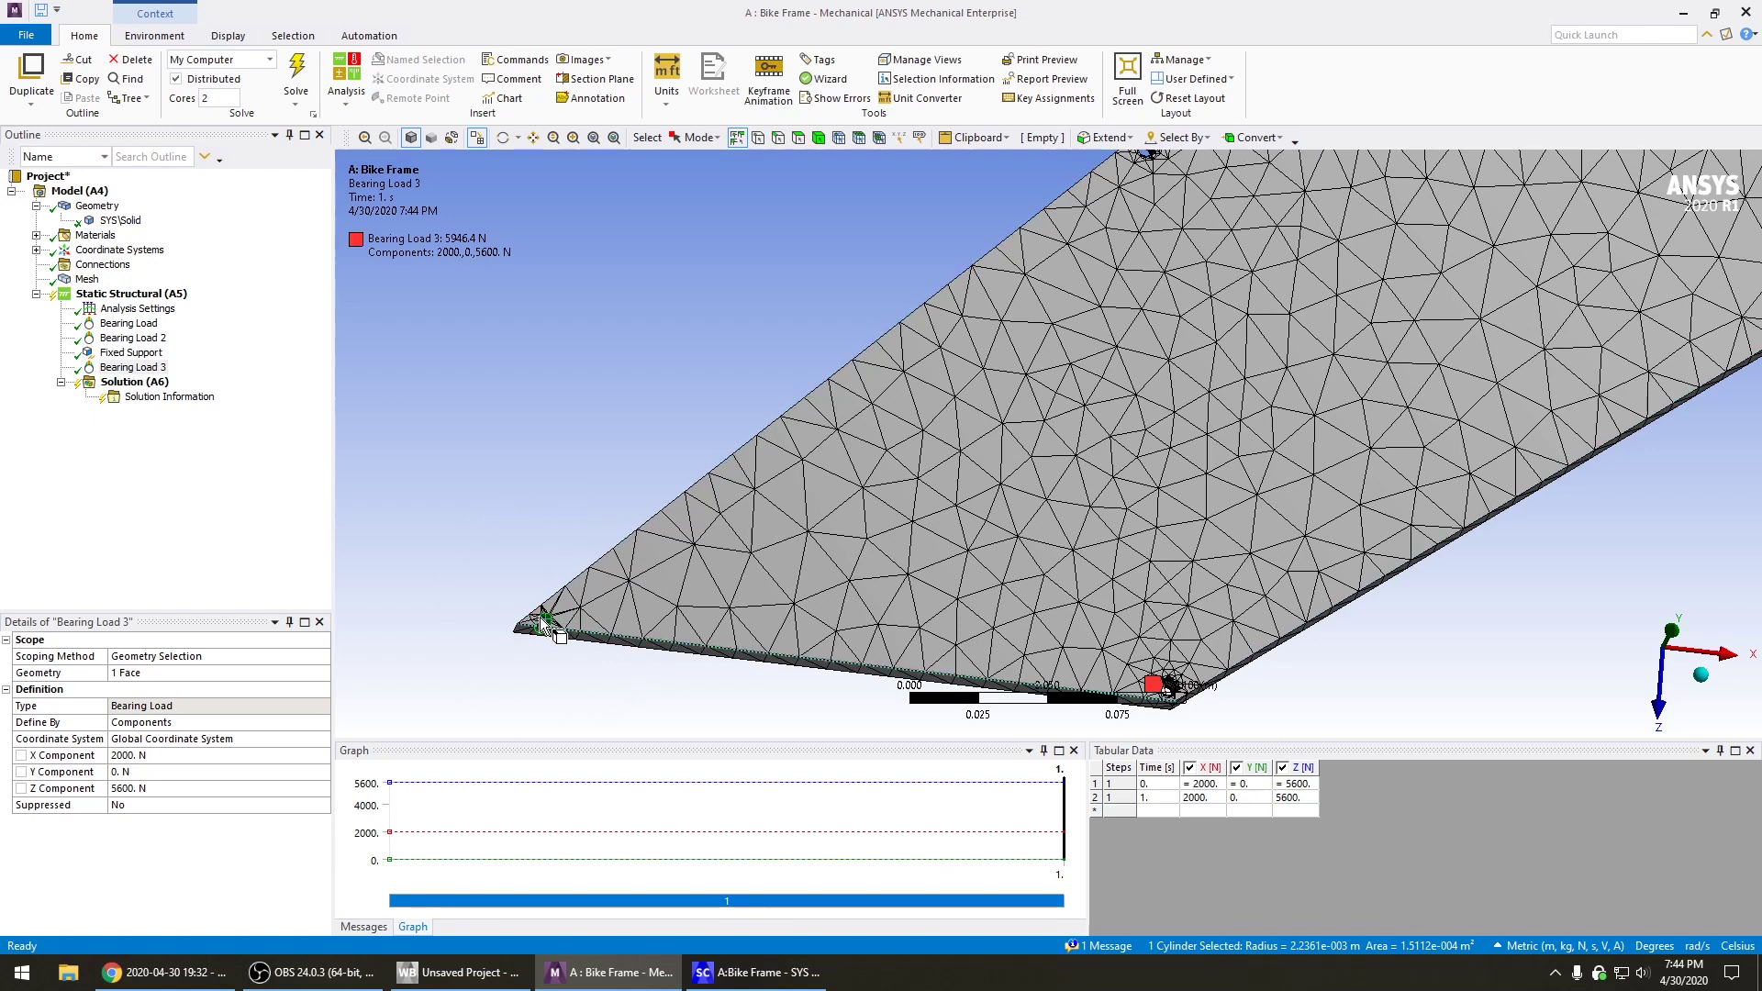
scroll(532, 643, "up", 3)
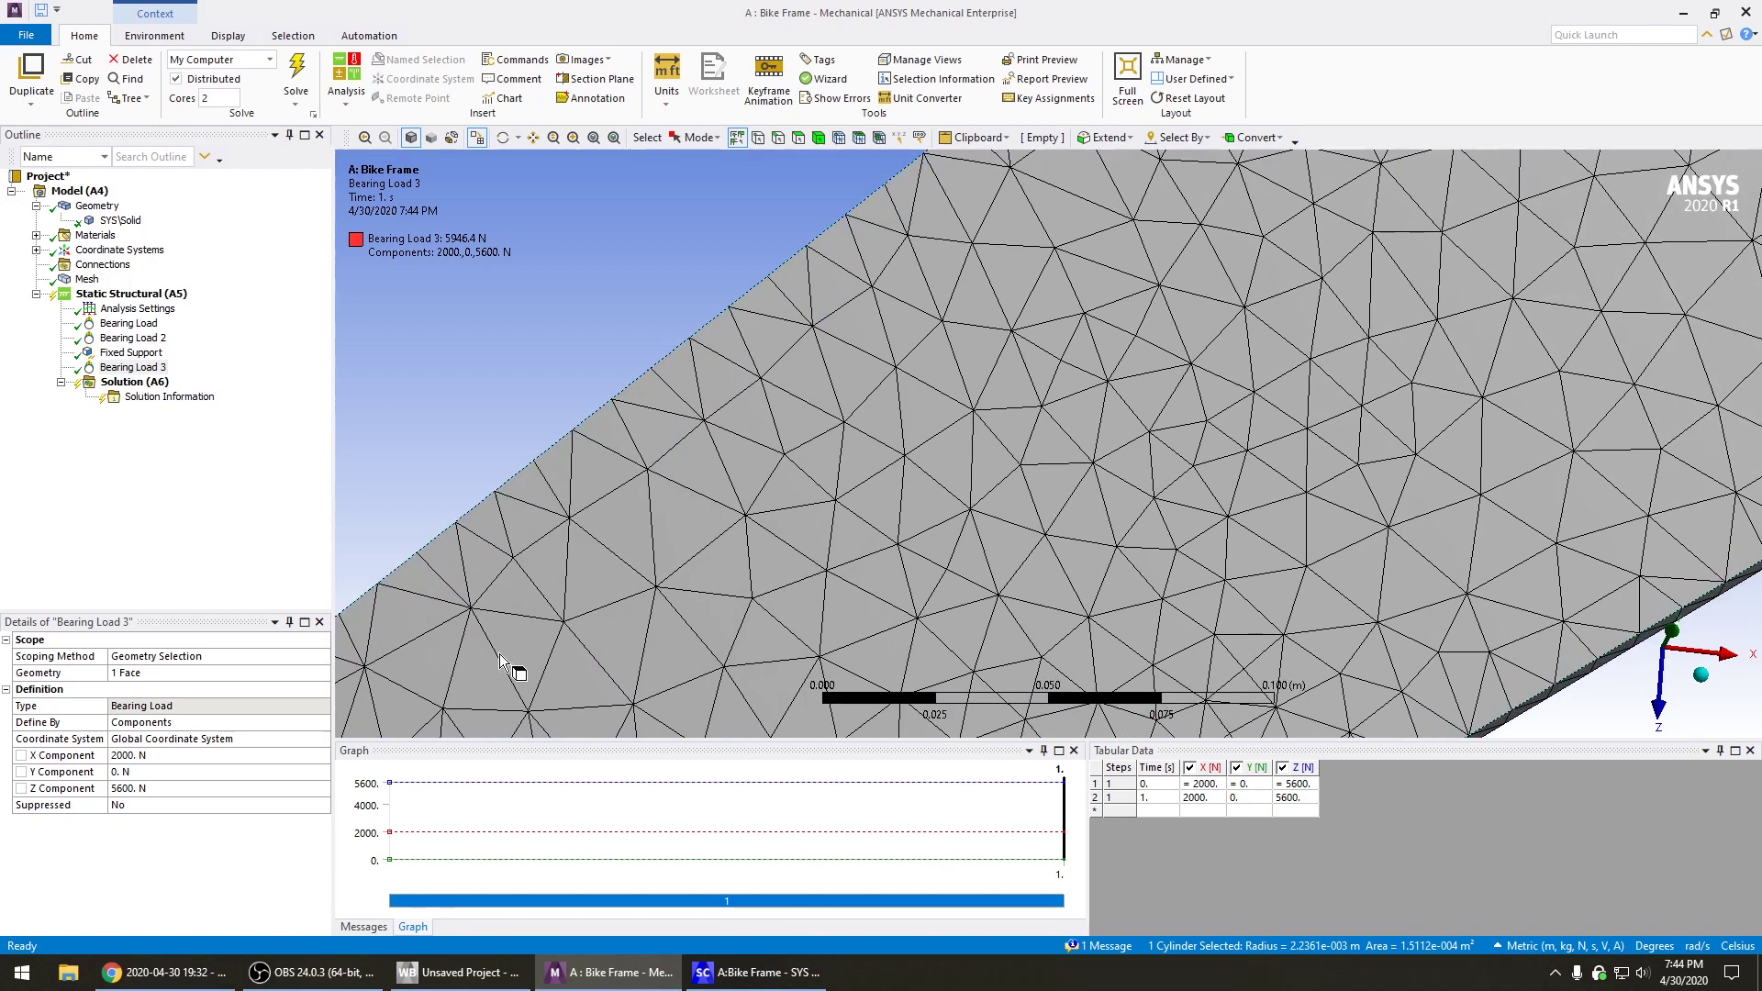
scroll(559, 592, "down", 3)
scroll(526, 615, "up", 5)
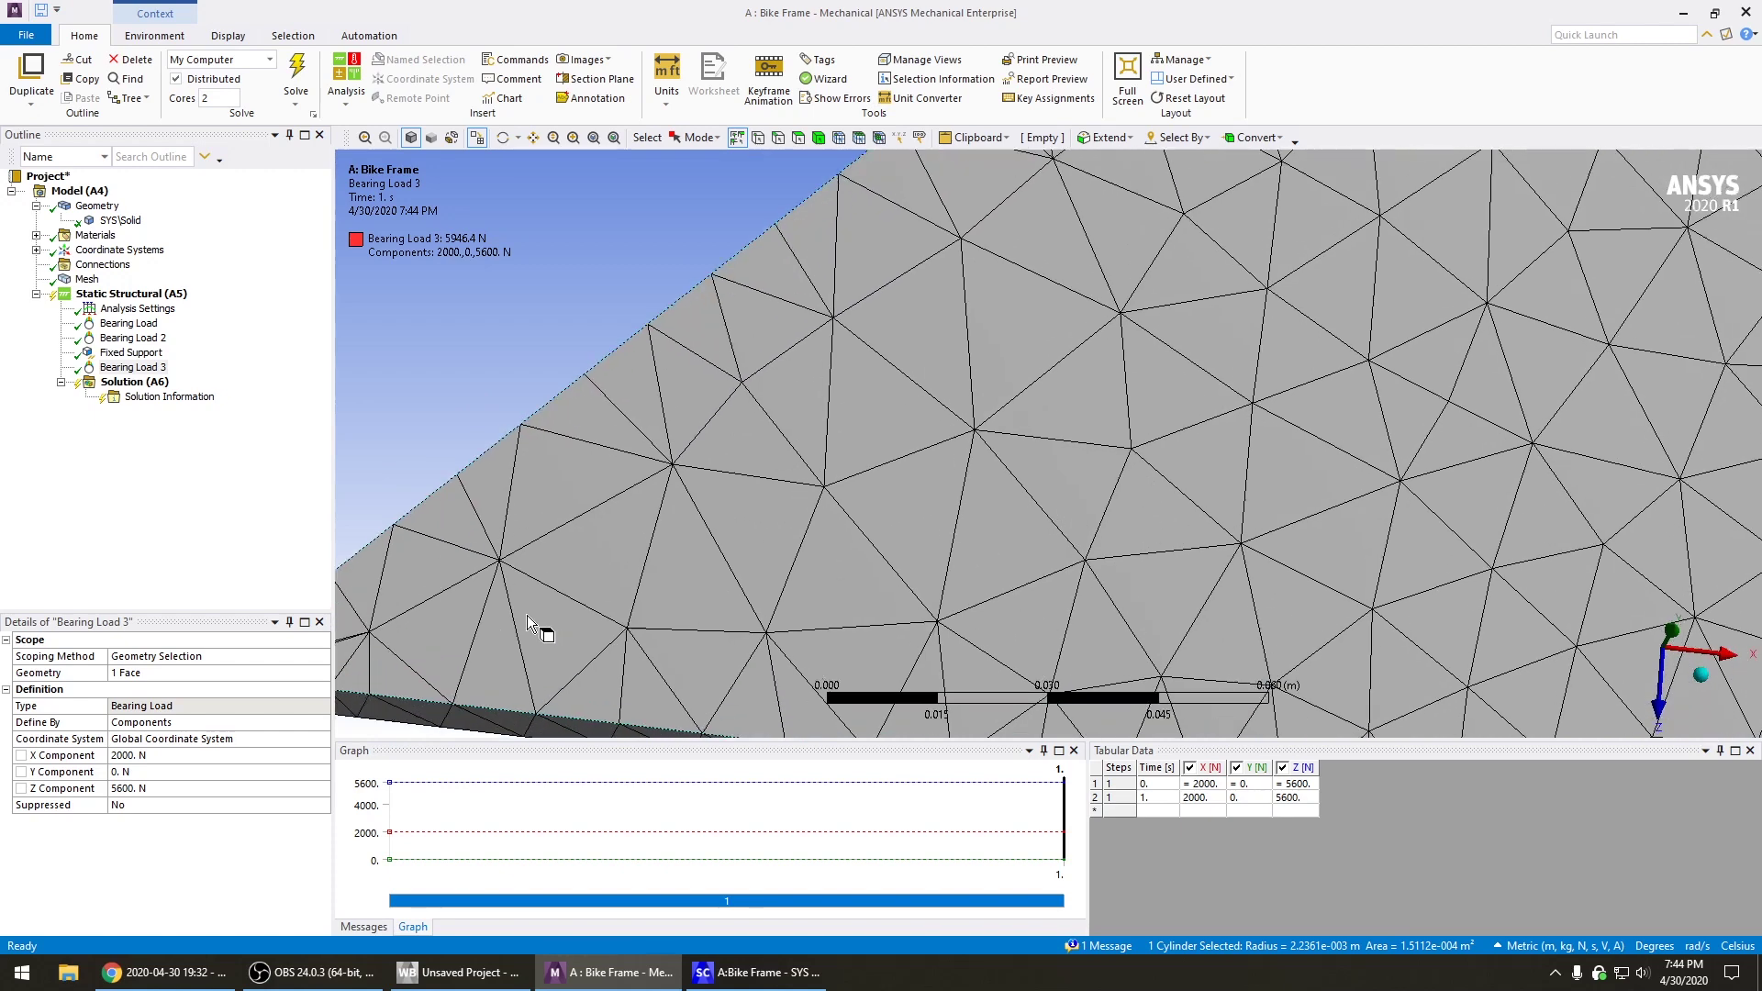
middle_click_drag(482, 318, 624, 542)
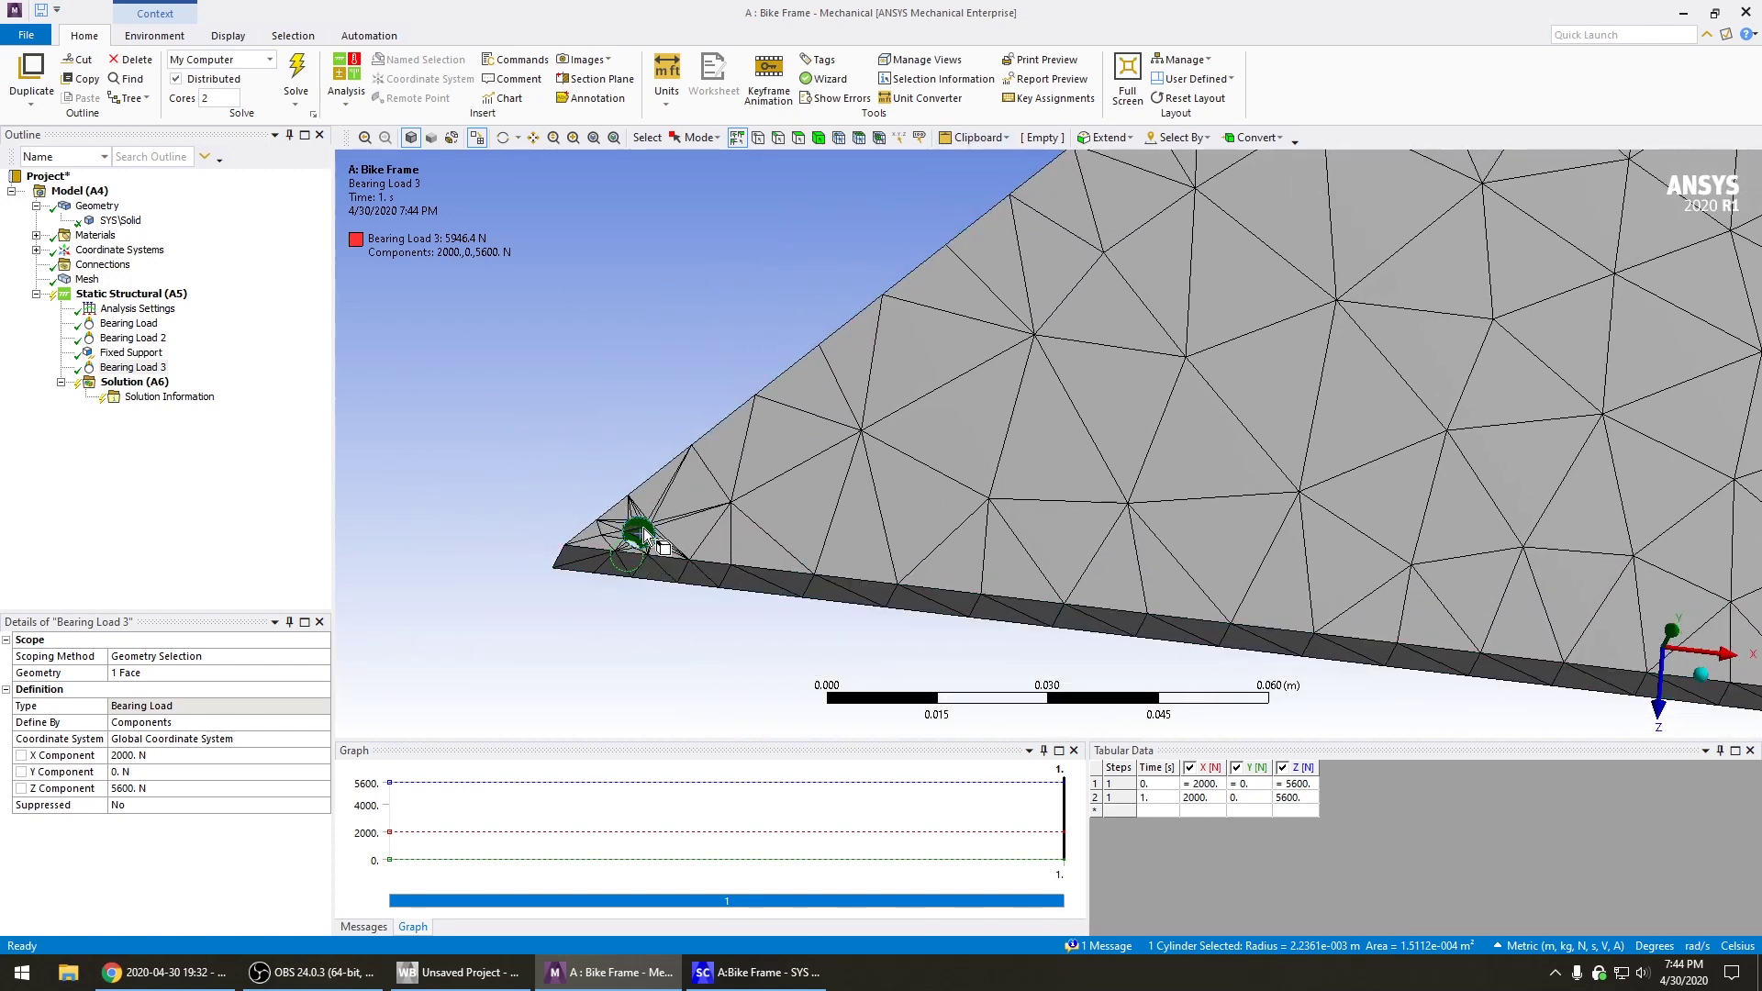
right_click(642, 527)
mouse_move(704, 534)
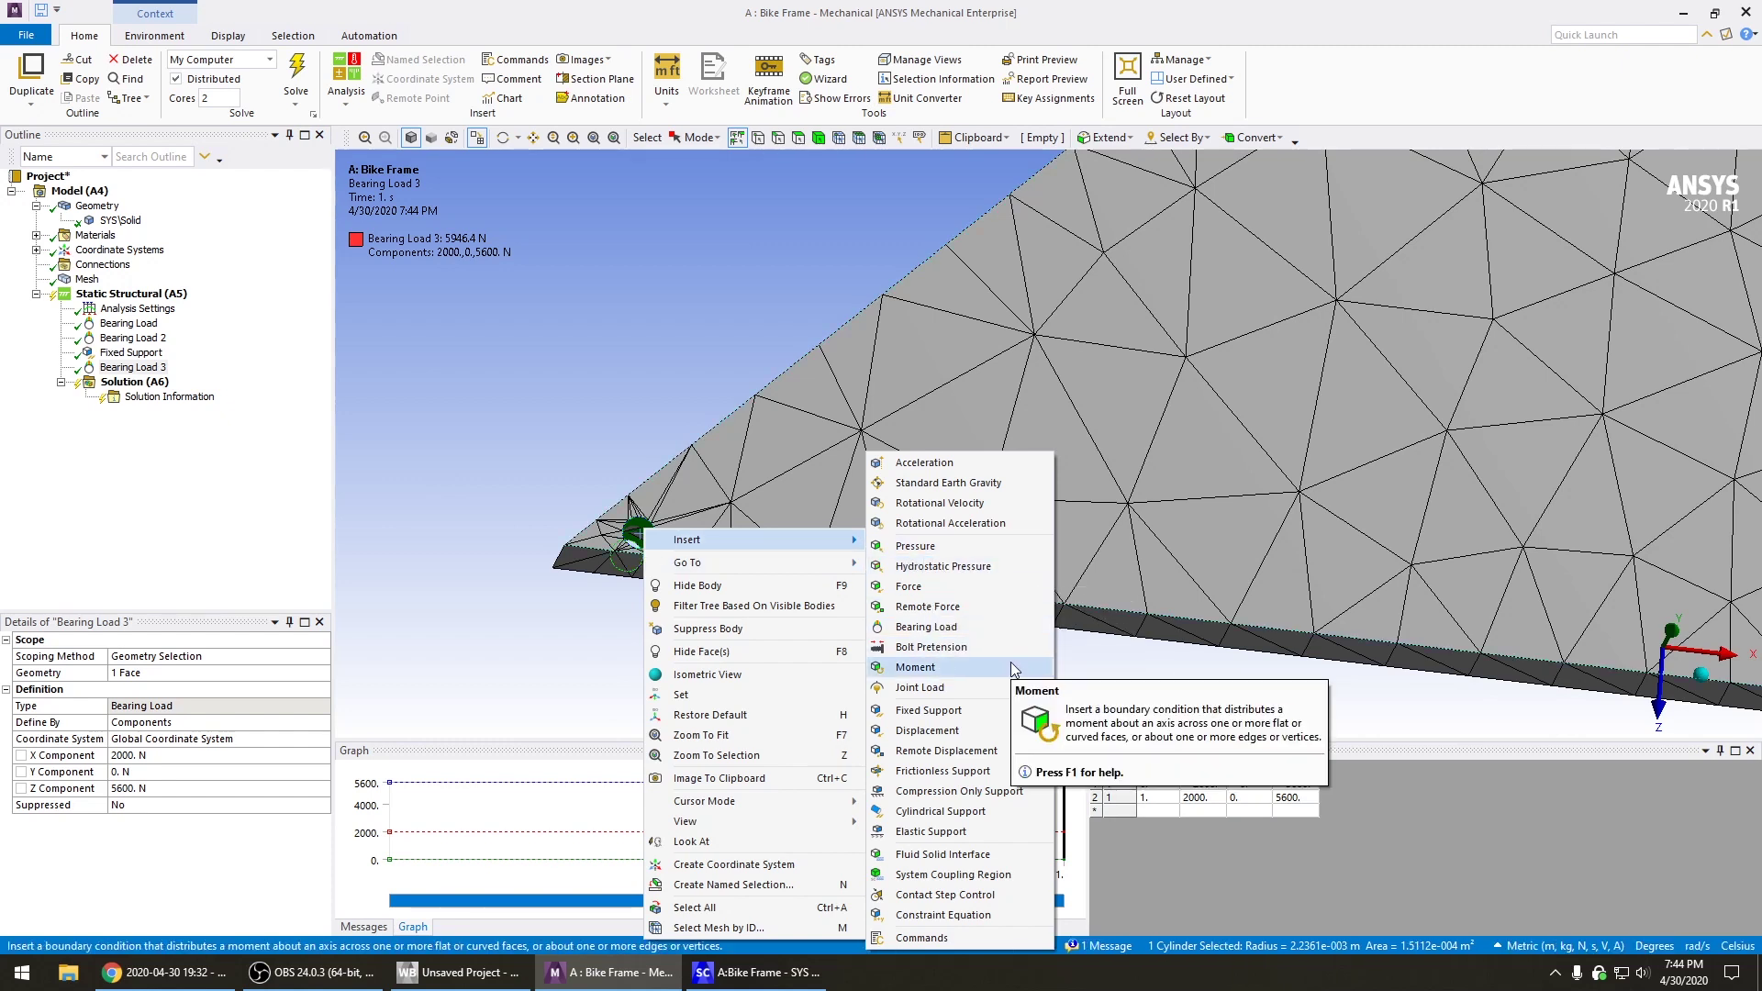
left_click(940, 811)
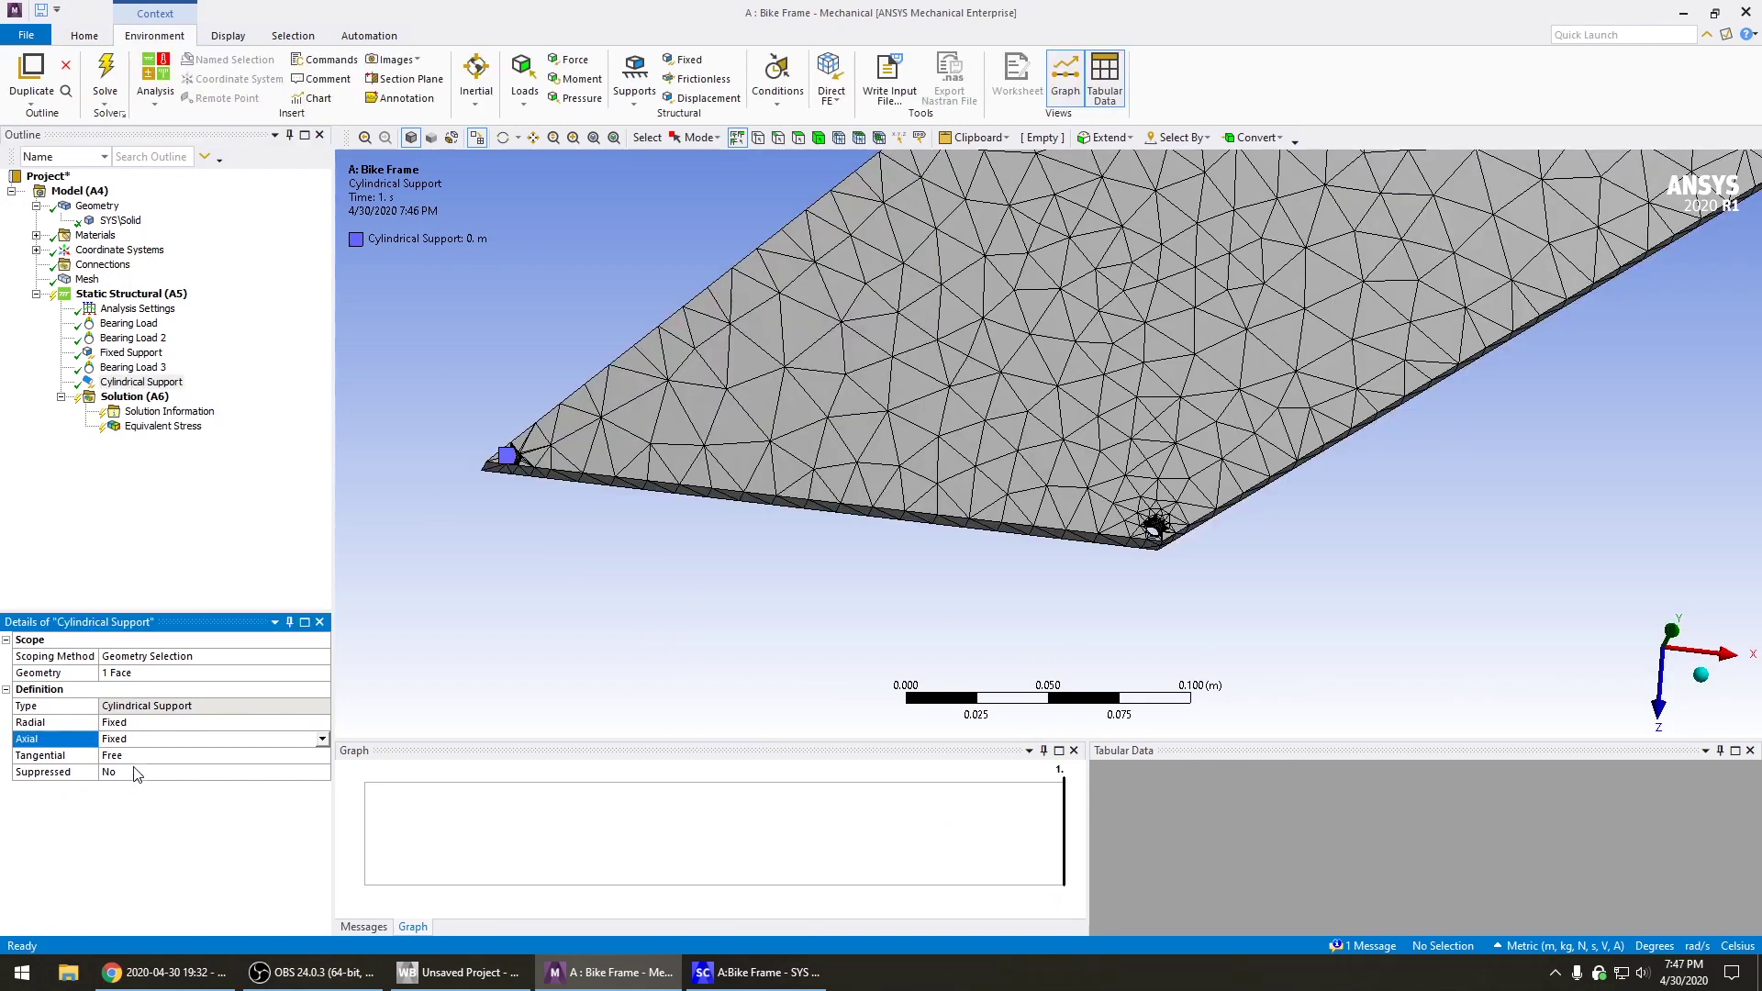
Set the cylindrical support's tangential direction to Free and view the supported hole from the plate's other side
left_click(139, 754)
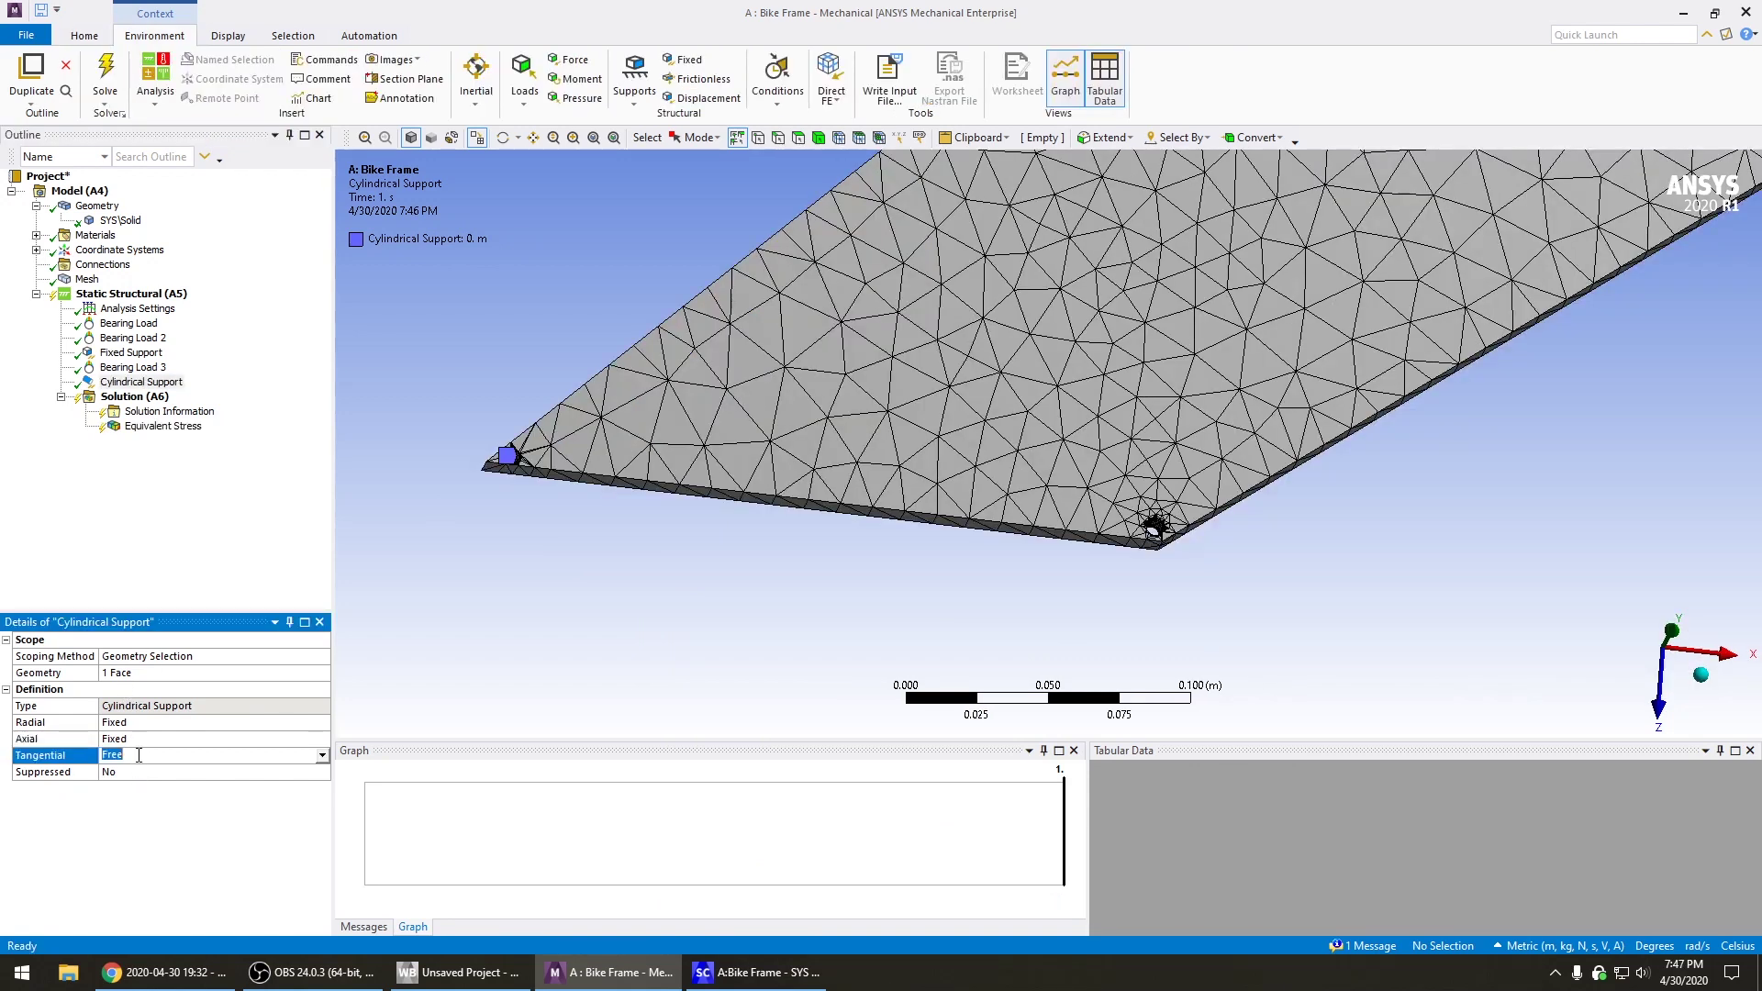
left_click(134, 810)
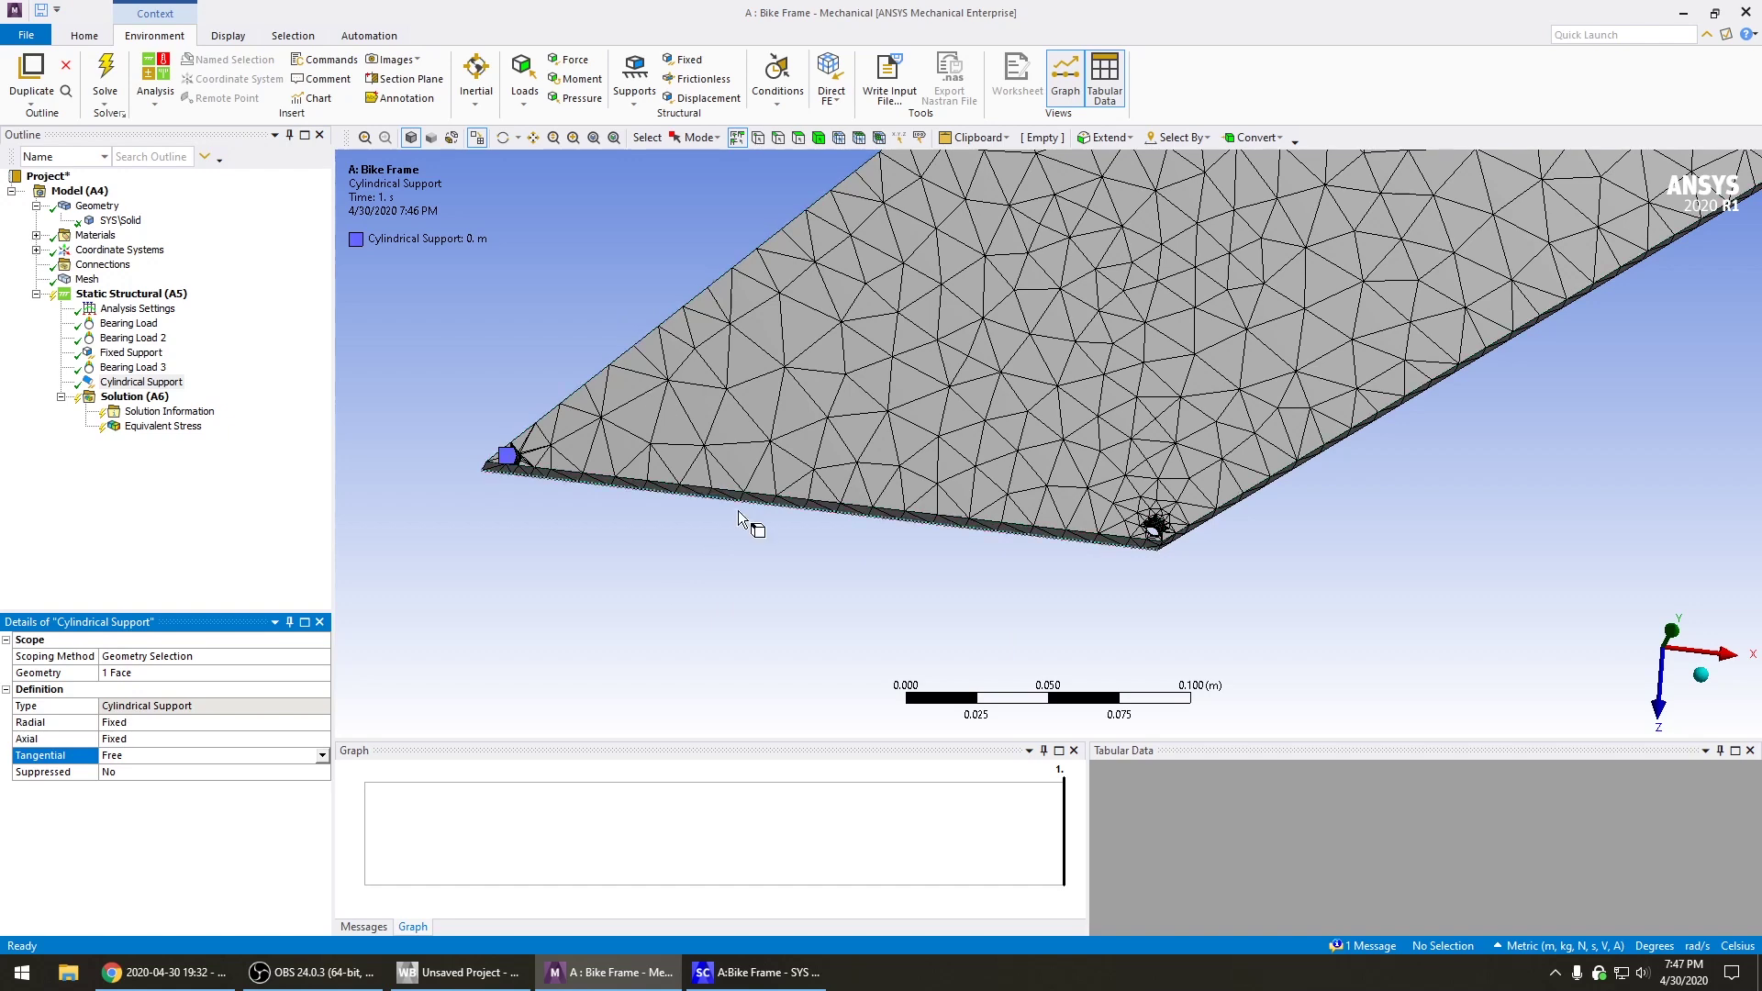
middle_click_drag(786, 590, 854, 675)
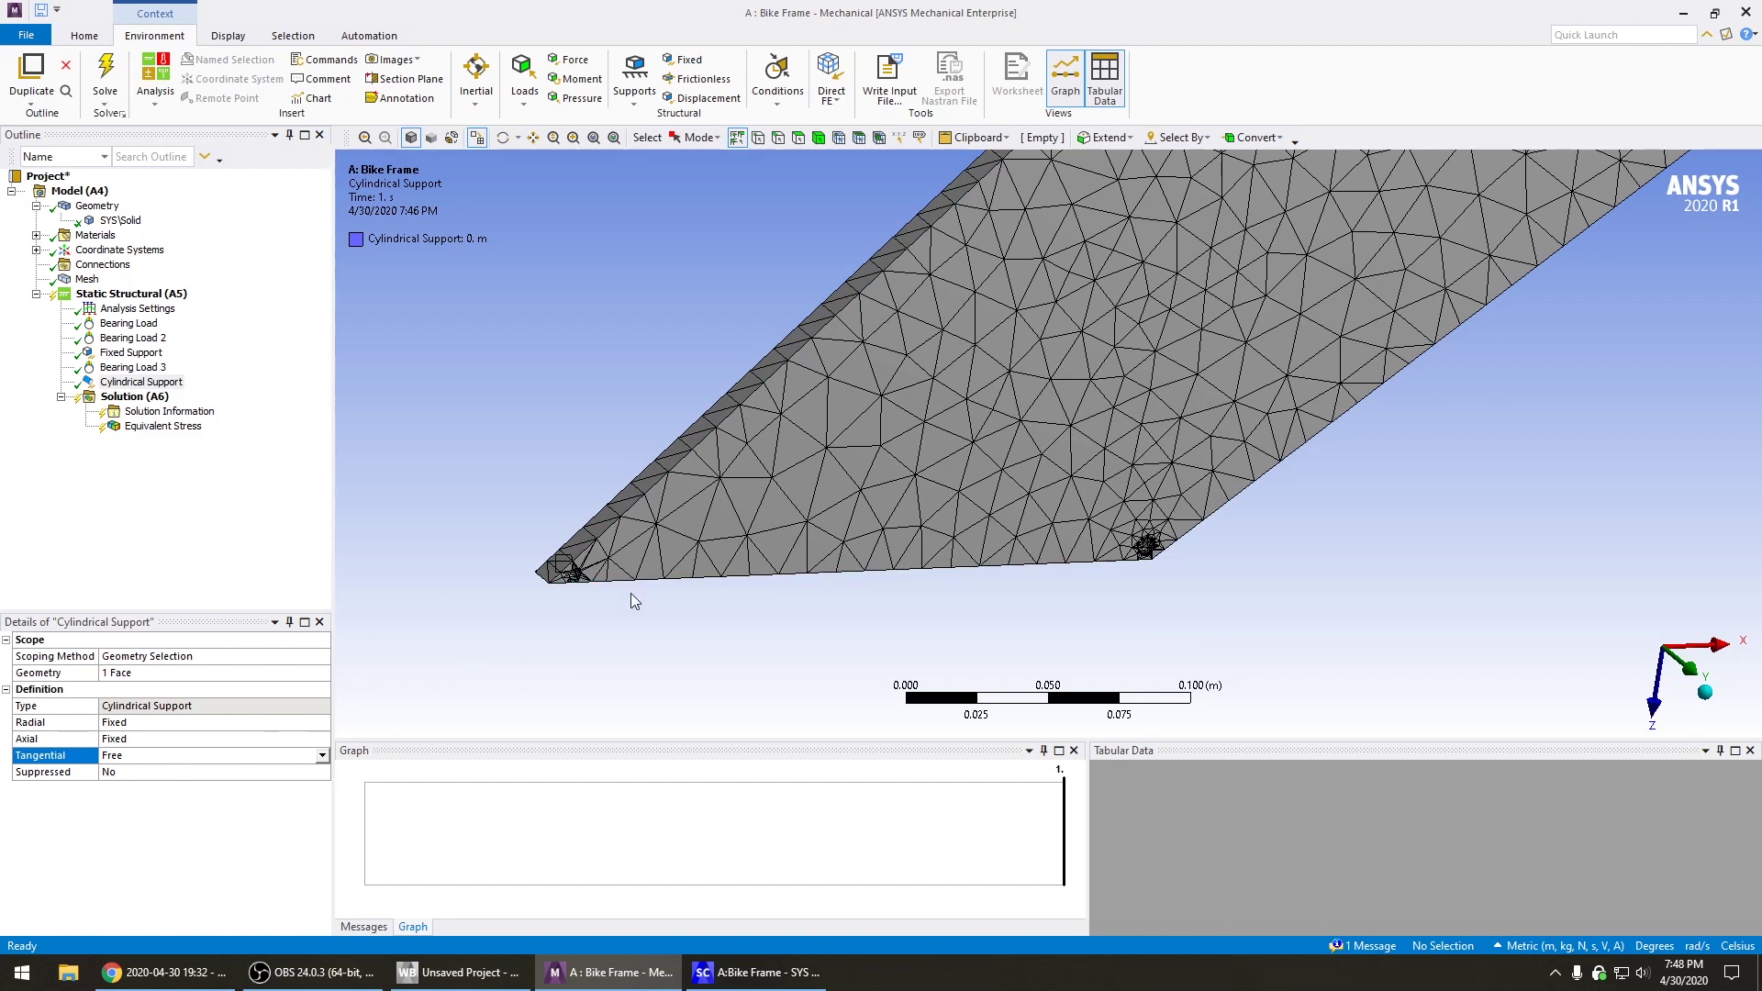
Solve the static structural analysis and evaluate the Equivalent Stress result, examining the contours around the plate's lower holes
right_click(133, 403)
left_click(76, 443)
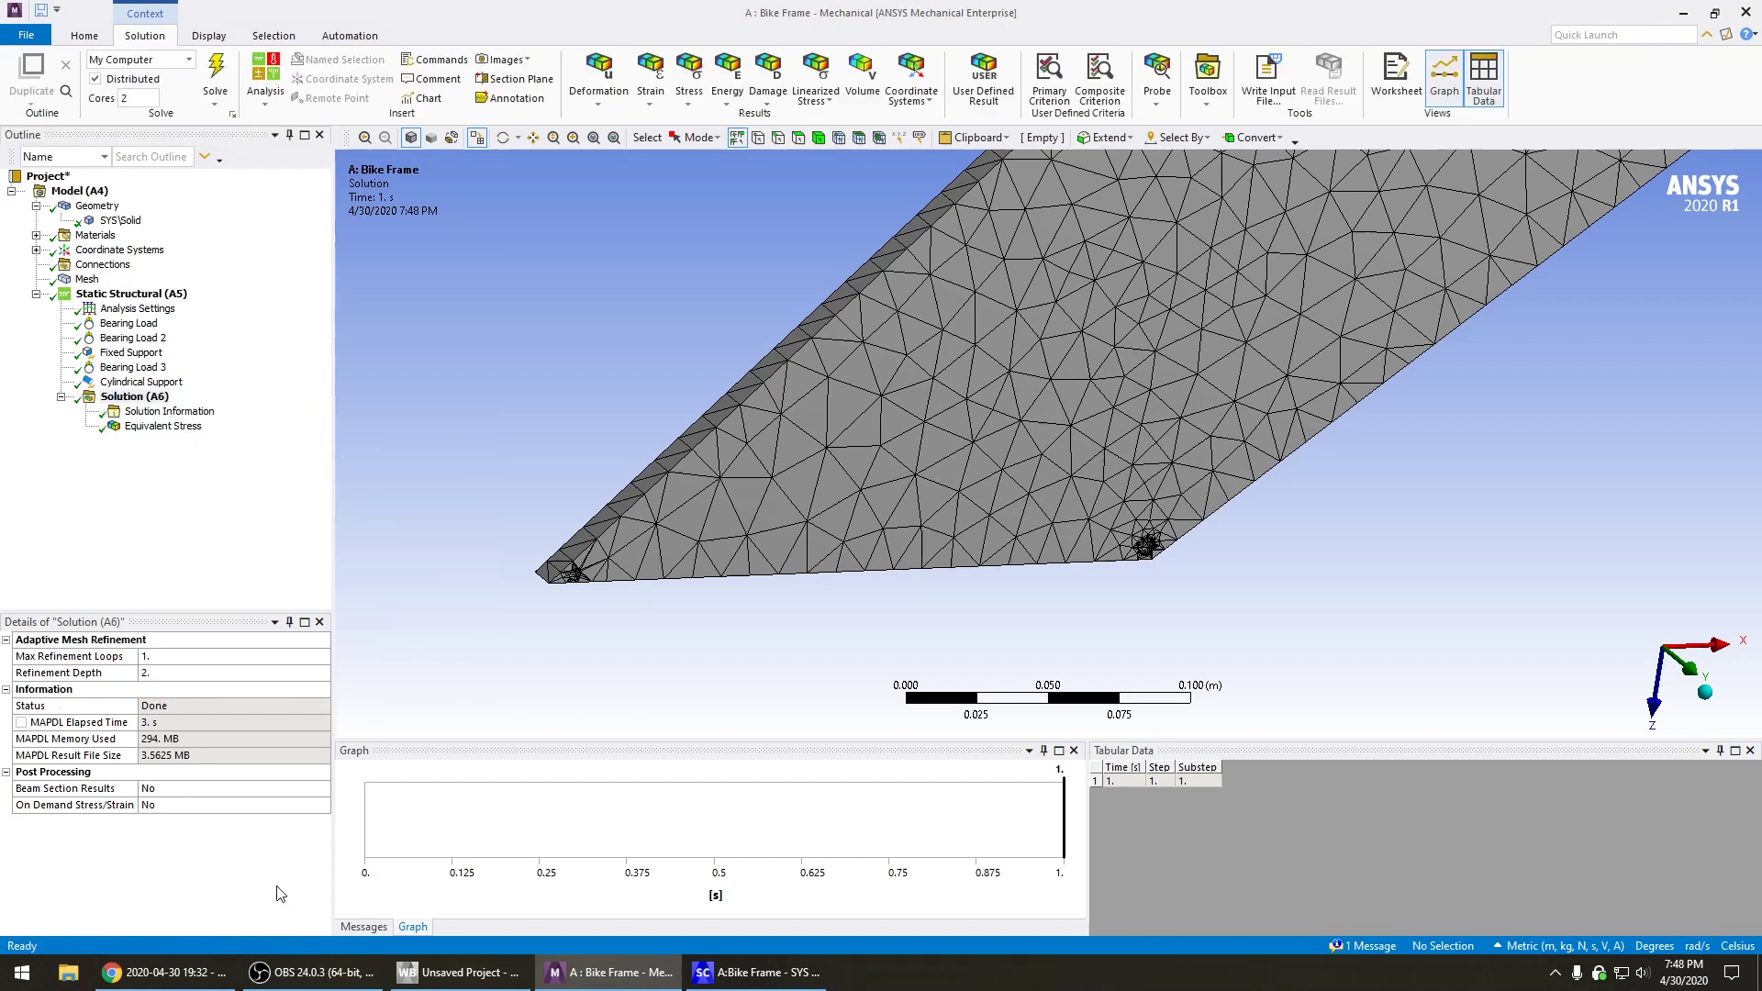
right_click(161, 428)
left_click(129, 481)
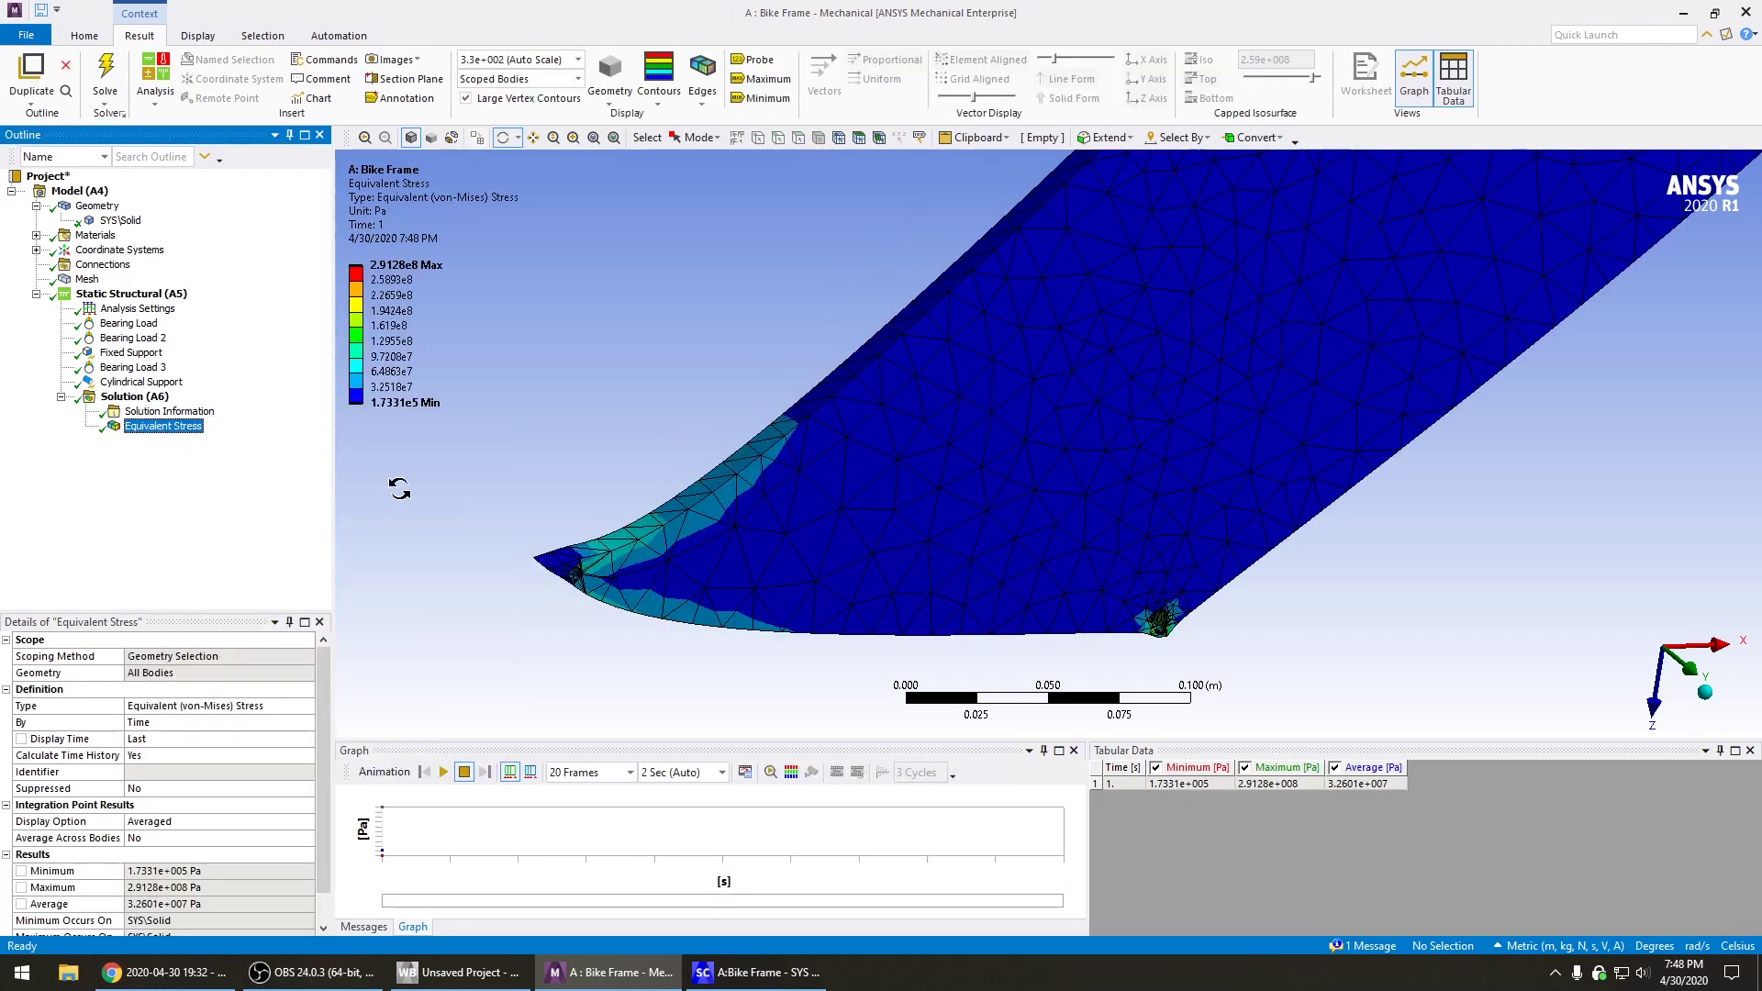
left_click_drag(716, 373, 600, 323)
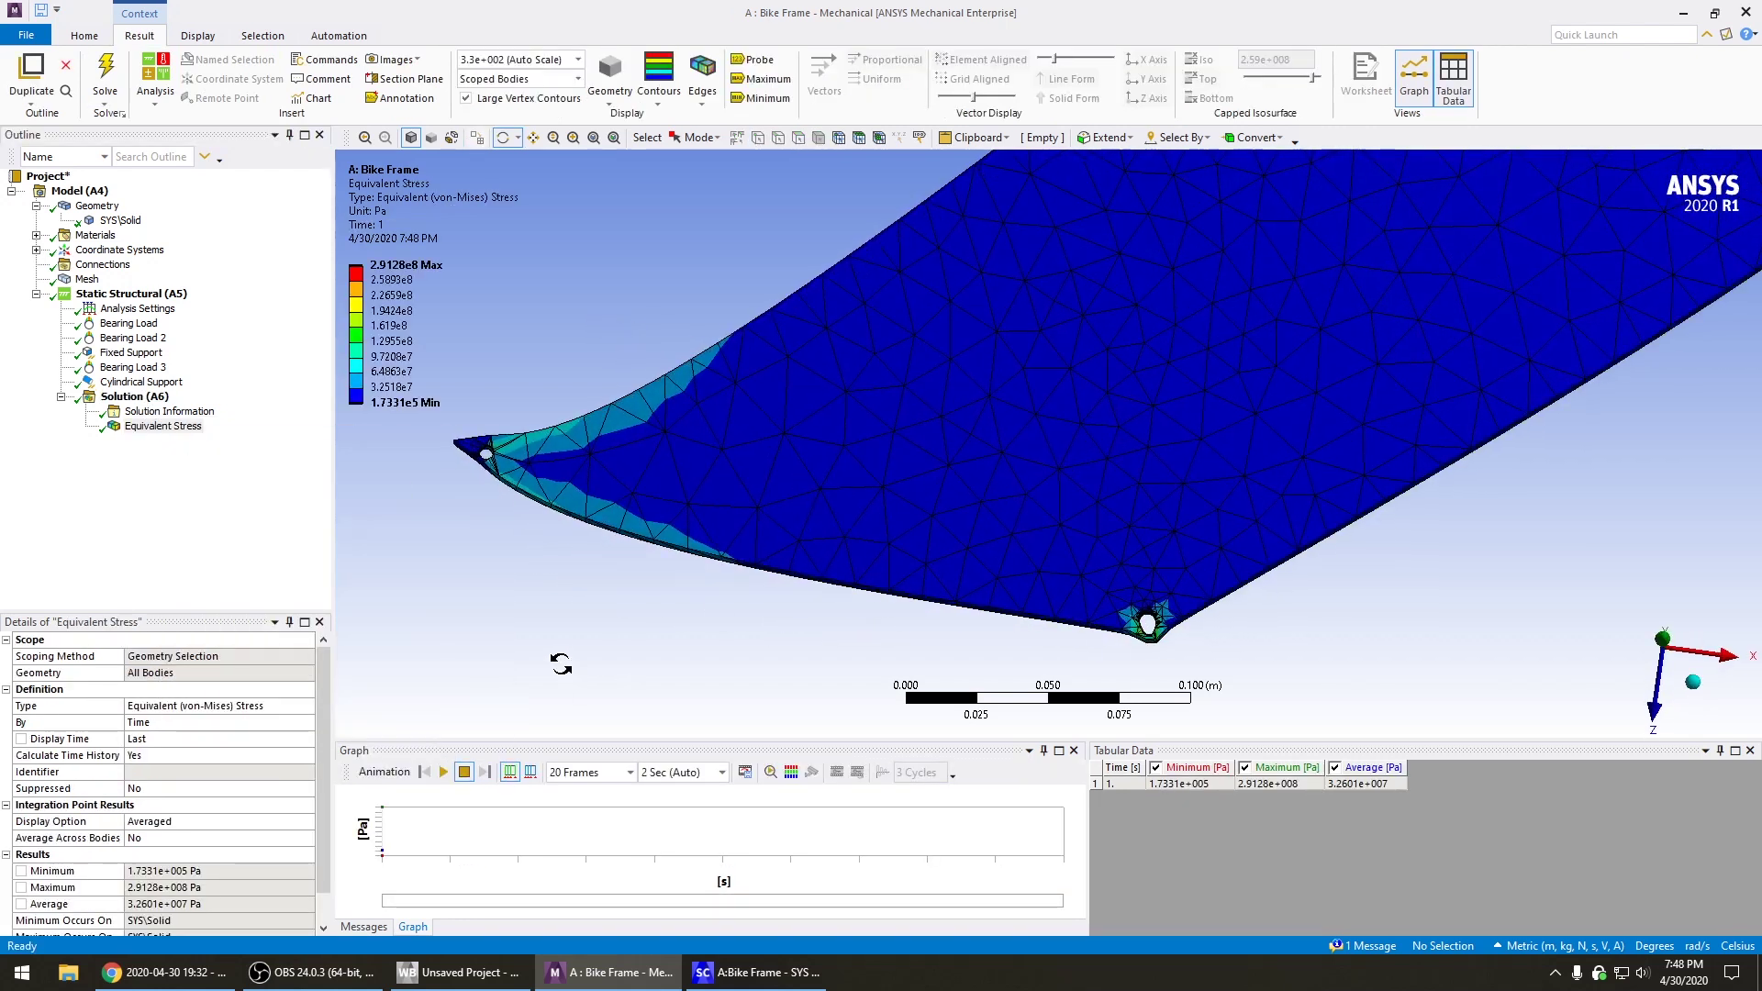
scroll(734, 450, "down", 2)
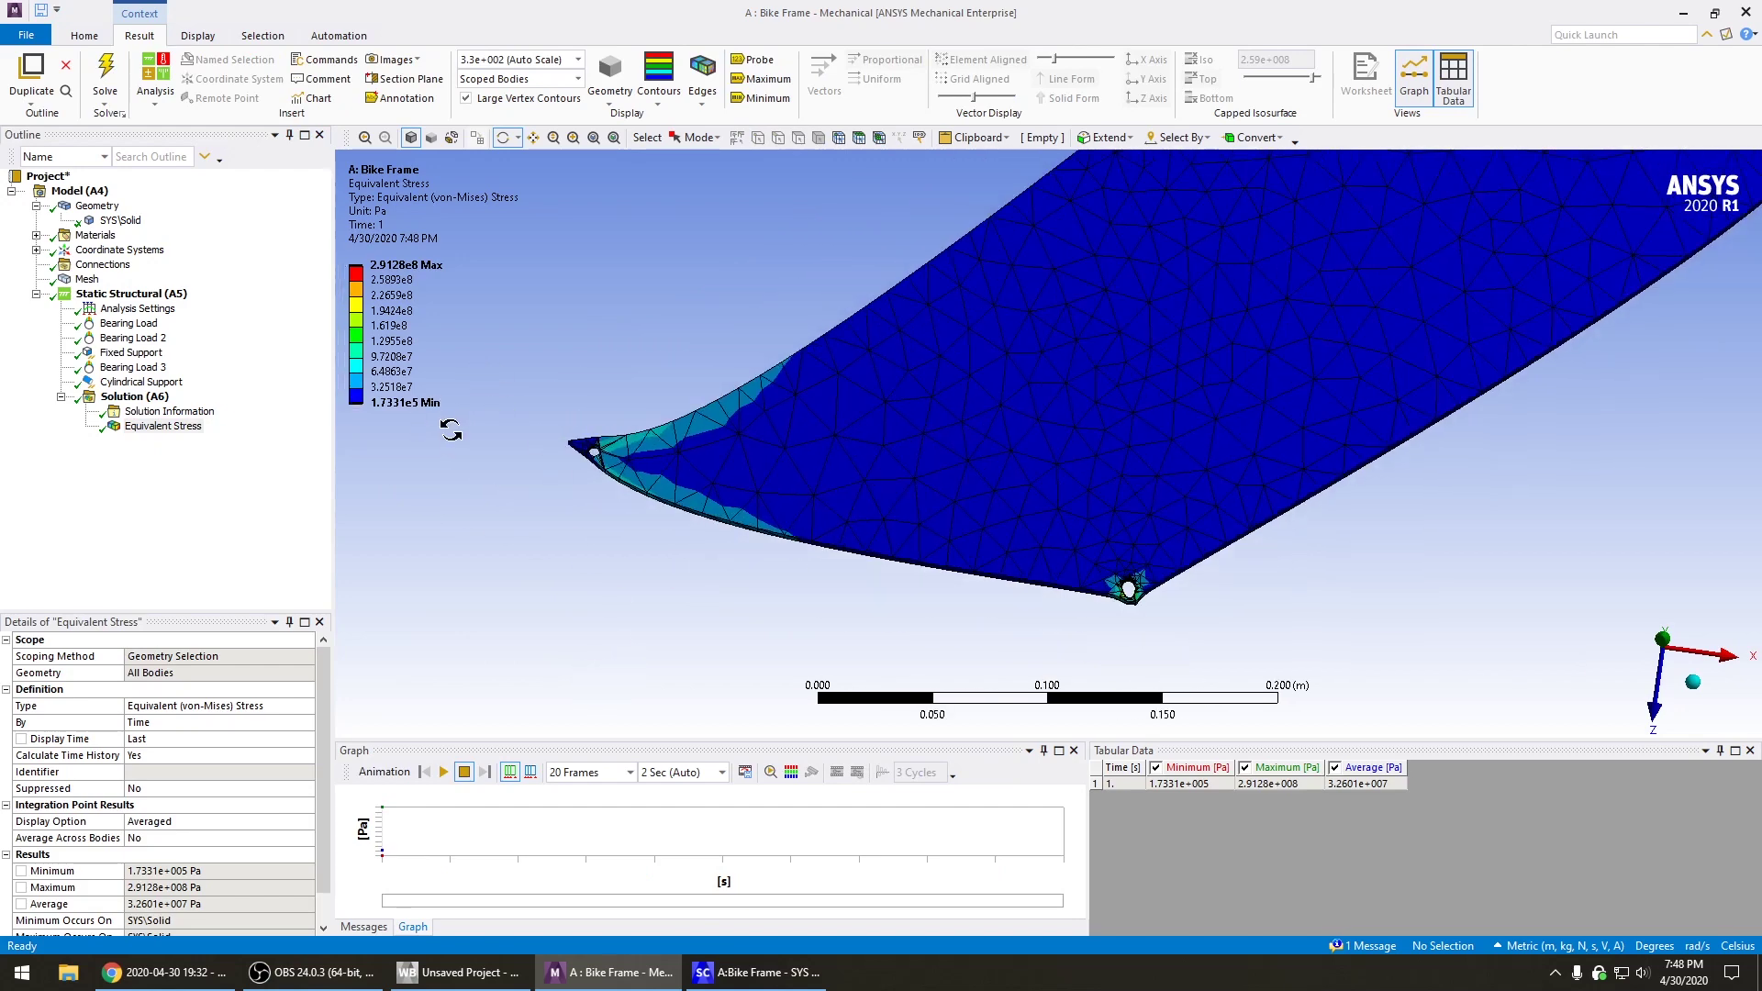
Delete the Equivalent Stress result and review the solver output under Solution Information
left_click(170, 427)
right_click(195, 428)
left_click(297, 668)
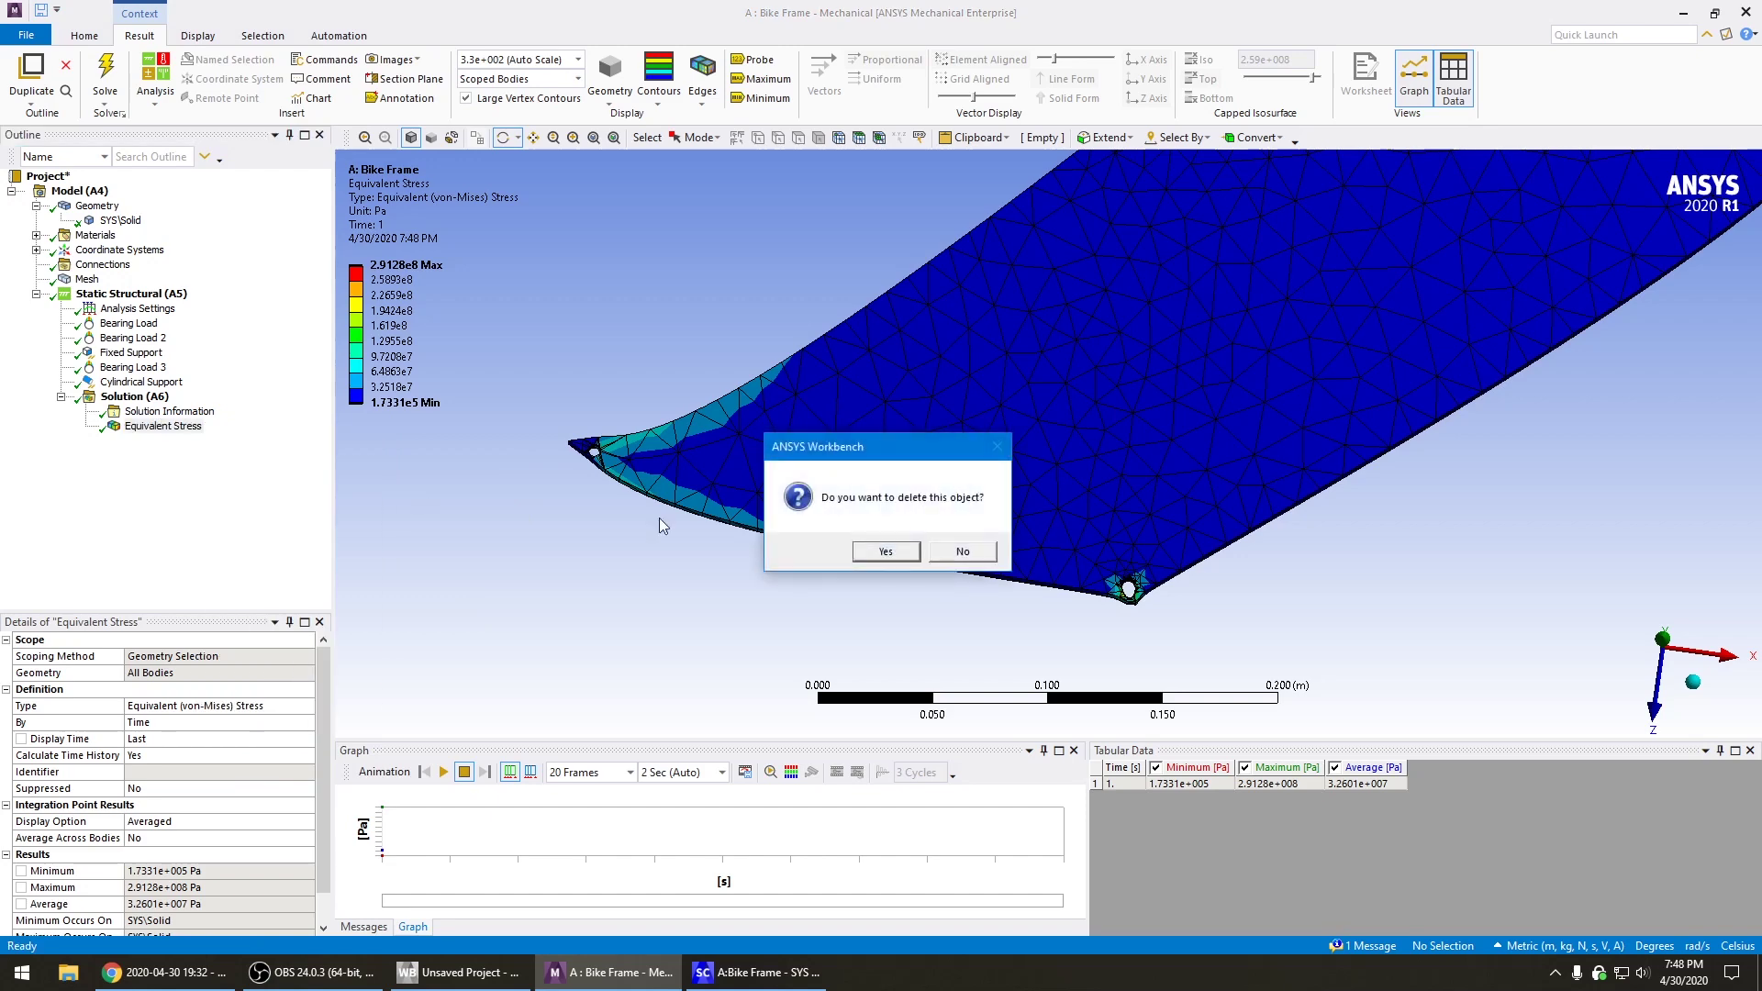
left_click(884, 551)
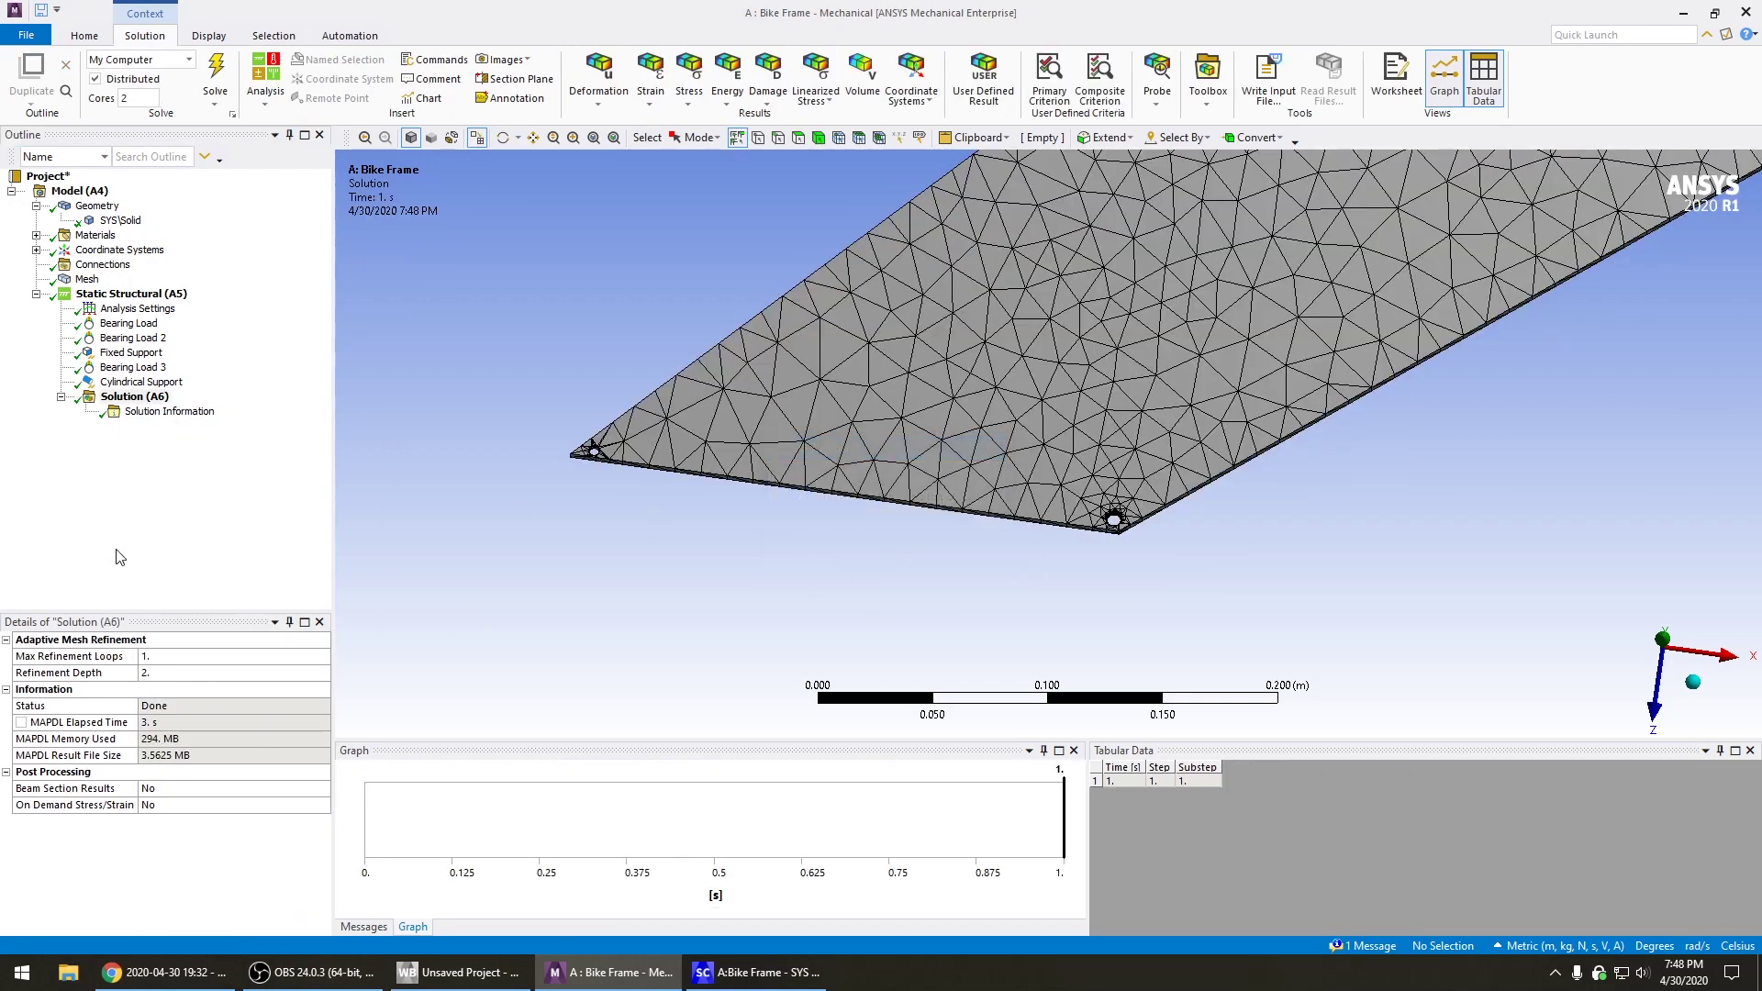
left_click(175, 429)
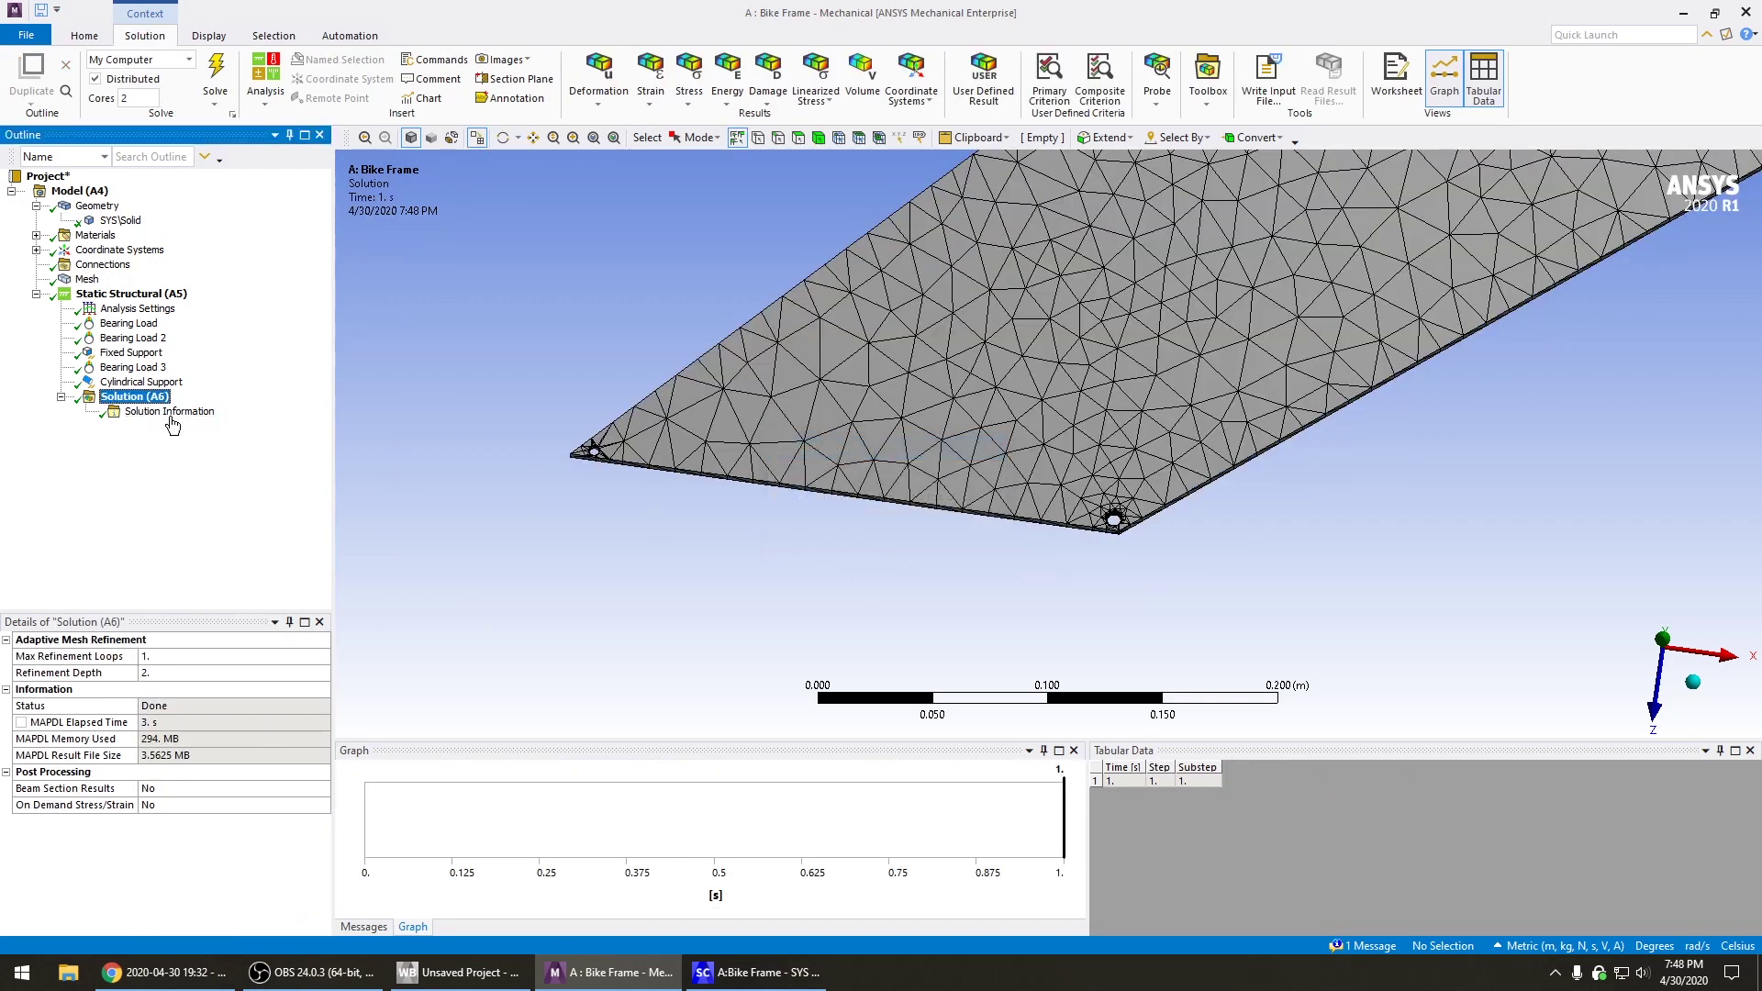
left_click(167, 412)
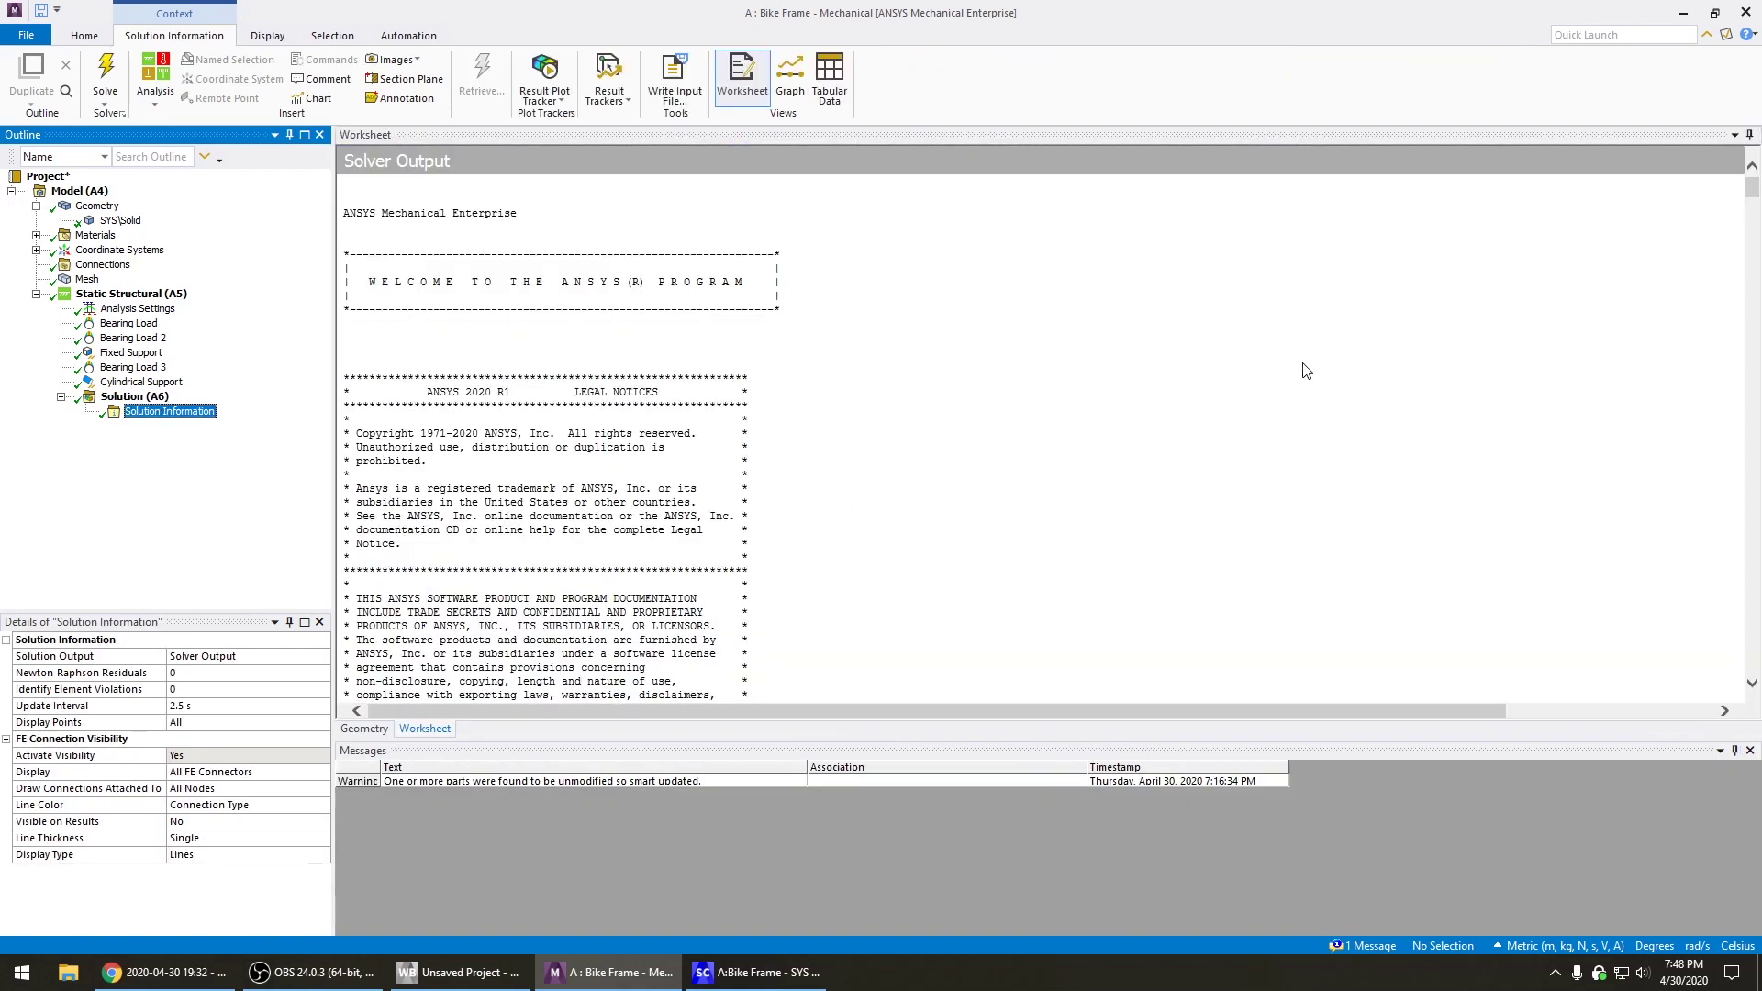
left_click_drag(1751, 190, 1753, 554)
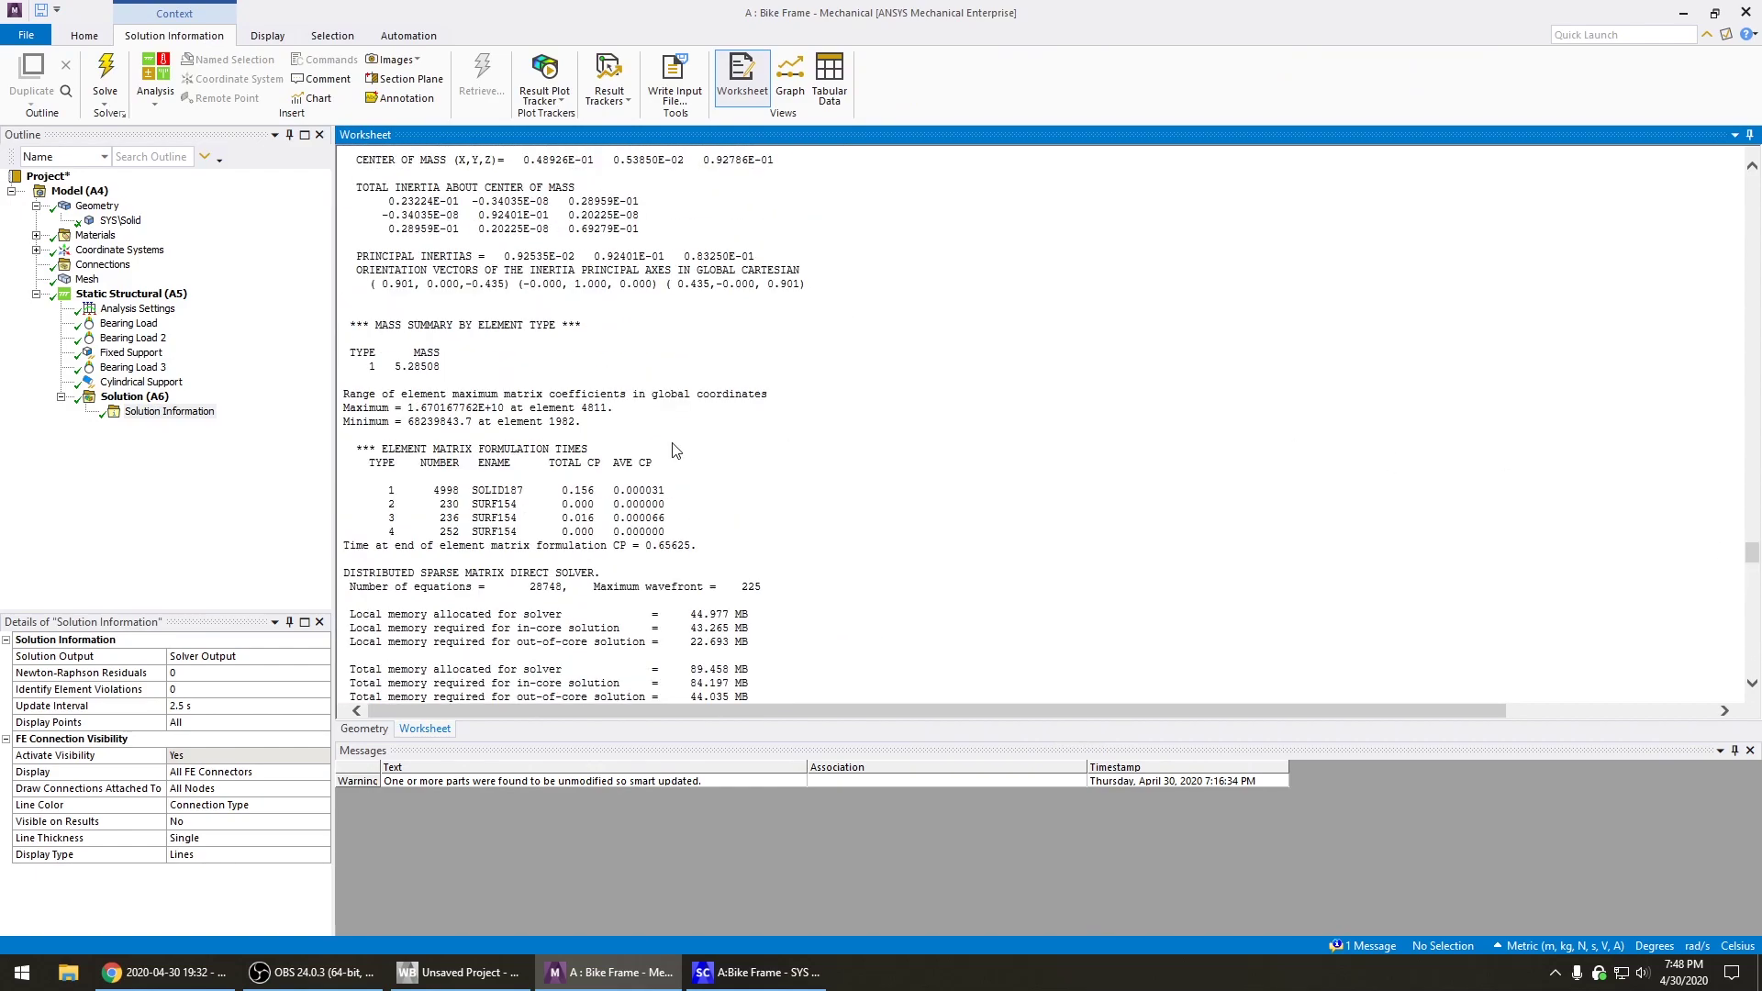
scroll(675, 450, "up", 10)
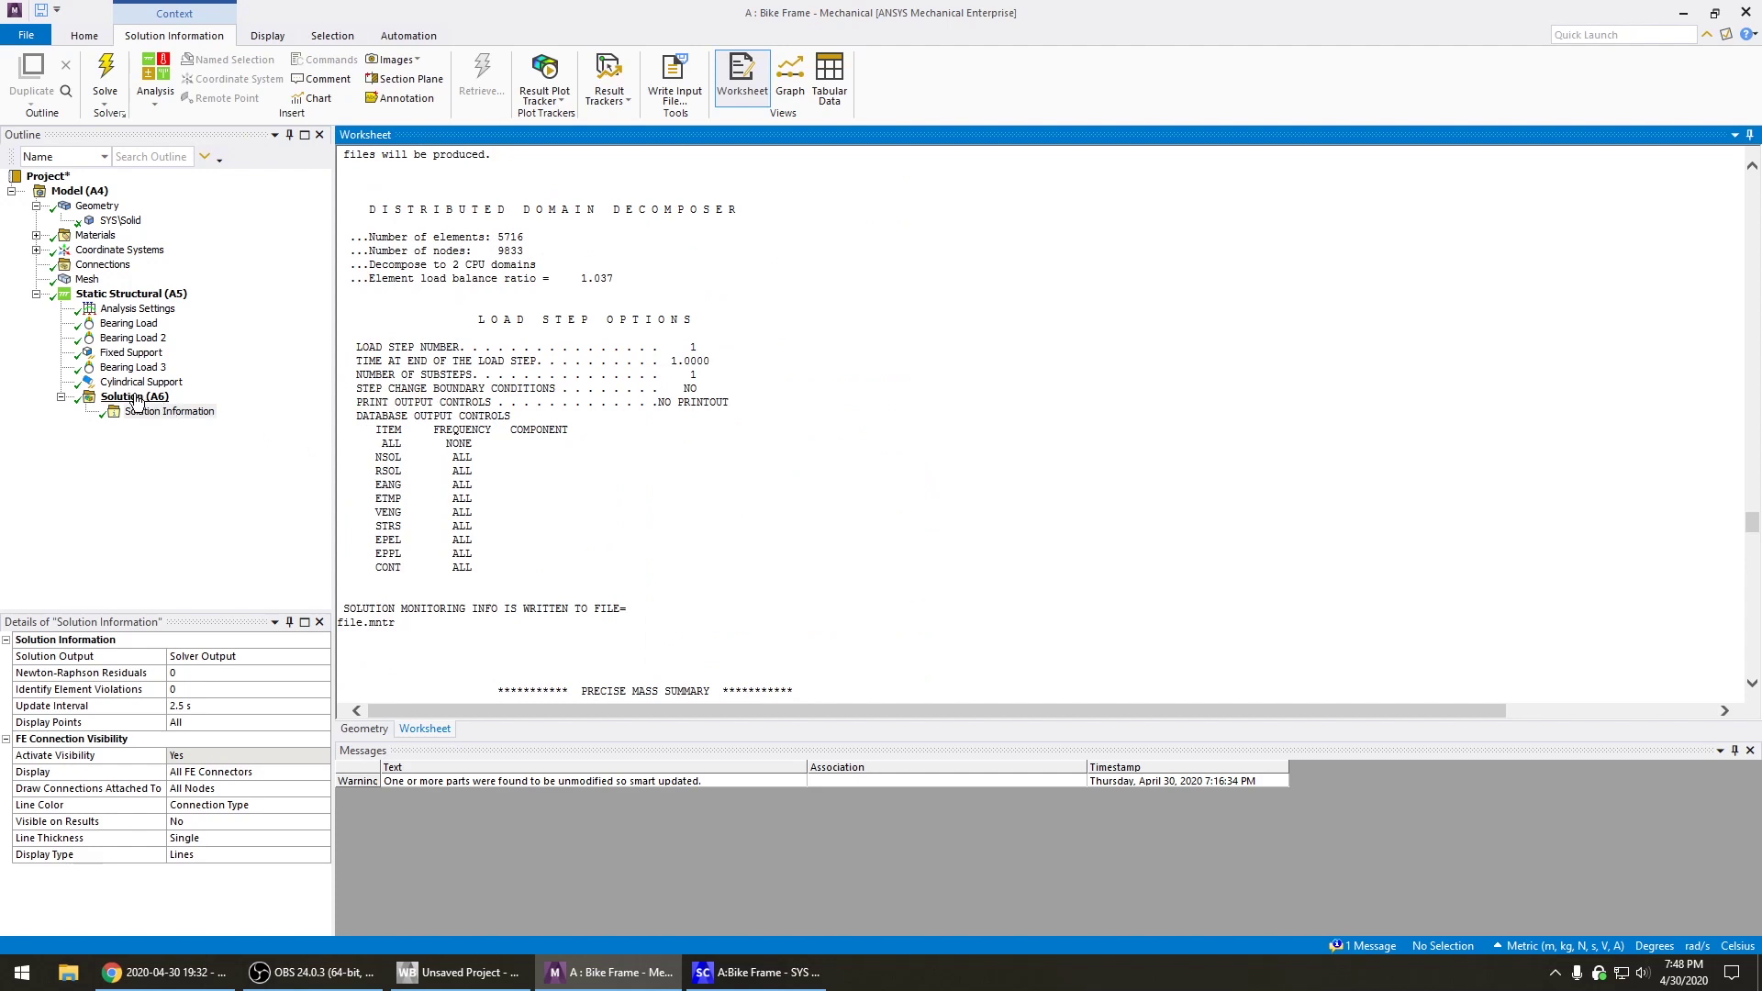
Insert an Equivalent (von-Mises) stress result in the static structural solution and evaluate it across the whole plate
left_click(135, 397)
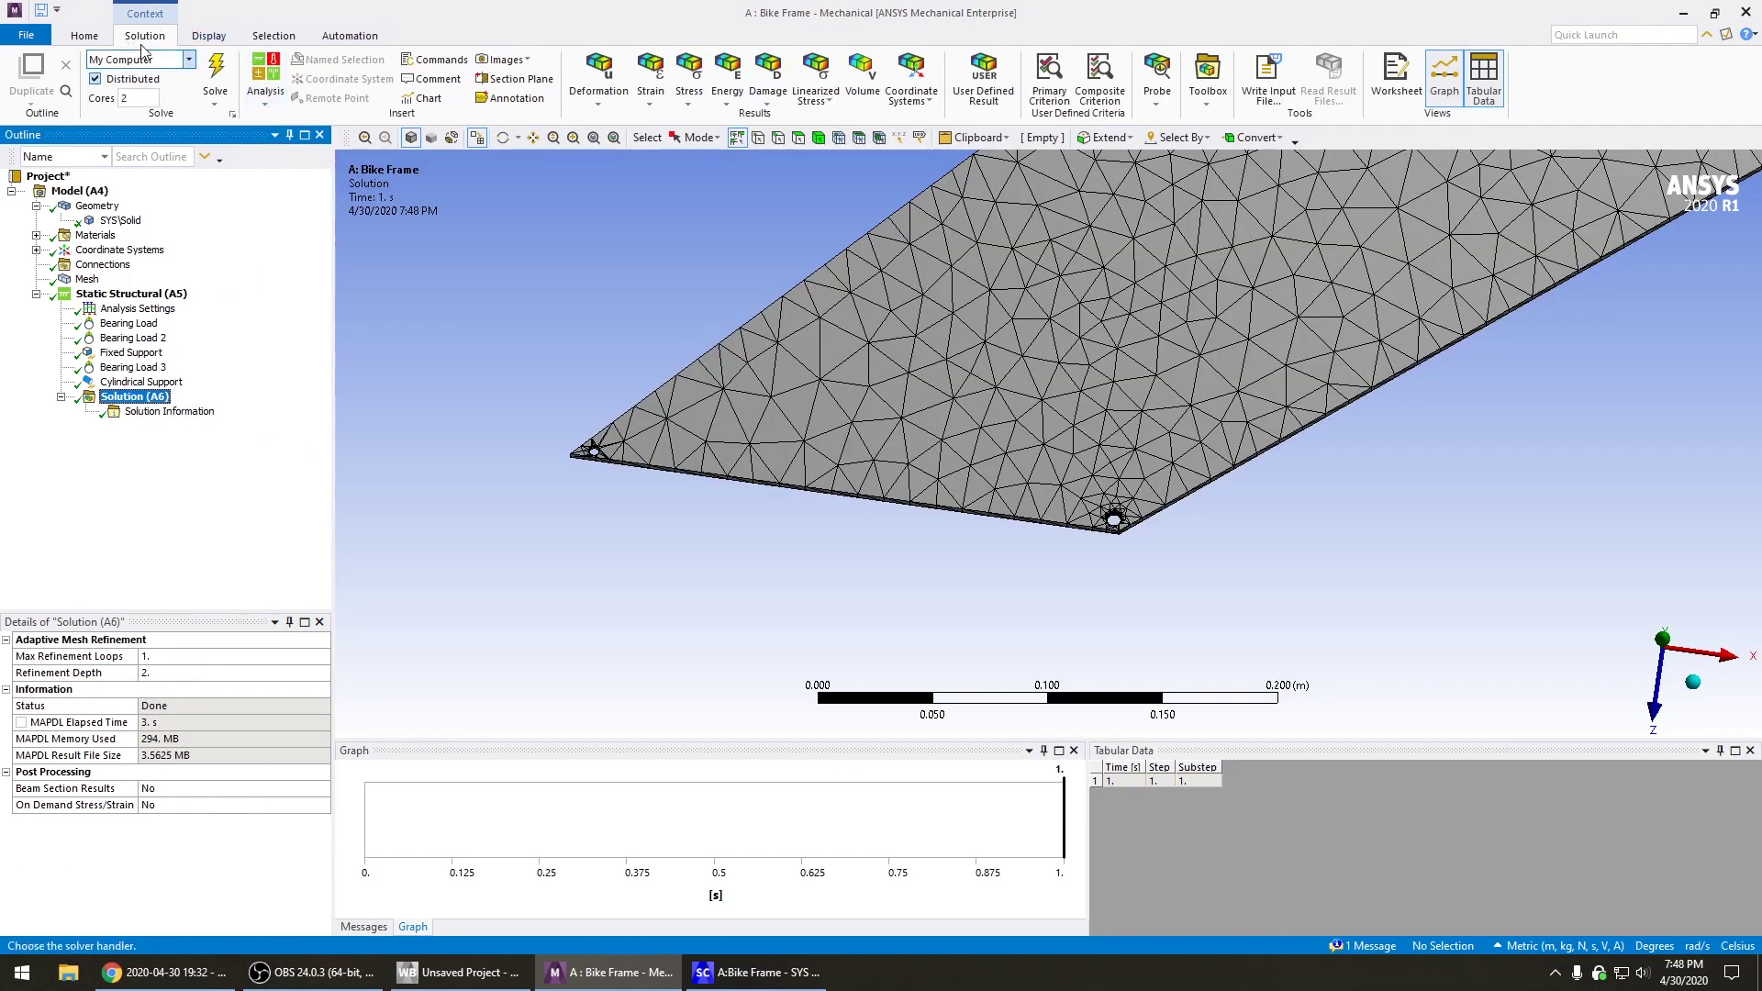
left_click(706, 111)
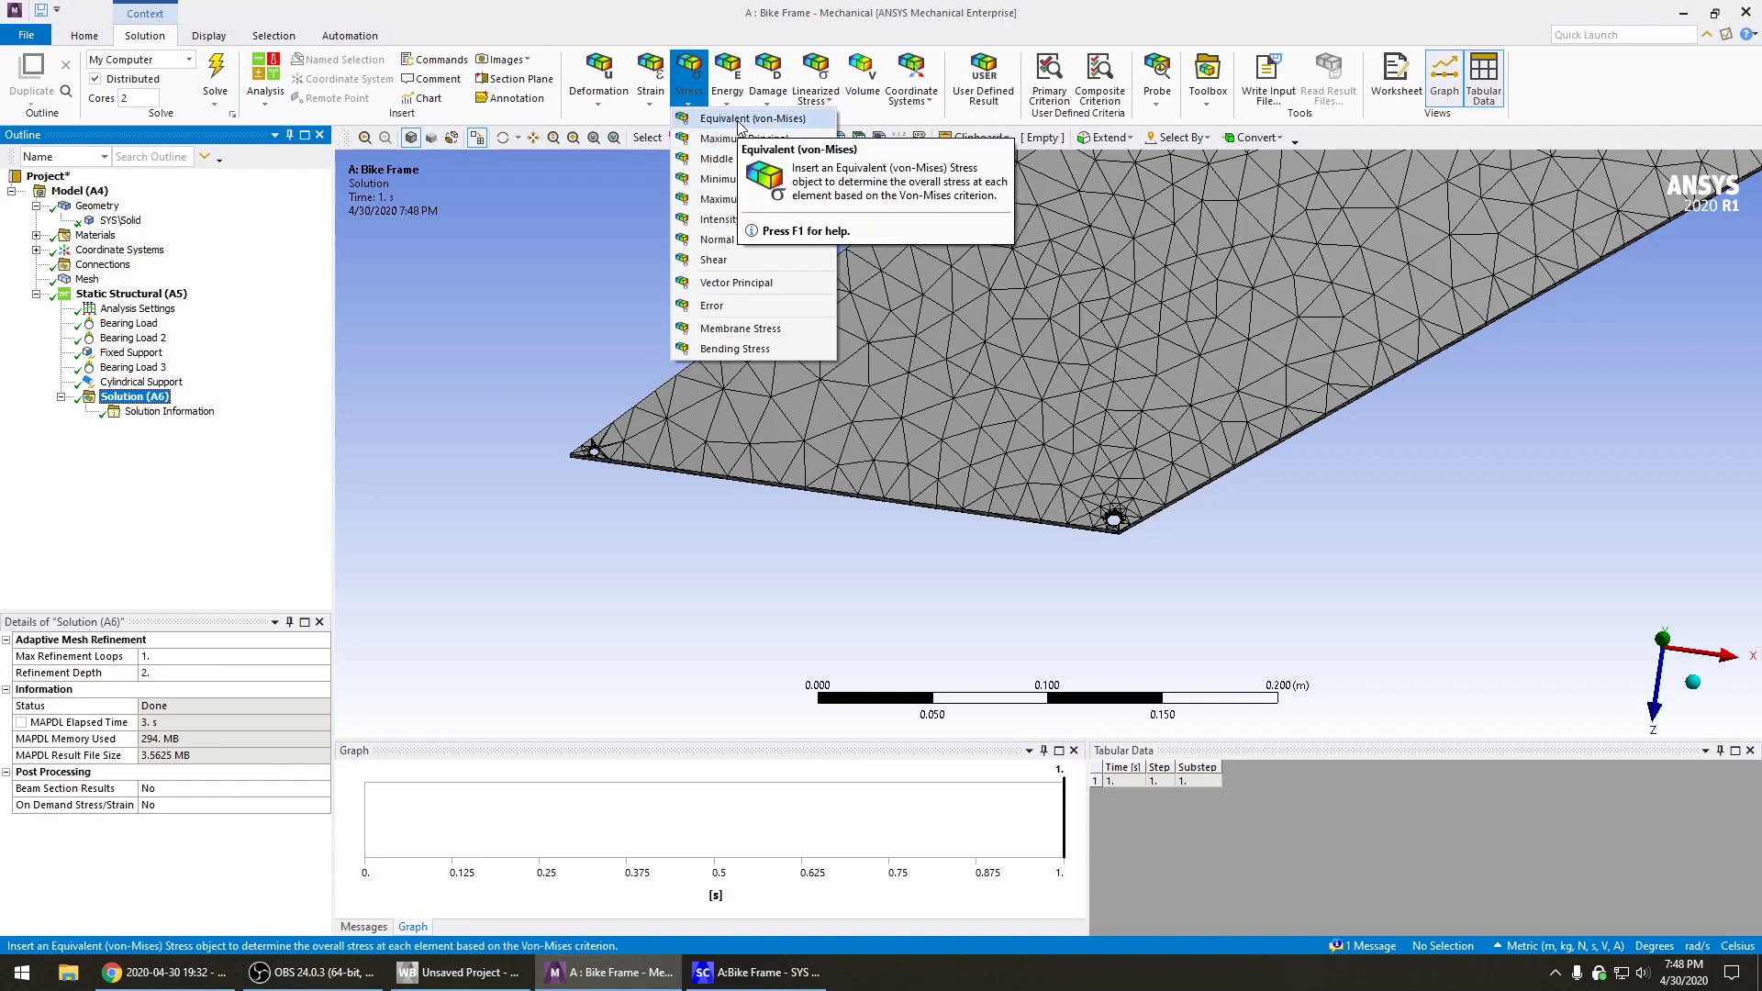
left_click(740, 120)
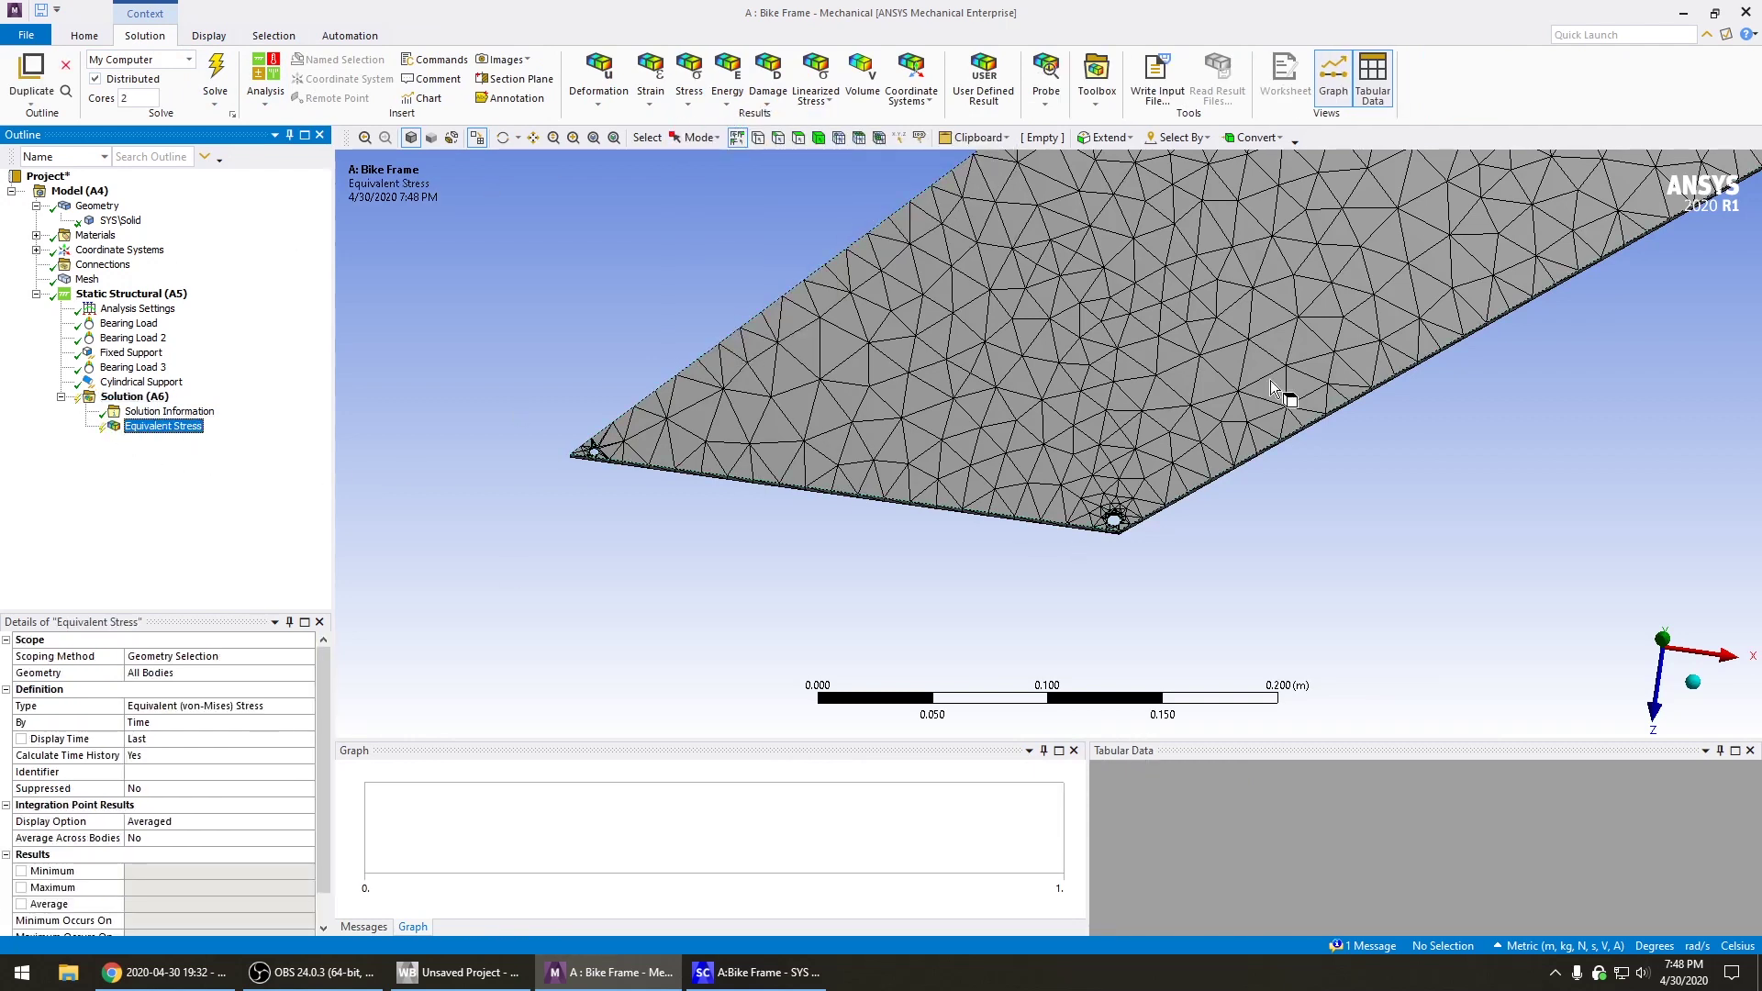
right_click(151, 435)
left_click(197, 461)
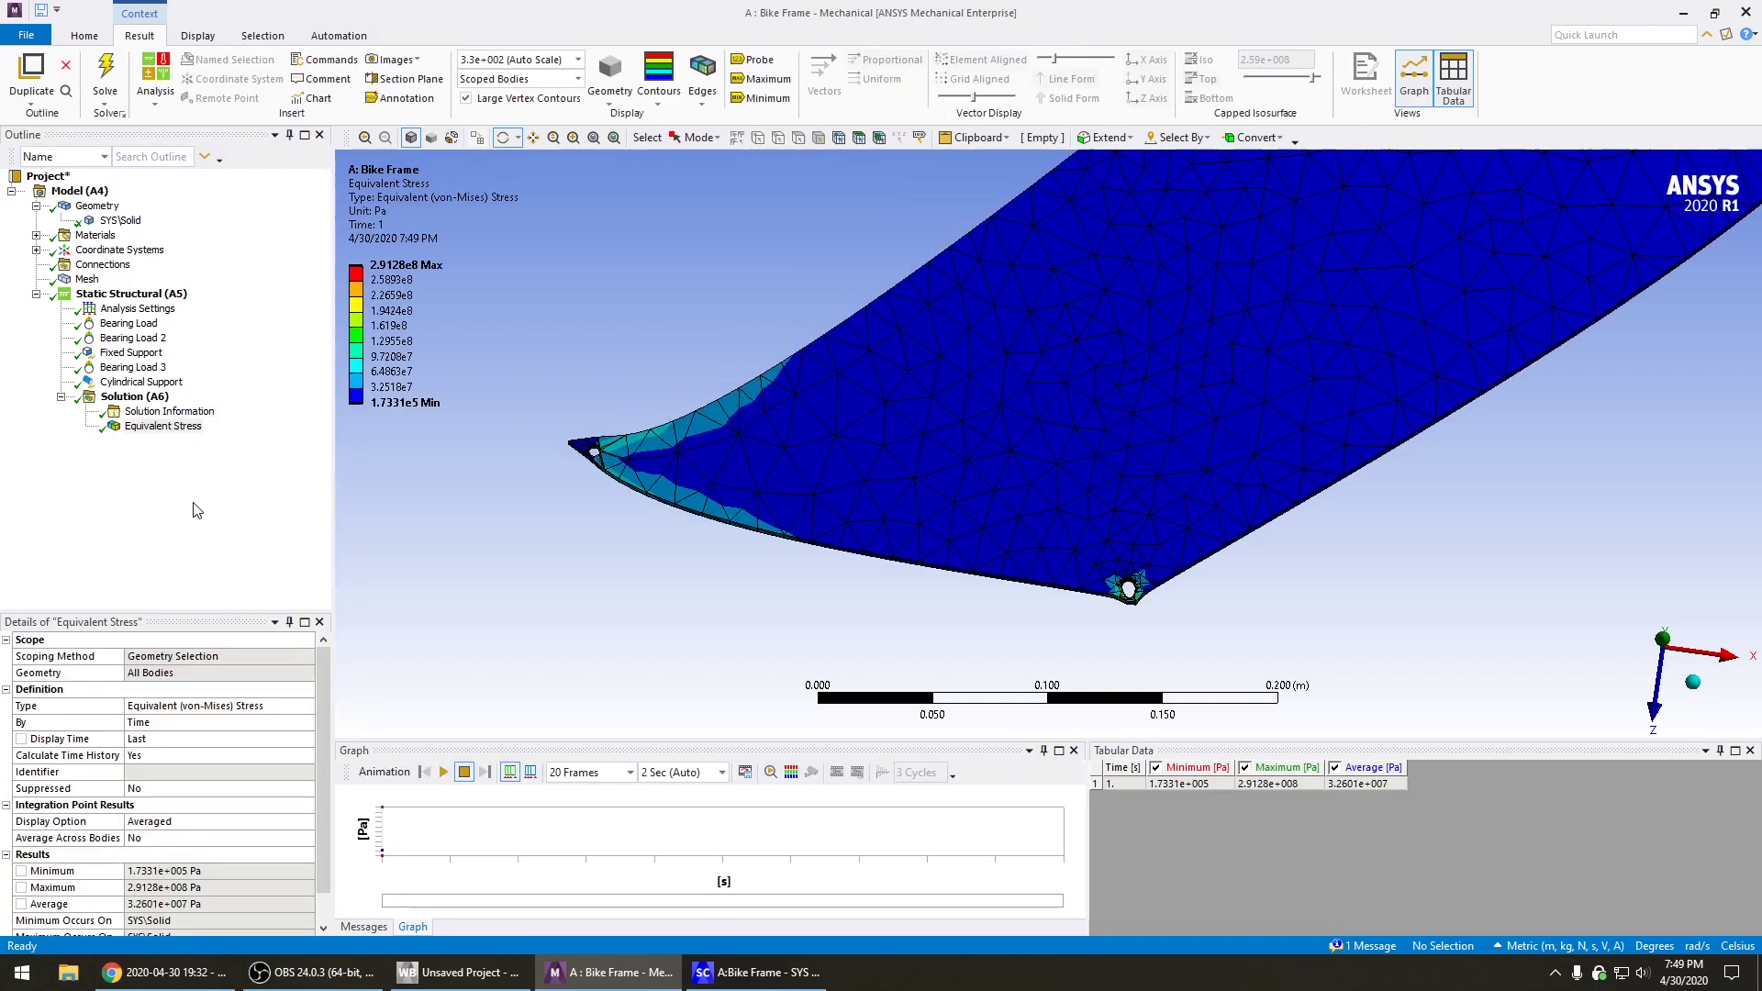
left_click_drag(571, 622, 1162, 438)
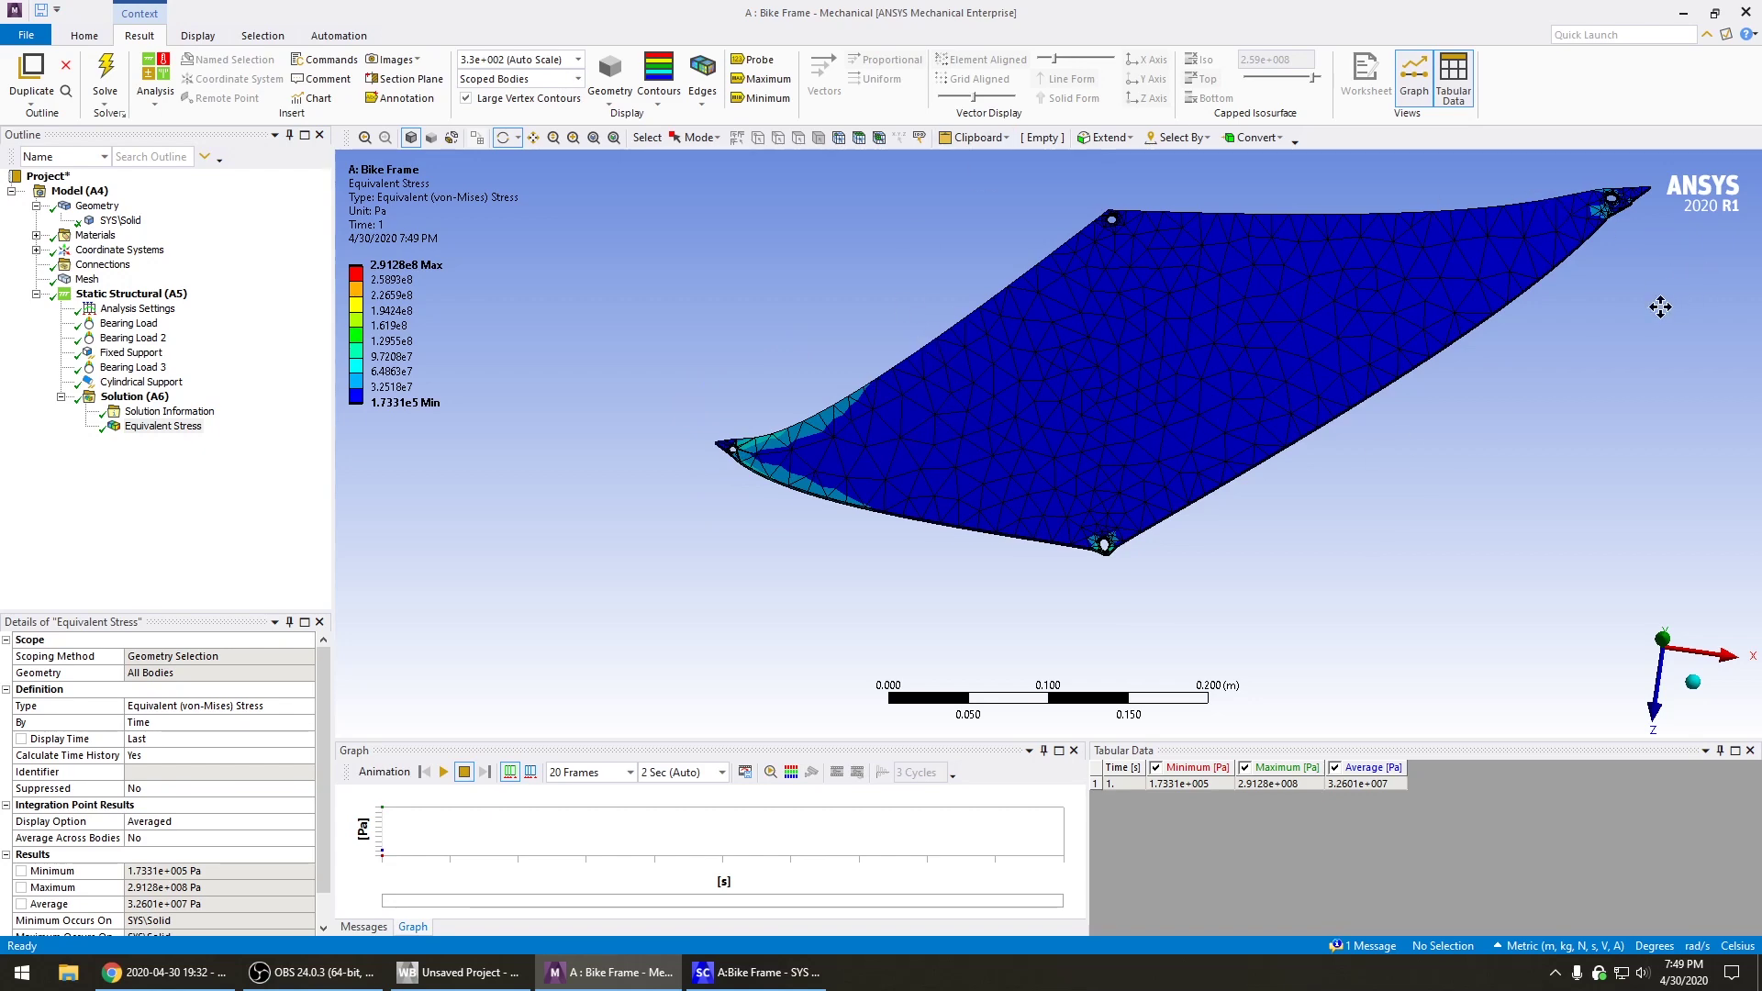
left_click_drag(1665, 305, 1459, 345)
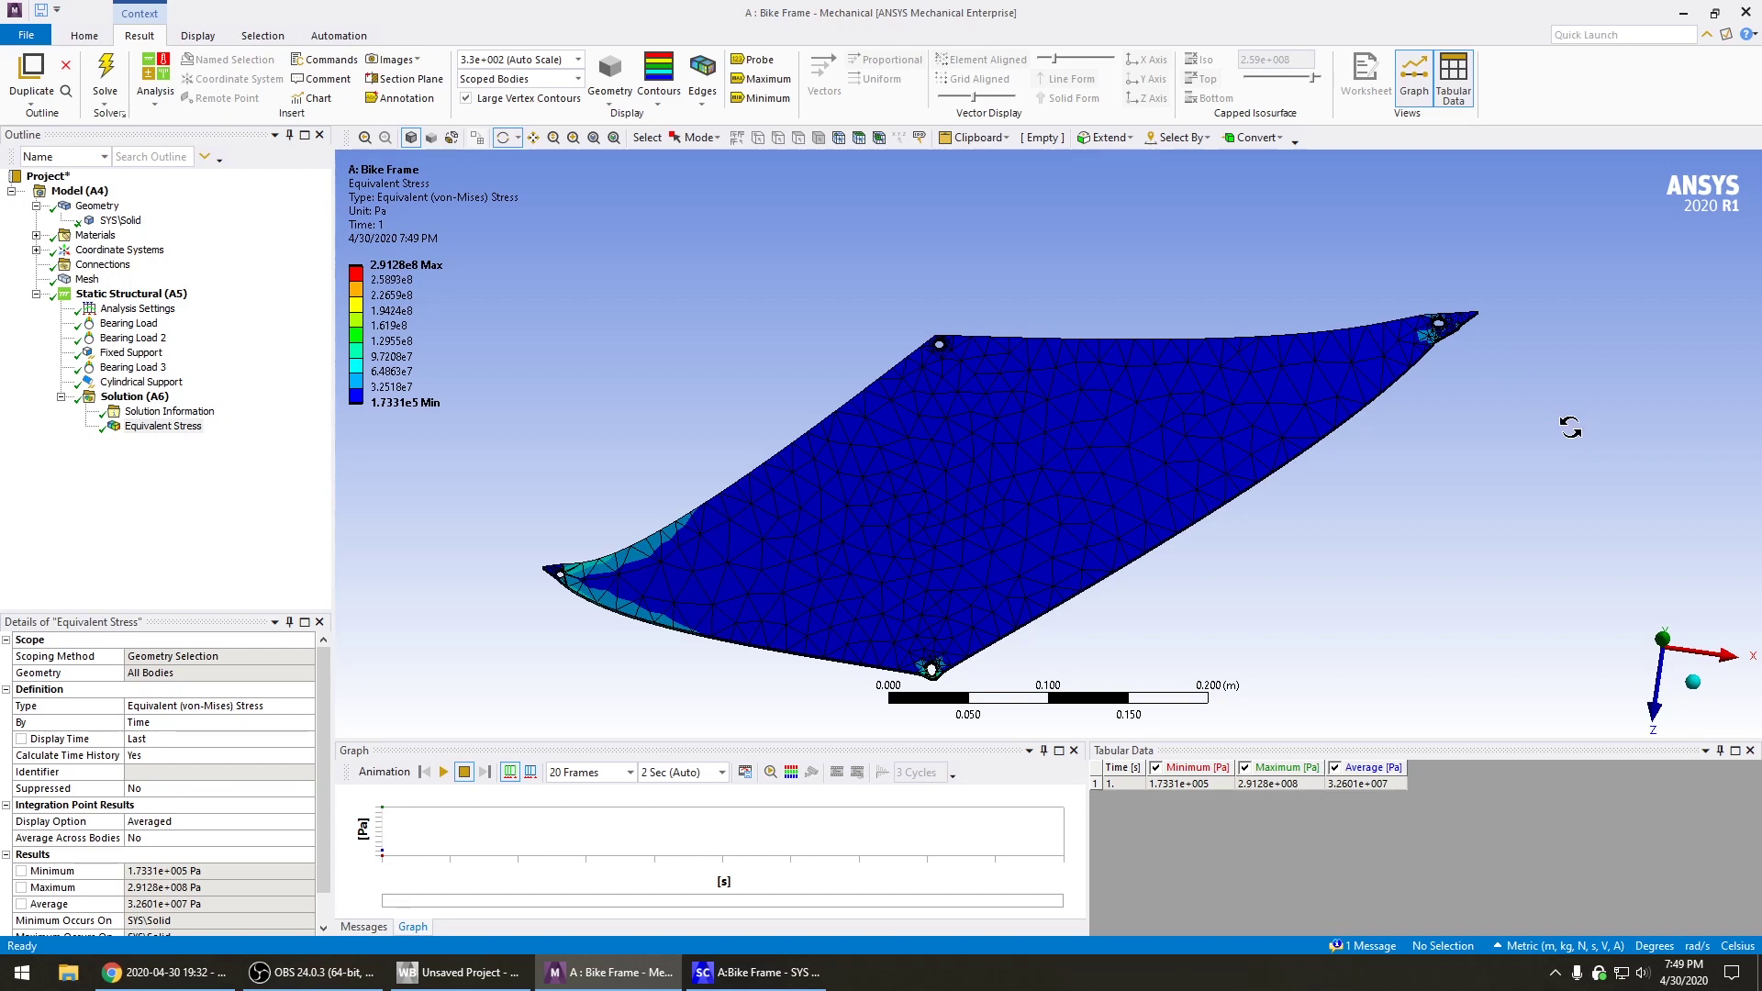
left_click_drag(1285, 509, 1338, 535)
left_click_drag(661, 332, 781, 358)
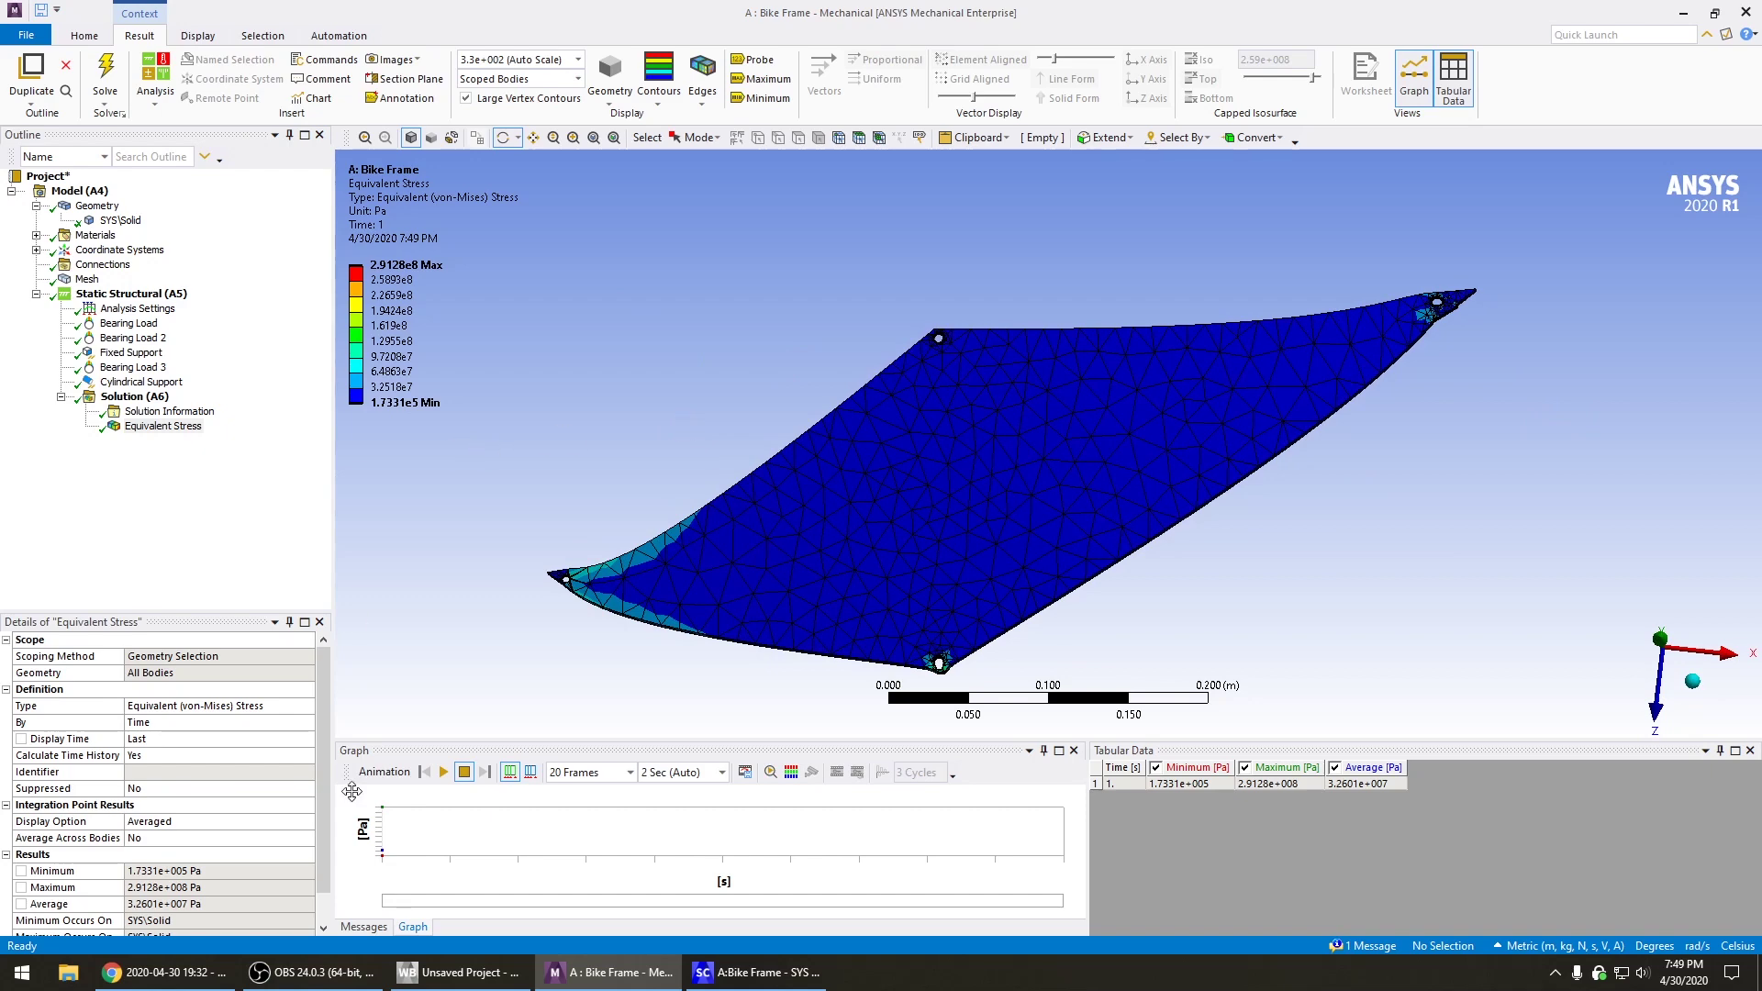
Switch to Workbench and add a Topology Optimization system linked to the Solution of the Bike Frame static structural system
left_click(485, 971)
left_click(541, 878)
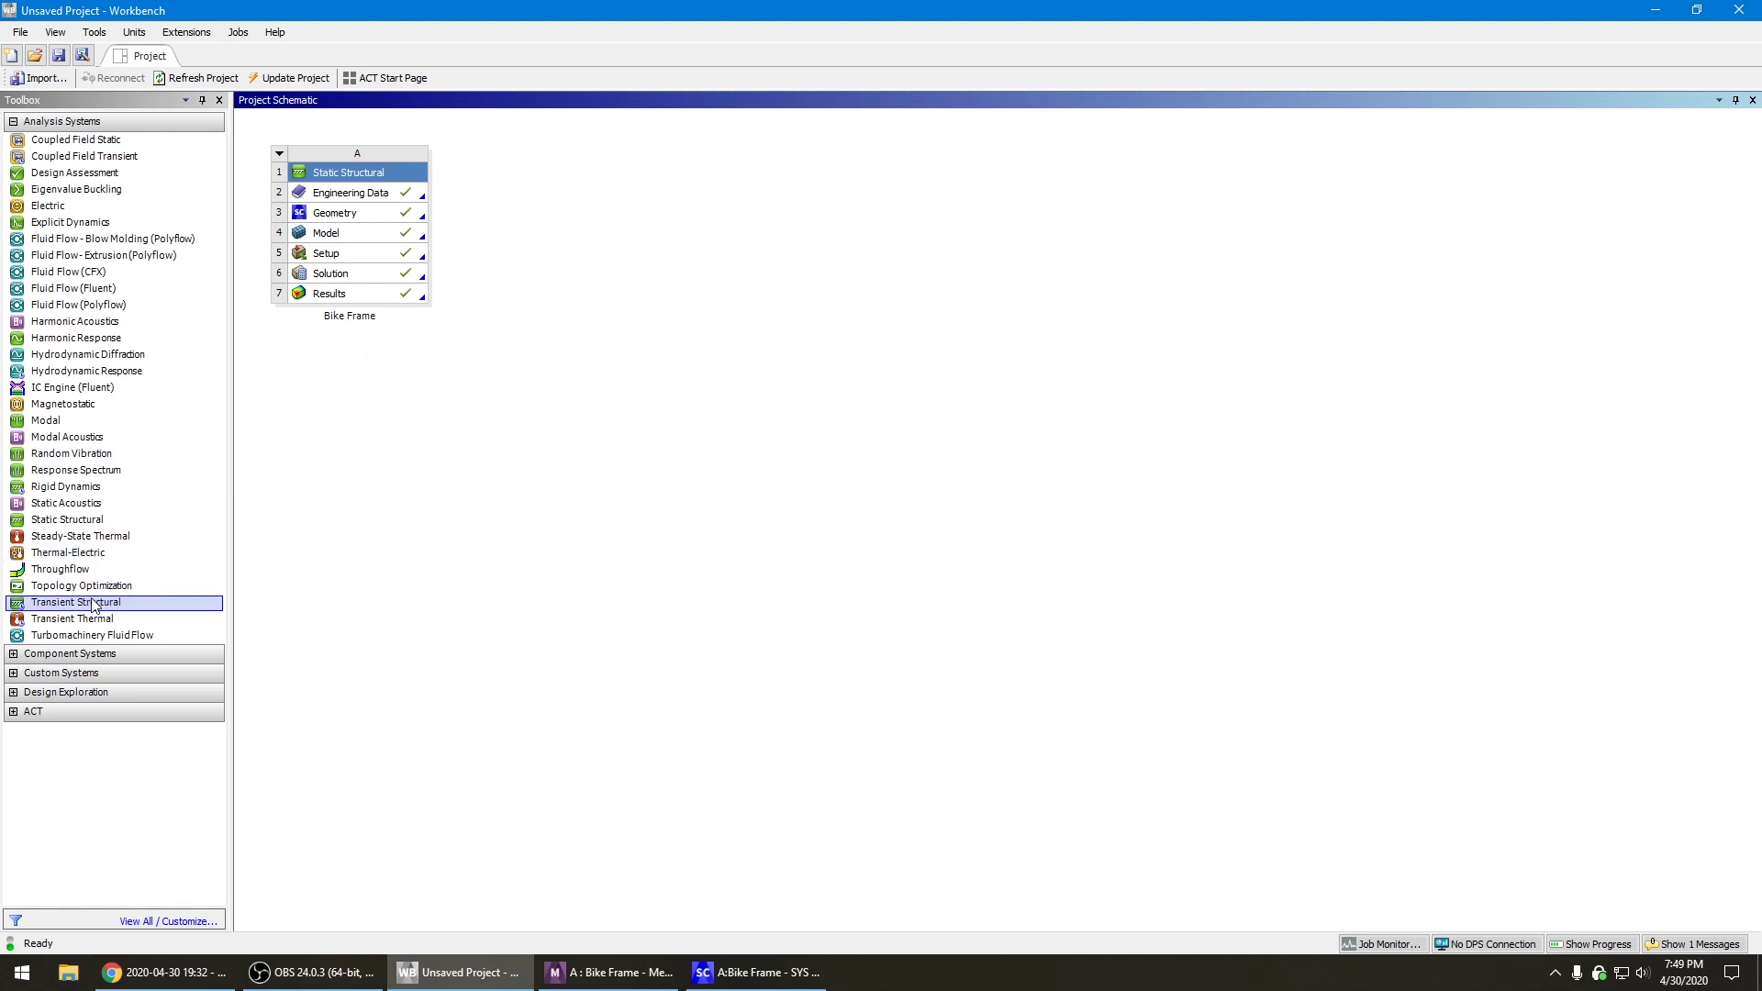
left_click_drag(69, 587, 330, 275)
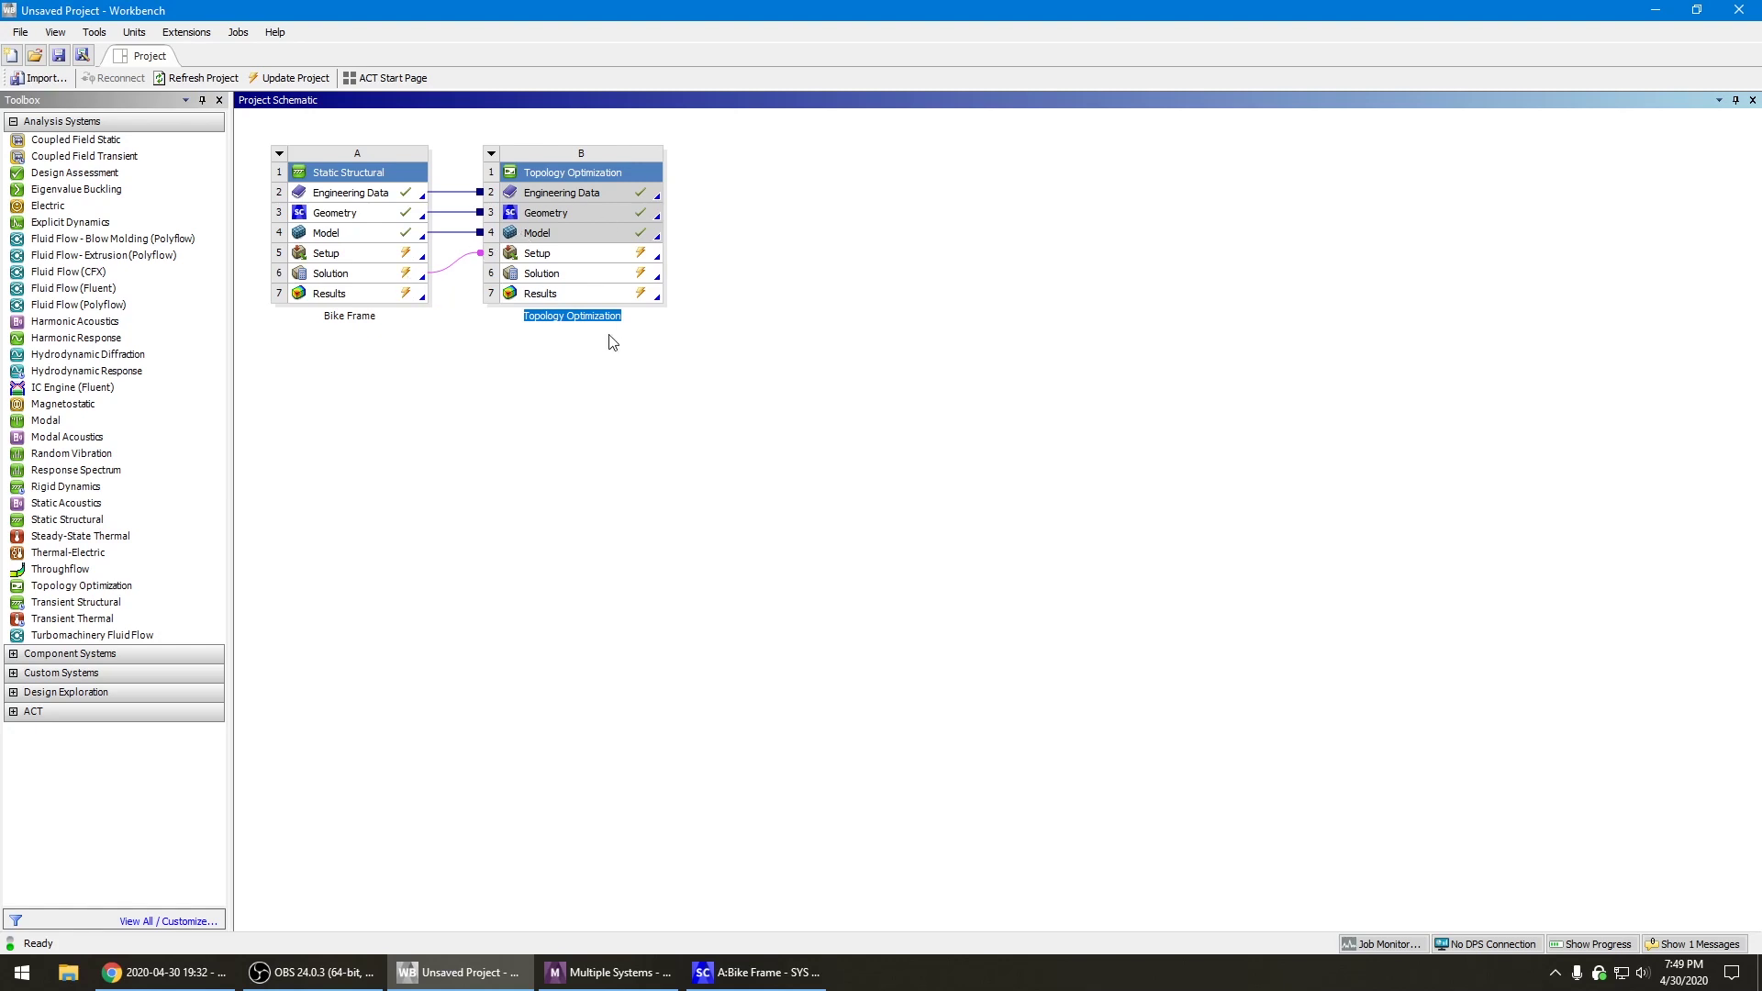
left_click(860, 234)
left_click(638, 261)
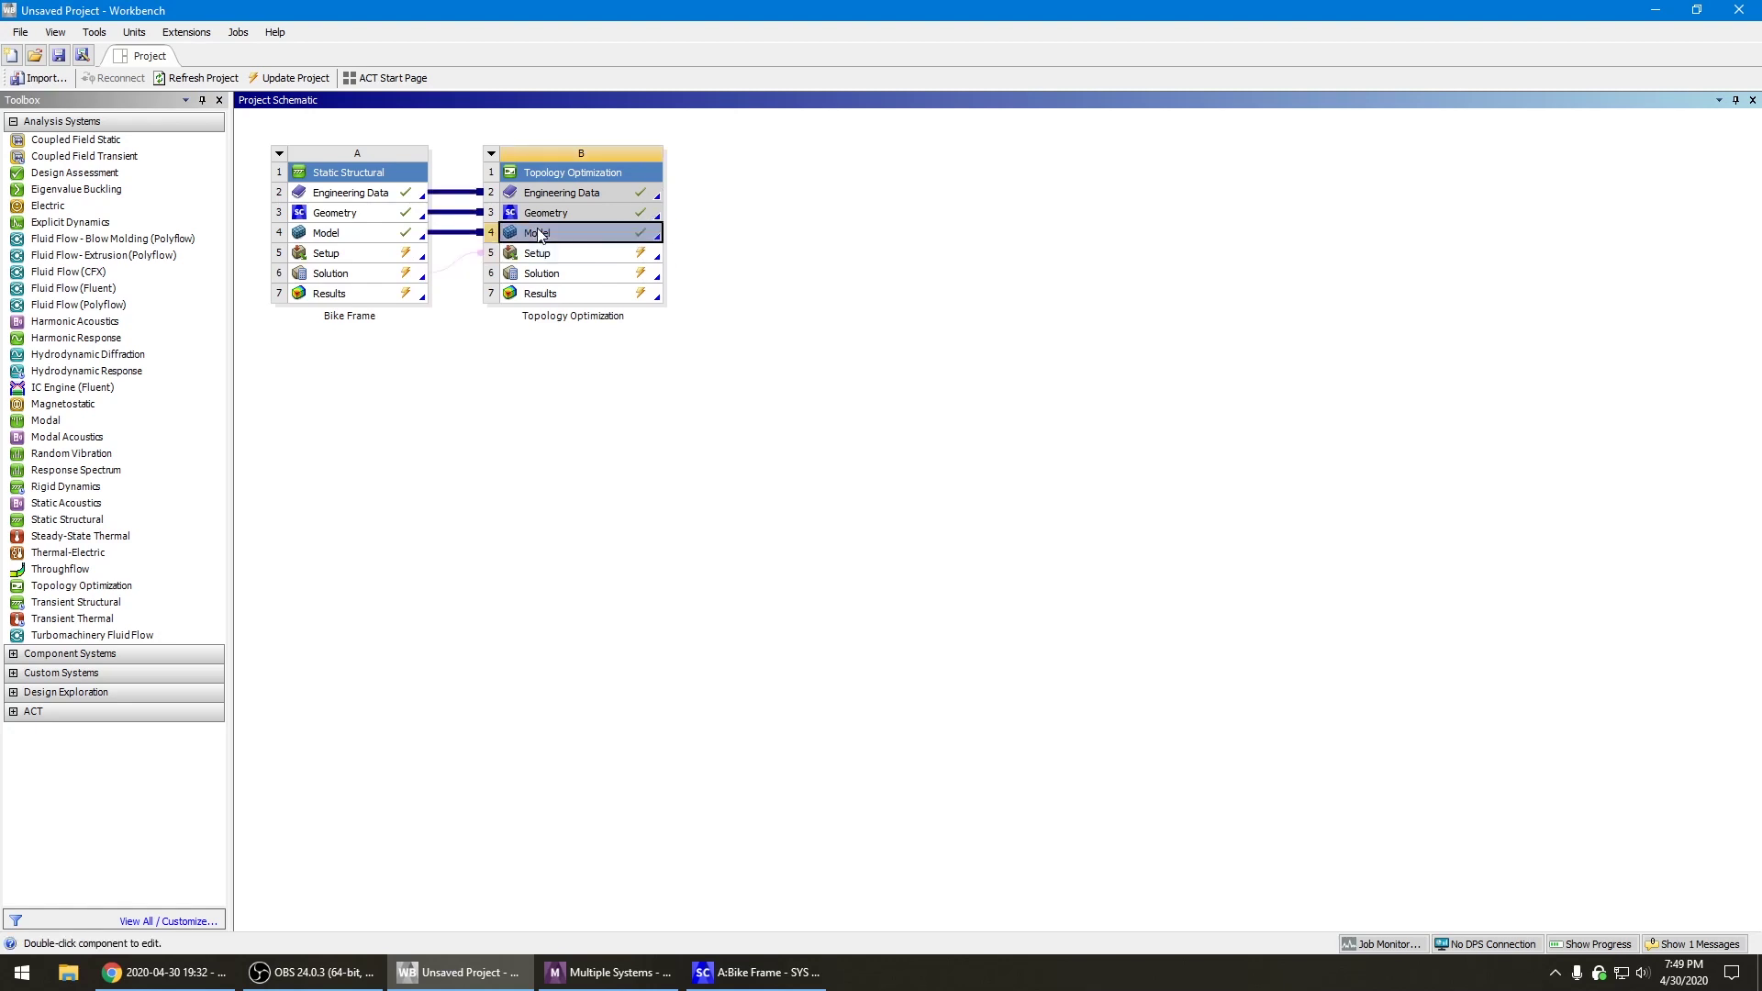
Open the Topology Optimization system's Setup in Mechanical
left_click(806, 976)
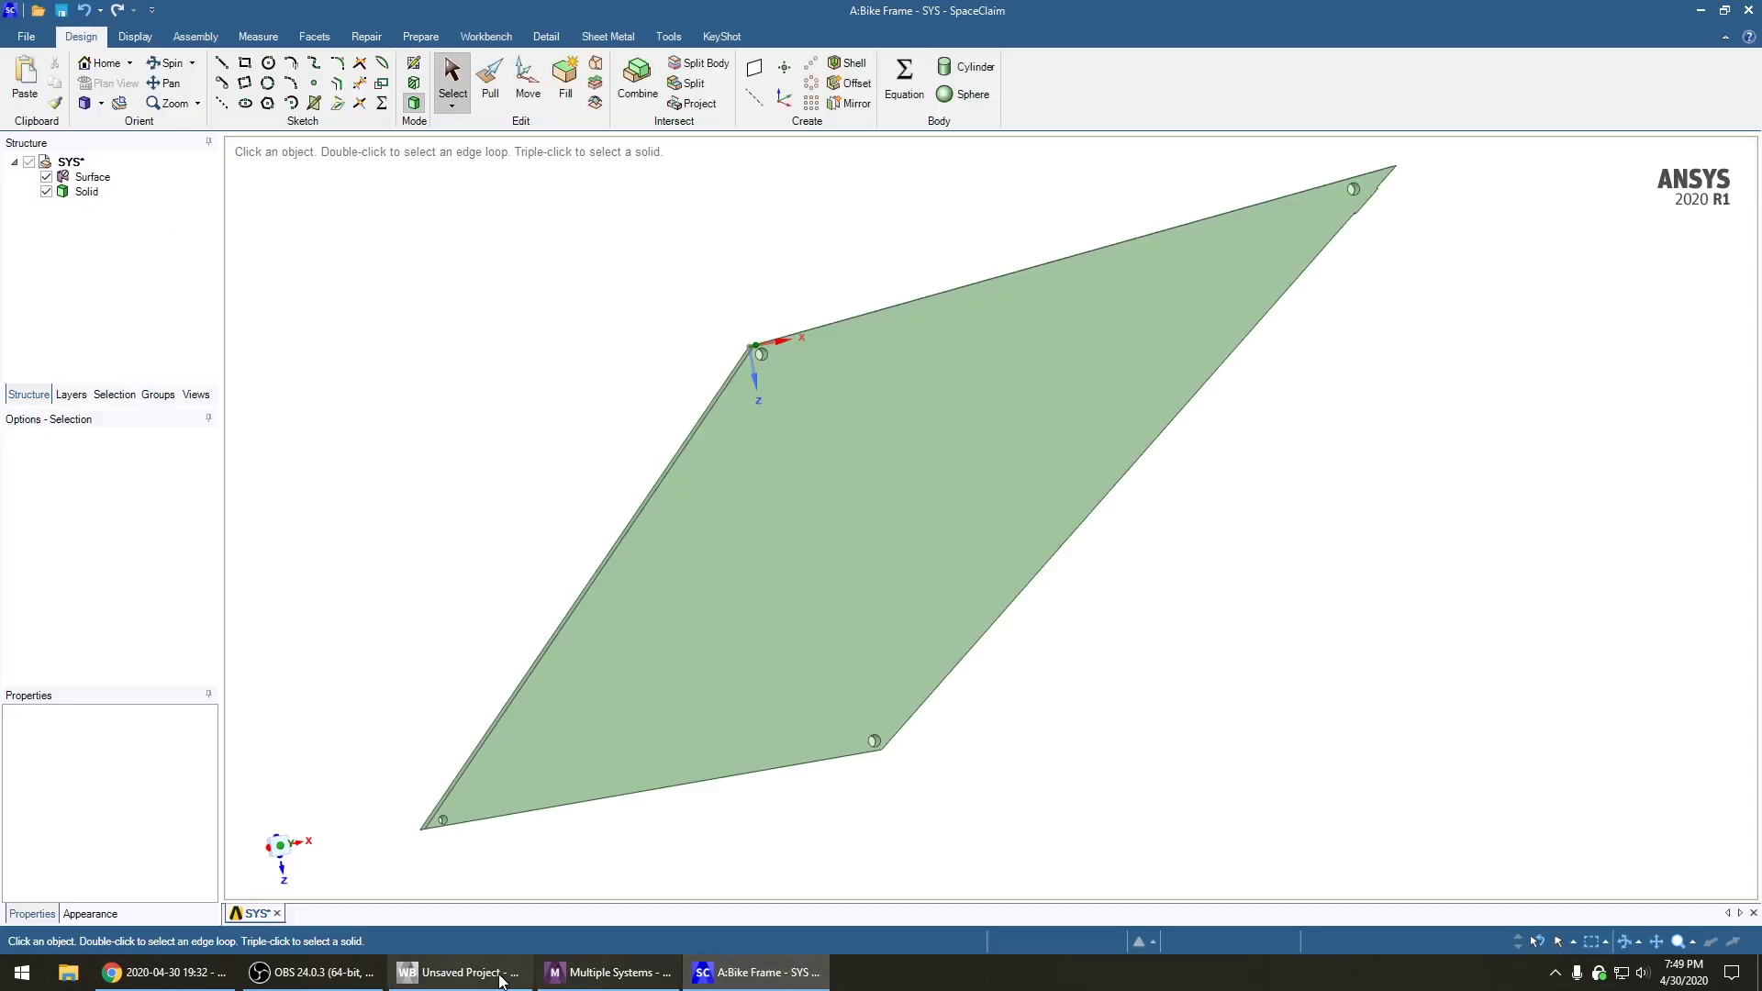
left_click(459, 972)
double_click(580, 258)
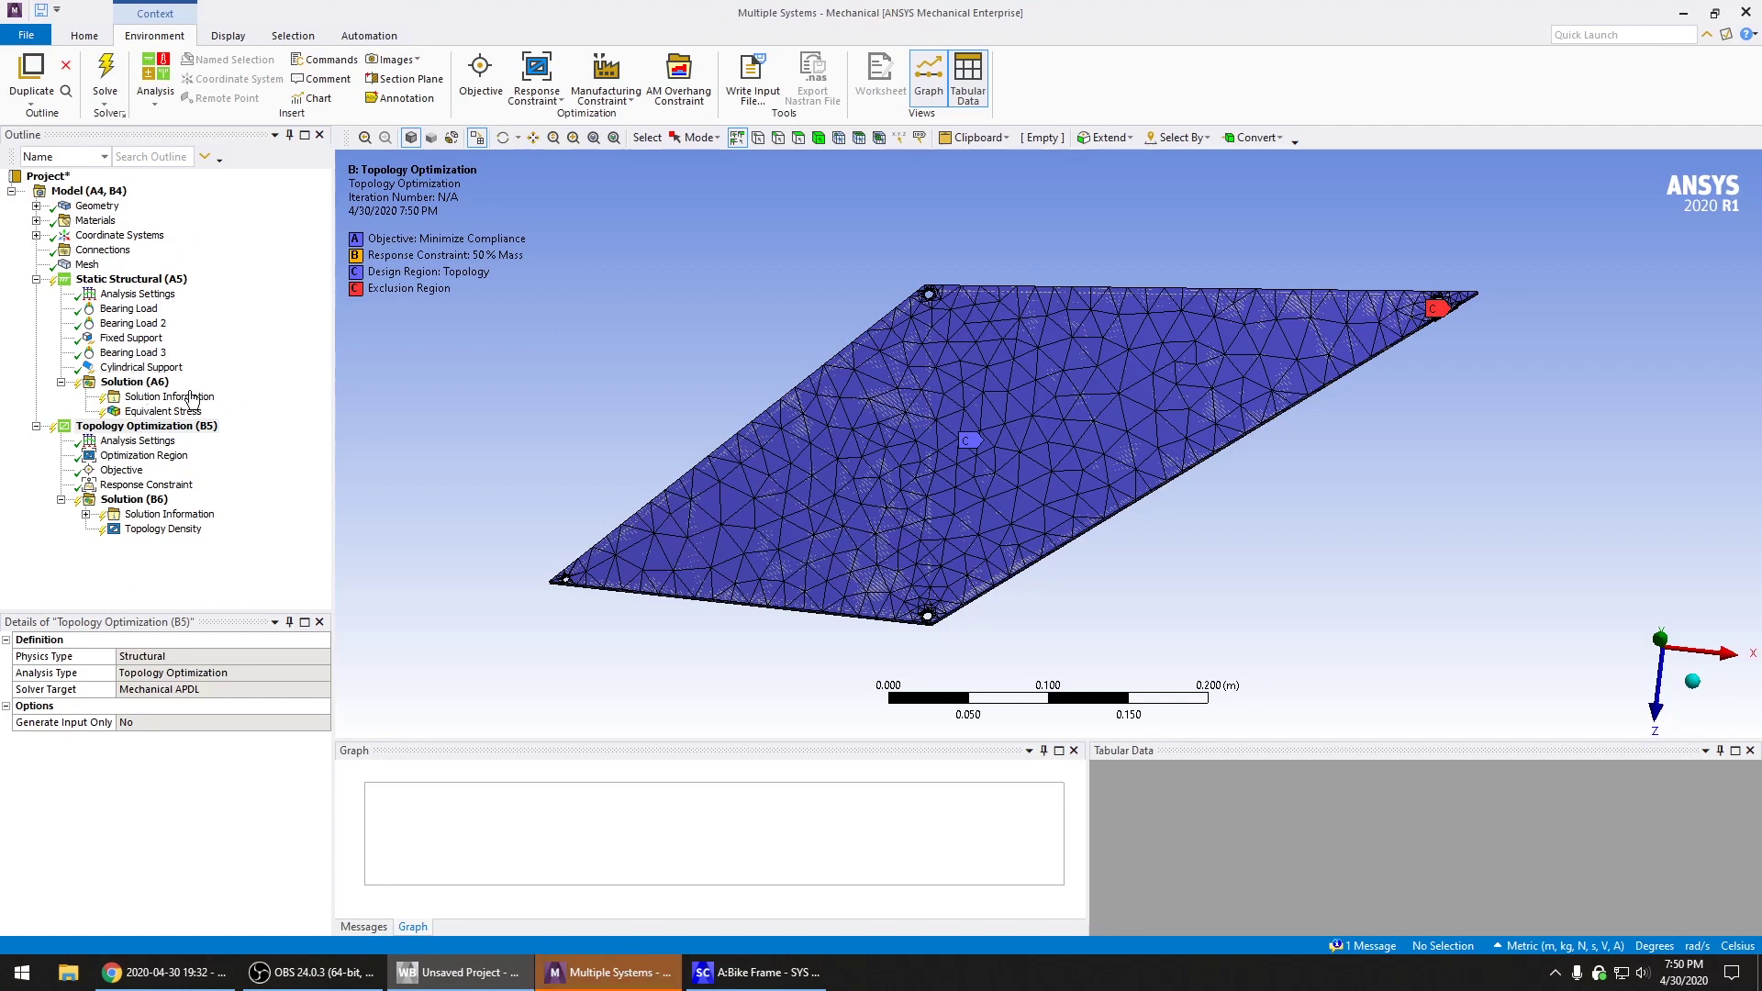
Examine the topology optimization's analysis settings and the optimization region's design and exclusion areas around the plate's holes
left_click(158, 440)
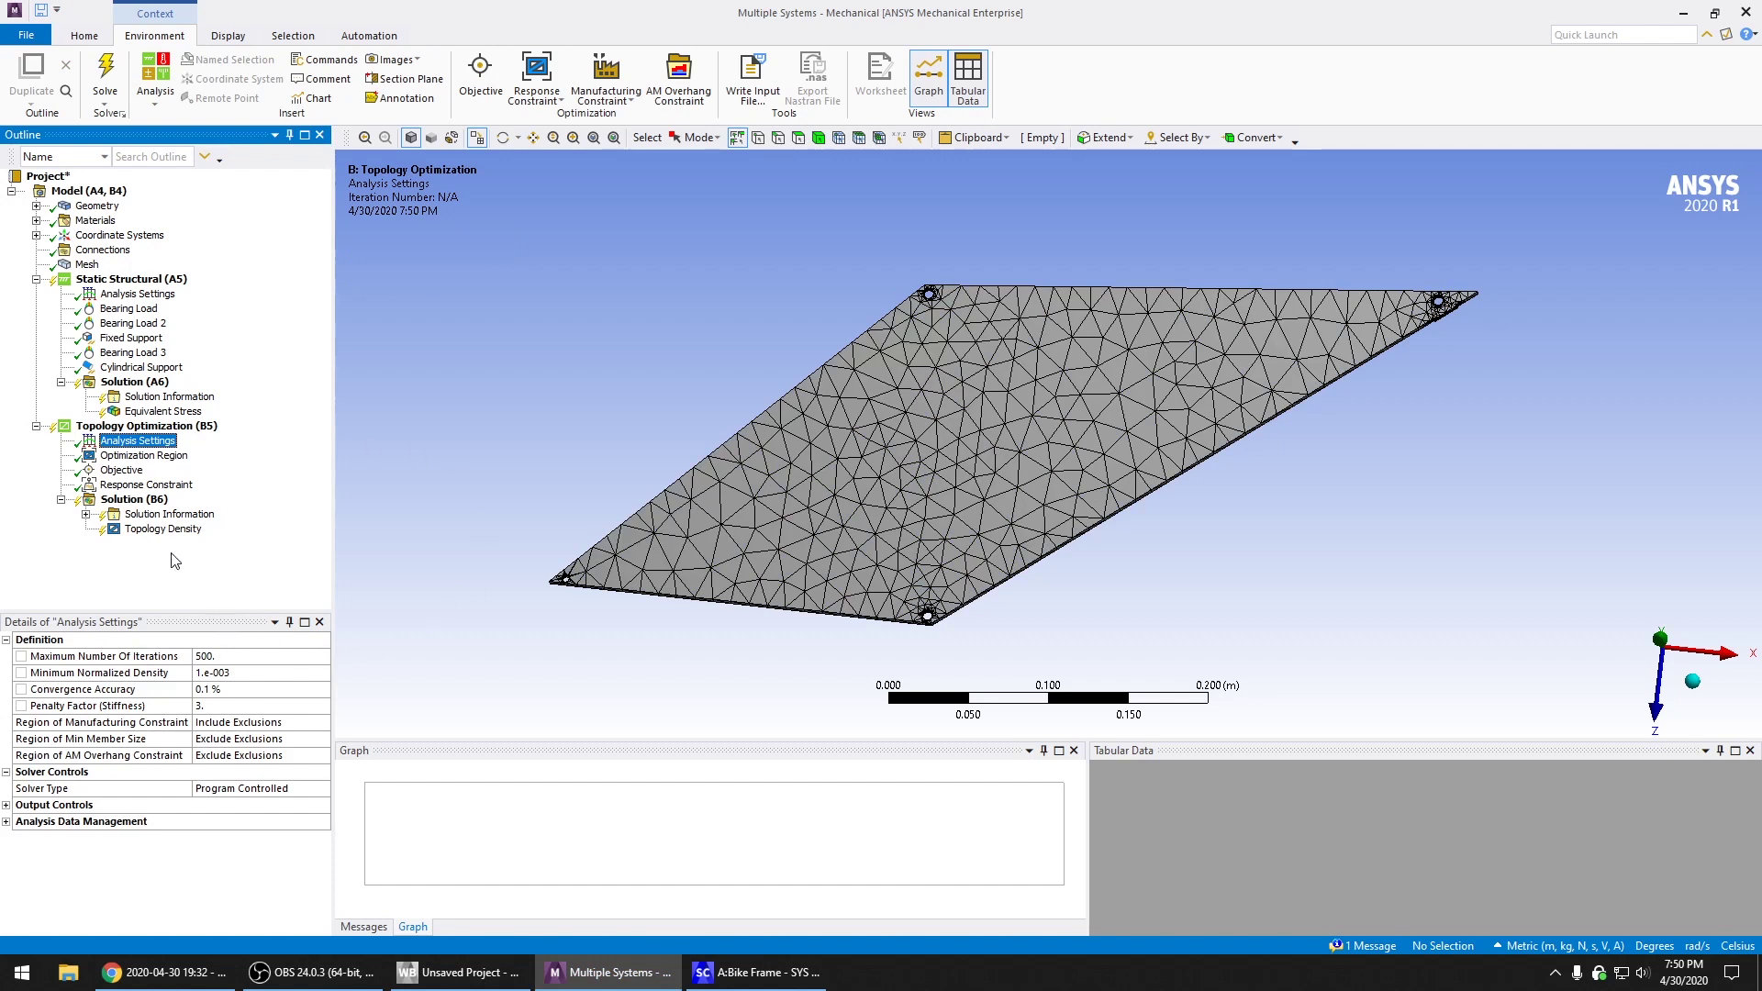
left_click(143, 457)
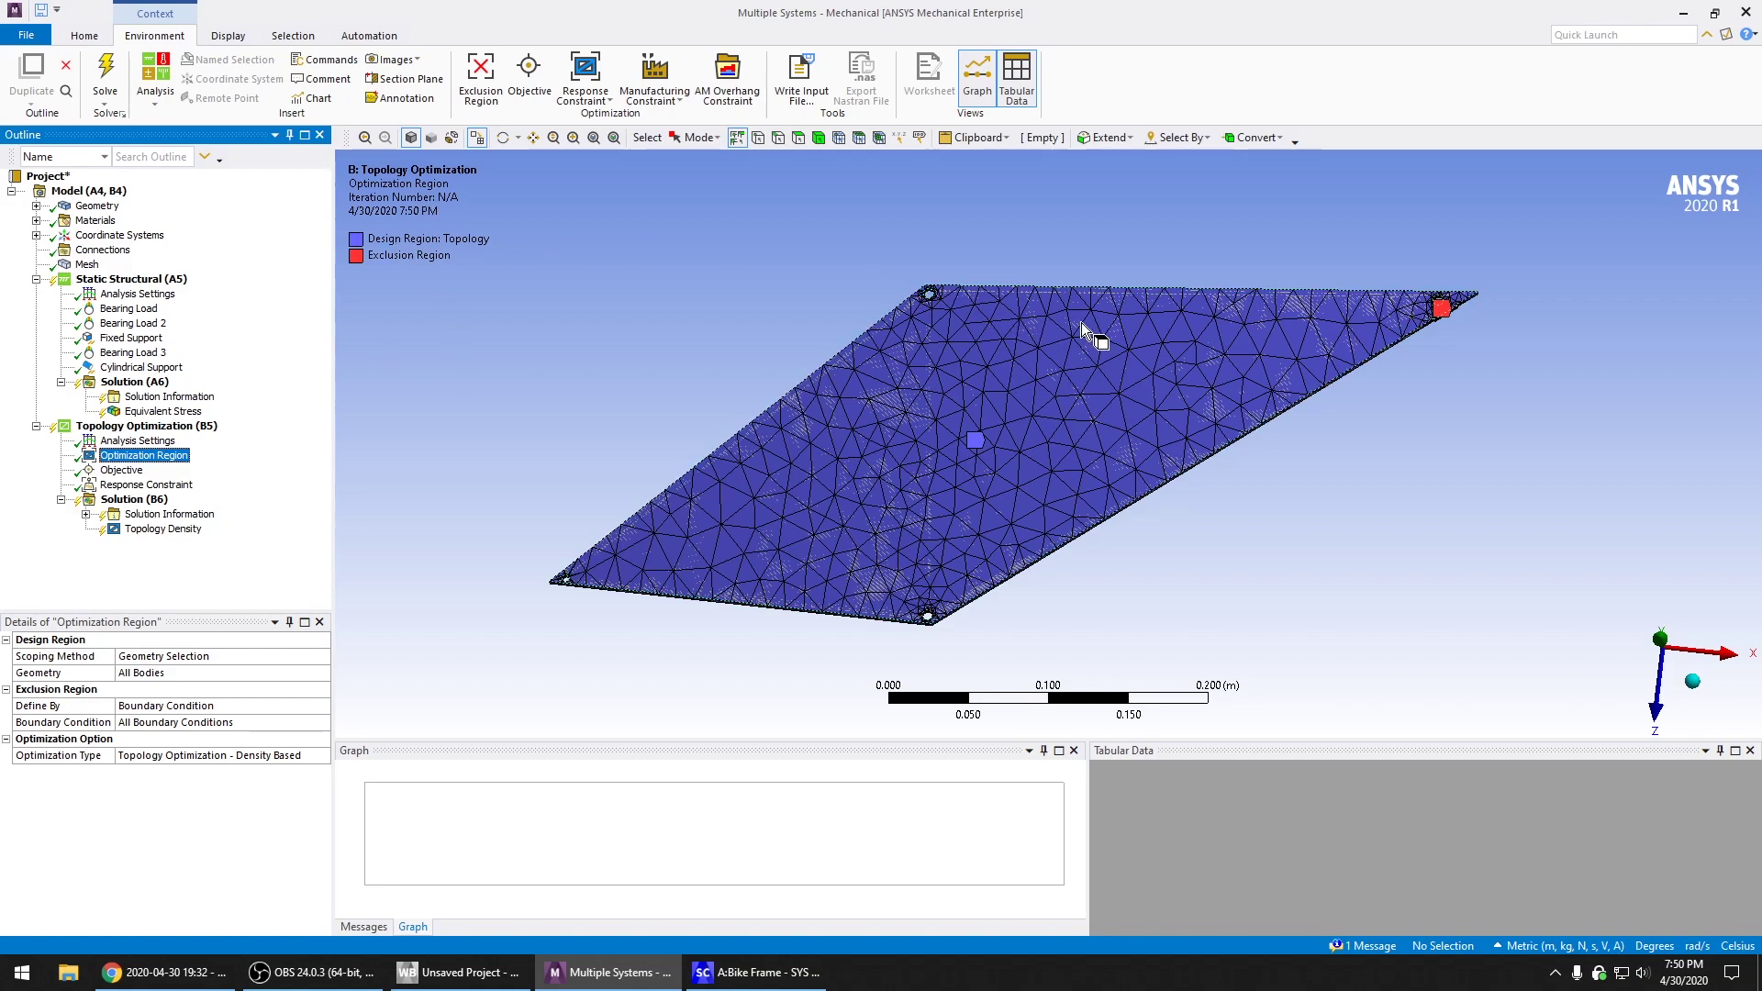
scroll(1061, 393, "up", 1)
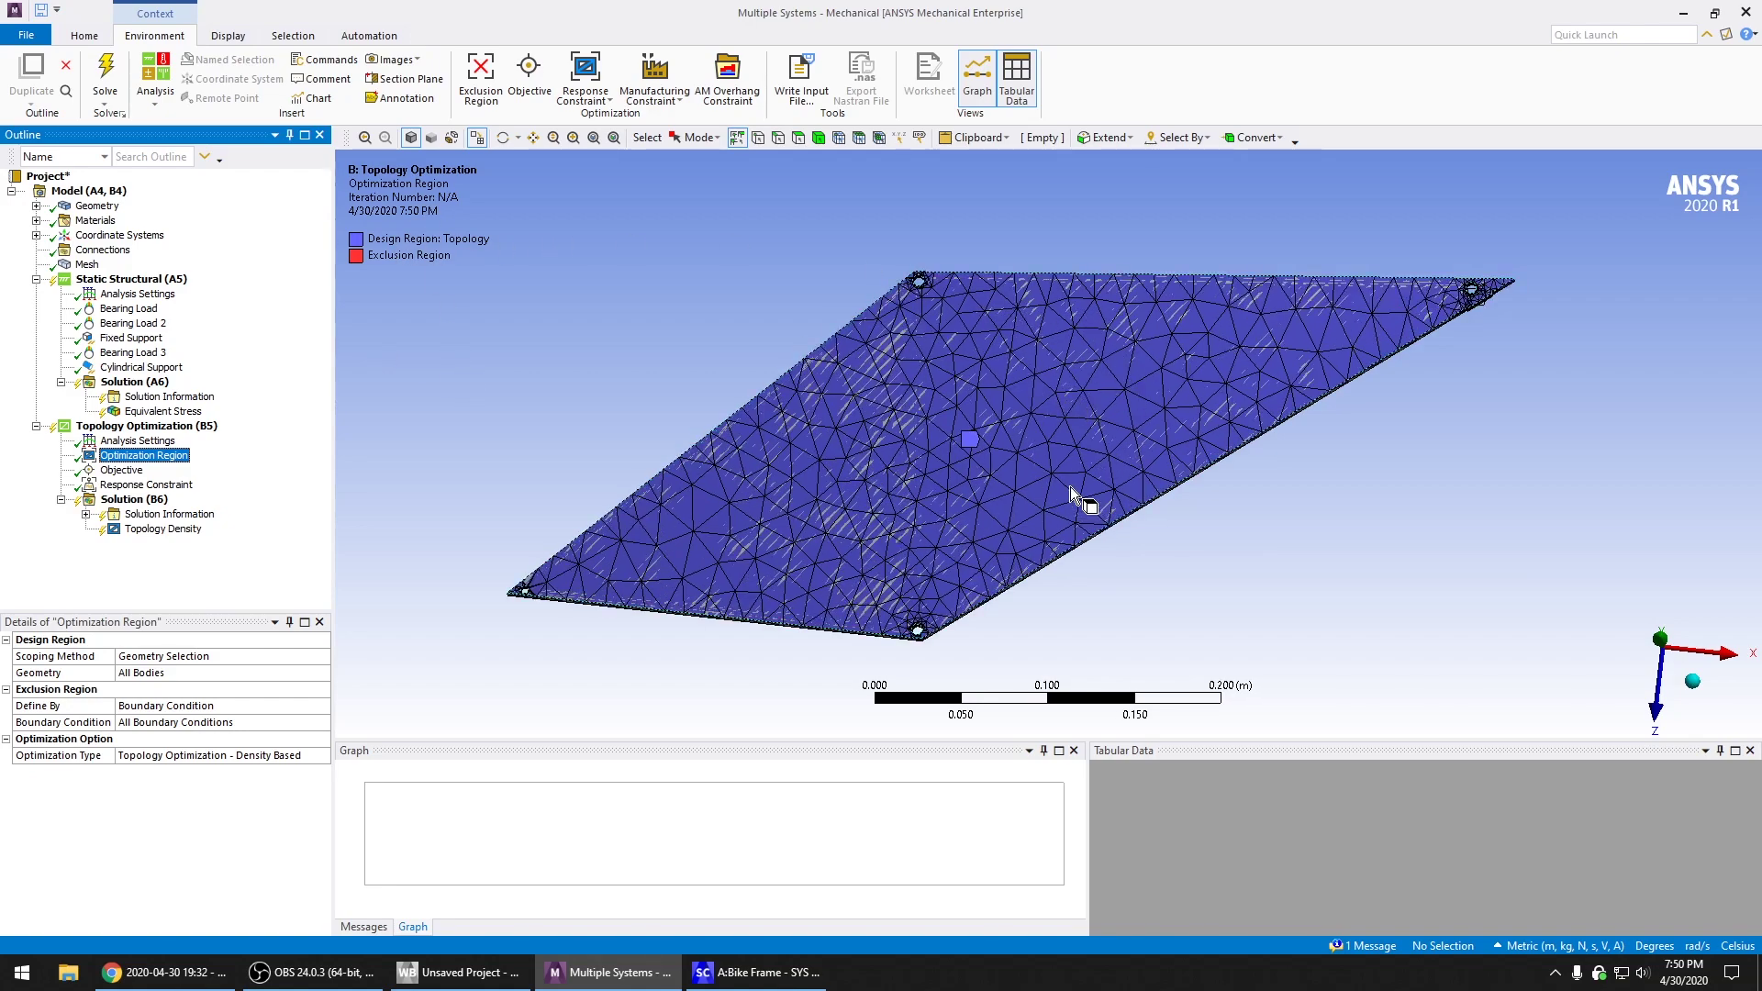
middle_click_drag(1071, 486, 1014, 454)
scroll(904, 557, "up", 4)
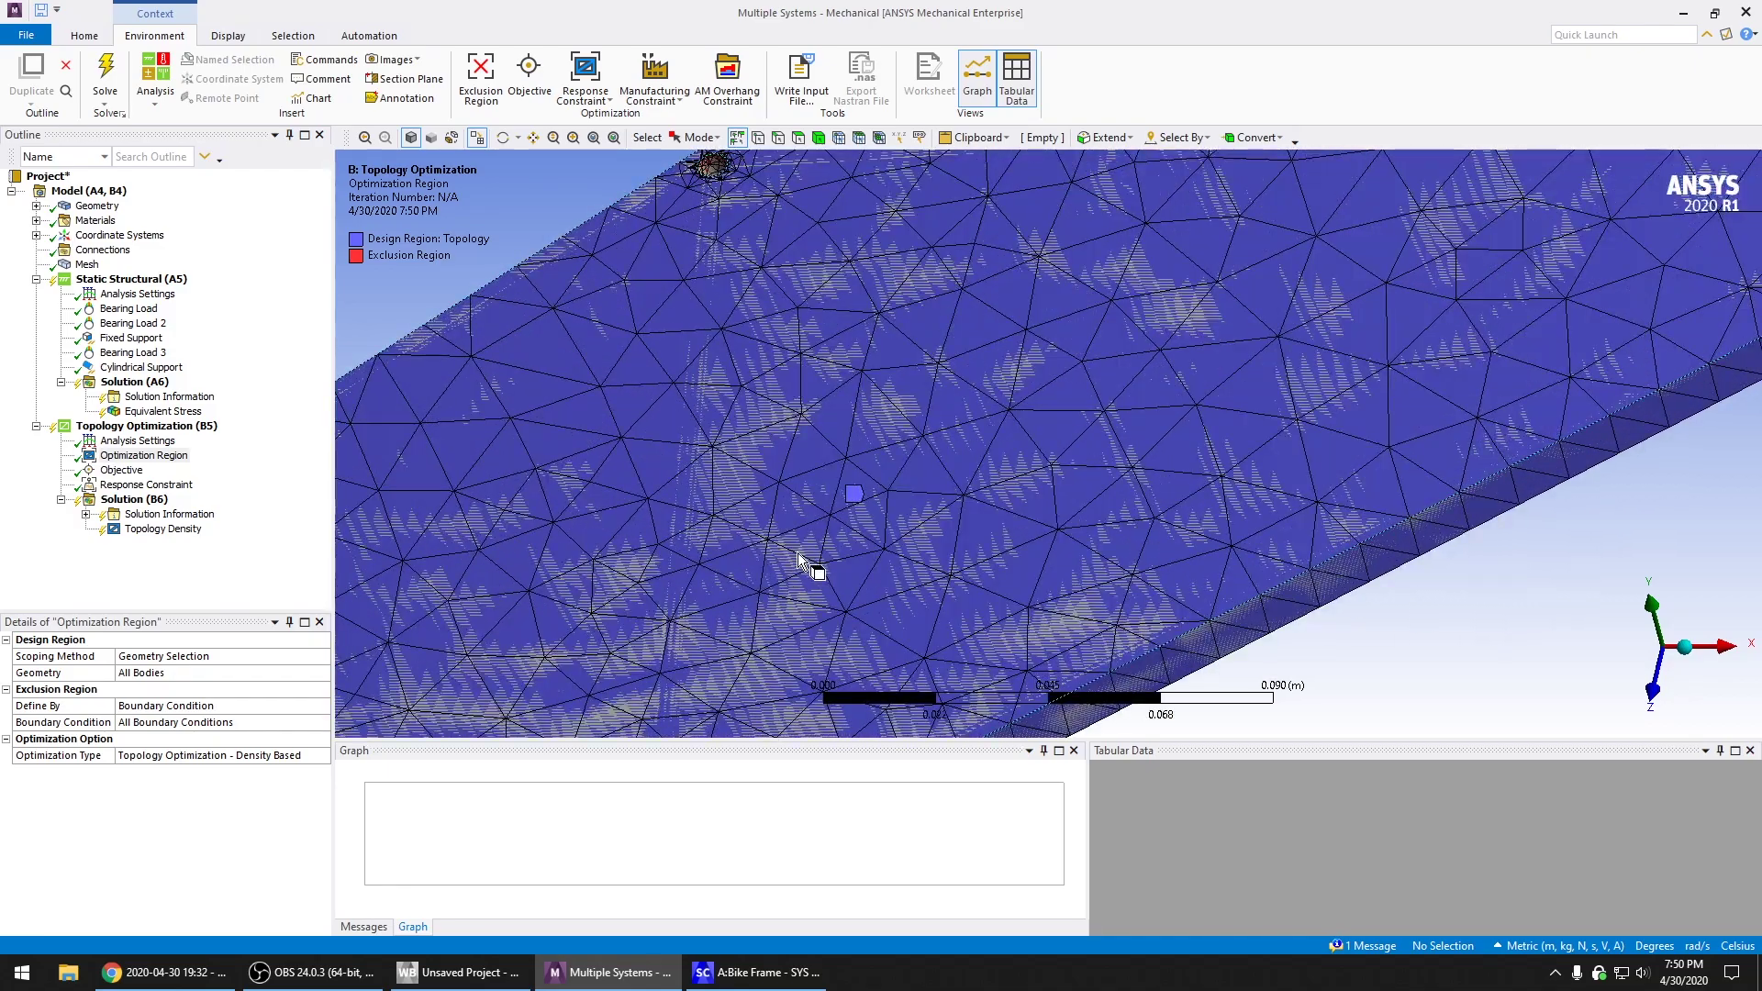
middle_click_drag(797, 552, 994, 640)
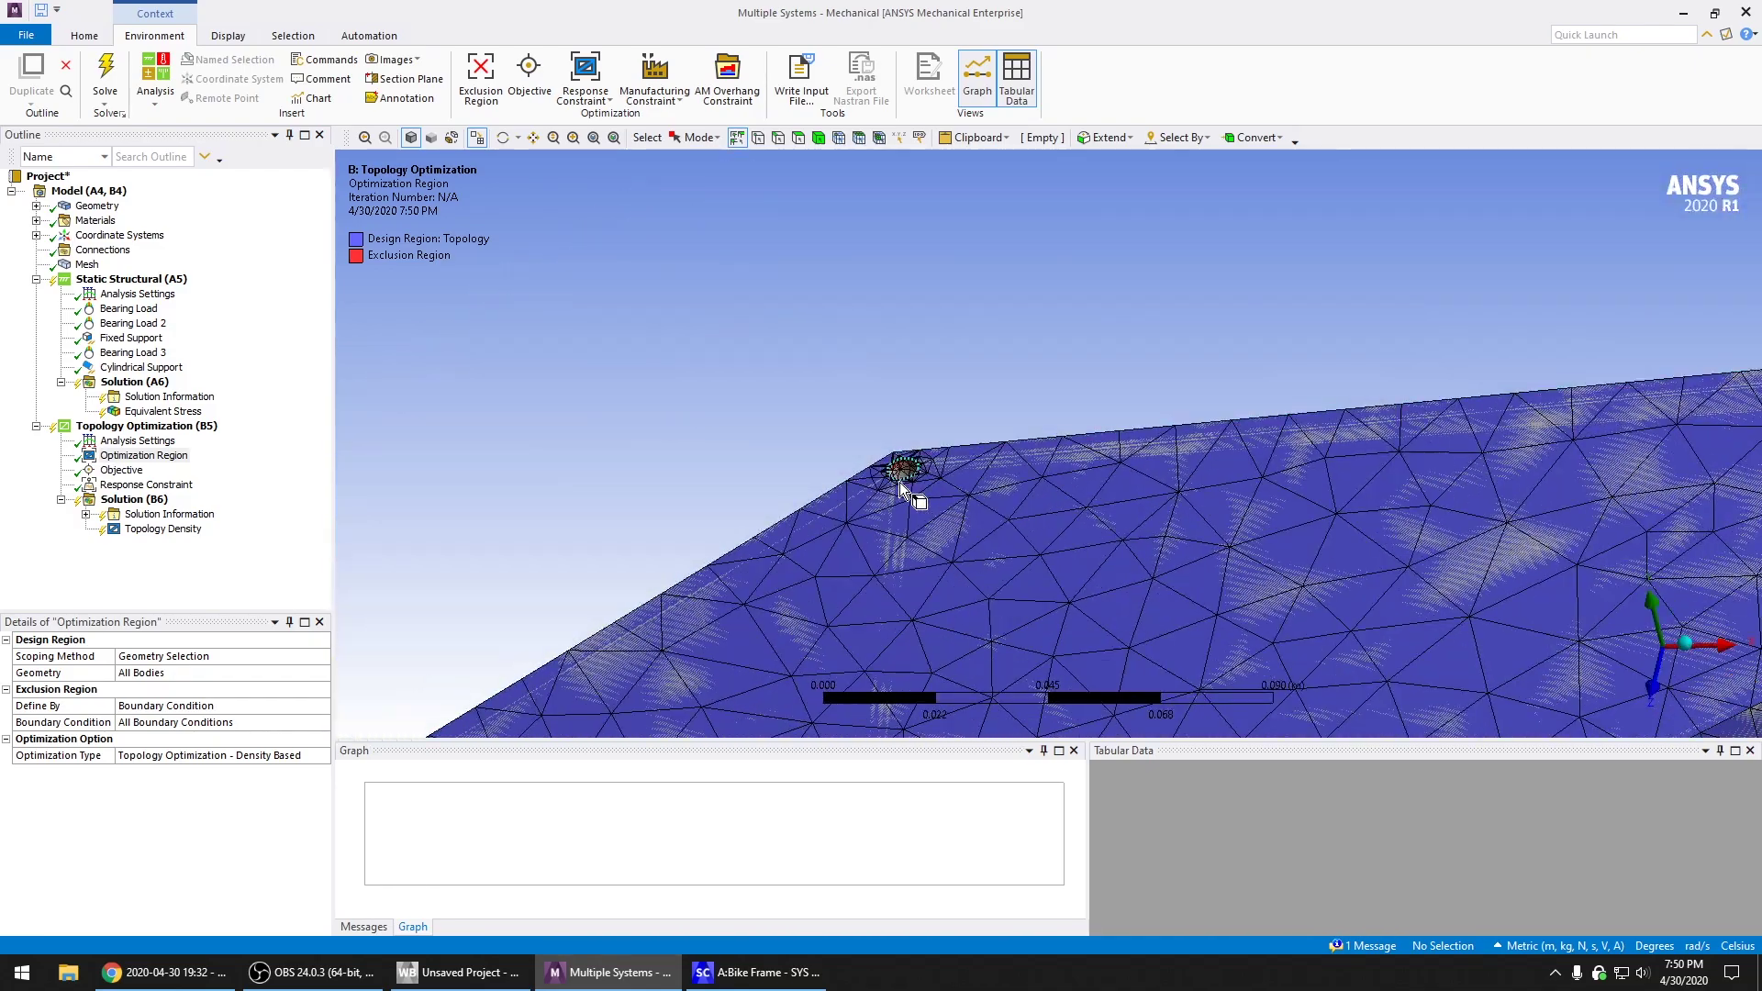
scroll(899, 482, "up", 3)
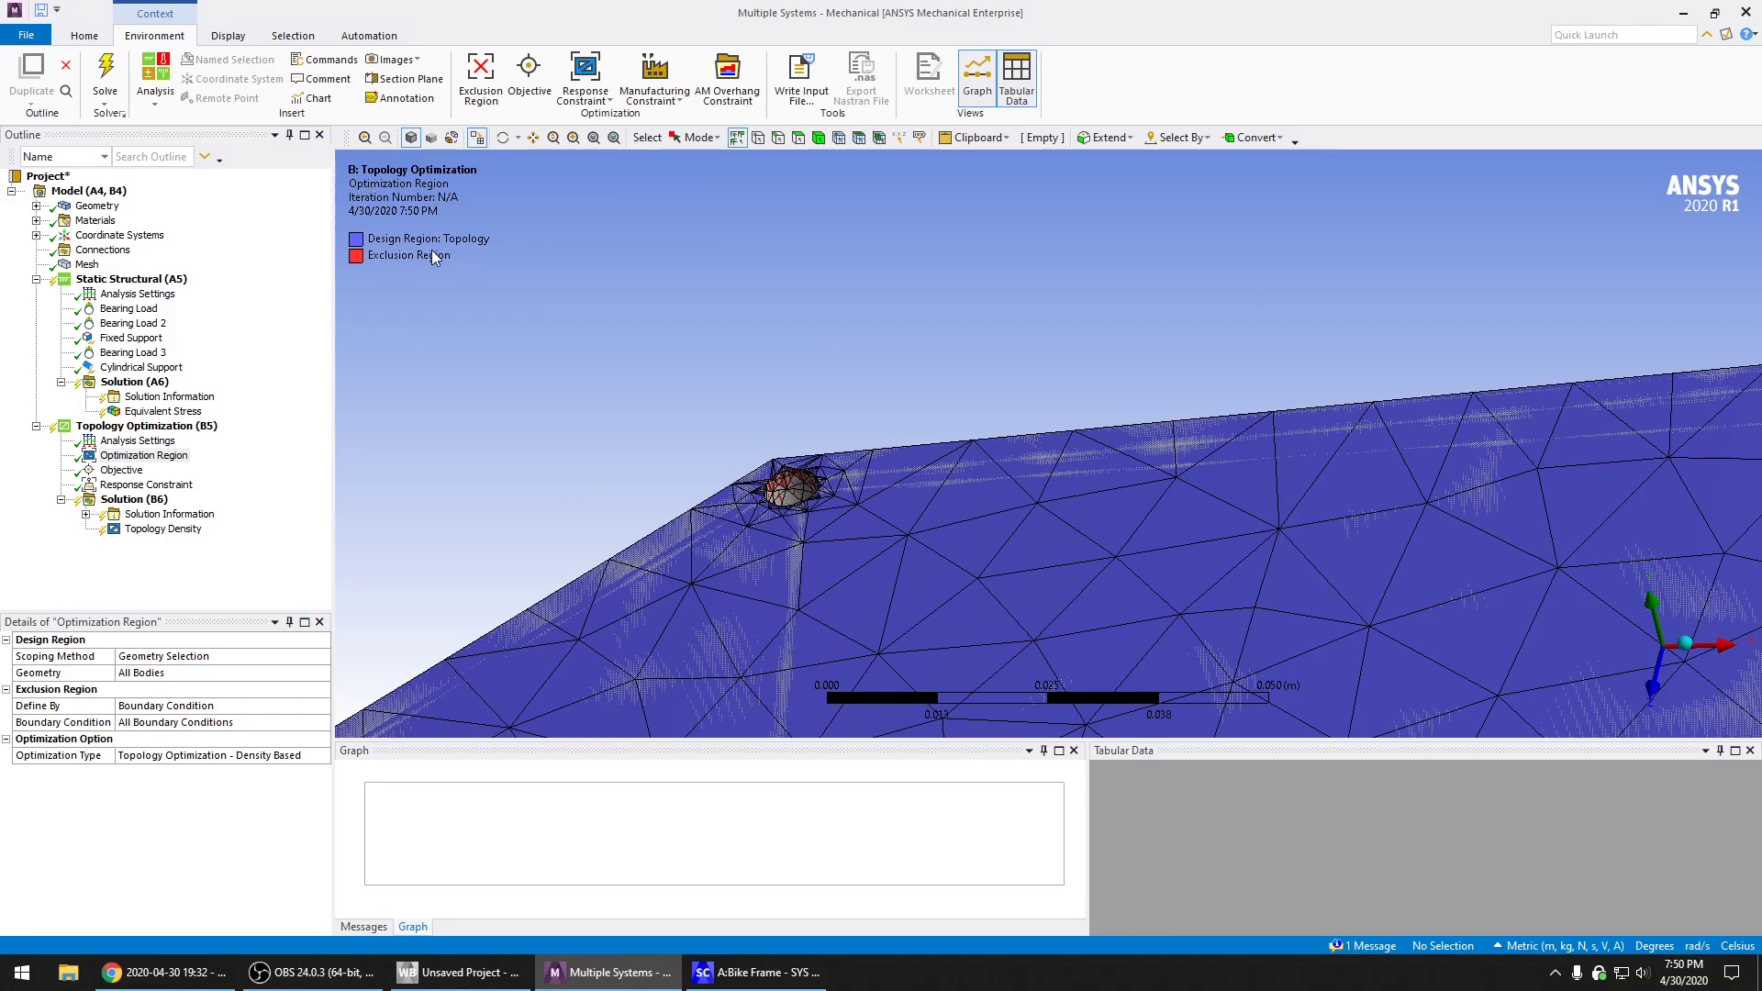
scroll(816, 293, "down", 2)
middle_click_drag(775, 466, 1220, 90, "ctrl")
middle_click_drag(735, 514, 978, 531)
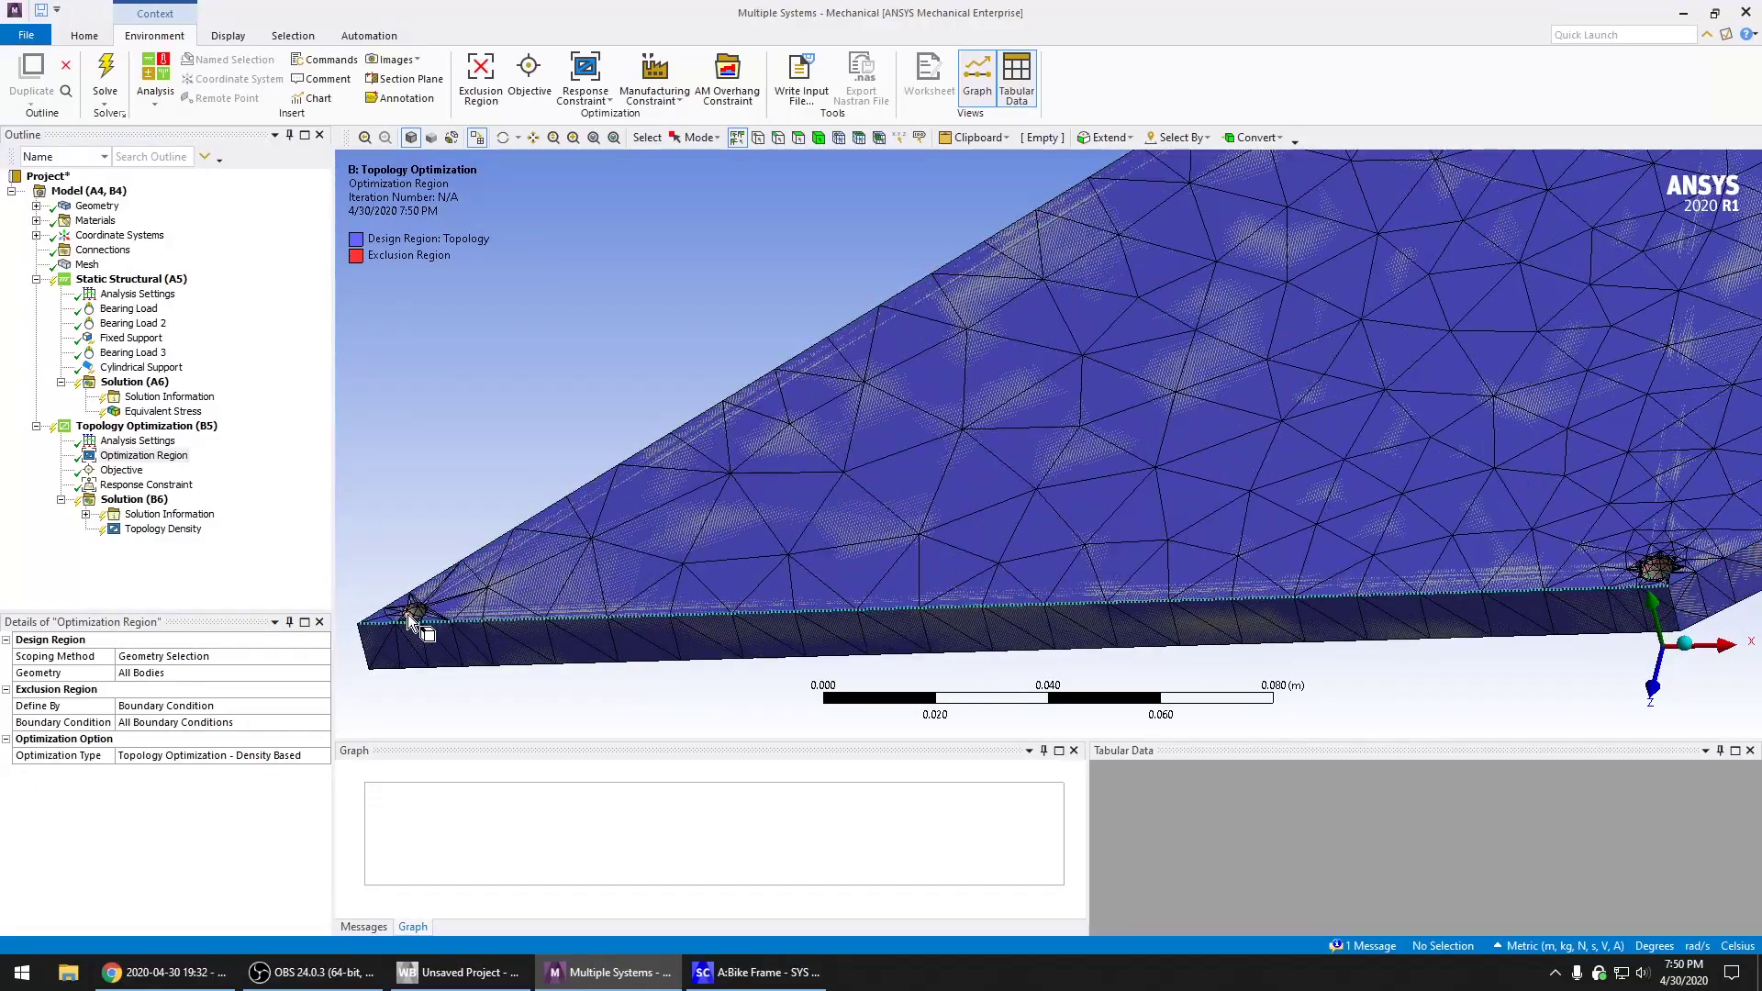
mouse_move(420, 617)
middle_mouse_down()
mouse_move(500, 658)
mouse_move(1400, 401)
mouse_move(754, 589)
mouse_move(642, 694)
mouse_move(264, 716)
mouse_move(995, 417)
mouse_move(622, 266)
middle_mouse_up()
Review the topology optimization's objective and open the mass response constraint's Percent to Retain value
left_click(129, 471)
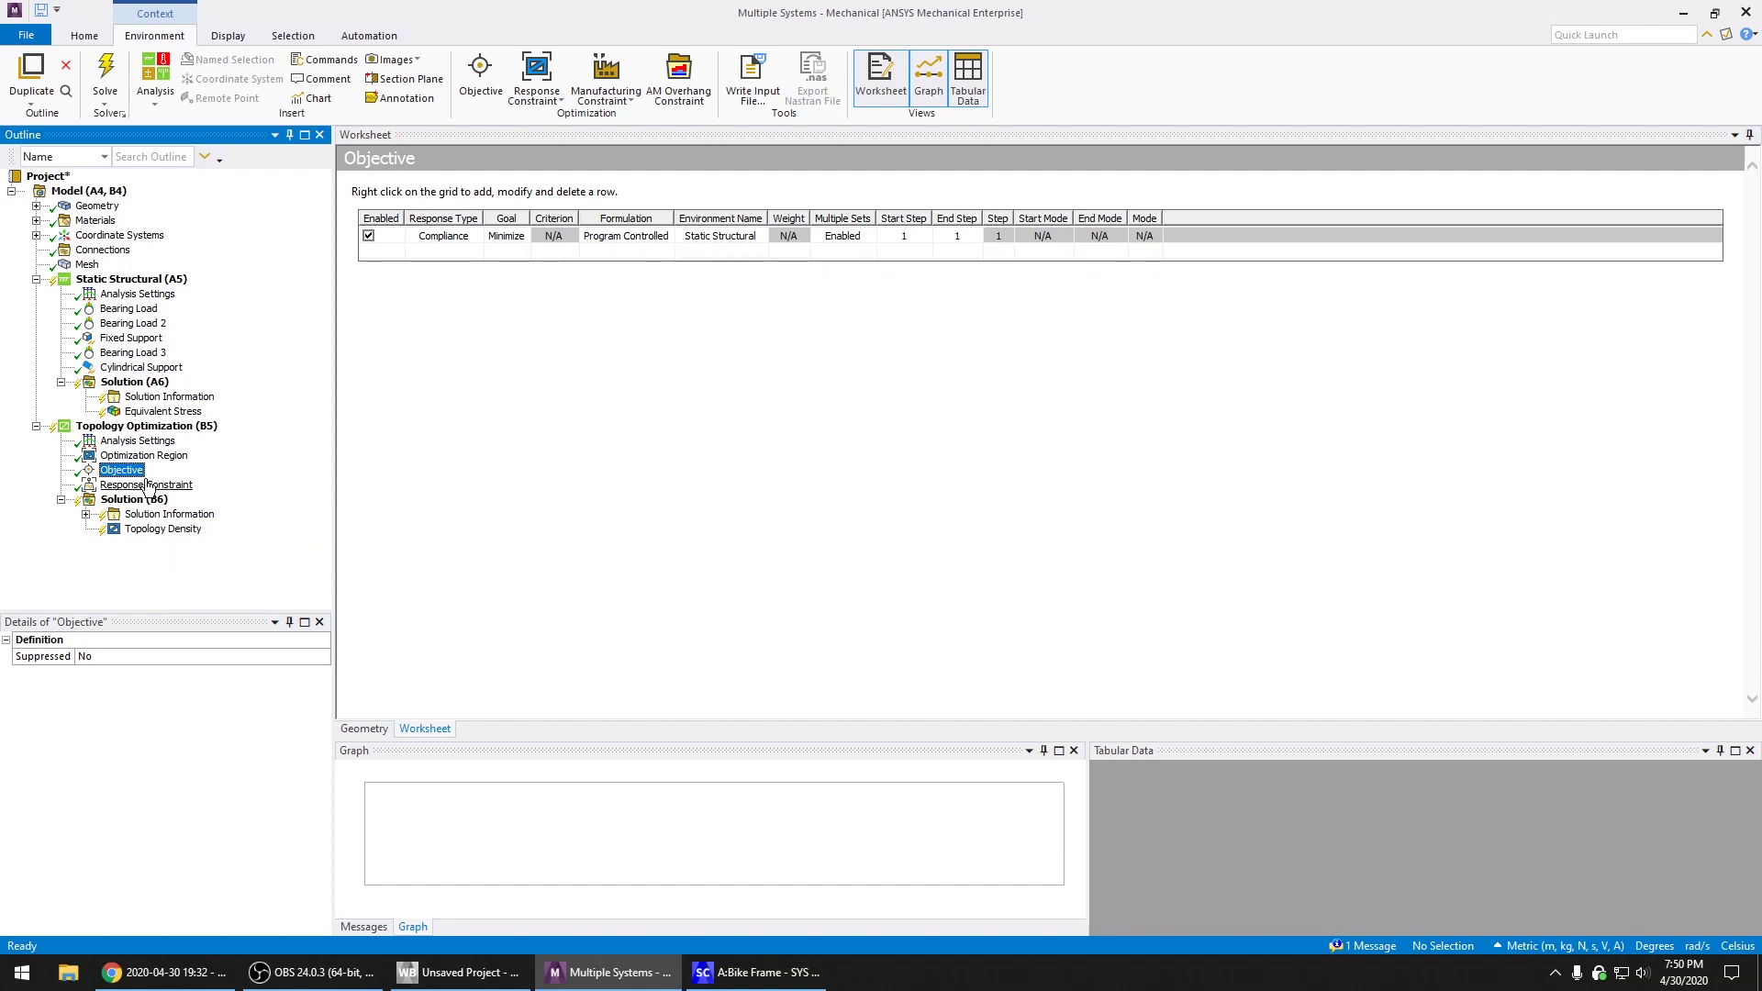
left_click(174, 487)
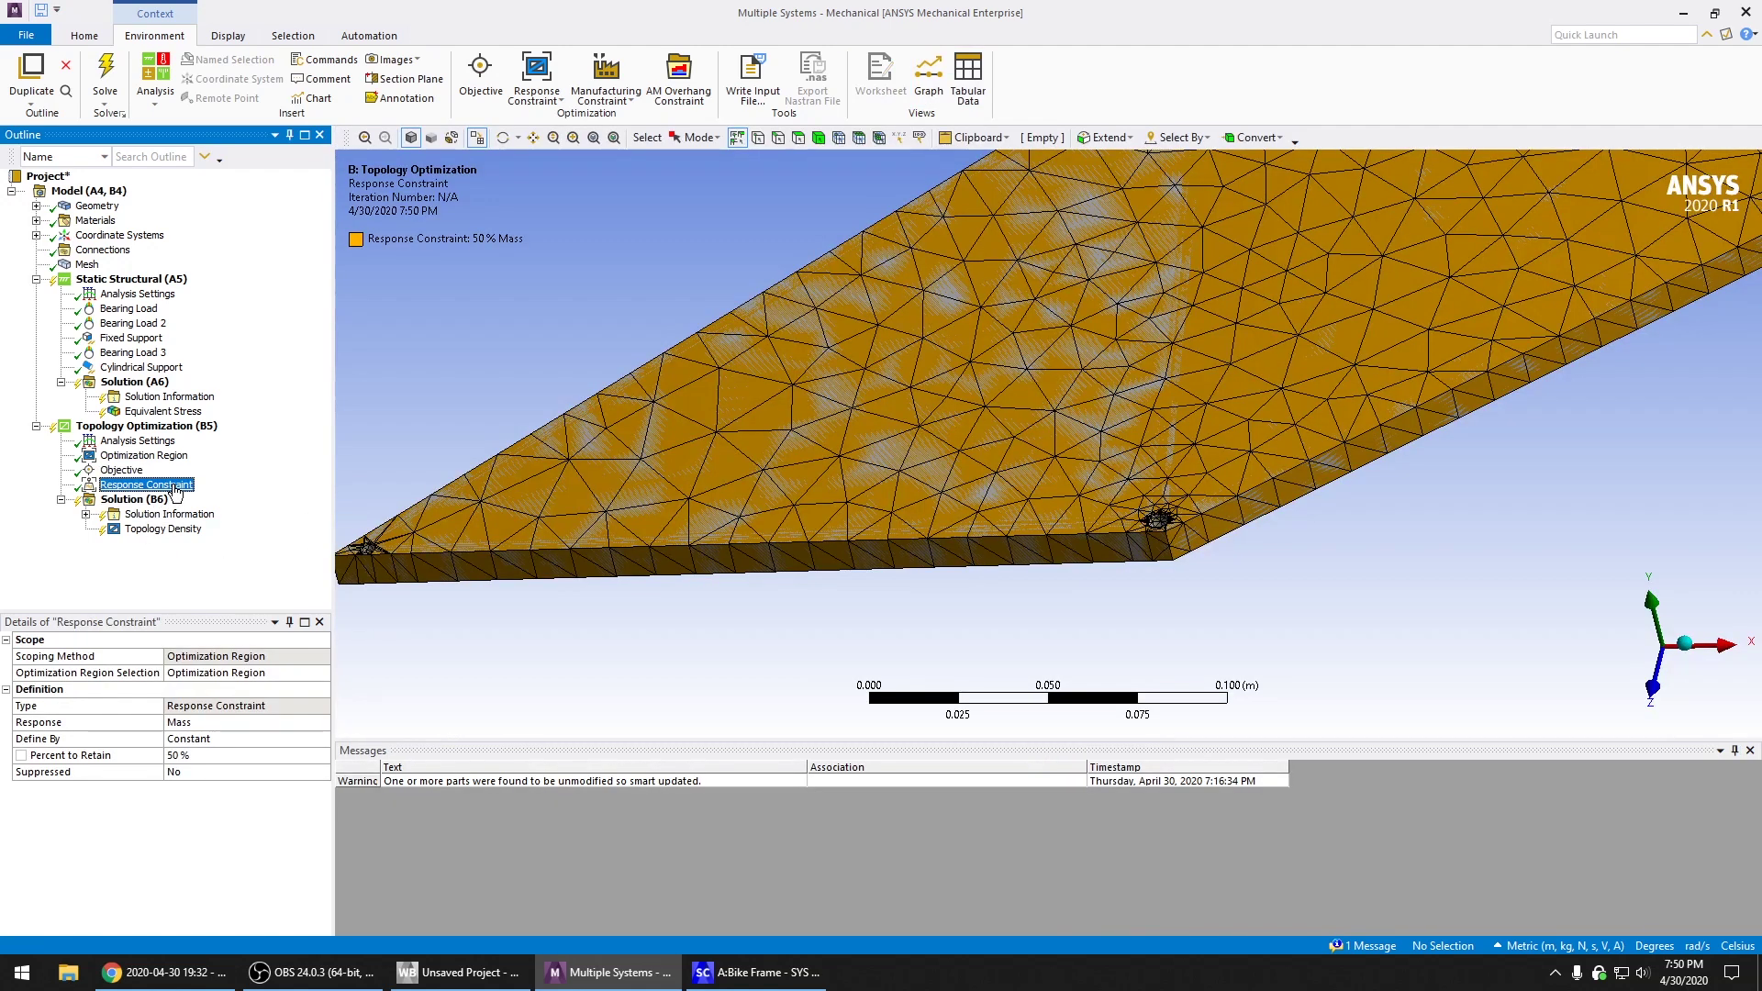
left_click(192, 757)
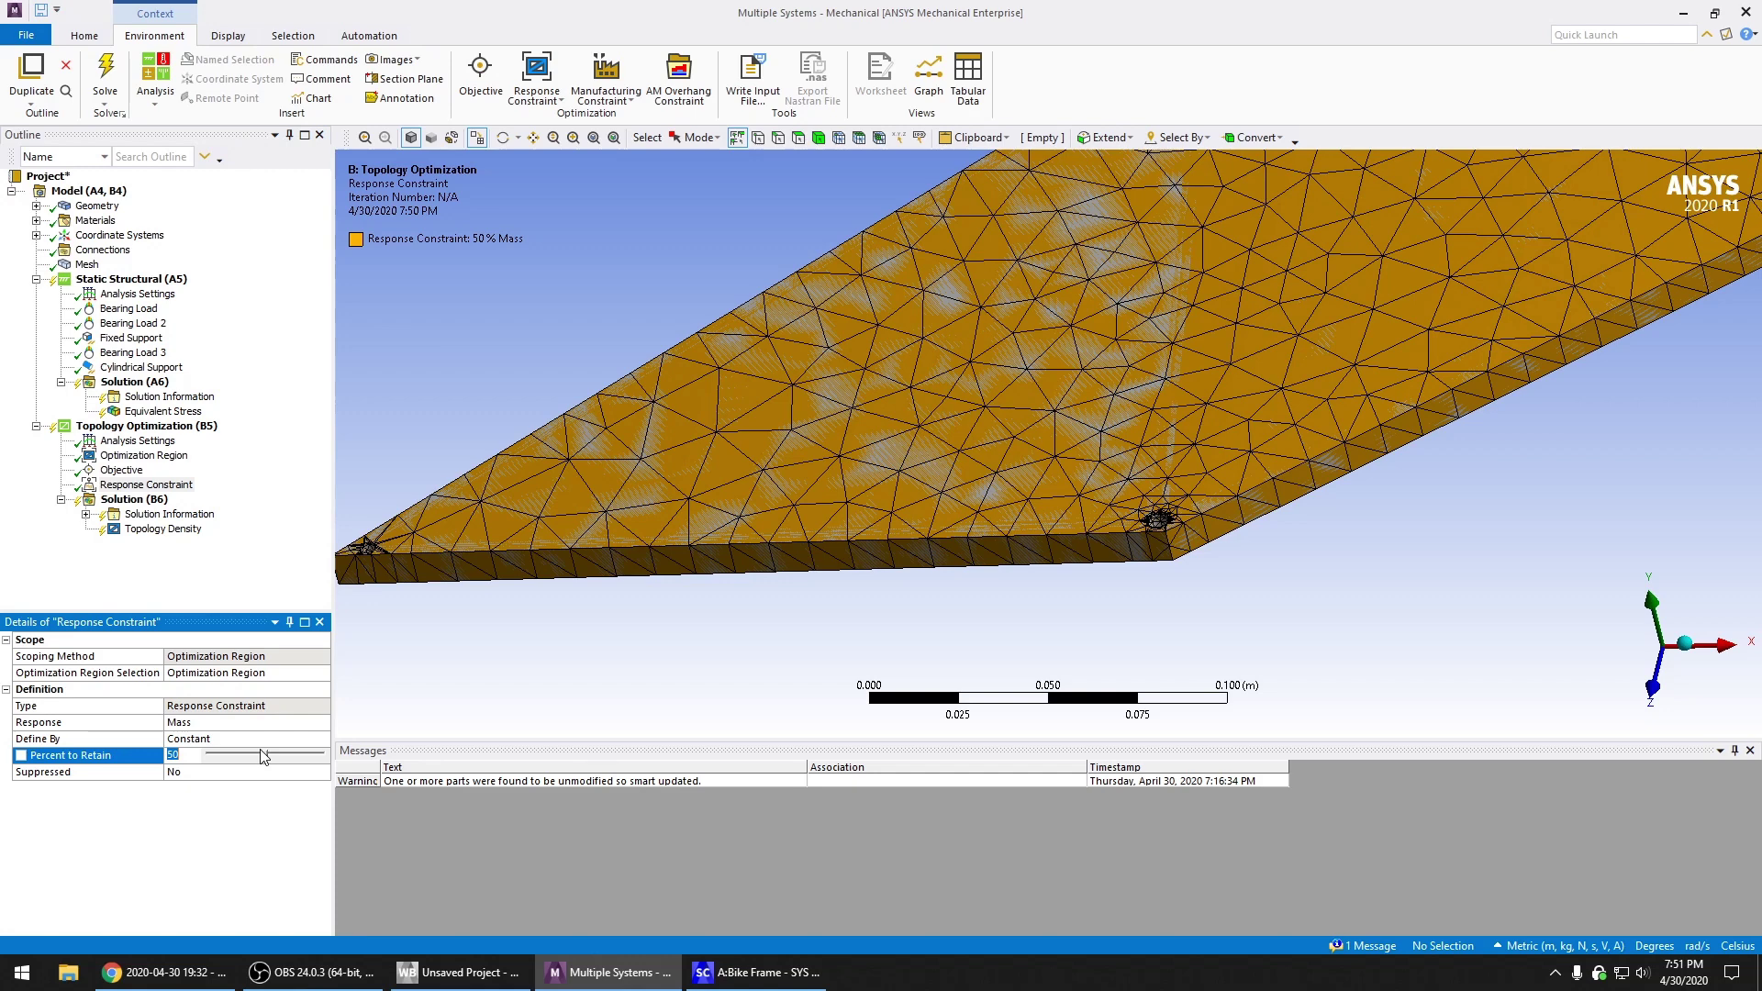
Solve the topology optimization from its Solution (B6)
left_click(134, 501)
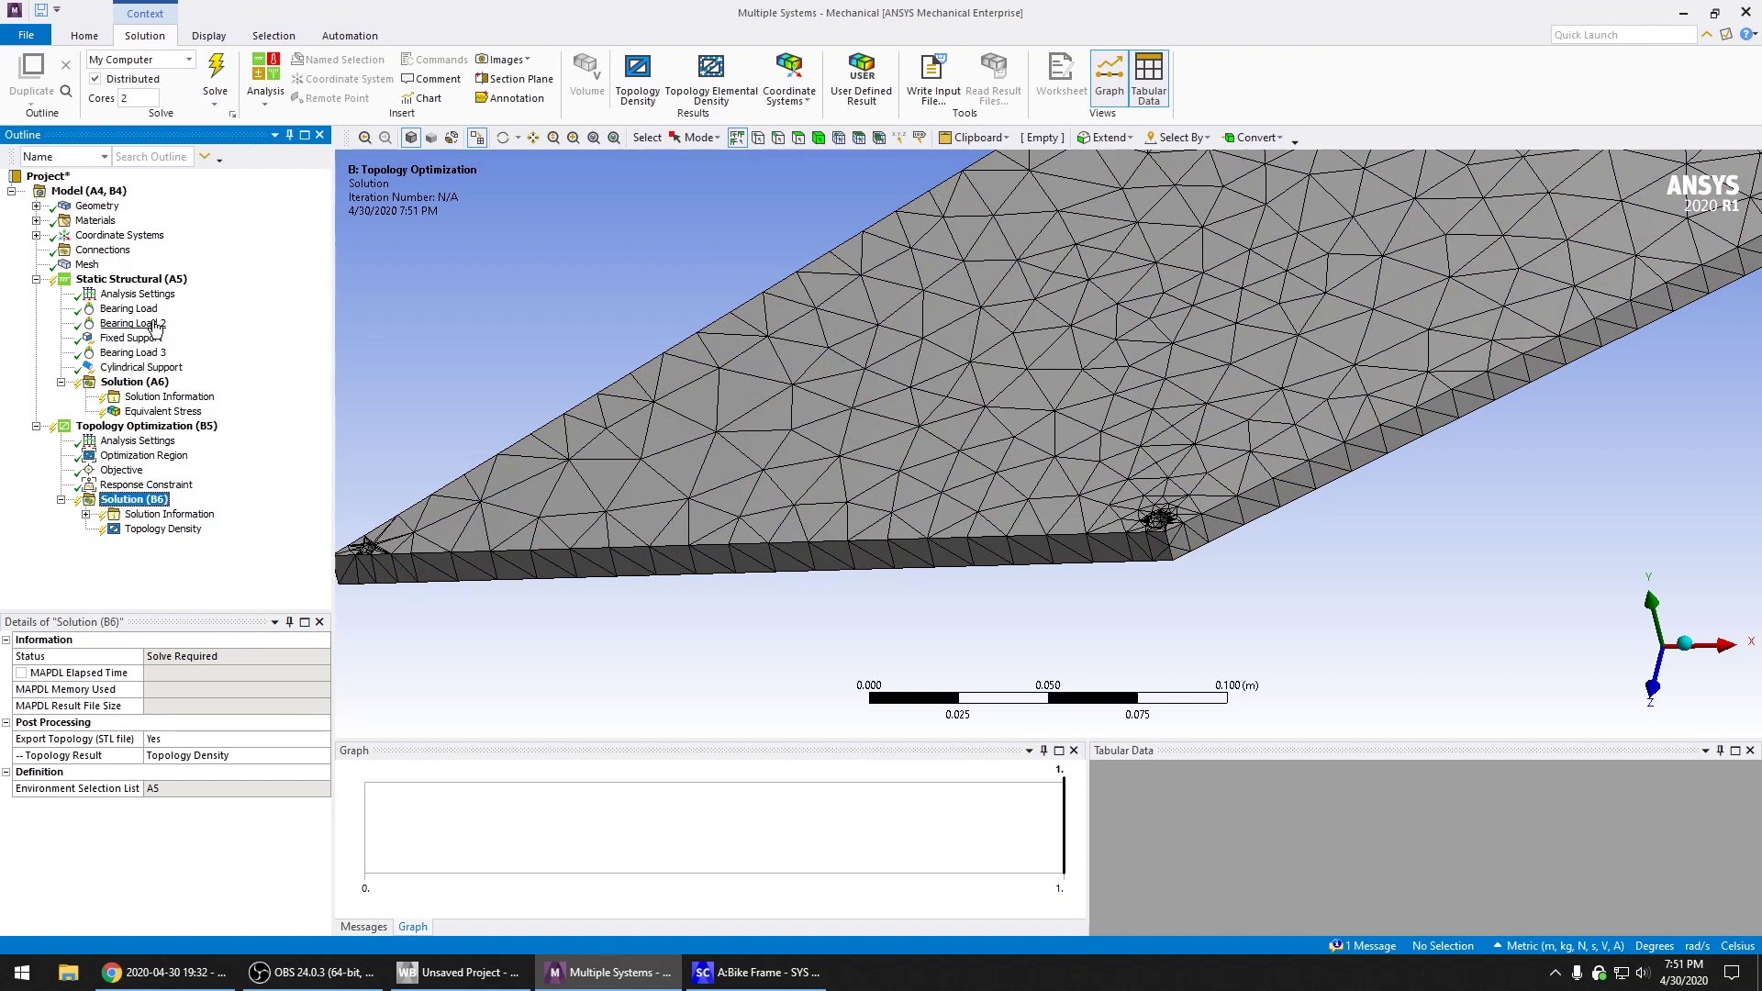
right_click(151, 499)
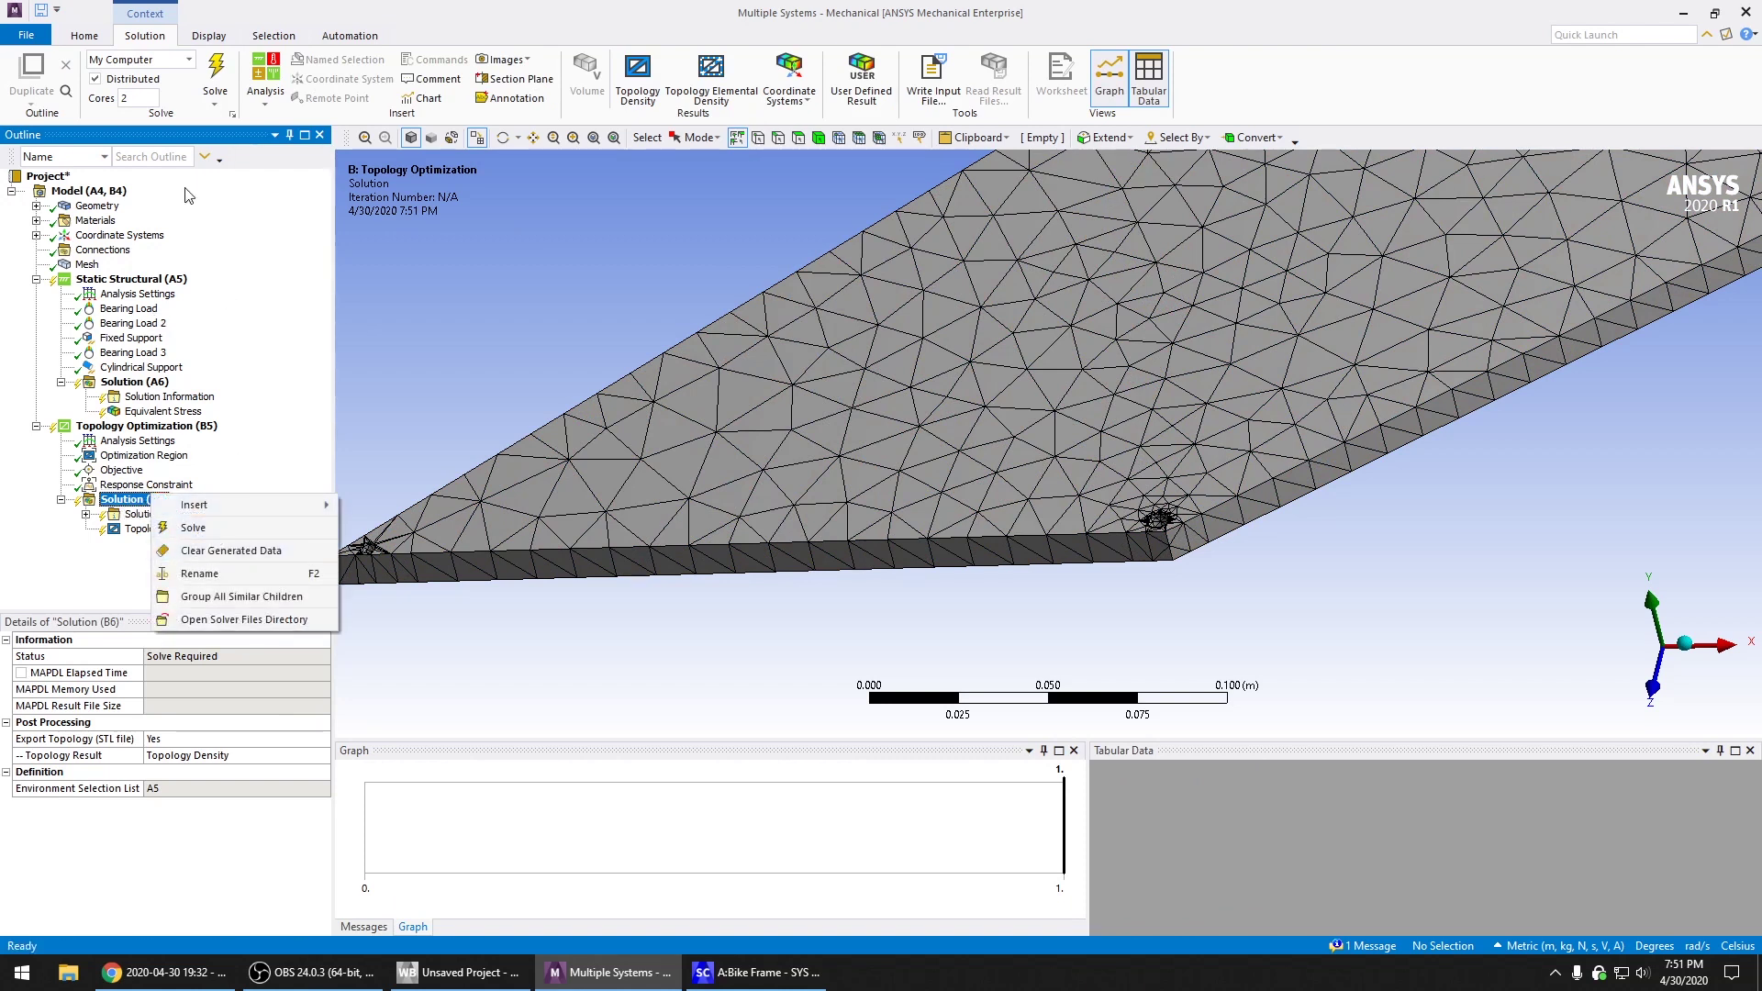
left_click(226, 76)
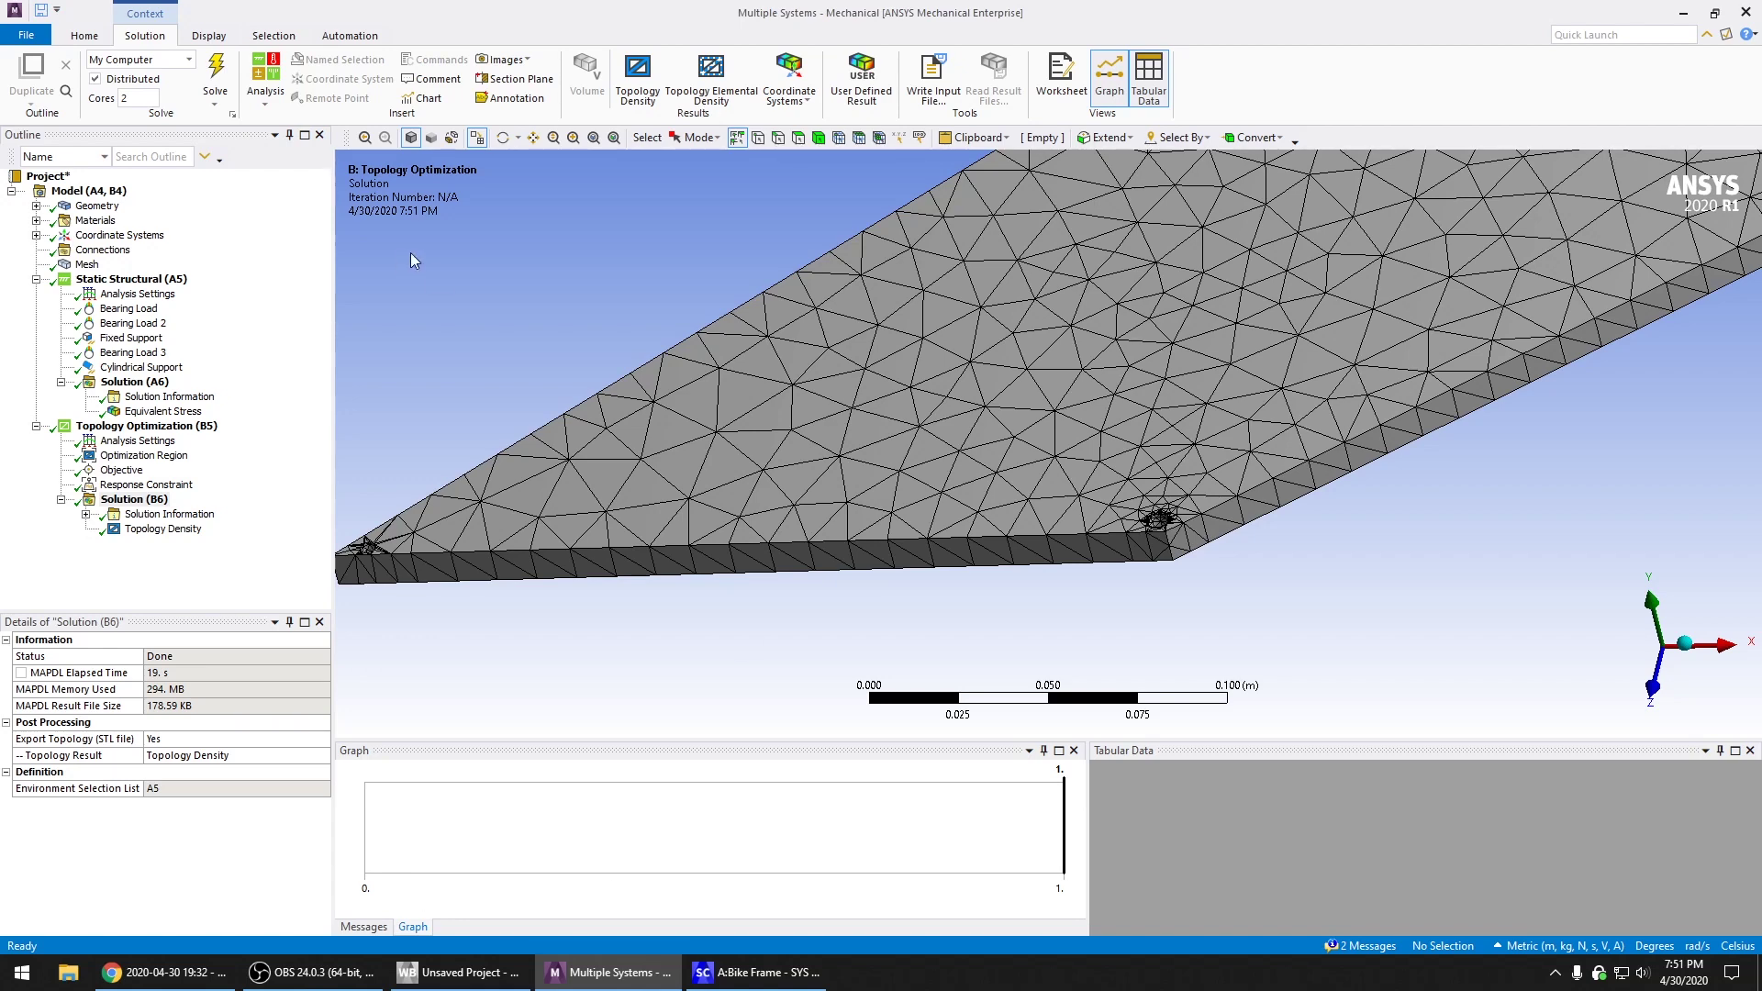
Display the Topology Density result under Solution (B6) and inspect the optimized plate shape
left_click(205, 559)
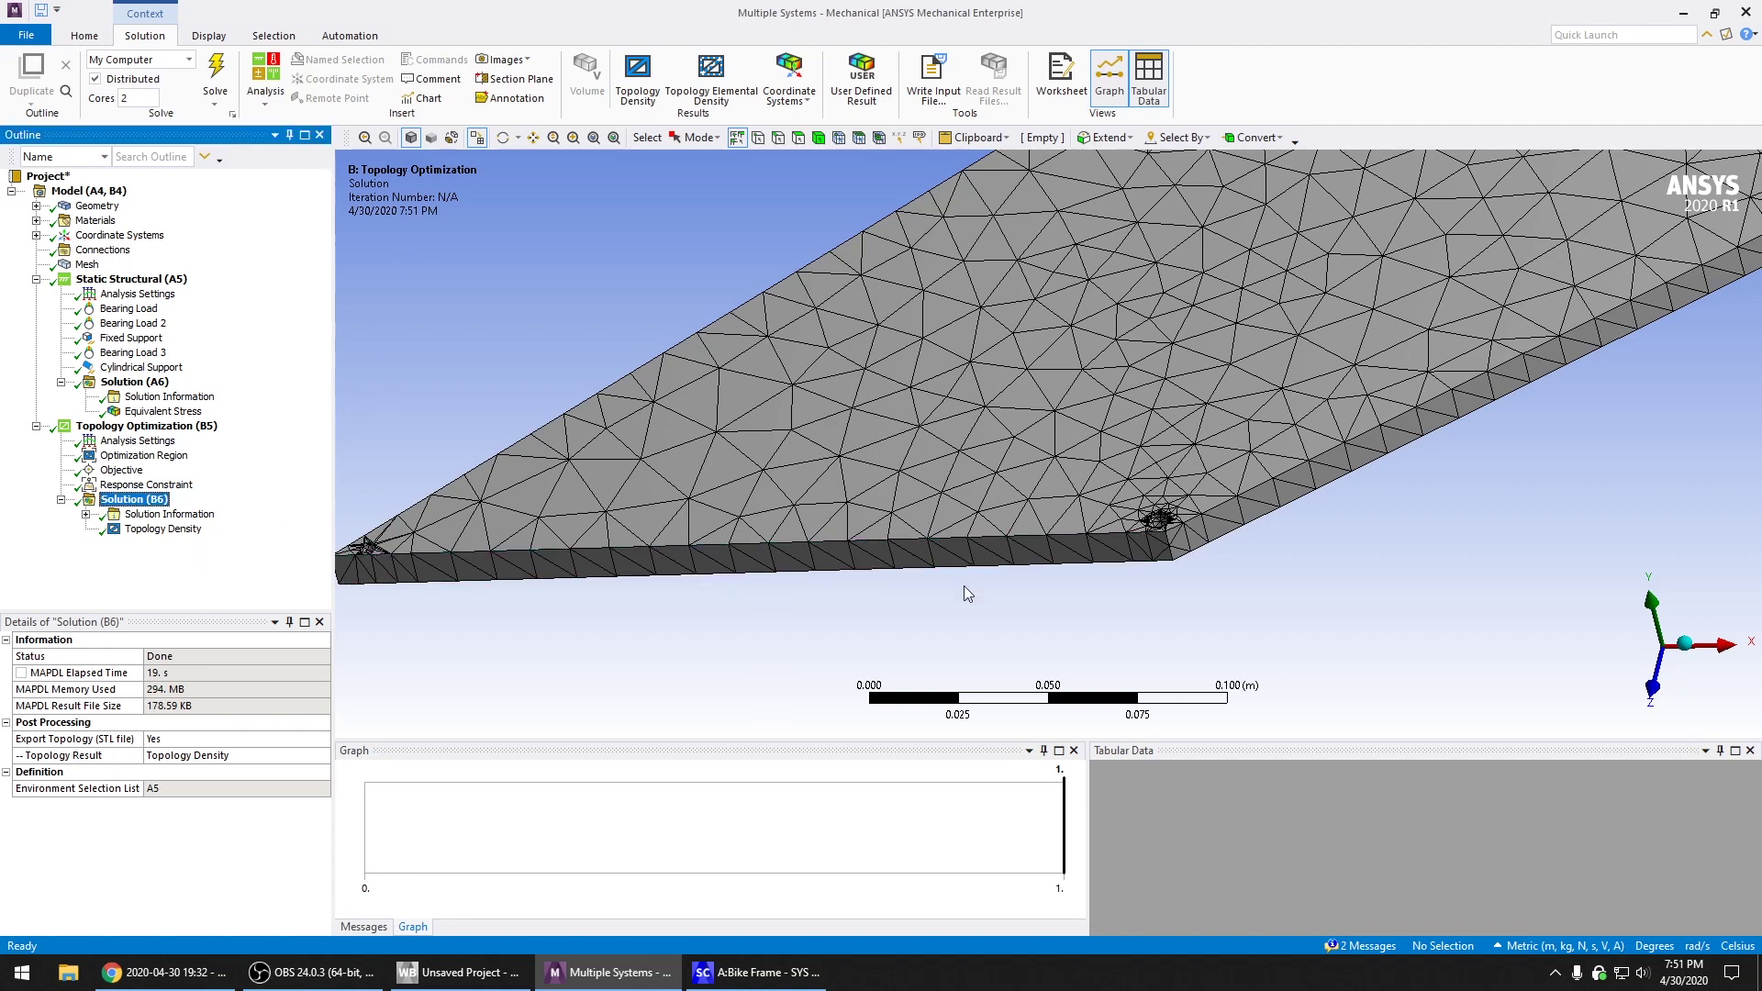
middle_click_drag(967, 593, 1395, 605)
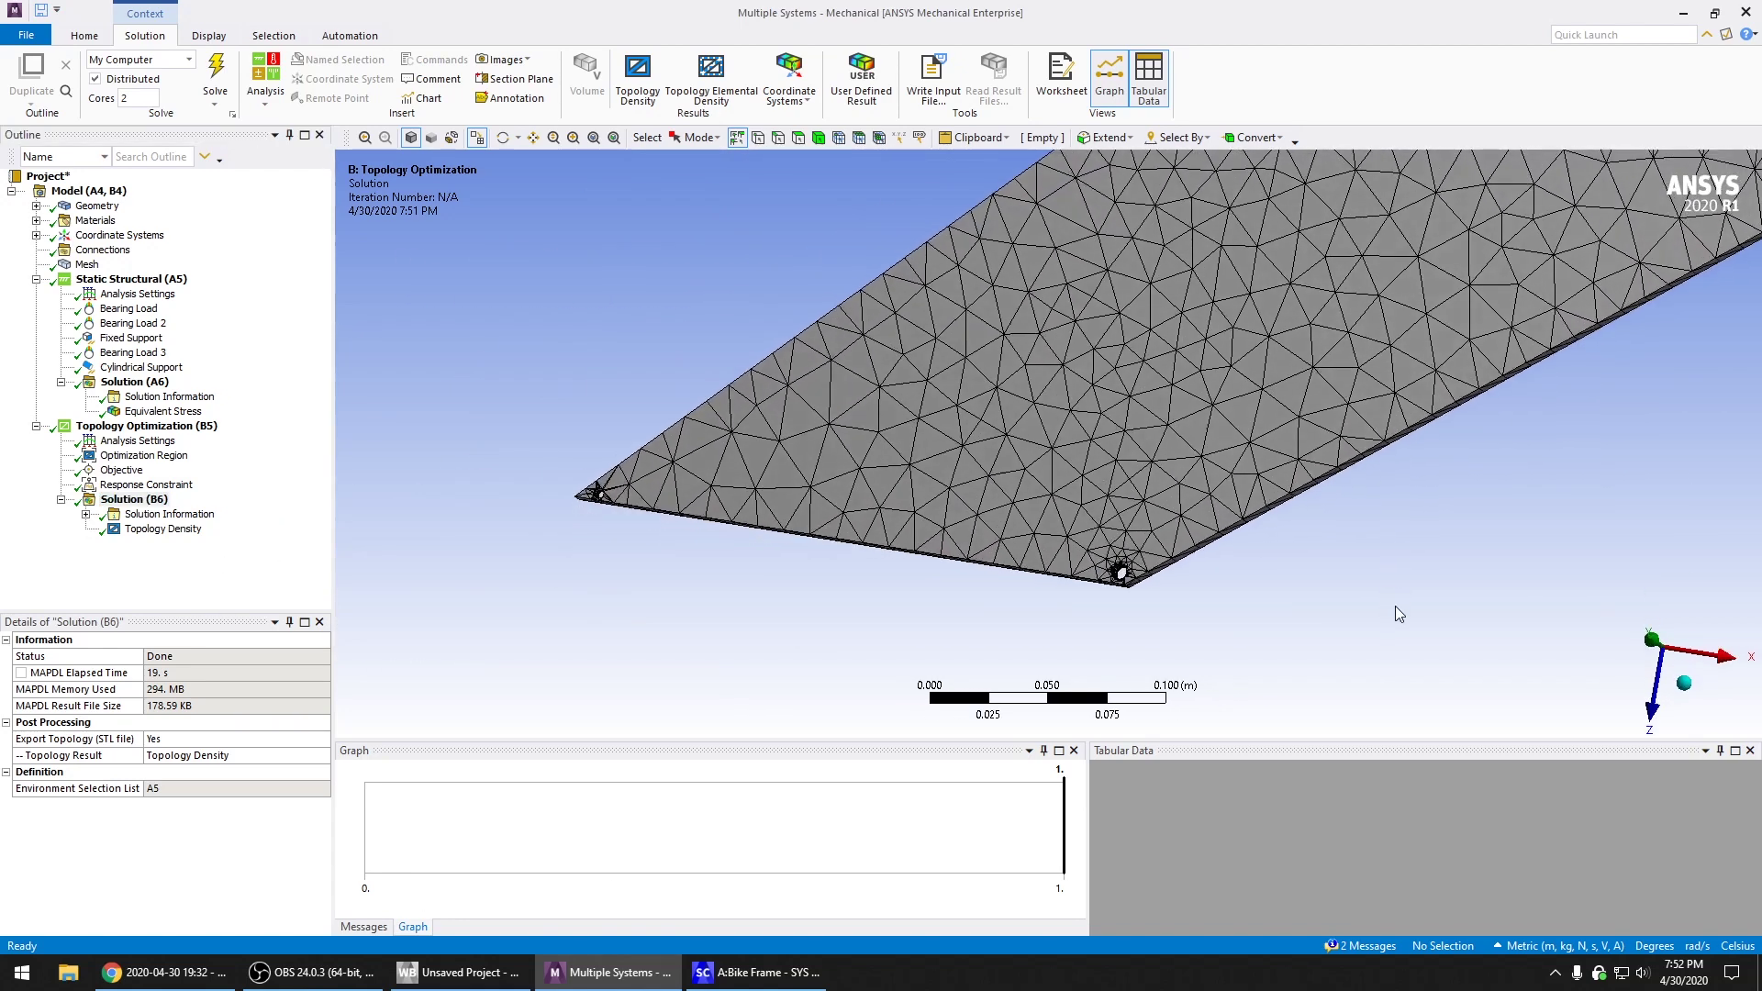
left_click(169, 514)
left_click(163, 529)
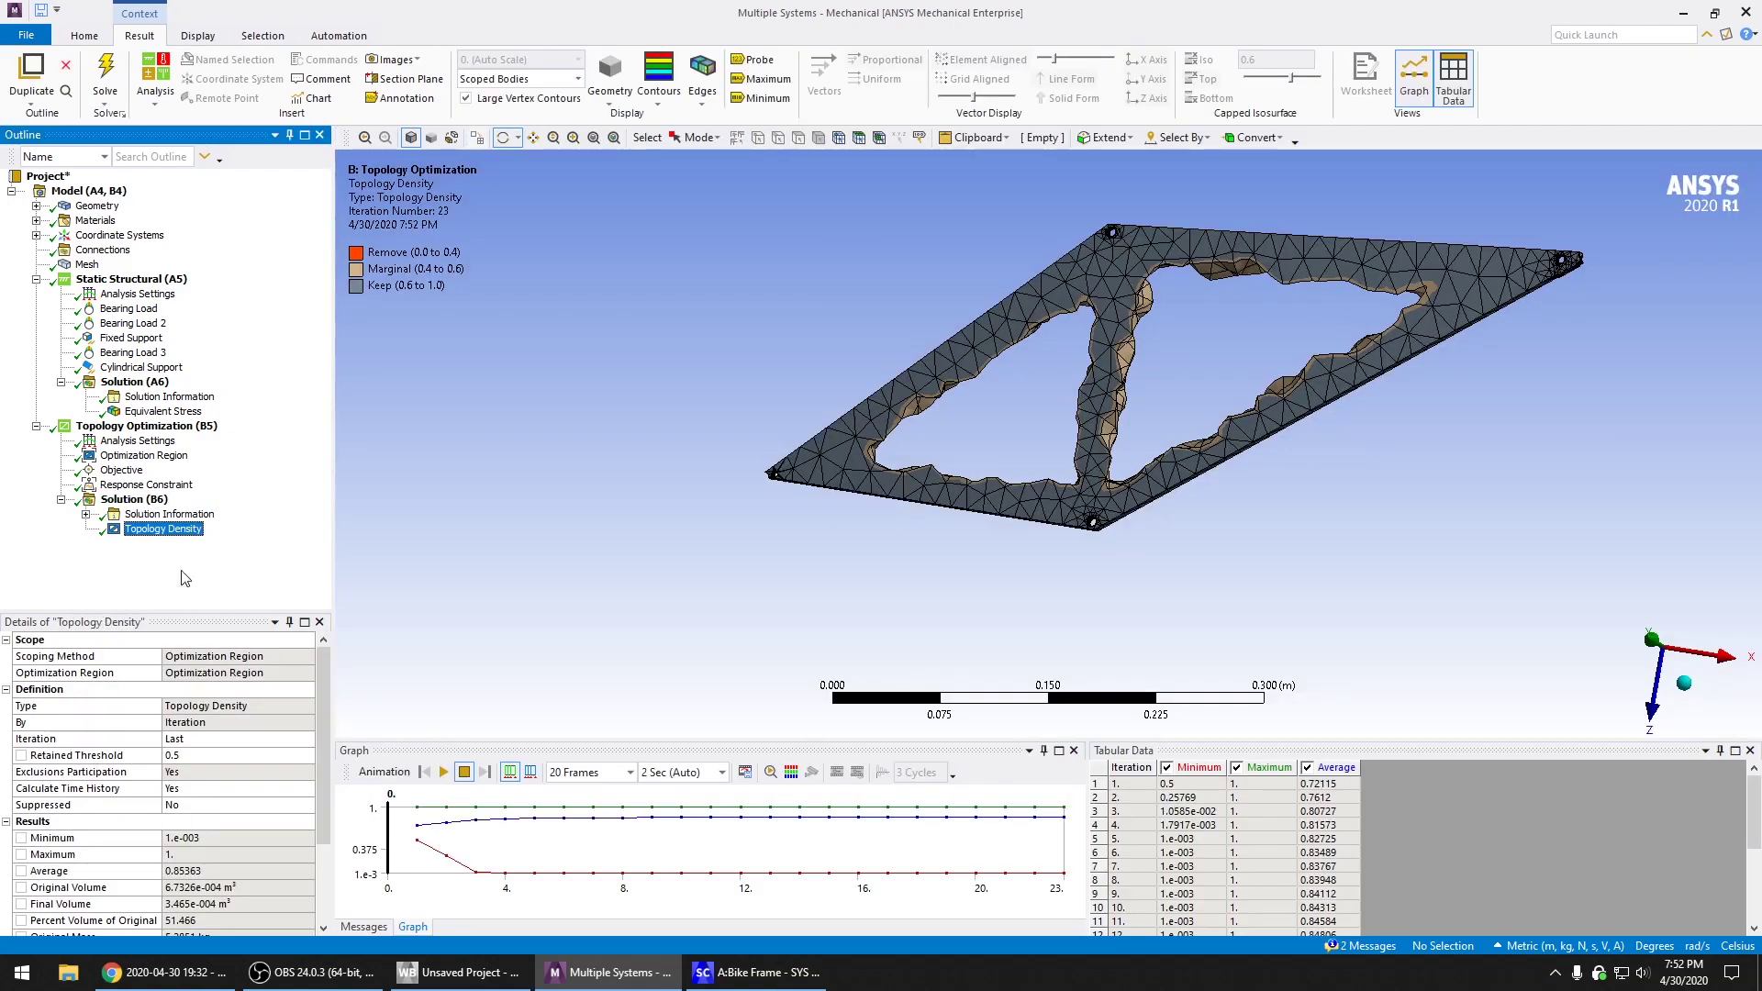
middle_click_drag(722, 613, 787, 579)
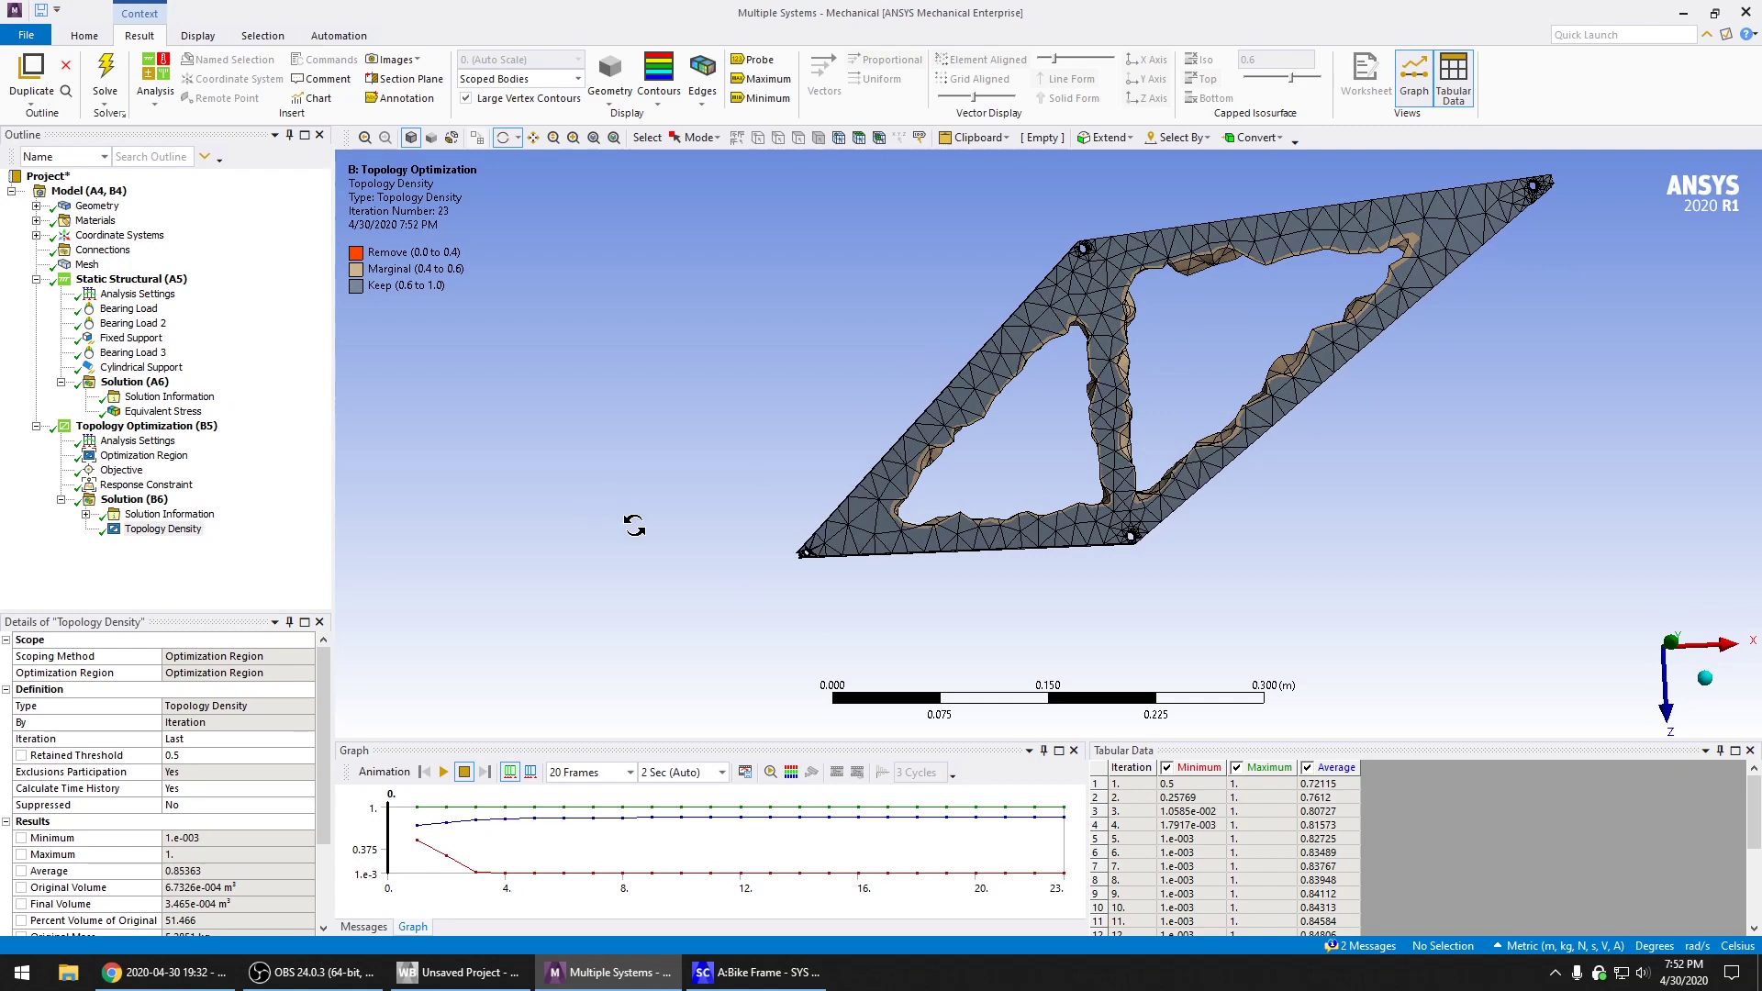
middle_click_drag(621, 512, 684, 556)
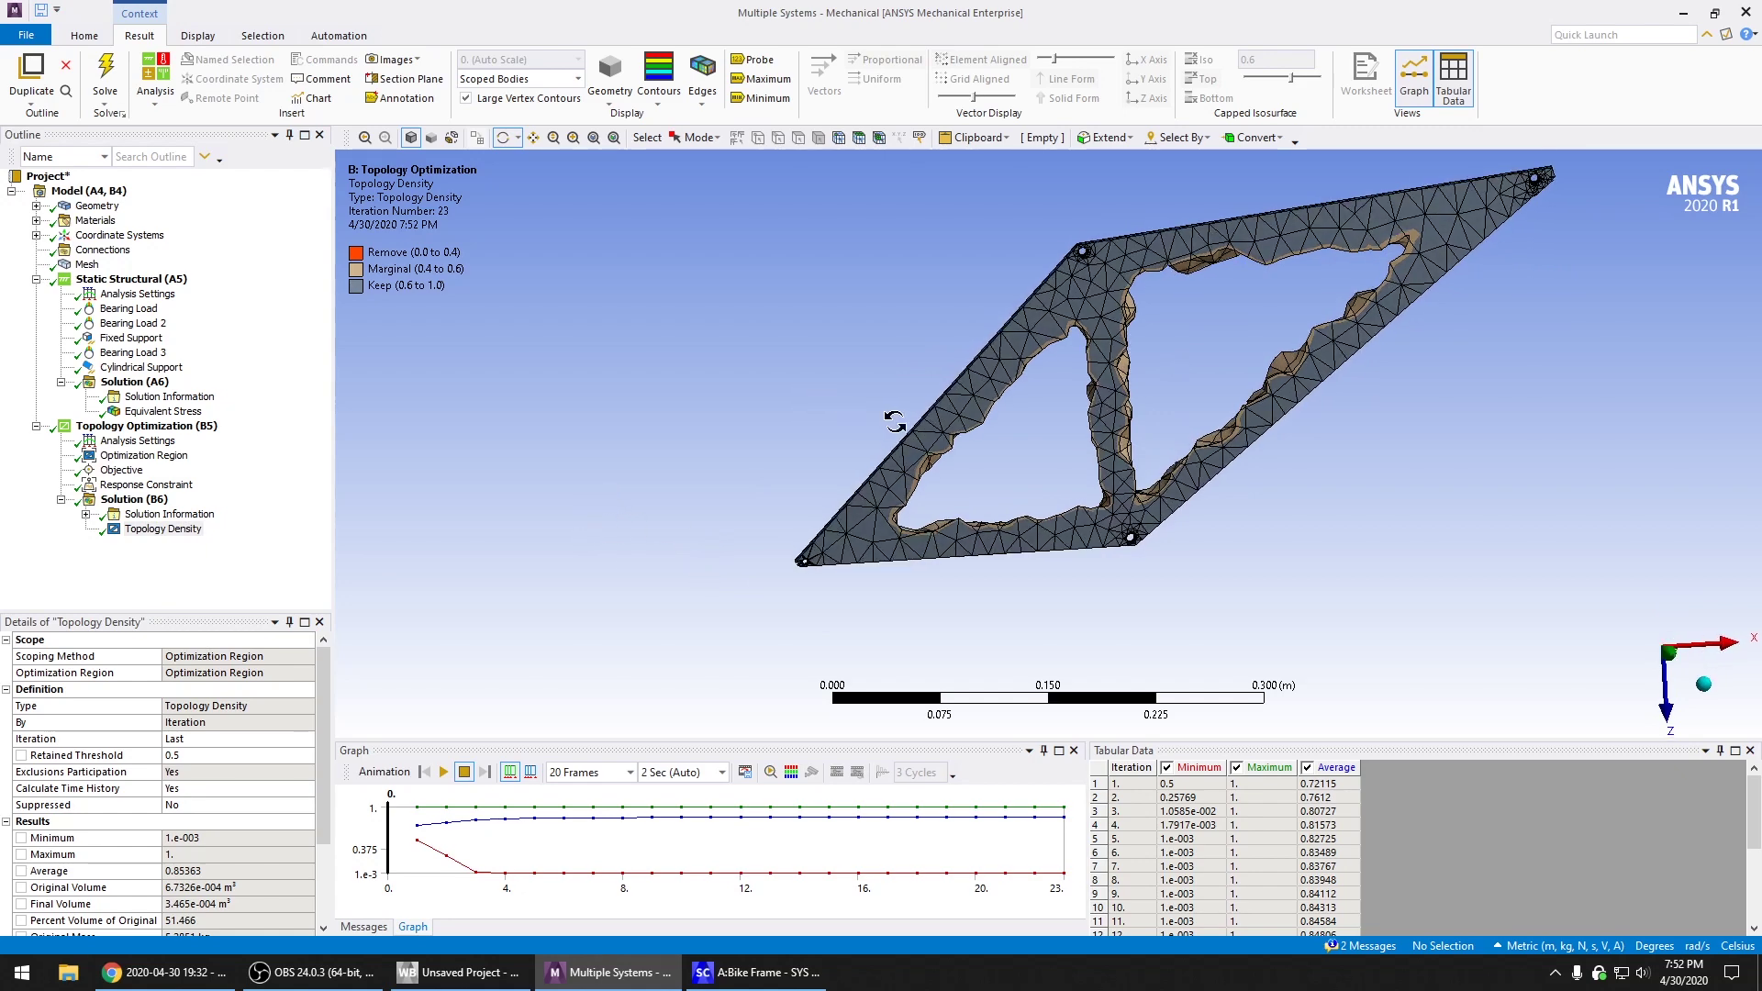
mouse_move(840, 367)
middle_mouse_down()
mouse_move(905, 326)
mouse_move(822, 377)
middle_mouse_up()
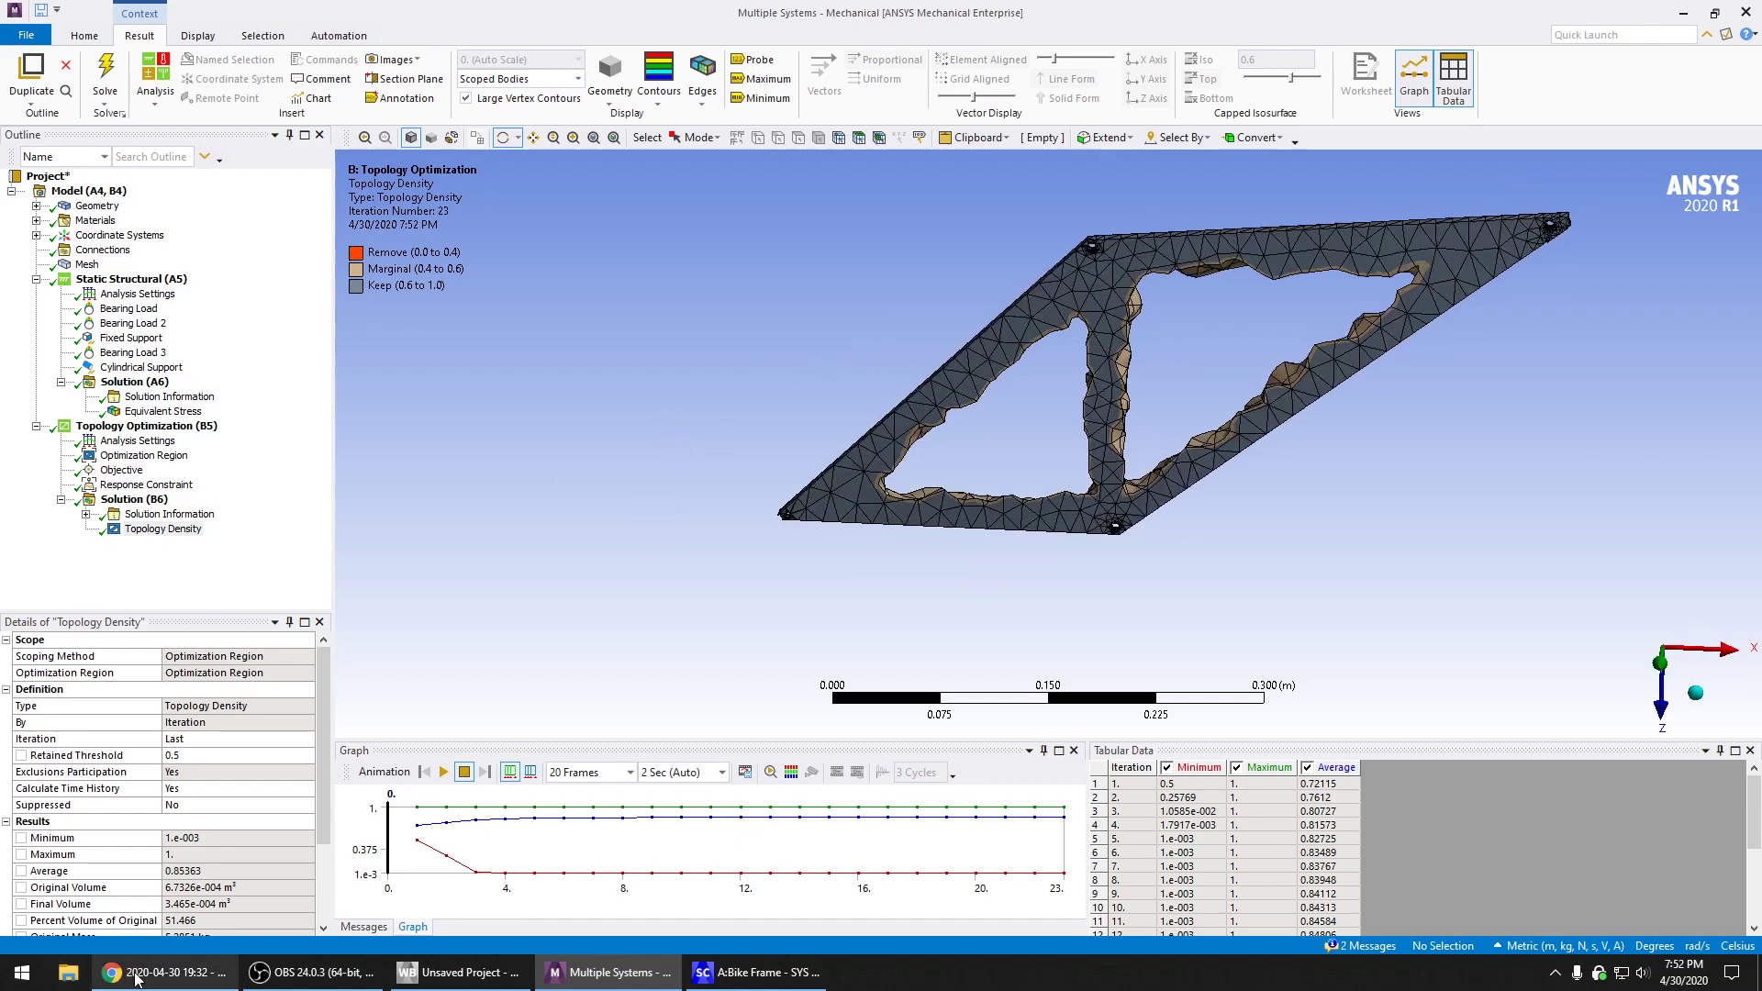
Compare the optimized plate shape with the mountain bike frame photo in Chrome
left_click(165, 971)
left_click(127, 10)
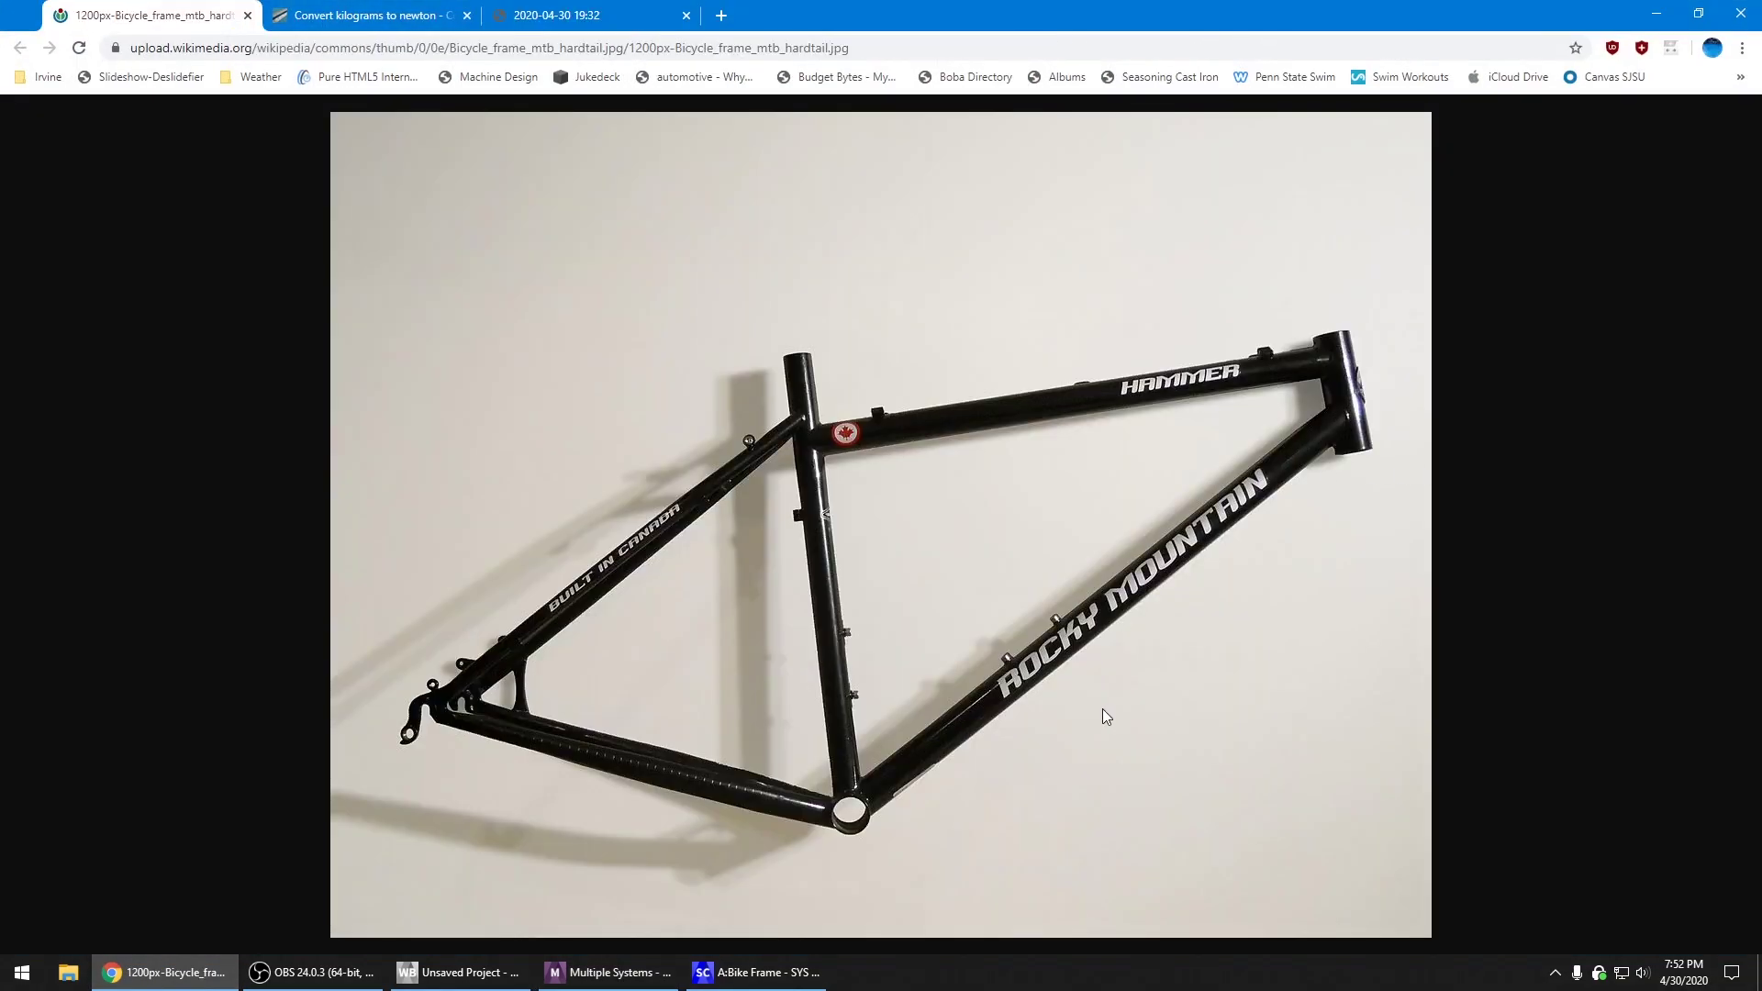
left_click(659, 966)
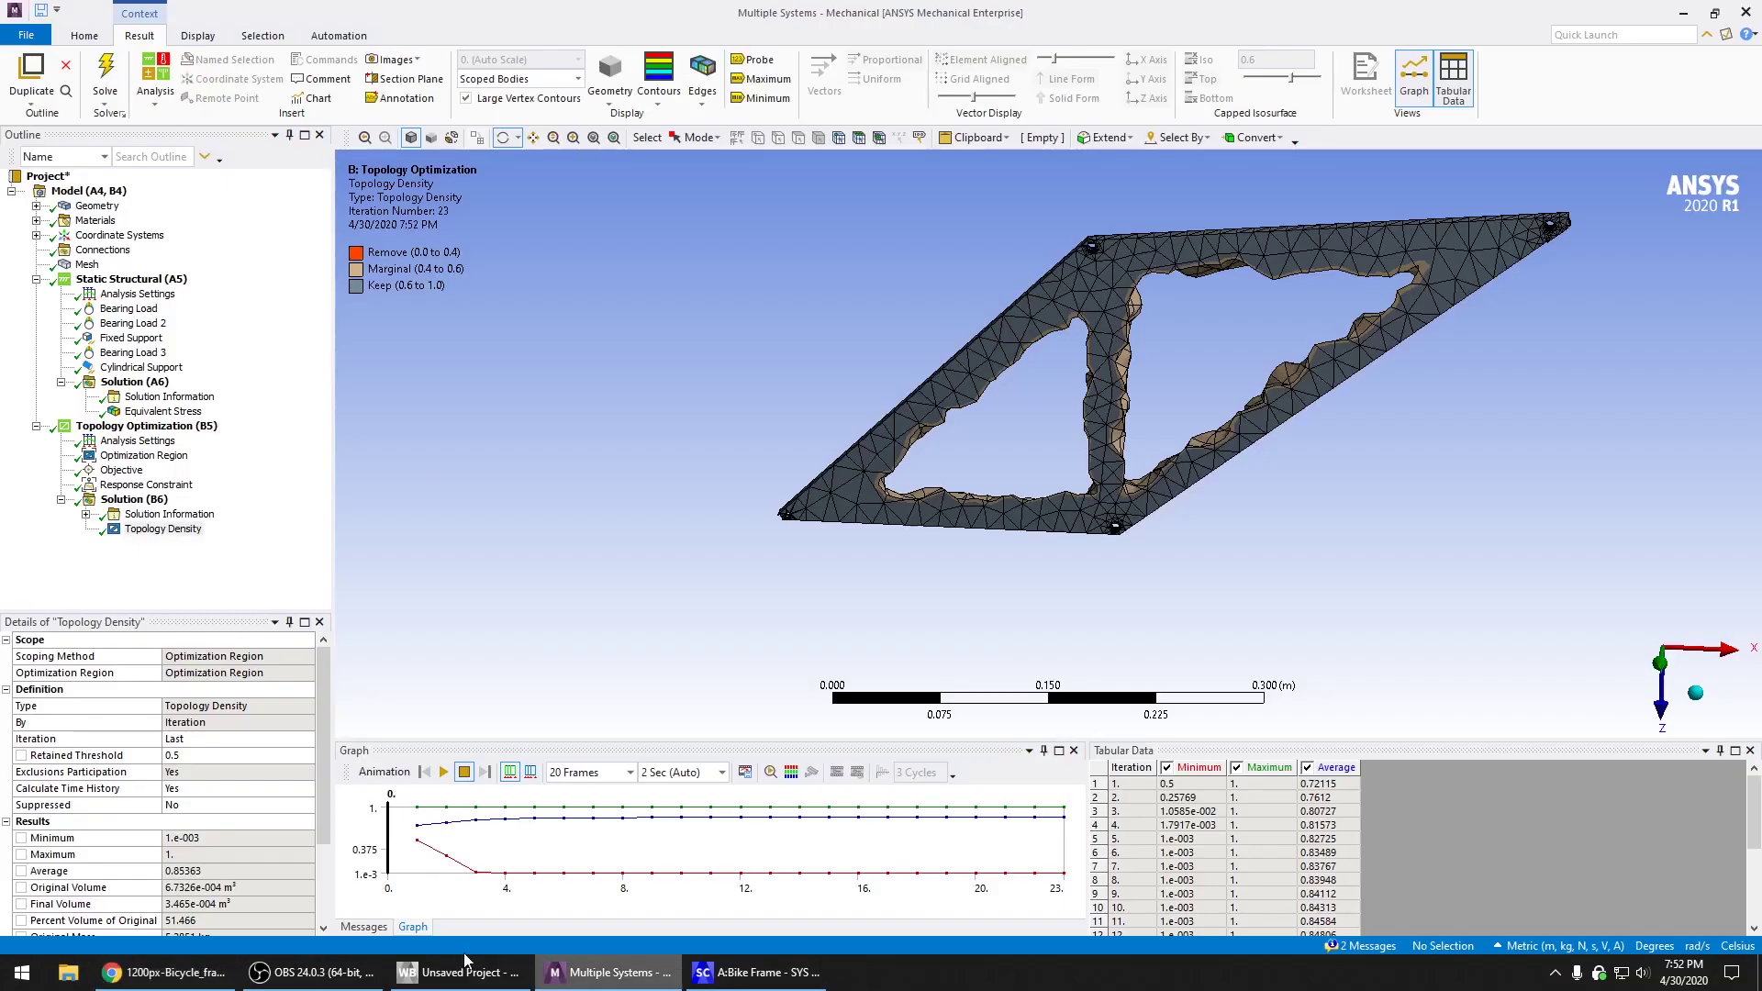
left_click(161, 982)
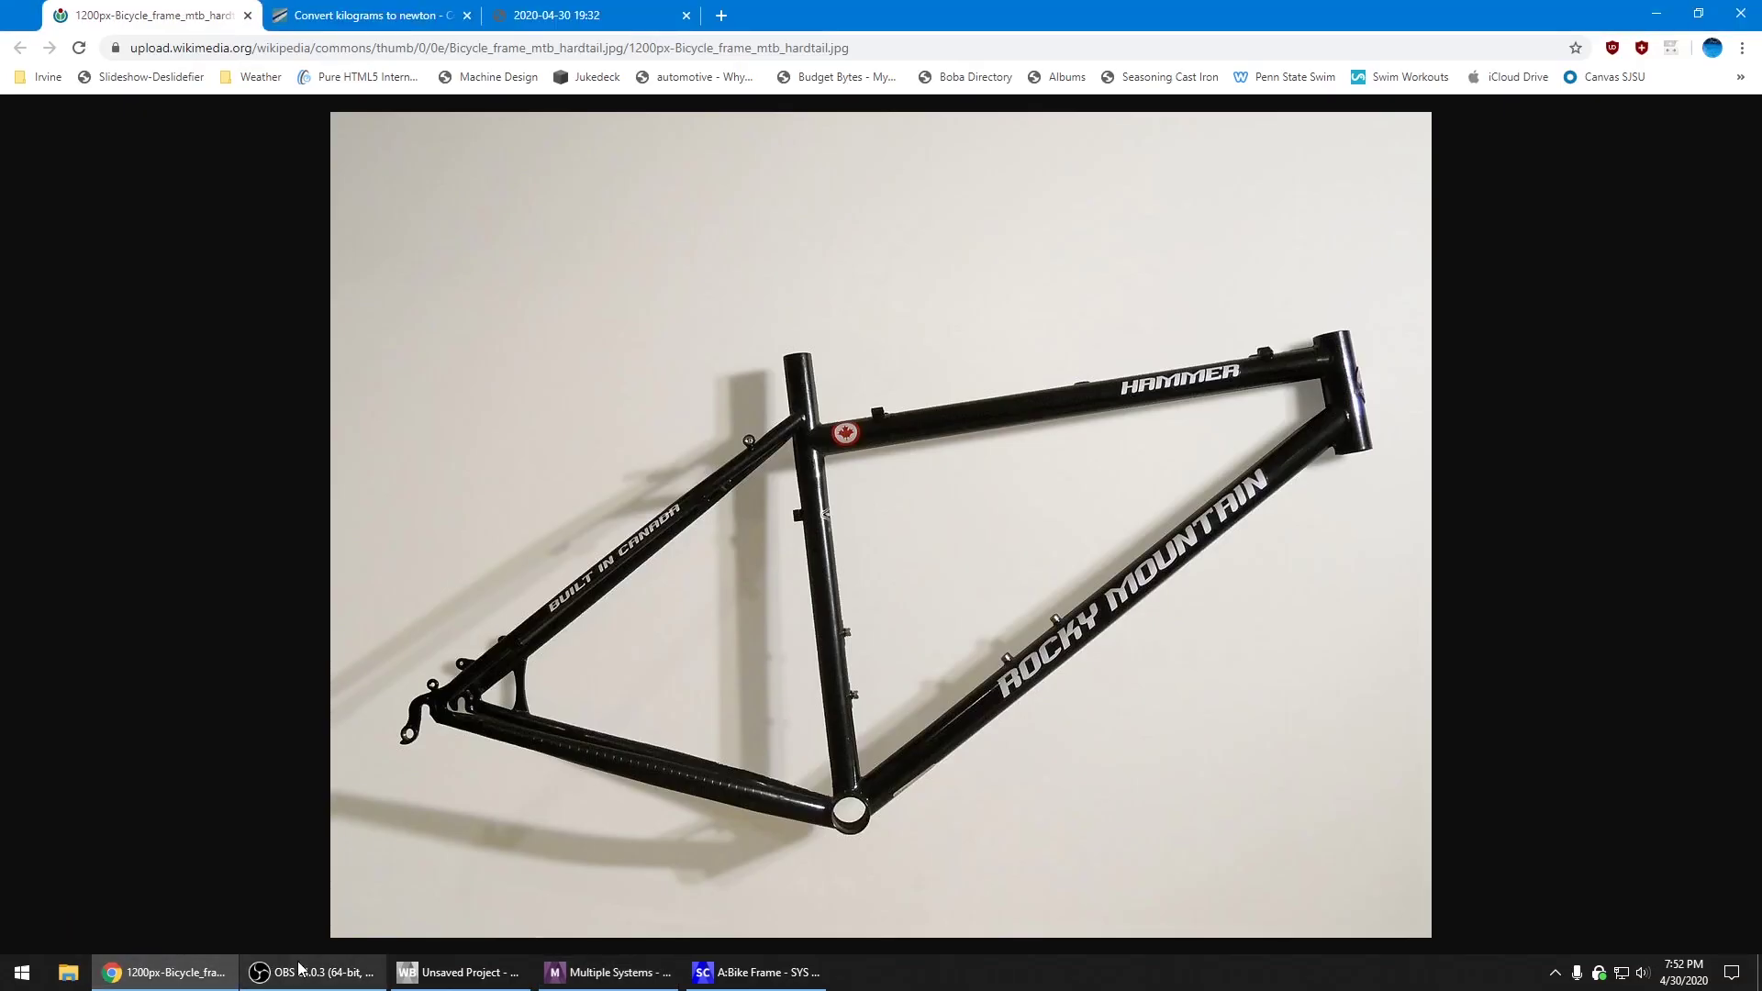
left_click(179, 979)
left_click_drag(684, 503, 812, 447)
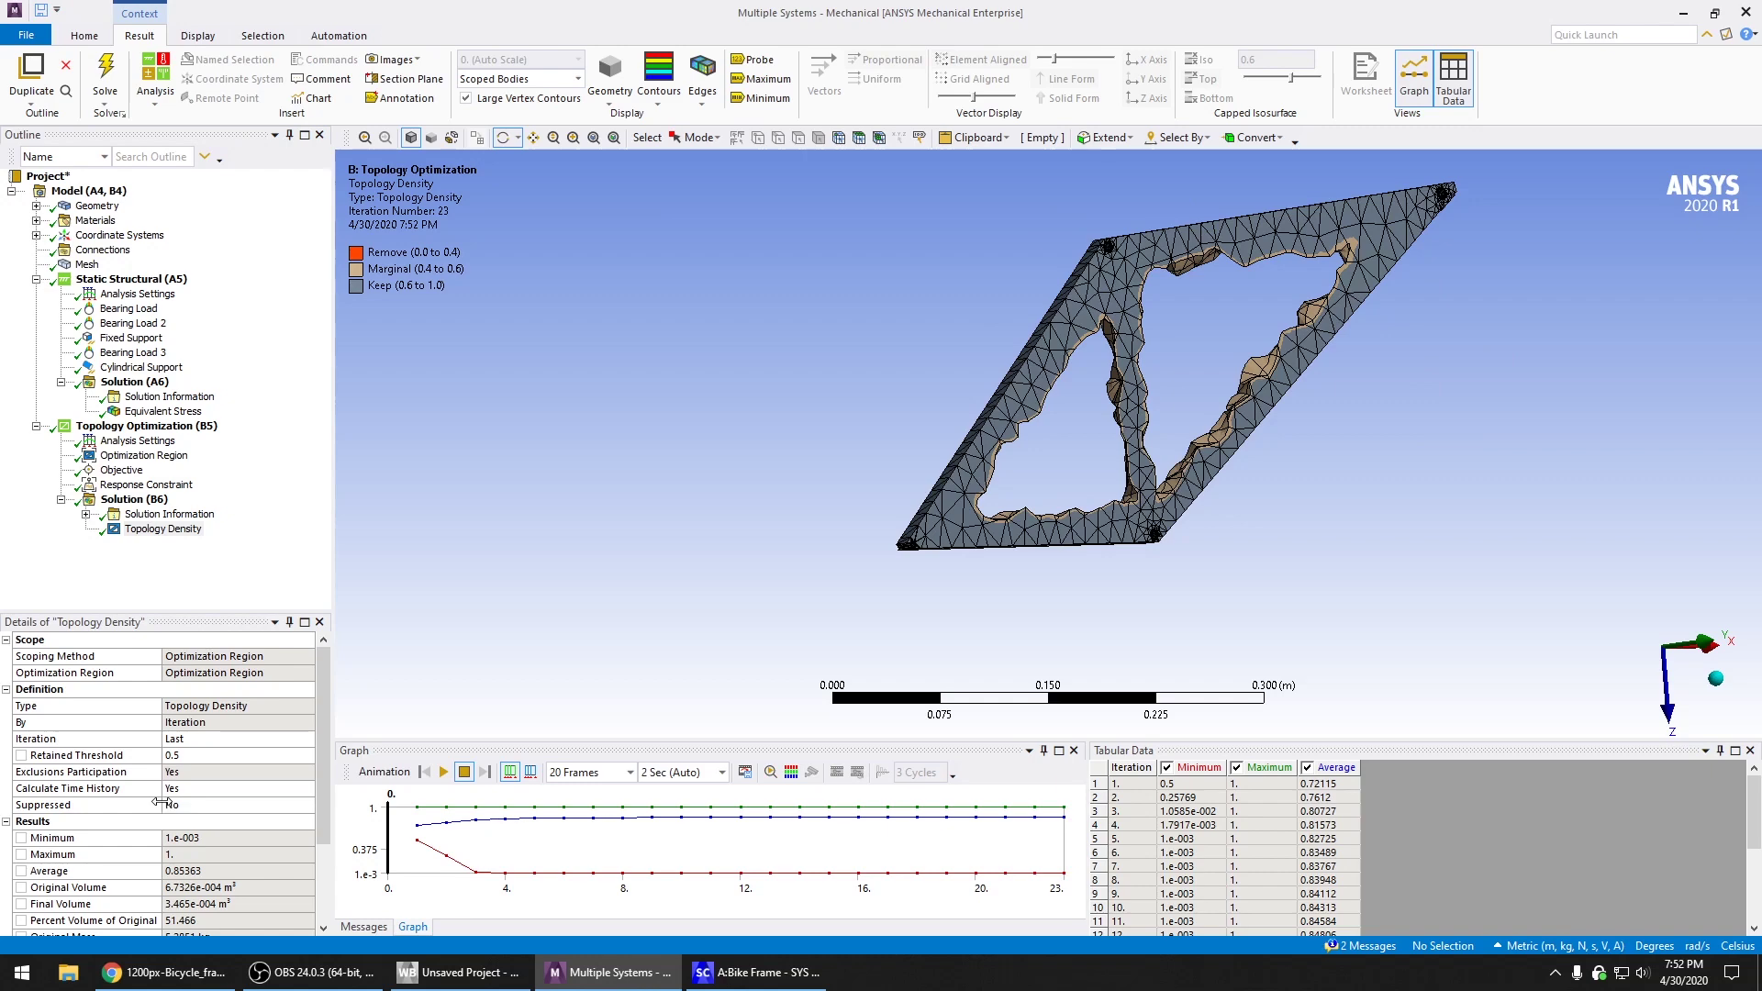
scroll(1547, 178, "up", 1)
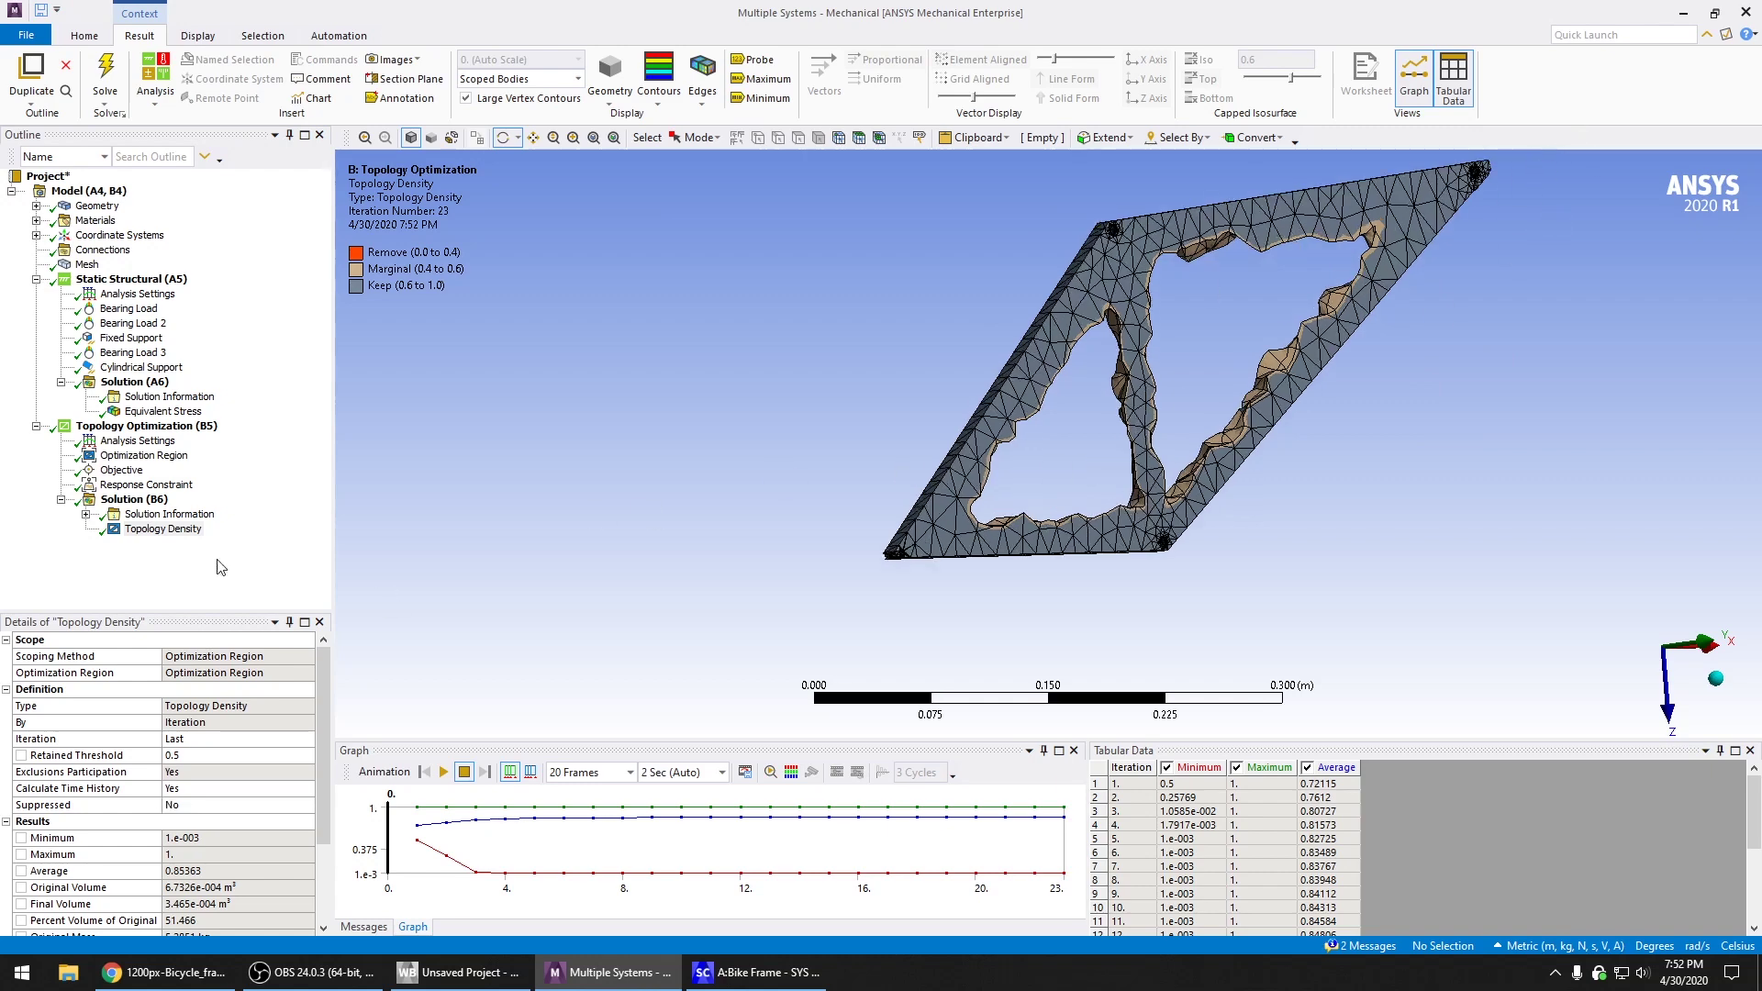
left_click(135, 974)
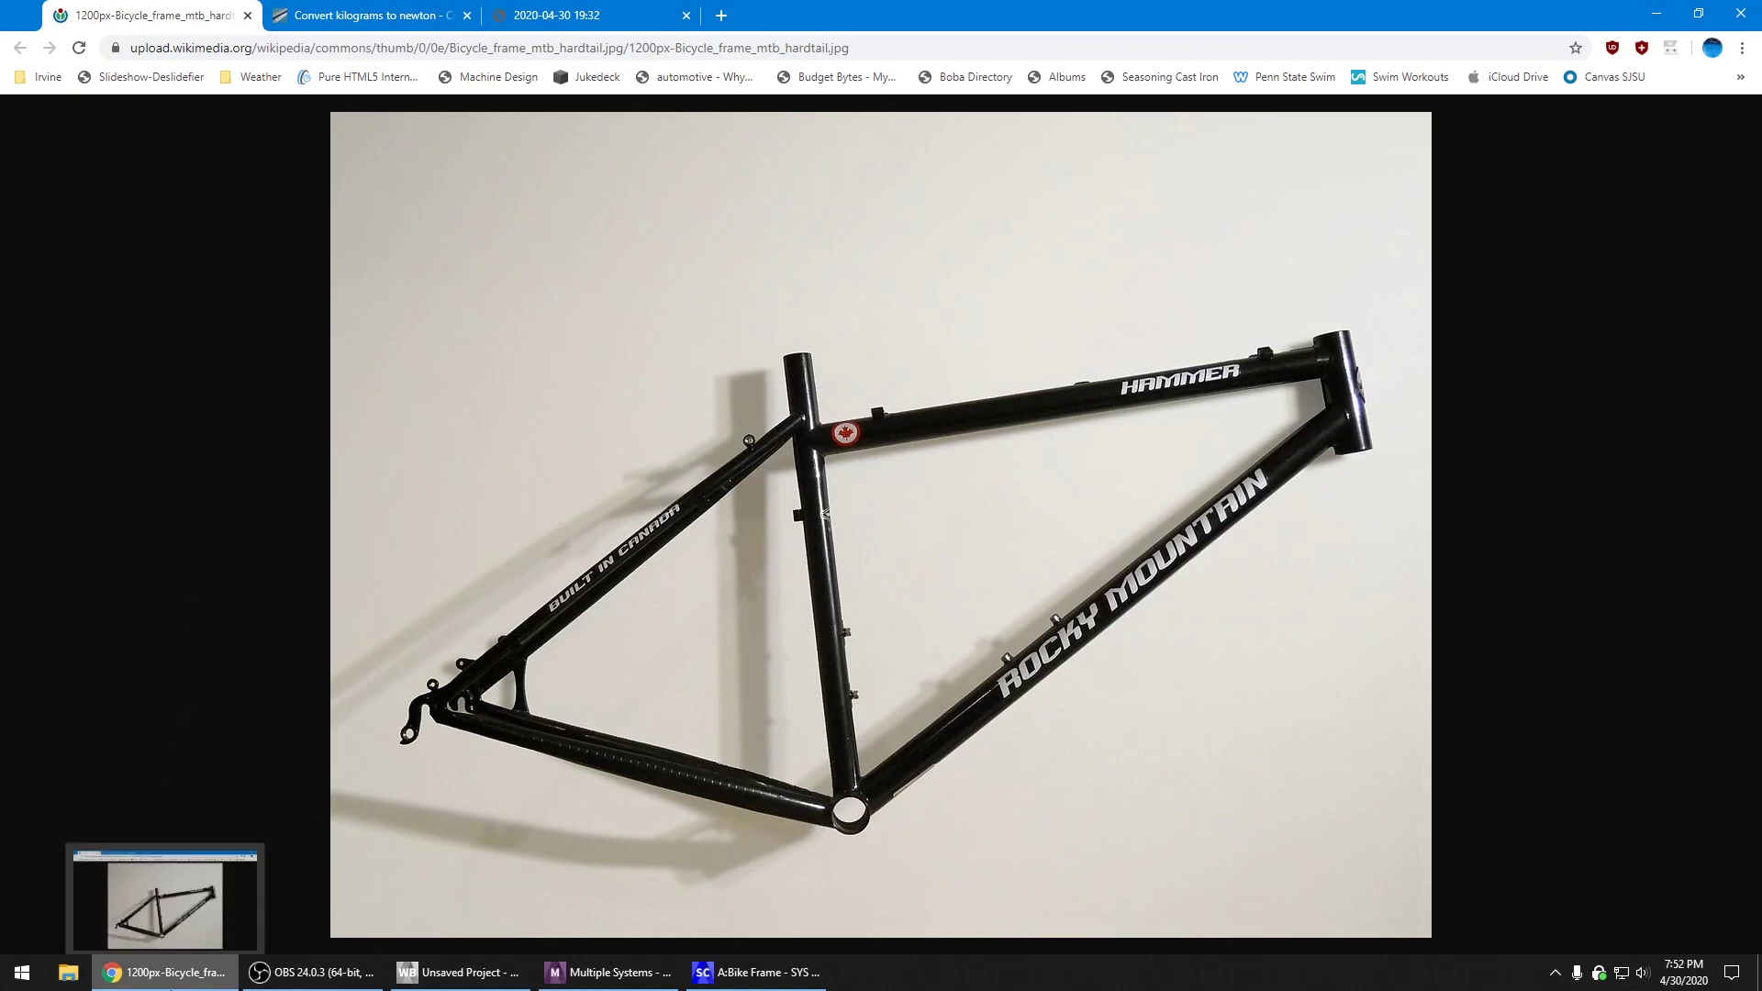
left_click(160, 973)
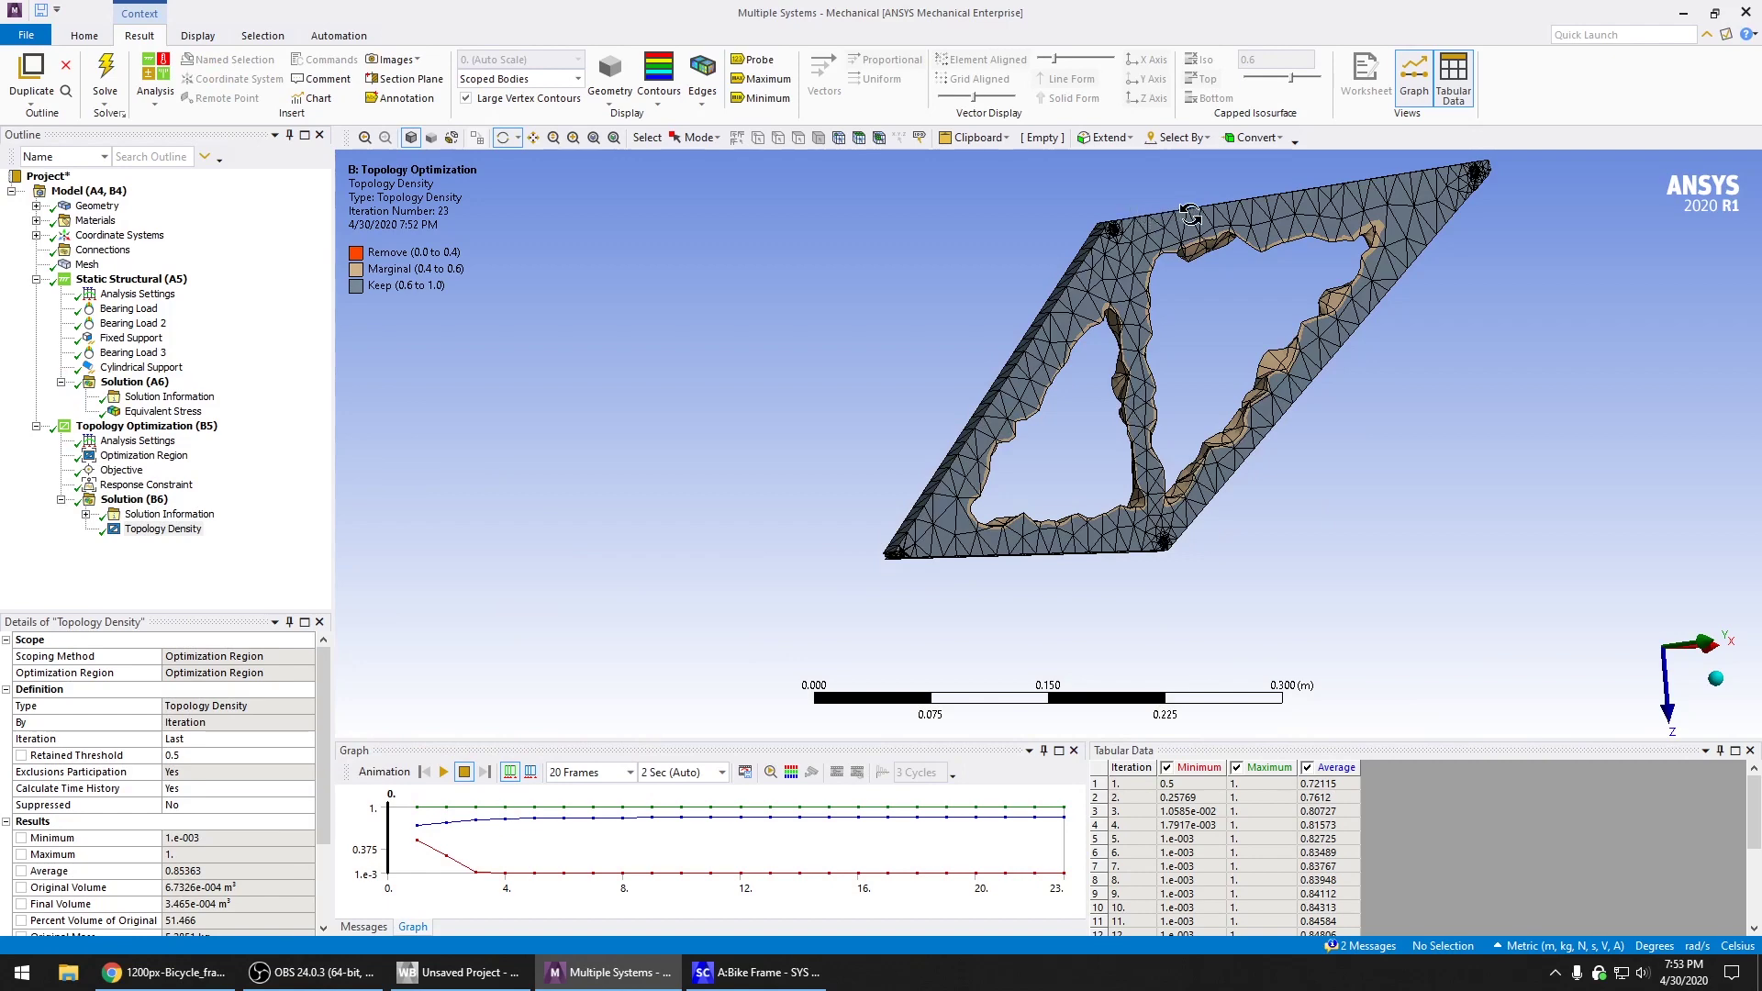
Examine the marginal material along the optimized plate's inner cutouts and centre strut from several angles in Mechanical
left_click_drag(1487, 346, 1423, 349)
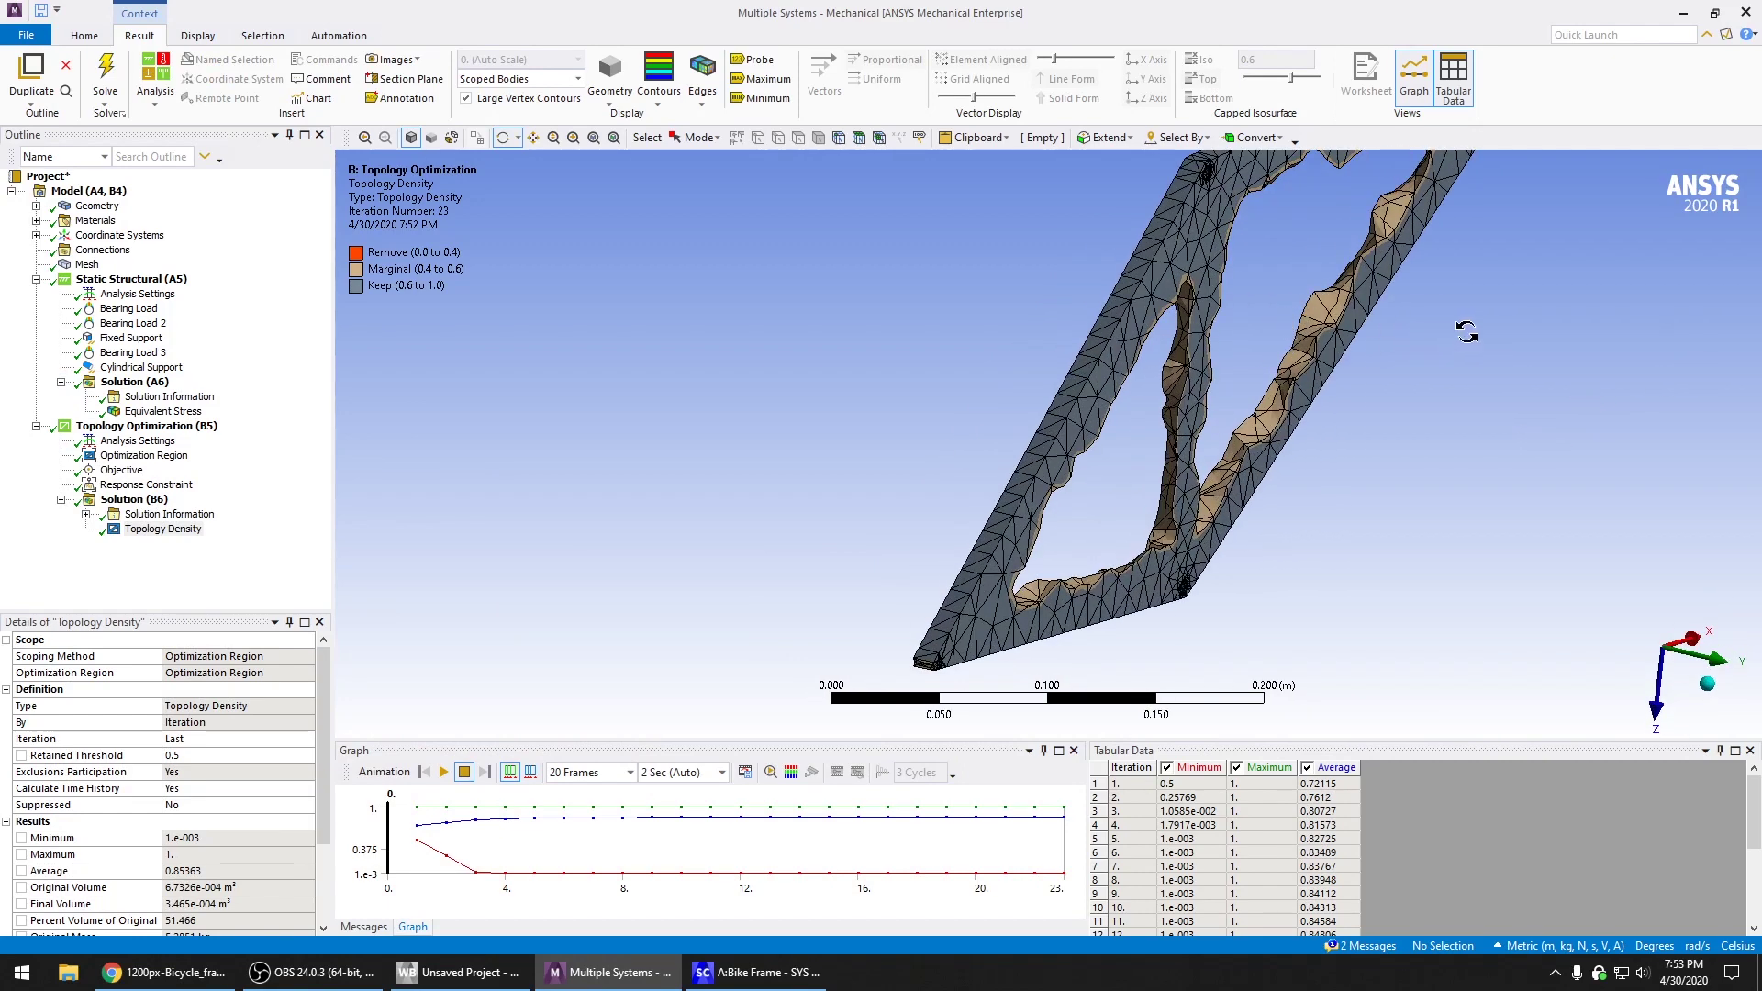
middle_click_drag(1391, 381, 1126, 511, "ctrl")
left_click_drag(1144, 469, 1452, 292)
scroll(830, 421, "up", 3)
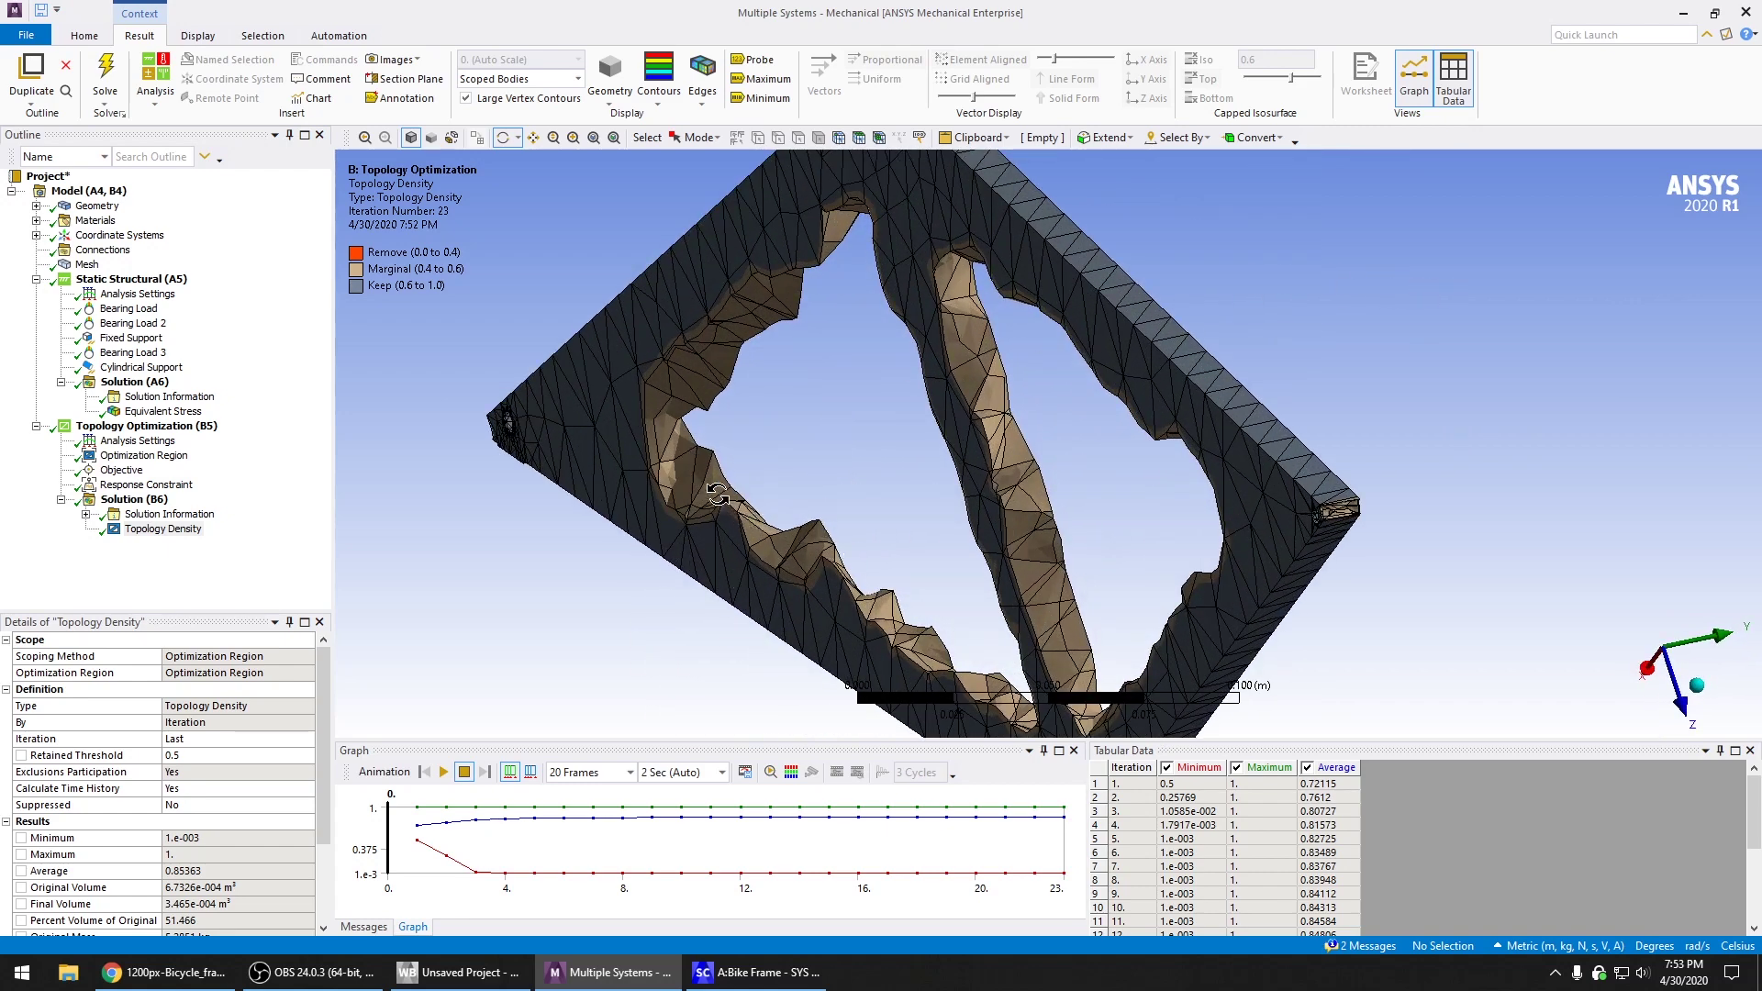
left_click_drag(717, 483, 854, 237)
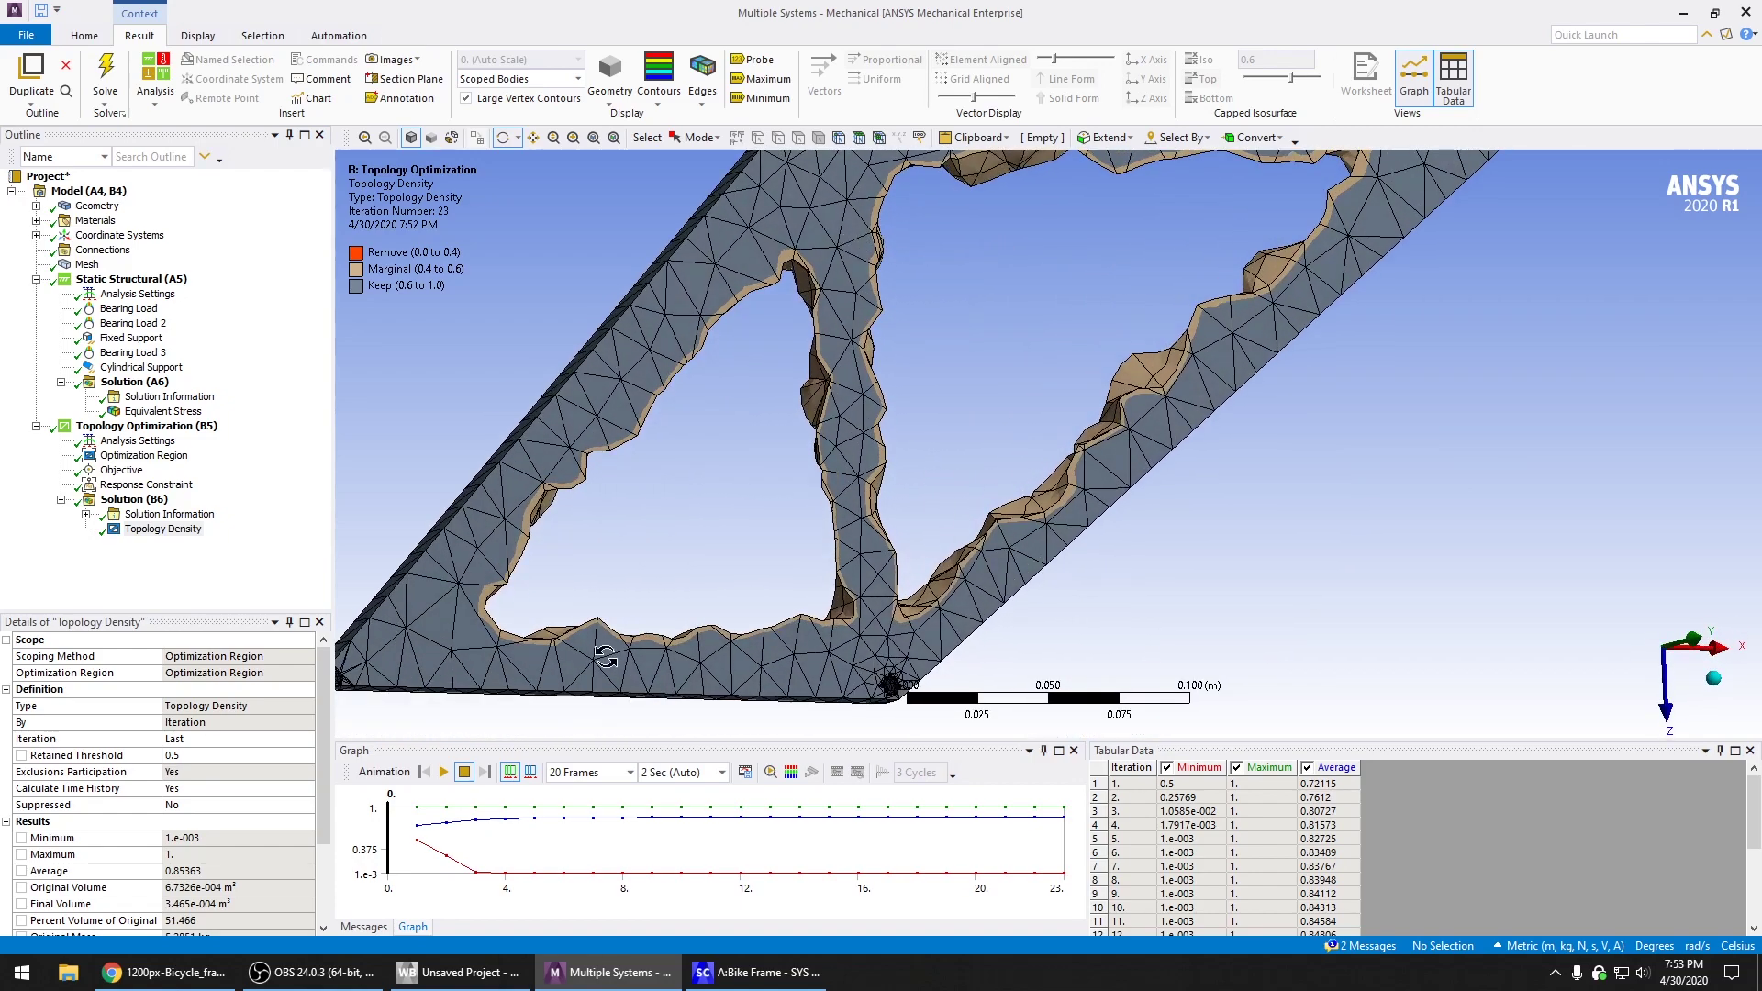
Check the centre strut and outer members of the topology density result against the bike frame photo again
left_click(160, 977)
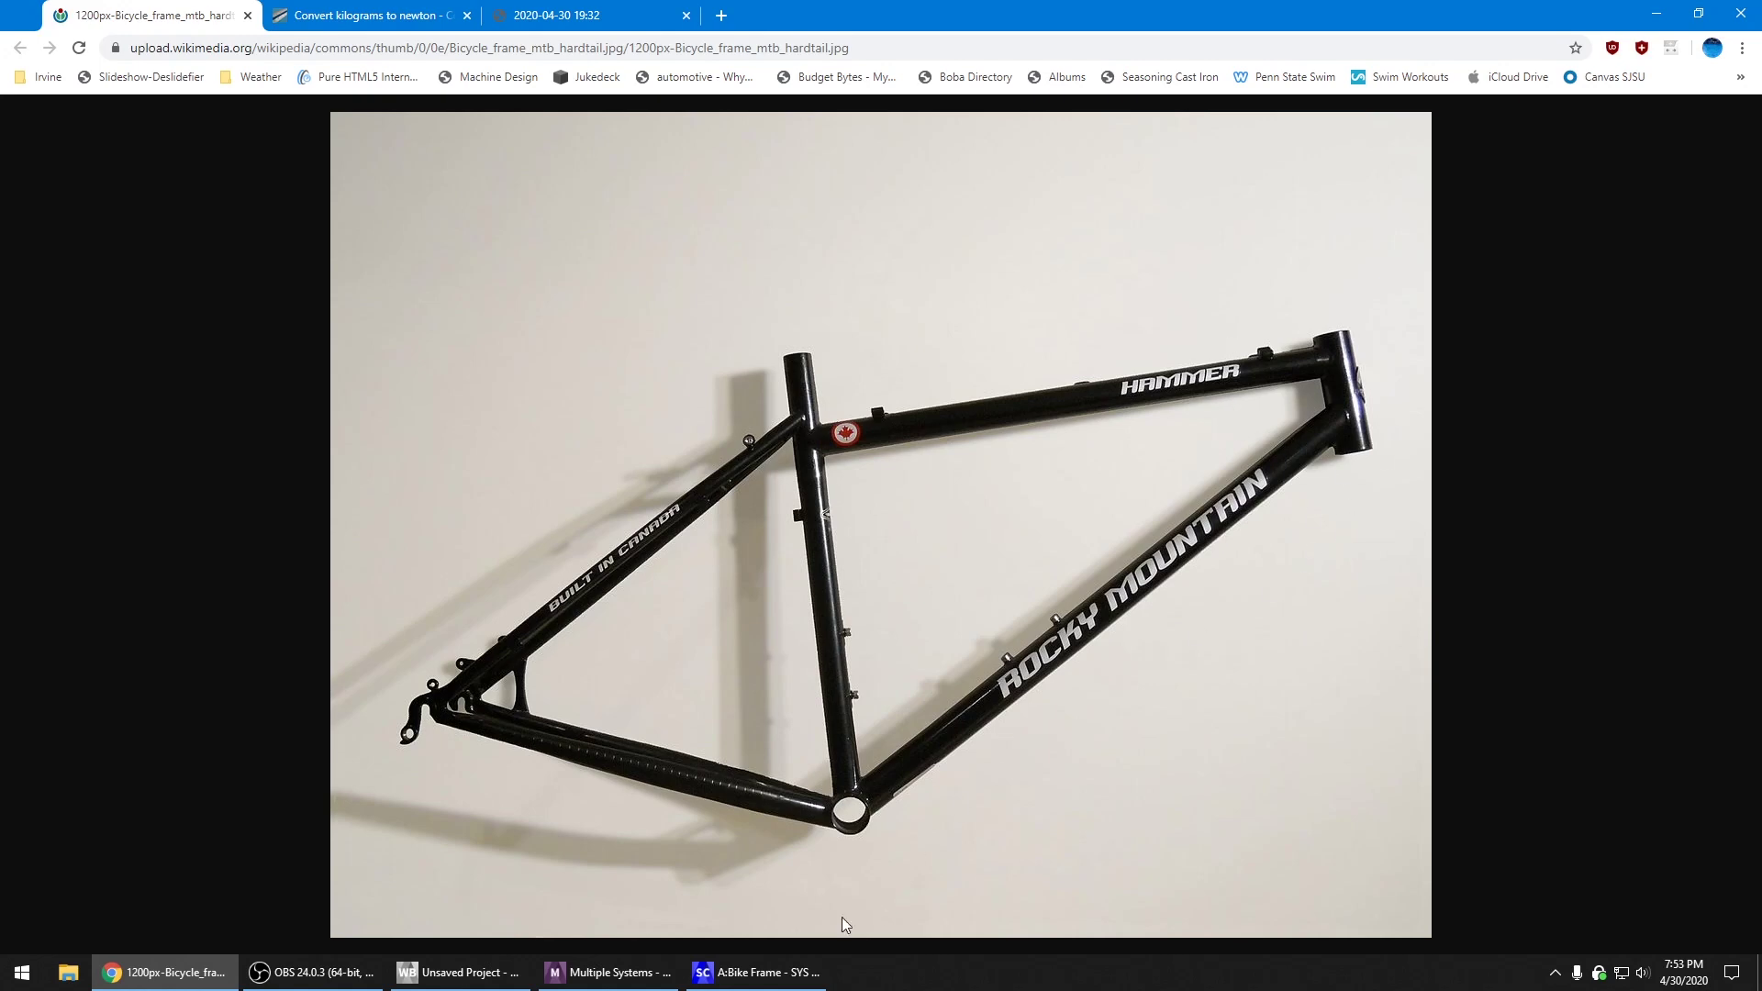
left_click(762, 972)
left_click(608, 972)
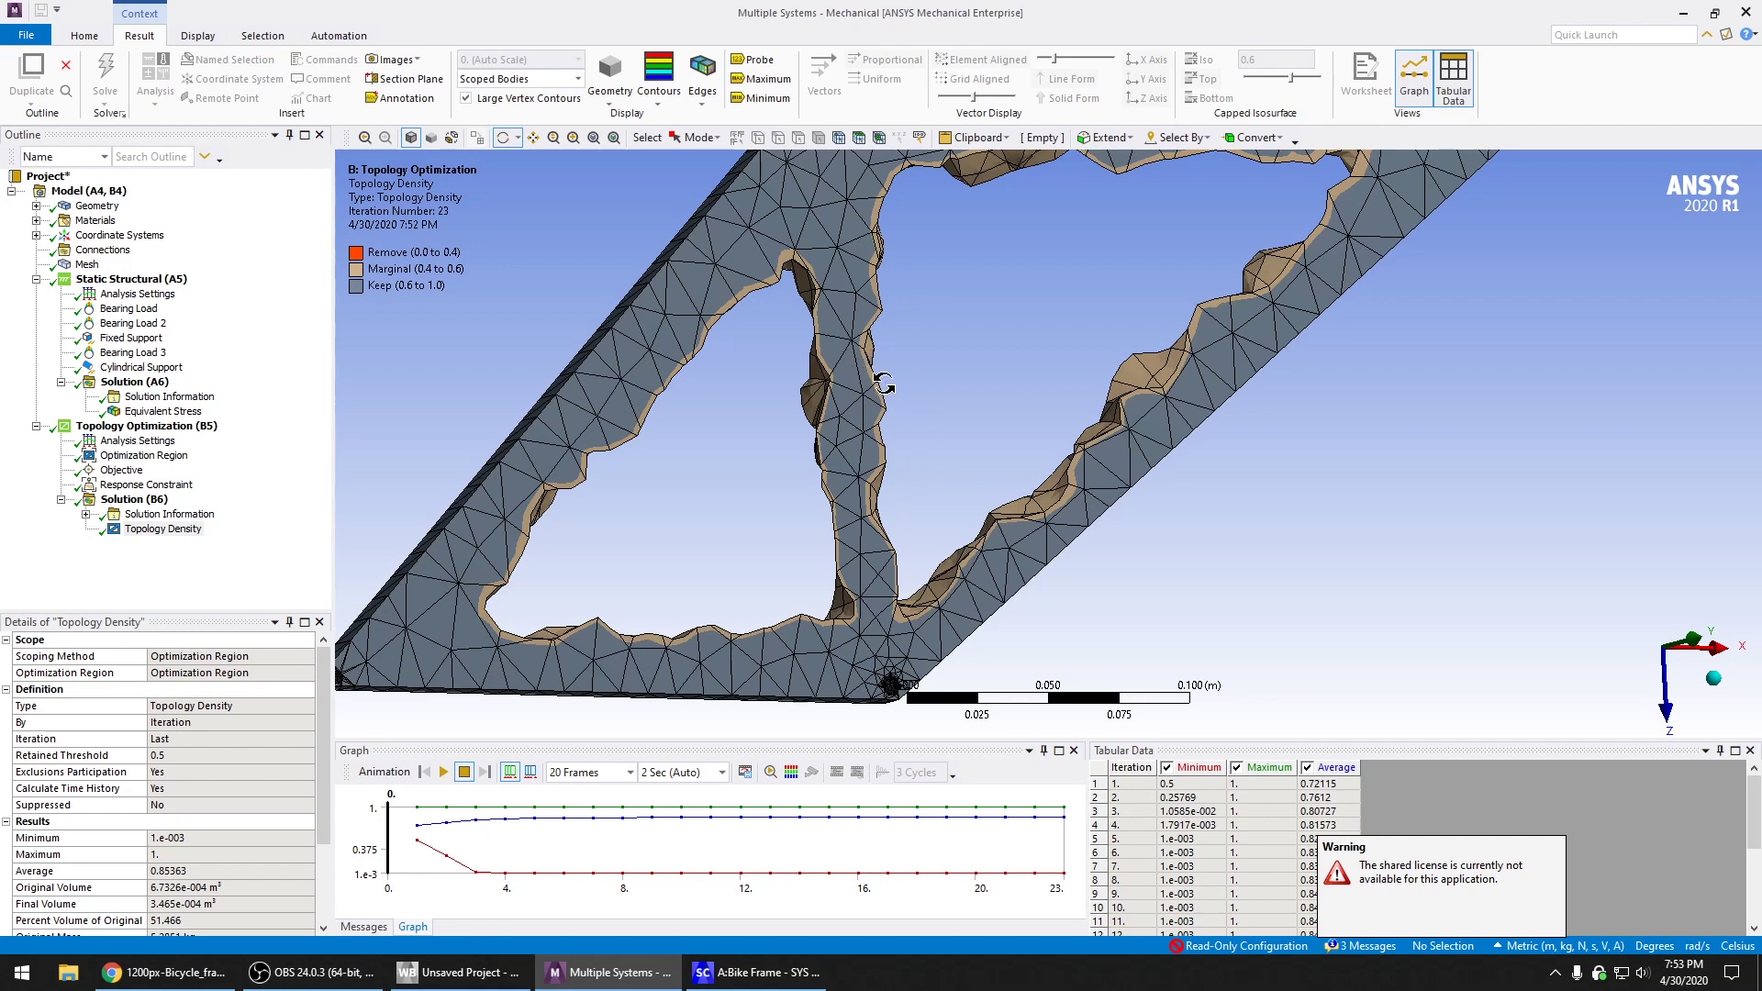
middle_click_drag(945, 345, 830, 376)
scroll(755, 510, "up", 3)
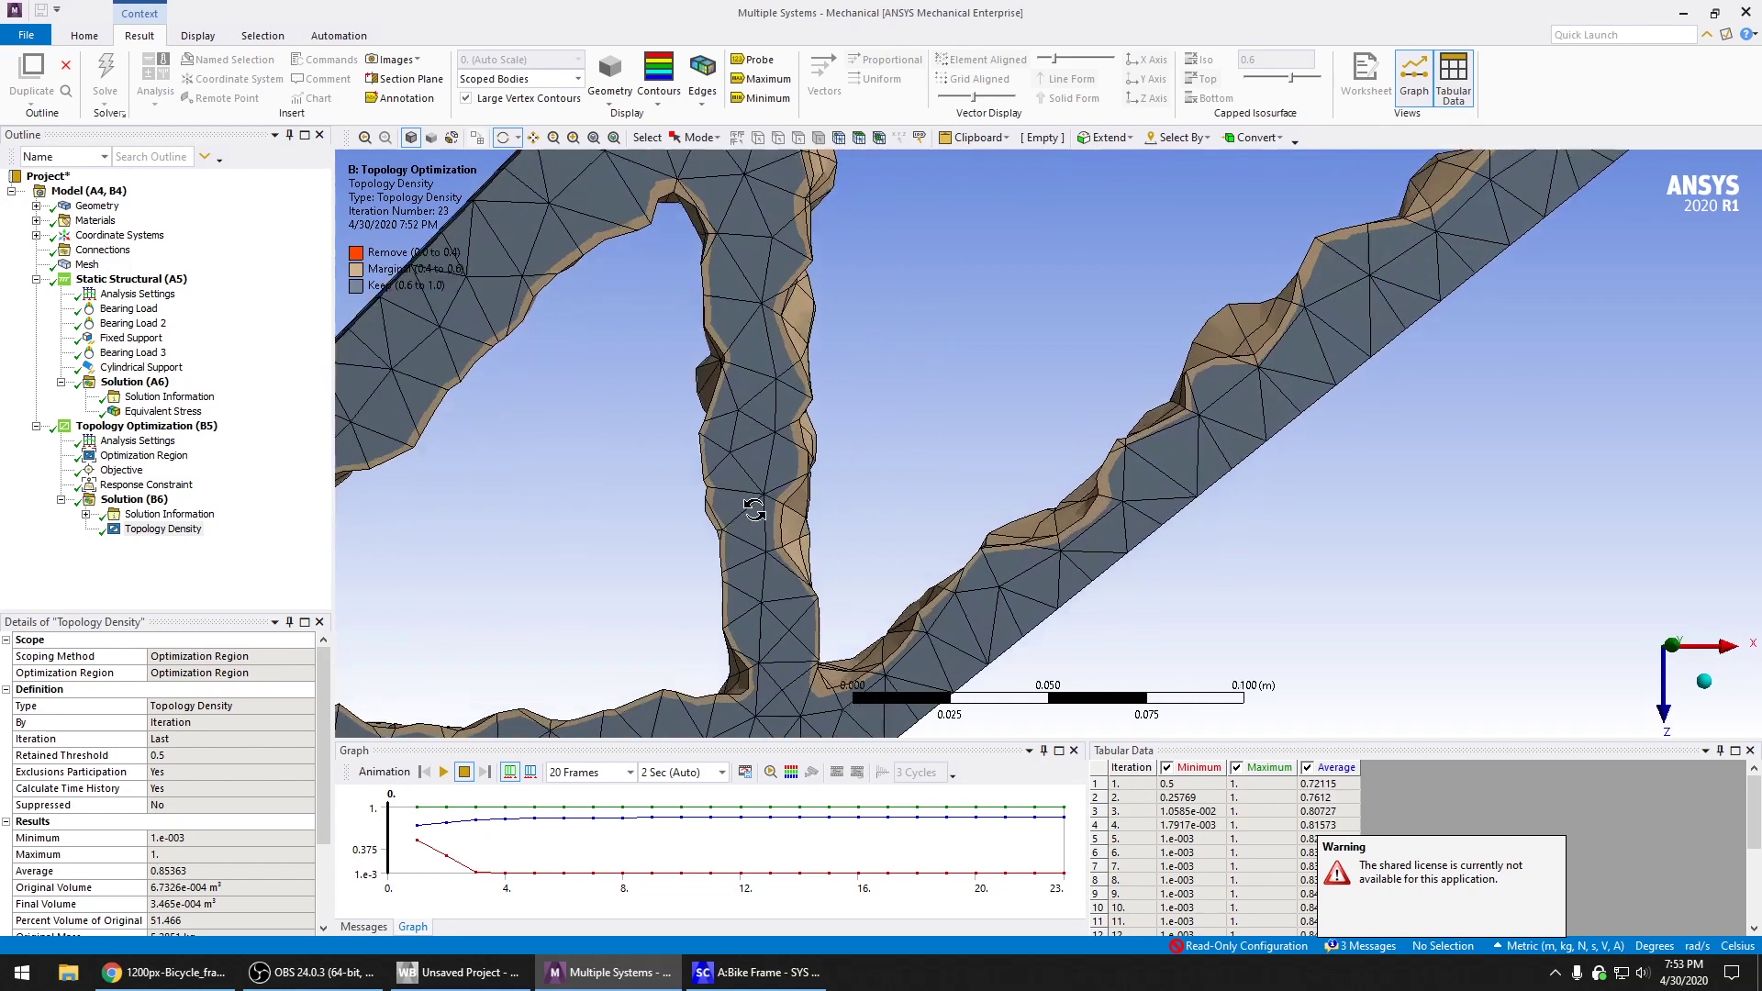
scroll(754, 510, "down", 5)
middle_click_drag(1077, 313, 938, 376, "ctrl")
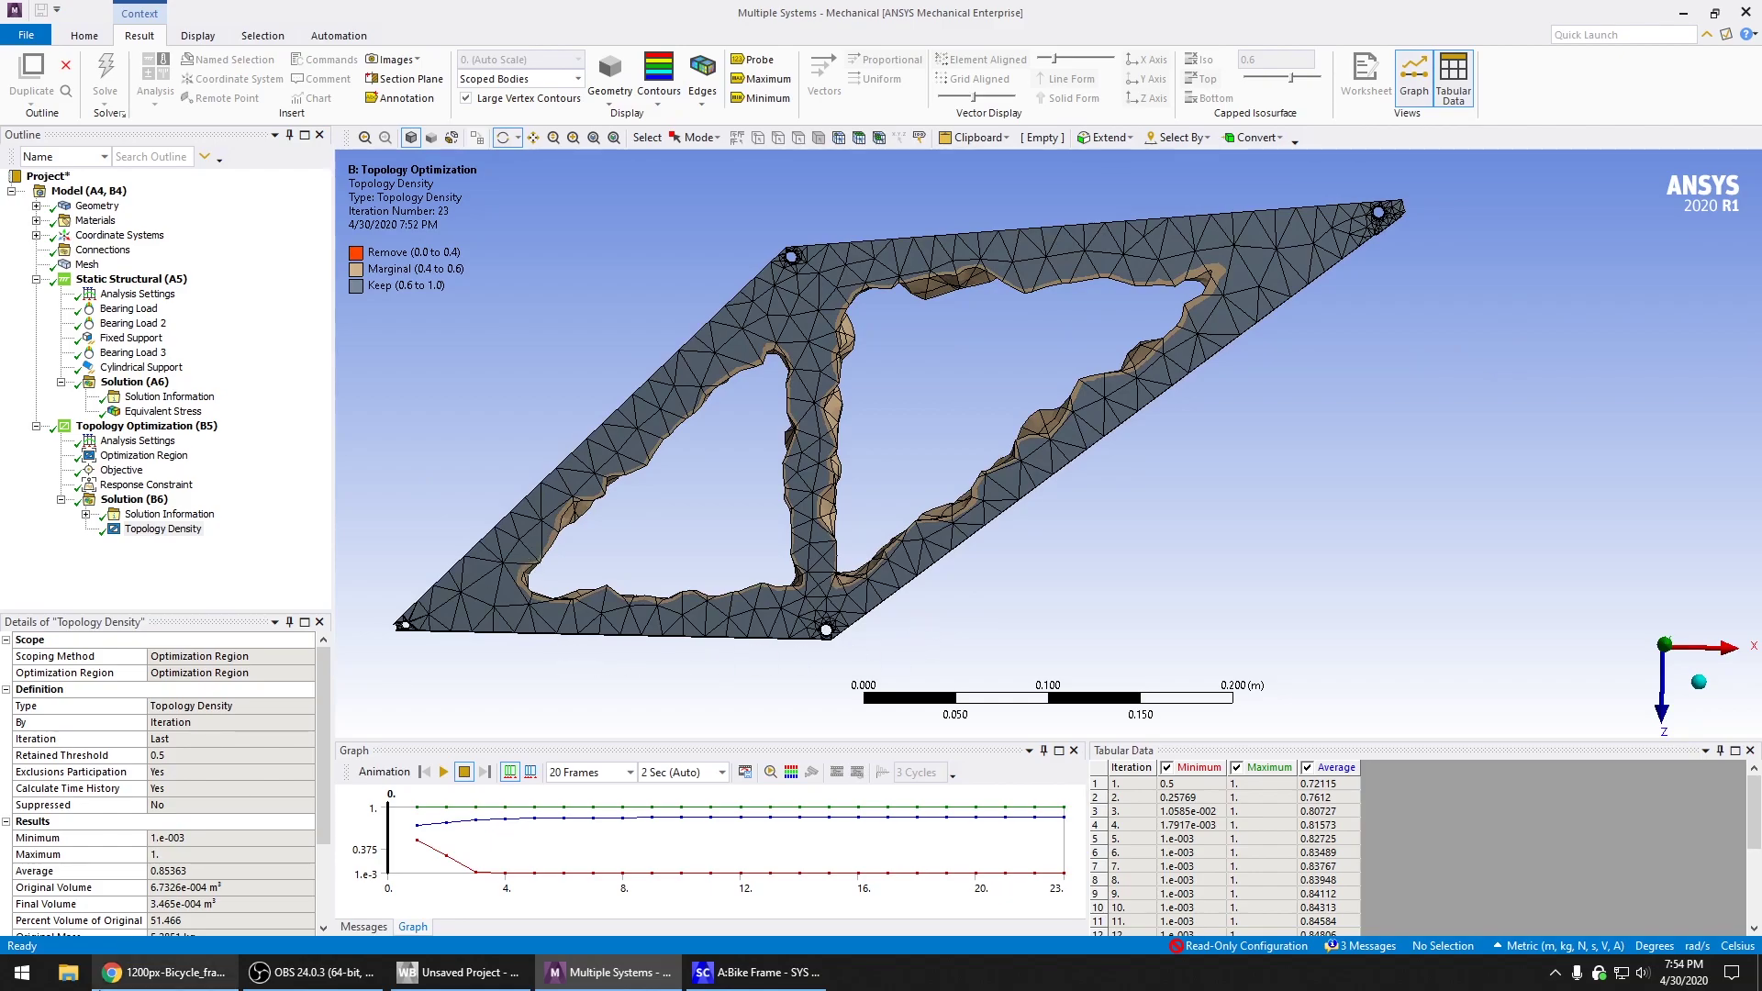
left_click(156, 975)
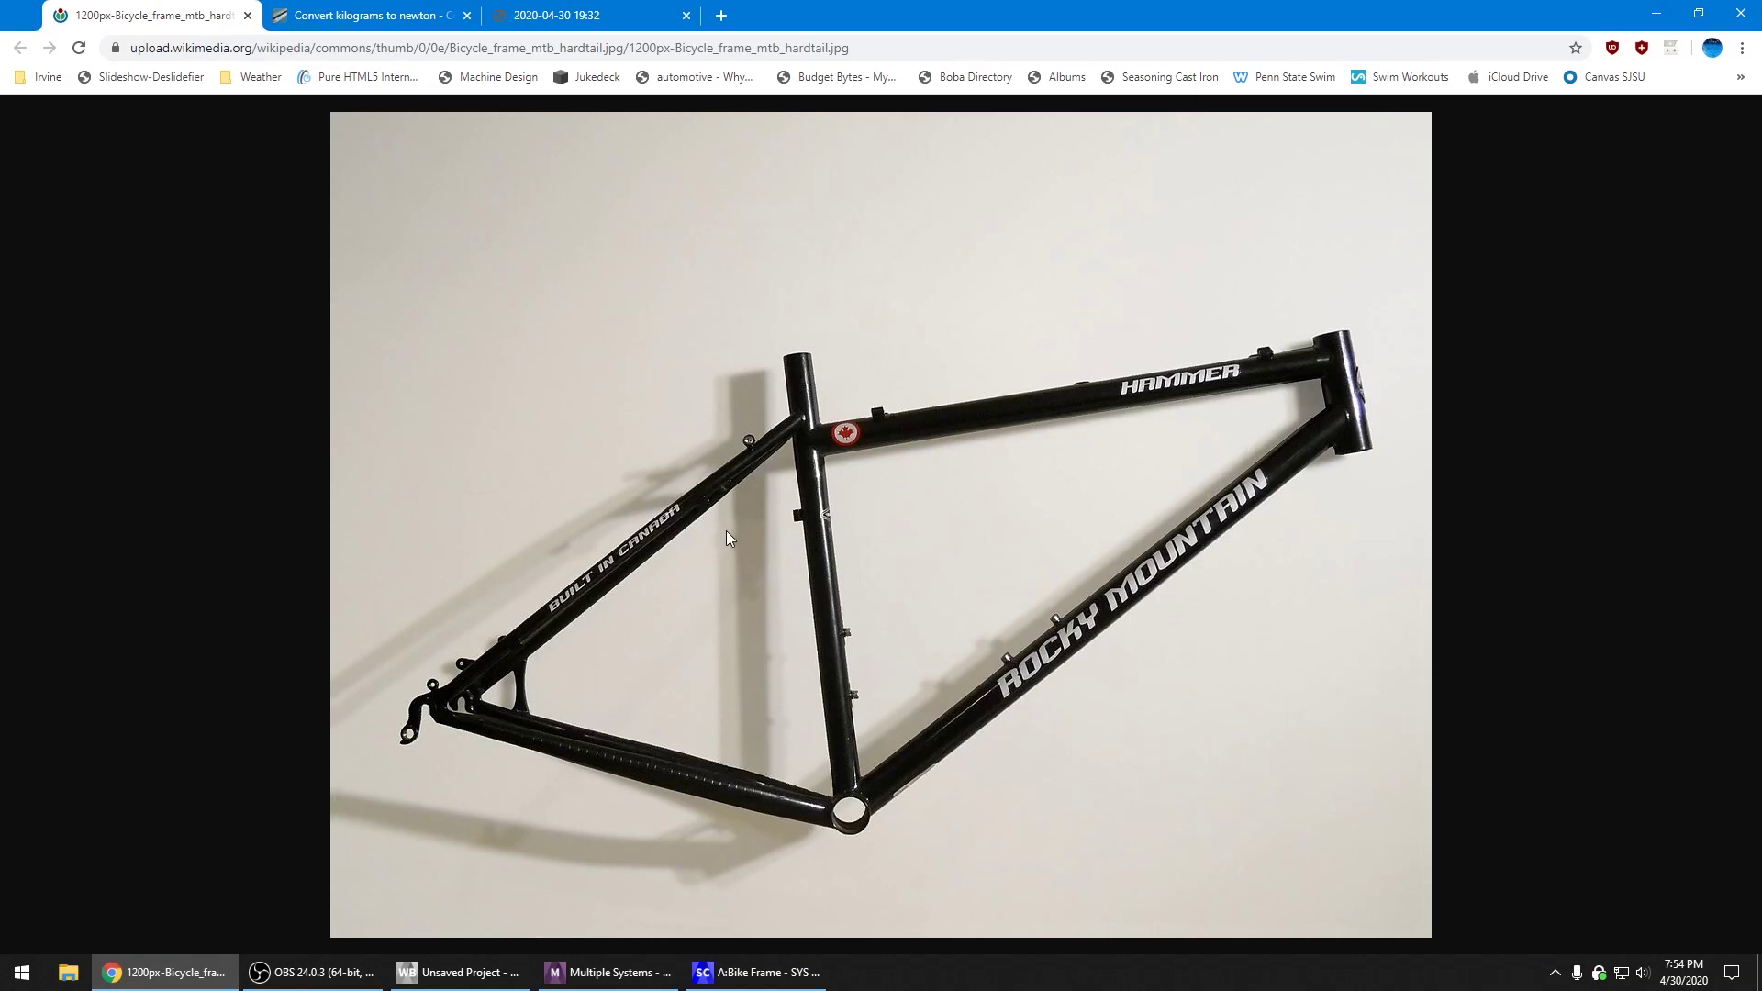
left_click(771, 971)
left_click(606, 972)
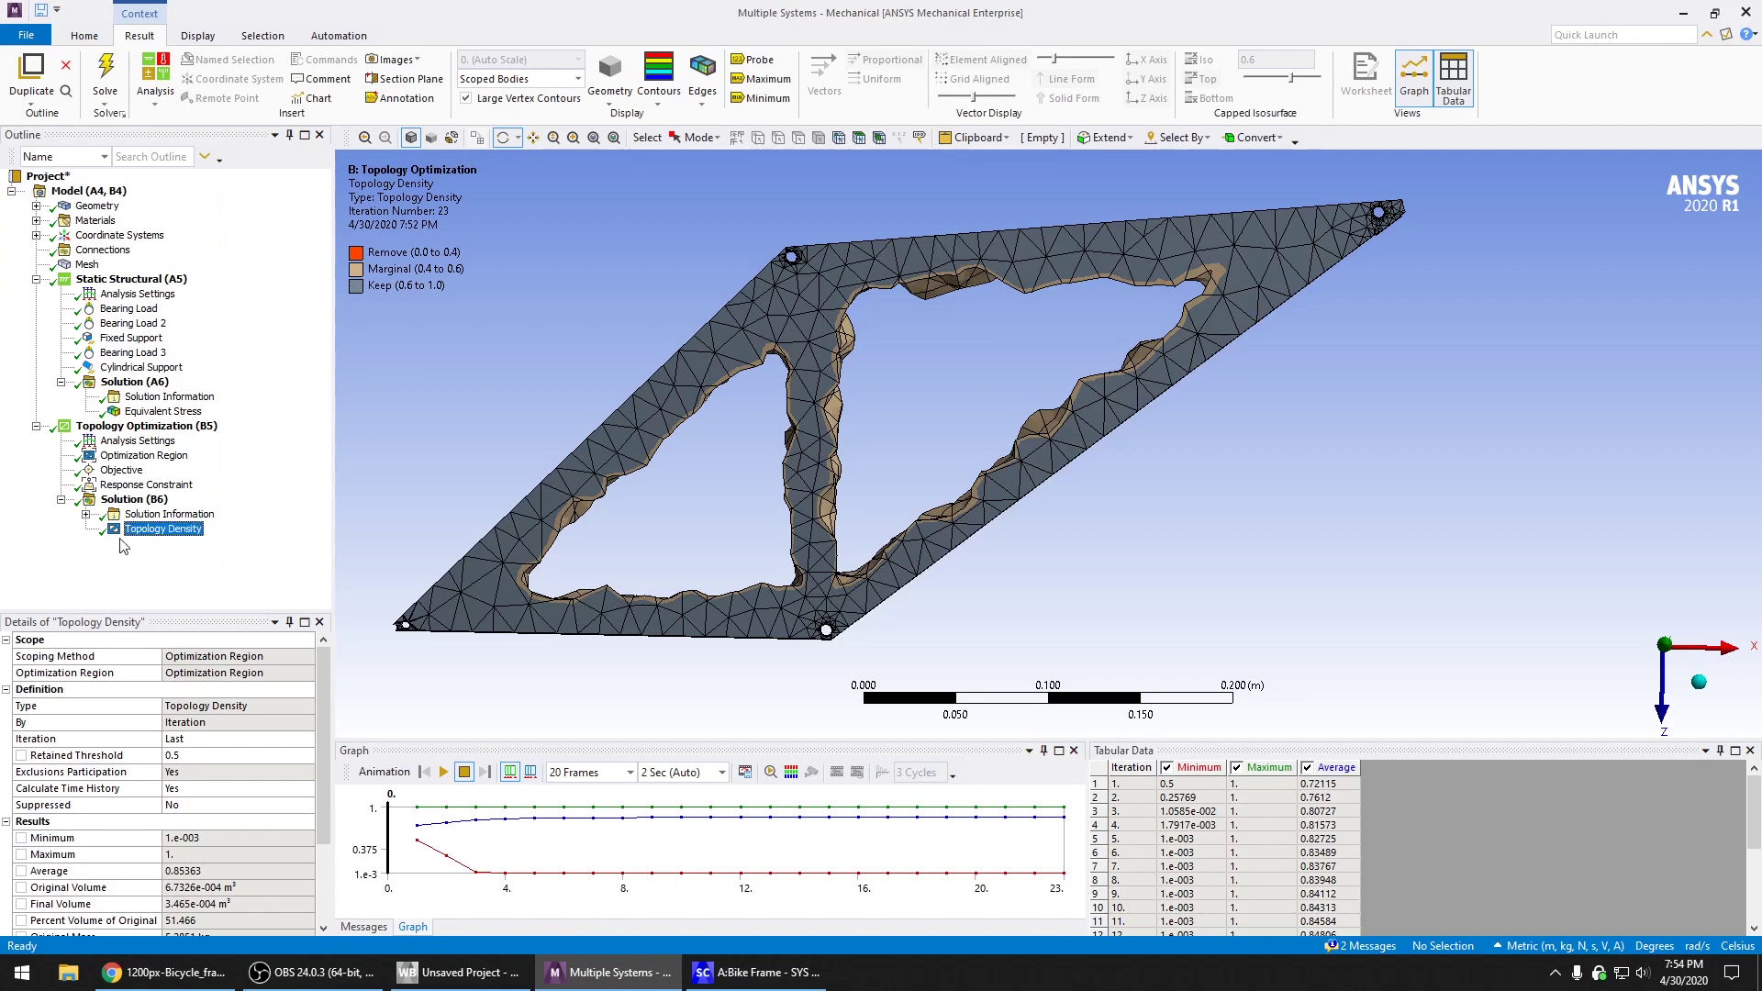
Export the Topology Density result as an STL file named Optimized2 in the Optimized folder
left_click(147, 426)
left_click(165, 531)
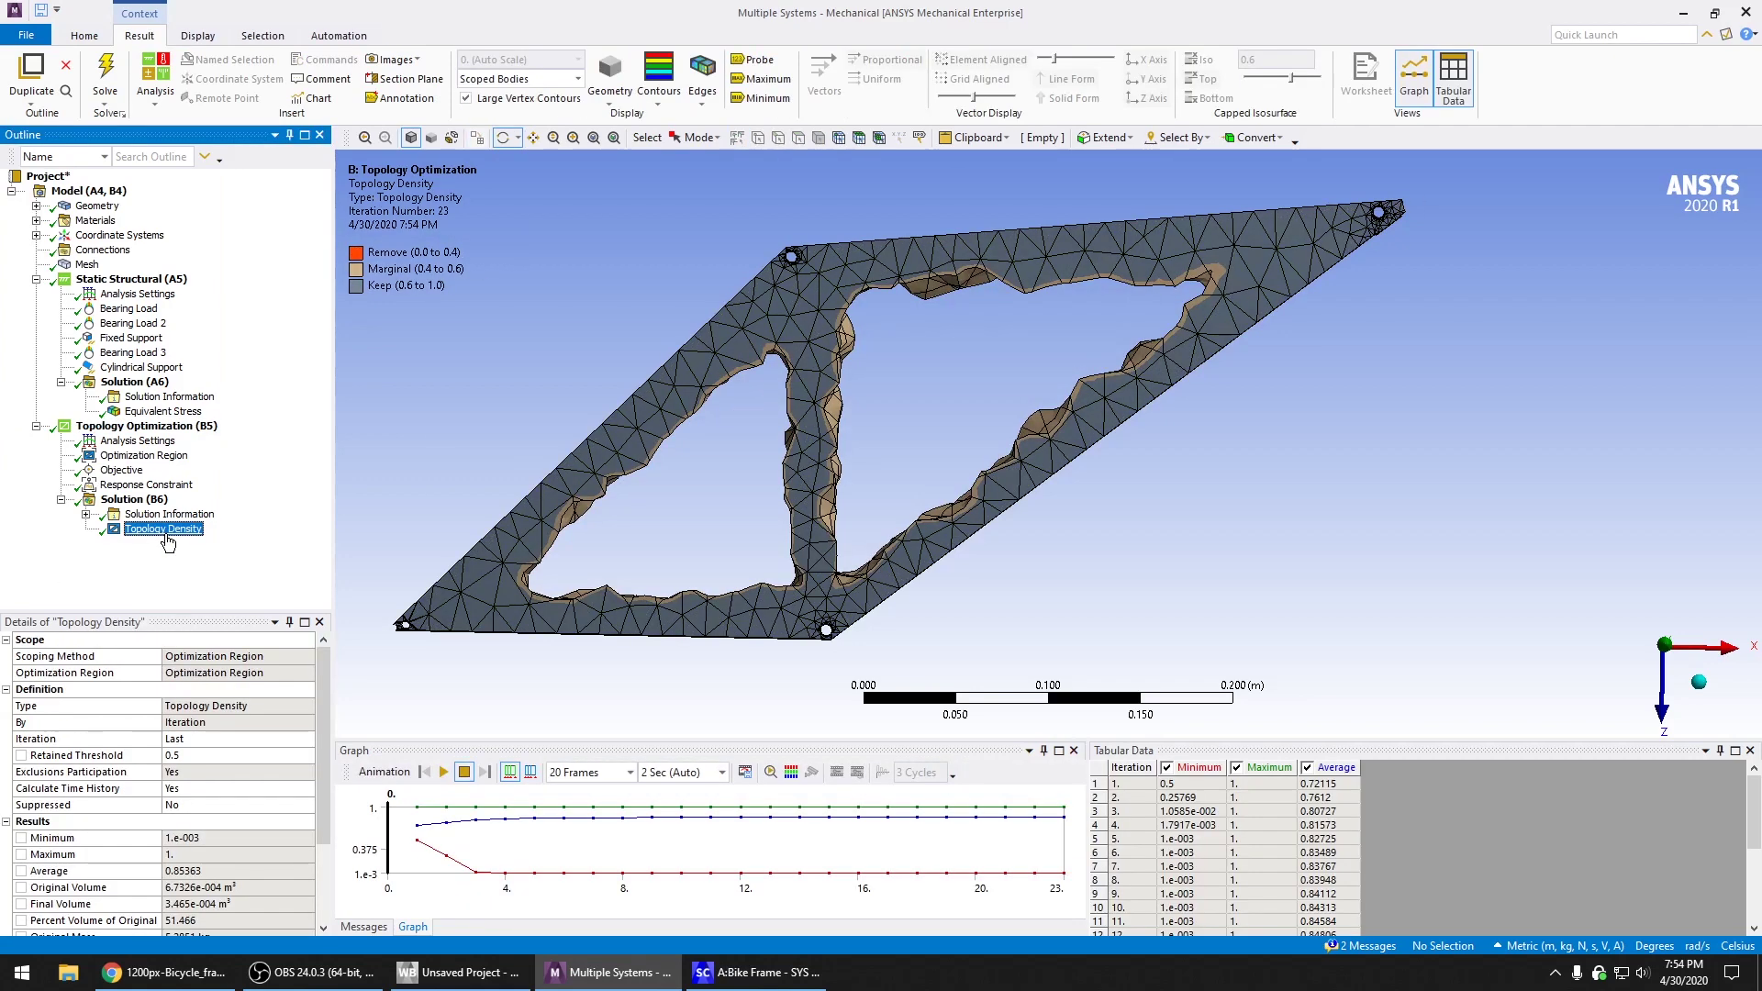
right_click(142, 539)
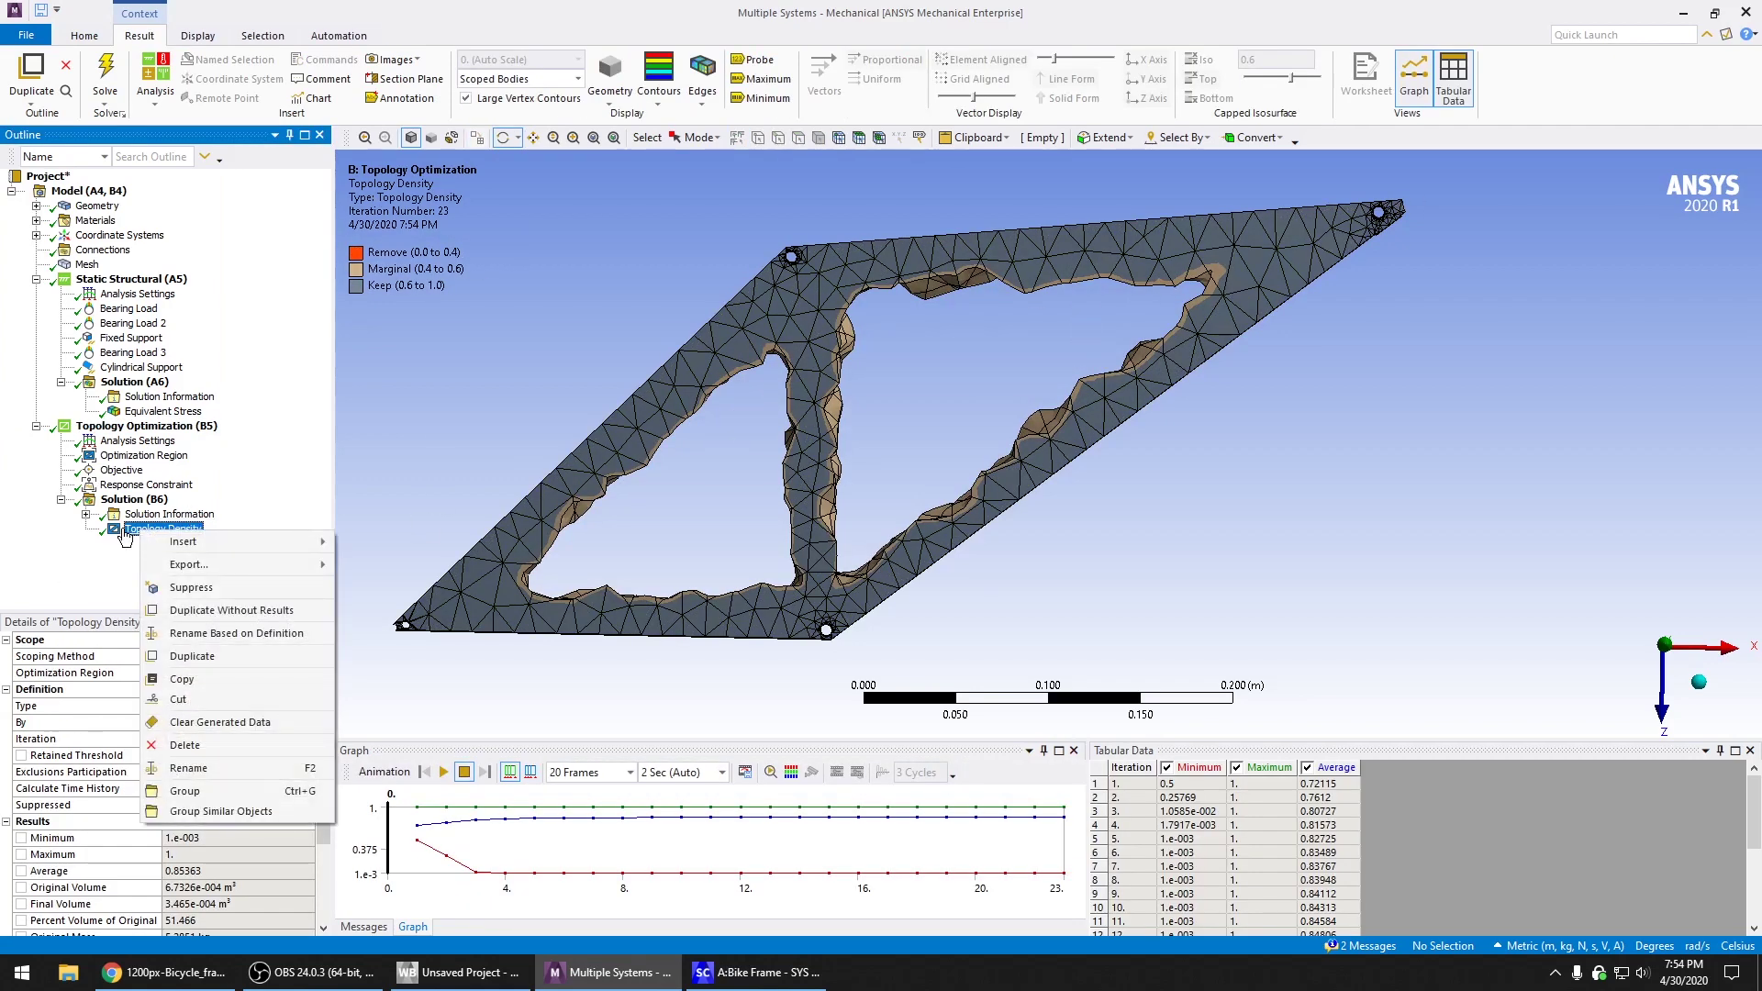
mouse_move(303, 564)
left_click(431, 585)
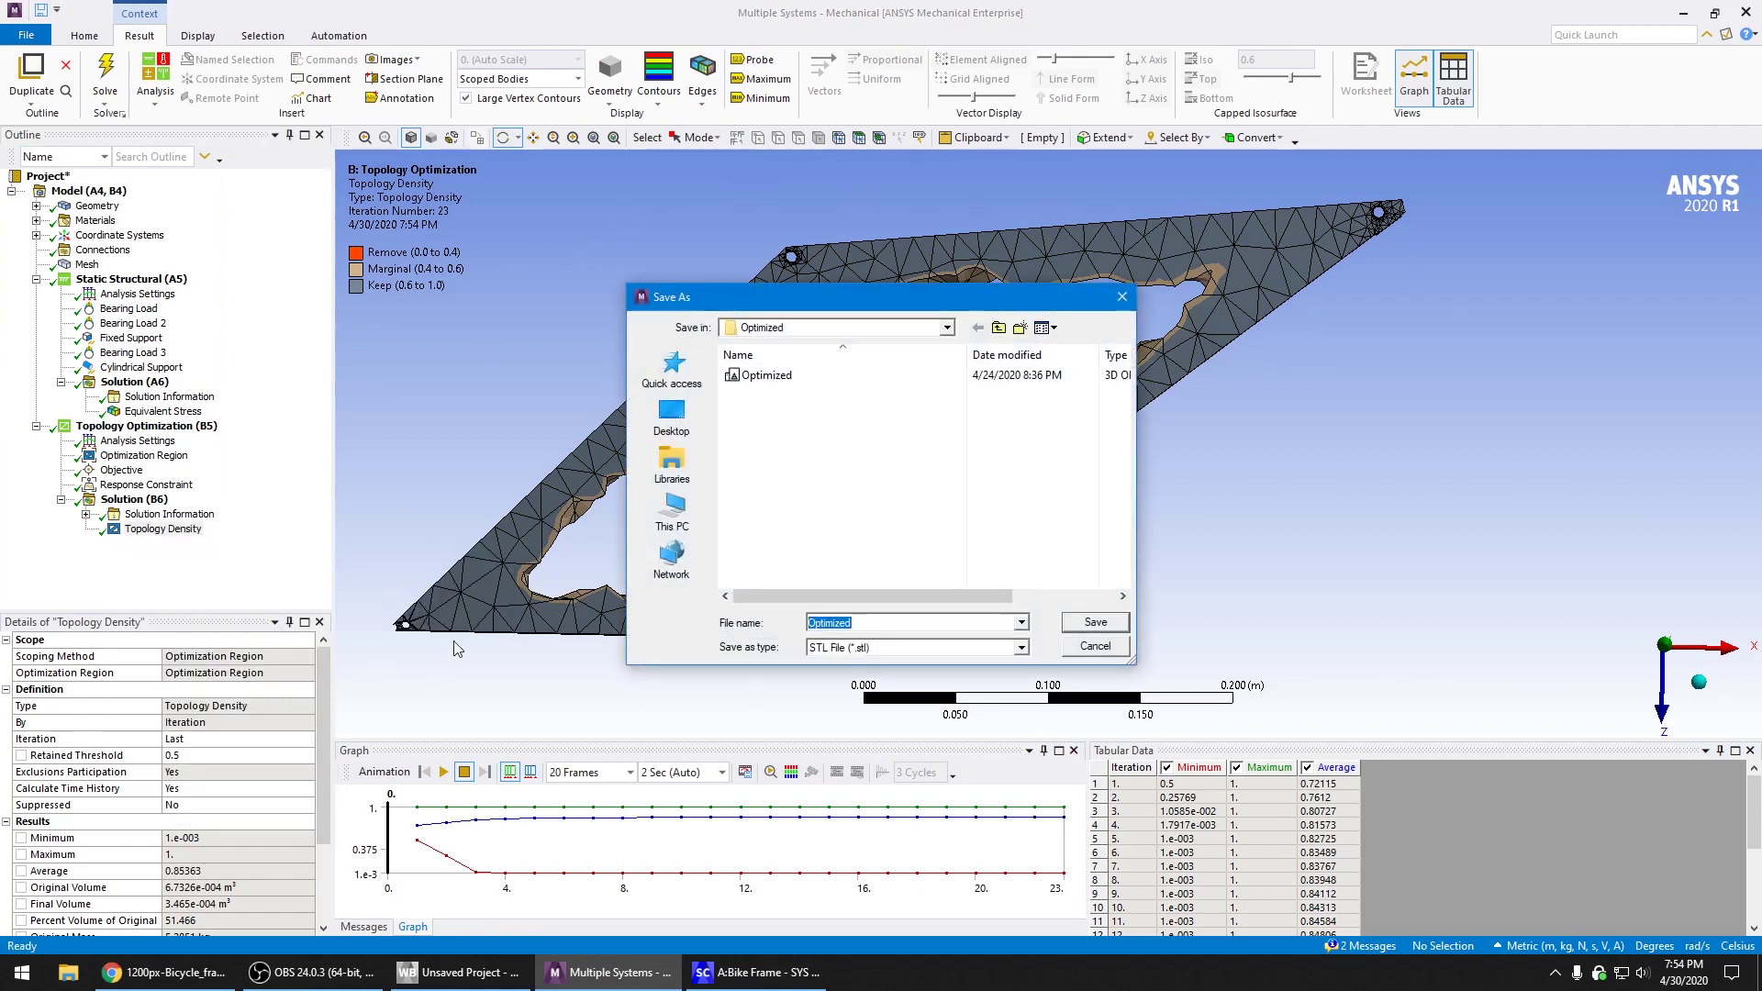
left_click_drag(1026, 301, 939, 316)
left_click(681, 427)
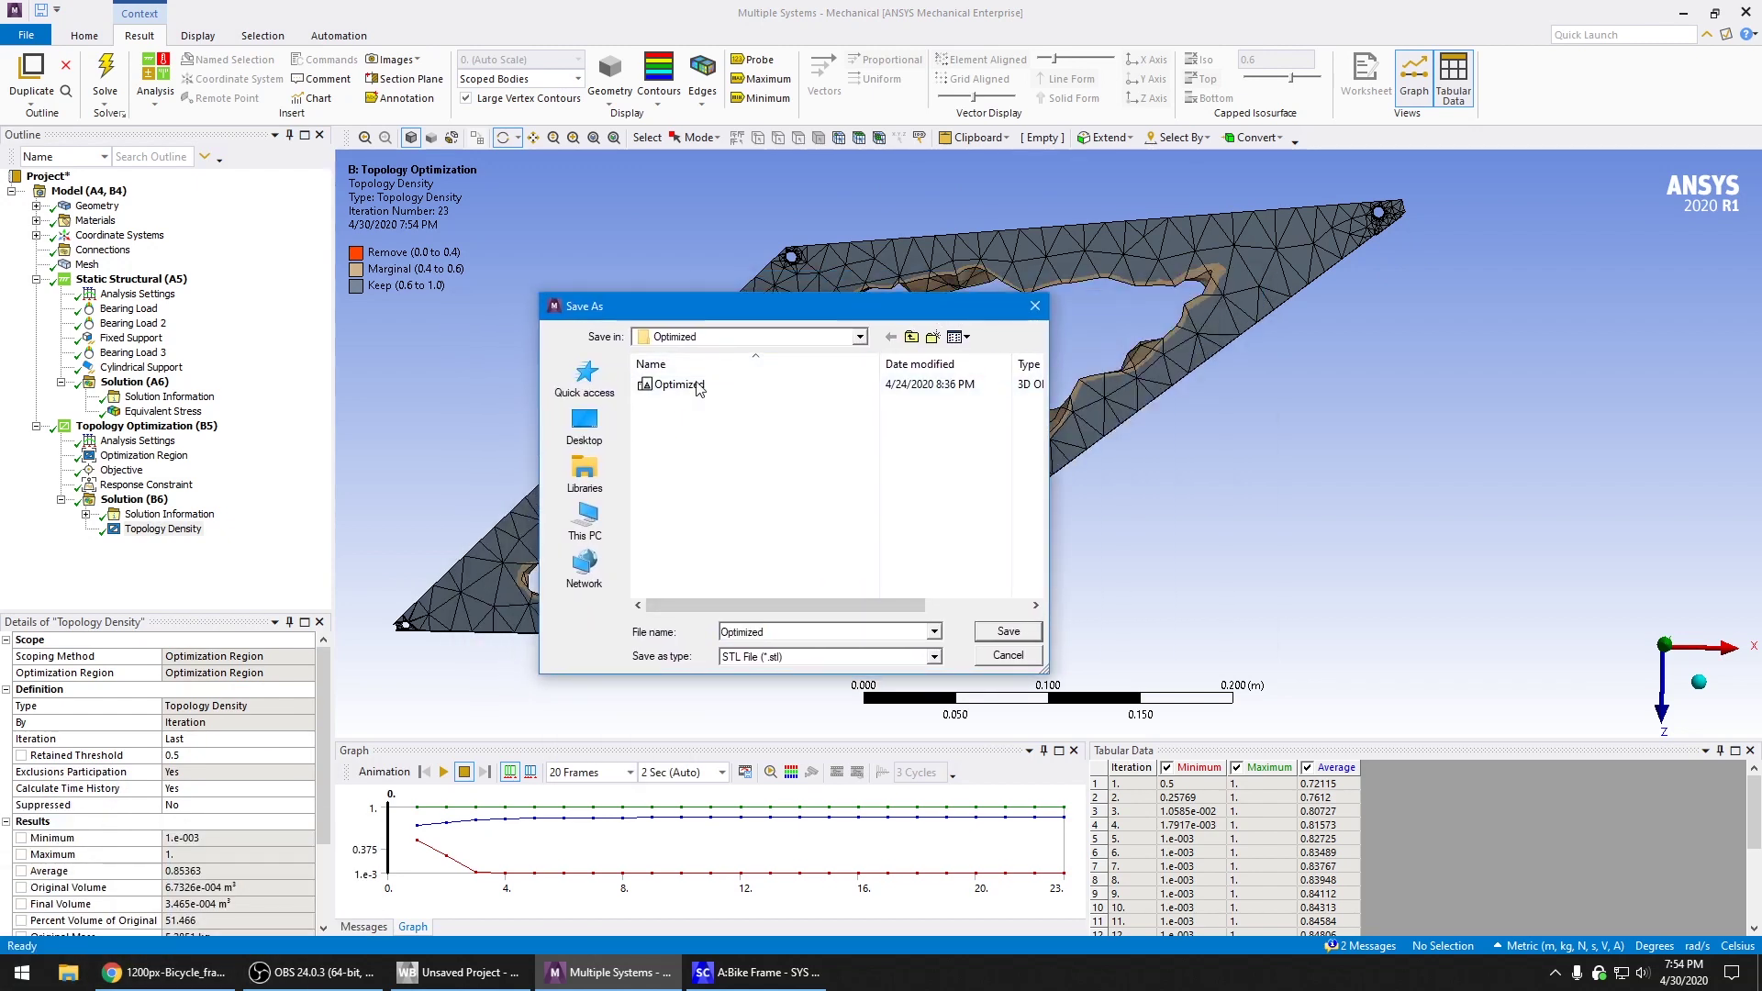
double_click(792, 633)
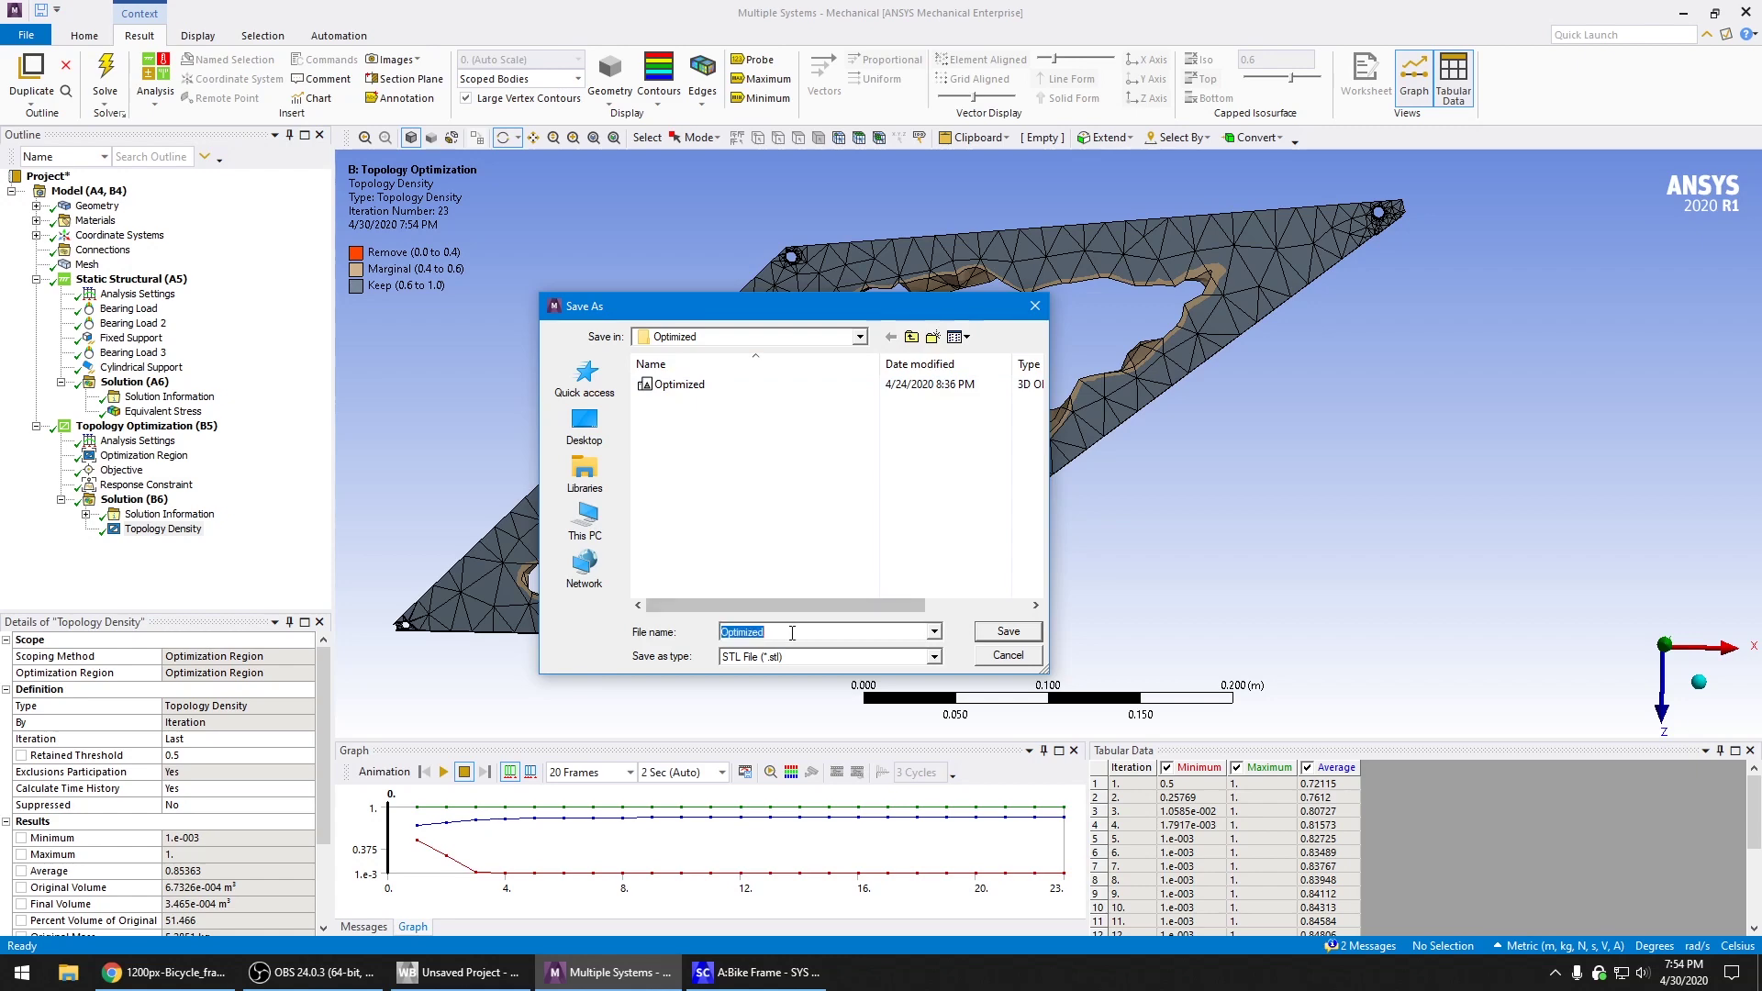
type("2")
left_click(990, 634)
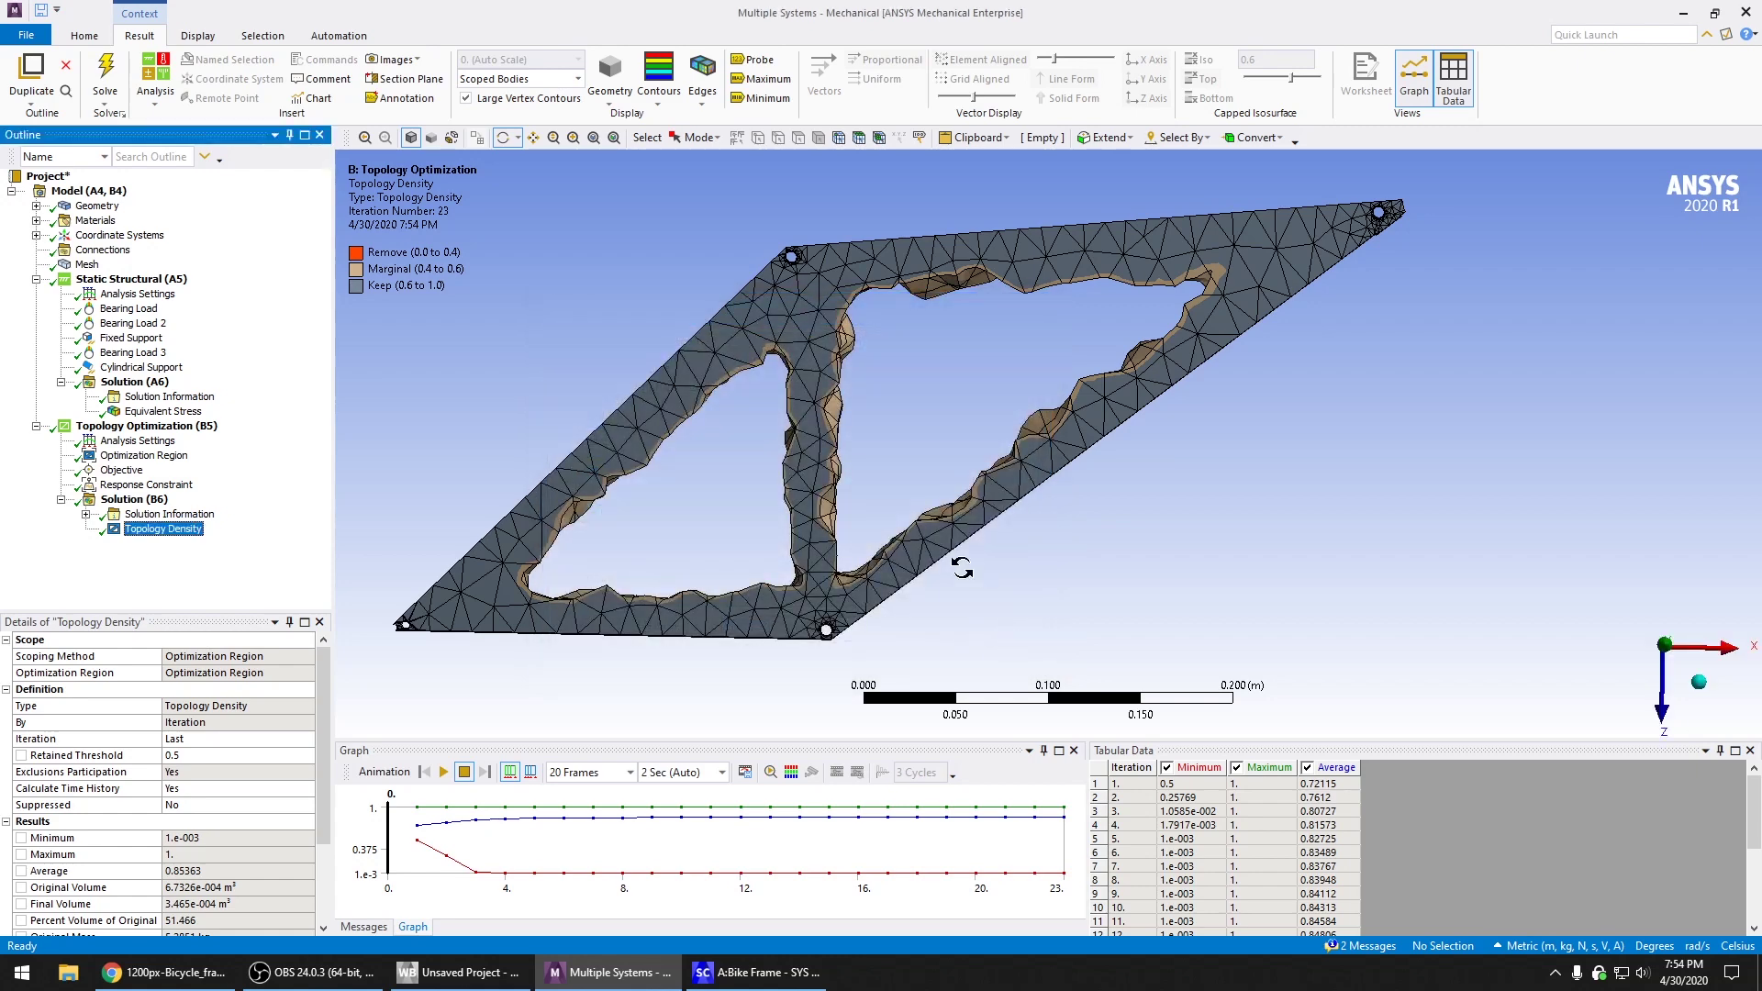
Switch to Workbench and add a standalone Static Structural system beside the Topology Optimization system
left_click(459, 972)
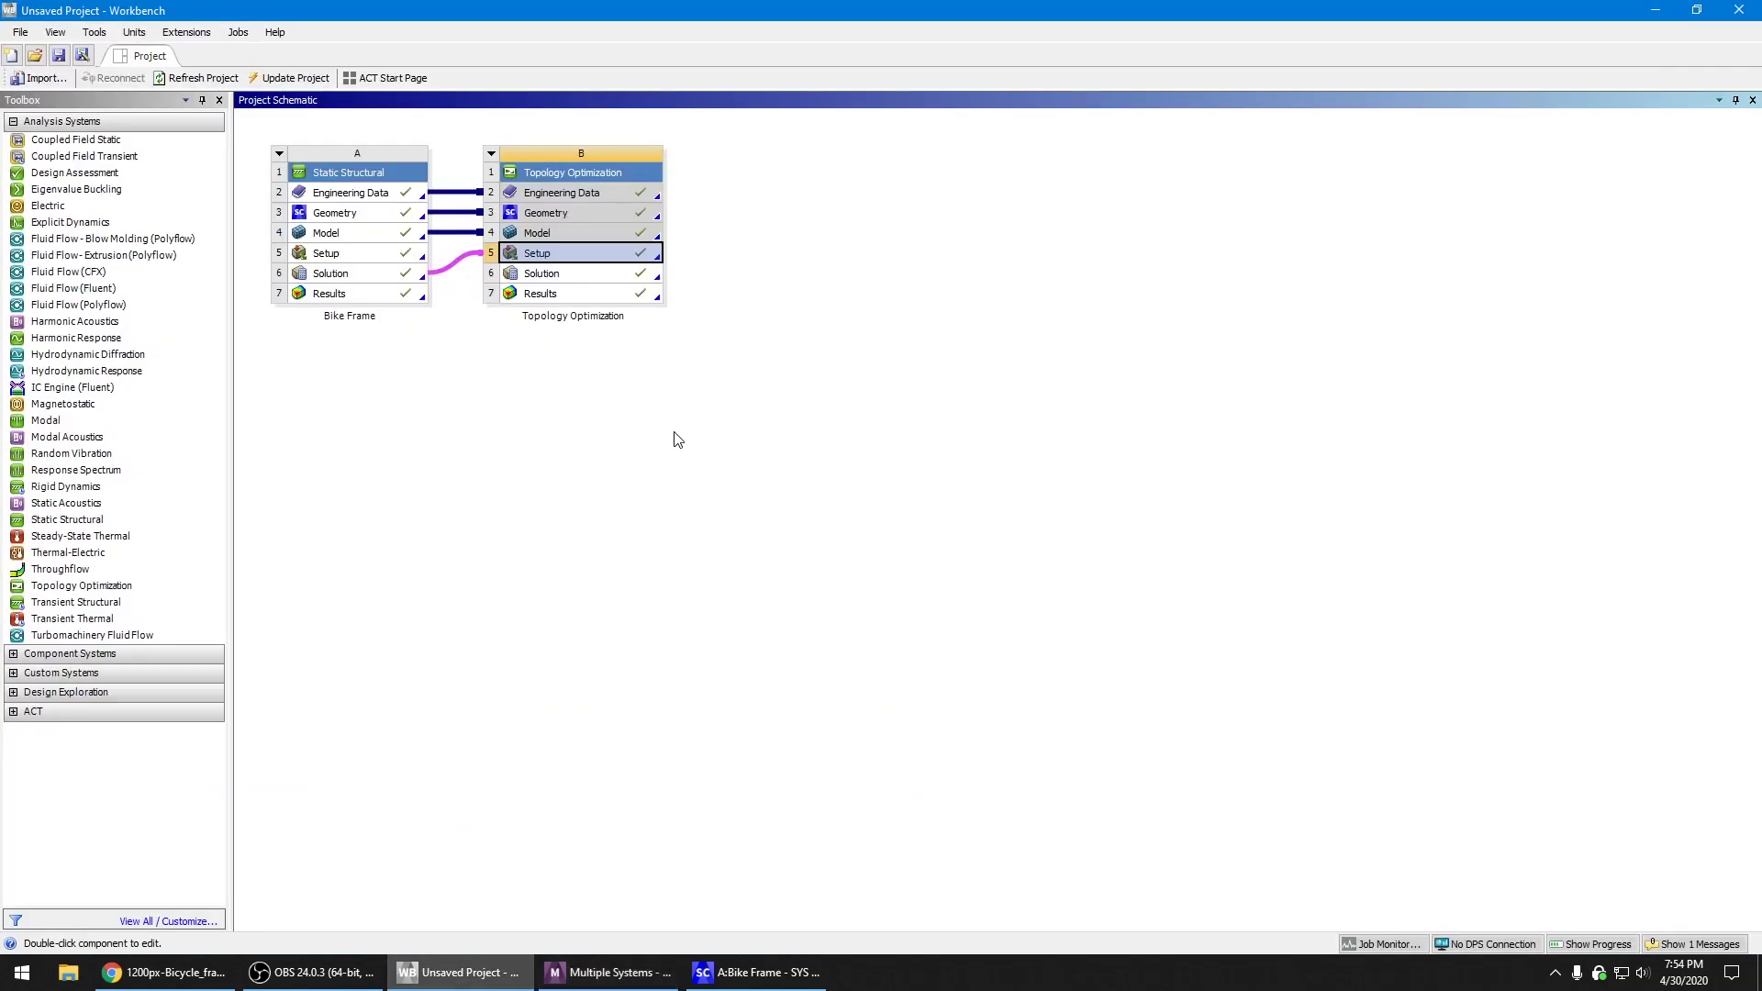
left_click(741, 384)
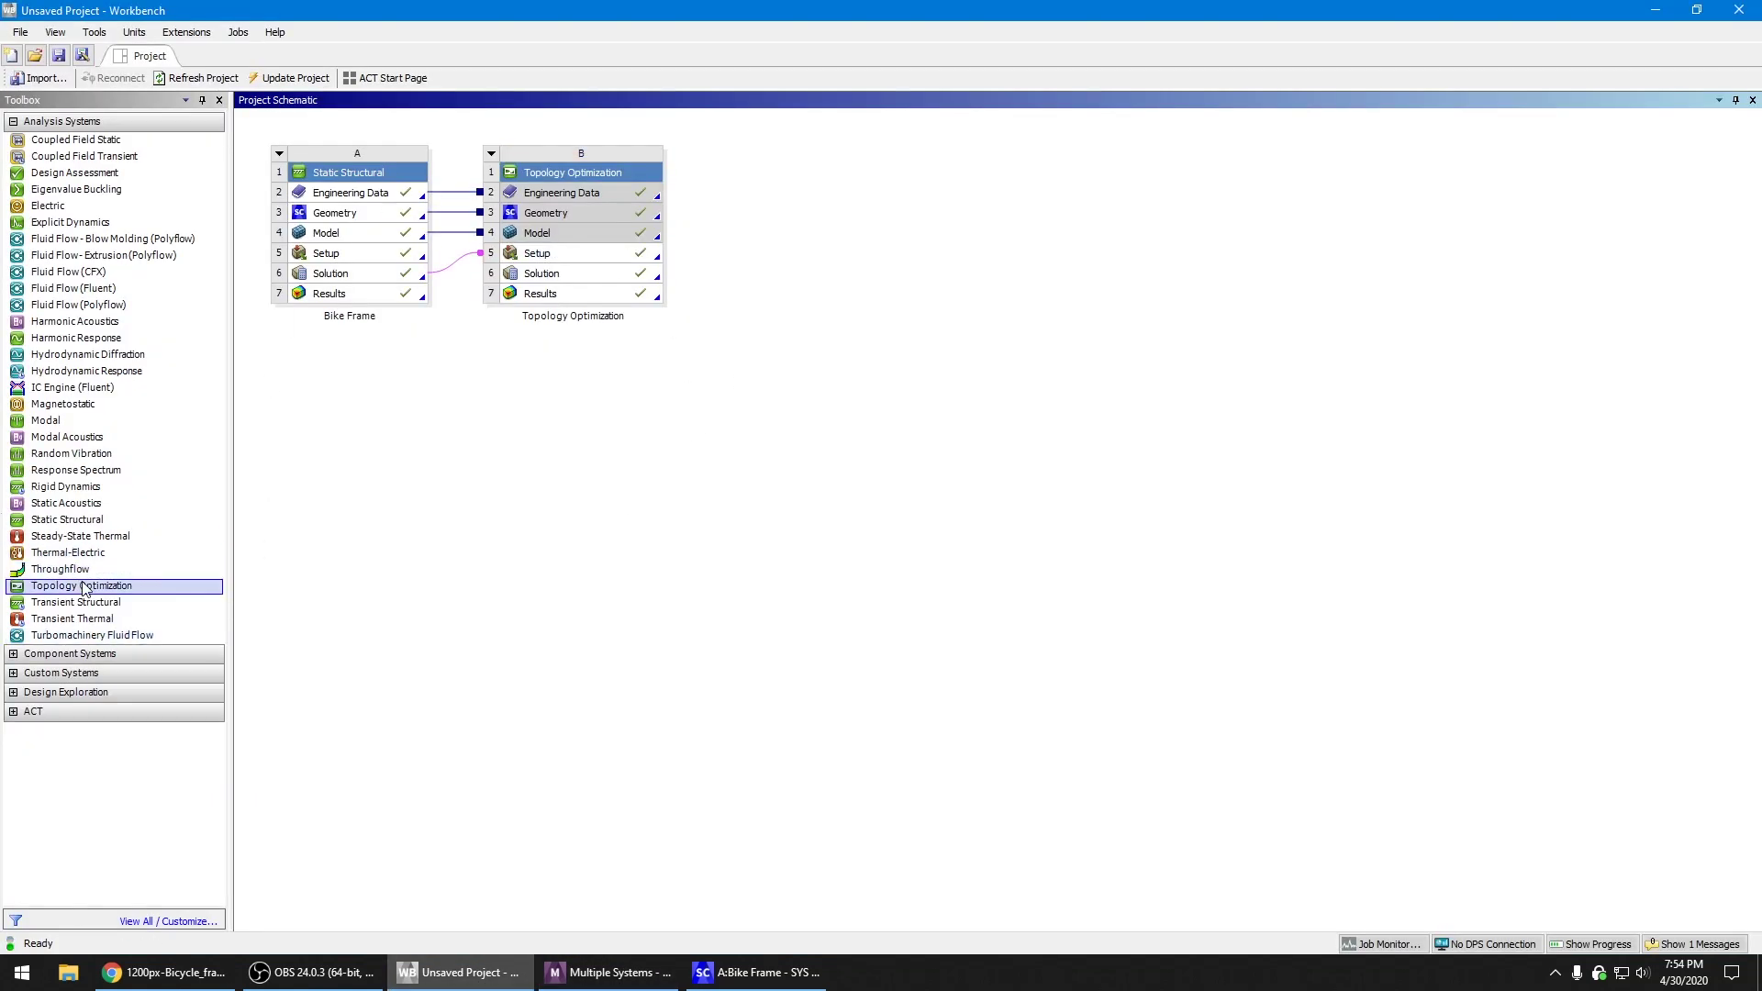
left_click(108, 602)
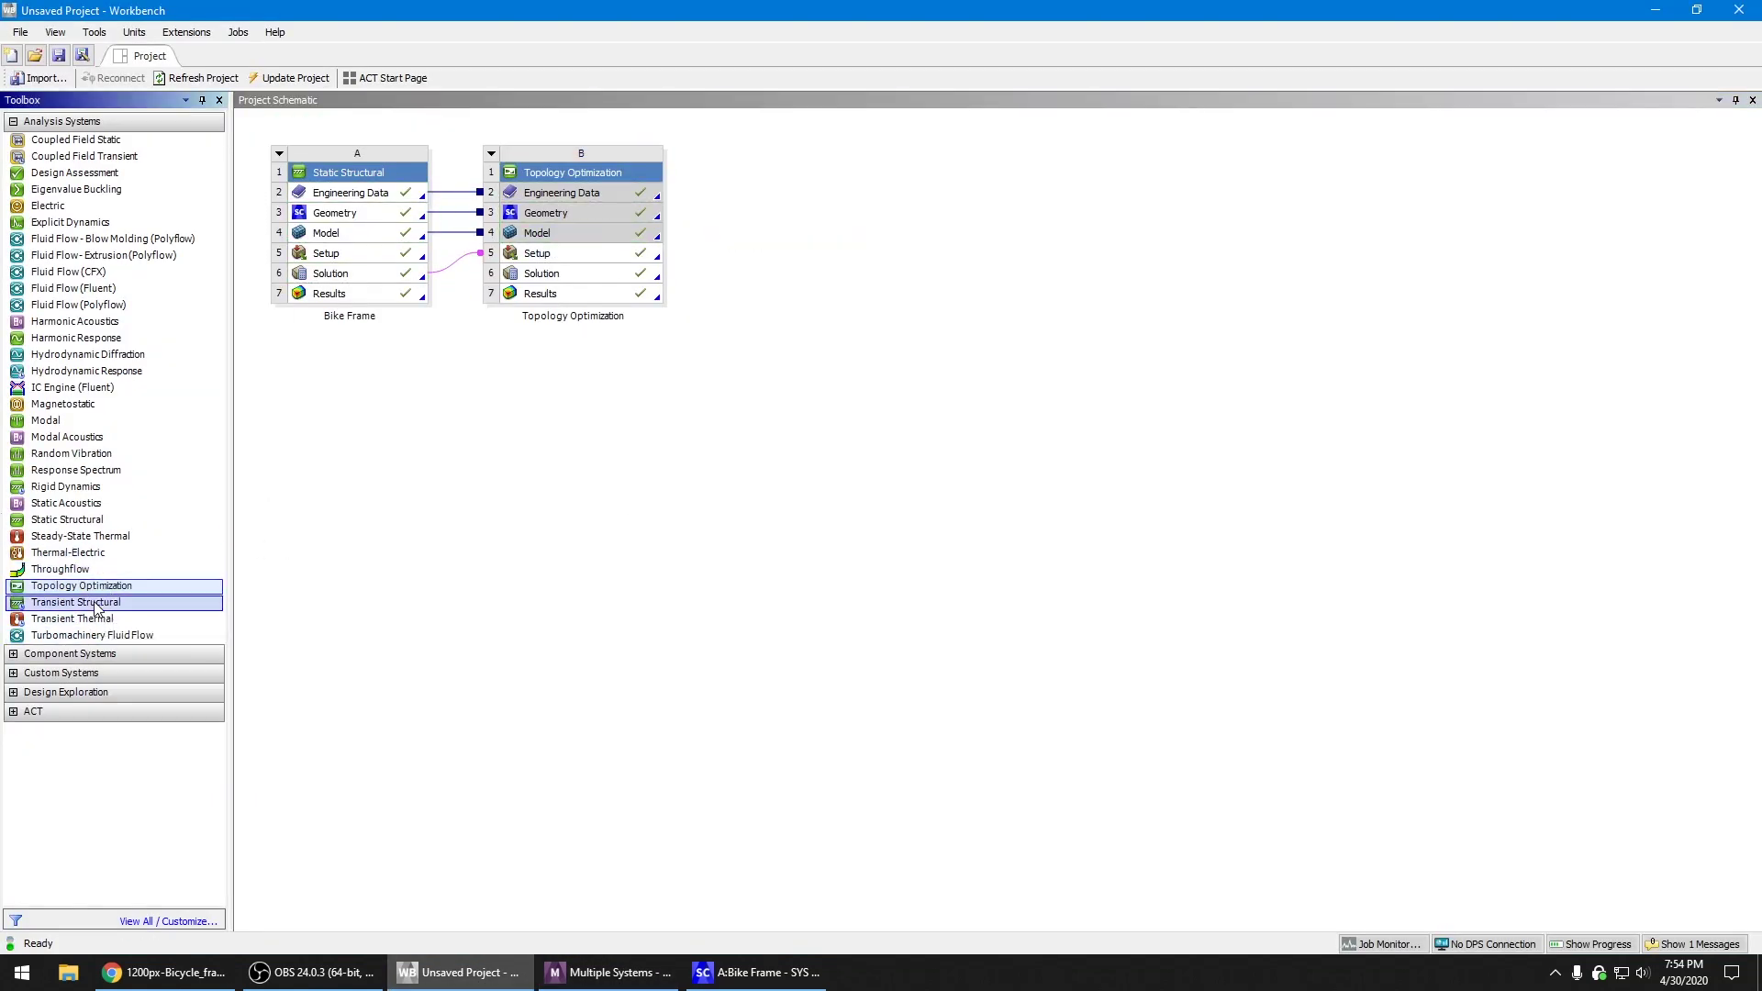
left_click_drag(67, 519, 273, 520)
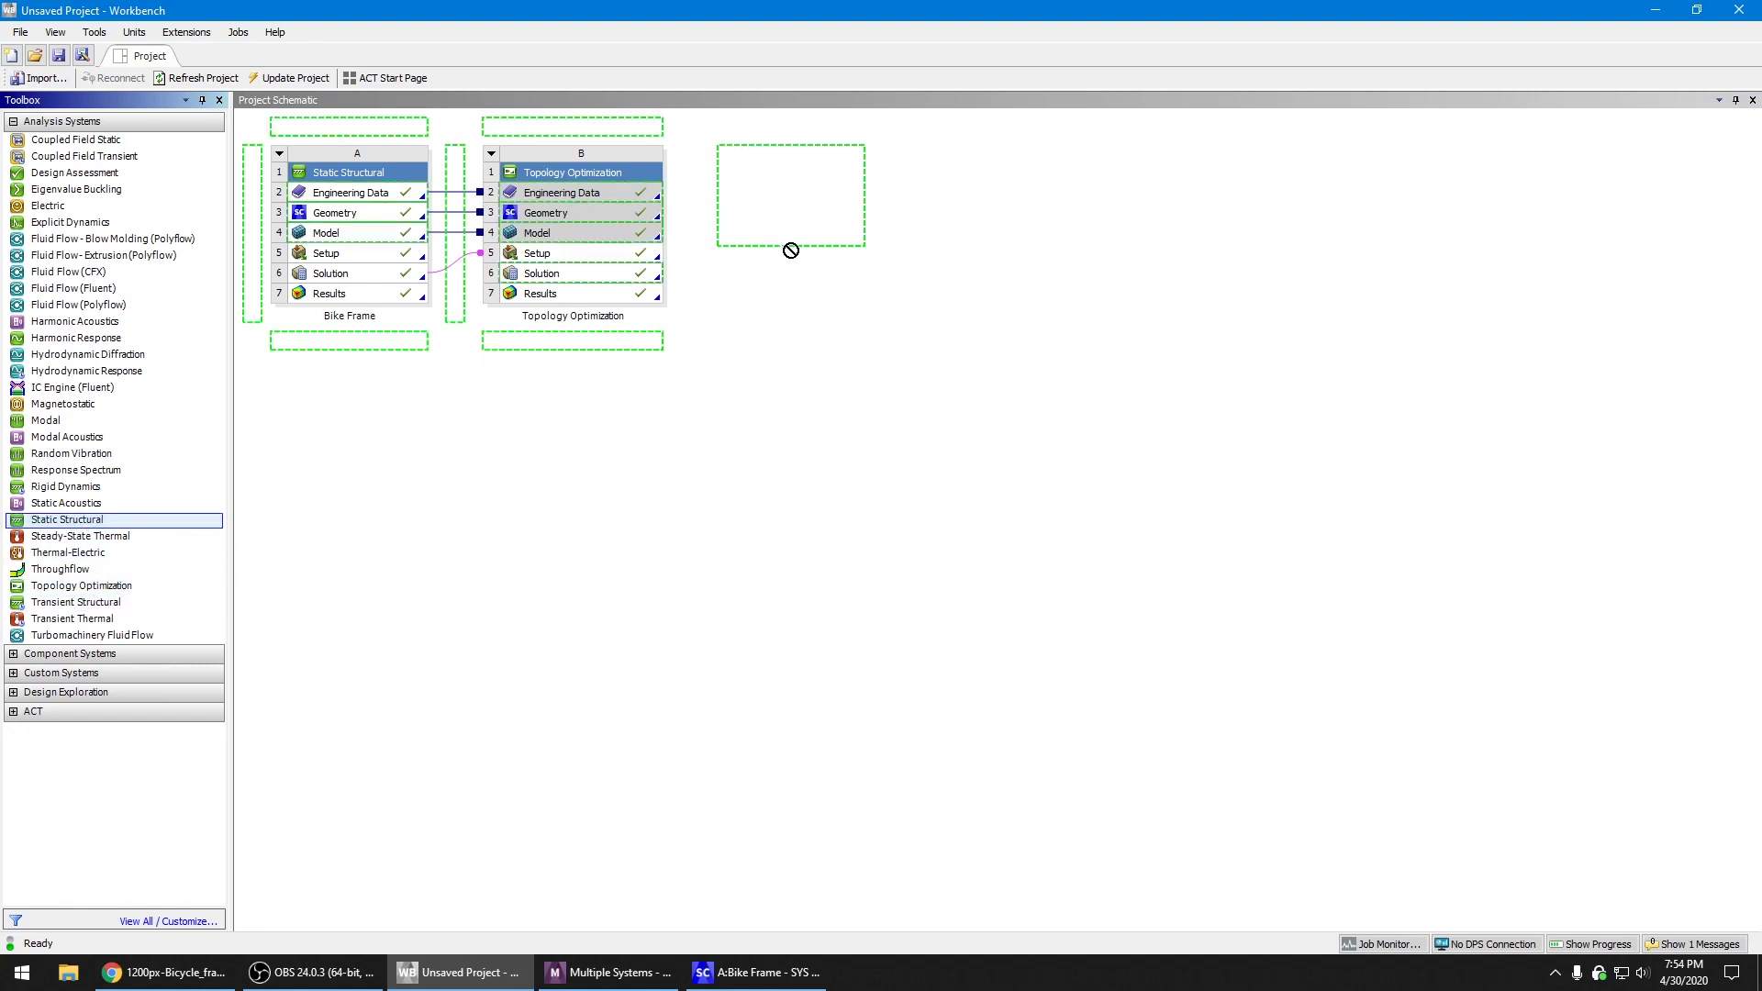
left_click_drag(791, 250, 791, 187)
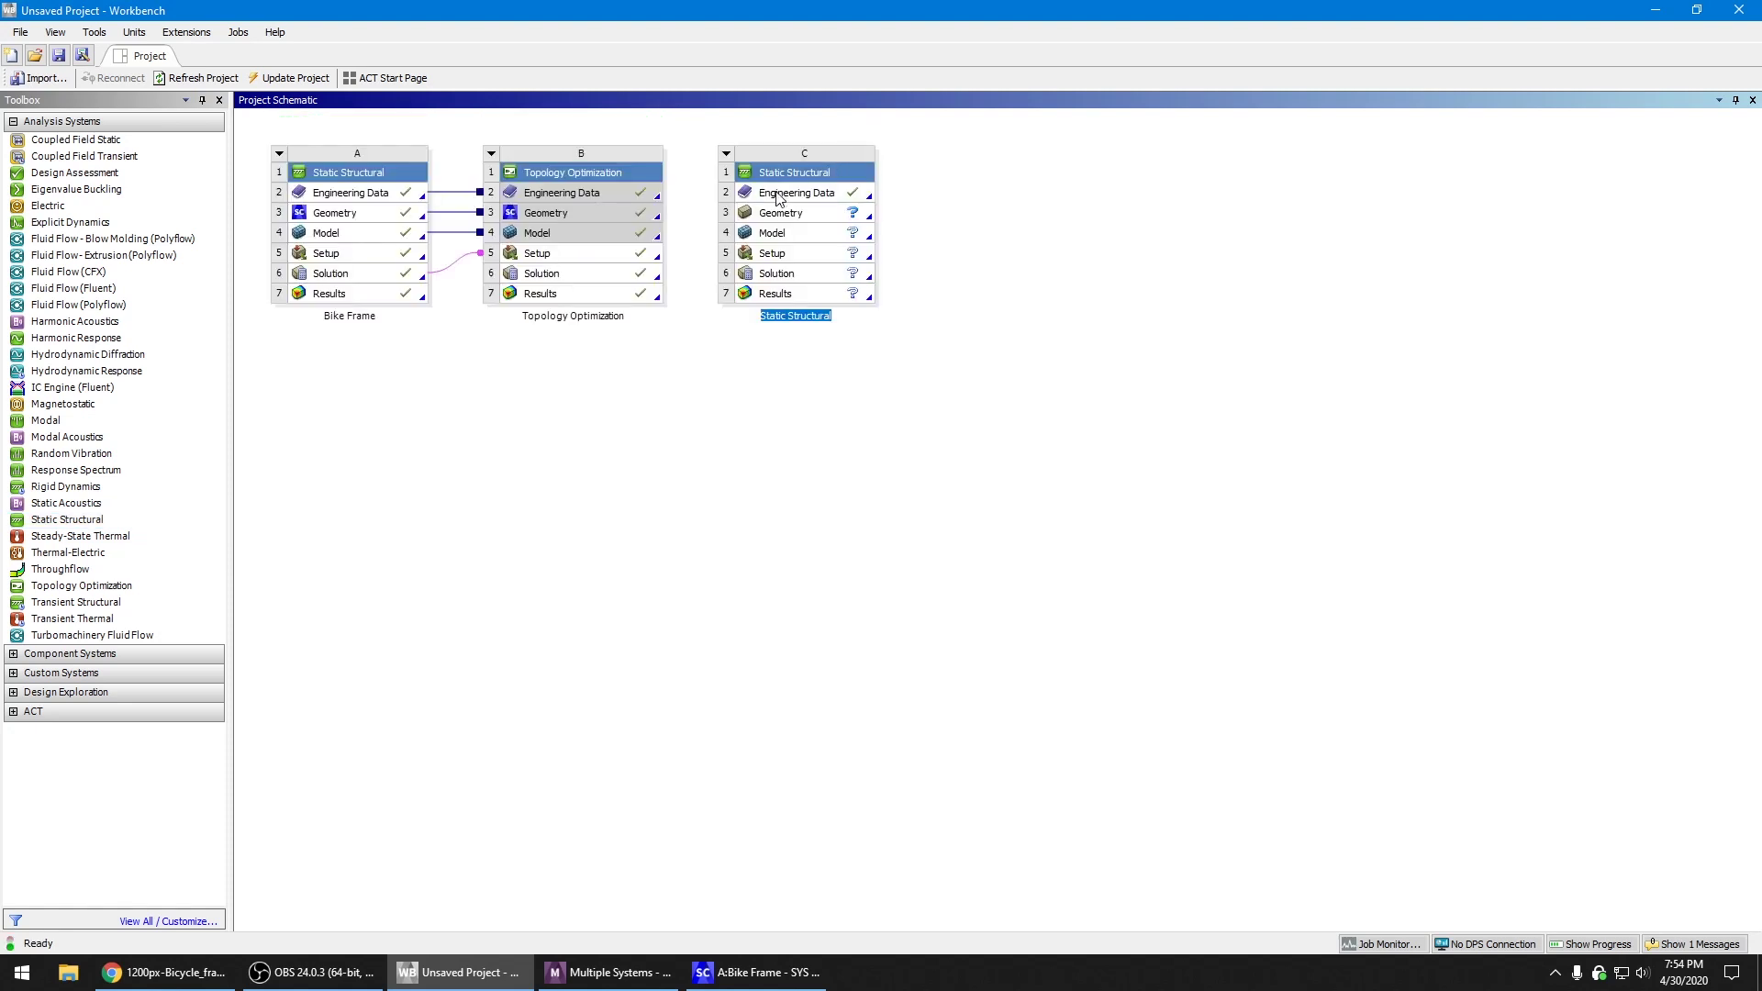
Review the new Static Structural system's Engineering Data and return to the project schematic
double_click(780, 194)
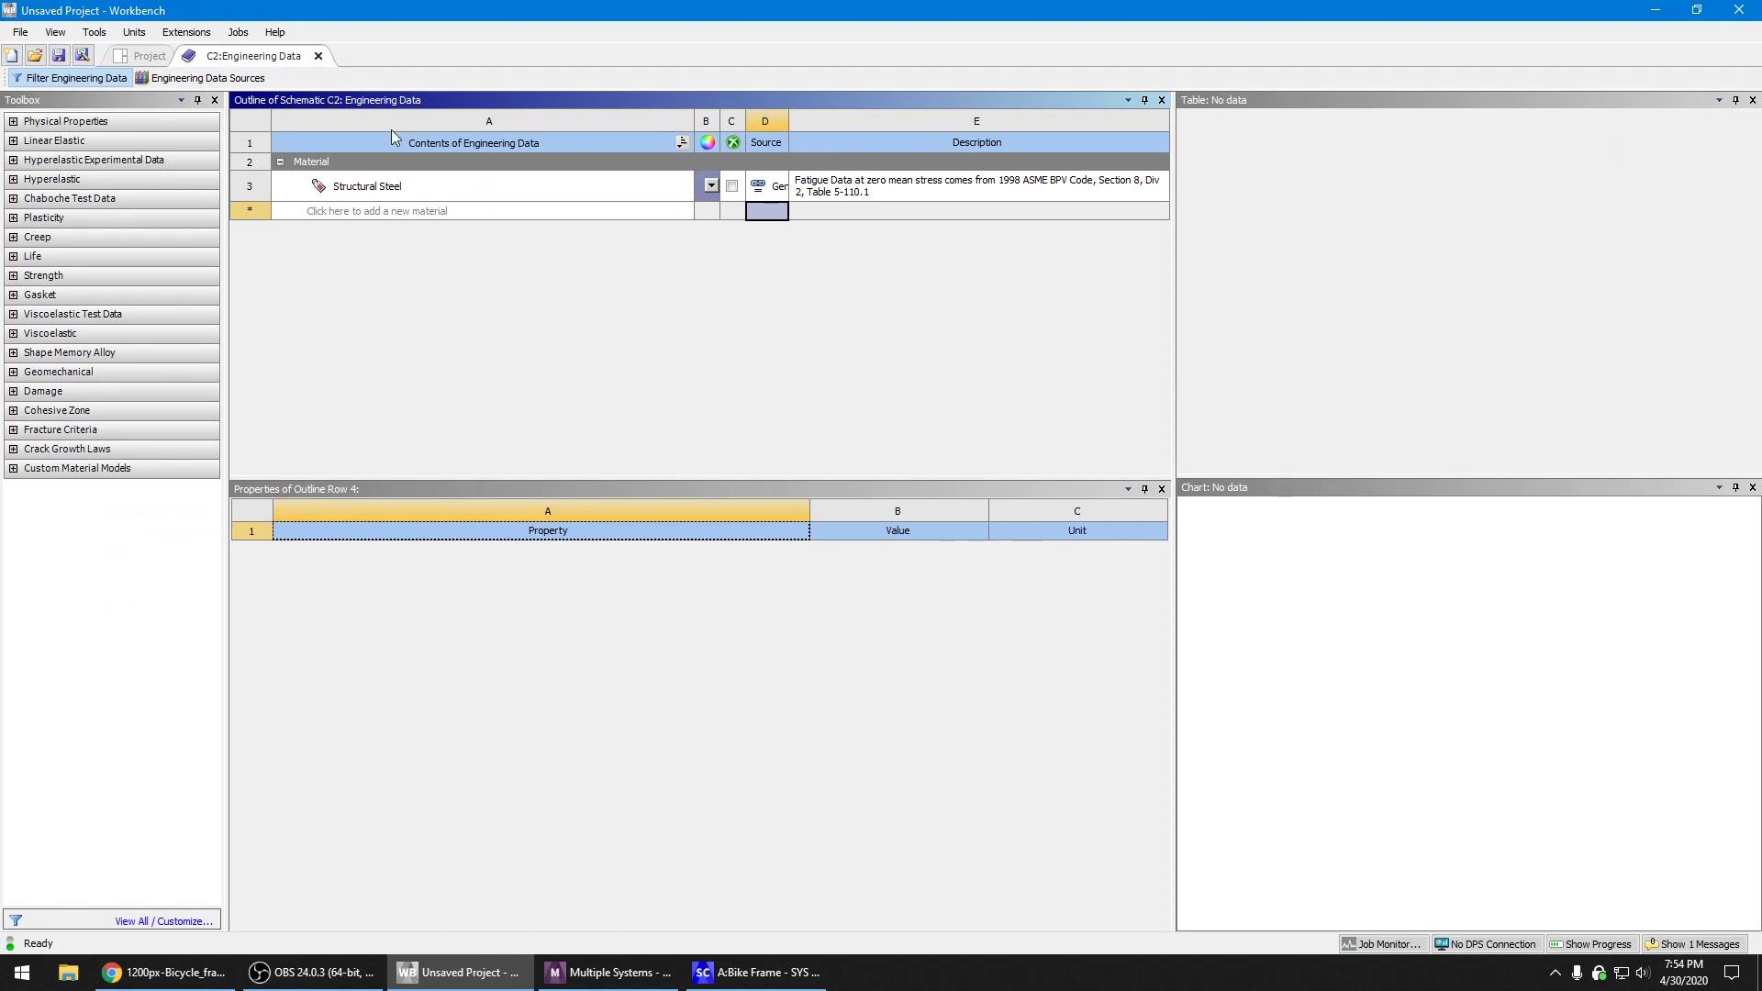
middle_click(293, 52)
left_click(897, 236)
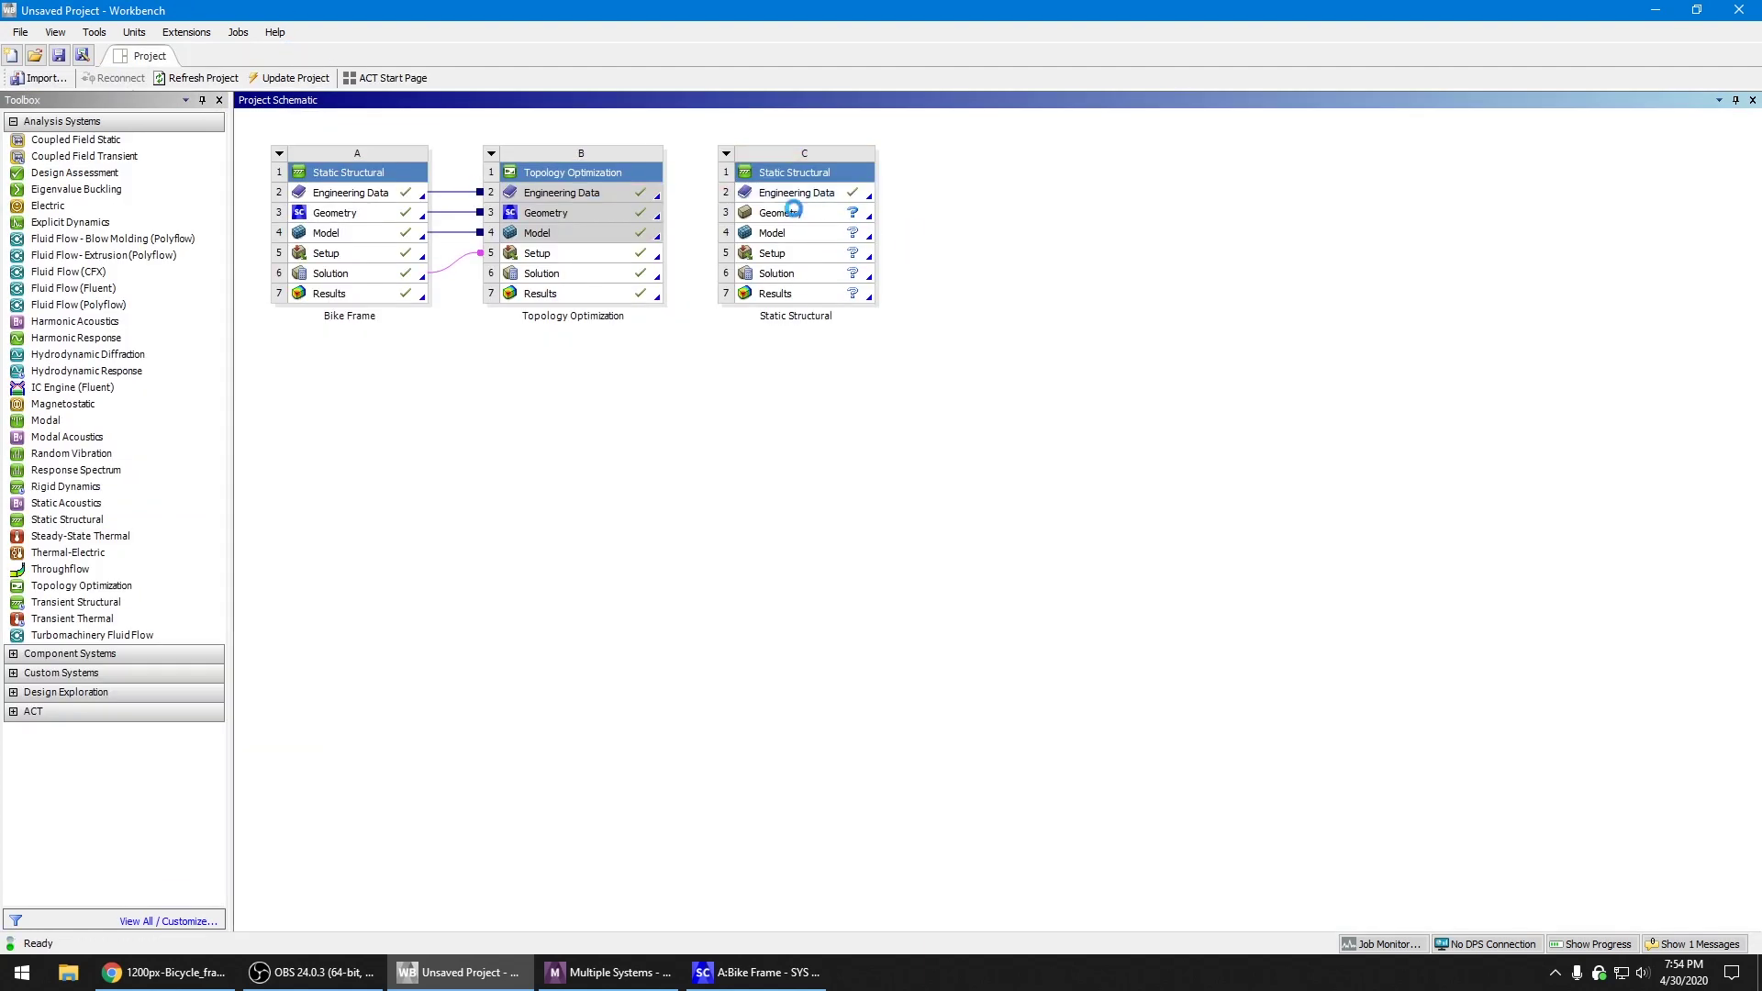
Open the new Static Structural system's Geometry in SpaceClaim and import Optimized2 from the Optimized folder
double_click(789, 211)
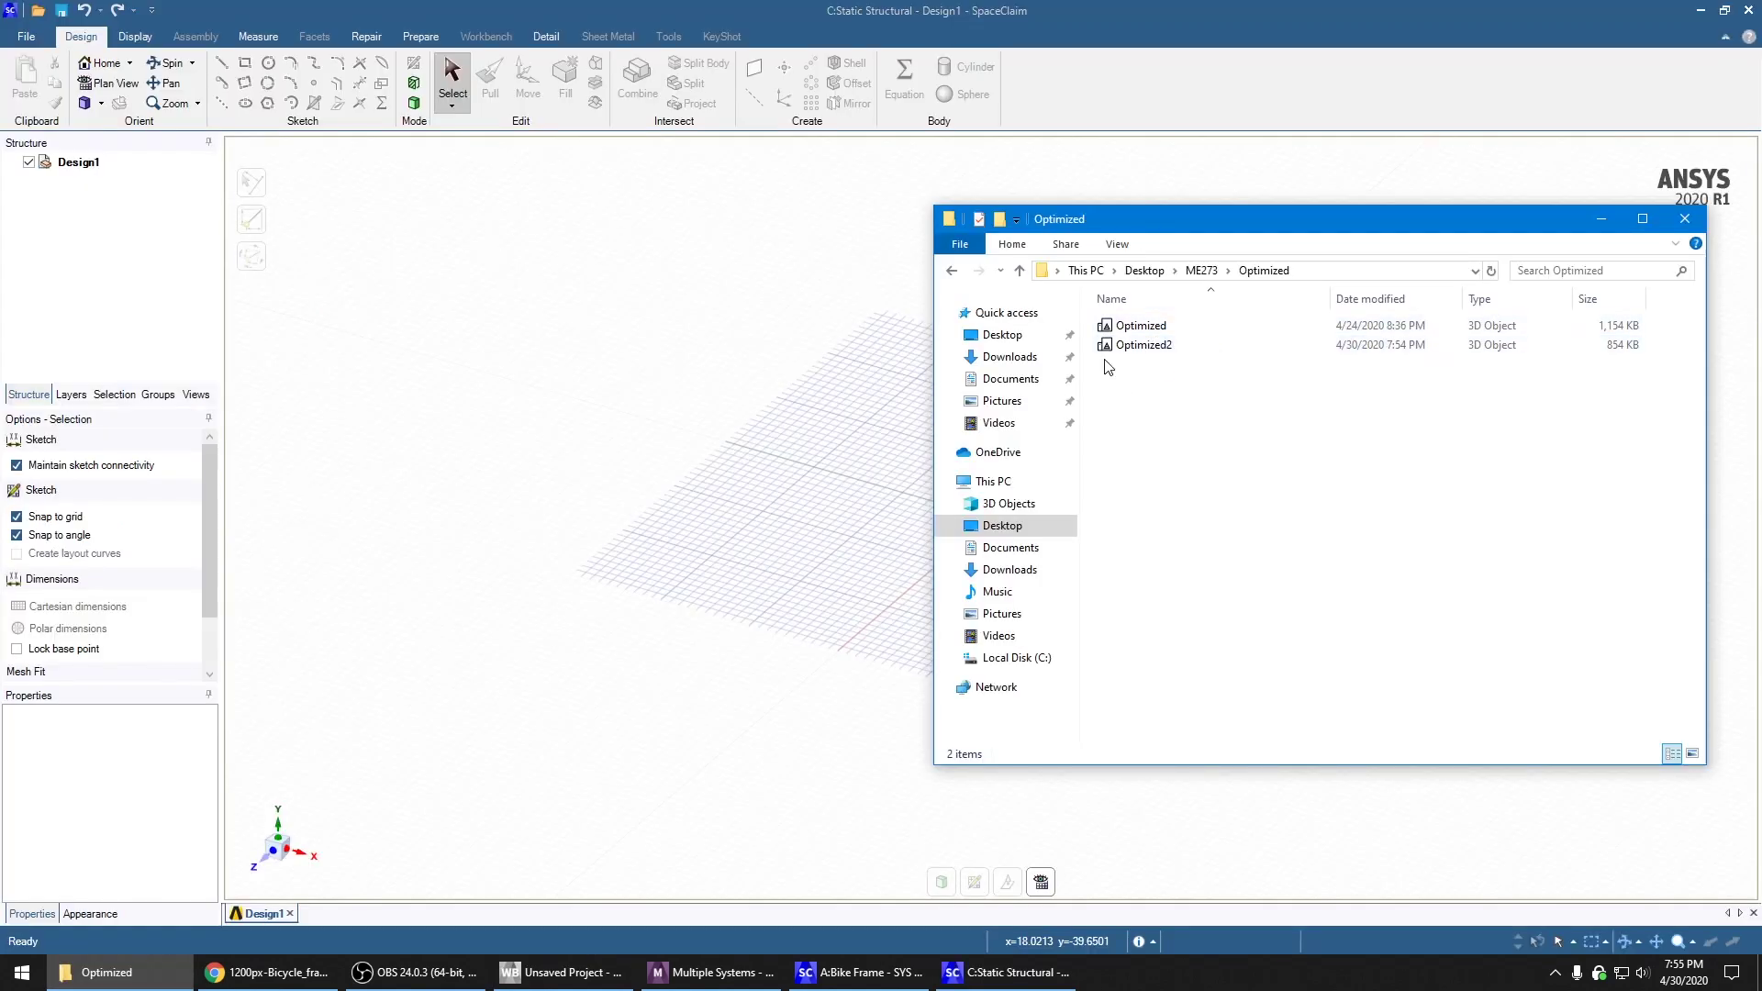
left_click(1159, 352)
left_click_drag(1186, 358, 645, 499)
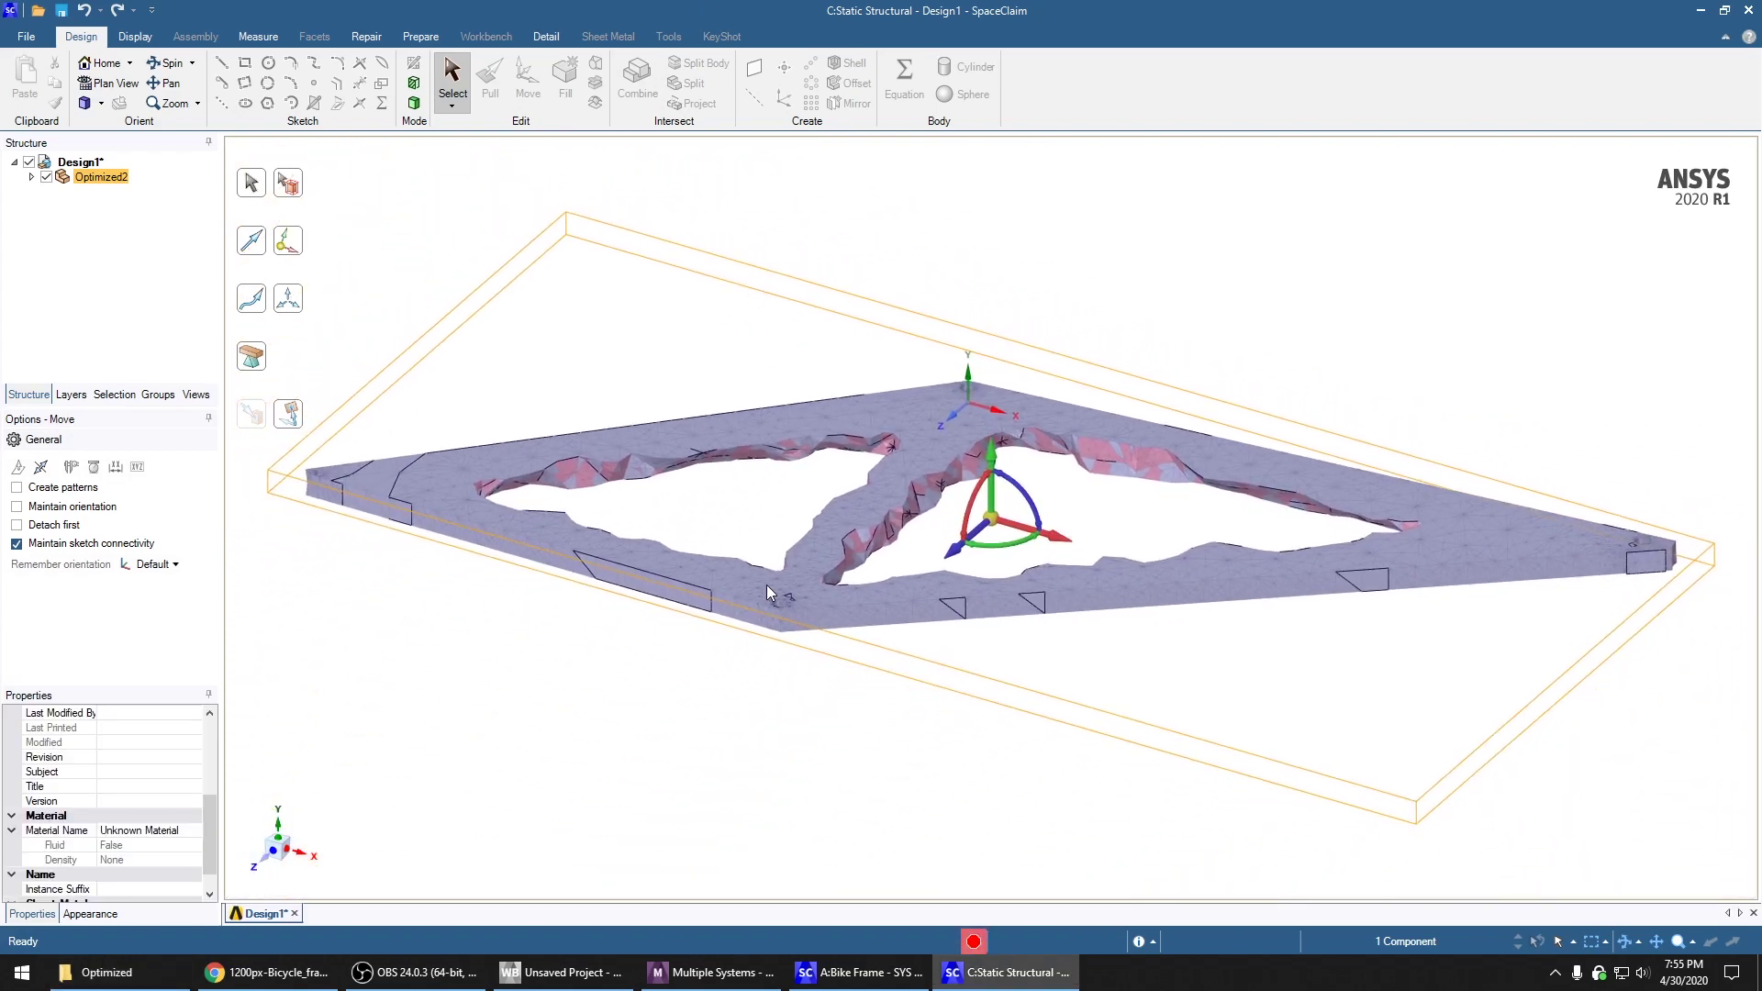
Activate Move for the imported Optimized2 component and open the standard view orientations
key("m")
middle_click_drag(570, 663, 644, 815)
middle_click_drag(738, 229, 606, 283)
left_click(129, 62)
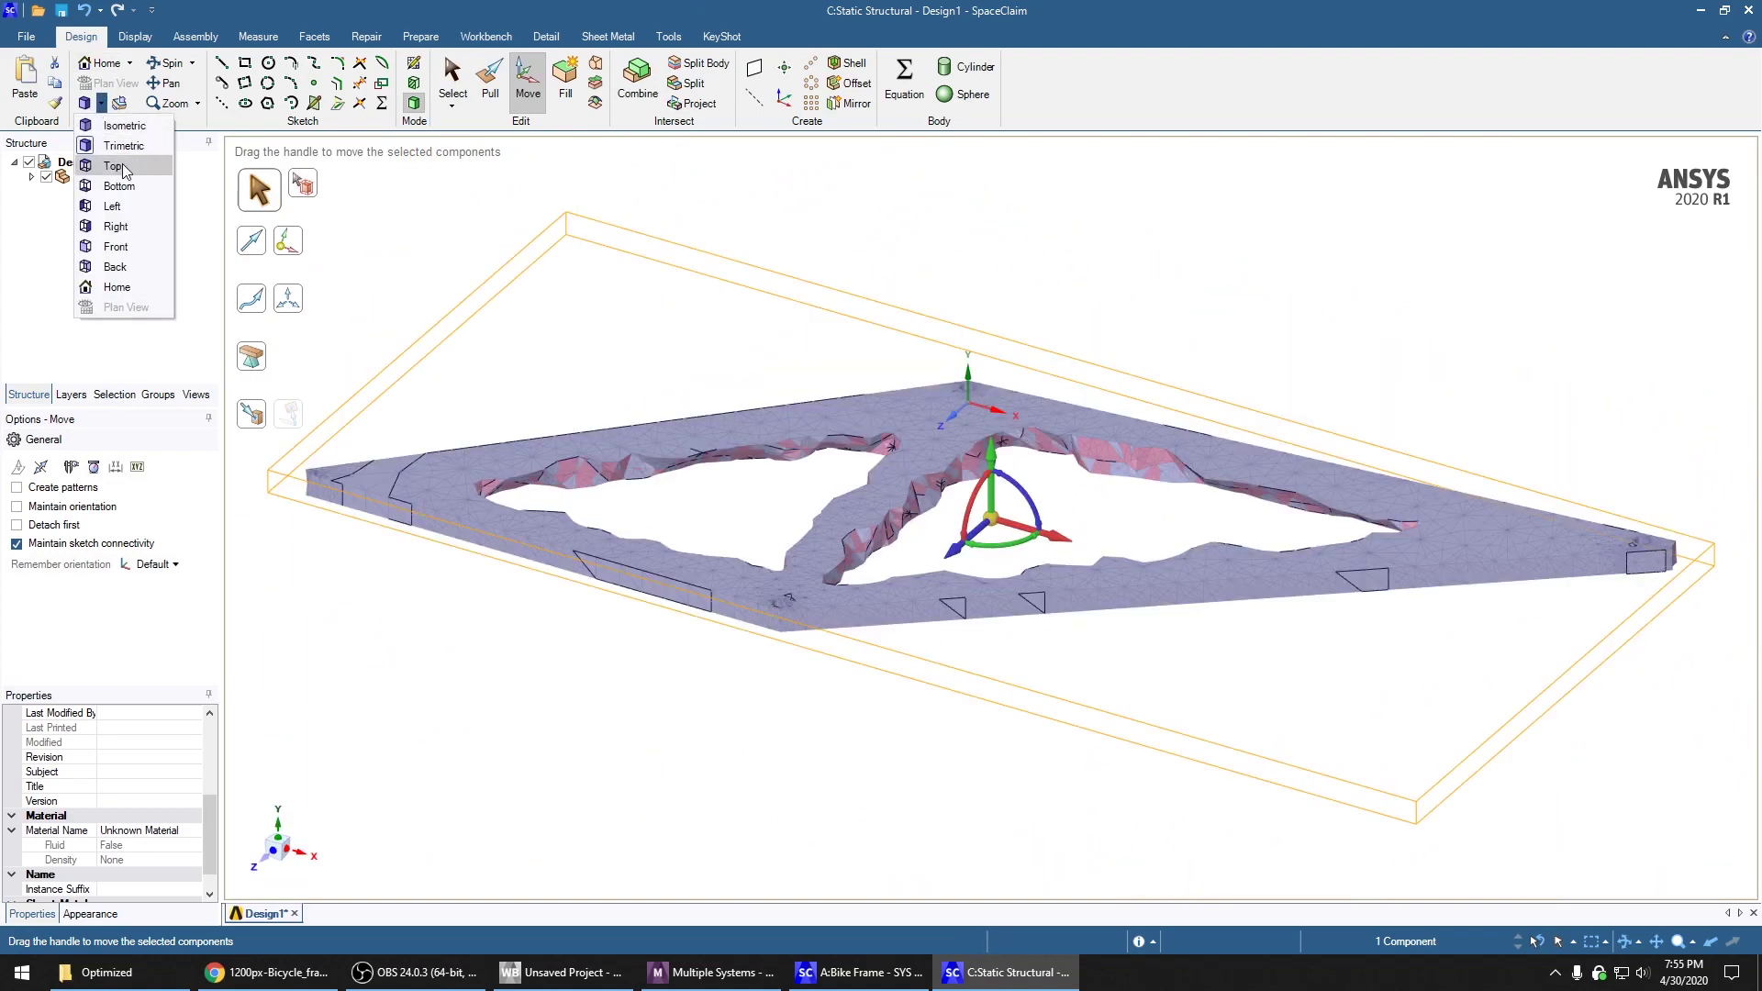
Orient the optimized facet body to the top view and compare it with the original bike frame plate
left_click(123, 163)
scroll(1120, 357, "down", 5)
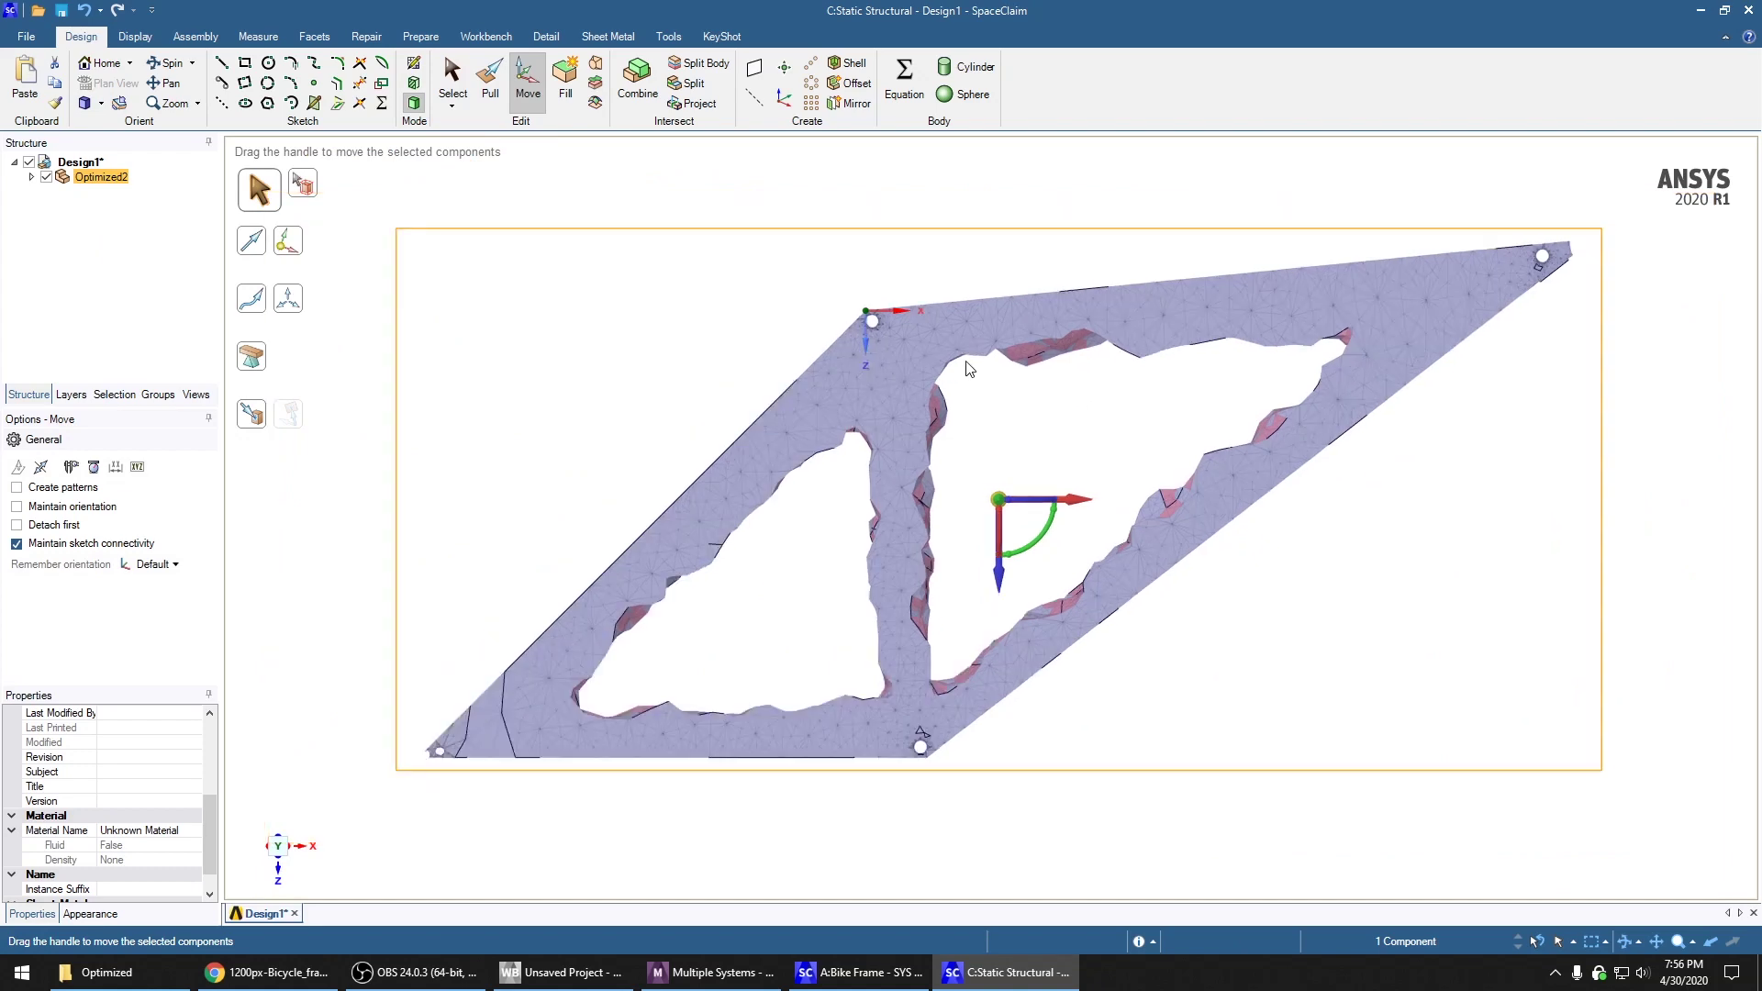
left_click(850, 973)
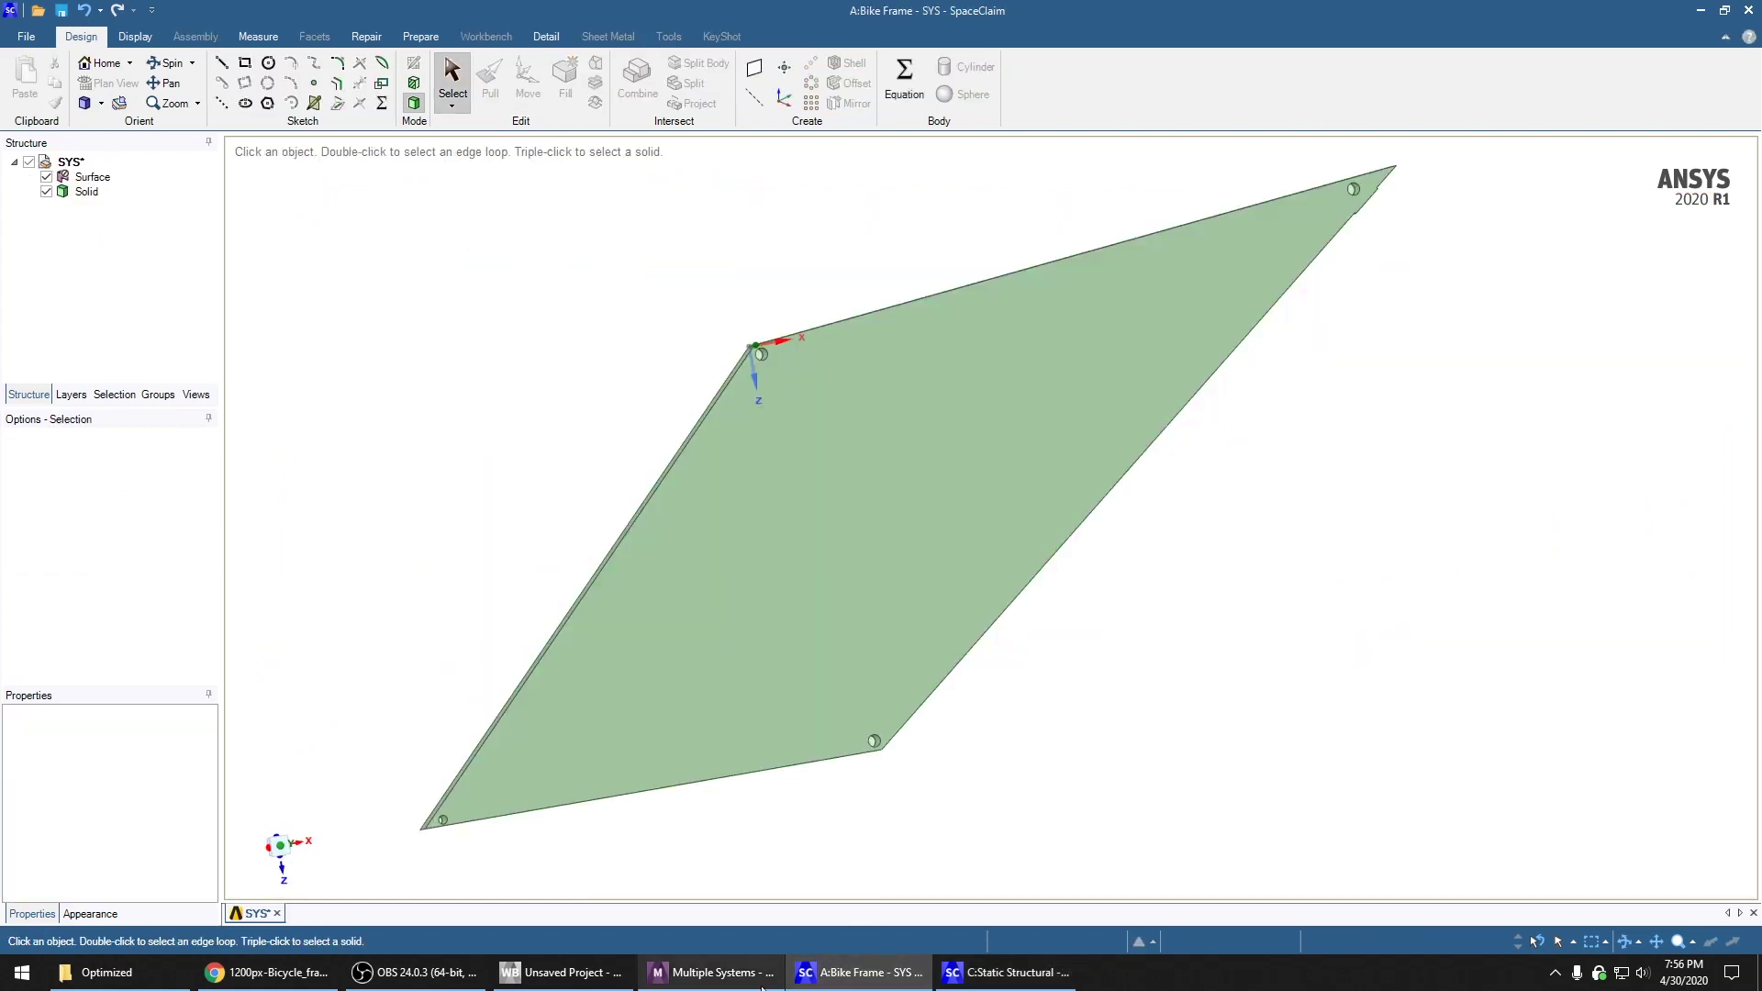
left_click(711, 973)
left_click(983, 980)
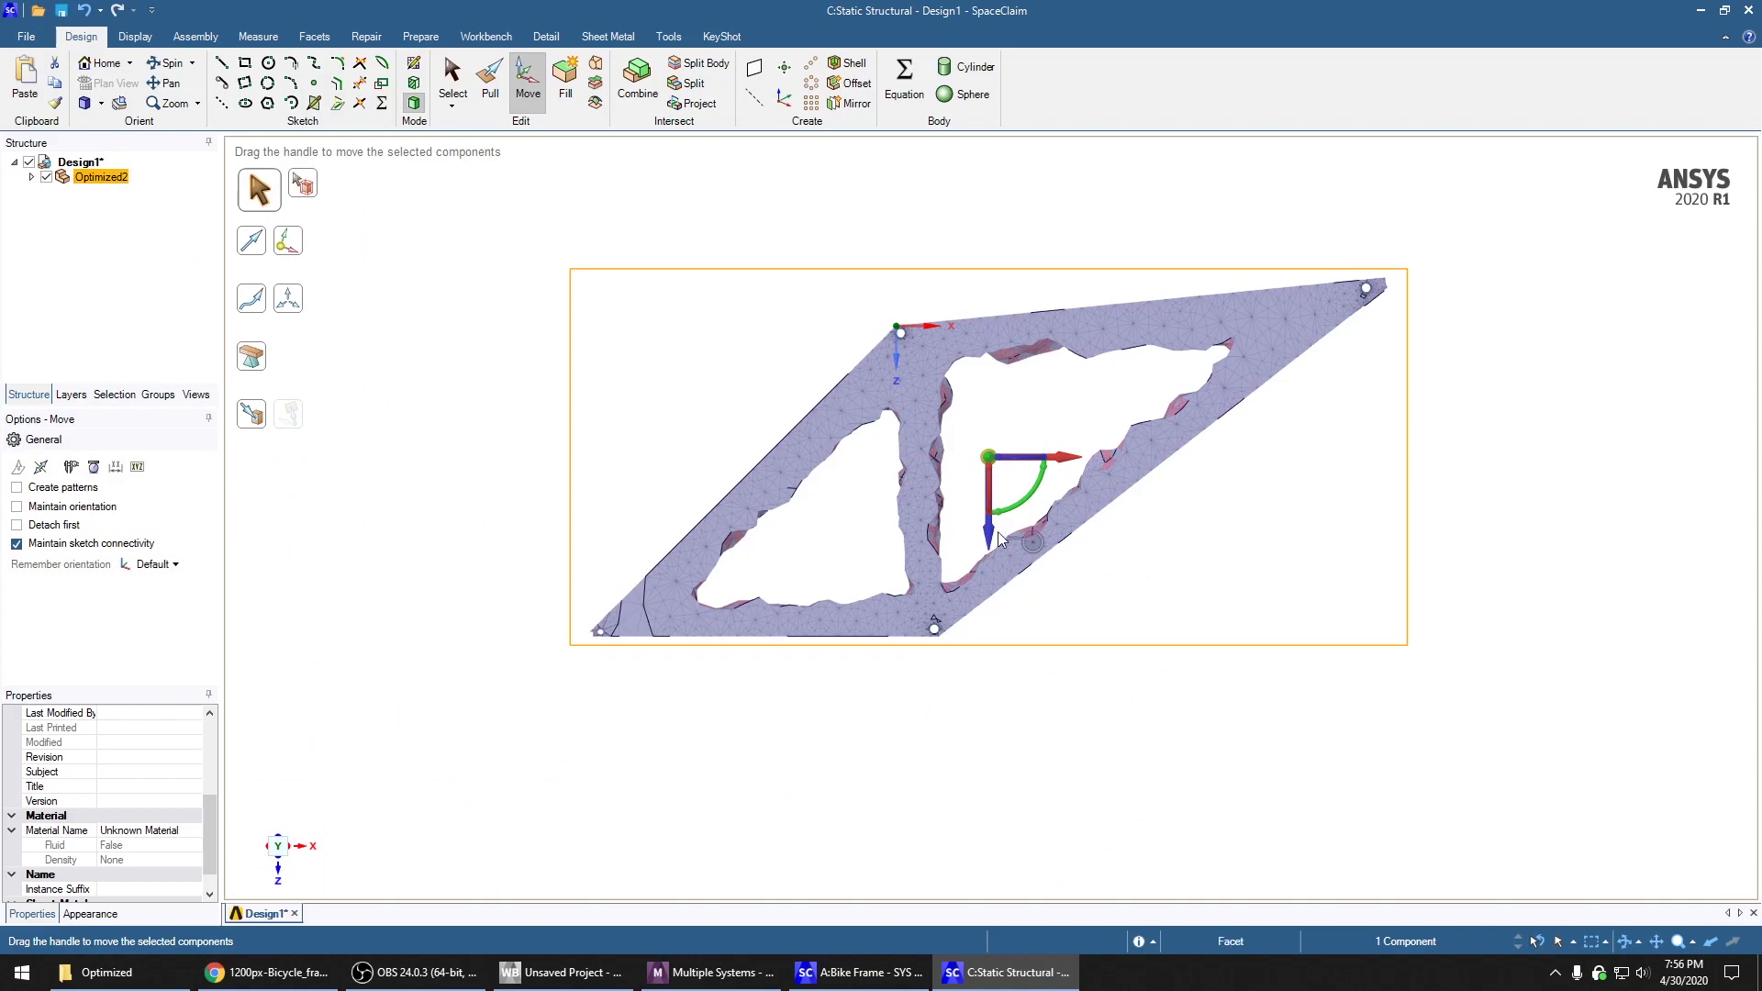
scroll(1052, 390, "down", 1)
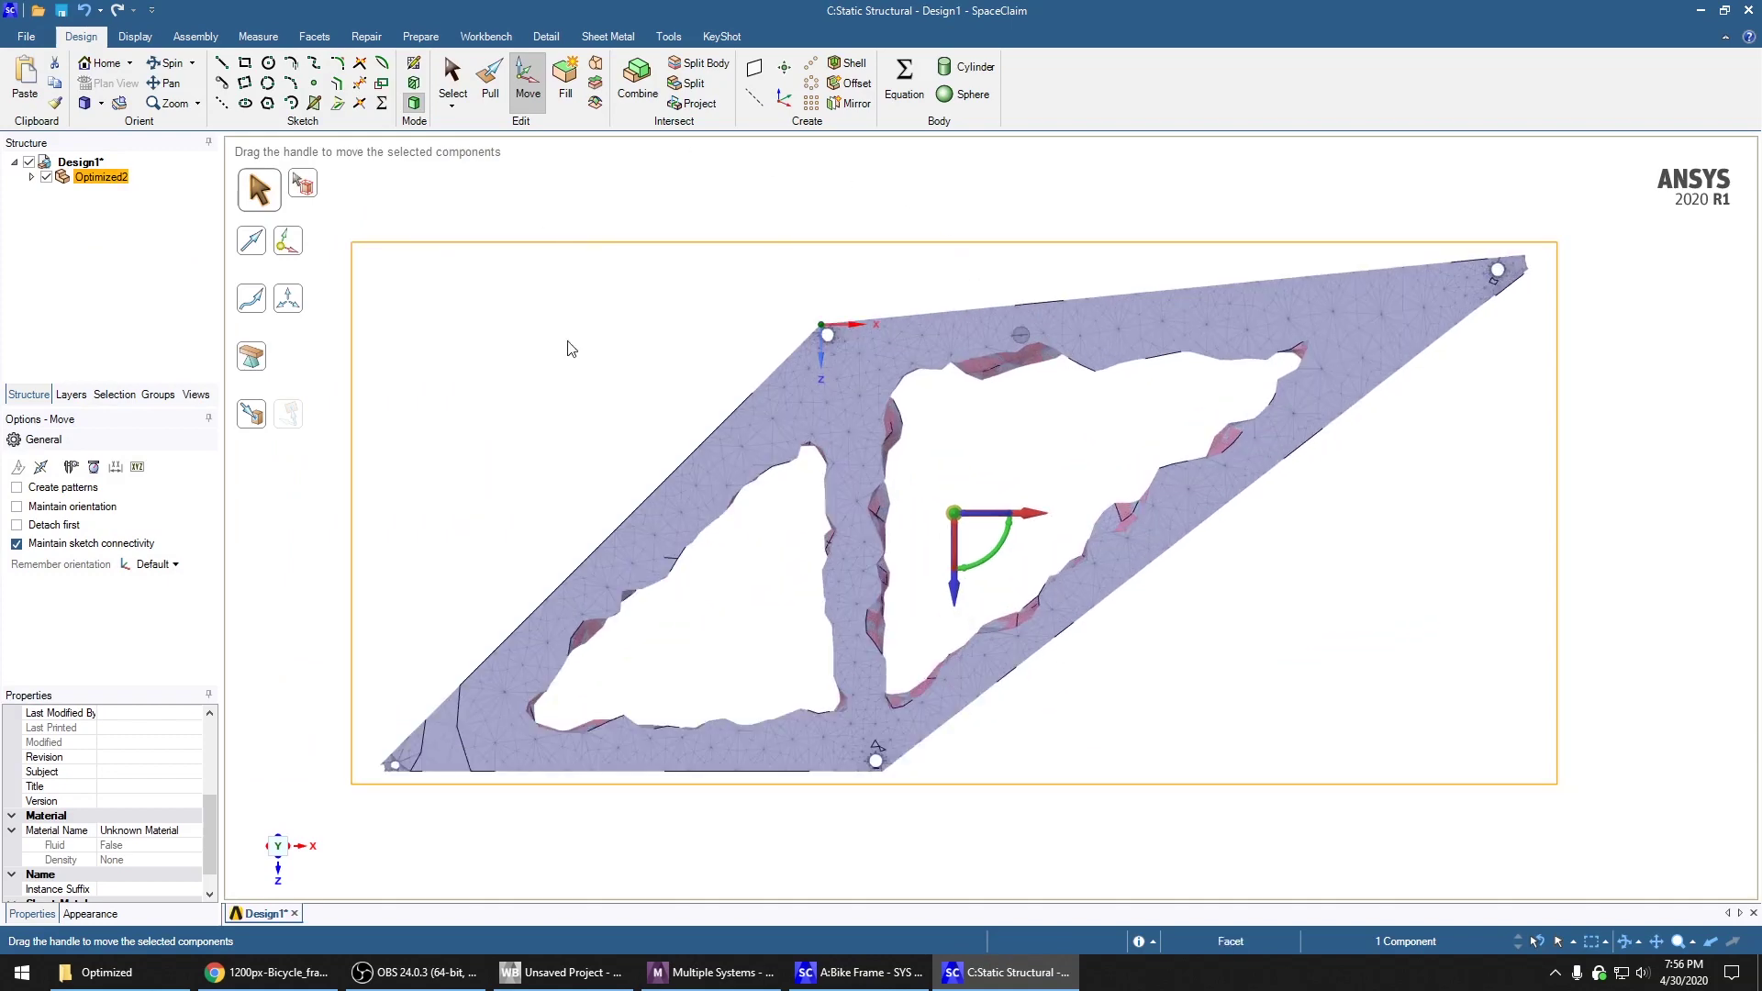
Trace the frame's upper edge between its right tip and the origin, and its slanted left edge past the lower-left corner, with sketch lines
left_click(98, 212)
left_click(221, 63)
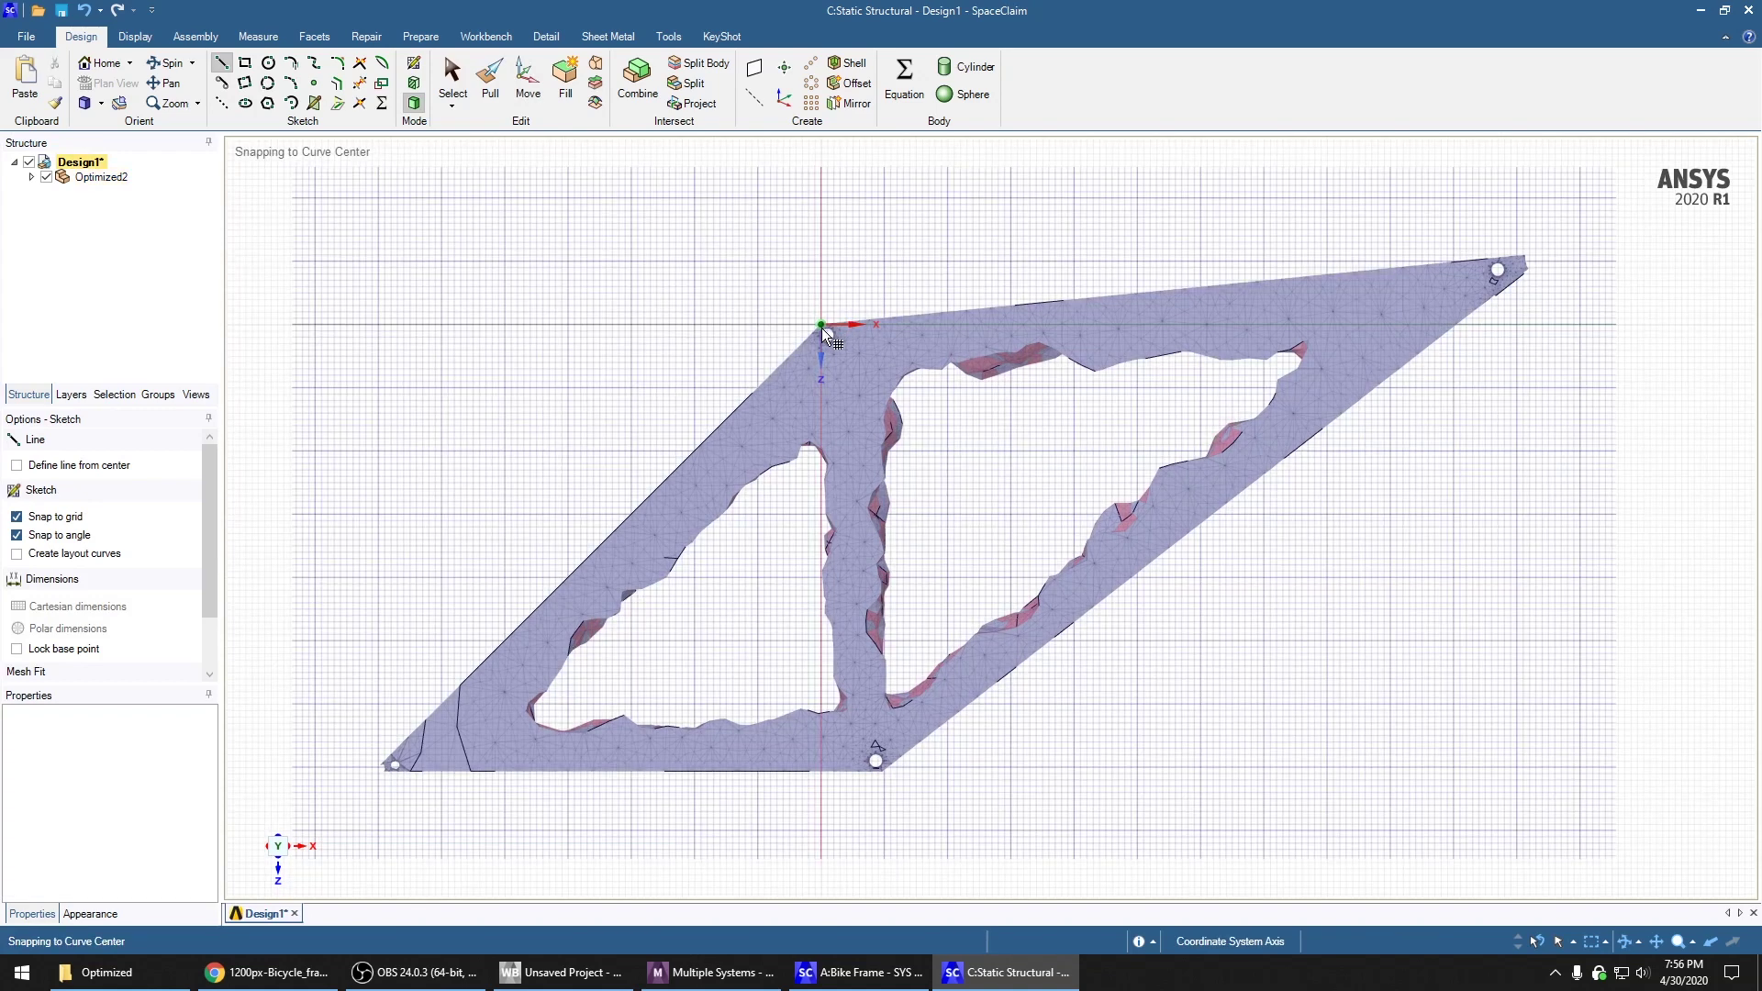
left_click(822, 328)
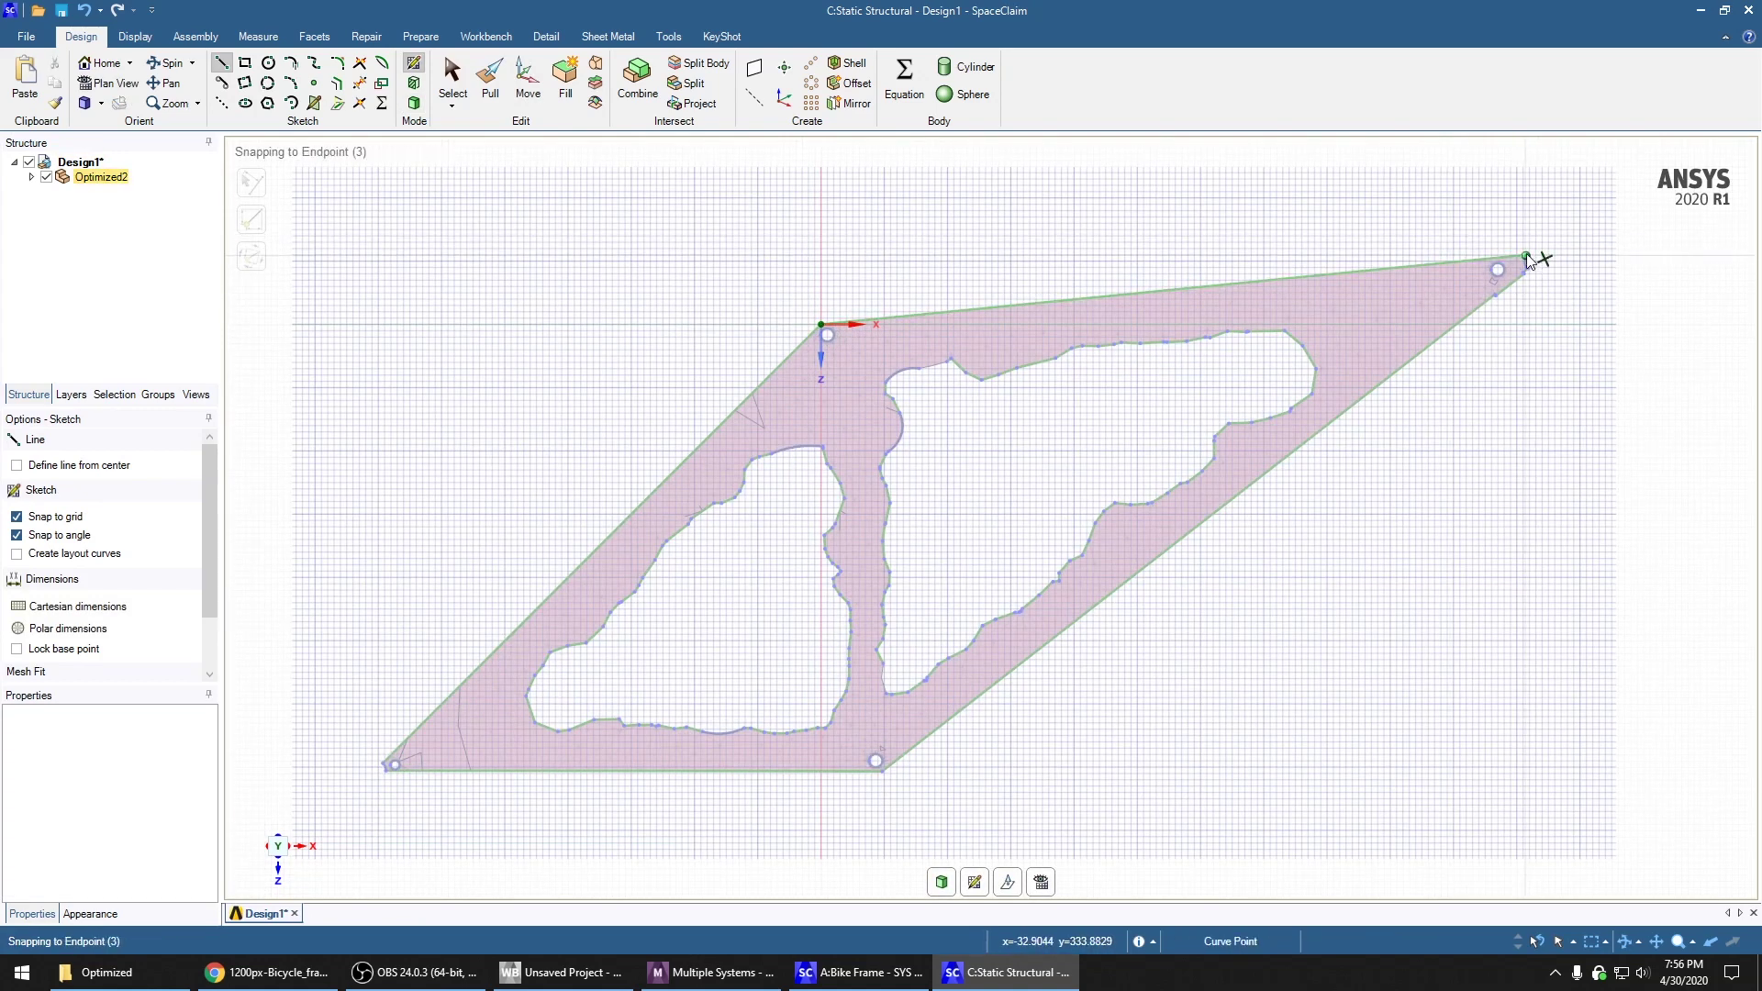
left_click(1527, 260)
left_click(822, 323)
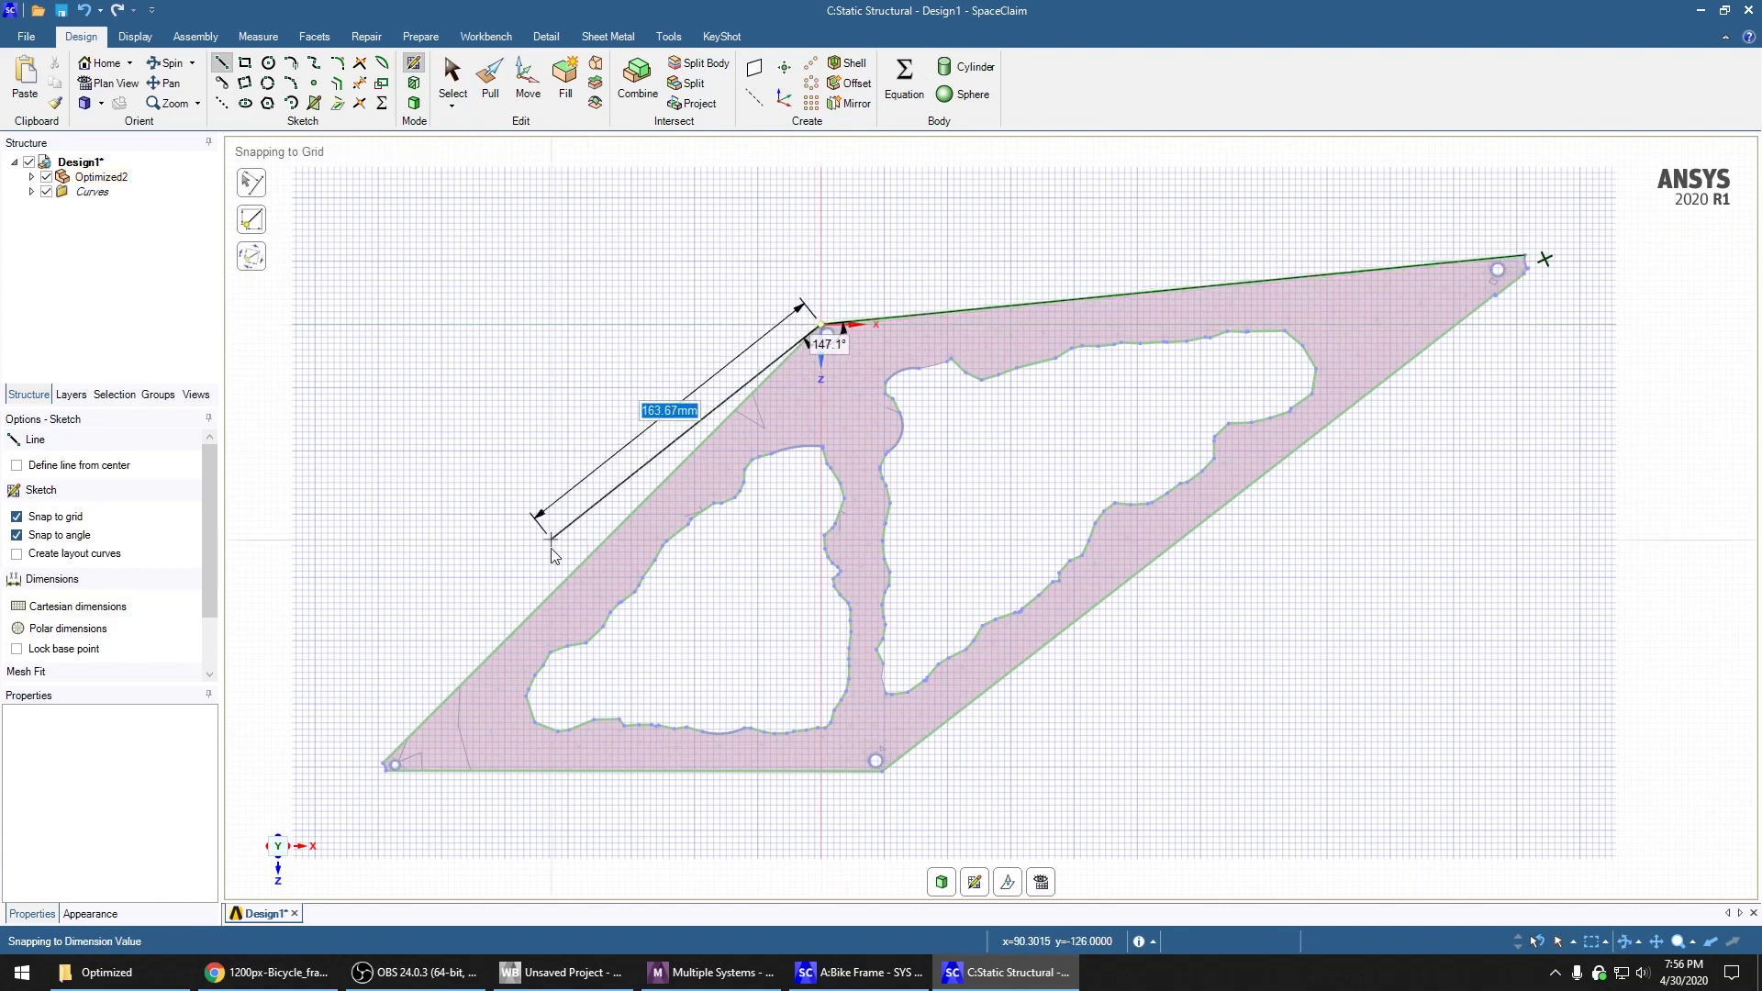
left_click(360, 787)
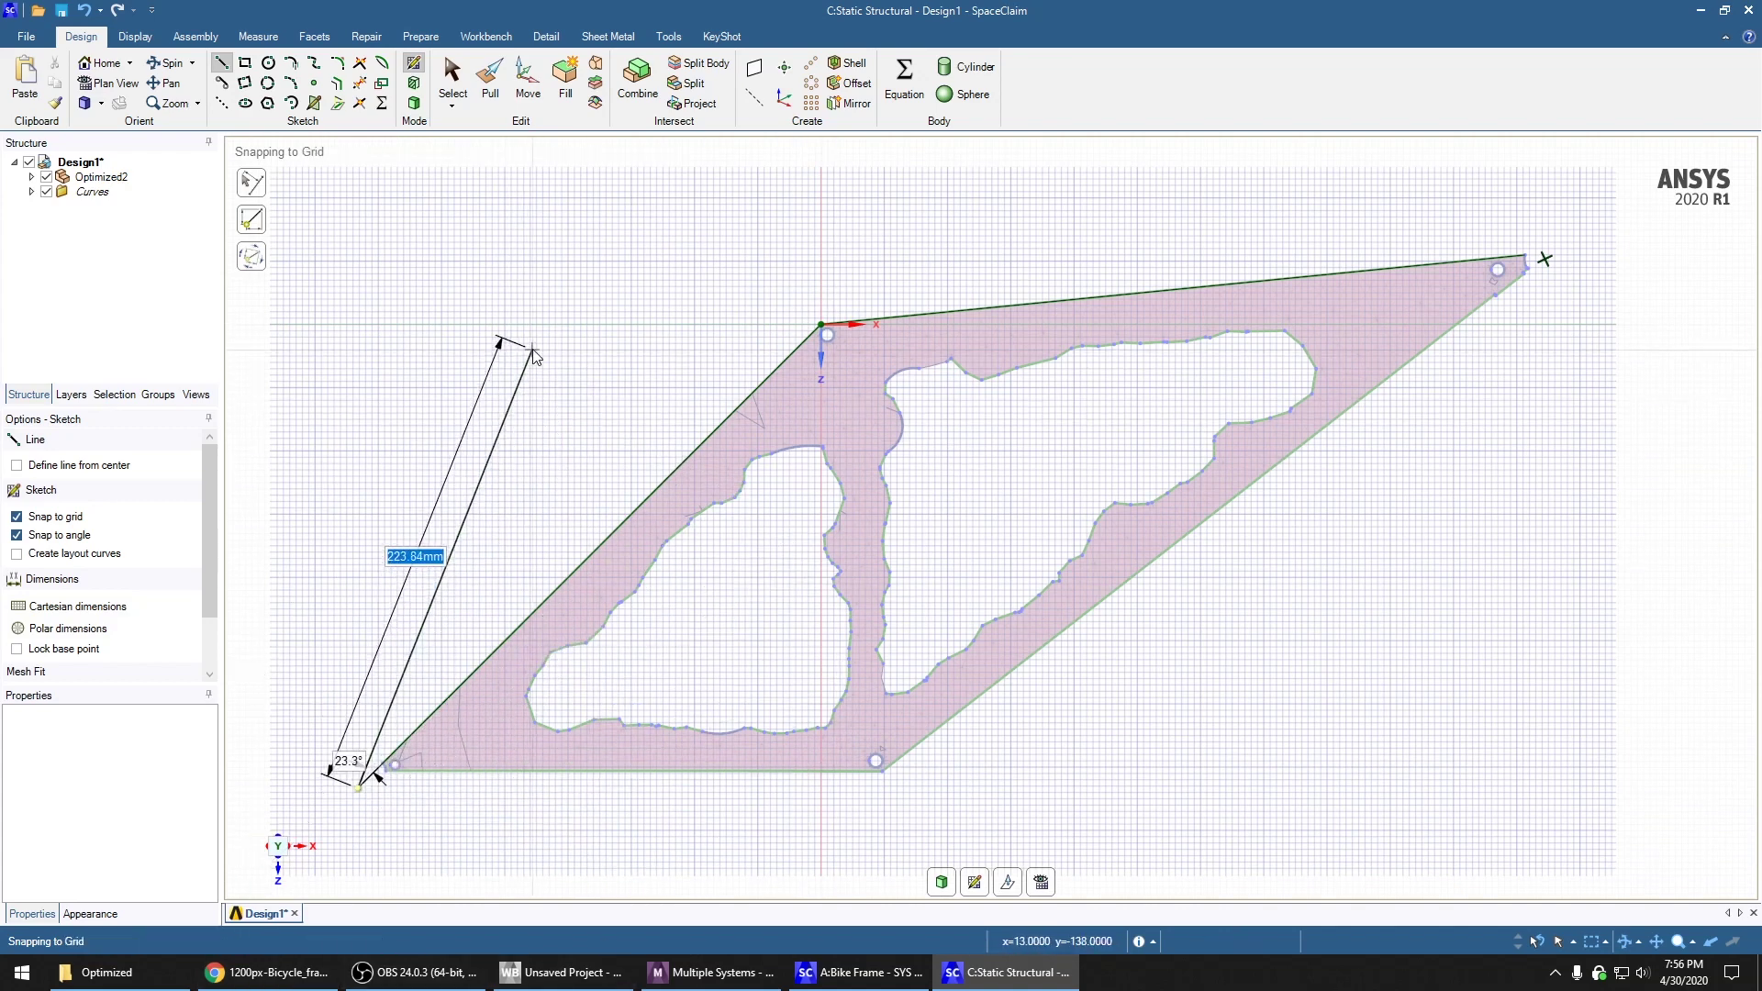
key("Escape")
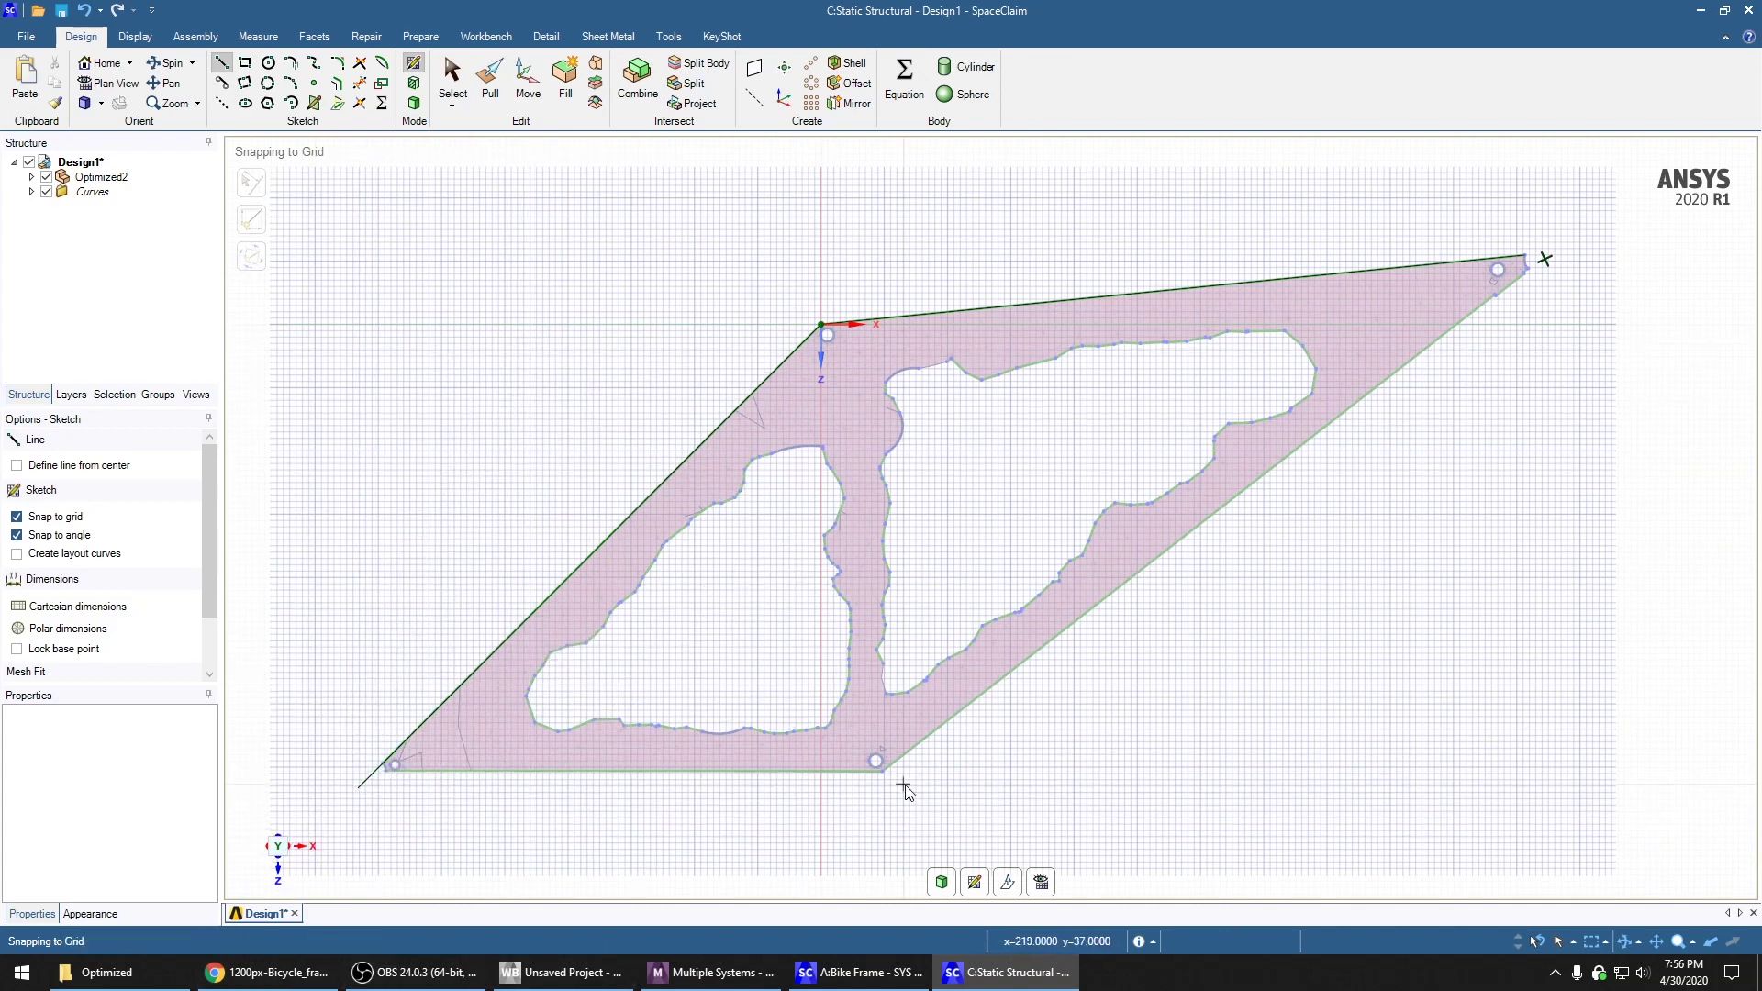
From the frame's bottom corner, draw lines along the bottom edge past the lower-left corner and along the slanted right edge past the right tip
left_click(882, 773)
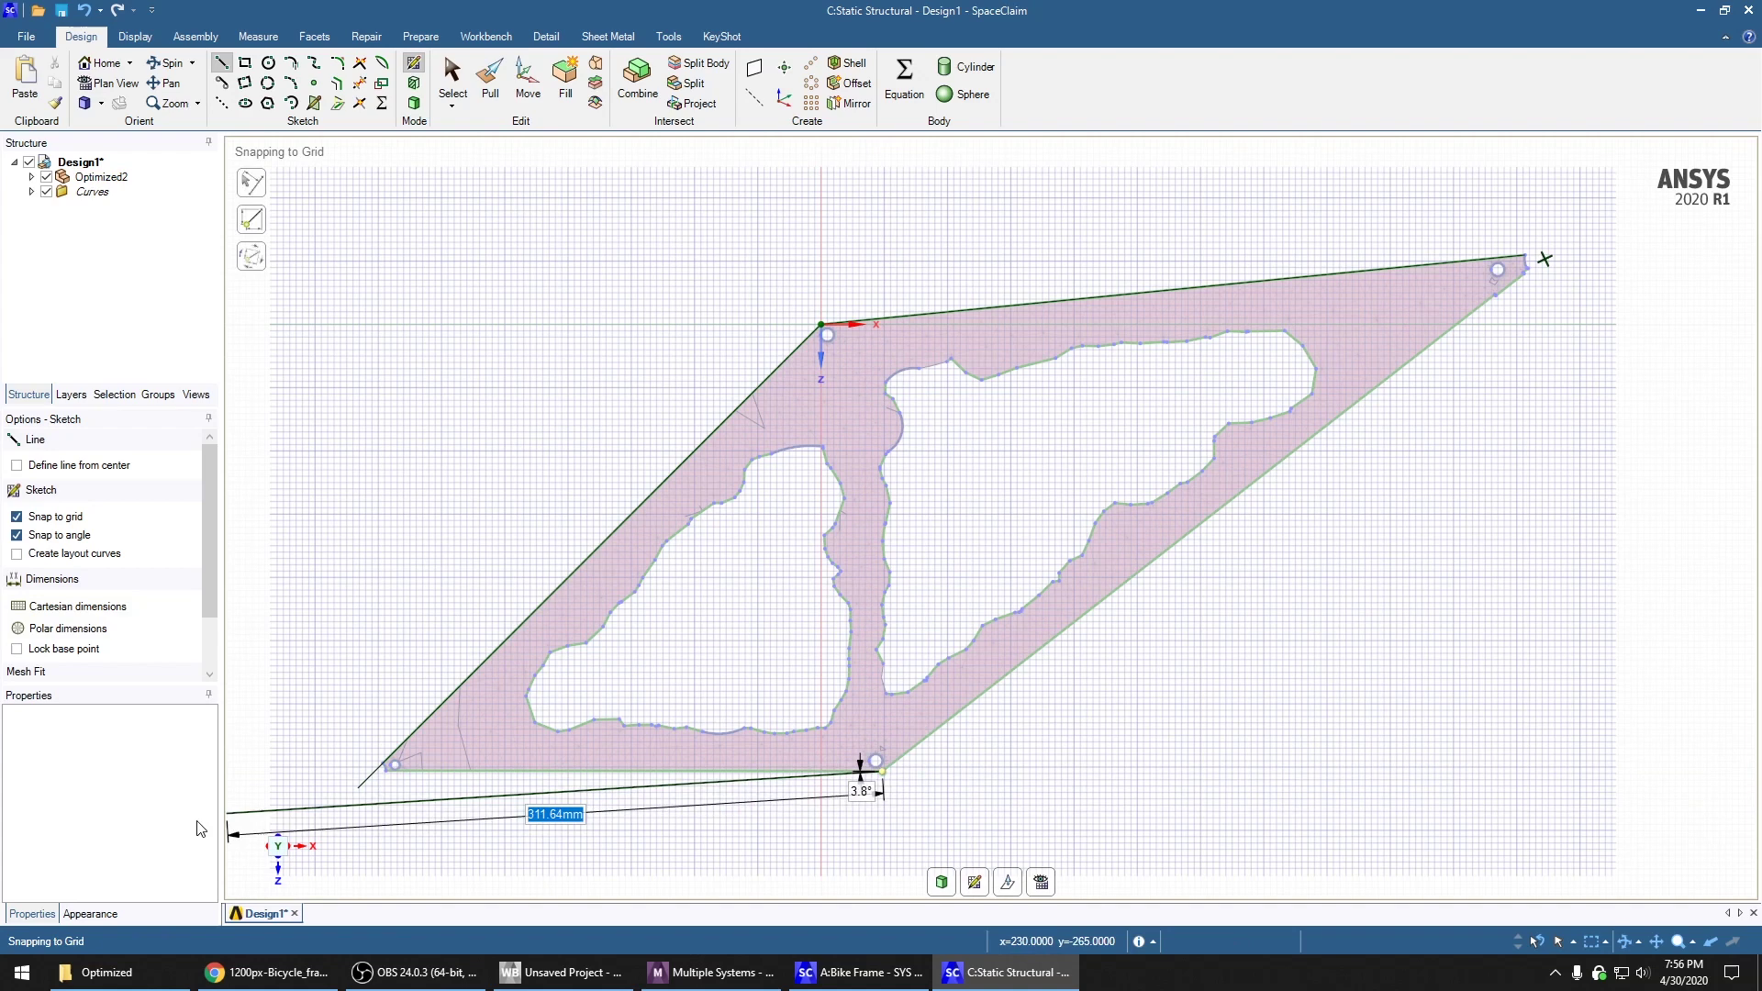
left_click(359, 773)
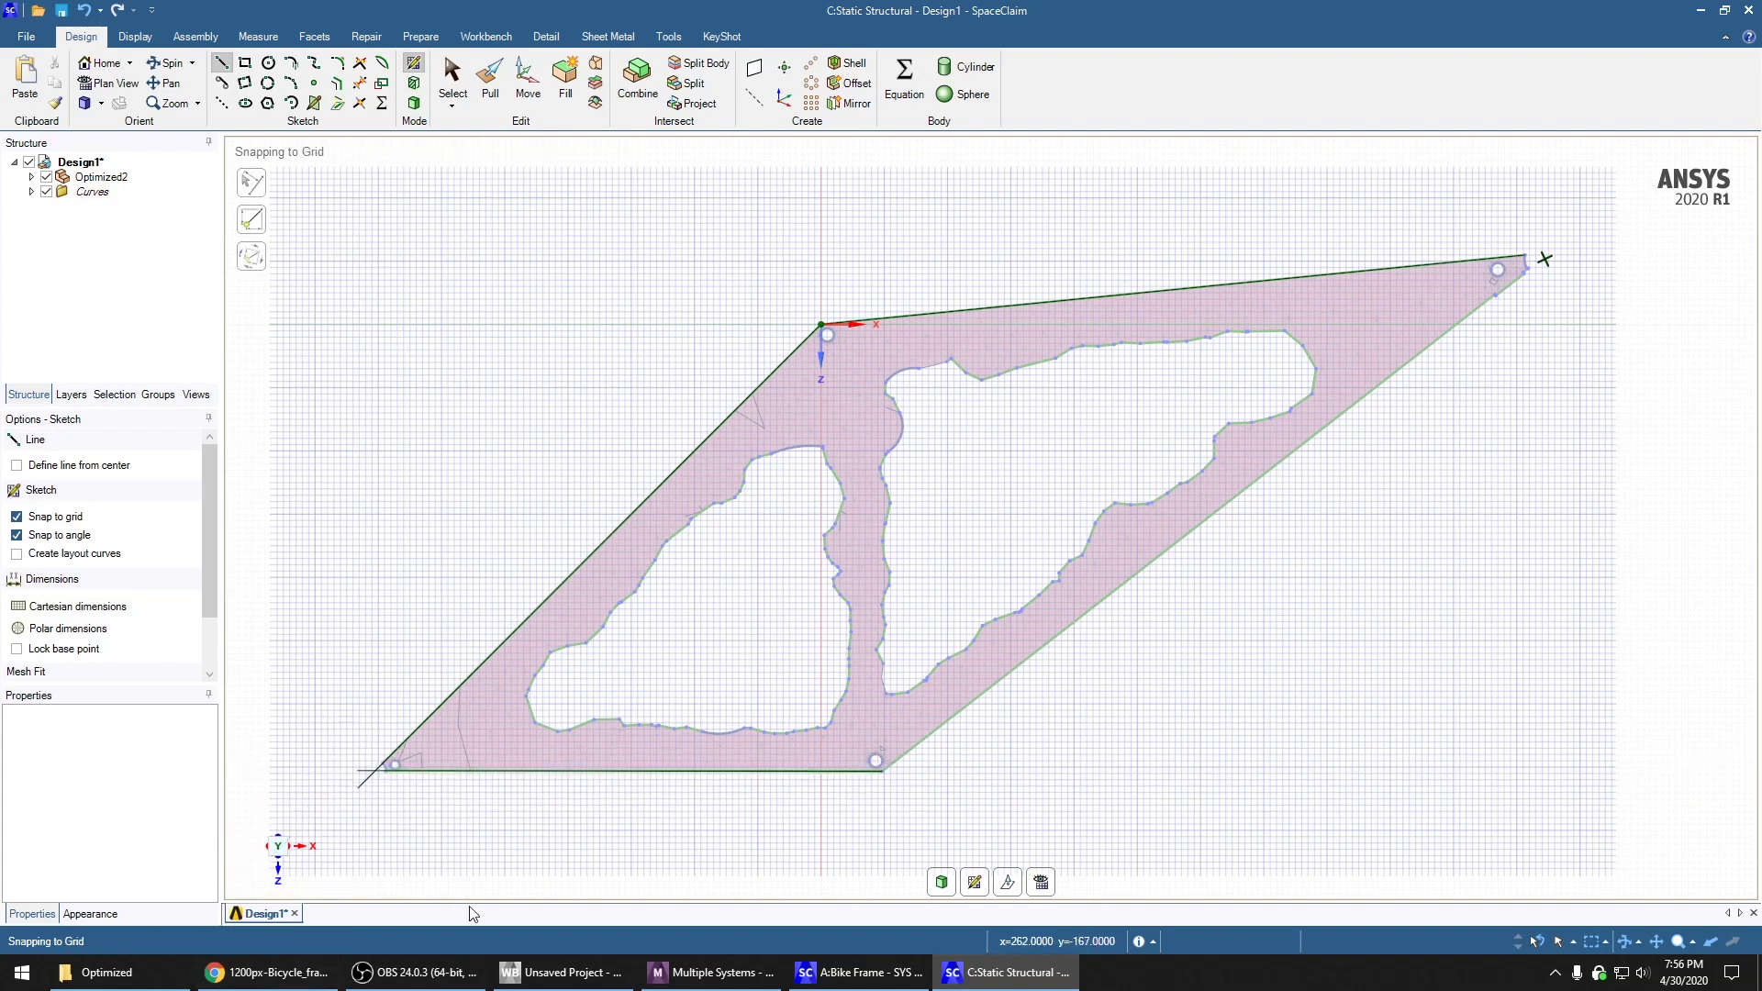
left_click(882, 773)
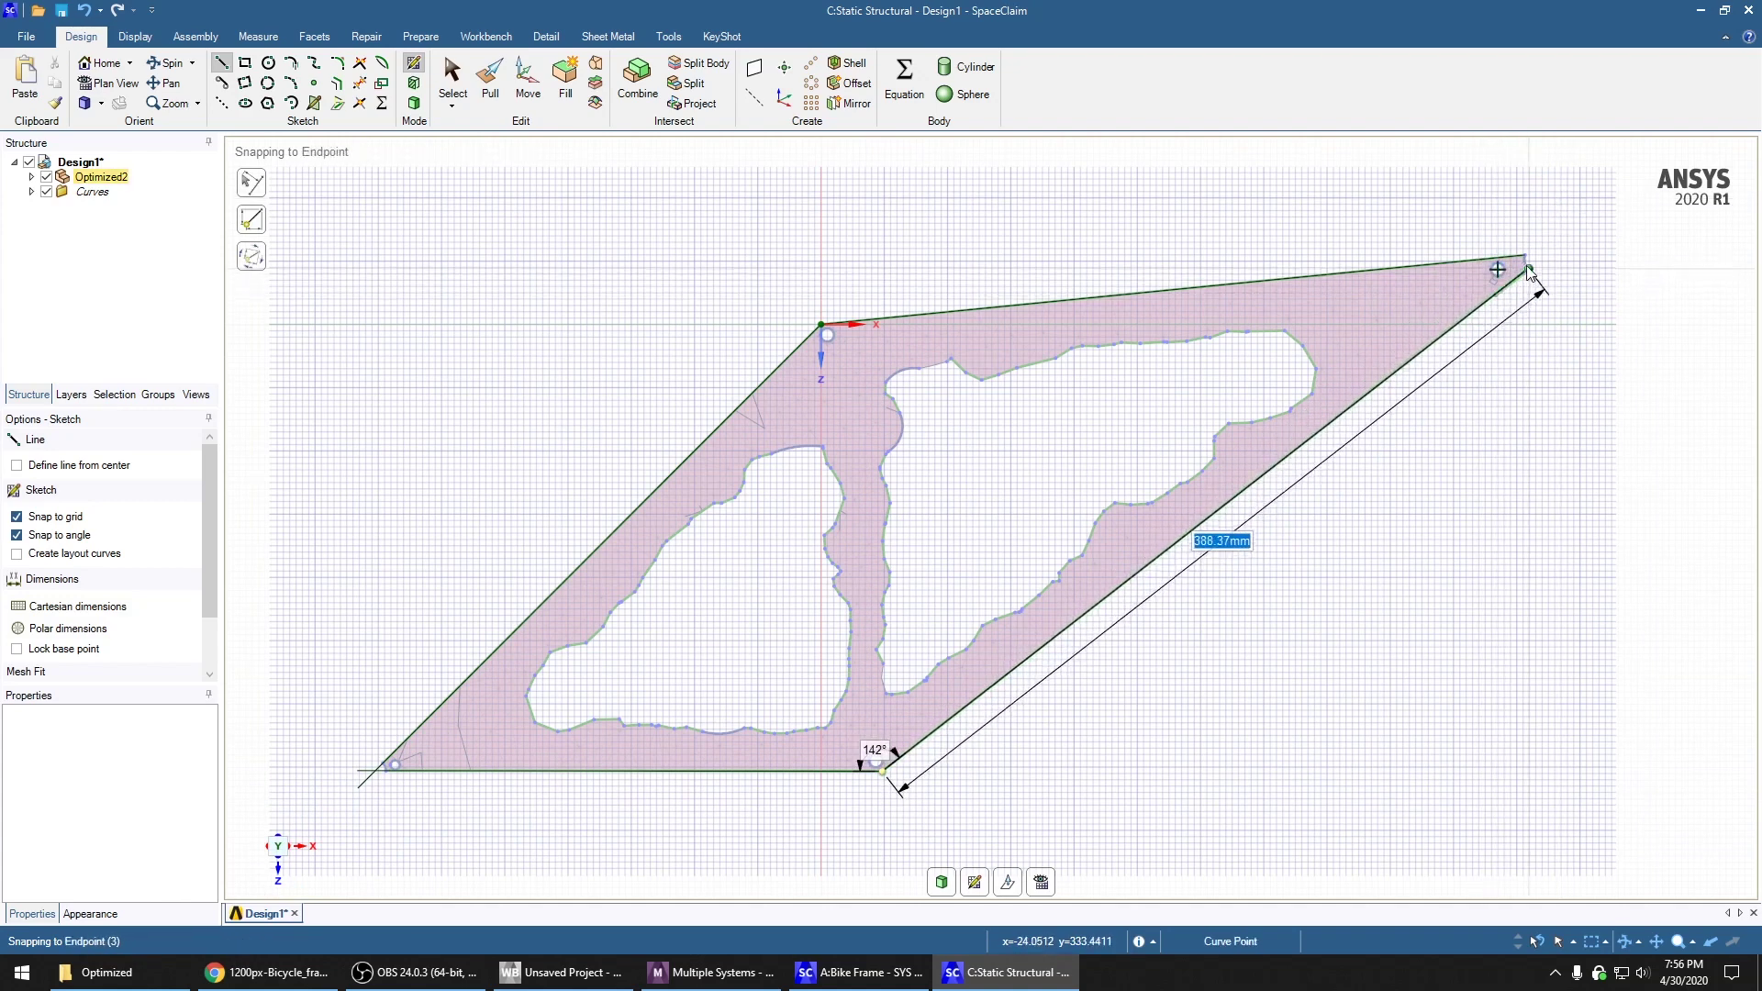
left_click(1572, 236)
key("Escape")
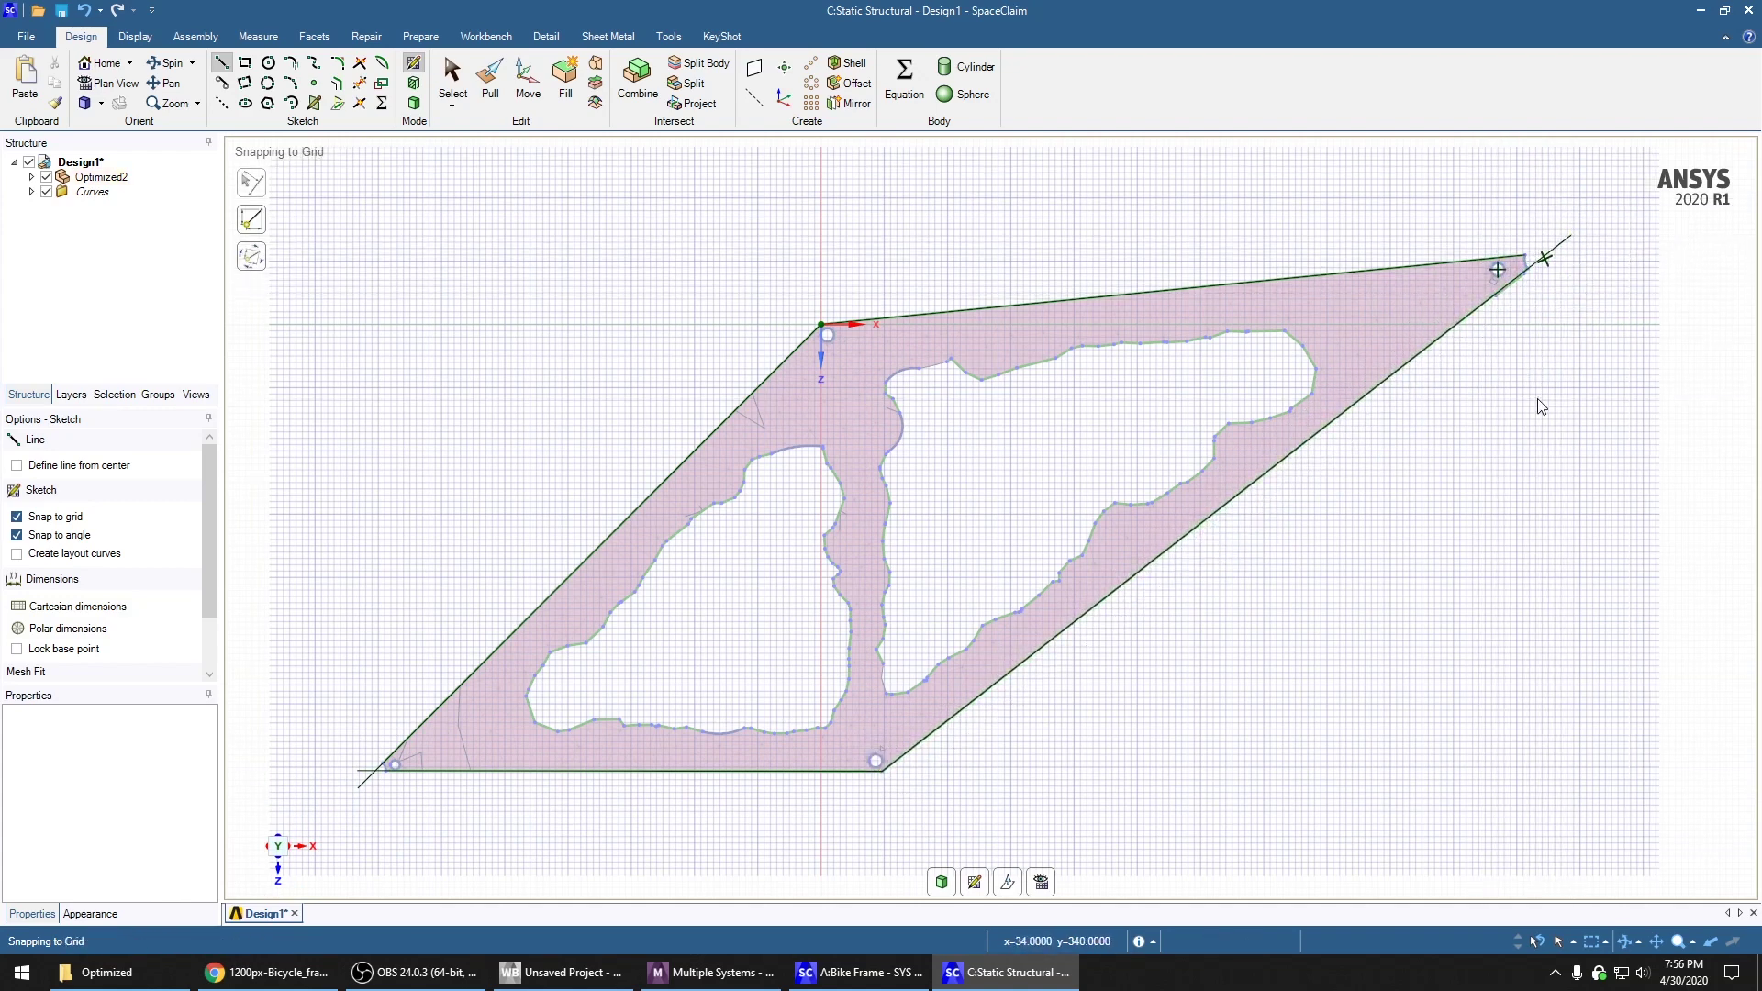
Extend the upper edge outline with a line from the right tip that crosses the slanted edge line
left_click(1527, 258)
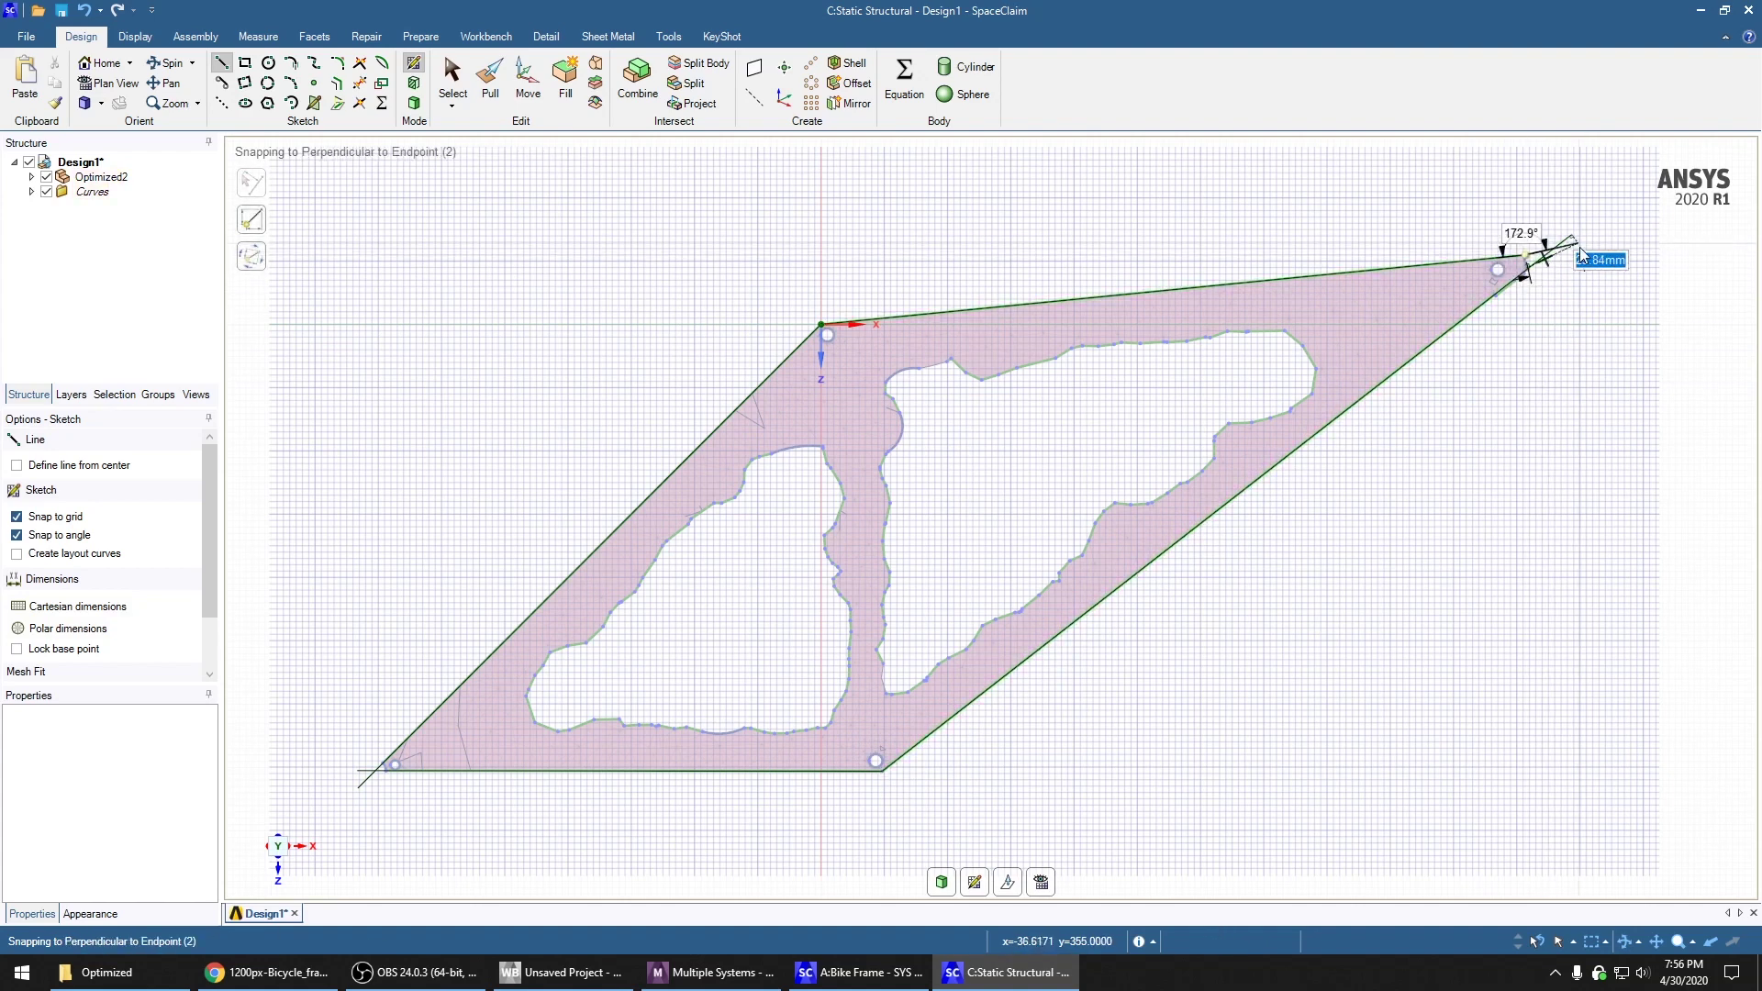
left_click(1600, 247)
key("Escape")
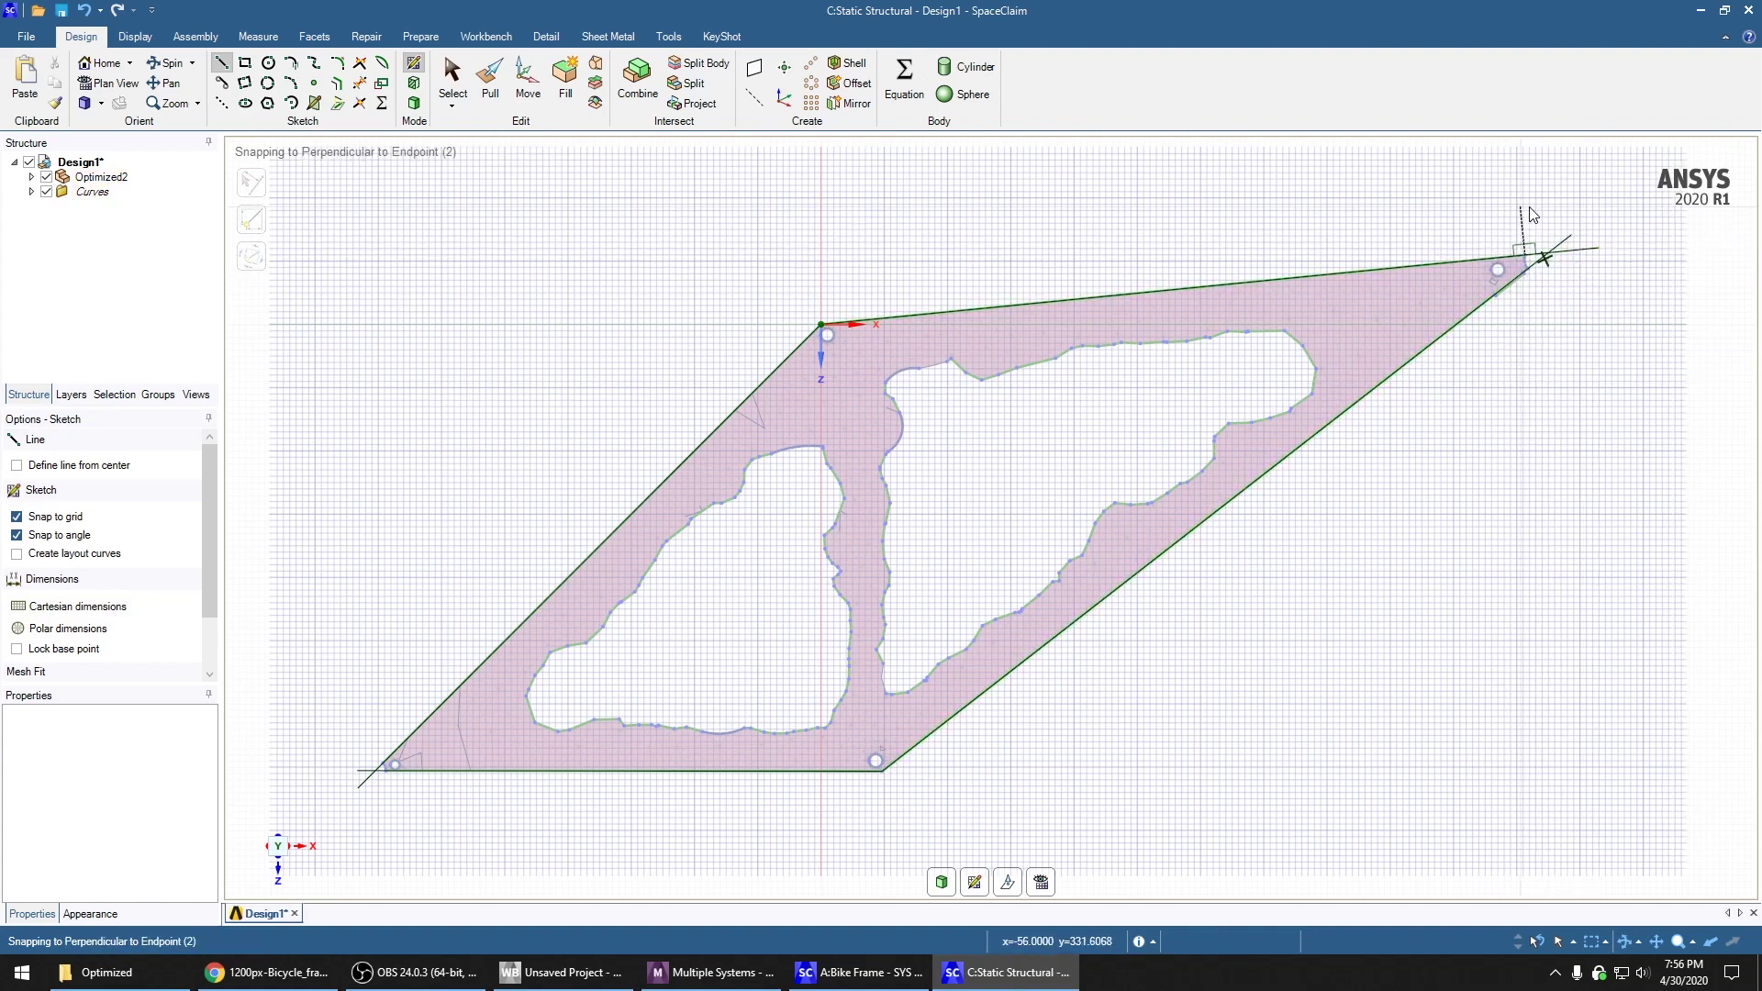
Trim the overshooting line ends at the frame outline's right tip and lower-left corner
scroll(1579, 234, "down", 5)
scroll(1621, 218, "up", 6)
key("t")
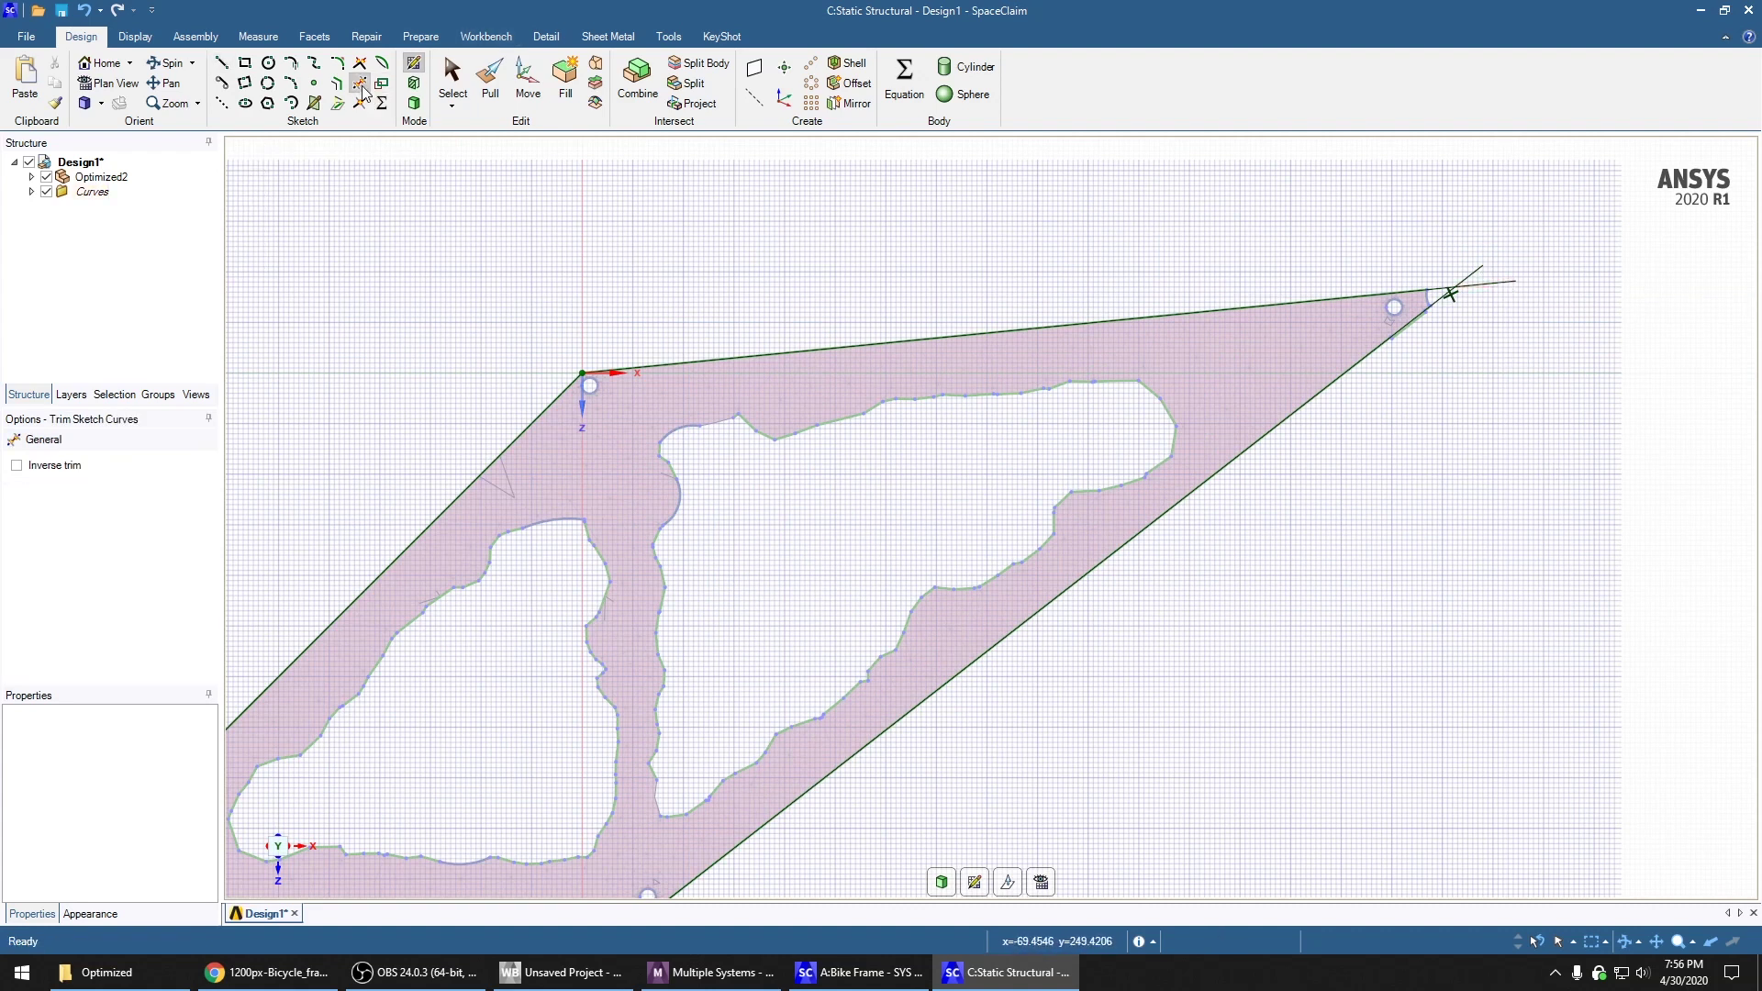
left_click(1505, 285)
left_click(1467, 277)
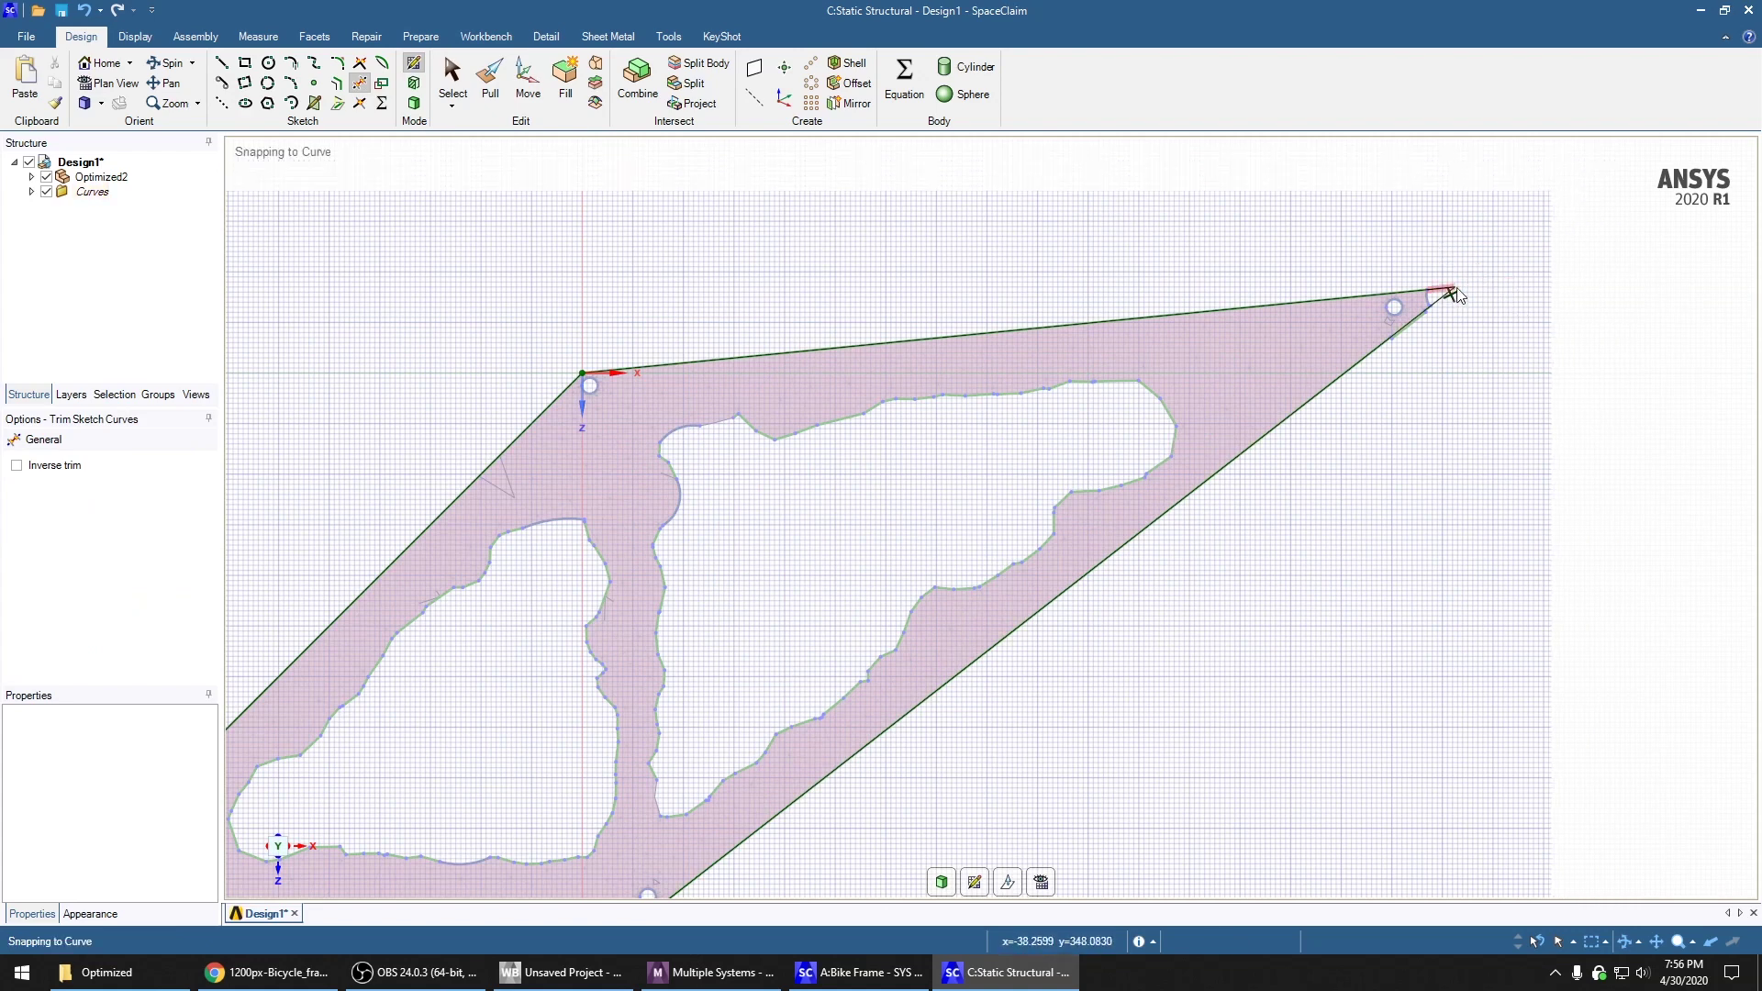
scroll(1355, 340, "up", 4)
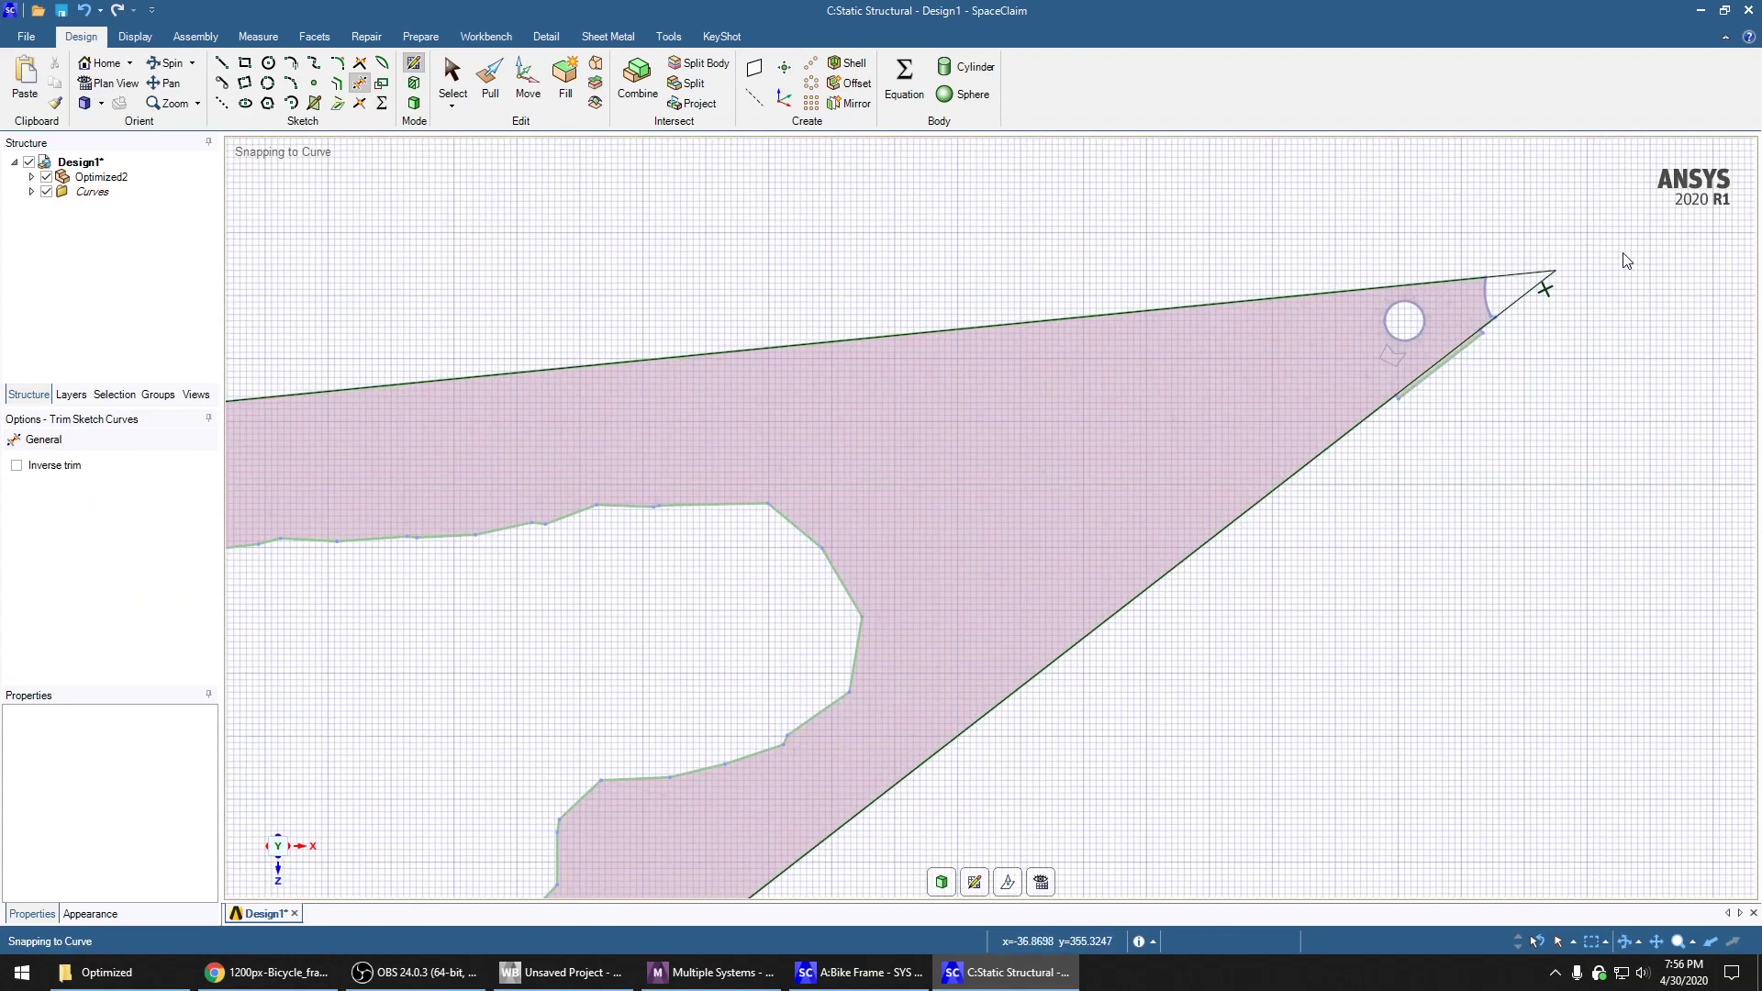
scroll(1588, 290, "down", 5)
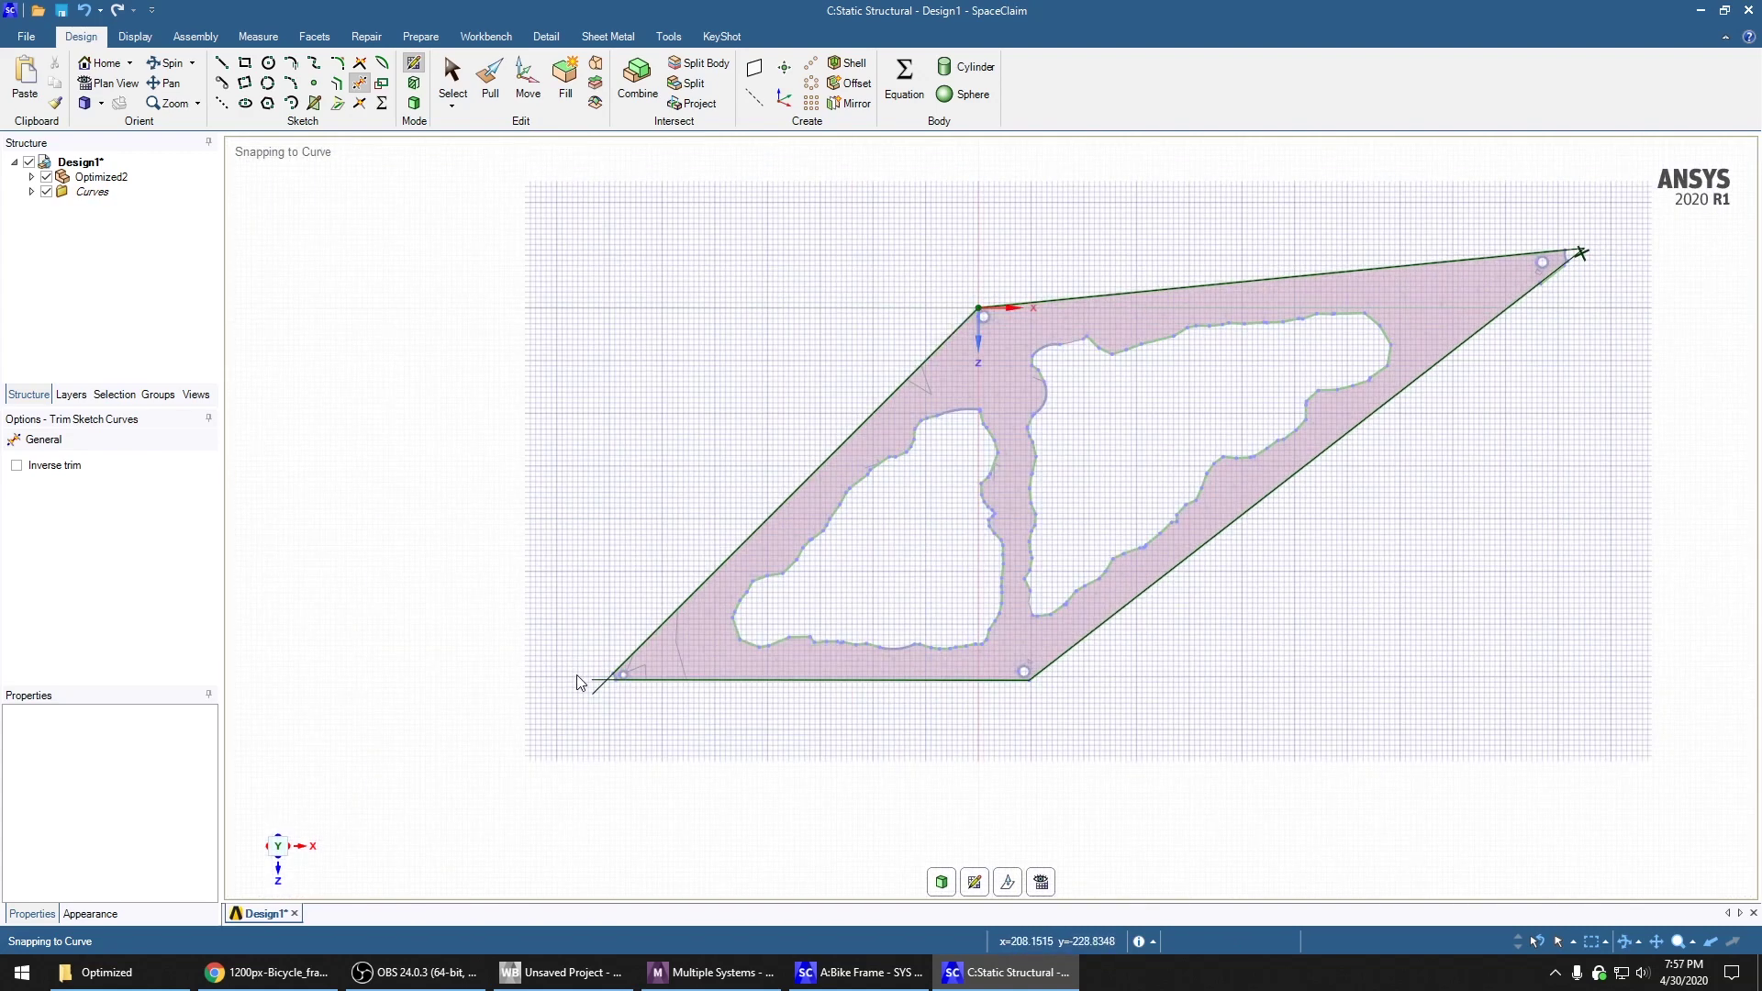
left_click(598, 683)
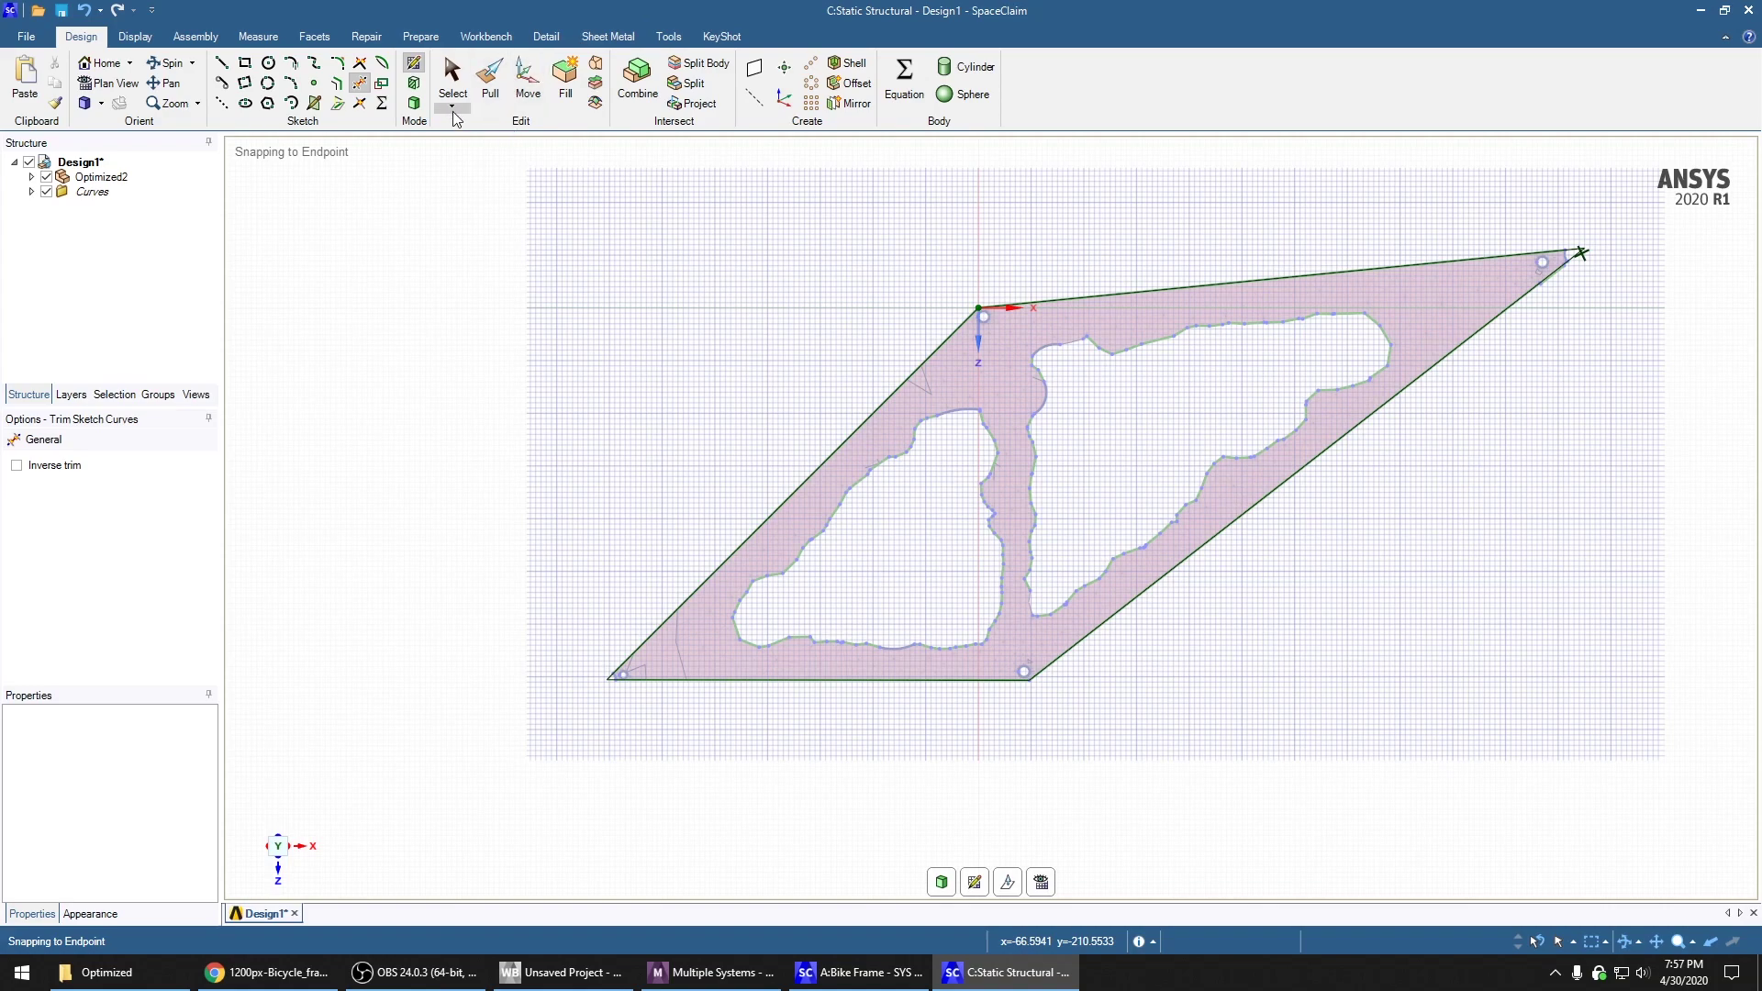
Sketch circles over the hole near the origin, about 6.3 mm in diameter, and the lower-left hole, about 4.5 mm in diameter
left_click(268, 63)
scroll(1021, 310, "up", 6)
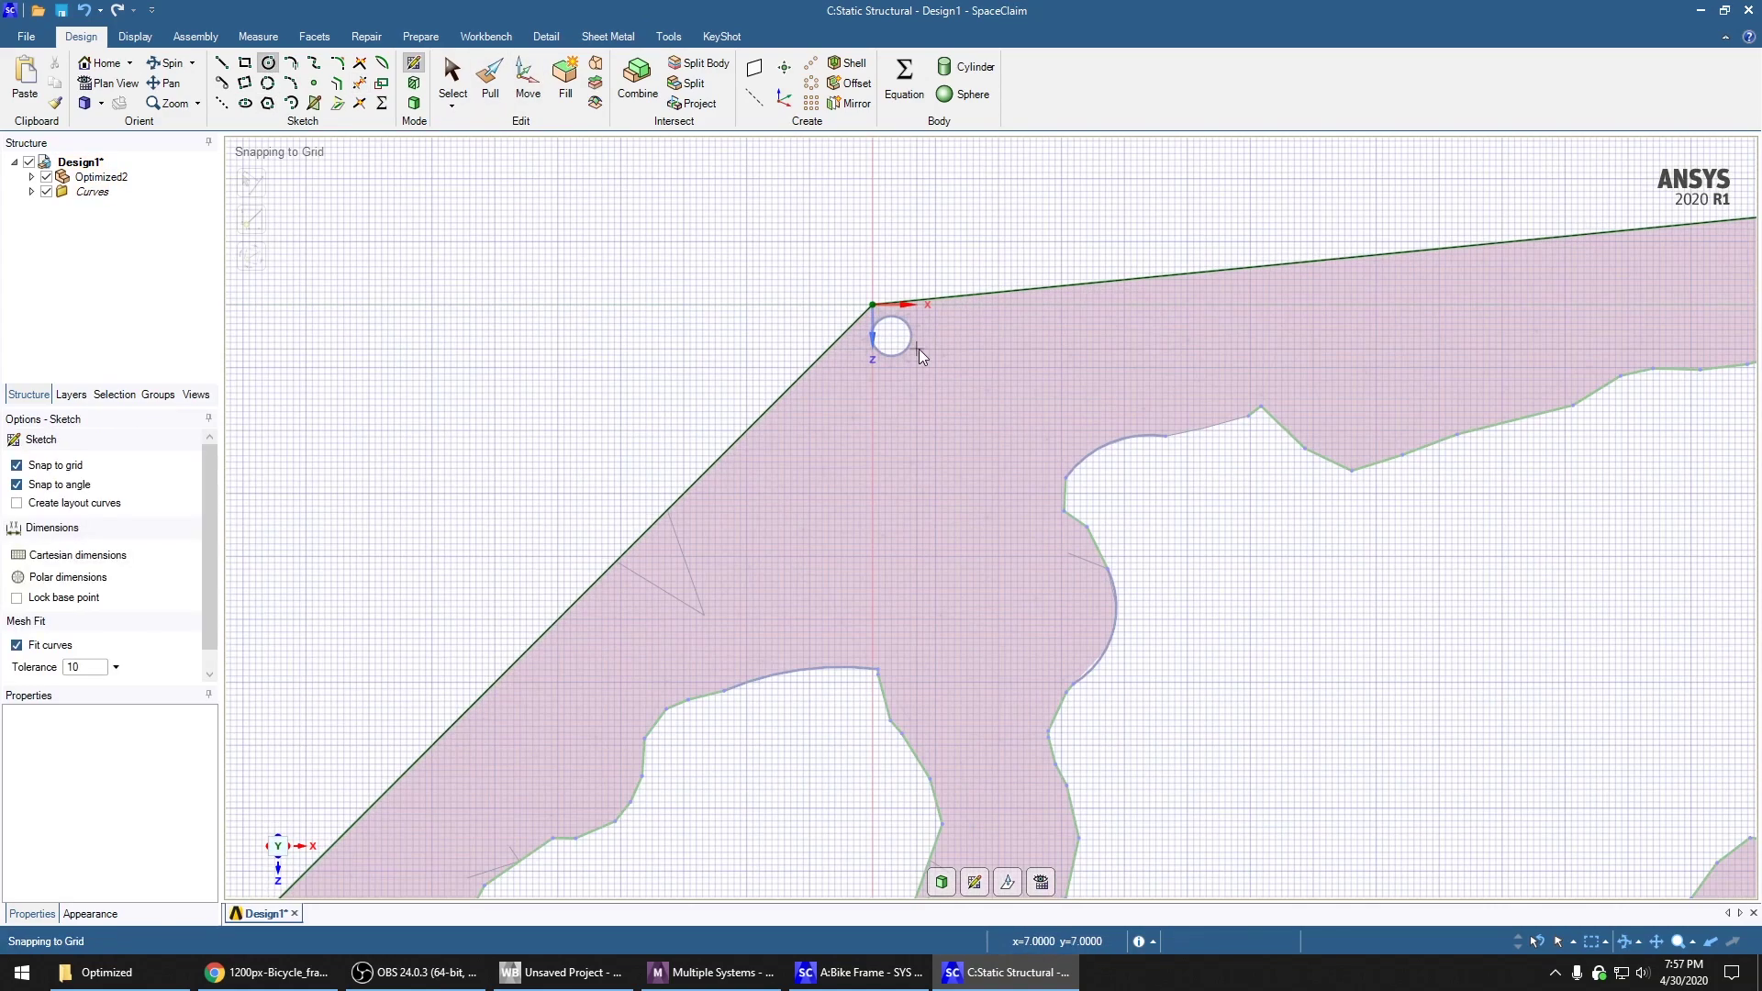
left_click(892, 336)
left_click(906, 349)
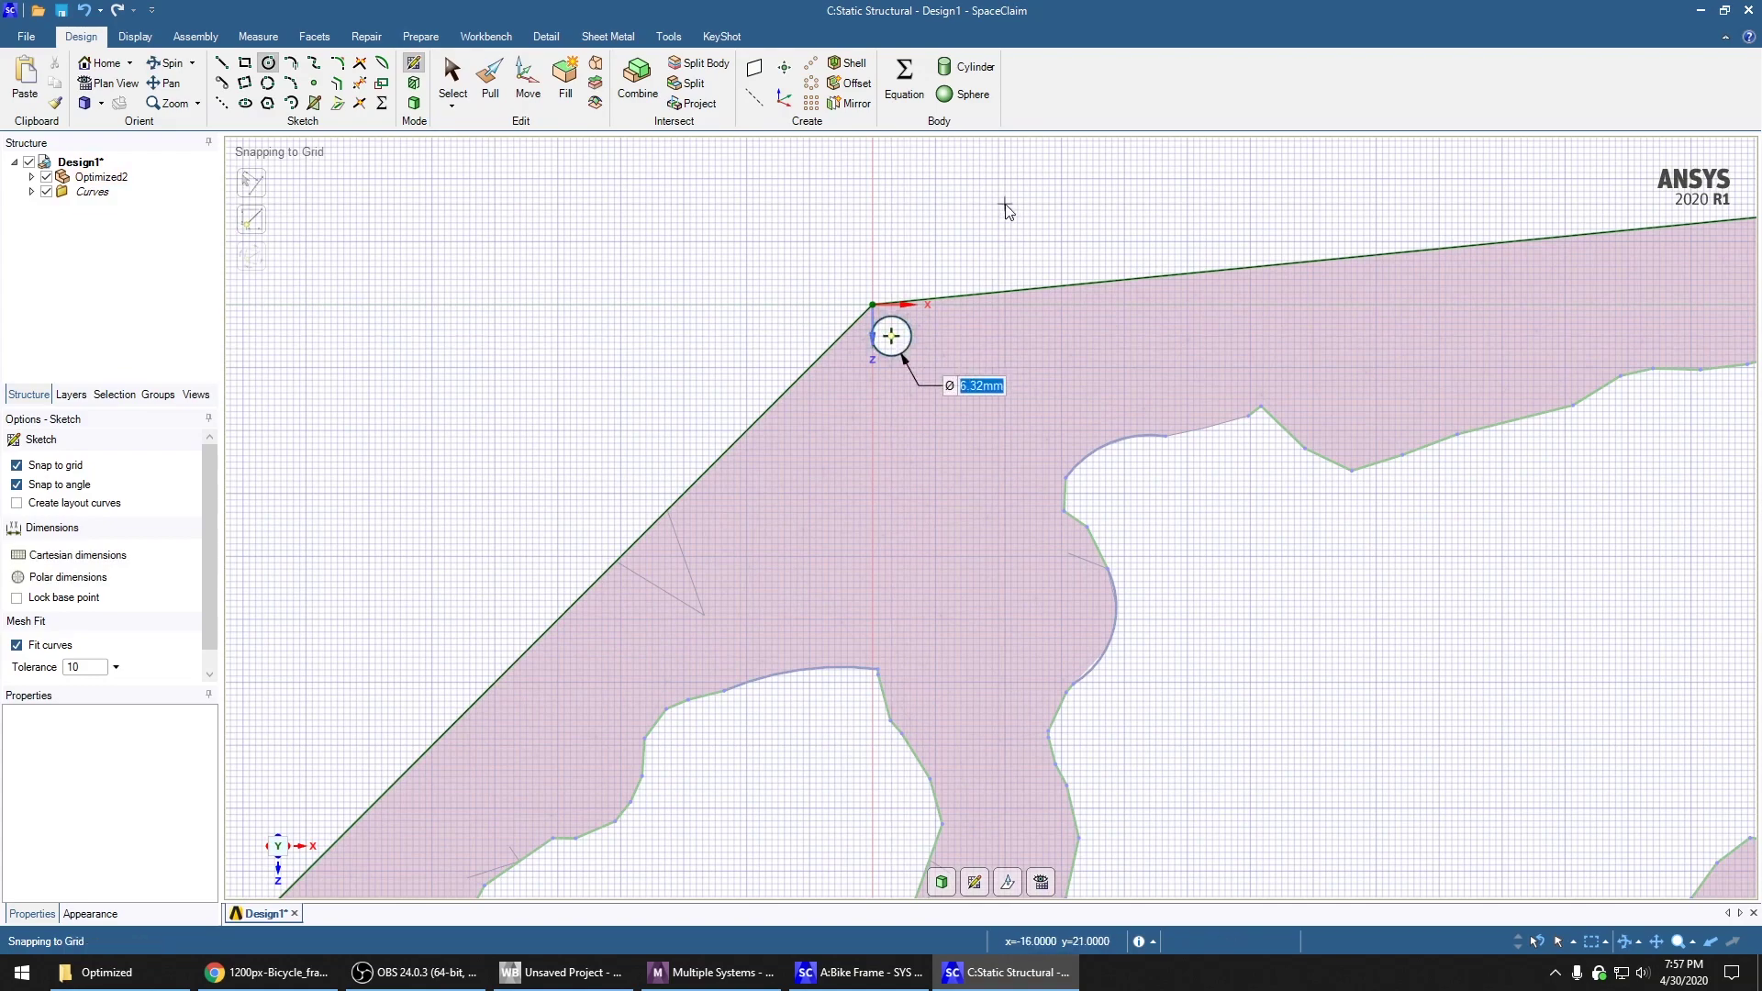
scroll(1012, 205, "down", 6)
scroll(537, 675, "up", 6)
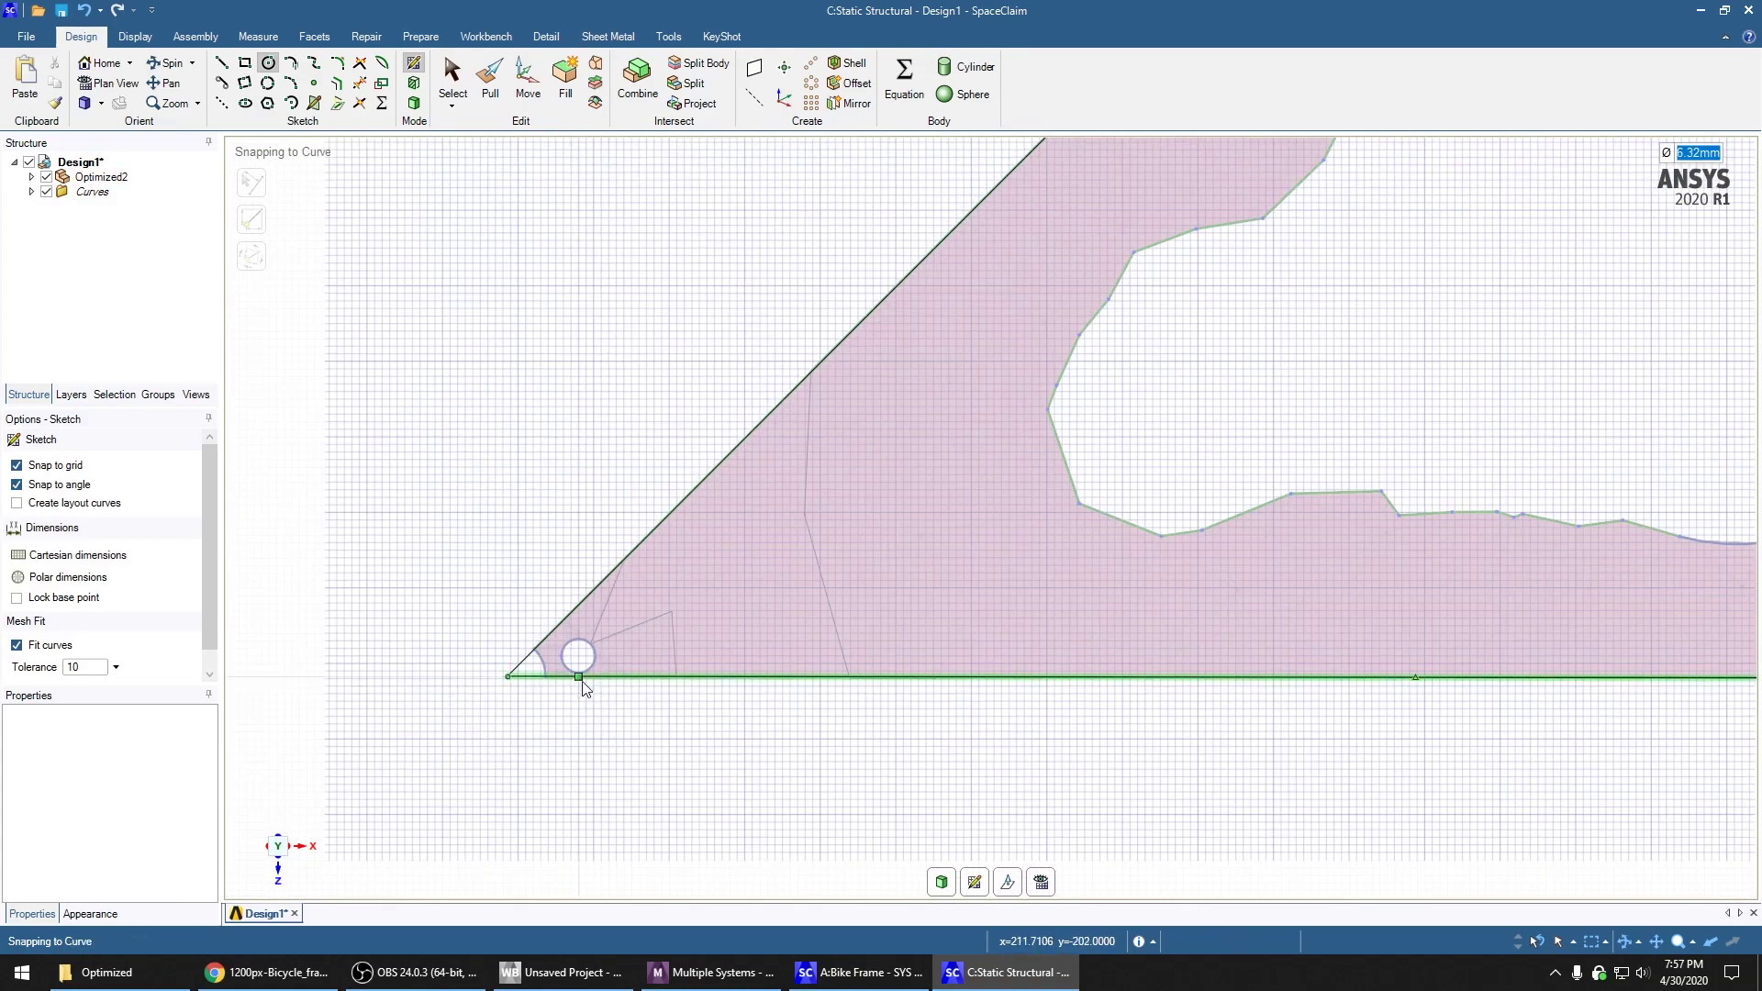
left_click(578, 657)
Sketch circles about 6.3 mm in diameter over the frame's bottom-corner hole and the hole at its right tip
scroll(504, 590, "down", 5)
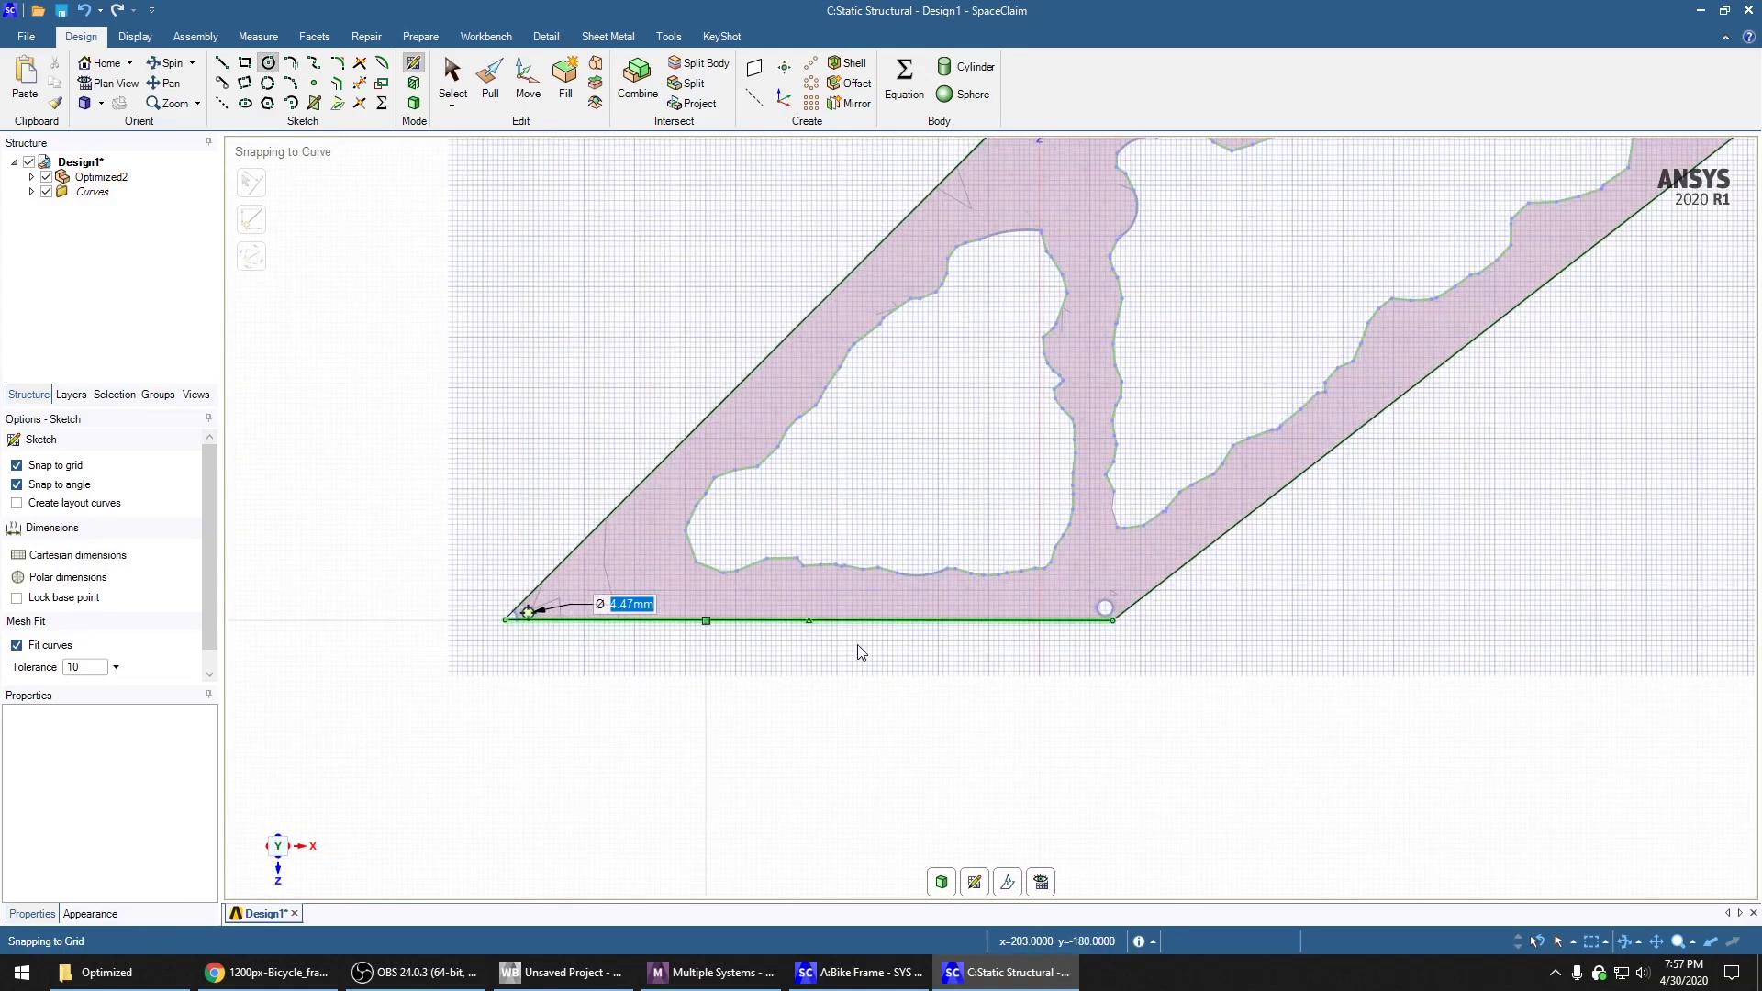
scroll(1102, 614, "up", 4)
left_click(1105, 608)
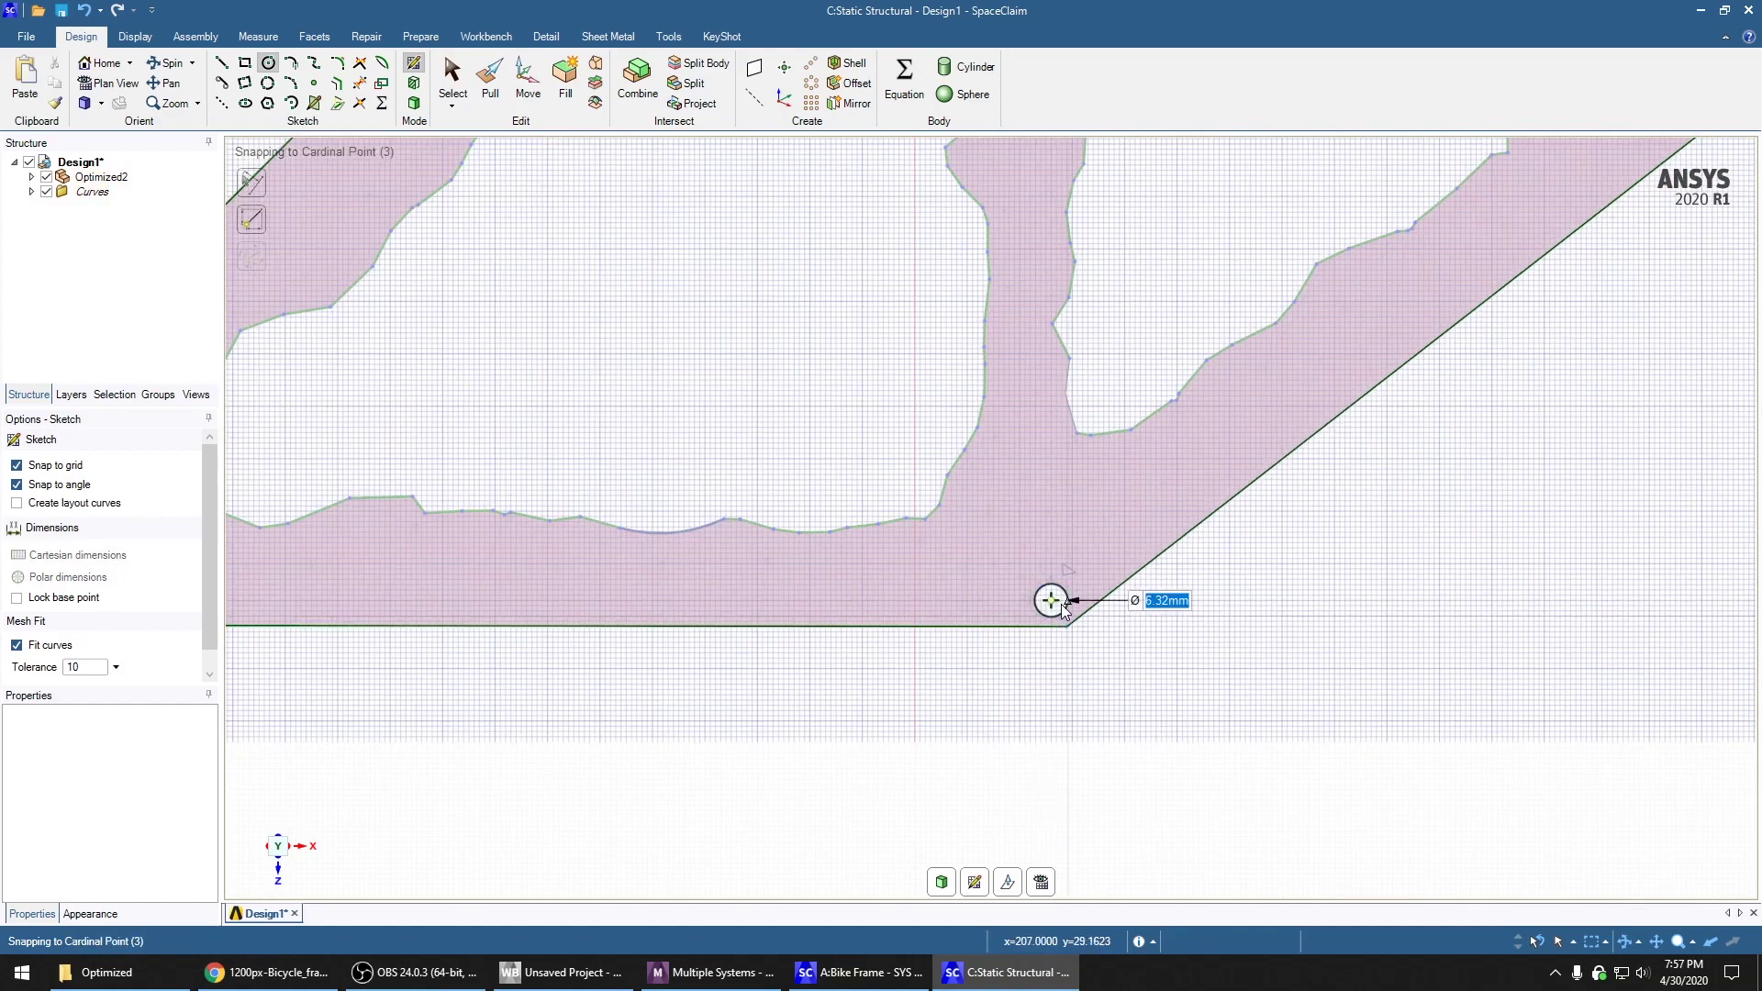
scroll(955, 698, "down", 6)
scroll(1259, 355, "up", 4)
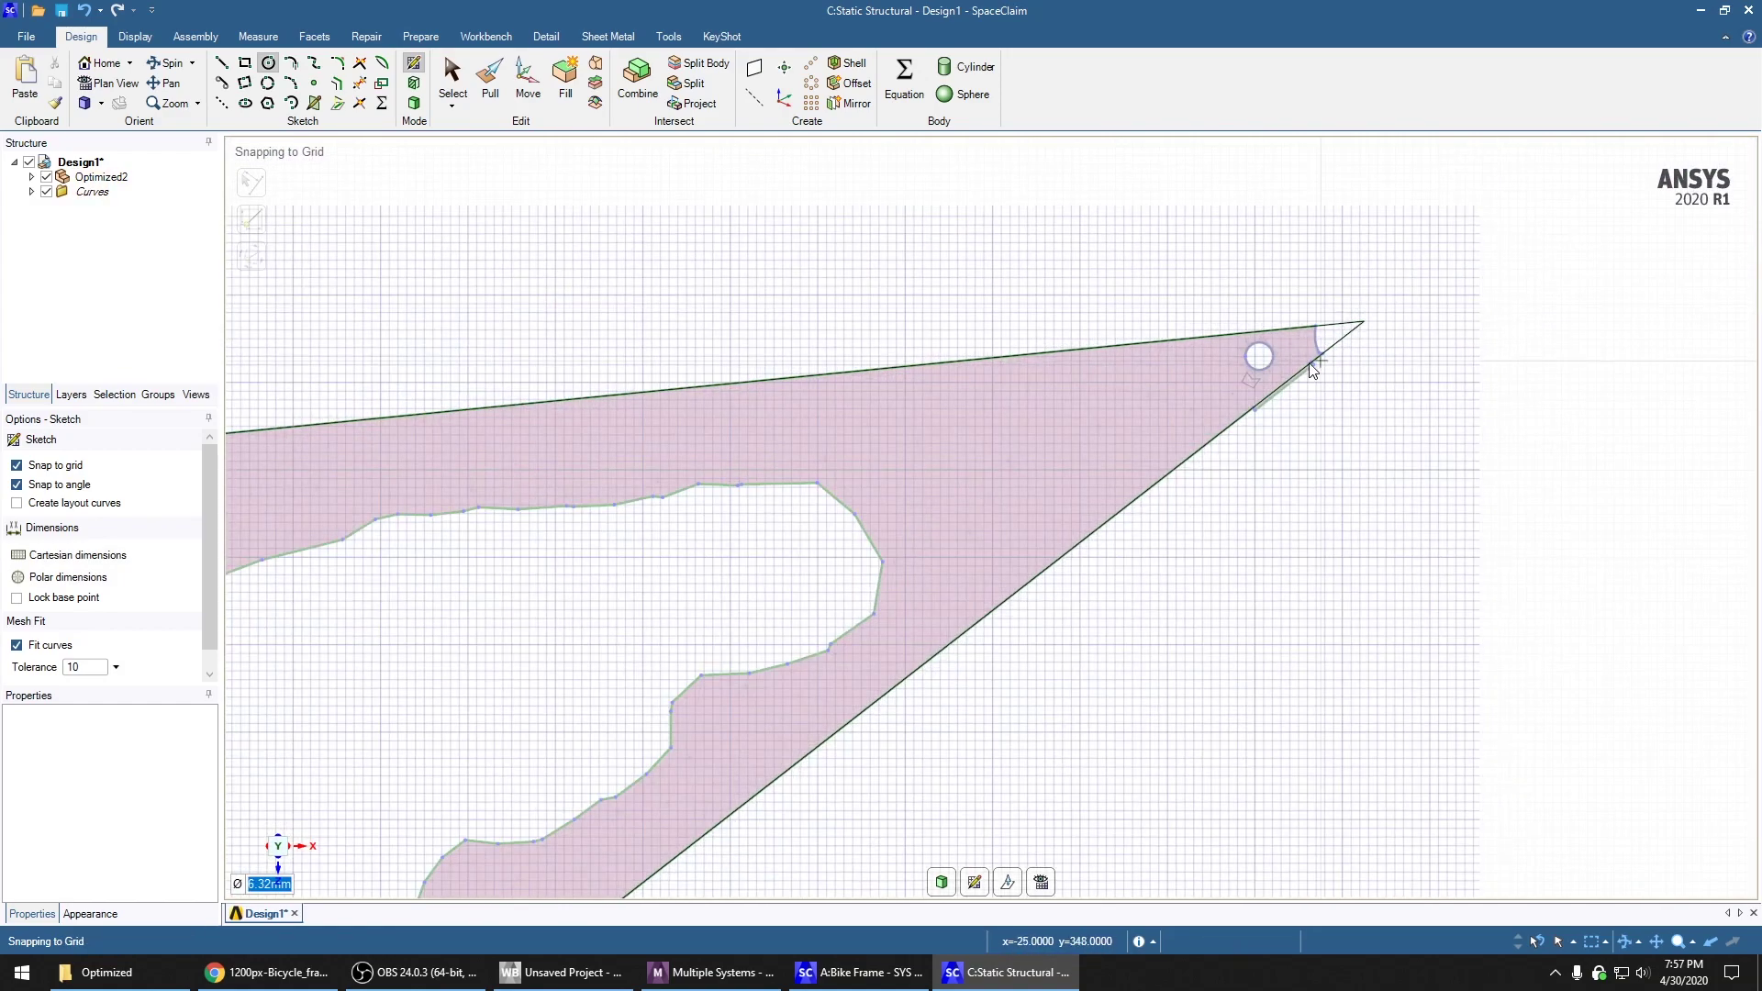
left_click(1259, 356)
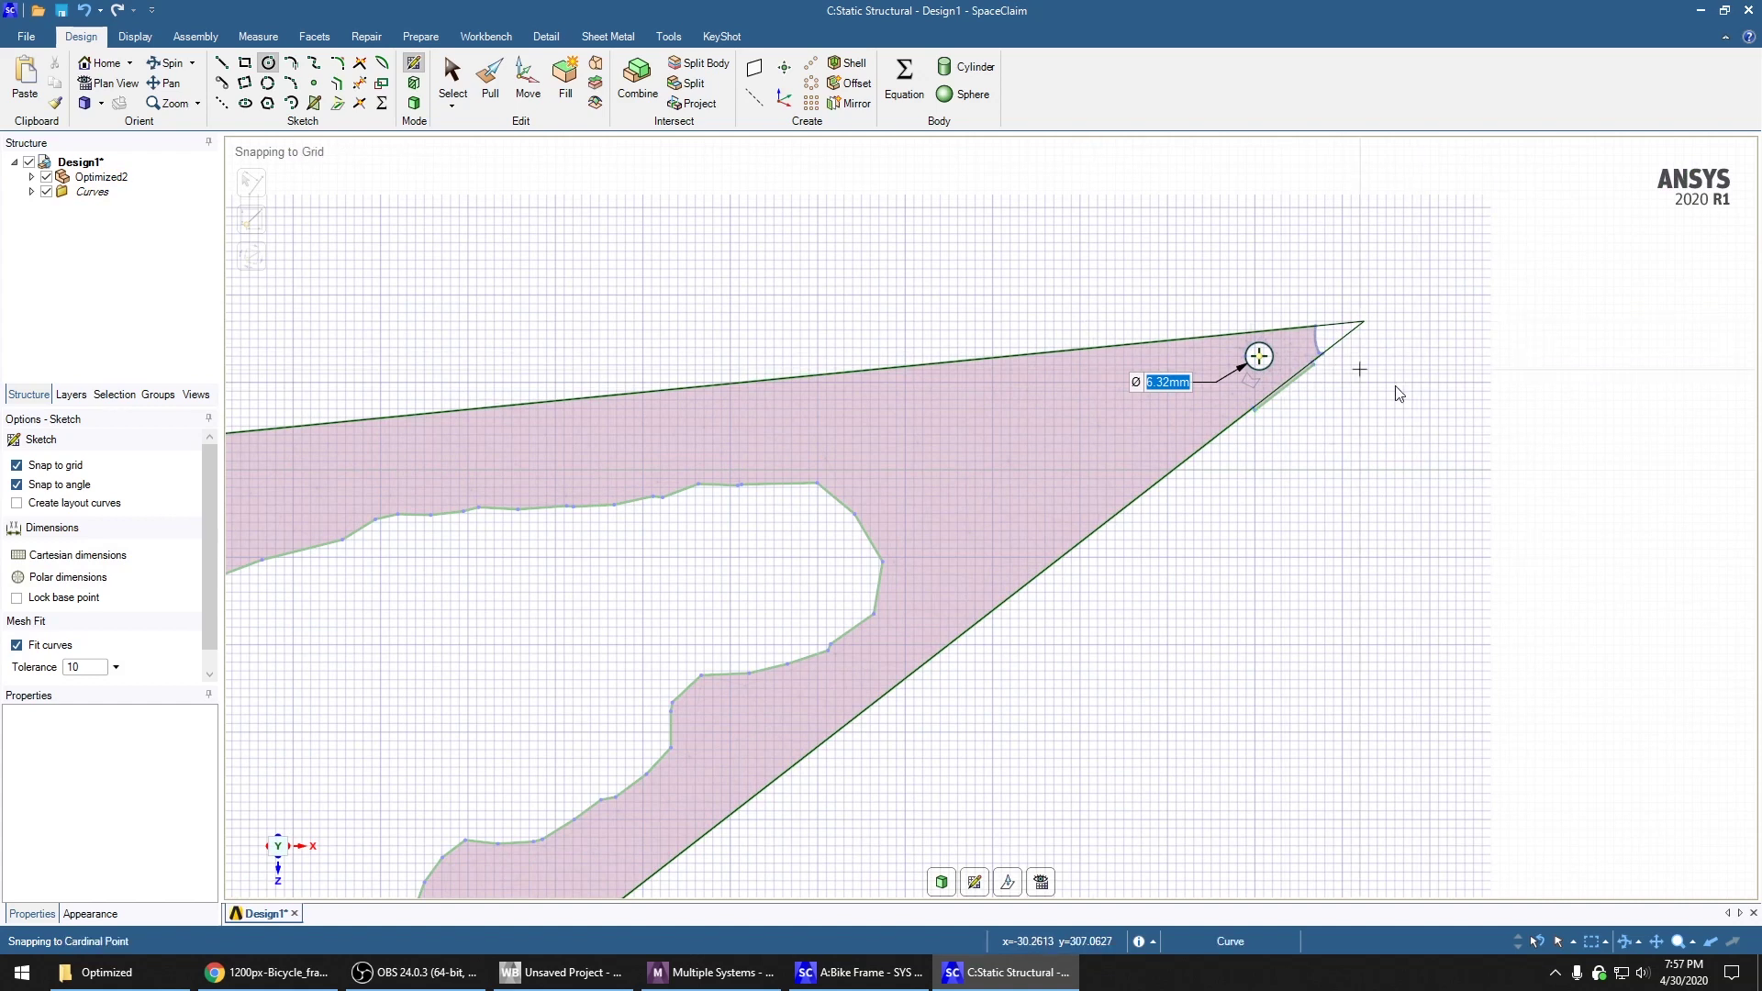
scroll(1411, 324, "down", 1)
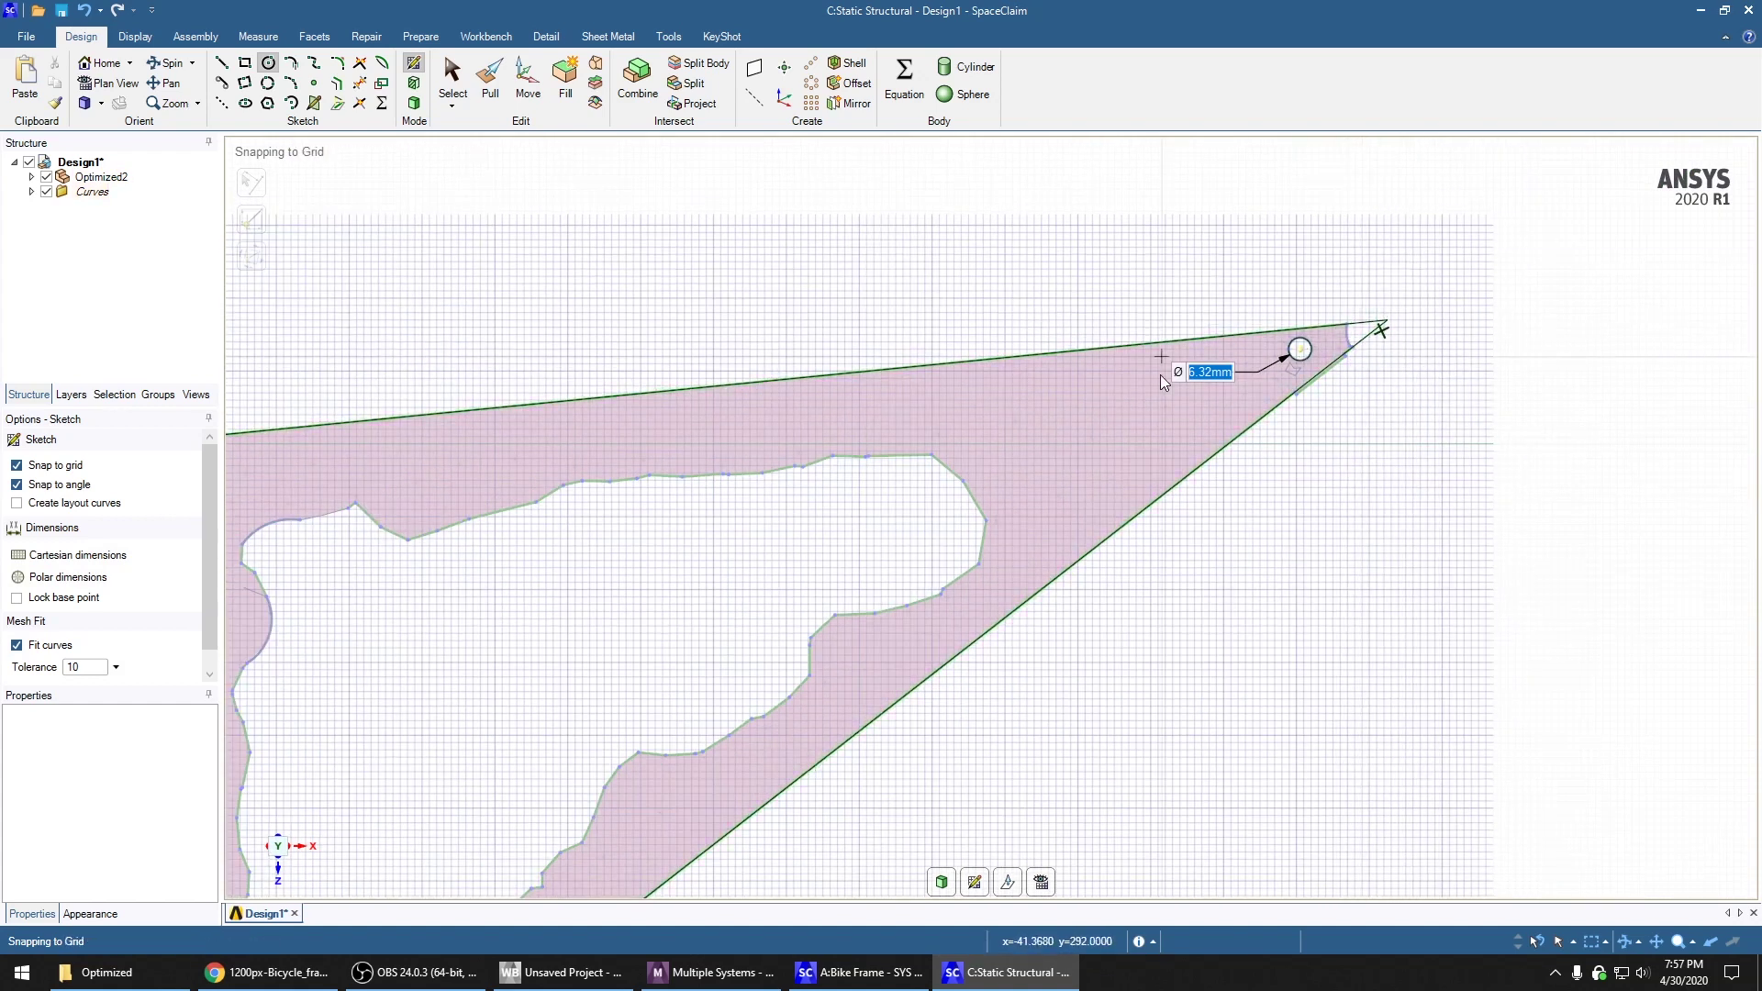
scroll(1581, 356, "down", 3)
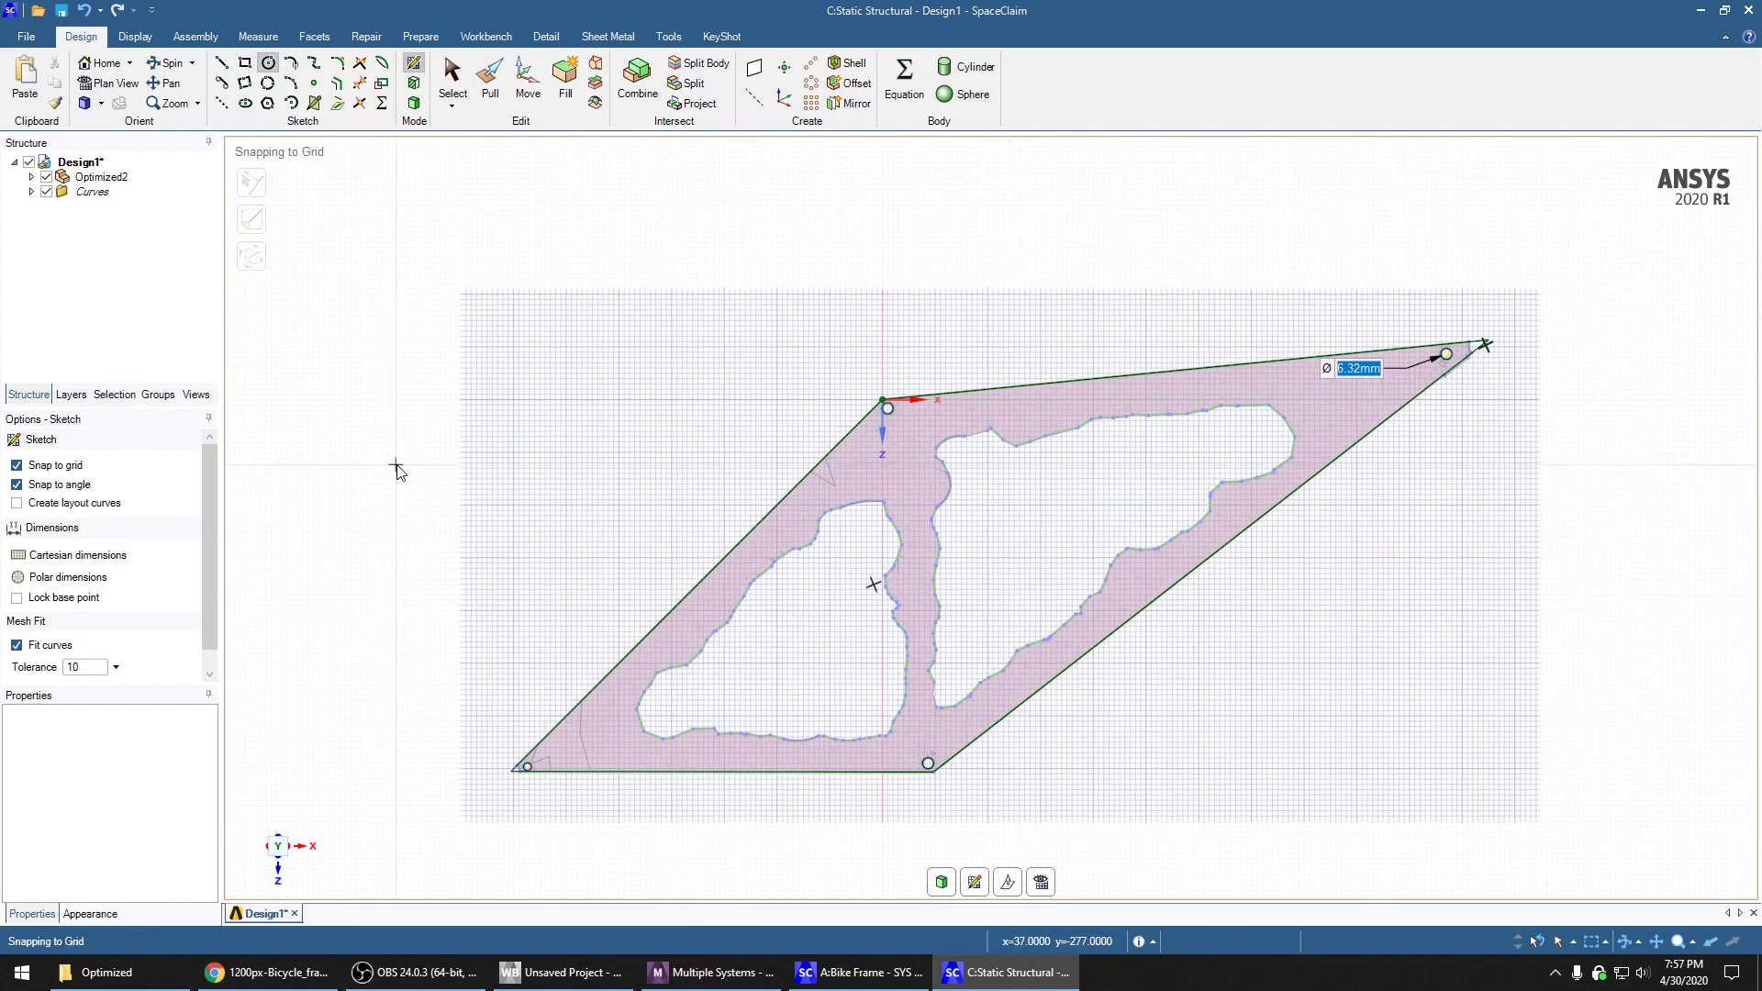
Draw a closed triangle of straight lines approximating the frame's smaller left opening
left_click(222, 62)
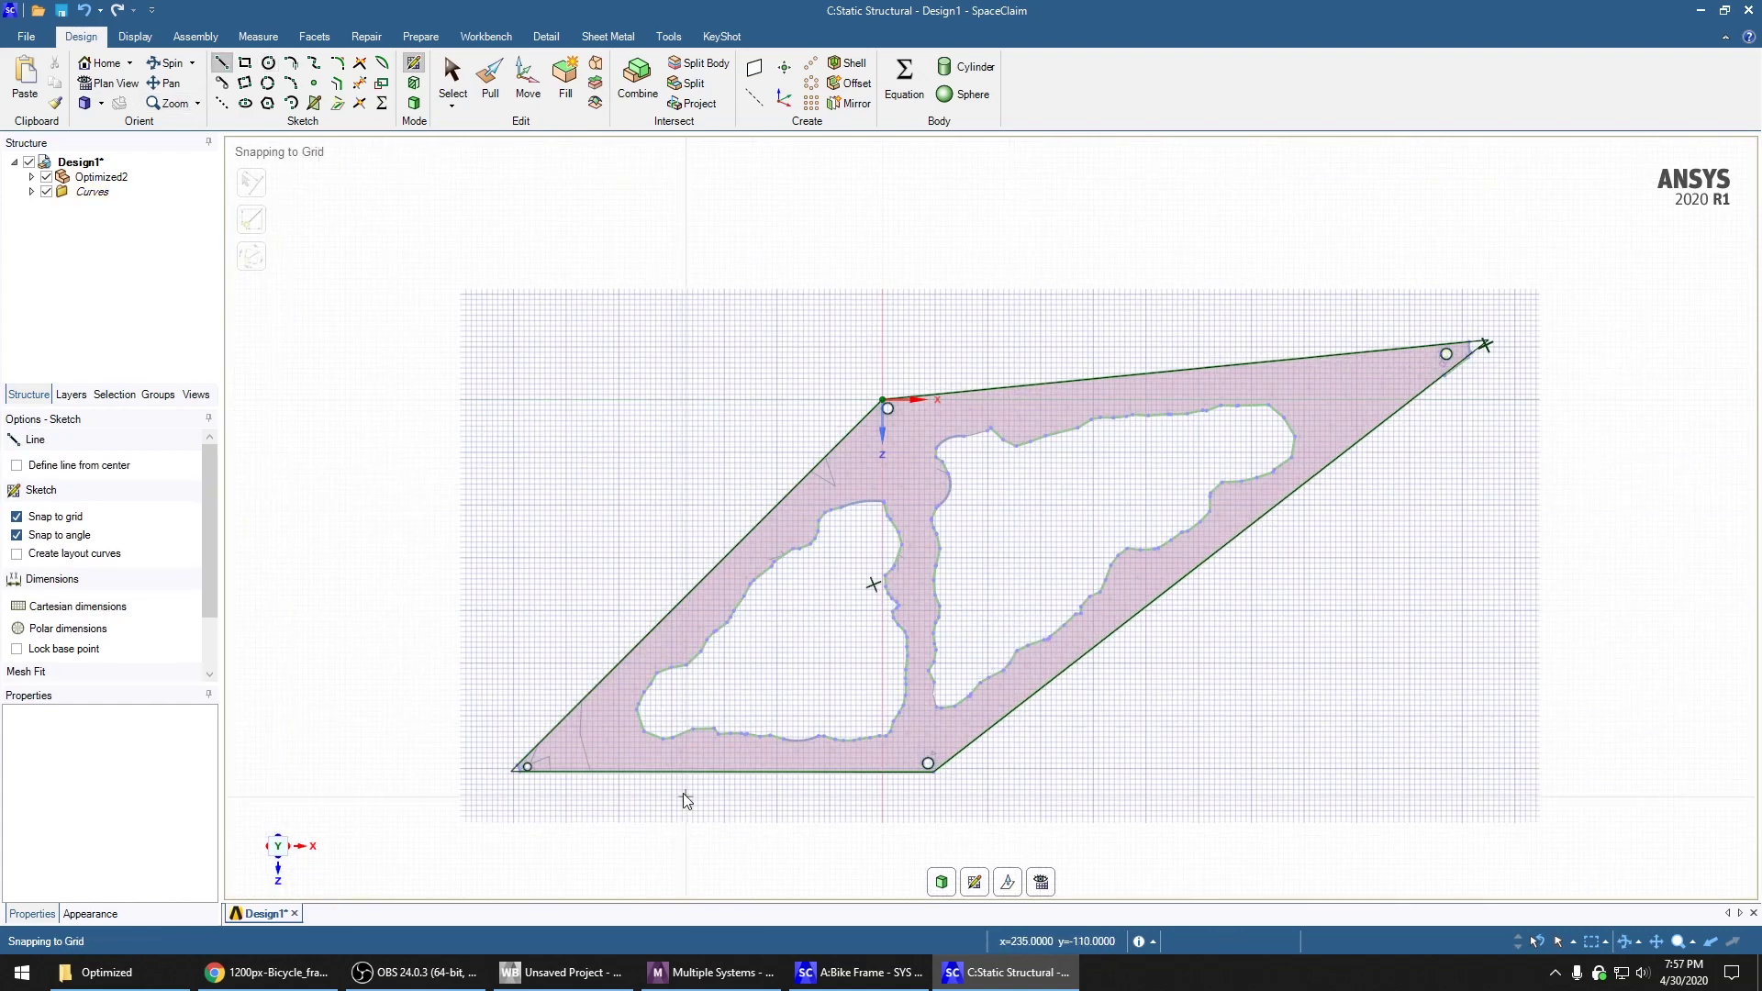
left_click(609, 735)
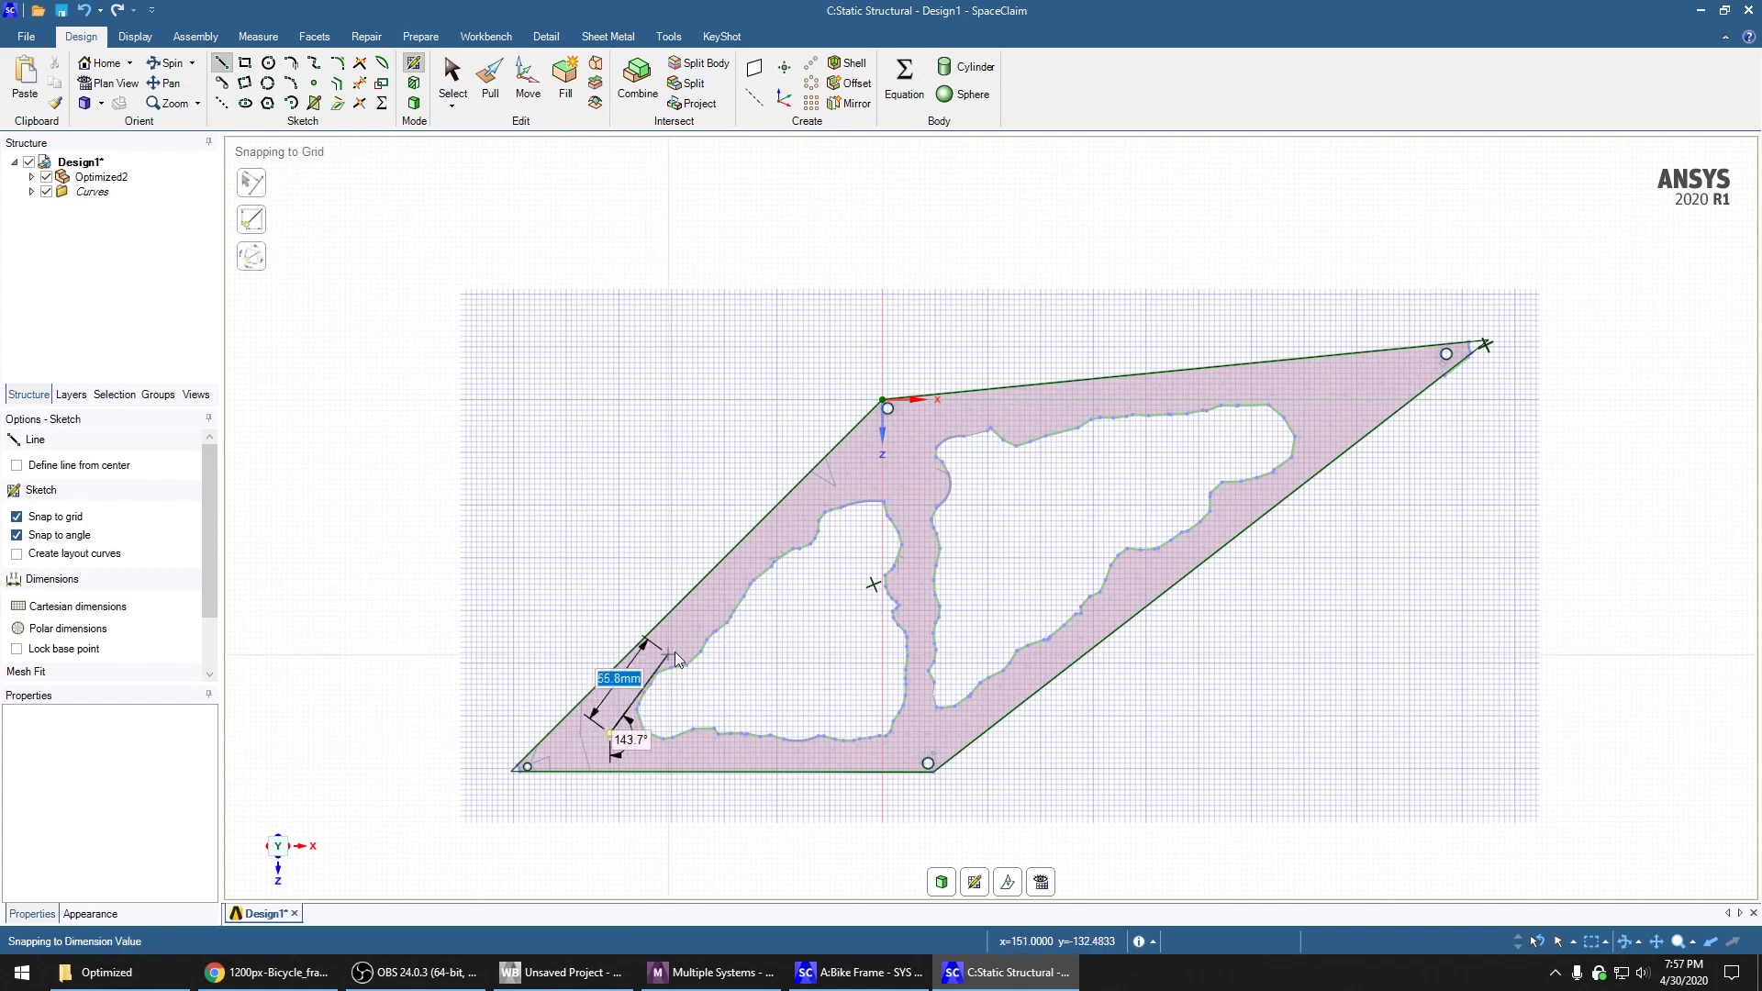
left_click(880, 465)
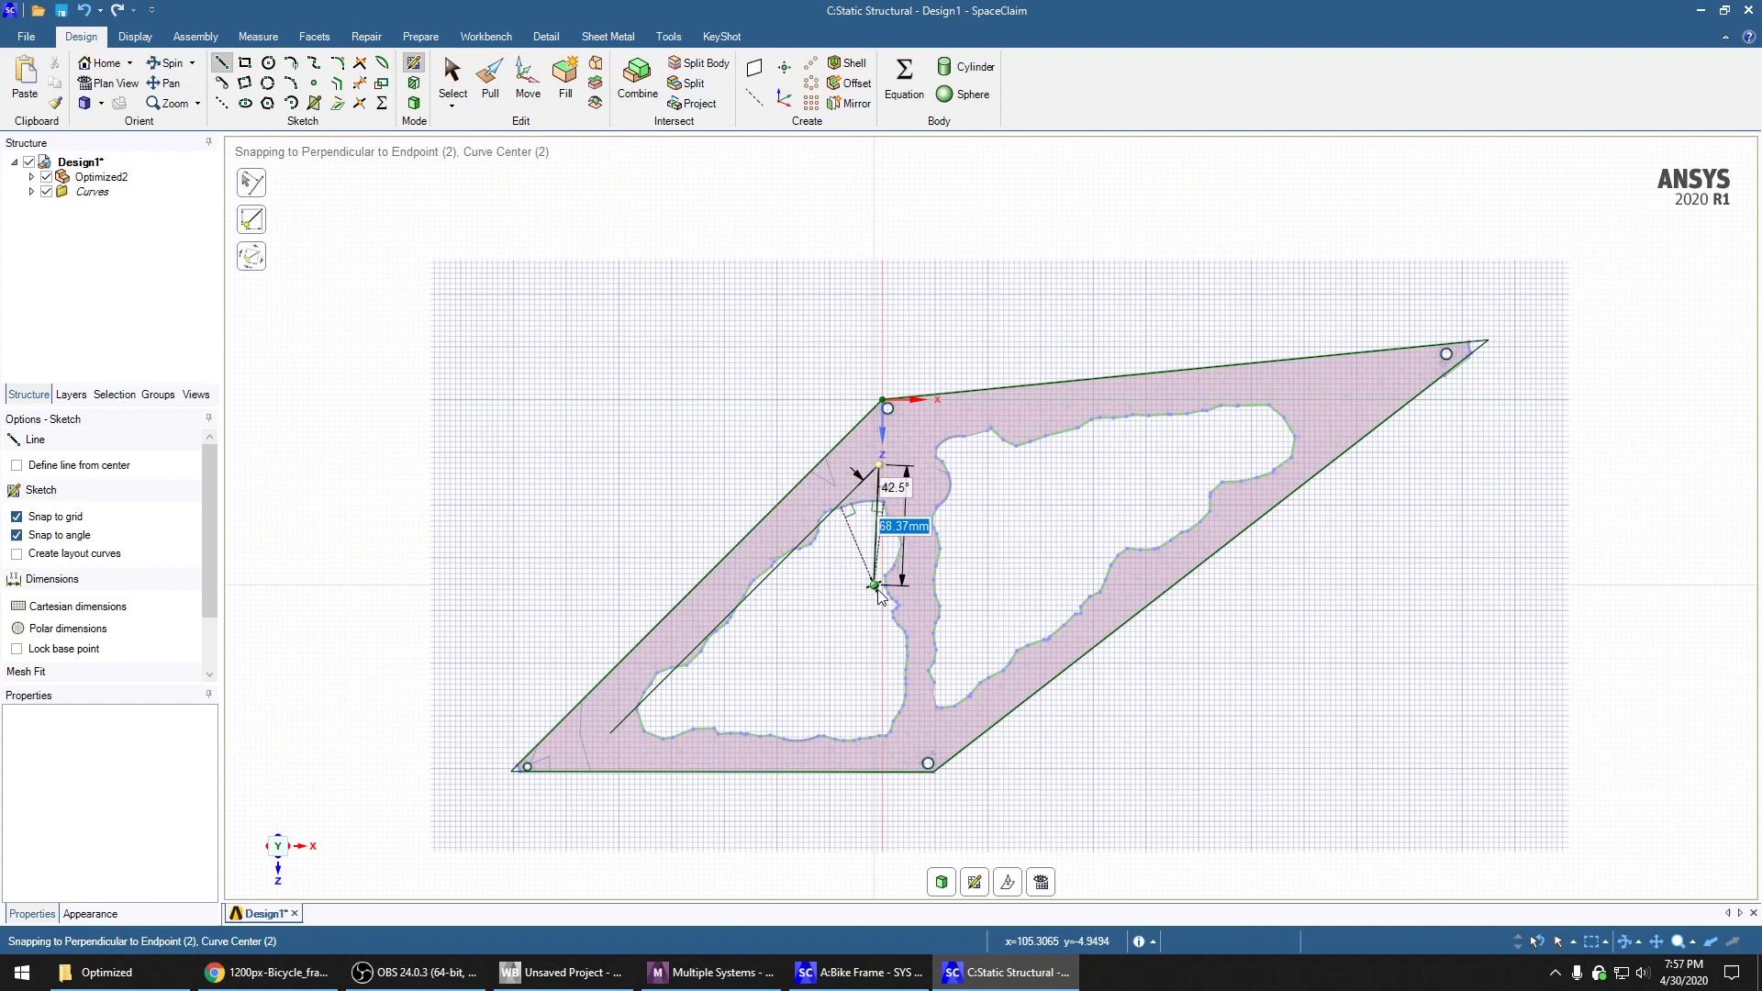
left_click(898, 740)
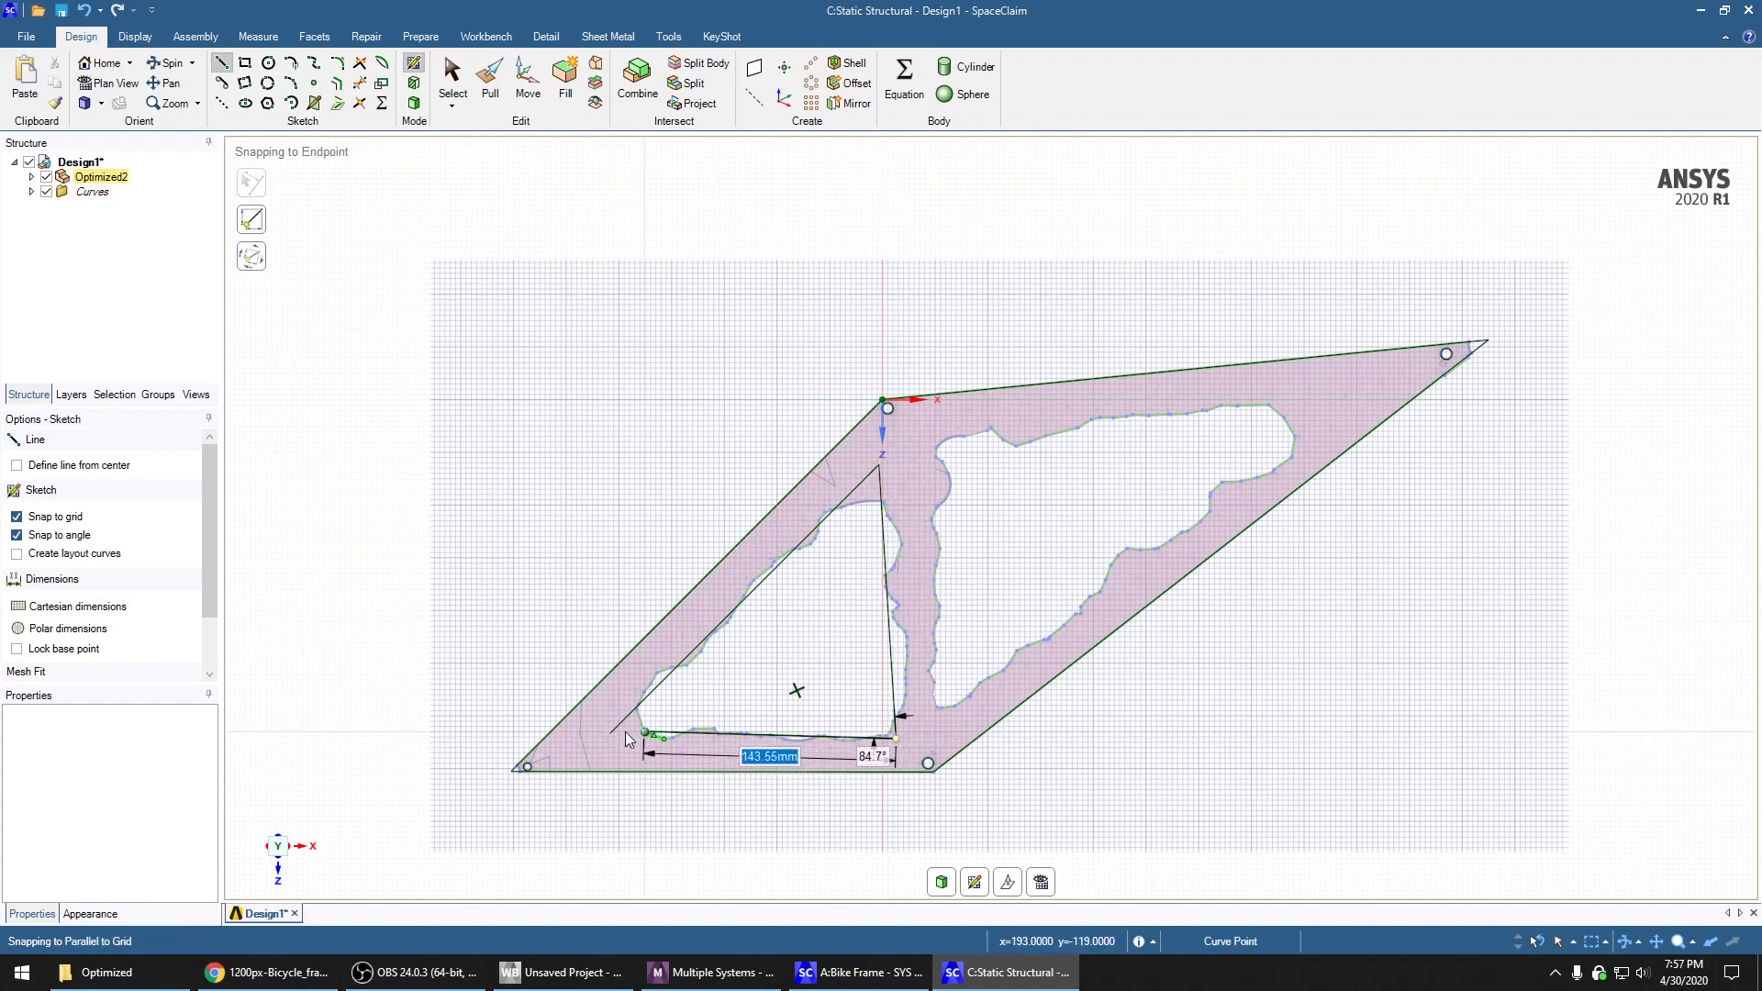
Sketch a closed triangle of straight lines approximating the frame's larger opening, starting with a near-vertical side about 156 mm long
left_click(942, 708)
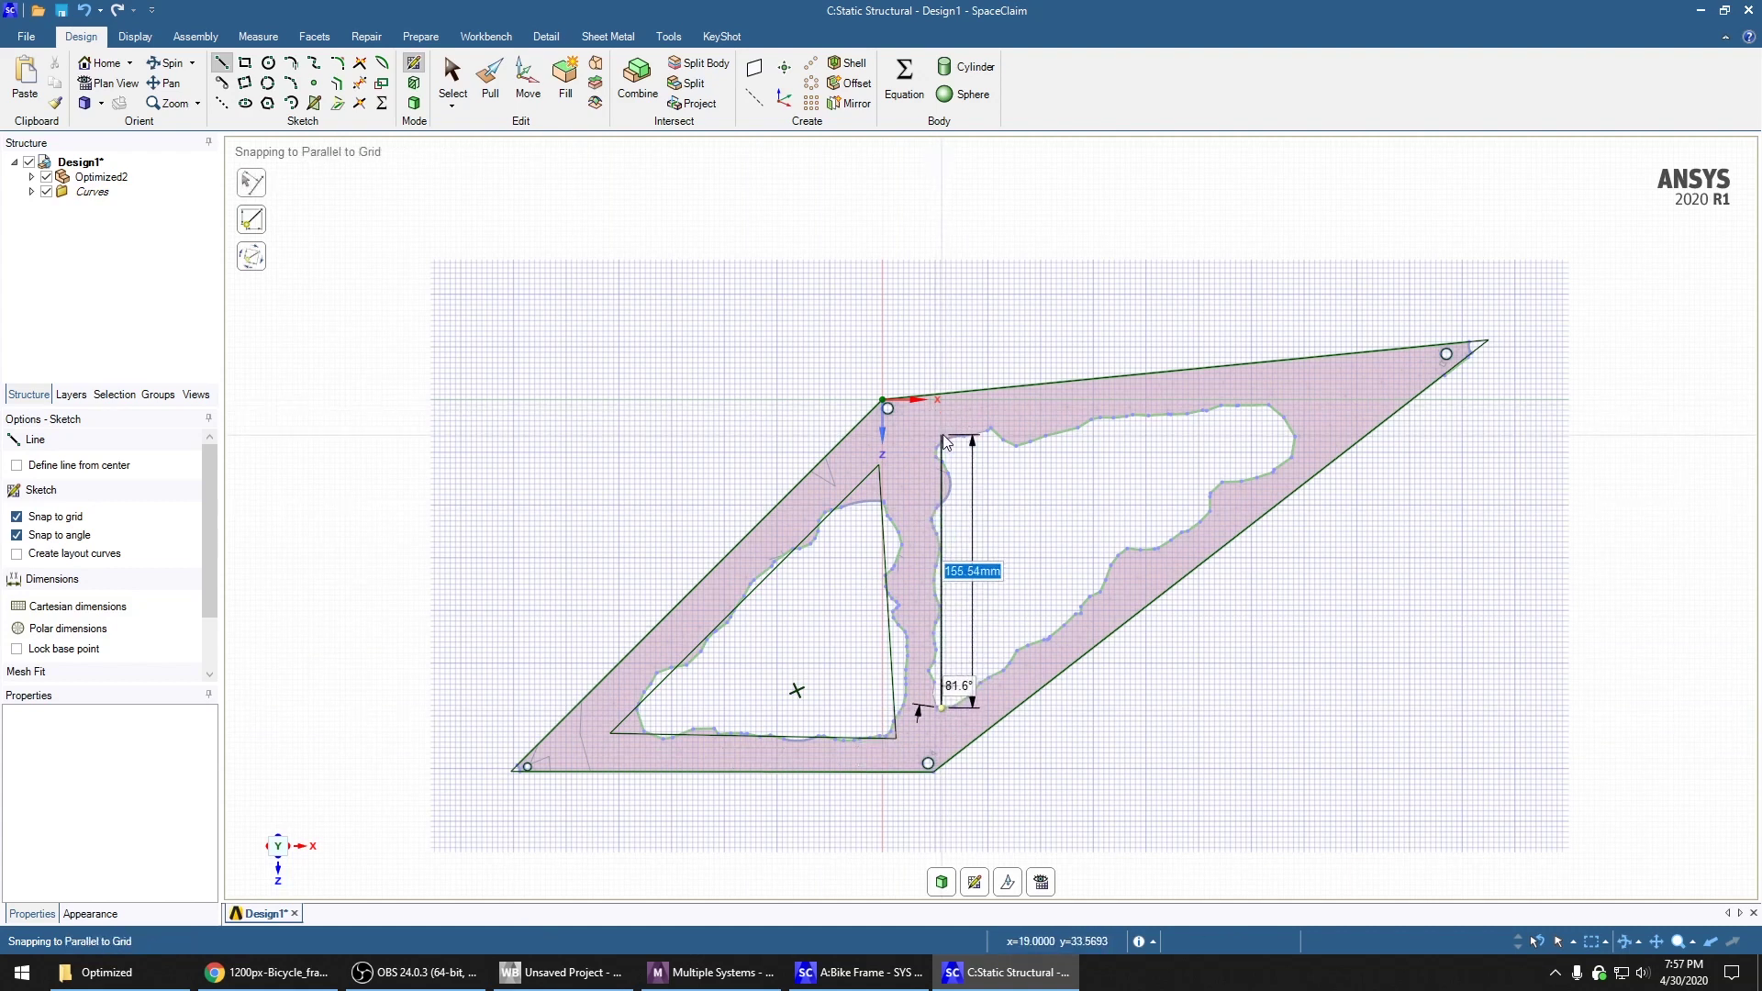
left_click(937, 439)
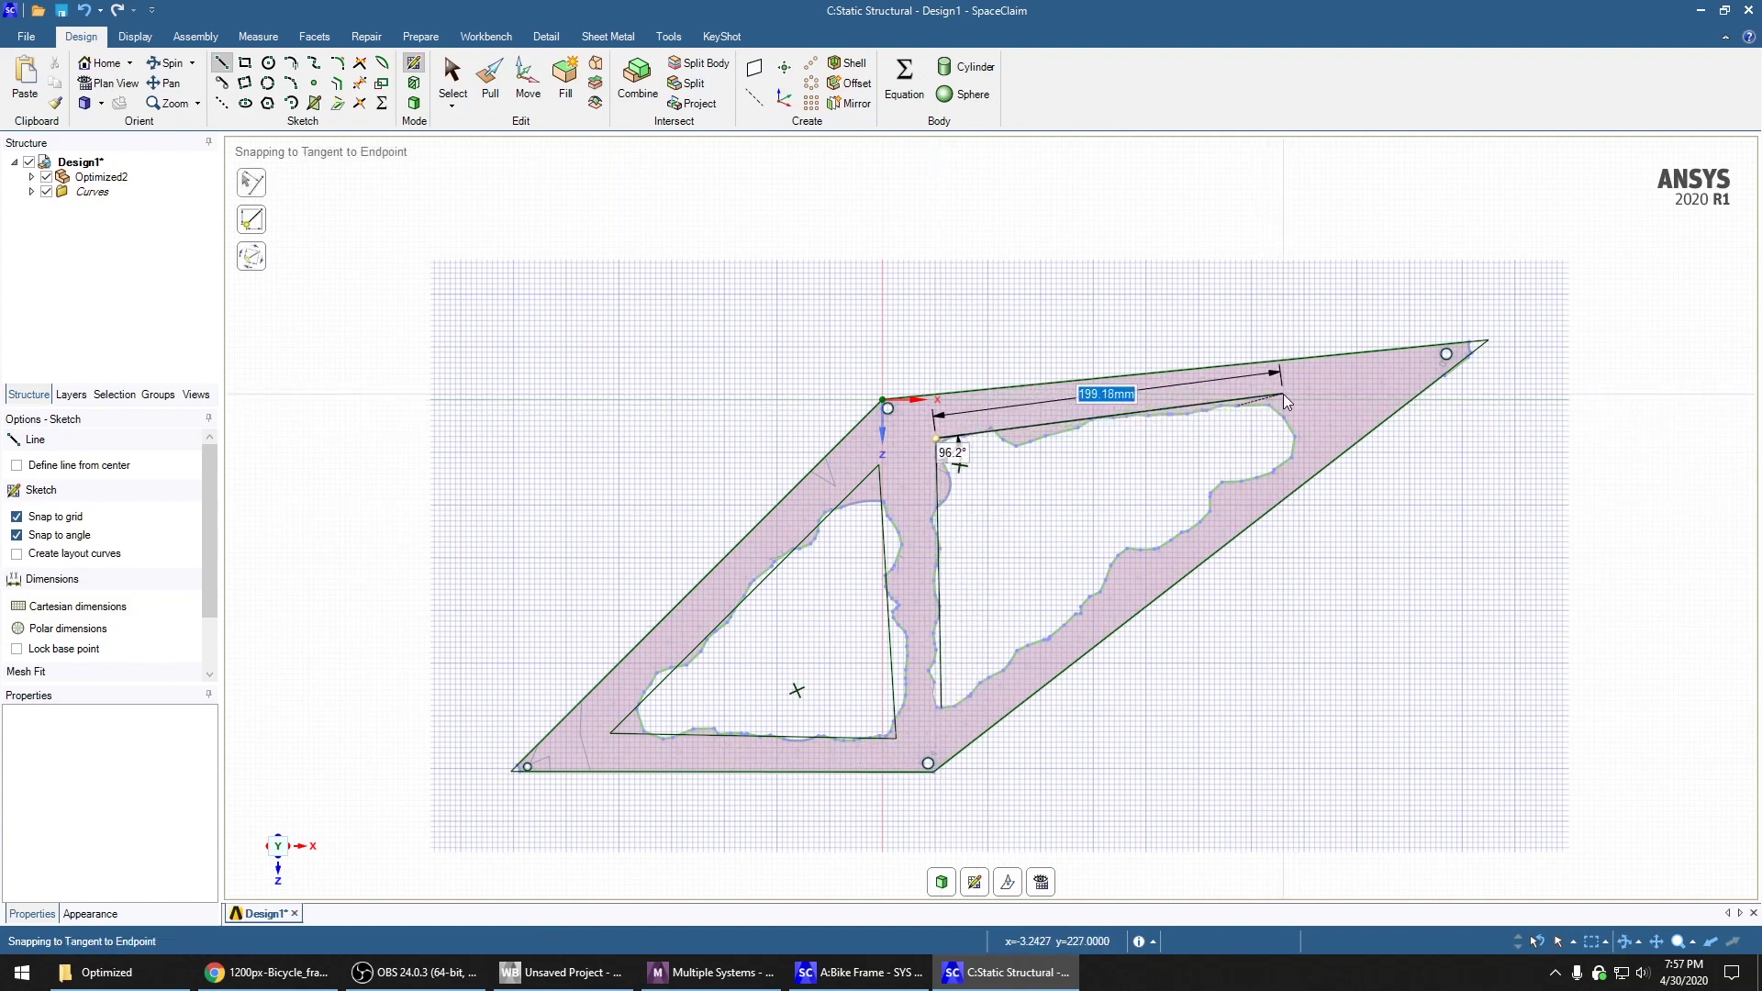
left_click(1336, 402)
left_click(943, 710)
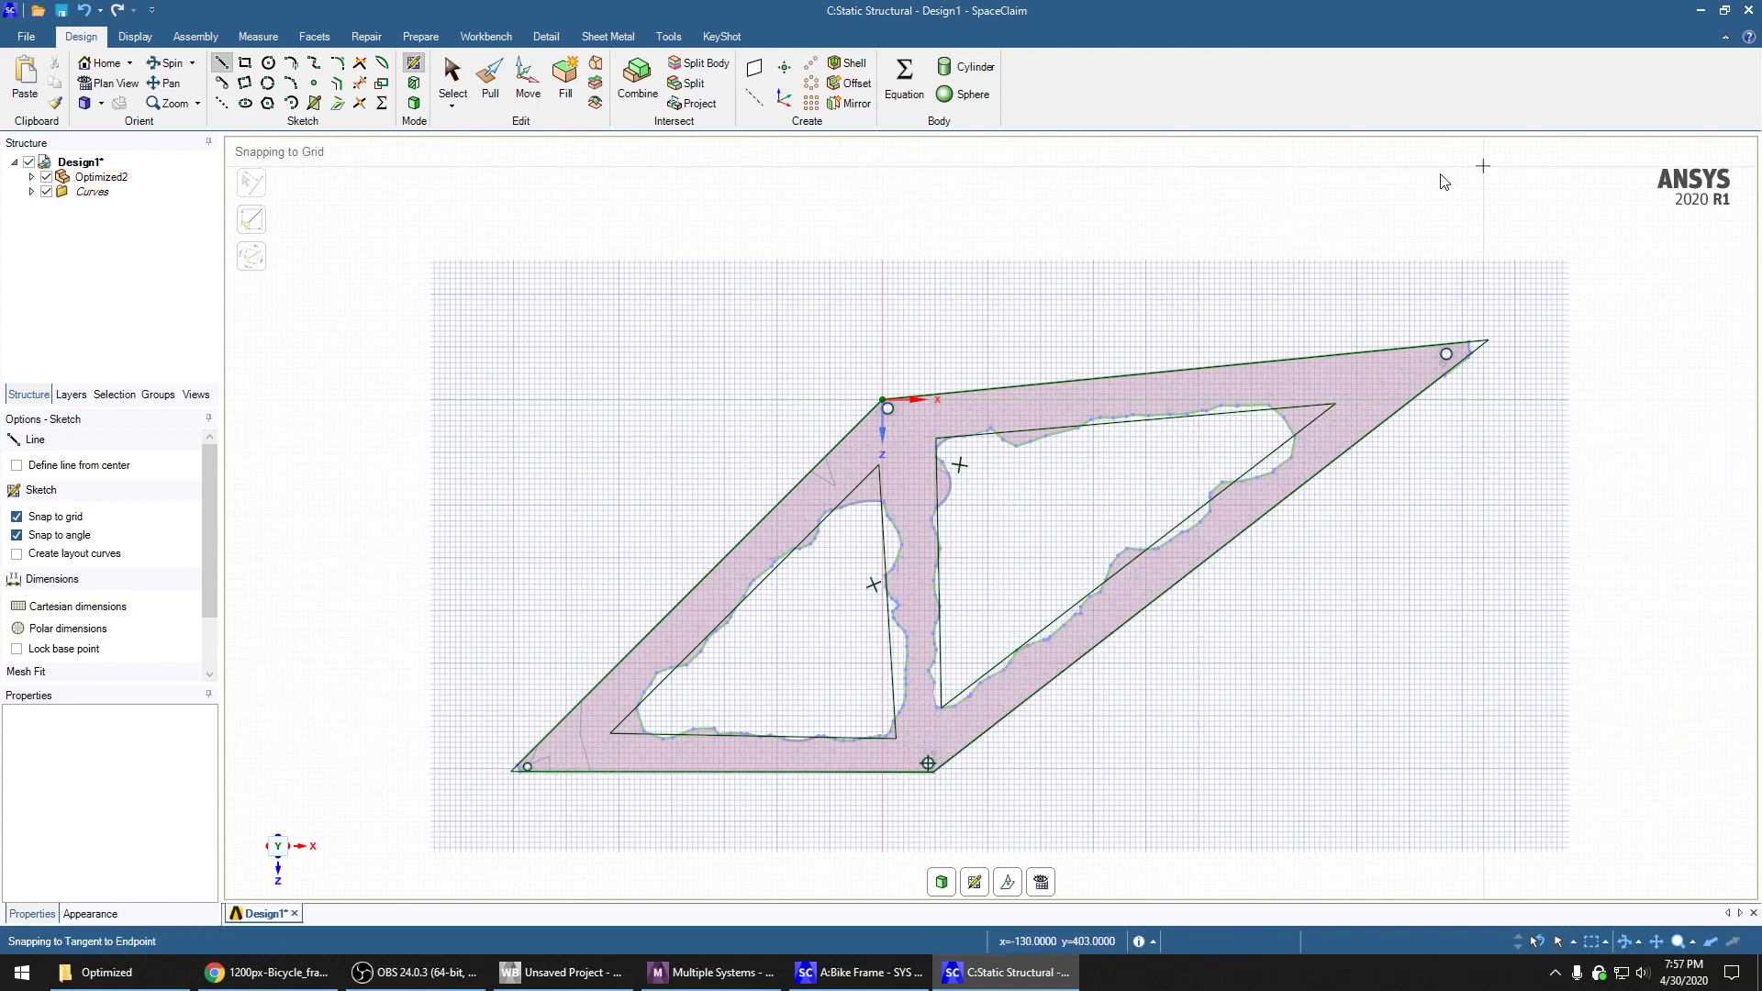
Turn the sketch into a surface with the Pull tool and round the outline's right tip to about 6 mm radius
left_click(491, 92)
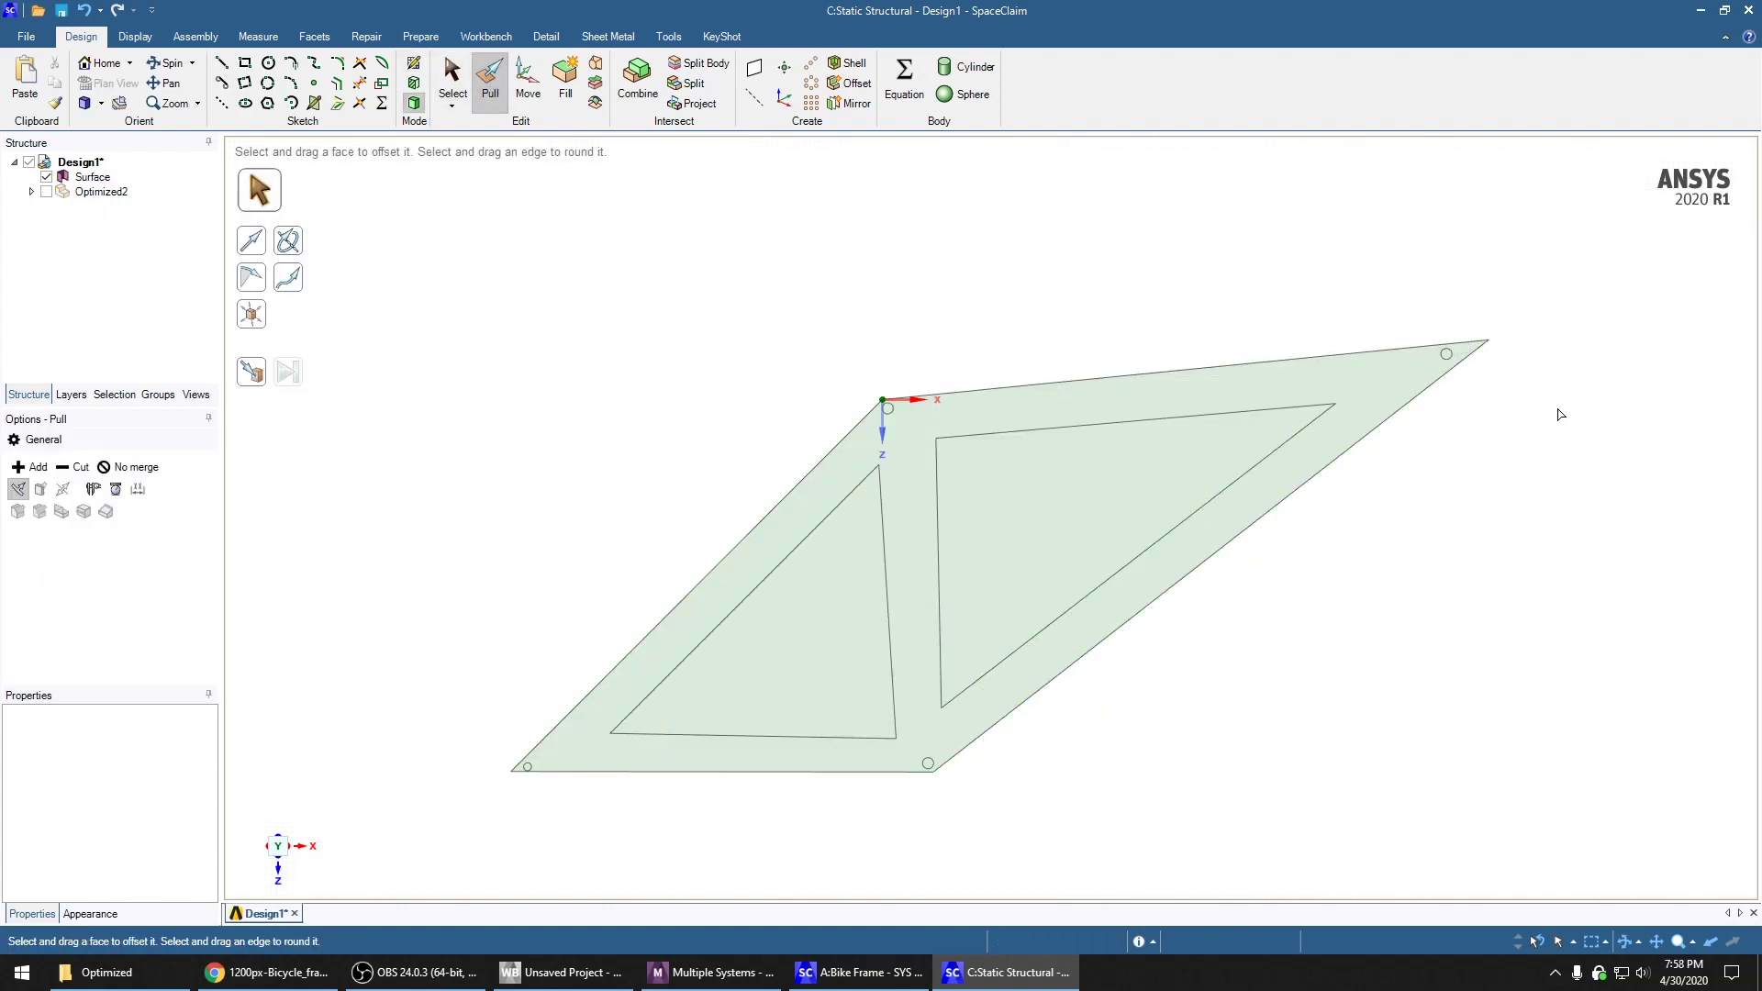
middle_click_drag(1561, 414, 1467, 444)
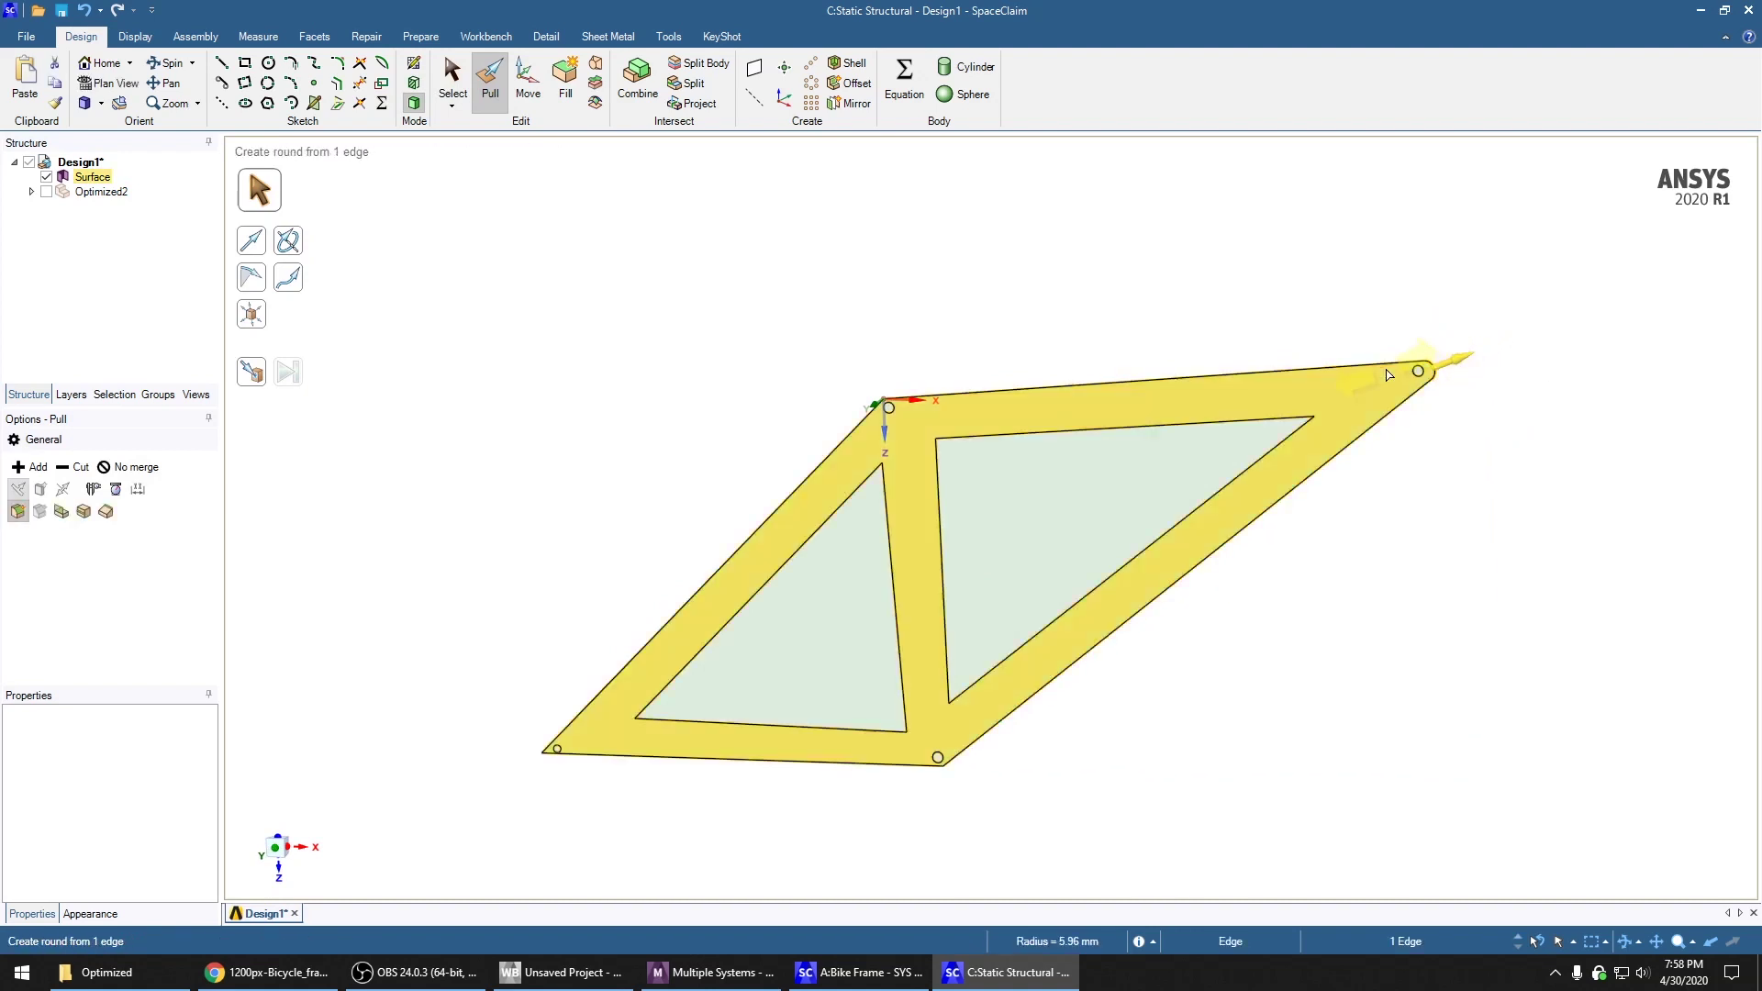
left_click(553, 761)
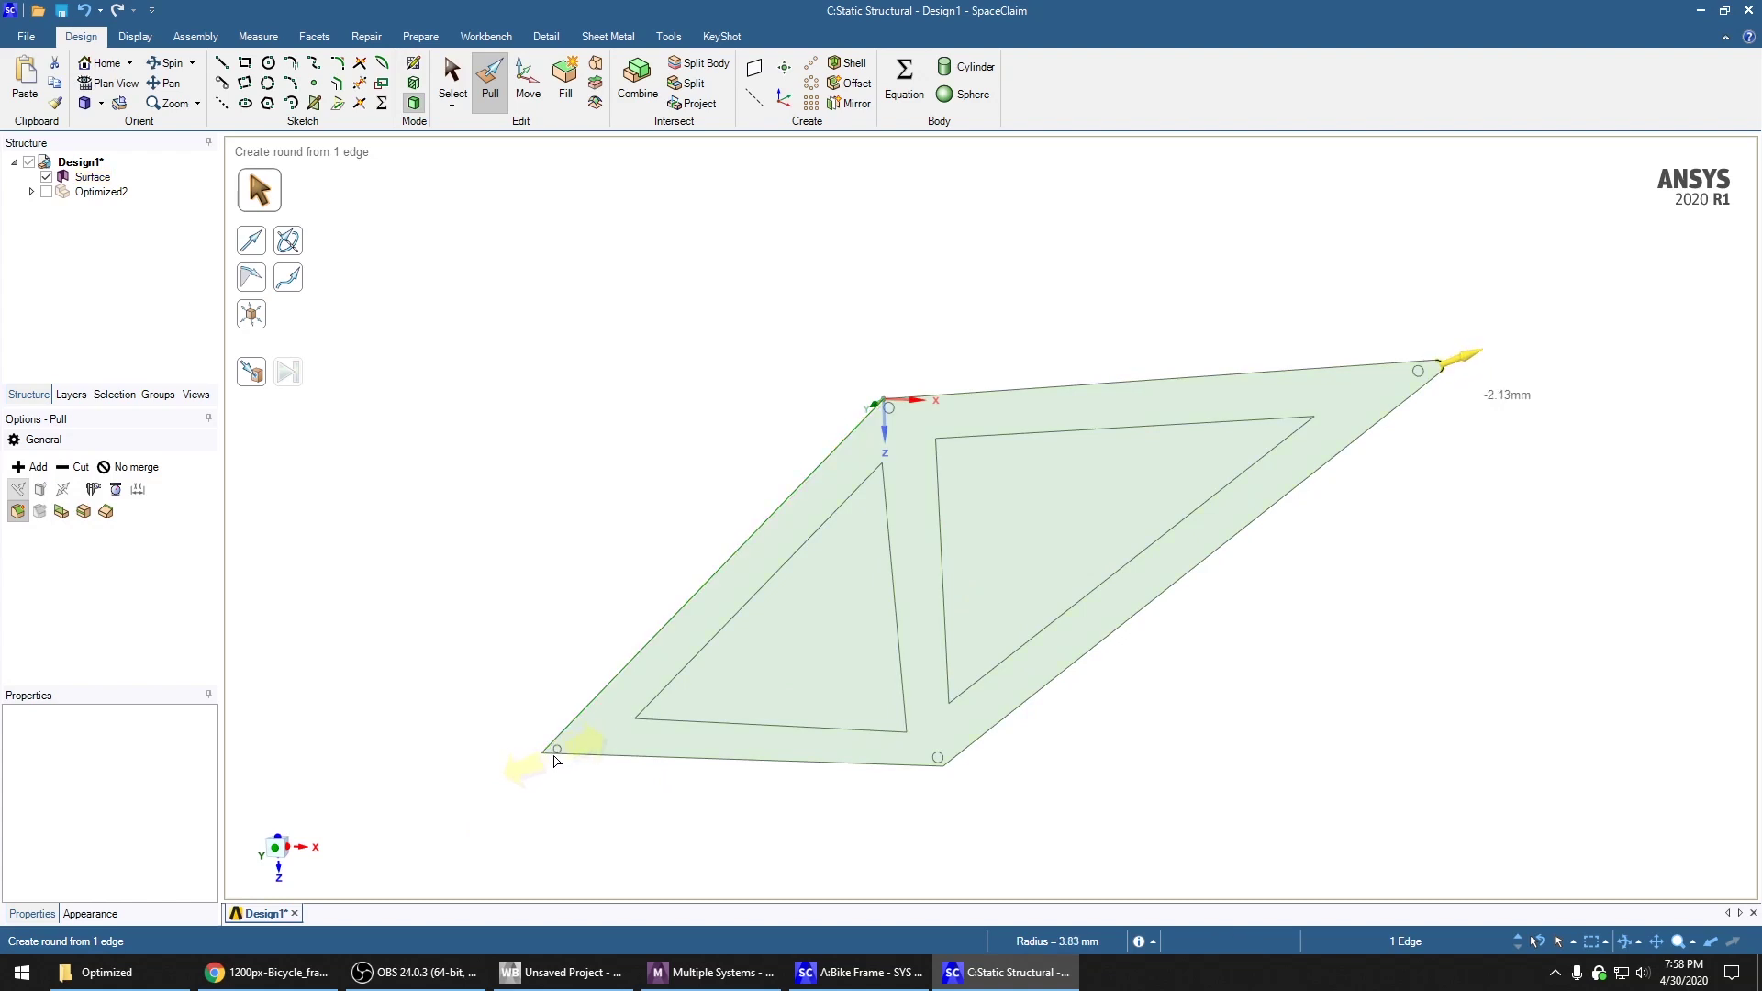
left_click(1540, 467)
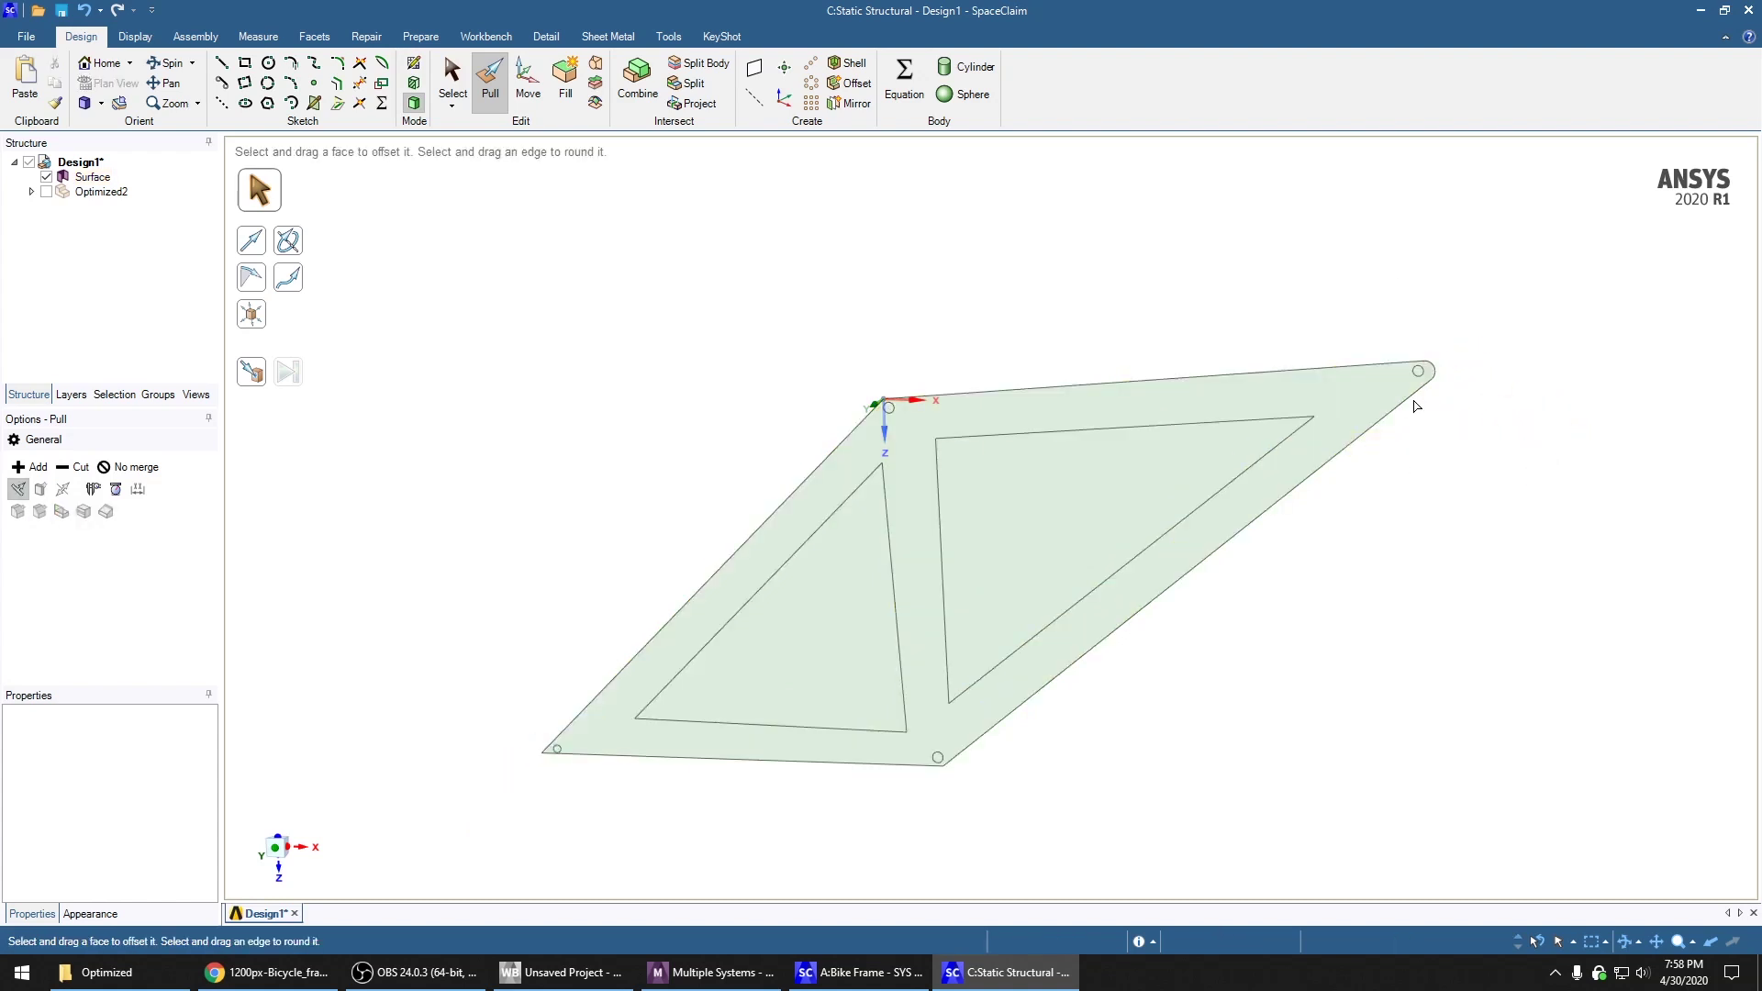
Round the outline's lower-left corner around its small hole with a radius of about 3.3 mm
scroll(499, 814, "down", 2)
scroll(500, 806, "up", 6)
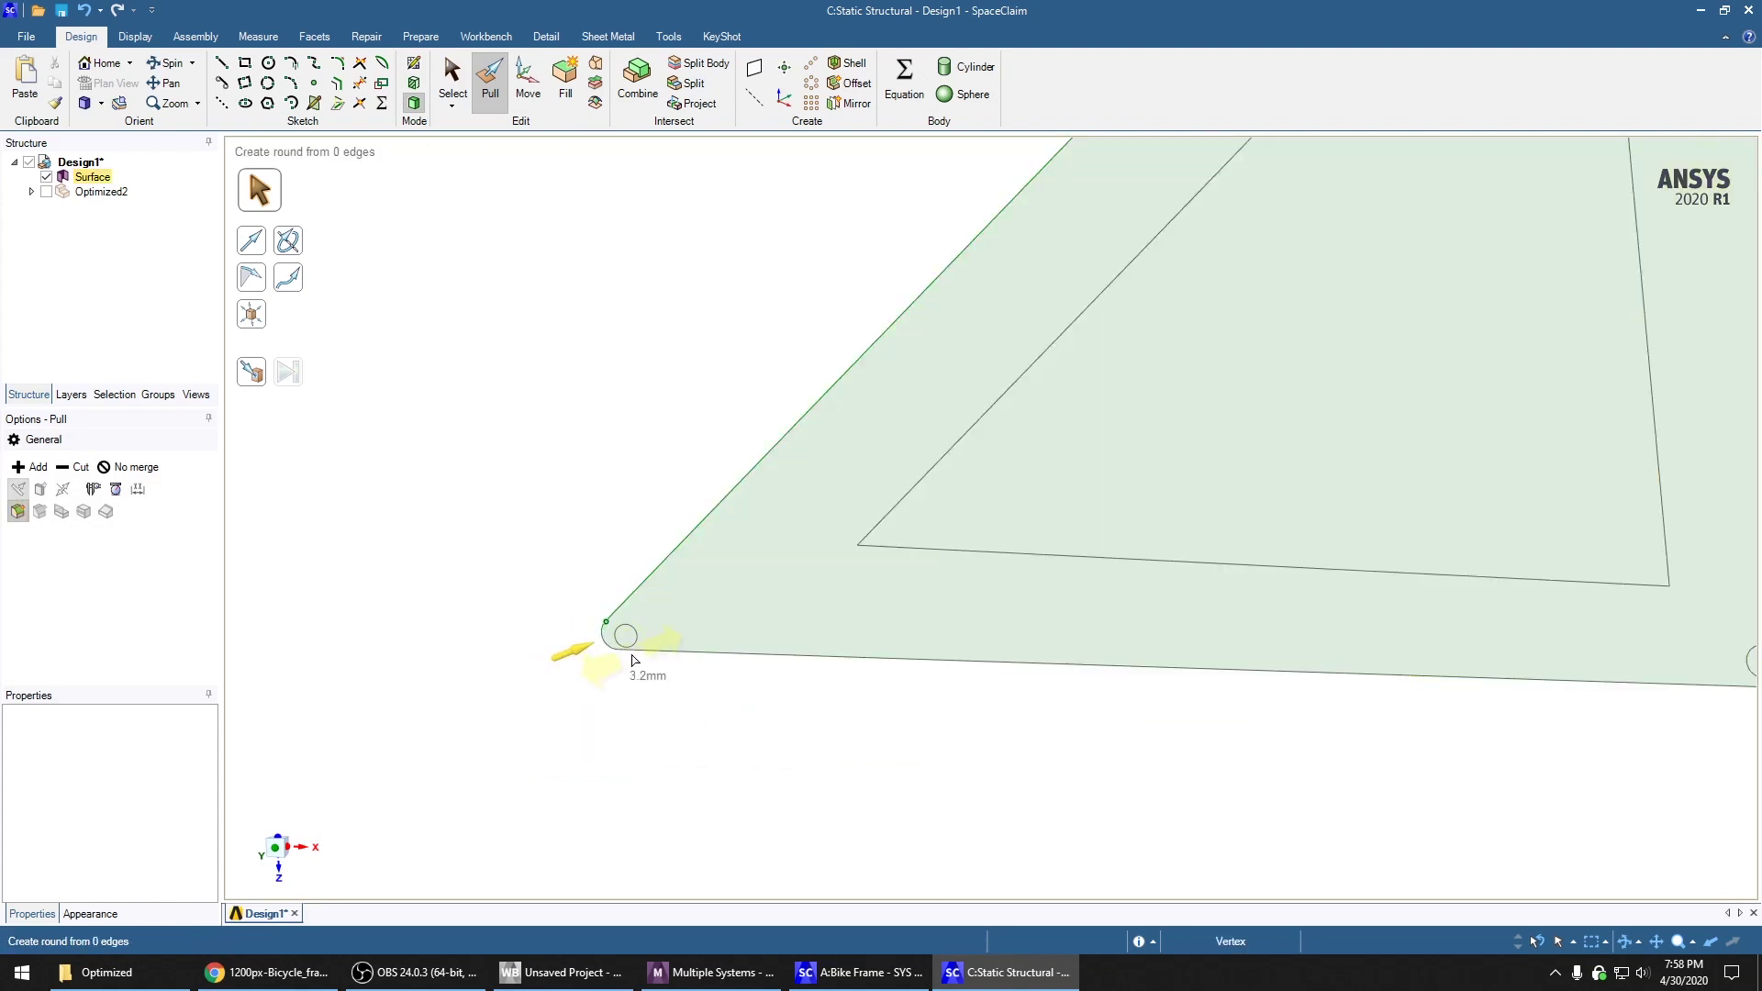
scroll(380, 606, "down", 2)
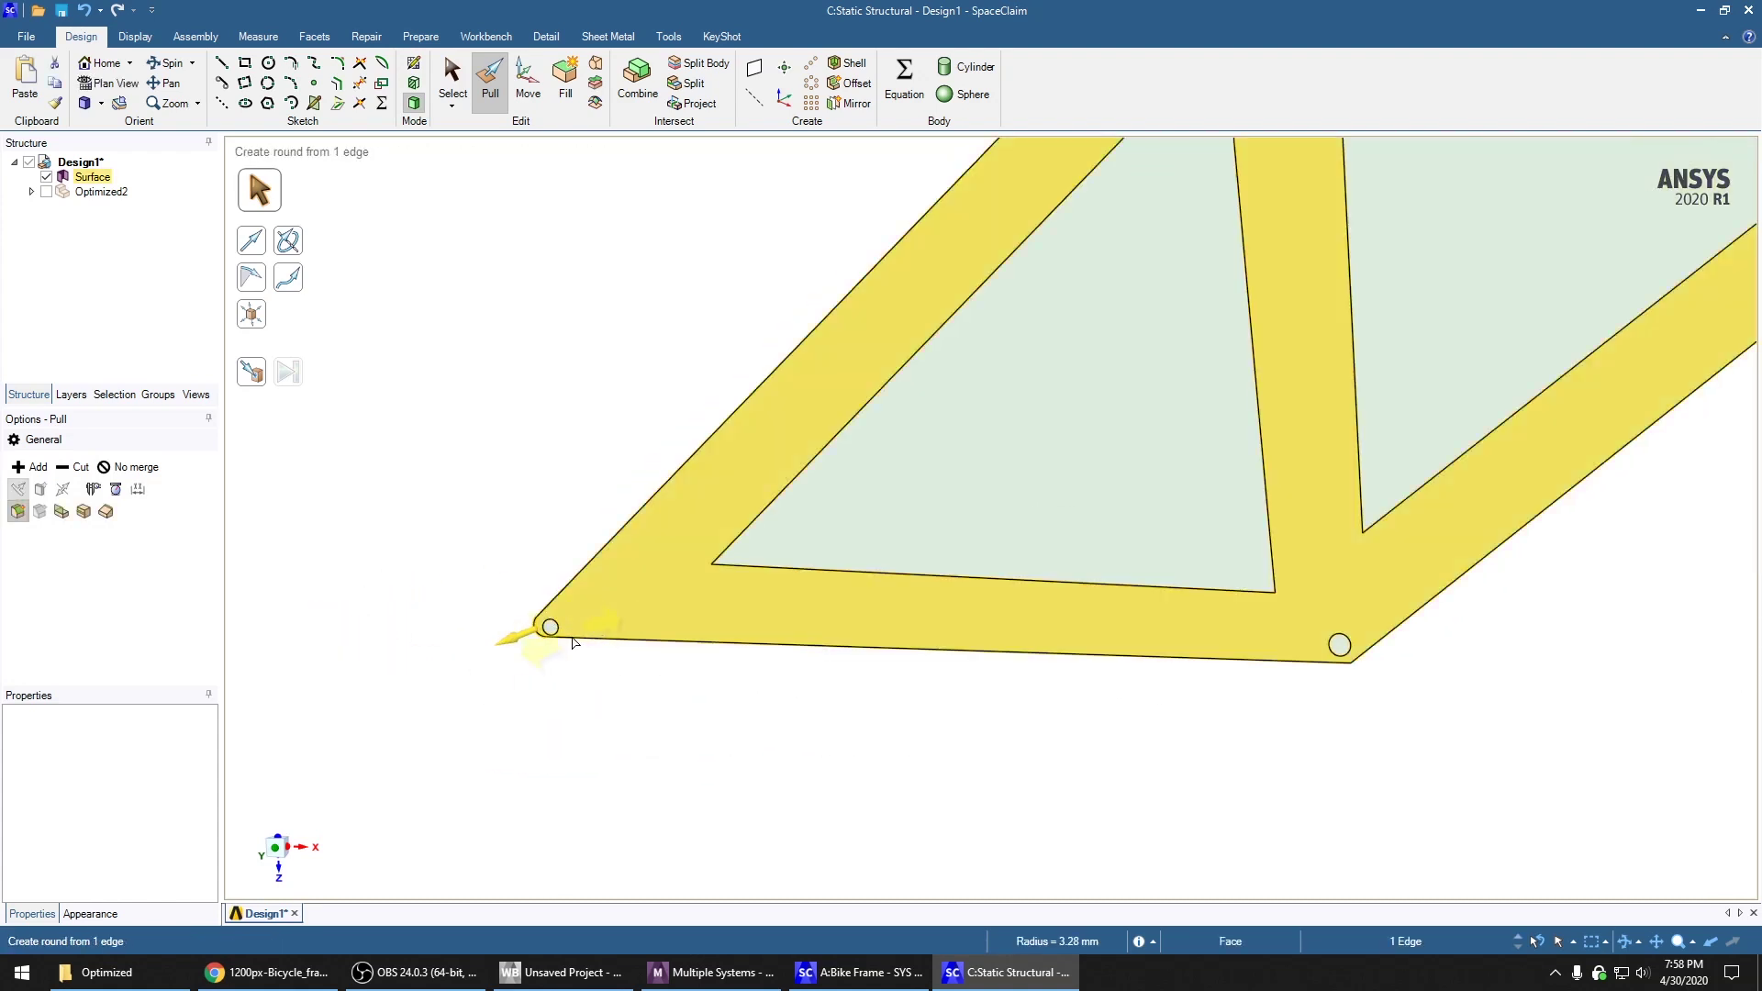
scroll(507, 664, "up", 1)
scroll(479, 700, "down", 3)
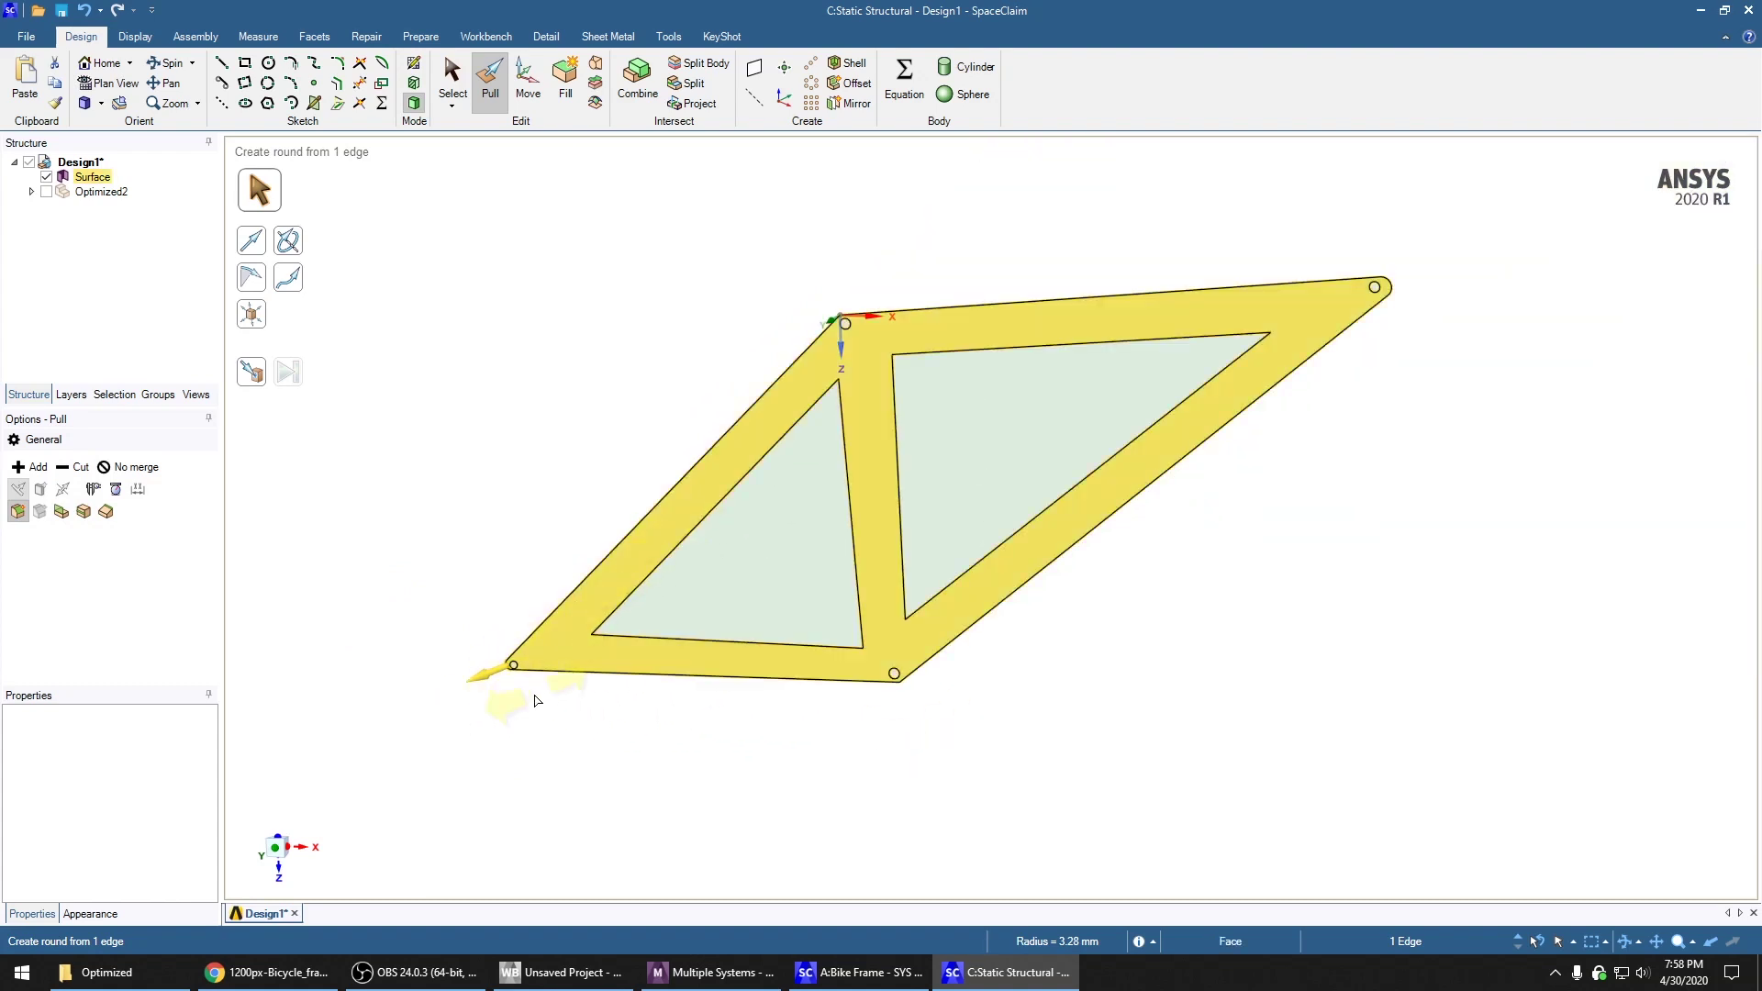
left_click(936, 735)
Try to round the top and lower-left corners of the smaller triangular opening by pulling them on the flat surface
left_click(943, 479)
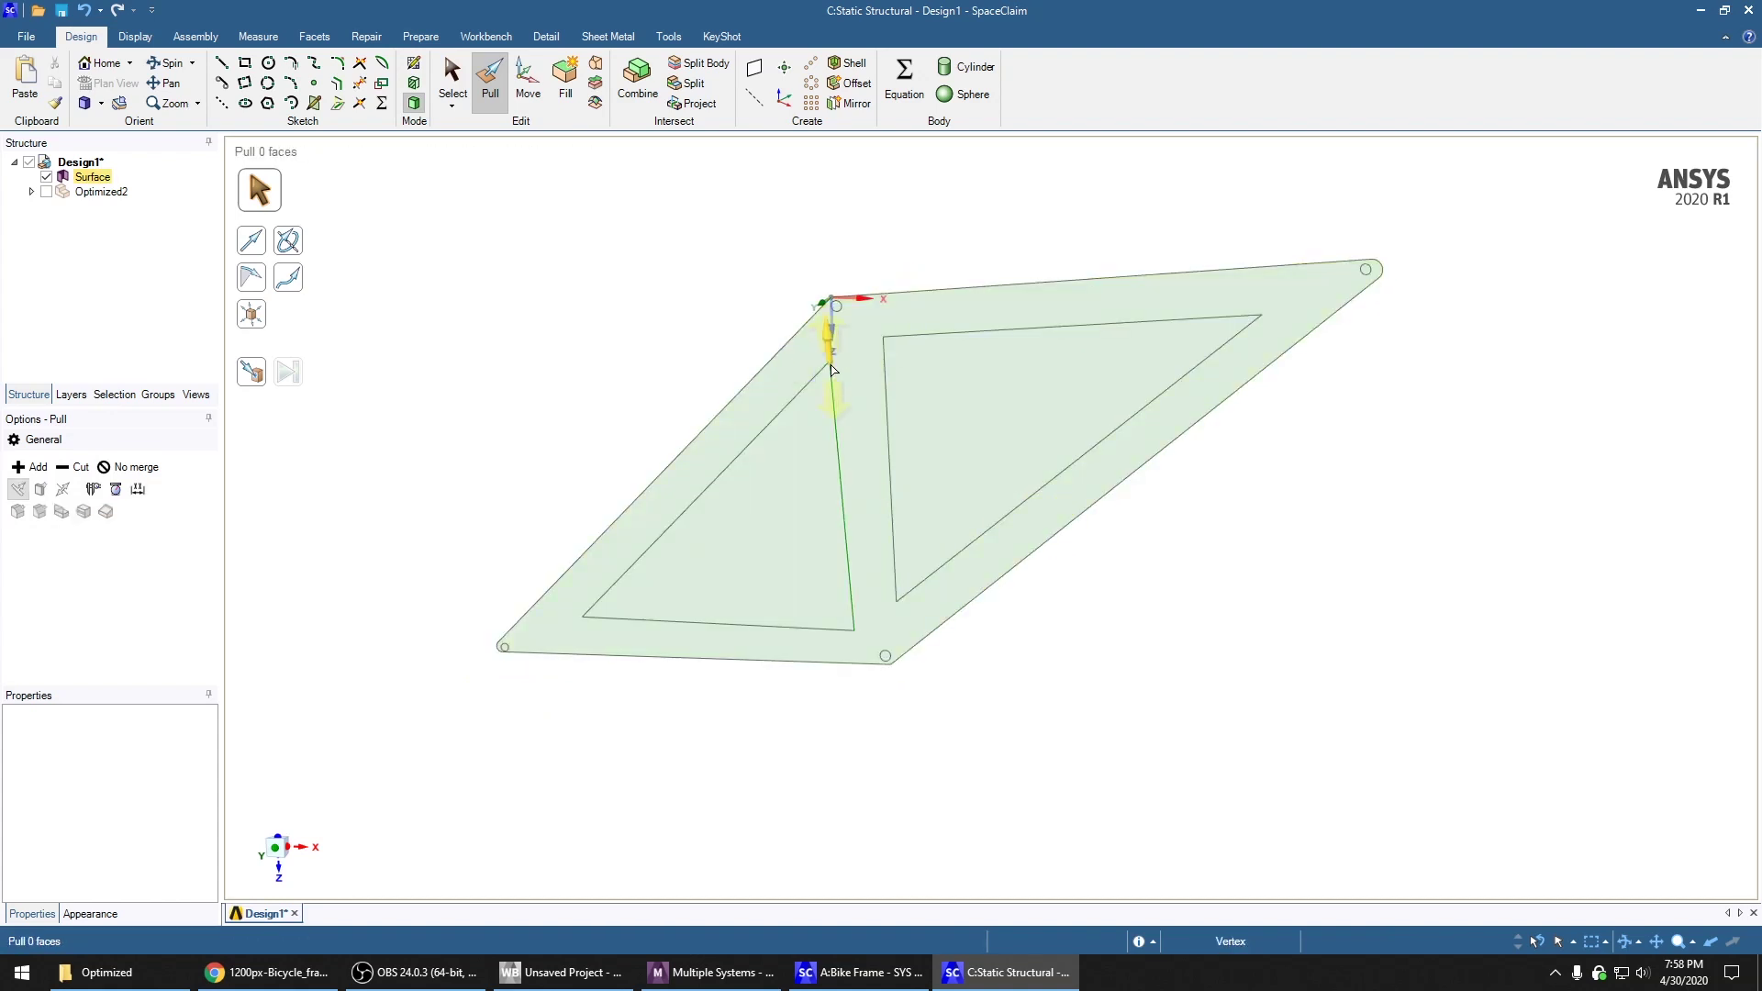
mouse_move(827, 367)
left_mouse_down()
mouse_move(823, 423)
mouse_move(839, 387)
left_mouse_up()
key("ctrl+z")
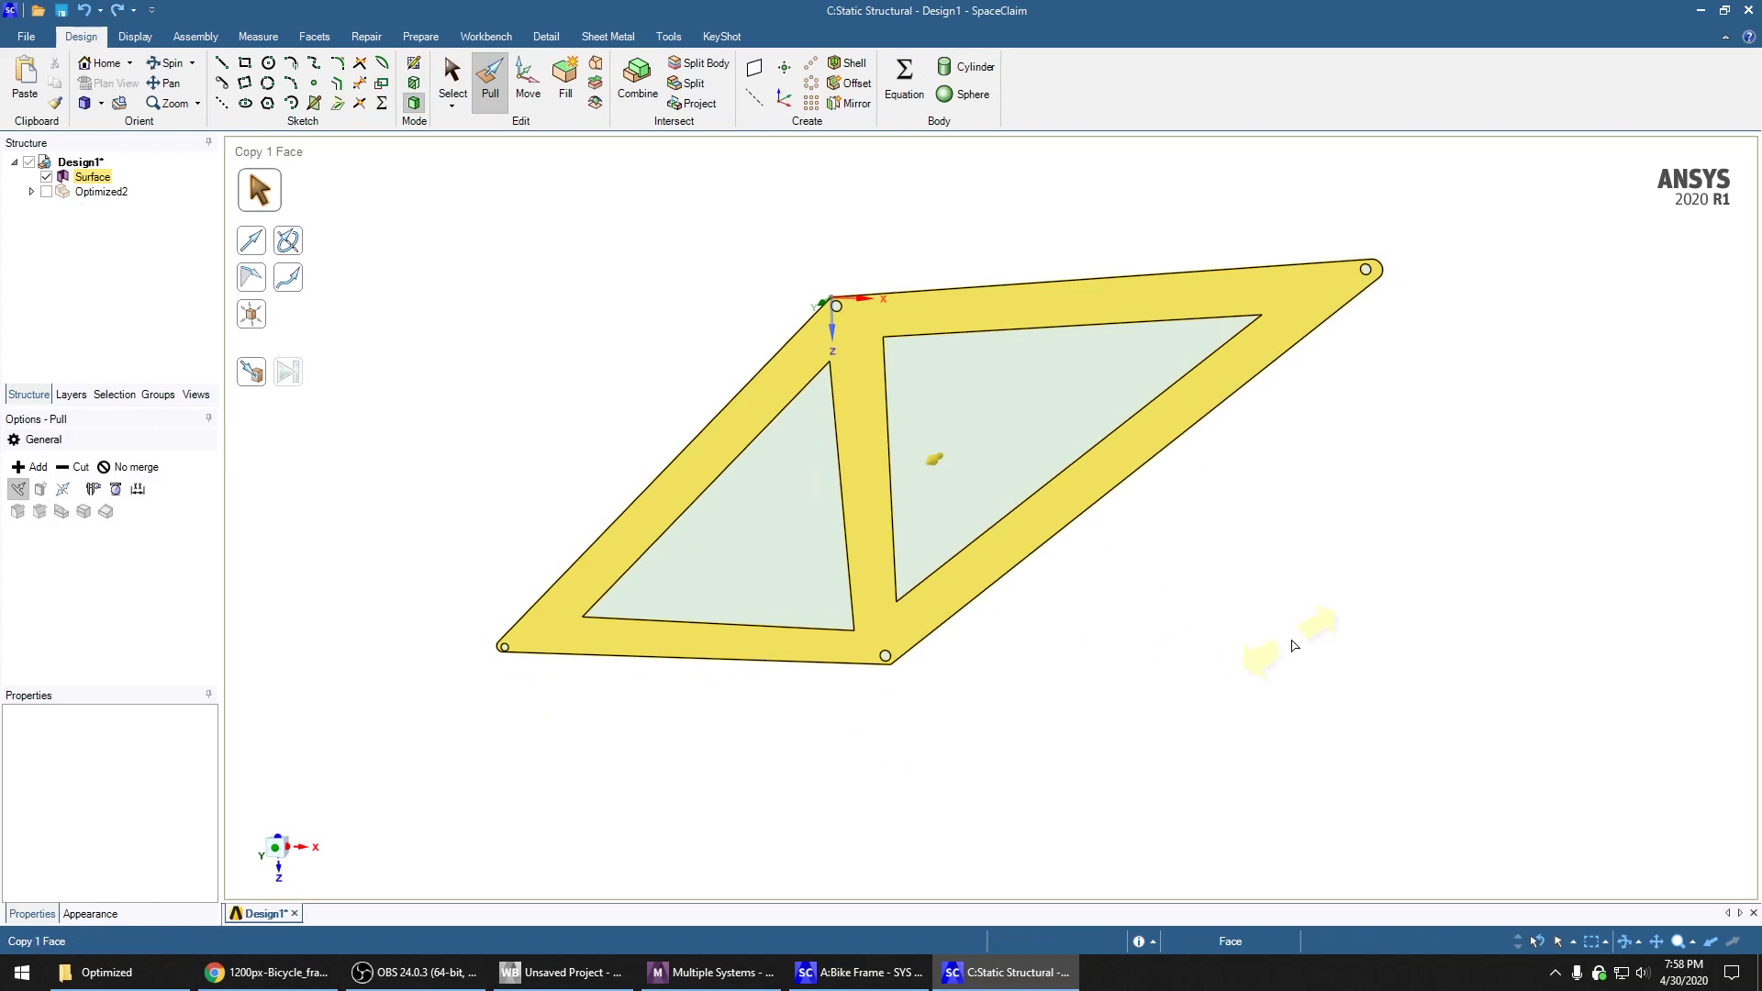
left_click(1290, 639)
middle_click_drag(1294, 635, 1429, 474)
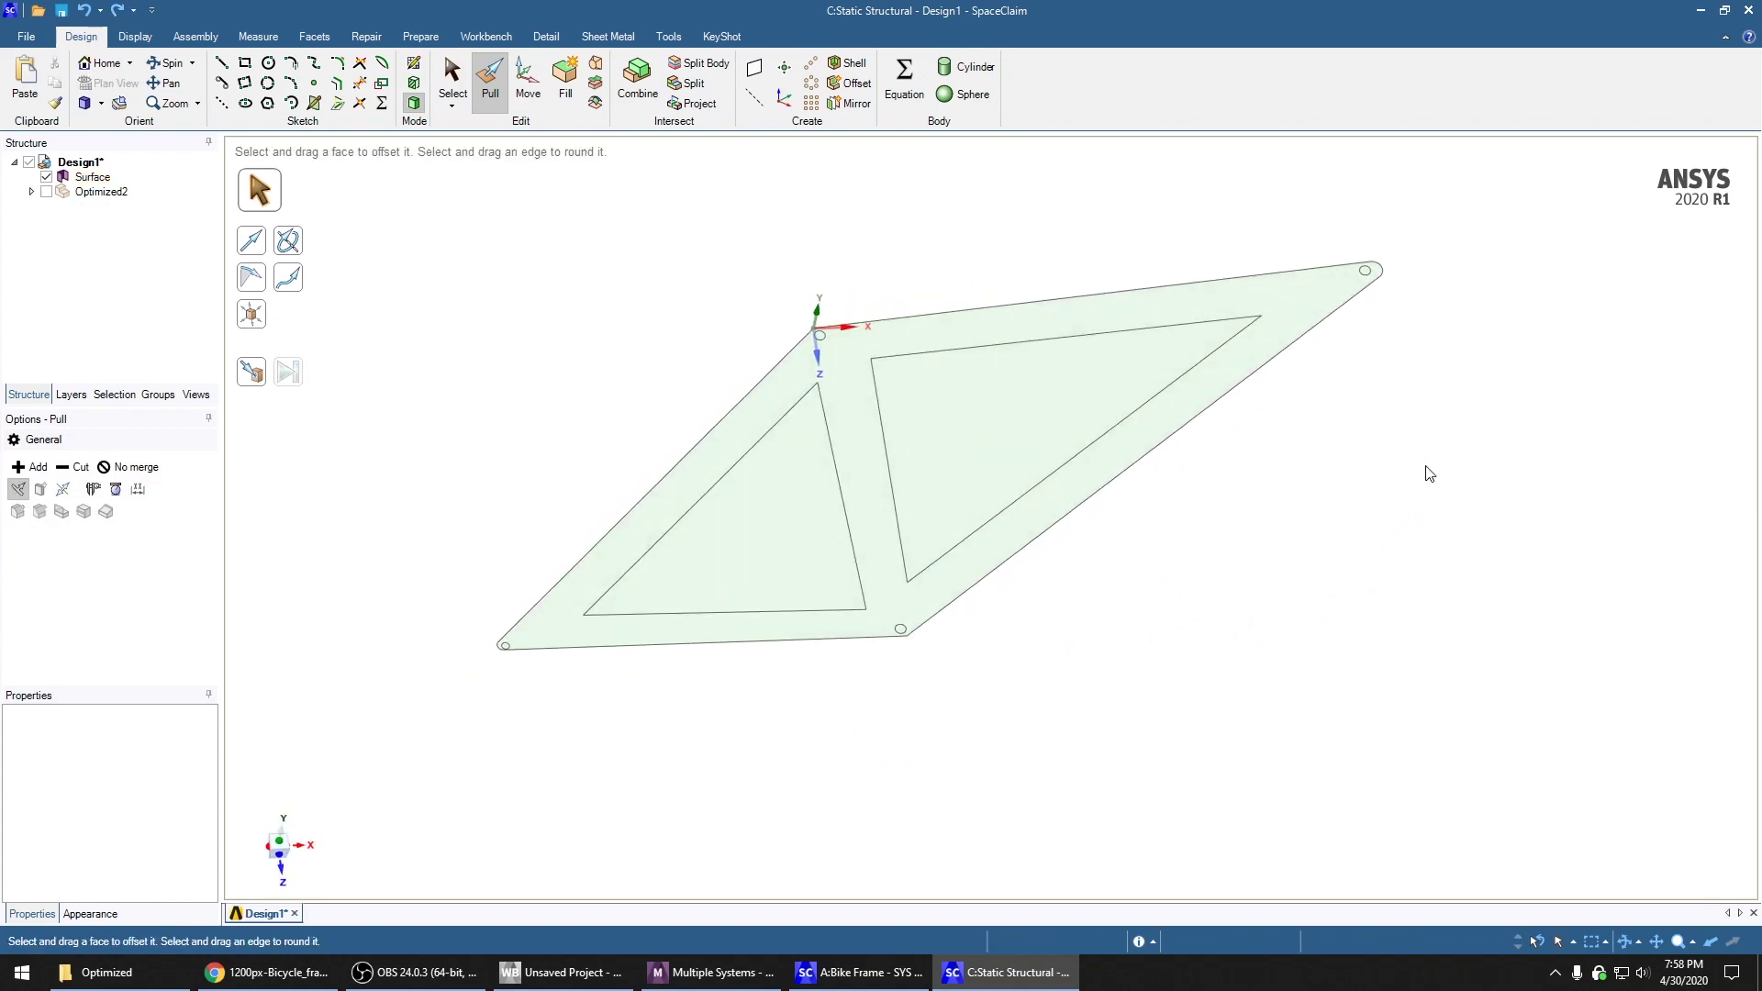
left_click(819, 395)
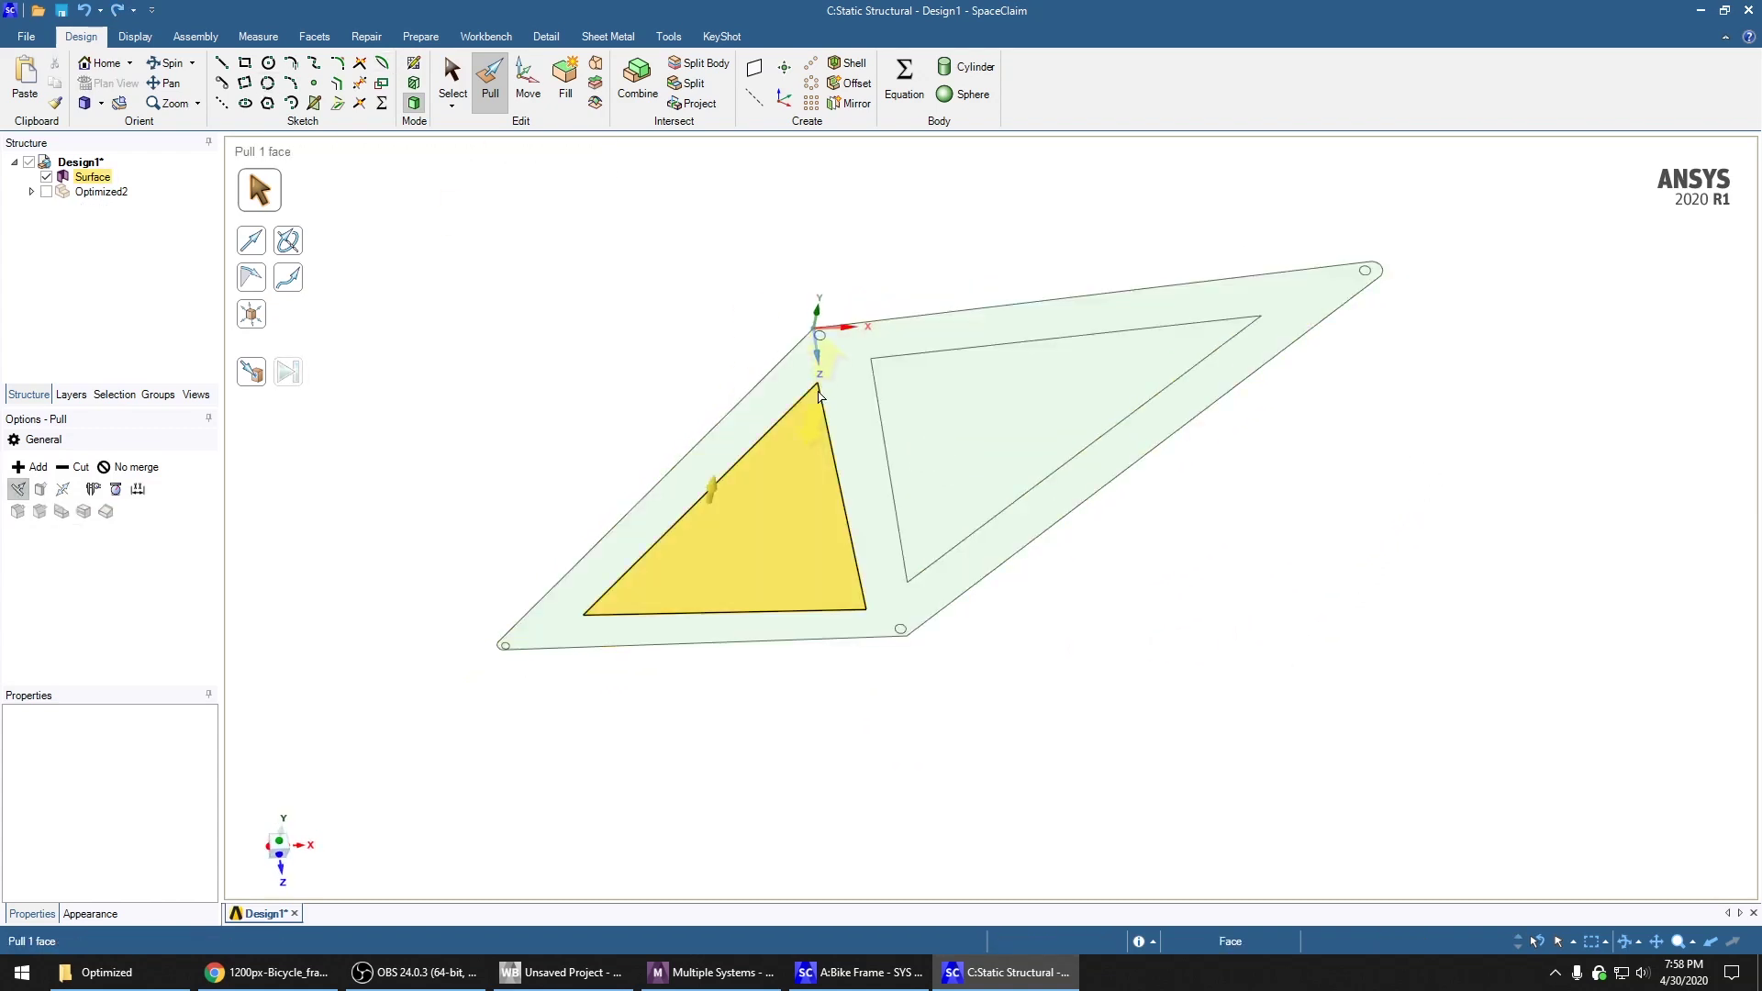
left_click(820, 390)
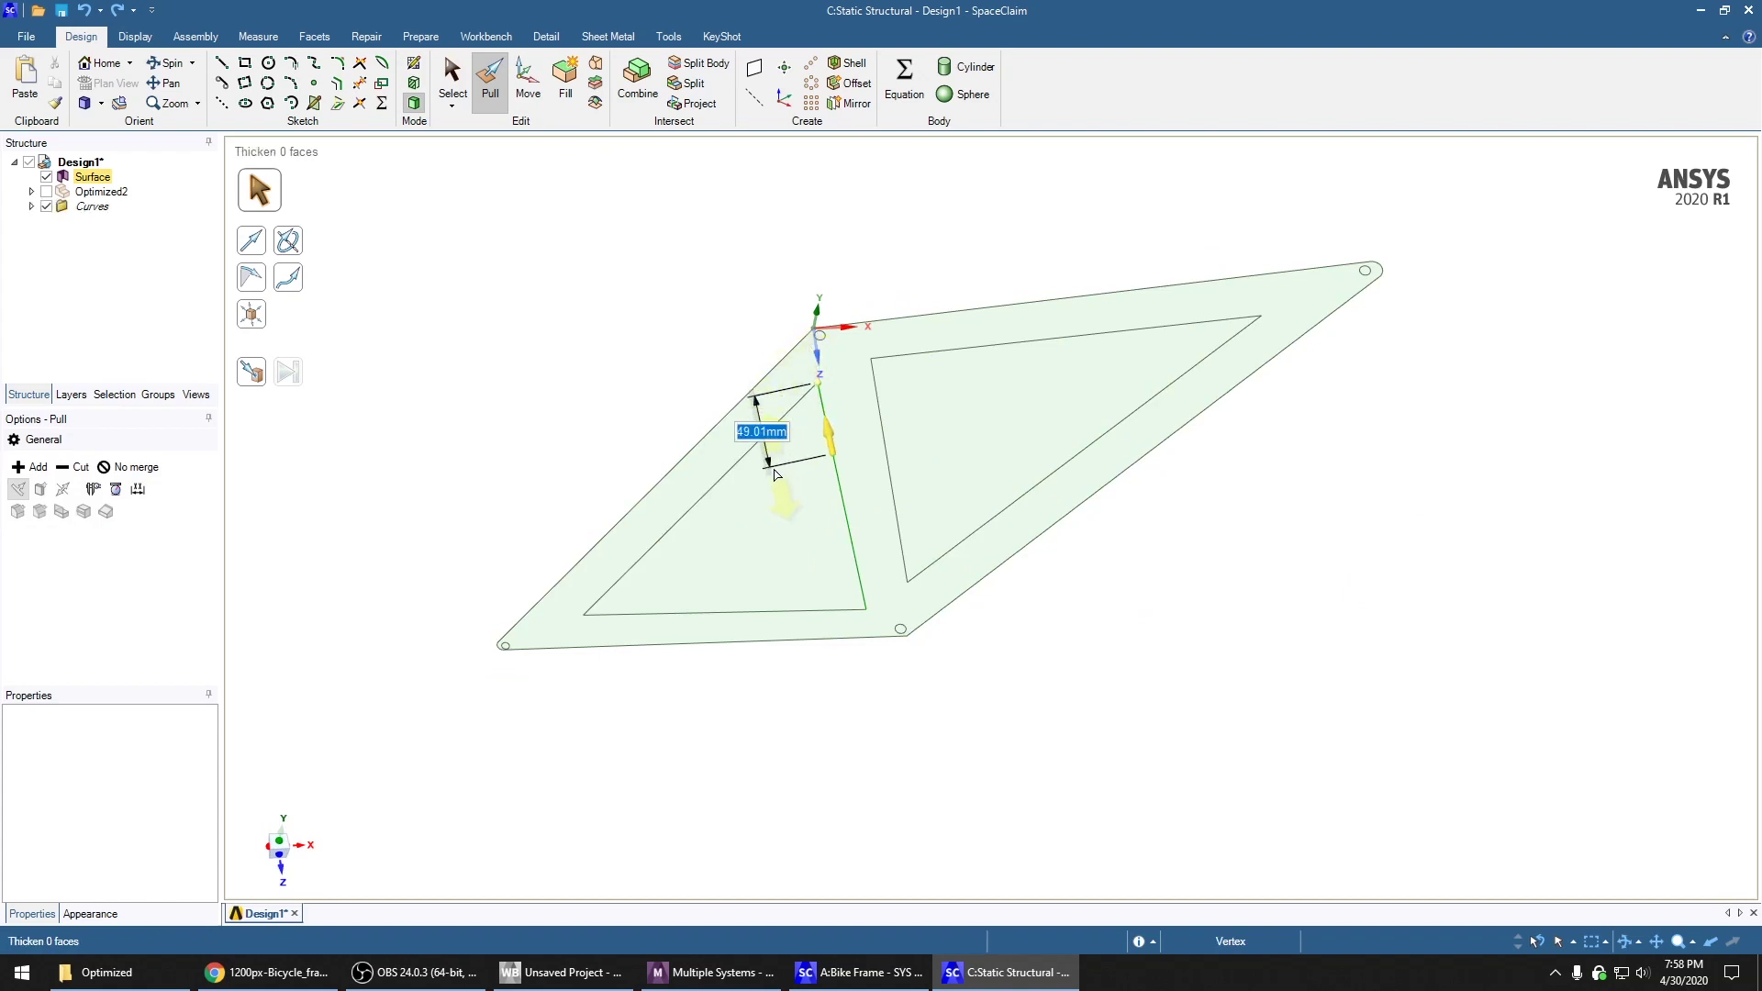
left_click(780, 578)
left_click(584, 616)
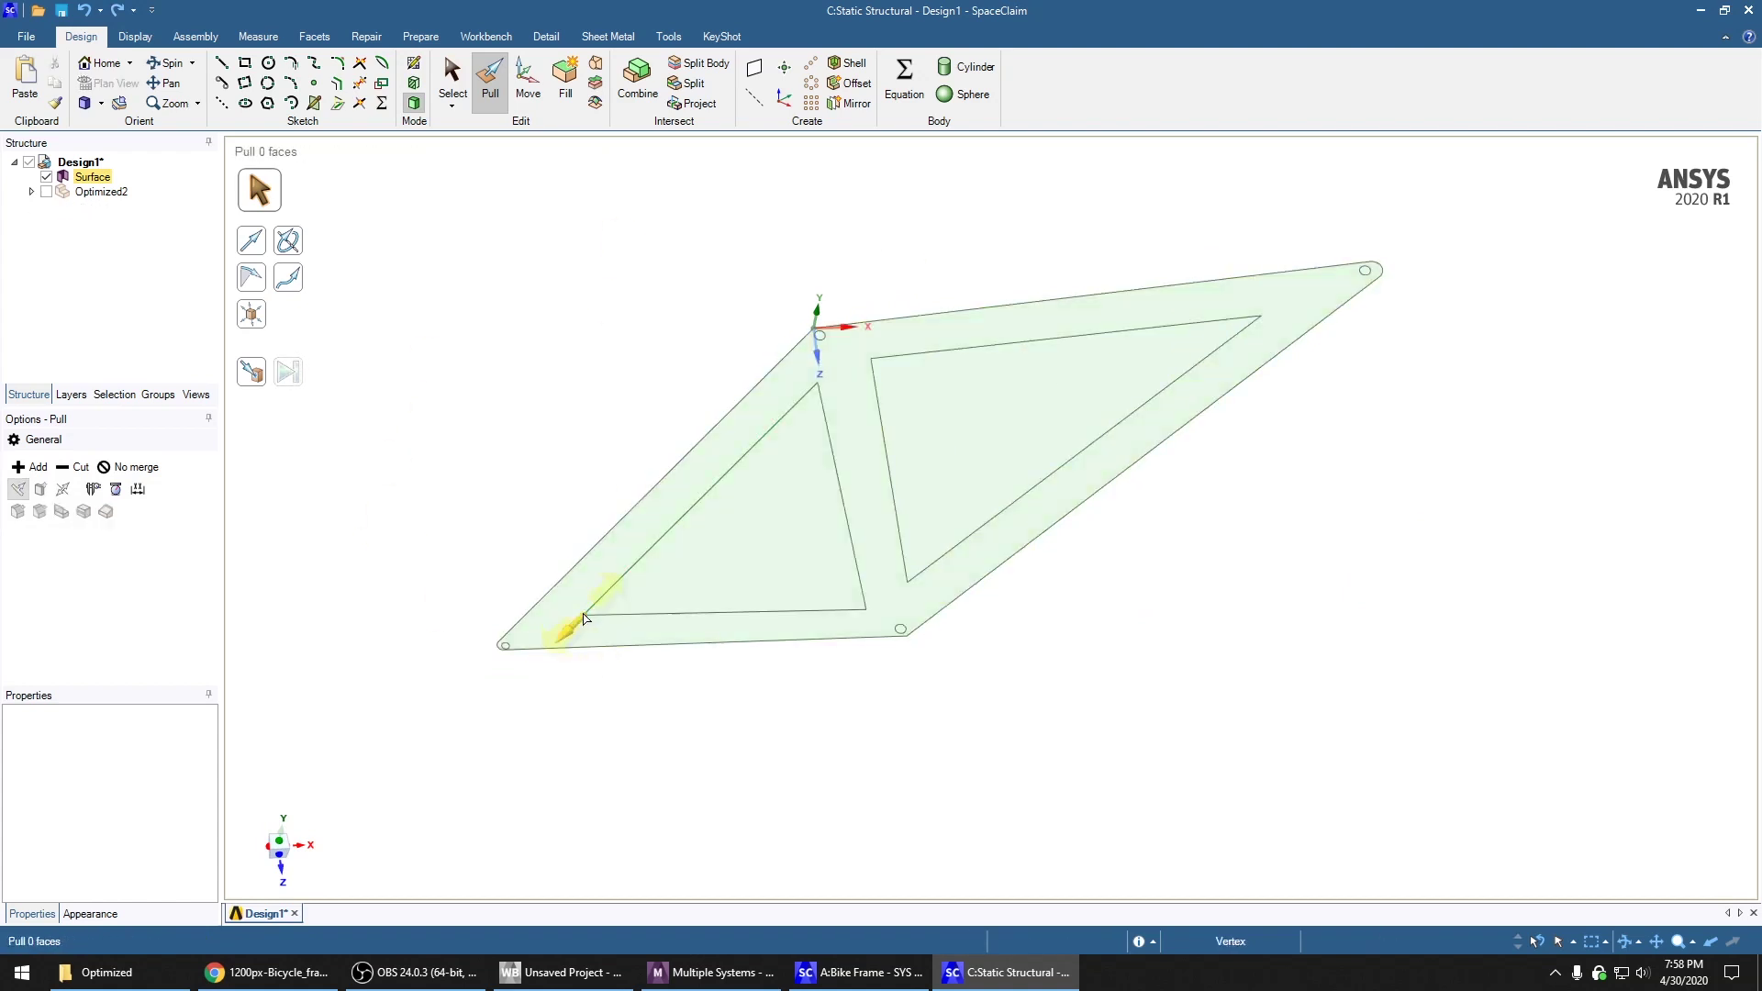
left_click_drag(588, 619, 734, 578)
key("ctrl+z")
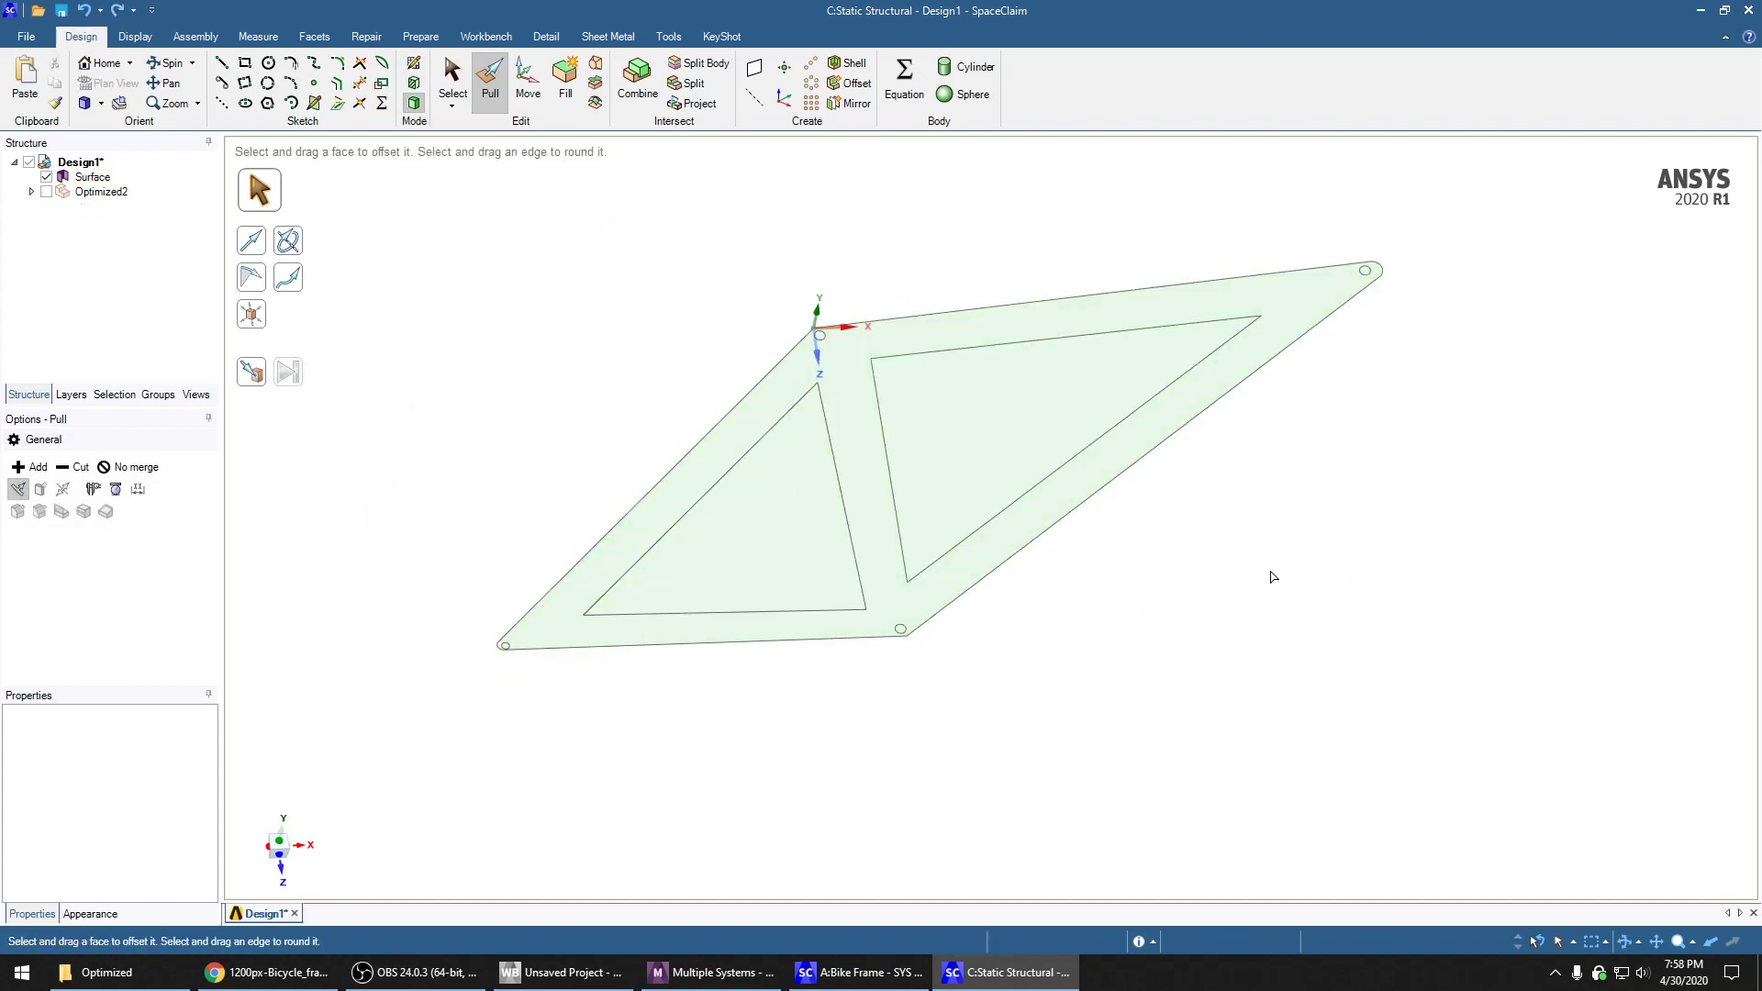
Extrude the frame face about 17.7 mm into a solid and compare it with the Optimized2 body
left_click(868, 426)
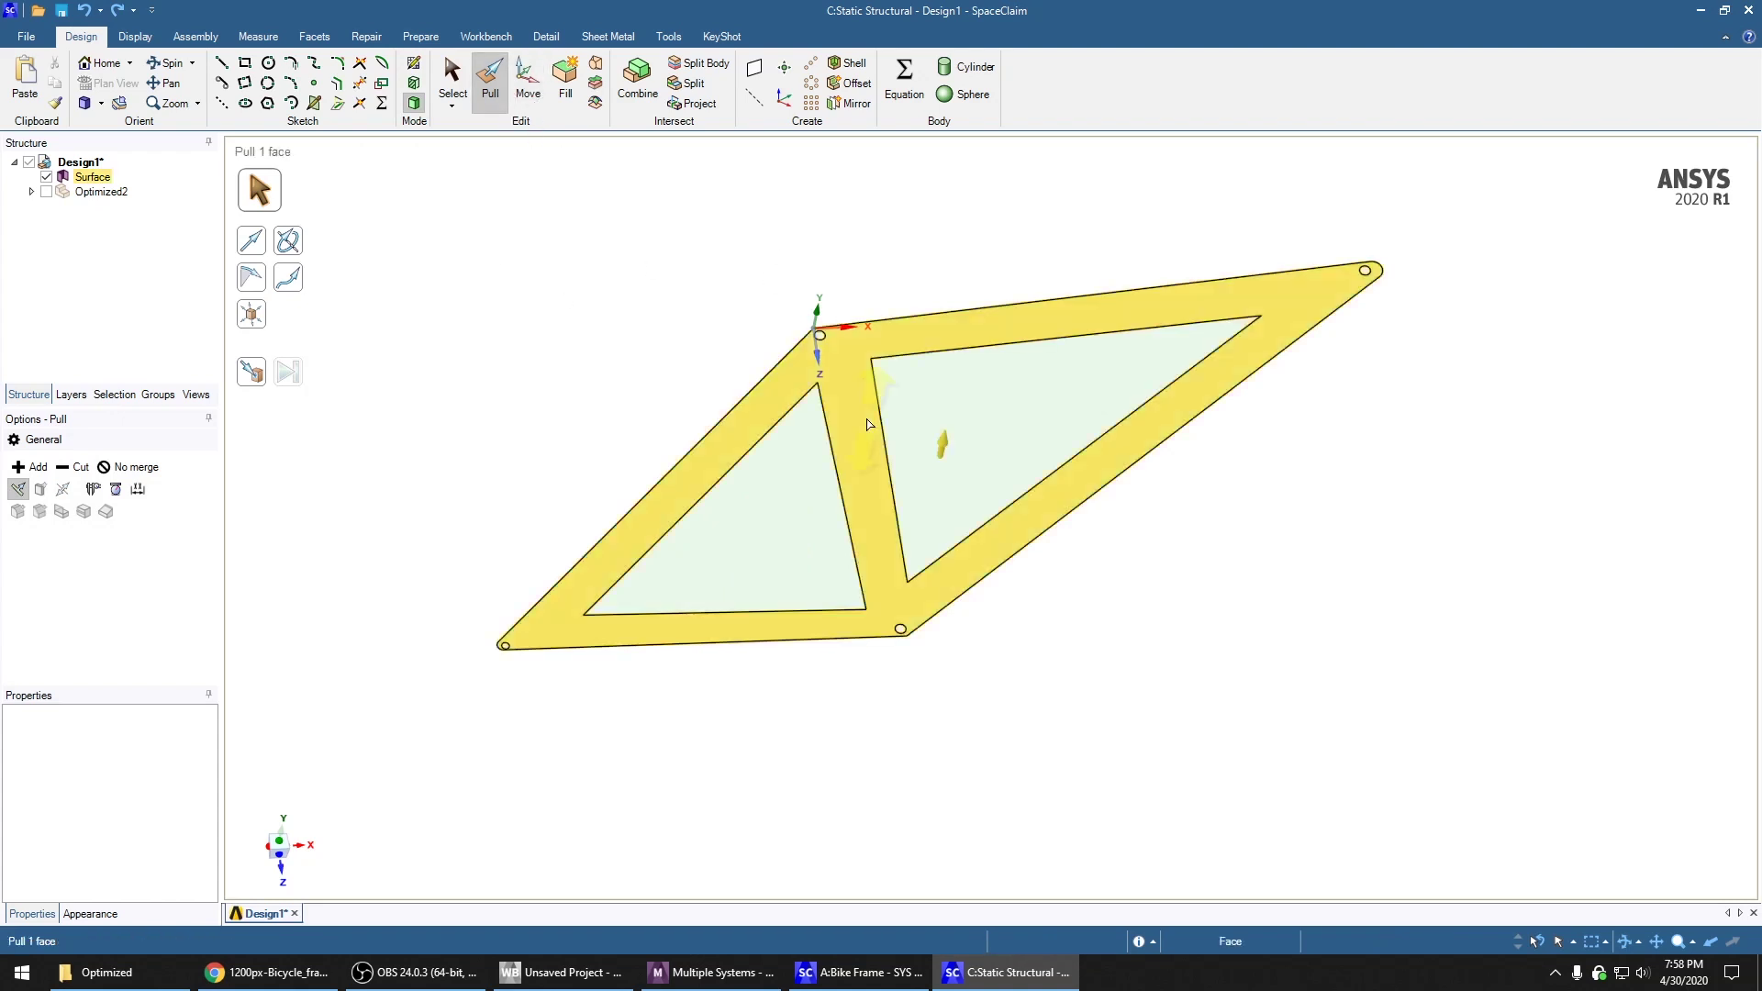
left_click_drag(865, 429, 872, 446)
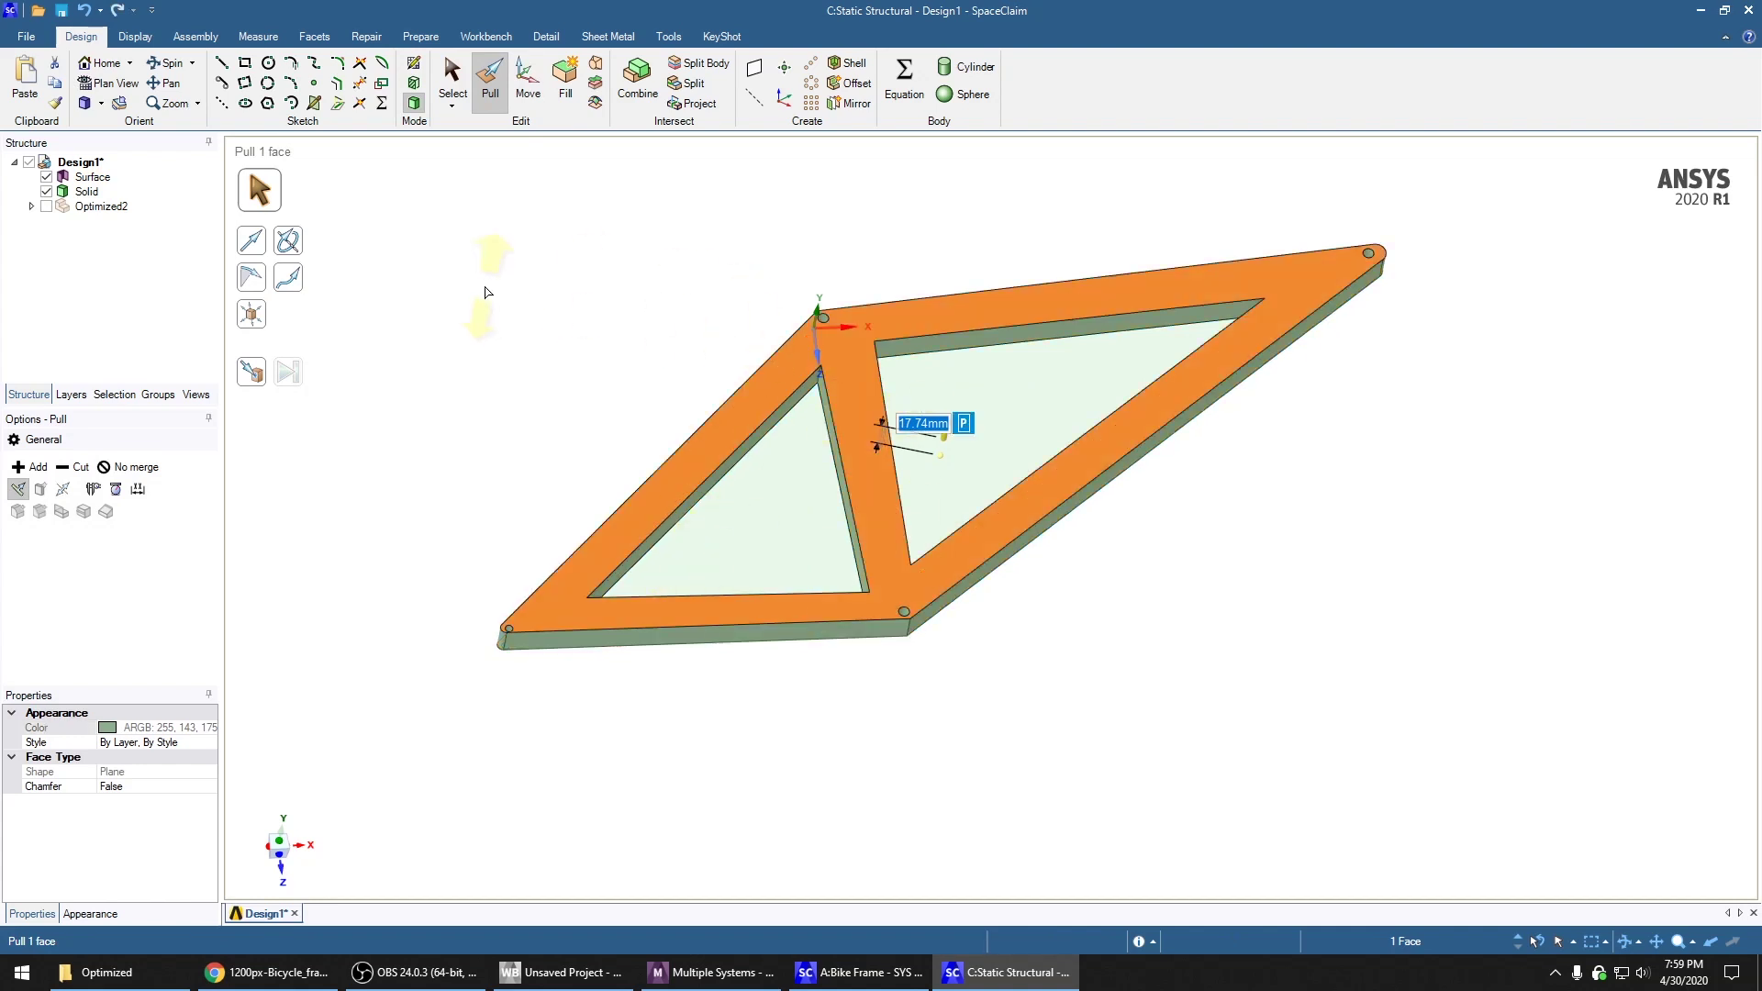
left_click(46, 208)
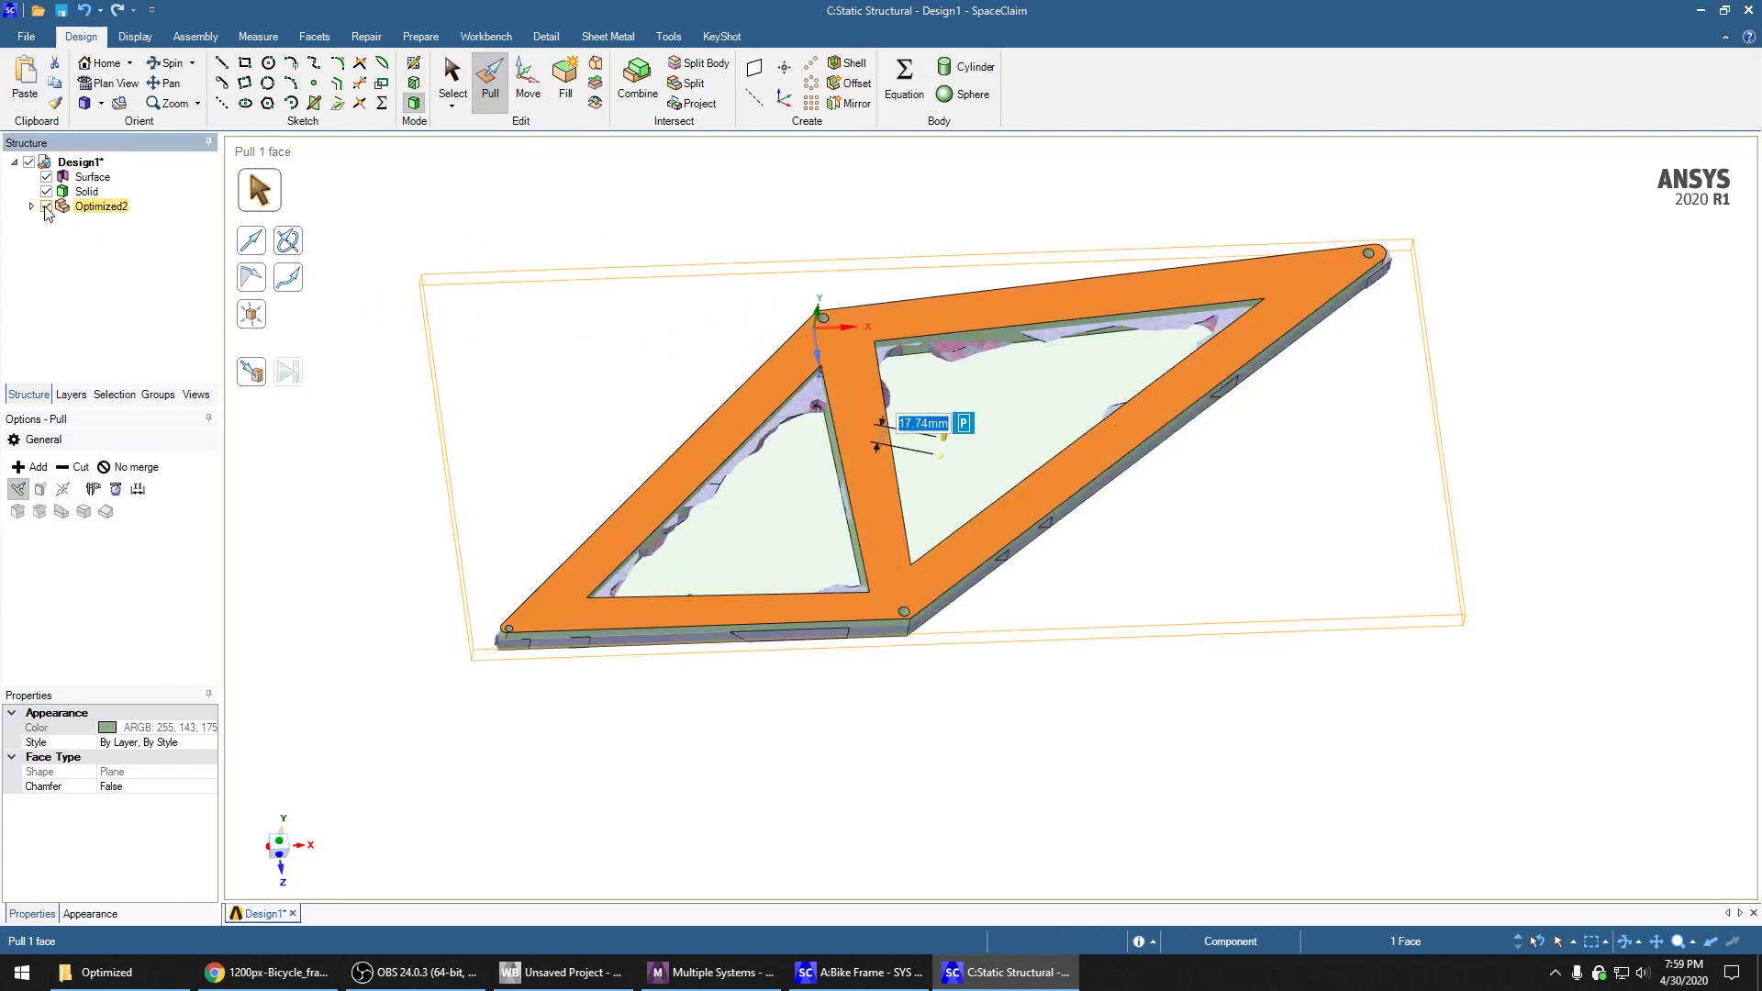
left_click(47, 207)
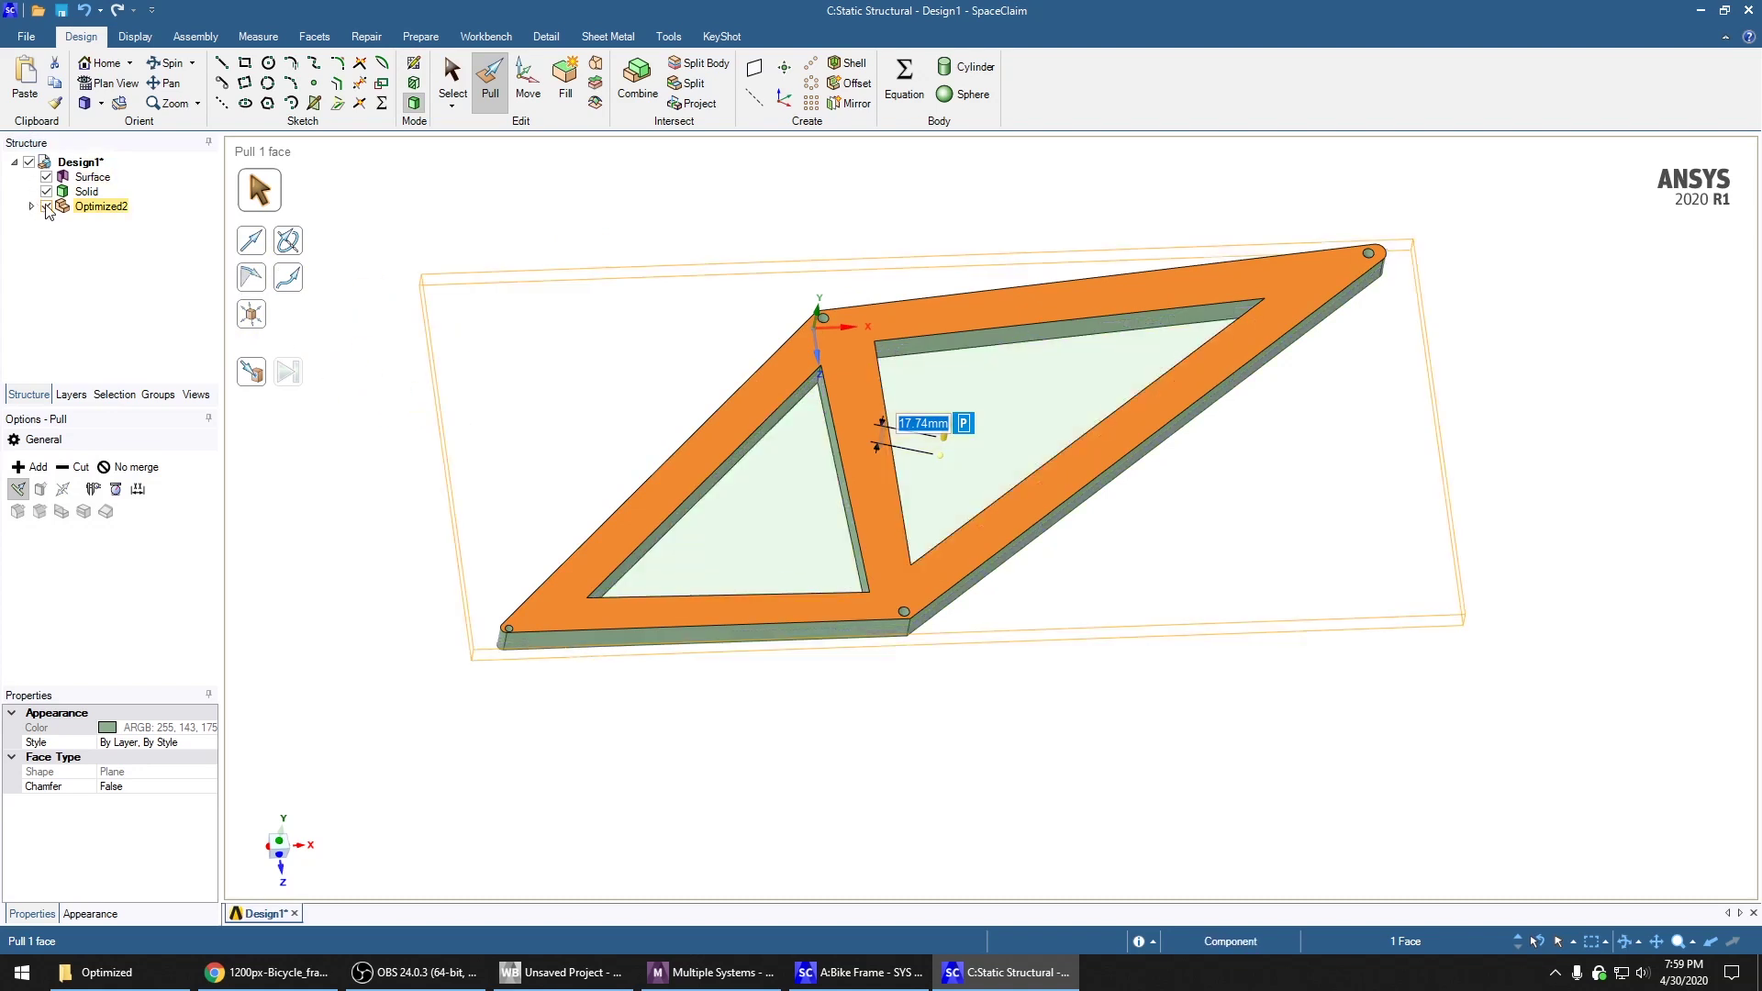
Display Optimized2, adjust the frame solid's thickness to about 10.8 mm to match it, and hide Optimized2 again
left_click(47, 207)
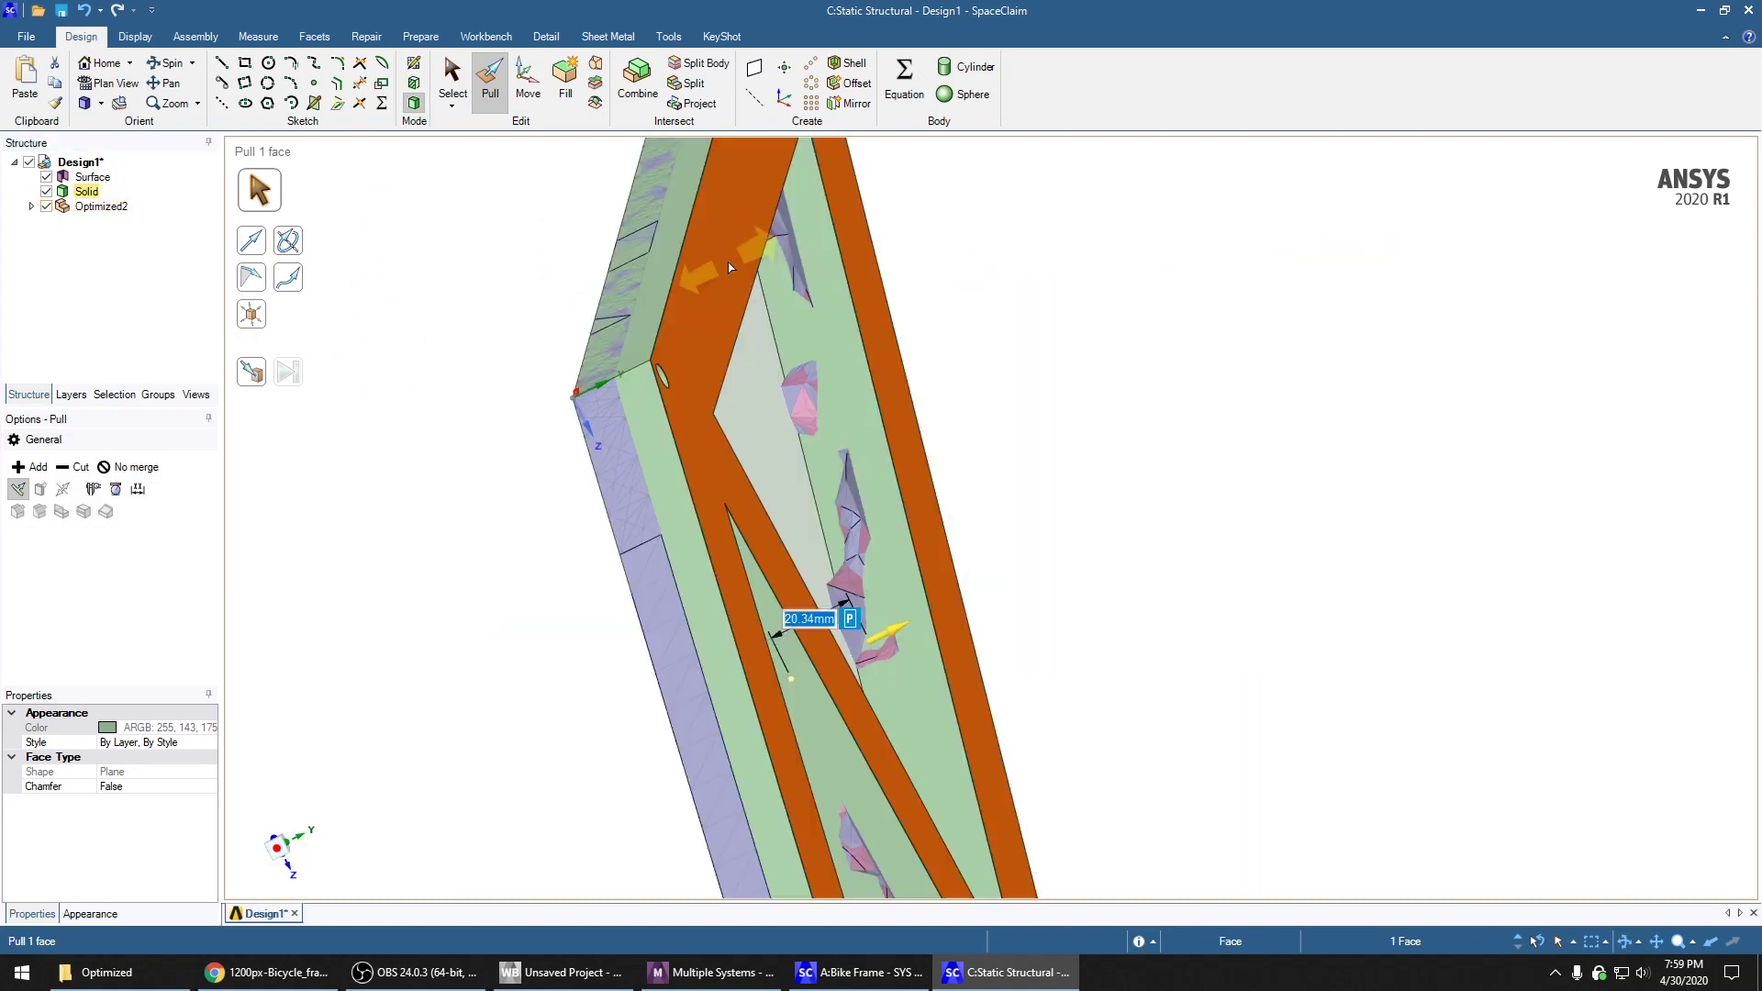
left_click_drag(730, 267, 456, 306)
left_click(45, 206)
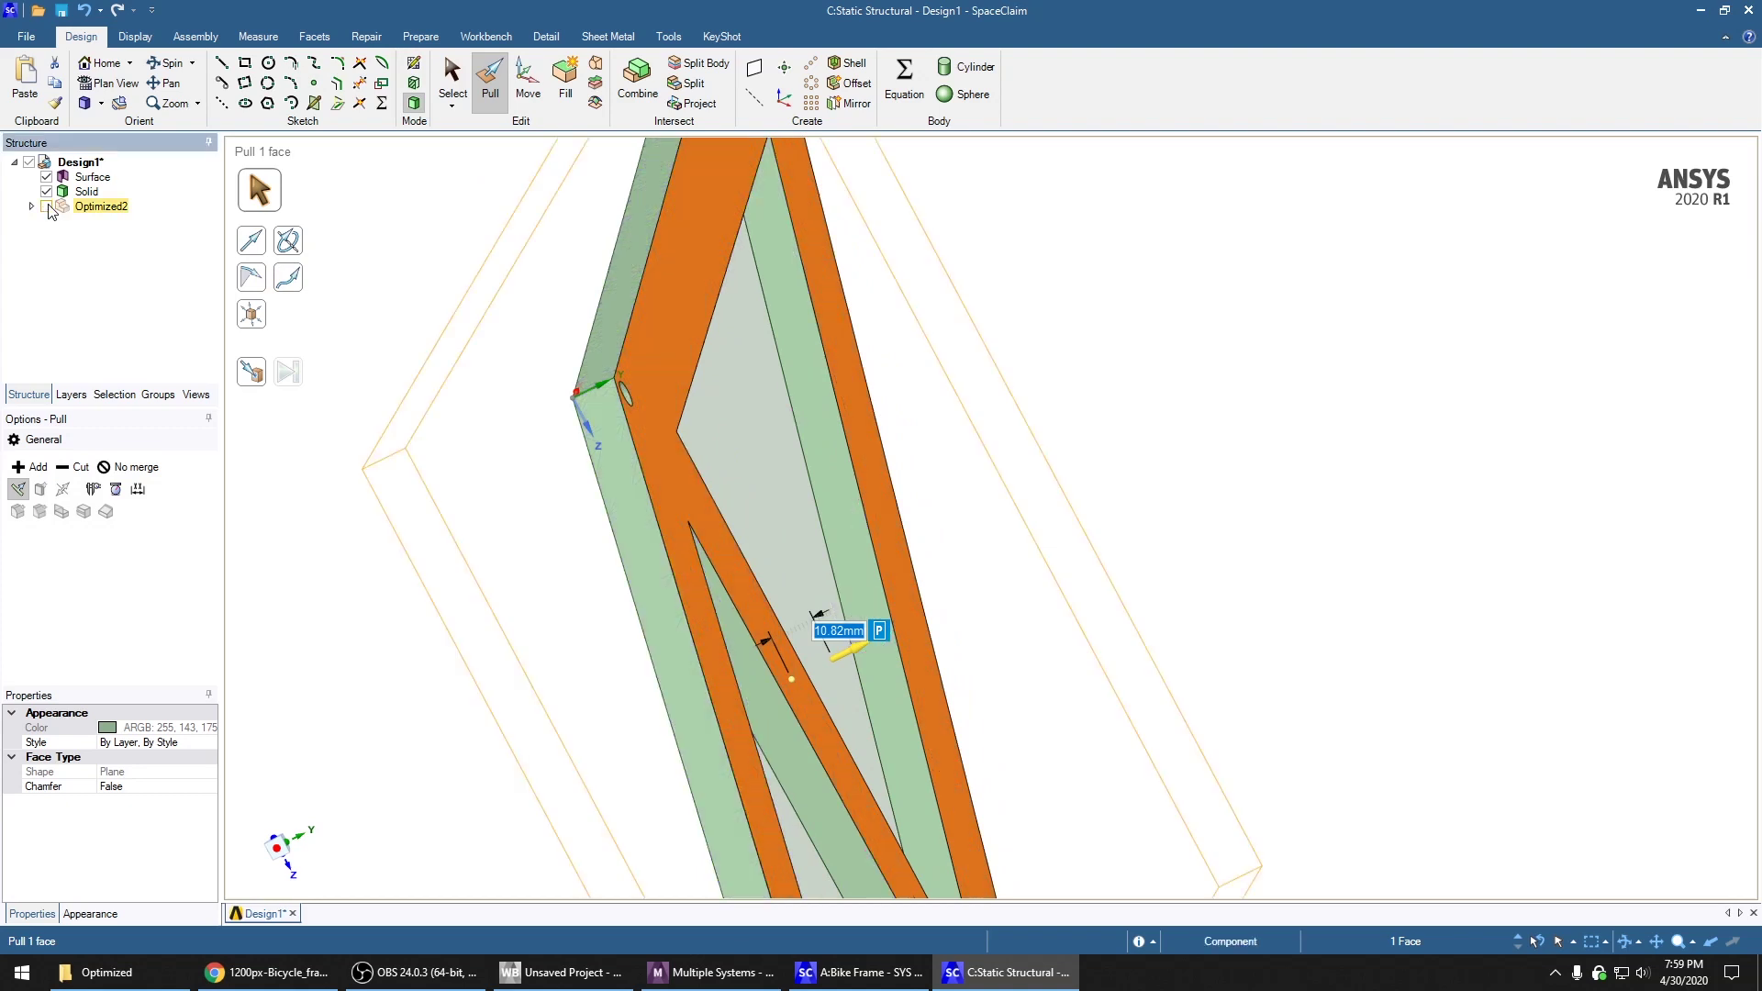
Round the solid's inner corner edge of the smaller opening nearest the origin
scroll(1055, 440, "down", 3)
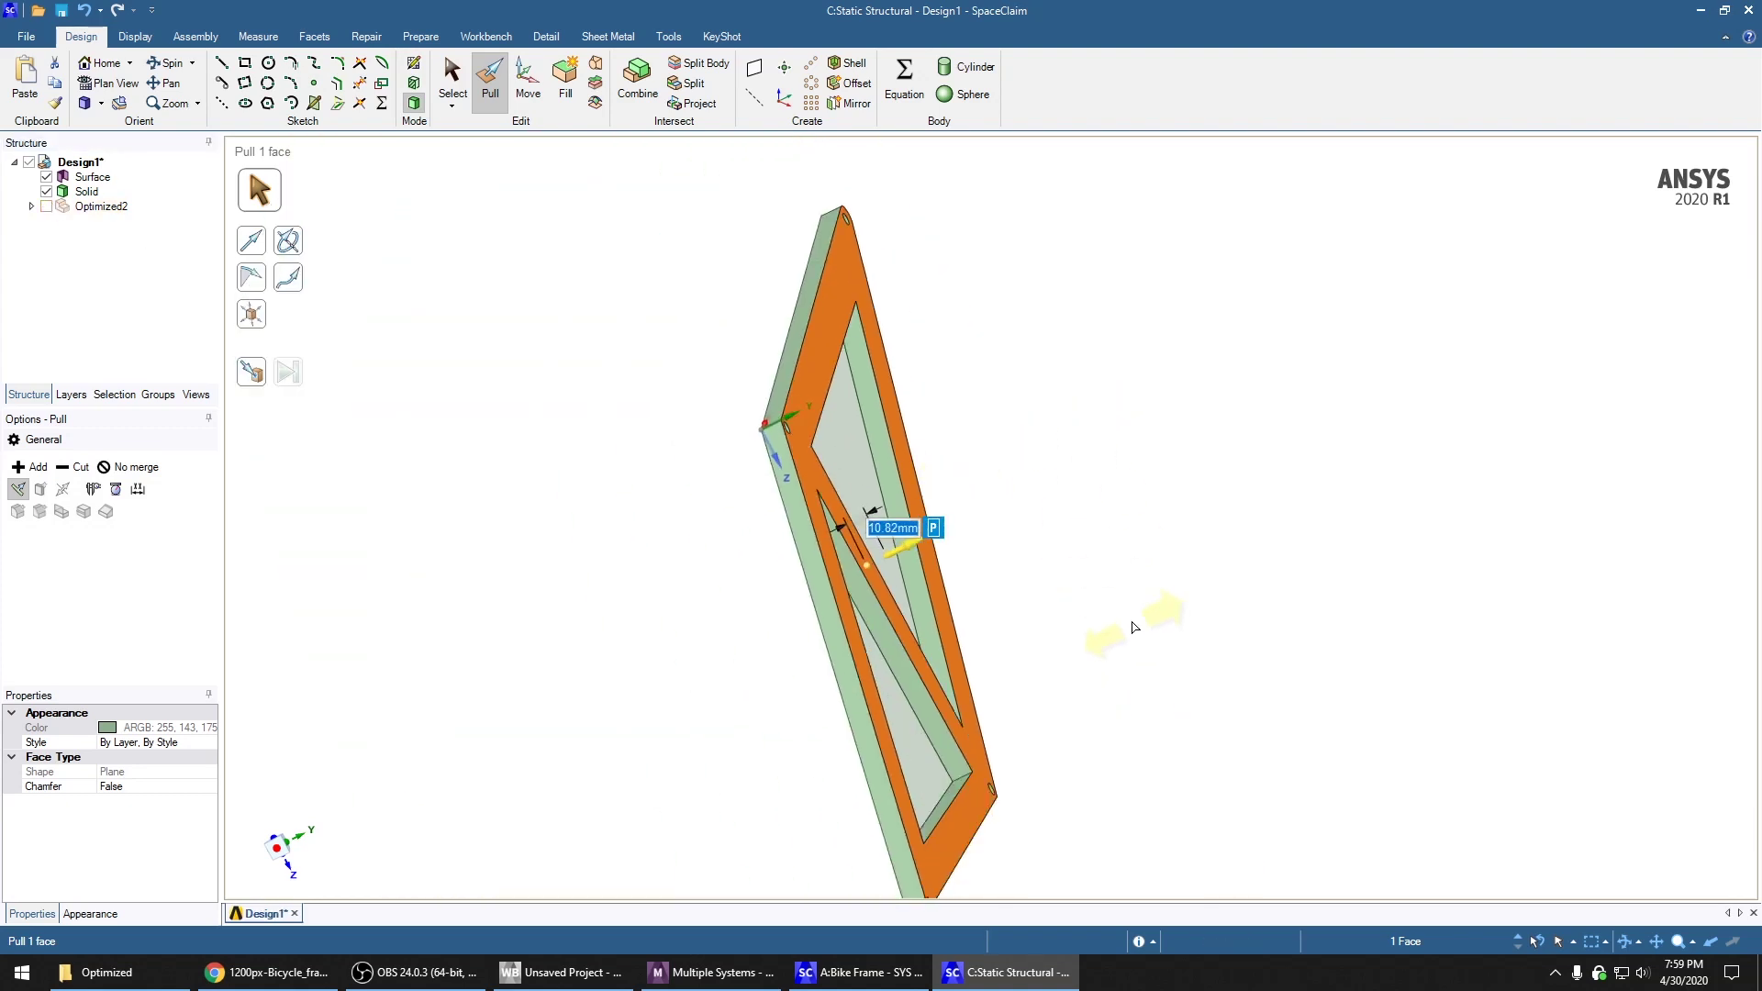
middle_click_drag(1138, 617, 707, 514)
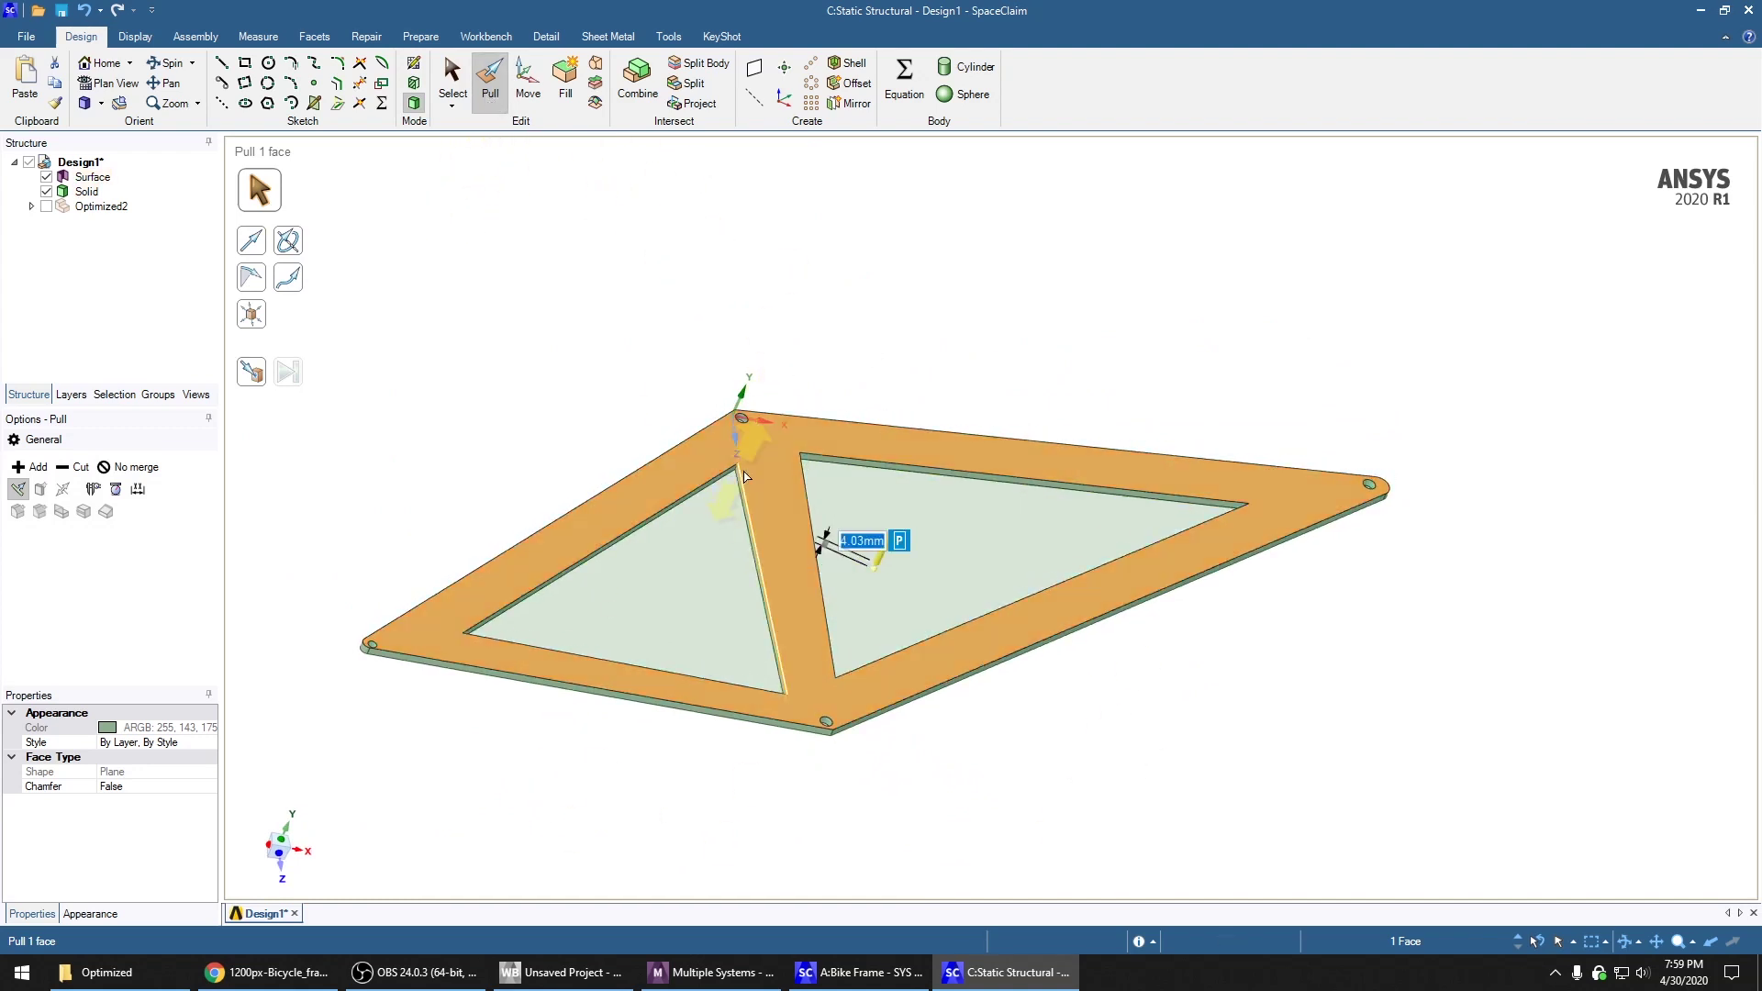
left_click(384, 212)
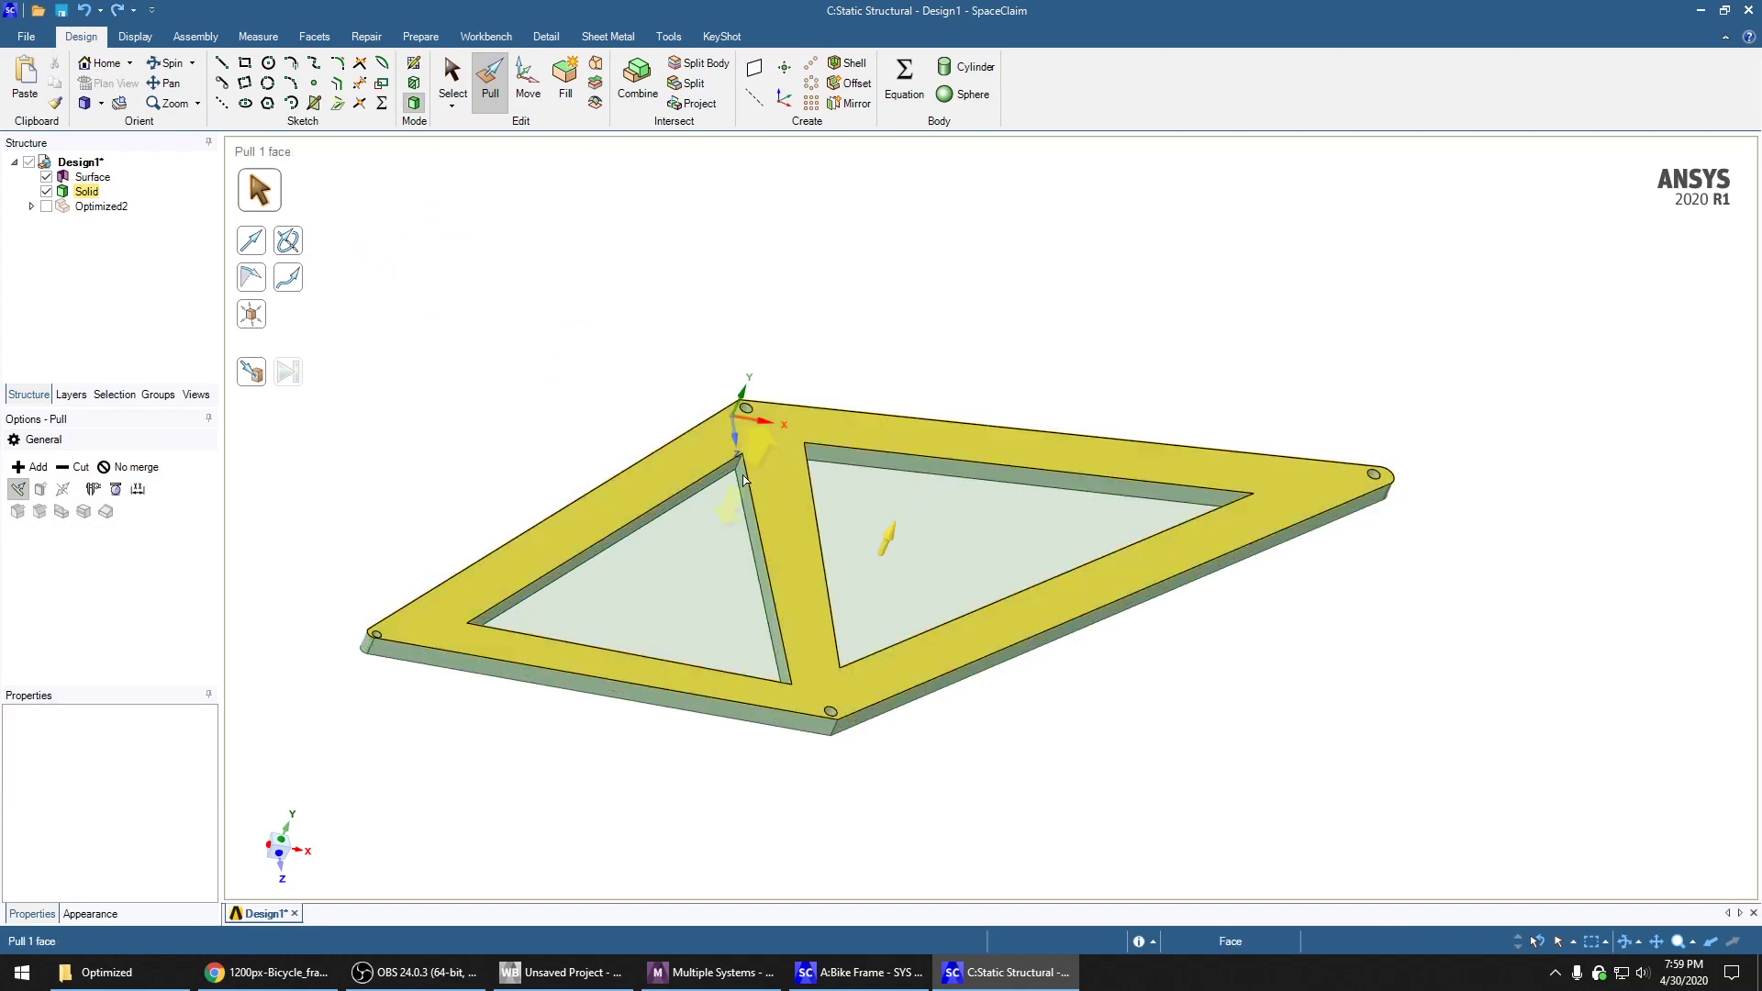
left_click_drag(739, 470, 743, 487)
Round the larger opening's two inner corner edges at the ends of the frame's middle strut
middle_click_drag(882, 492, 905, 511)
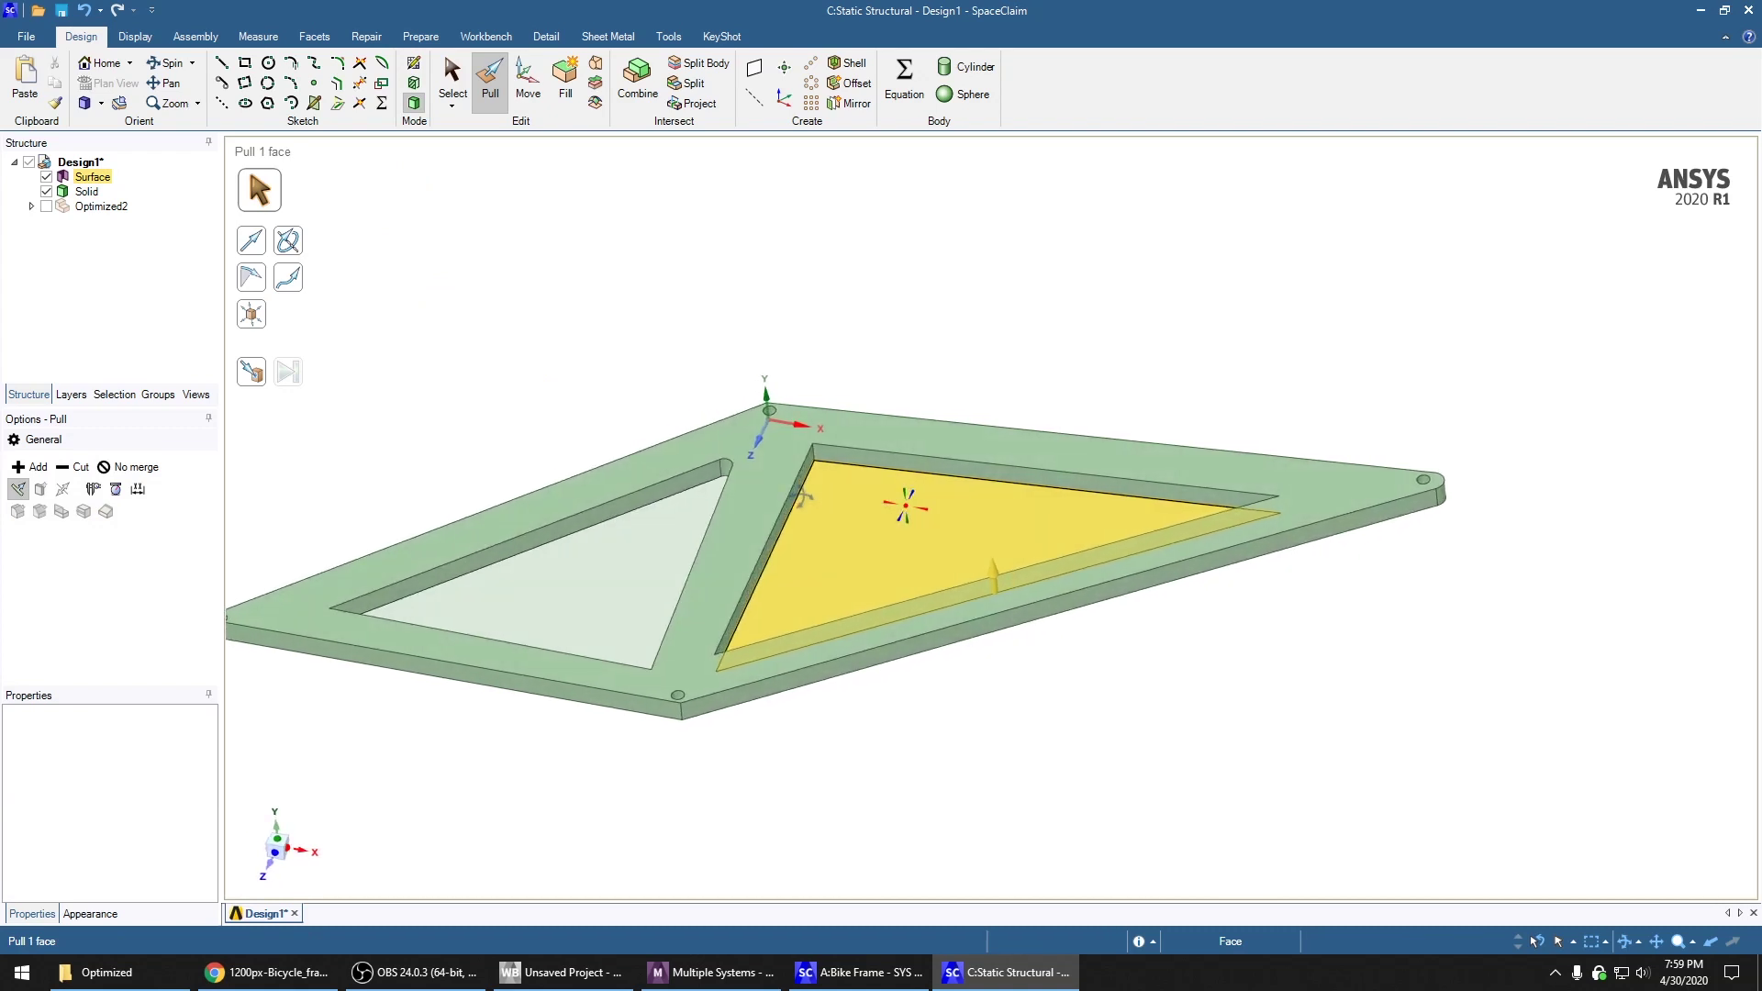
left_click_drag(814, 459, 834, 482)
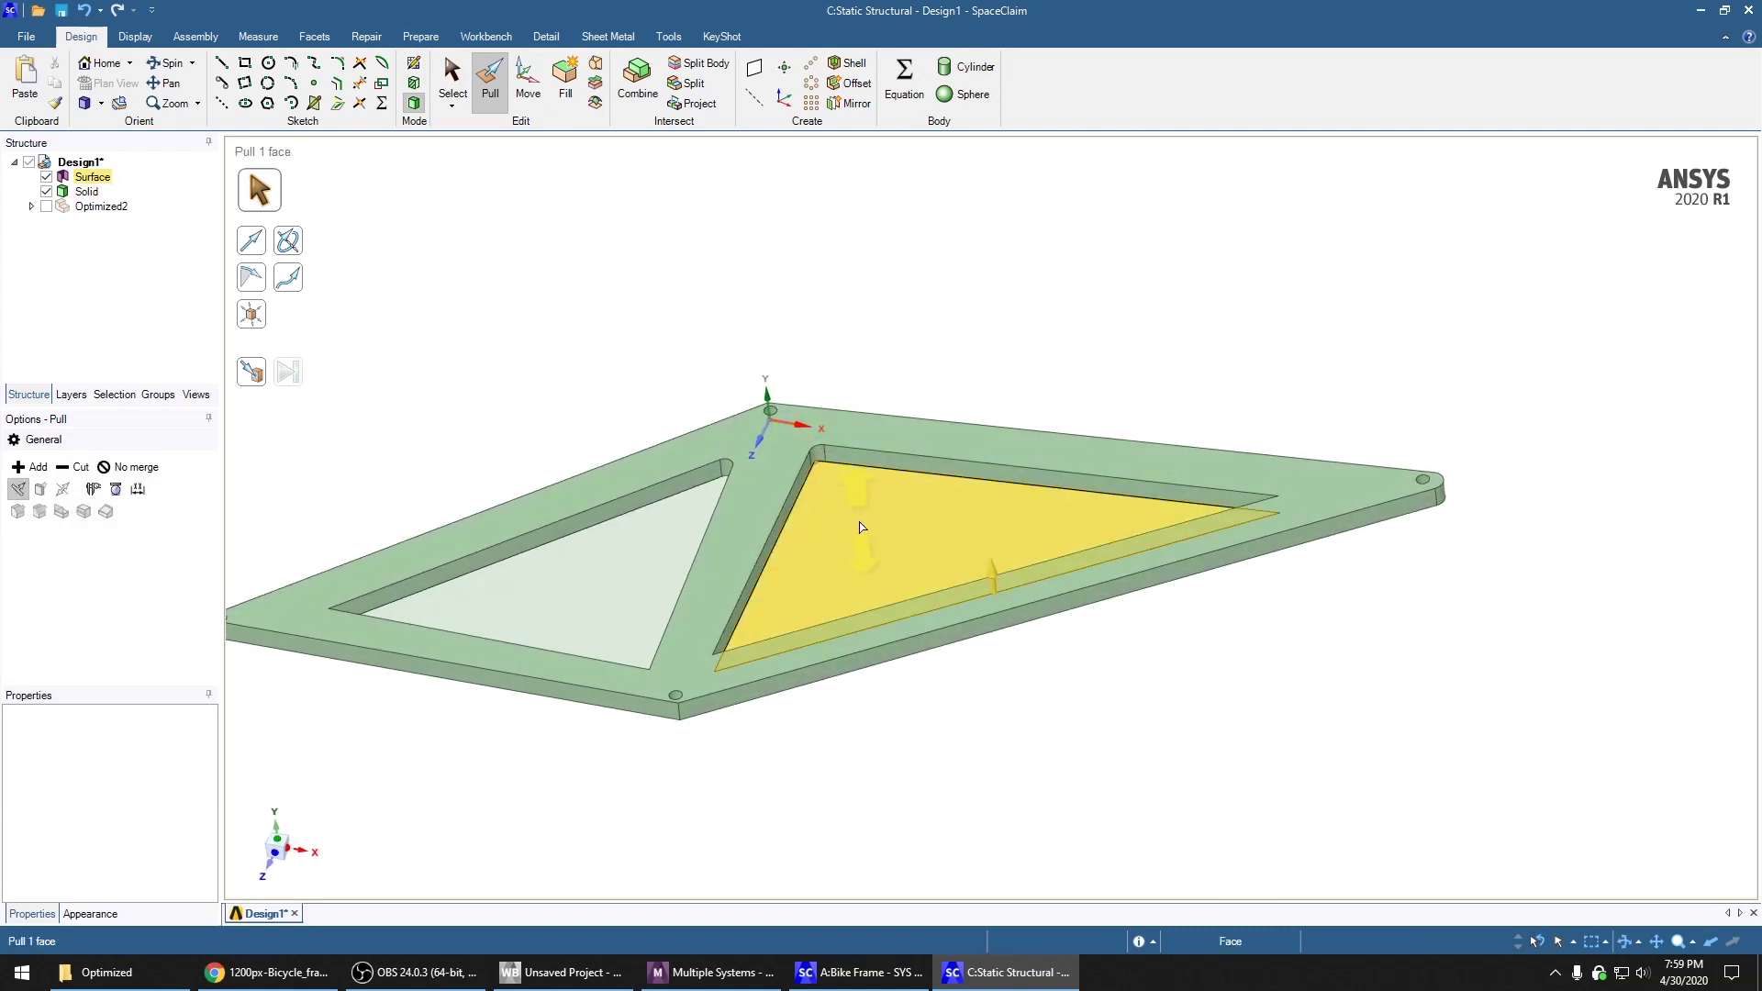
middle_click_drag(862, 527, 715, 761)
left_click(725, 645)
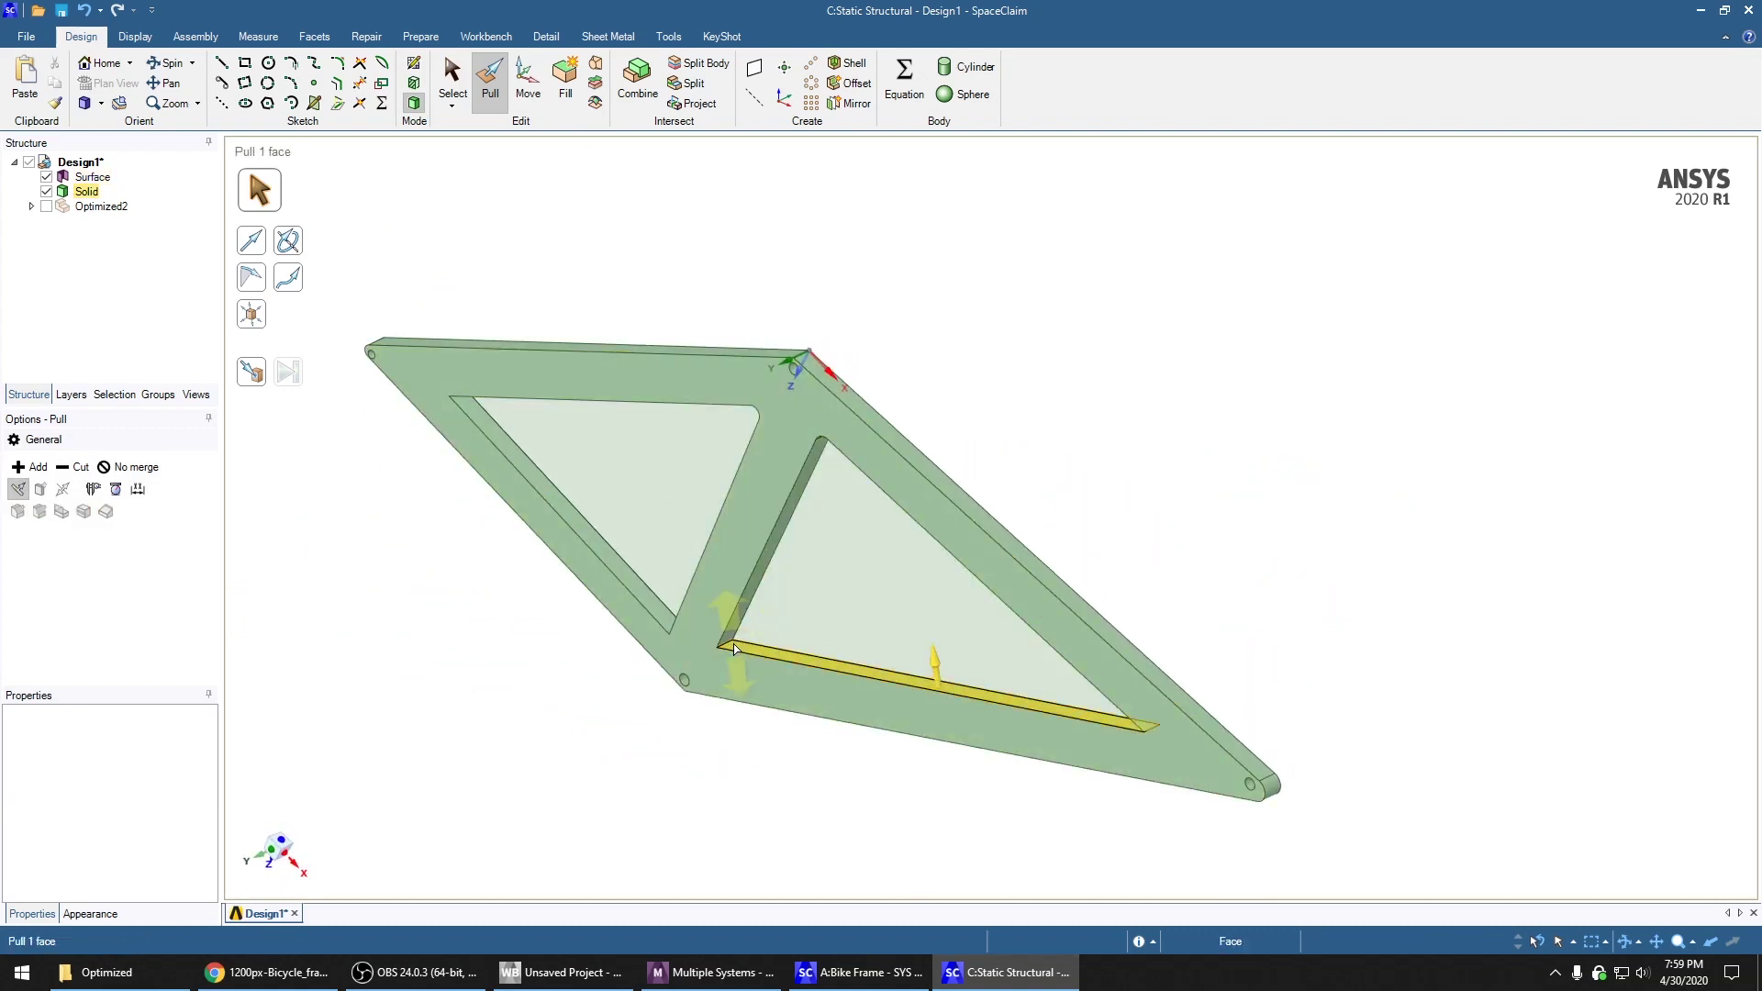
left_click_drag(750, 639, 762, 633)
Round the larger opening's remaining sharp inner corner edge, near the hole at the frame's far tip
left_click(1031, 677)
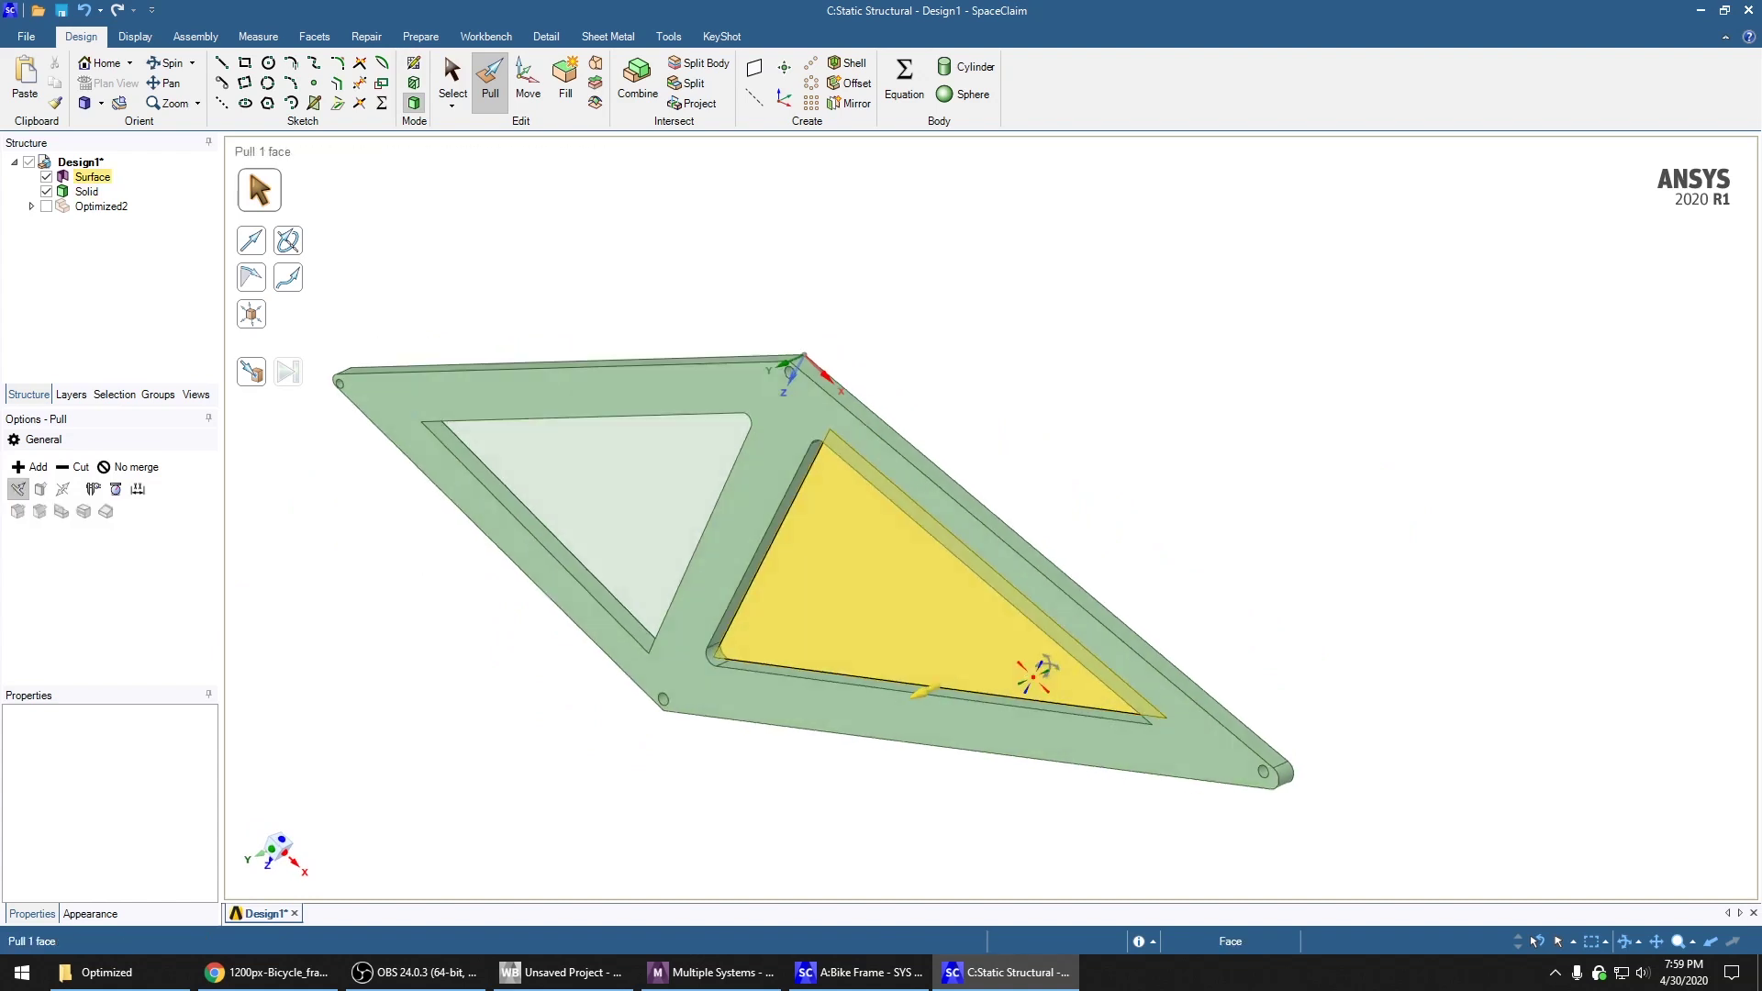
middle_click_drag(1031, 676, 1292, 686)
left_click(1147, 740)
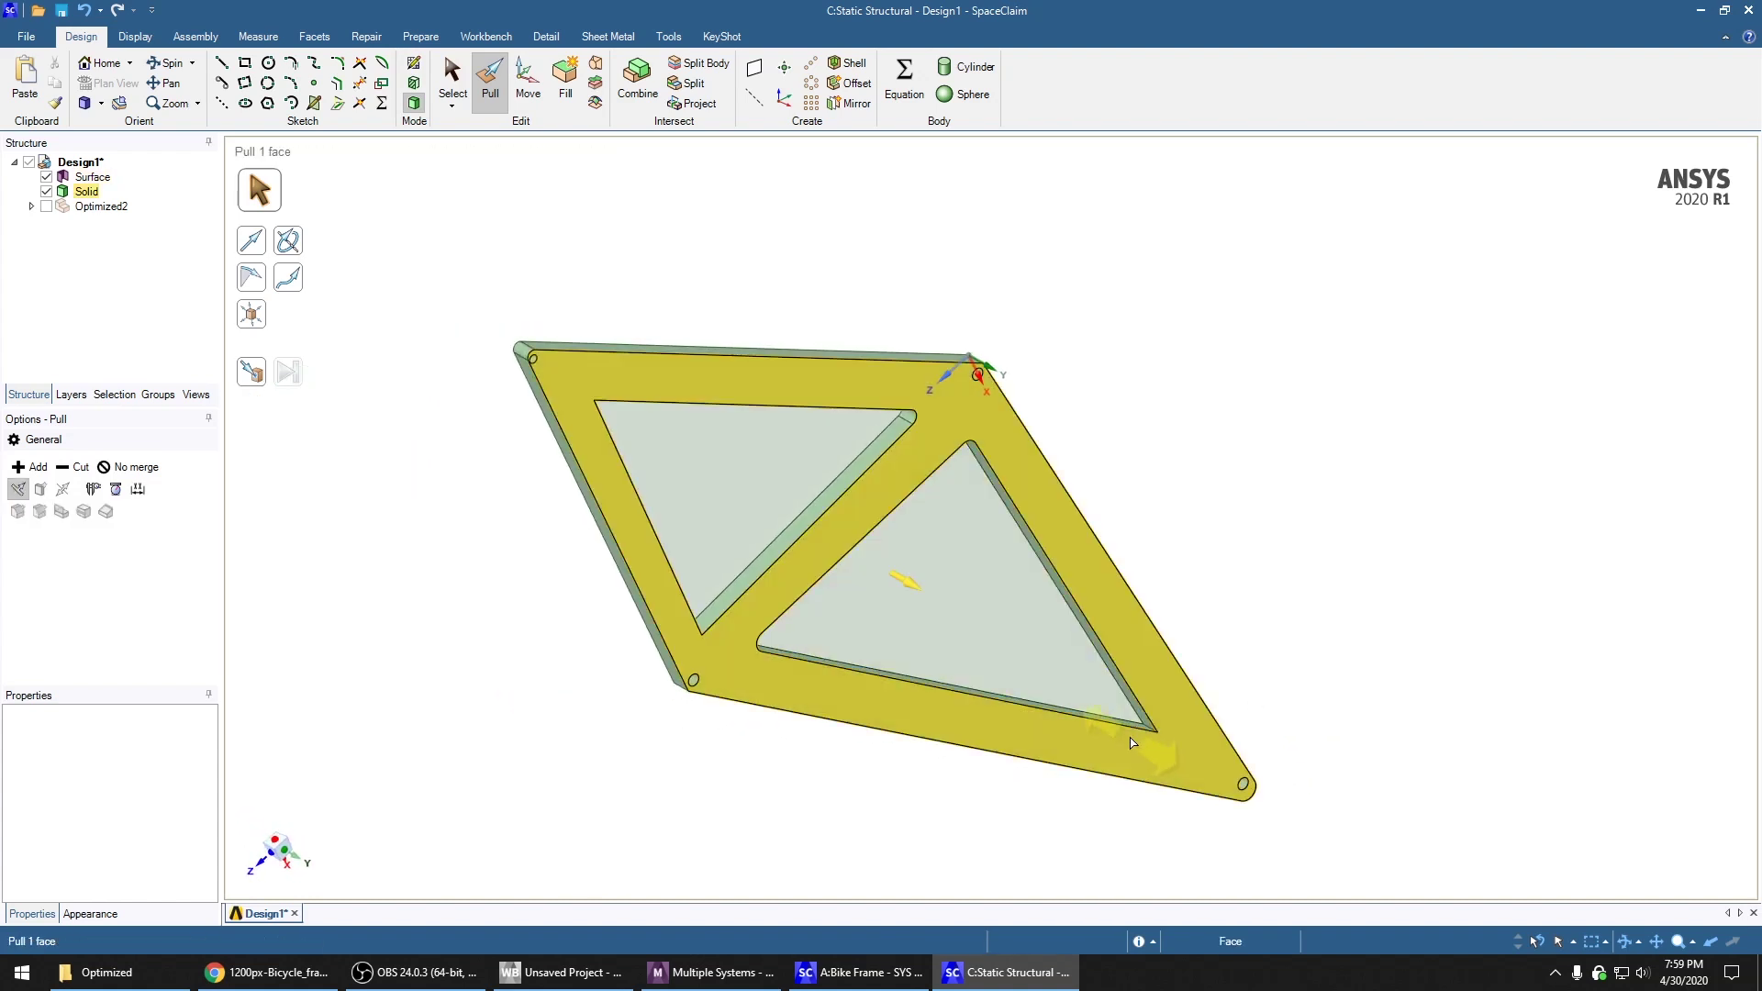
left_click(1149, 733)
left_click(1152, 731)
left_click(1151, 733)
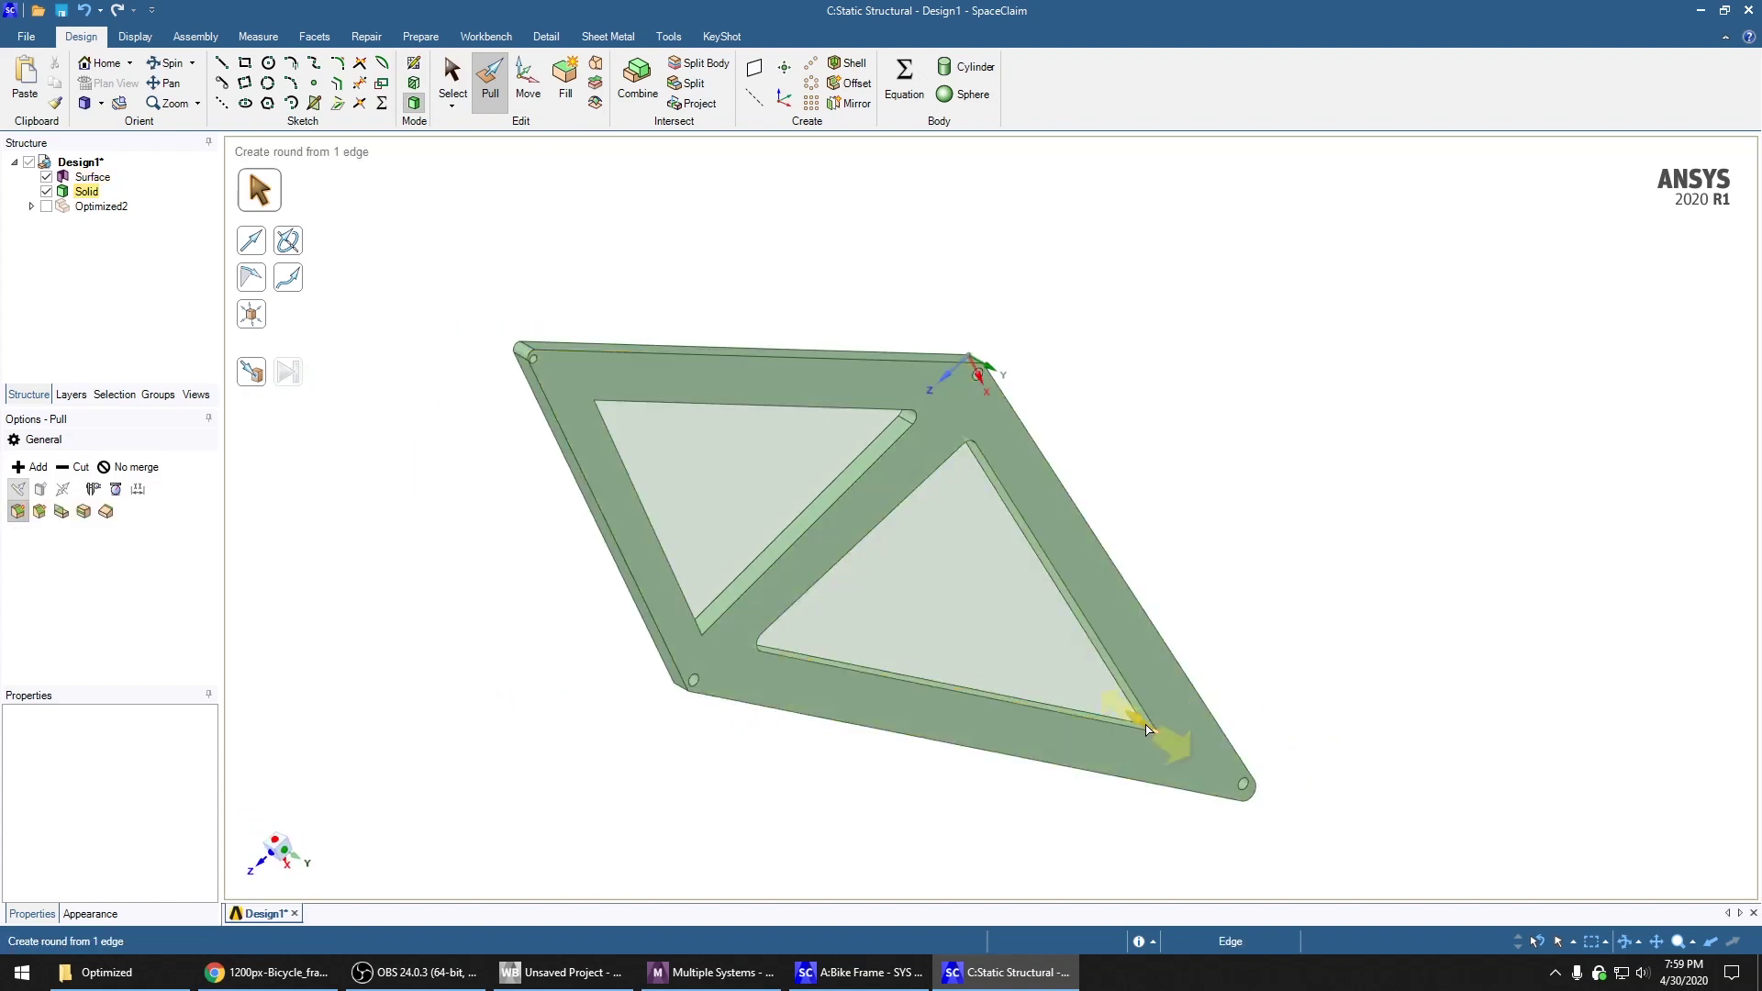
left_click(1138, 727)
left_click(1263, 652)
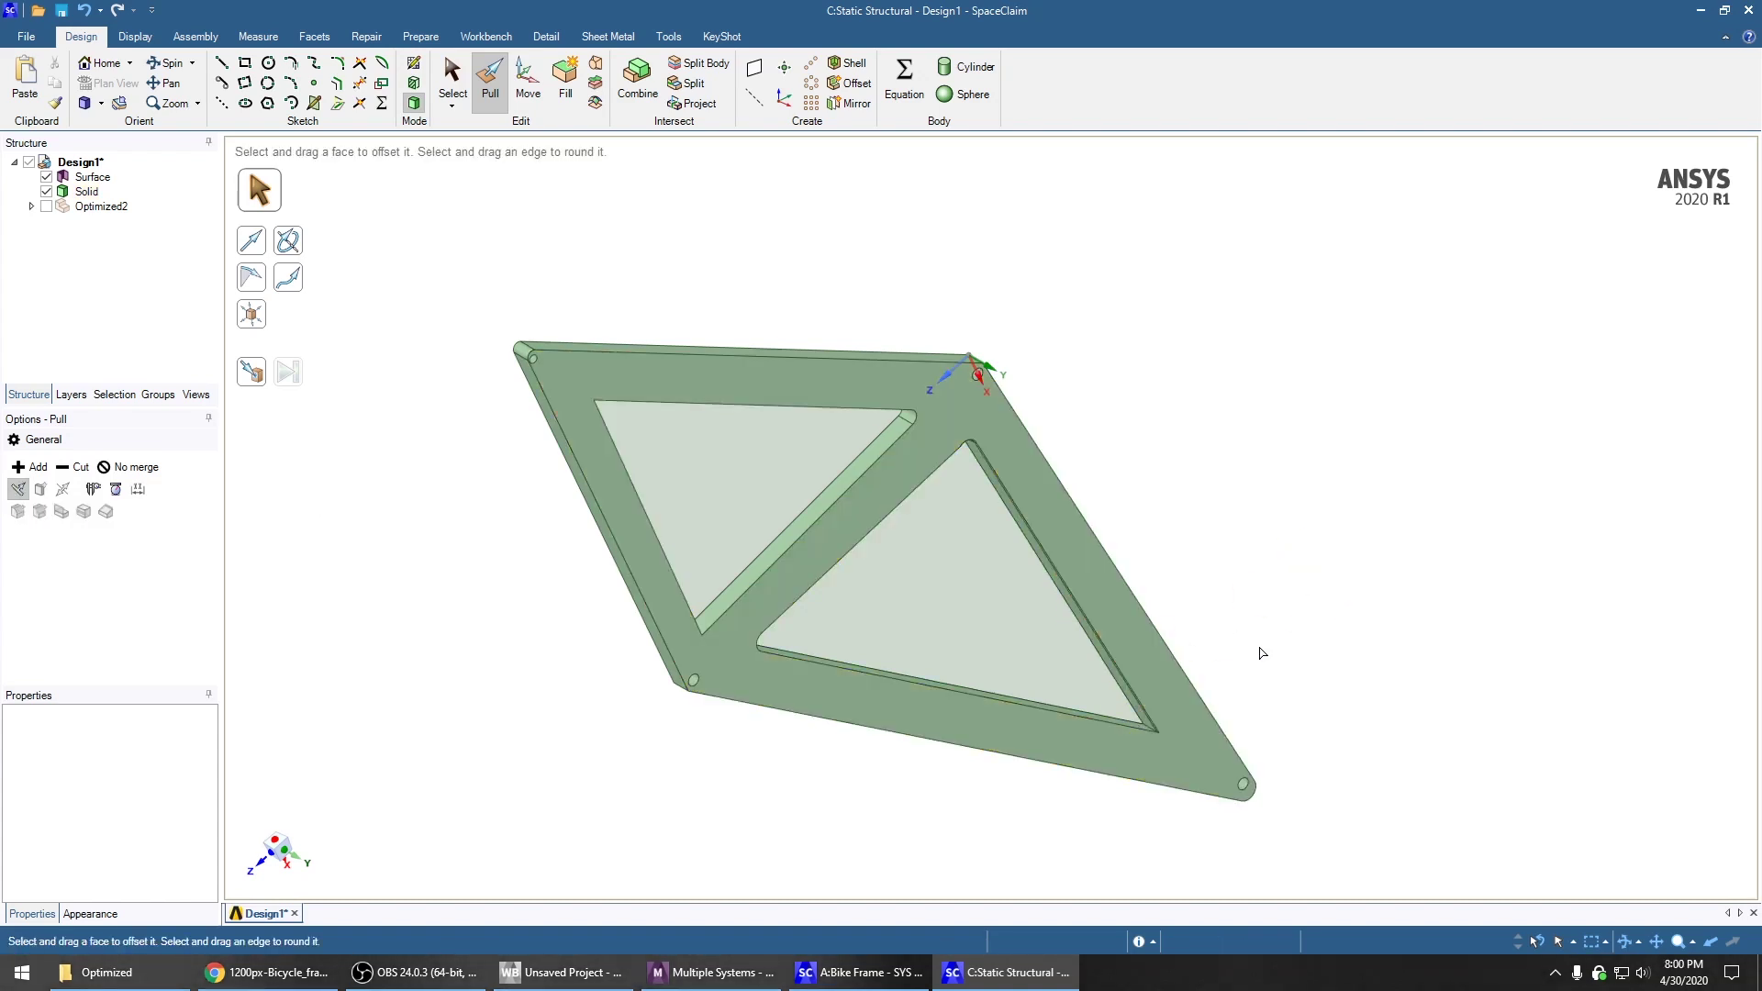
left_click(1179, 732)
scroll(1149, 747, "down", 2)
scroll(1158, 746, "up", 3)
scroll(1158, 745, "up", 3)
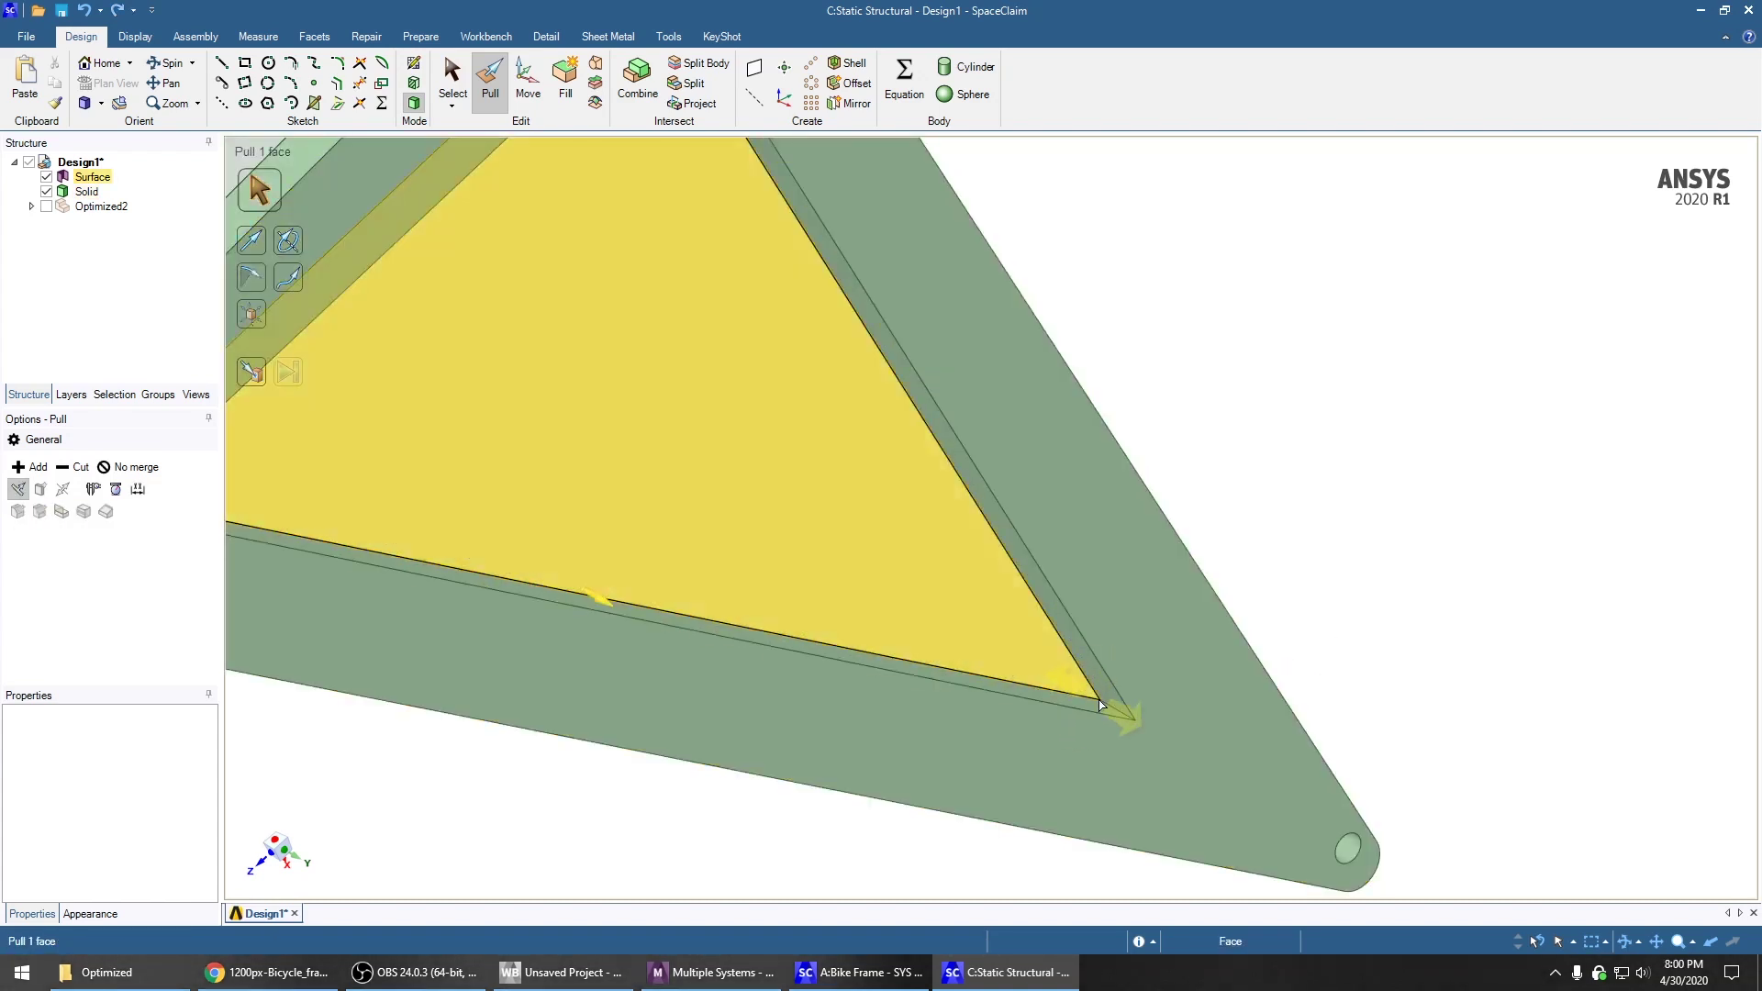
left_click(1109, 713)
scroll(1475, 826, "down", 6)
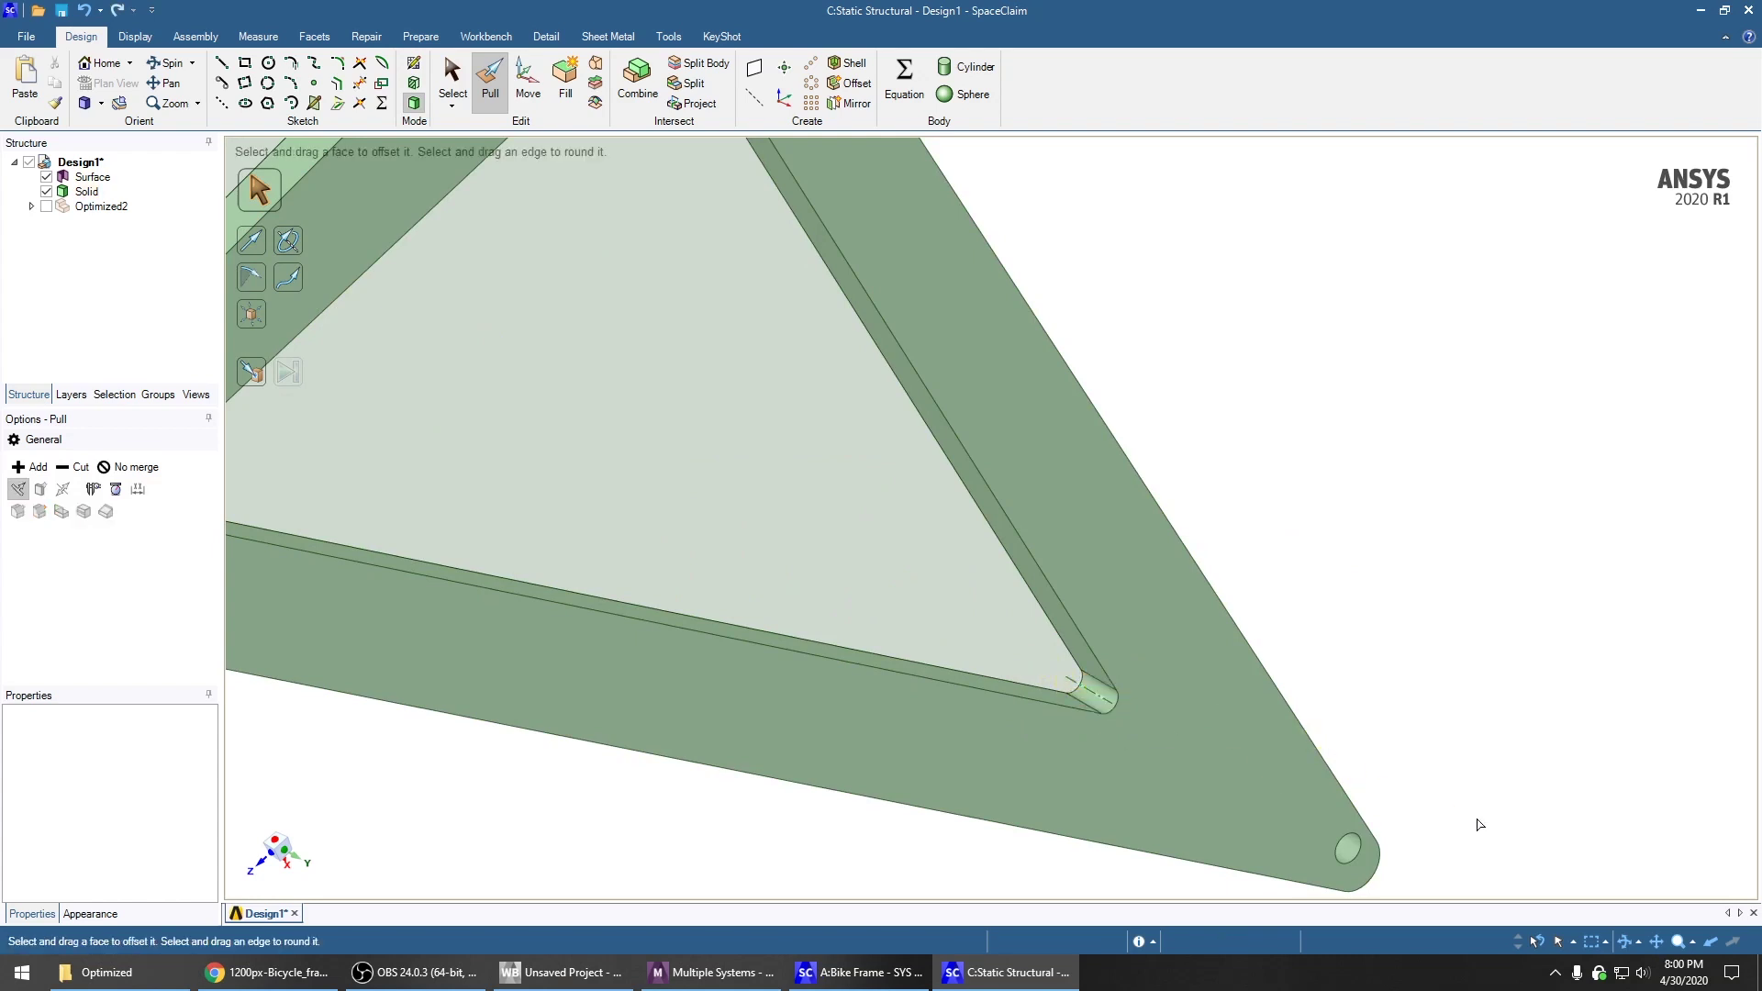
Round the smaller opening's inner corner edge at the far end of the middle strut from the origin
mouse_move(1106, 610)
middle_mouse_down()
mouse_move(1007, 590)
mouse_move(1073, 602)
middle_mouse_up()
scroll(1073, 602, "up", 5)
left_click(984, 677)
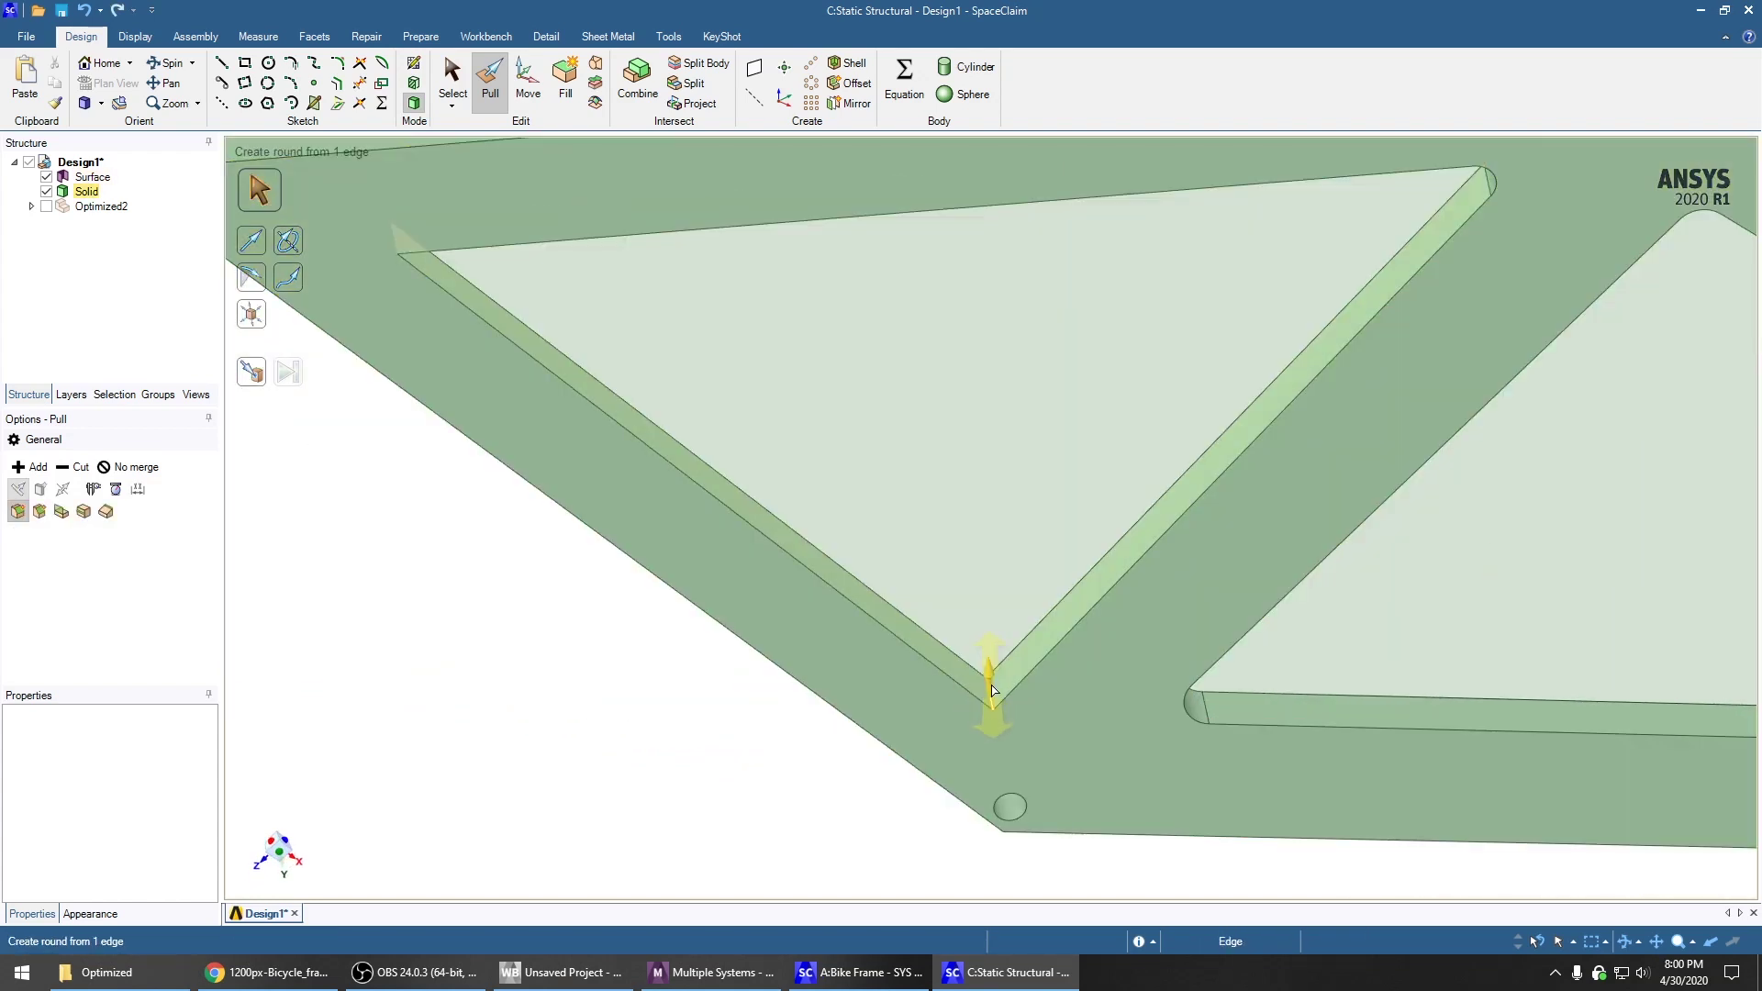
left_click(996, 606)
middle_click_drag(991, 598, 911, 430)
Round the smaller opening's remaining sharp inner corner edge, opposite the middle strut
middle_click_drag(614, 266, 395, 193)
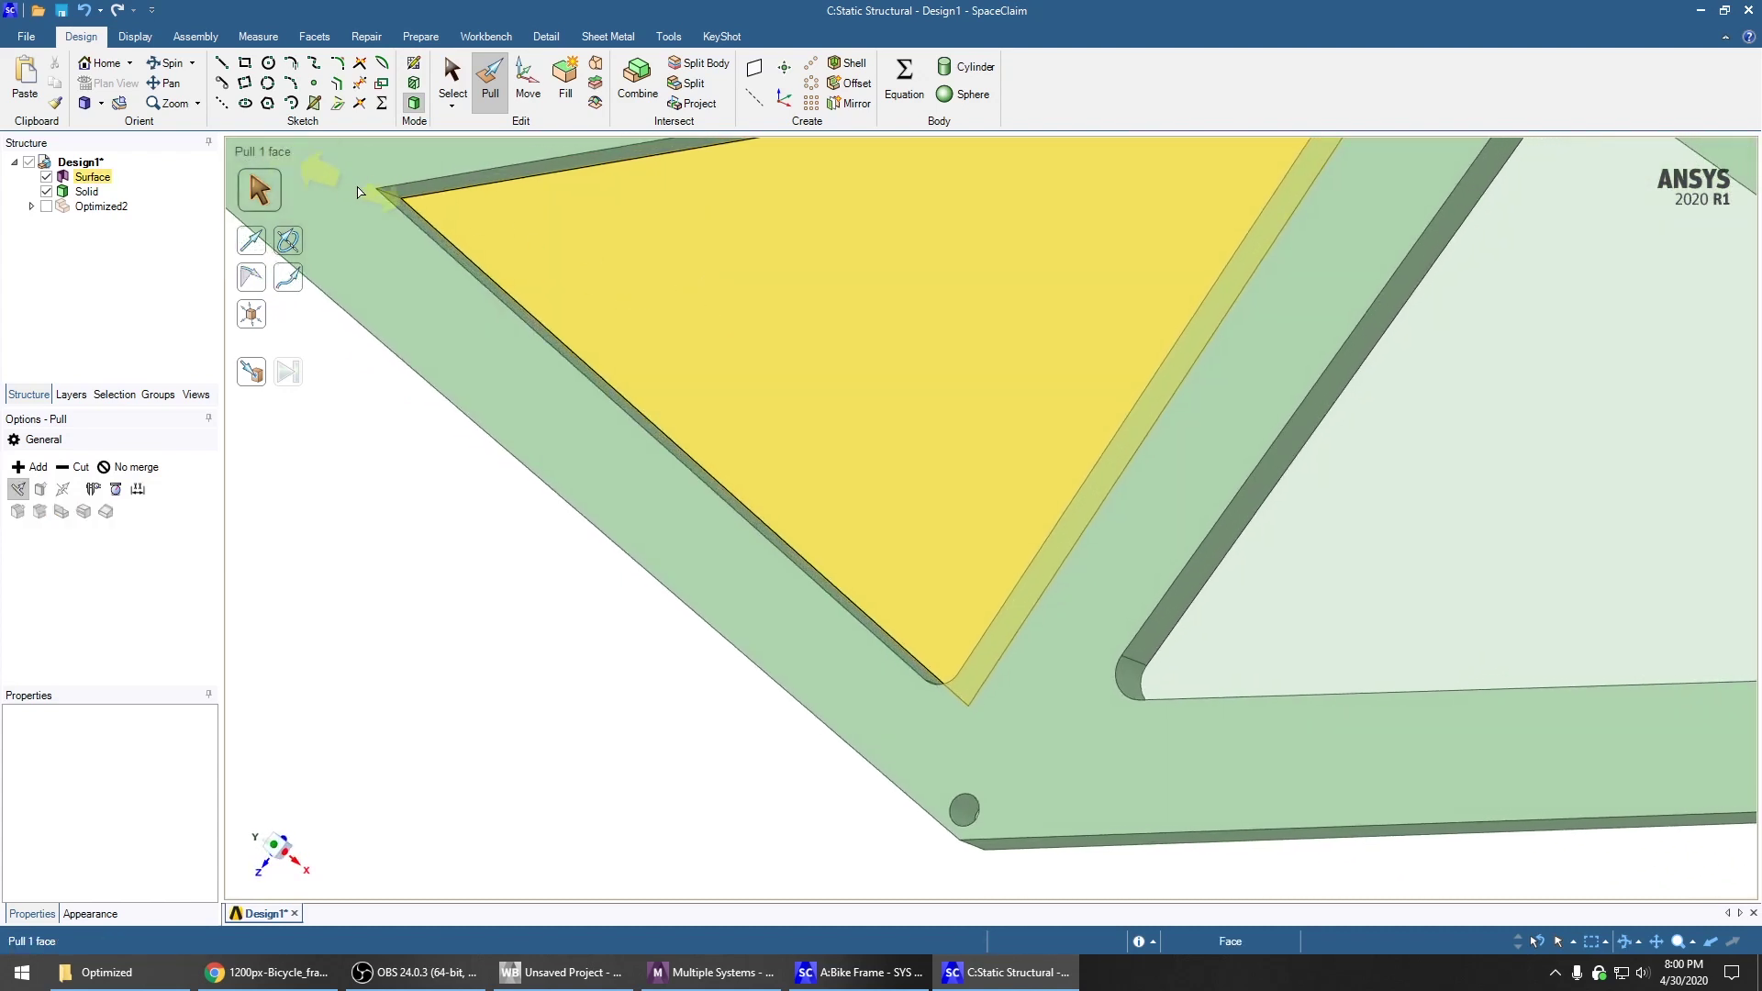
left_click(403, 200)
left_click(708, 307)
middle_click_drag(708, 306, 1079, 440)
left_click(1000, 641)
Round the frame's outer corner edge beside the hole at the middle strut's end opposite the origin
scroll(1000, 640, "up", 3)
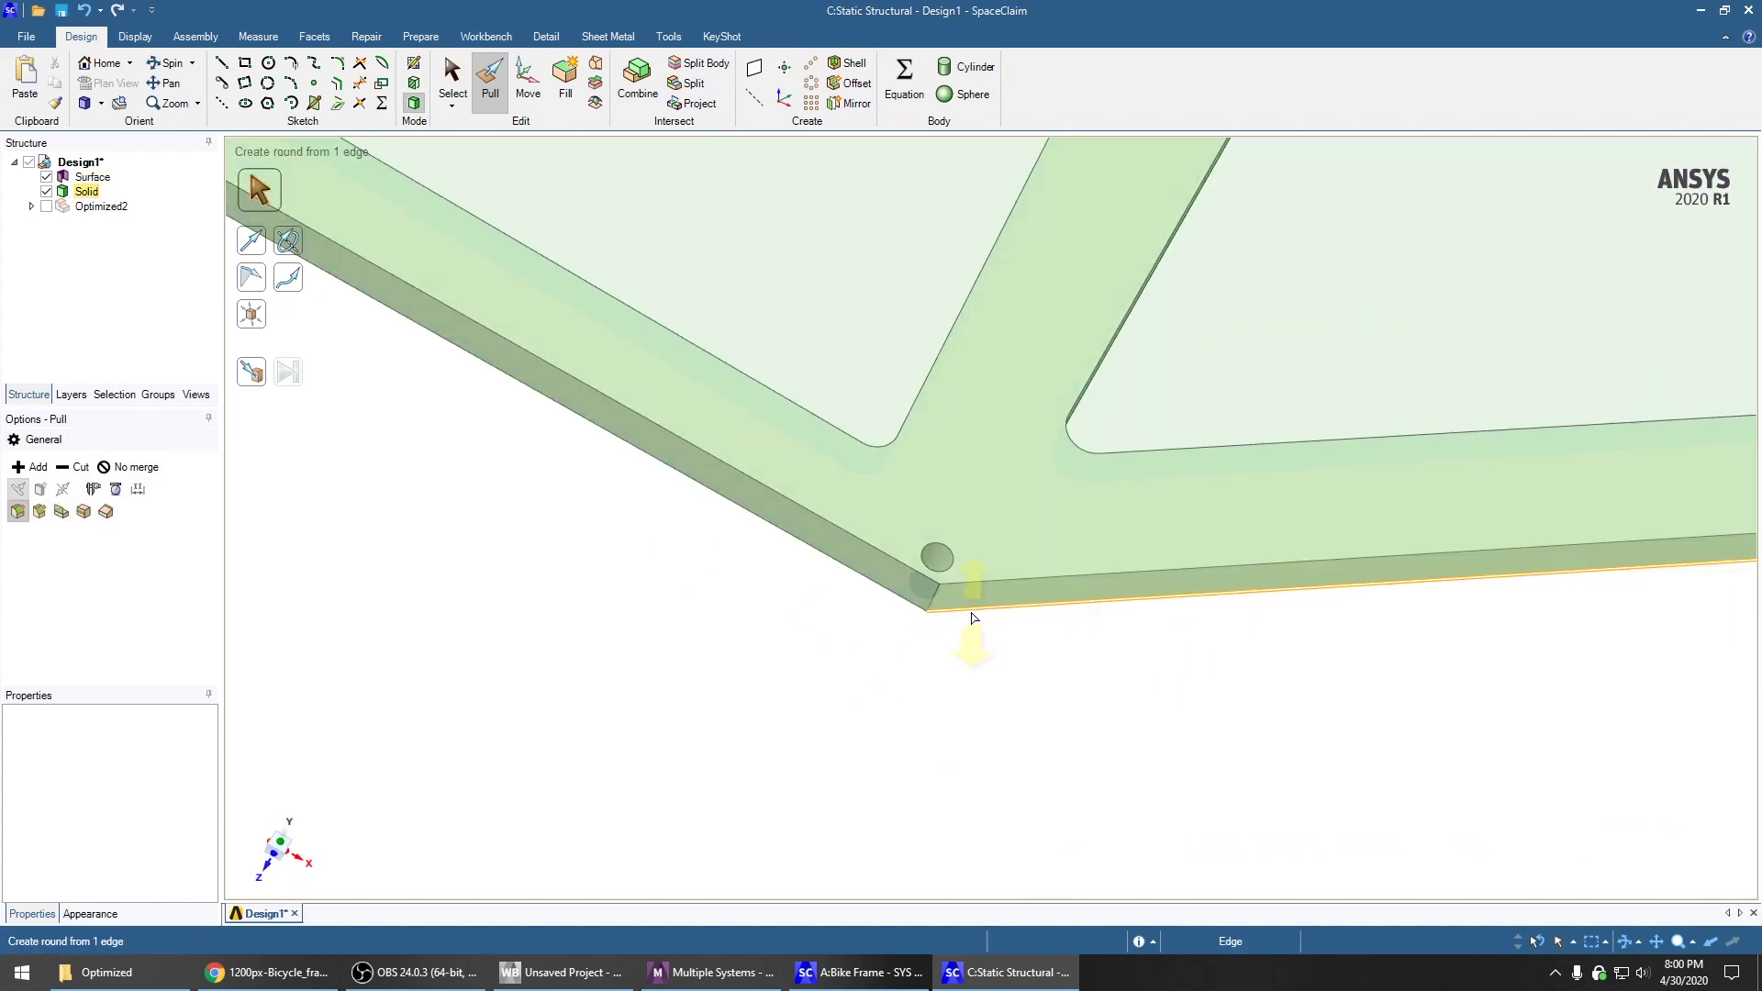
left_click(931, 603)
left_click_drag(938, 599, 1005, 540)
left_click(900, 732)
scroll(895, 741, "down", 5)
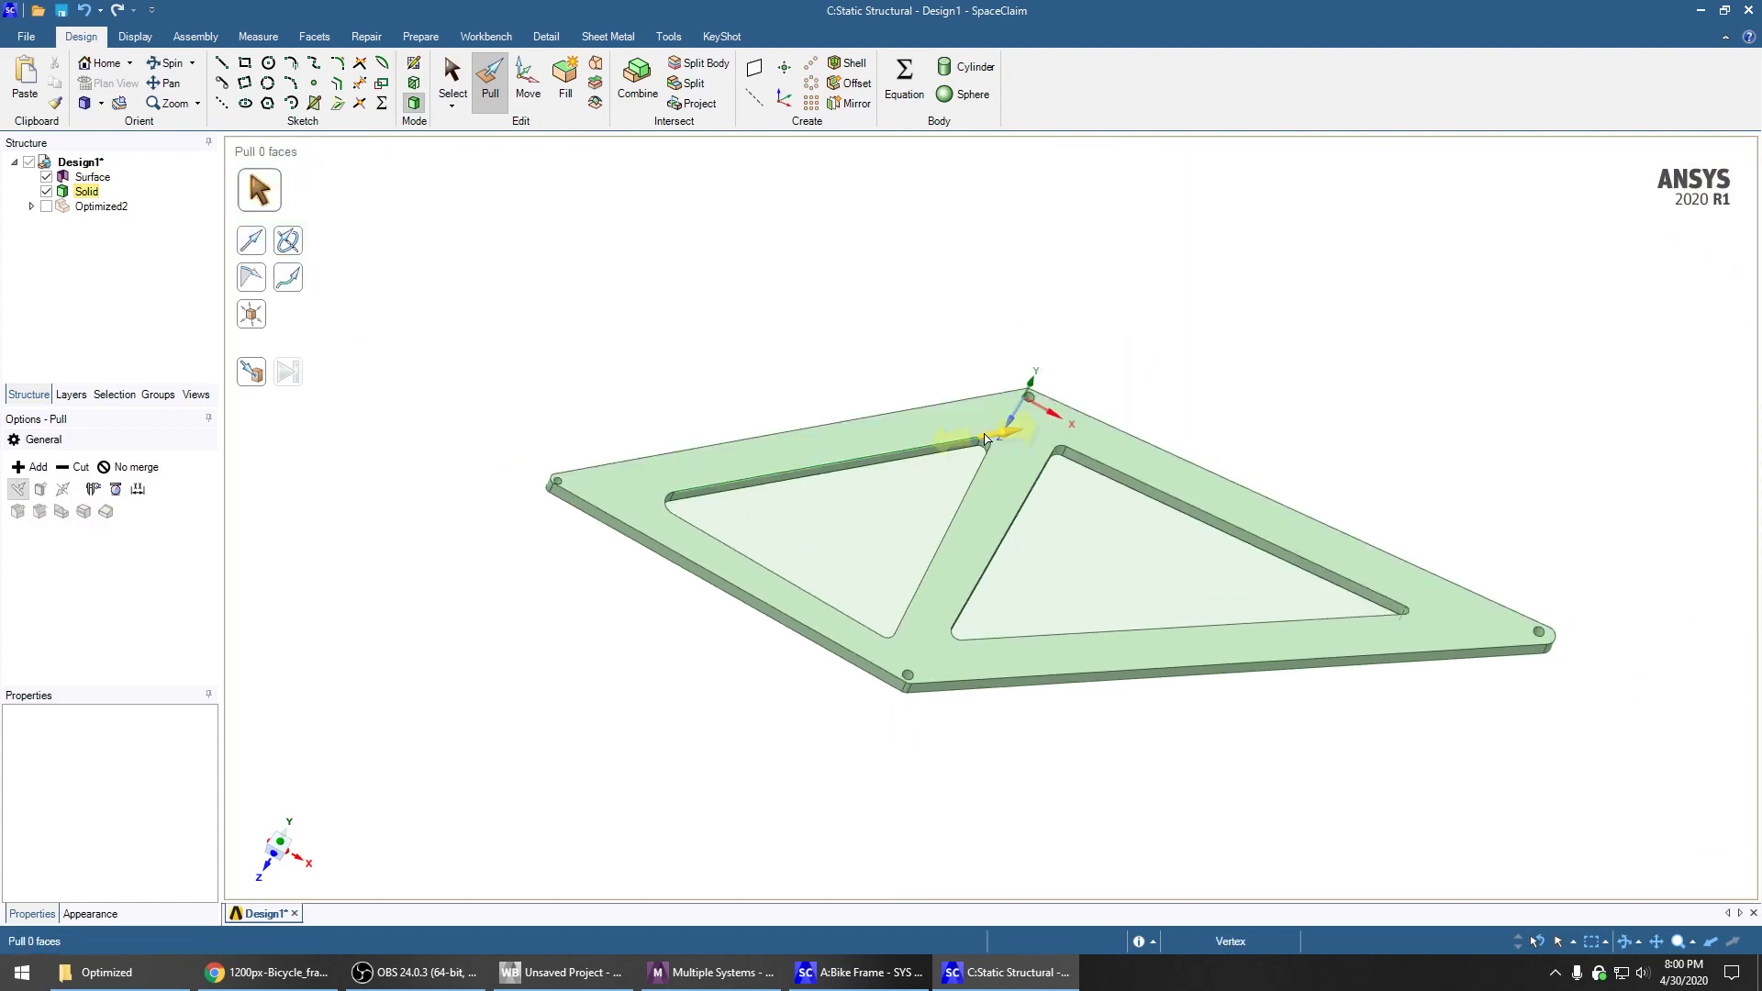
Round the frame's outer corner edge at the origin with a radius of about 2.9 mm
middle_click_drag(984, 439, 881, 588)
left_click(916, 645)
scroll(1029, 396, "up", 8)
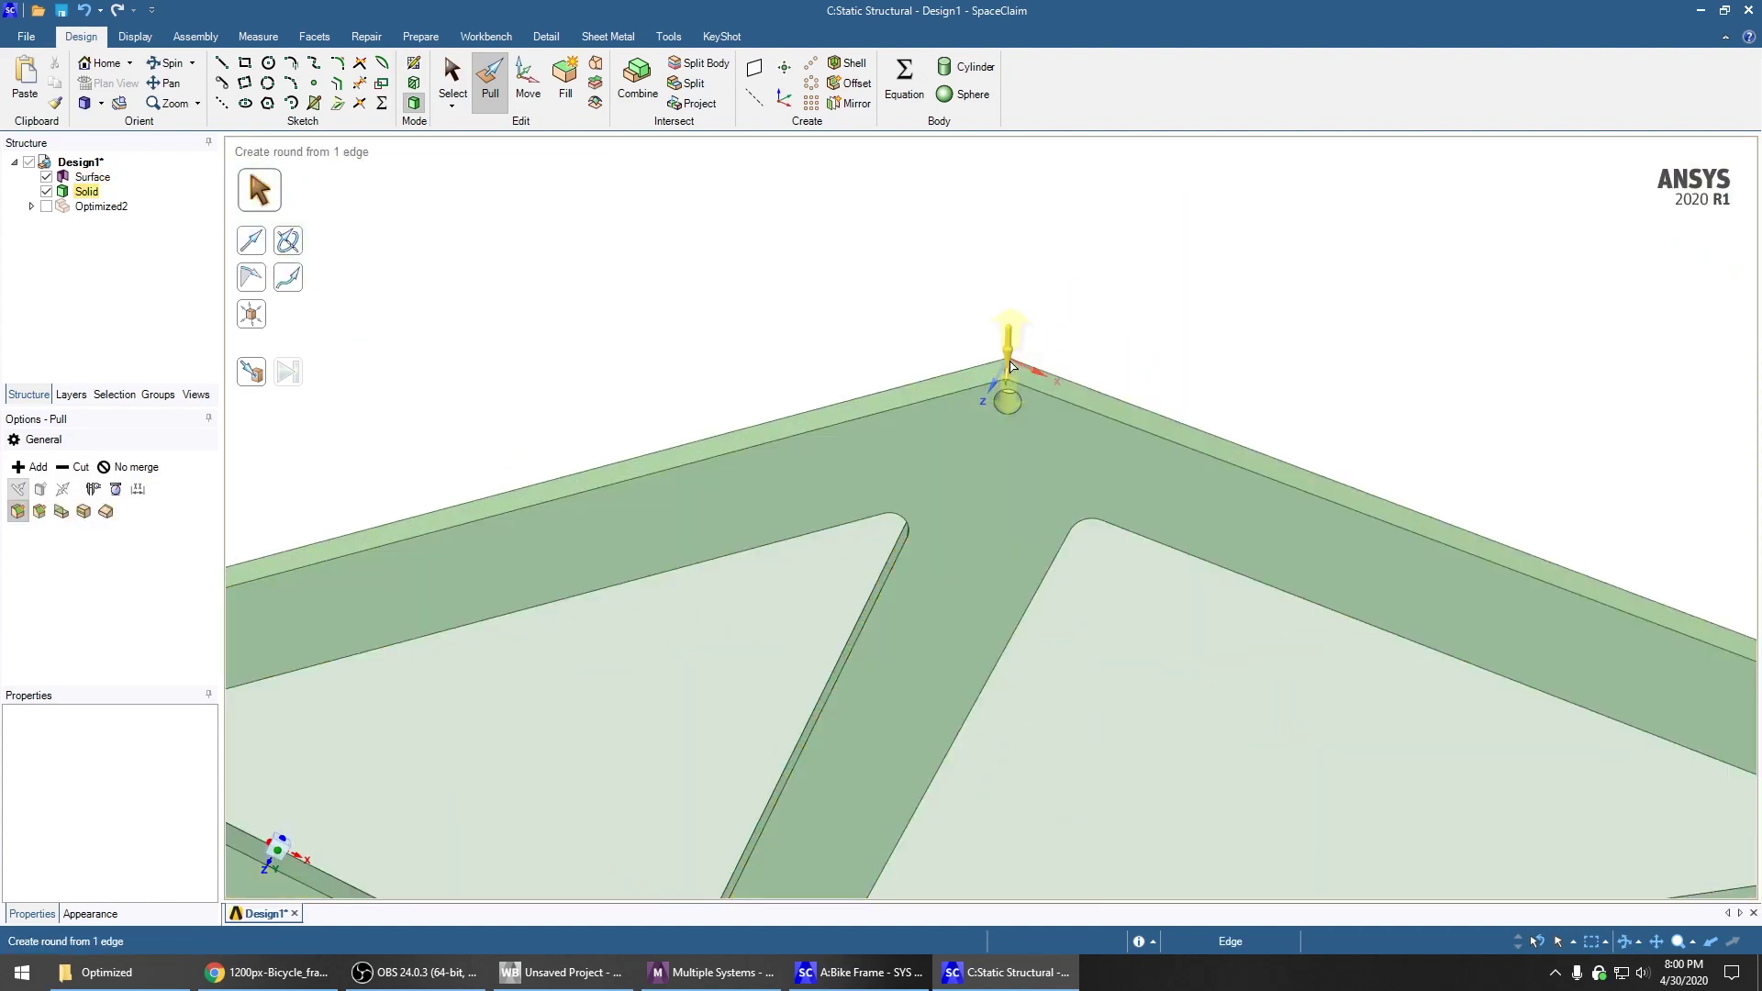
left_click_drag(1003, 399, 912, 503)
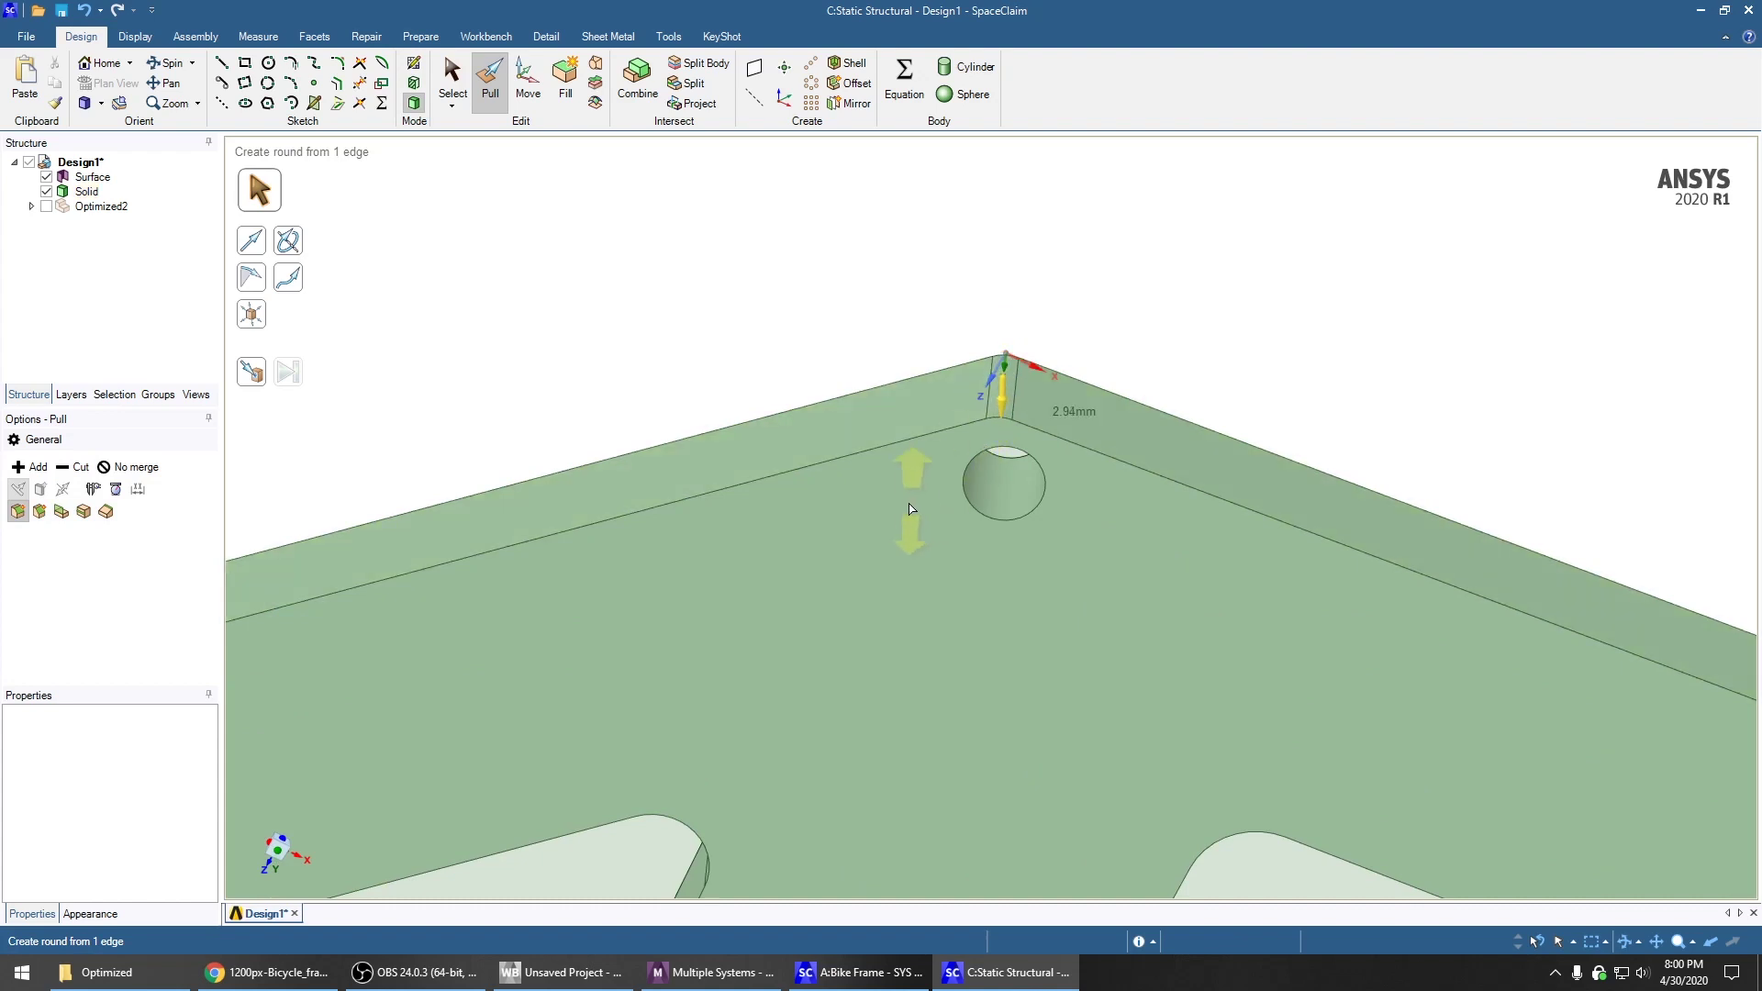
left_click(900, 506)
left_click(899, 354)
scroll(913, 367, "down", 8)
mouse_move(1517, 474)
middle_mouse_down()
mouse_move(1487, 339)
mouse_move(1534, 165)
mouse_move(1601, 346)
mouse_move(1559, 380)
mouse_move(1420, 295)
mouse_move(1439, 296)
middle_mouse_up()
middle_click_drag(1272, 760, 1414, 658)
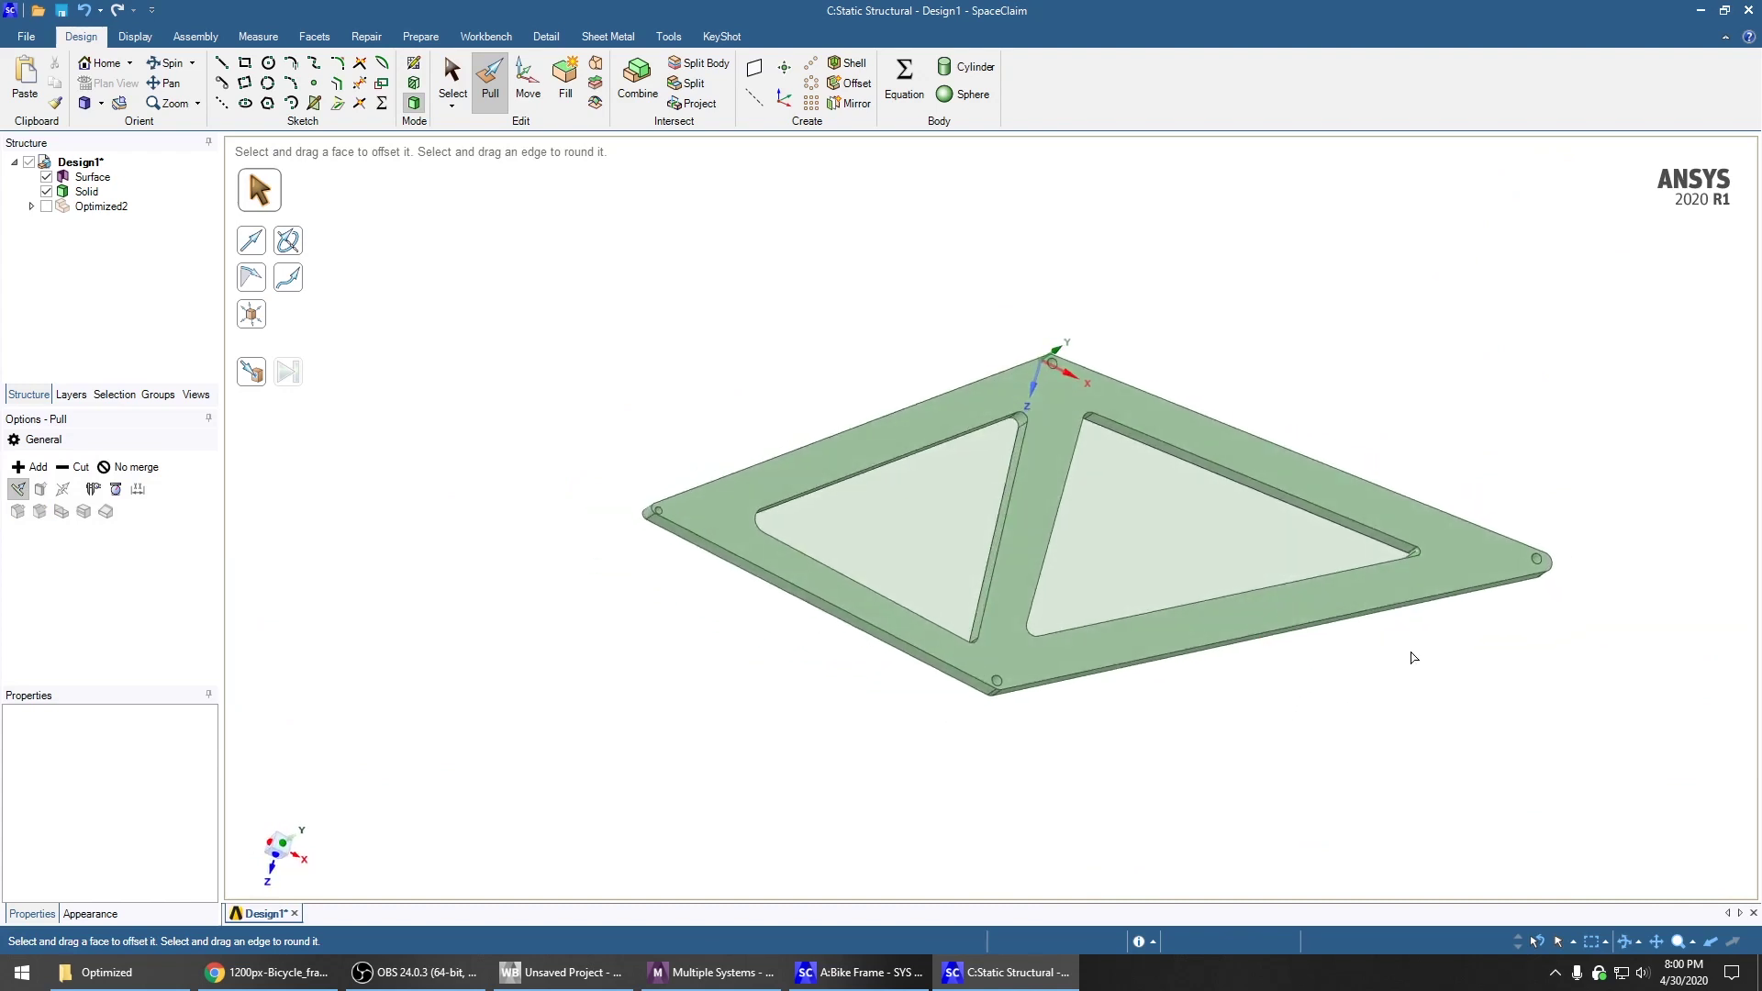
Switch to Workbench and open the Model of Static Structural system C
left_click(562, 972)
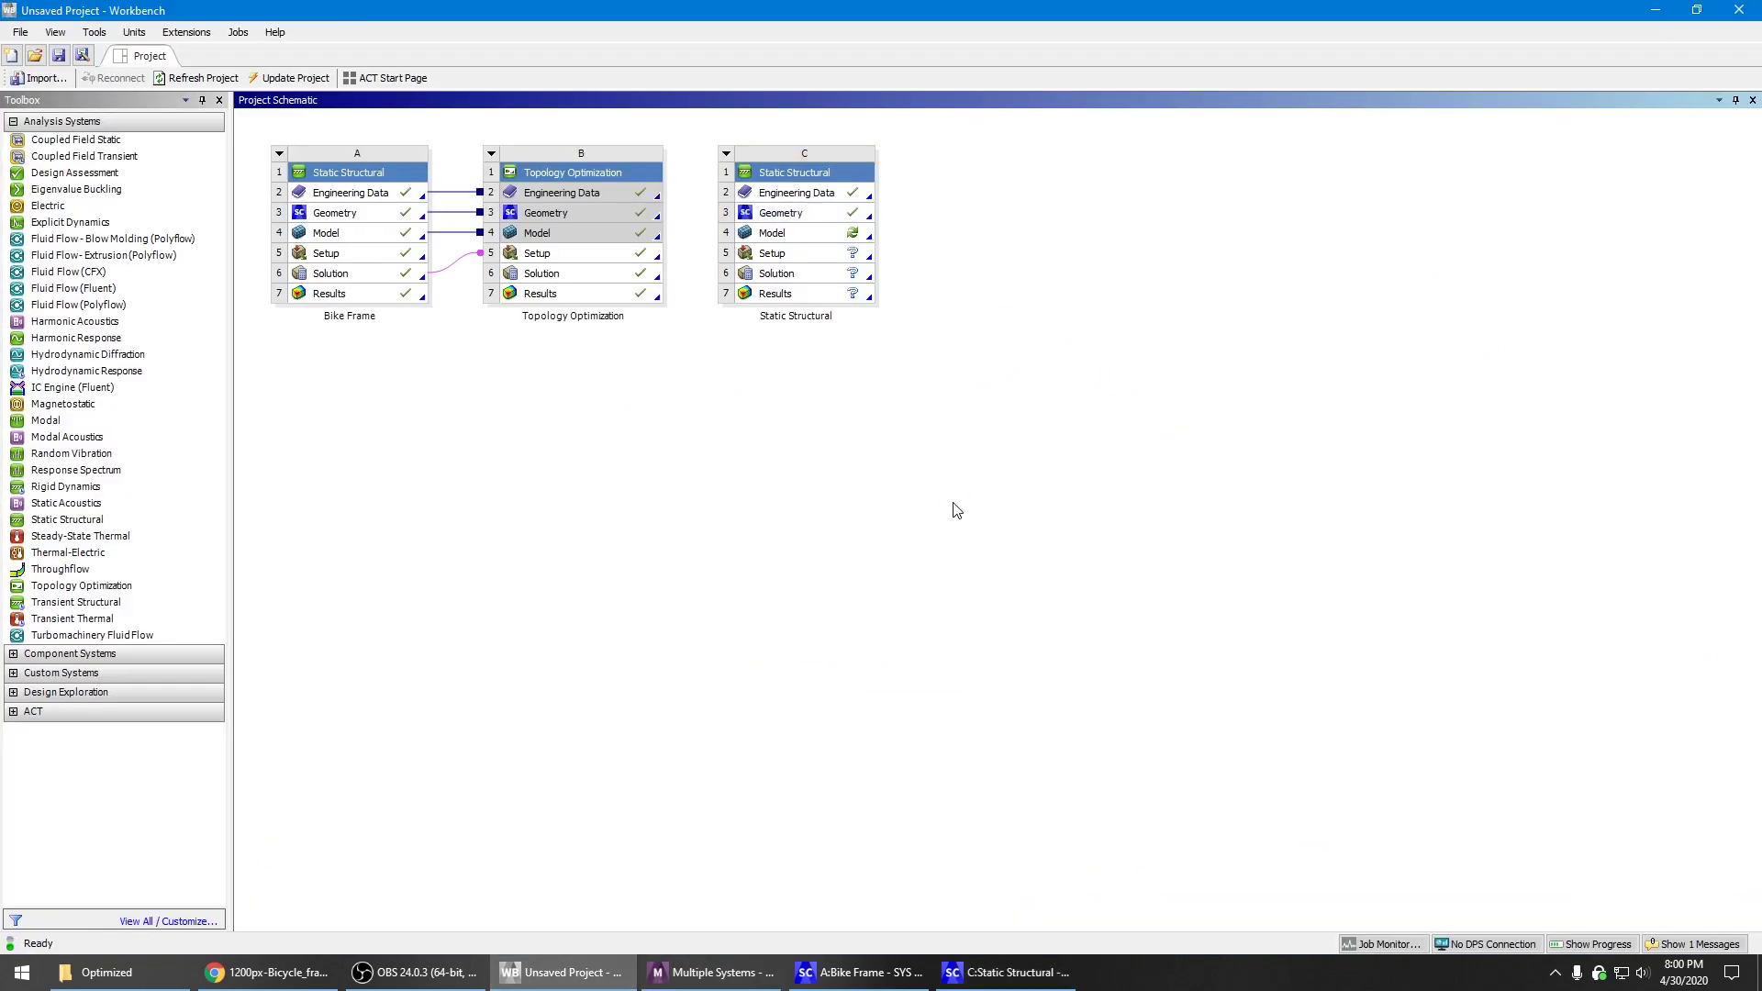
double_click(776, 235)
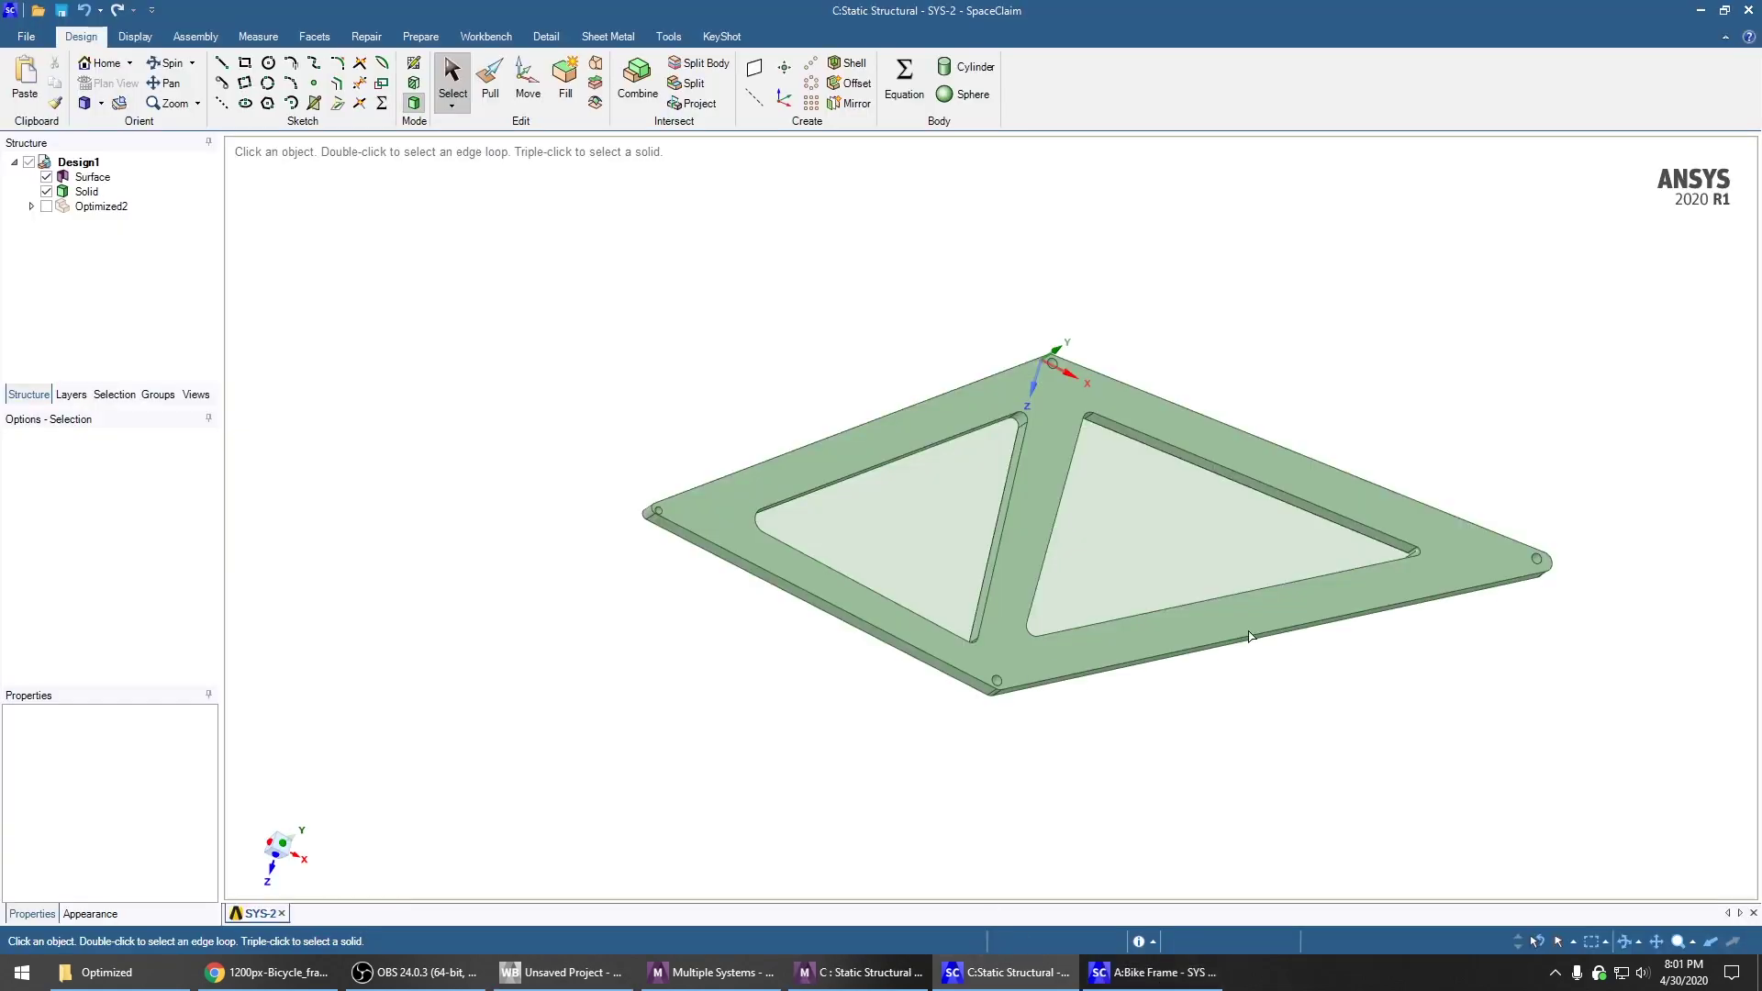
Delete the Optimized2 component from system C's geometry, keeping only the surface and the rebuilt solid
left_click(101, 206)
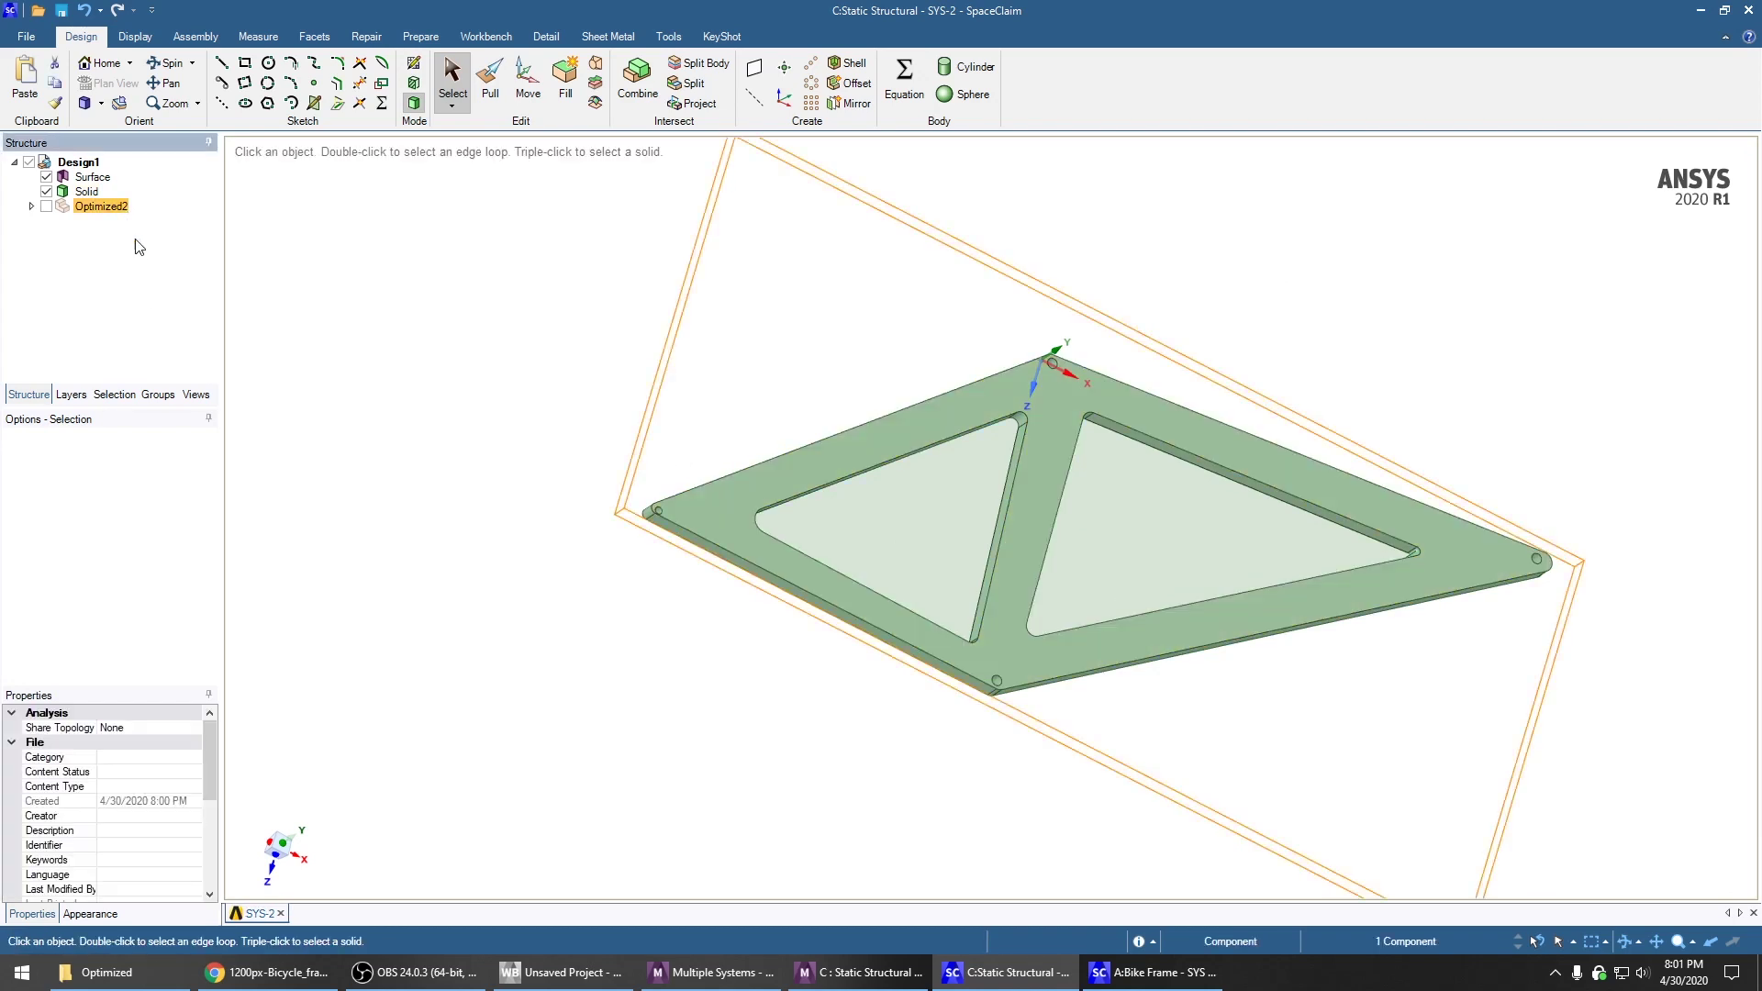
left_click(47, 208)
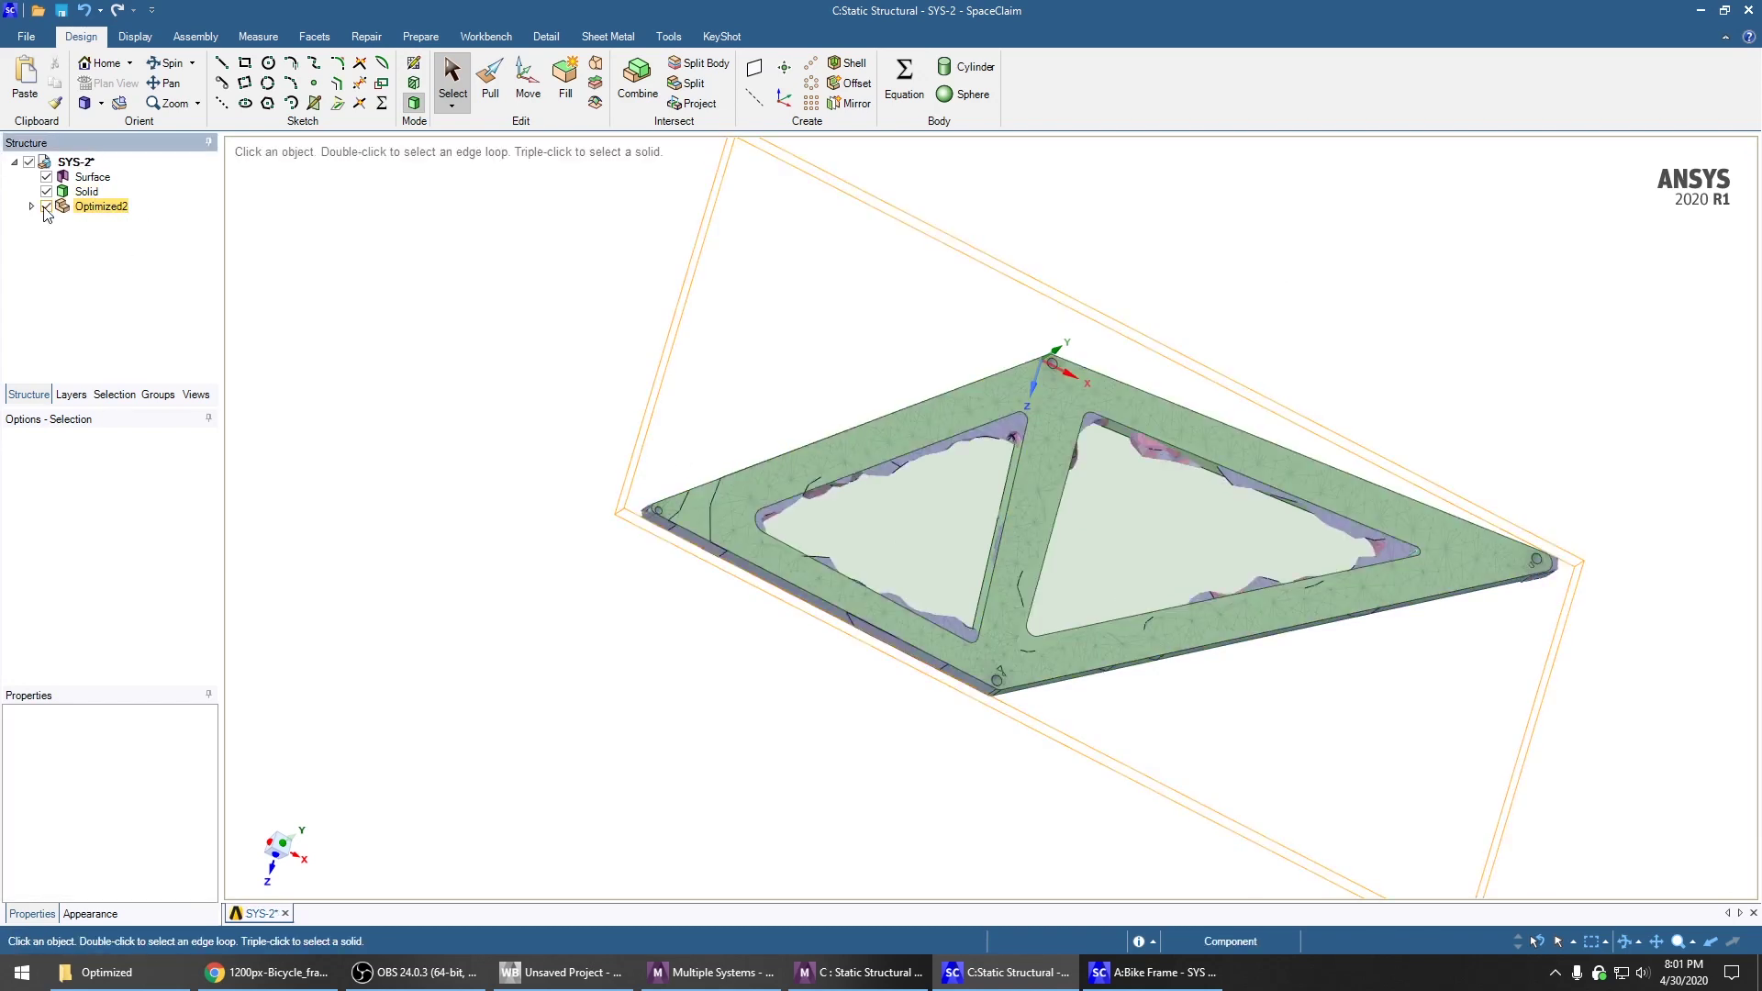
left_click(47, 207)
left_click(104, 208)
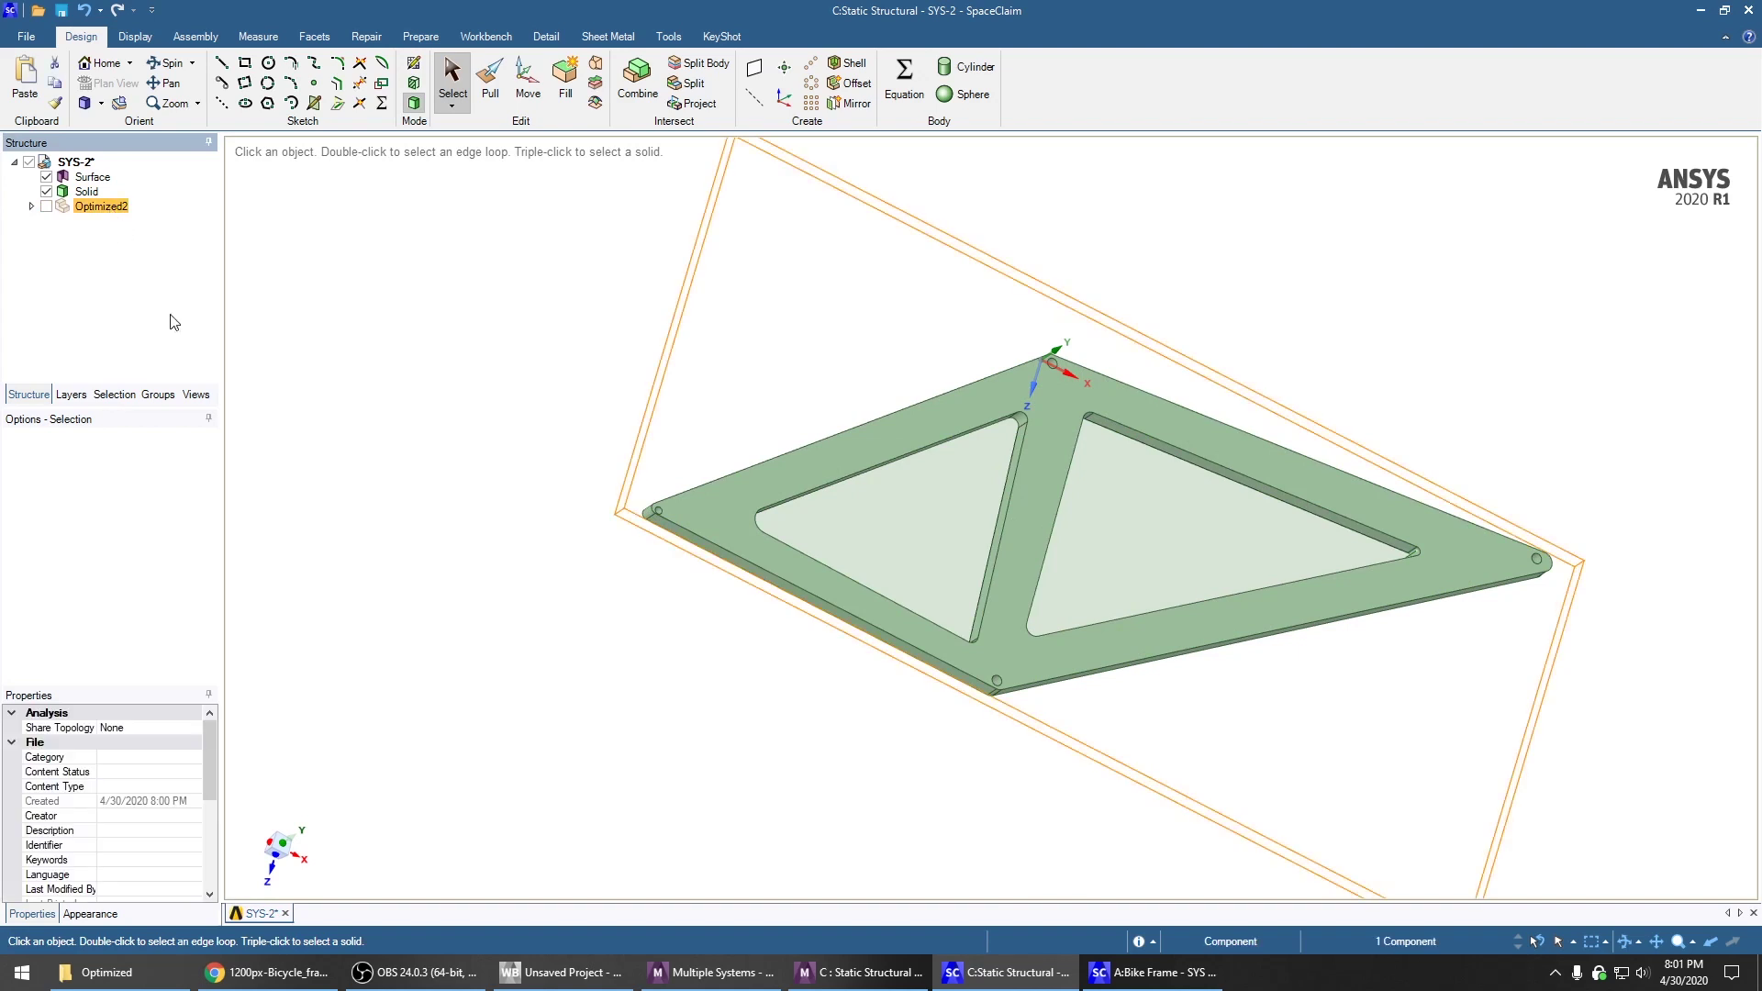
key("Delete")
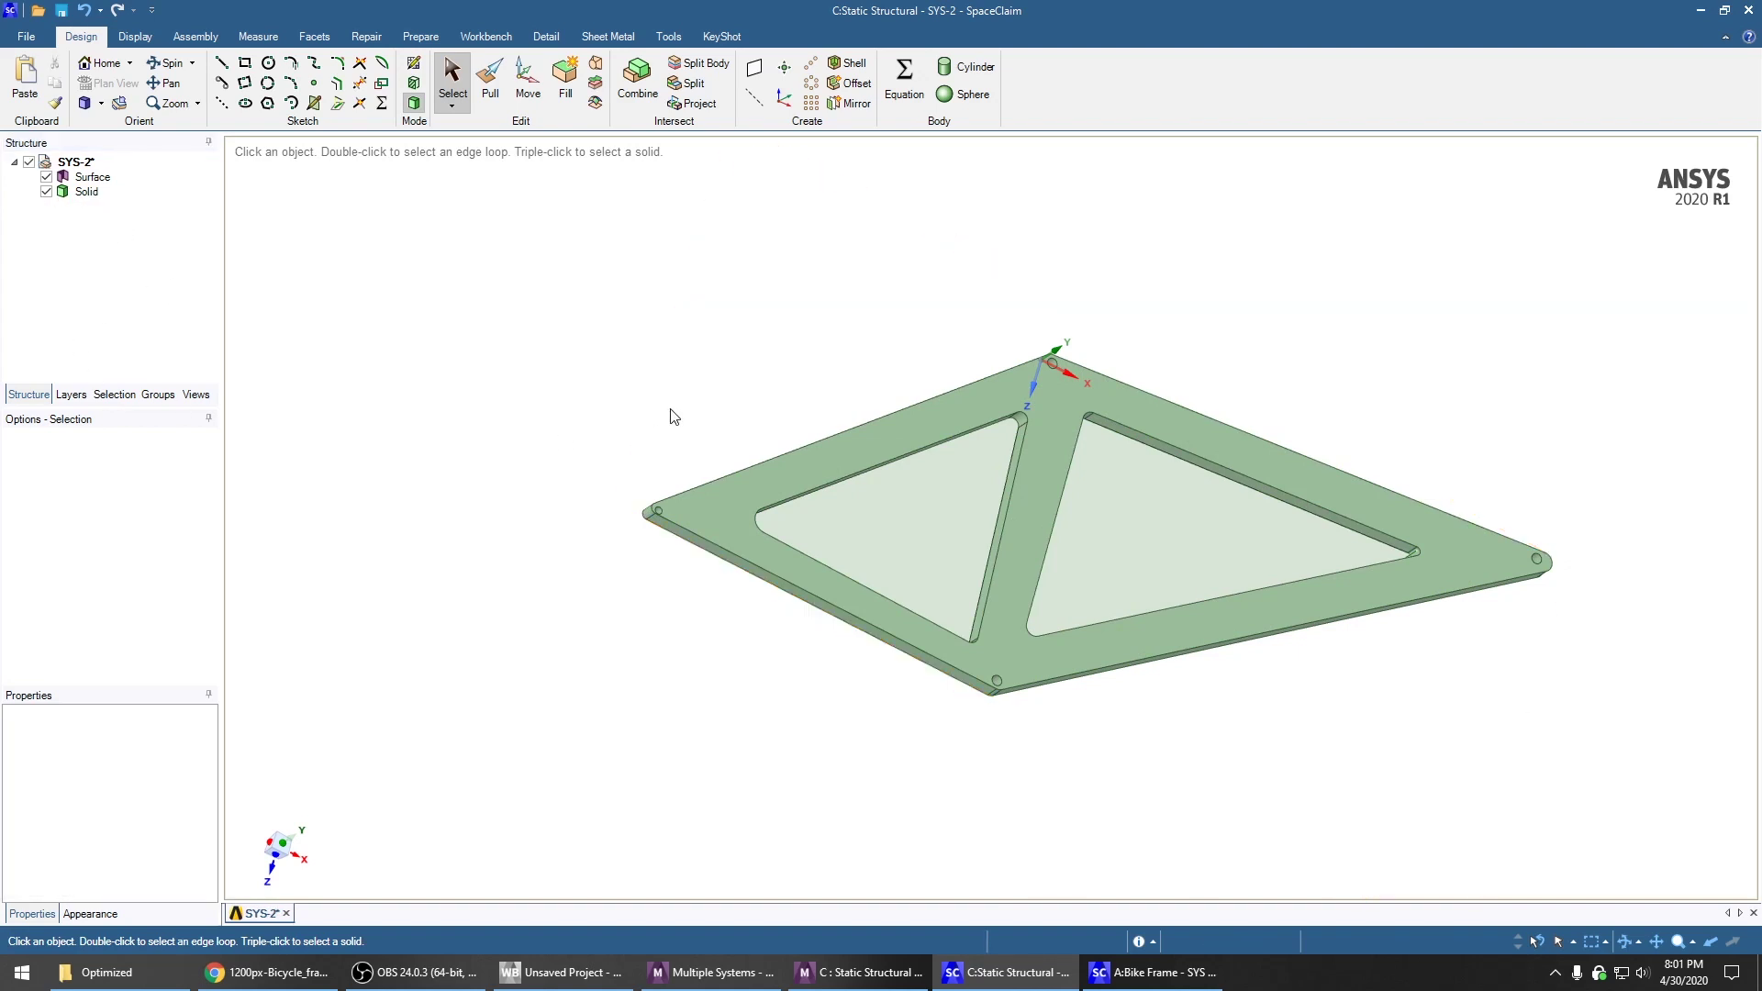
middle_click_drag(669, 415, 606, 419)
Switch to Workbench and update the Model of Static Structural system C
left_click(587, 973)
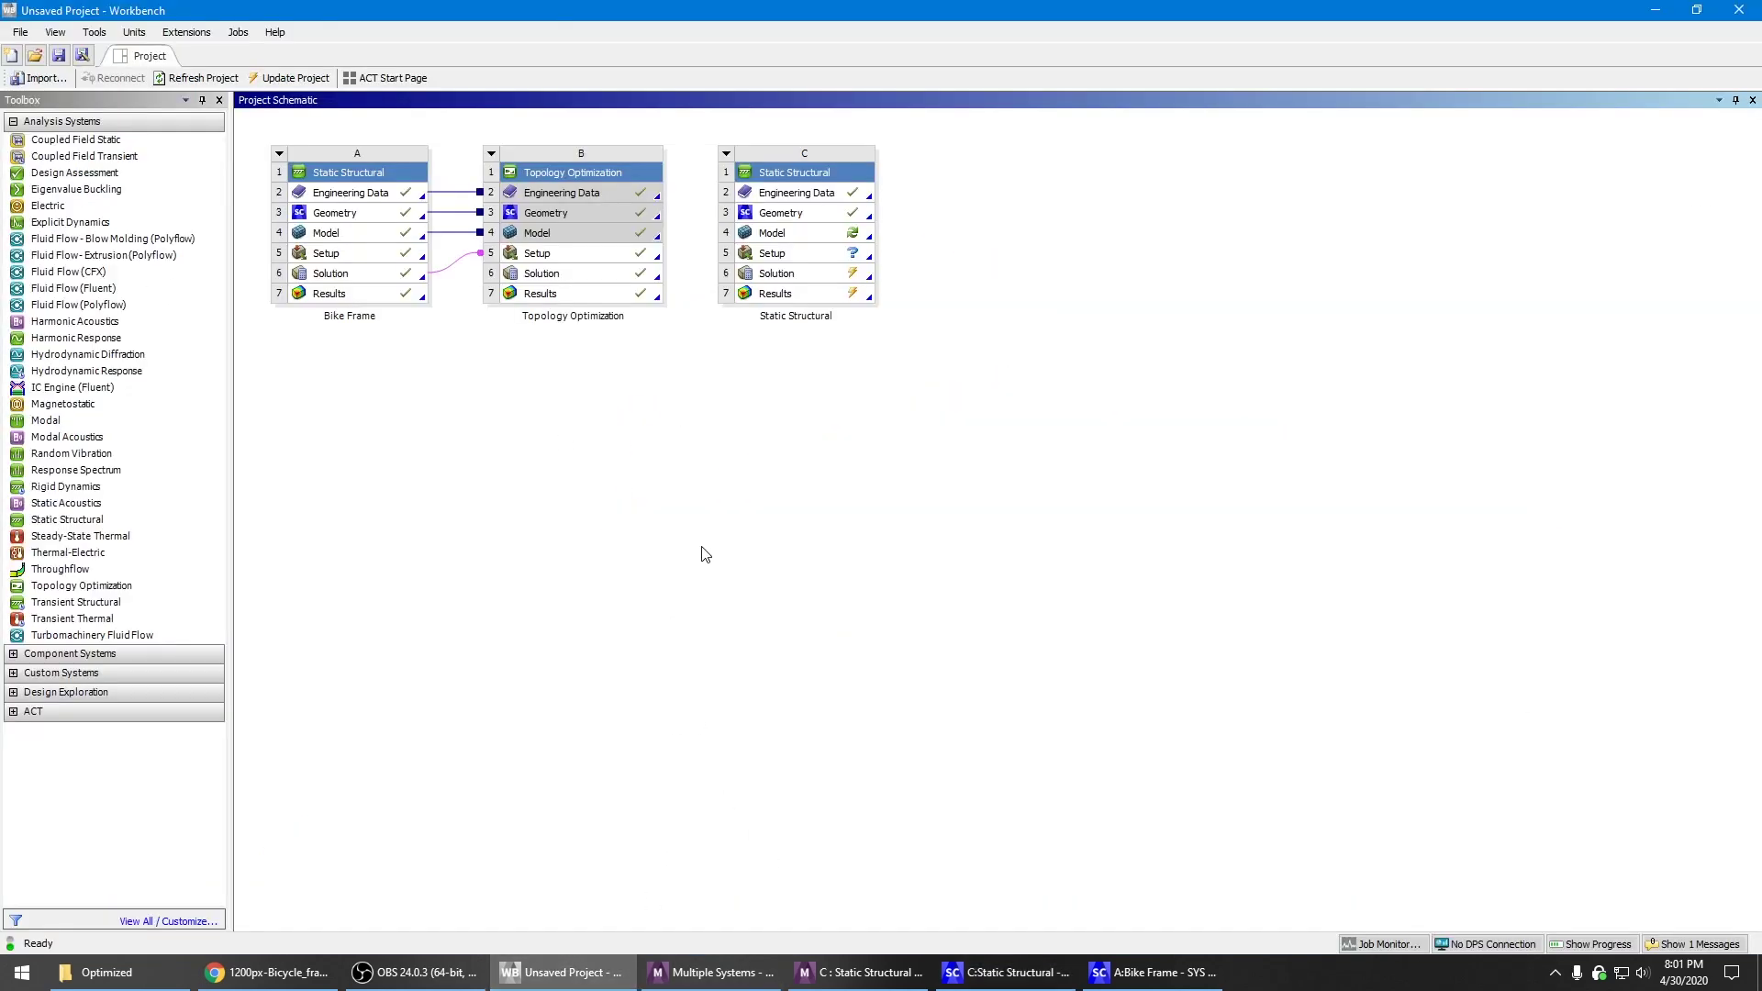
left_click(785, 237)
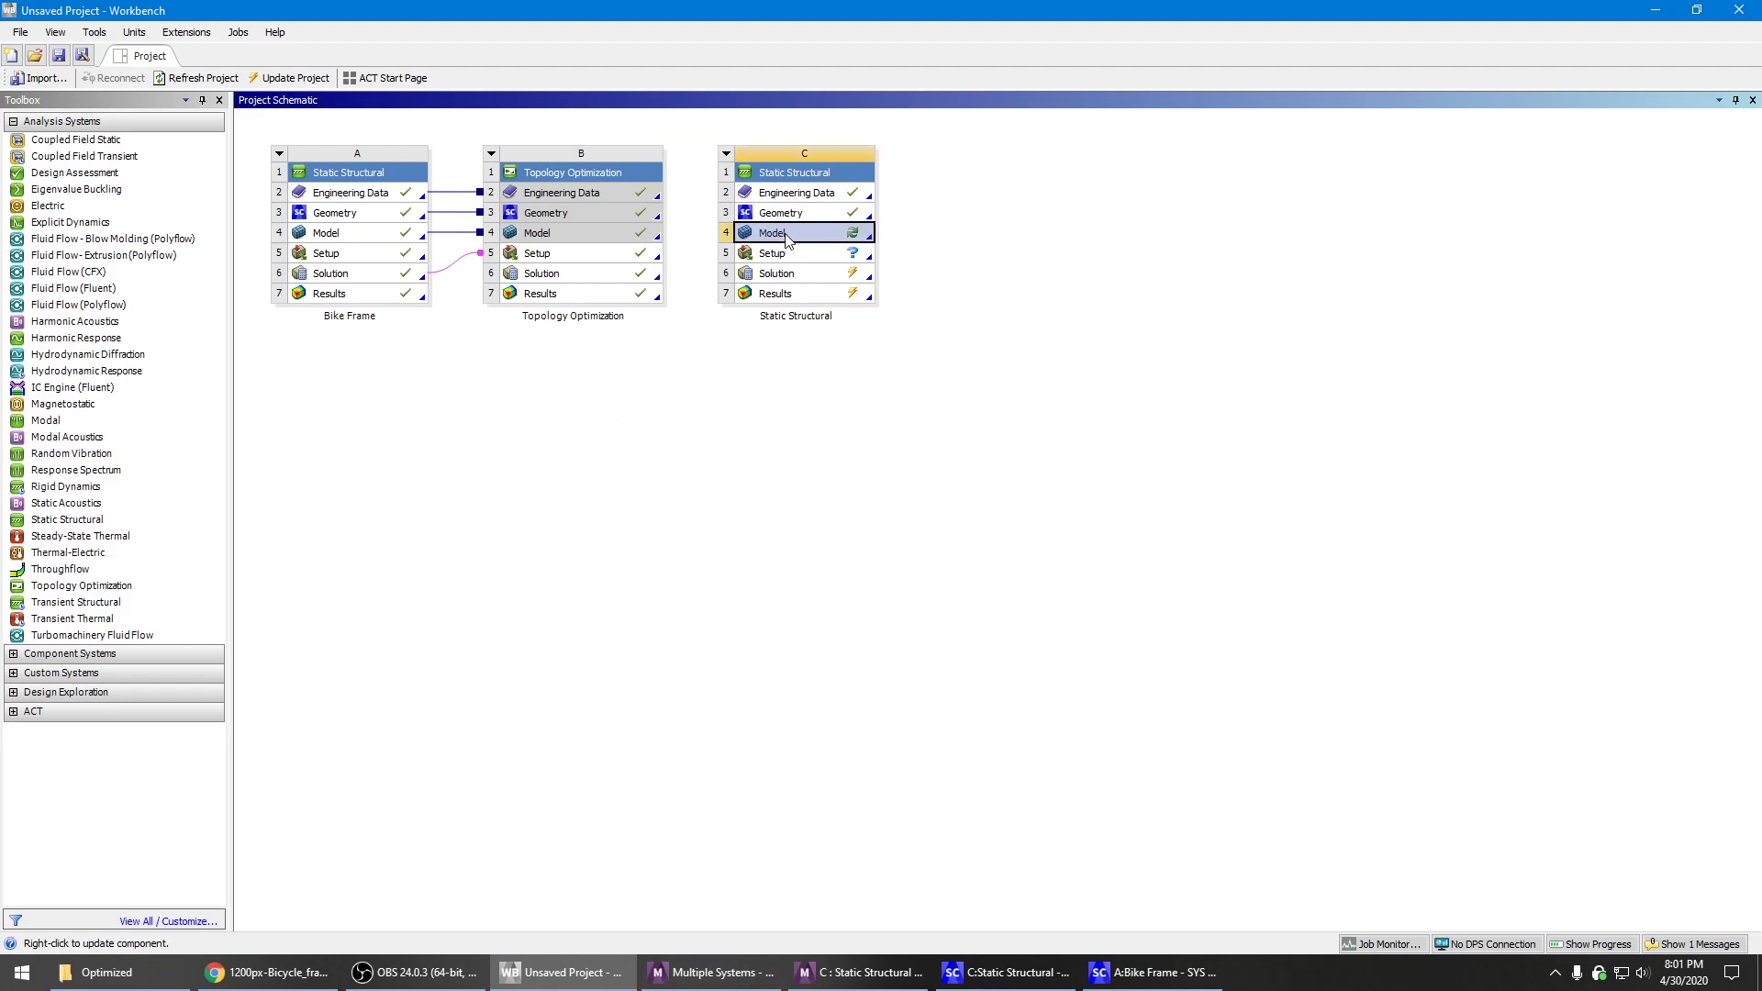
right_click(786, 241)
left_click(833, 365)
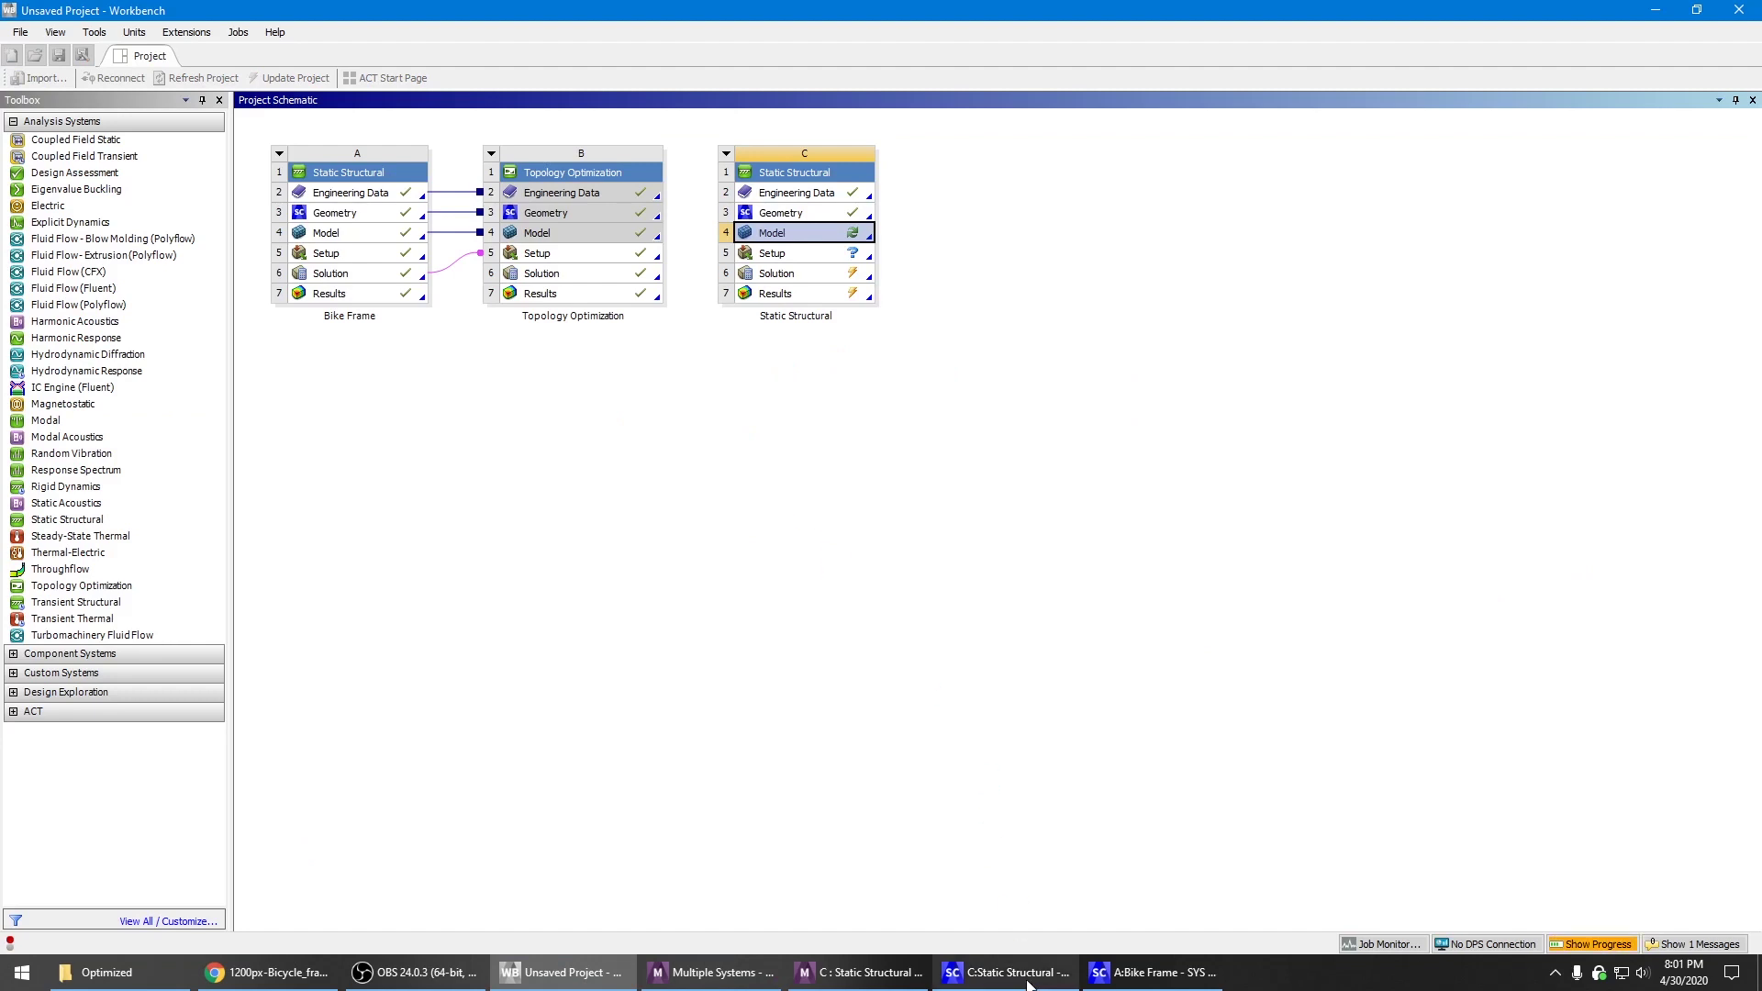
Dismiss the license manager error and switch to system C's Mechanical window to check the imported bodies
left_click(1013, 970)
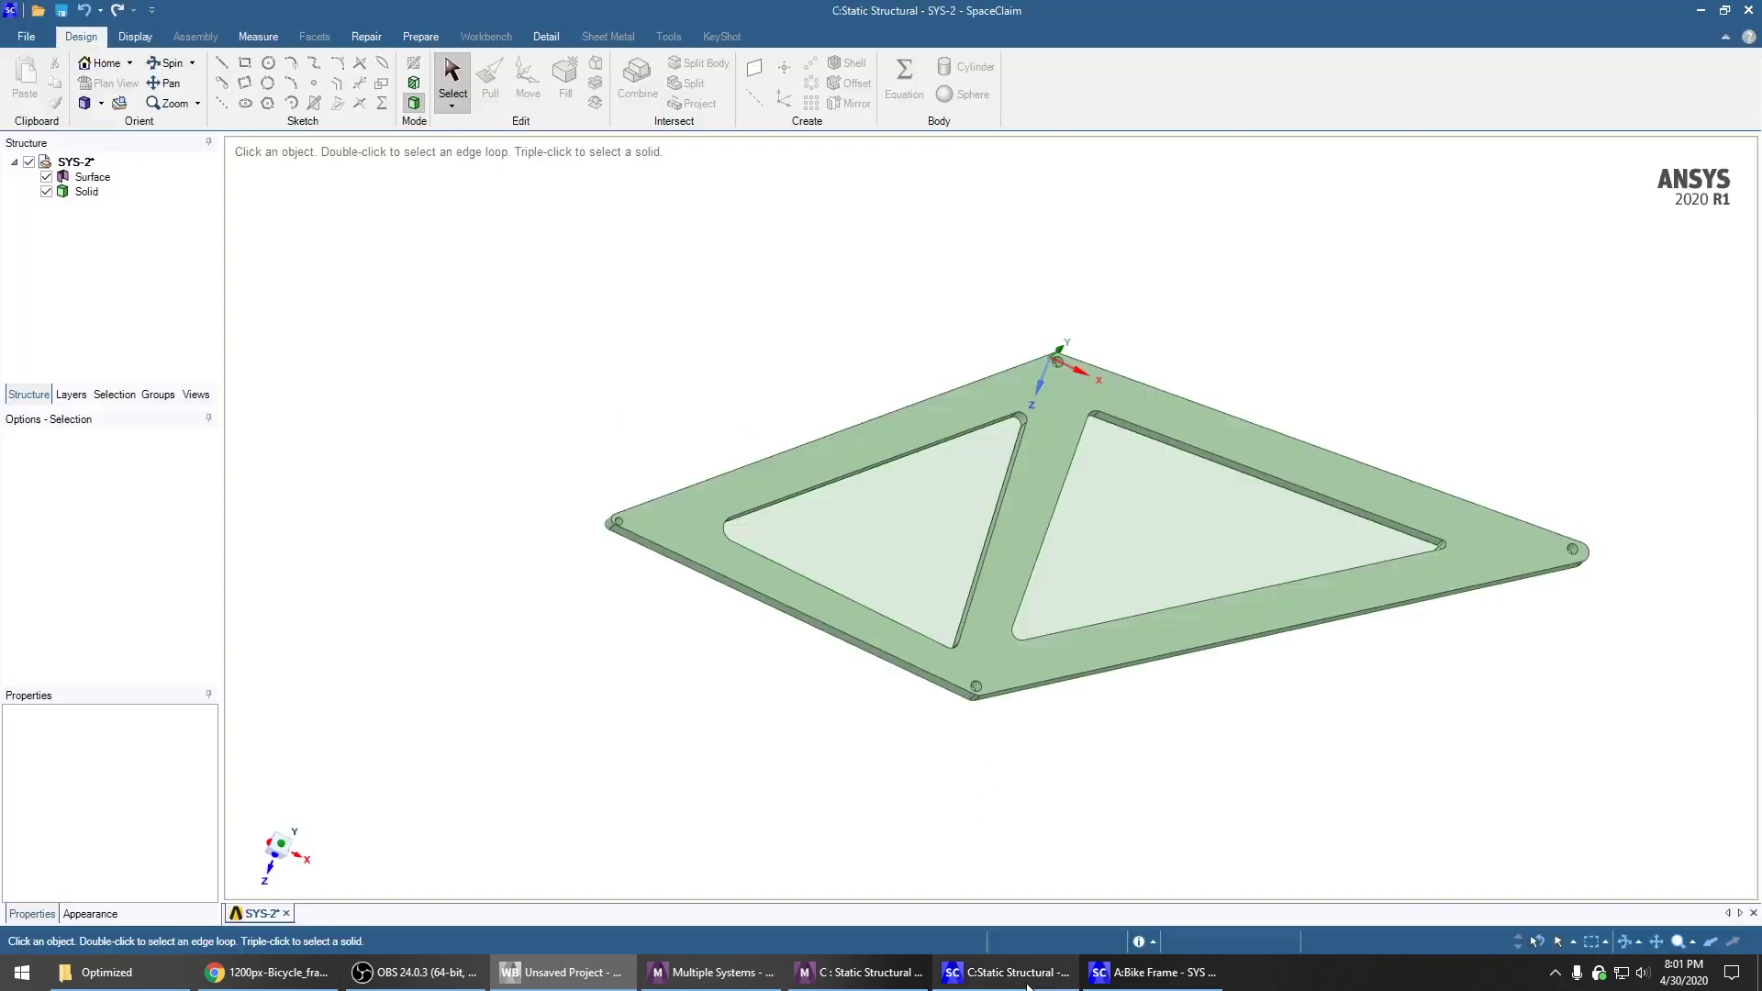
left_click(1125, 975)
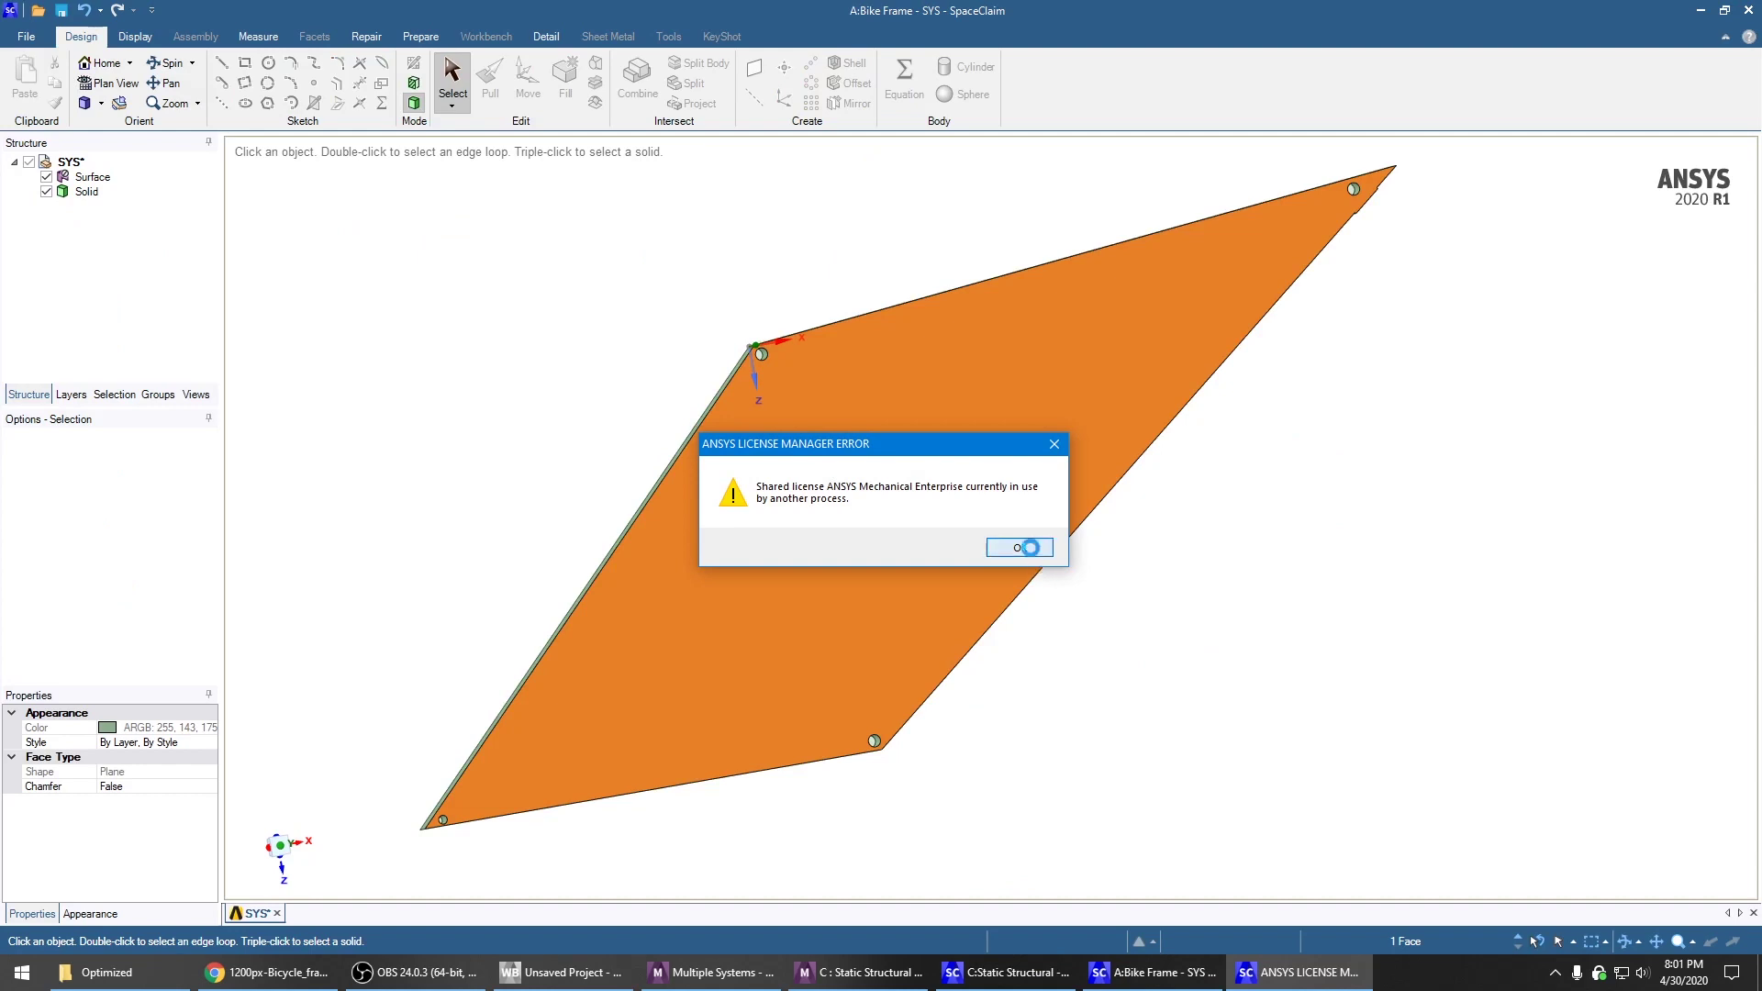
left_click(1026, 548)
left_click(853, 979)
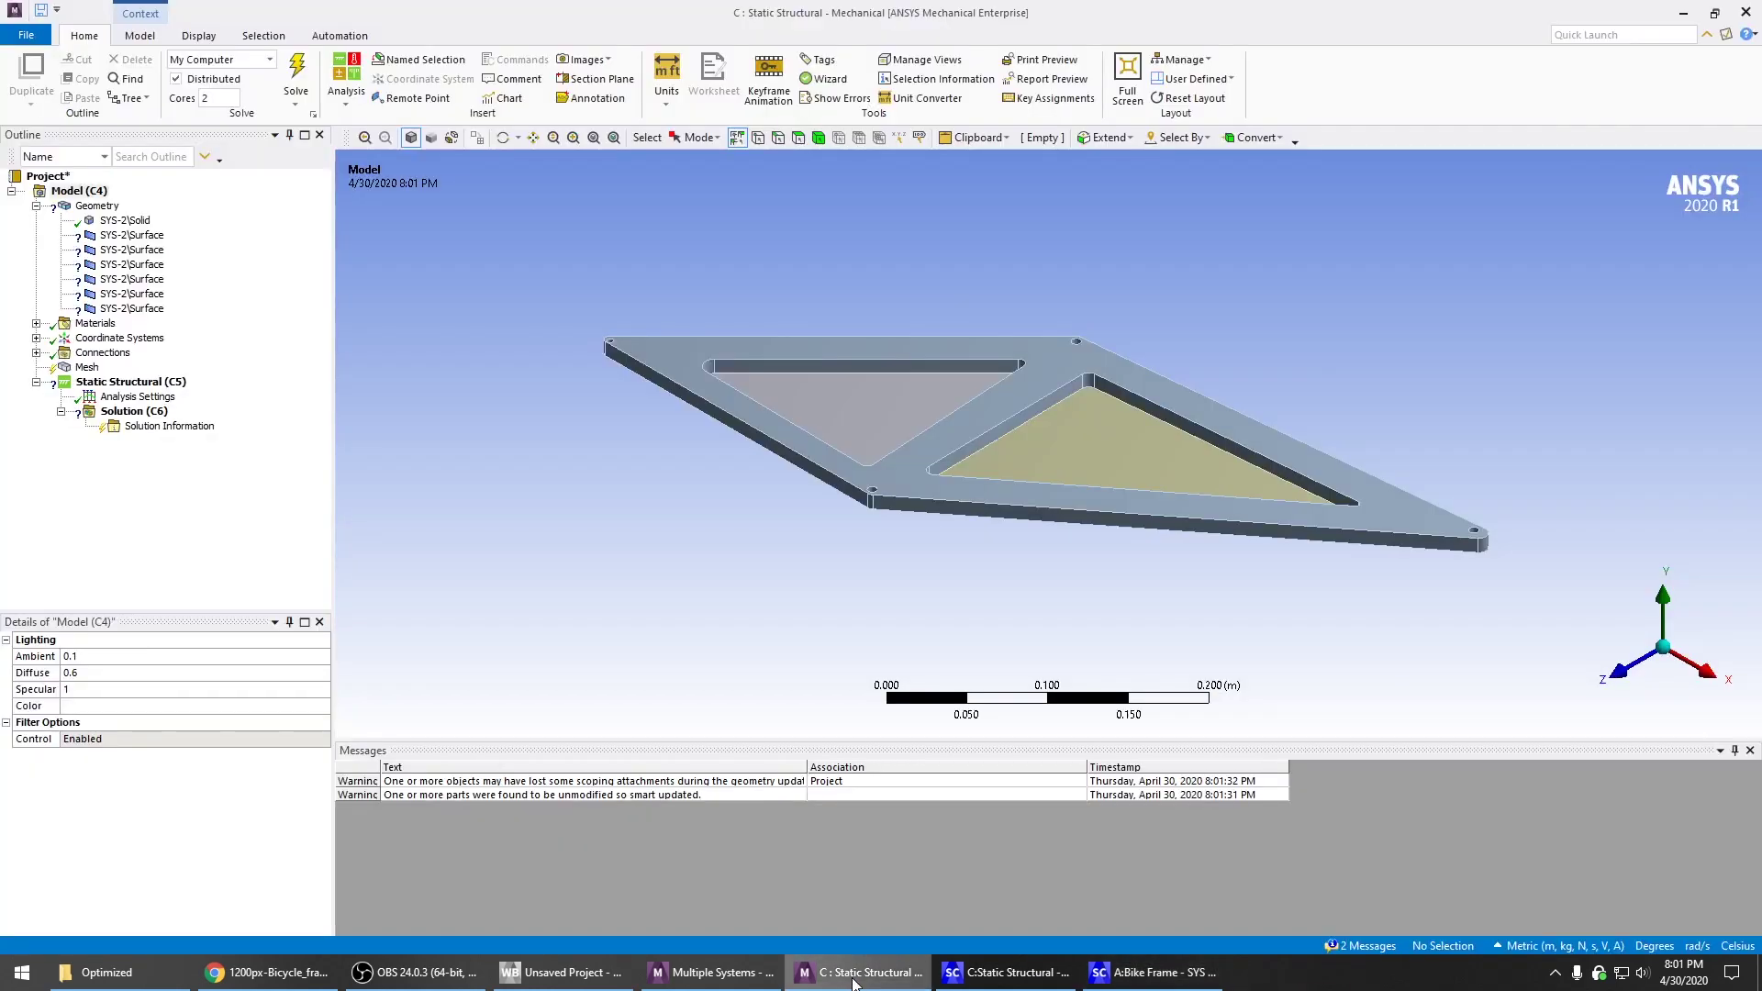
left_click(316, 288)
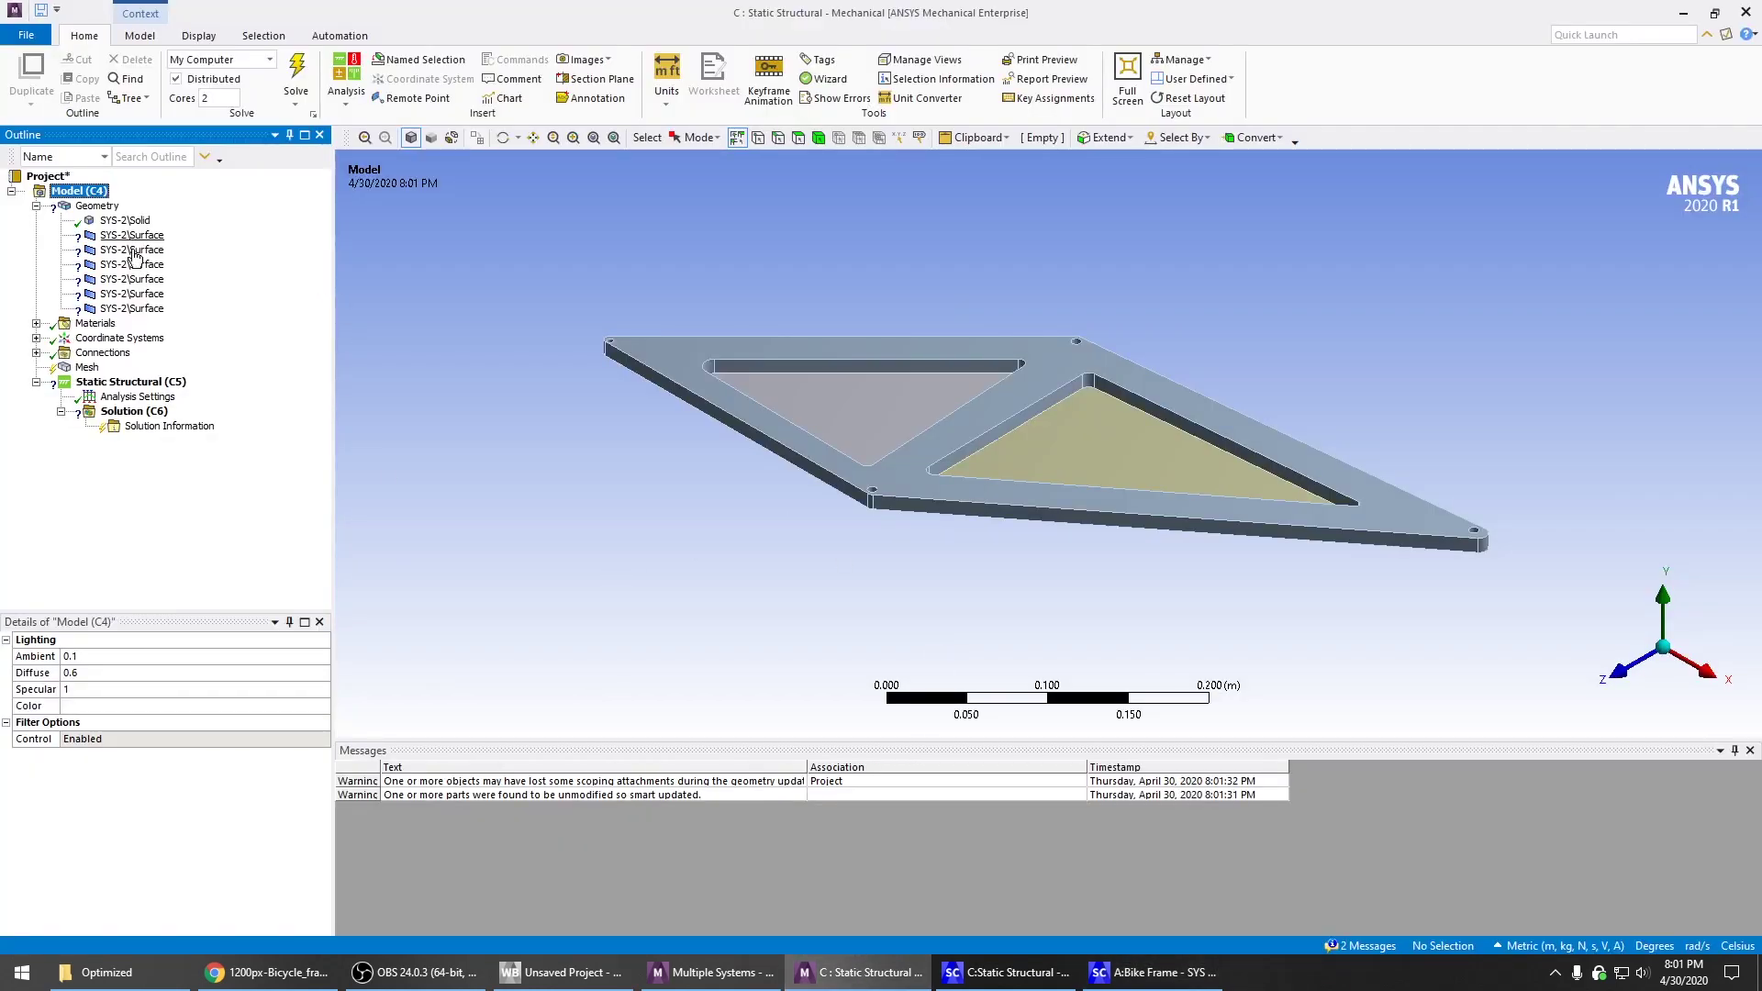
Close the Multiple Systems Mechanical window and the Bike Frame geometry window
left_click(711, 973)
left_click(872, 973)
left_click(712, 973)
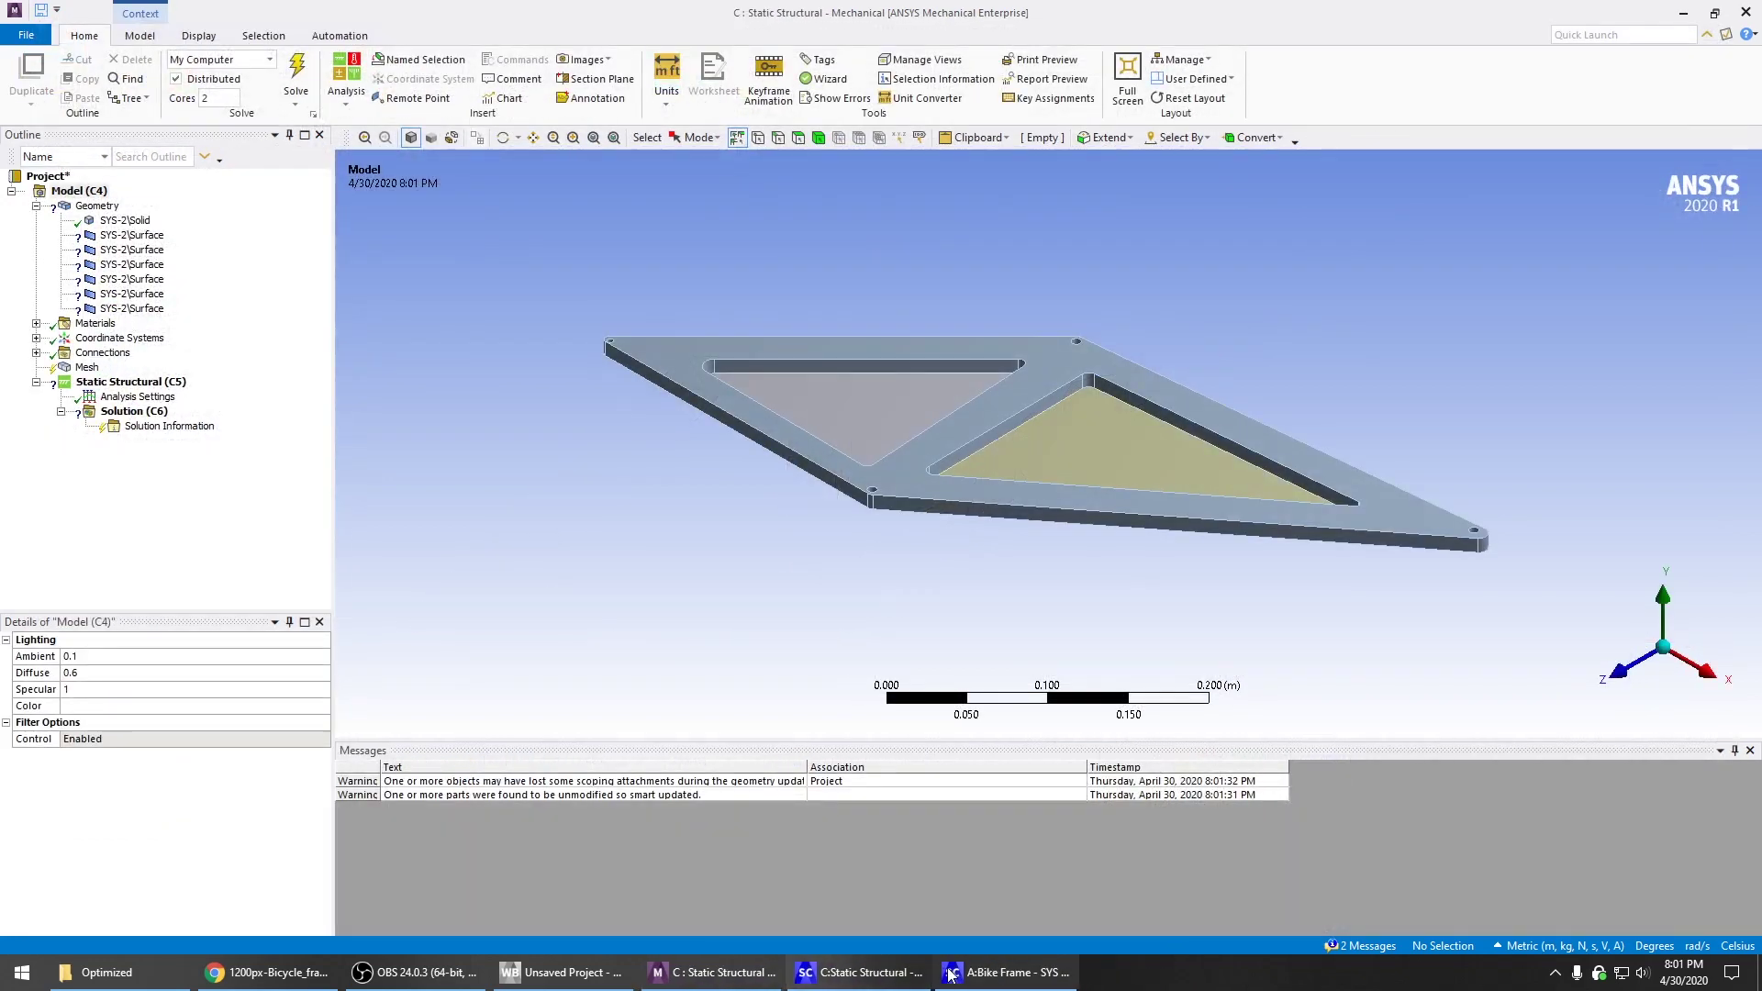
left_click(879, 976)
left_click(966, 974)
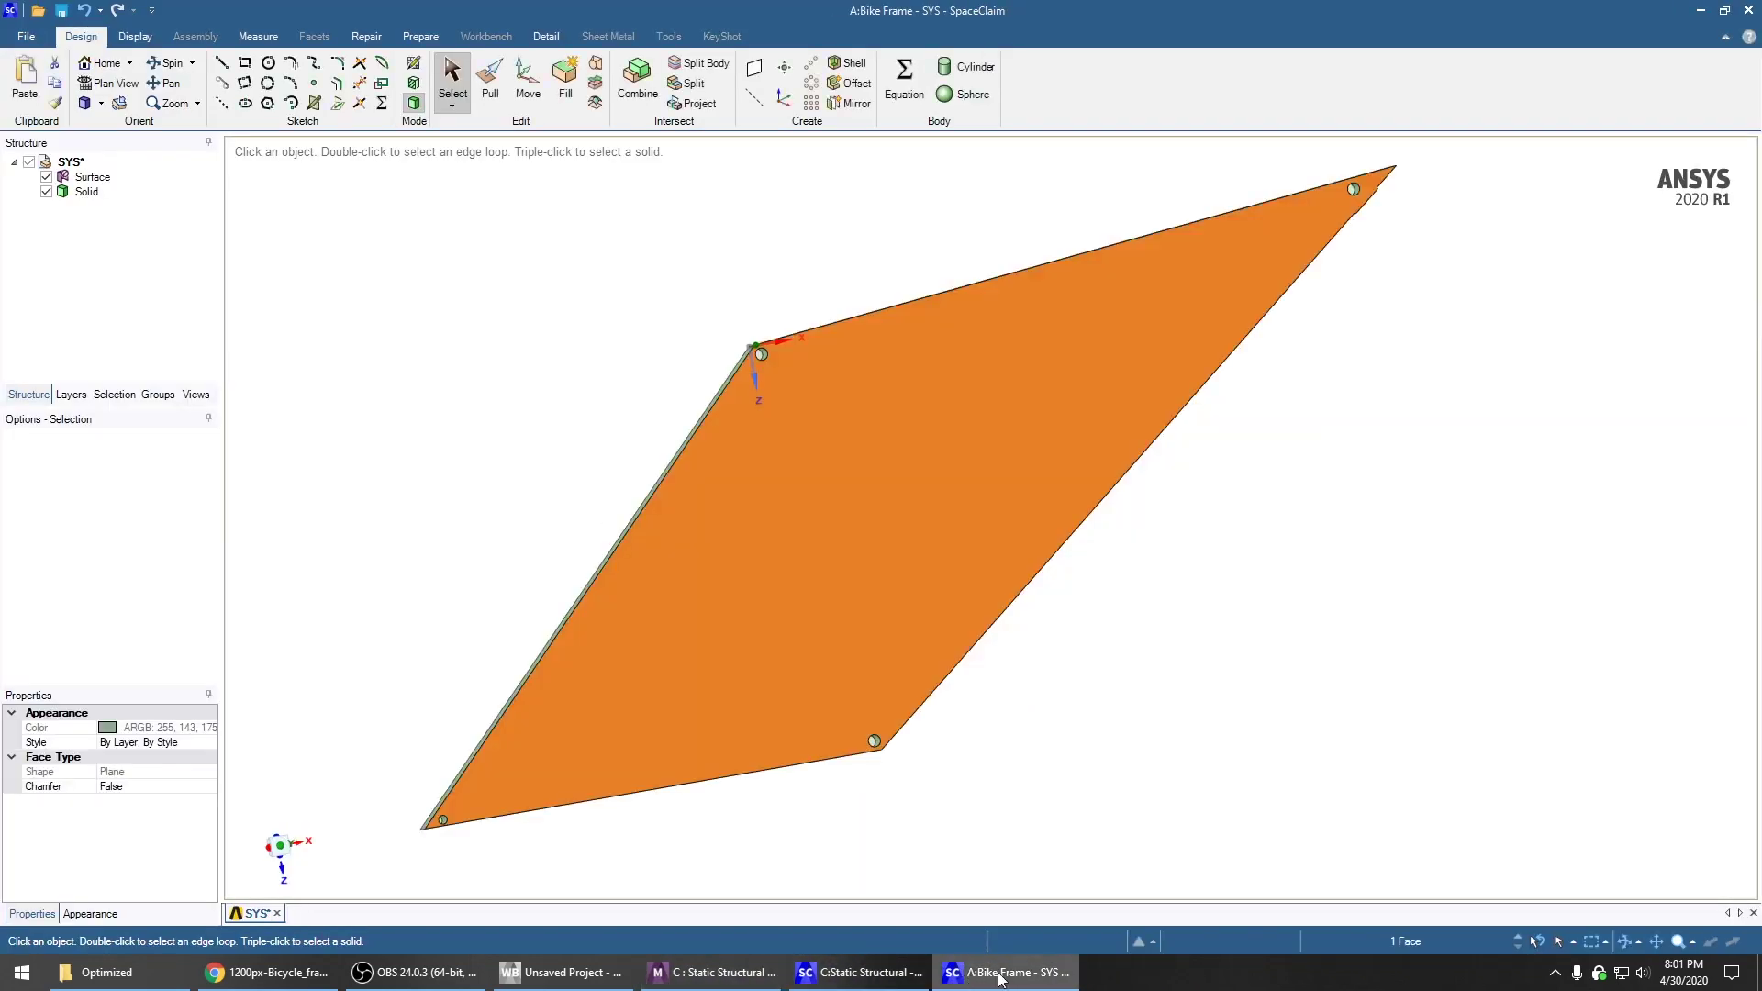
right_click(1001, 972)
left_click(980, 935)
Suppress the Surface body for physics in system C's SpaceClaim geometry
left_click(862, 974)
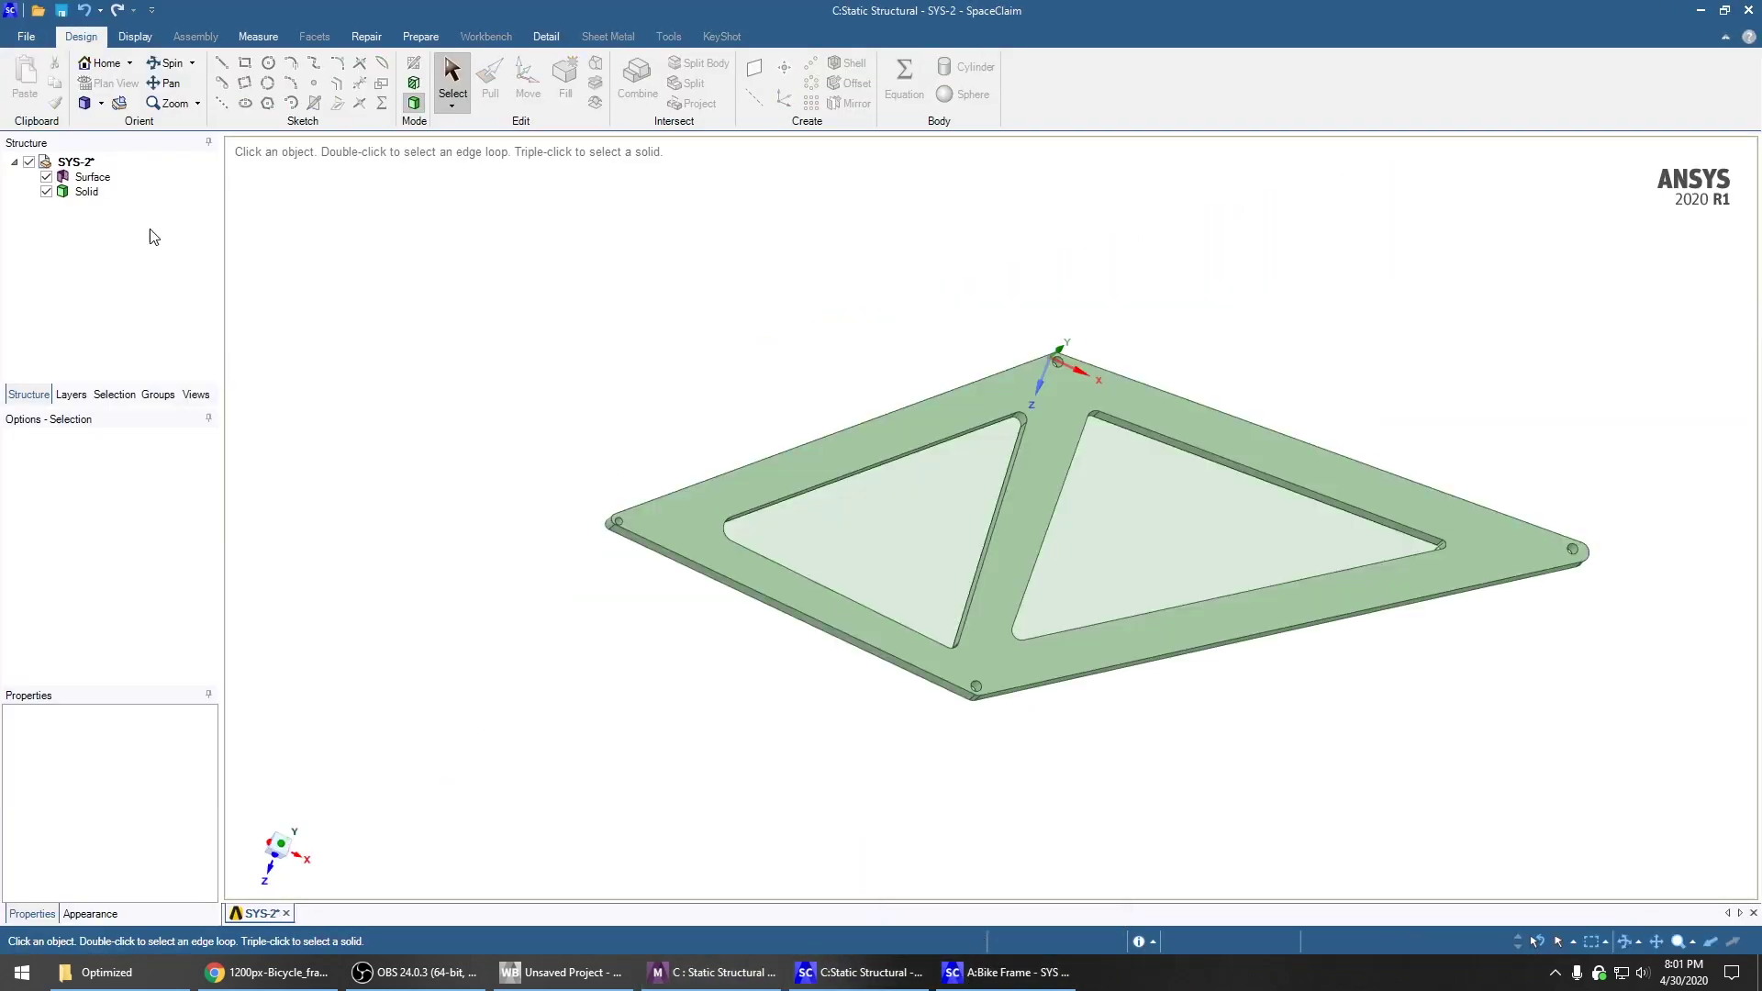
right_click(90, 178)
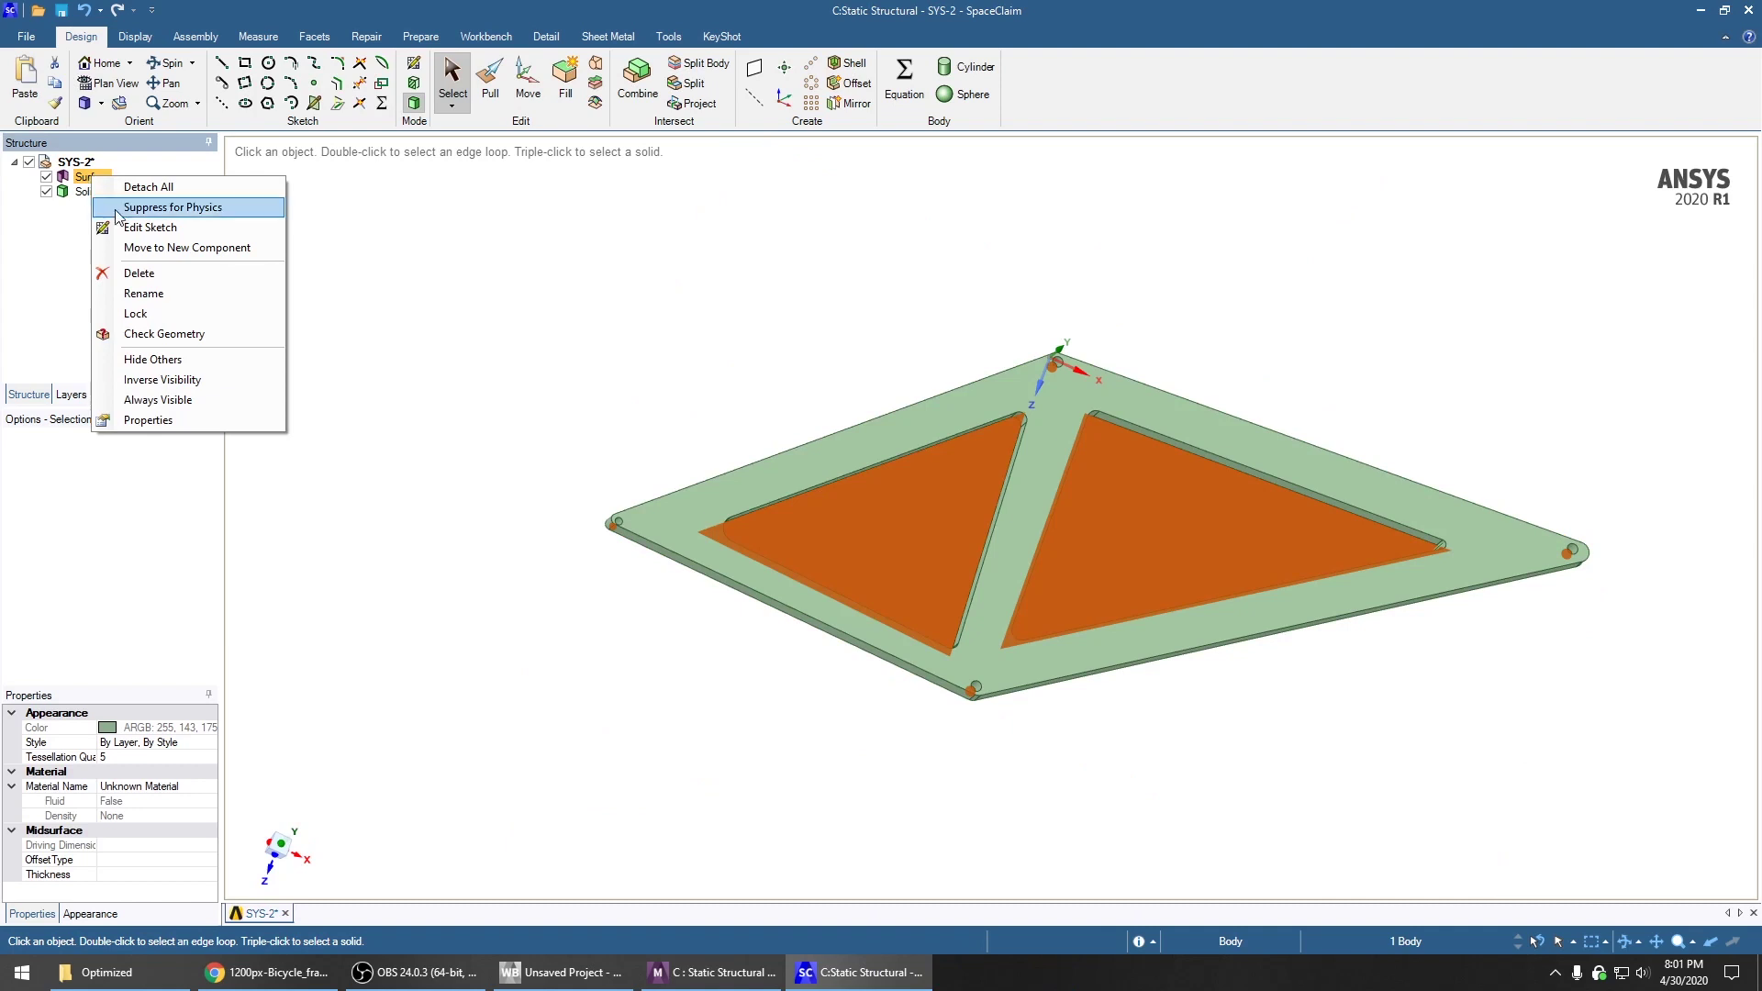
left_click(172, 208)
Update system C's Model again from Workbench and return to its Mechanical window
left_click(712, 972)
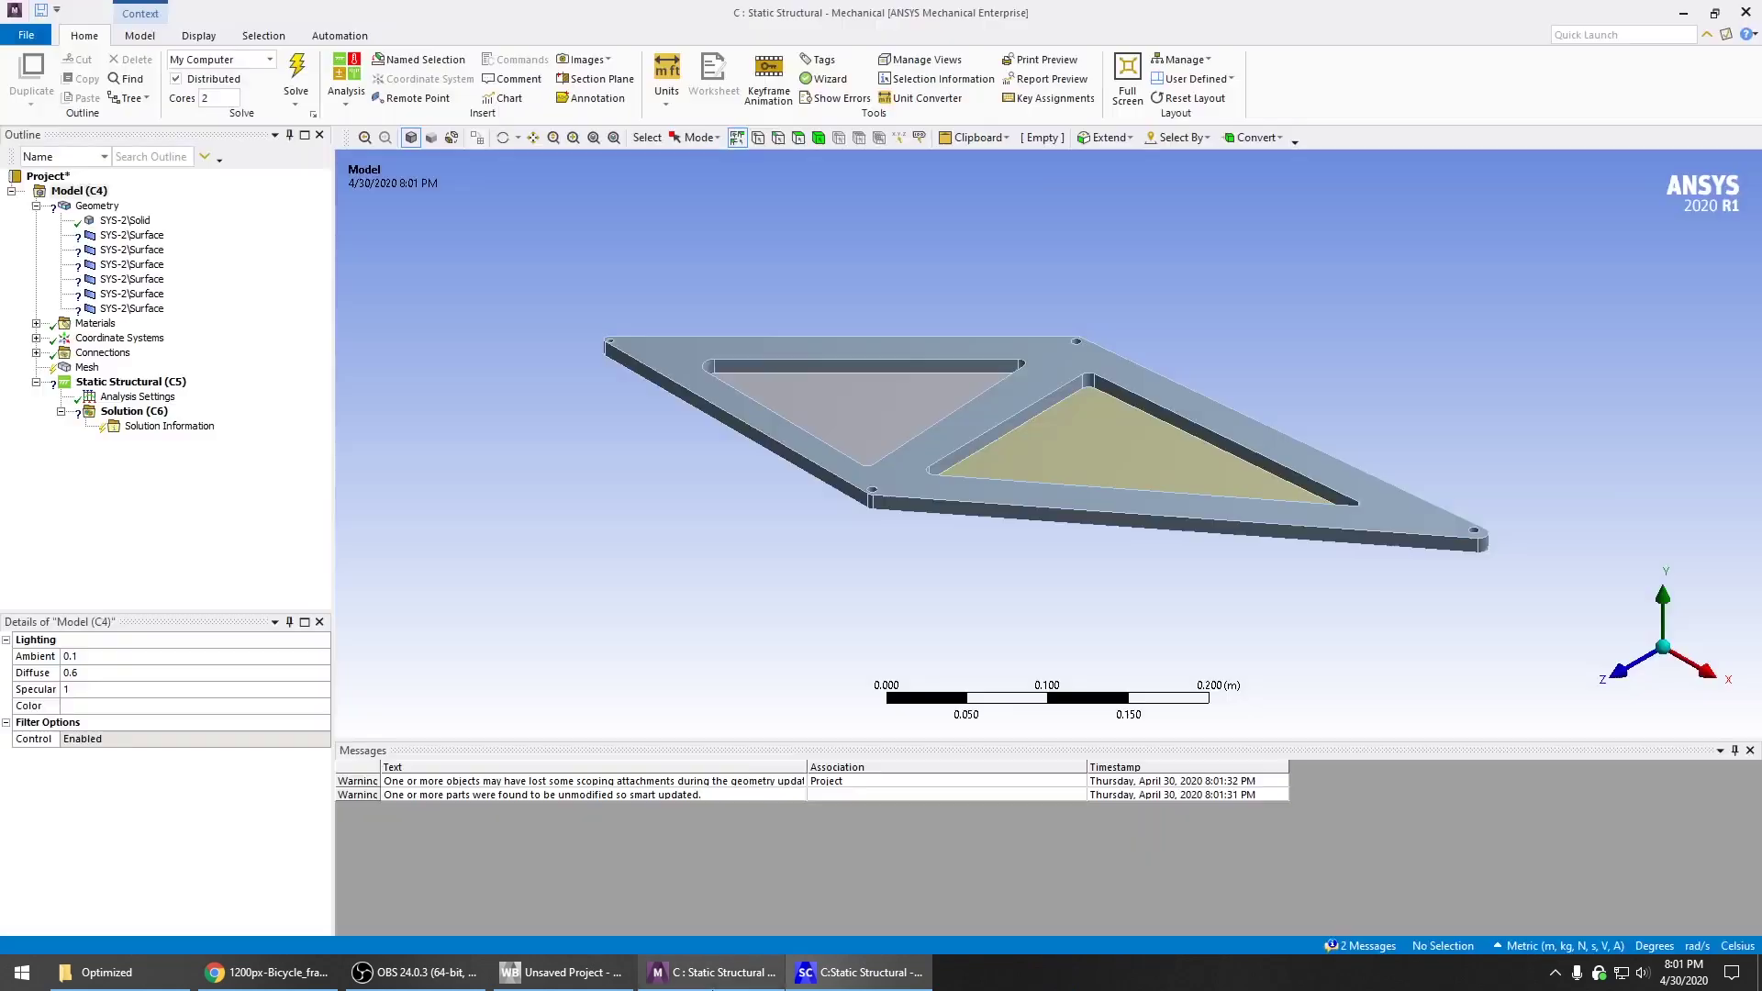
left_click(588, 973)
right_click(805, 236)
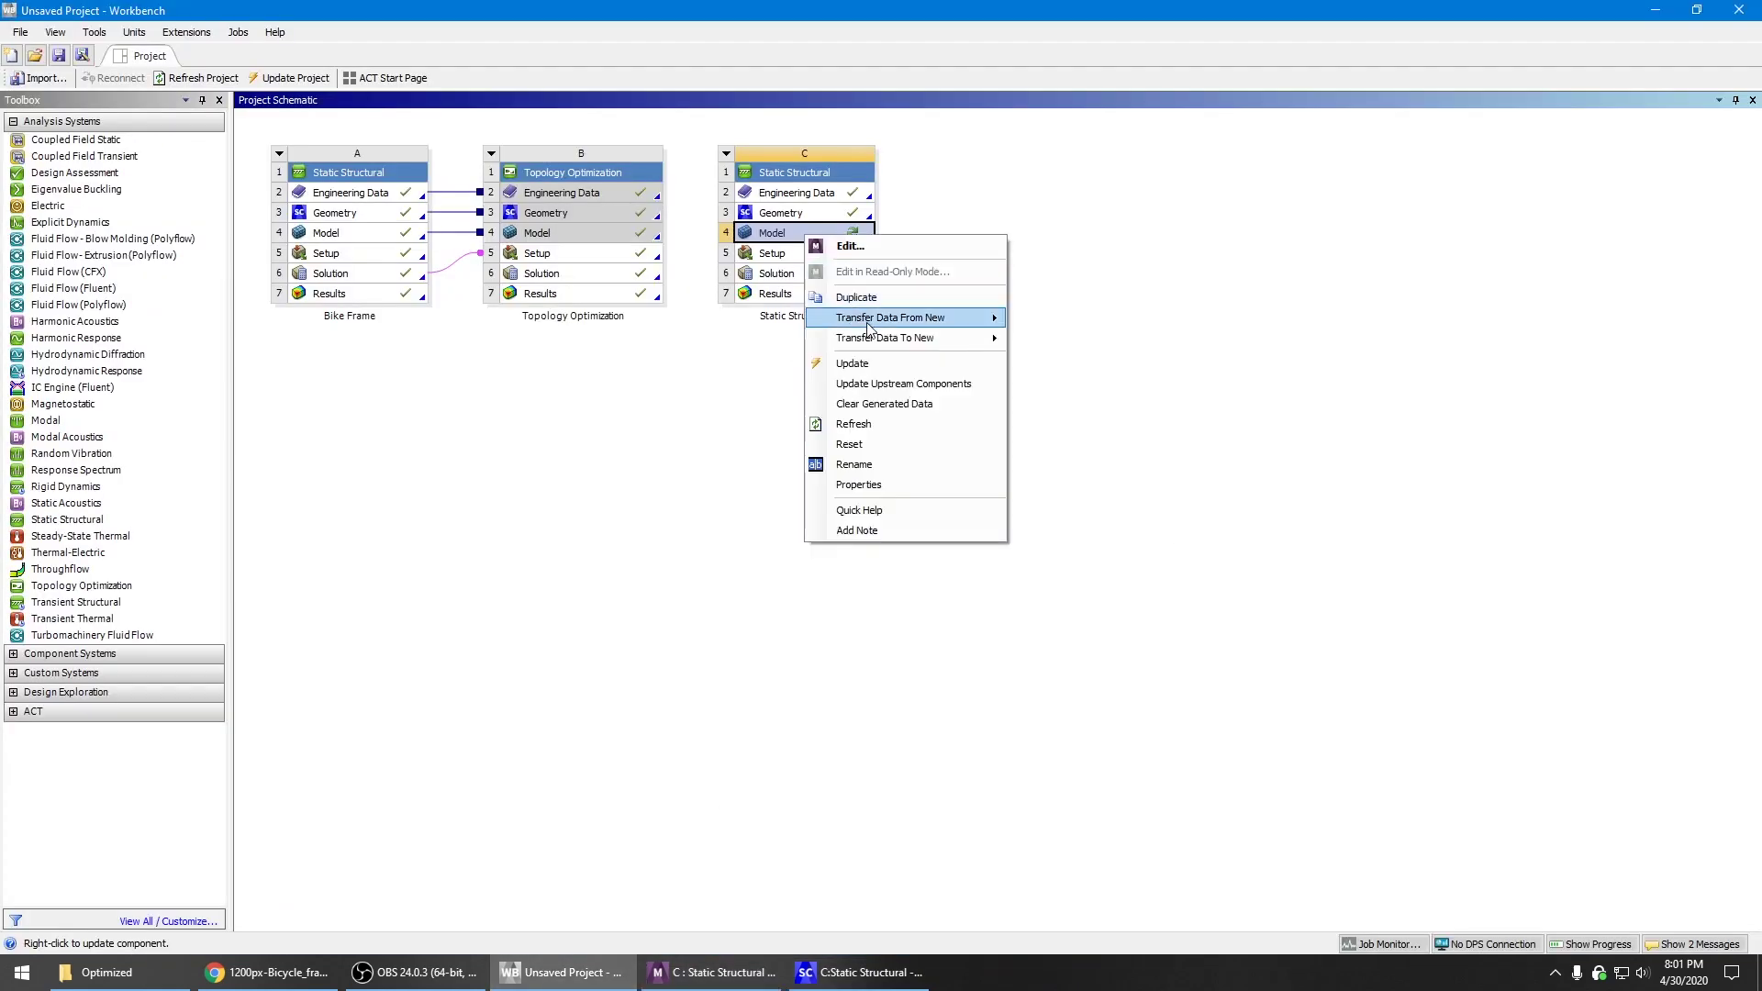
left_click(853, 363)
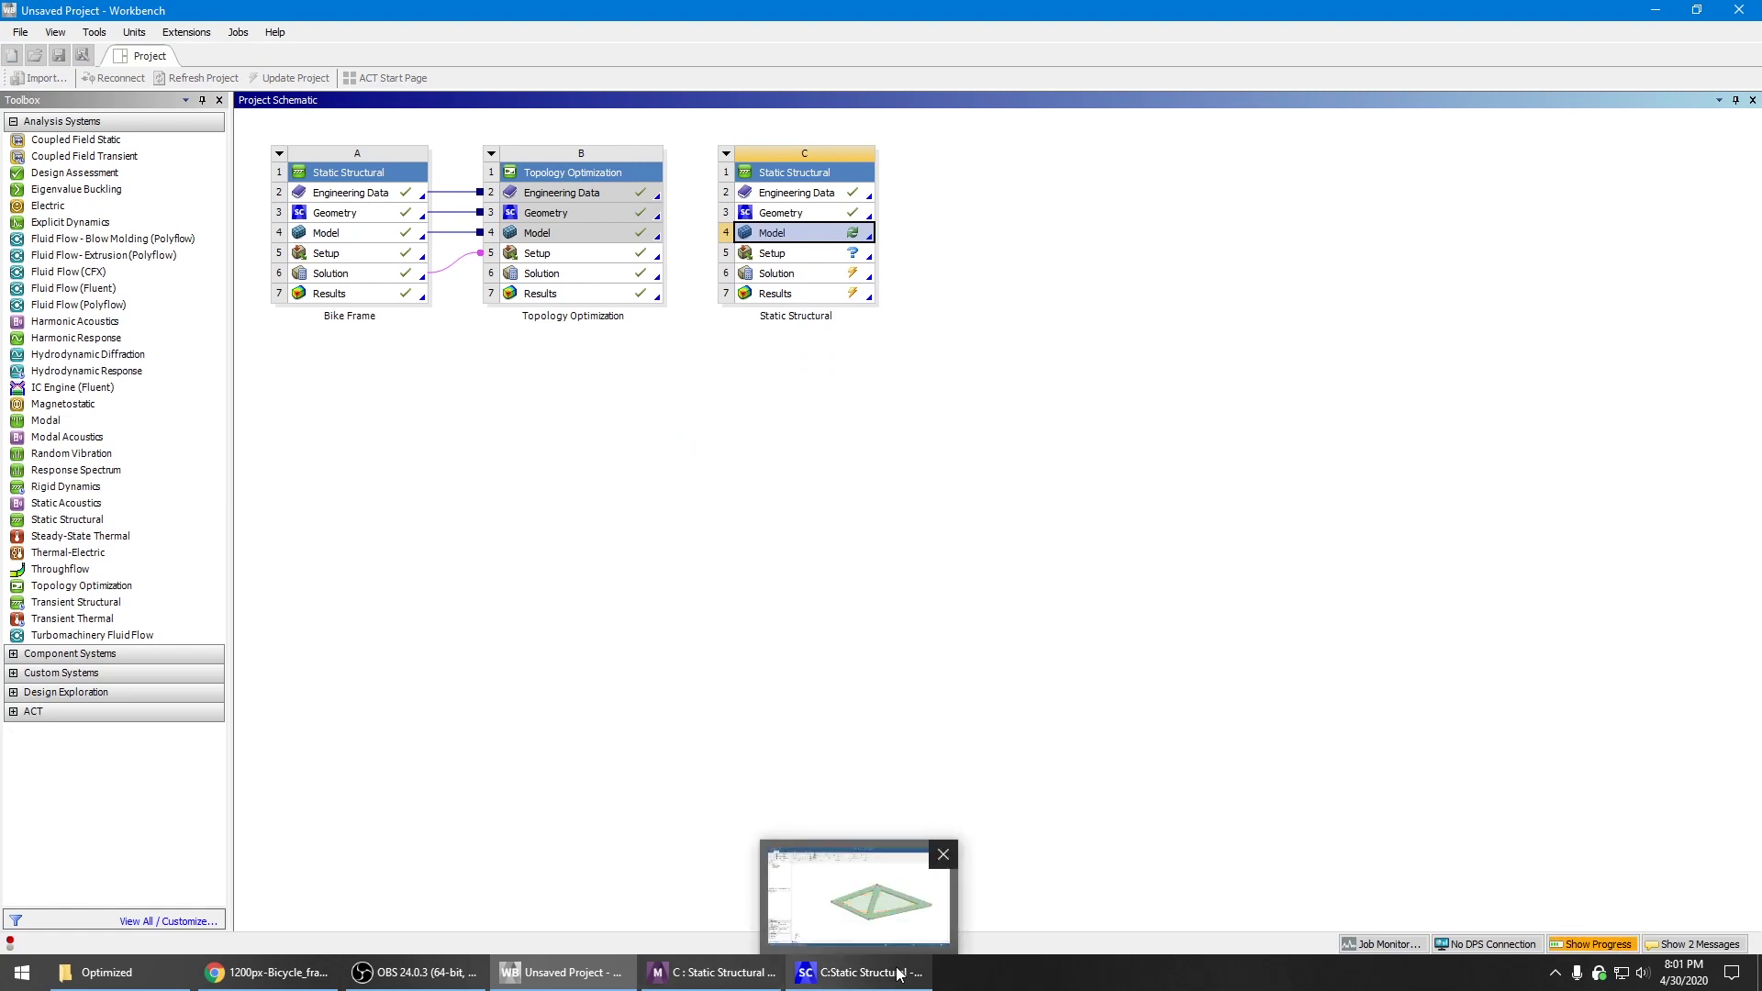
left_click(896, 973)
left_click(759, 978)
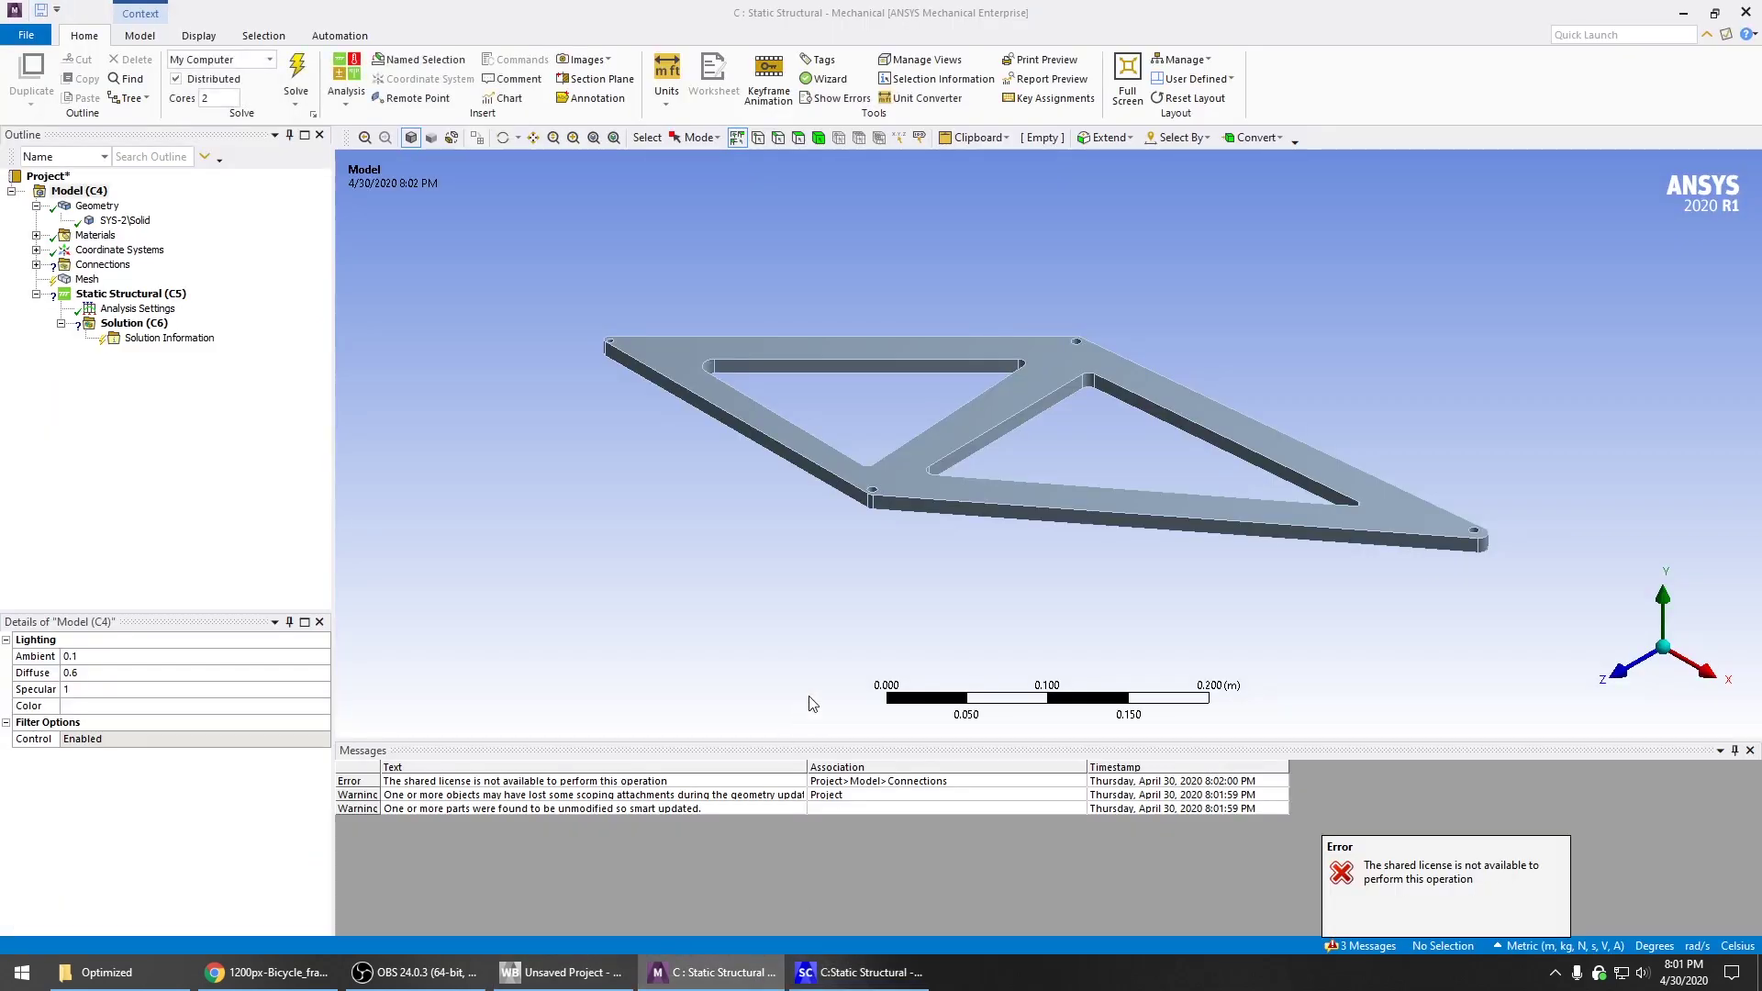
Generate the mesh for the frame solid with the default mesh settings
middle_click_drag(677, 542, 878, 551)
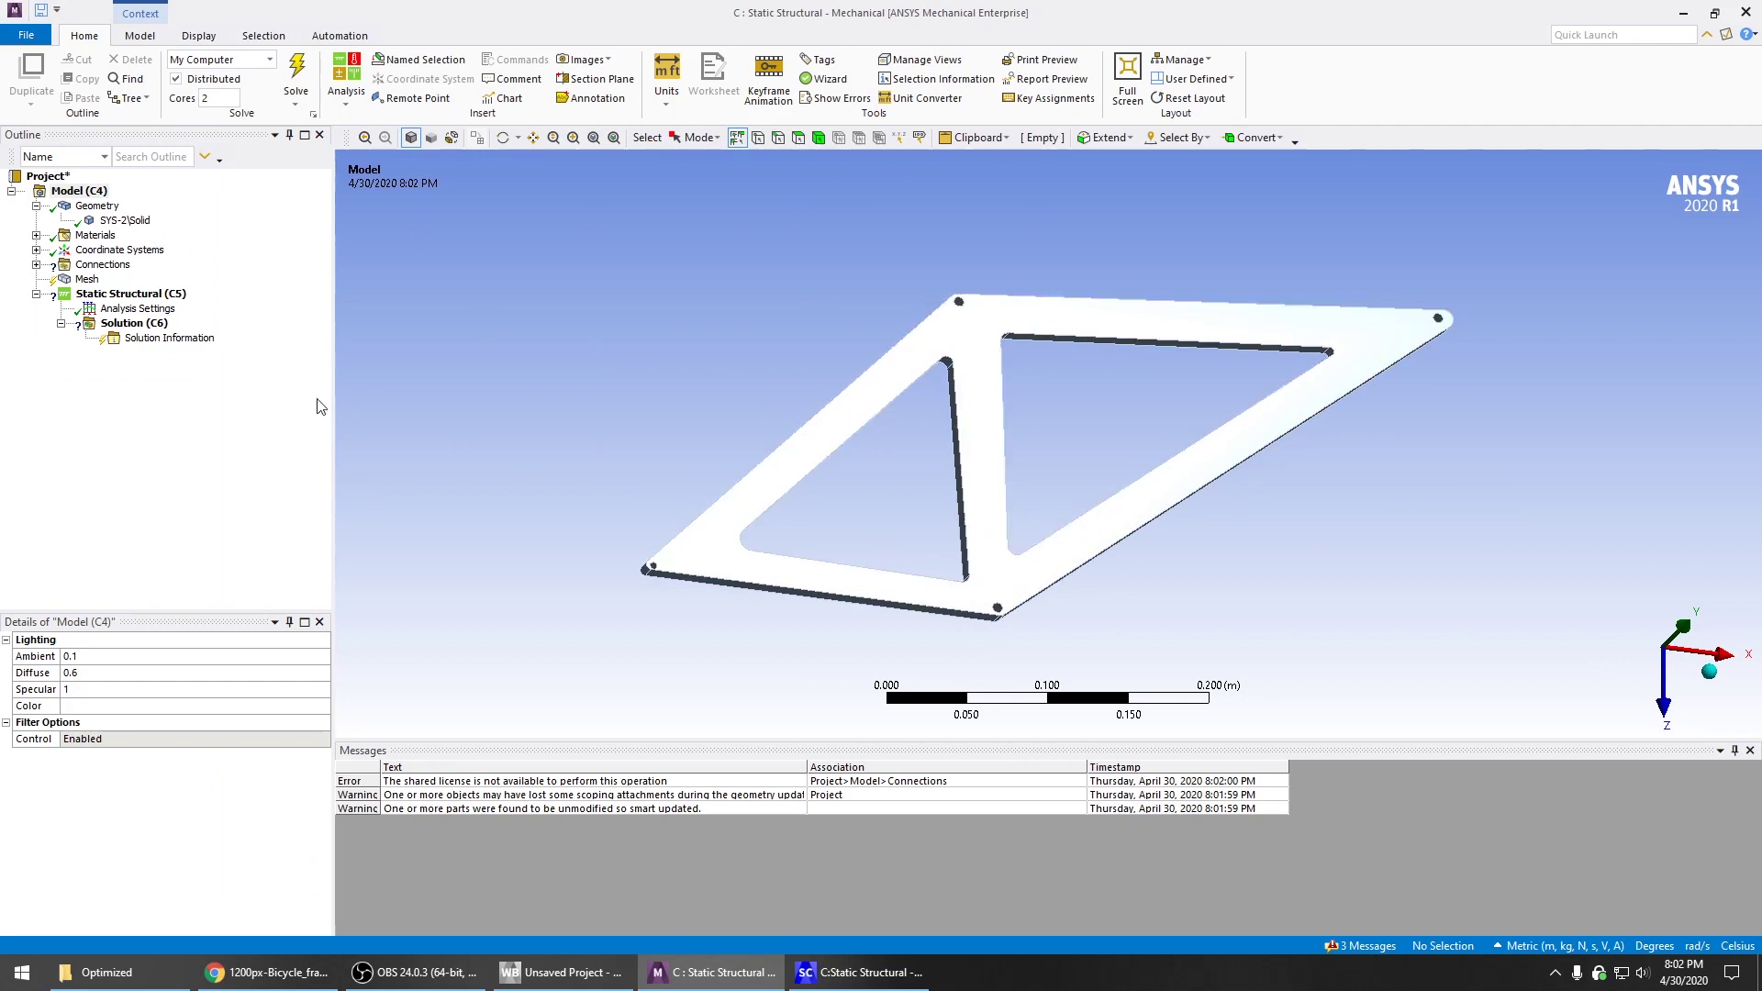
right_click(89, 280)
left_click(139, 326)
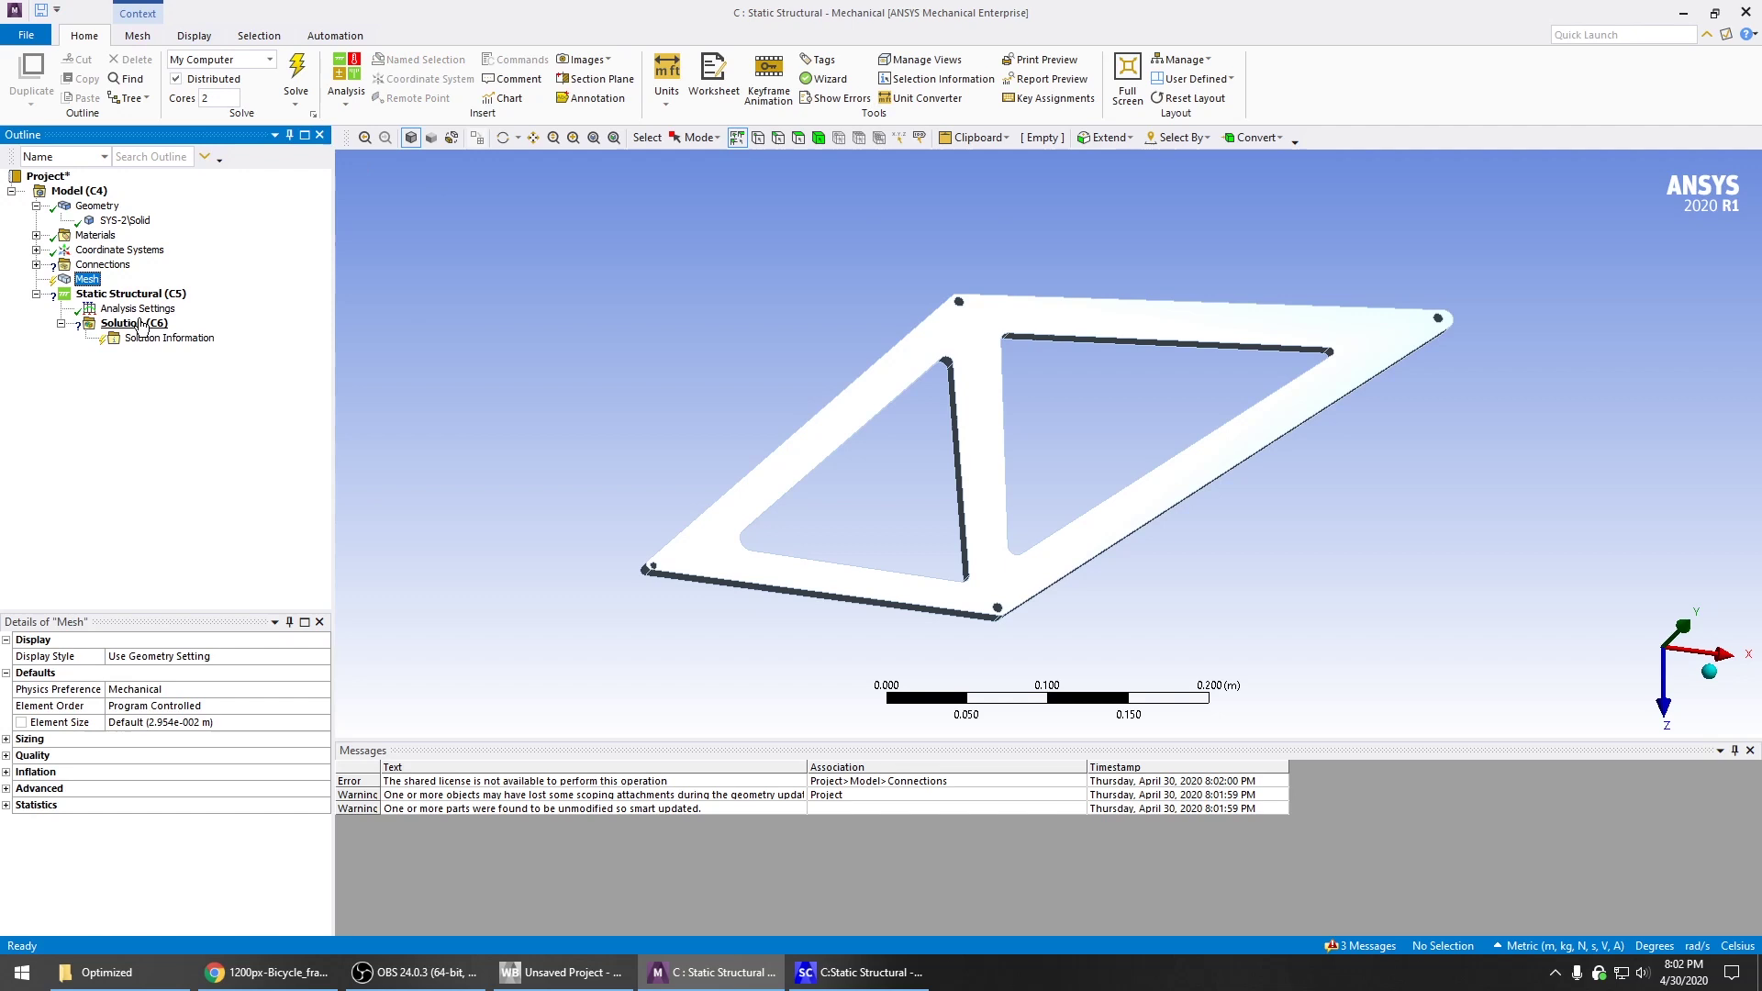
right_click(89, 283)
left_click(167, 340)
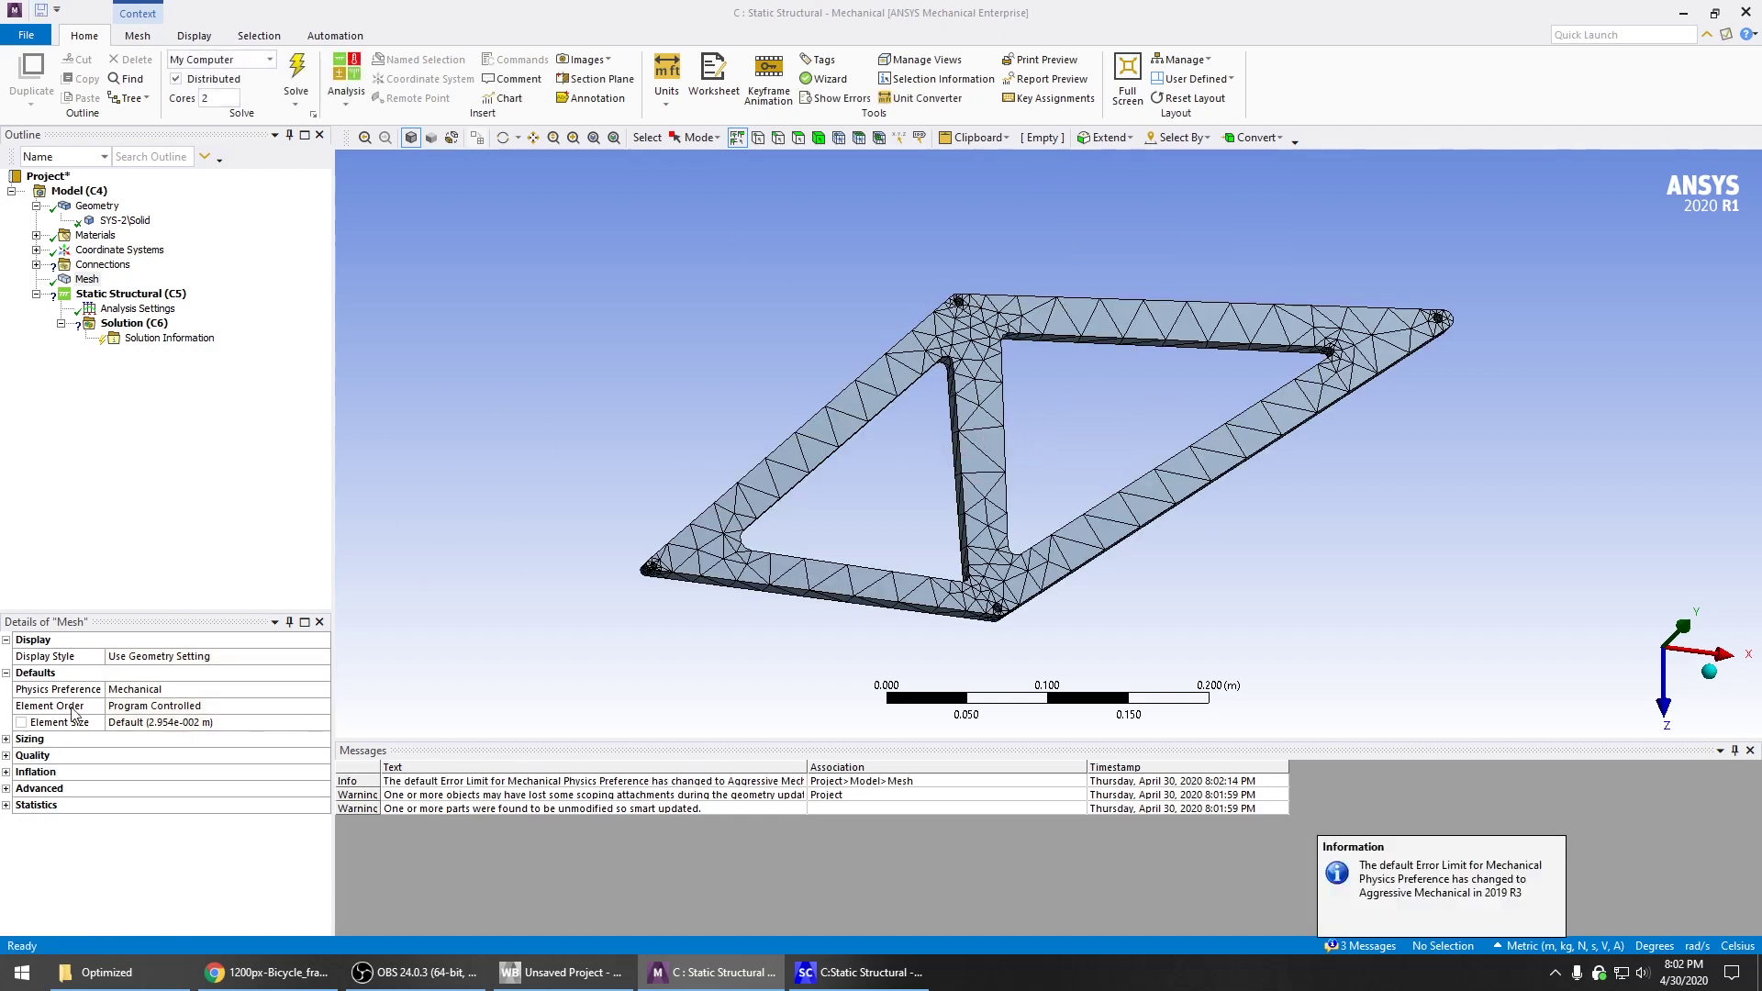
Turn on adaptive sizing for the mesh and set its resolution to 6
left_click(6, 741)
left_click(202, 755)
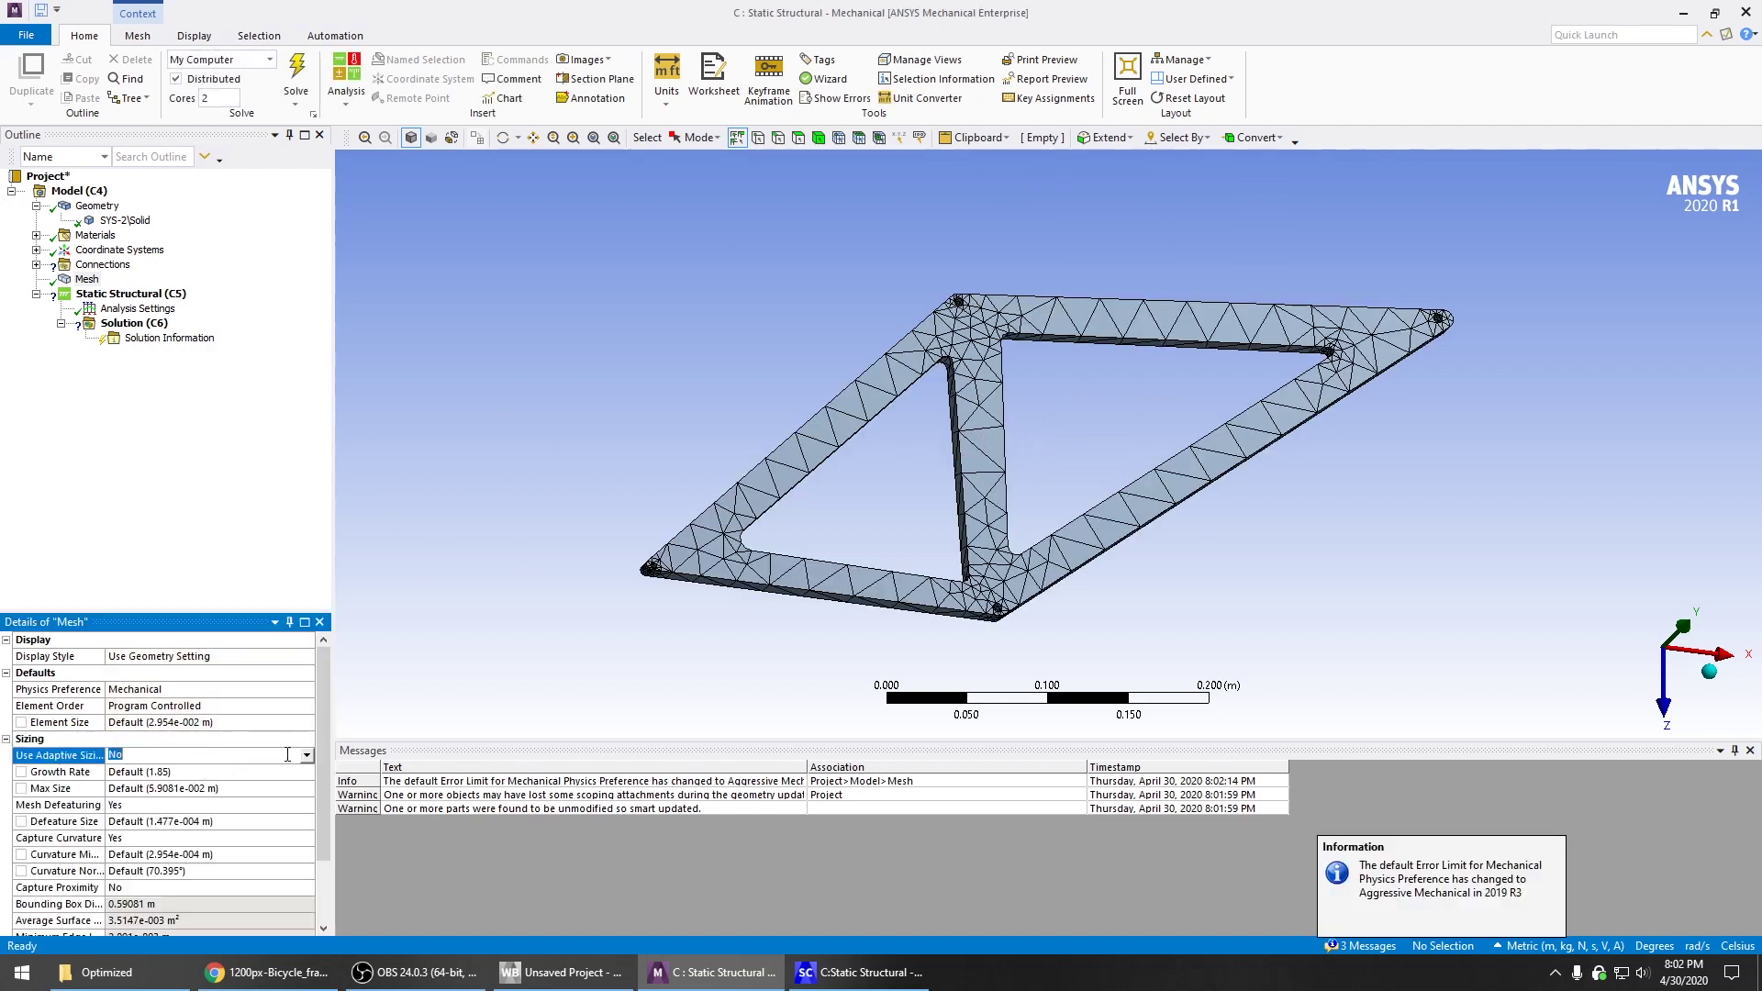
left_click(306, 756)
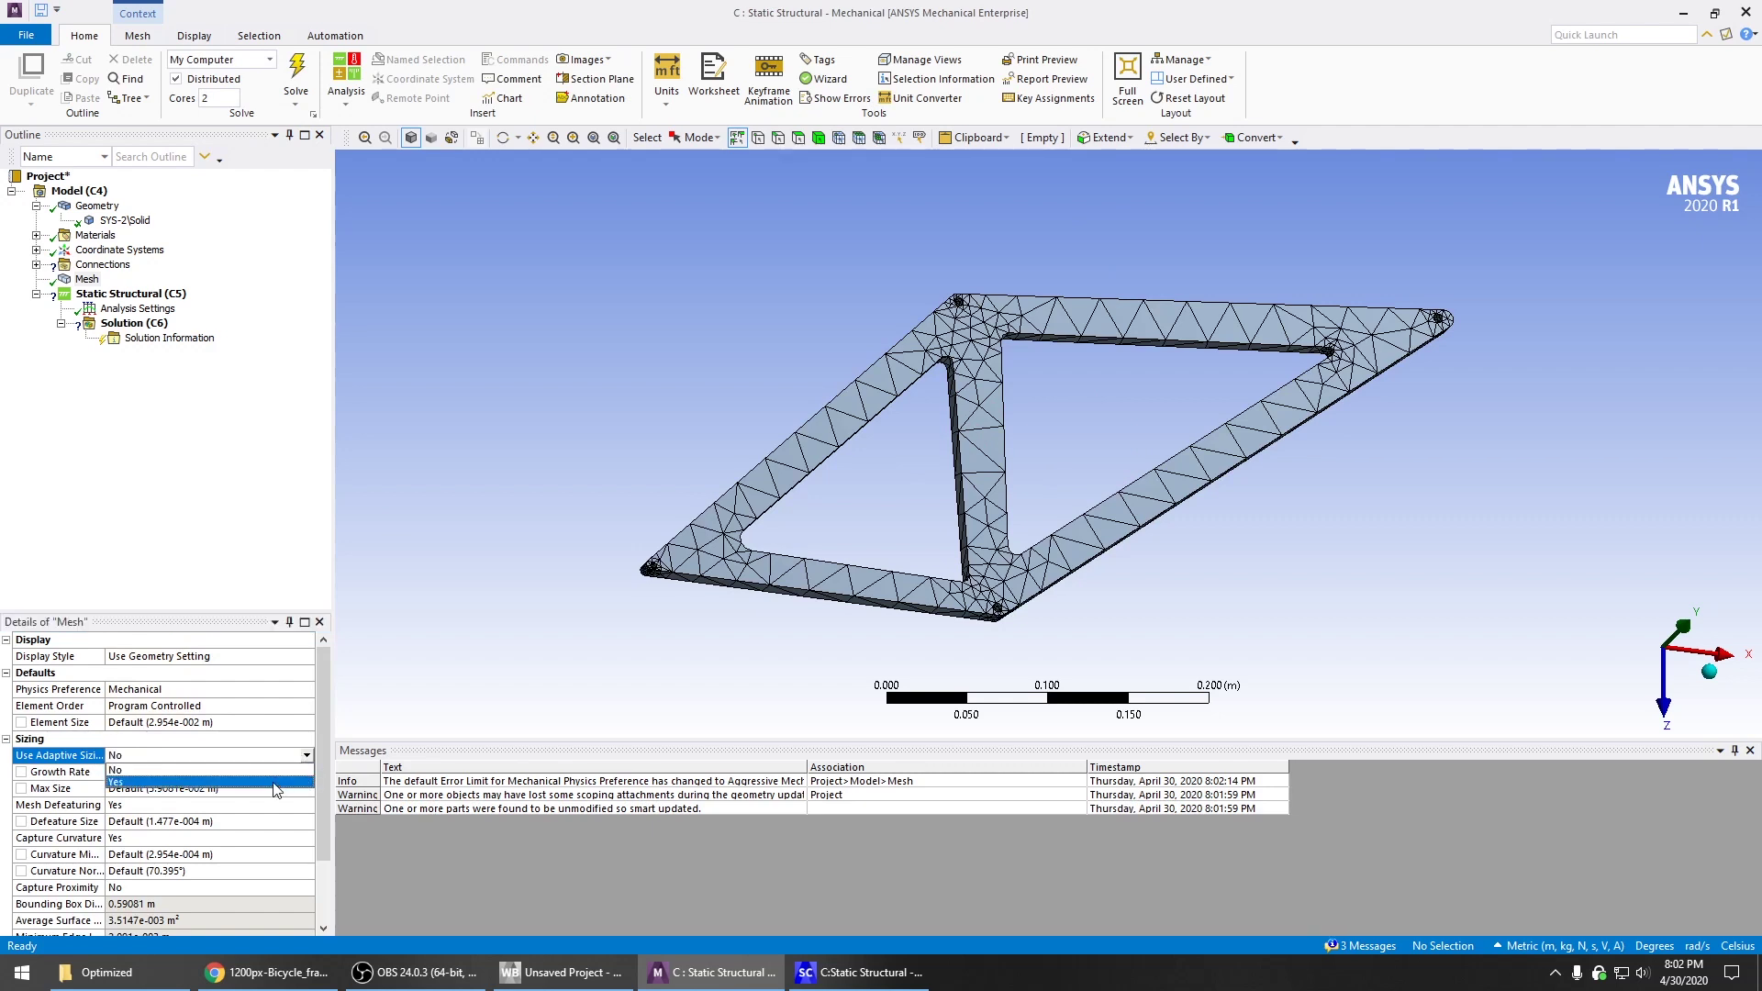
left_click(170, 782)
left_click(175, 774)
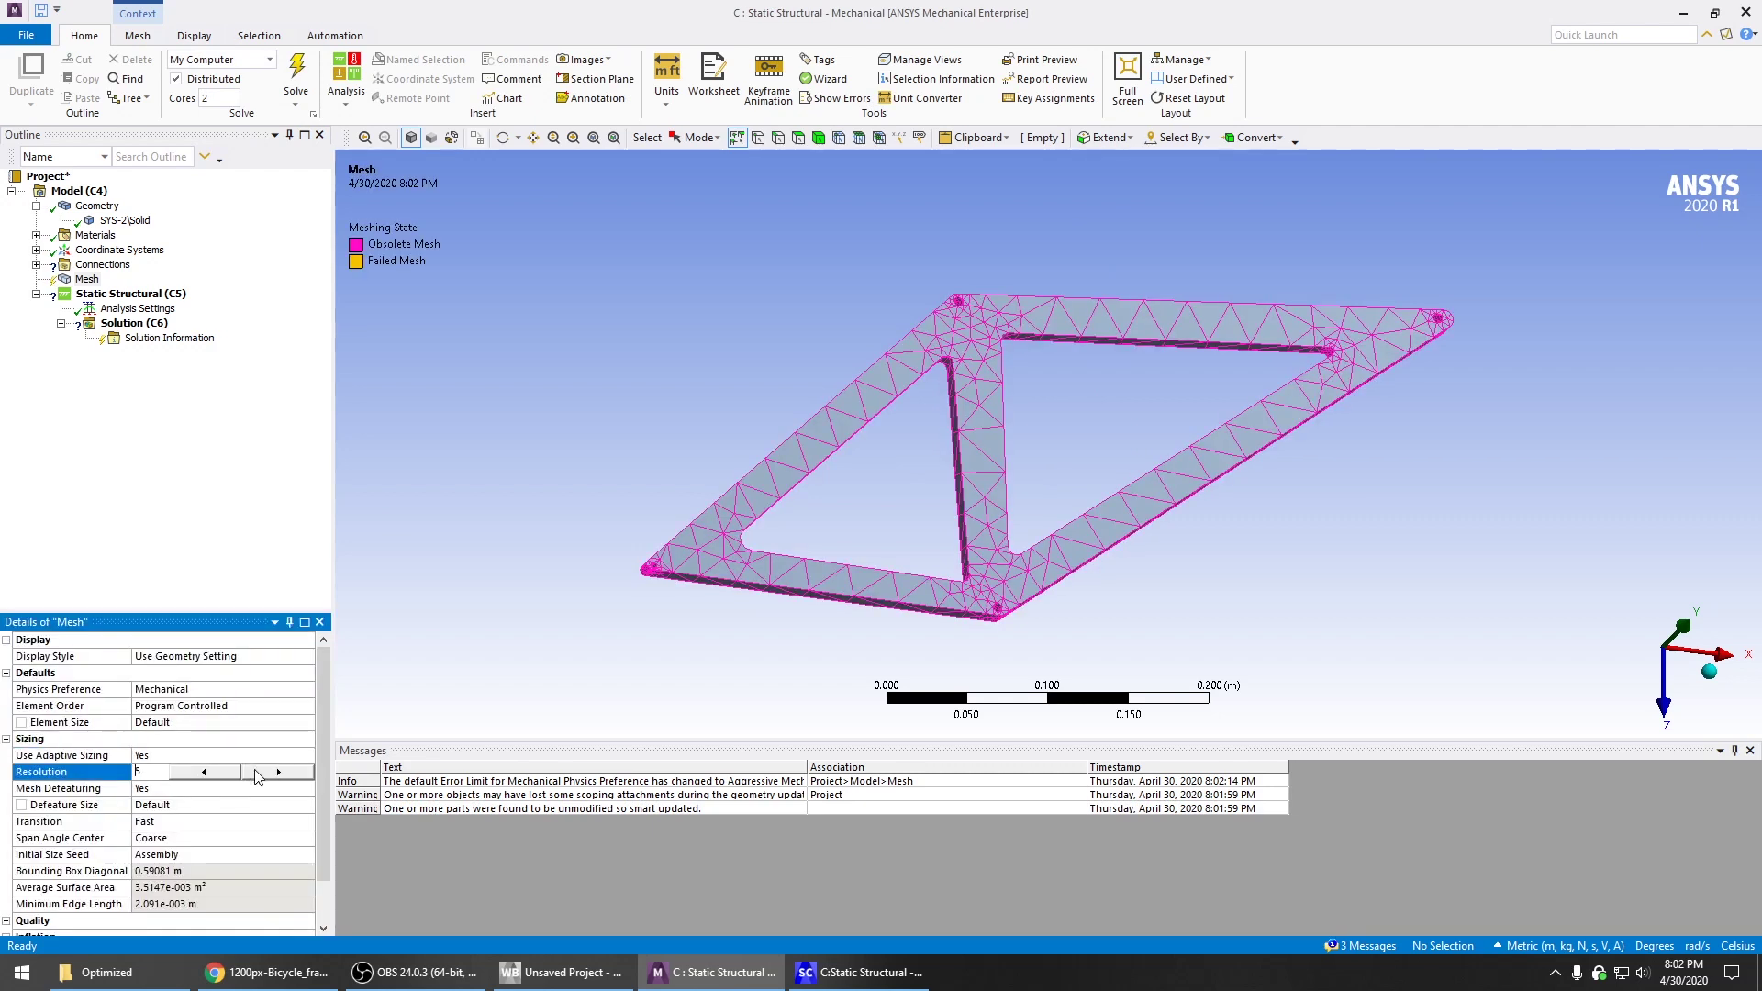
Set the mesh's span angle center to Fine and regenerate the mesh
left_click(166, 837)
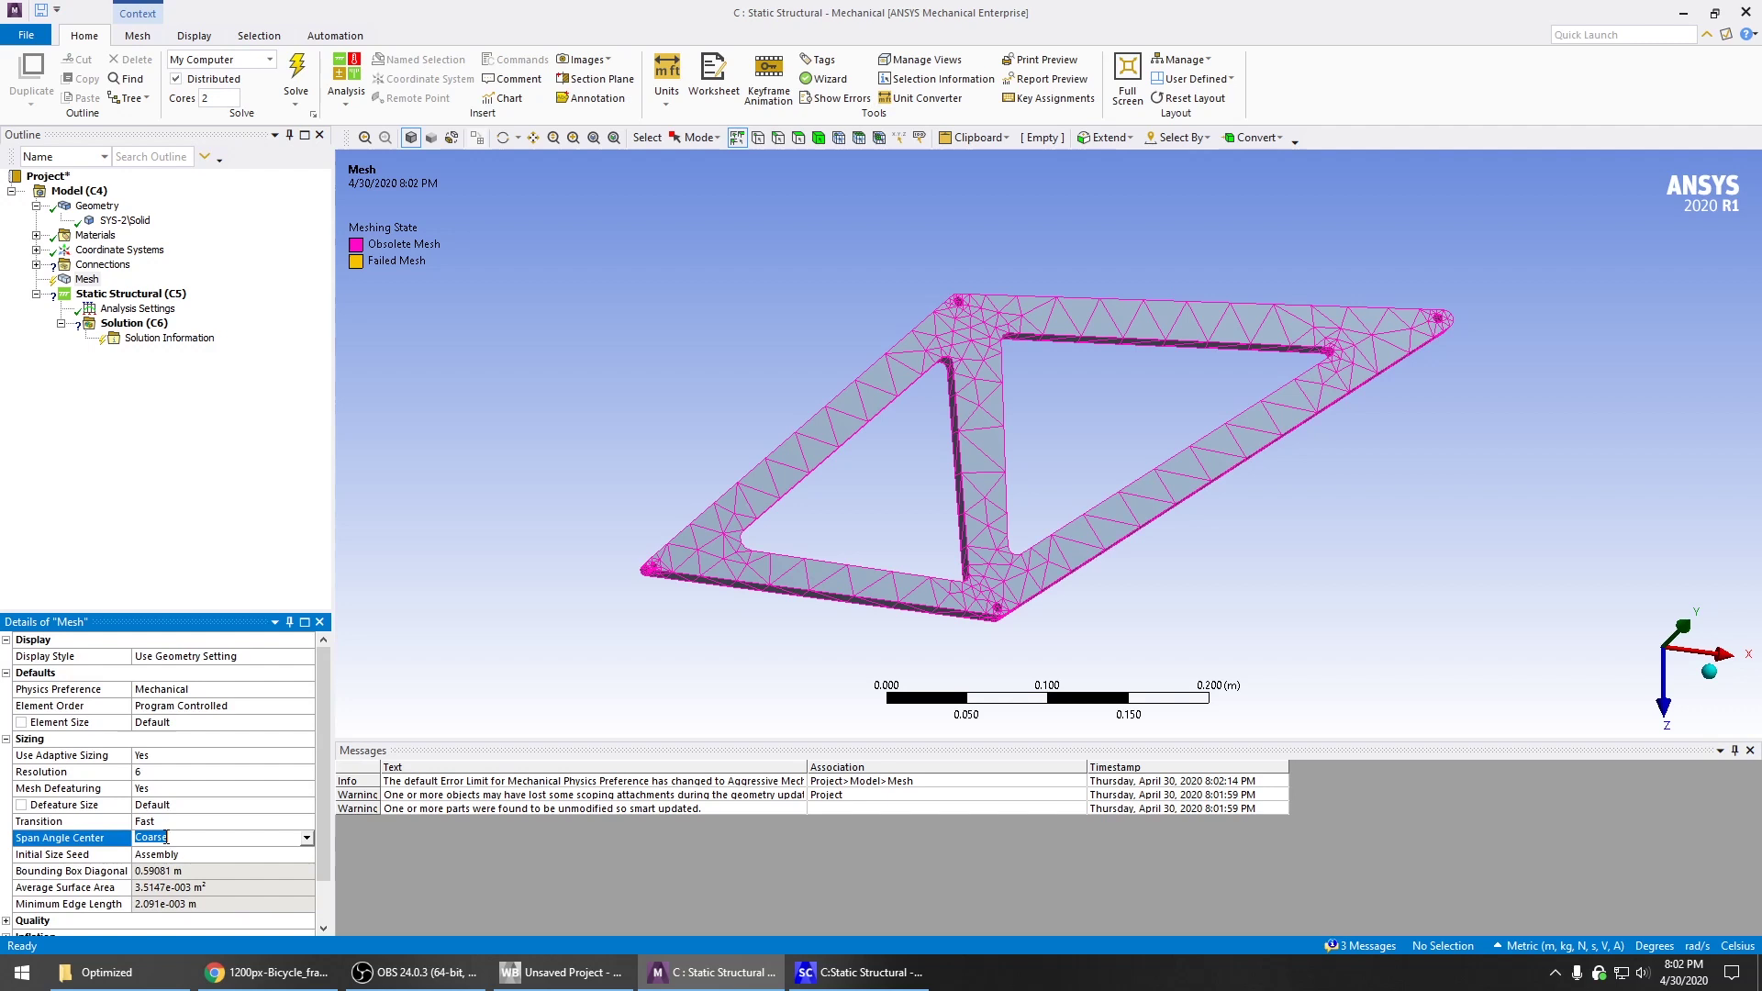
left_click(307, 838)
left_click(225, 884)
right_click(84, 290)
left_click(168, 343)
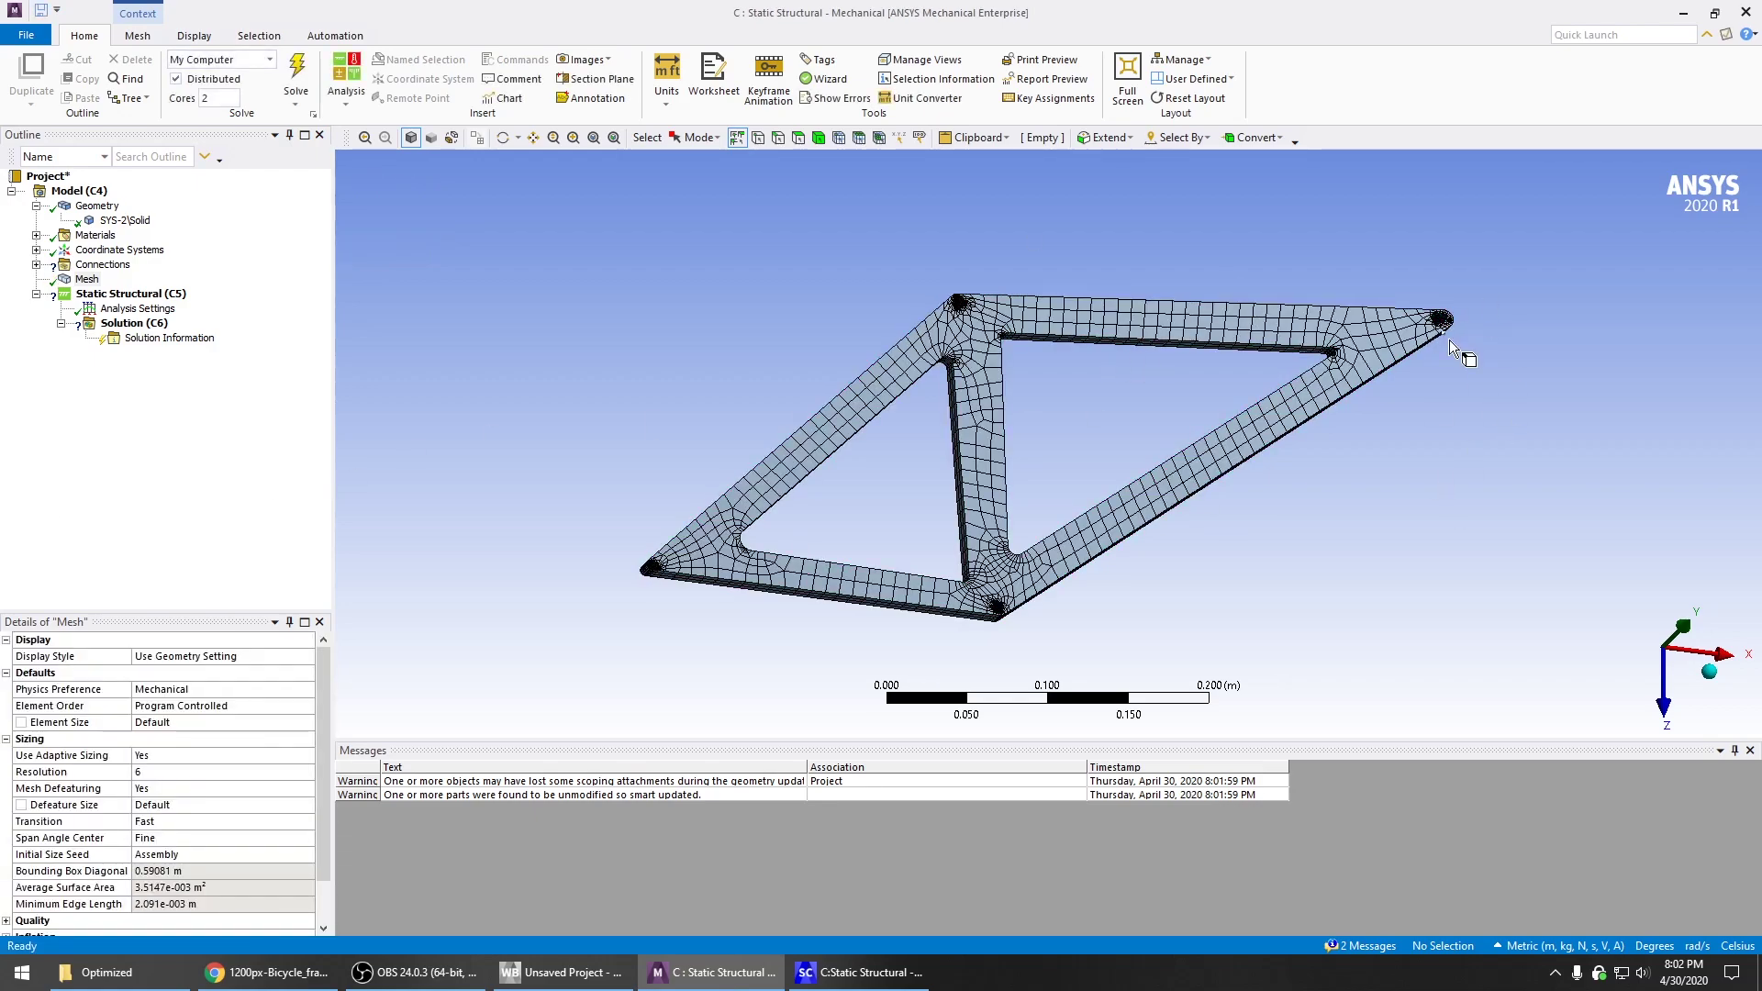
middle_click_drag(1420, 503, 1487, 253)
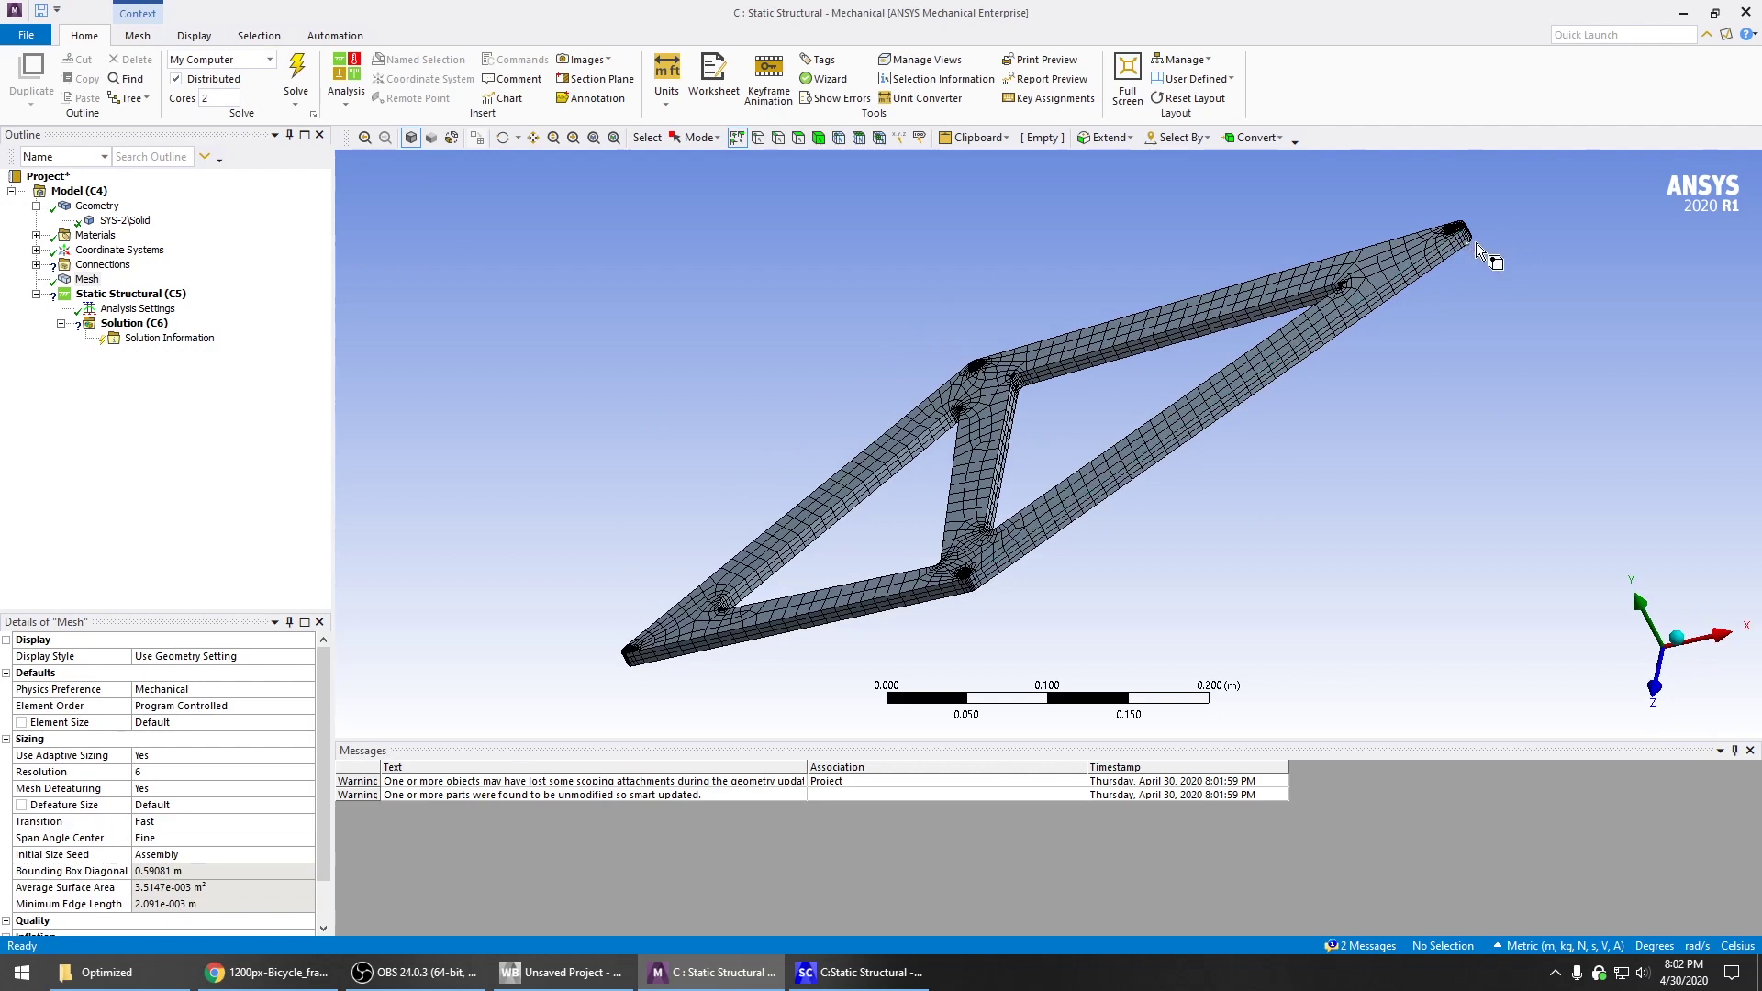
In system C's SpaceClaim geometry, sketch a rectangle about 29 × 11 mm on the long outer side face, starting at the rounded tip
left_click(903, 980)
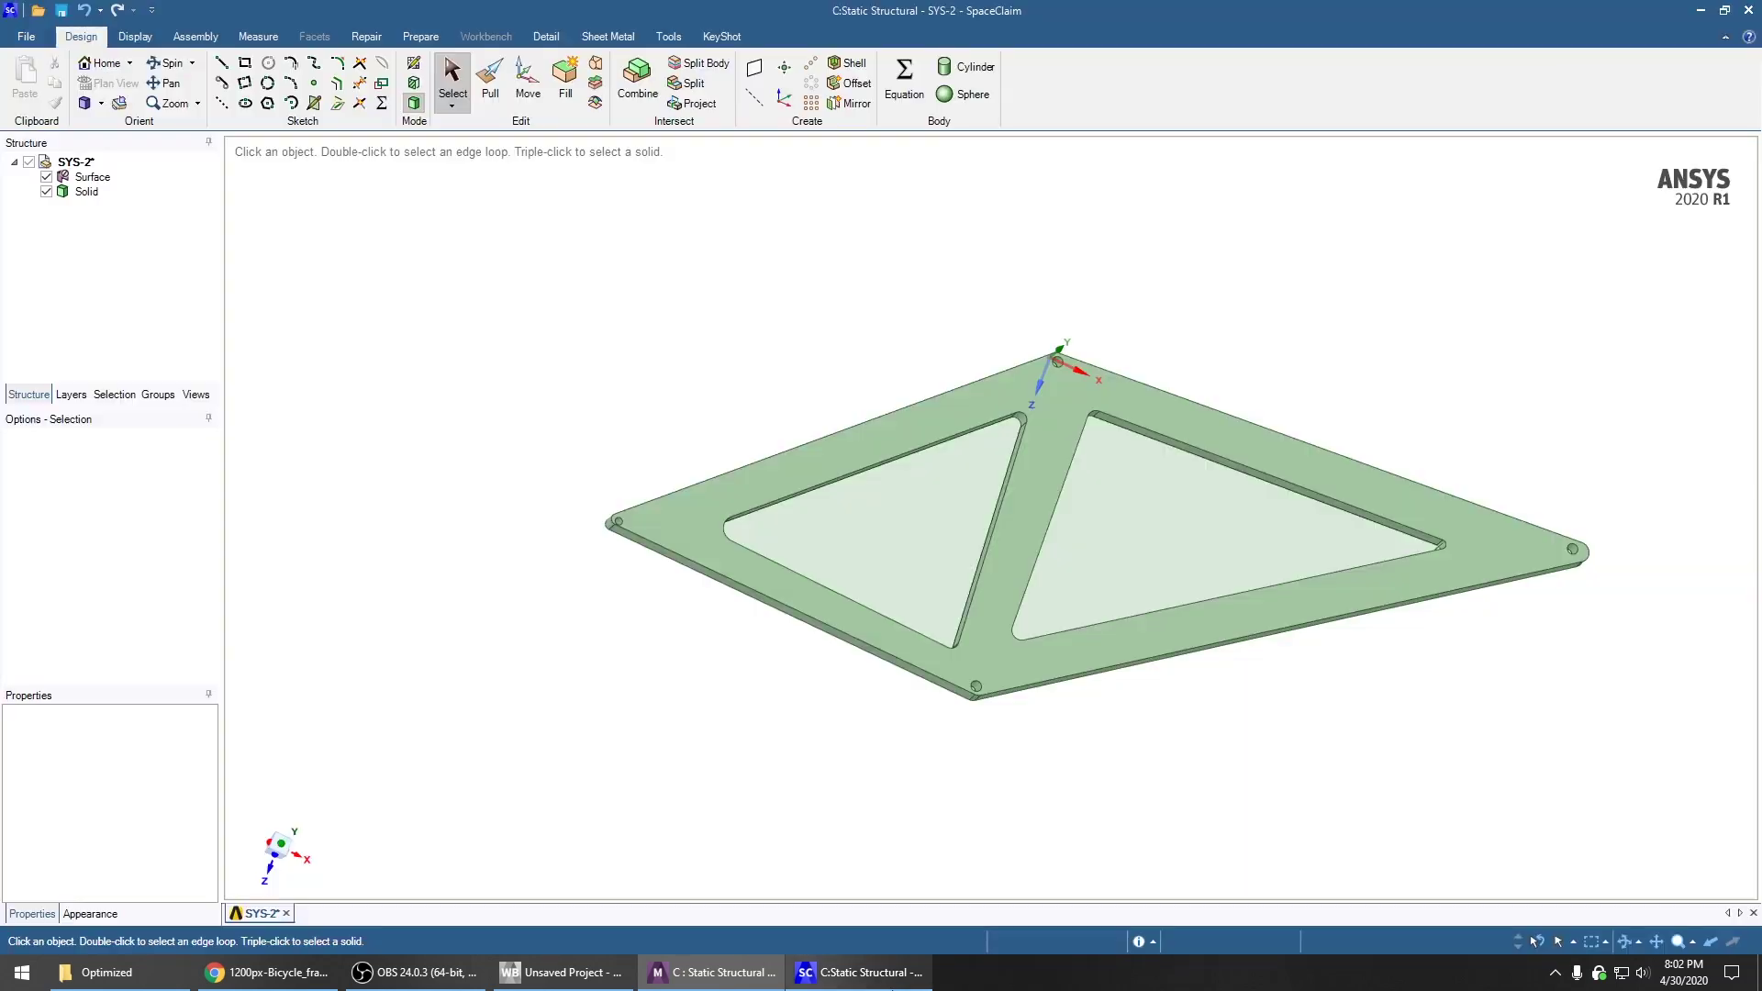
middle_click_drag(1374, 691, 1258, 539)
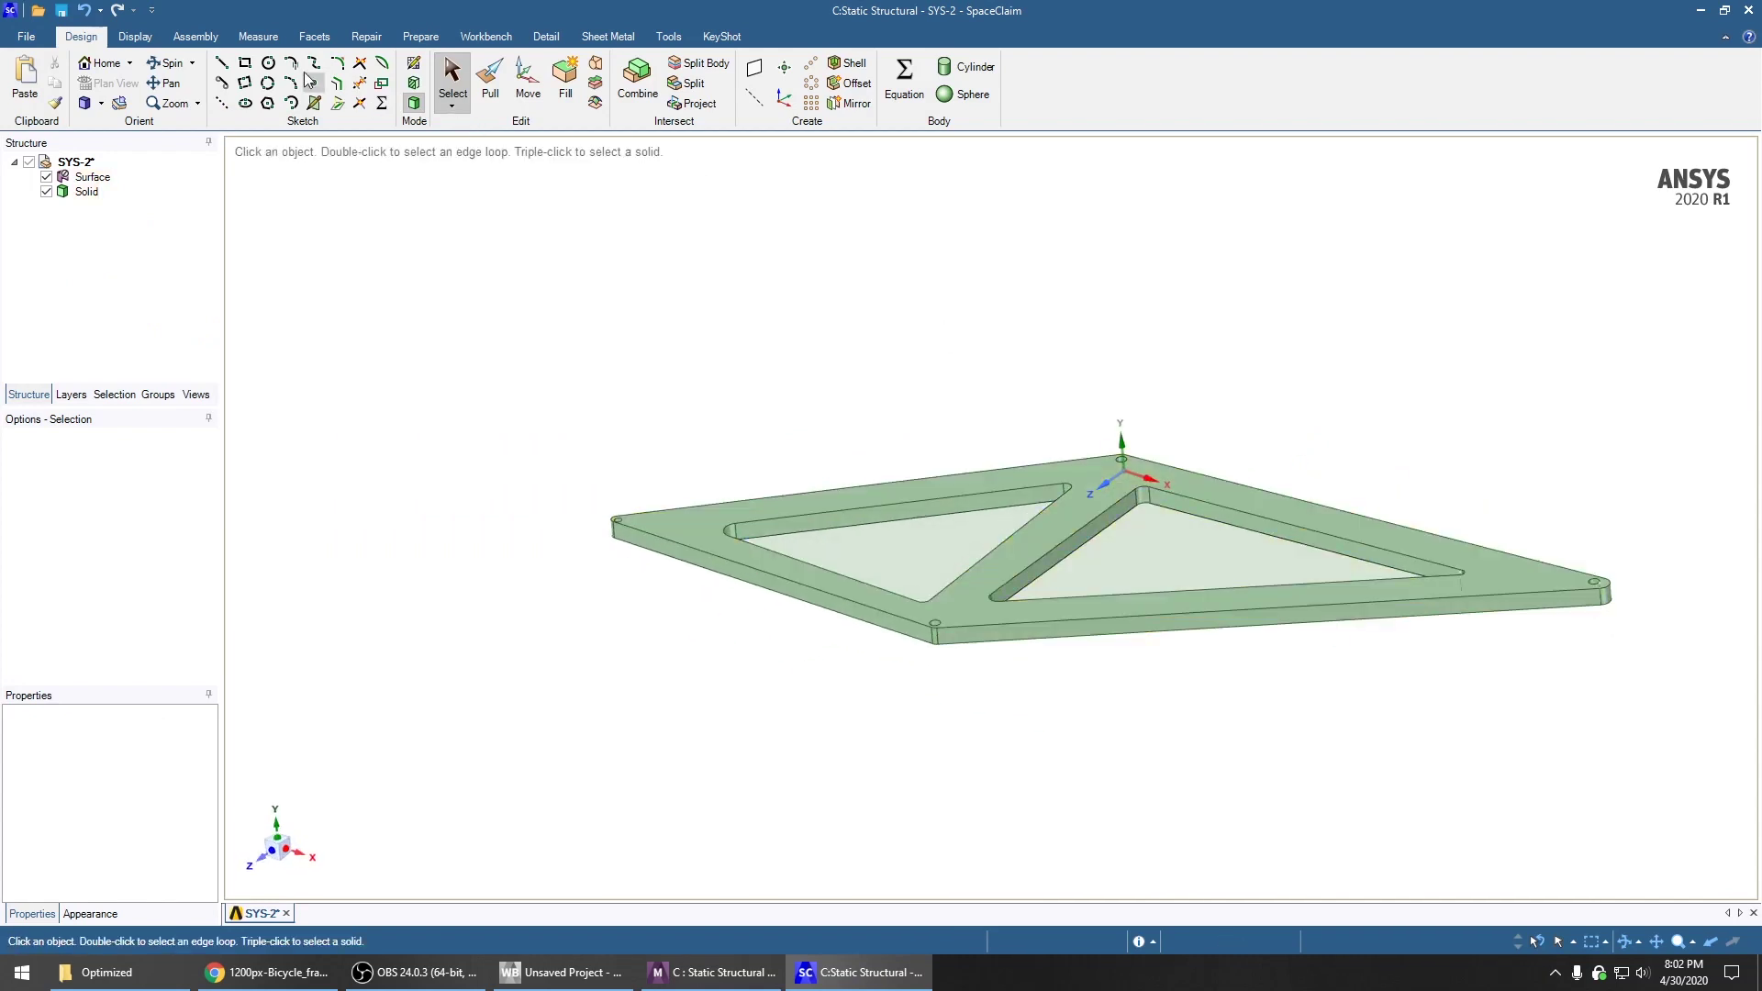
left_click(244, 63)
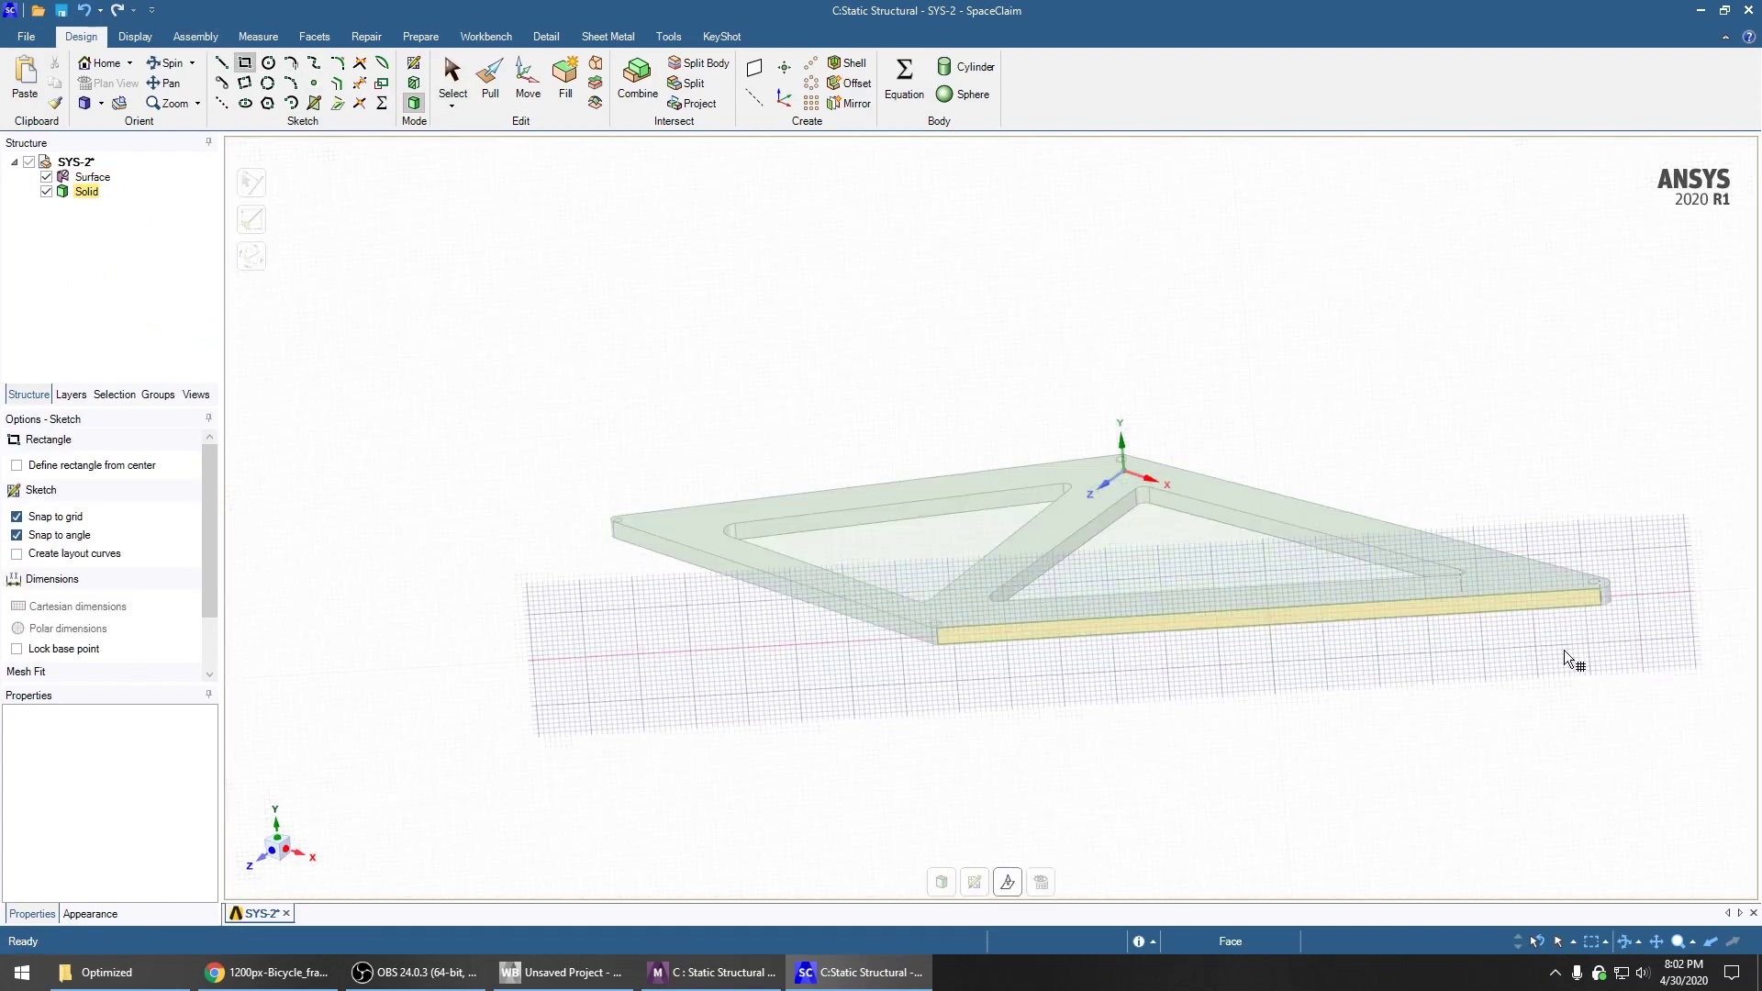
scroll(1566, 634, "up", 5)
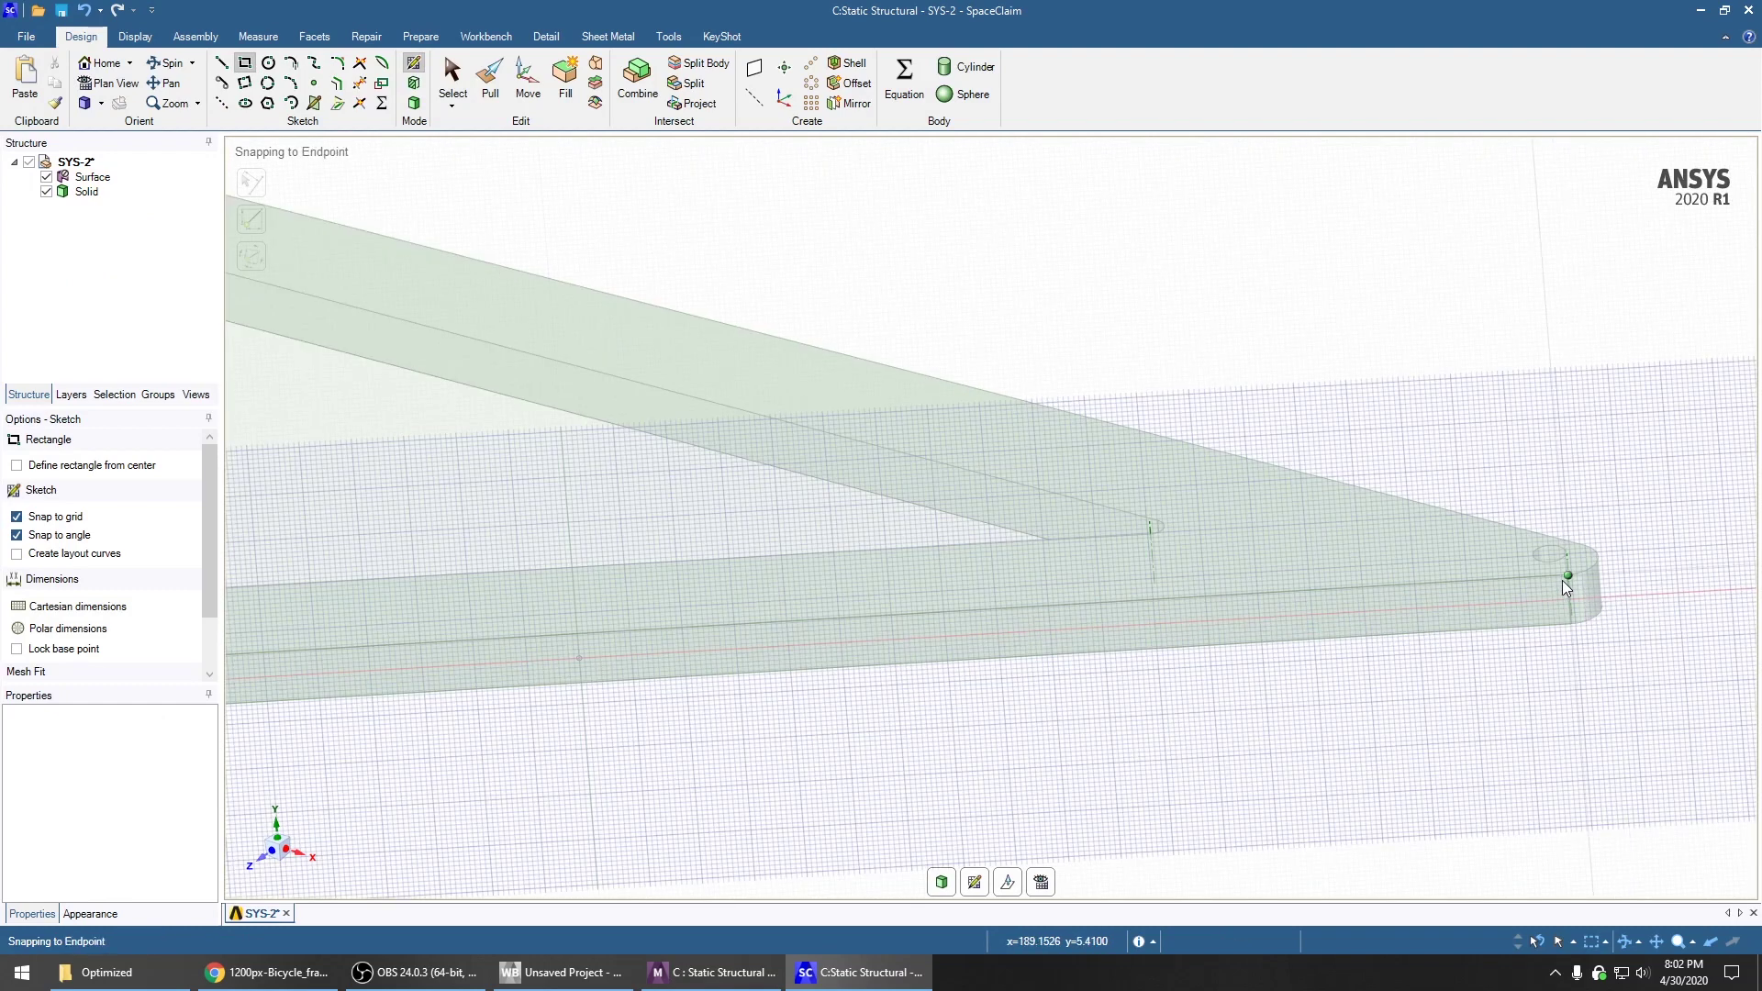
left_click(1566, 576)
left_click(1417, 631)
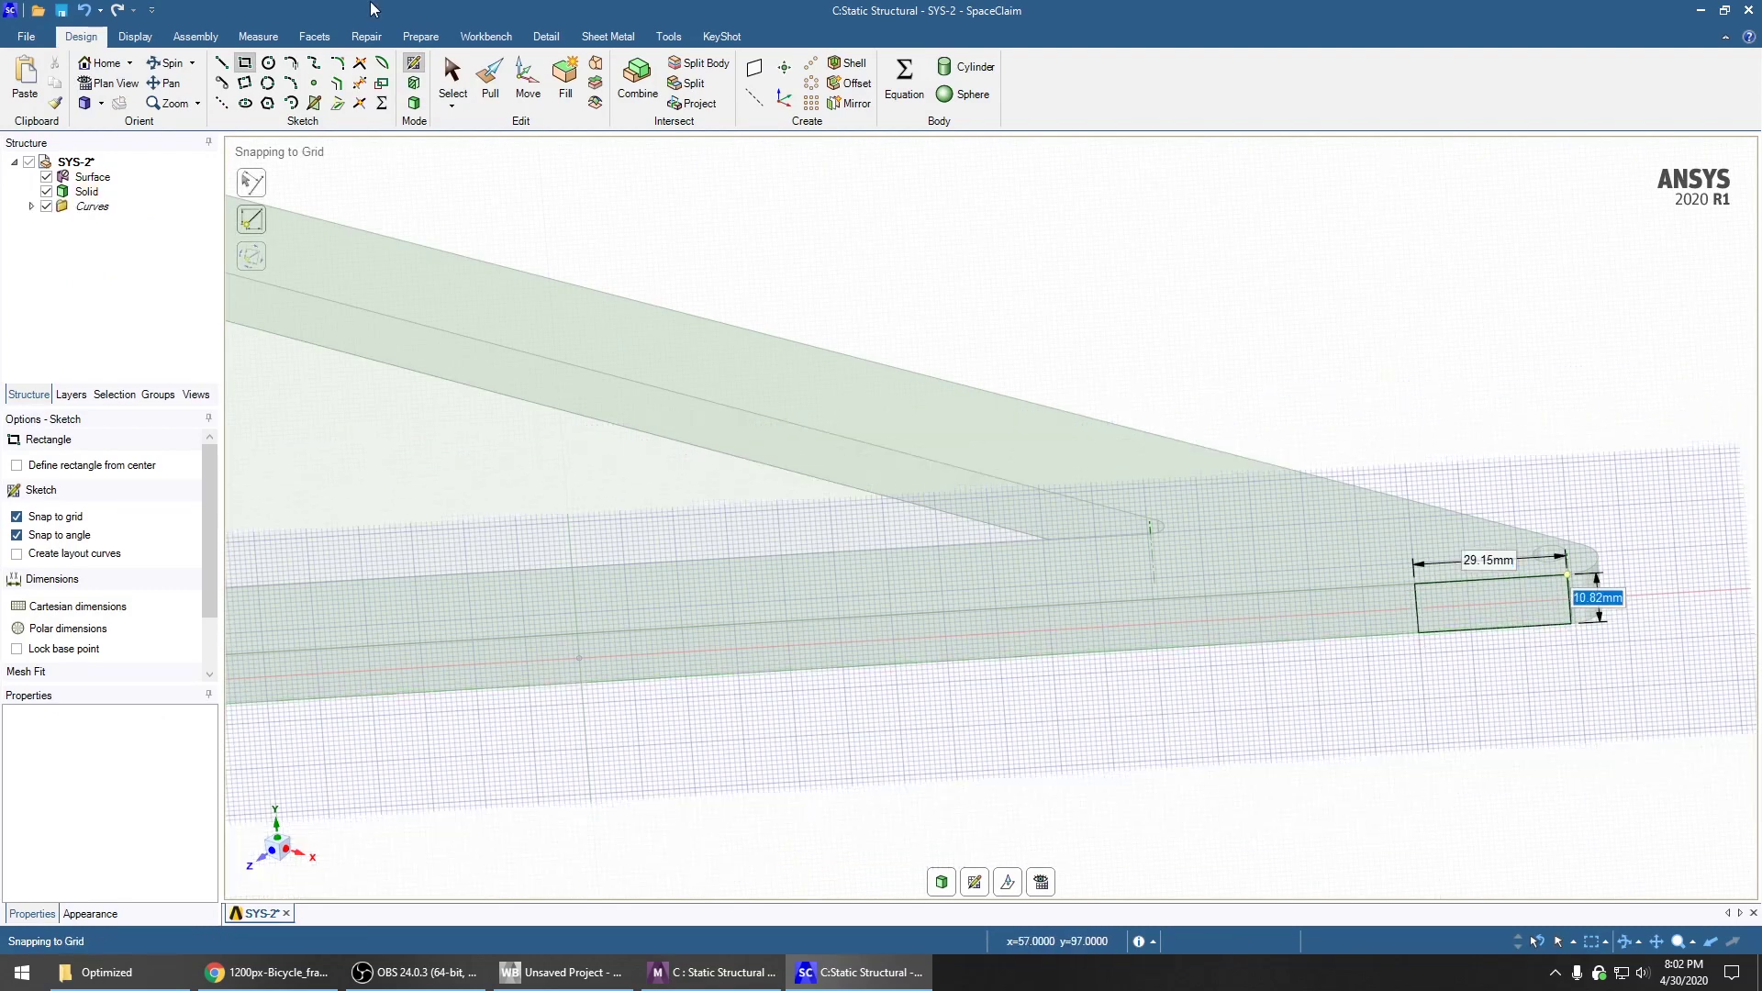
Pull the rectangular region at the tip of the side face slightly outward
left_click(490, 82)
left_click(1521, 609)
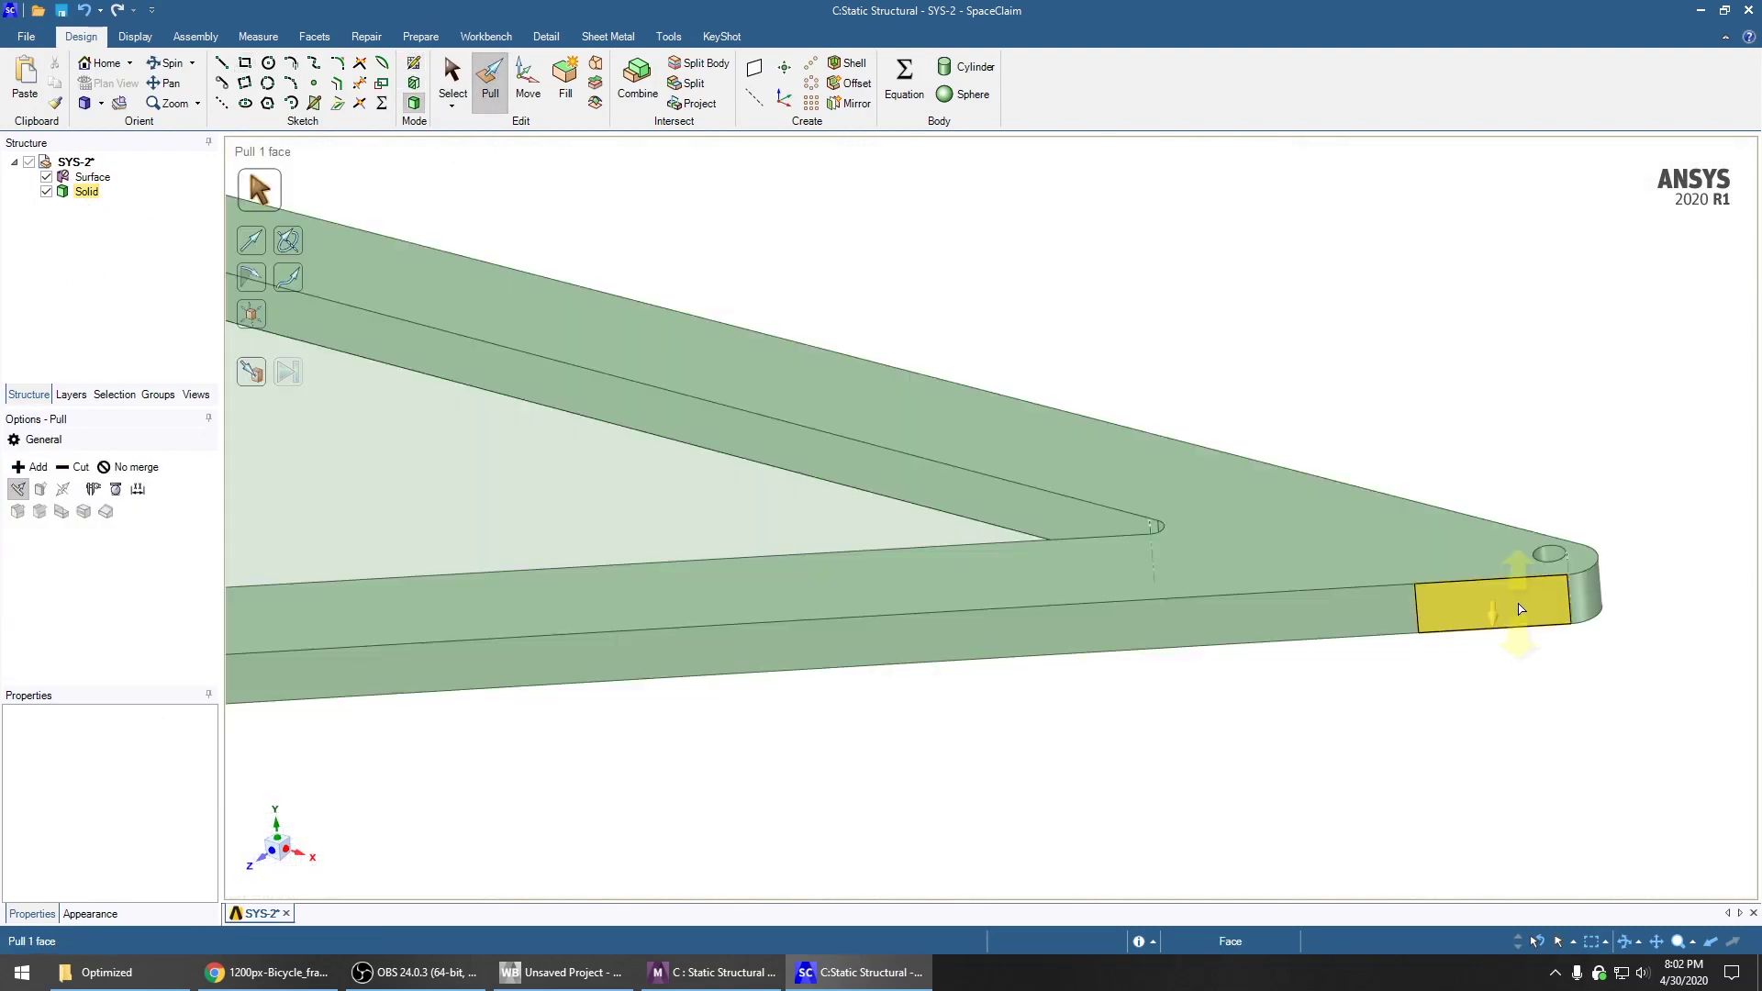
left_click_drag(1521, 609, 1532, 613)
left_click(1375, 820)
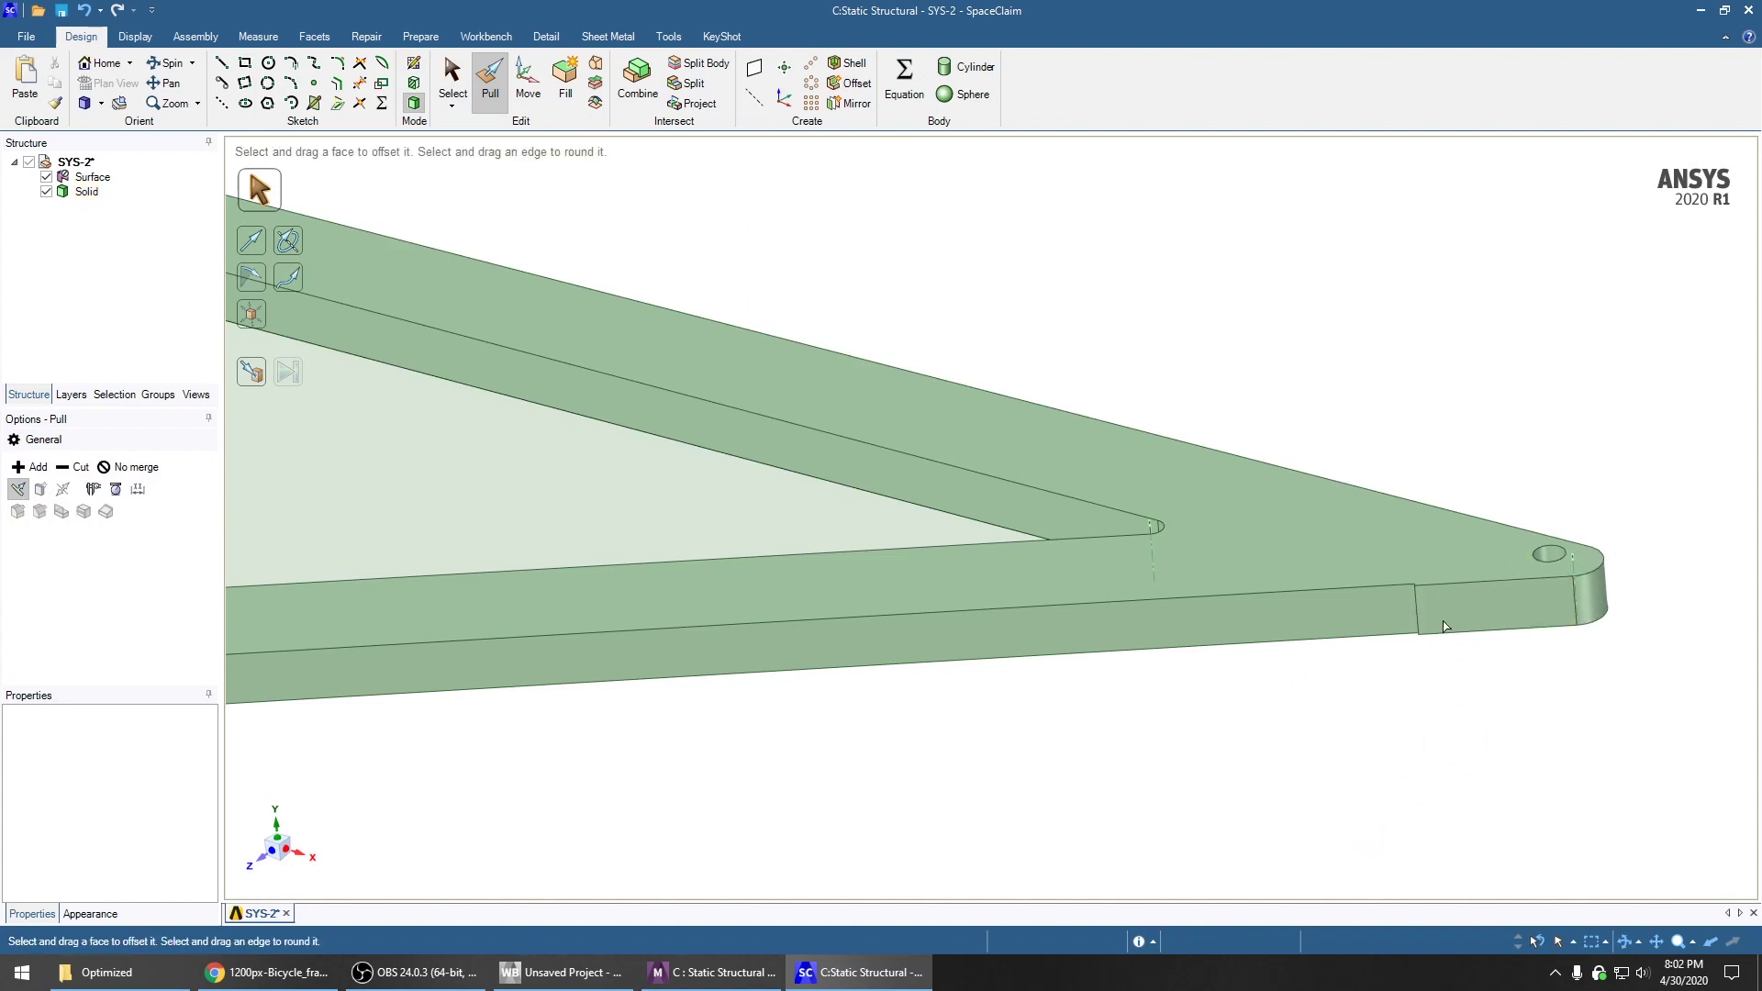
left_click(1447, 624)
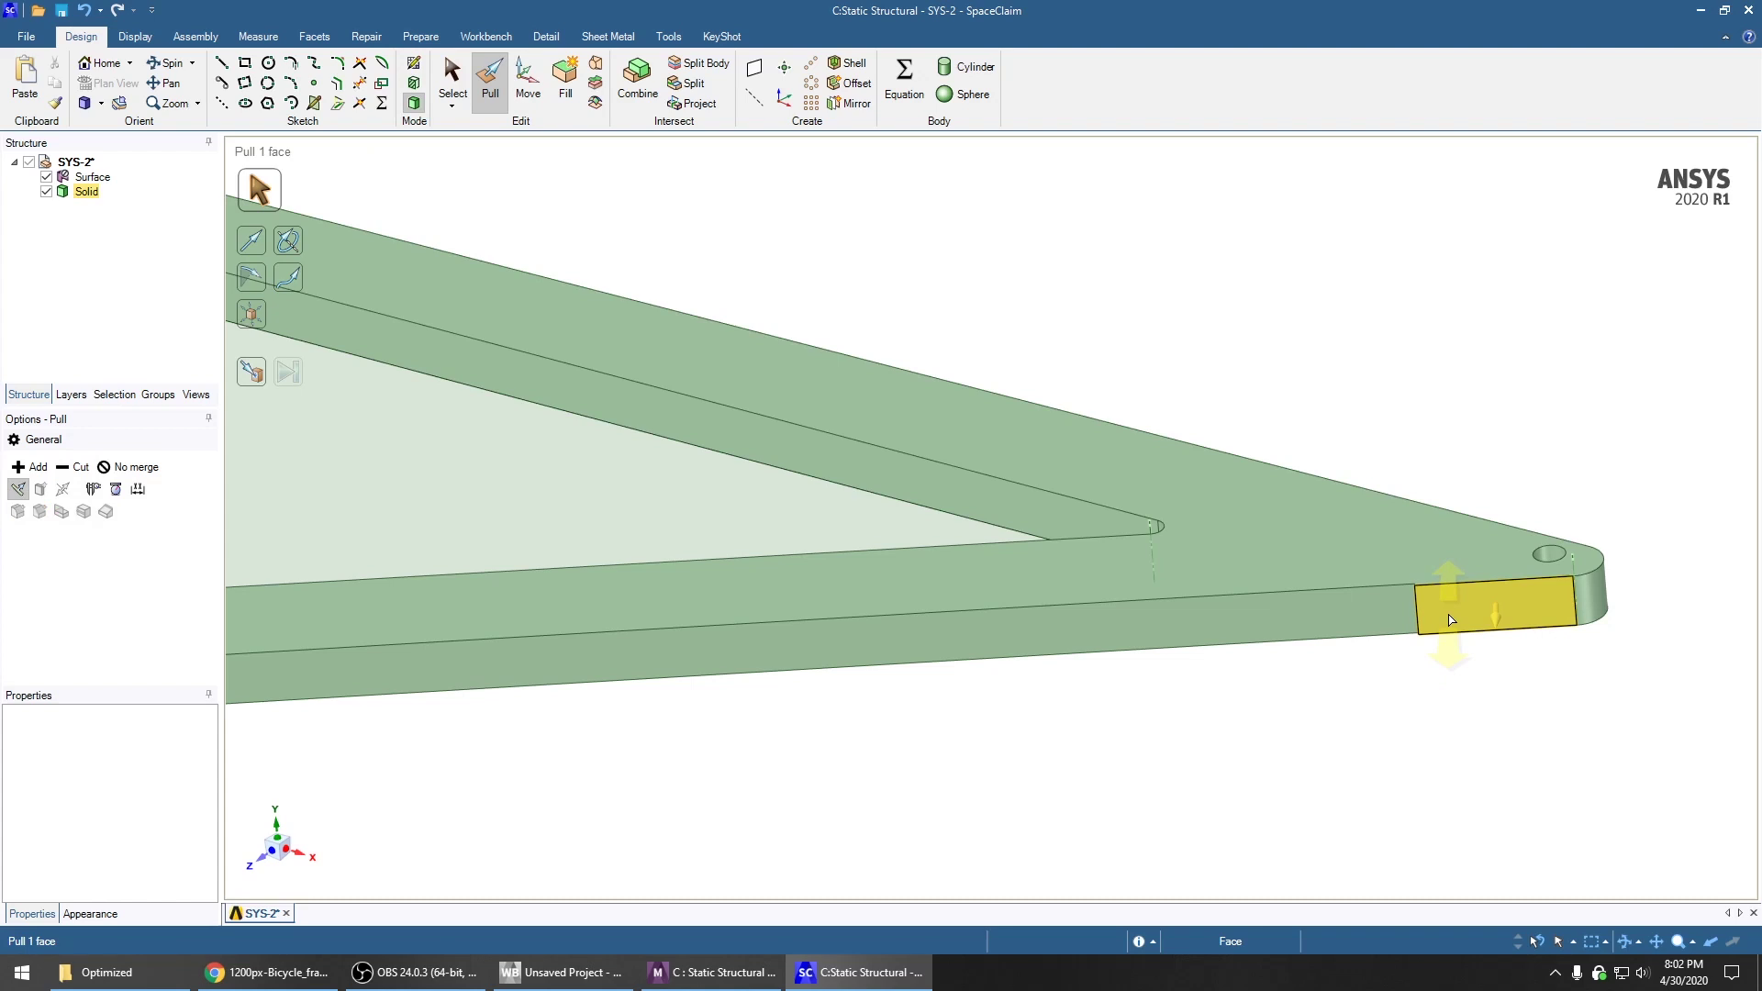
left_click(1375, 617)
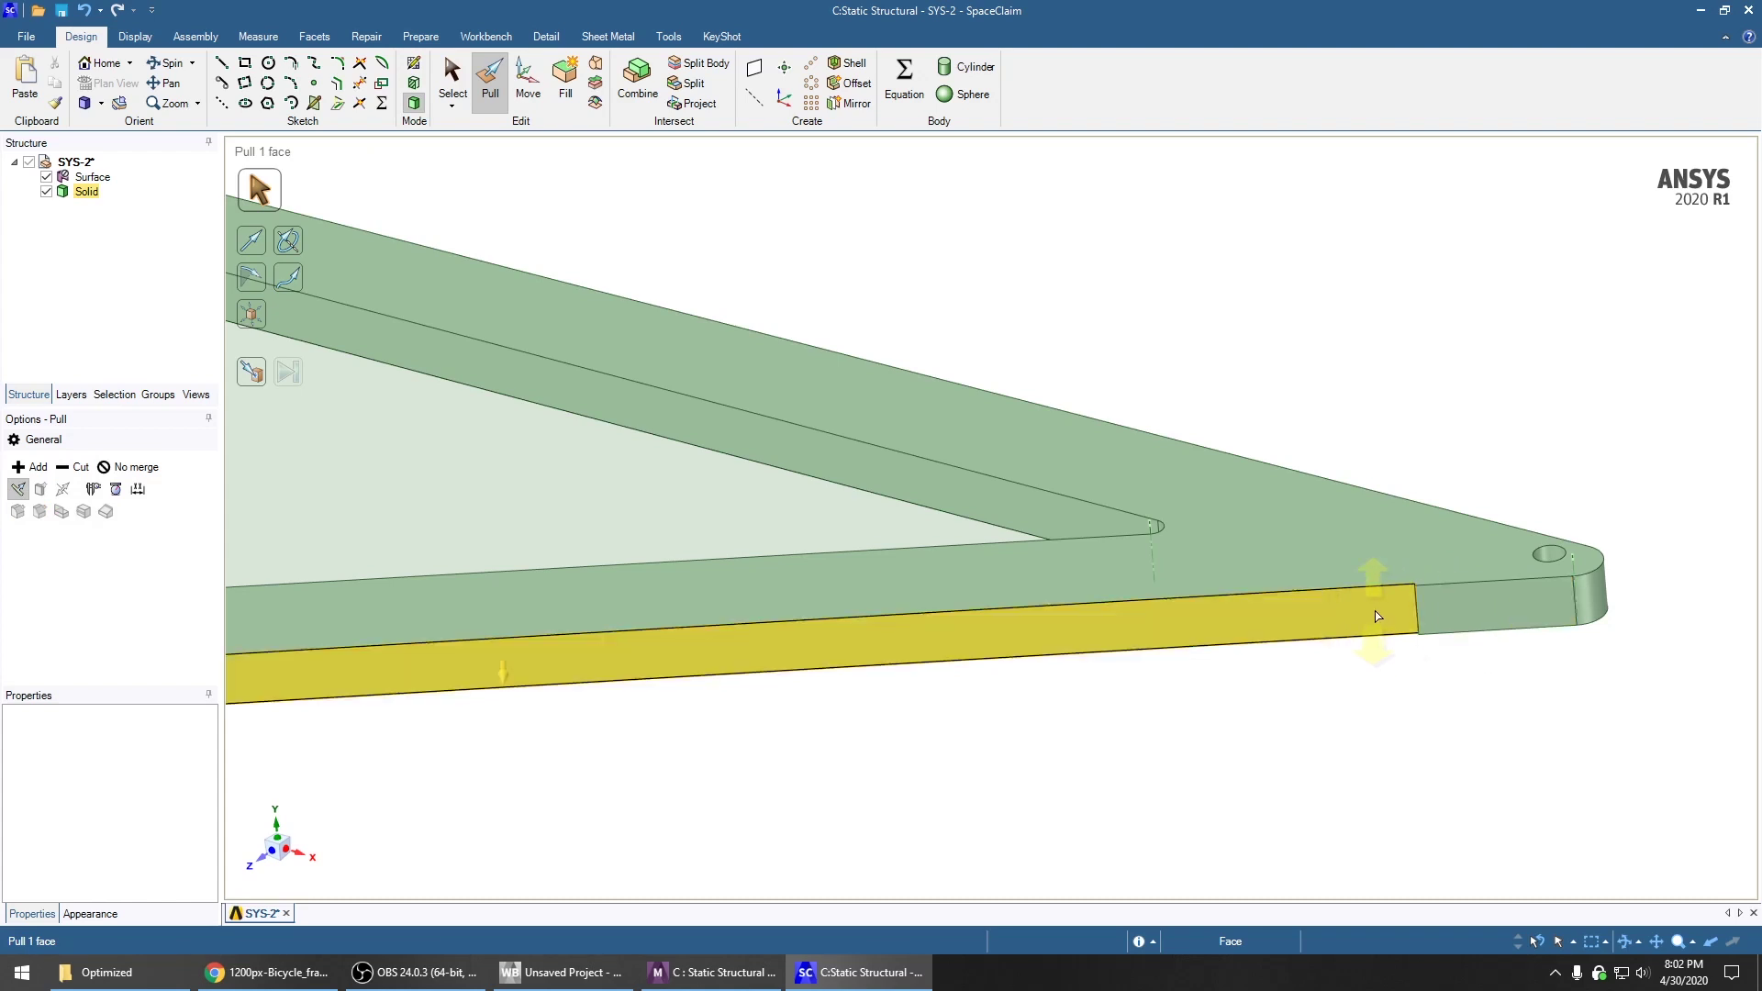
left_click(1384, 635)
left_click(800, 716)
left_click(786, 801)
Switch to Workbench and update system C's Model along with its upstream components
left_click(591, 969)
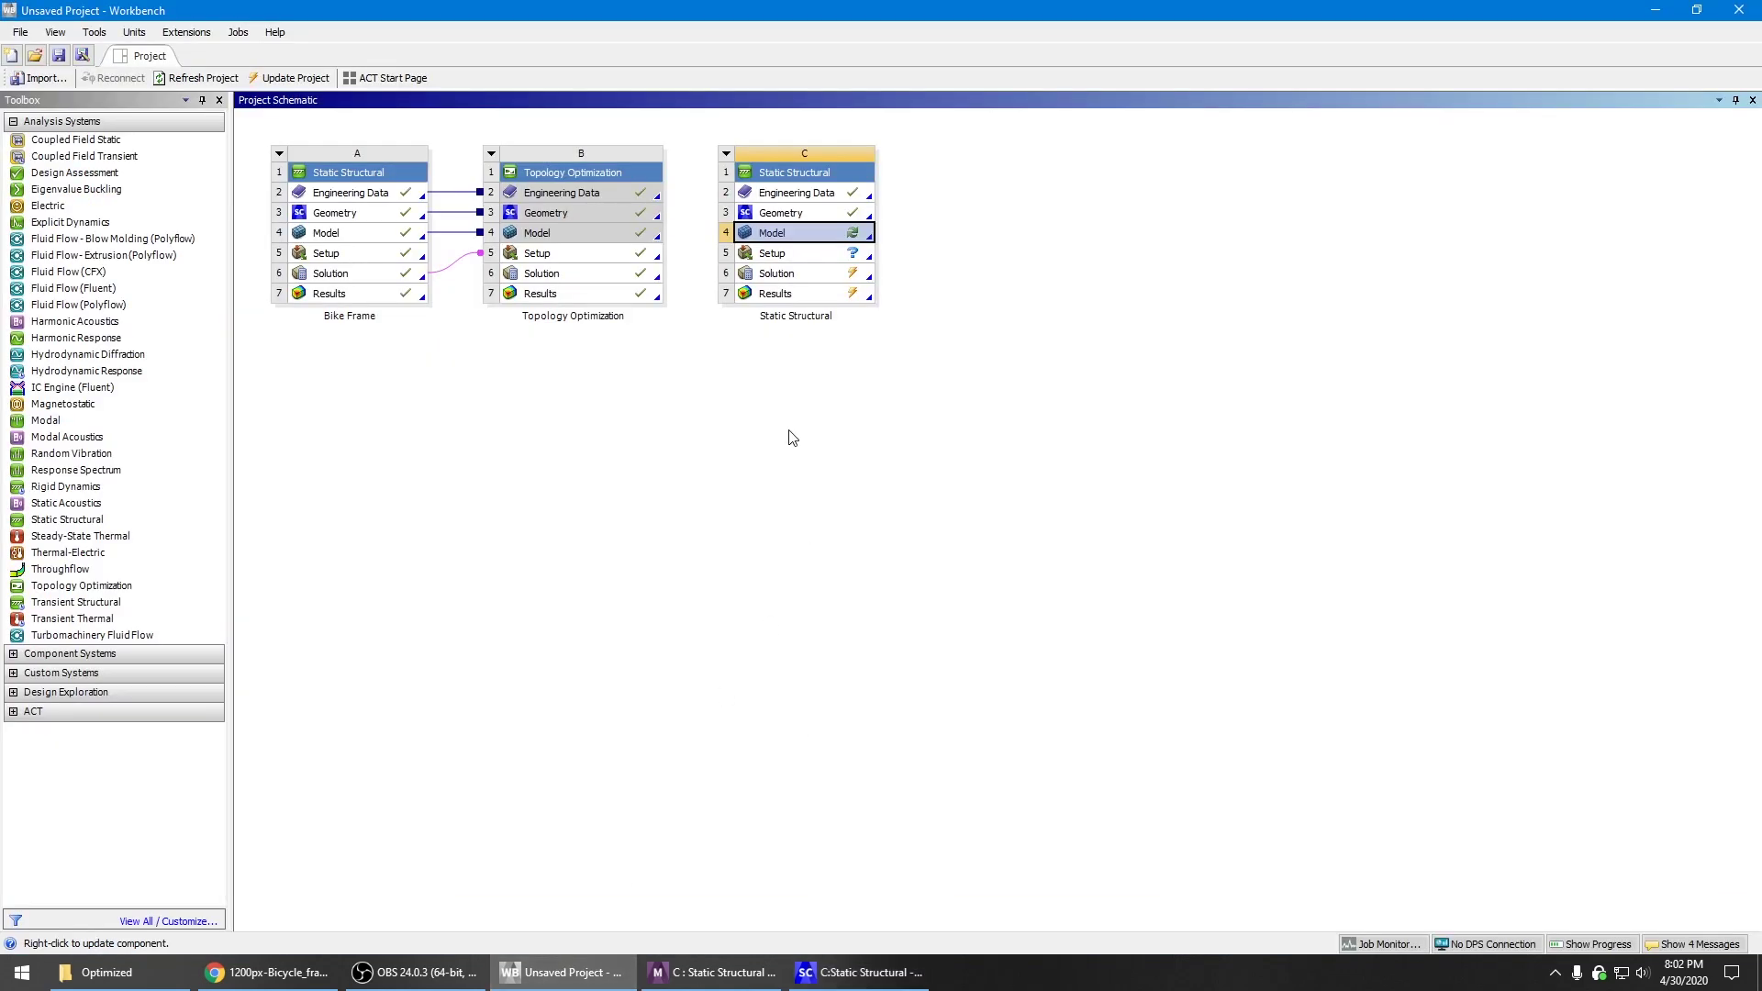
right_click(830, 241)
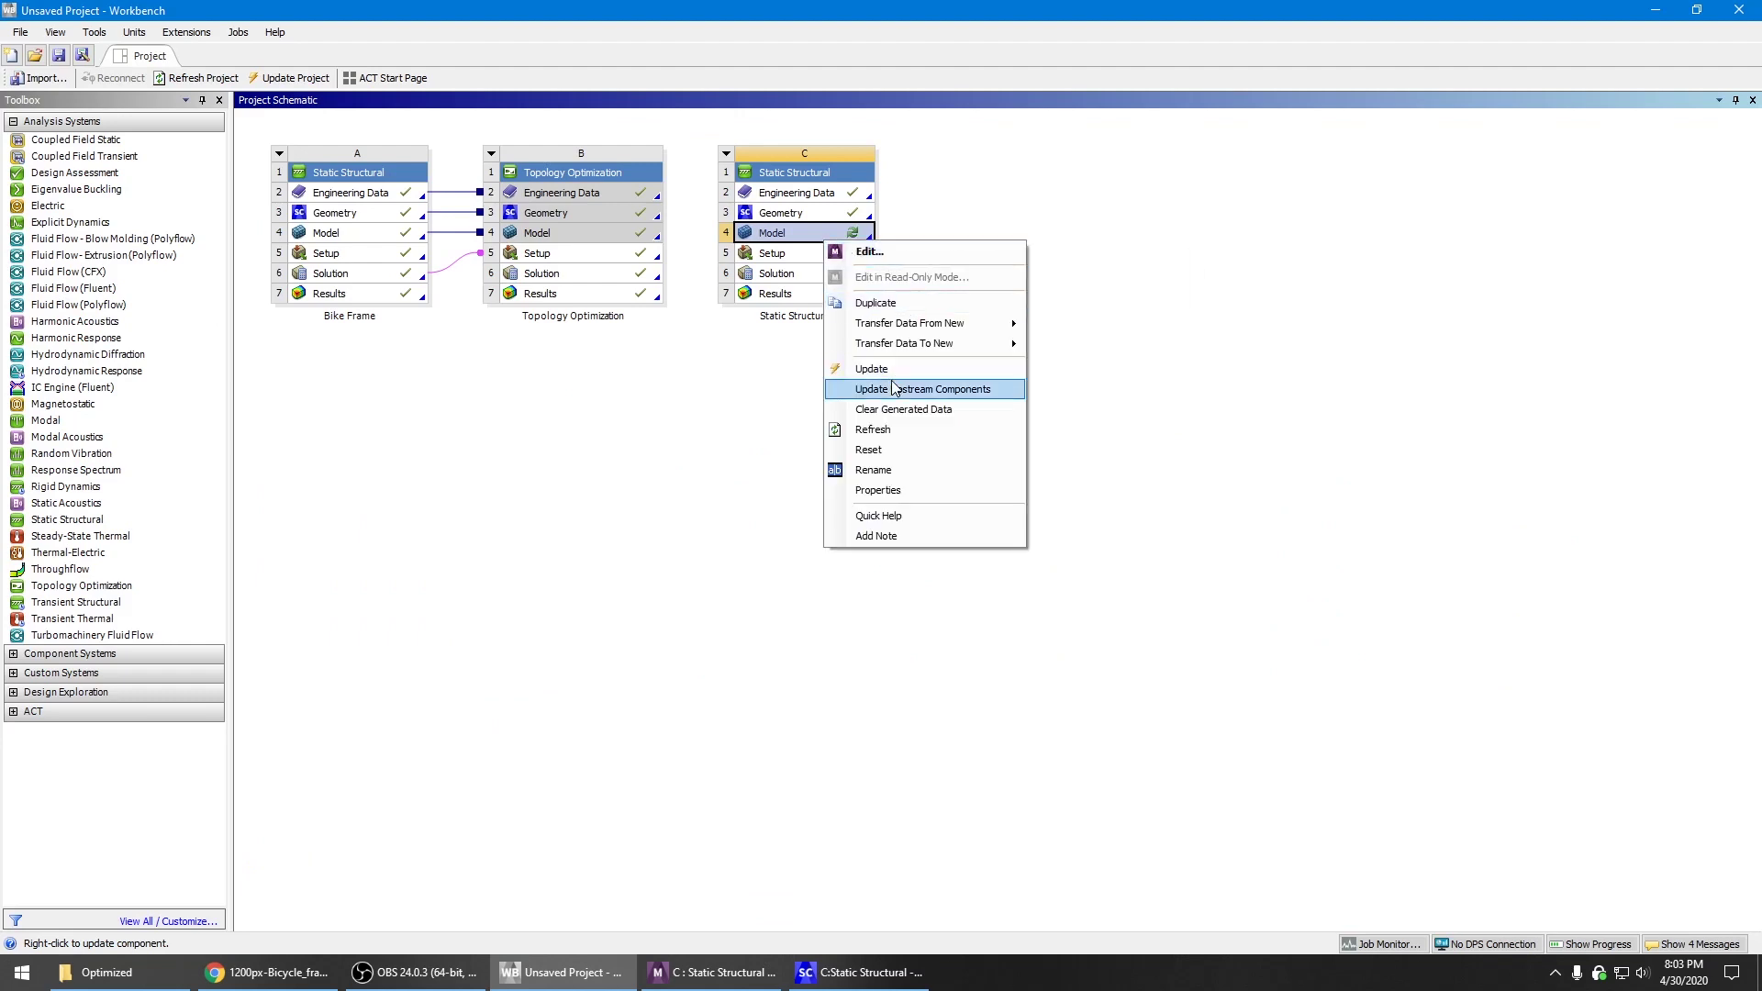
left_click(895, 389)
right_click(815, 239)
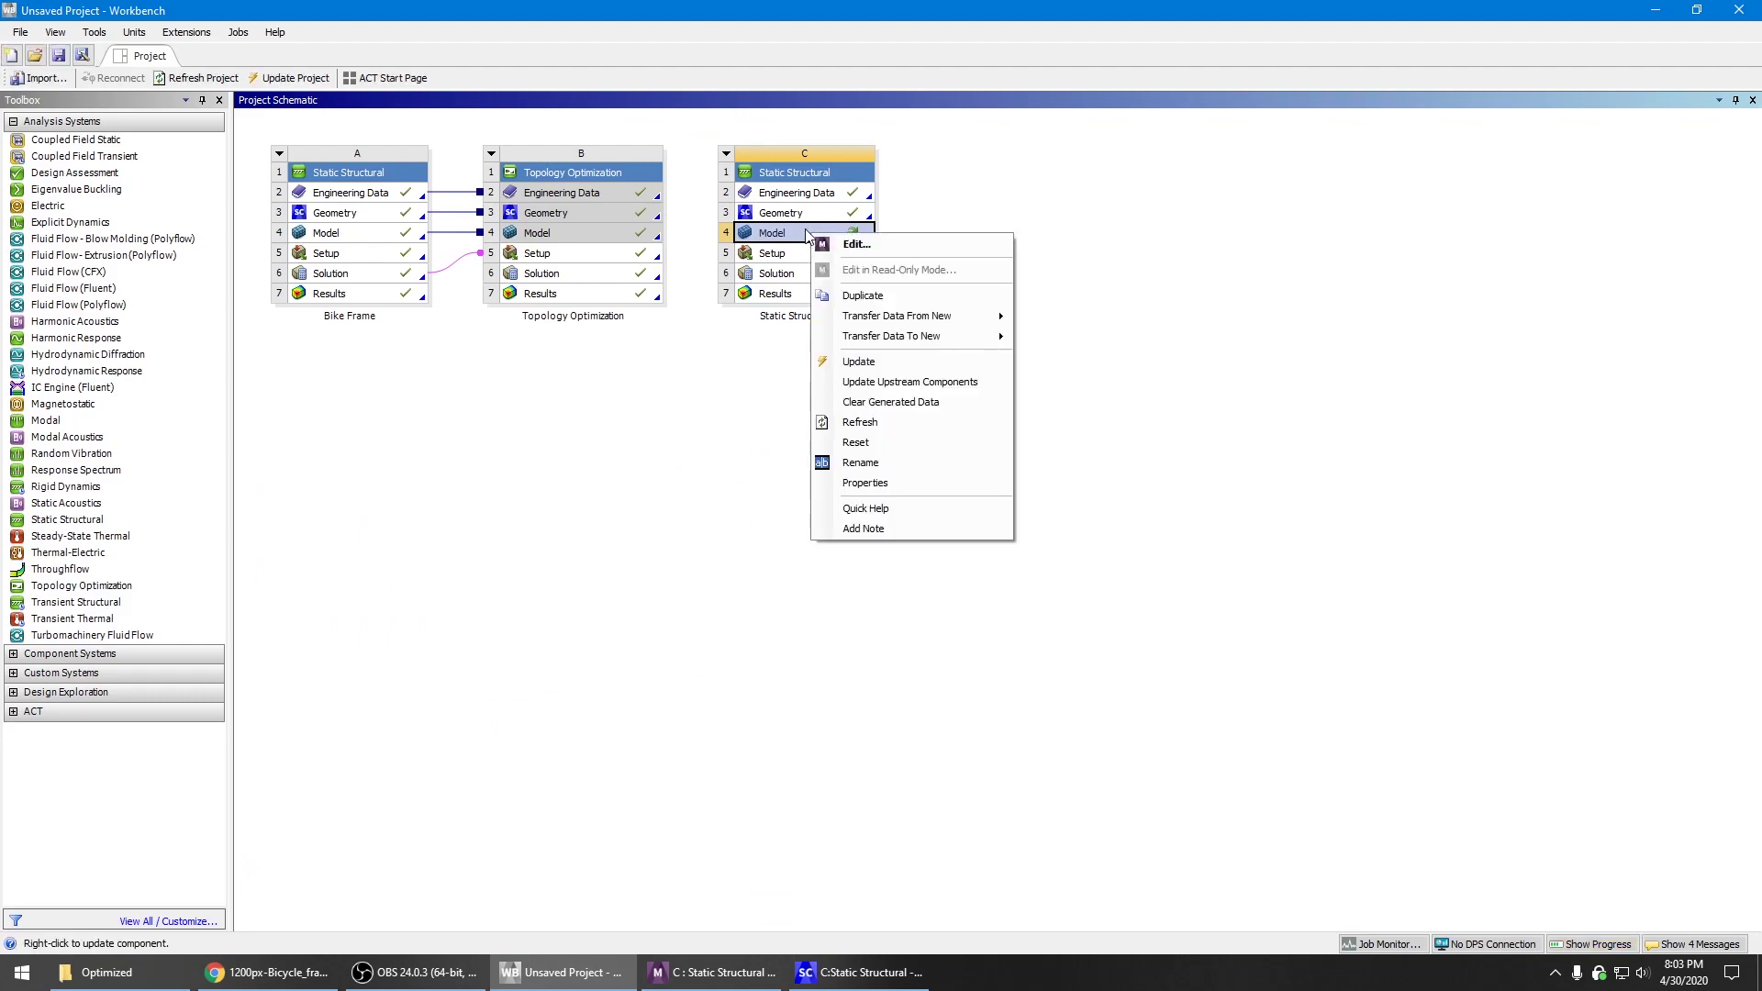
left_click(863, 362)
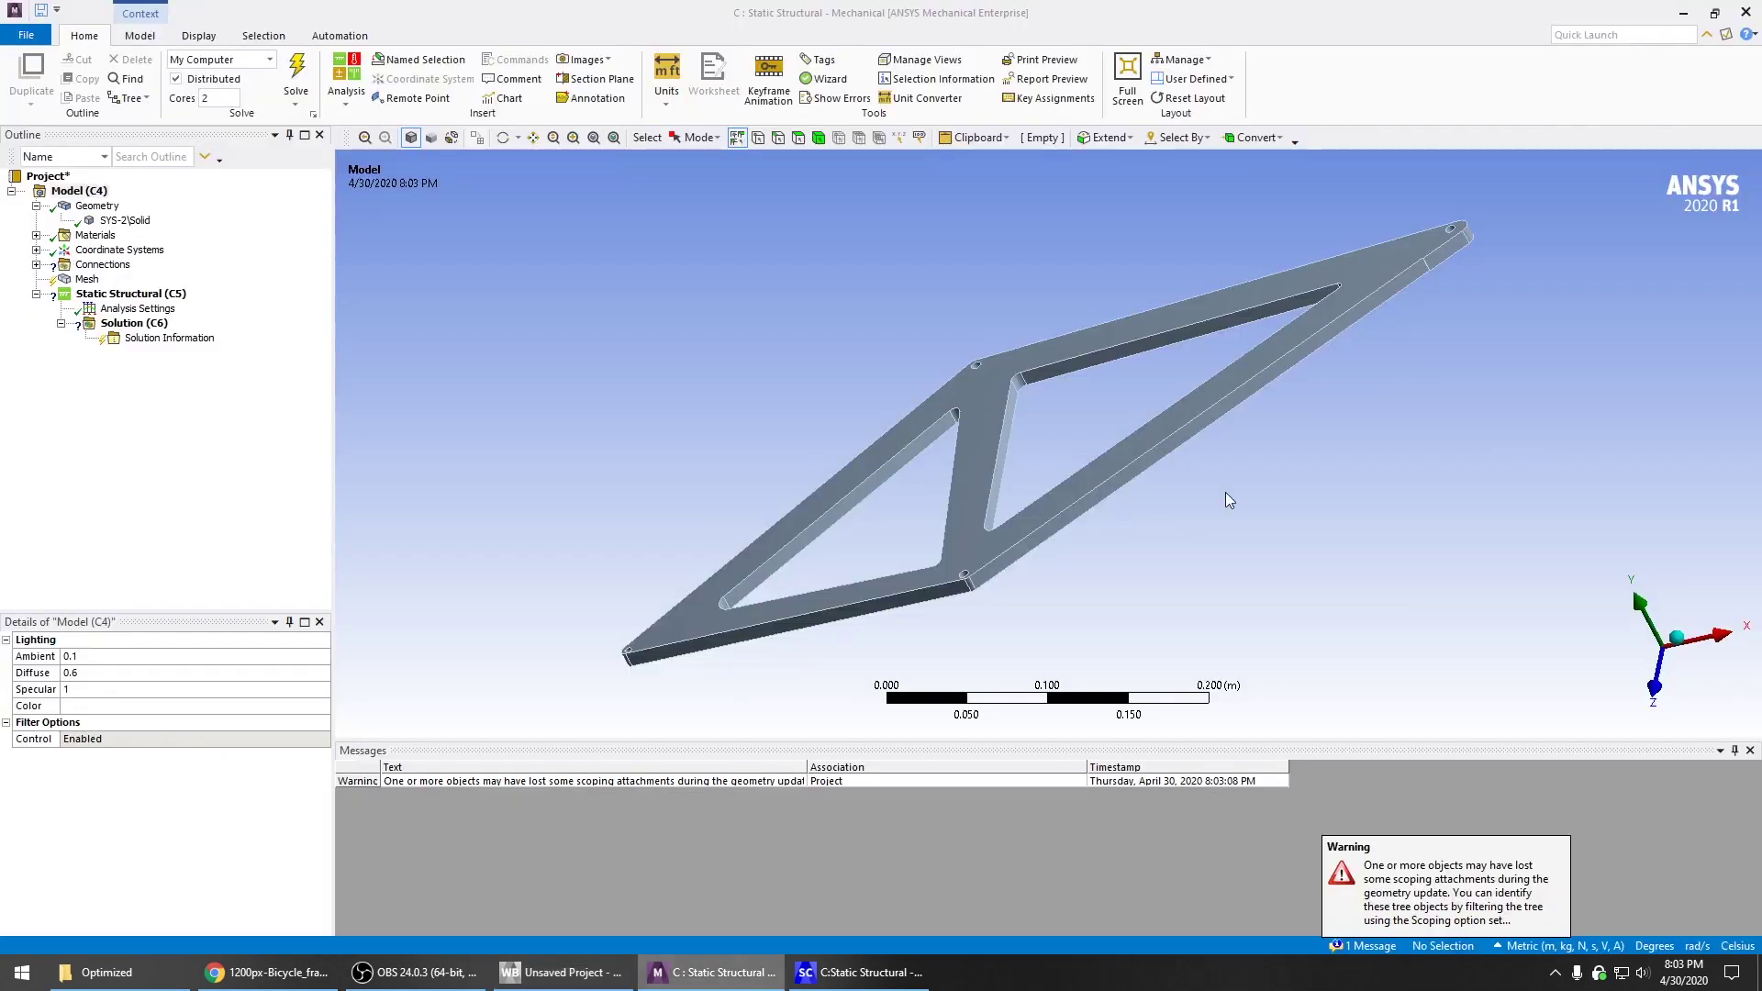
Generate the mesh again for the modified frame solid in Mechanical
right_click(91, 294)
left_click(87, 280)
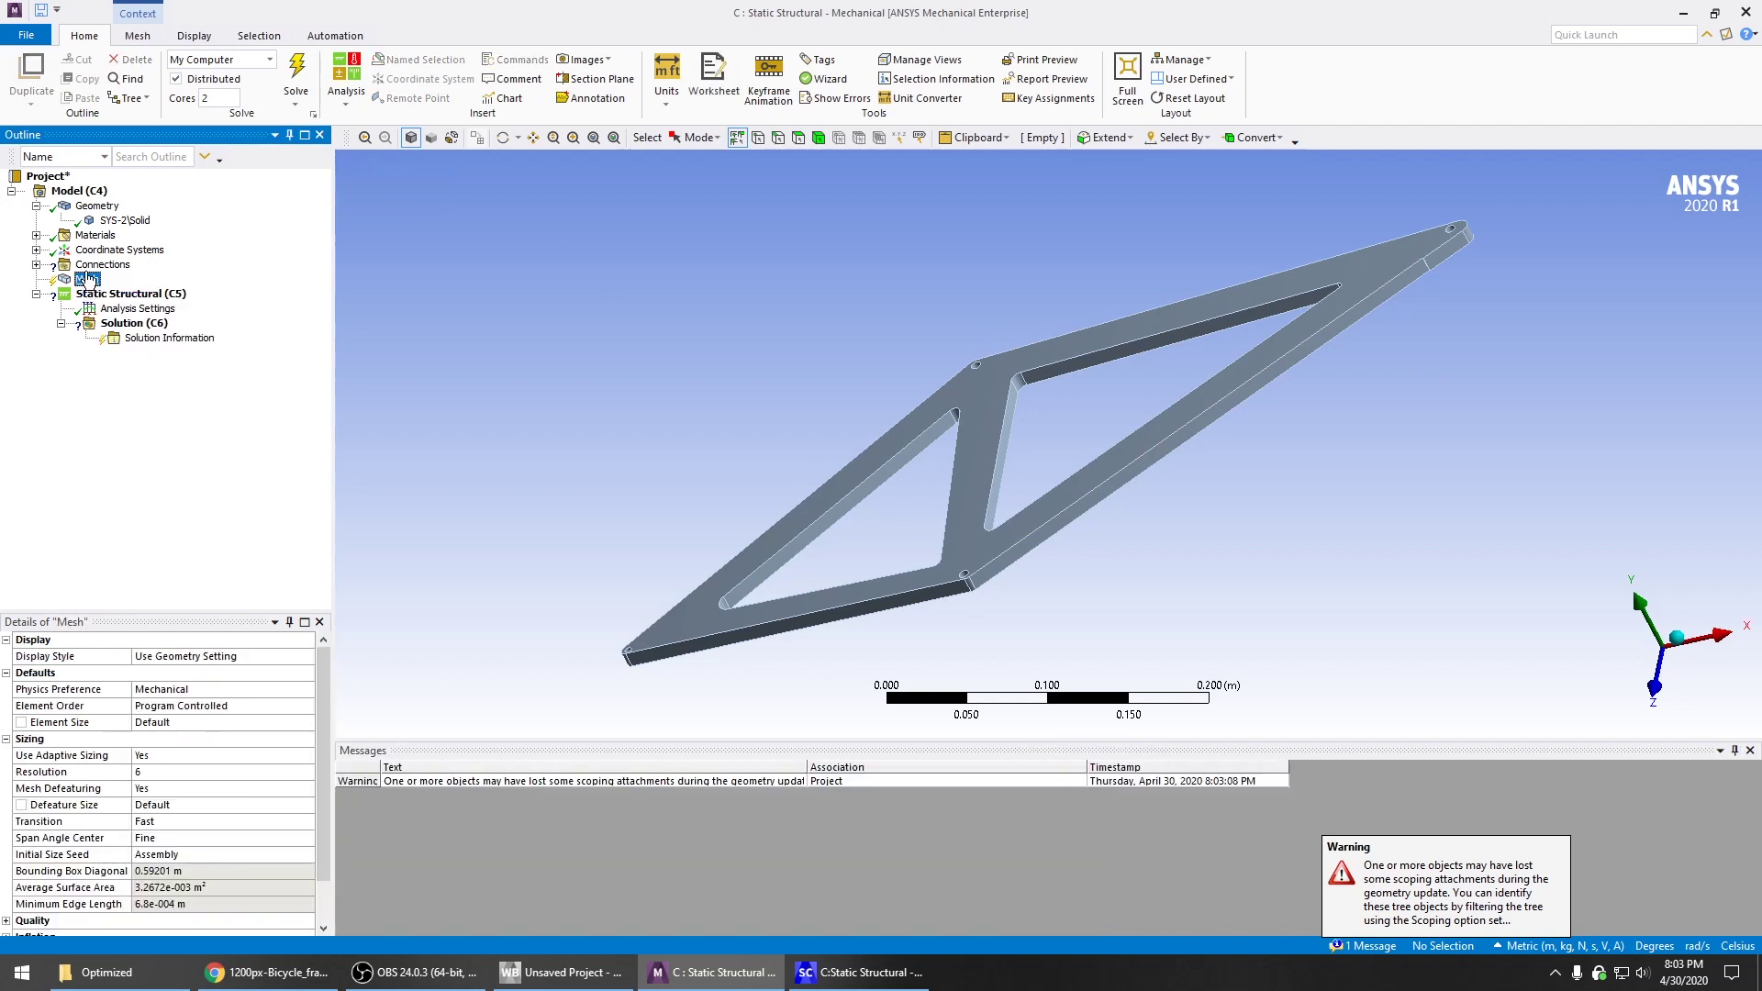
right_click(87, 280)
left_click(138, 335)
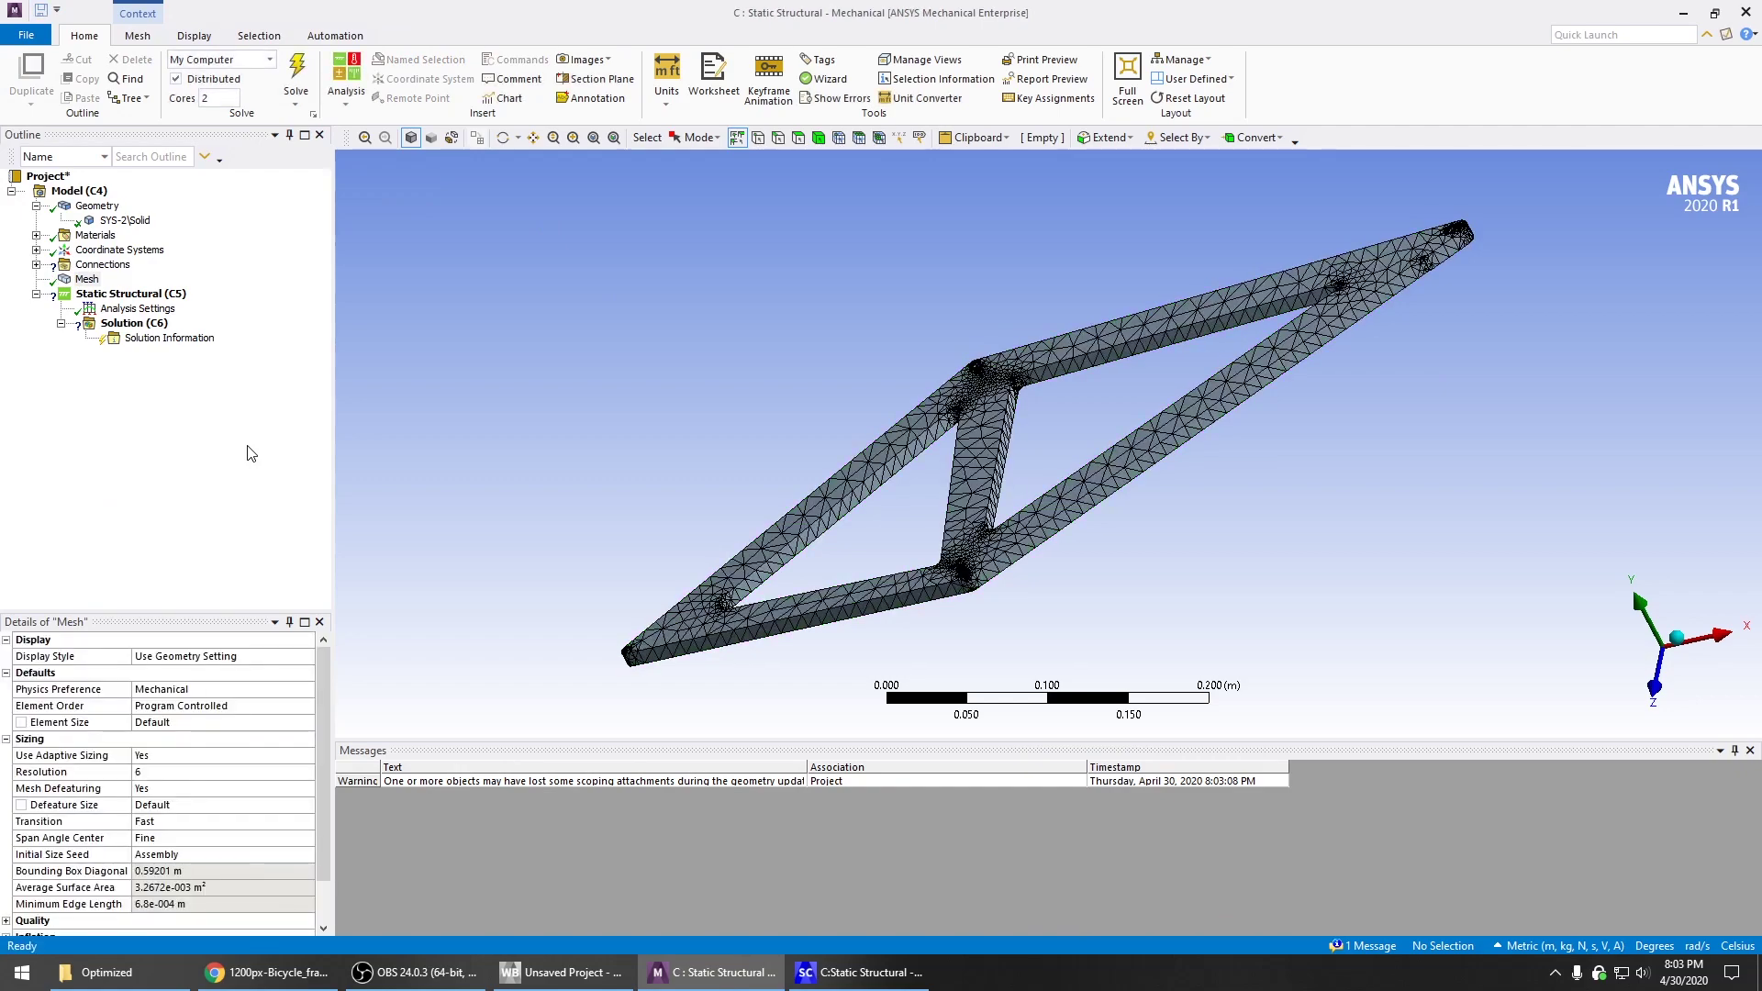
Insert a Bearing Load in Static Structural on the cylindrical hole face at the frame's upper middle joint
mouse_move(544, 473)
middle_mouse_down()
mouse_move(618, 496)
mouse_move(679, 463)
middle_mouse_up()
scroll(970, 410, "up", 5)
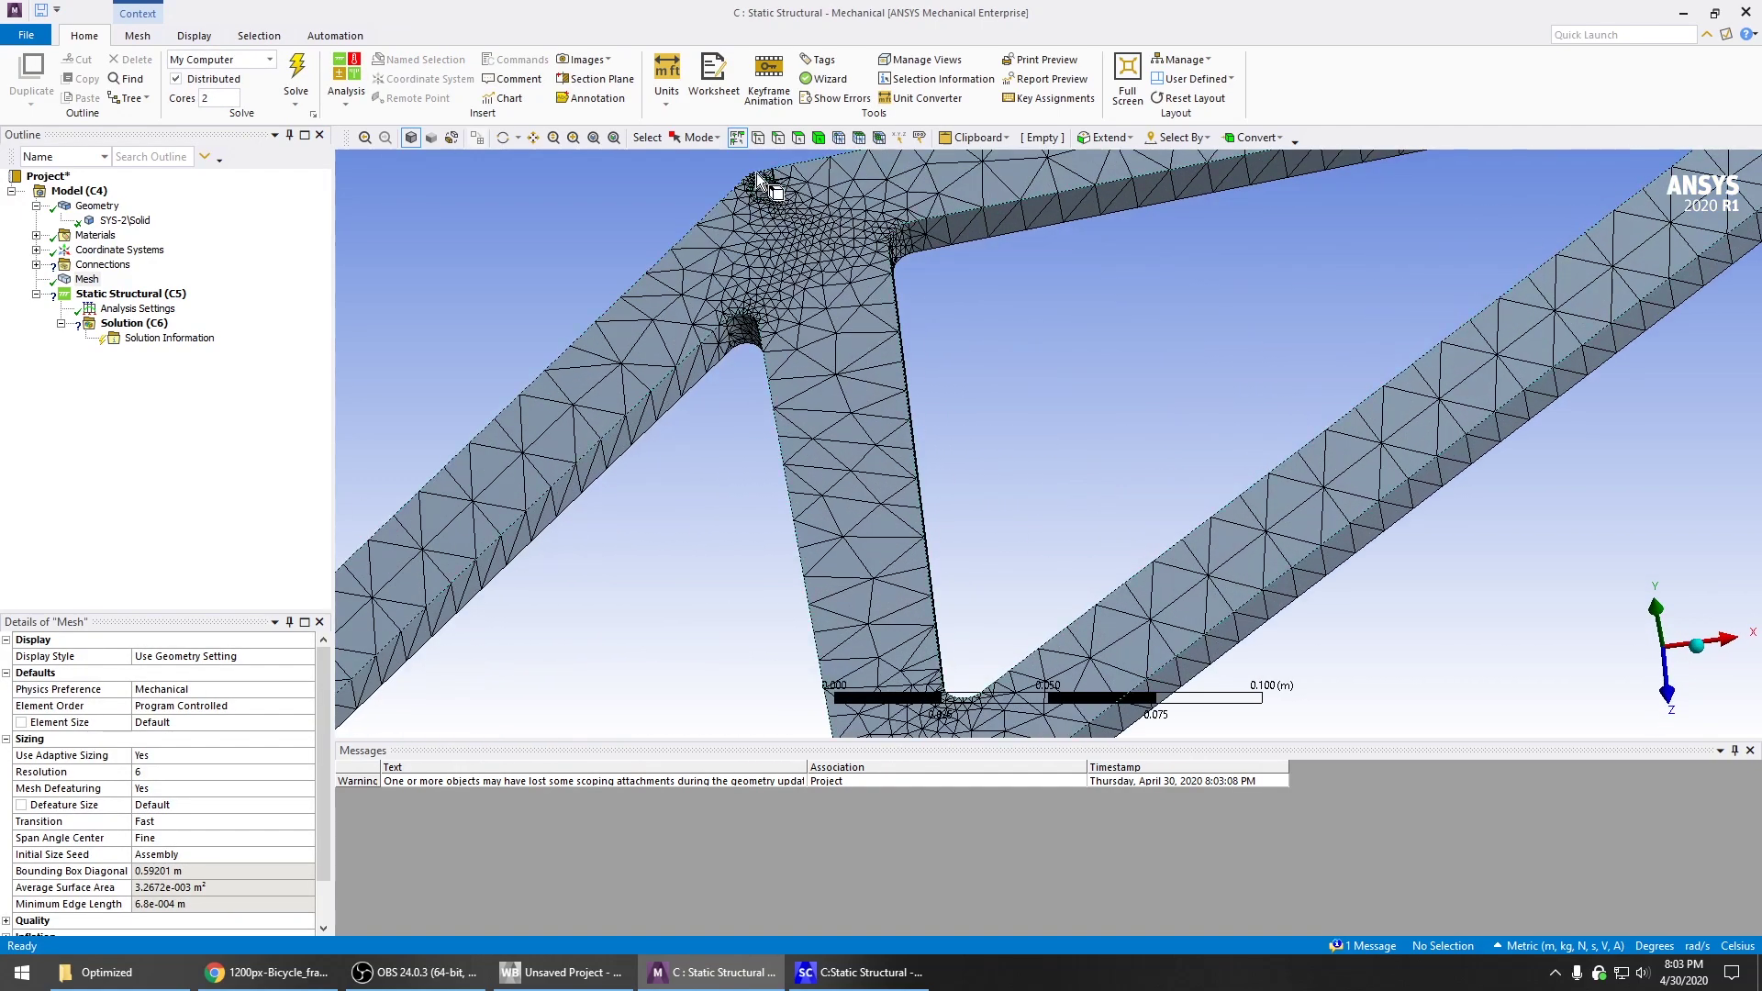
scroll(694, 192, "up", 5)
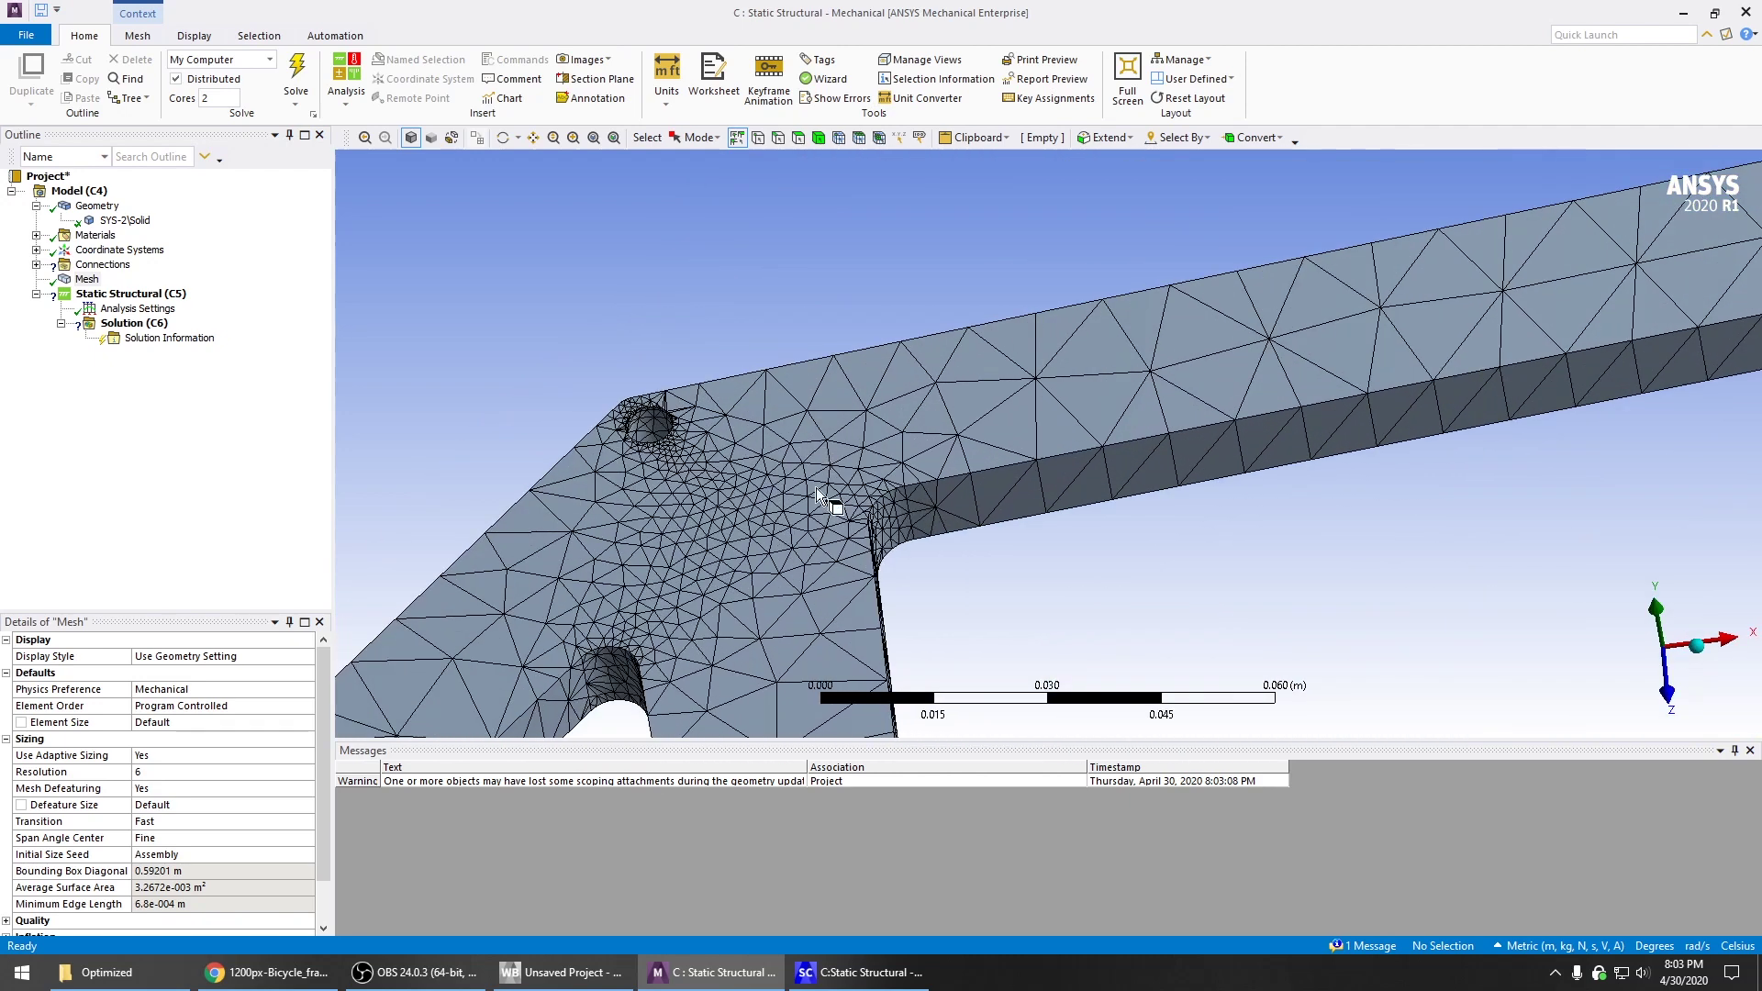
left_click(652, 433)
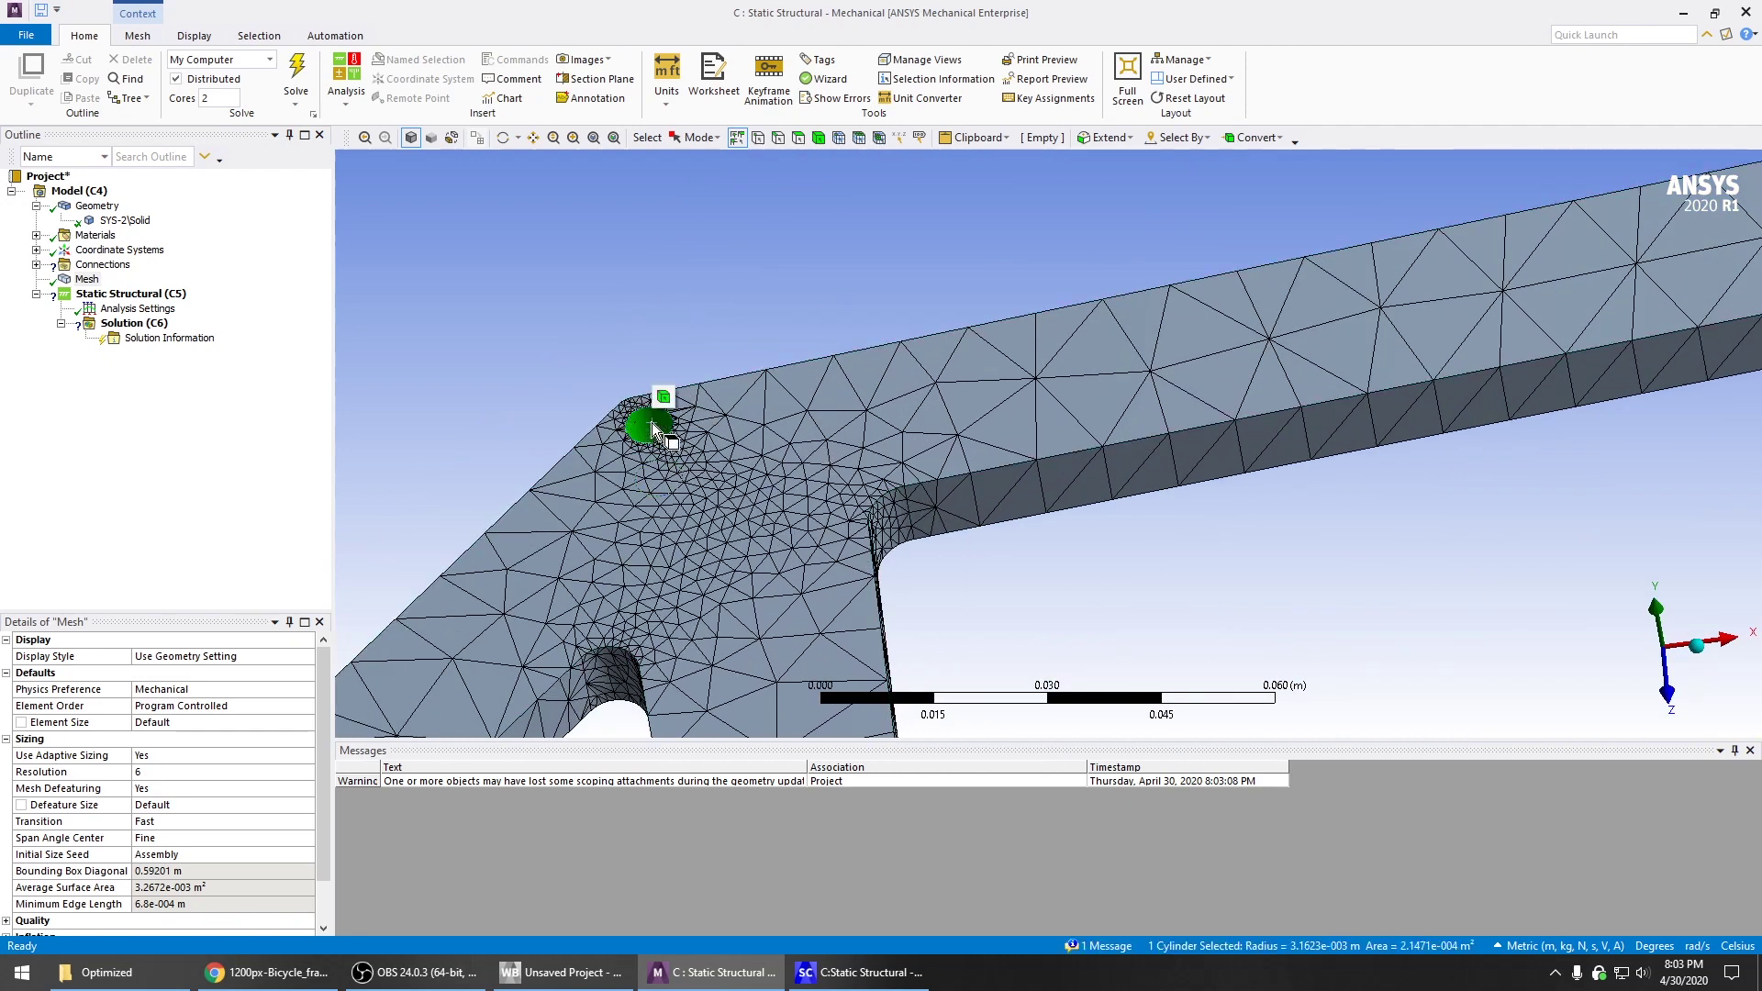
right_click(655, 432)
mouse_move(702, 437)
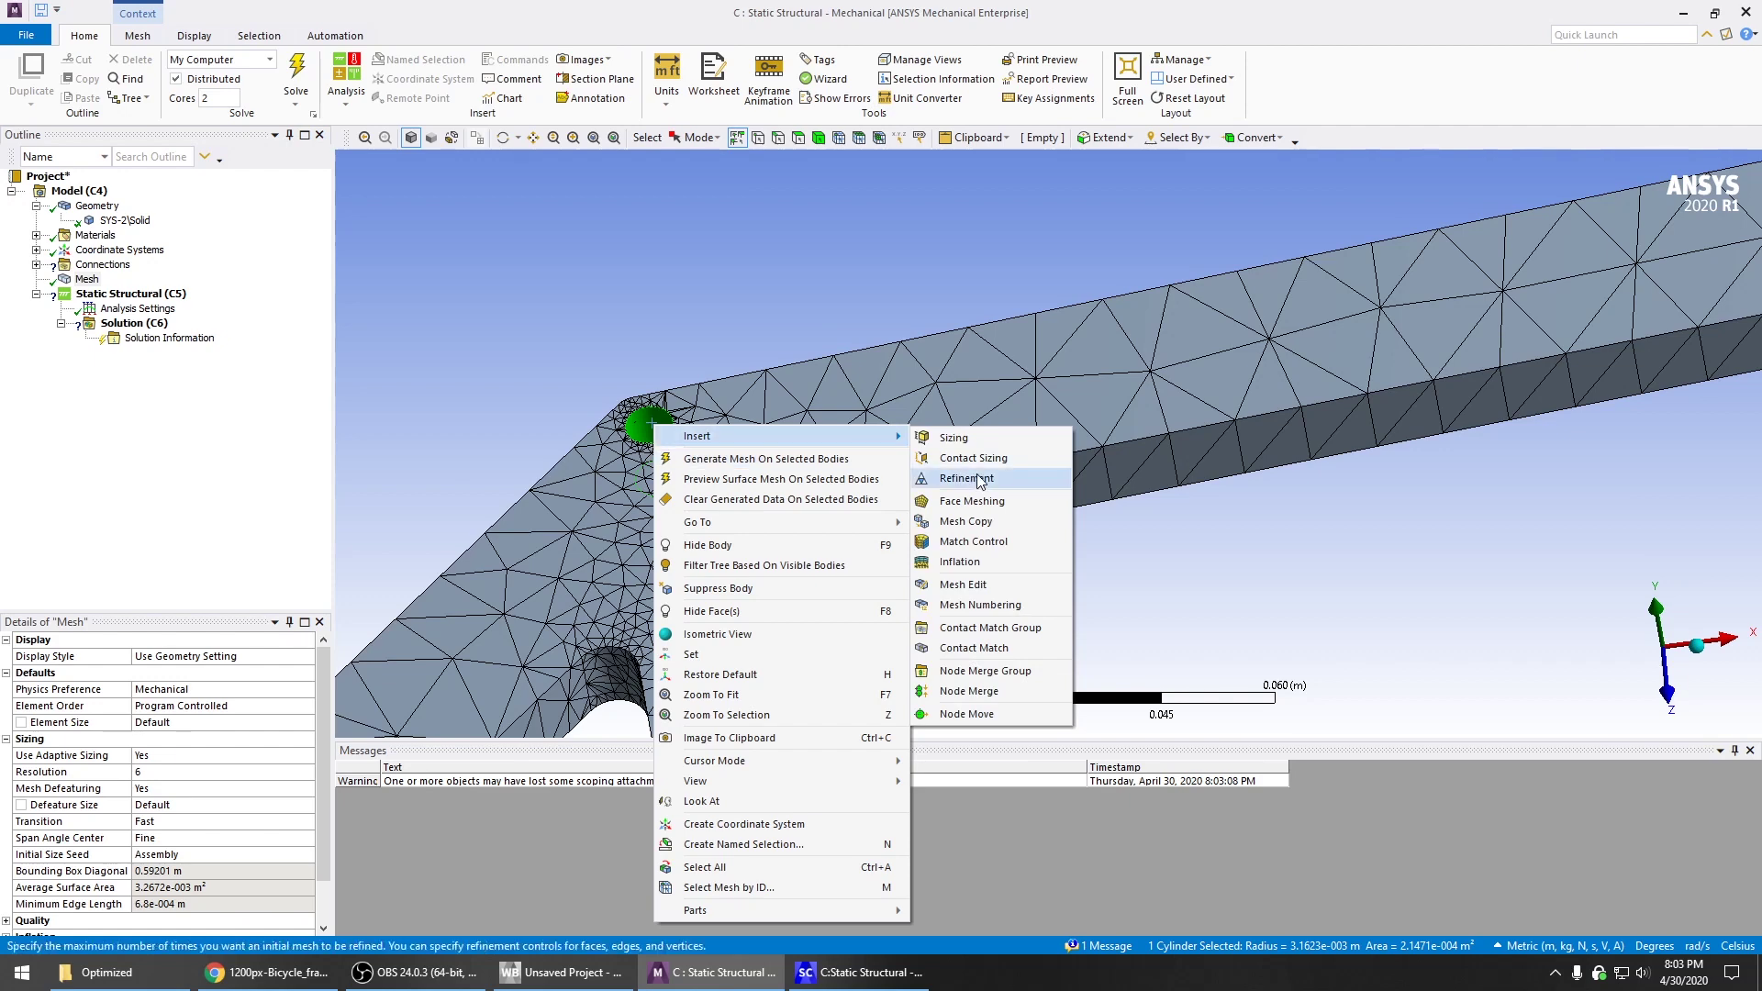
left_click(242, 415)
left_click(158, 296)
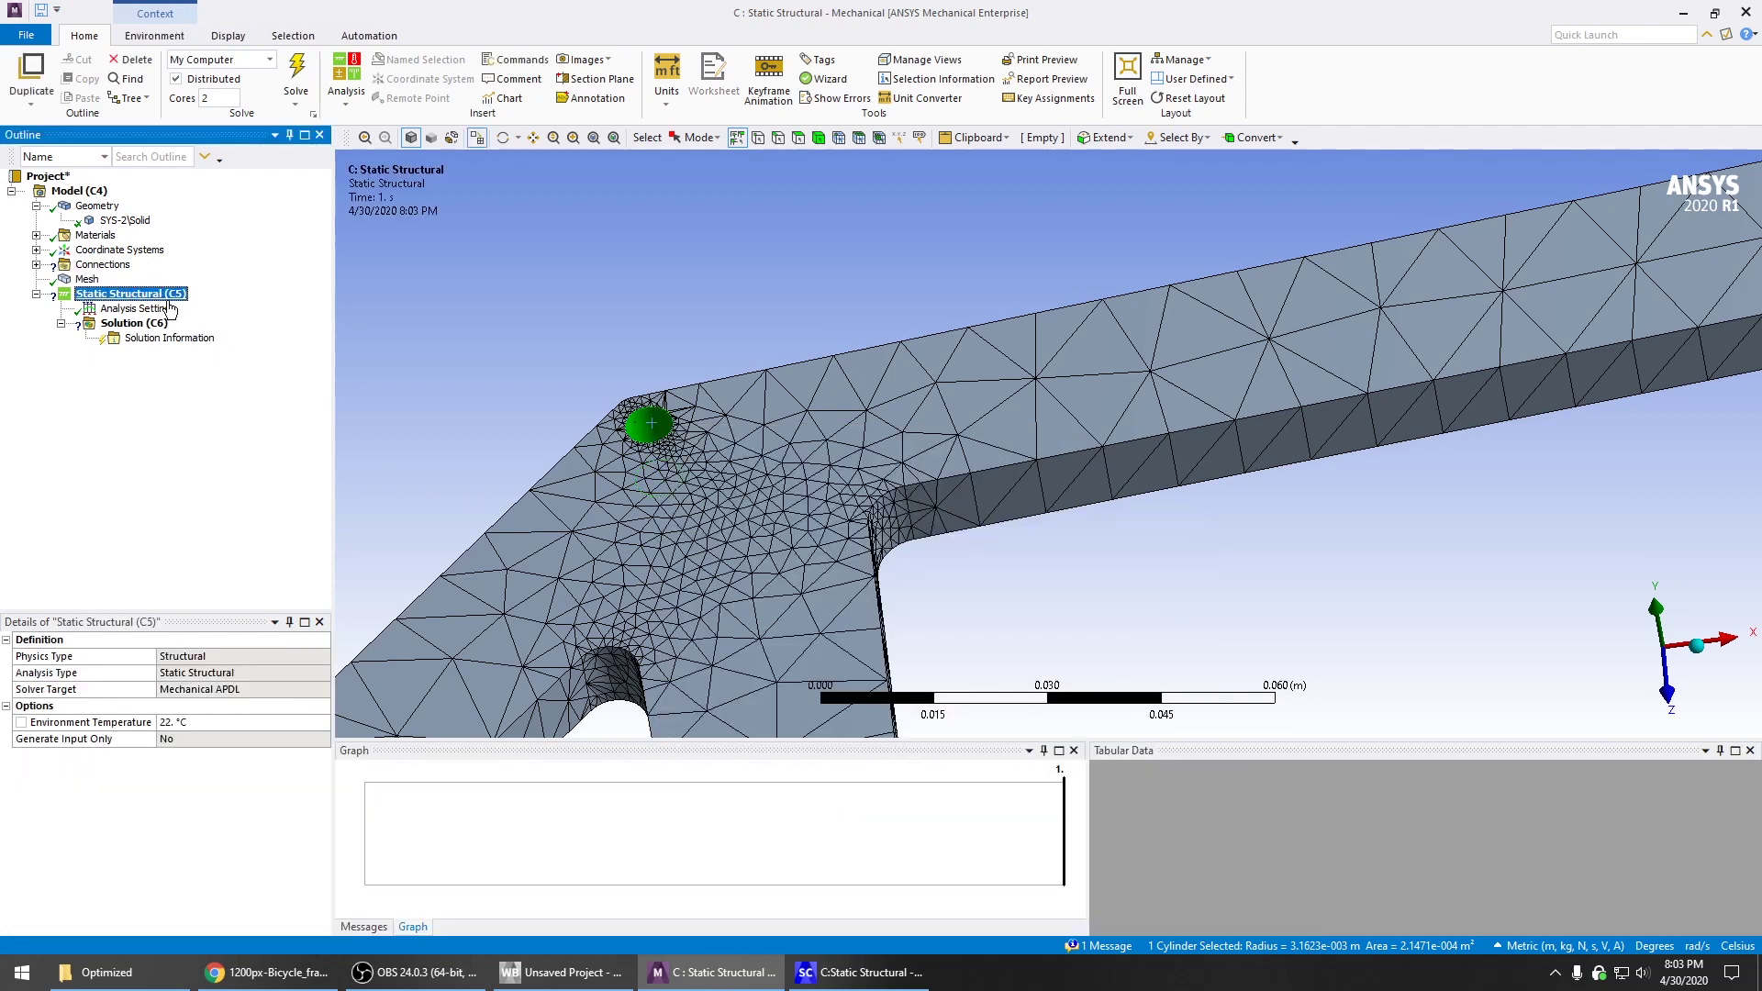
right_click(657, 422)
mouse_move(705, 437)
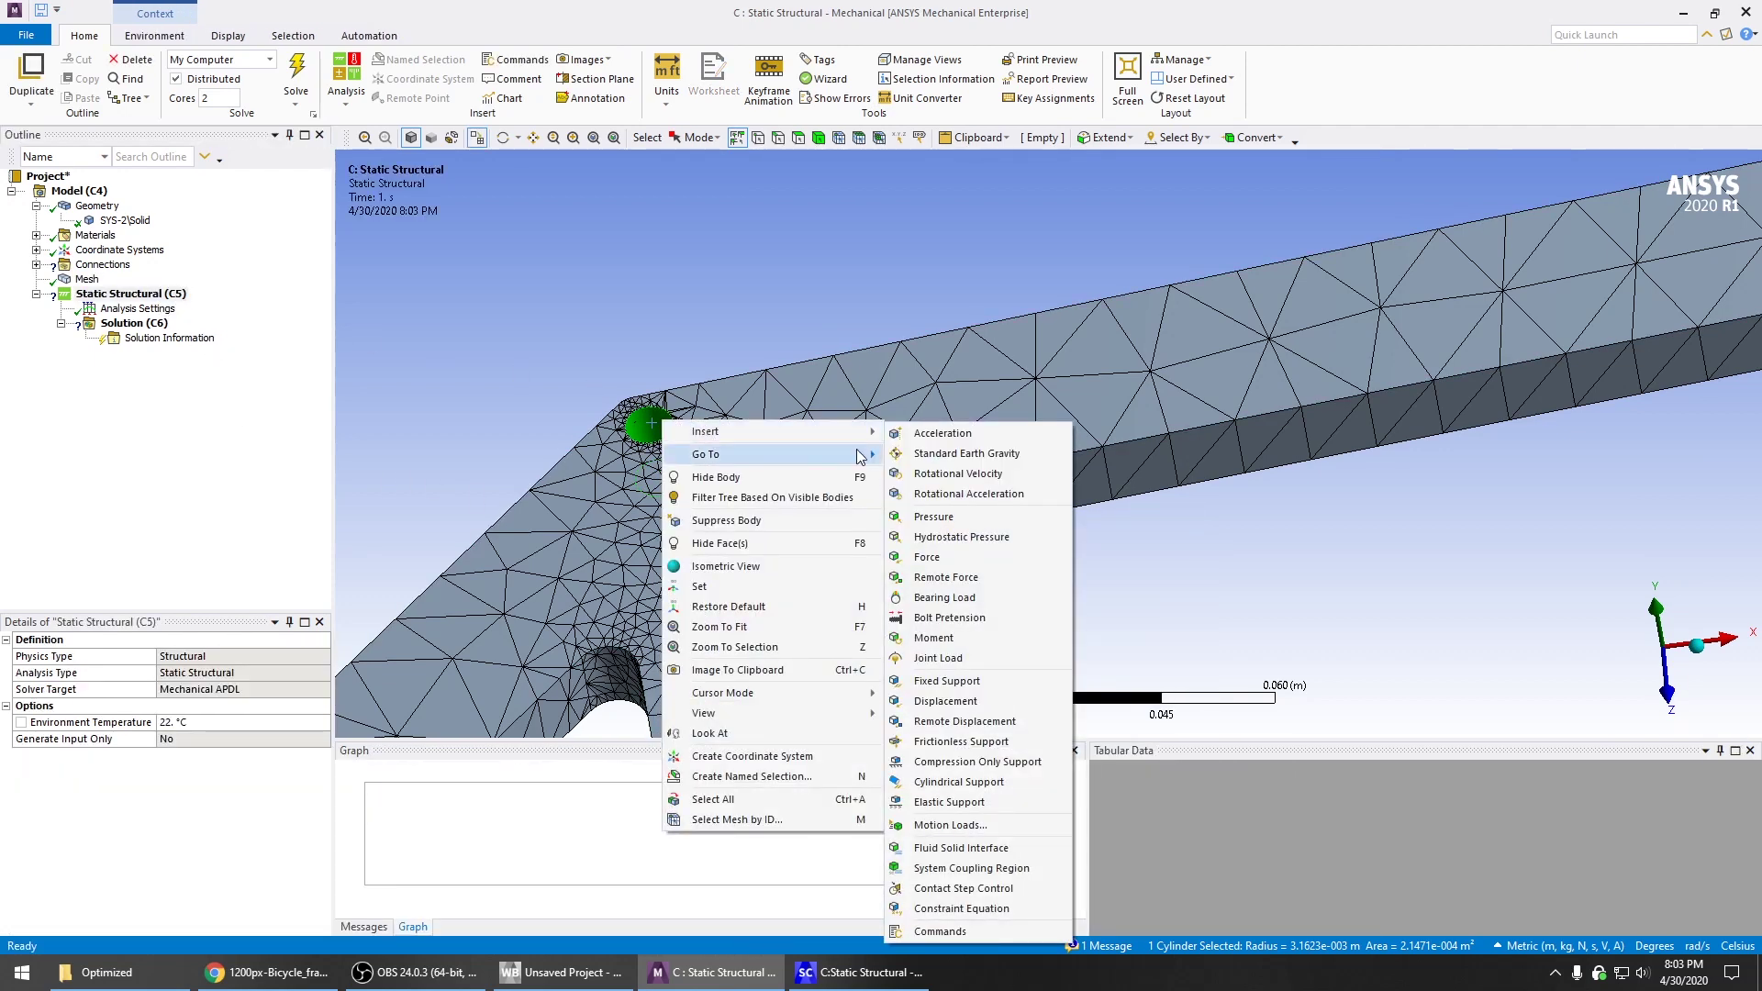
left_click(993, 589)
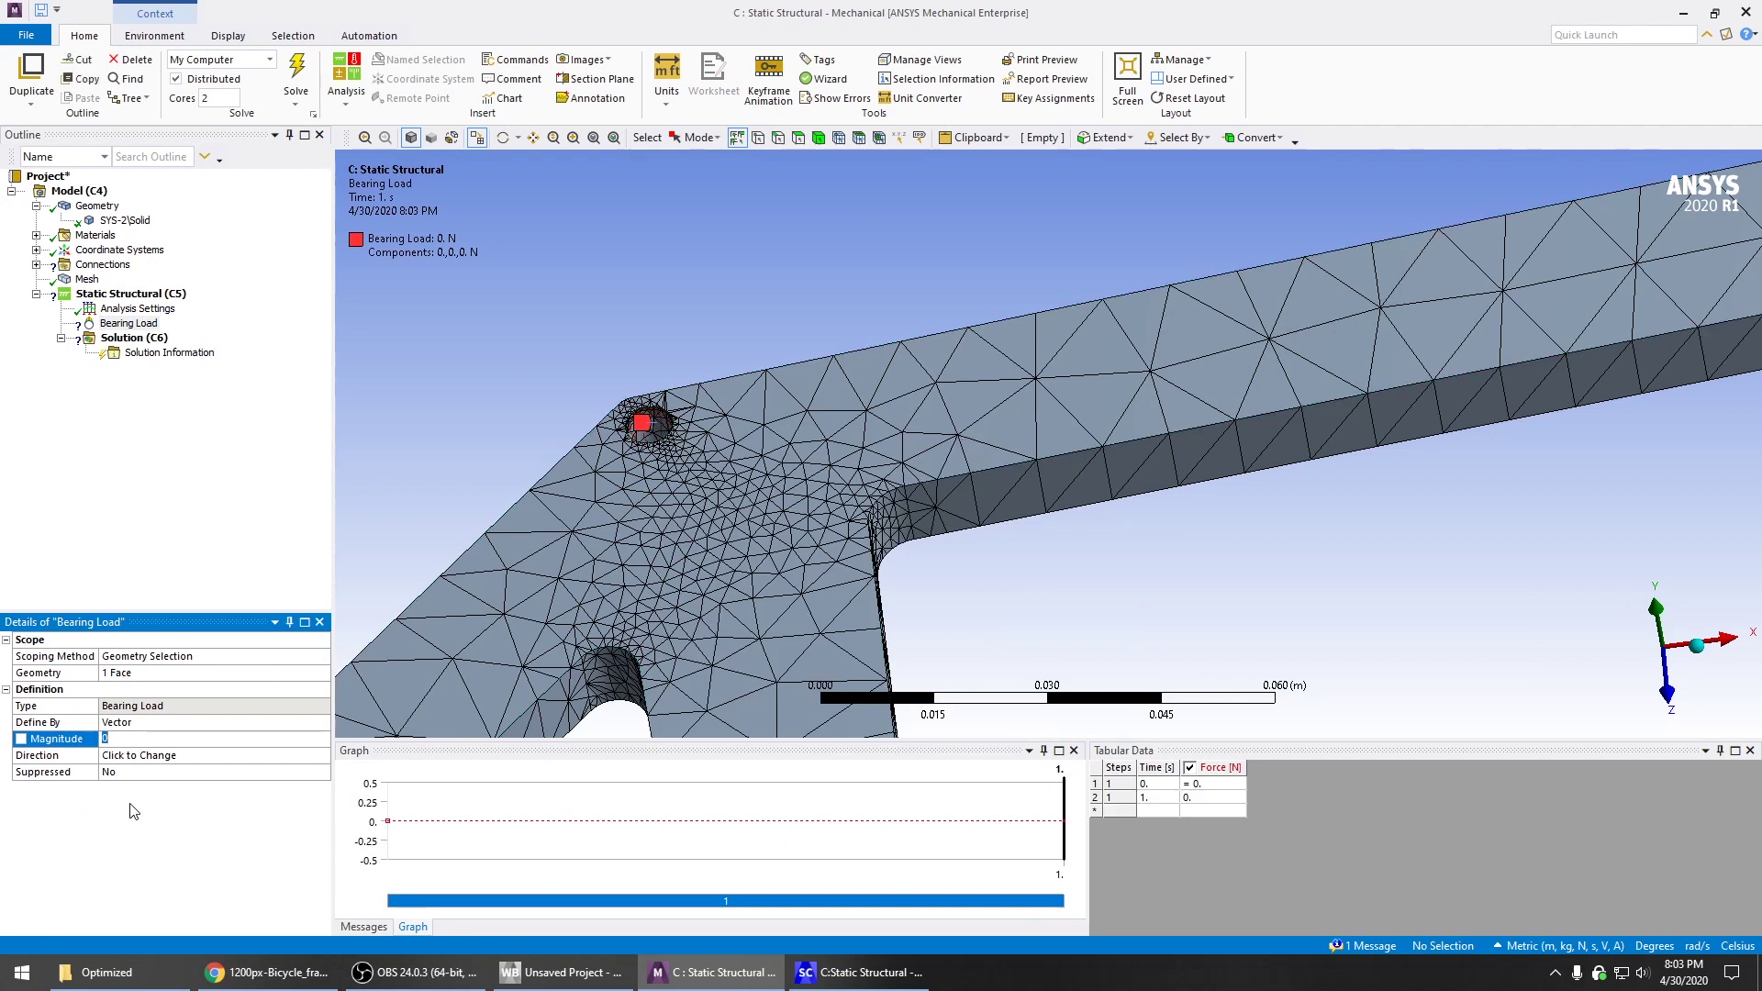
Define the bearing load by components and set its Z component to 716 N
left_click(150, 723)
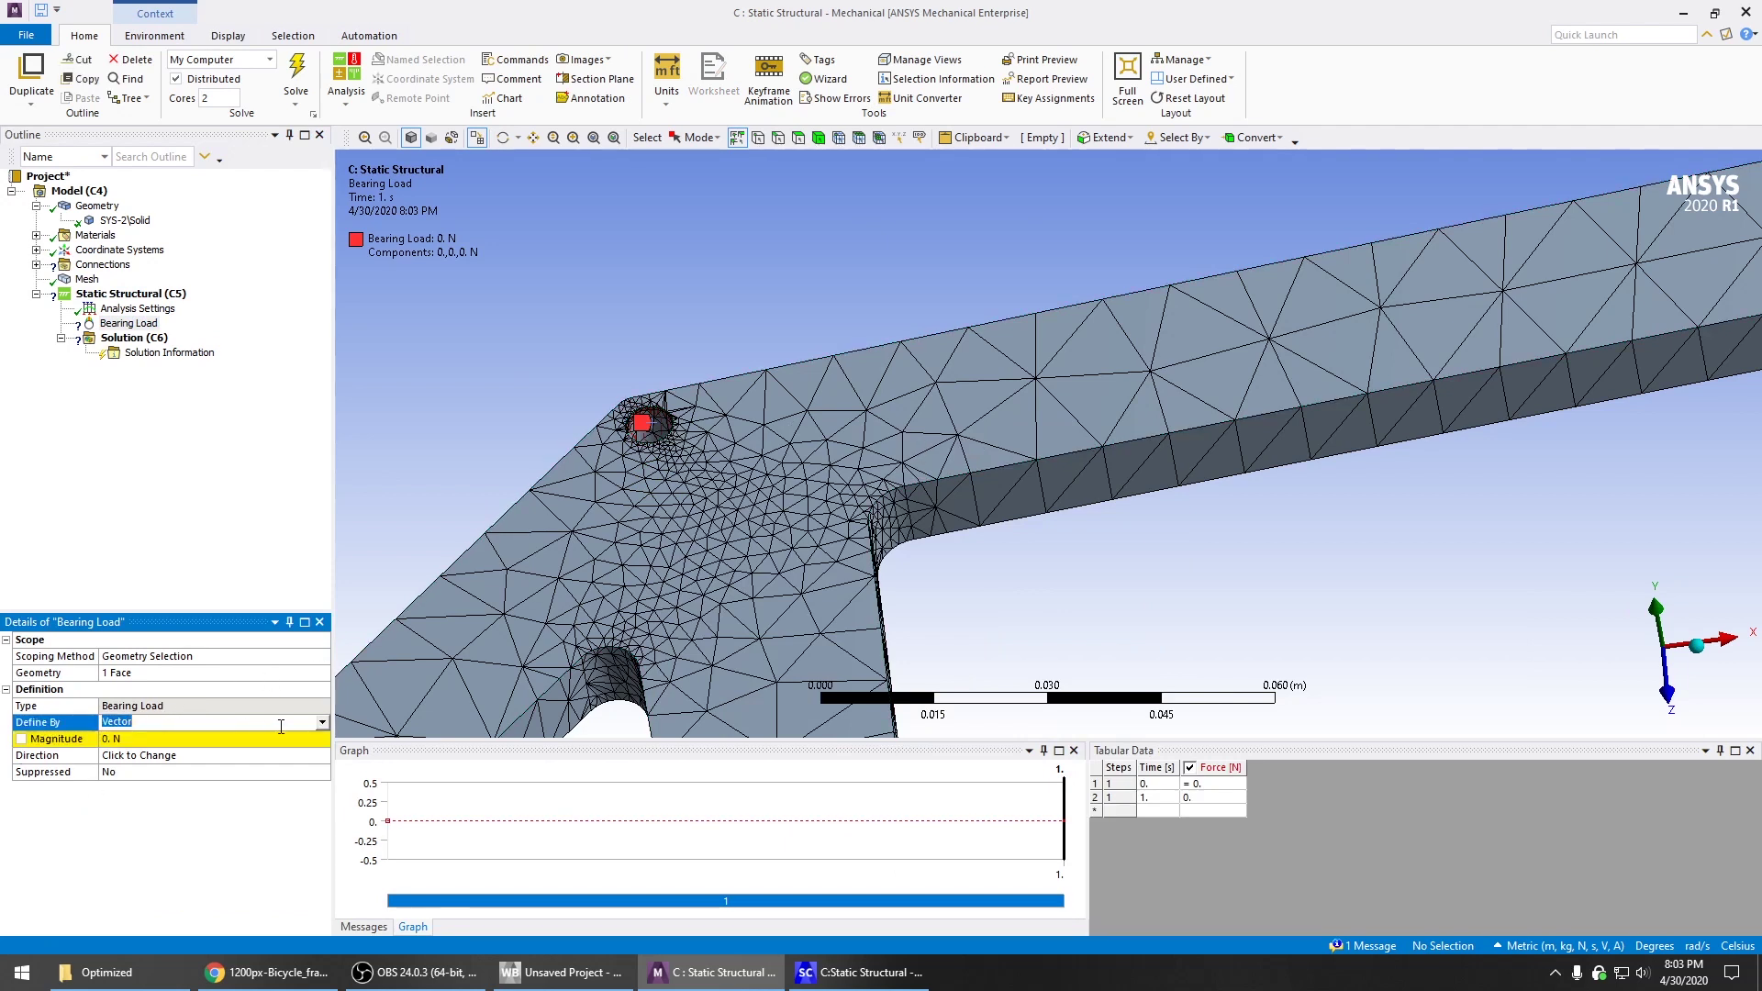
left_click(322, 724)
left_click(181, 755)
left_click(166, 756)
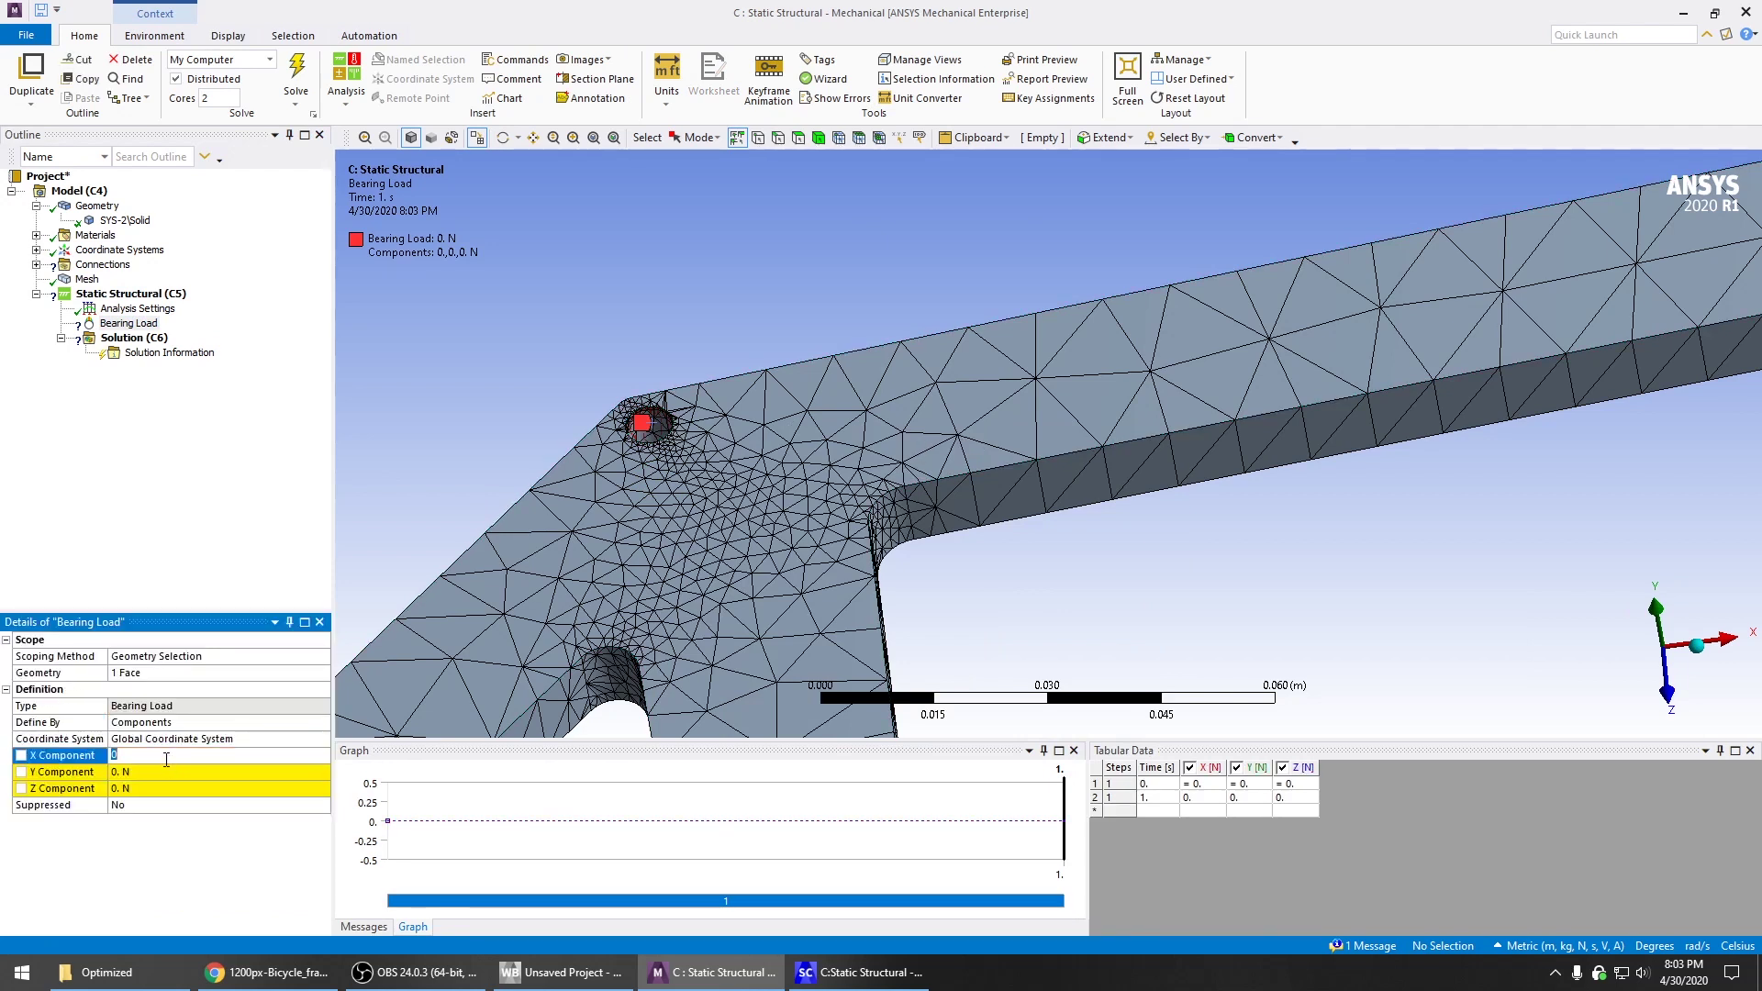
left_click(151, 789)
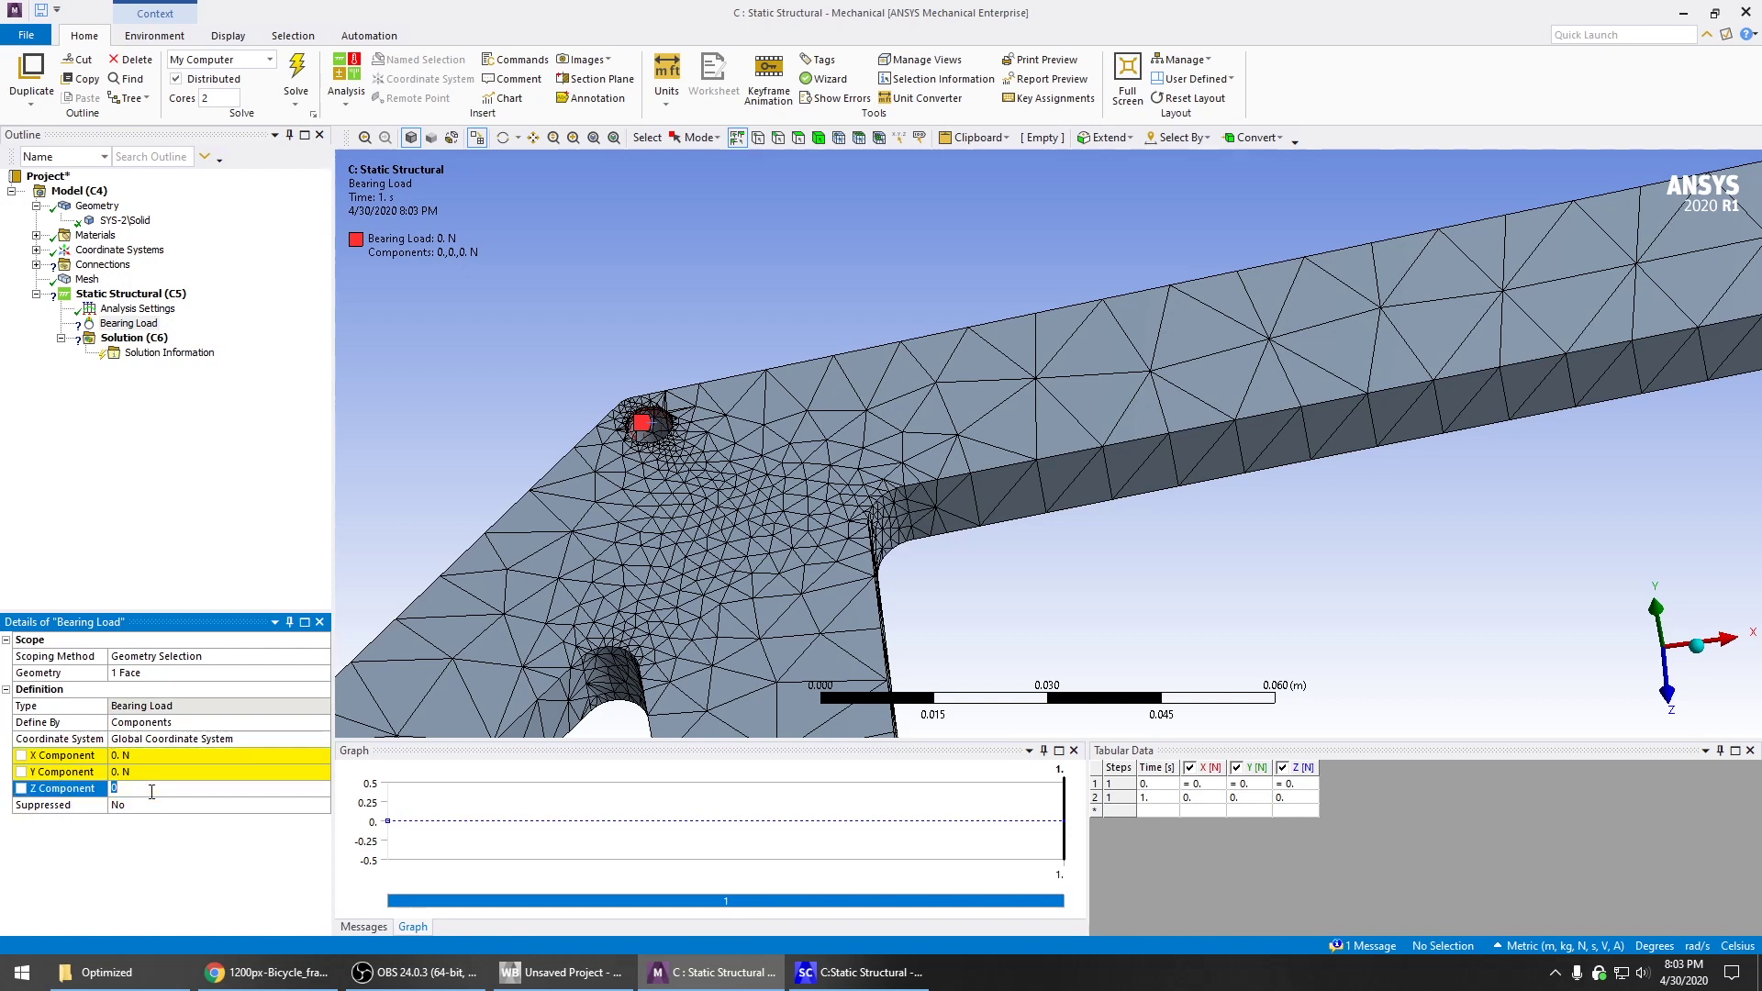
type("716")
key("Return")
Insert a Bearing Load on the cylindrical hole face at the frame's front upper tip
scroll(587, 413, "down", 5)
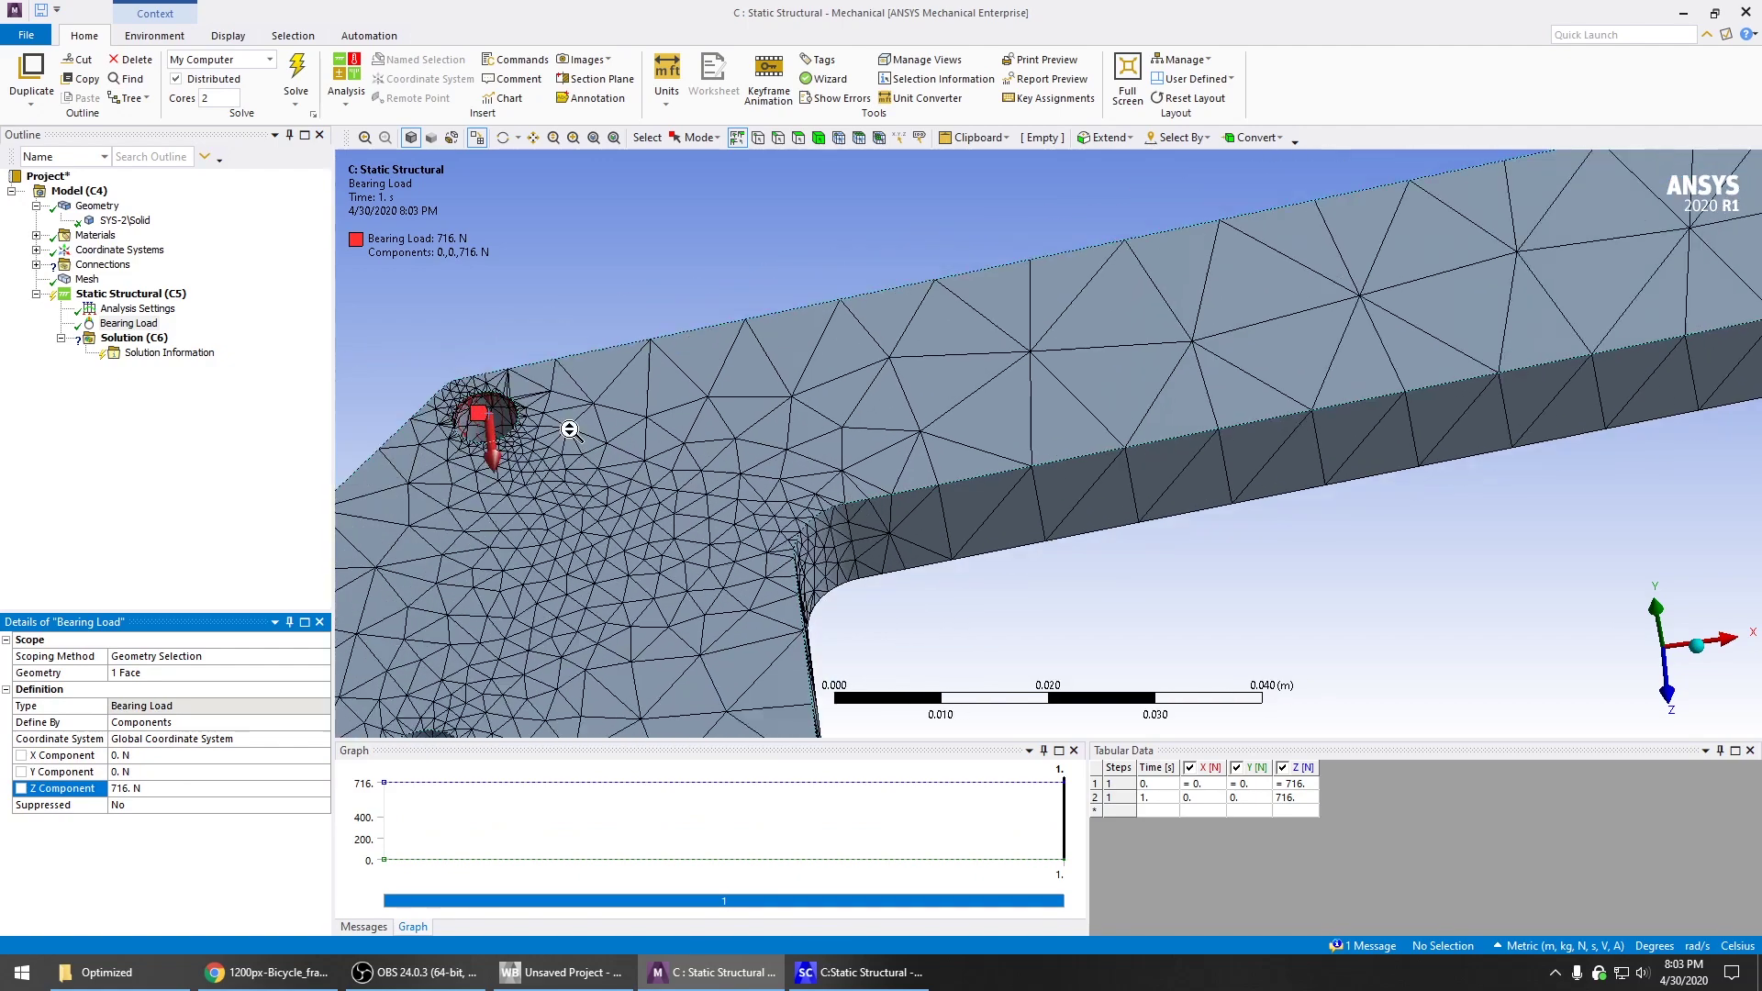
middle_click_drag(1130, 340, 679, 409, "ctrl")
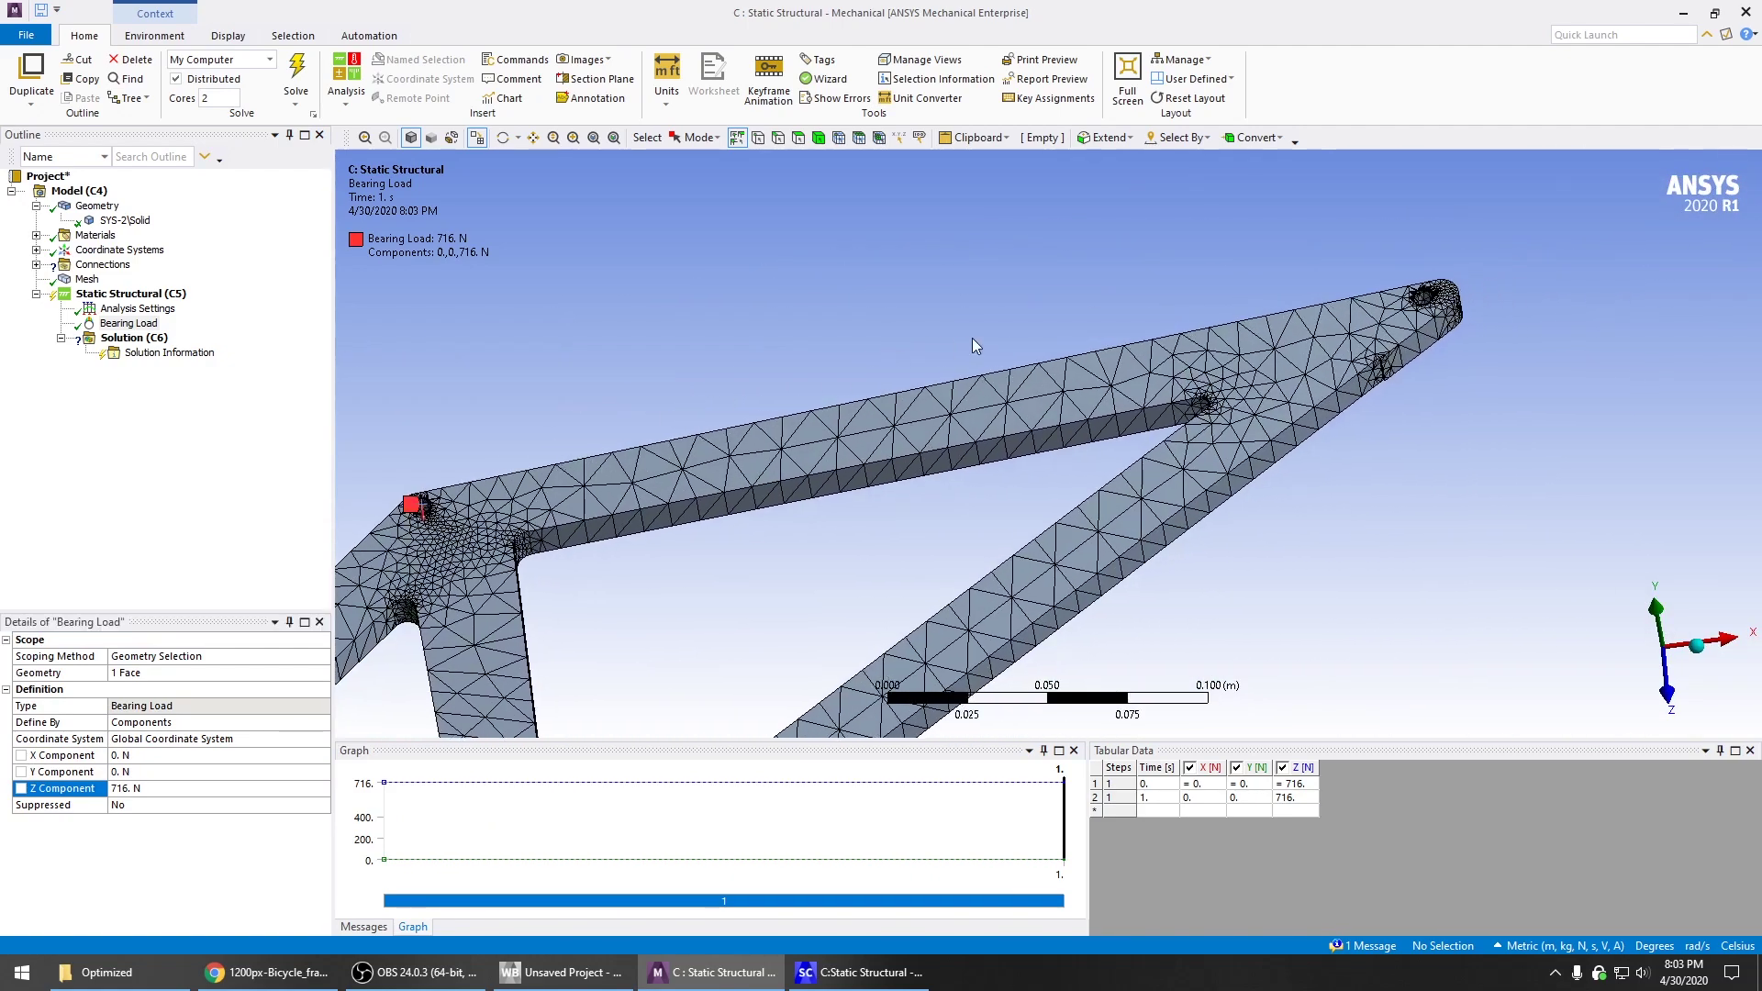
middle_click_drag(1013, 347, 1112, 448)
scroll(1259, 501, "up", 1)
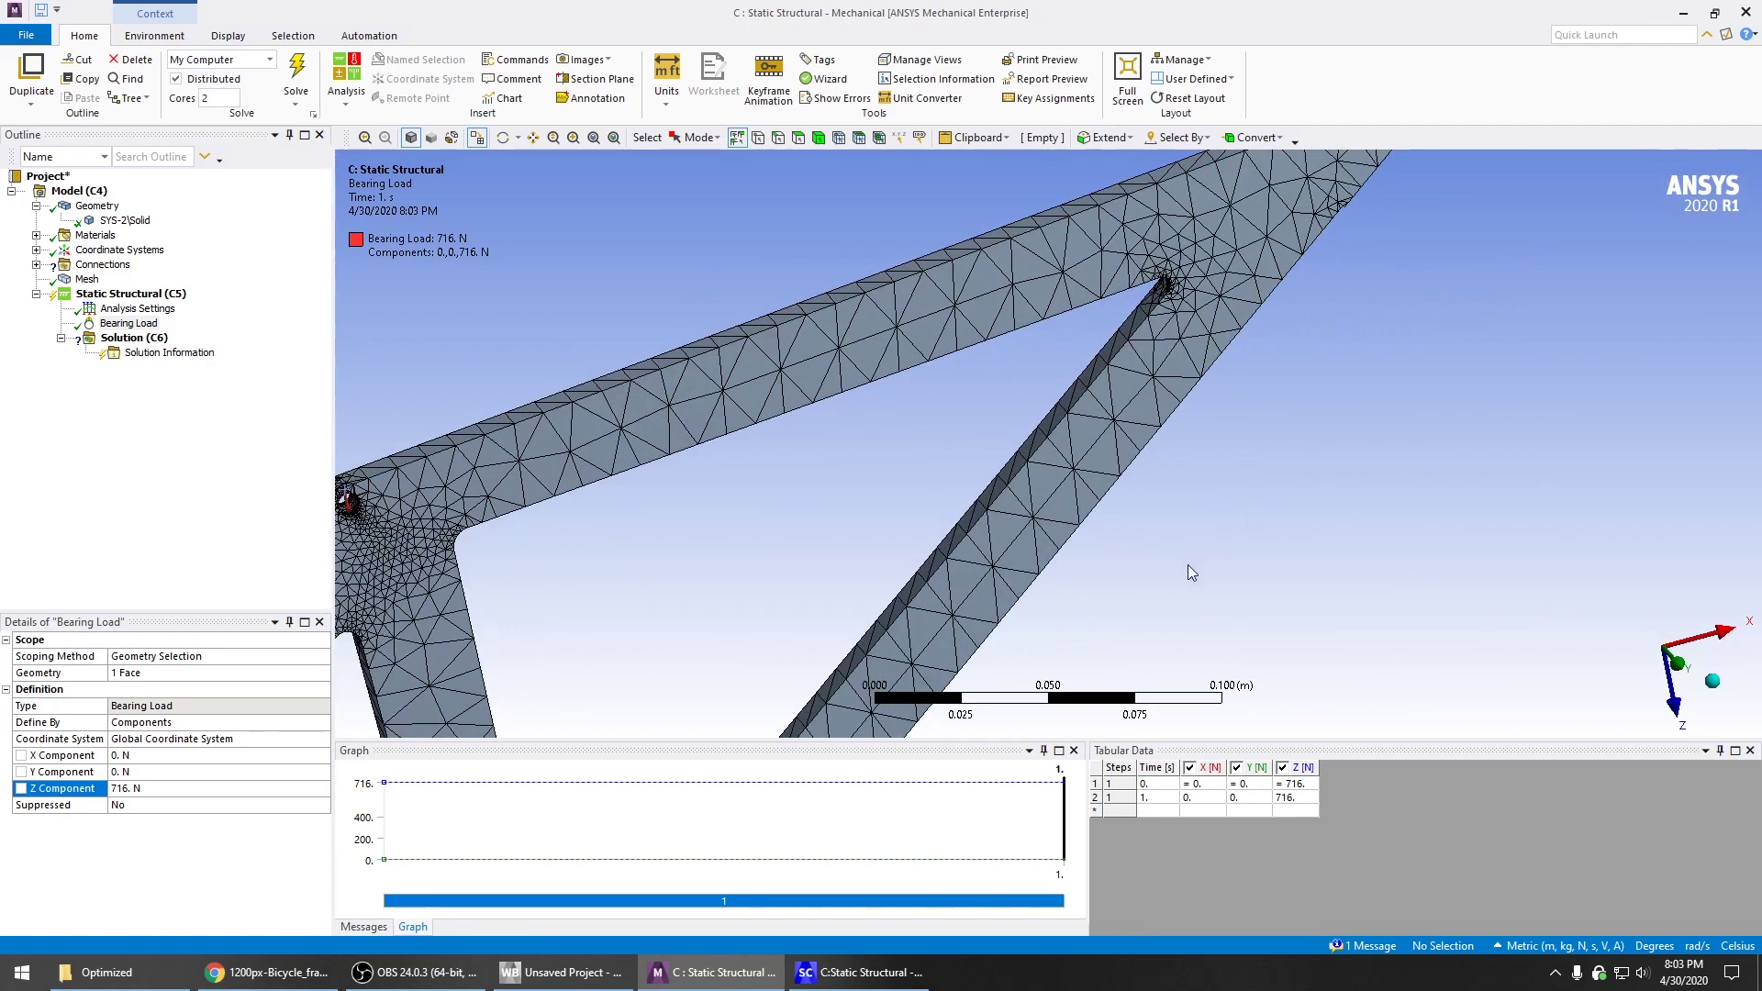
scroll(1193, 571, "down", 4)
middle_click_drag(1306, 333, 1153, 544, "ctrl")
scroll(1144, 442, "up", 6)
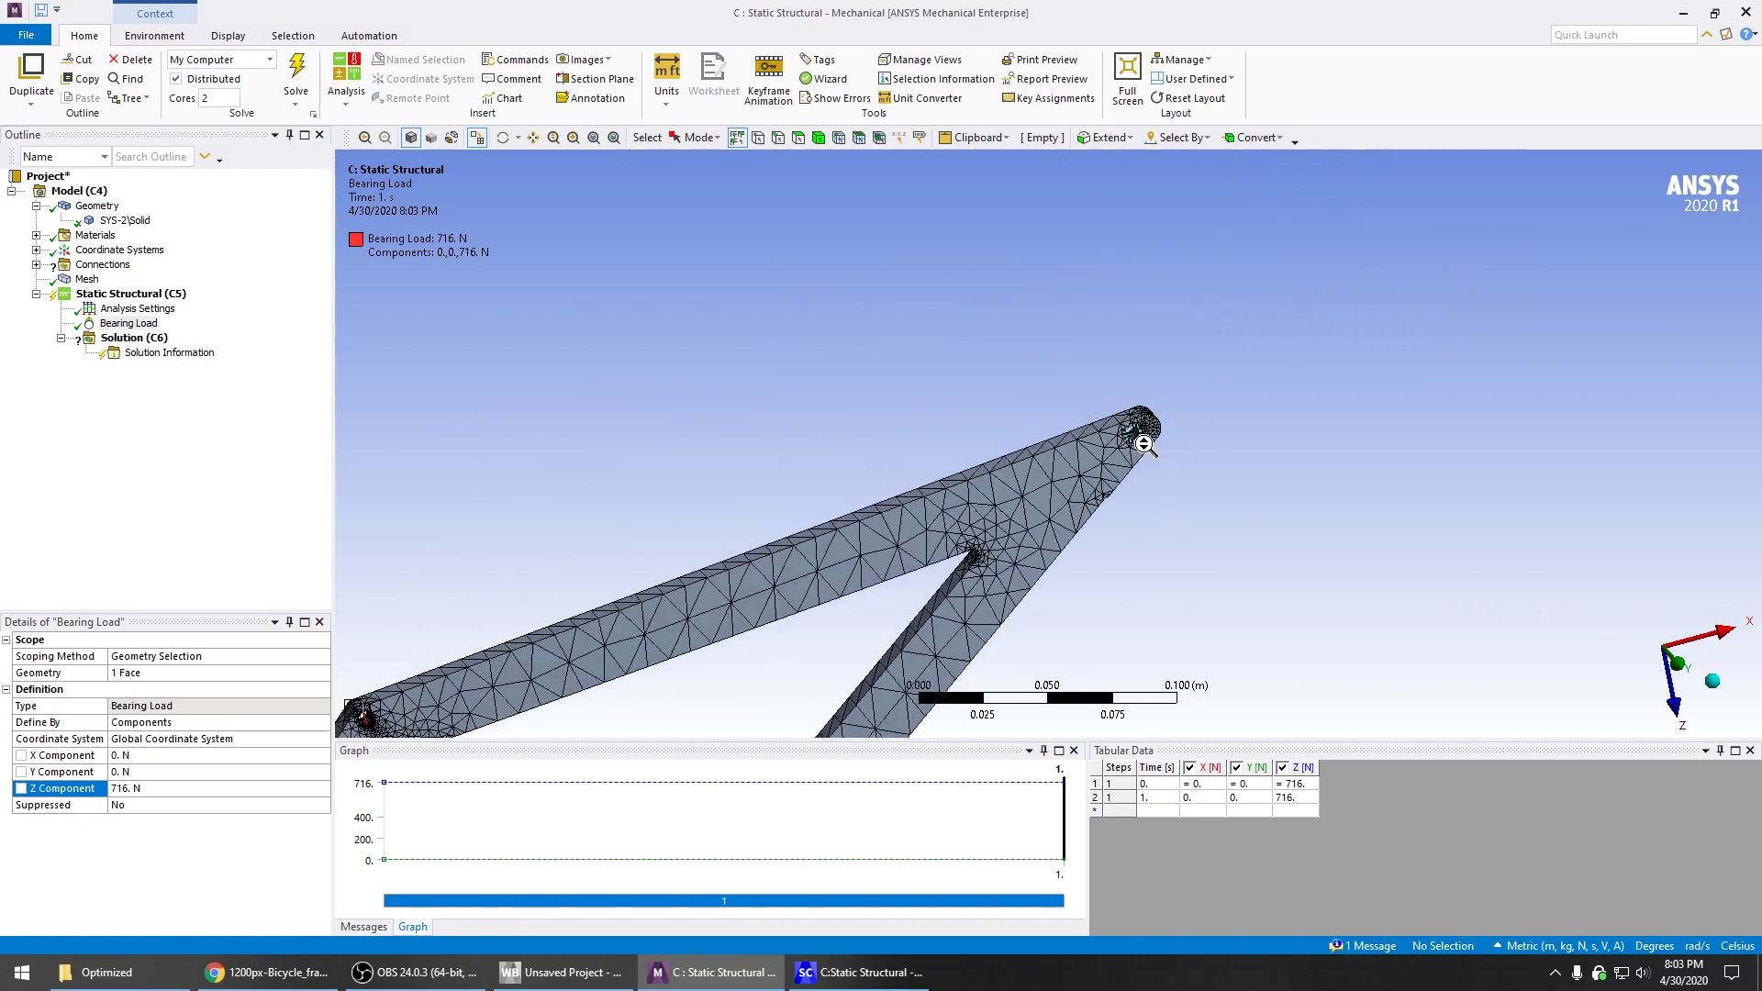
scroll(1205, 436, "up", 2)
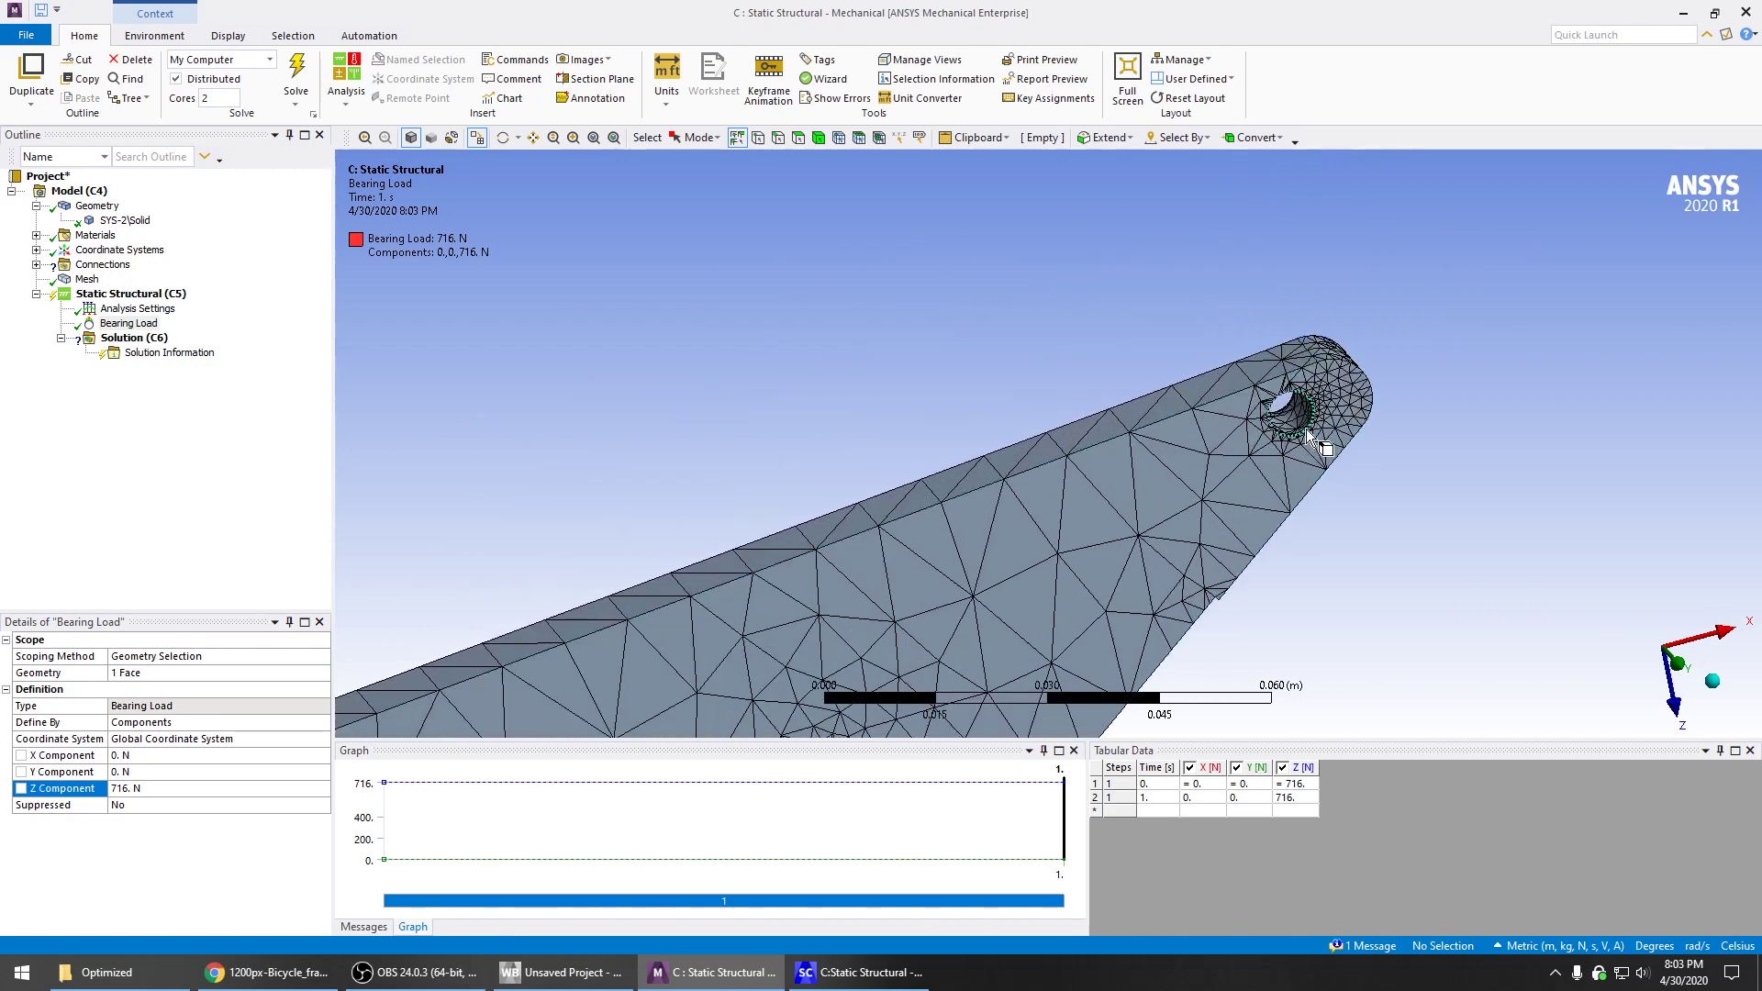
right_click(1297, 422)
mouse_move(1337, 440)
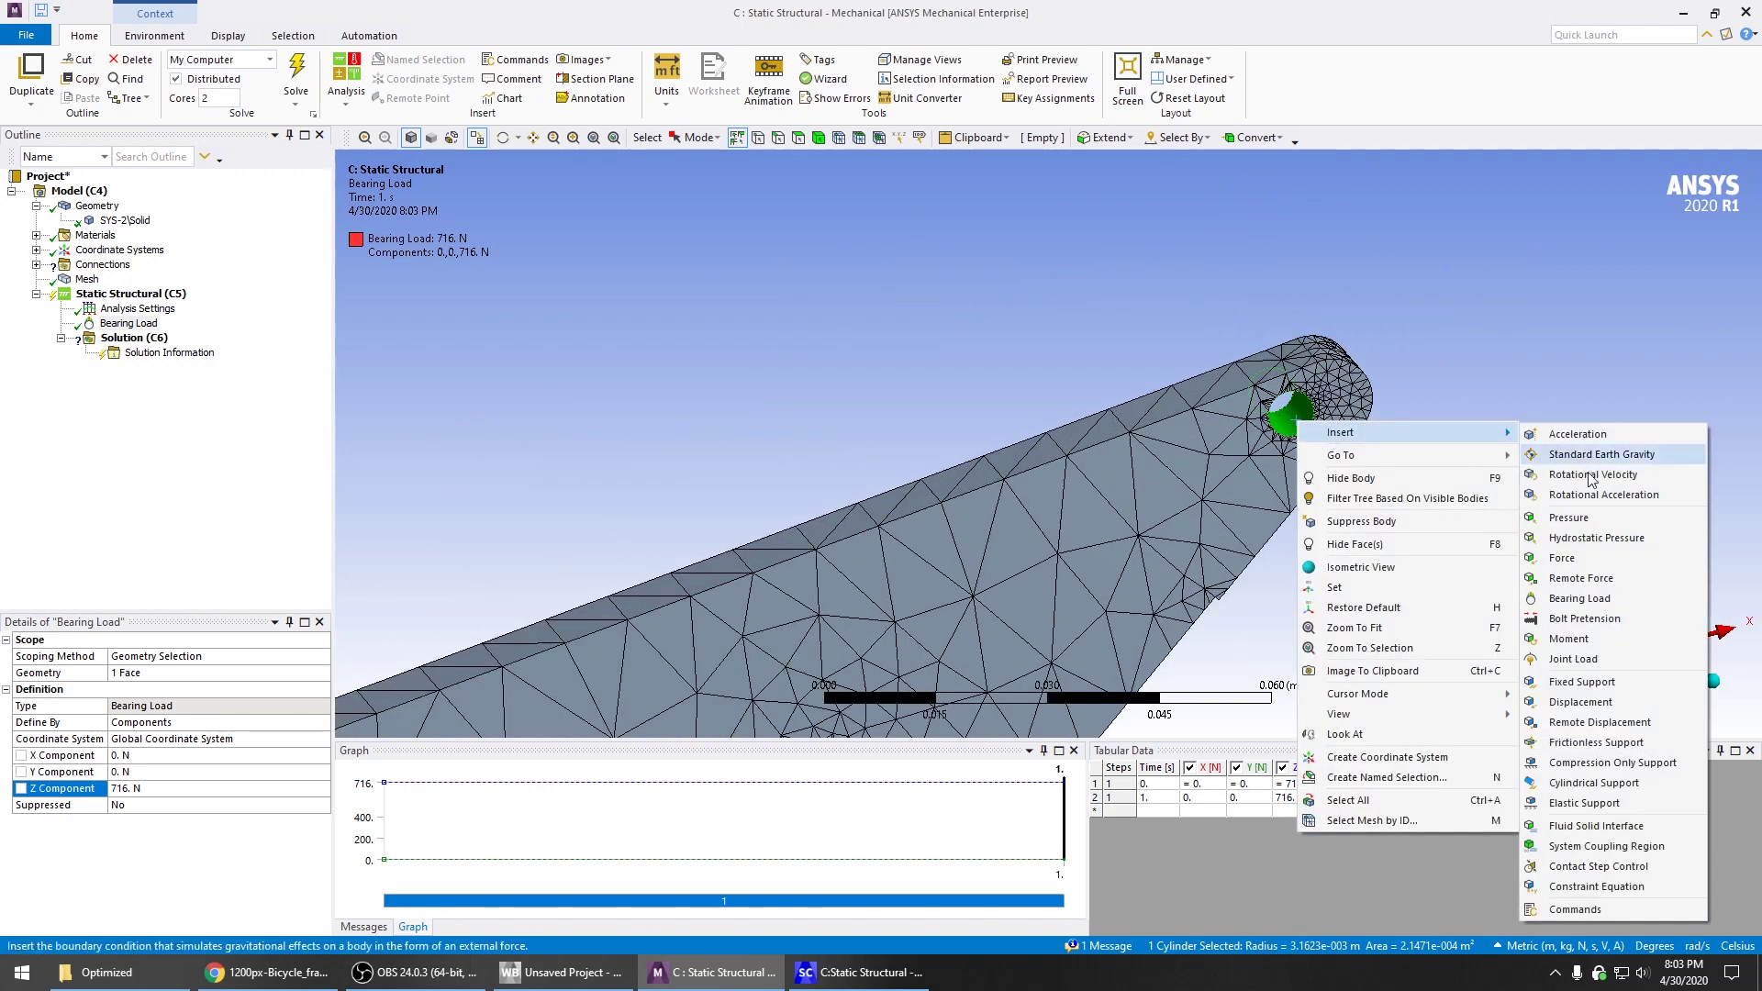
left_click(1638, 598)
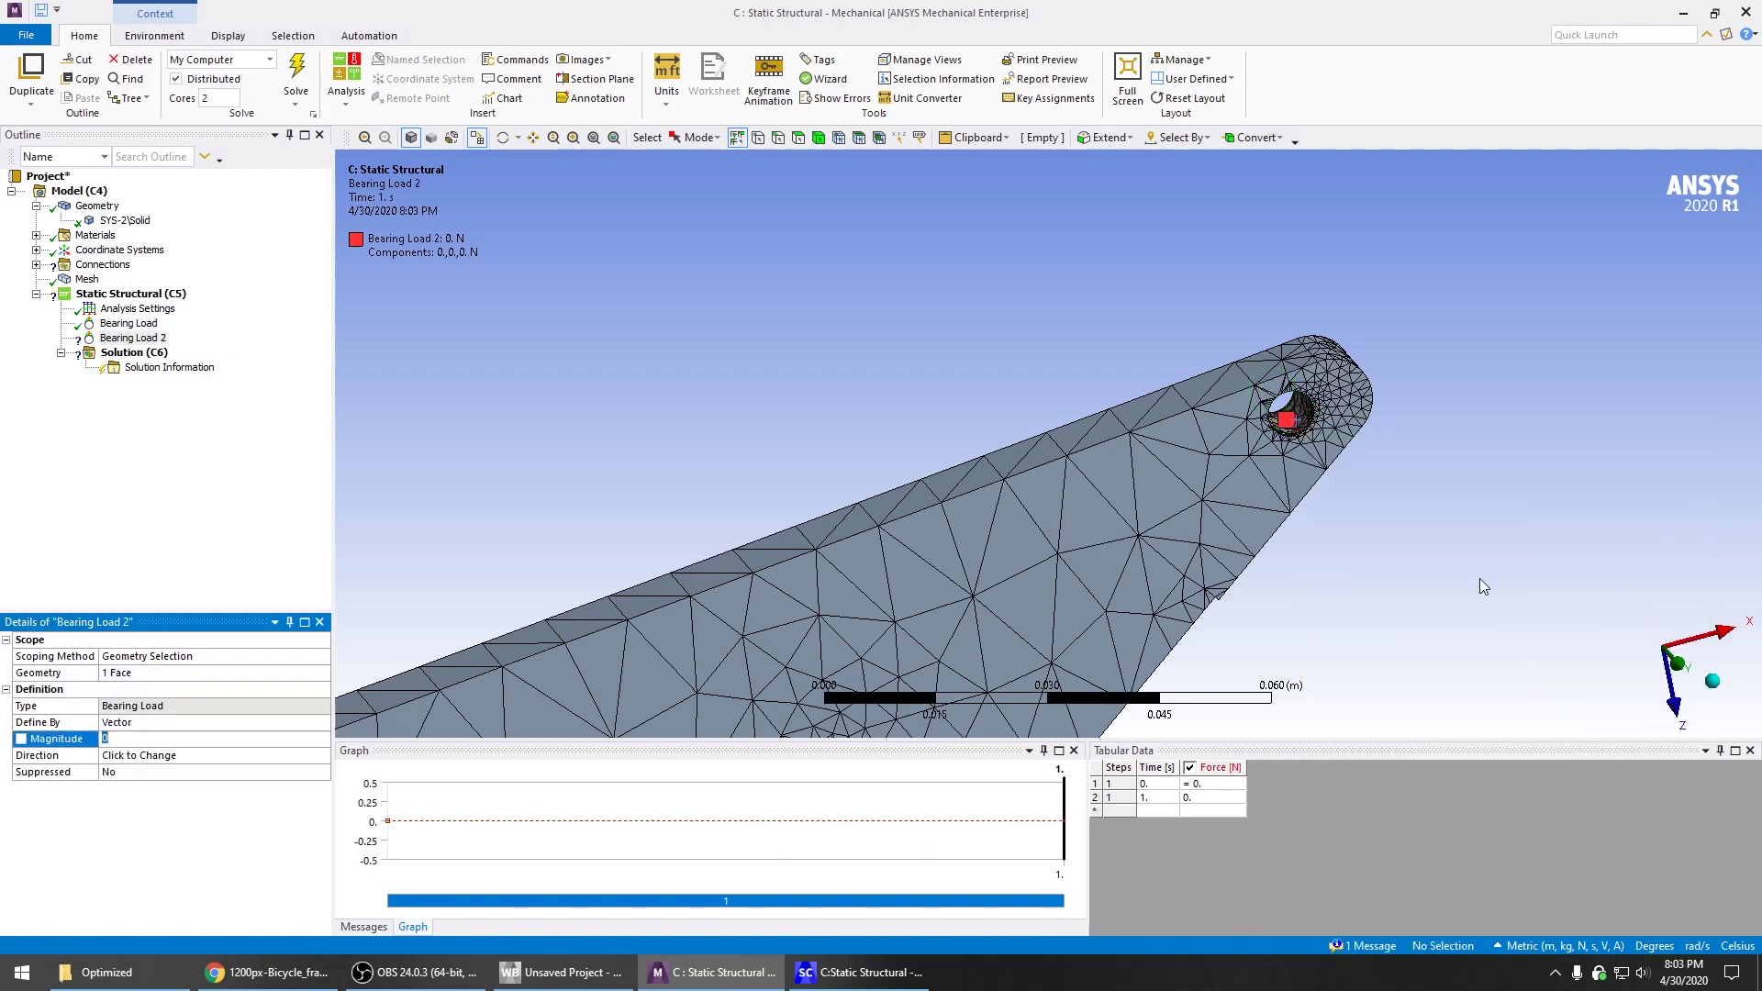
Define the front-tip bearing load by components, with X set to 358 N and Z set to 358 N
left_click(173, 722)
left_click(325, 725)
left_click(156, 754)
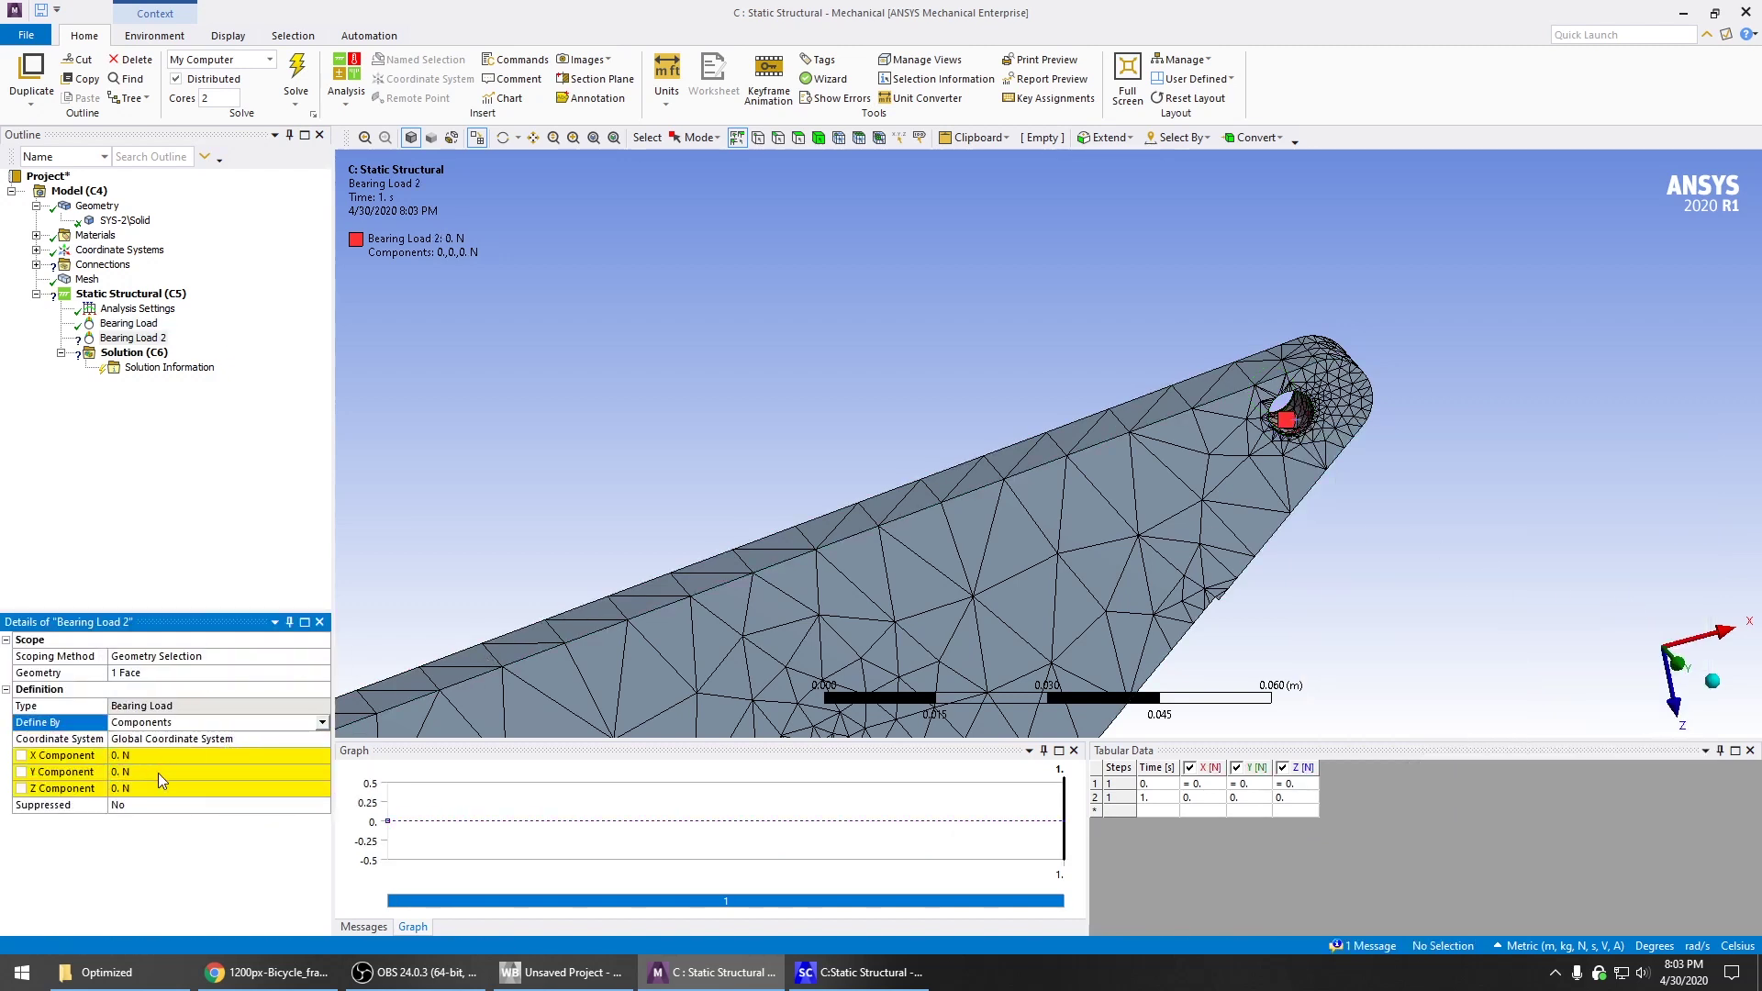
left_click(179, 756)
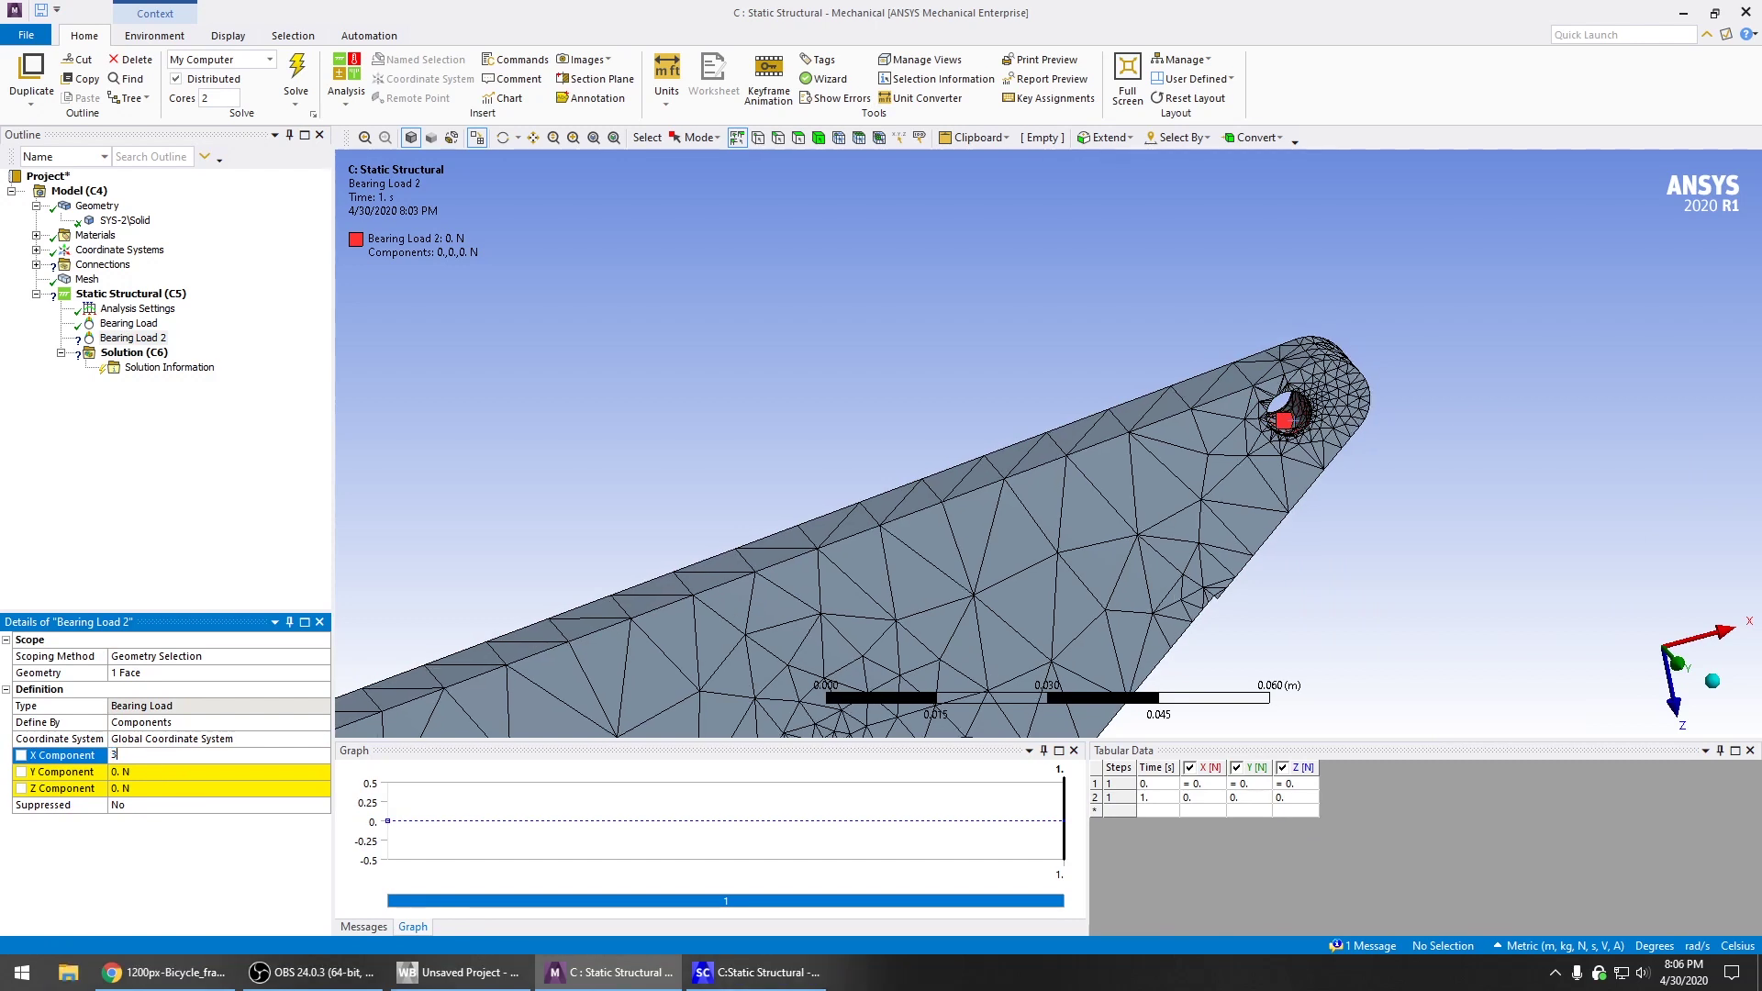
key("Return")
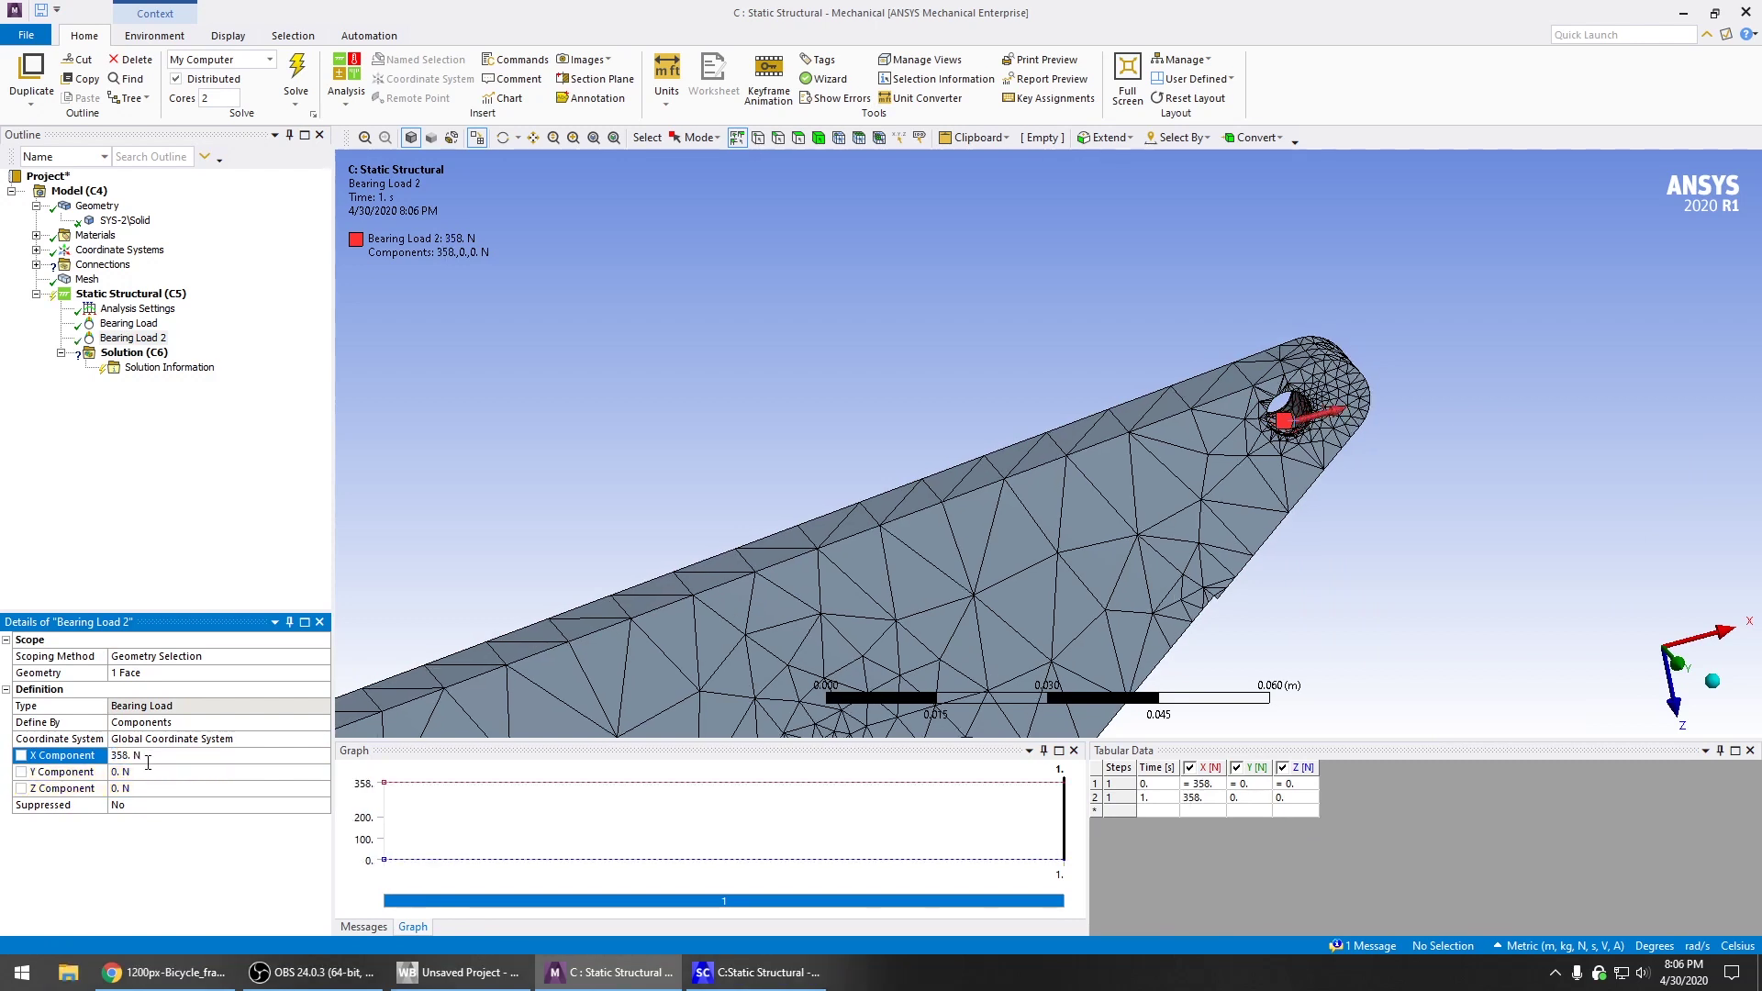
left_click(143, 787)
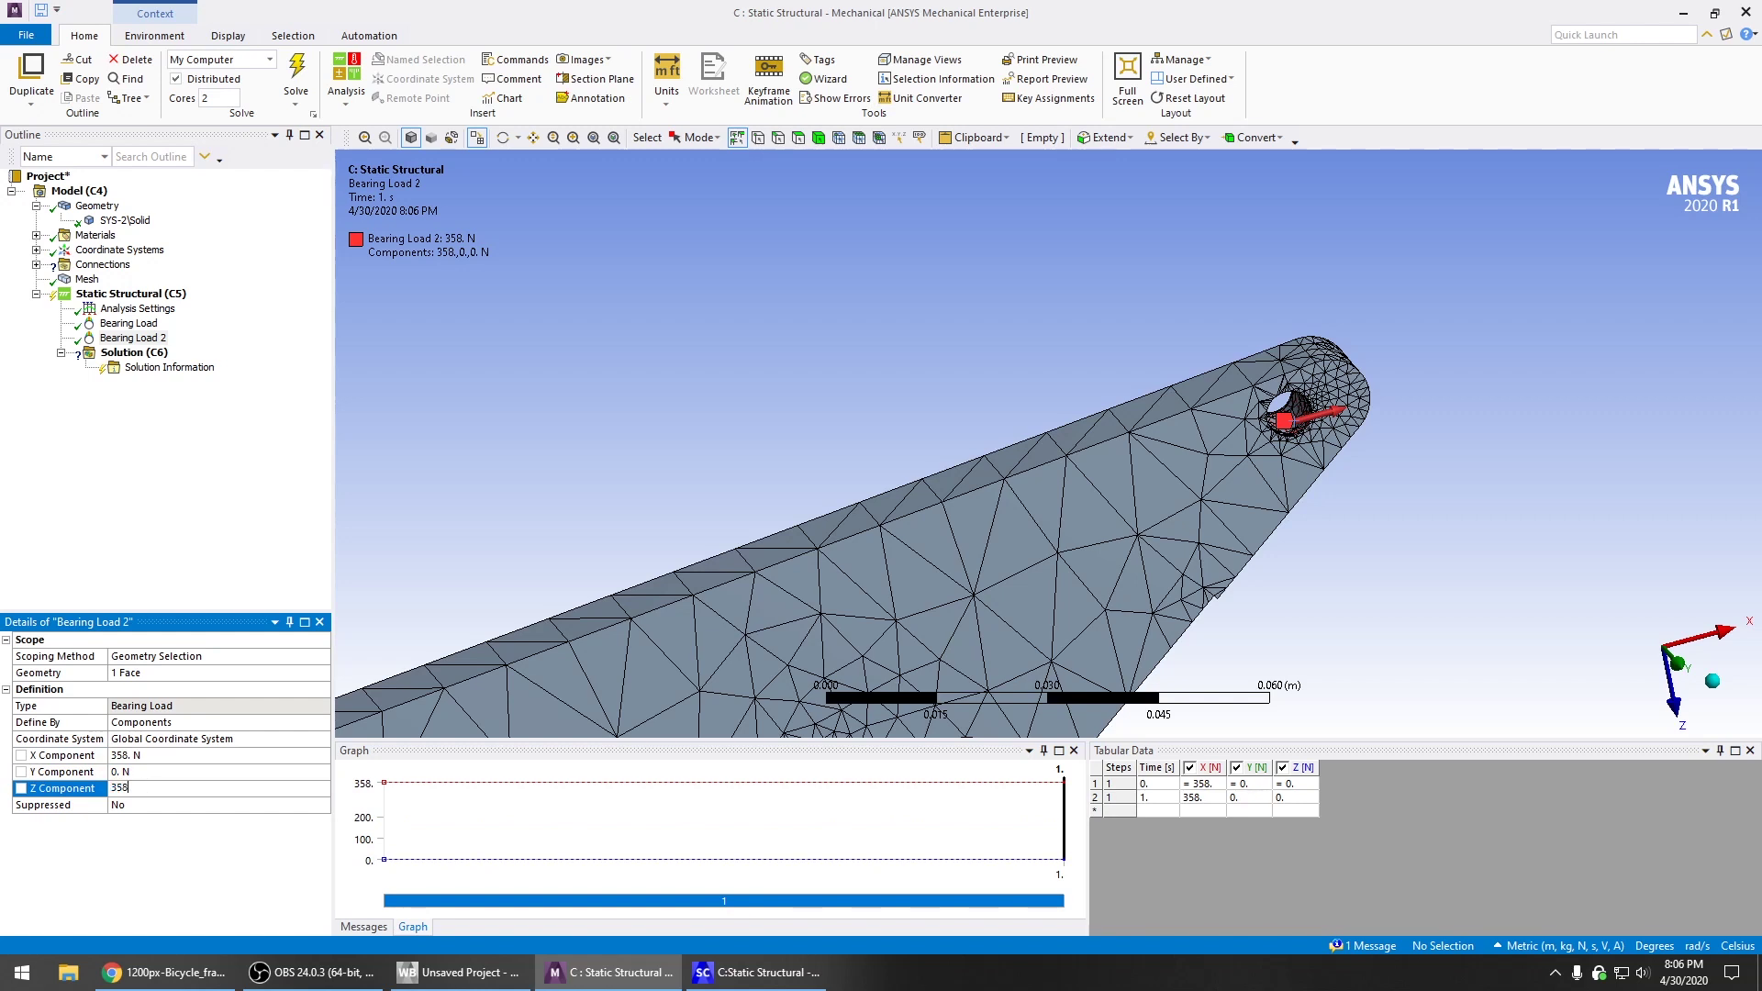
key("Return")
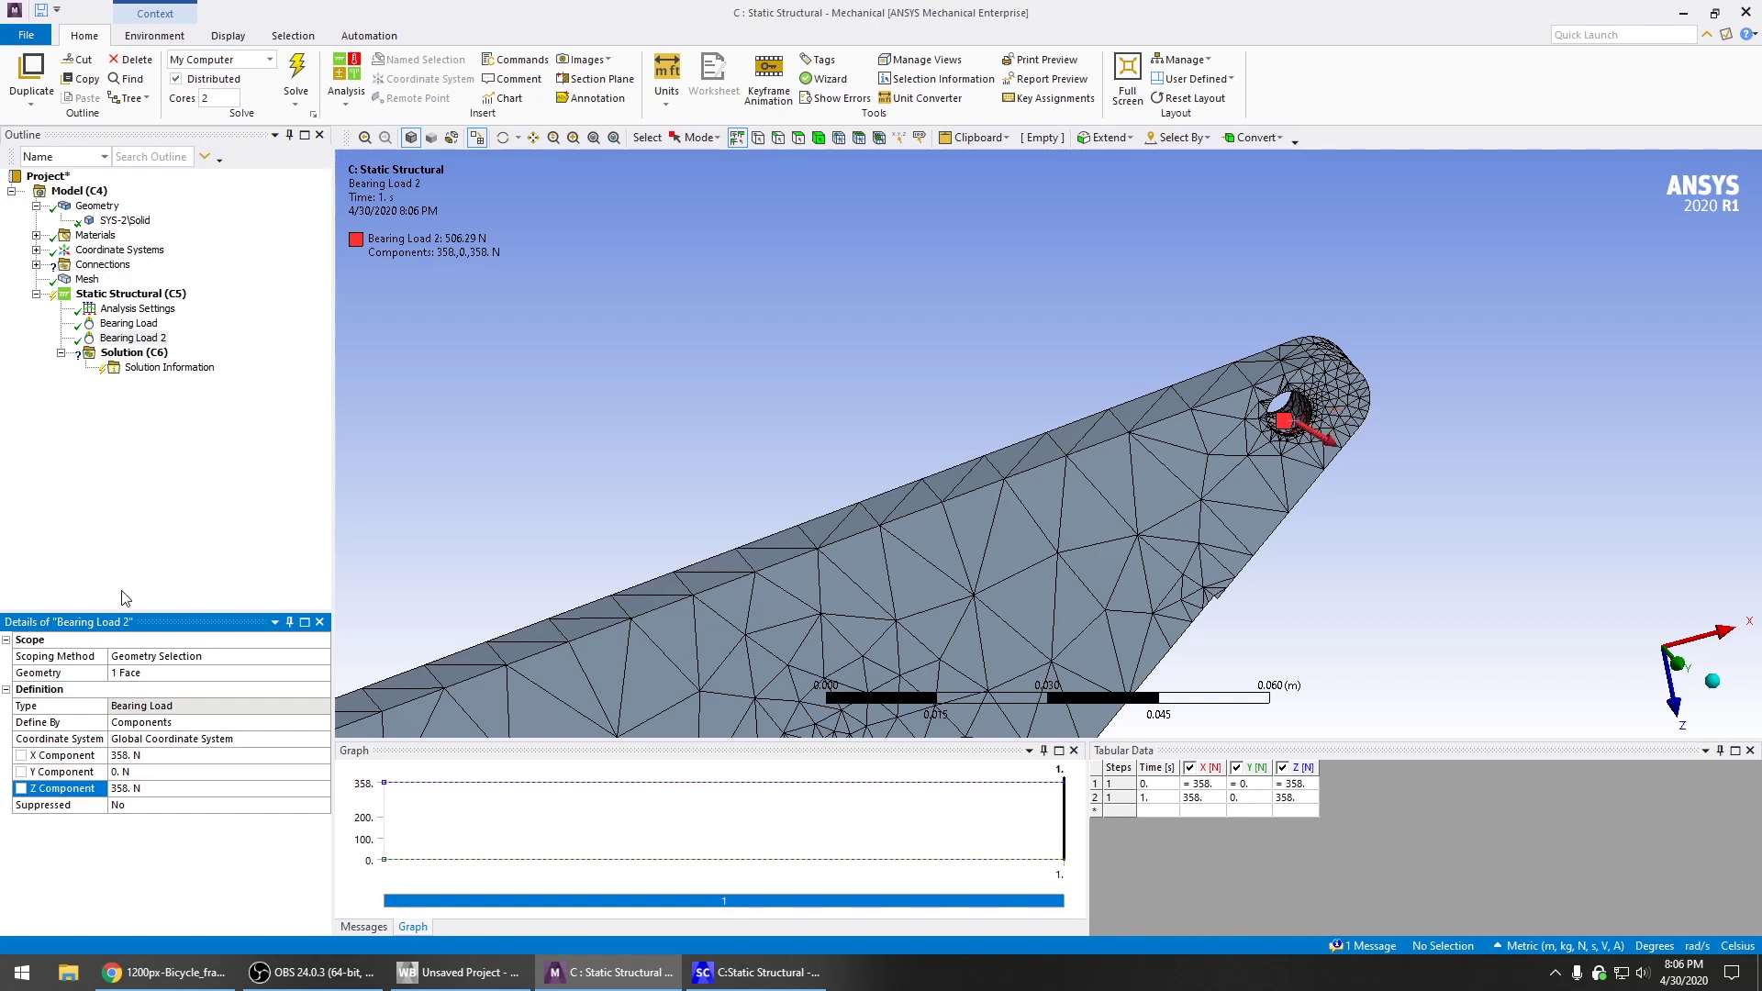
Insert a Fixed Support on the short flat face on the underside of the frame's front tip
middle_click_drag(1391, 283, 1207, 393)
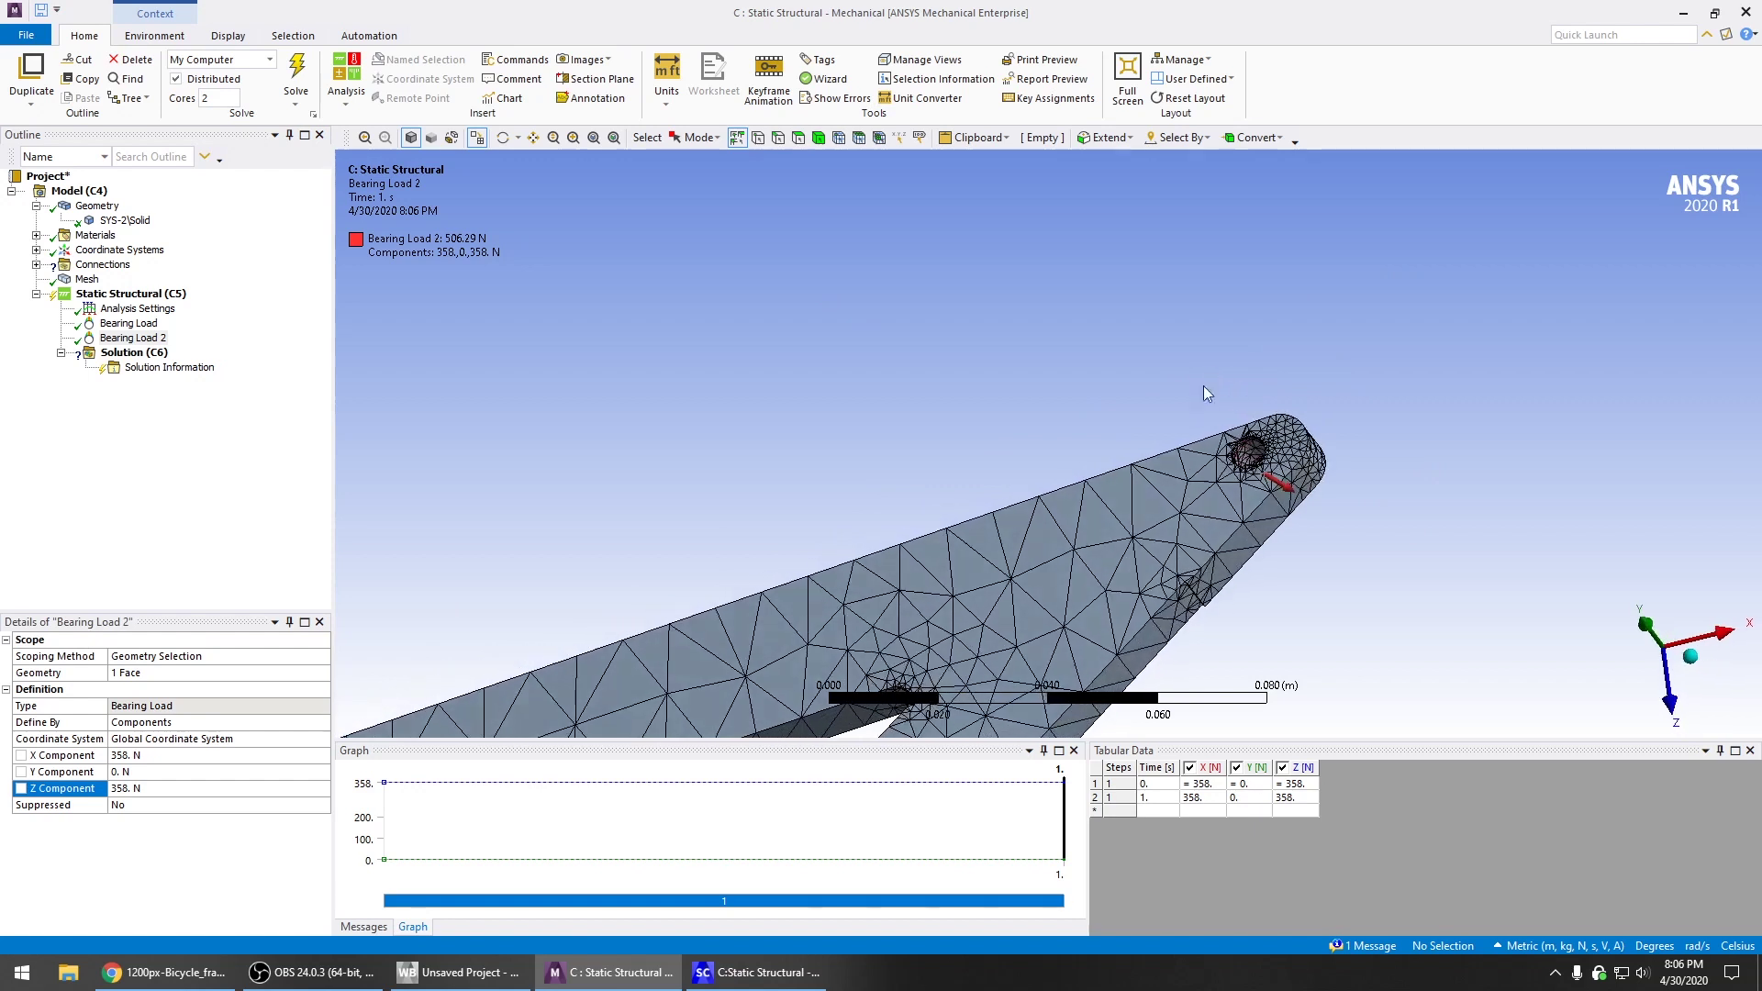
right_click(1242, 560)
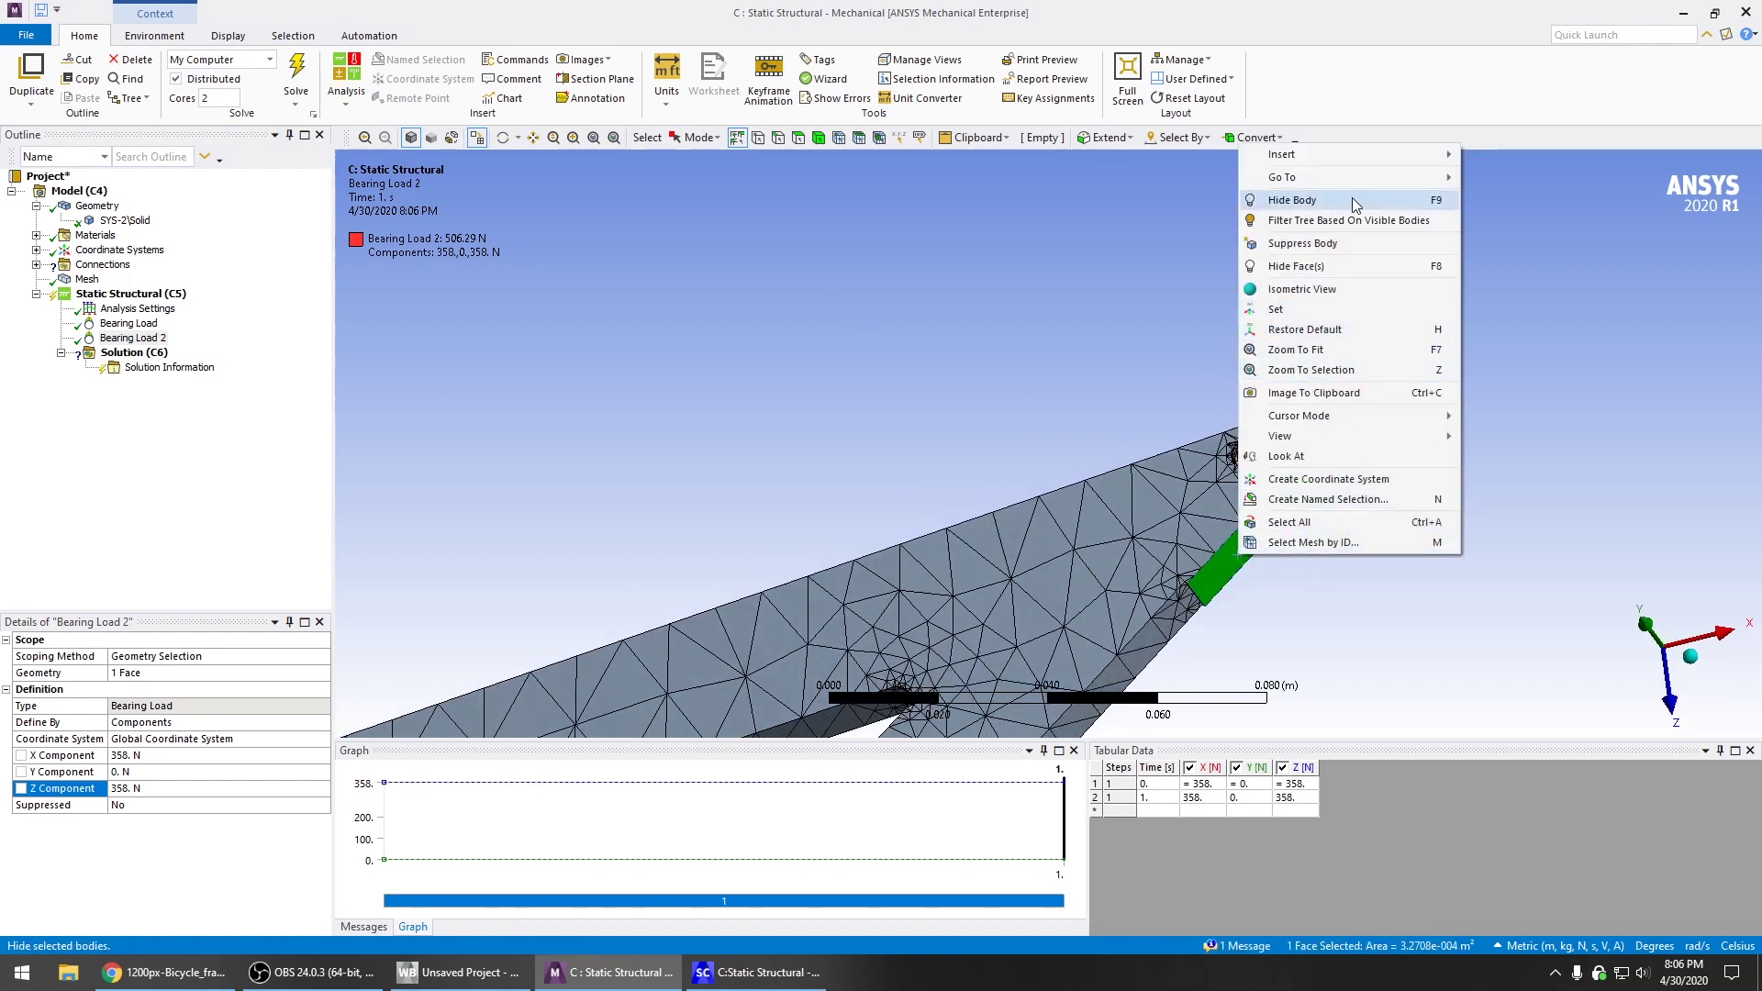
mouse_move(1310, 160)
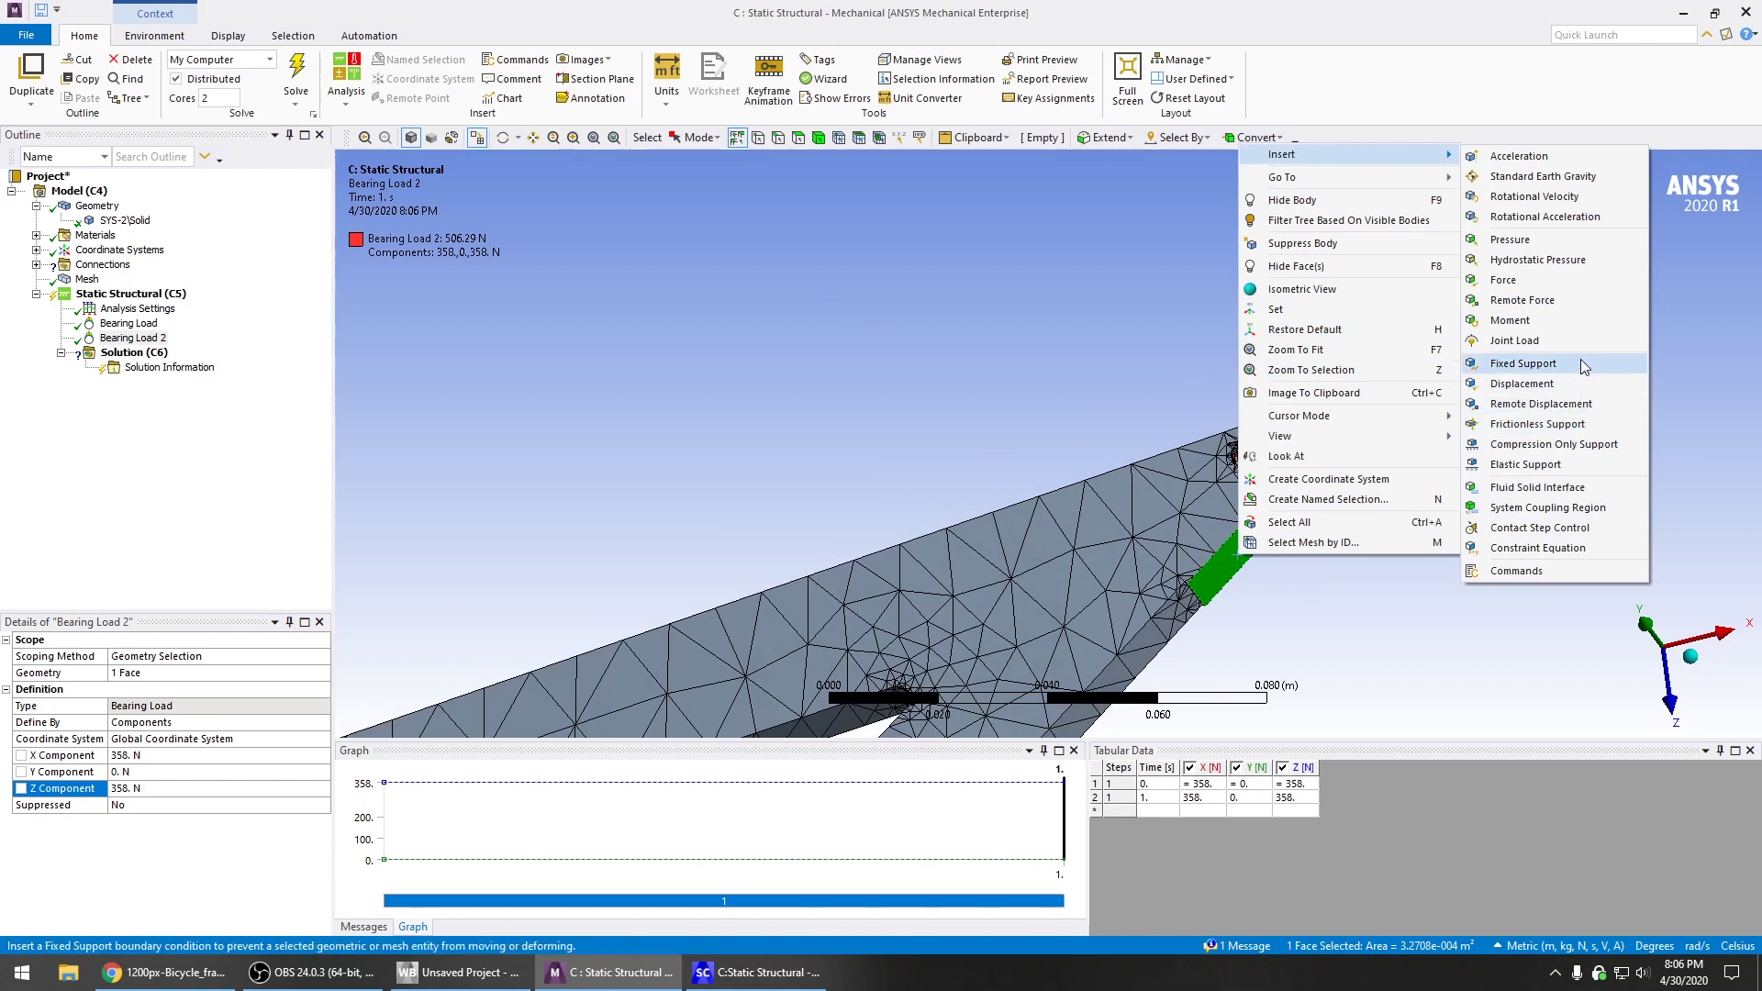
left_click(1551, 364)
Insert a Bearing Load on the cylindrical hole face at the frame's bottom middle joint
scroll(1396, 401, "down", 5)
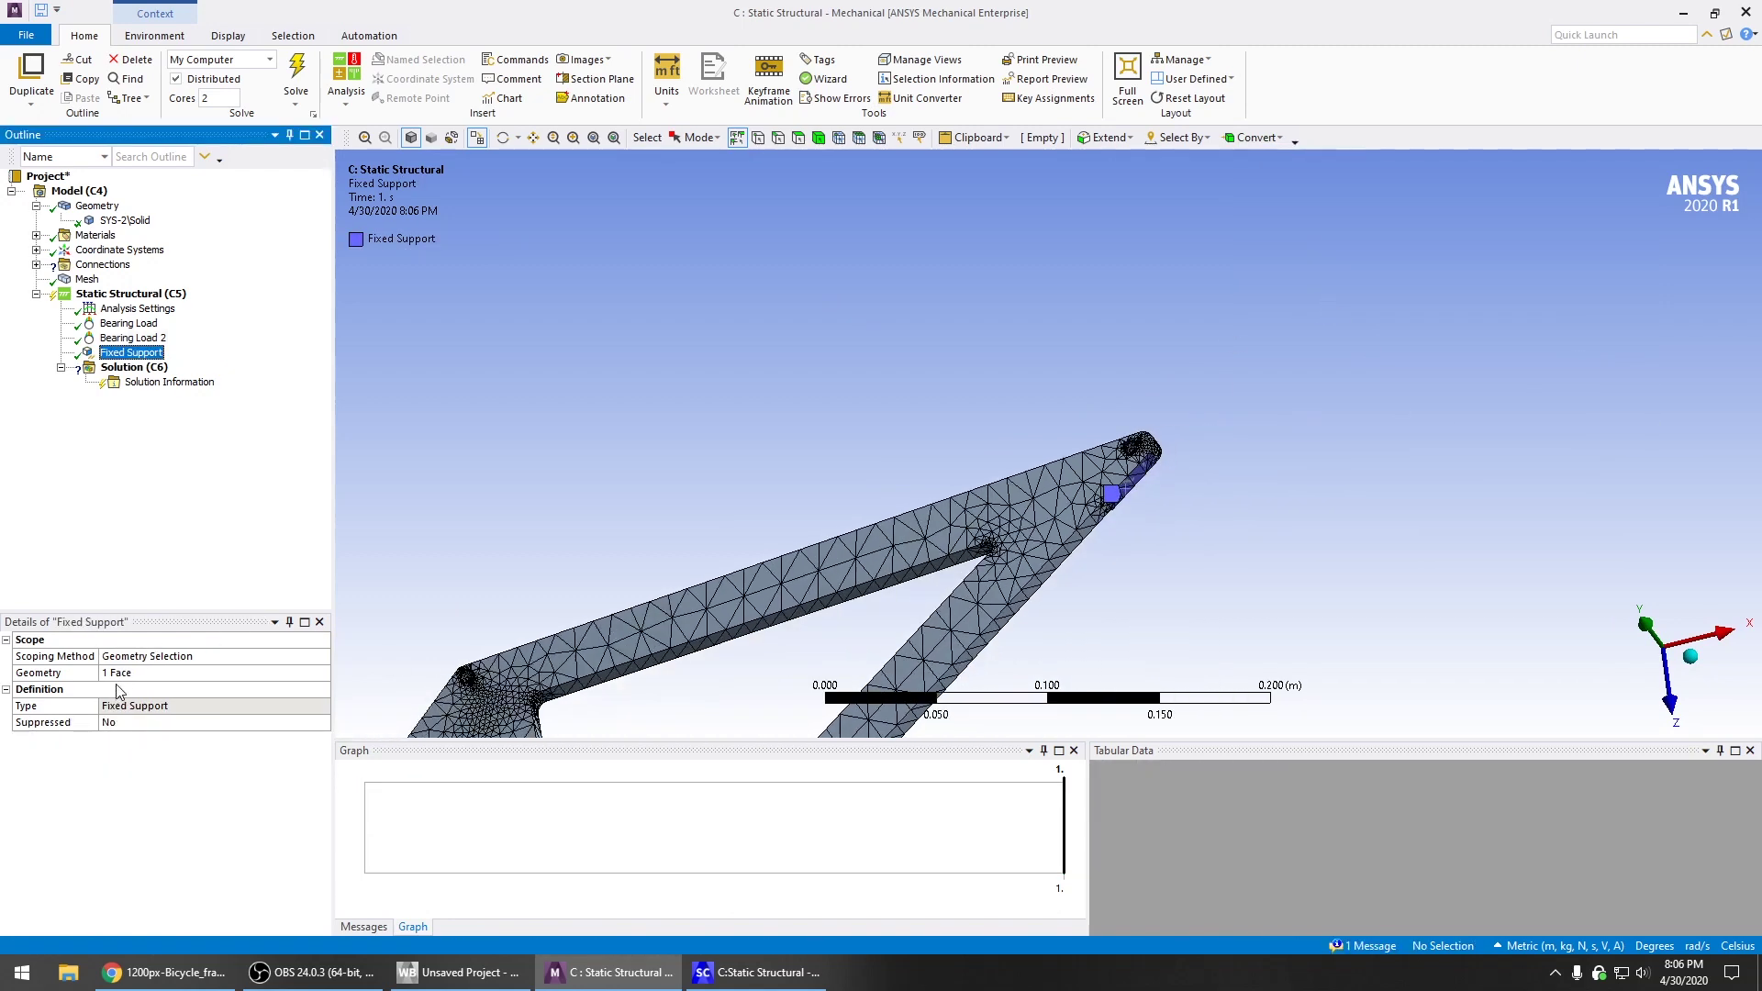
scroll(1392, 389, "down", 4)
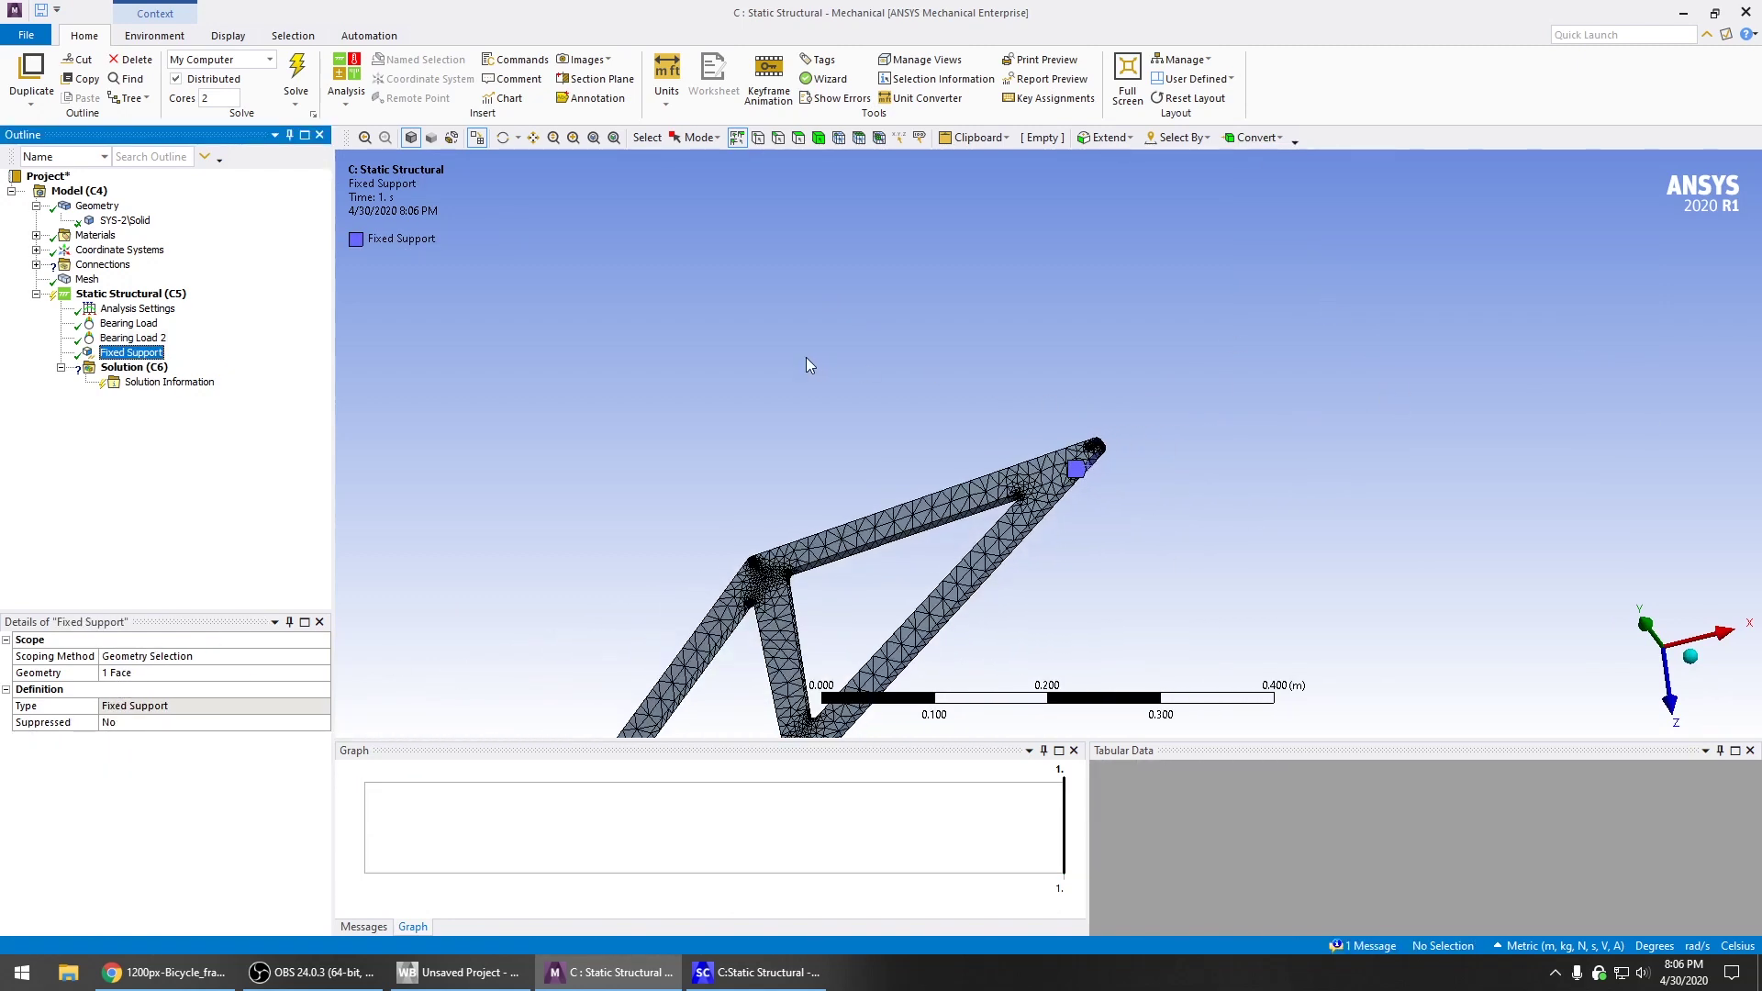
scroll(1345, 390, "down", 1)
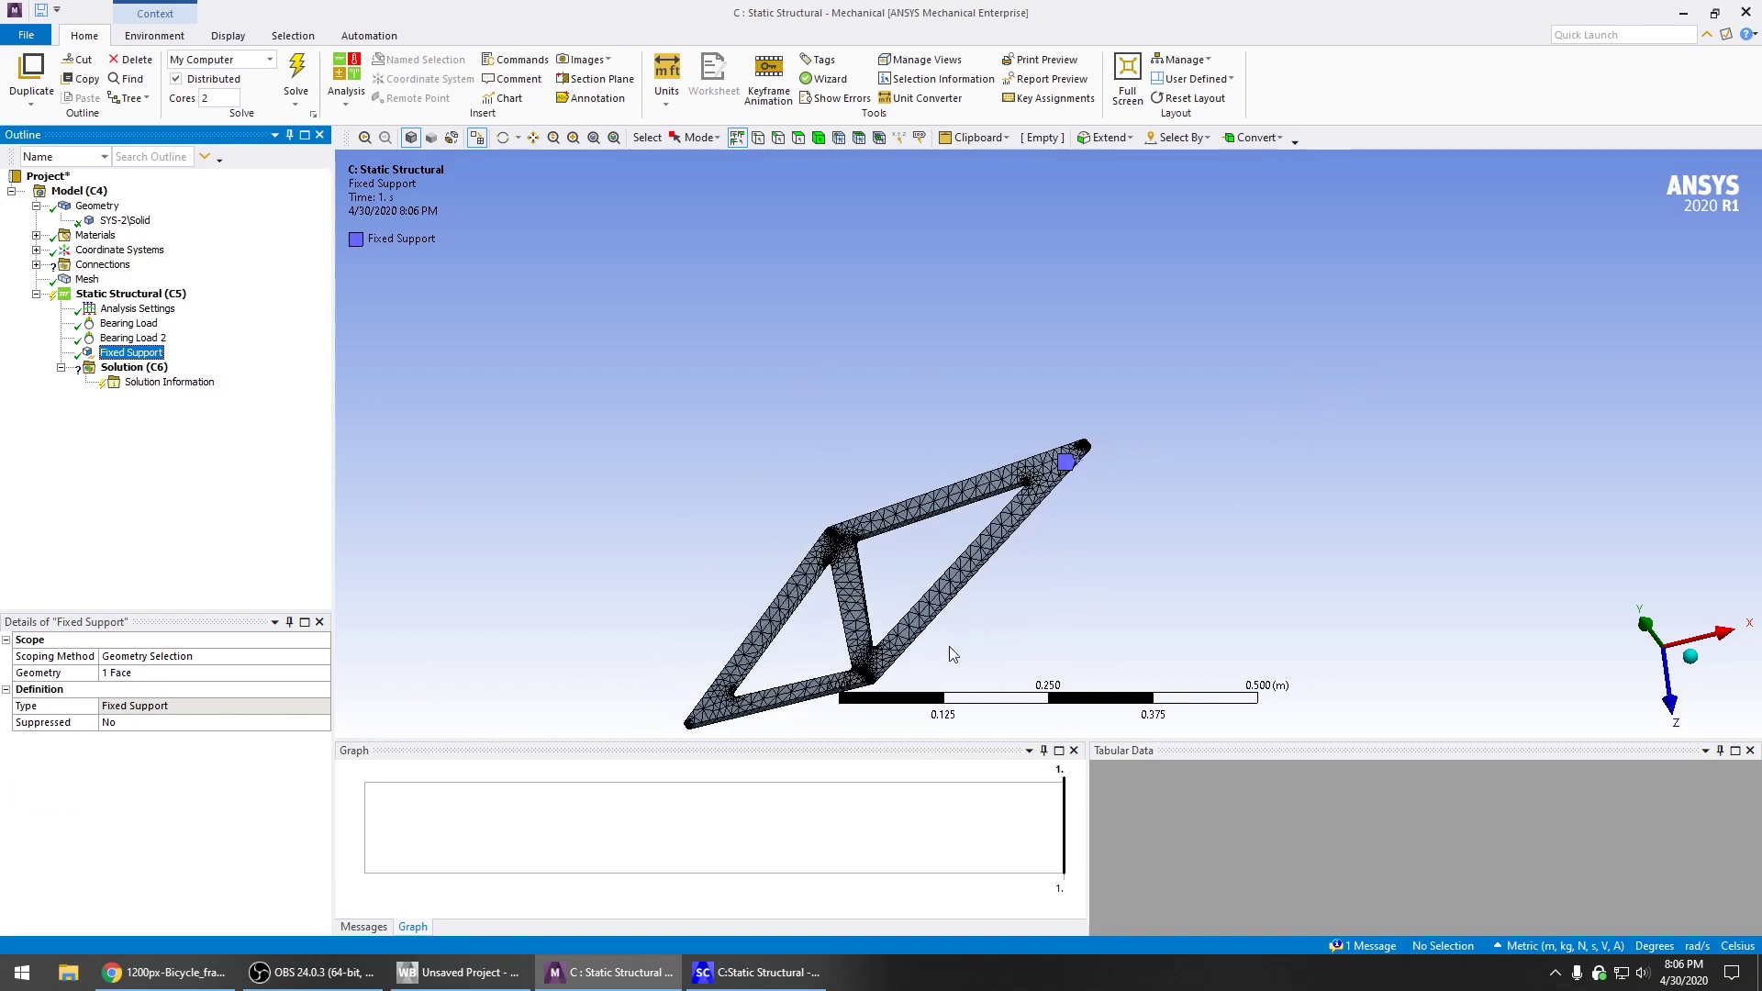
middle_click_drag(949, 647, 1239, 421)
scroll(1187, 562, "up", 9)
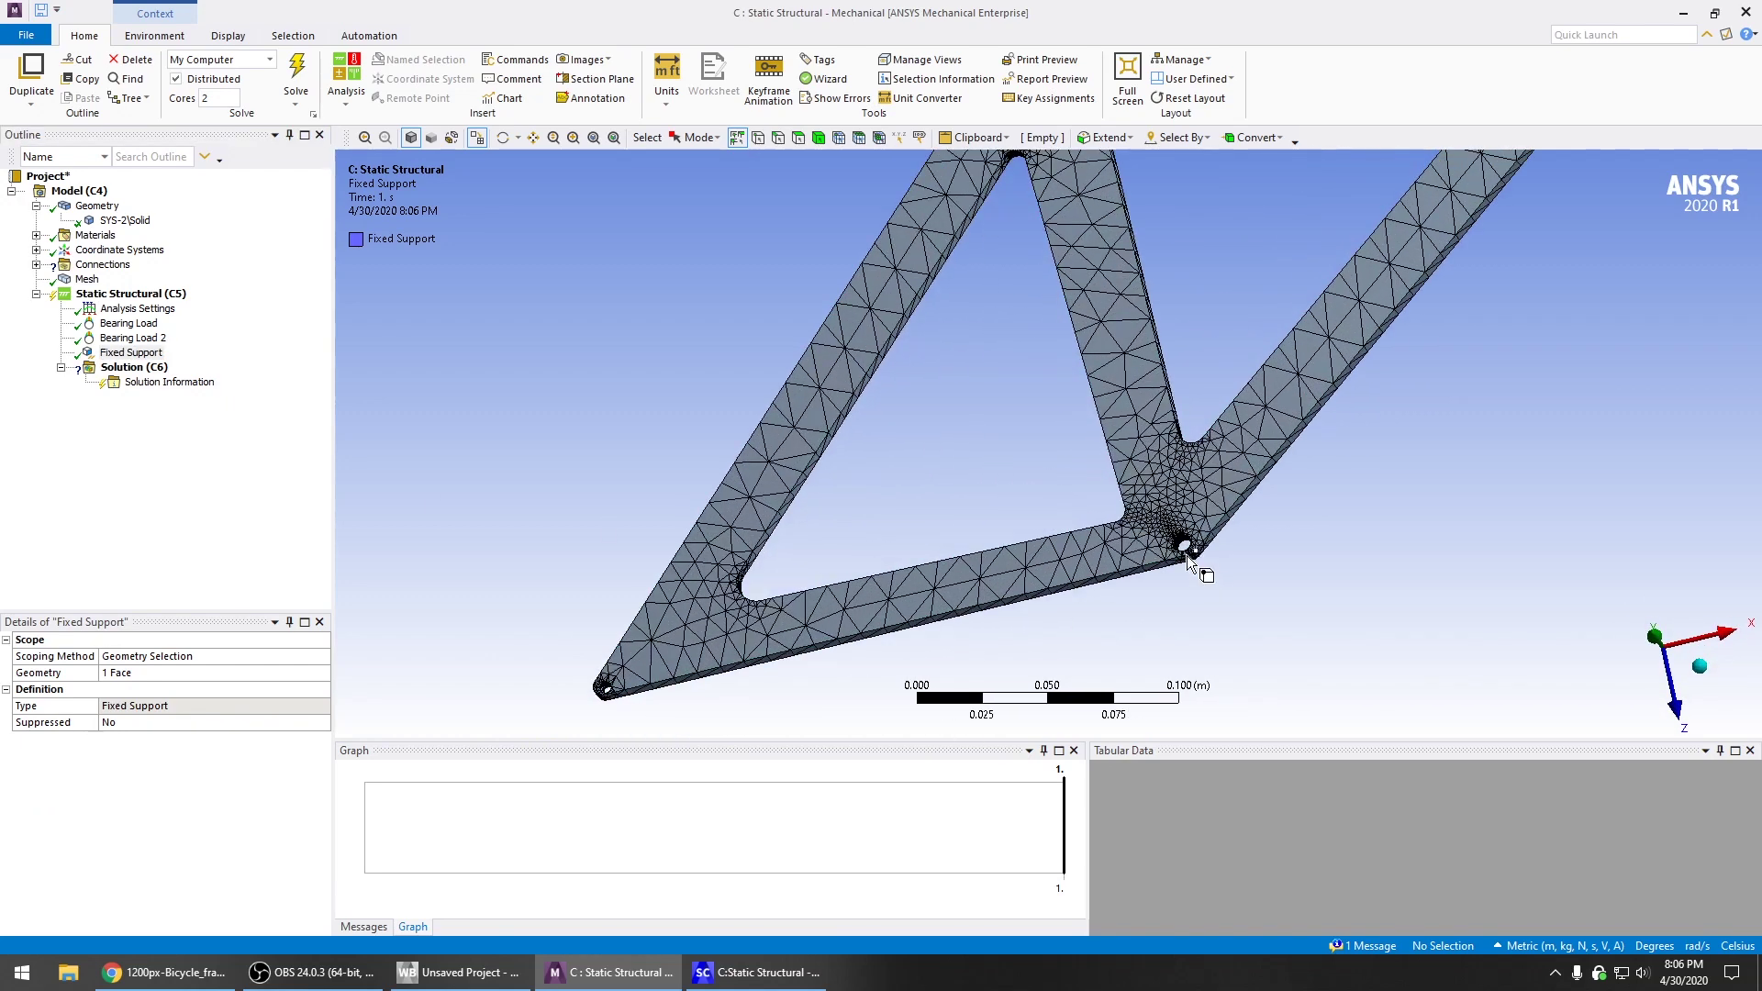
scroll(1188, 558, "up", 5)
middle_click_drag(1160, 542, 872, 349, "ctrl")
scroll(1245, 586, "up", 3)
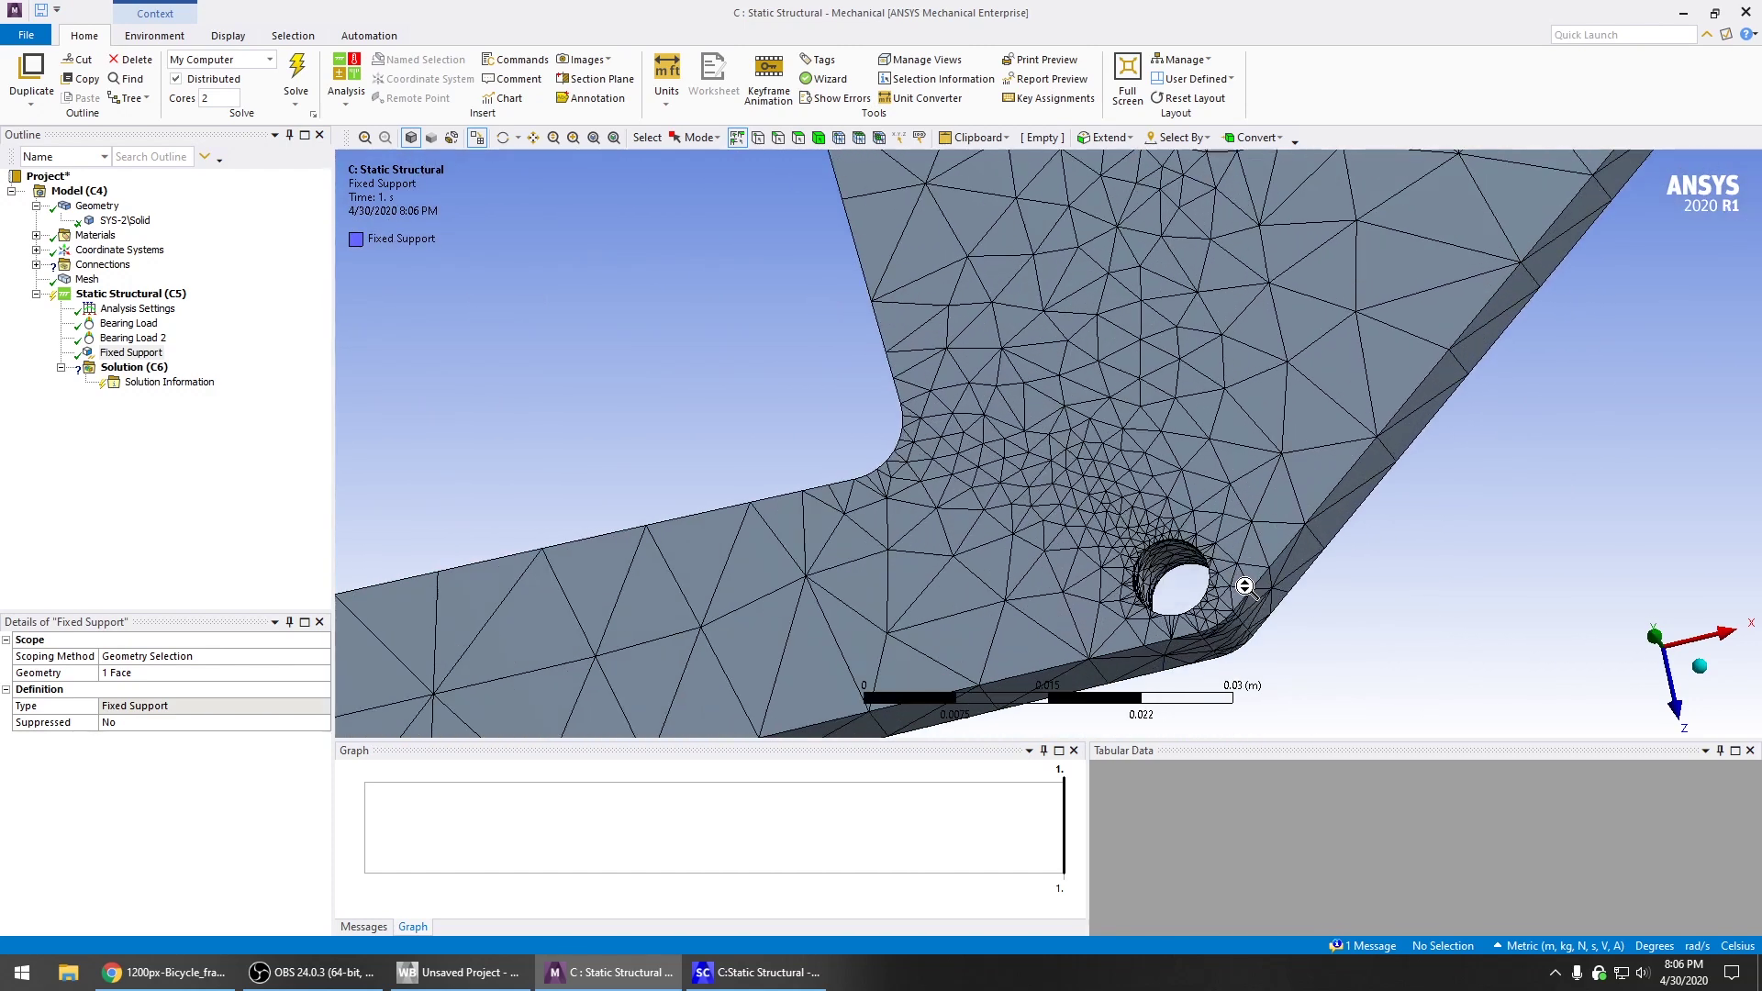
right_click(1176, 531)
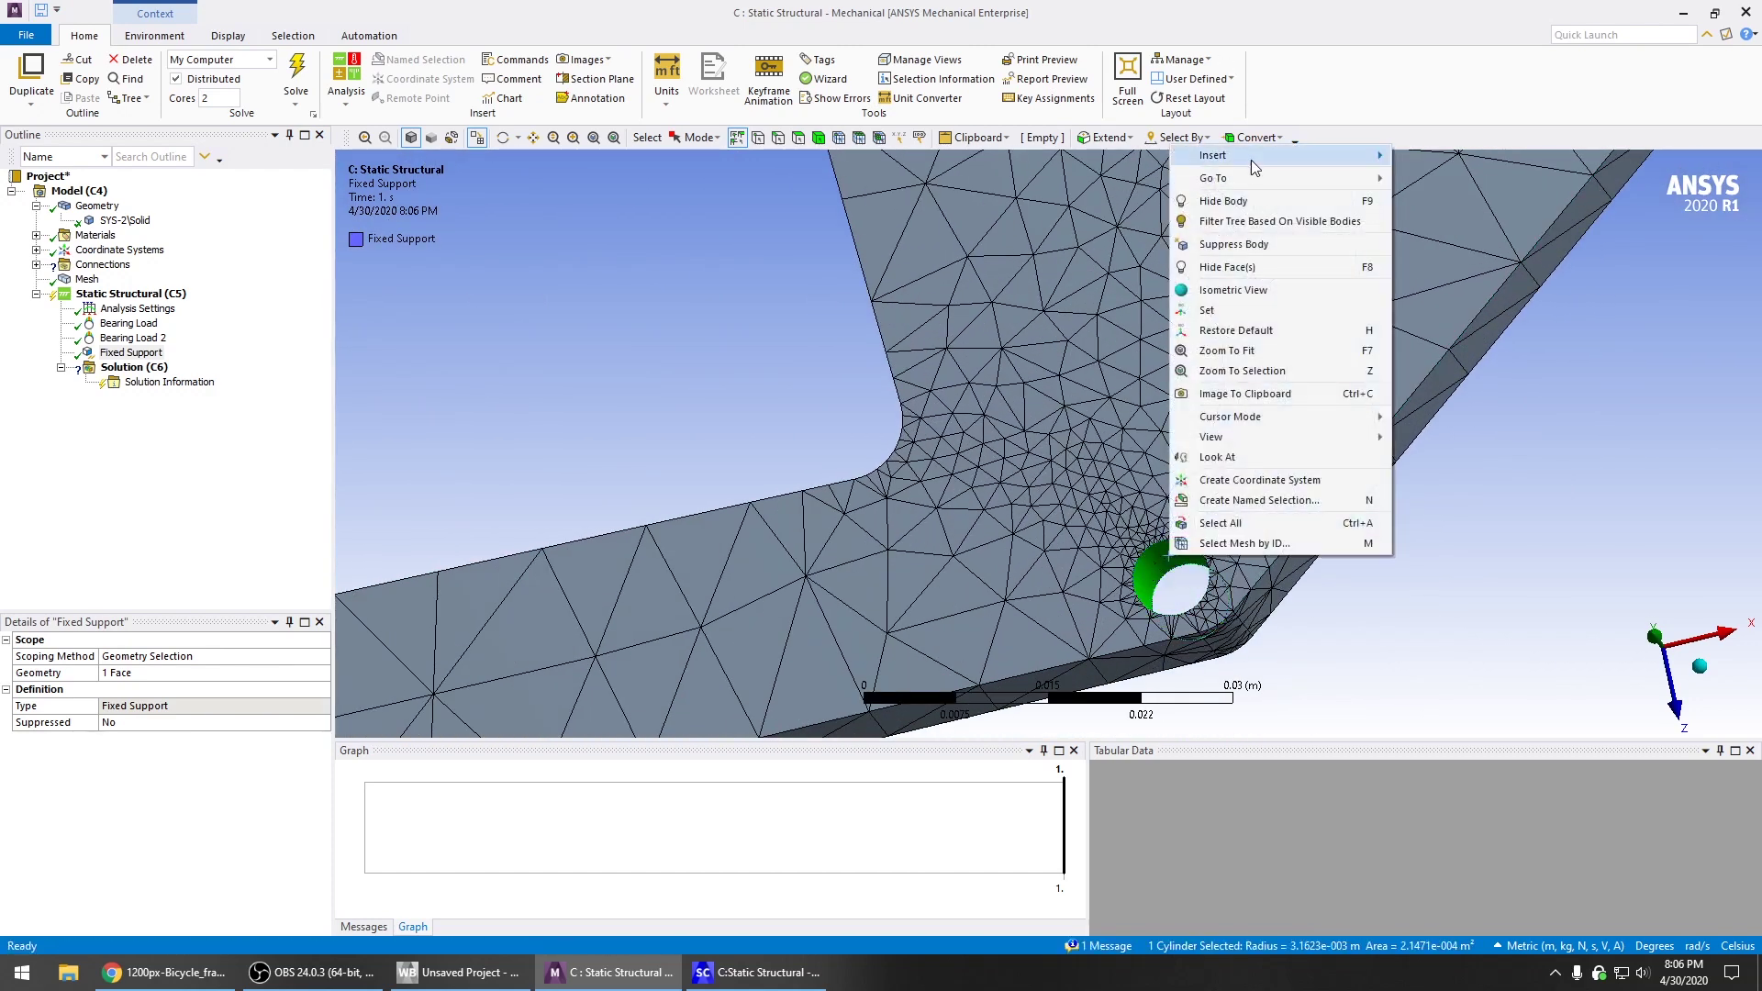
mouse_move(1254, 167)
left_click(1494, 344)
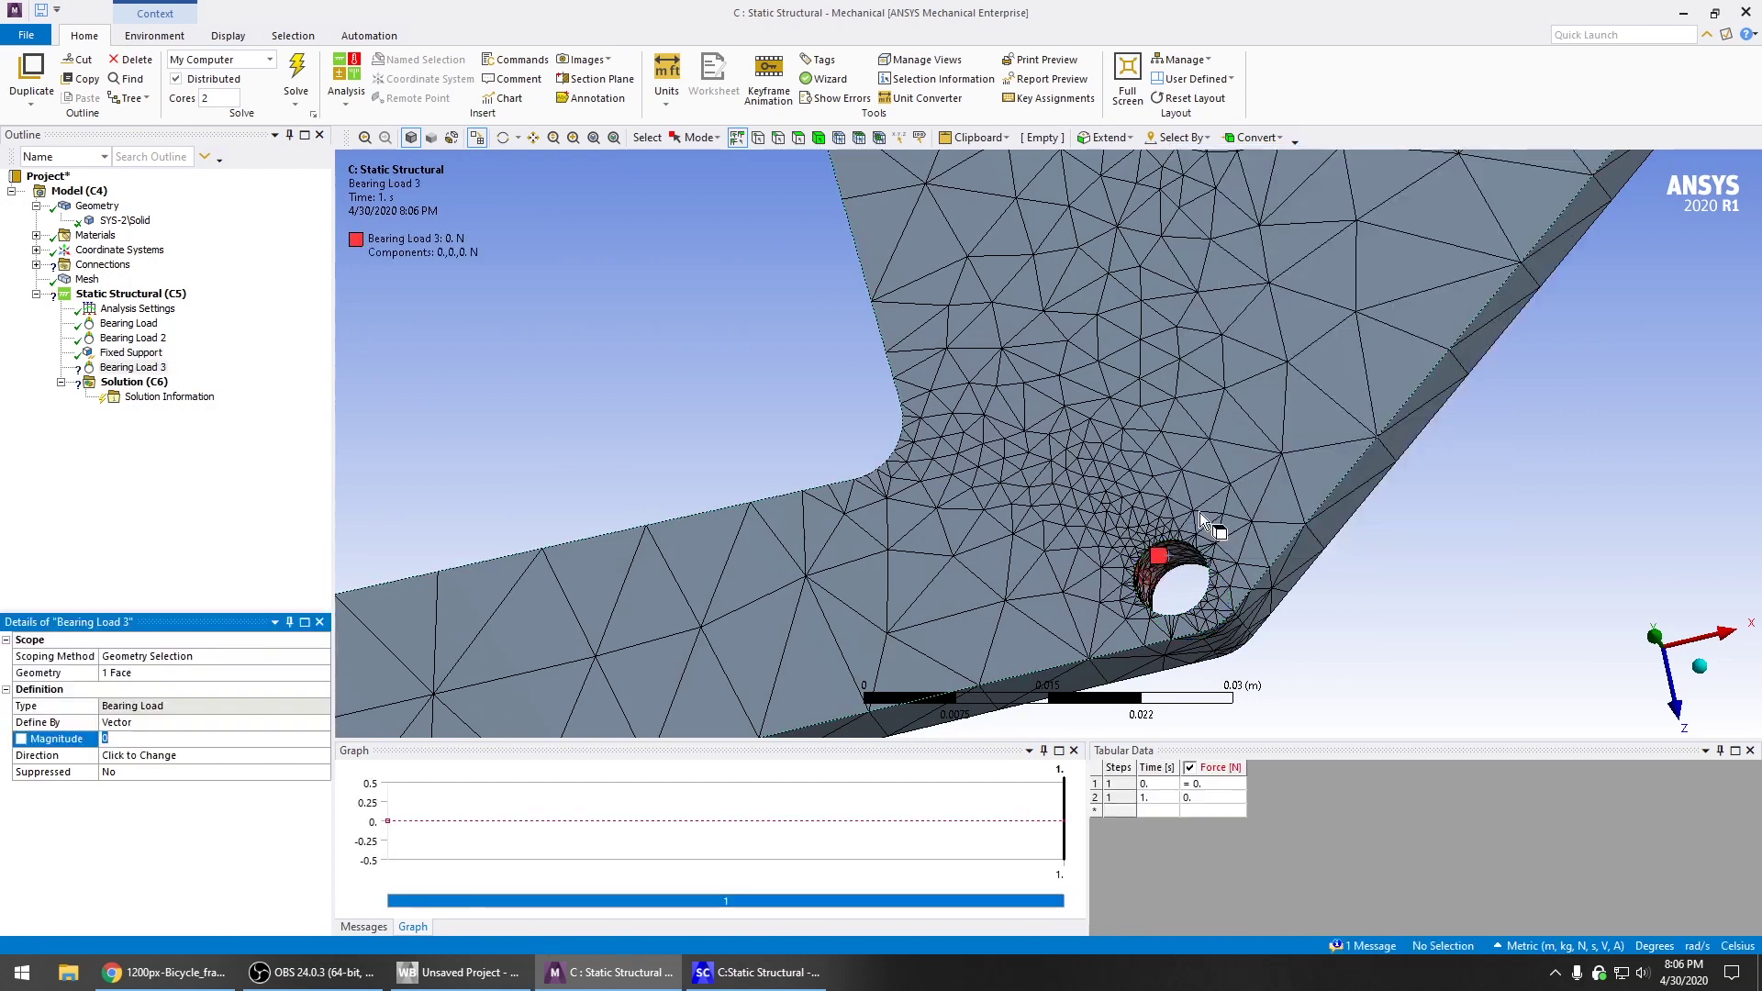
Define the bottom-joint bearing load by components, with X set to 2000 N and Z set to 5600 N
left_click(187, 725)
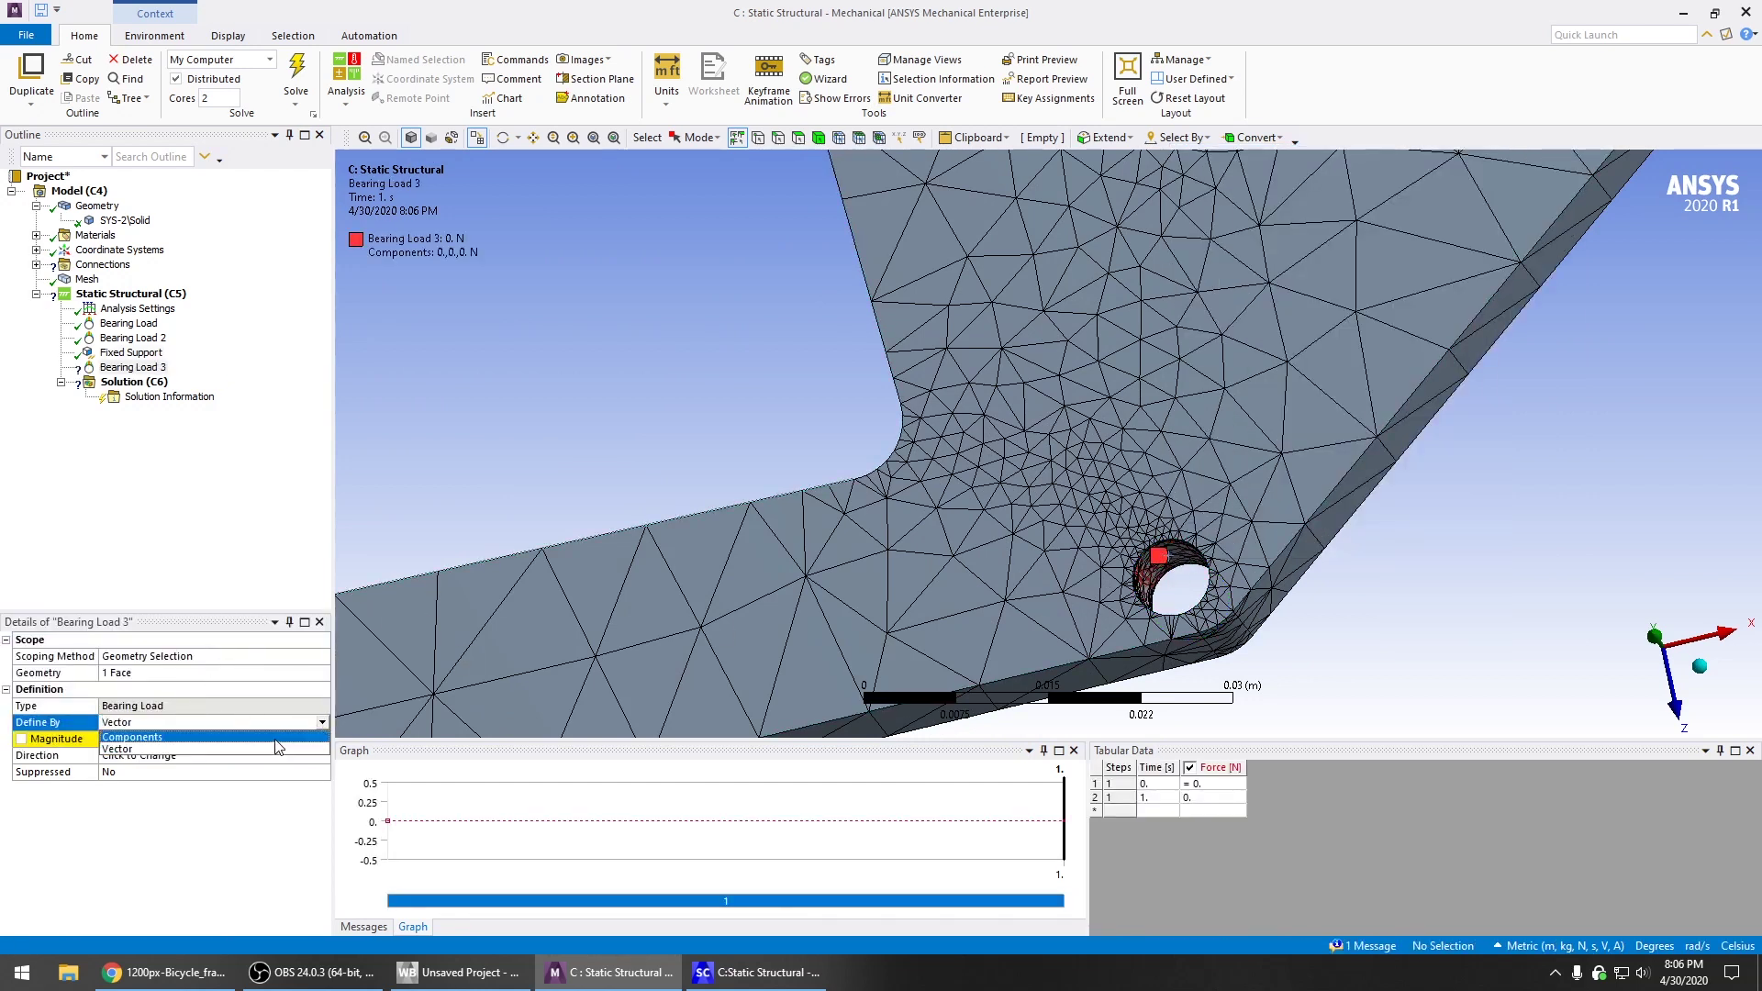
left_click(204, 754)
left_click(146, 757)
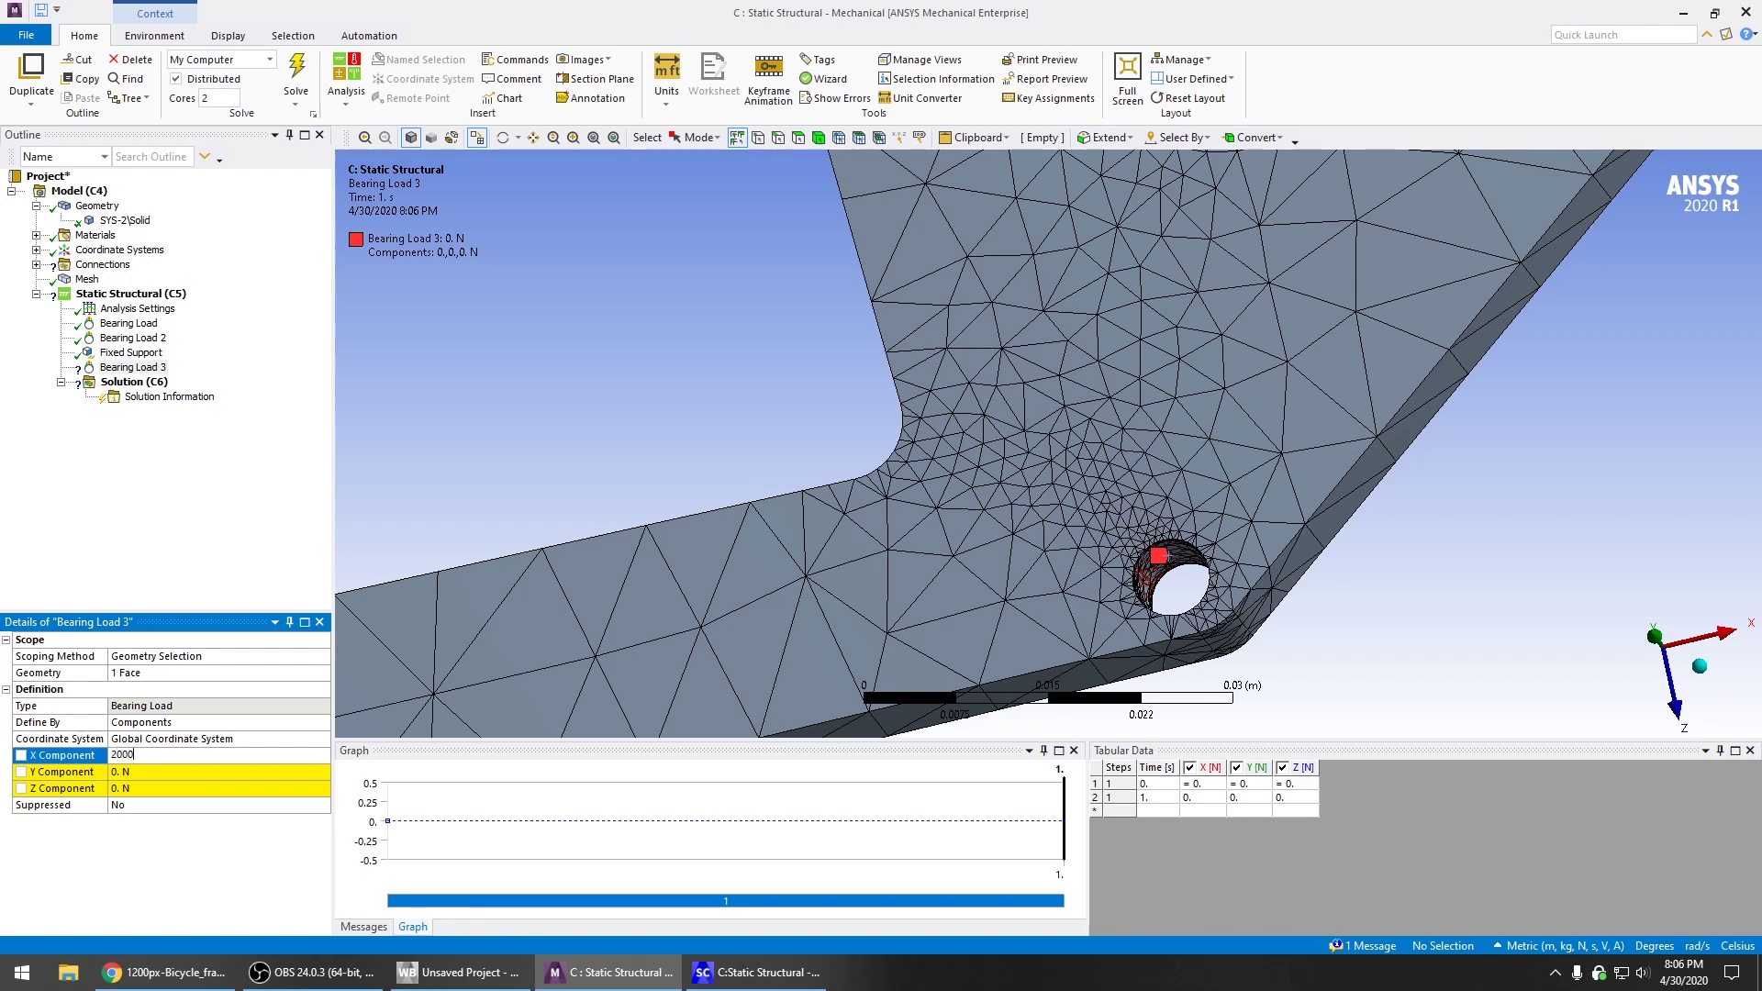
key("Return")
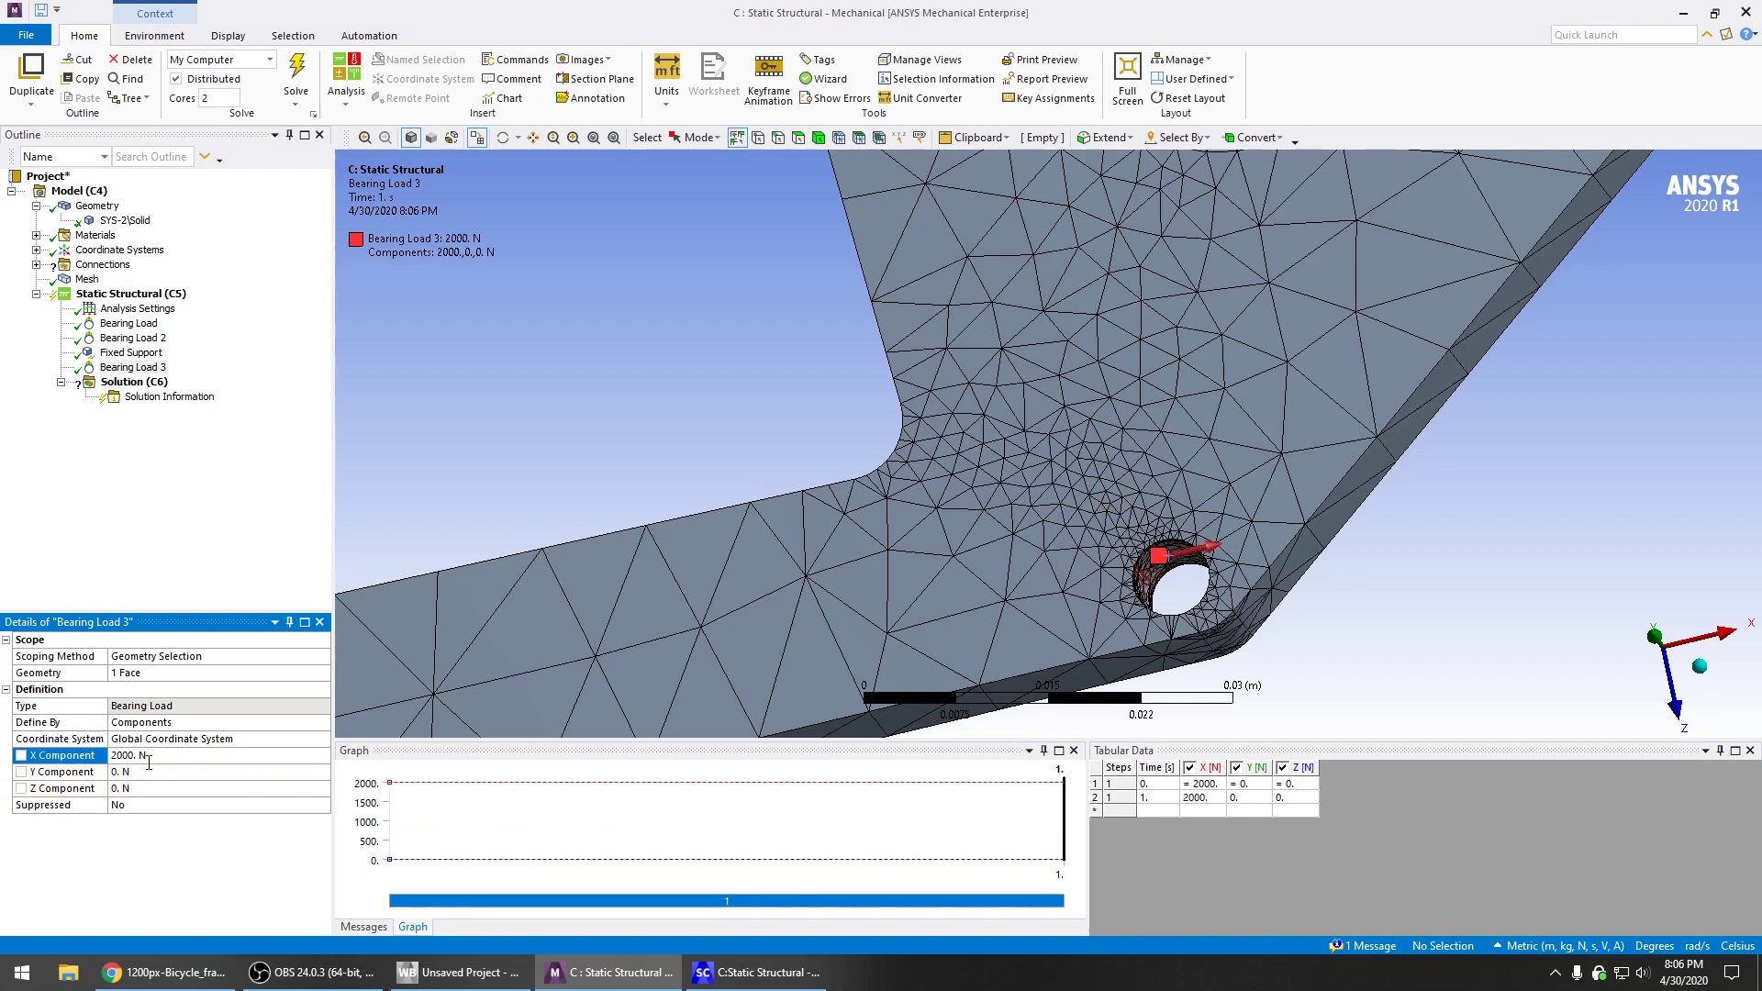
left_click(152, 776)
left_click(169, 790)
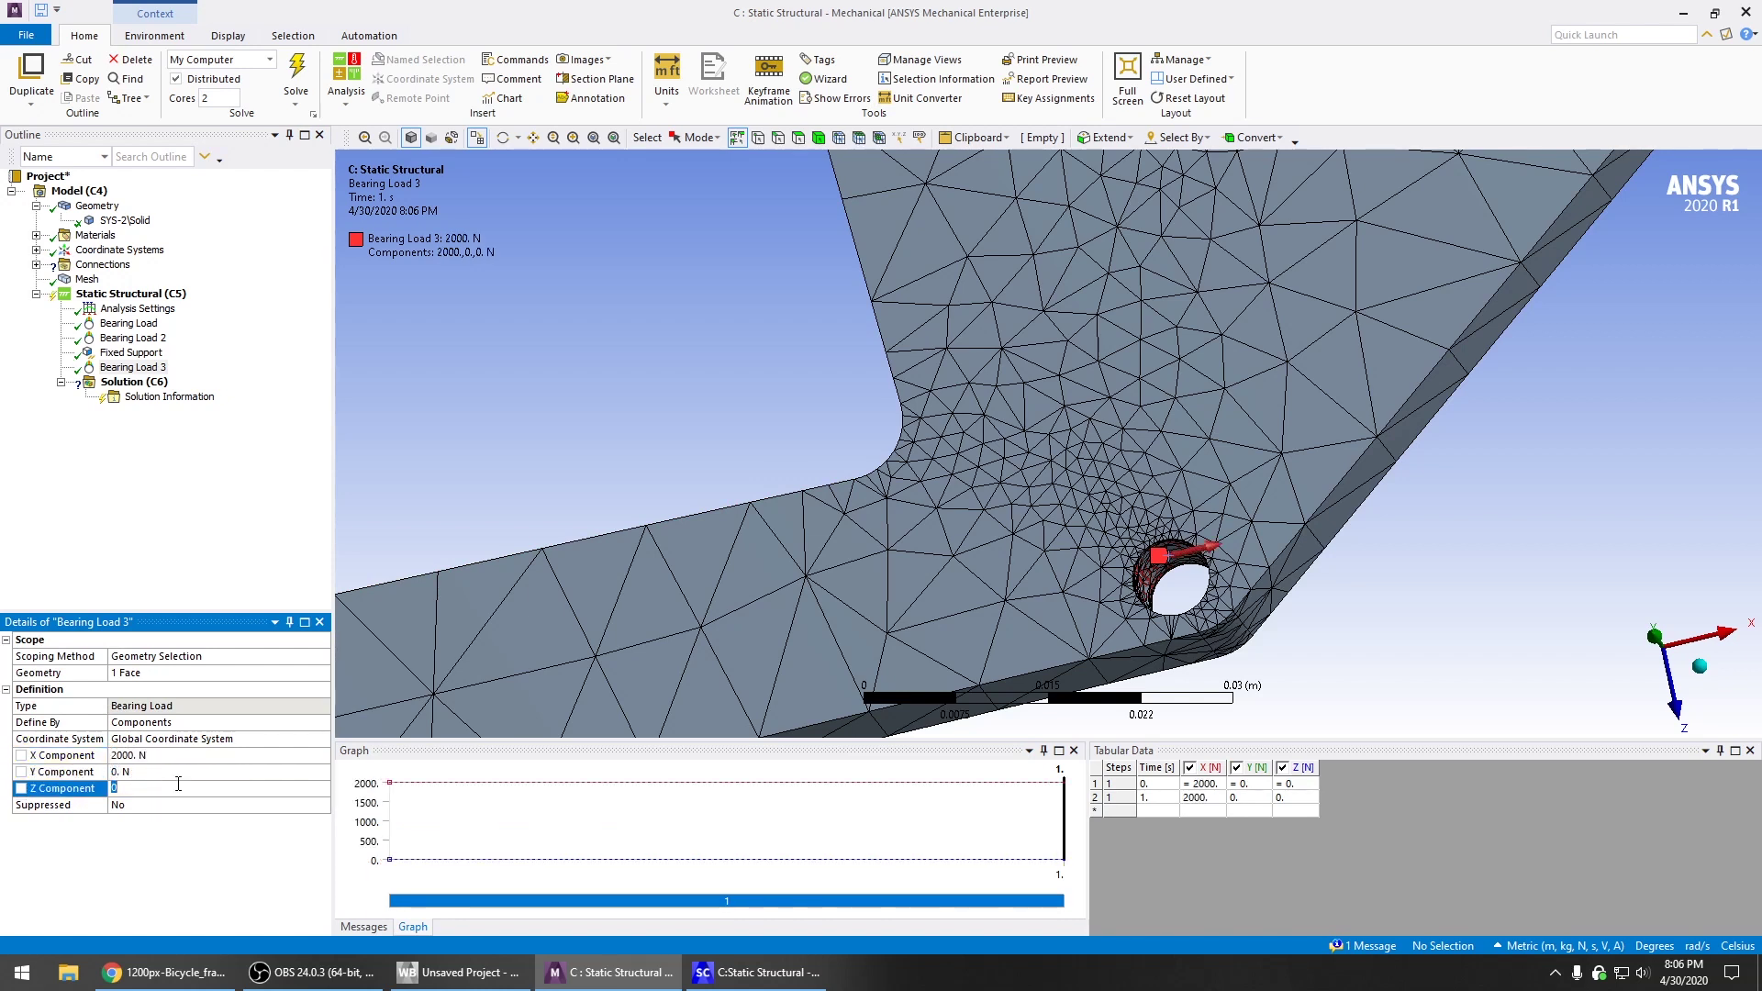
key("Return")
Insert a Cylindrical Support on the hole face at the frame's rear tip
scroll(1361, 487, "down", 2)
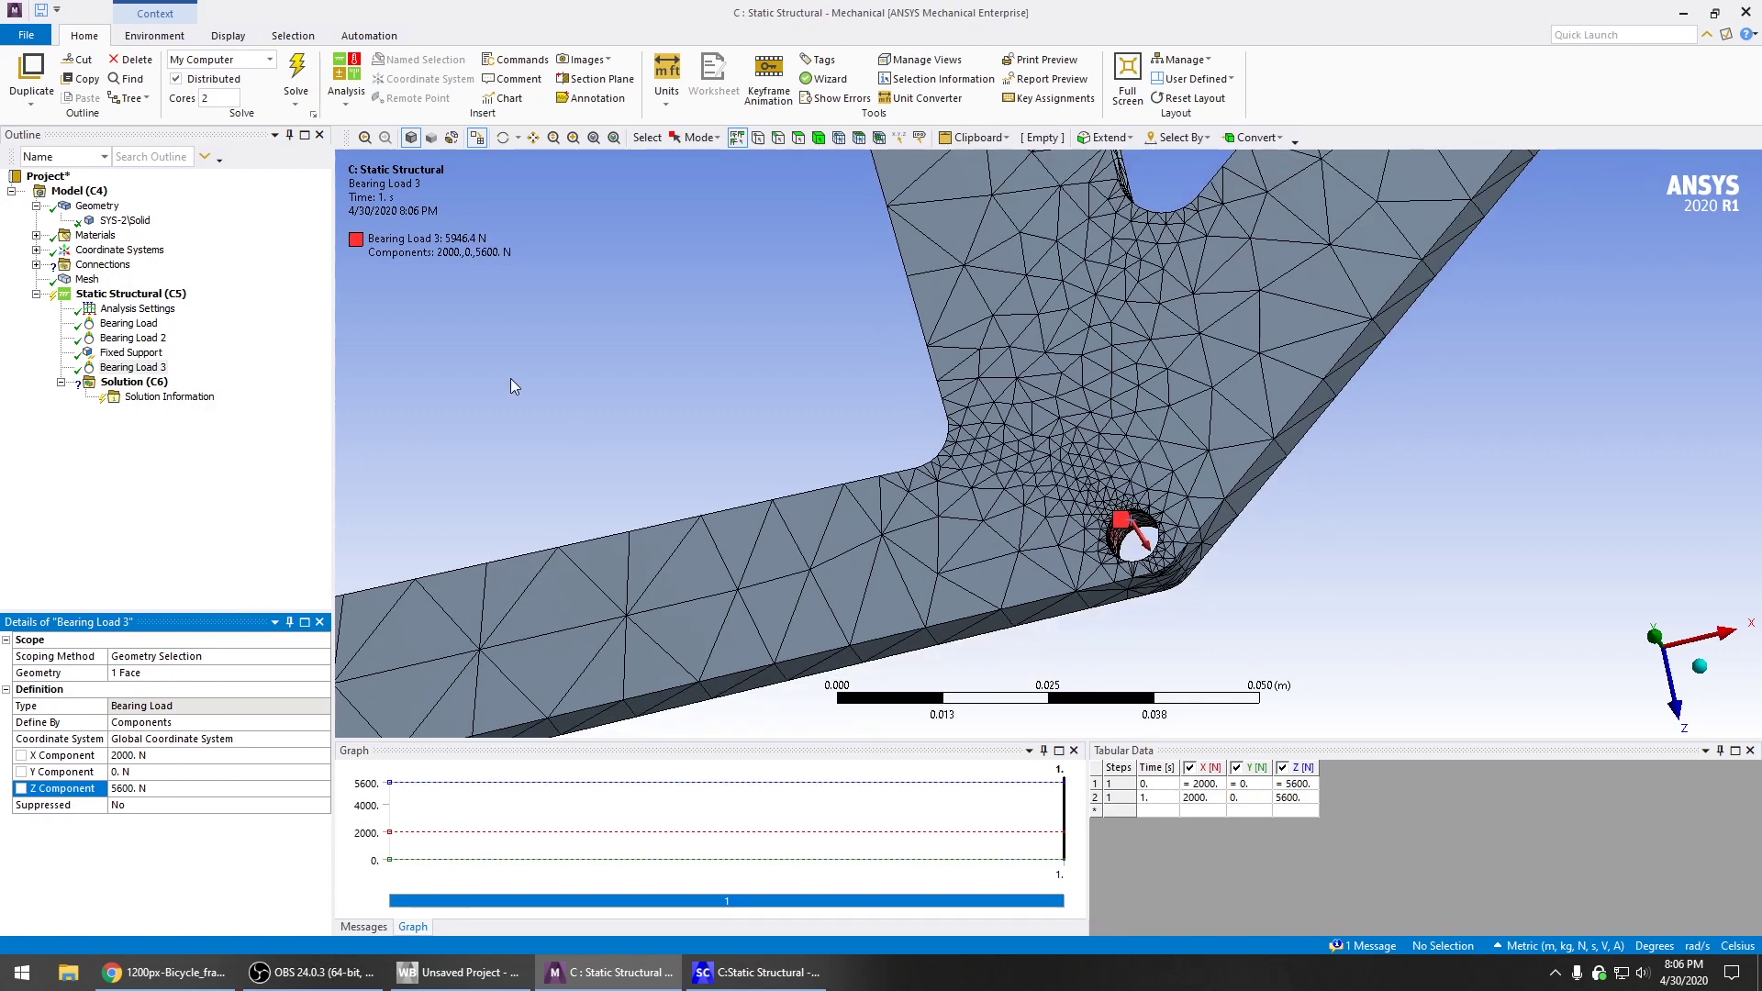
scroll(511, 386, "down", 3)
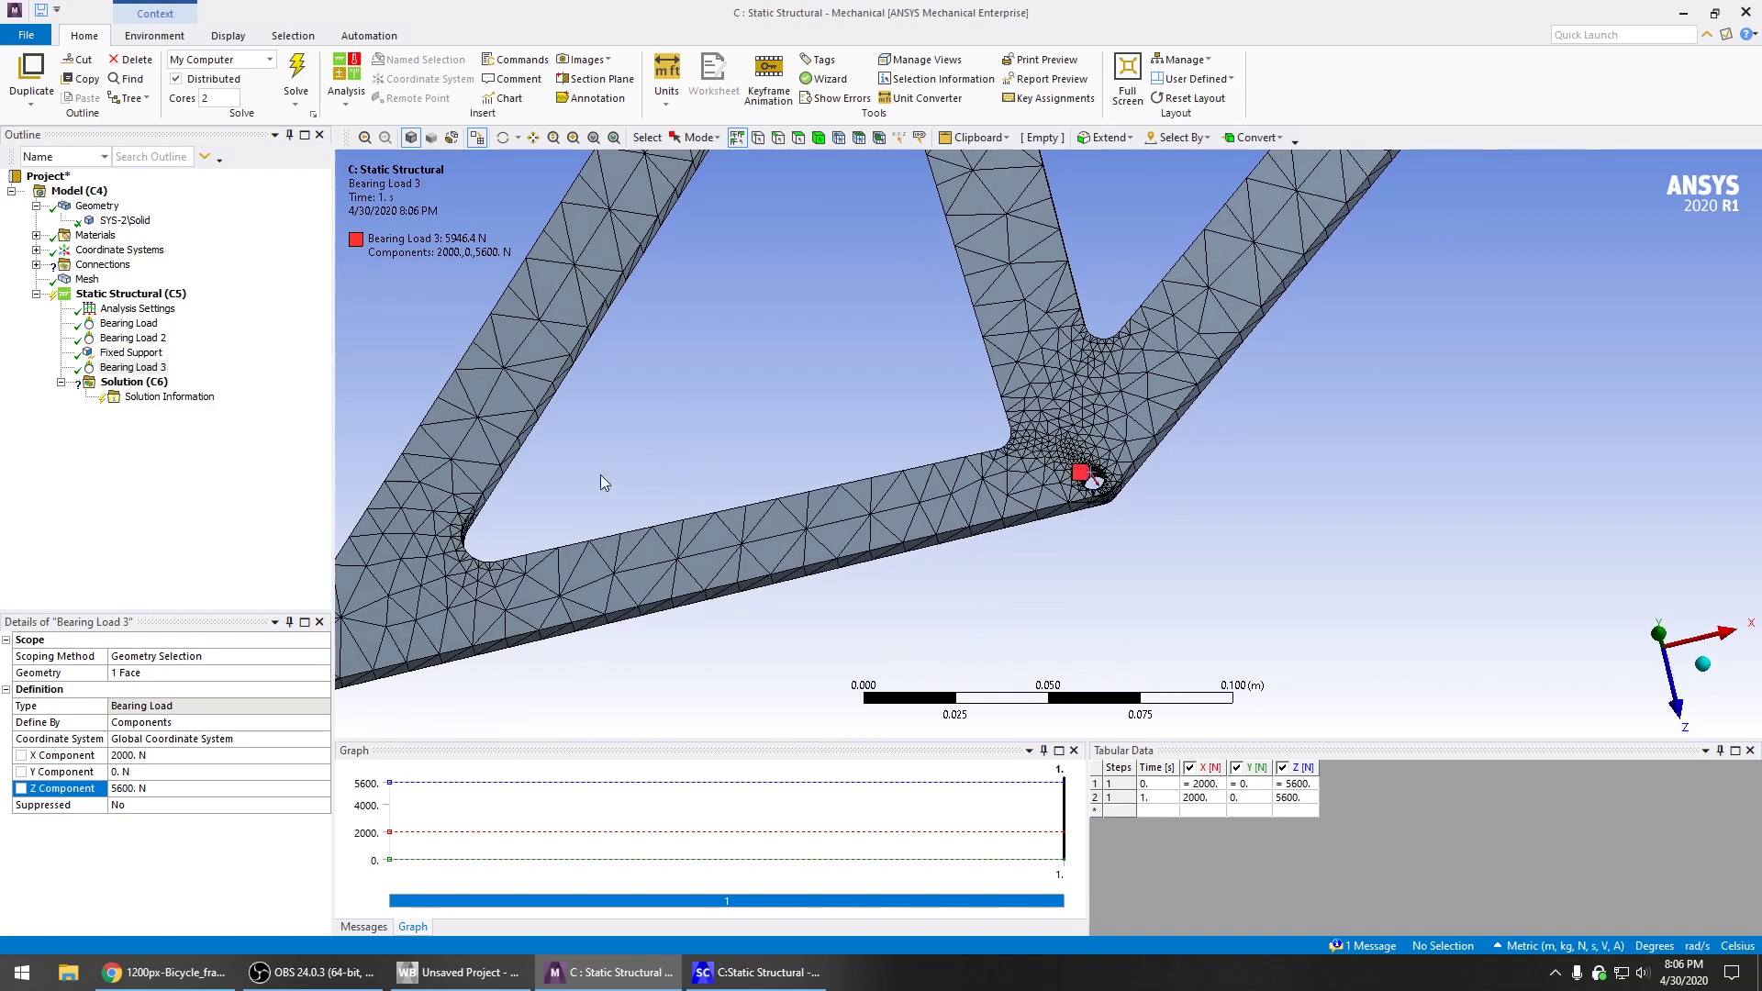
middle_click_drag(683, 471, 1290, 367, "ctrl")
scroll(904, 597, "up", 3)
middle_click_drag(678, 555, 898, 328, "ctrl")
scroll(929, 445, "up", 3)
left_click(929, 443)
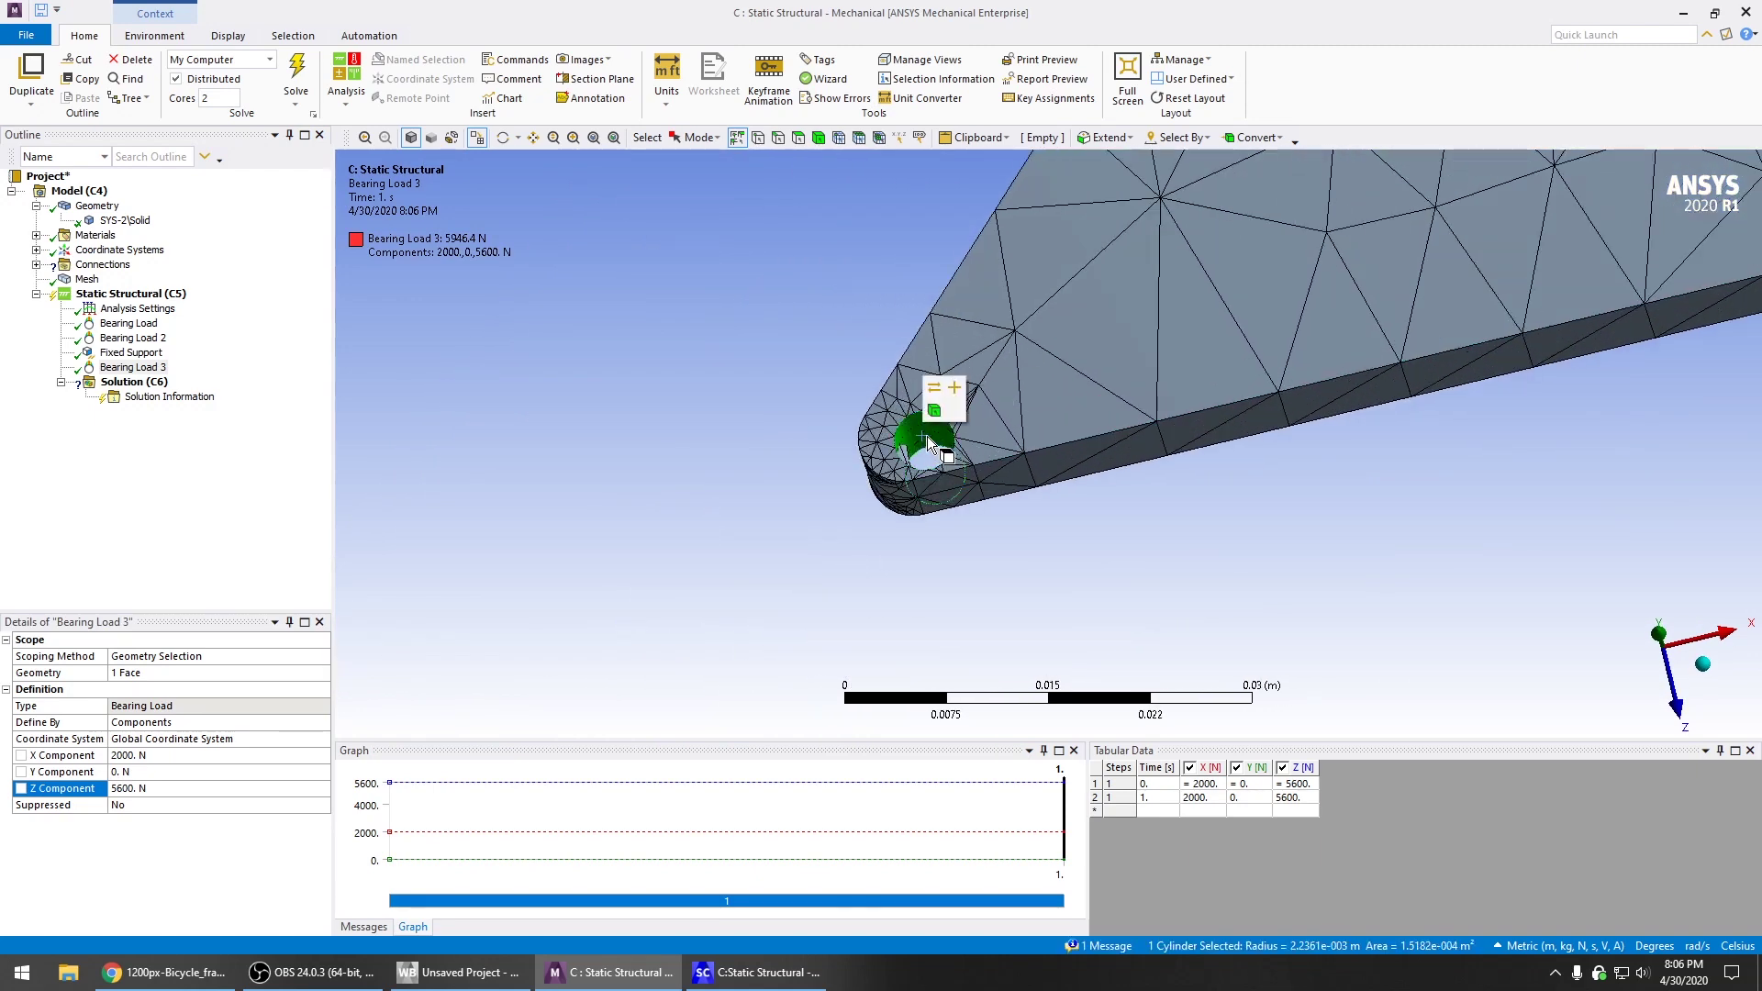
right_click(921, 437)
mouse_move(995, 457)
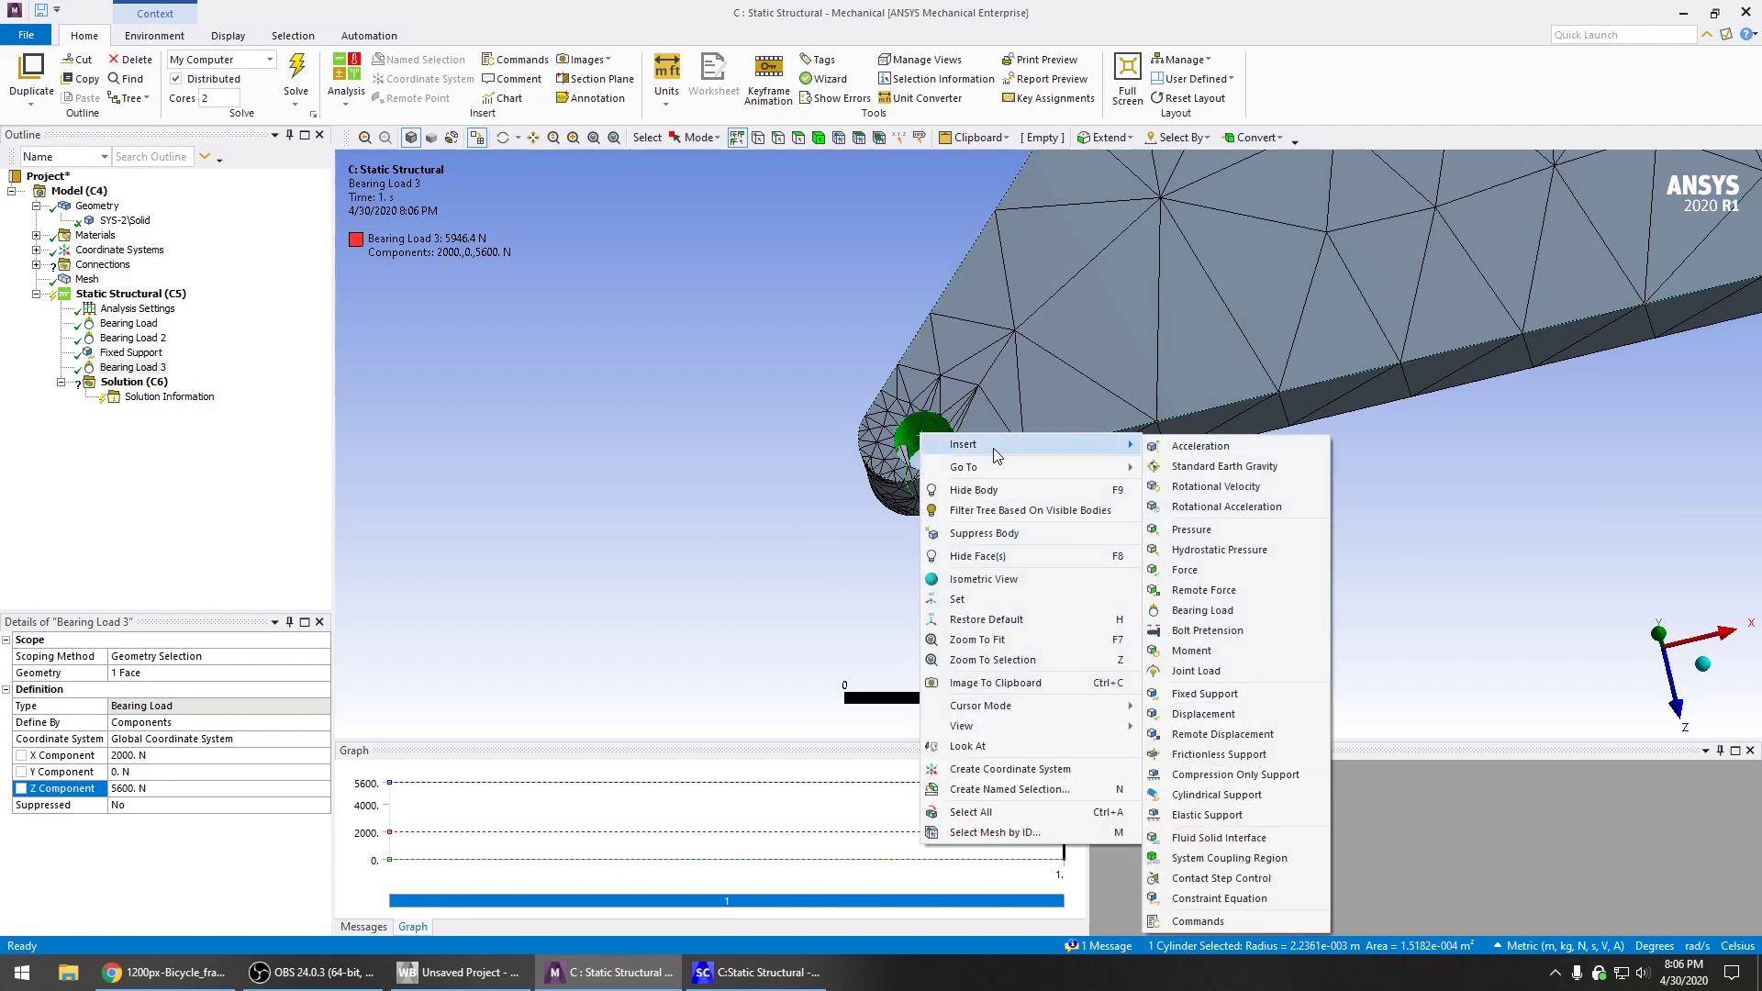
left_click(1221, 795)
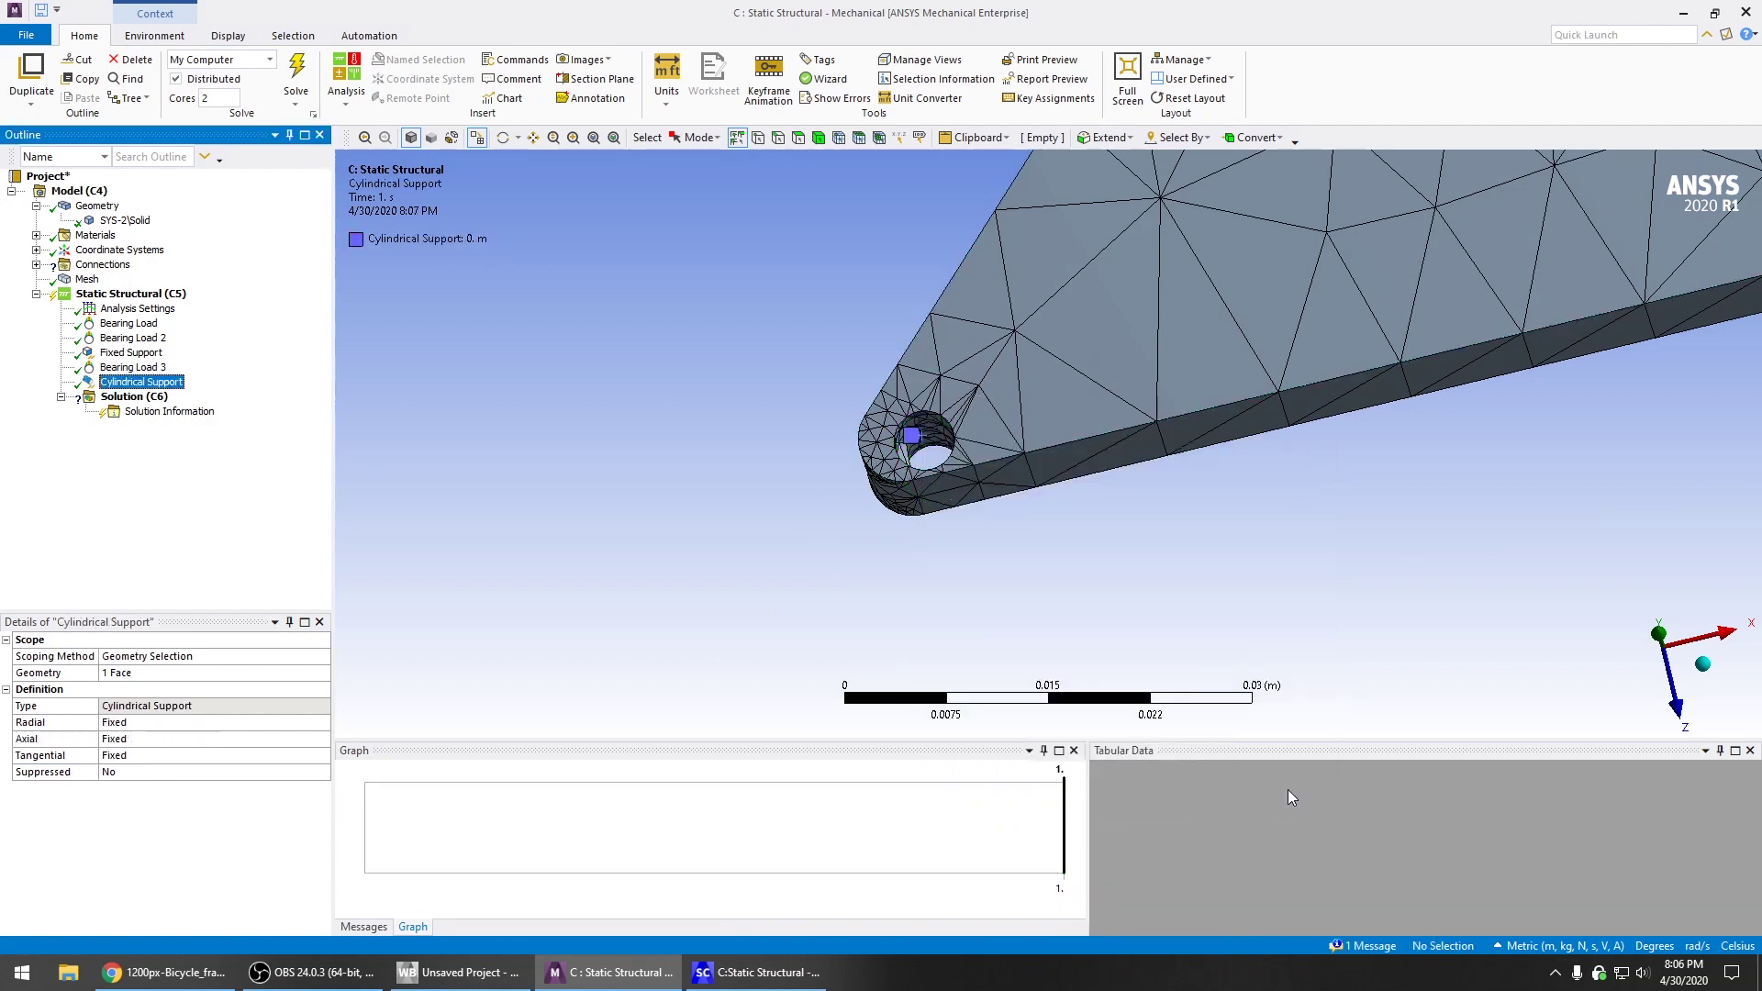
Set the cylindrical support's tangential direction to Free, keeping radial and axial fixed
left_click(129, 754)
right_click(129, 751)
left_click(321, 758)
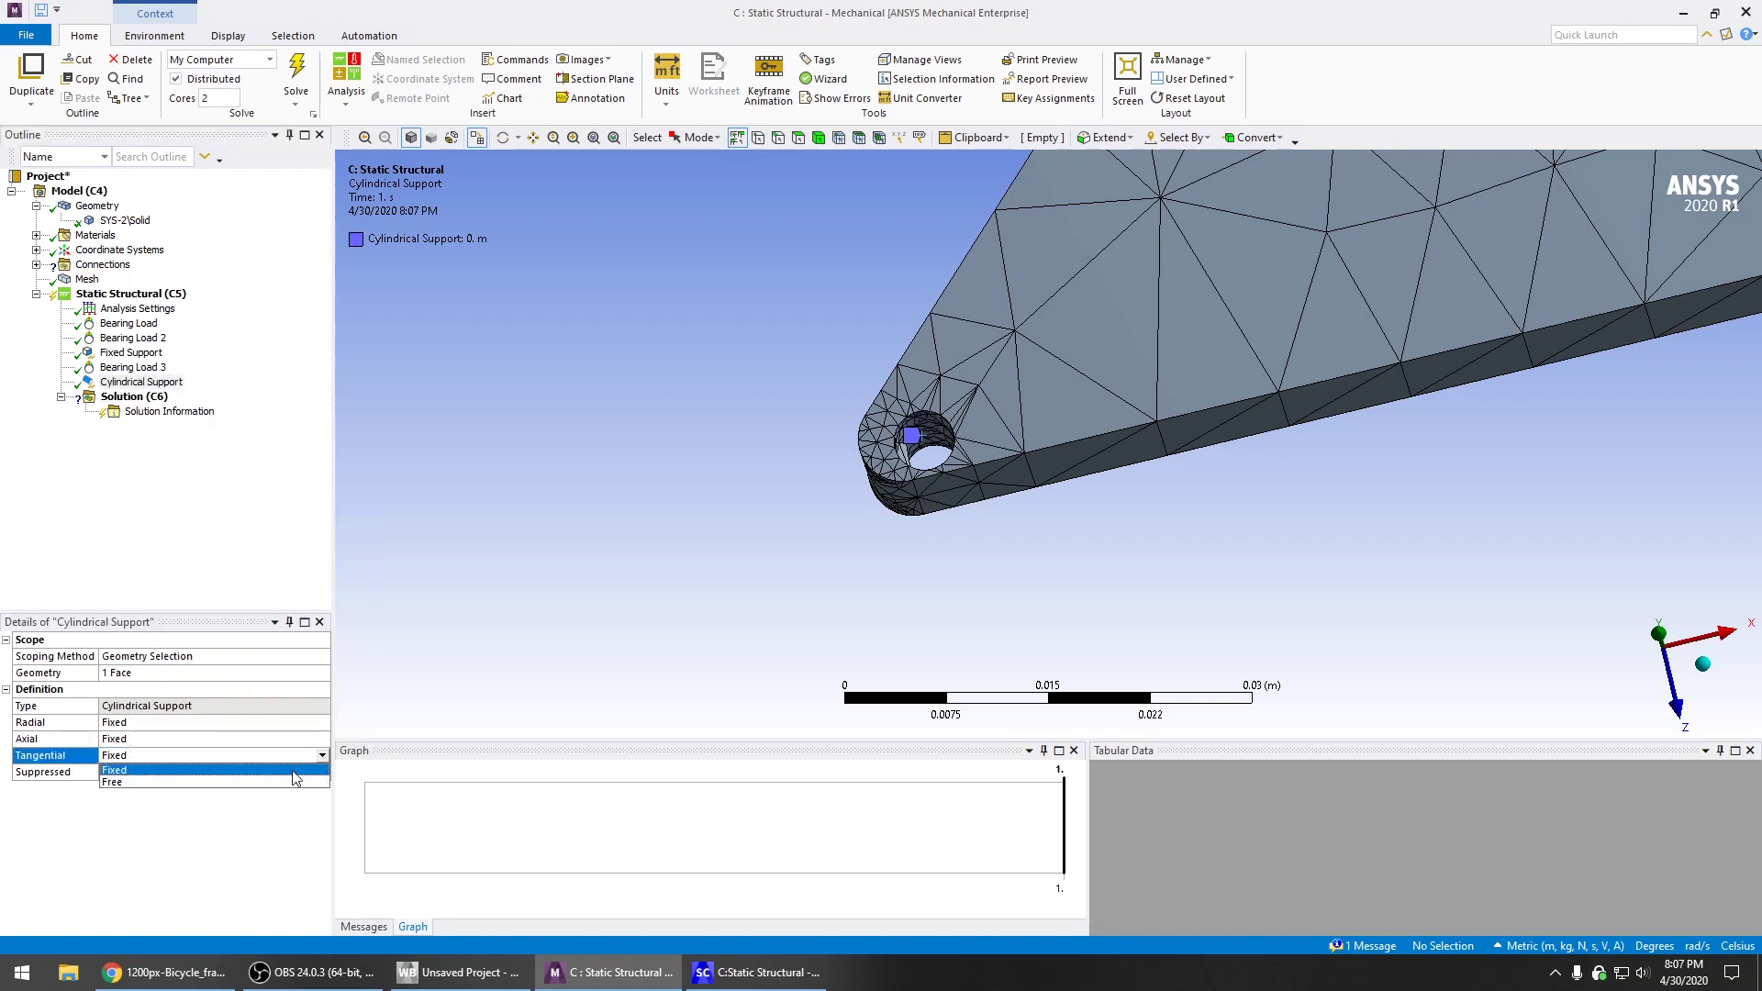
left_click(282, 787)
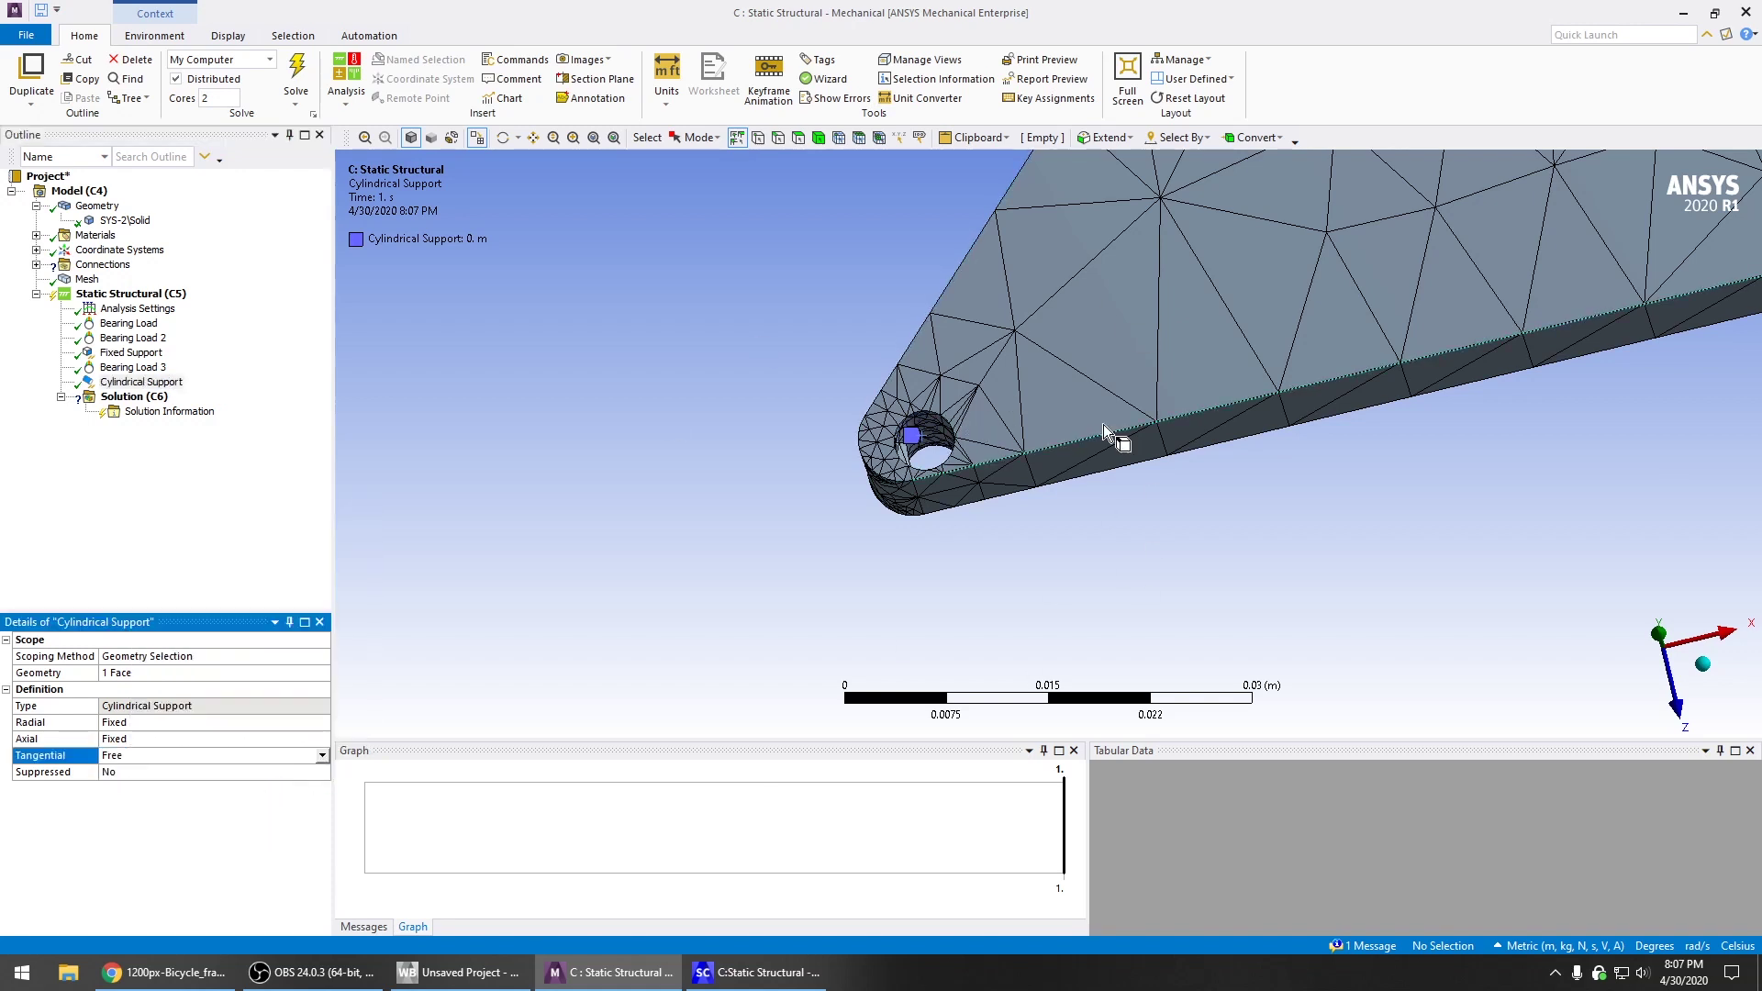
Try to solve the static structural analysis of the rebuilt frame
right_click(134, 397)
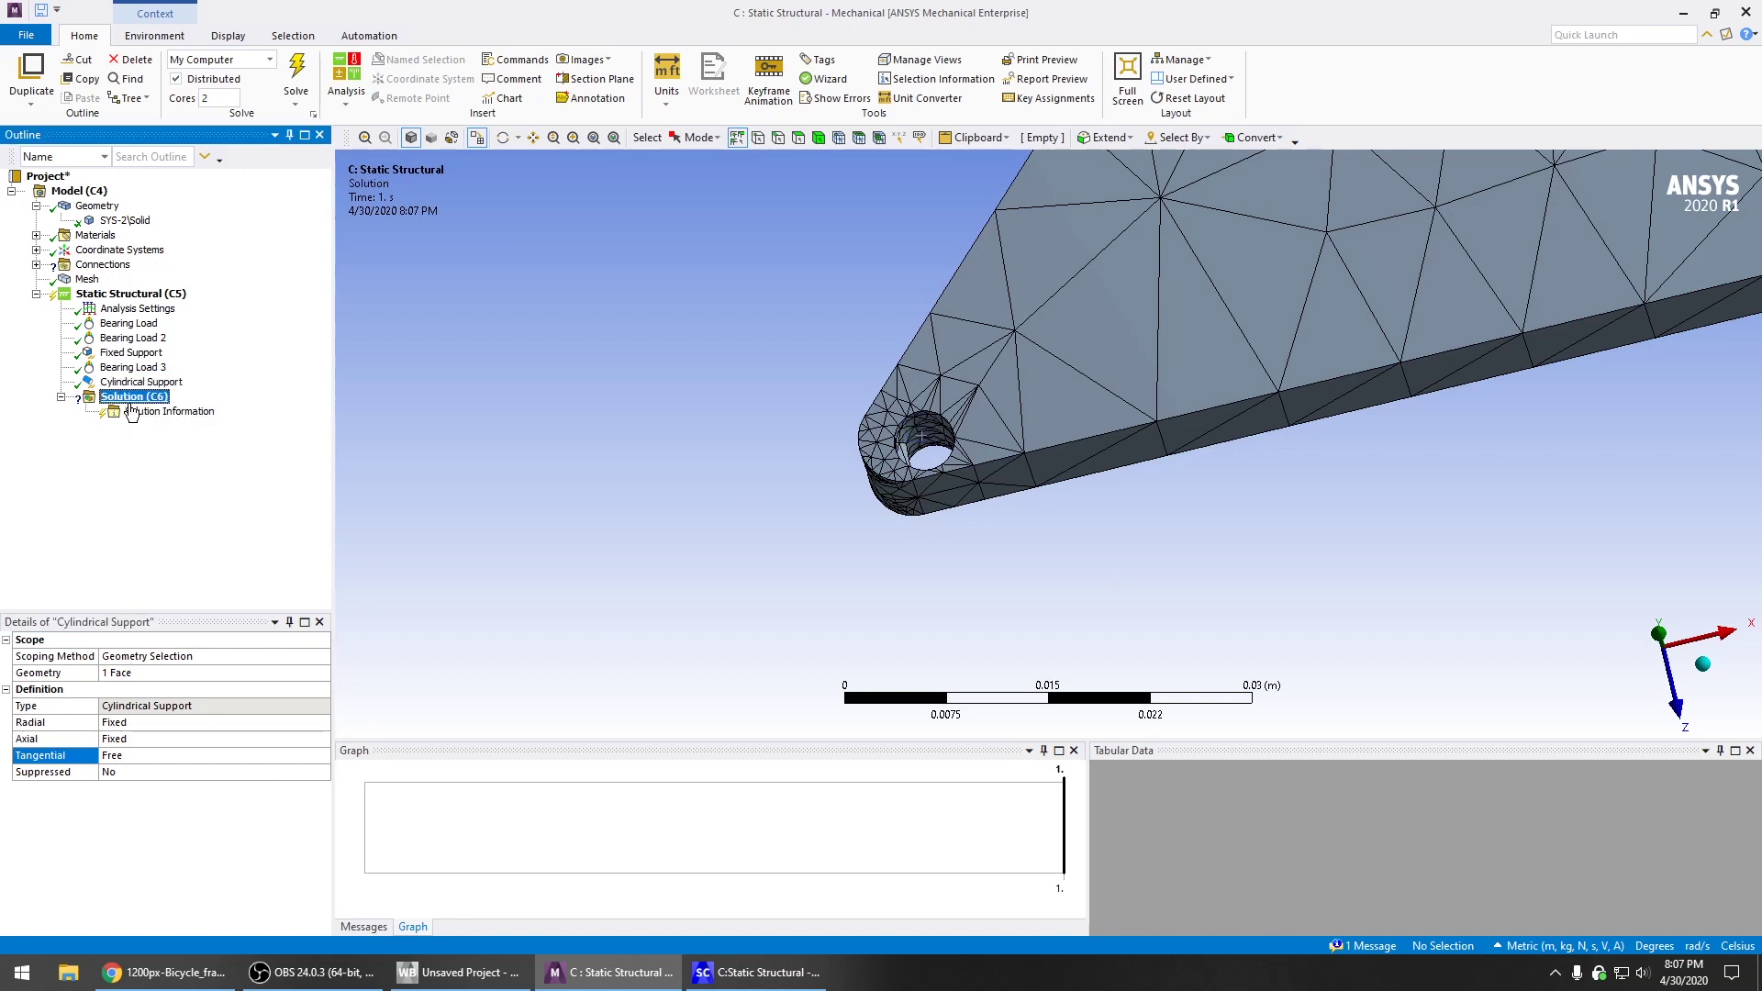
left_click(158, 414)
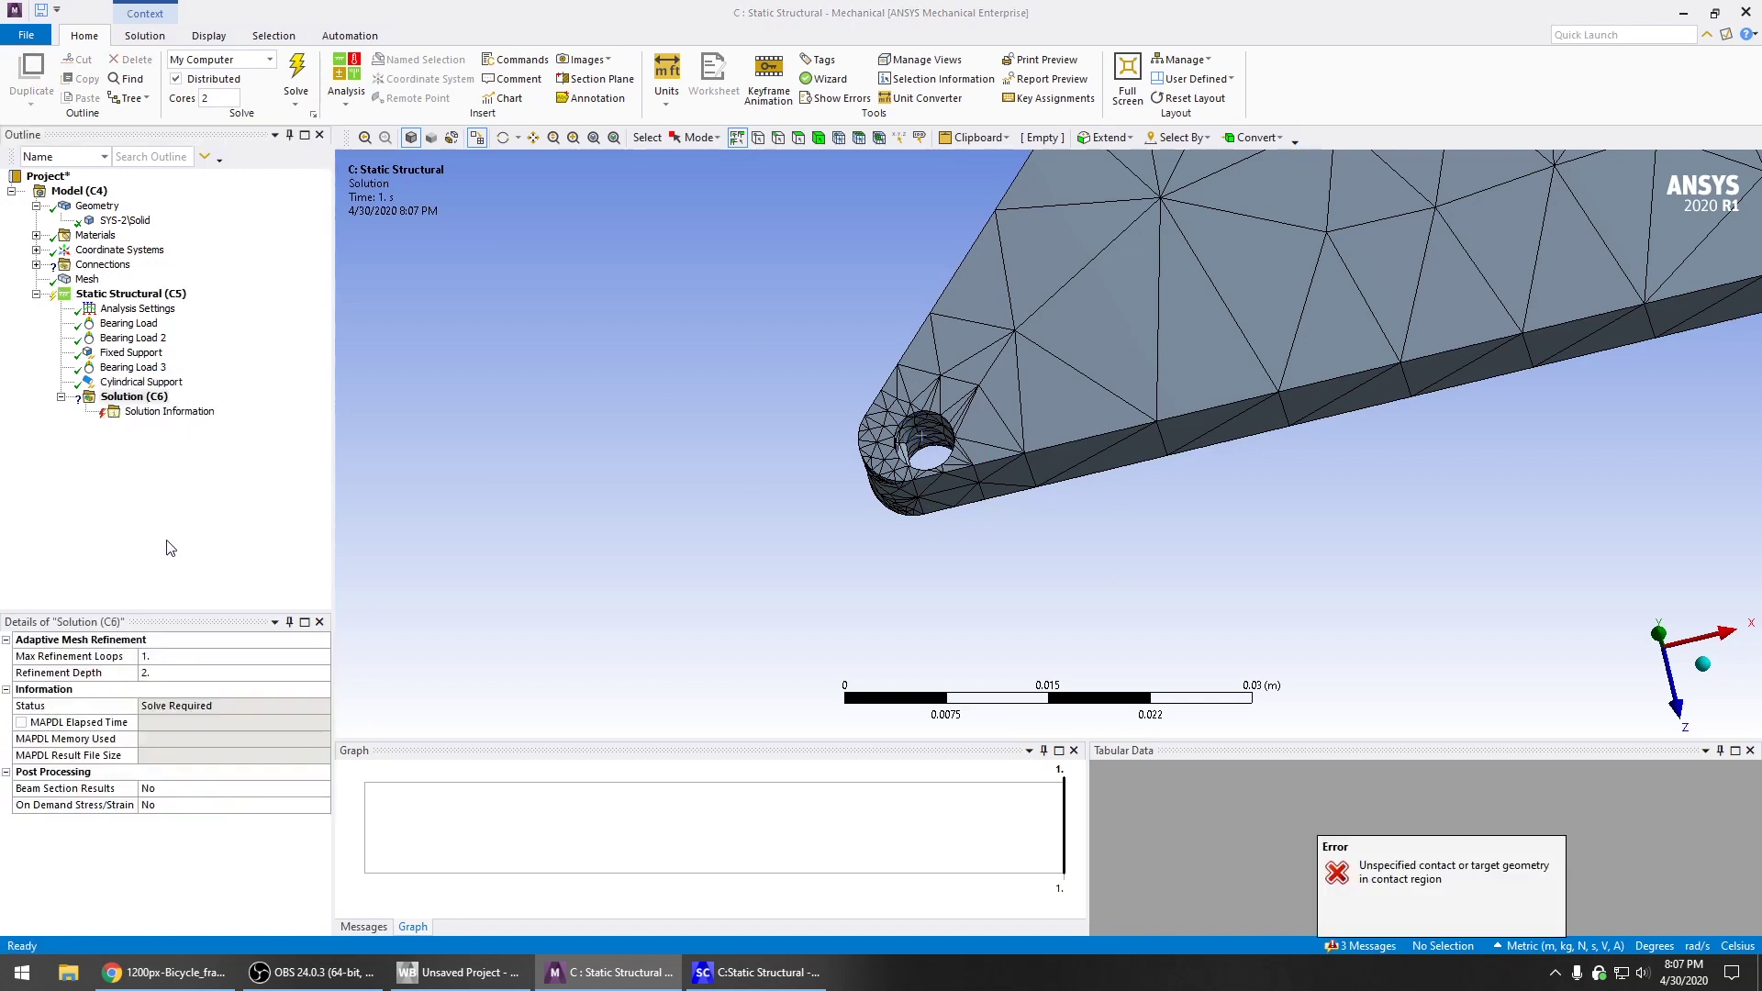
scroll(522, 510, "up", 2)
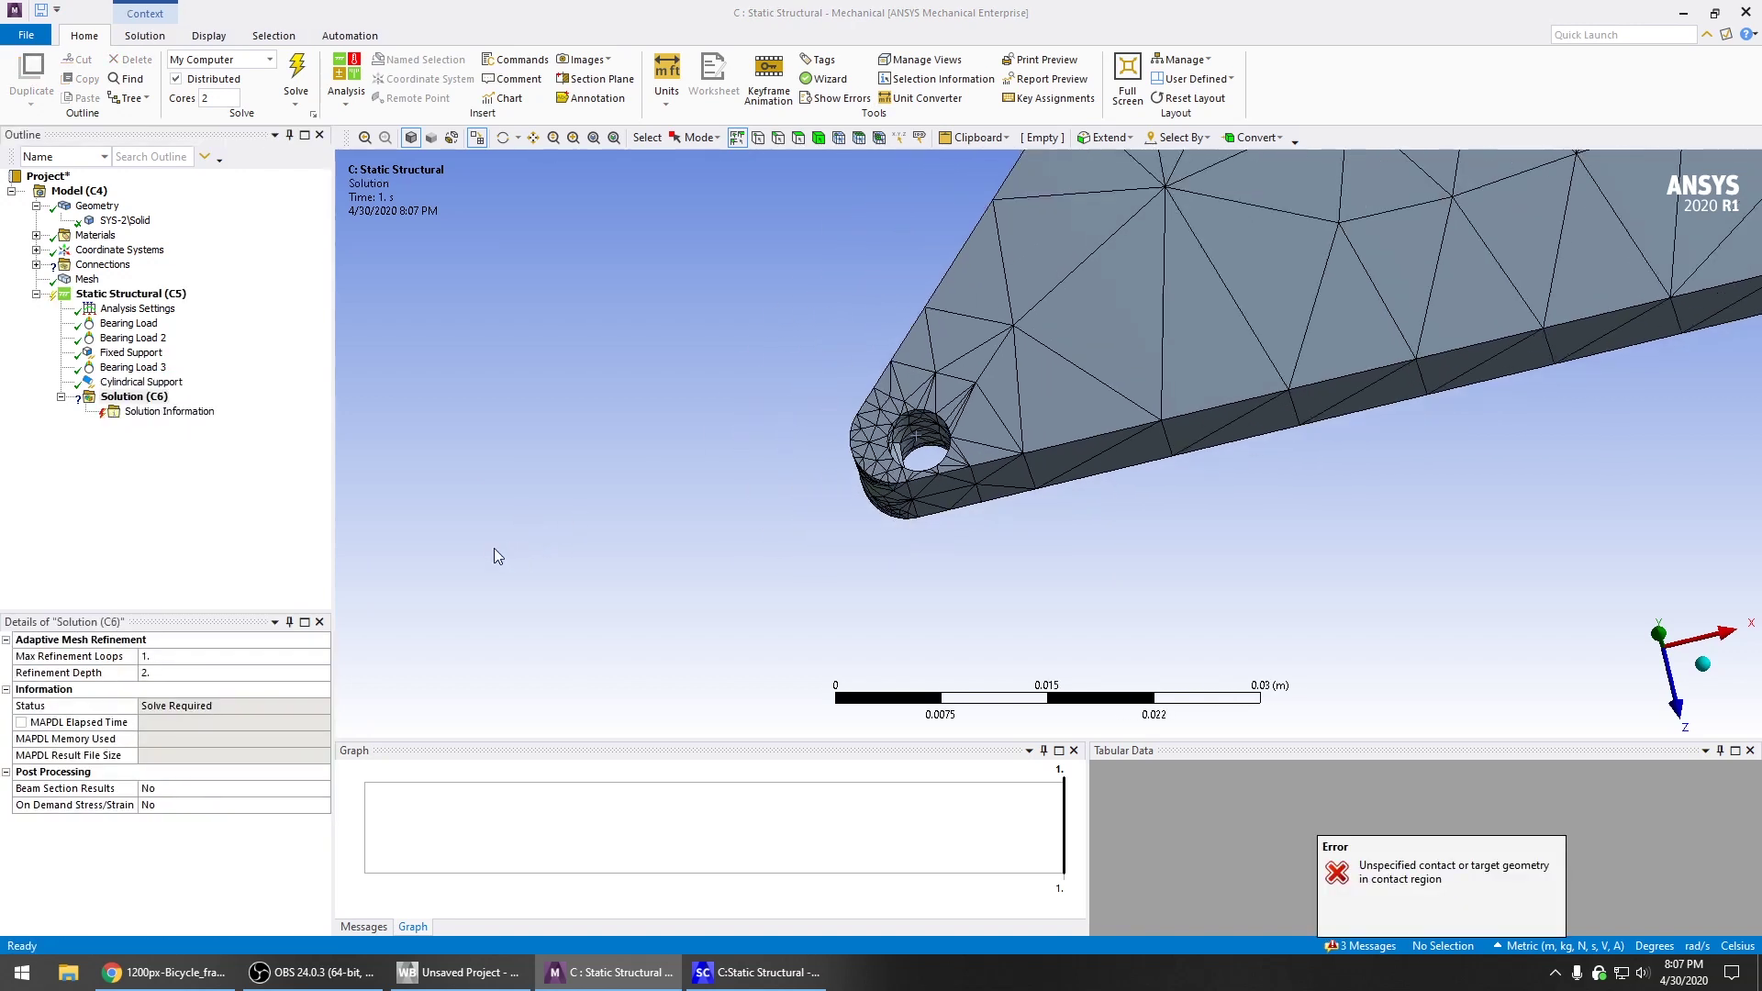
middle_click_drag(598, 487, 549, 532)
scroll(980, 358, "up", 7)
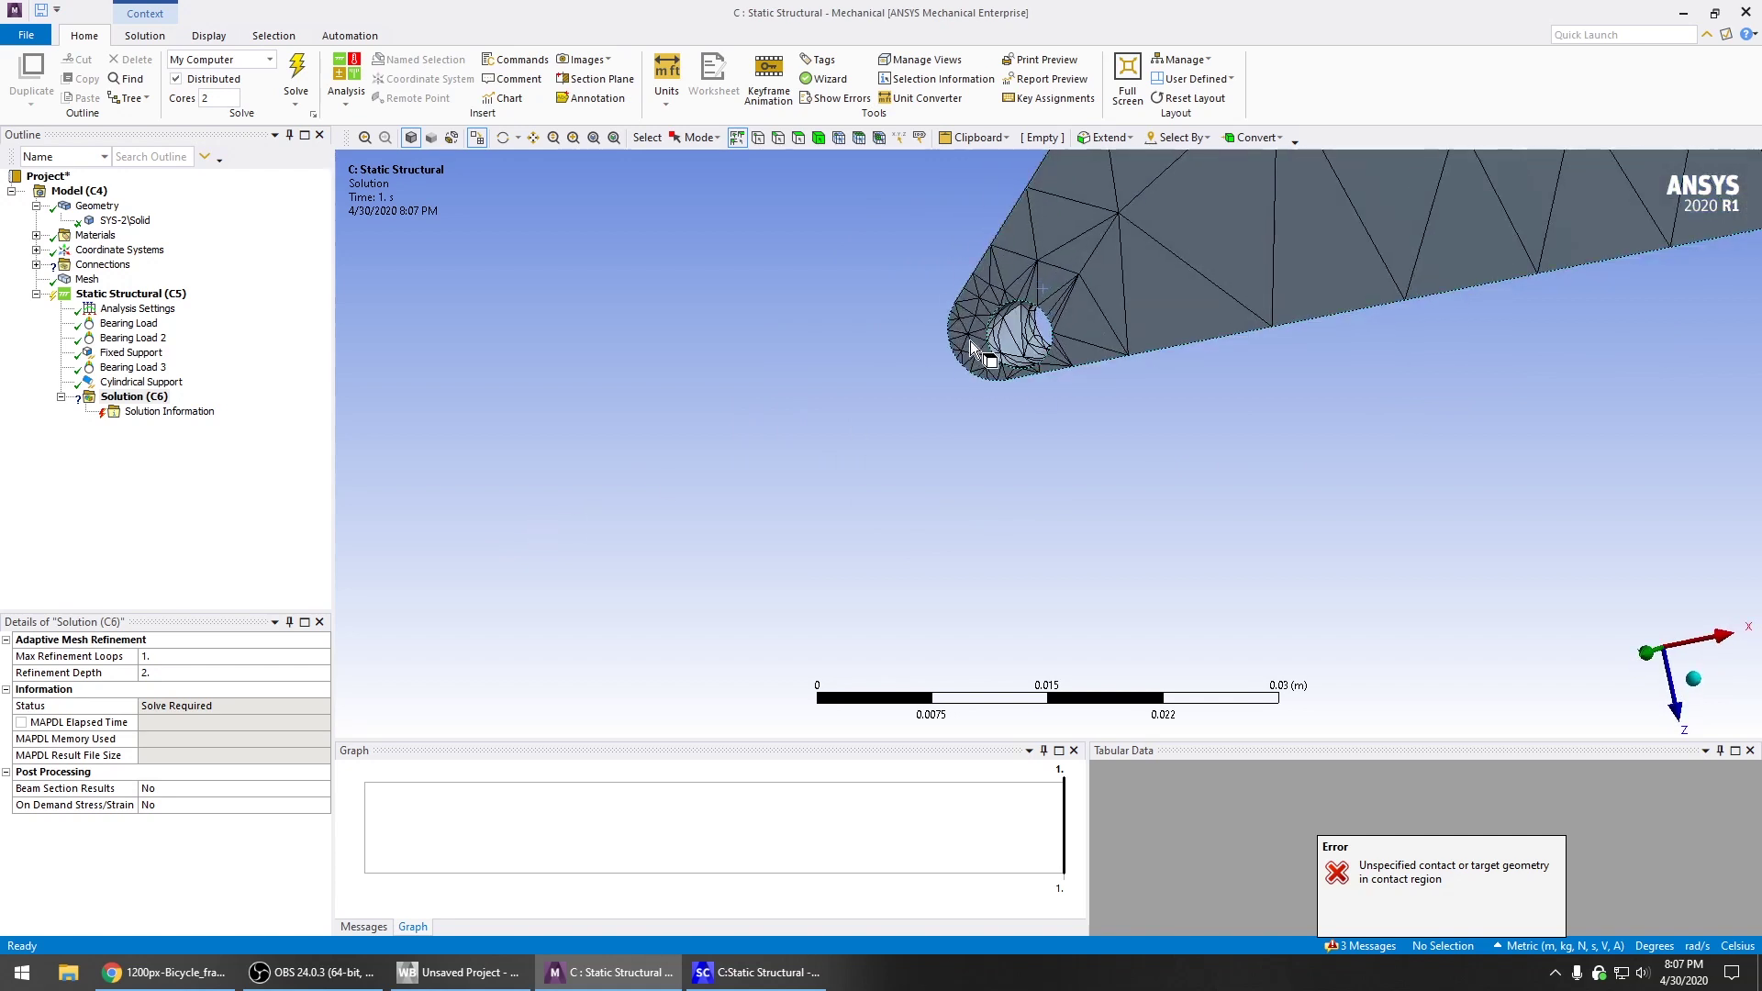
middle_click_drag(1003, 416, 1044, 415)
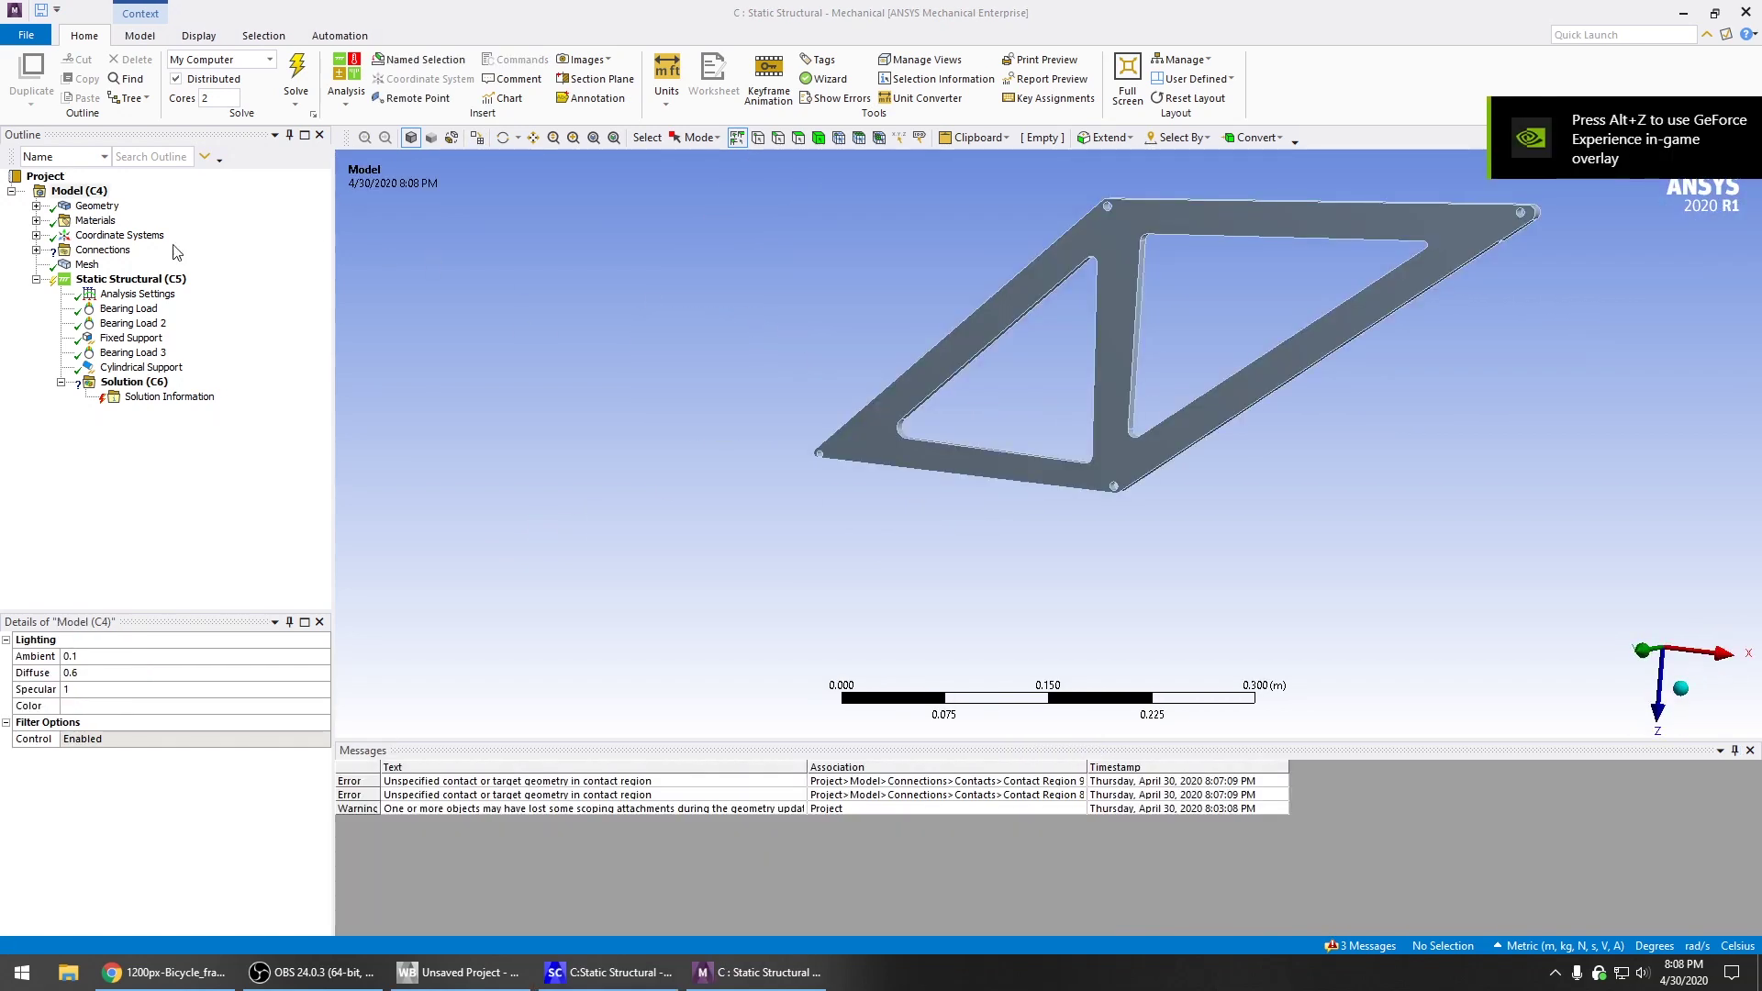
Create automatic connections for the rebuilt frame and solve the static structural analysis
right_click(80, 255)
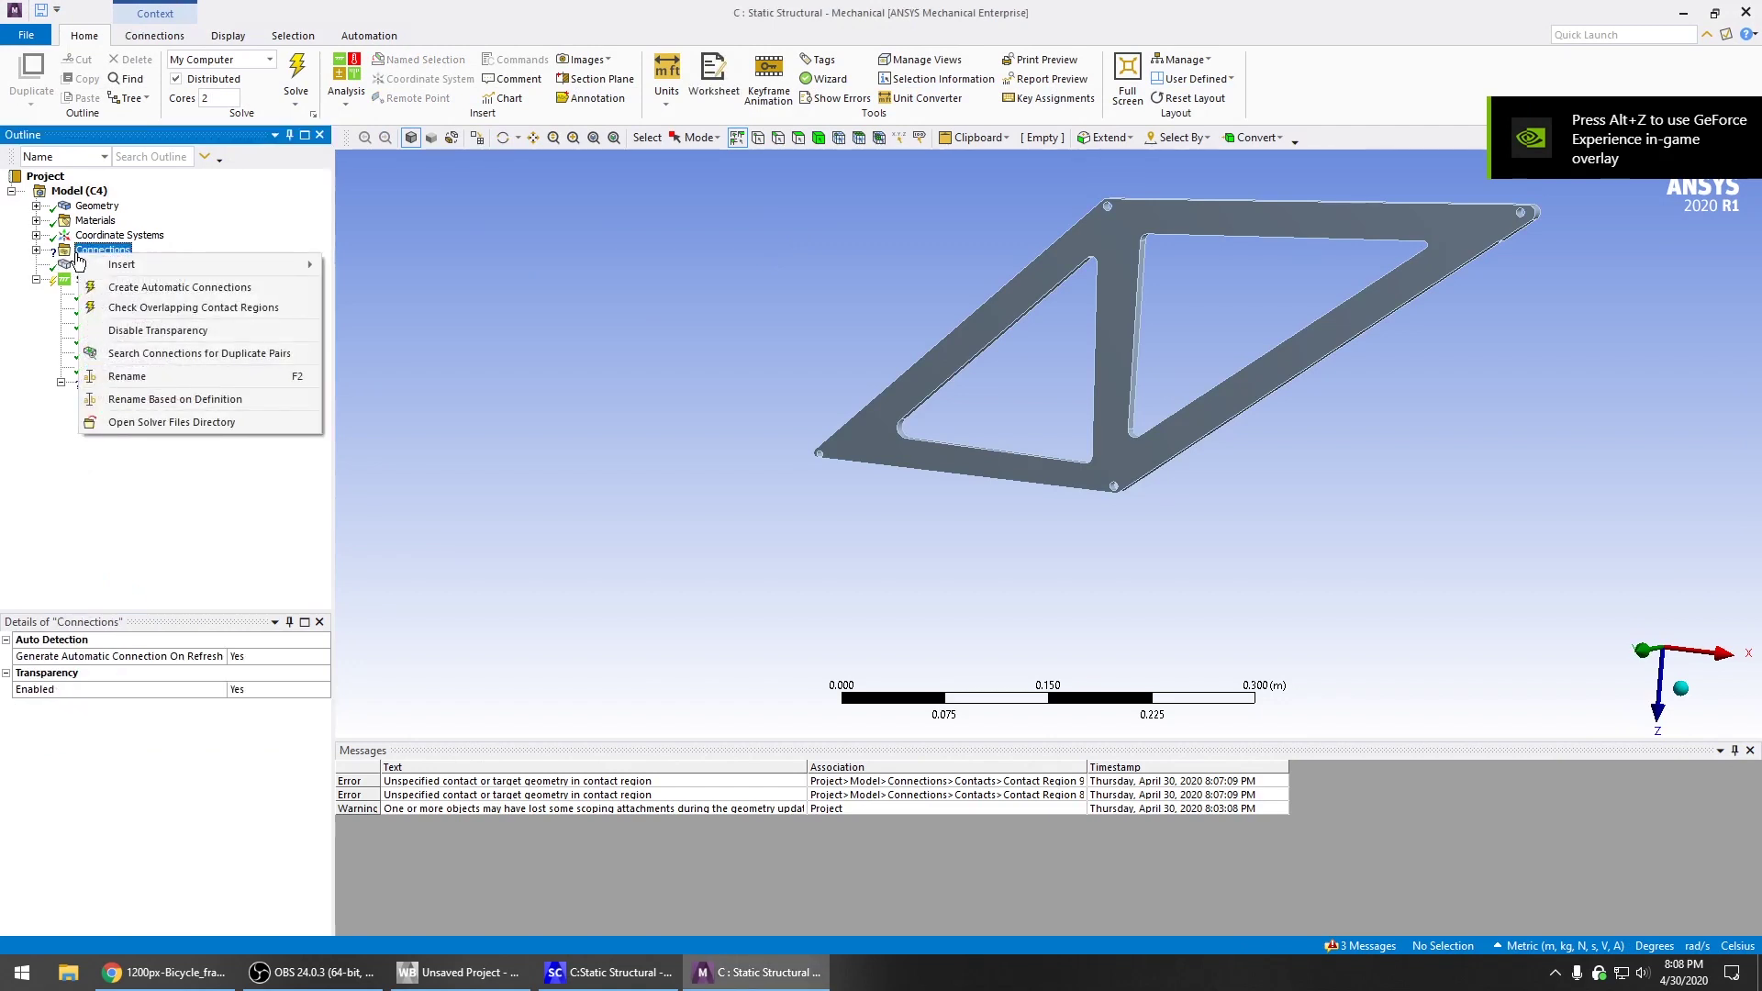
left_click(116, 287)
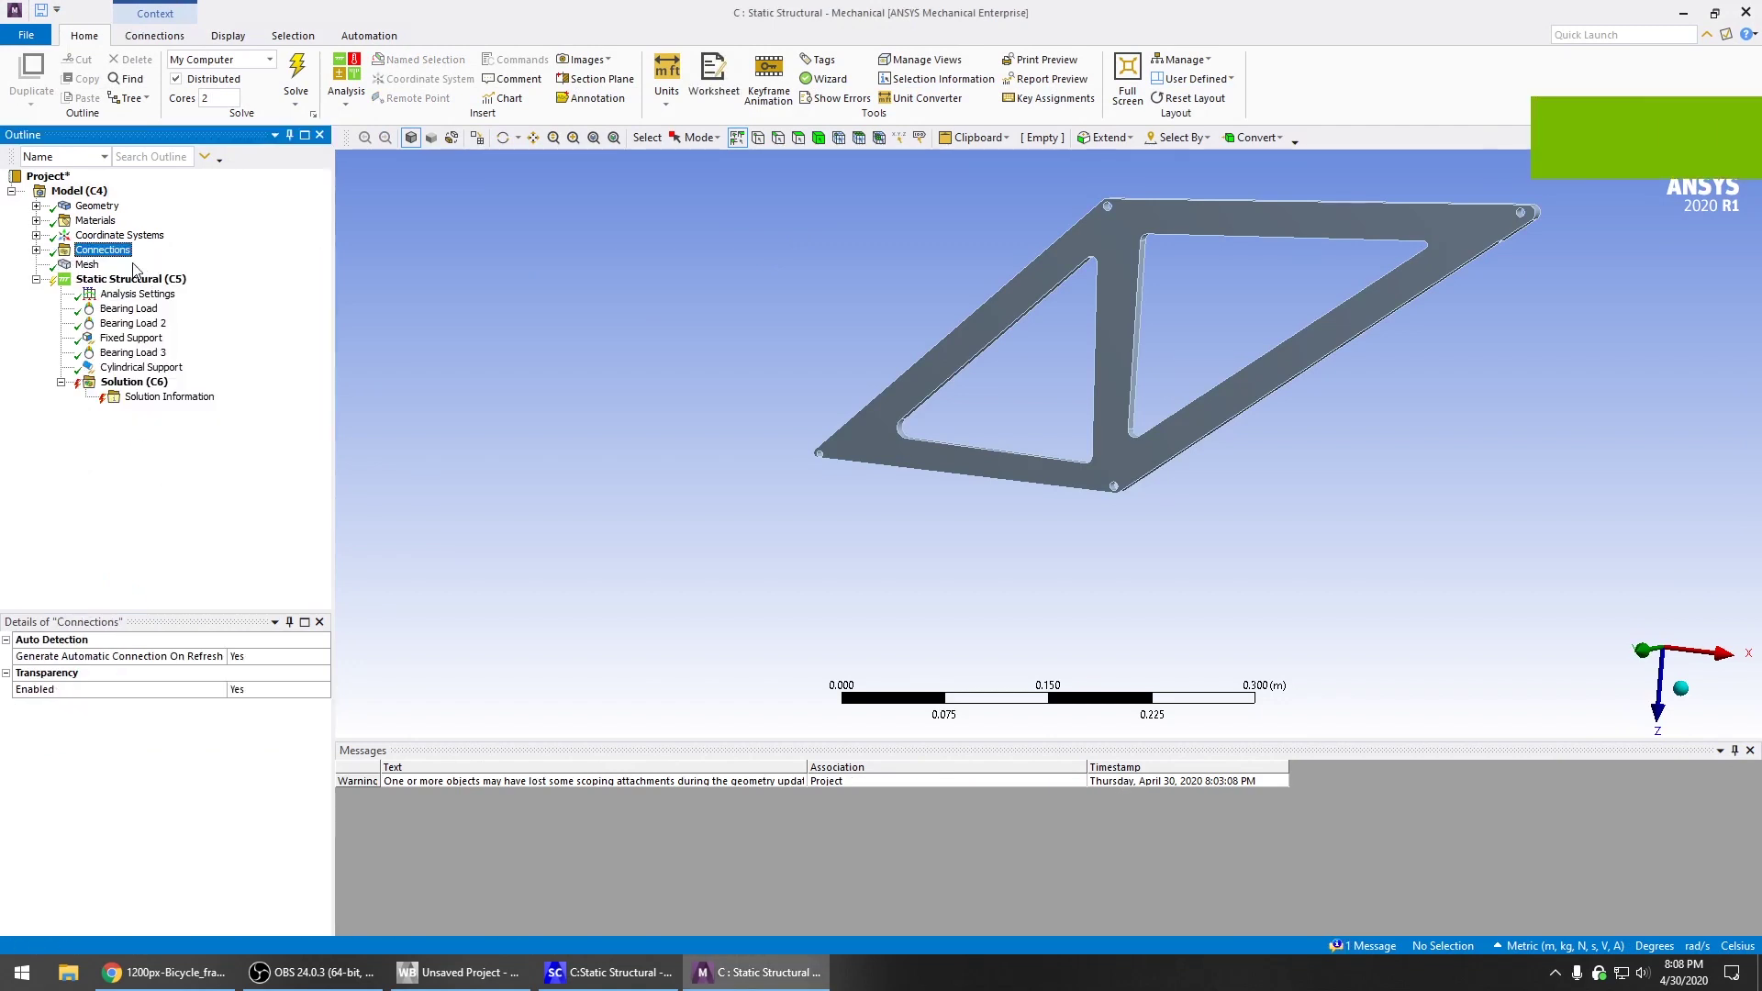
right_click(154, 386)
left_click(235, 423)
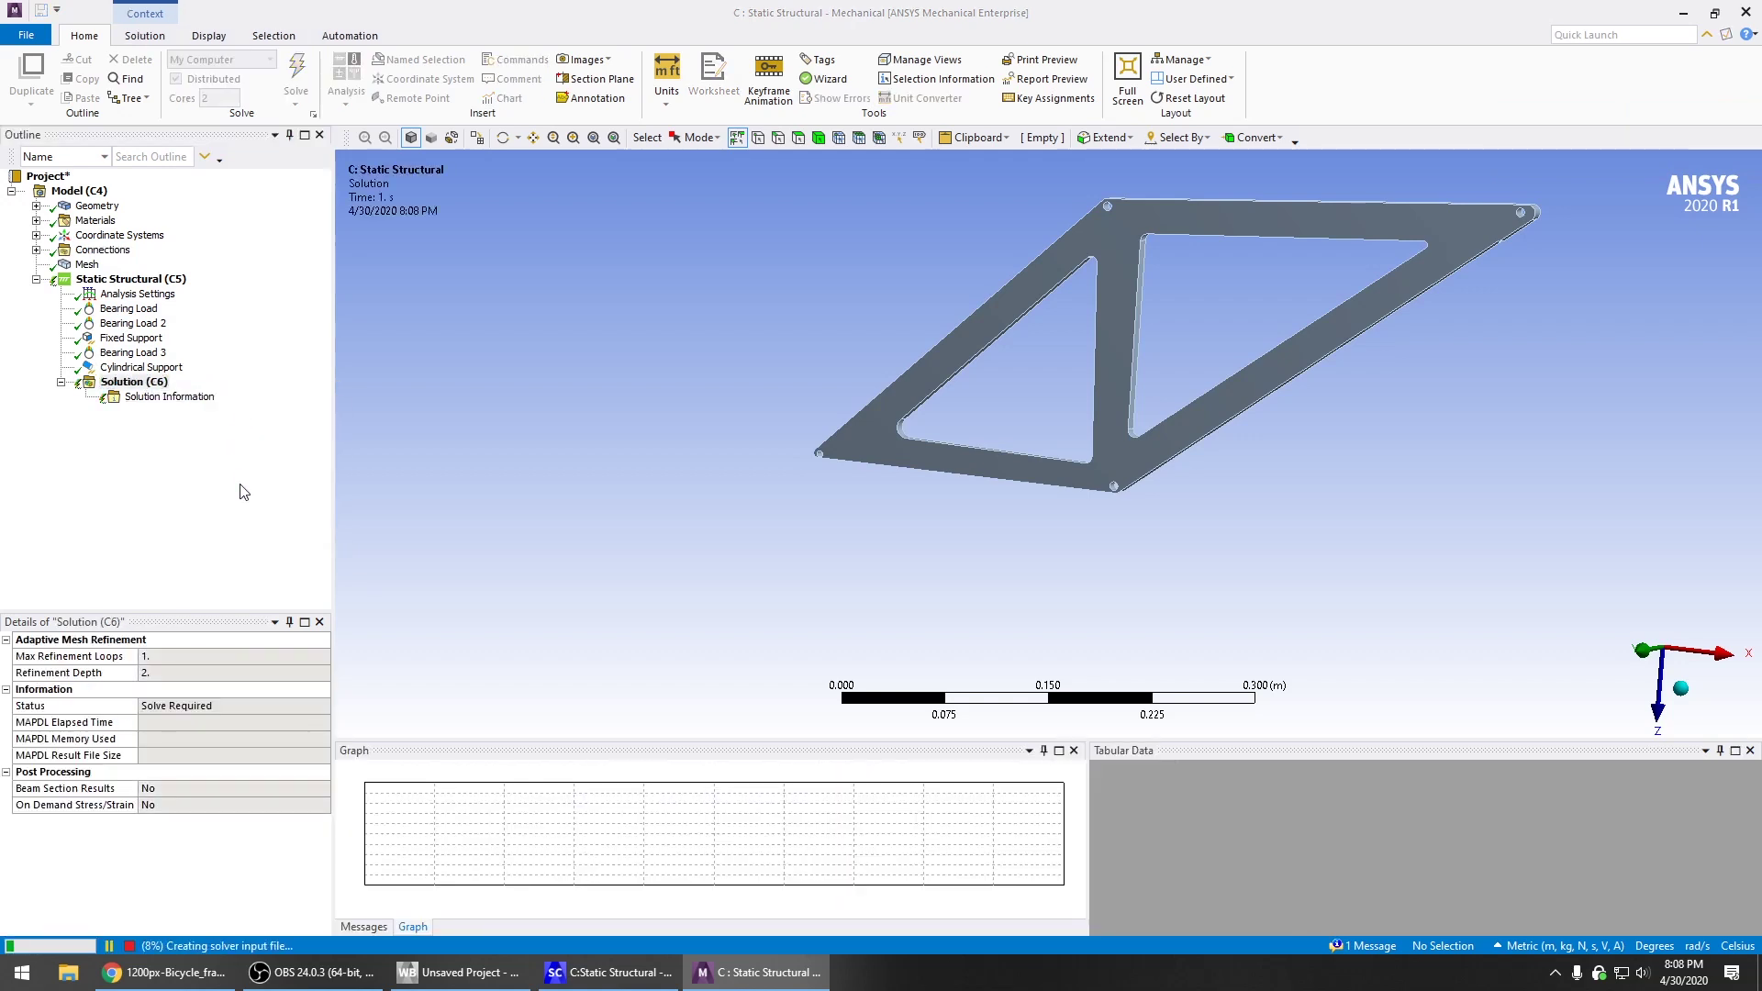
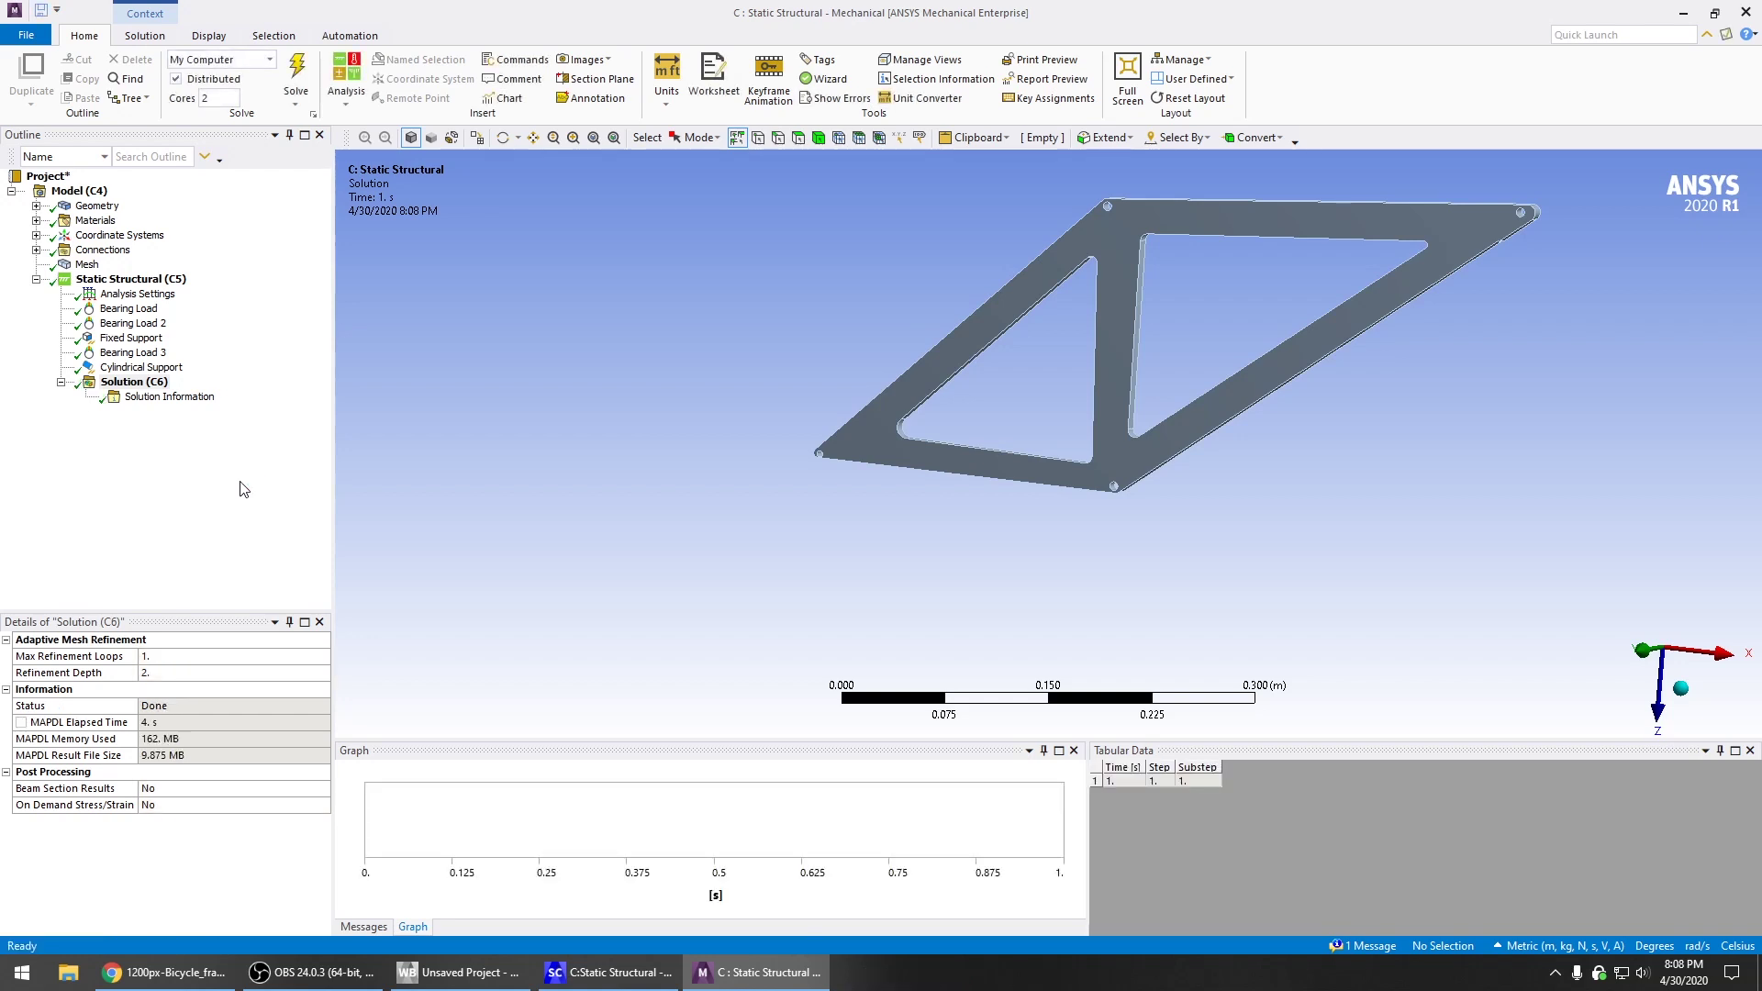
Add an Equivalent (von-Mises) Stress result for all bodies to the solution and evaluate all results
left_click(138, 382)
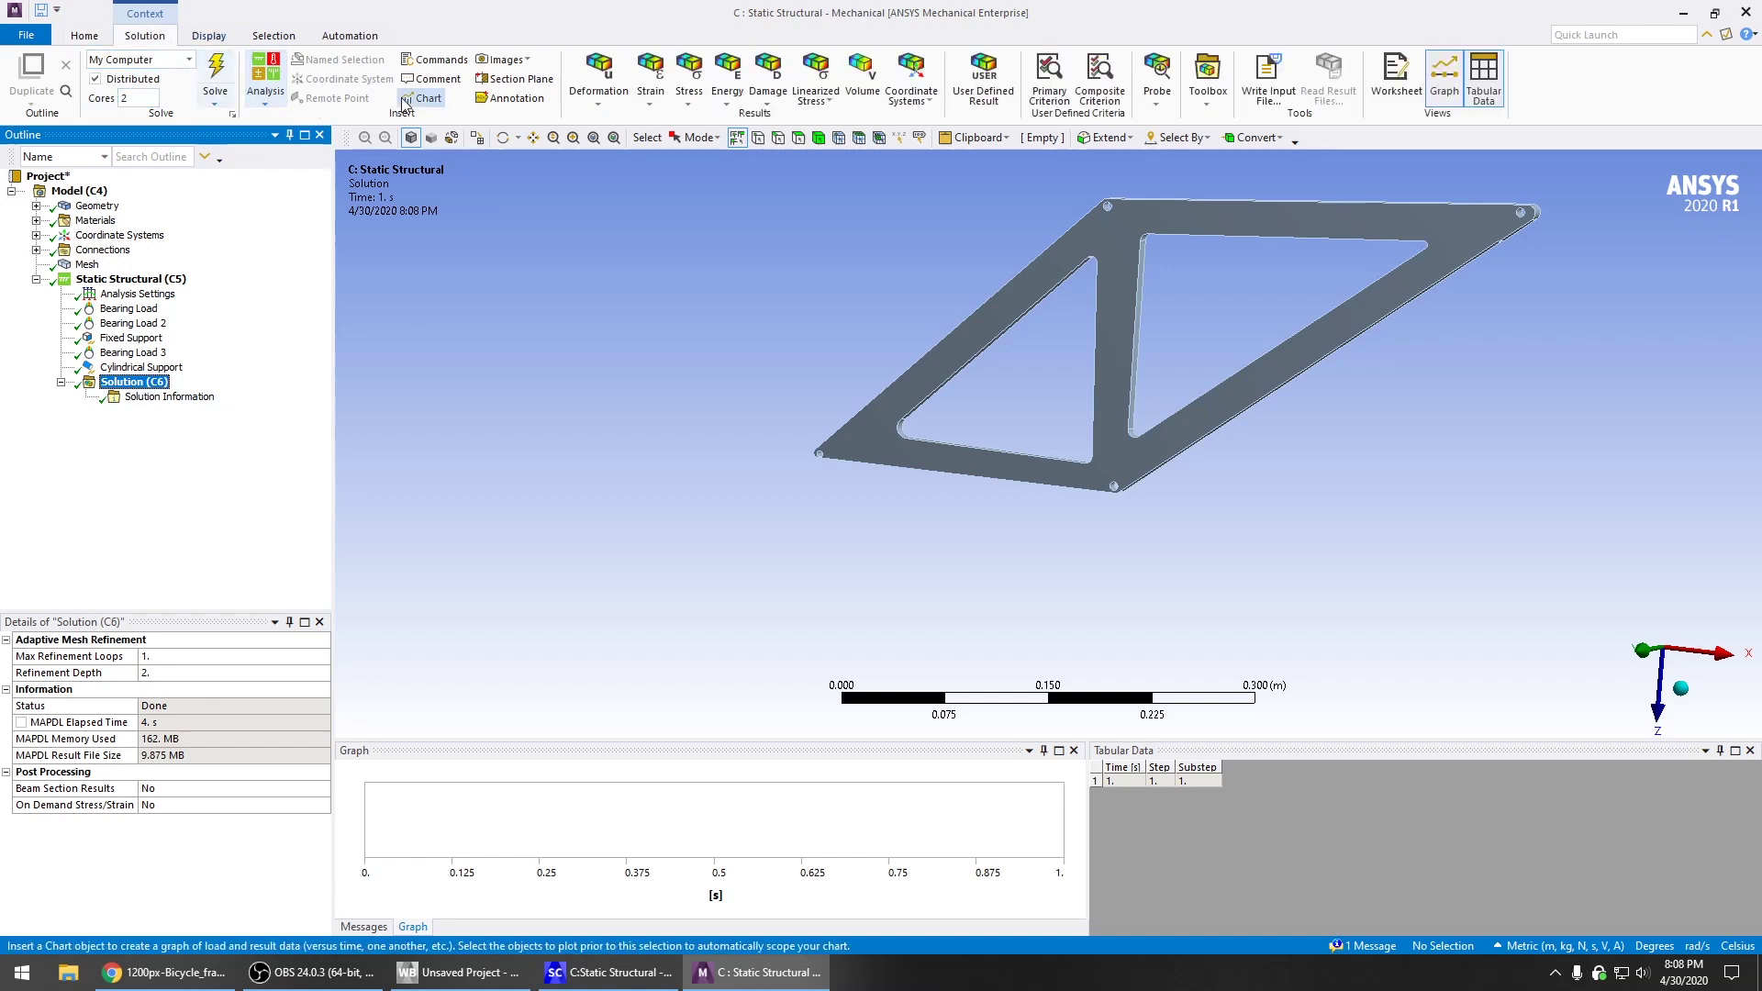
left_click(688, 107)
left_click(711, 117)
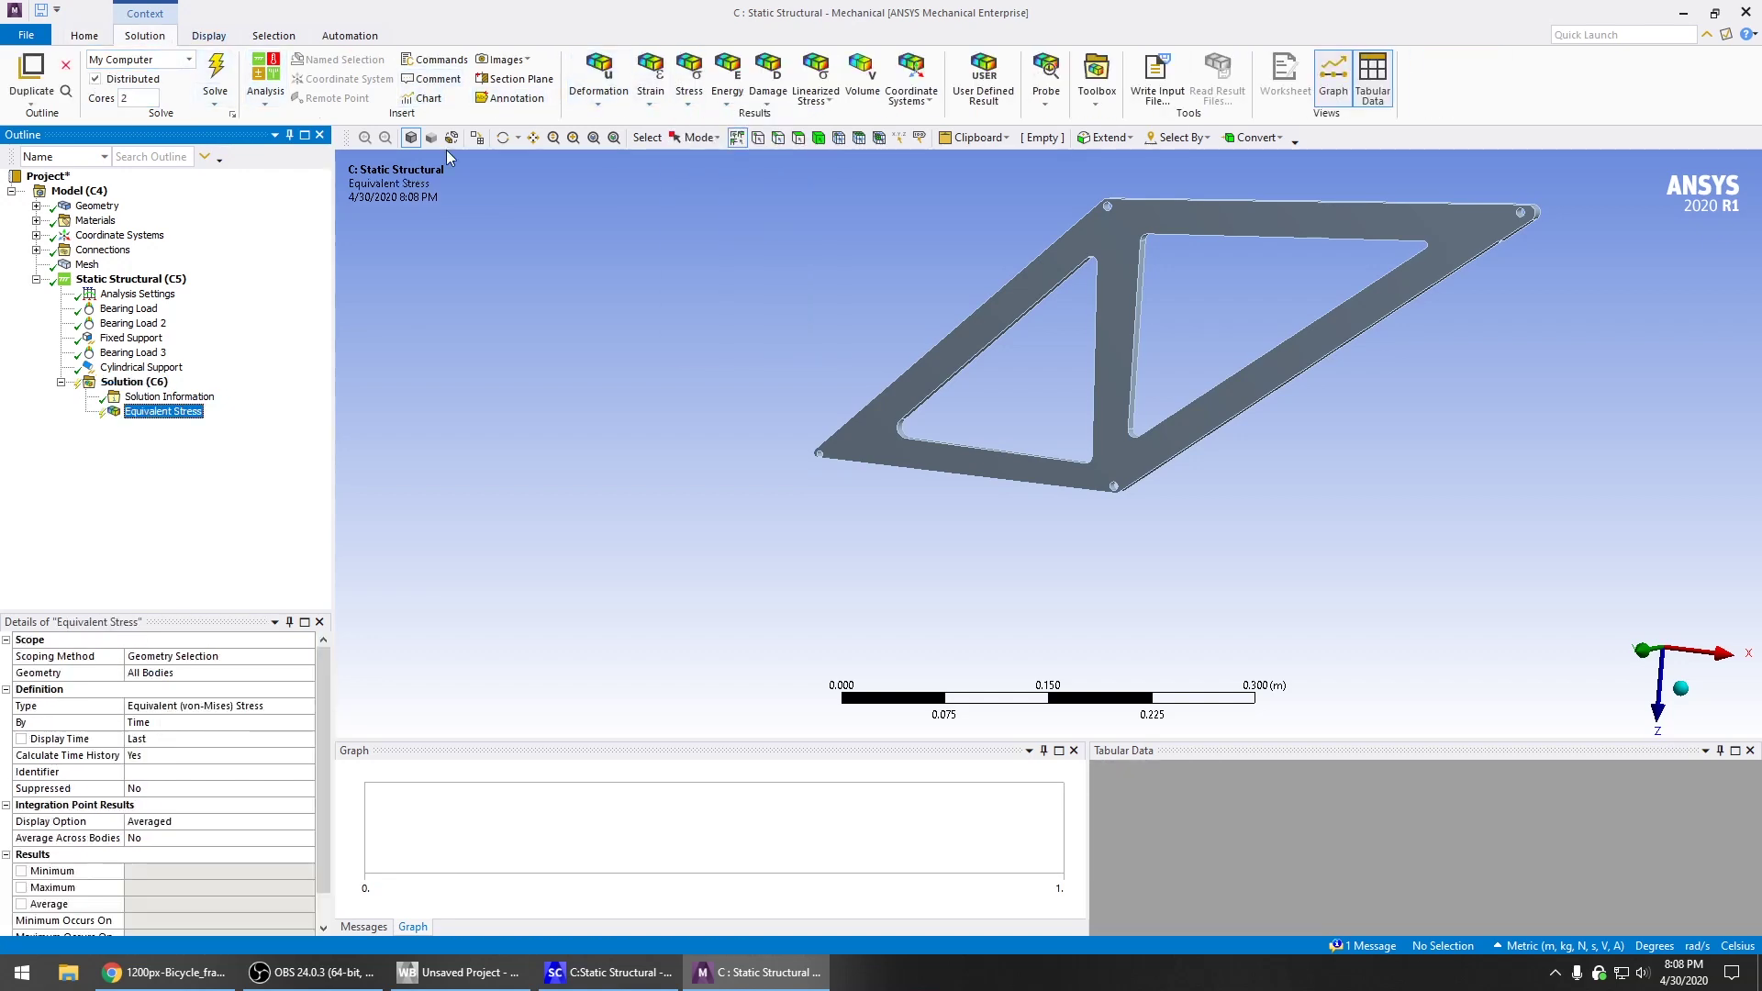
right_click(153, 421)
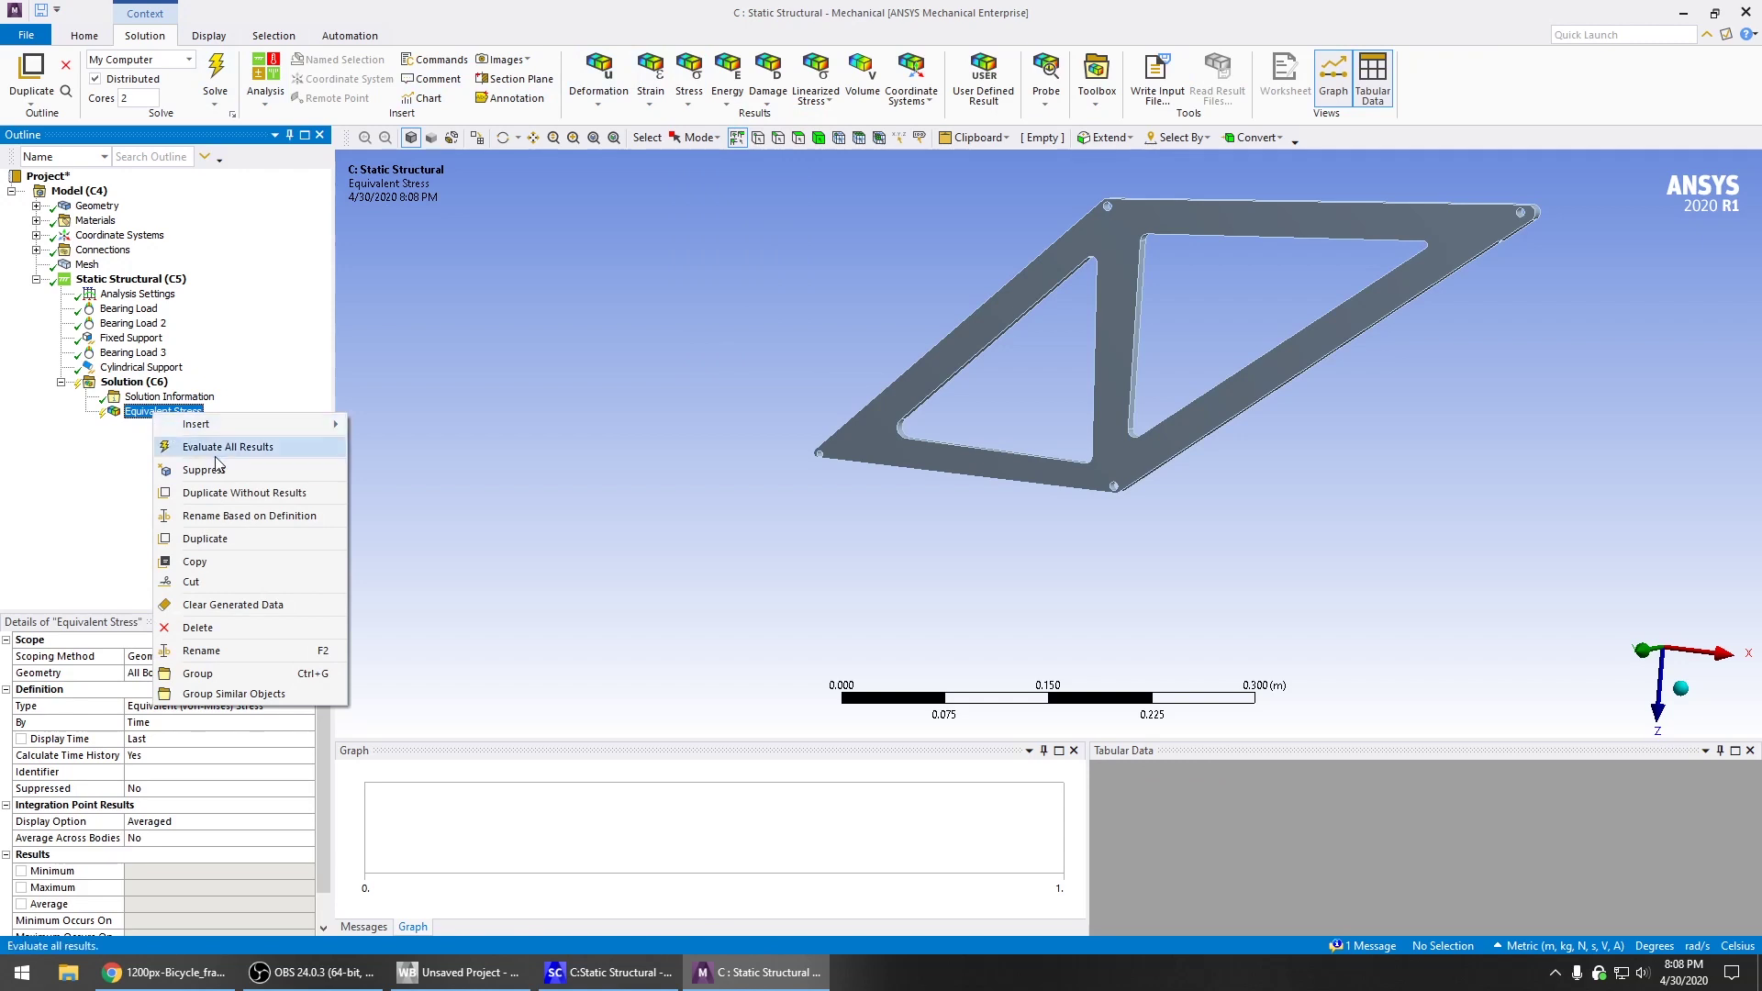
left_click(184, 442)
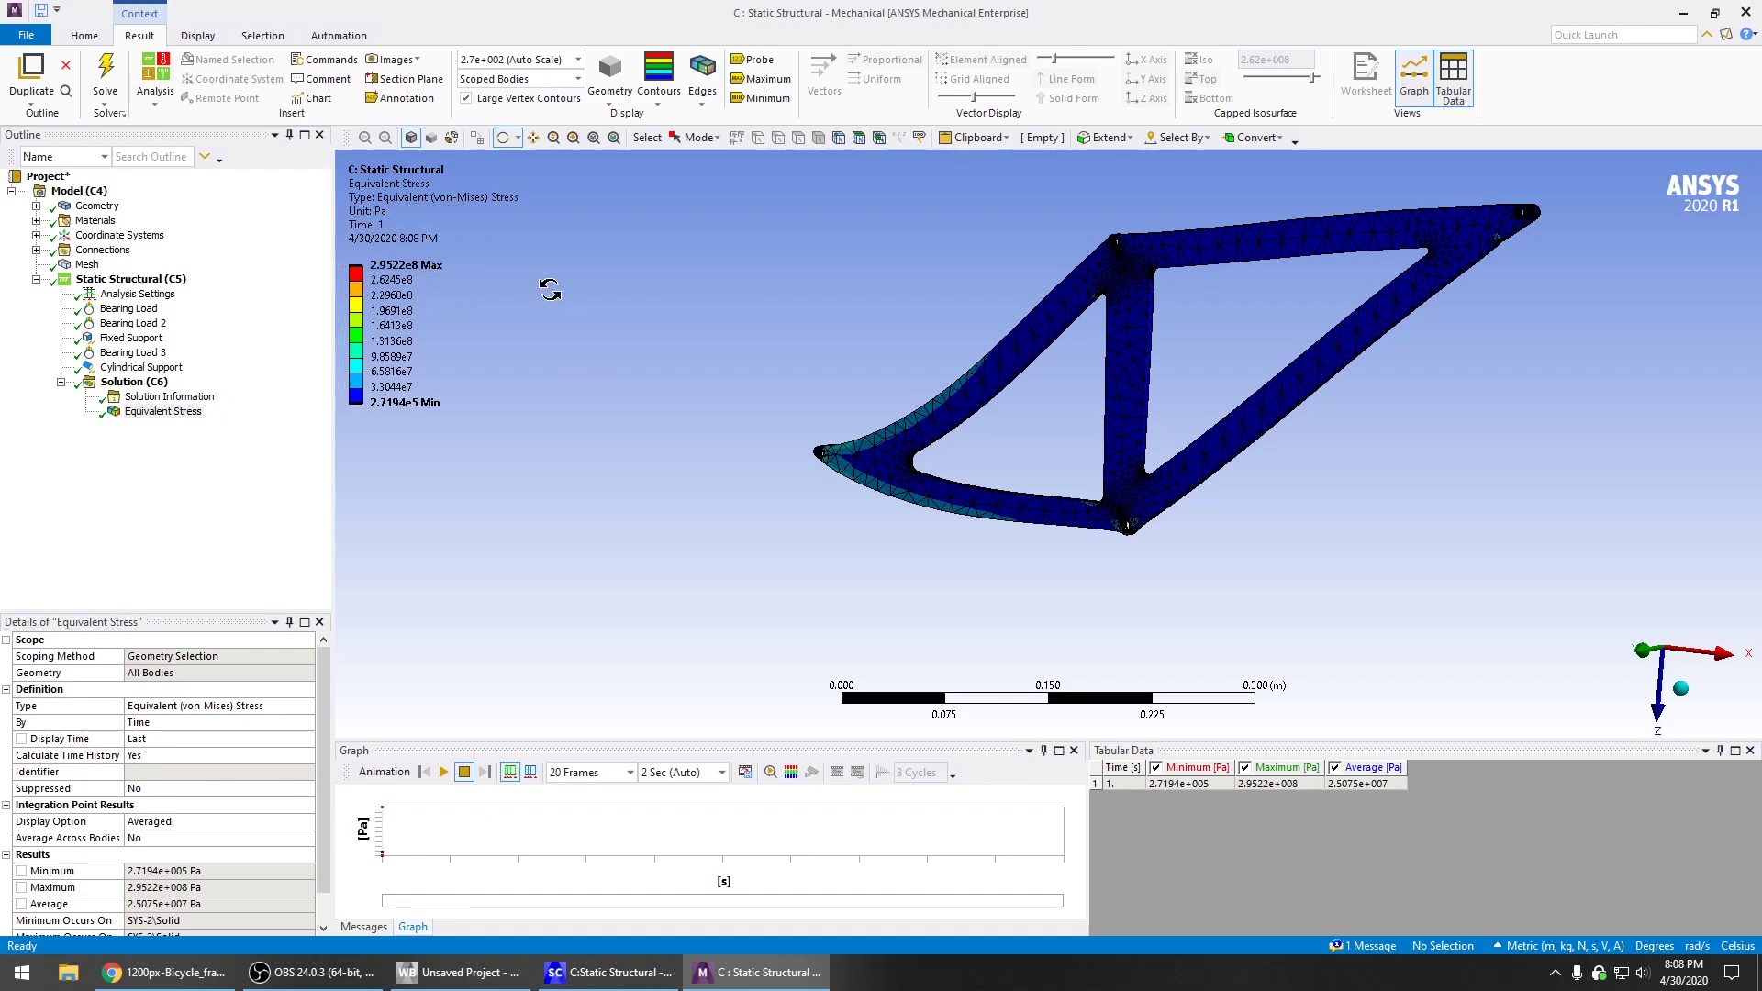
Examine the equivalent stress distribution across the frame's rear triangle, rear tip and front members
scroll(845, 390, "up", 3)
left_click_drag(774, 340, 1274, 533)
scroll(1274, 532, "up", 3)
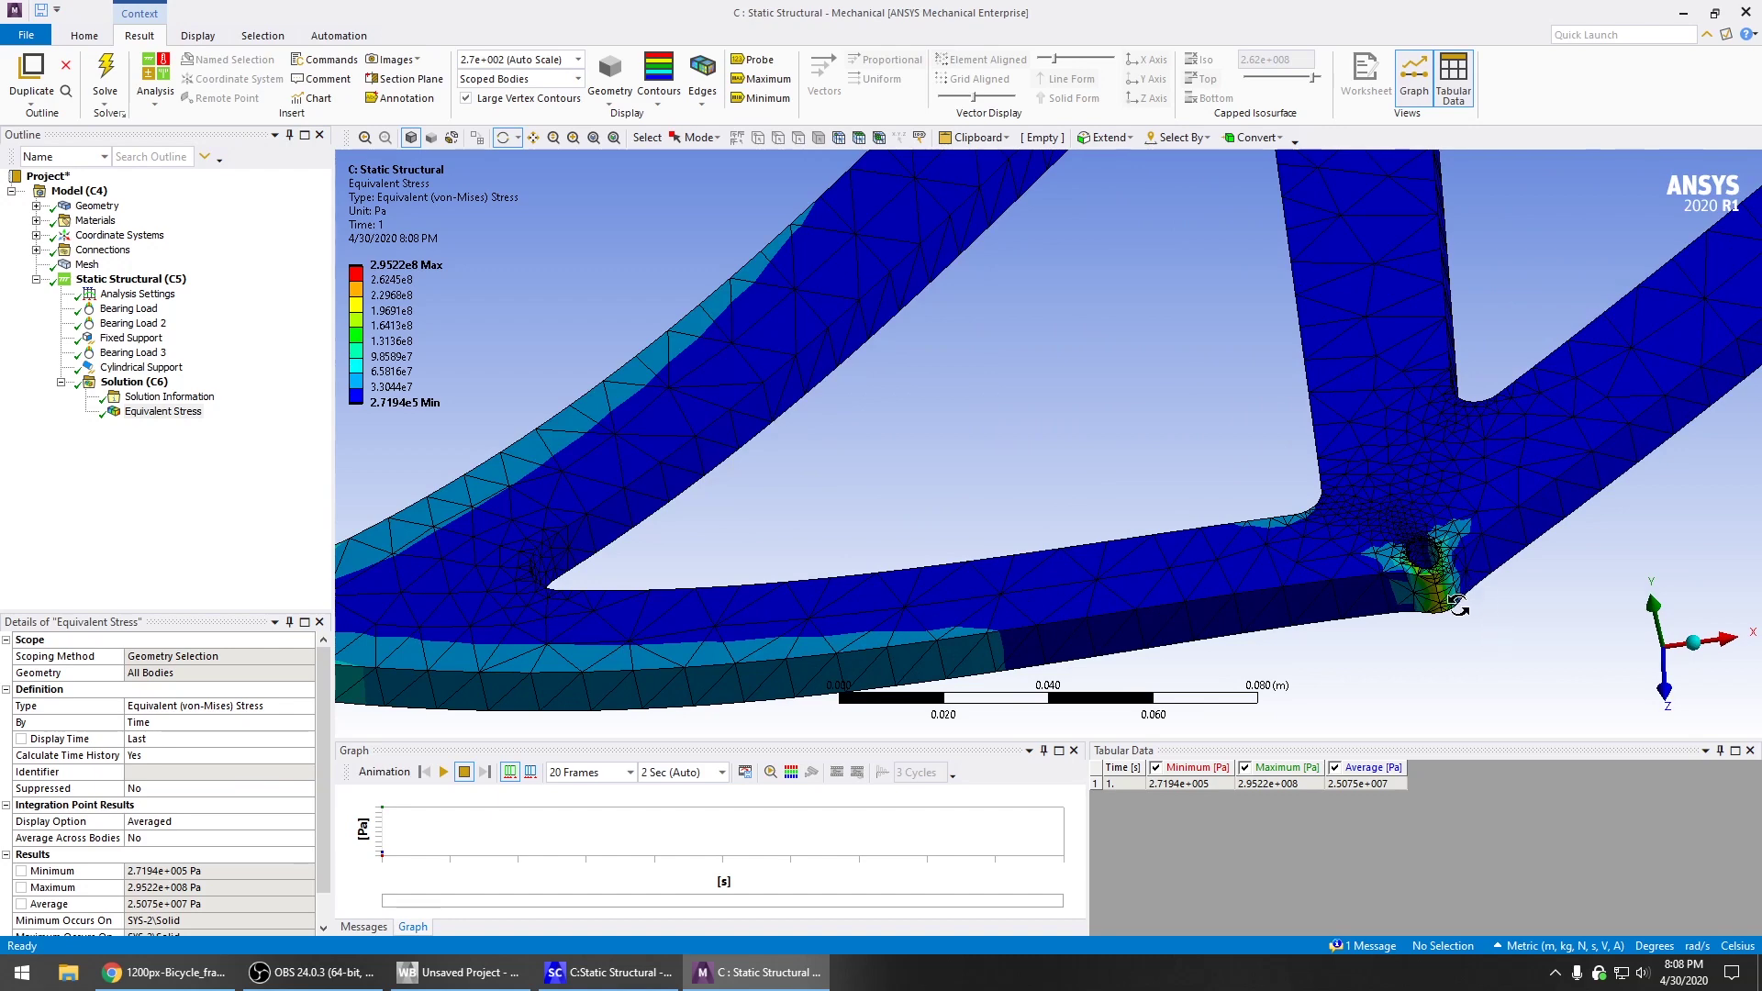
middle_click_drag(1047, 519, 1383, 415, "ctrl")
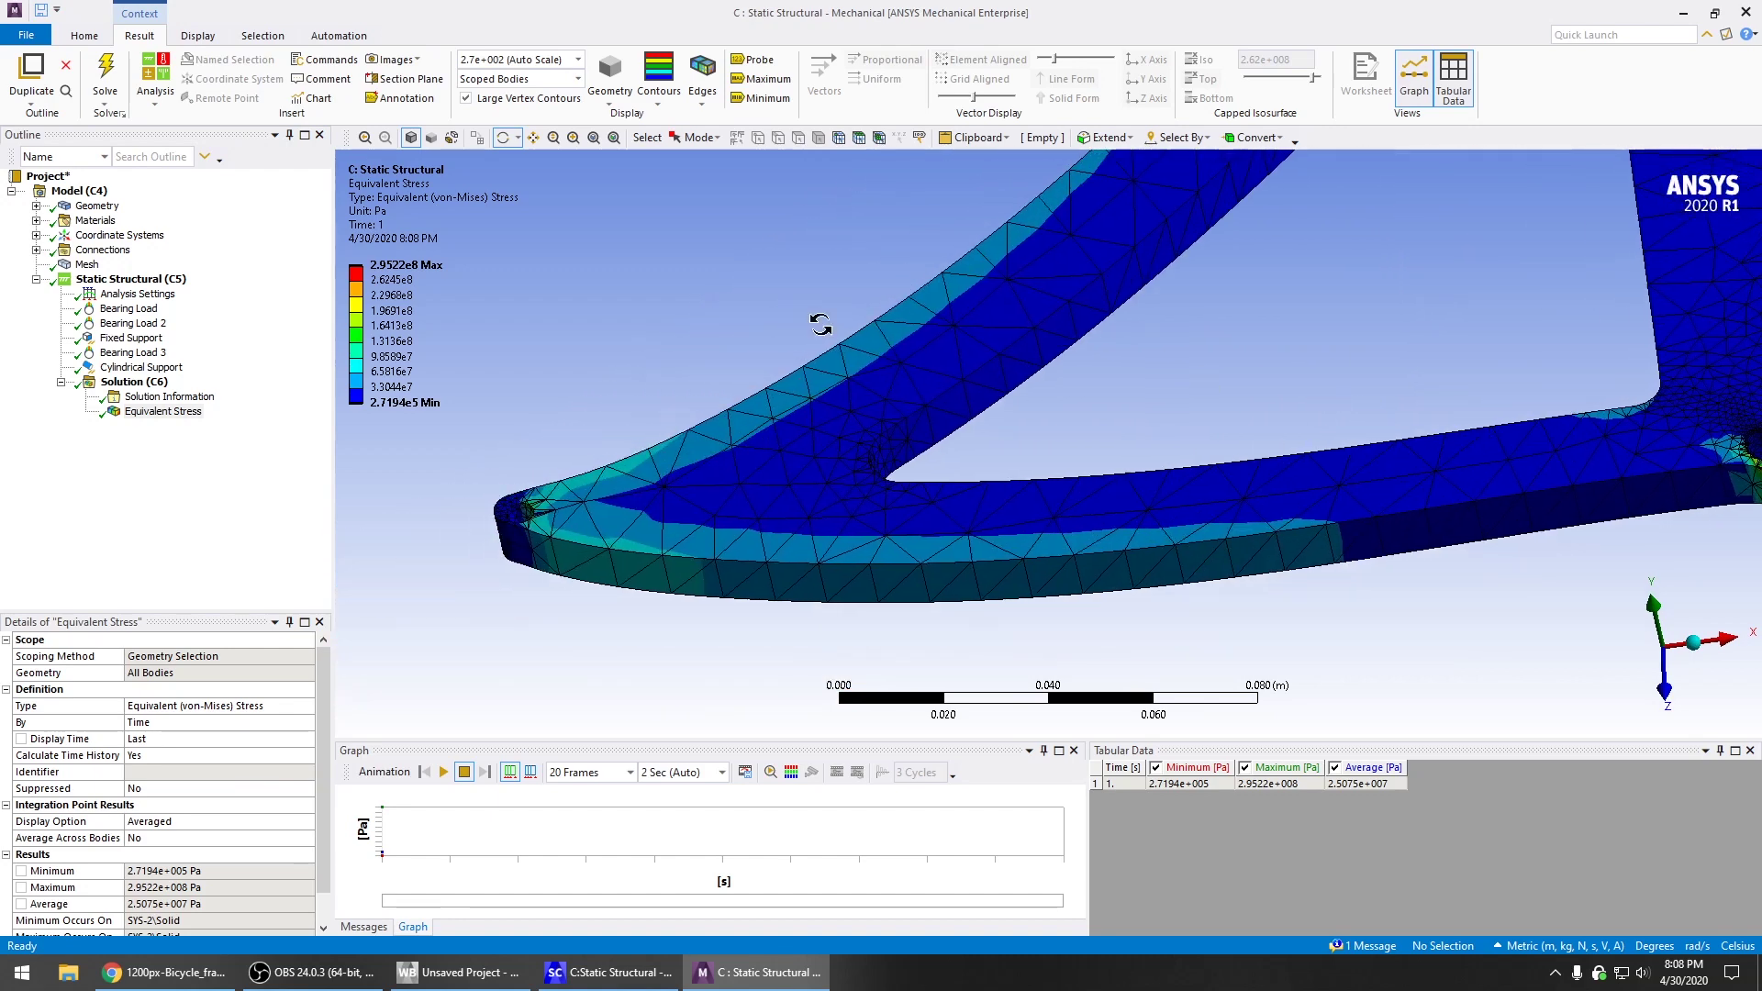
middle_click_drag(751, 344, 1008, 434)
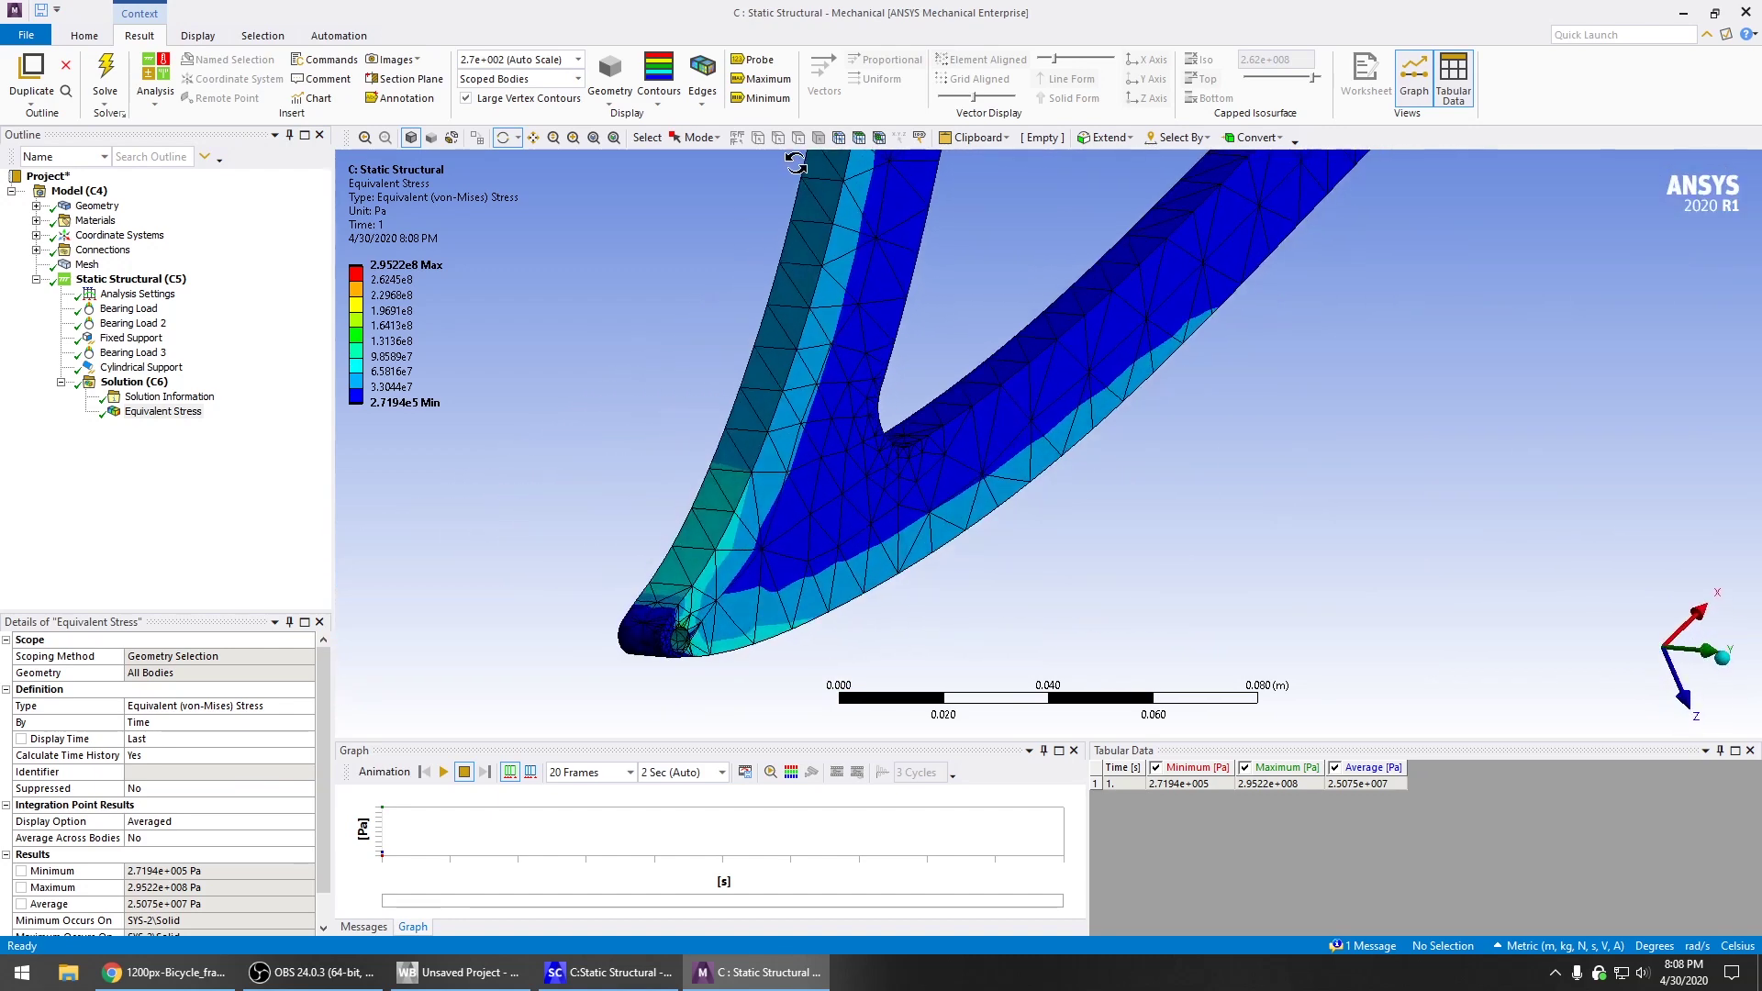
middle_click_drag(666, 432, 623, 368)
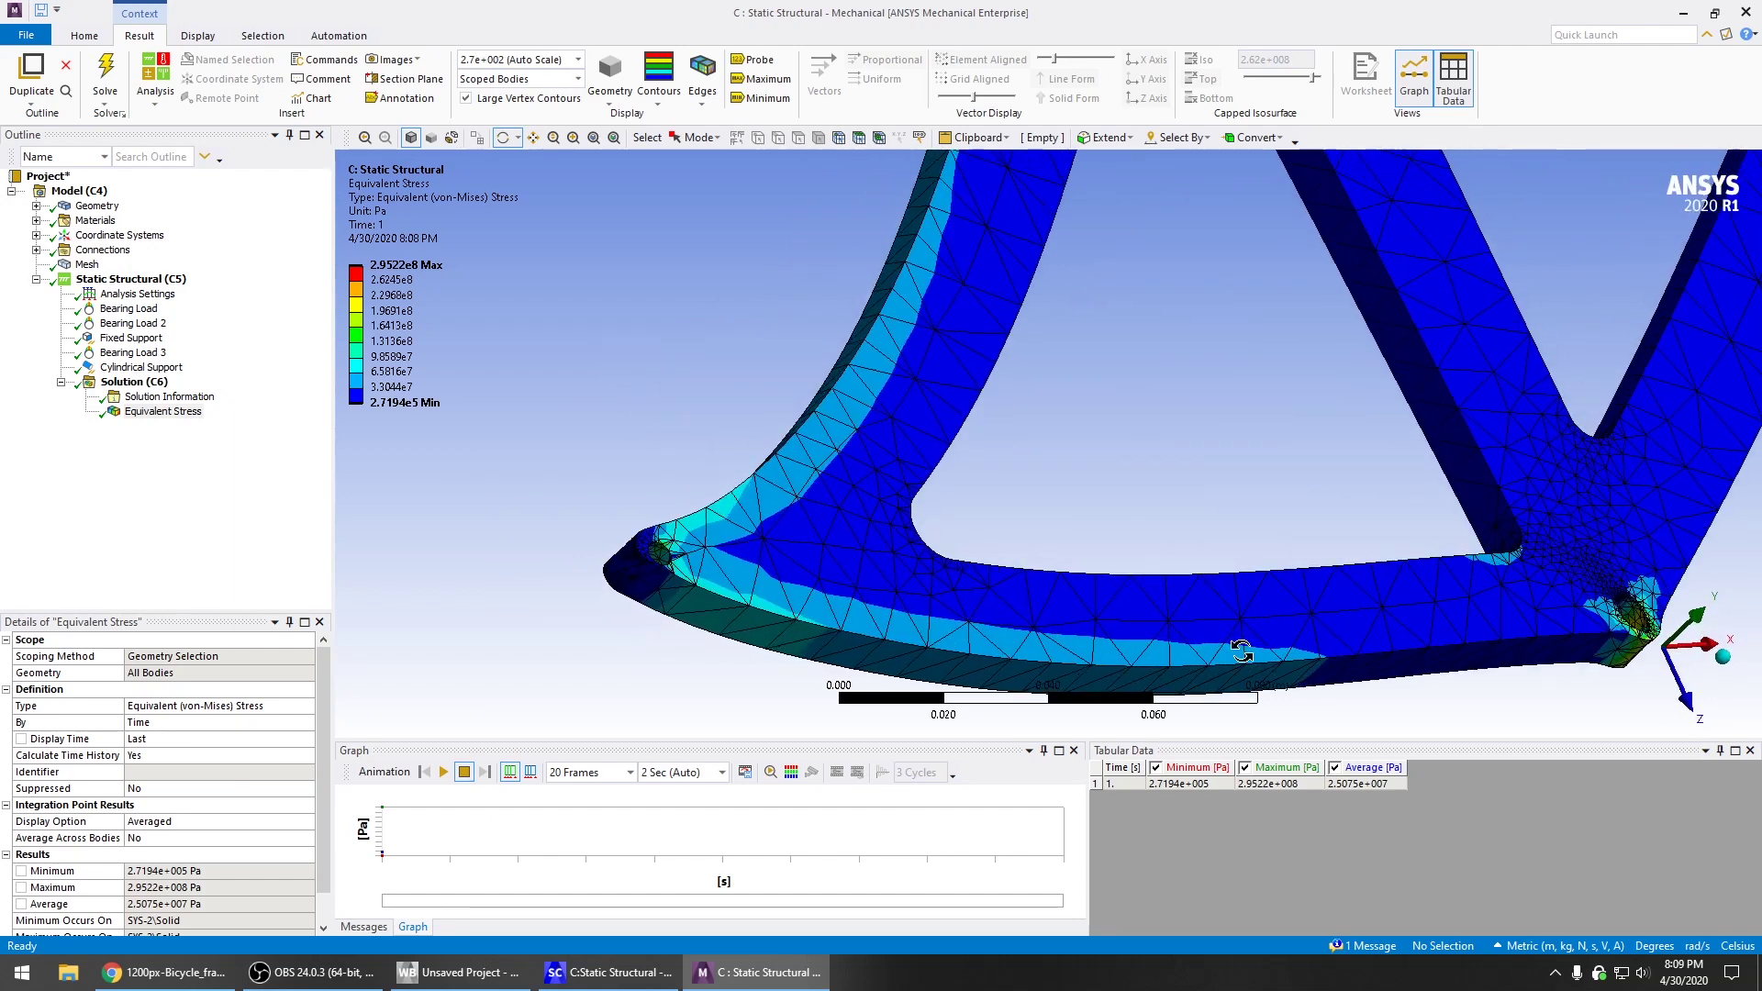
scroll(1174, 565, "down", 3)
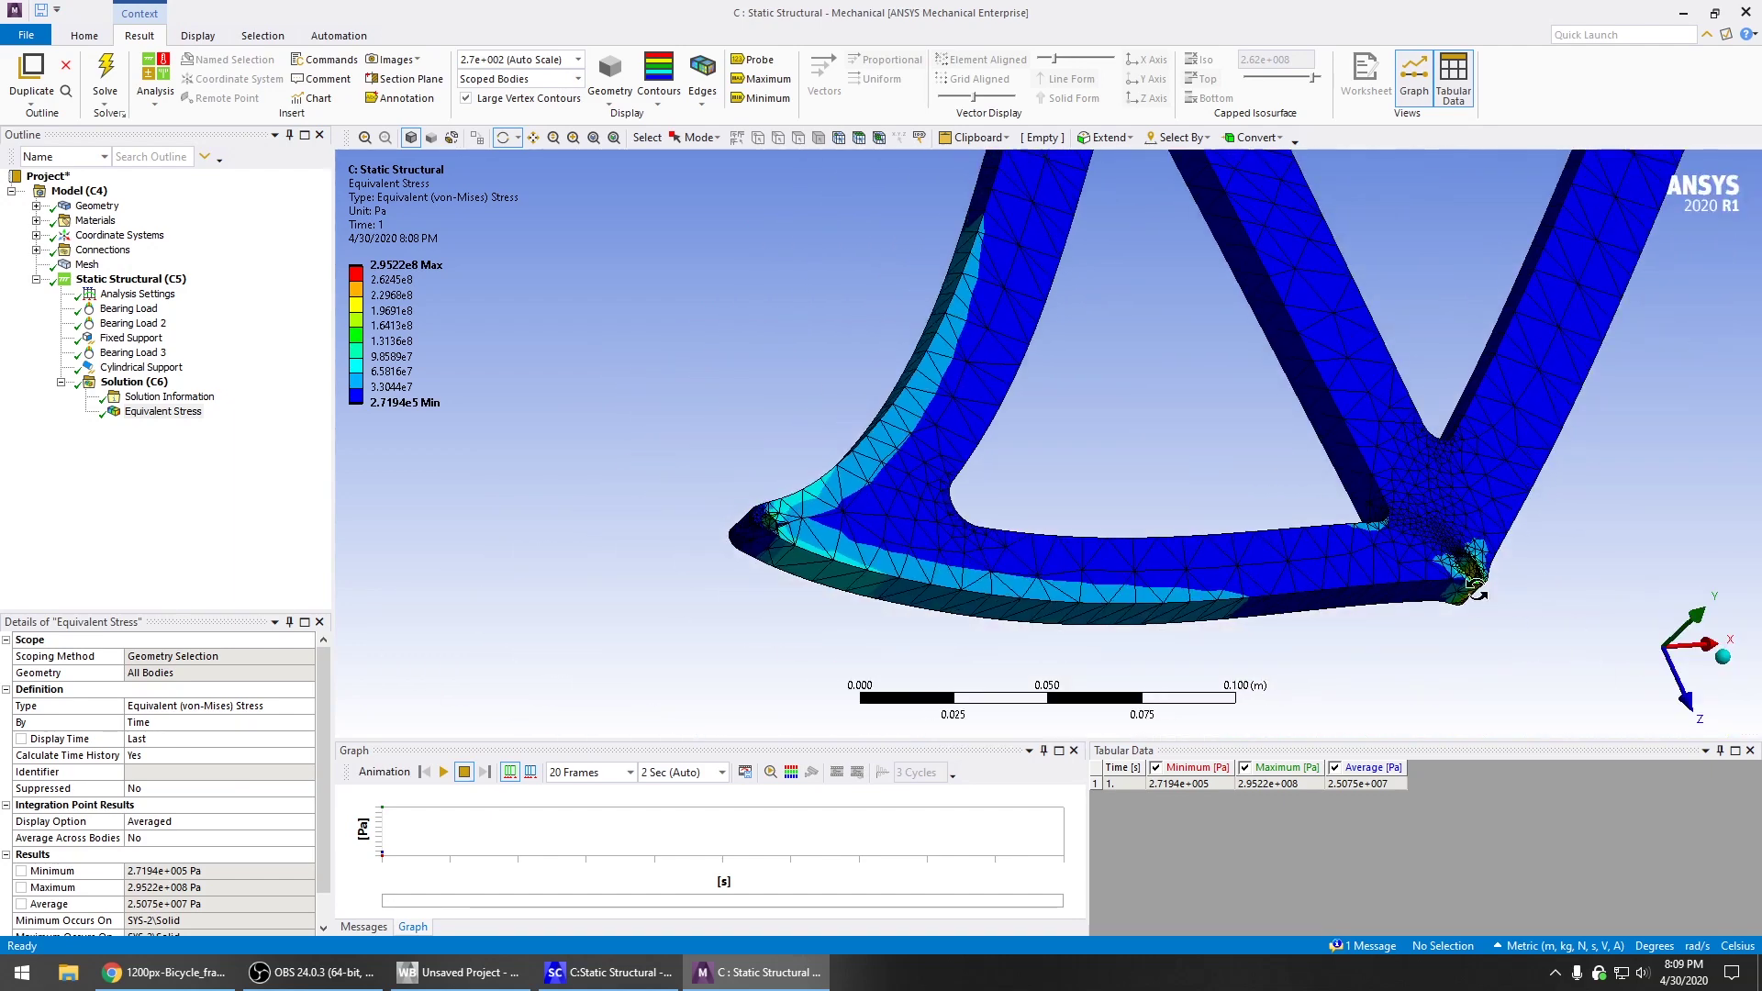
middle_click_drag(1498, 609, 1443, 630)
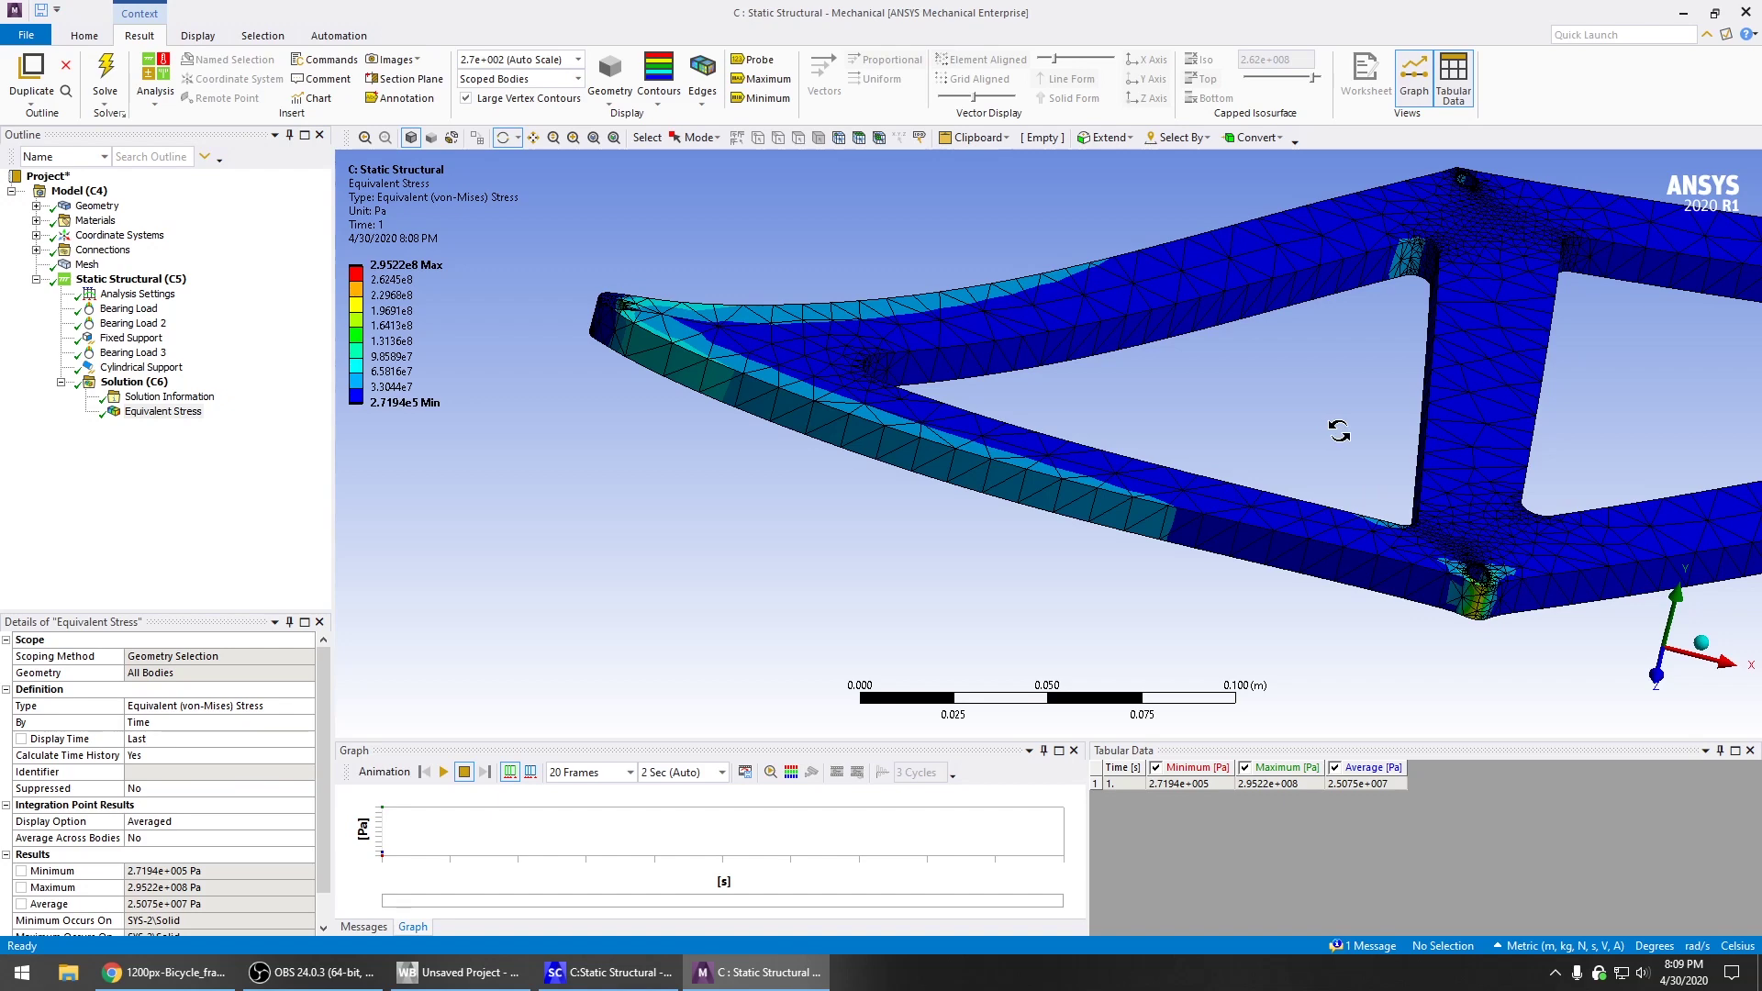
middle_click_drag(1339, 430, 1136, 423, "ctrl")
middle_click_drag(1577, 380, 495, 413, "ctrl")
middle_click_drag(655, 454, 1133, 561)
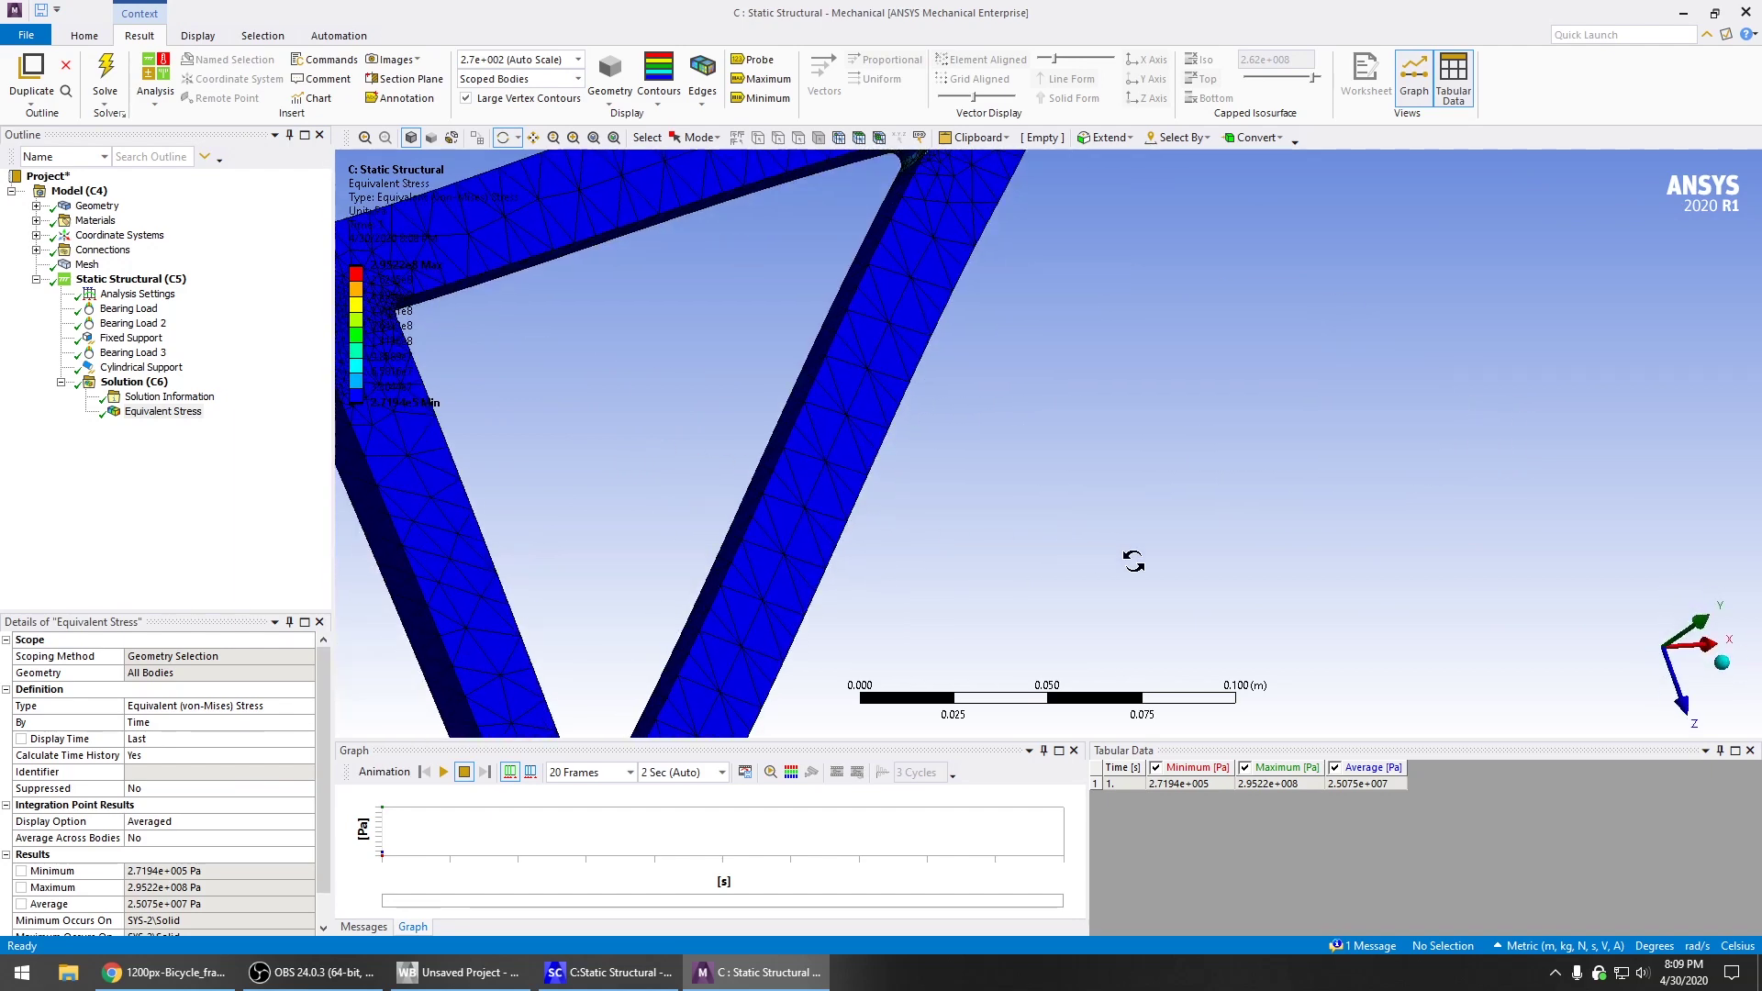
middle_click_drag(1104, 502, 1709, 385)
scroll(1710, 381, "down", 3)
middle_click_drag(846, 446, 1703, 97, "ctrl")
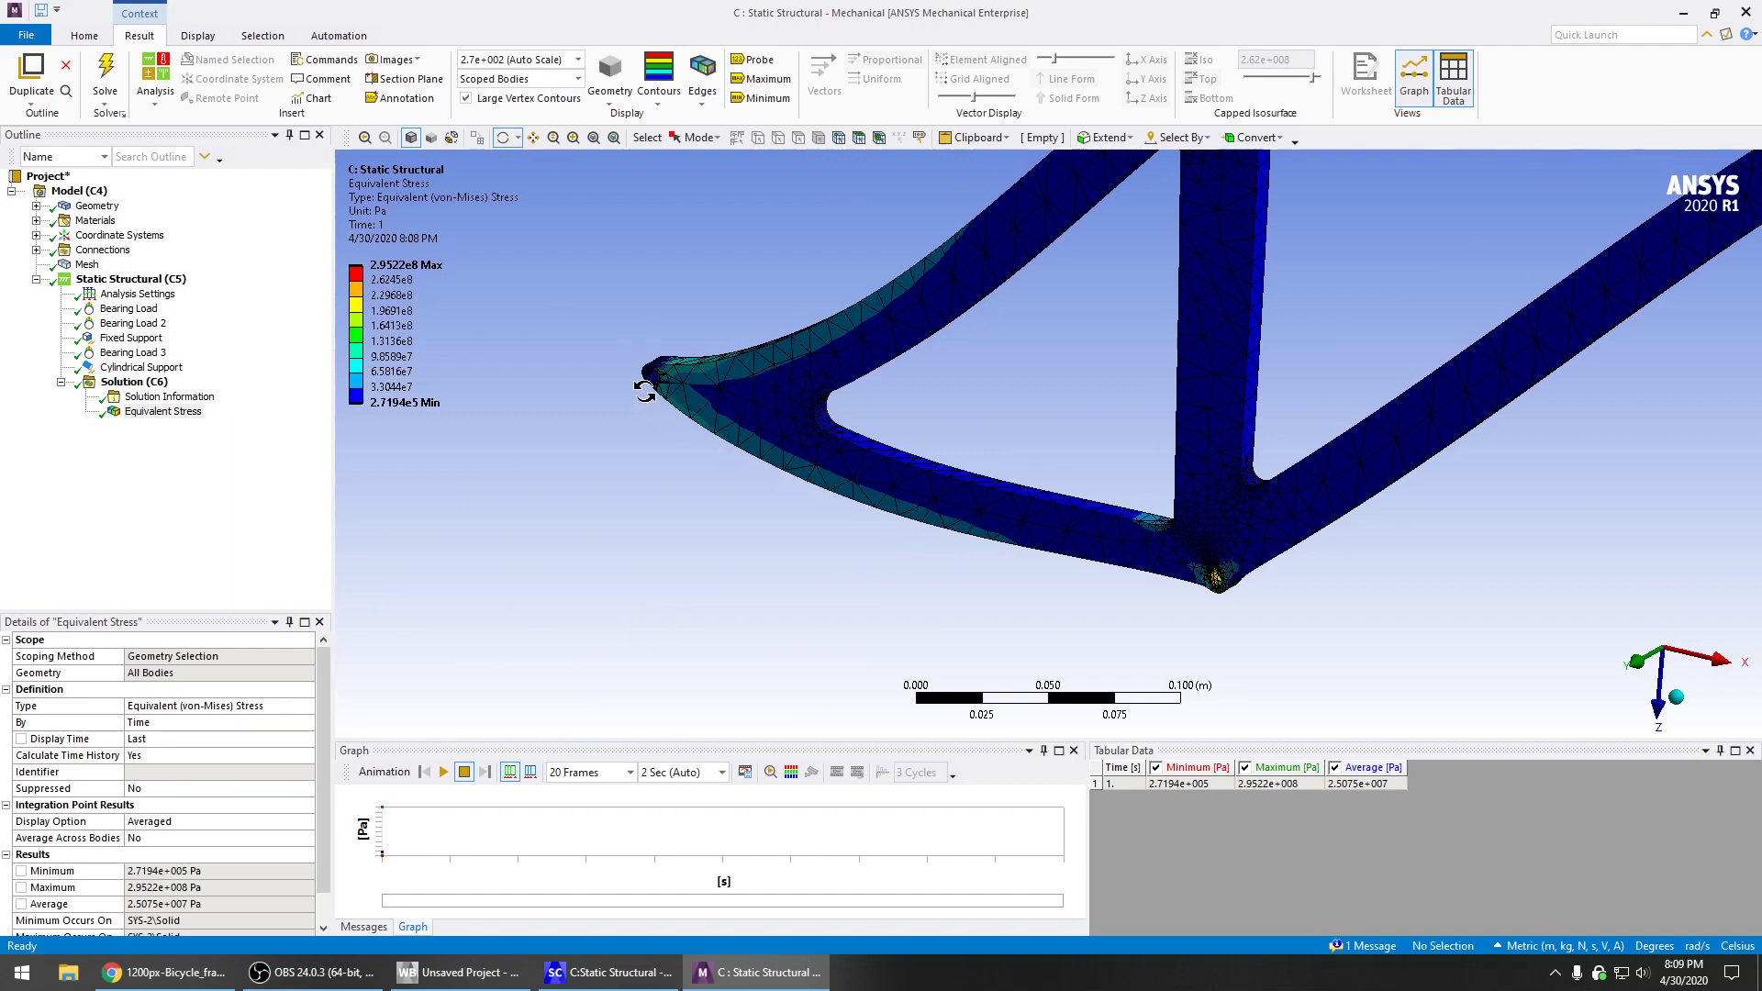
middle_click_drag(1017, 312, 1498, 695)
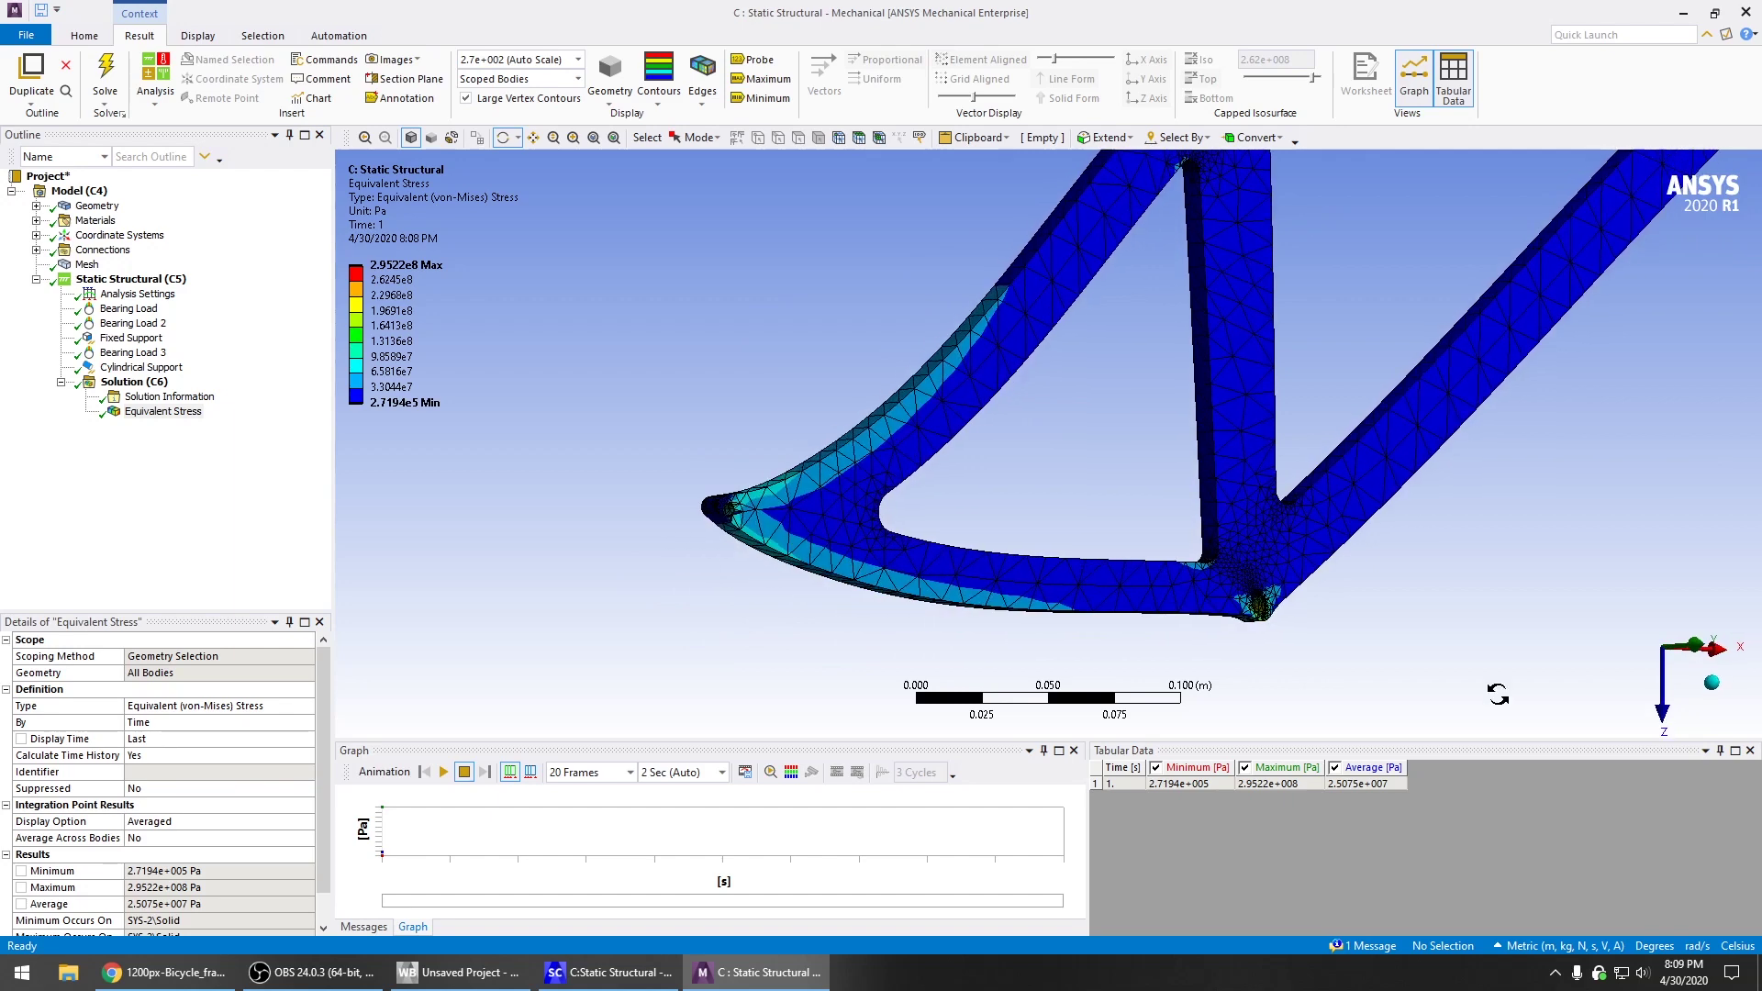
middle_click_drag(1404, 620, 1196, 684)
Inspect the equivalent stress around the bottom-joint hole and along the adjoining frame members
scroll(1330, 559, "up", 7)
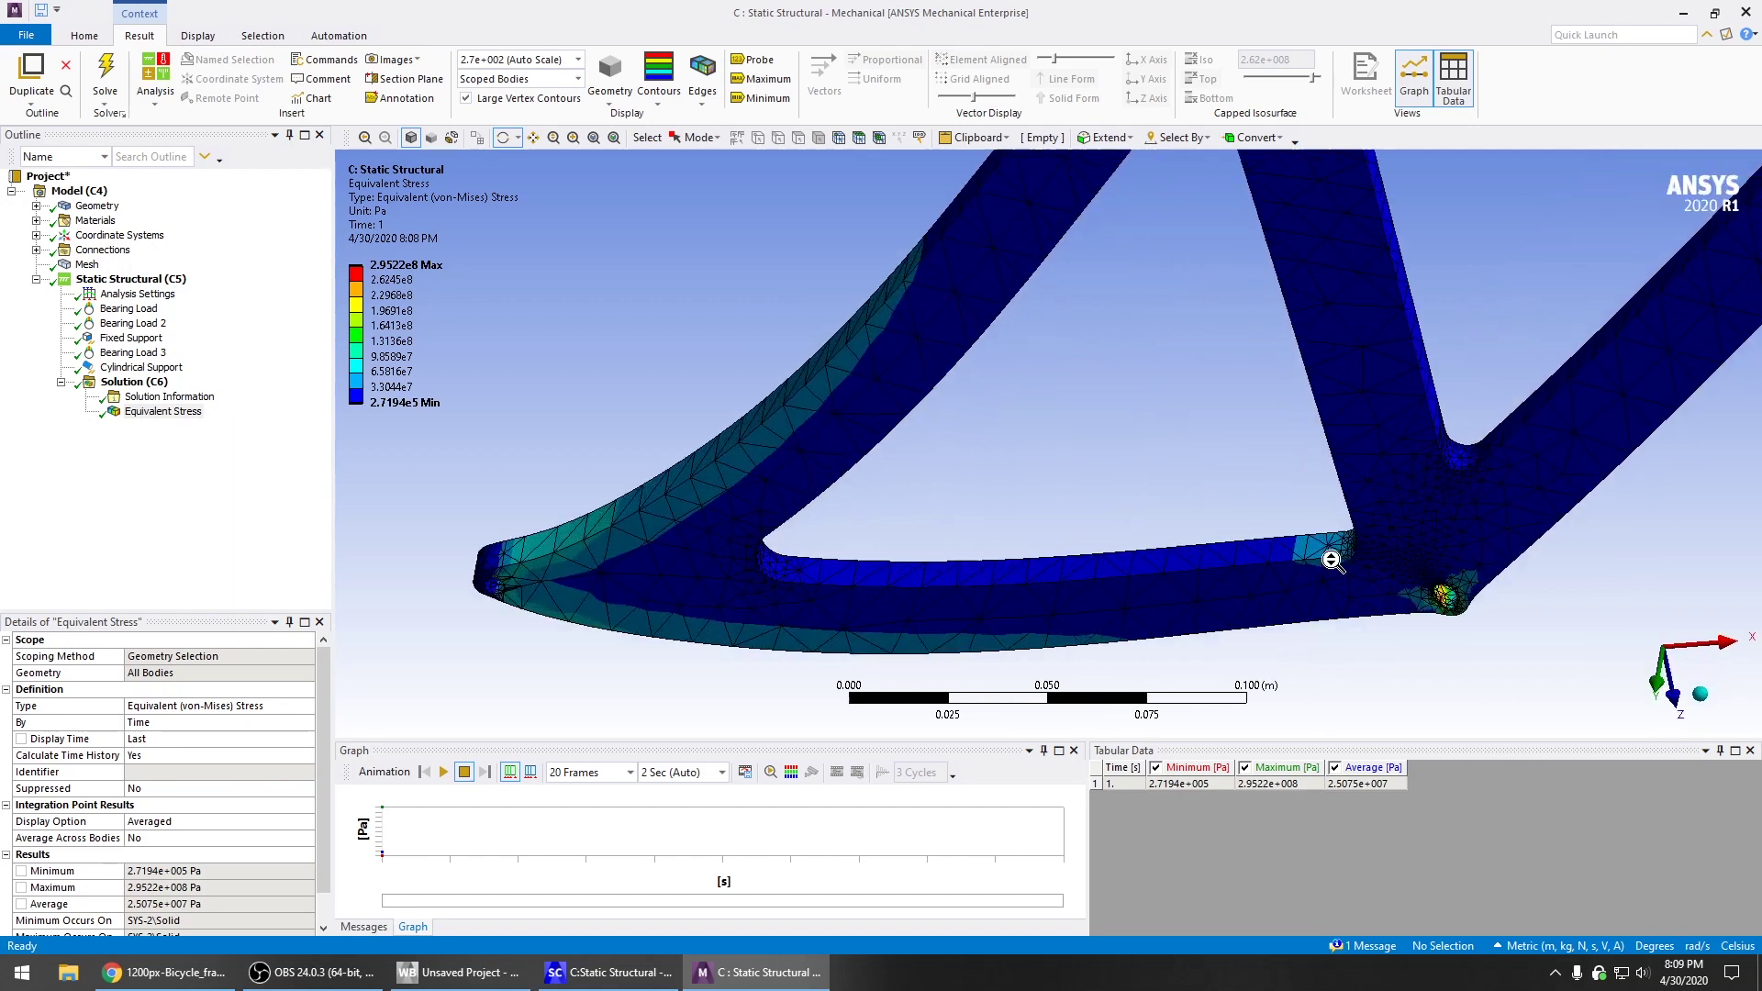
scroll(1330, 559, "down", 6)
scroll(1566, 575, "up", 5)
scroll(1566, 579, "up", 5)
middle_click_drag(1285, 413, 428, 134, "ctrl")
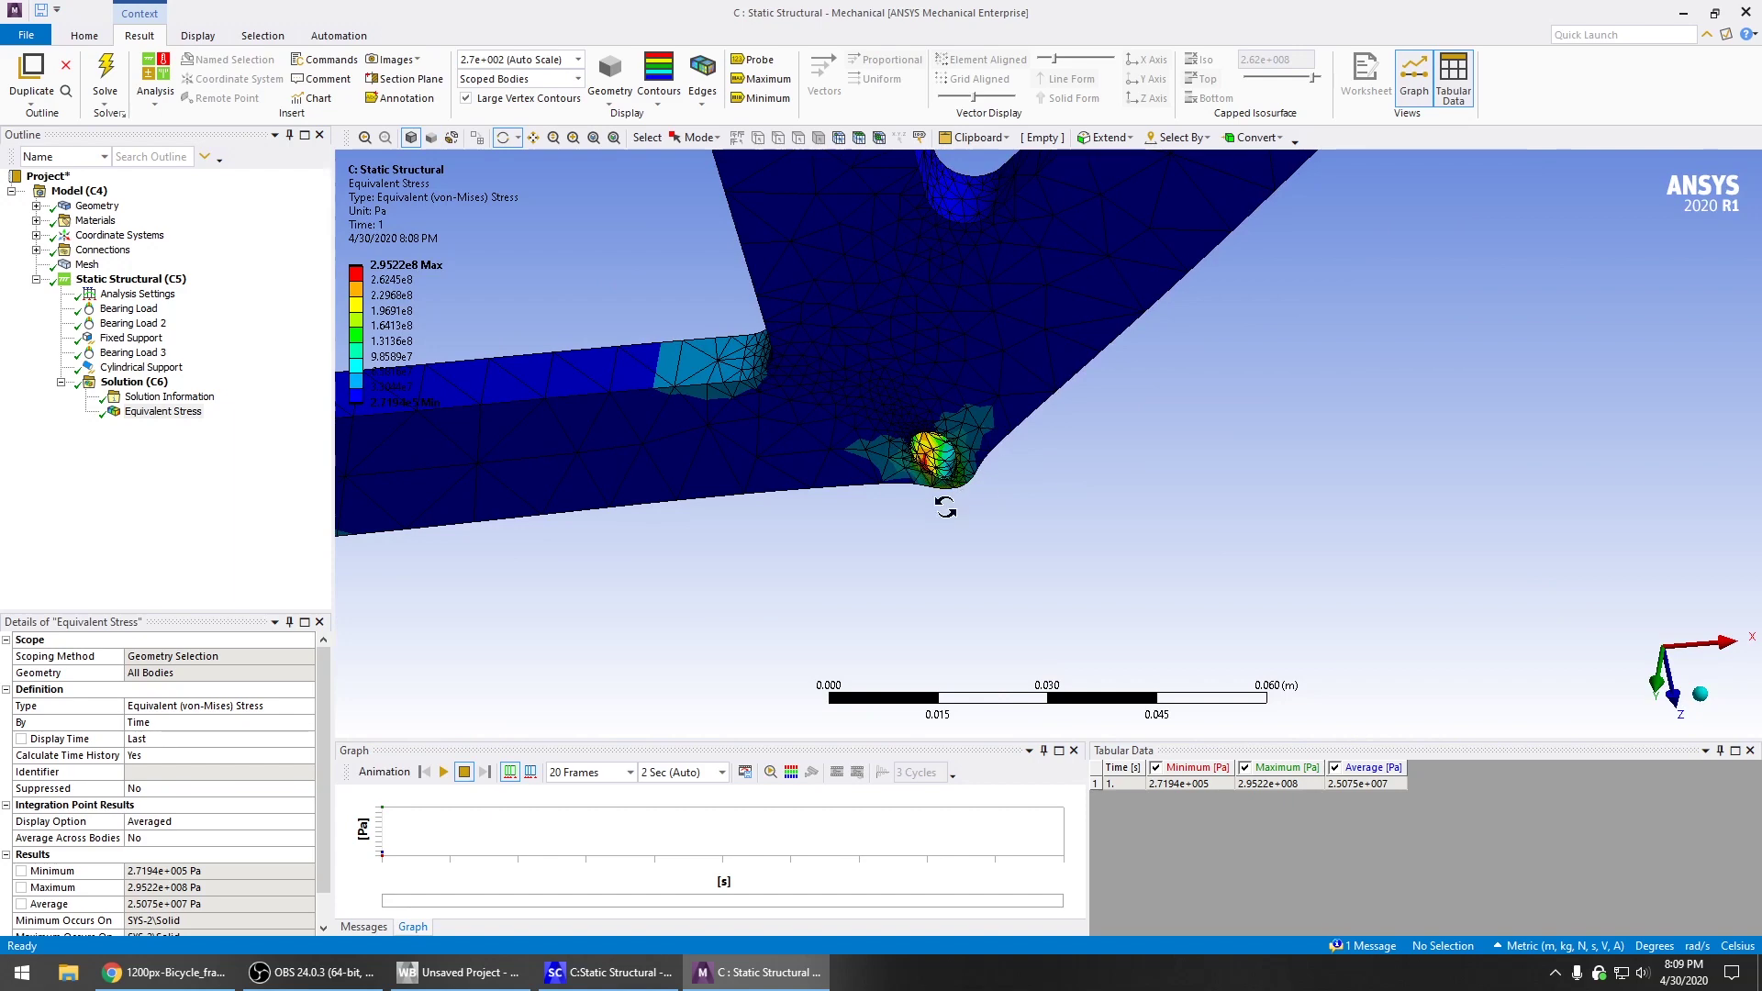
middle_click_drag(945, 506, 1115, 502)
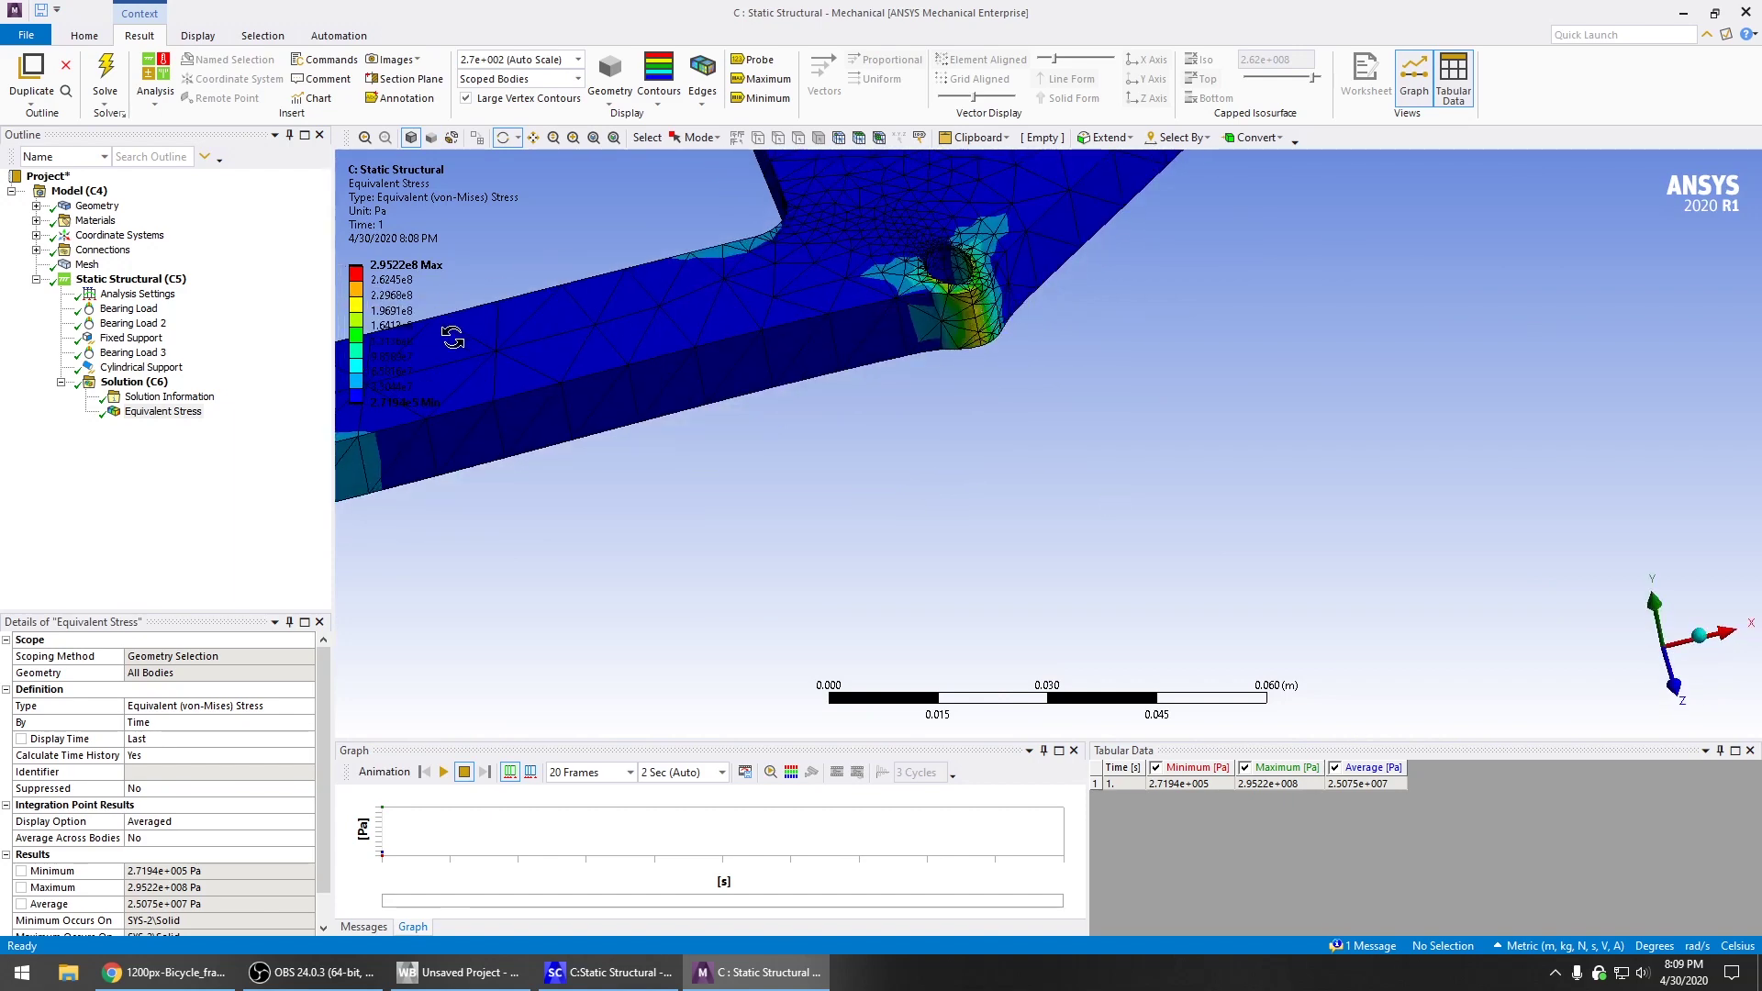
middle_click_drag(1225, 336, 1147, 536)
scroll(1146, 536, "down", 4)
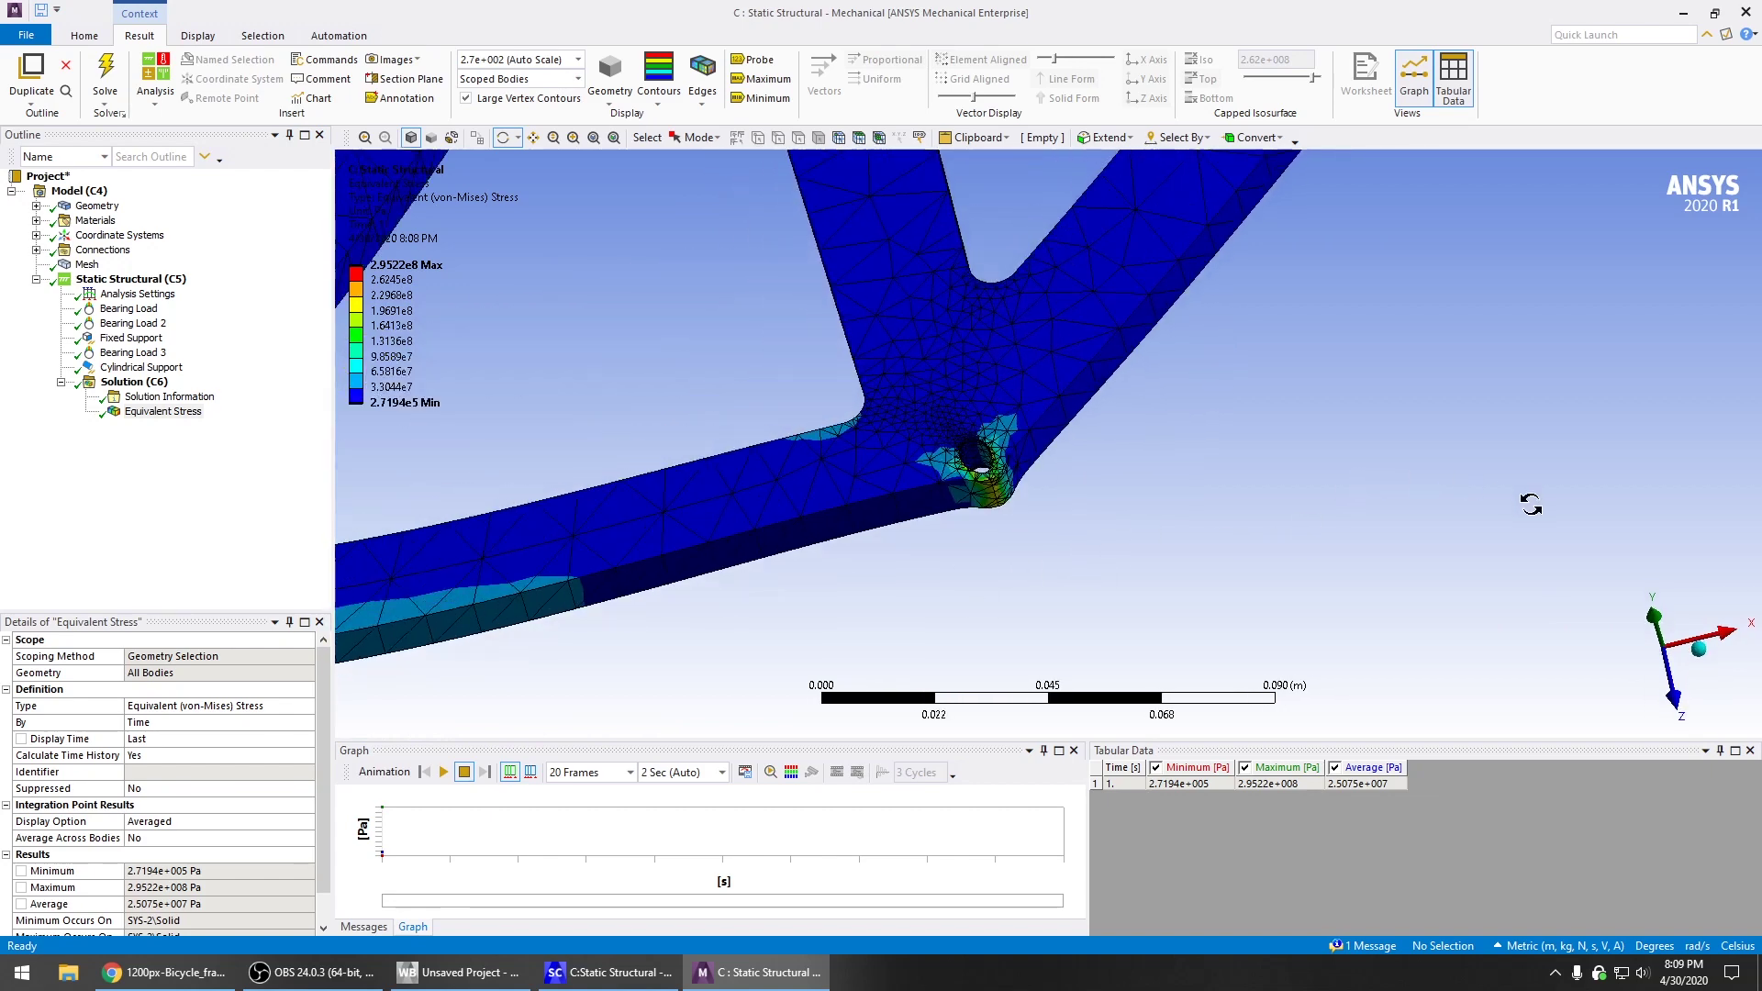
middle_click_drag(922, 432, 495, 377)
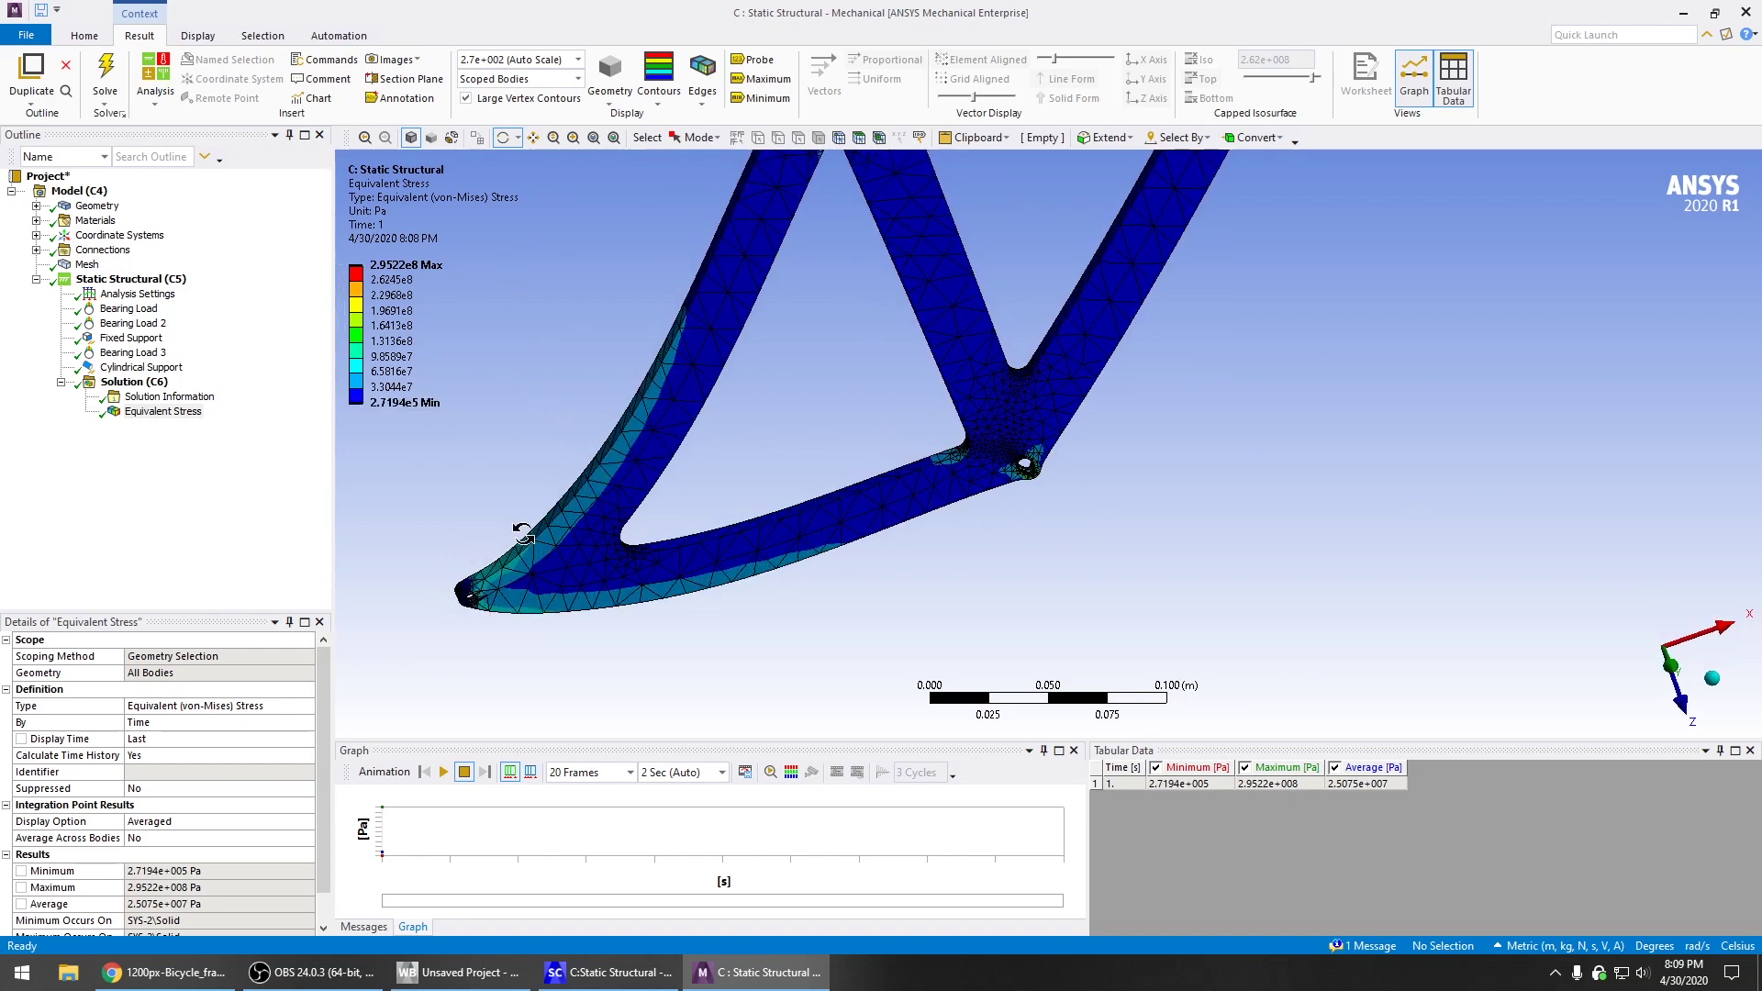
middle_click_drag(1149, 480, 918, 783, "ctrl")
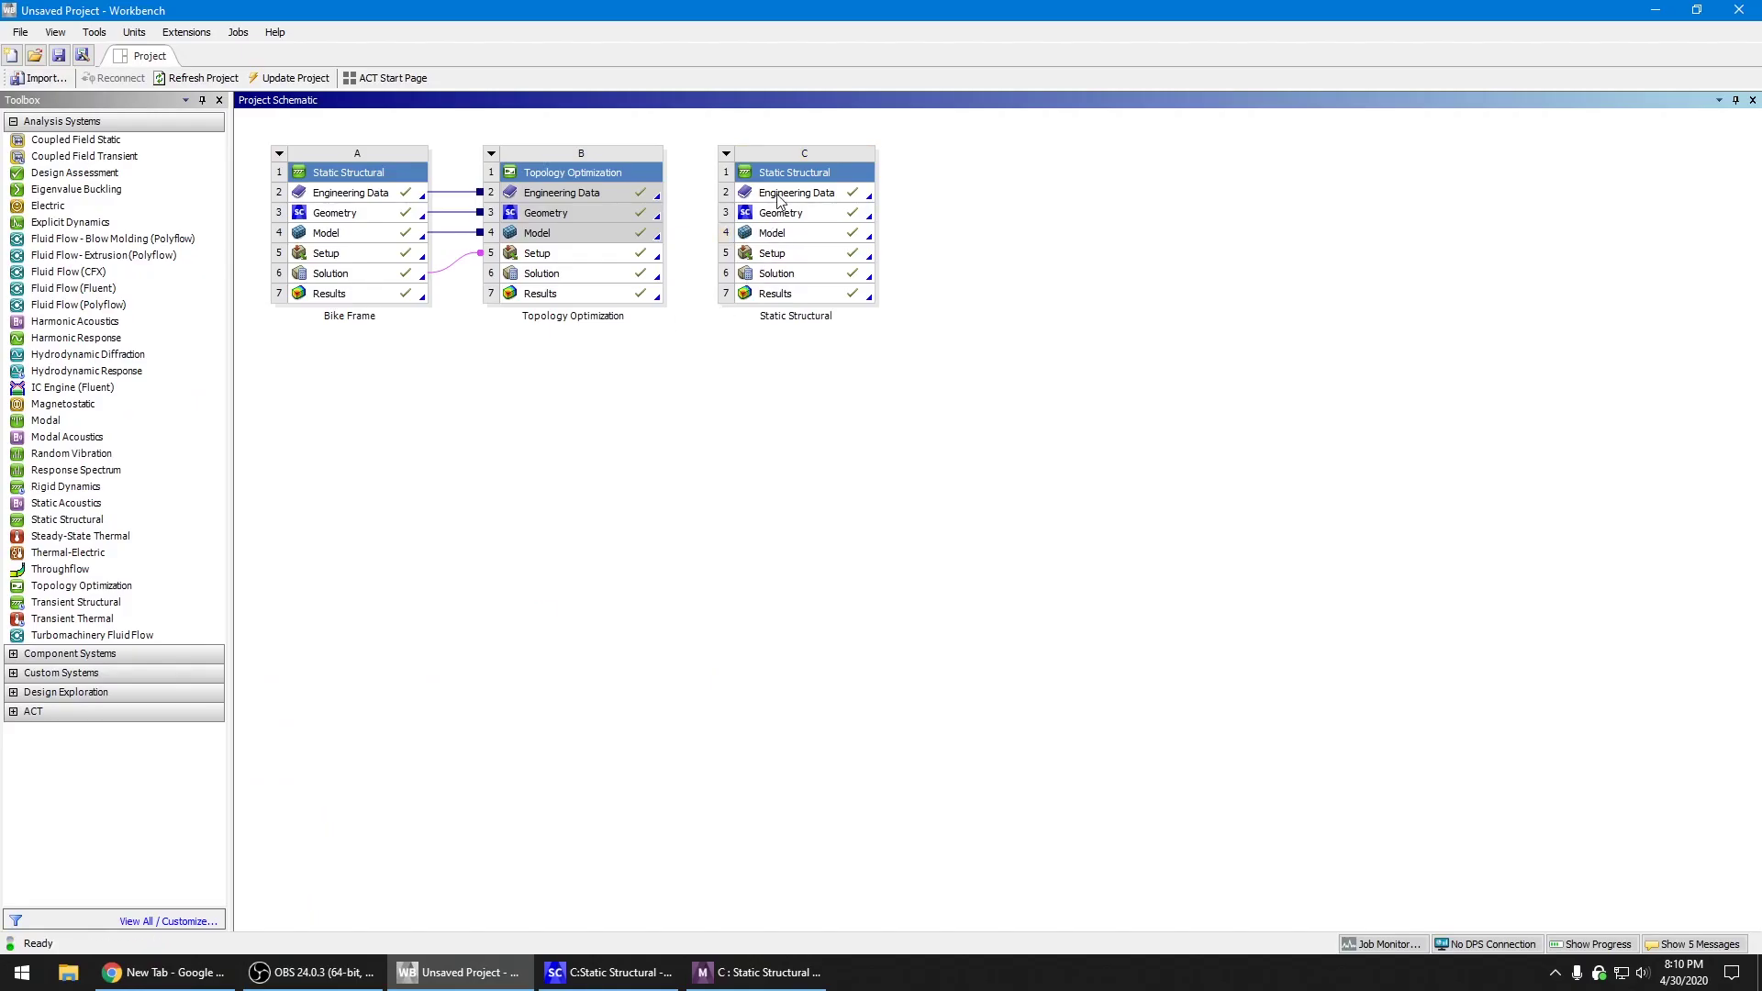
In Workbench, open Engineering Data of static structural system C and compare Structural Steel's yield strengths with the maximum equivalent stress in Mechanical
double_click(779, 200)
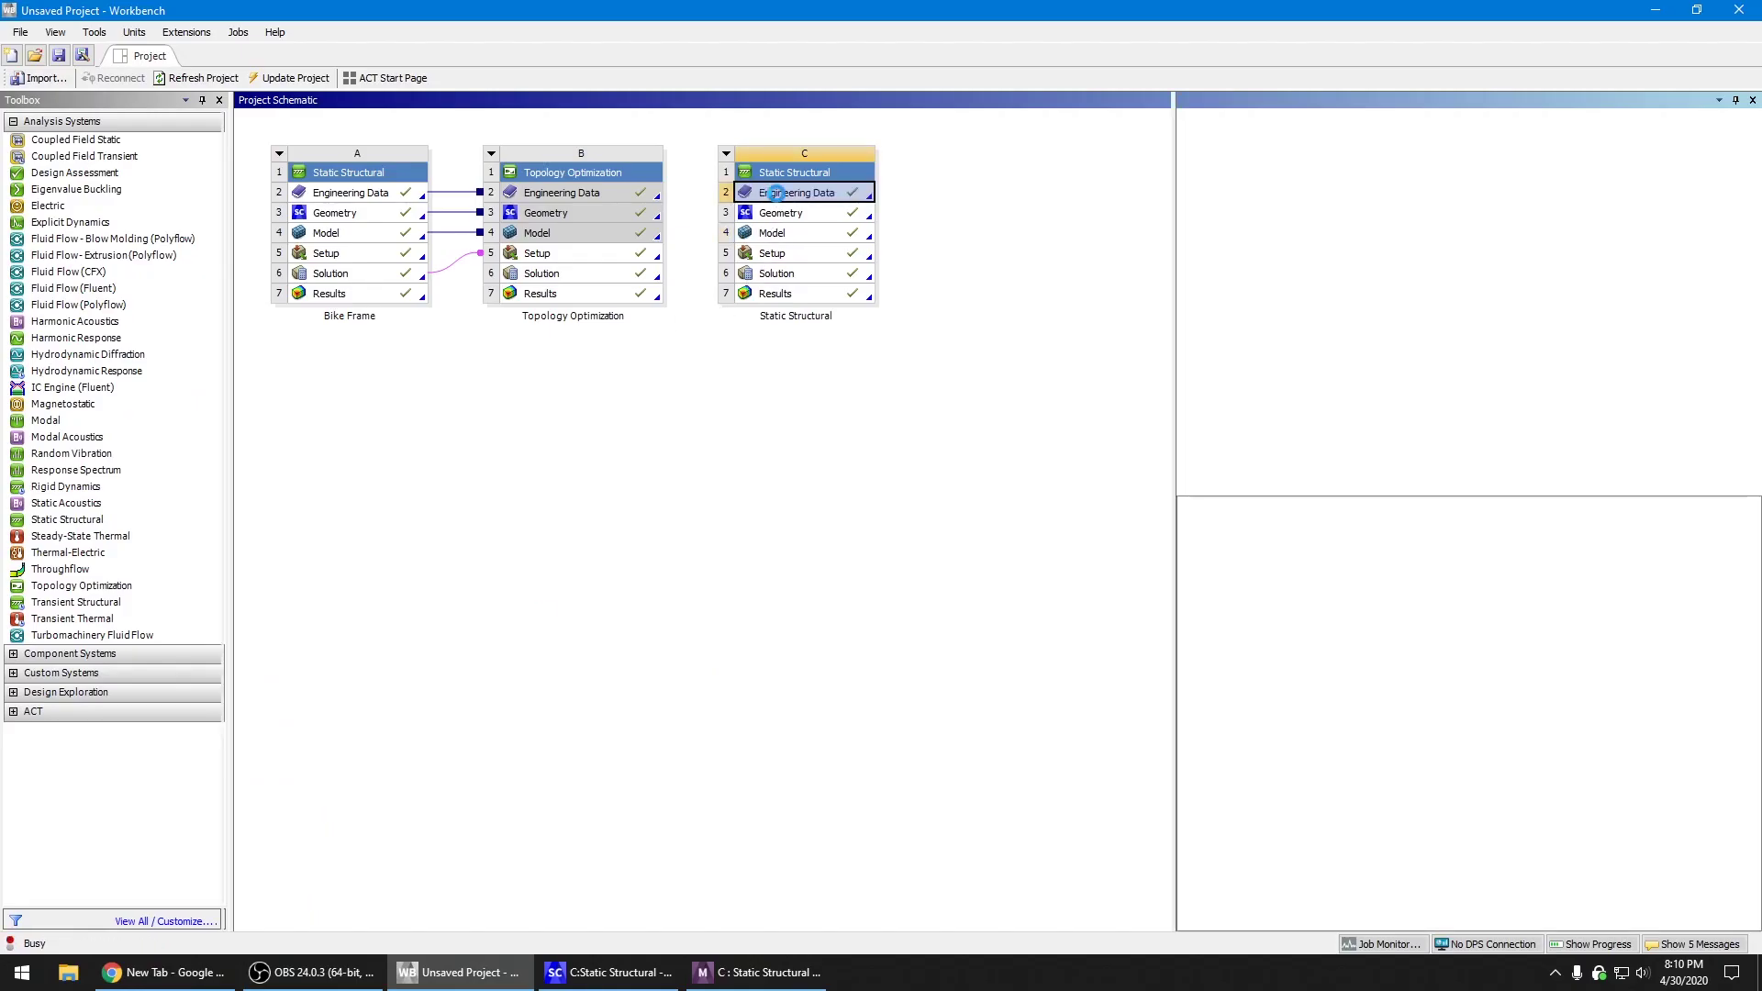
left_click(404, 184)
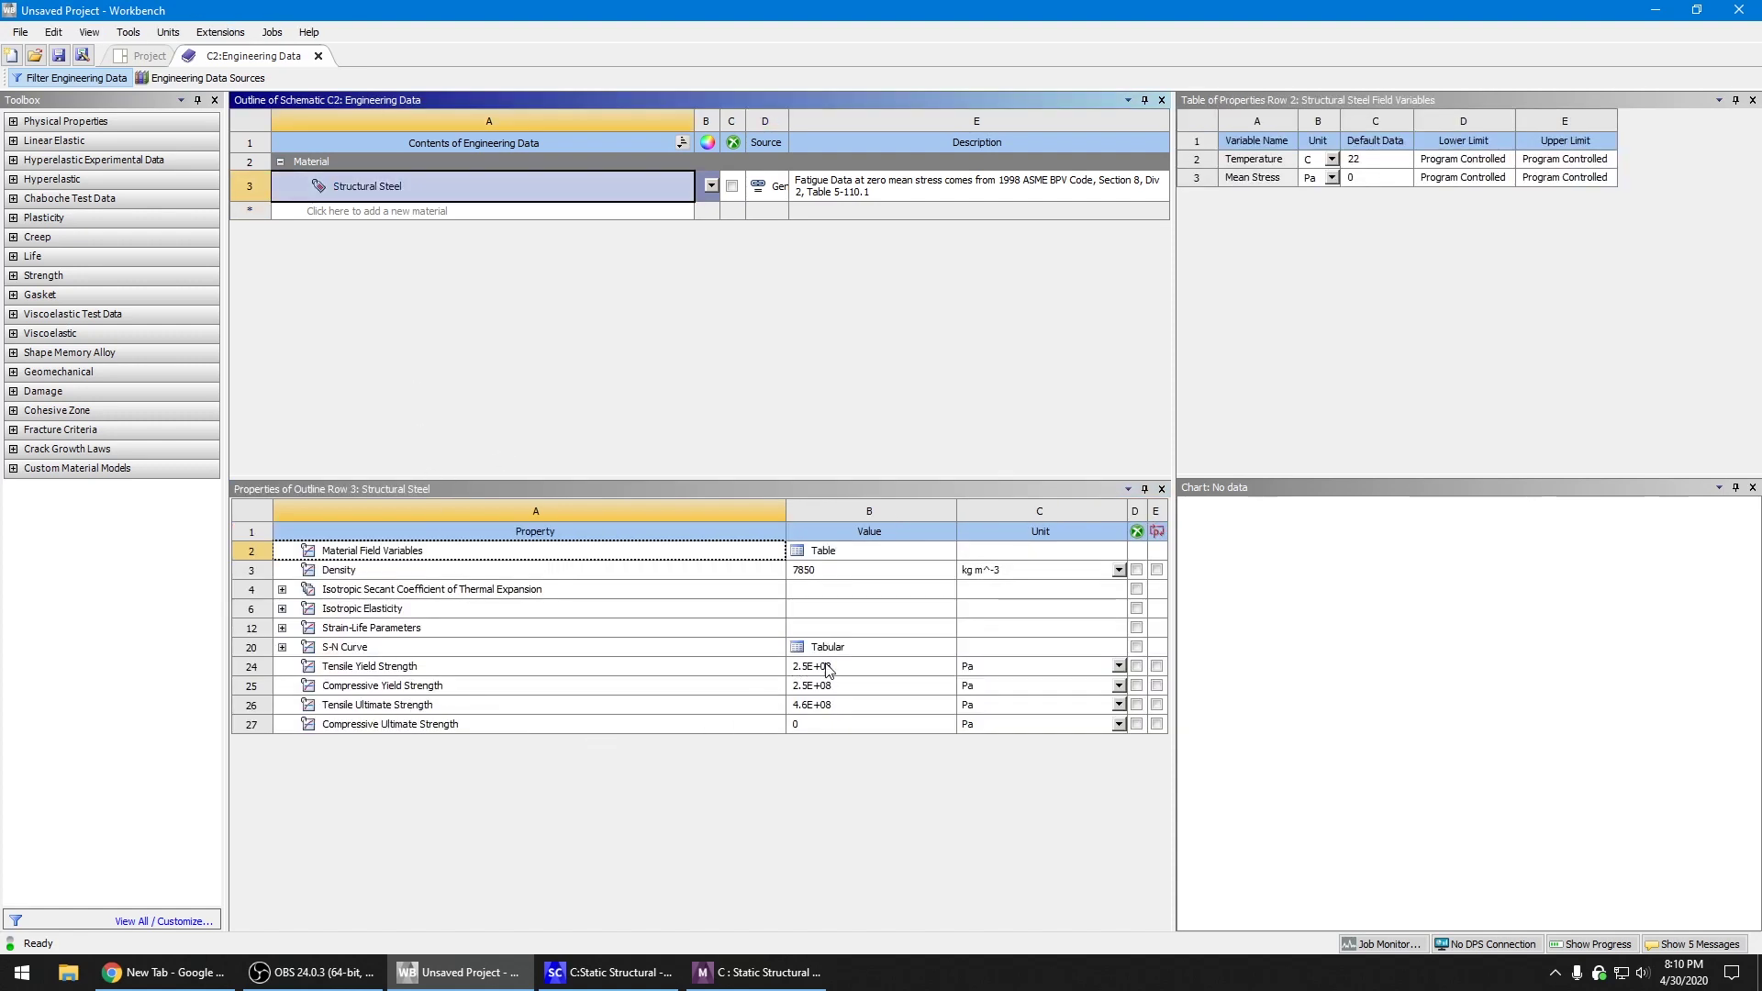
key("alt+Tab")
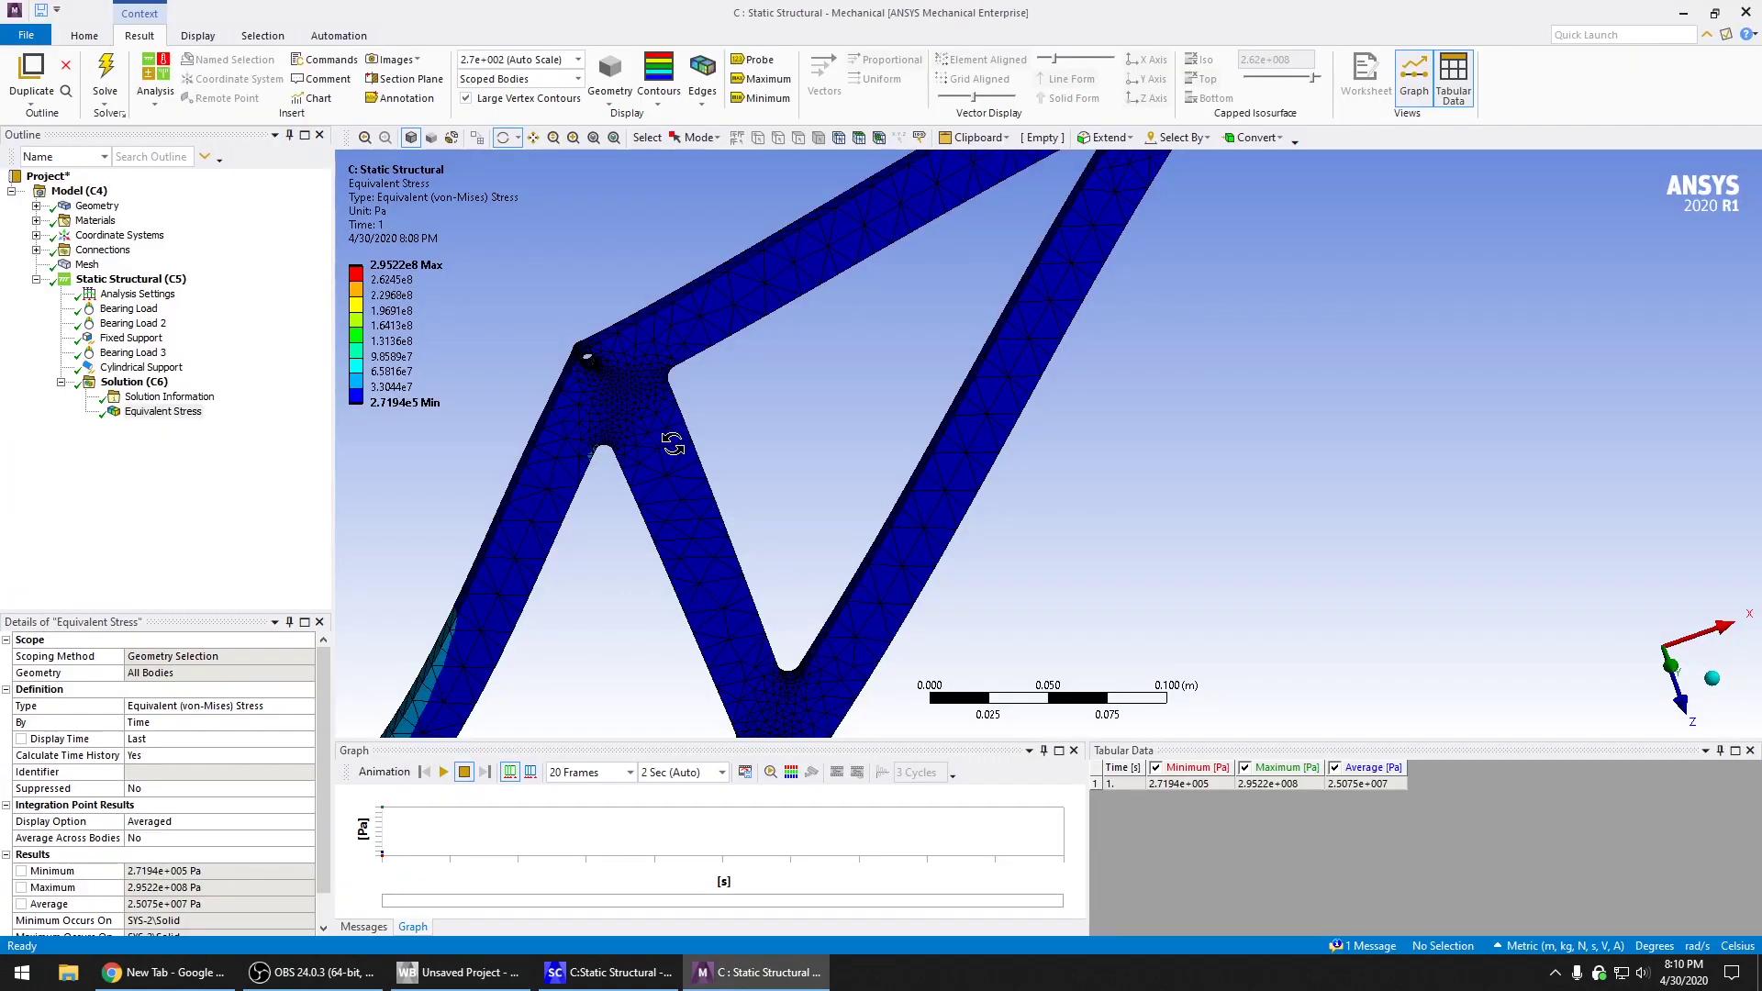
left_click(409, 268)
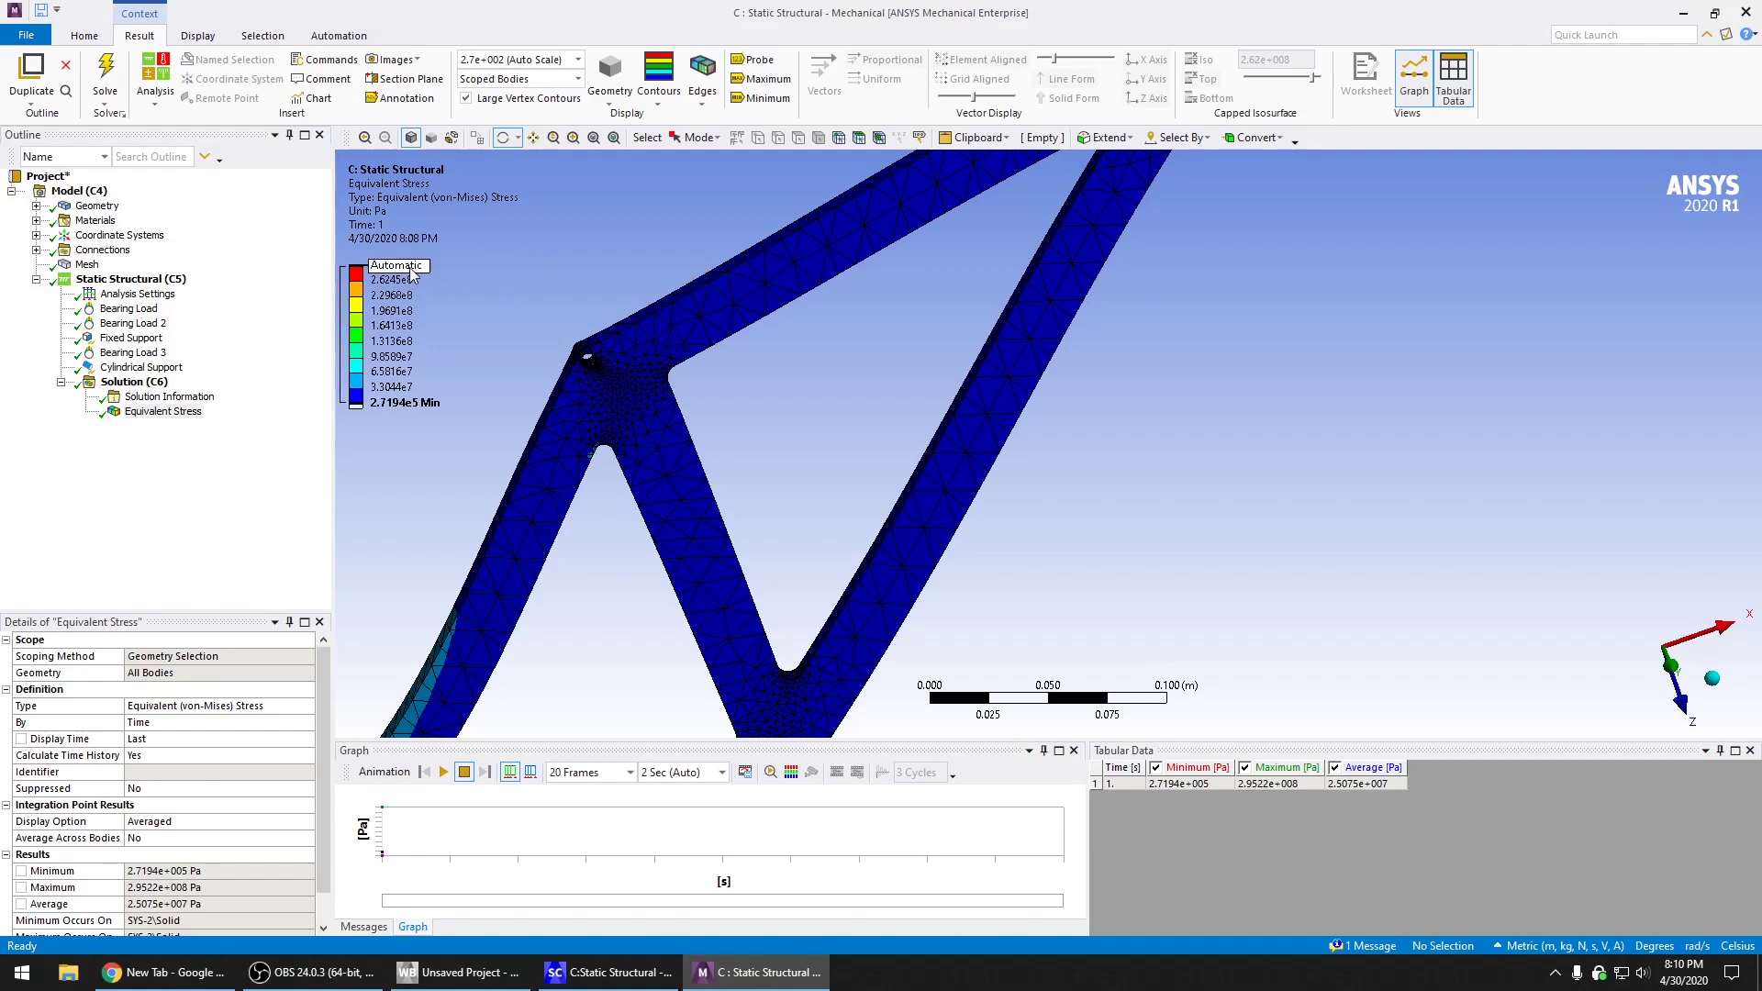
key("alt+Tab")
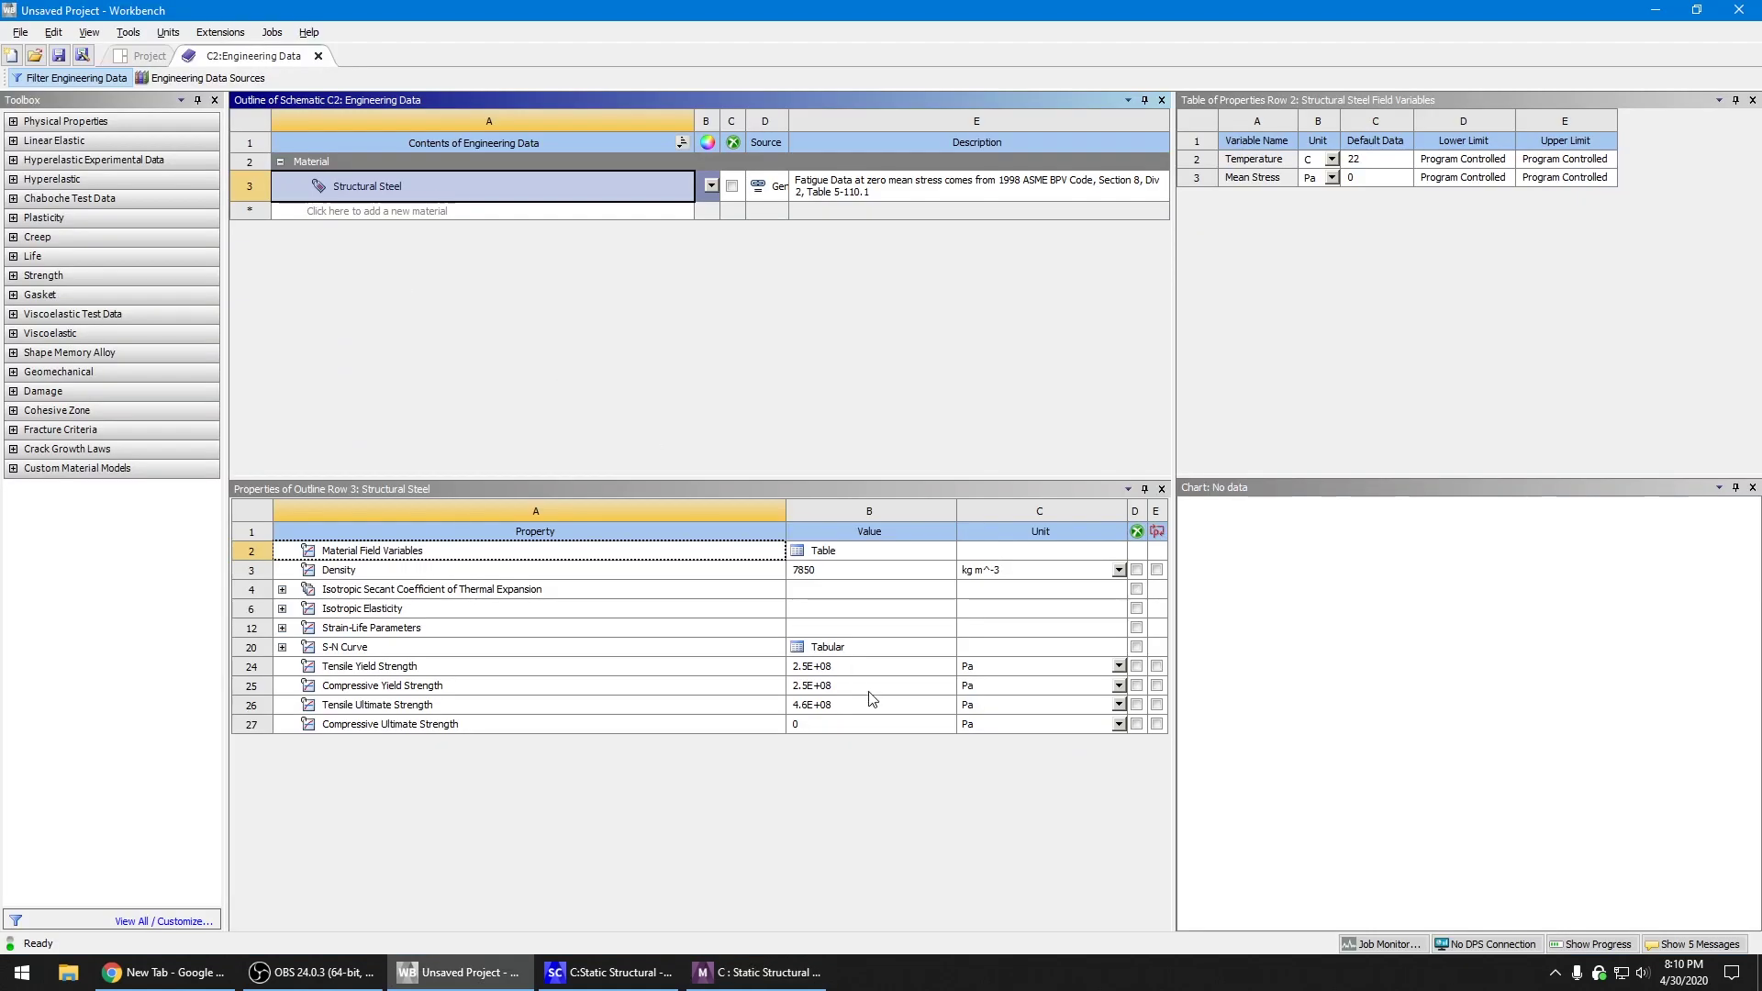
left_click(845, 684)
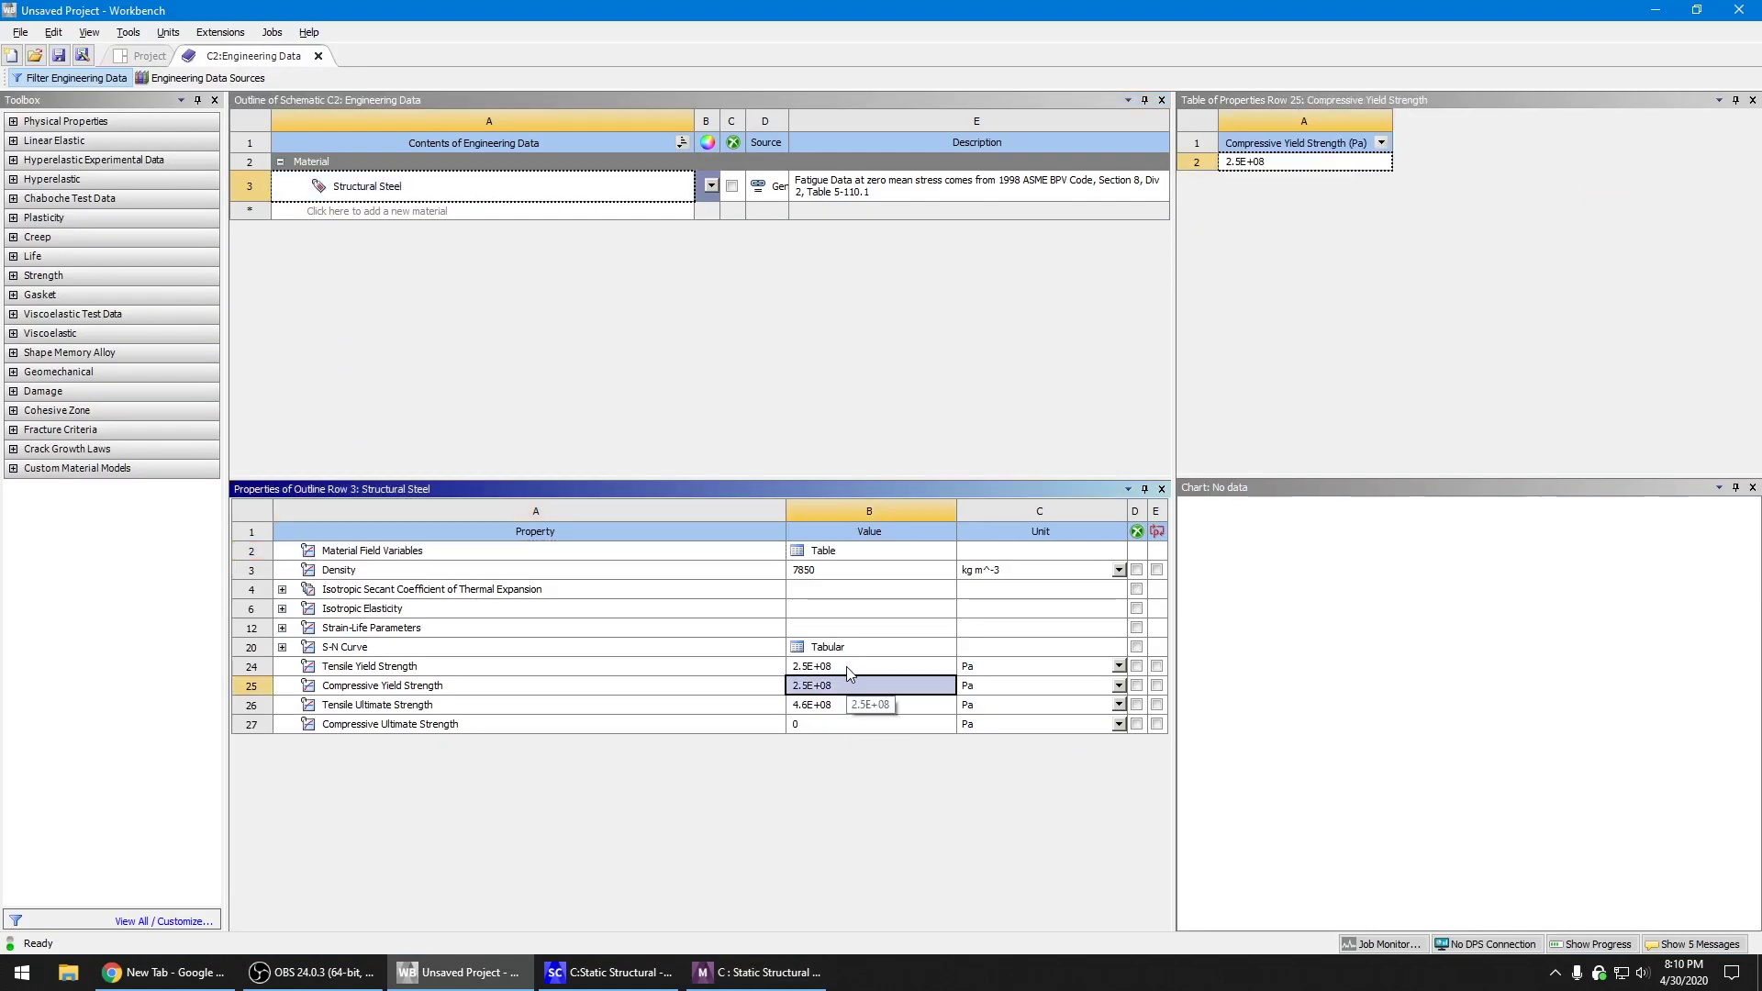
key("alt+Tab")
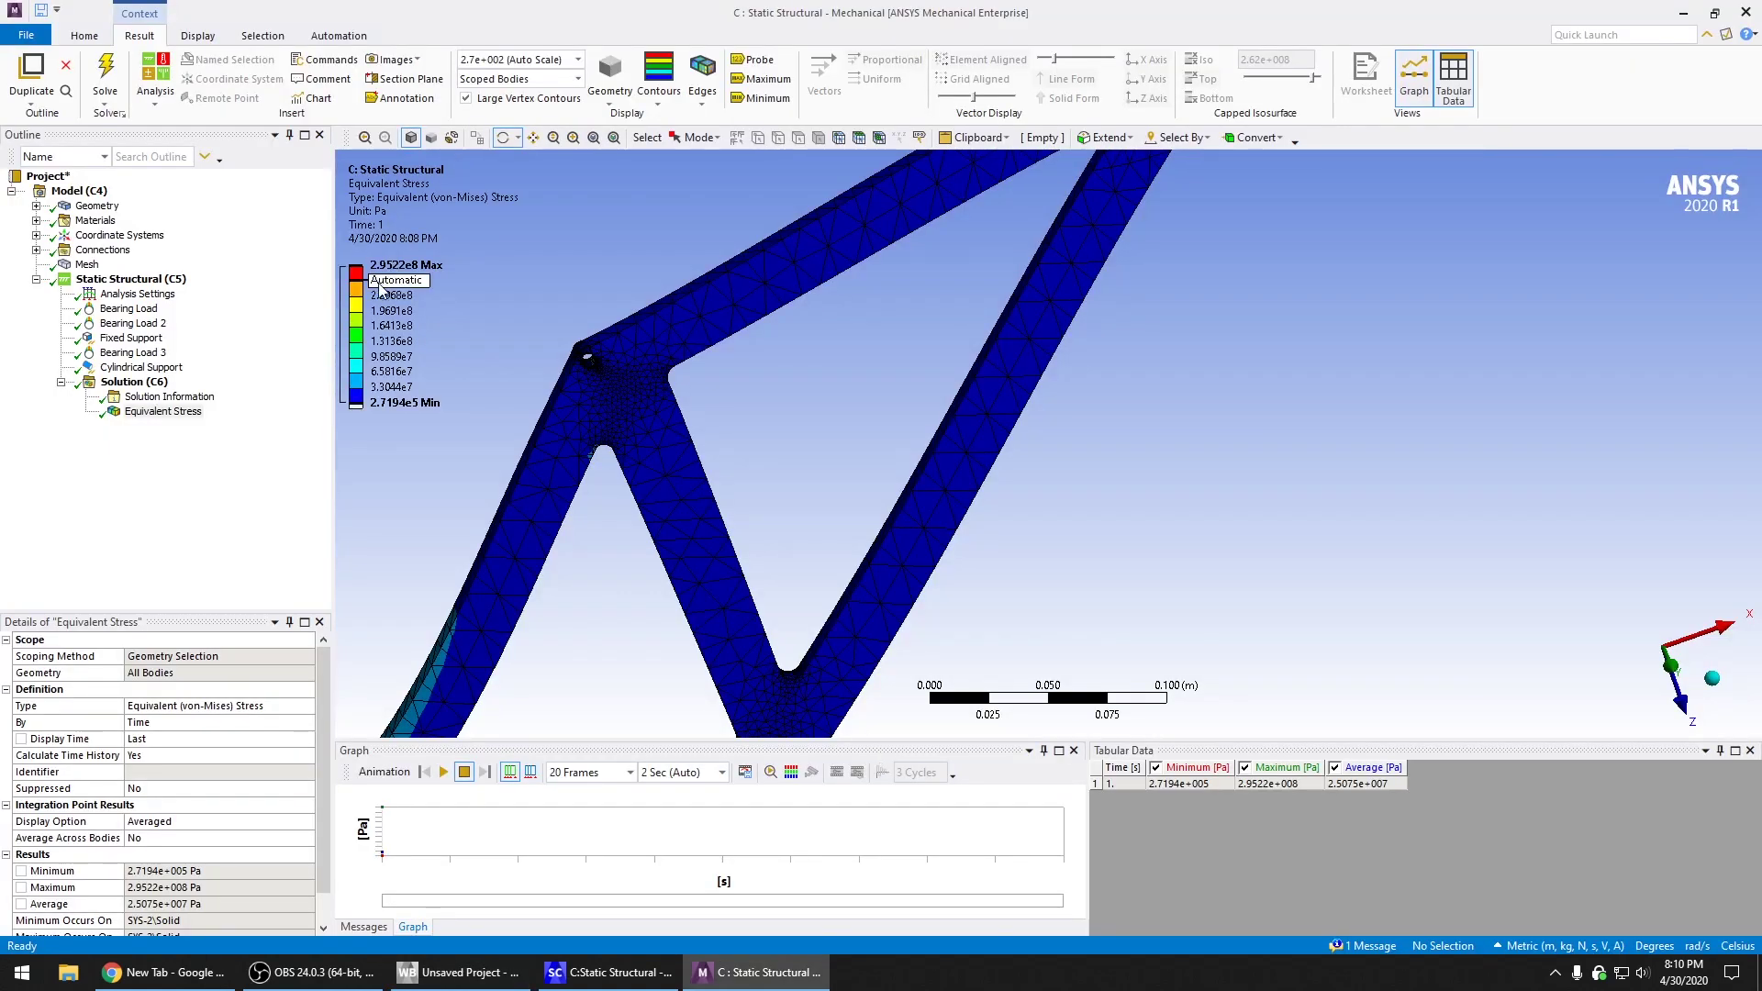
key("alt+Tab")
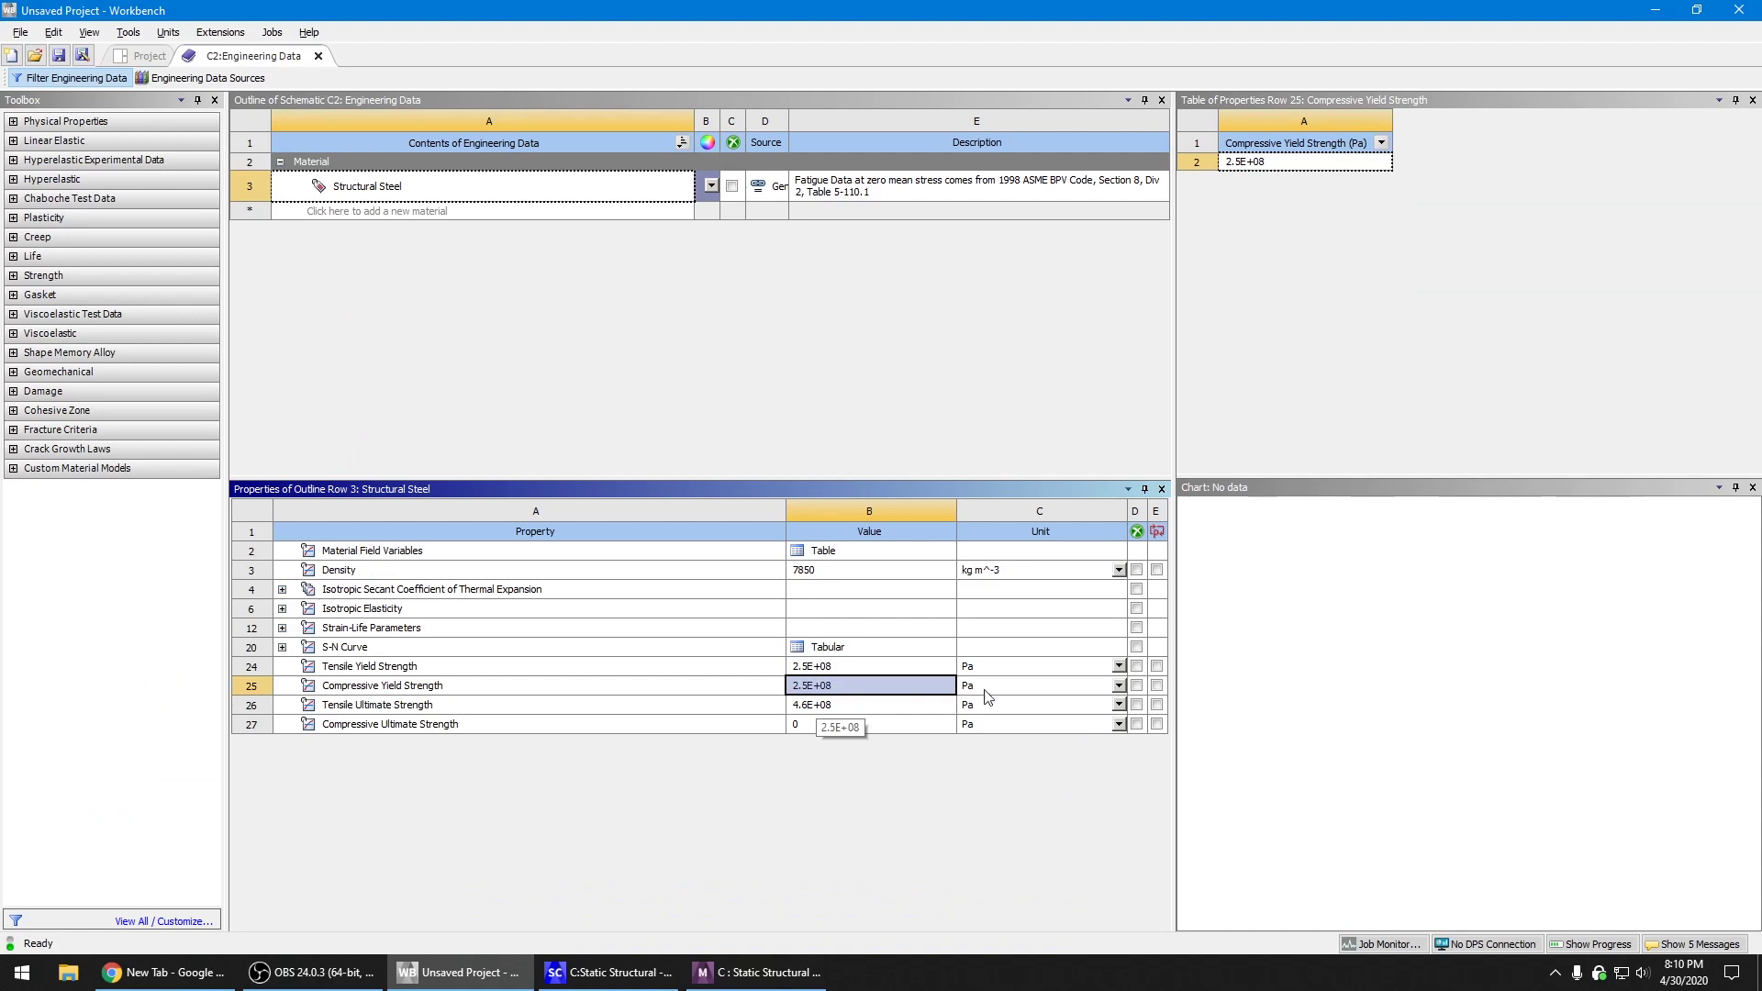
key("alt+Tab")
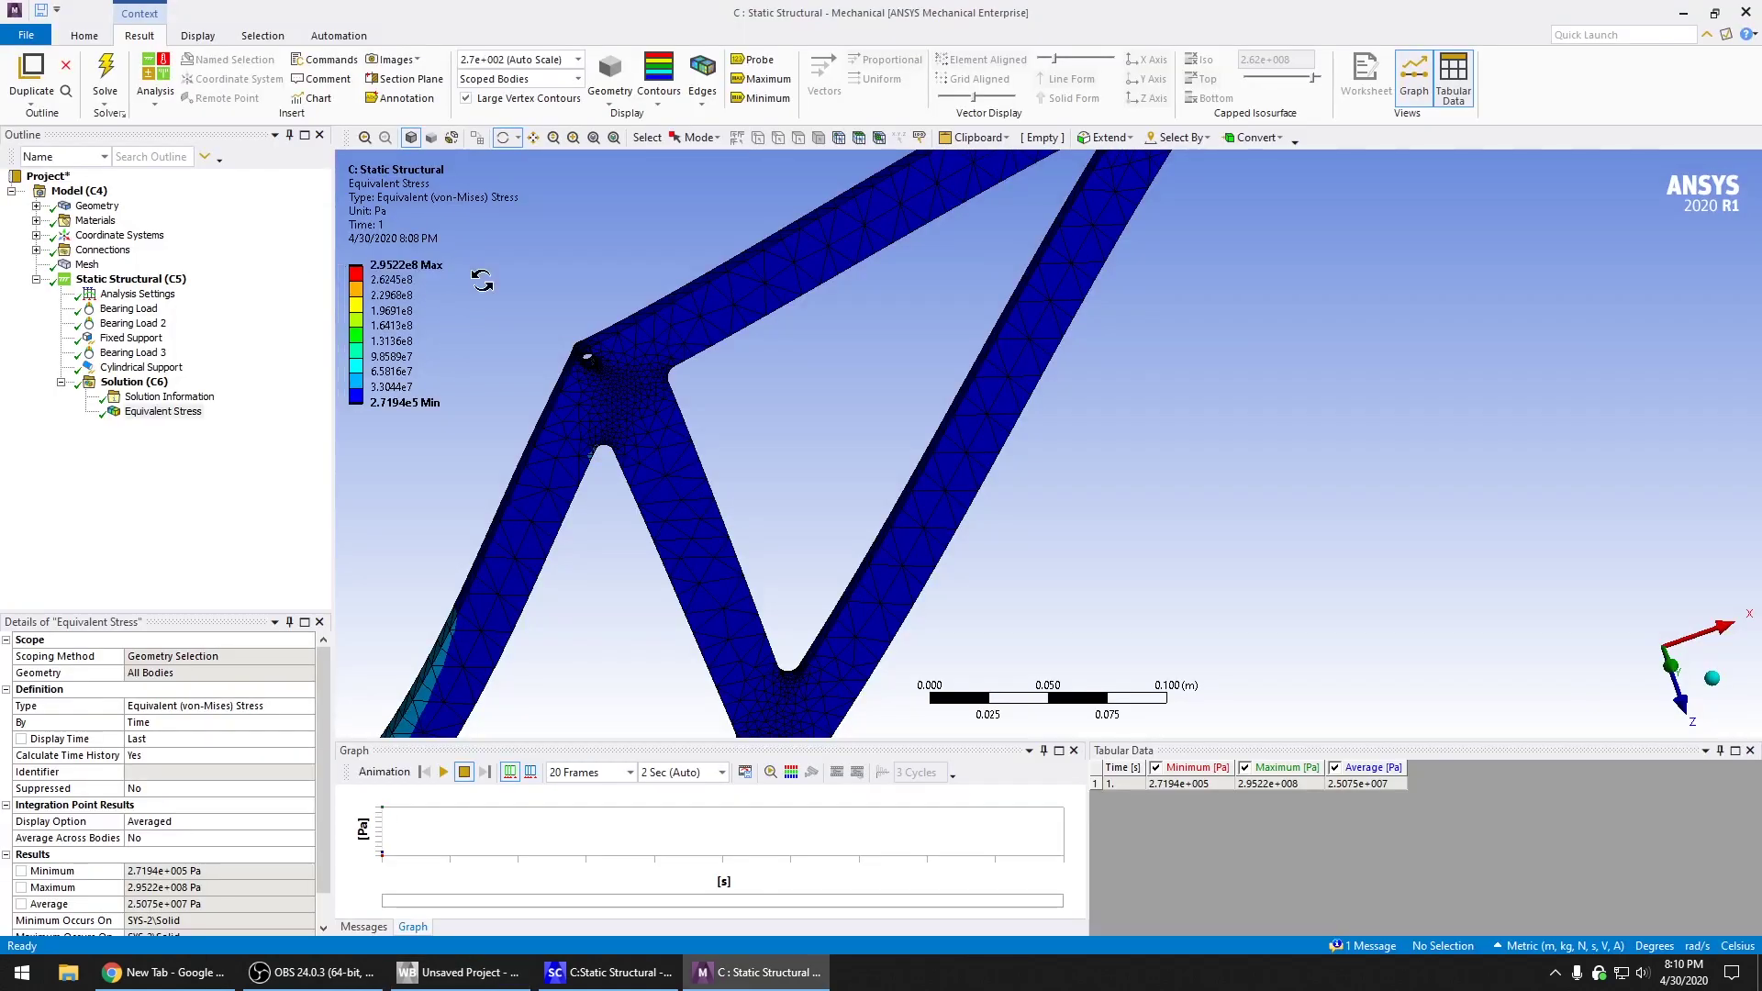
Examine the equivalent stress along the frame's underside and lower edge leading to the bottom joint
scroll(1052, 381, "down", 2)
left_click_drag(1078, 547, 754, 573)
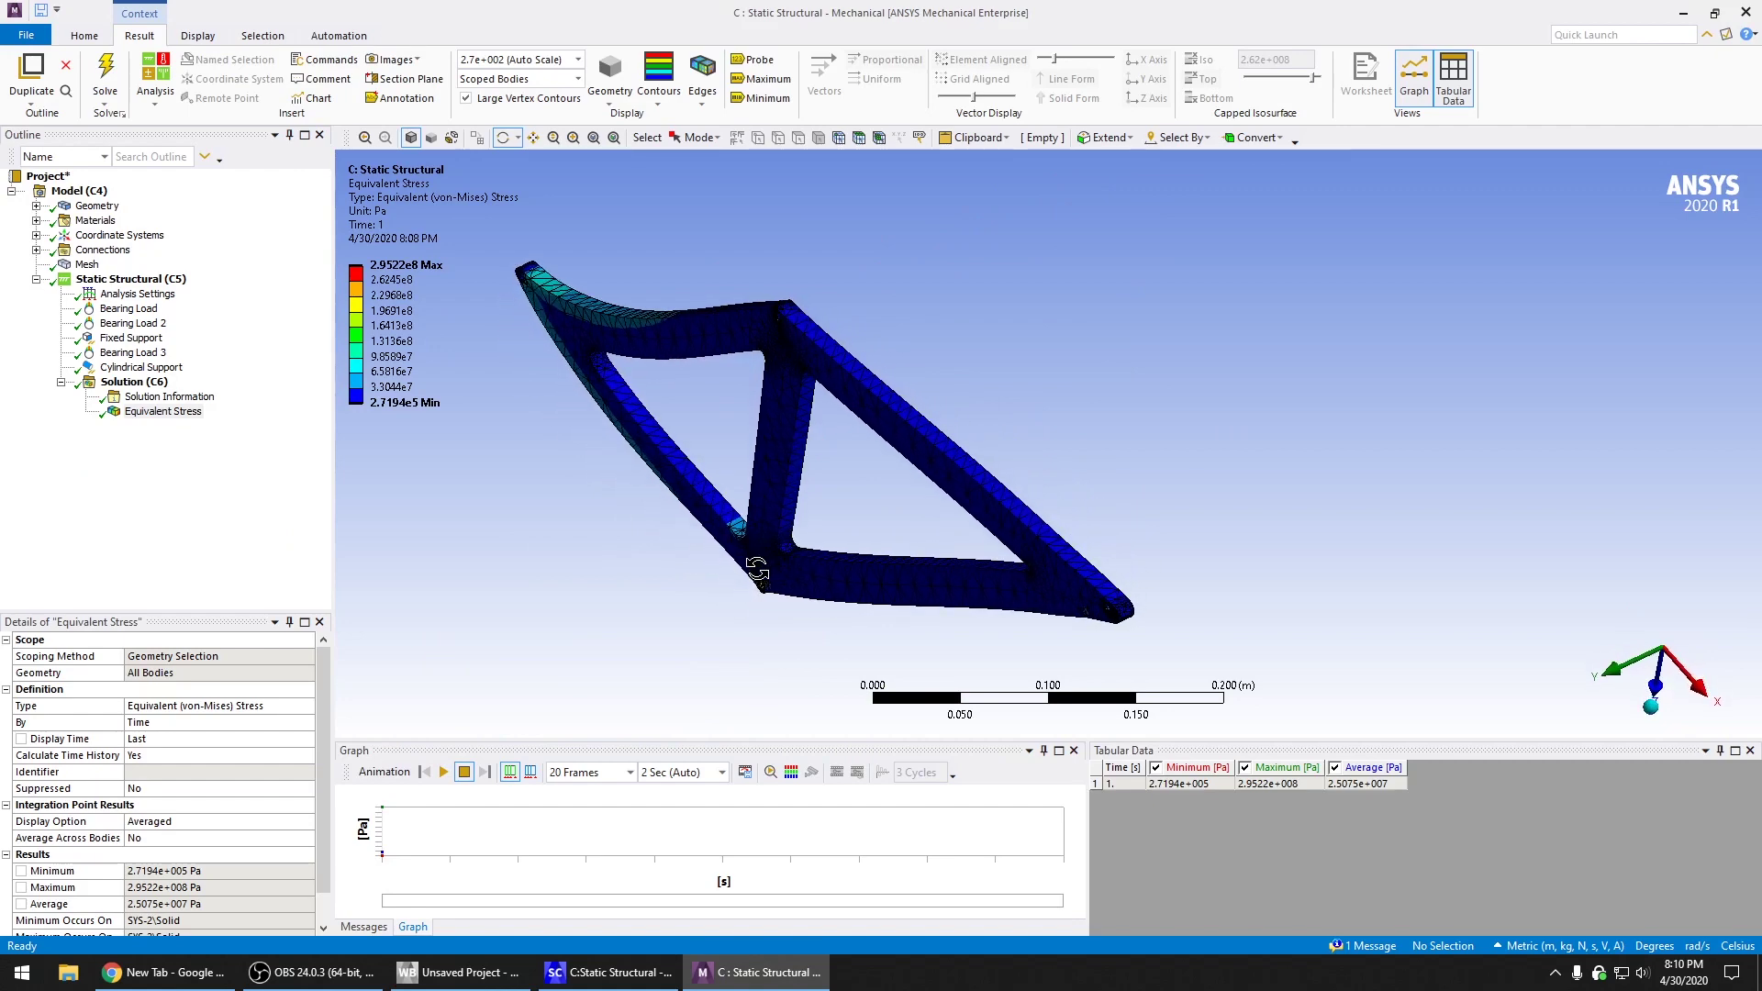
scroll(706, 591, "up", 3)
middle_click_drag(624, 549, 967, 227, "ctrl")
scroll(705, 340, "up", 3)
scroll(704, 340, "up", 3)
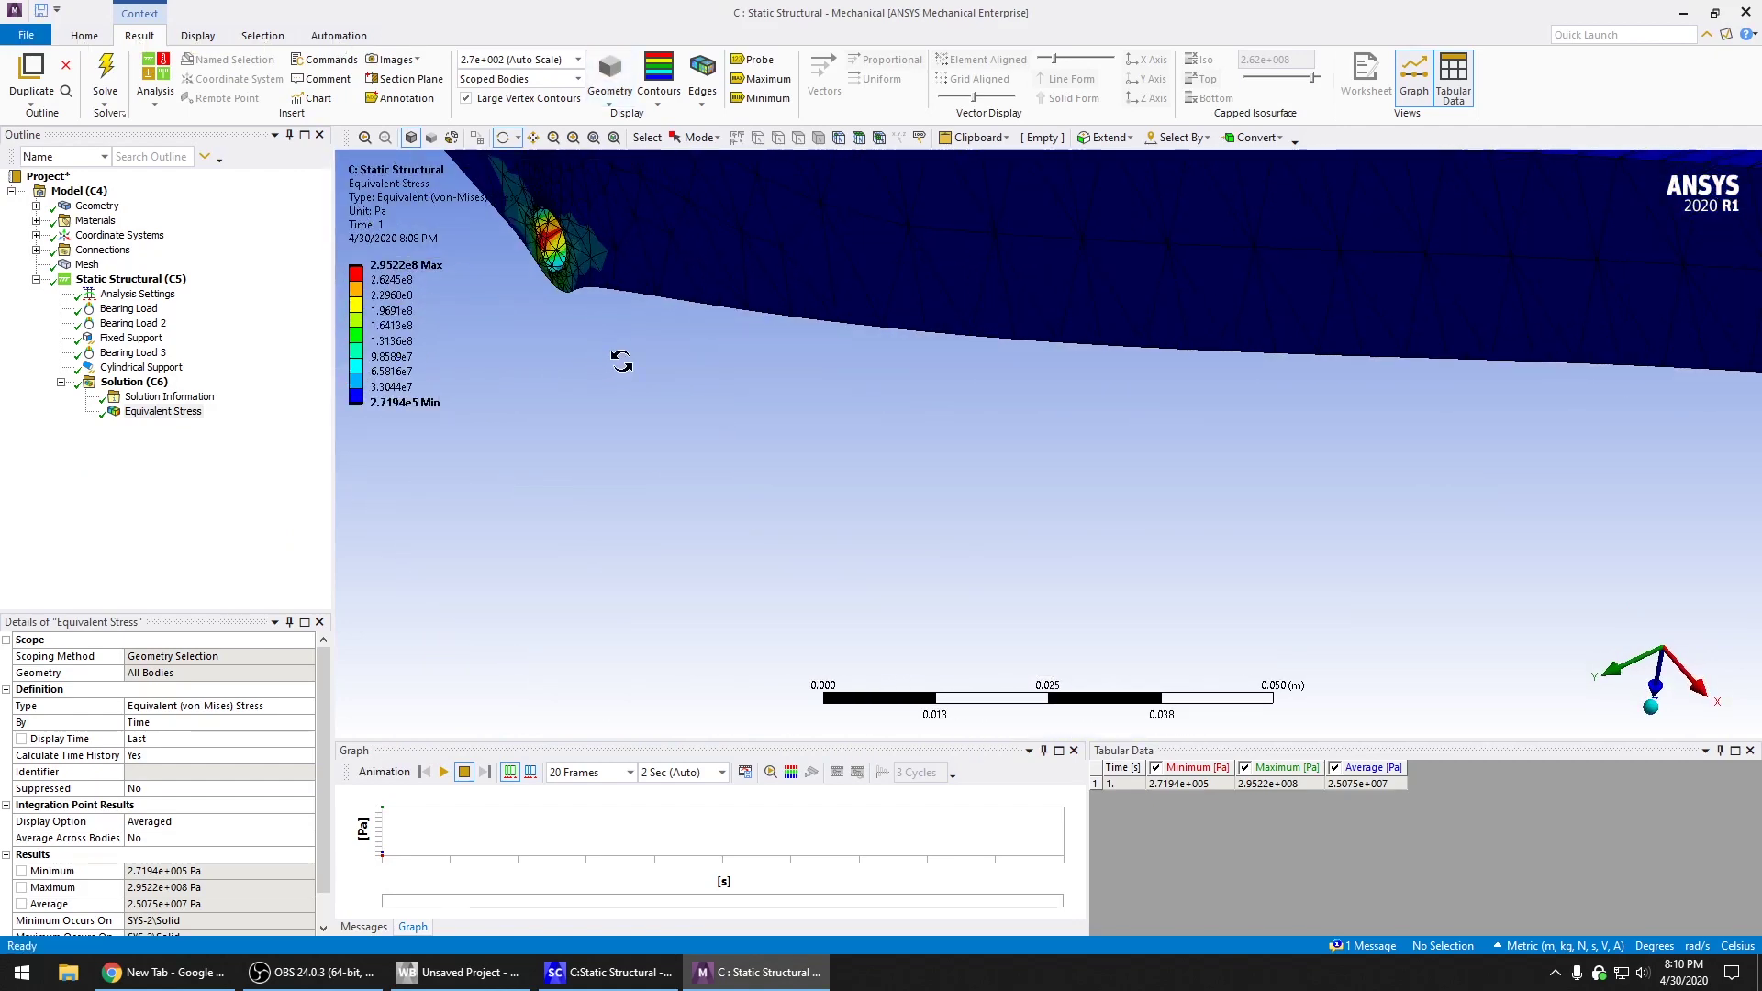
middle_click_drag(626, 366, 1078, 554, "ctrl")
scroll(1255, 328, "down", 1)
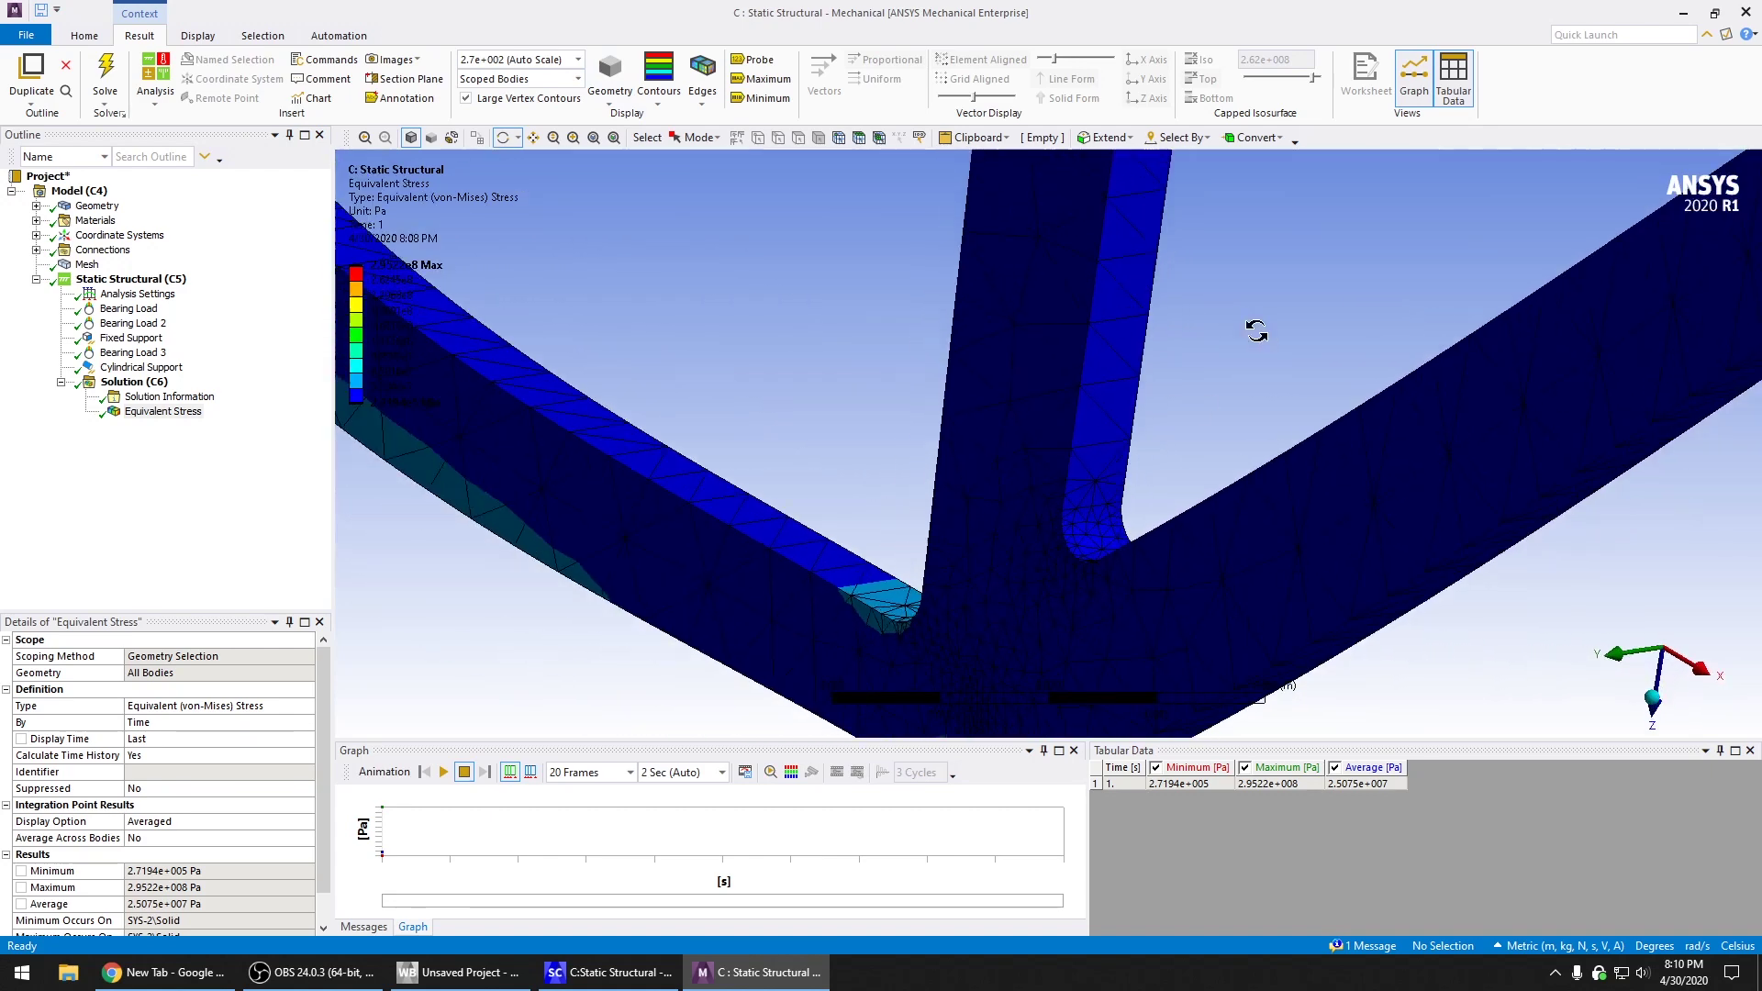
Inspect the peak equivalent stress on the inner wall of the bottom-joint hole from several angles
scroll(1027, 430, "down", 3)
middle_click_drag(1009, 458, 1053, 260, "ctrl")
scroll(1033, 560, "up", 8)
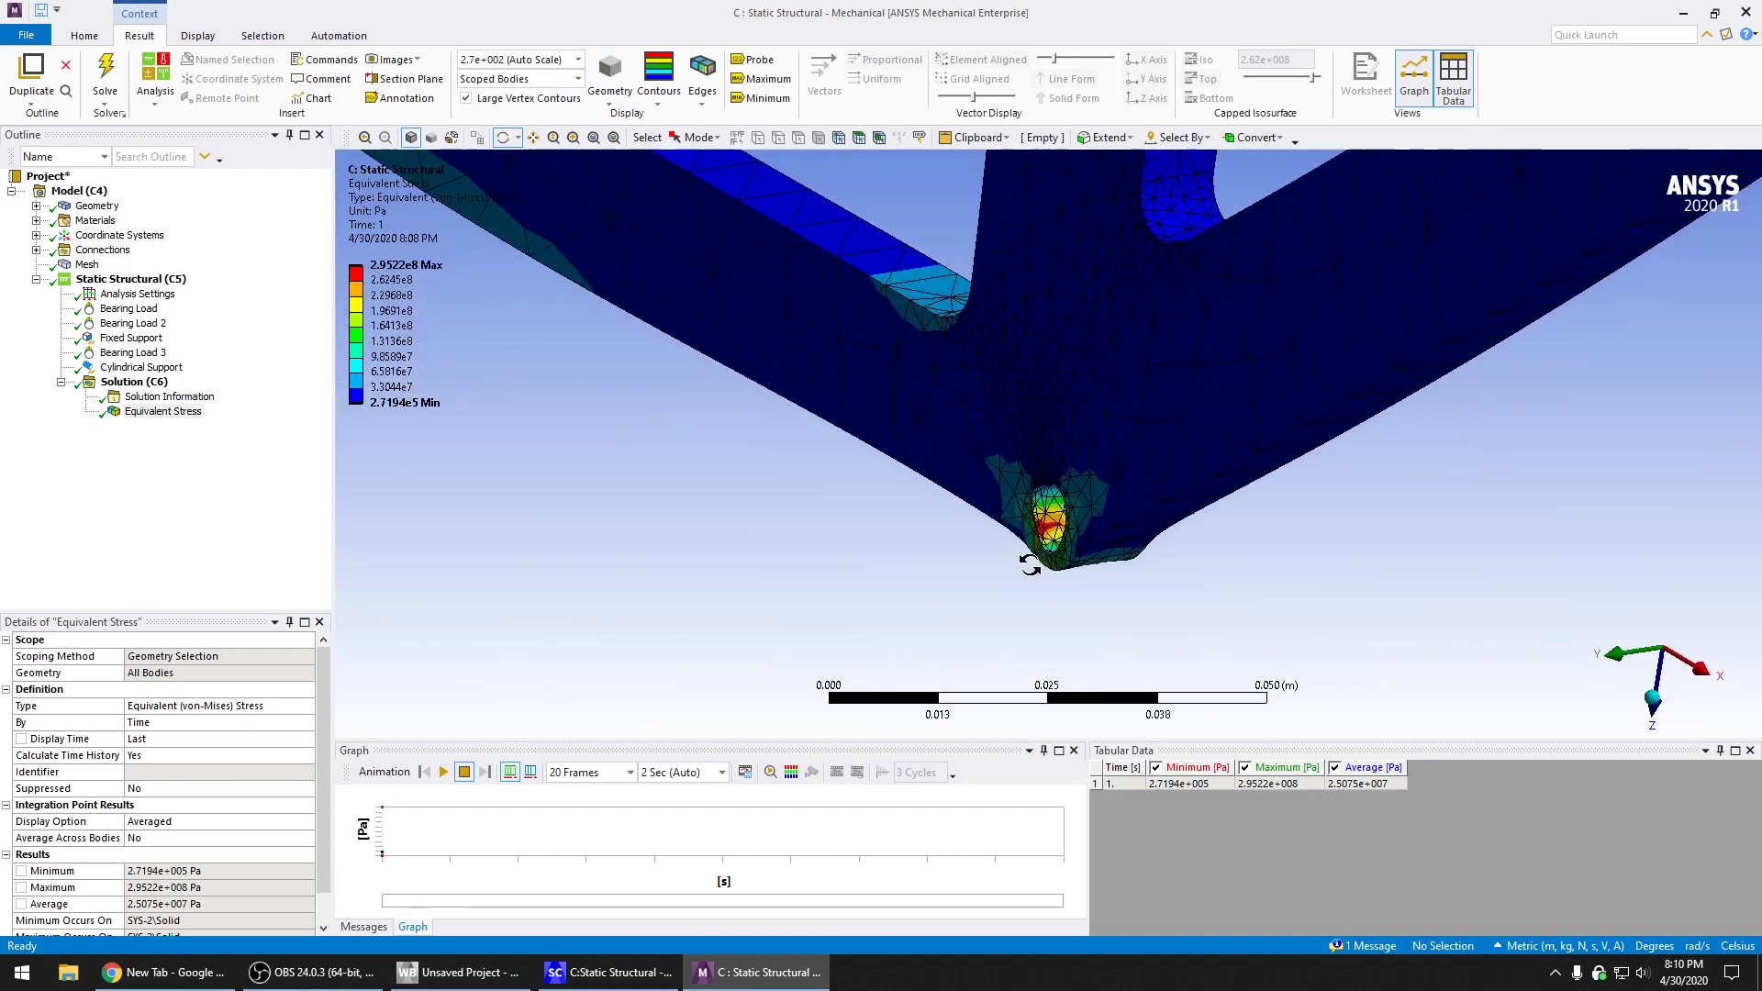
middle_click_drag(1069, 556, 1095, 388, "ctrl")
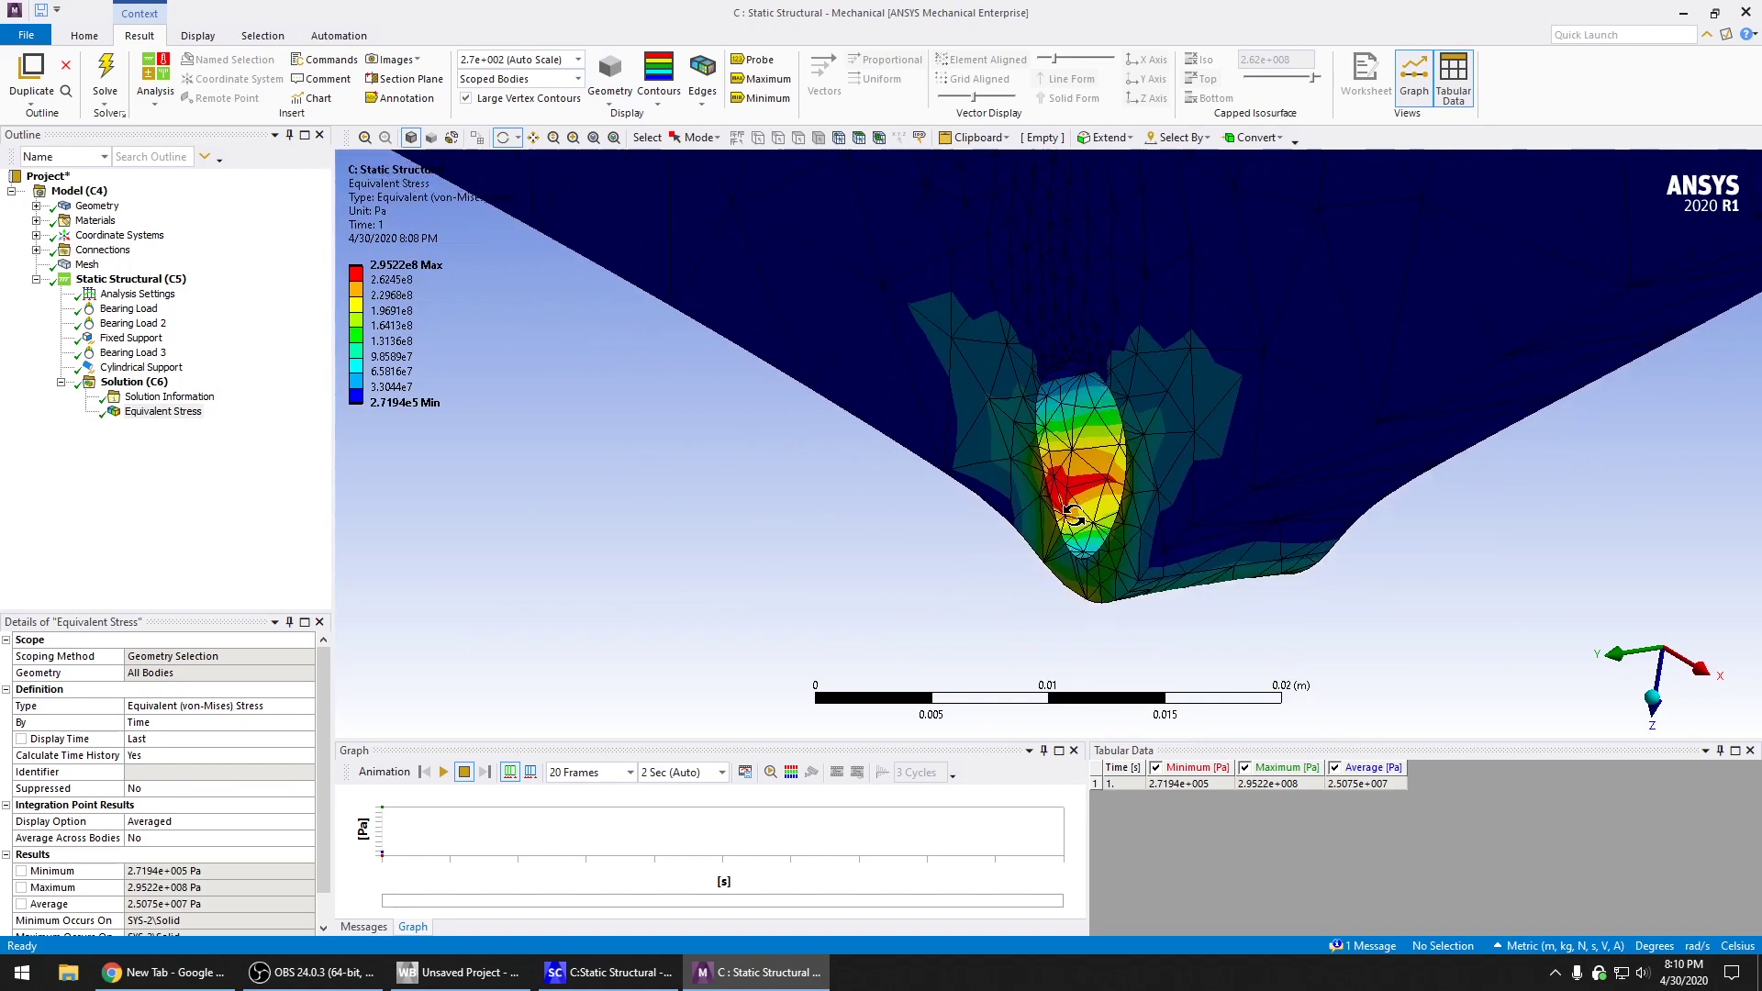
middle_click_drag(921, 595, 1069, 227)
middle_click_drag(951, 386, 737, 246)
scroll(954, 405, "up", 6)
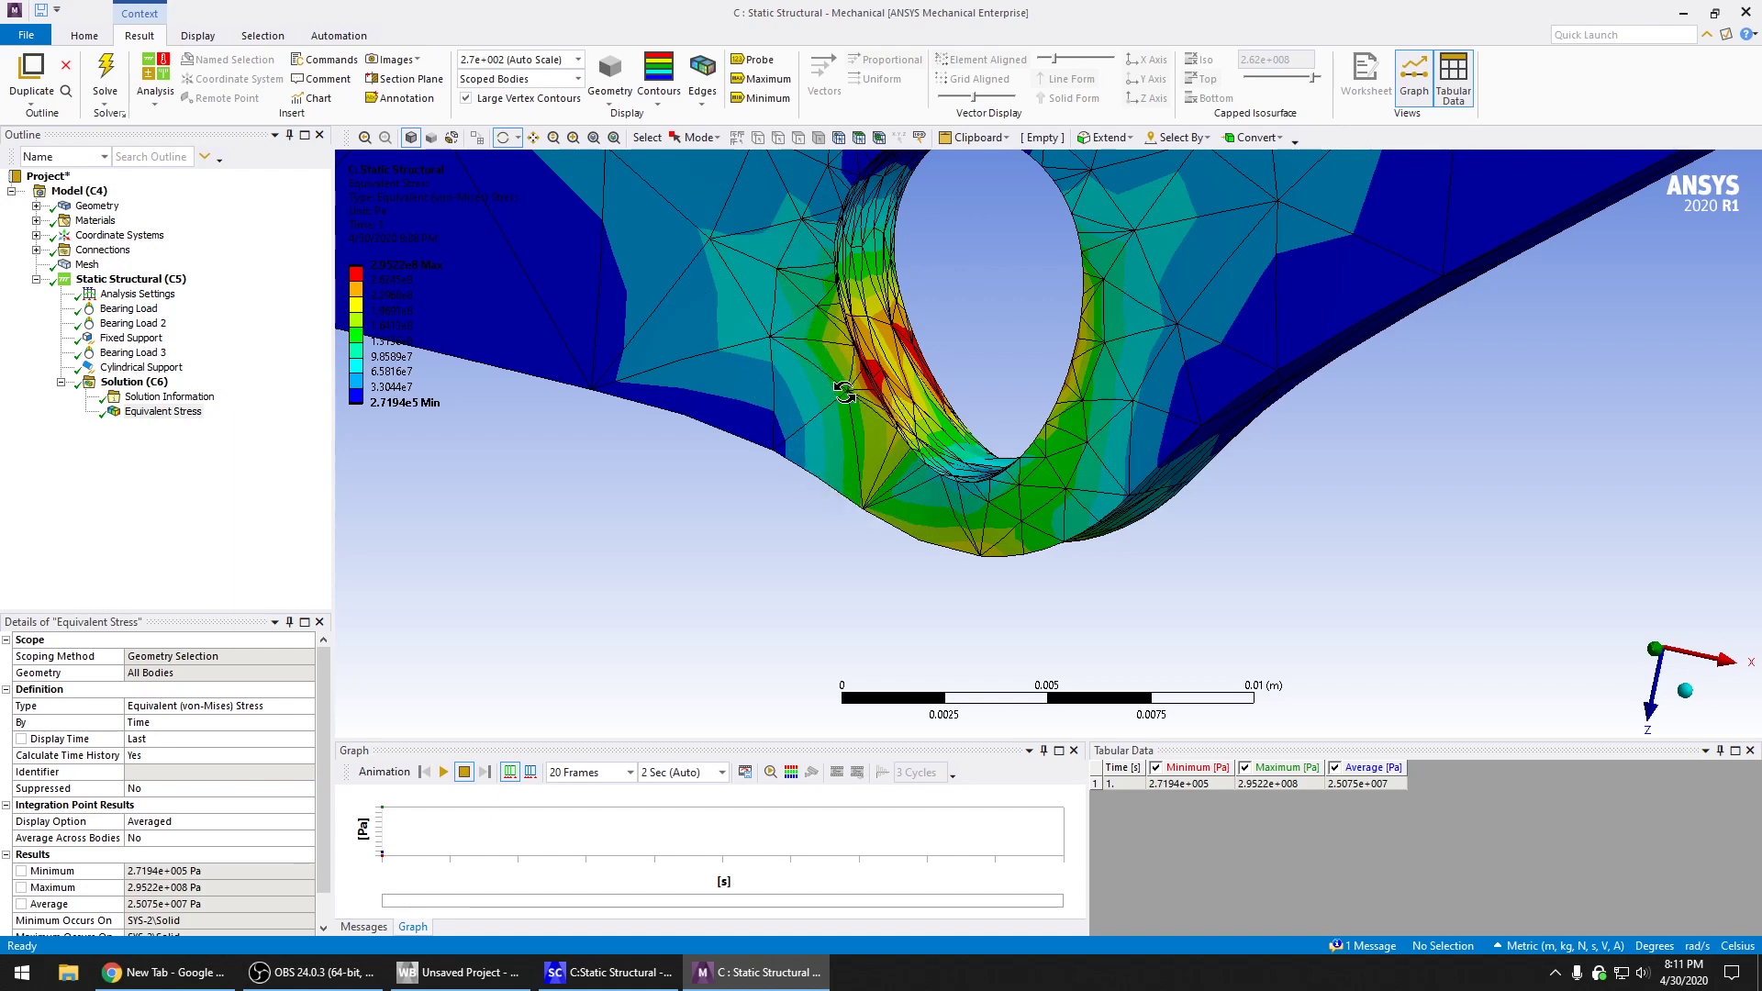
middle_click_drag(890, 465, 1115, 334)
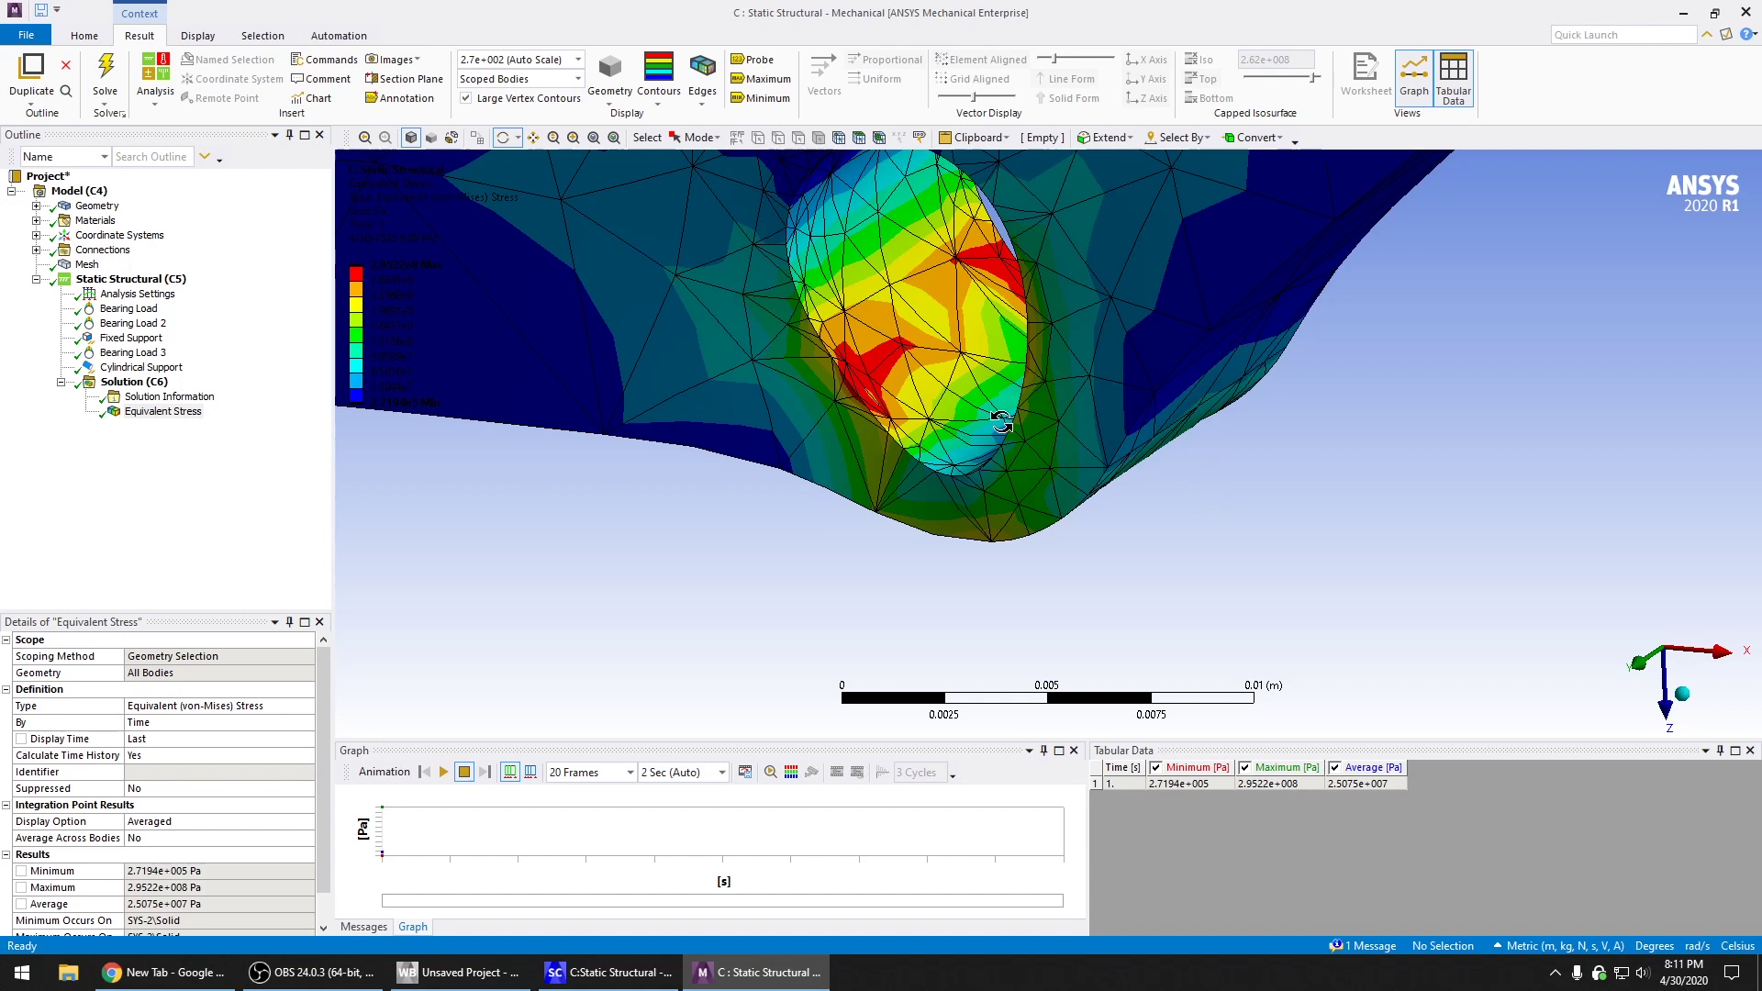
scroll(1003, 423, "up", 1)
scroll(1148, 496, "down", 5)
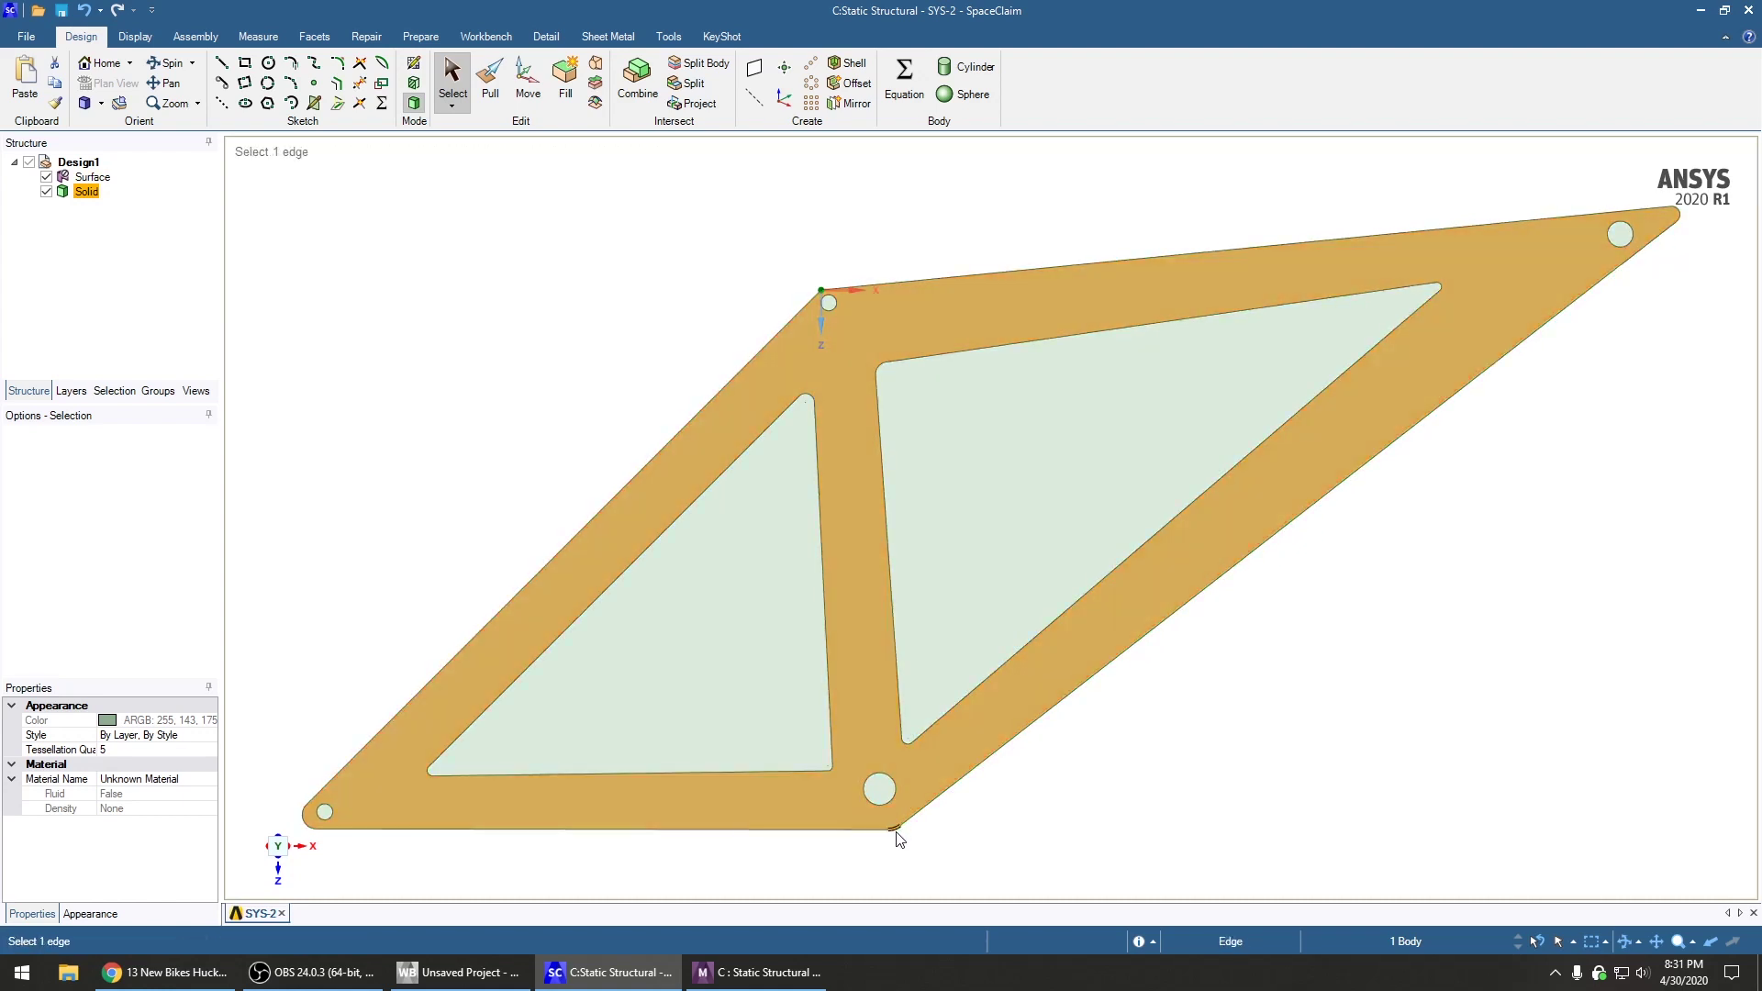
Stop the stress animation in Mechanical and look up Structural Steel's Tensile Yield Strength in system C's Engineering Data in Workbench
left_click(765, 975)
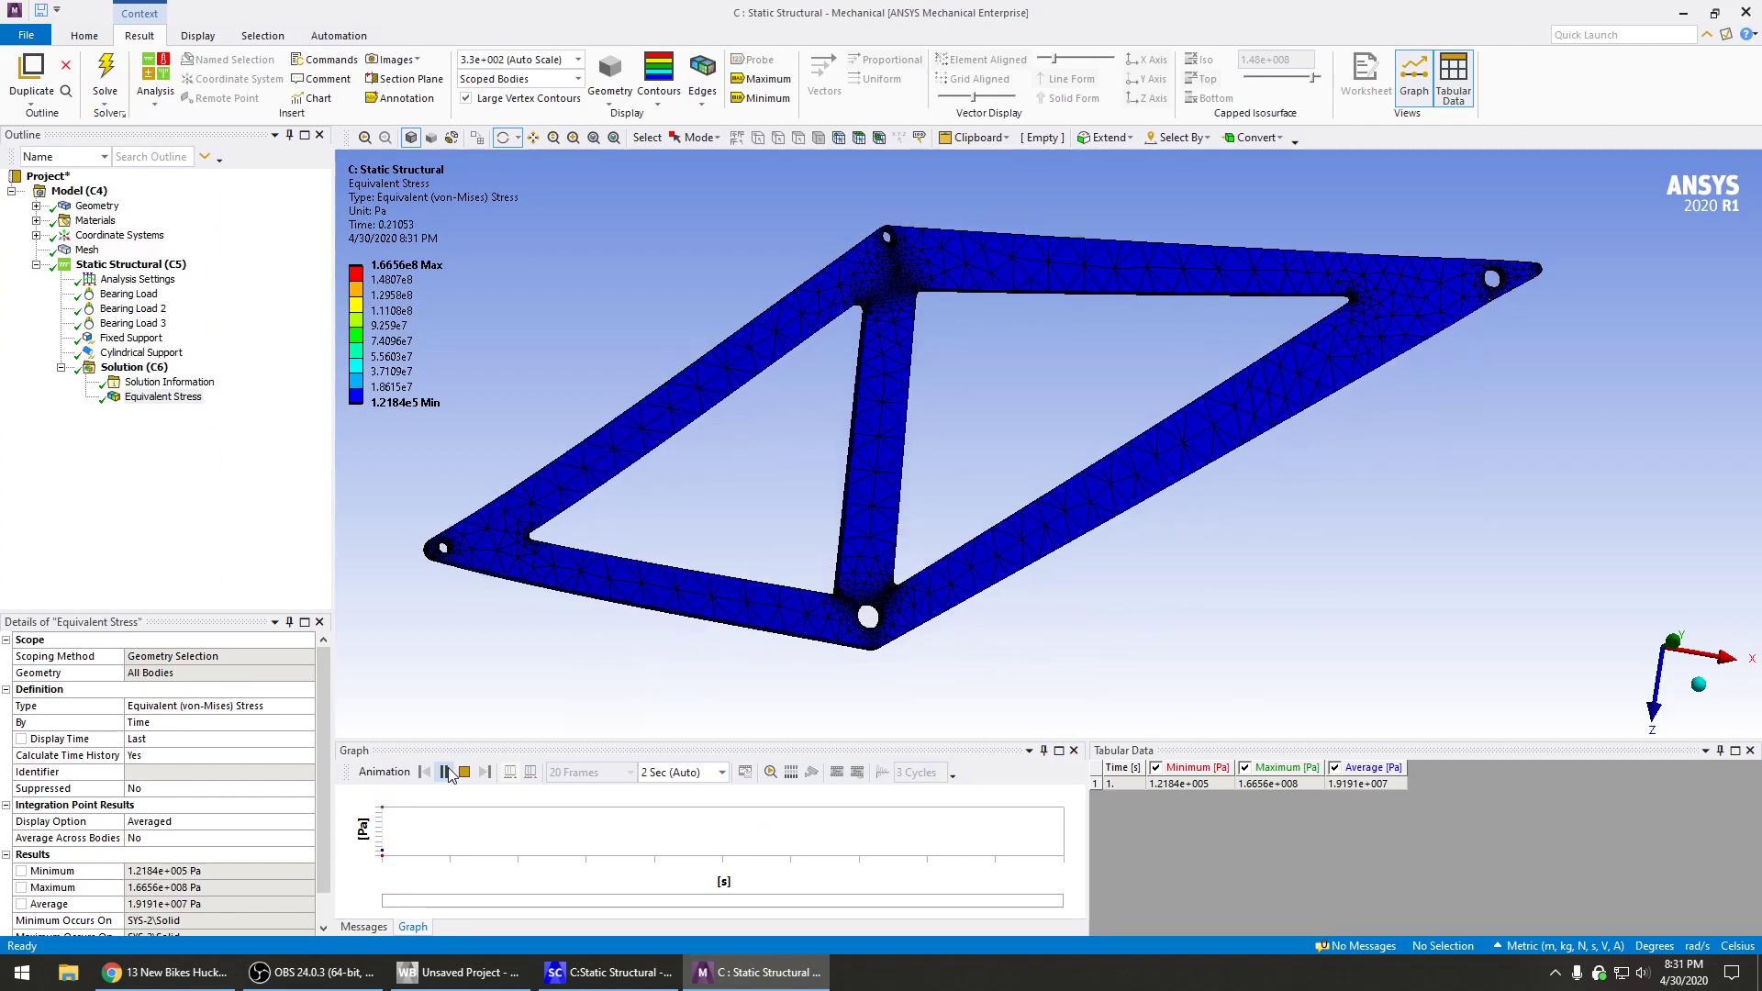
left_click(446, 773)
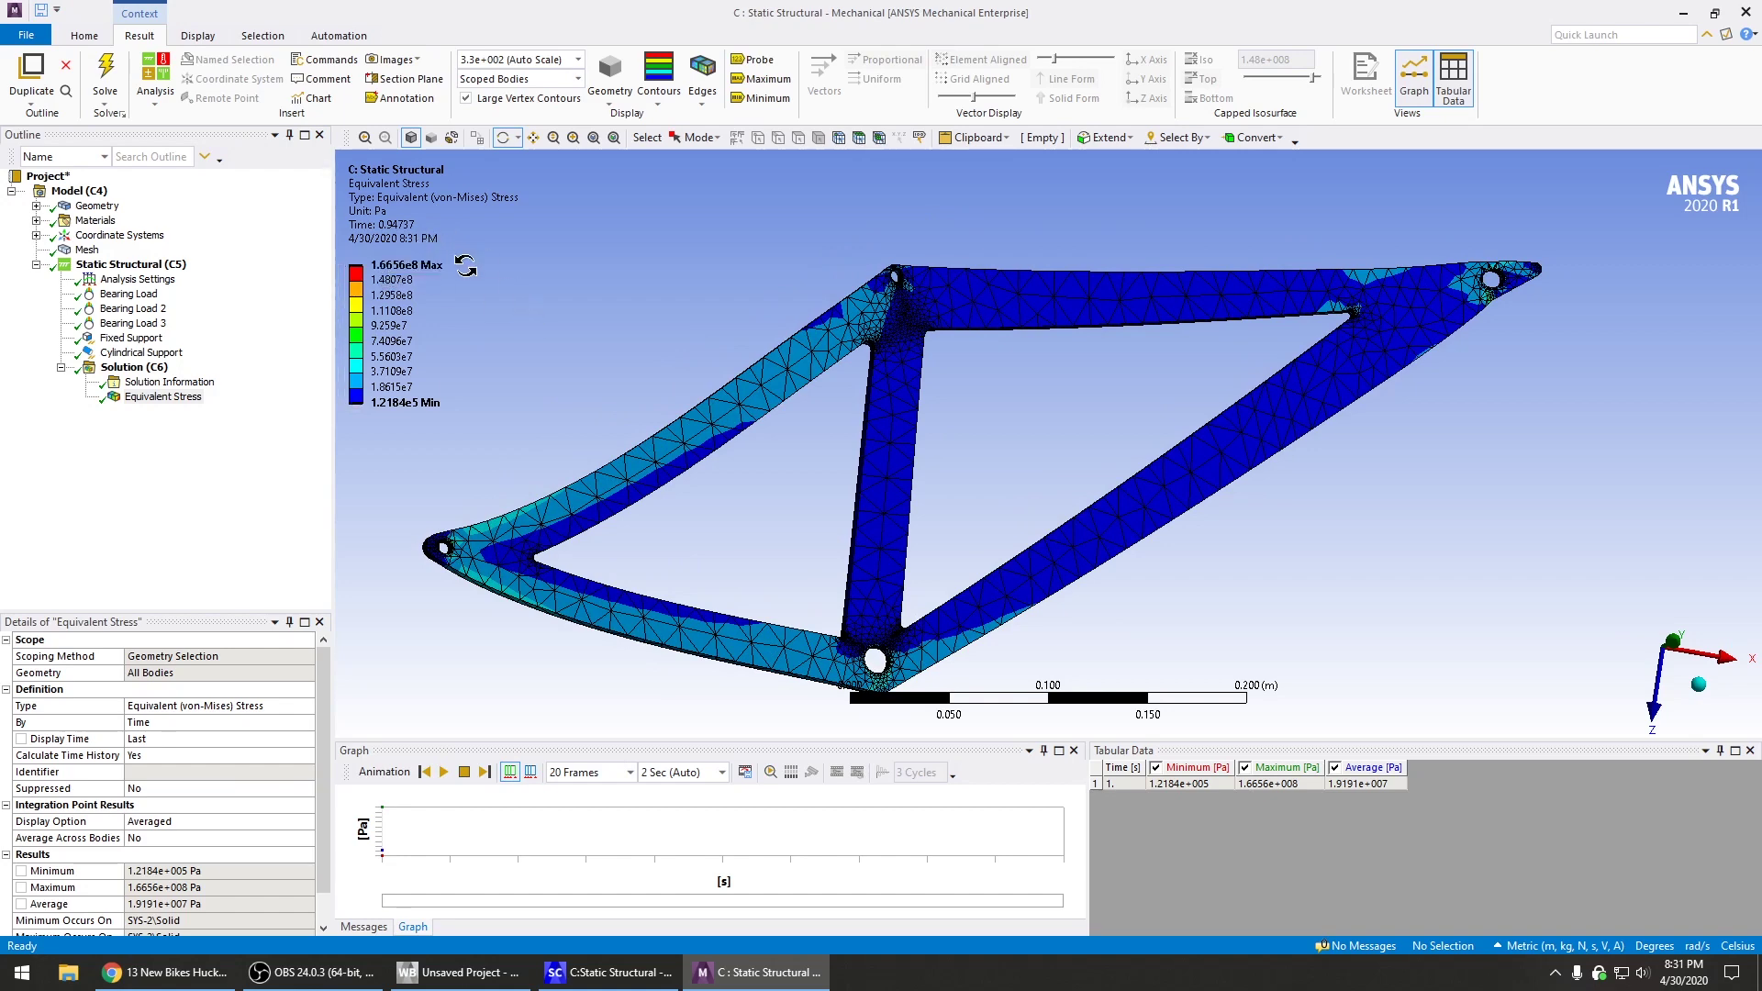
left_click(456, 978)
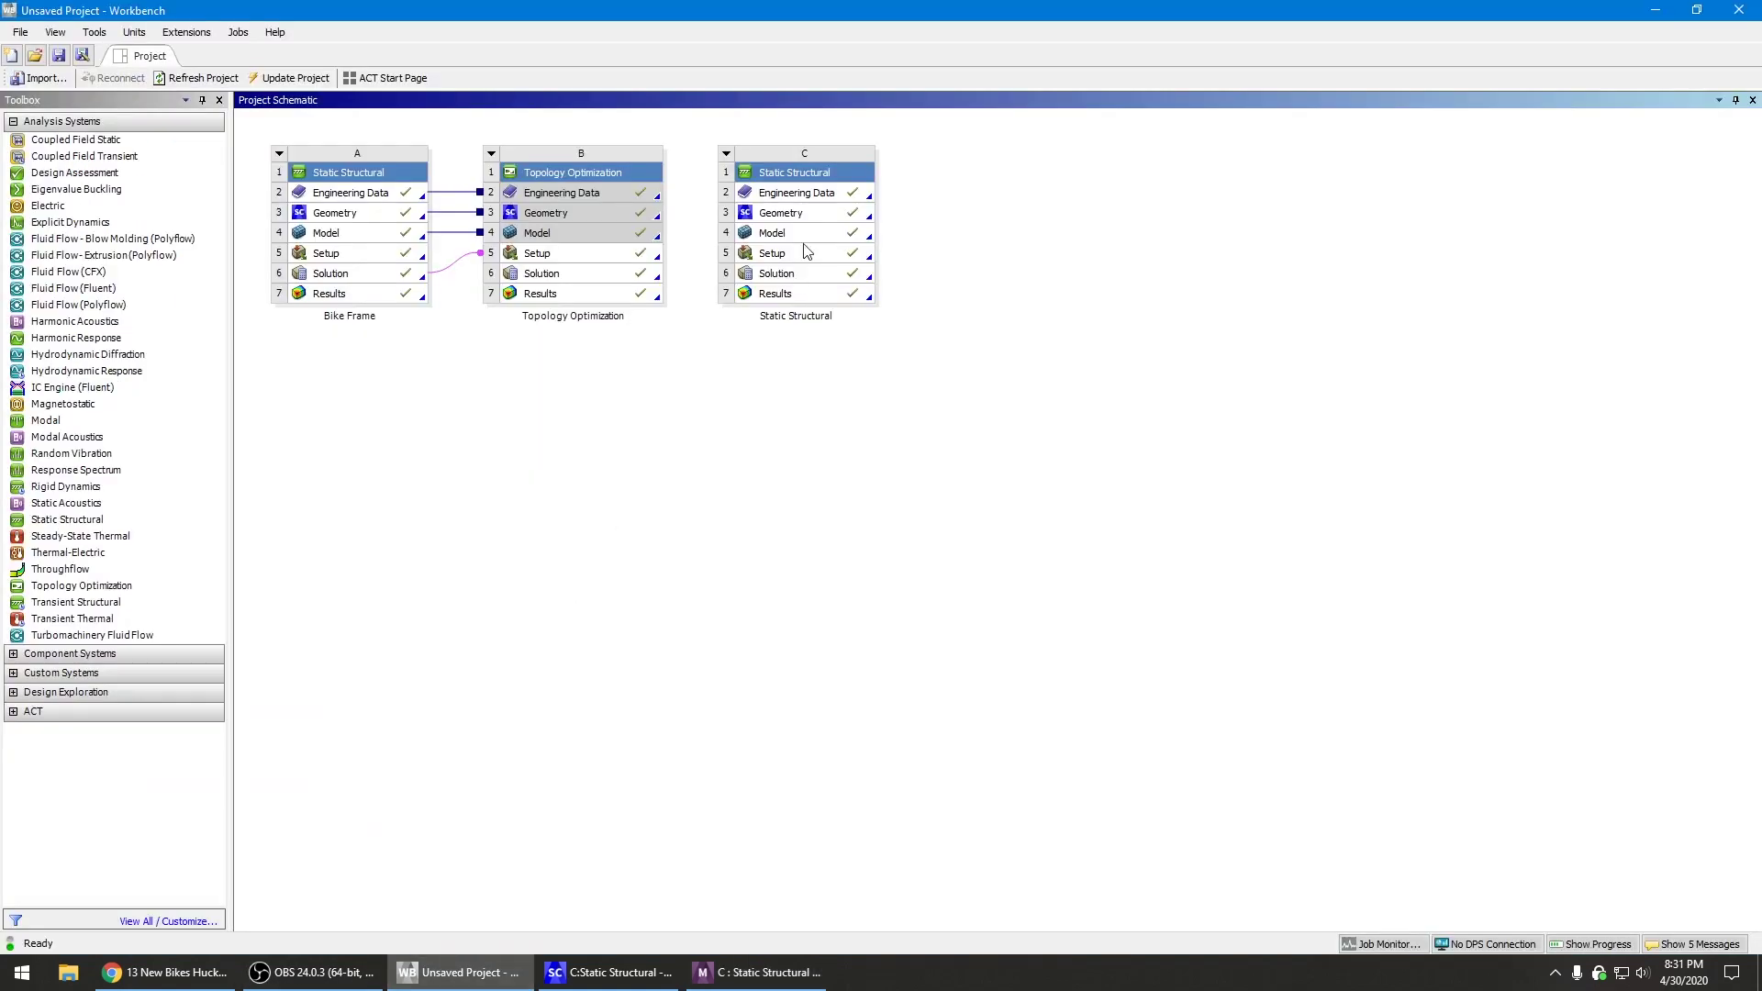
double_click(816, 196)
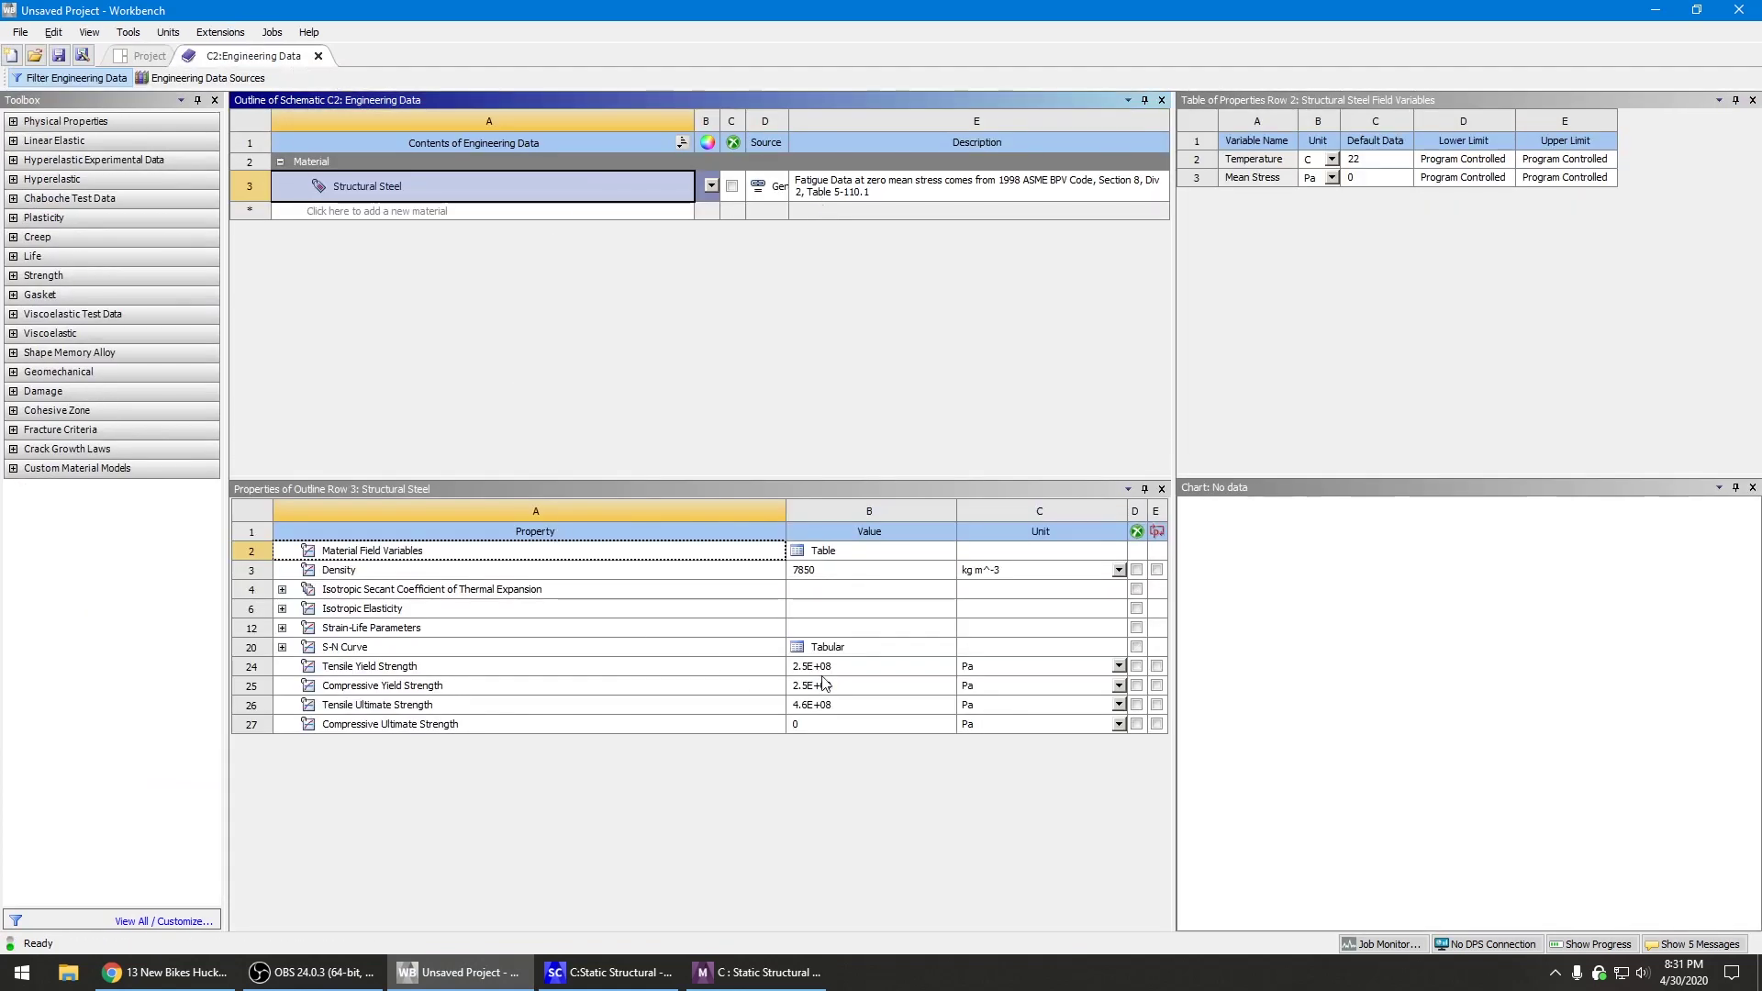
left_click(834, 668)
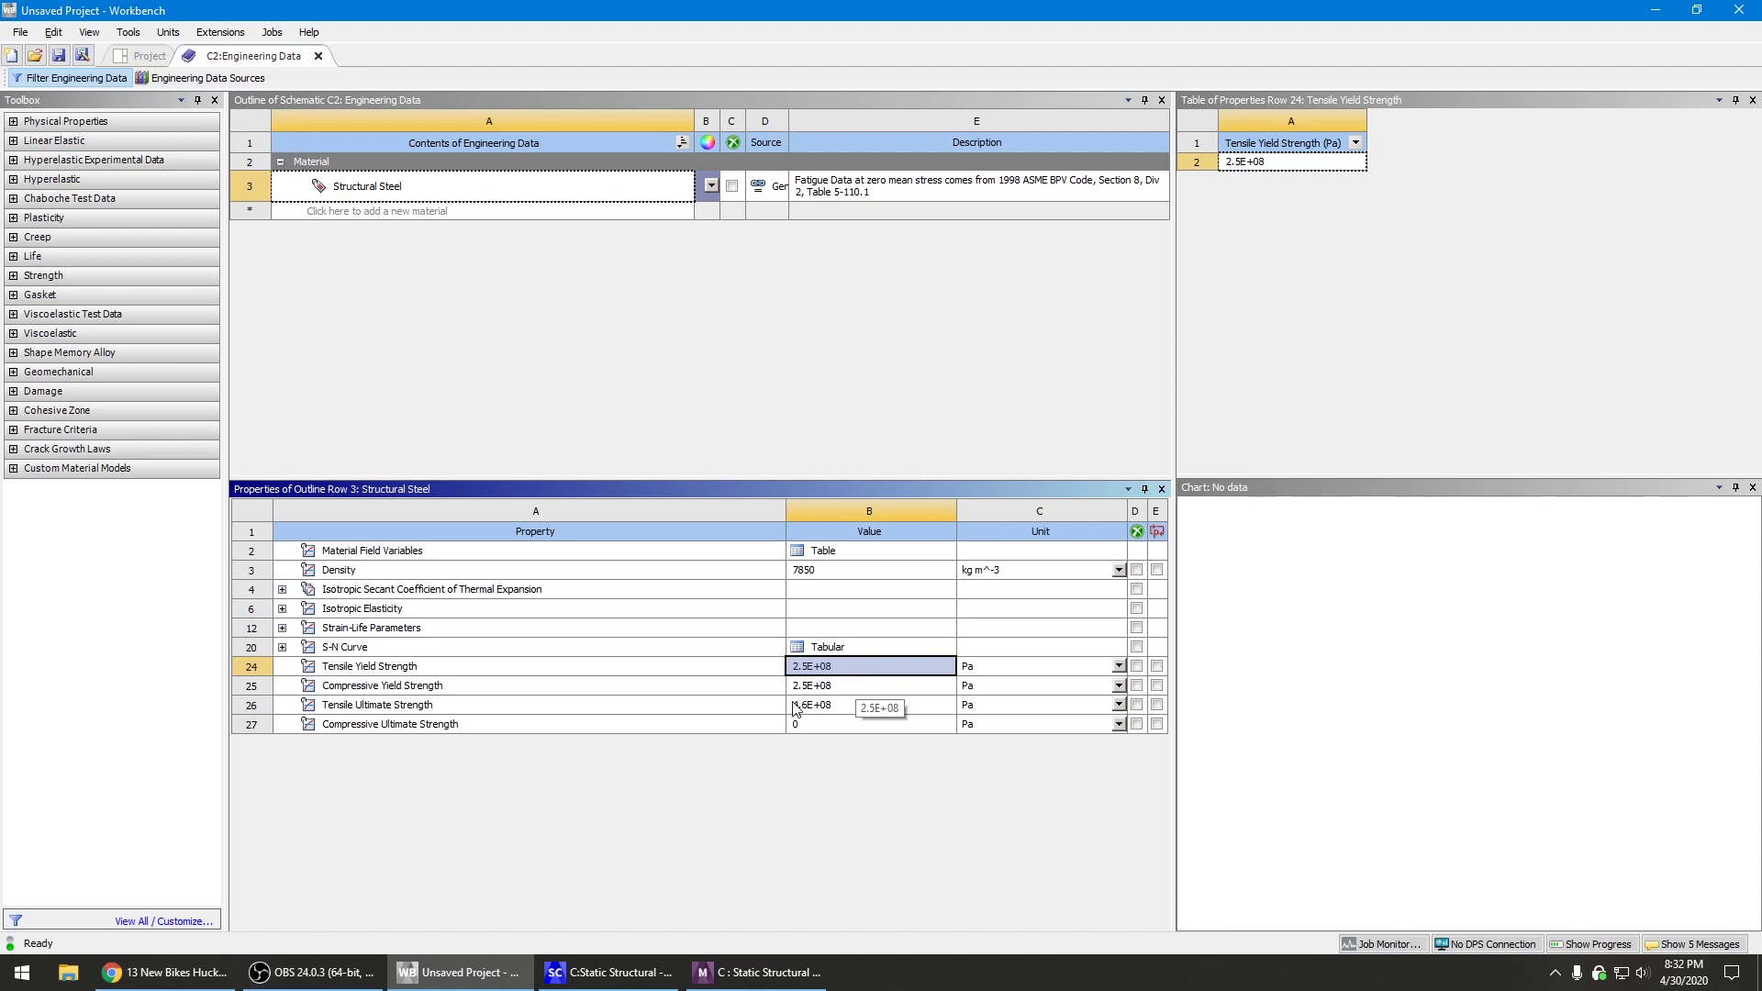
Return to Mechanical, play the Equivalent Stress animation of the revised frame and stop it
left_click(630, 974)
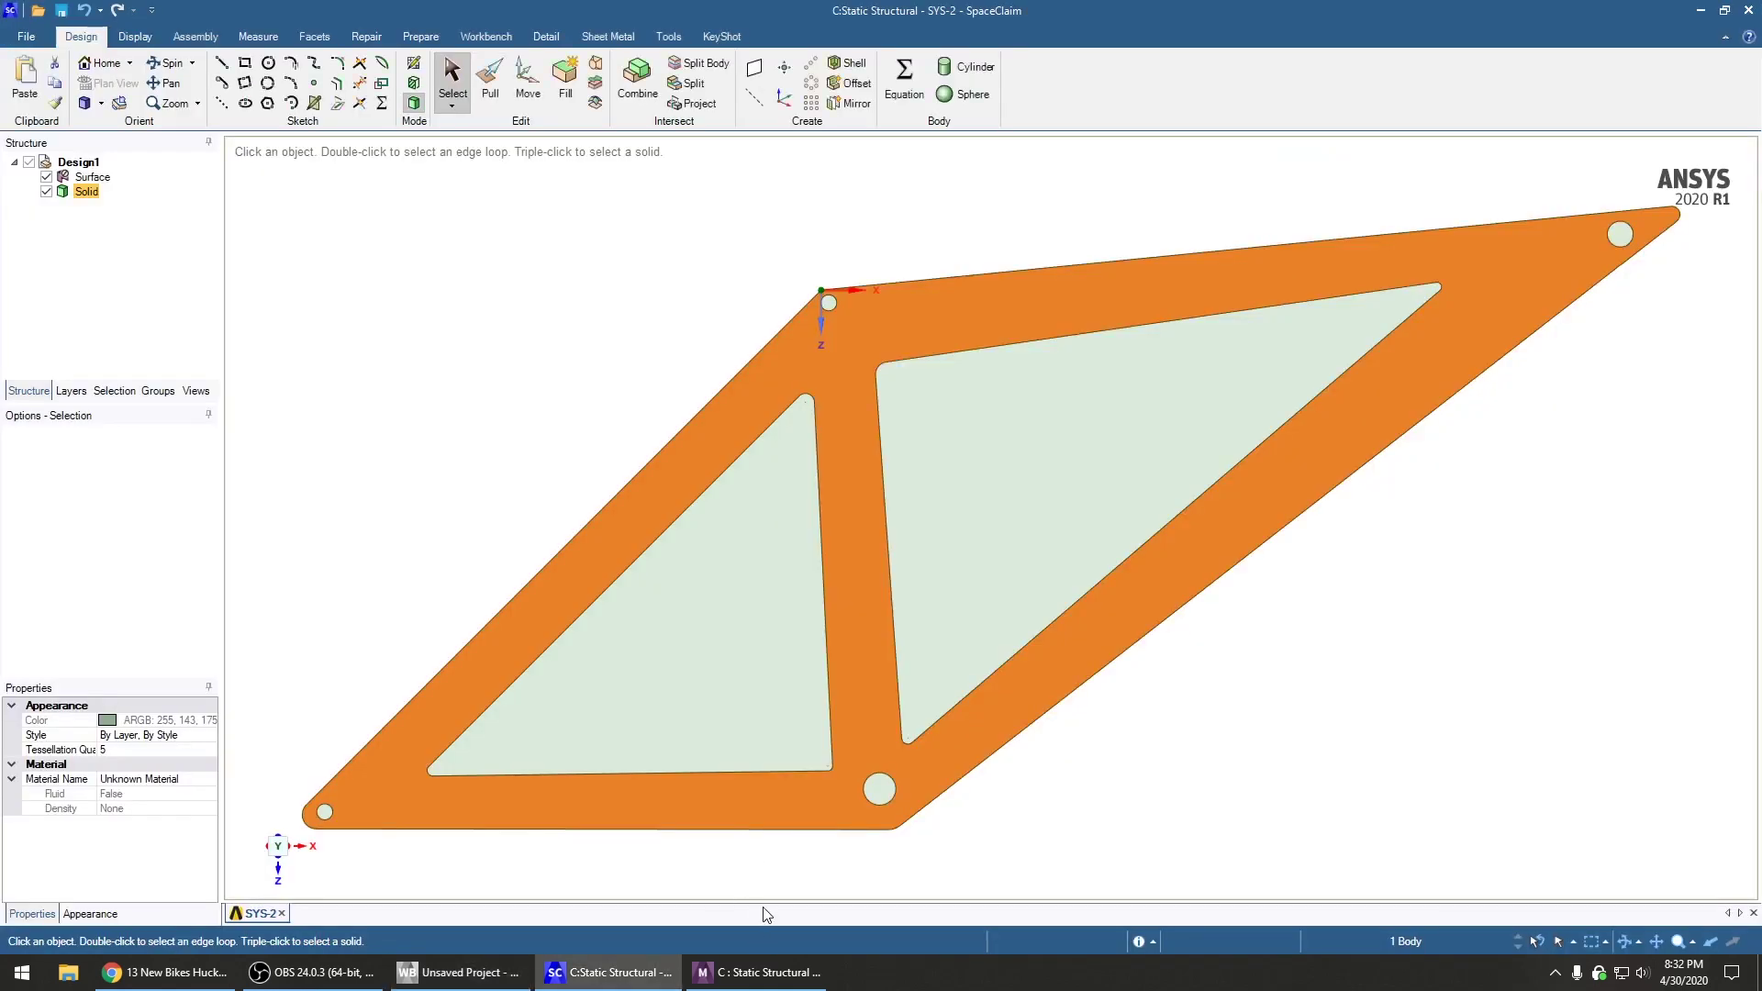
left_click(761, 972)
left_click(443, 772)
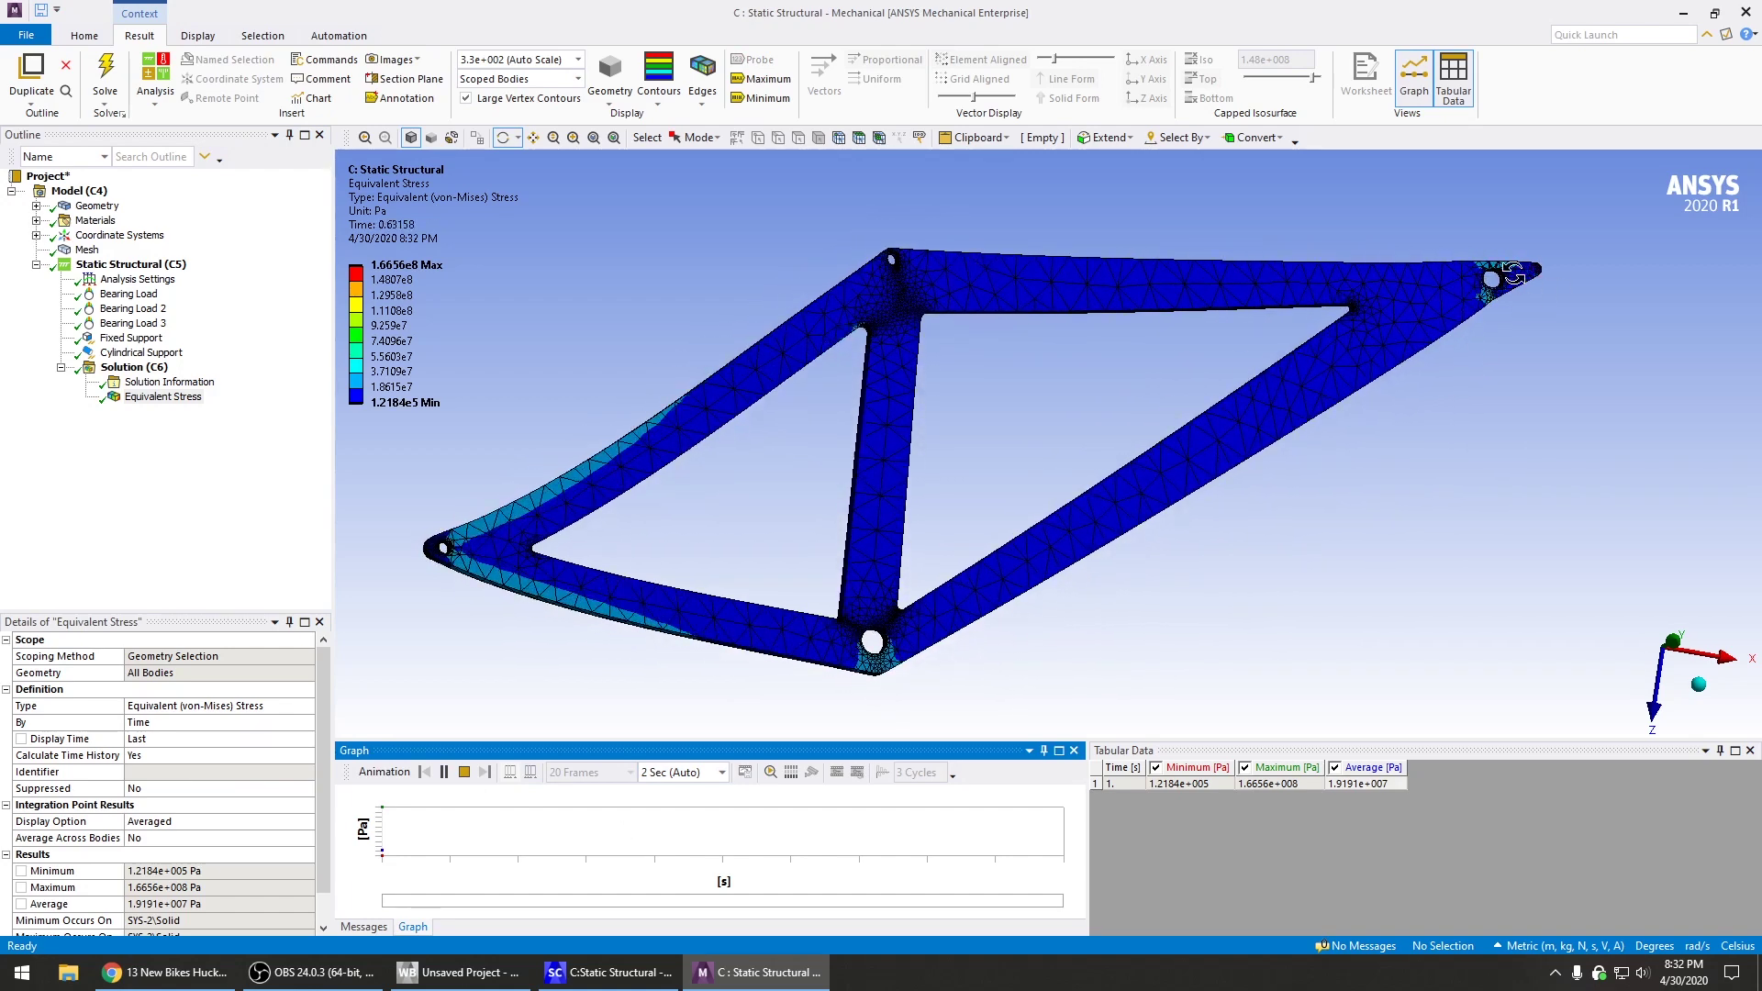
left_click(467, 773)
Examine the maximum equivalent stress on the outer edge beside the hole at the frame's upper tip
left_click_drag(1534, 341, 1438, 309)
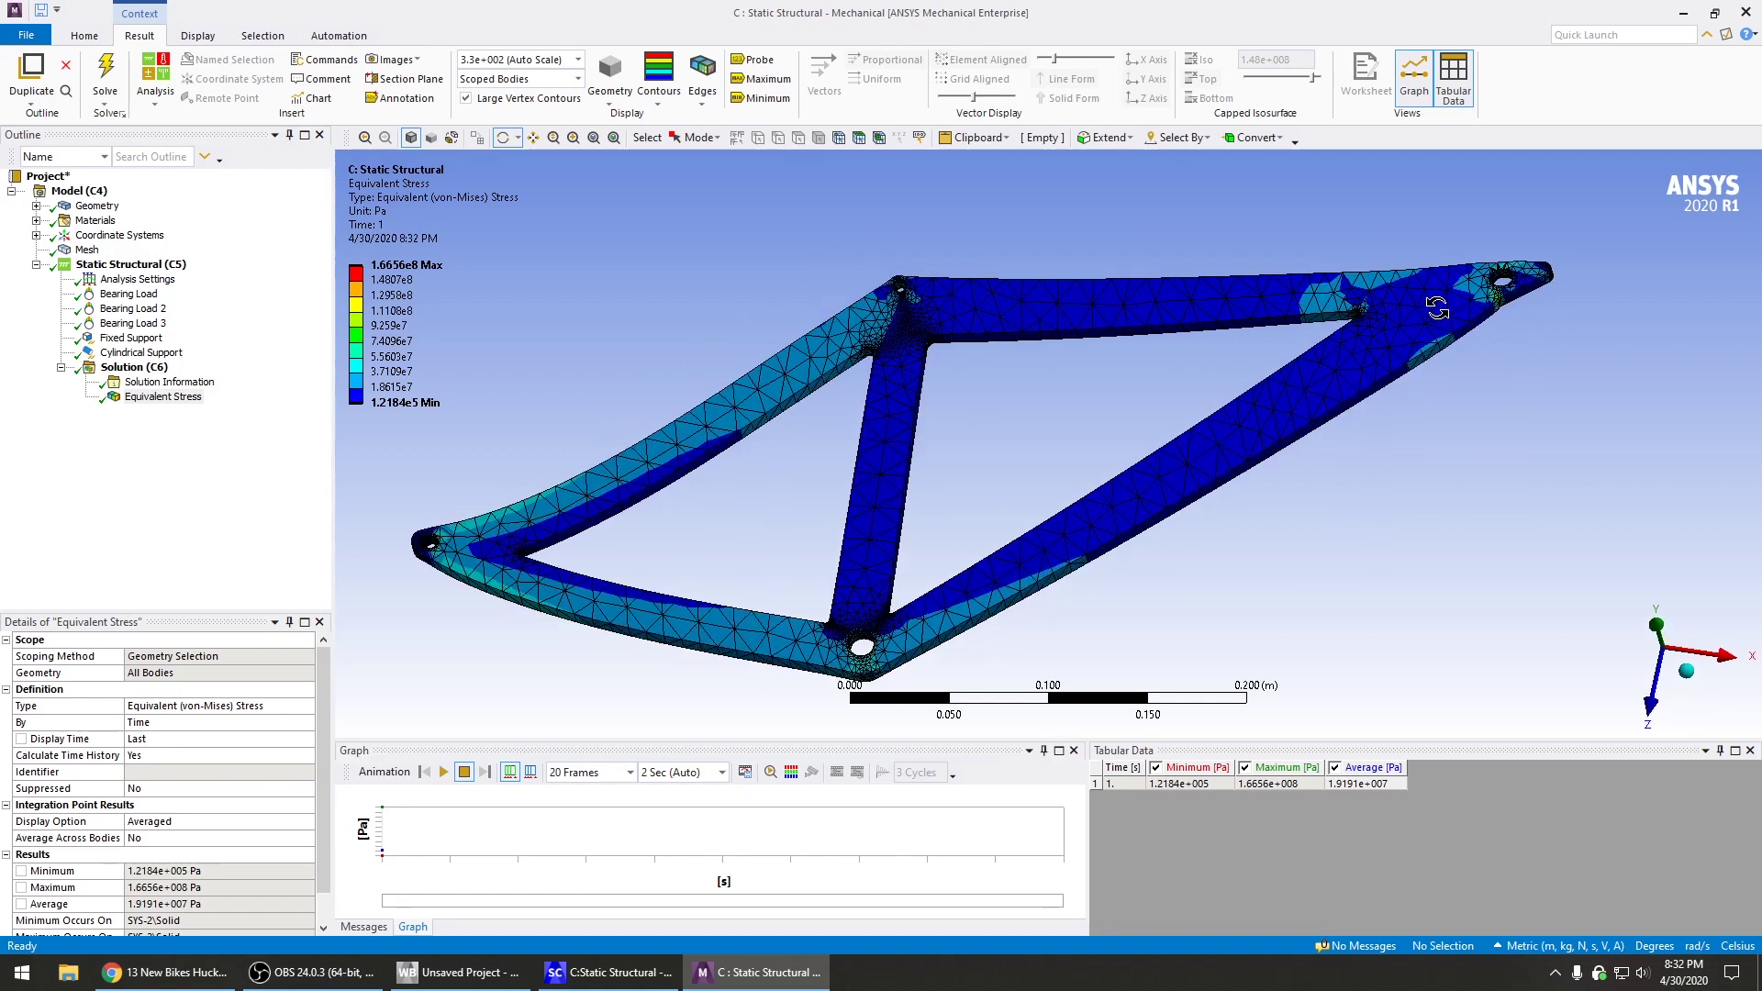
scroll(1557, 287, "up", 2)
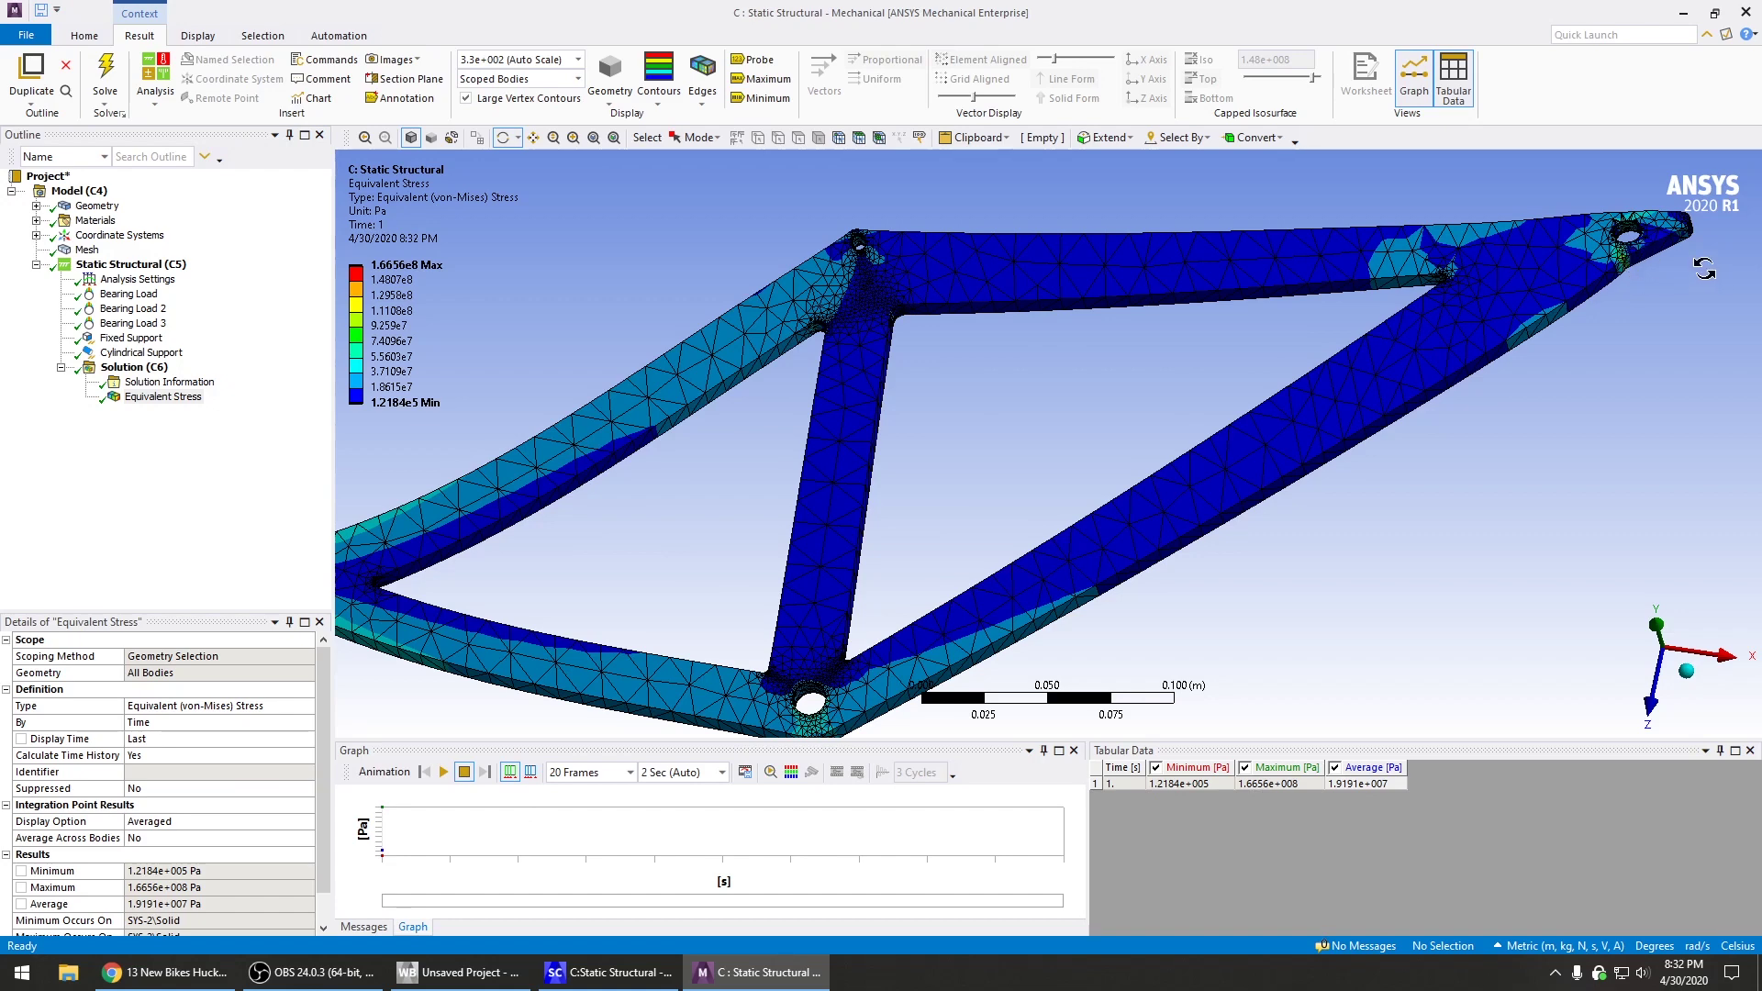
scroll(1640, 271, "up", 10)
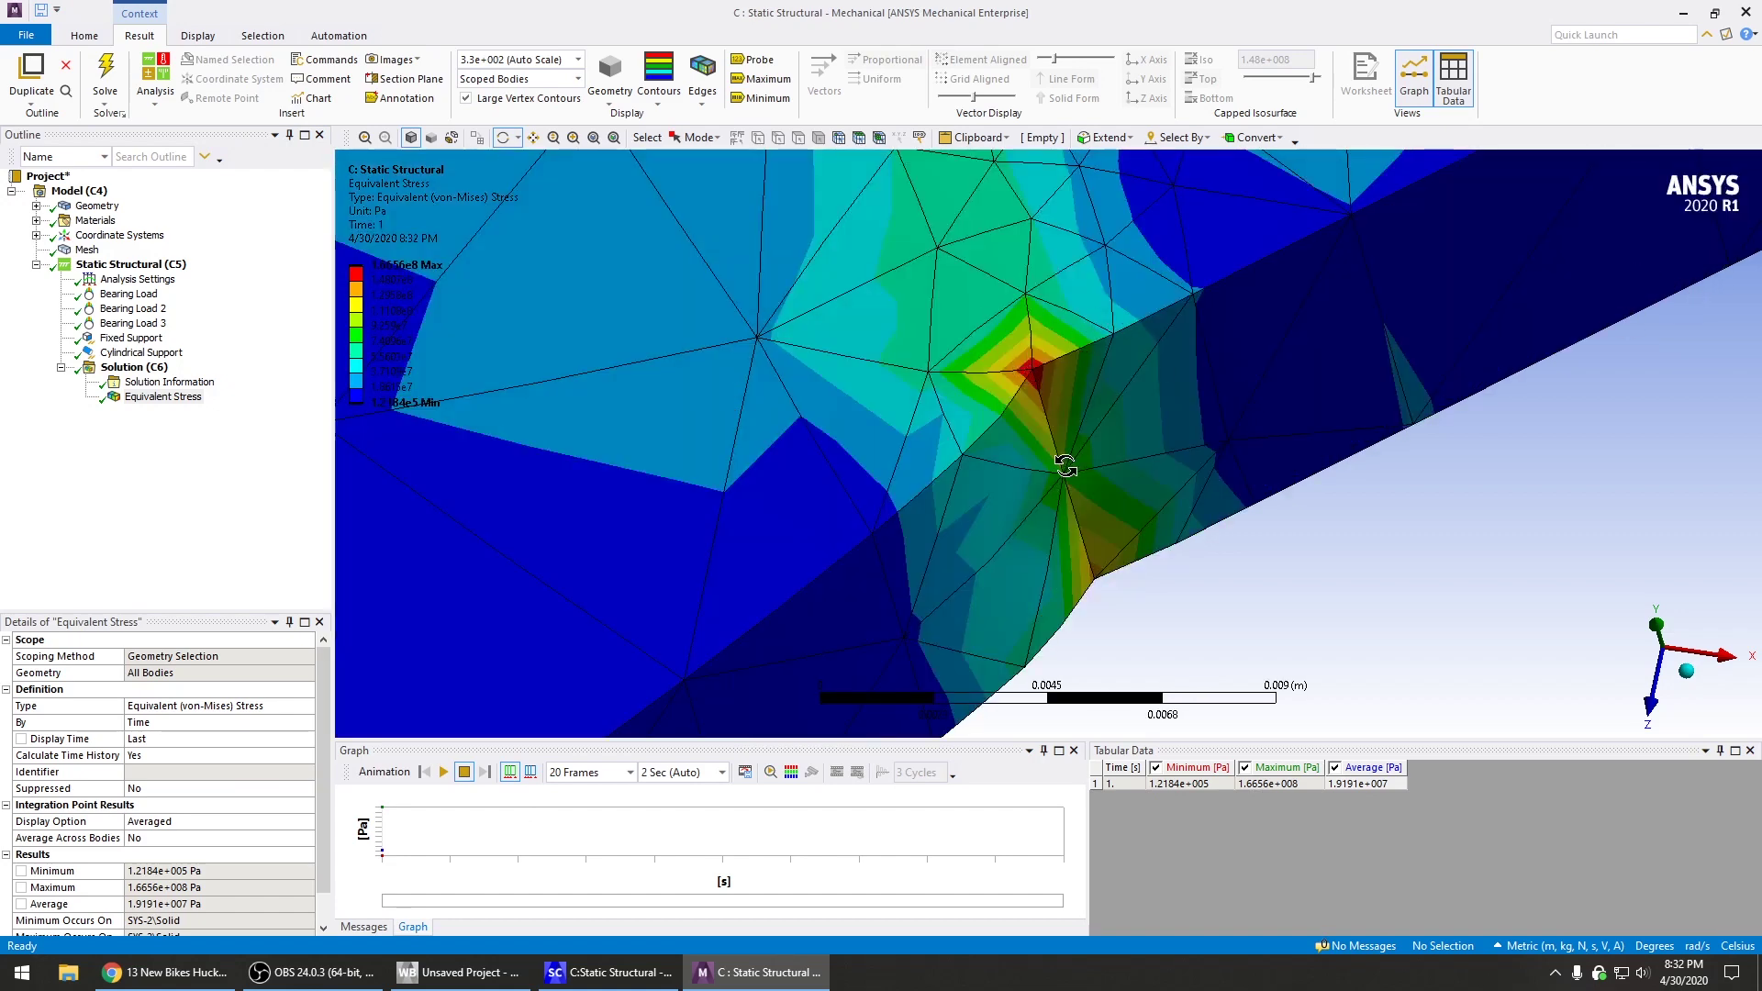
scroll(1065, 466, "down", 7)
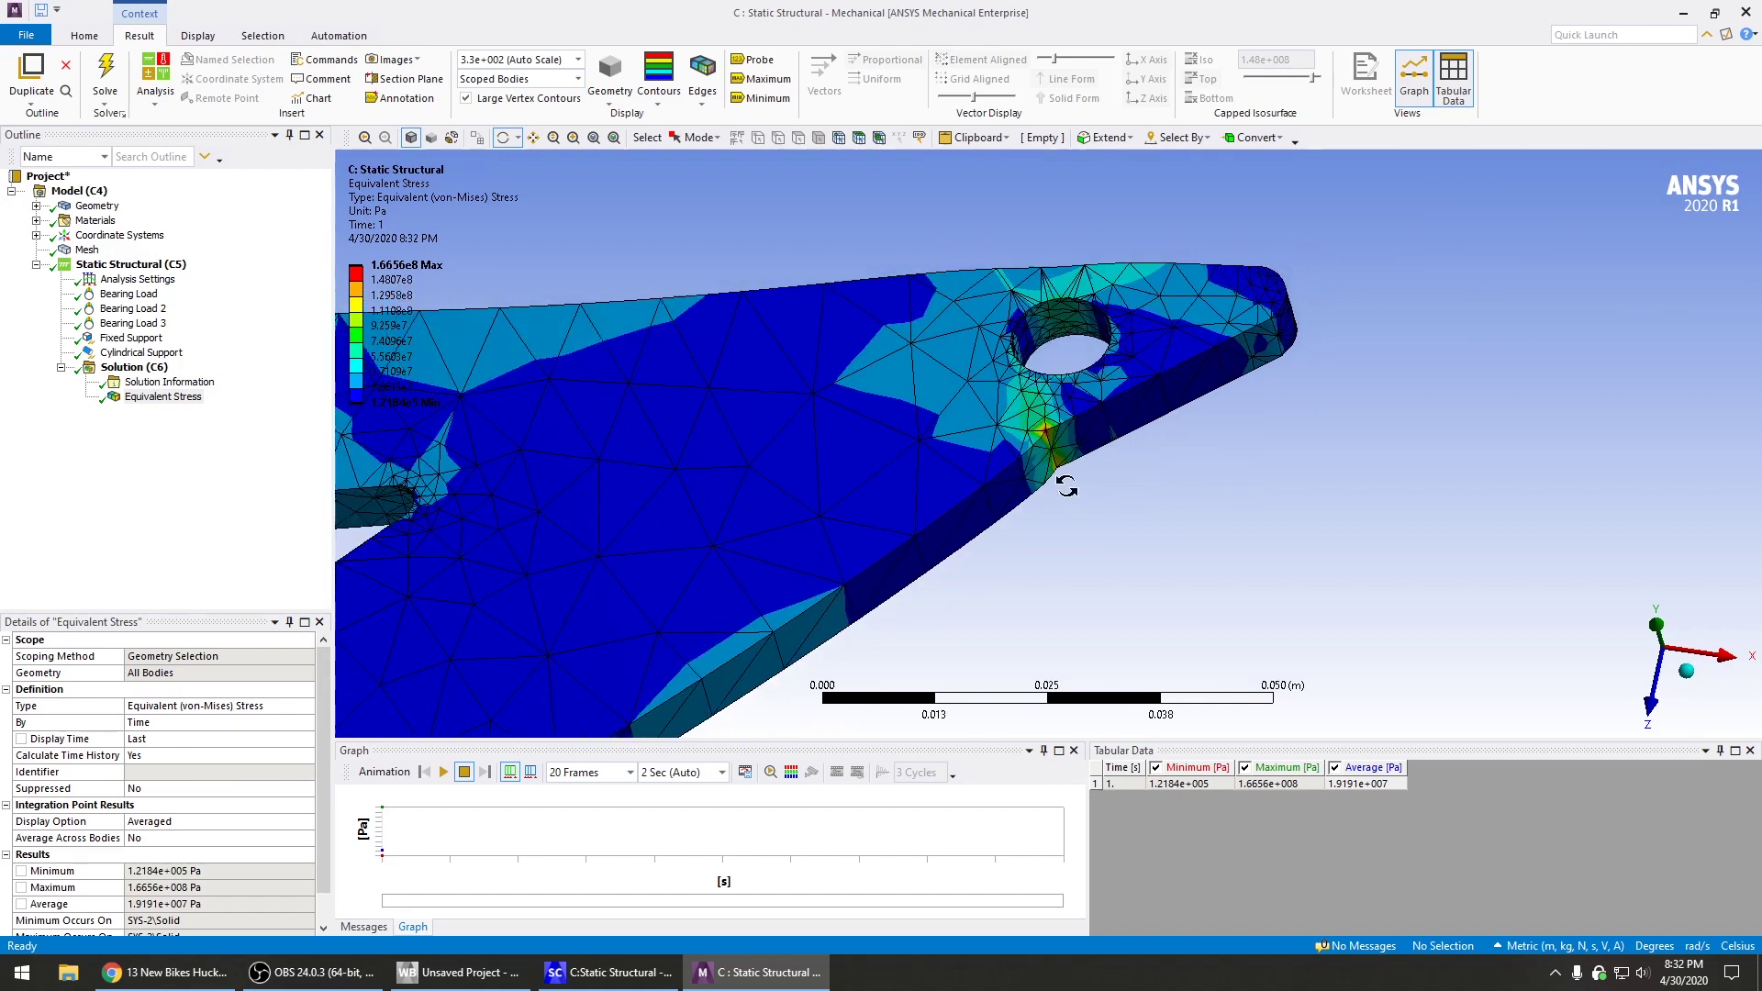
Animate the Equivalent Stress result, observe the deformation of the upper tip and the whole frame, and stop the animation
left_click(444, 773)
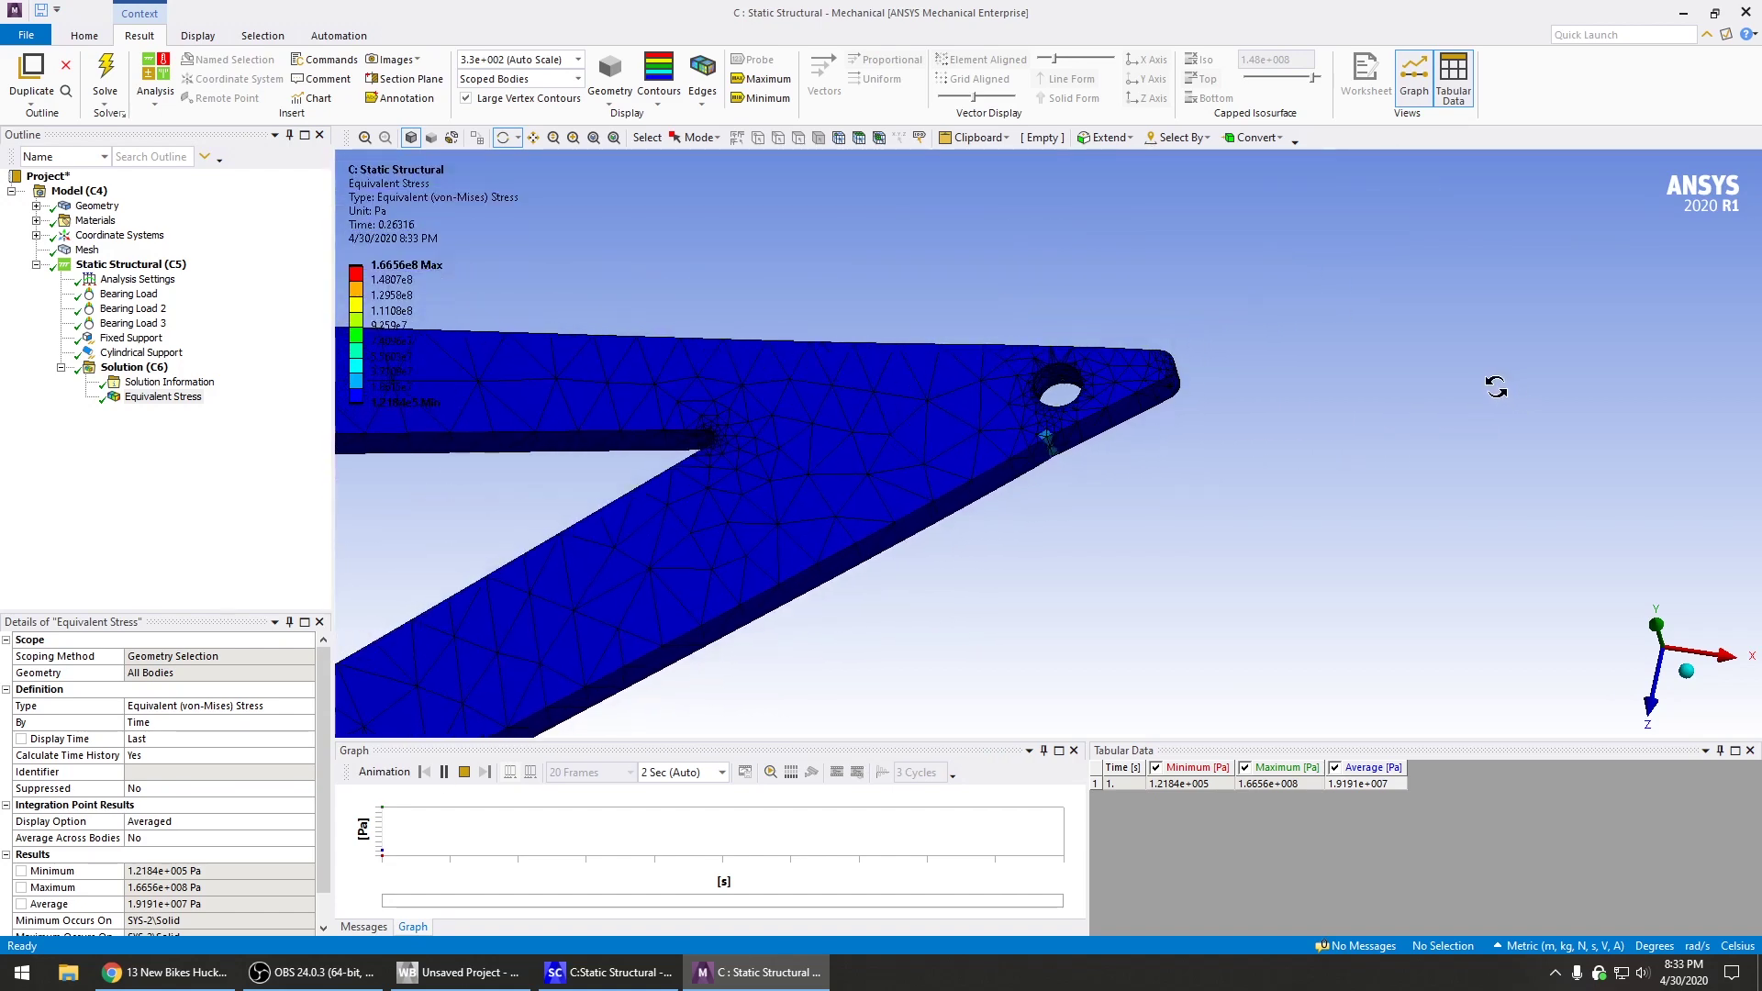
scroll(1495, 386, "down", 6)
middle_click_drag(887, 646, 903, 701)
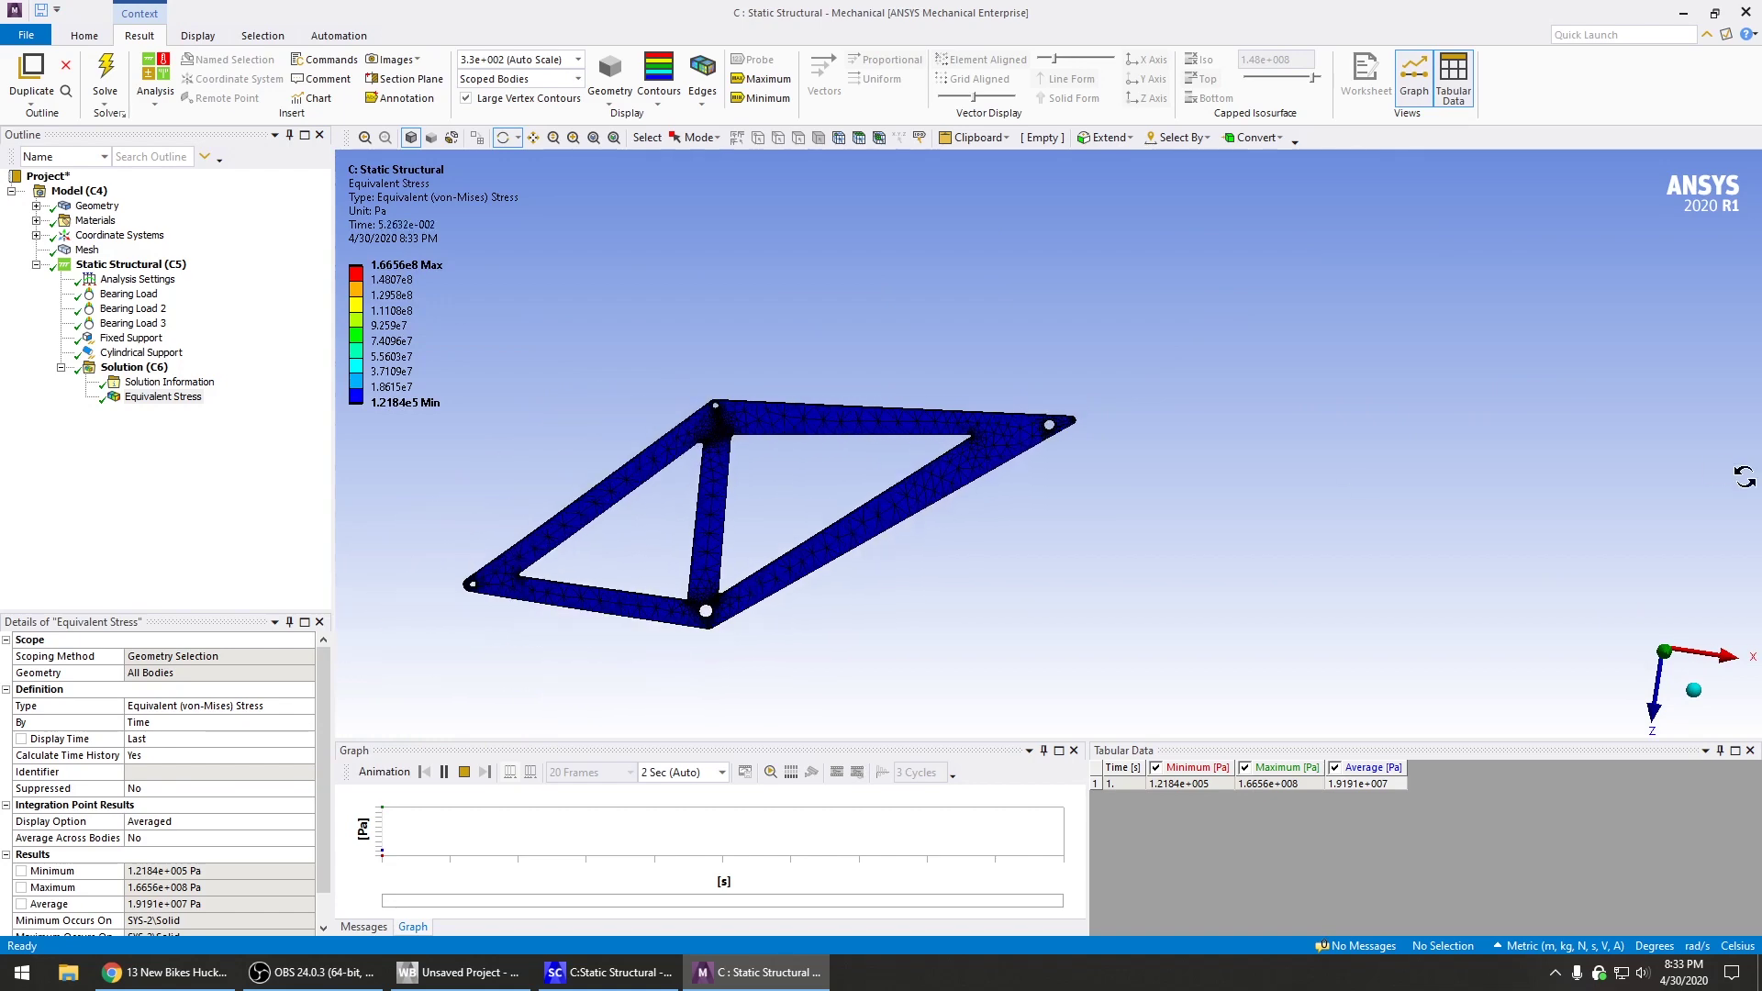
scroll(1114, 472, "up", 3)
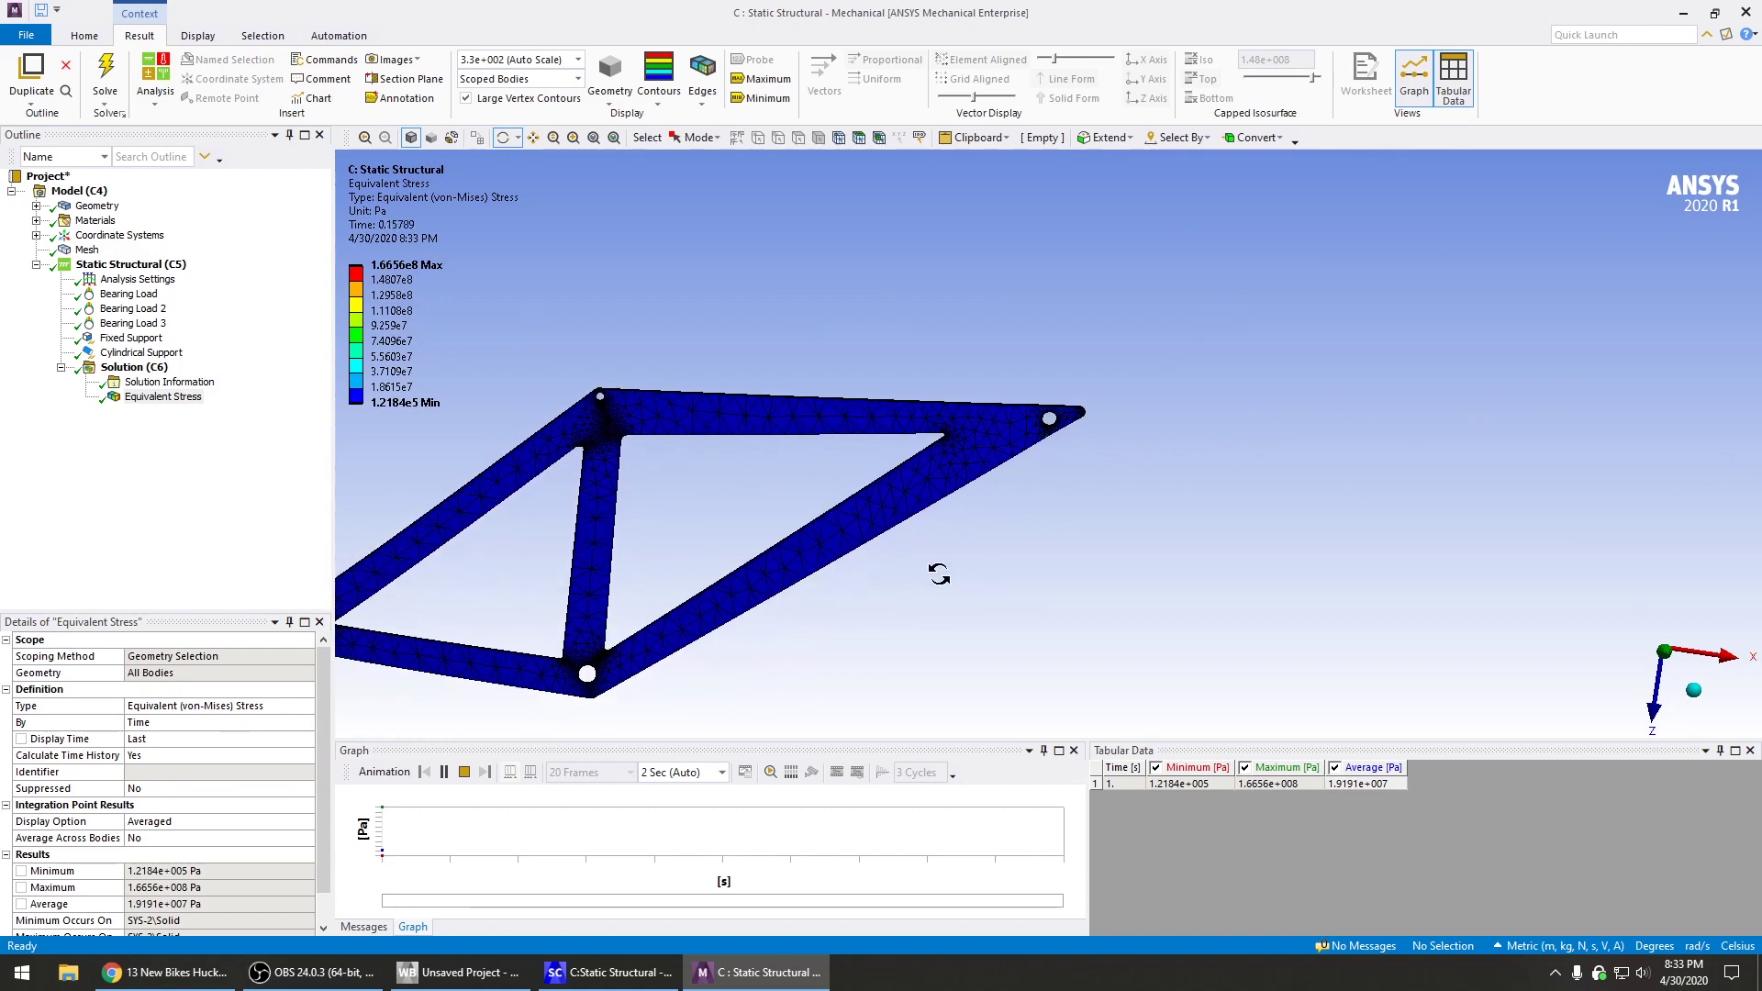
middle_click_drag(989, 571, 1323, 469, "ctrl")
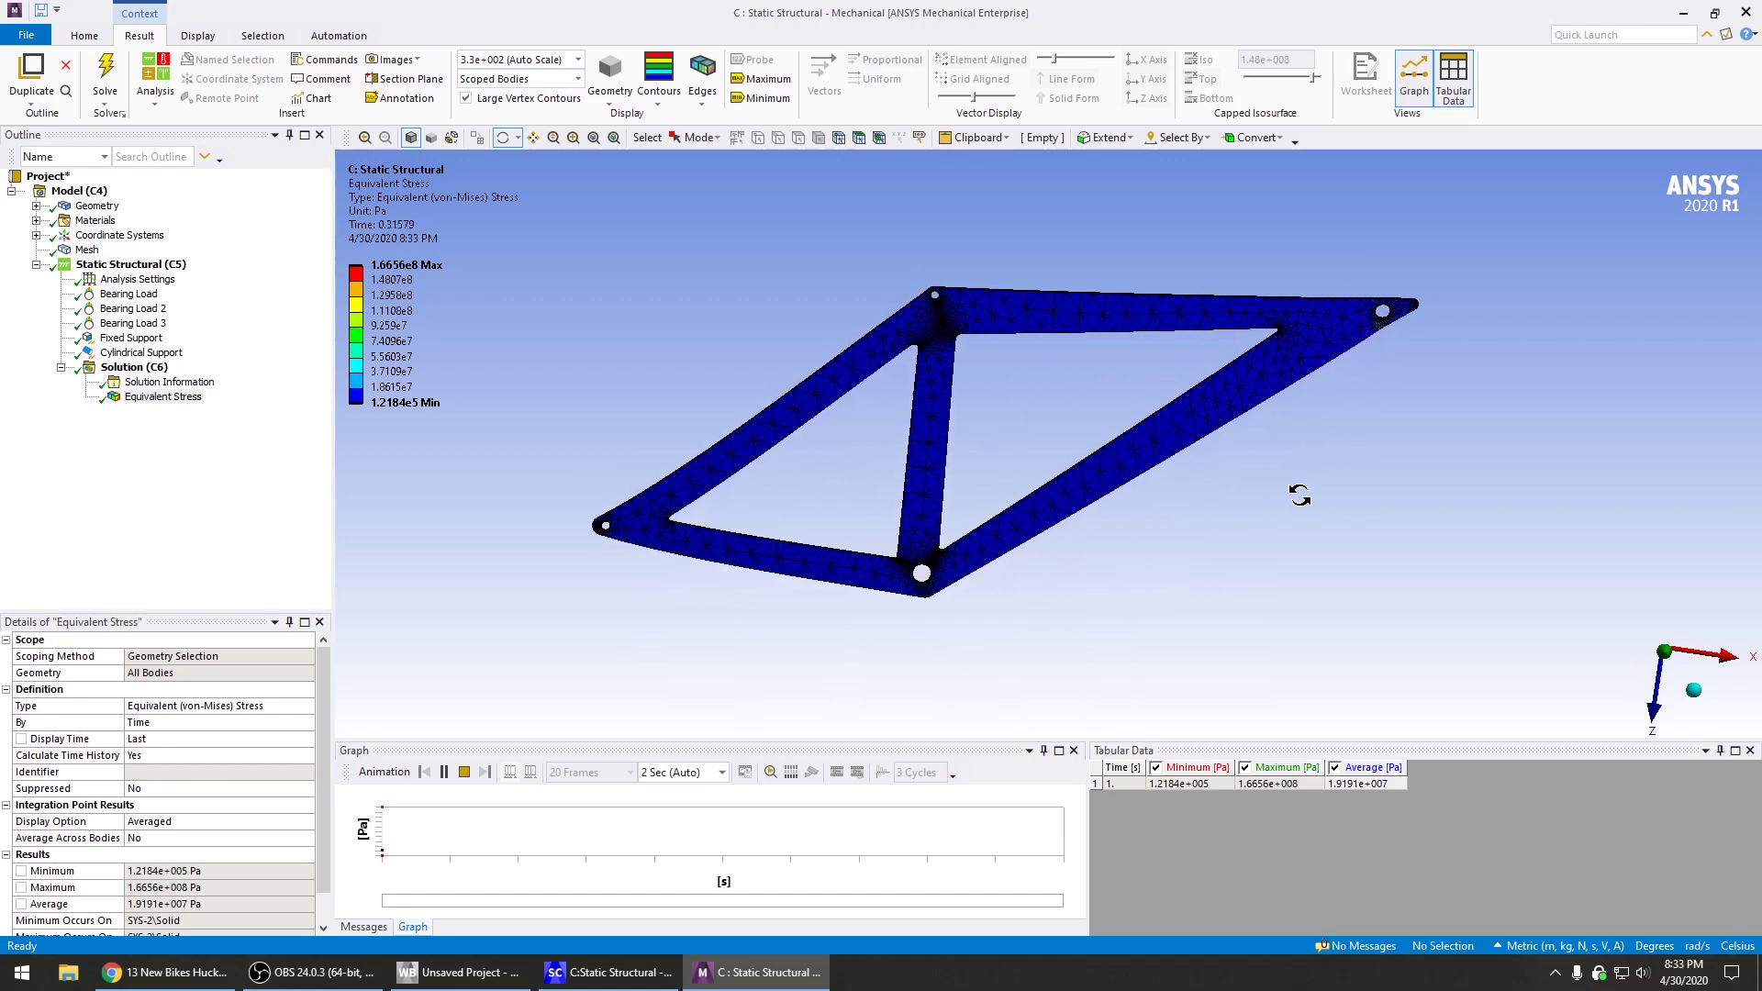
left_click(470, 769)
left_click(209, 971)
left_click(475, 588)
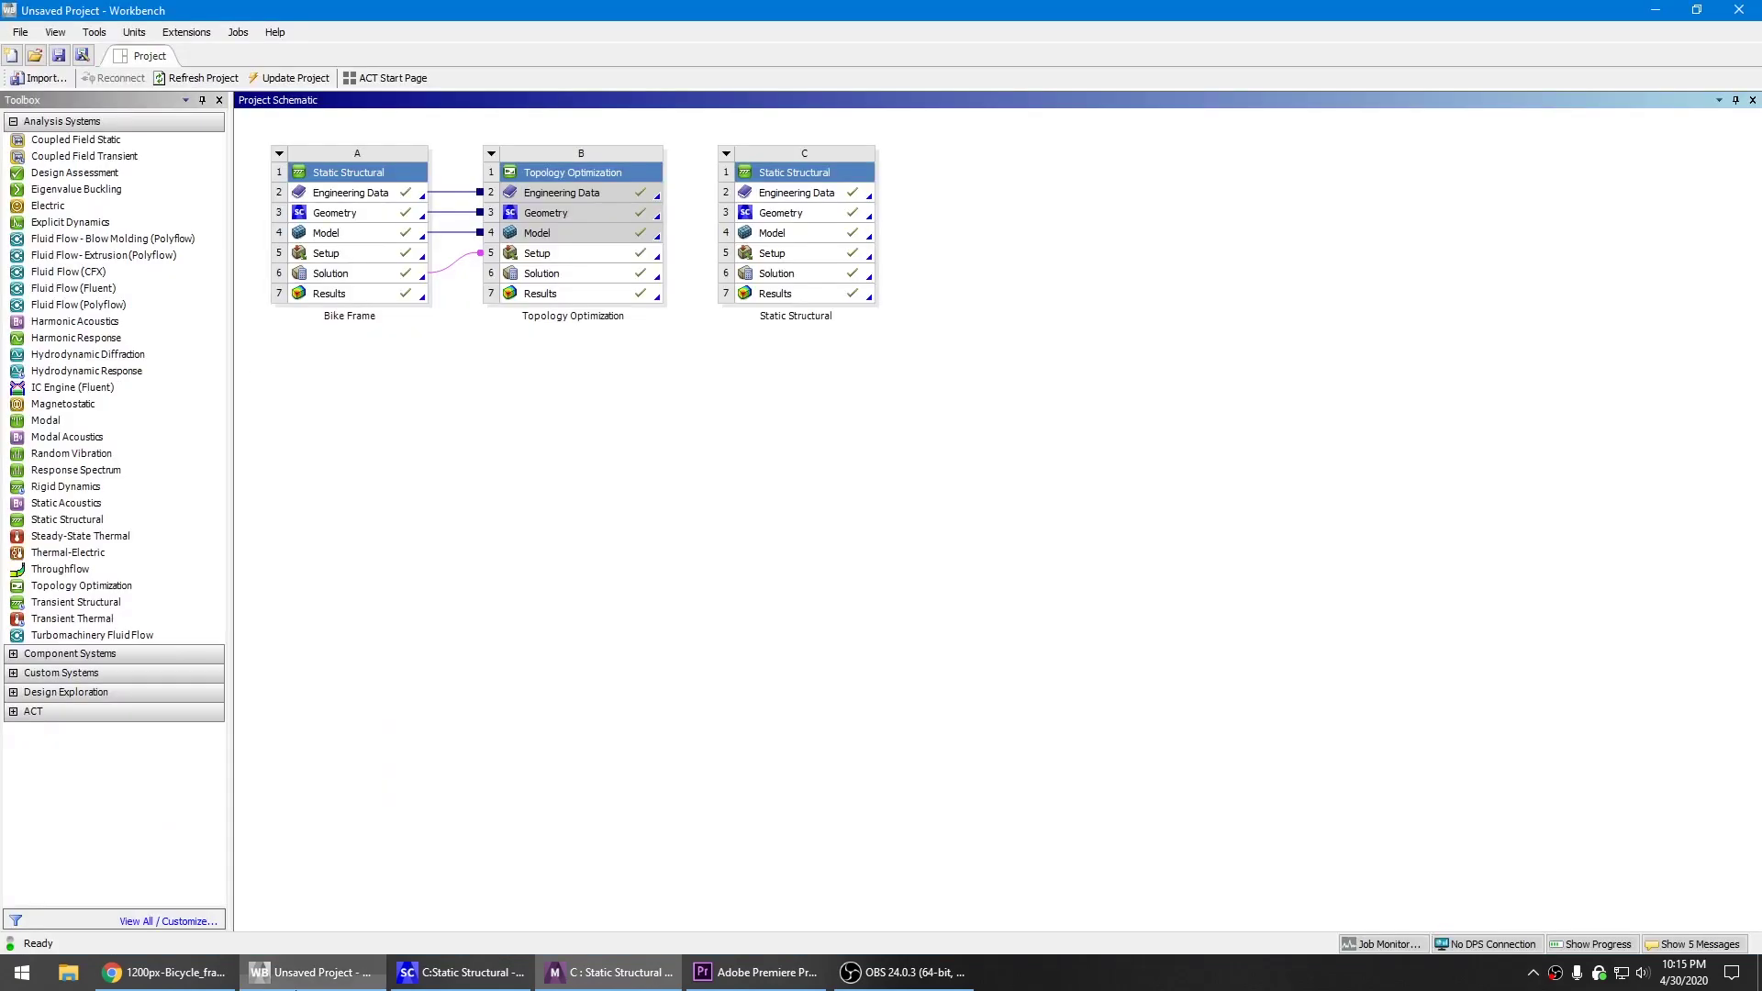
left_click(310, 972)
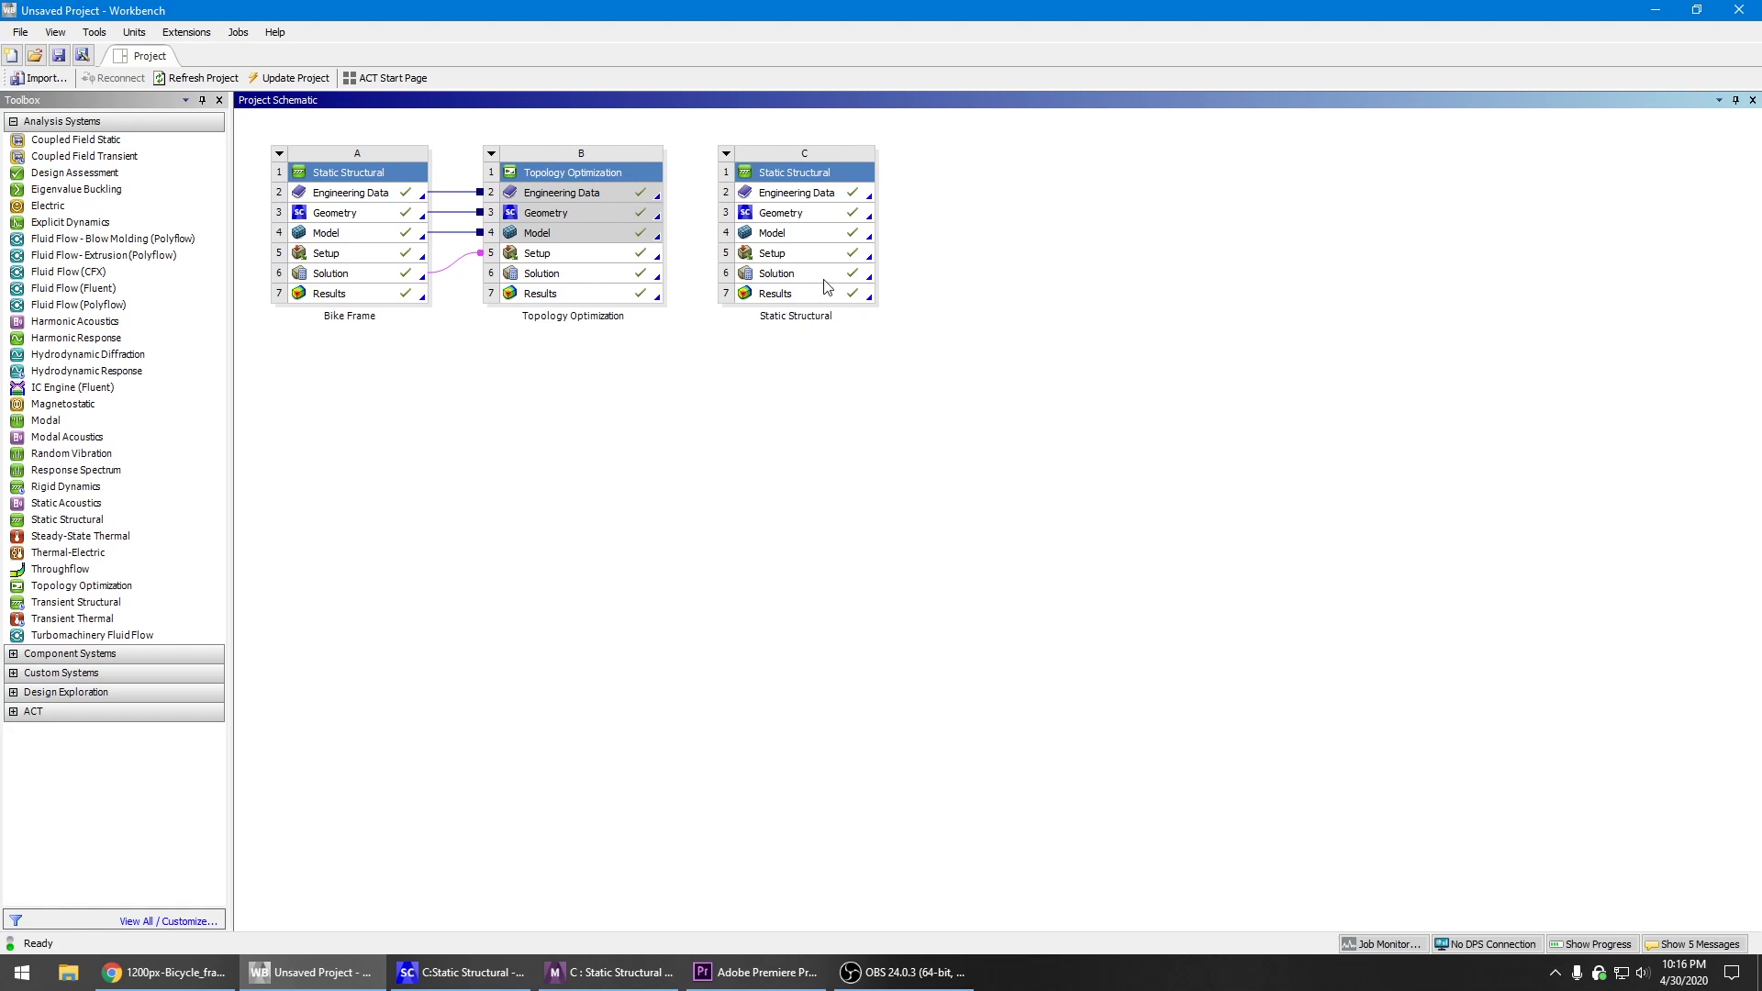
Switch to the Mechanical window of system C and review the whole frame's equivalent stress from several directions
left_click(611, 972)
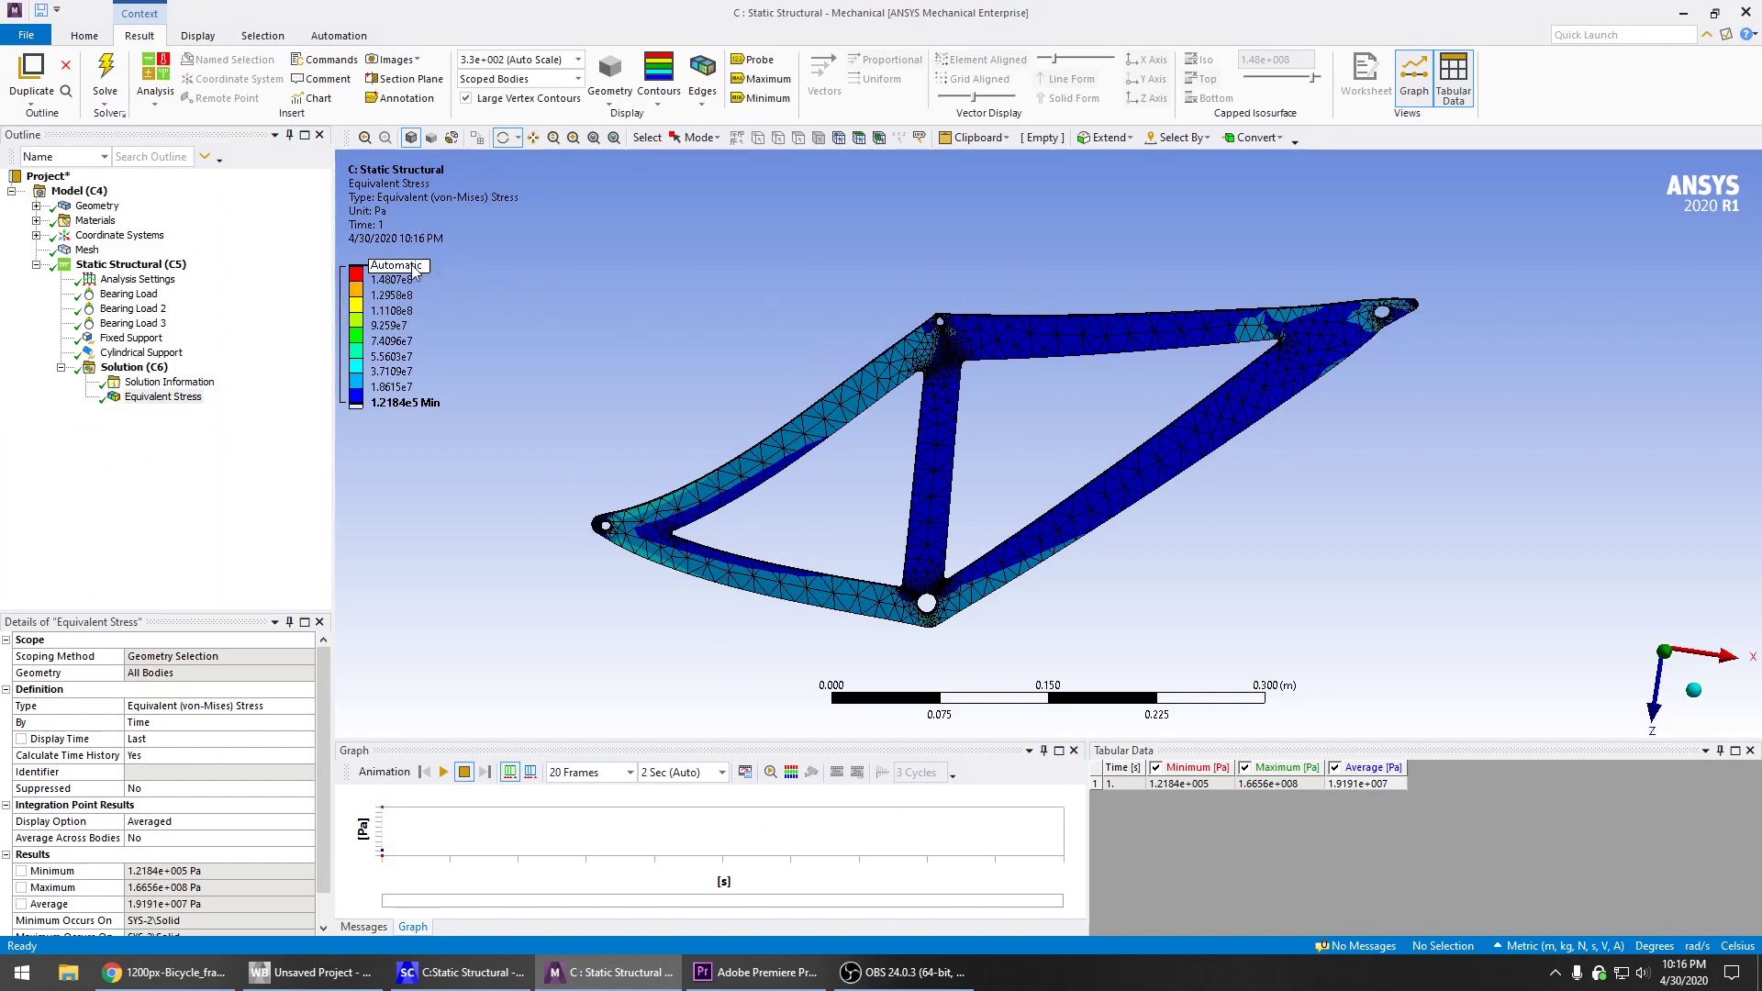
left_click_drag(491, 564, 912, 464)
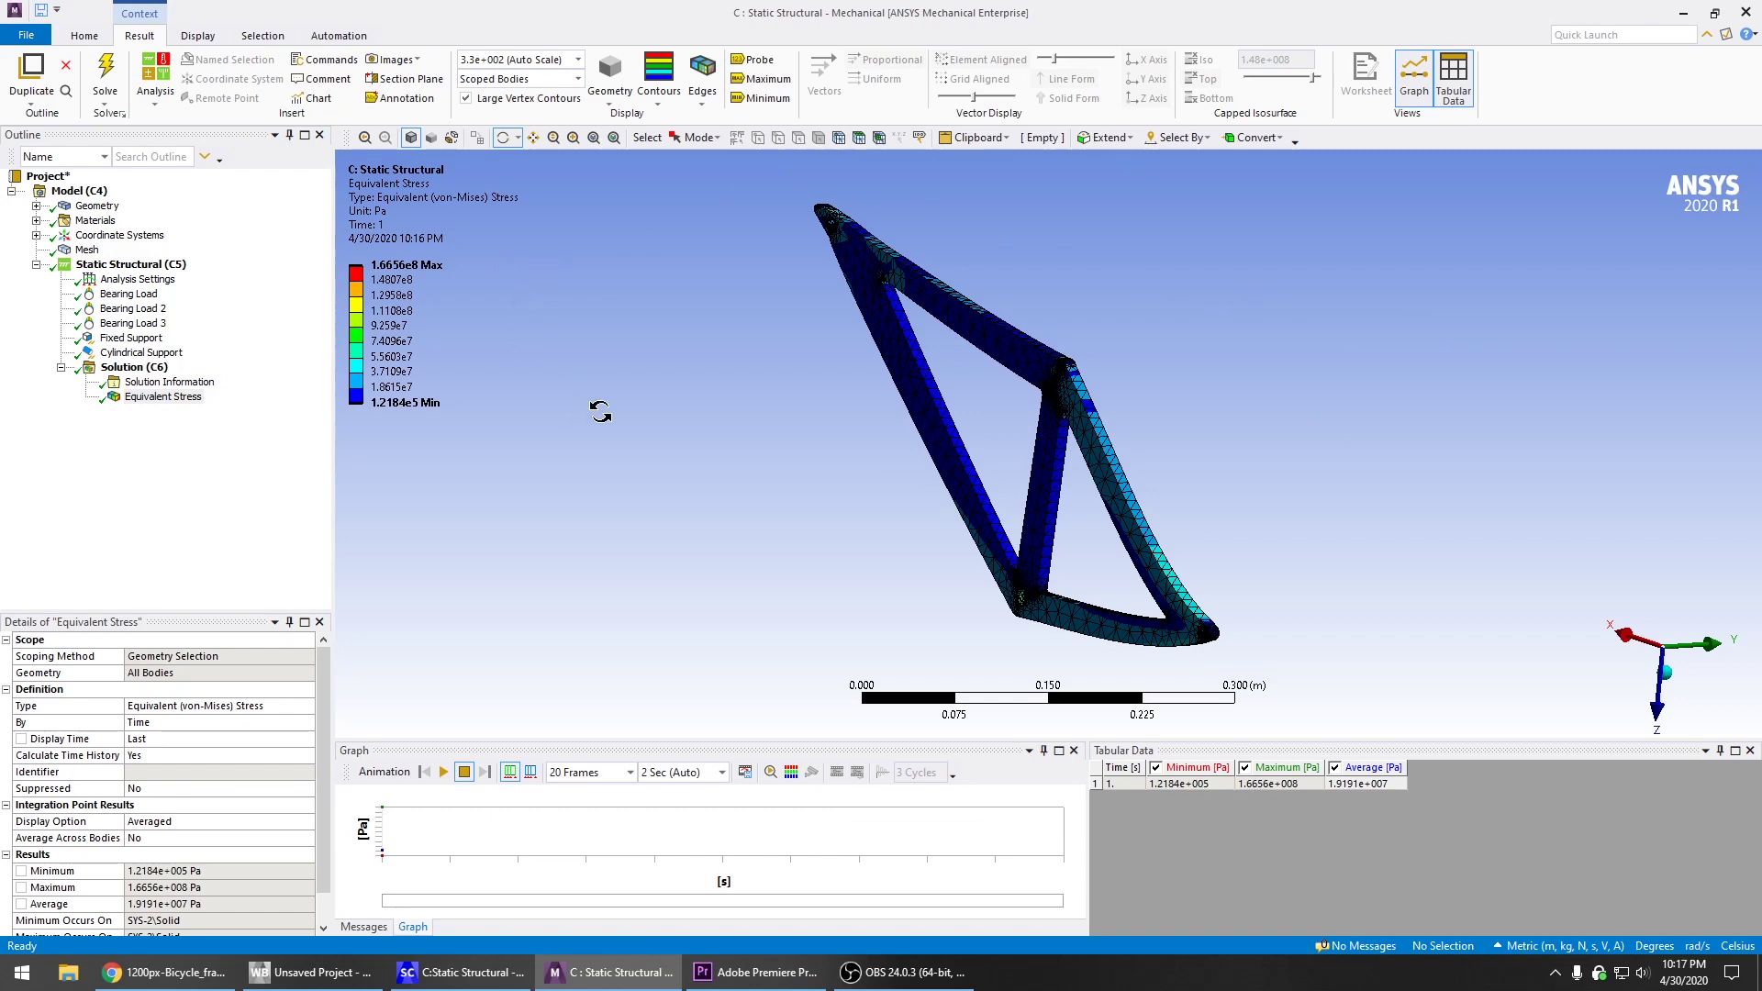
left_click_drag(715, 372, 644, 545)
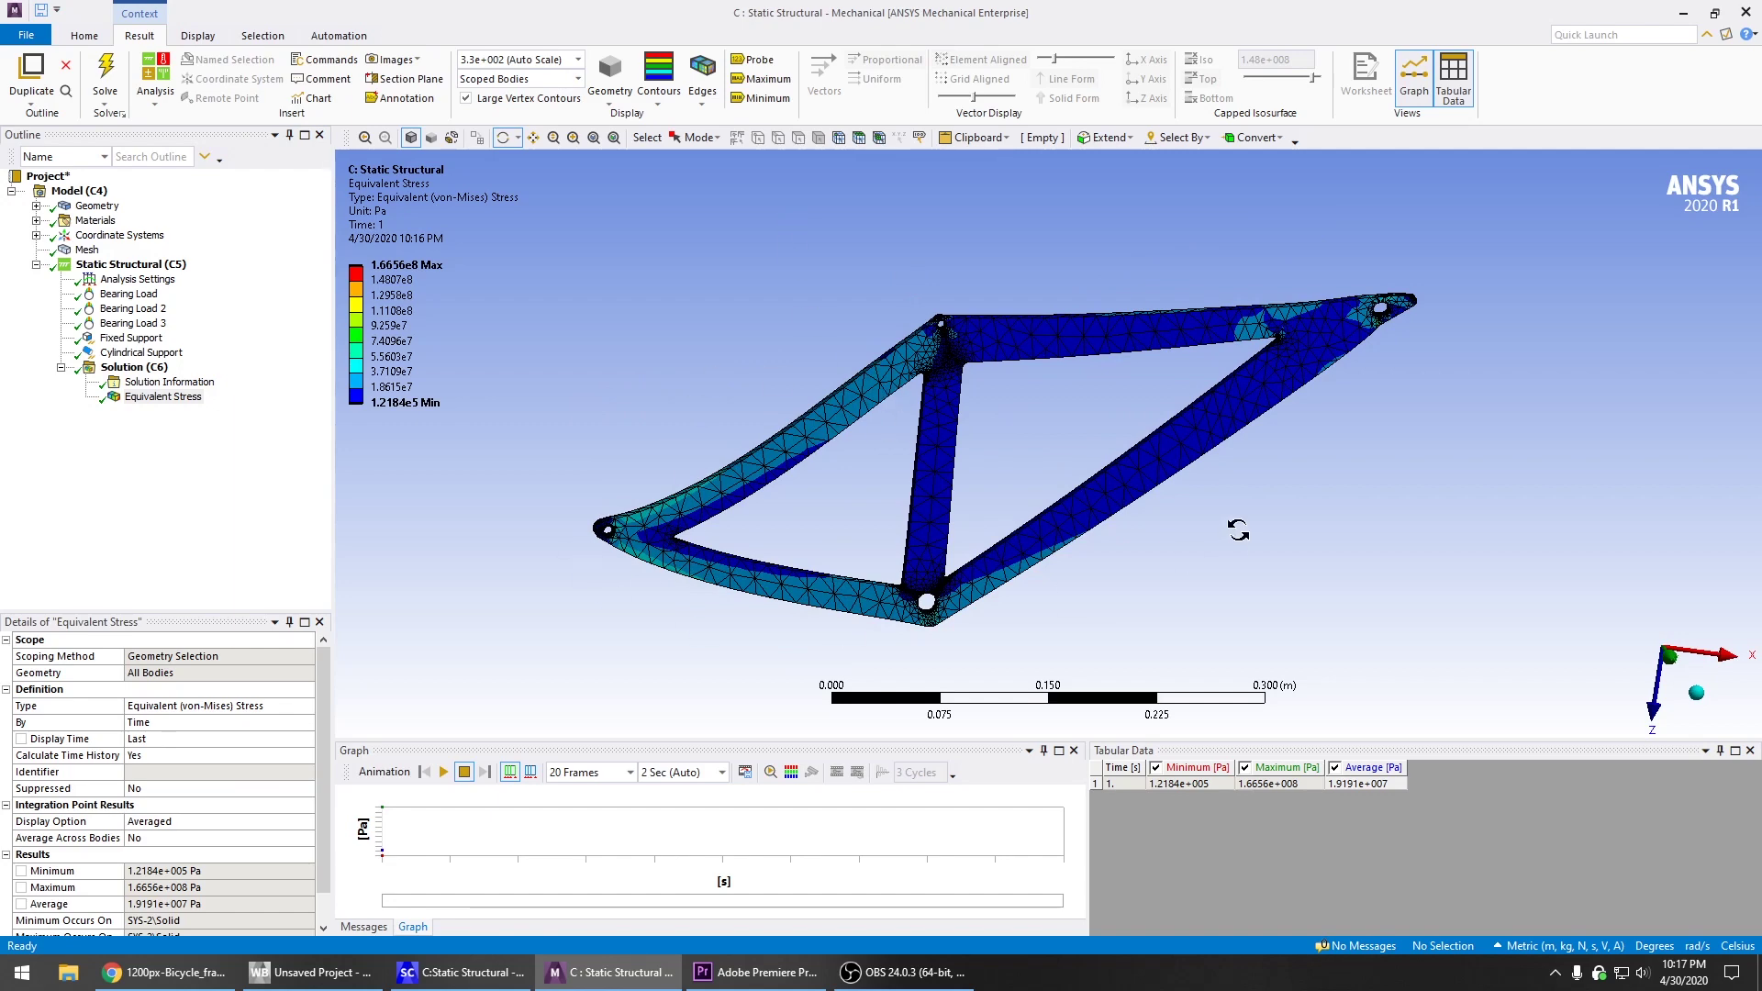
left_click_drag(1423, 321, 1550, 311)
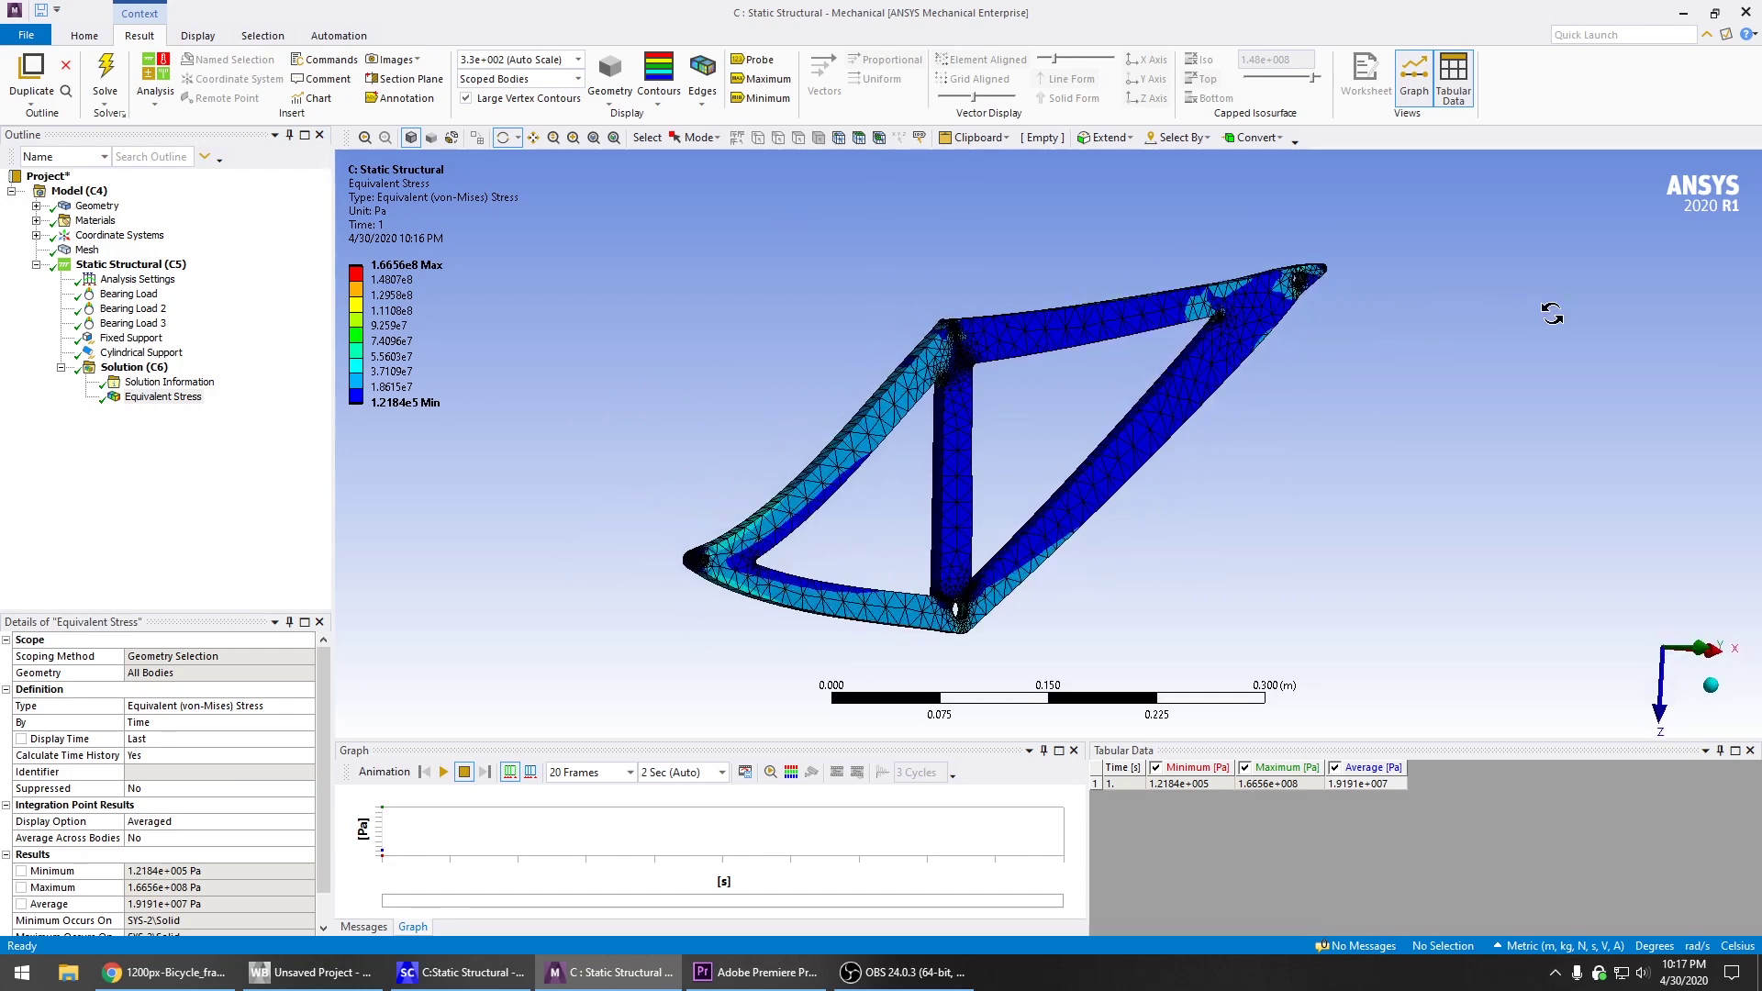
left_click_drag(1052, 280, 1054, 275)
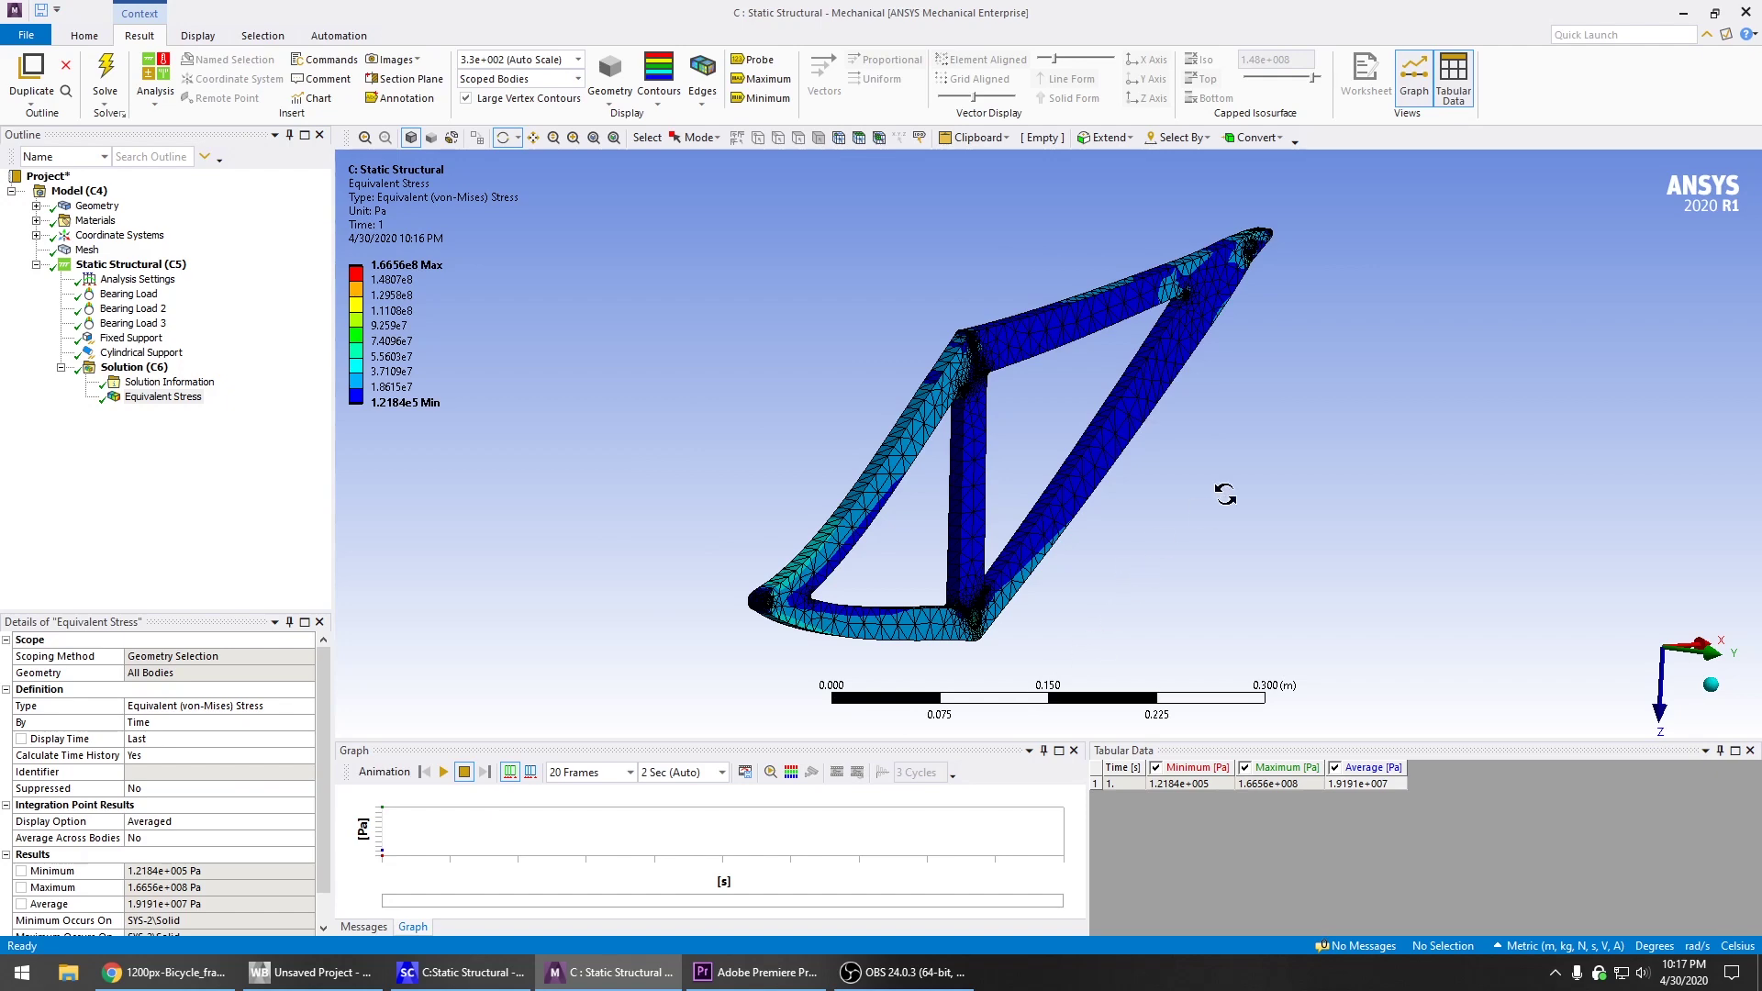
left_click_drag(829, 260, 954, 285)
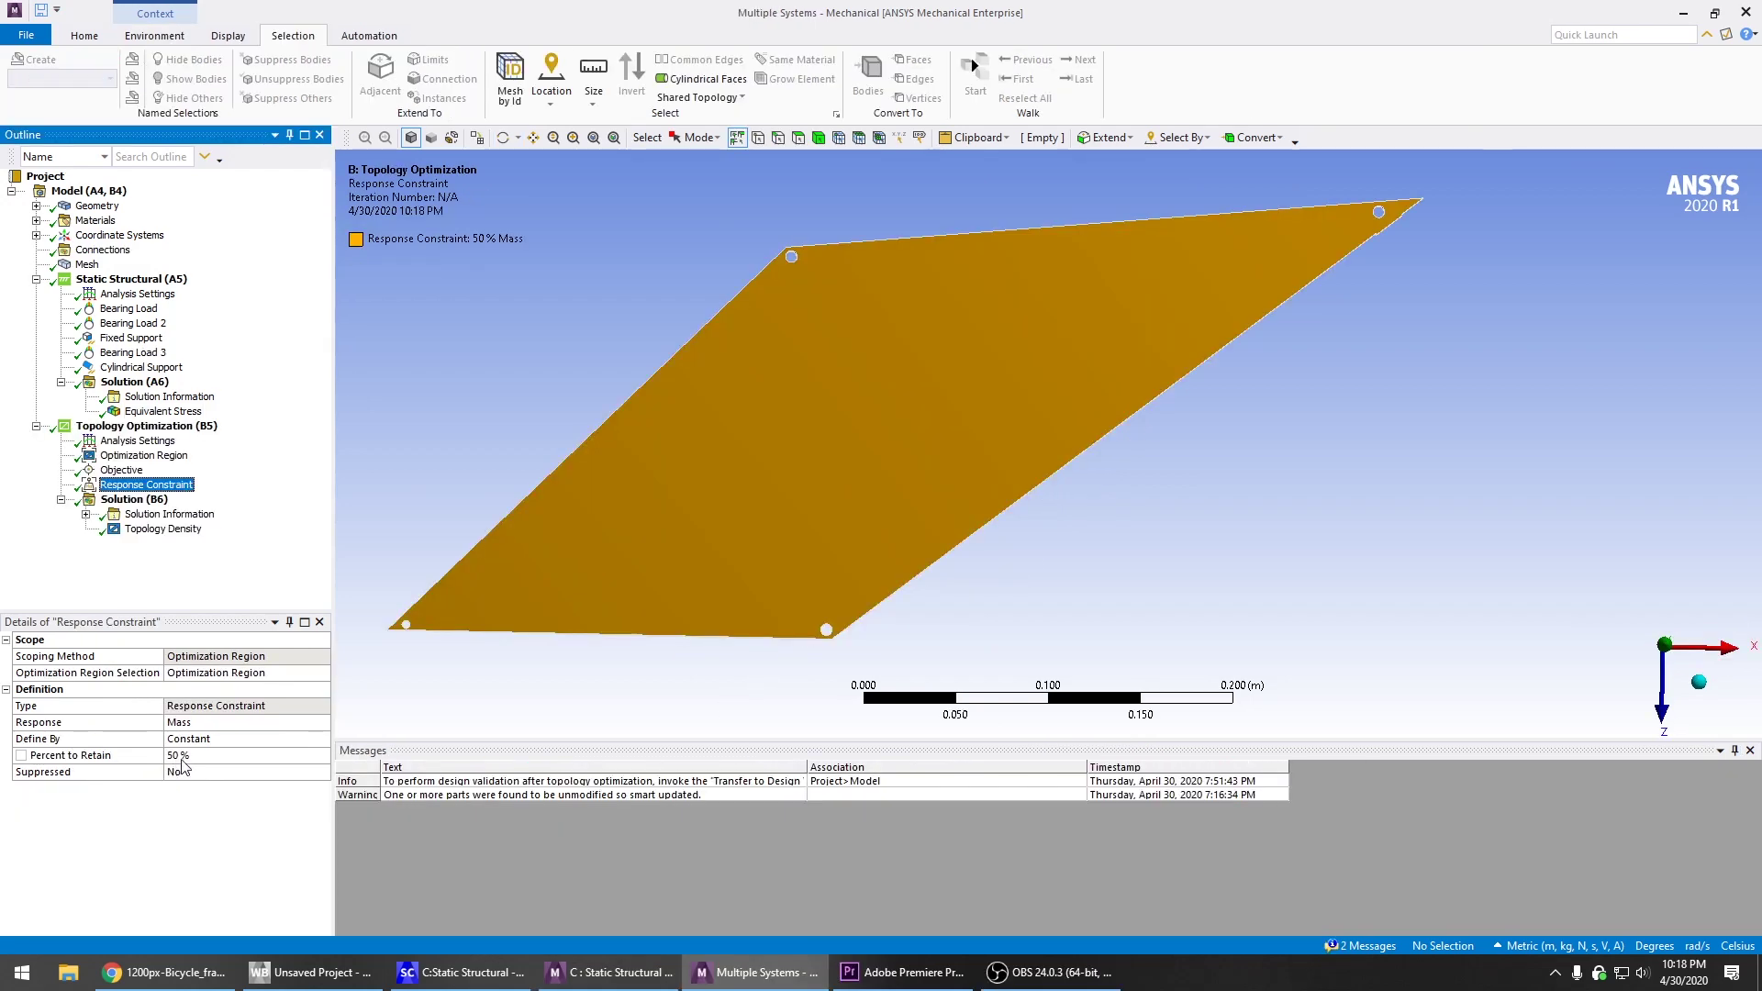
Set the topology optimization Response Constraint's Percent to Retain to 12% of the mass
left_click(184, 755)
left_click(263, 756)
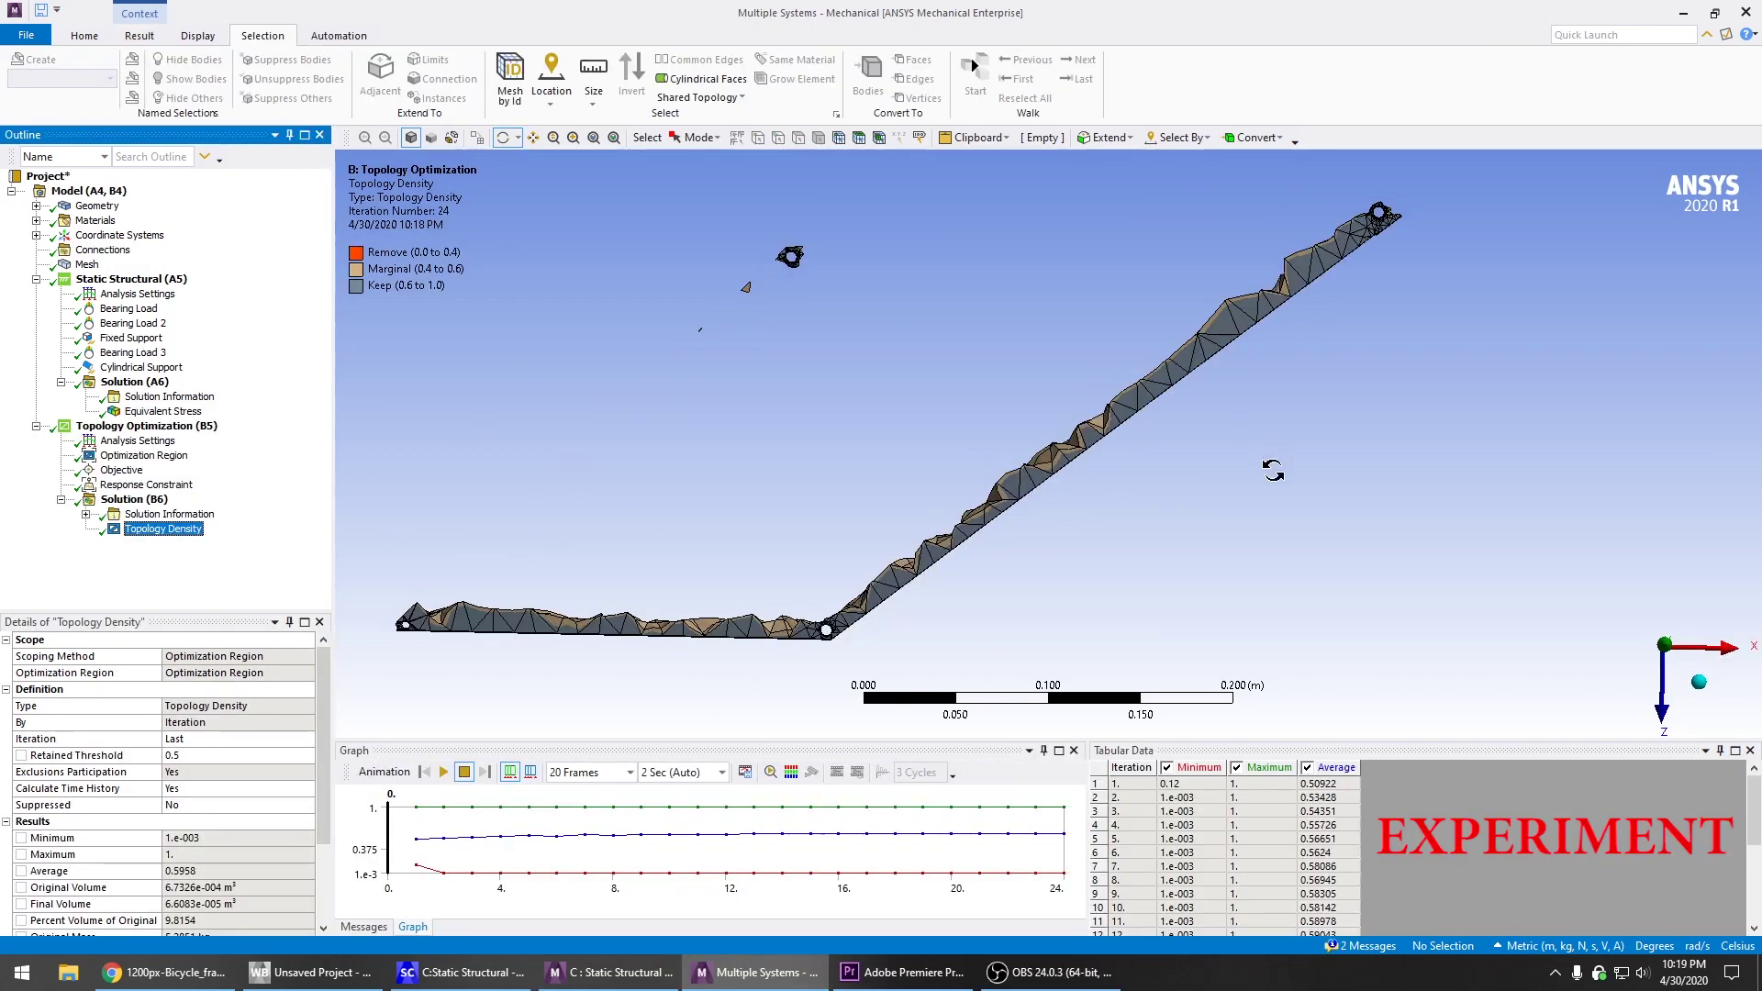
Examine the Topology Density result of the 12% mass optimization from several angles
left_click_drag(729, 523, 674, 327)
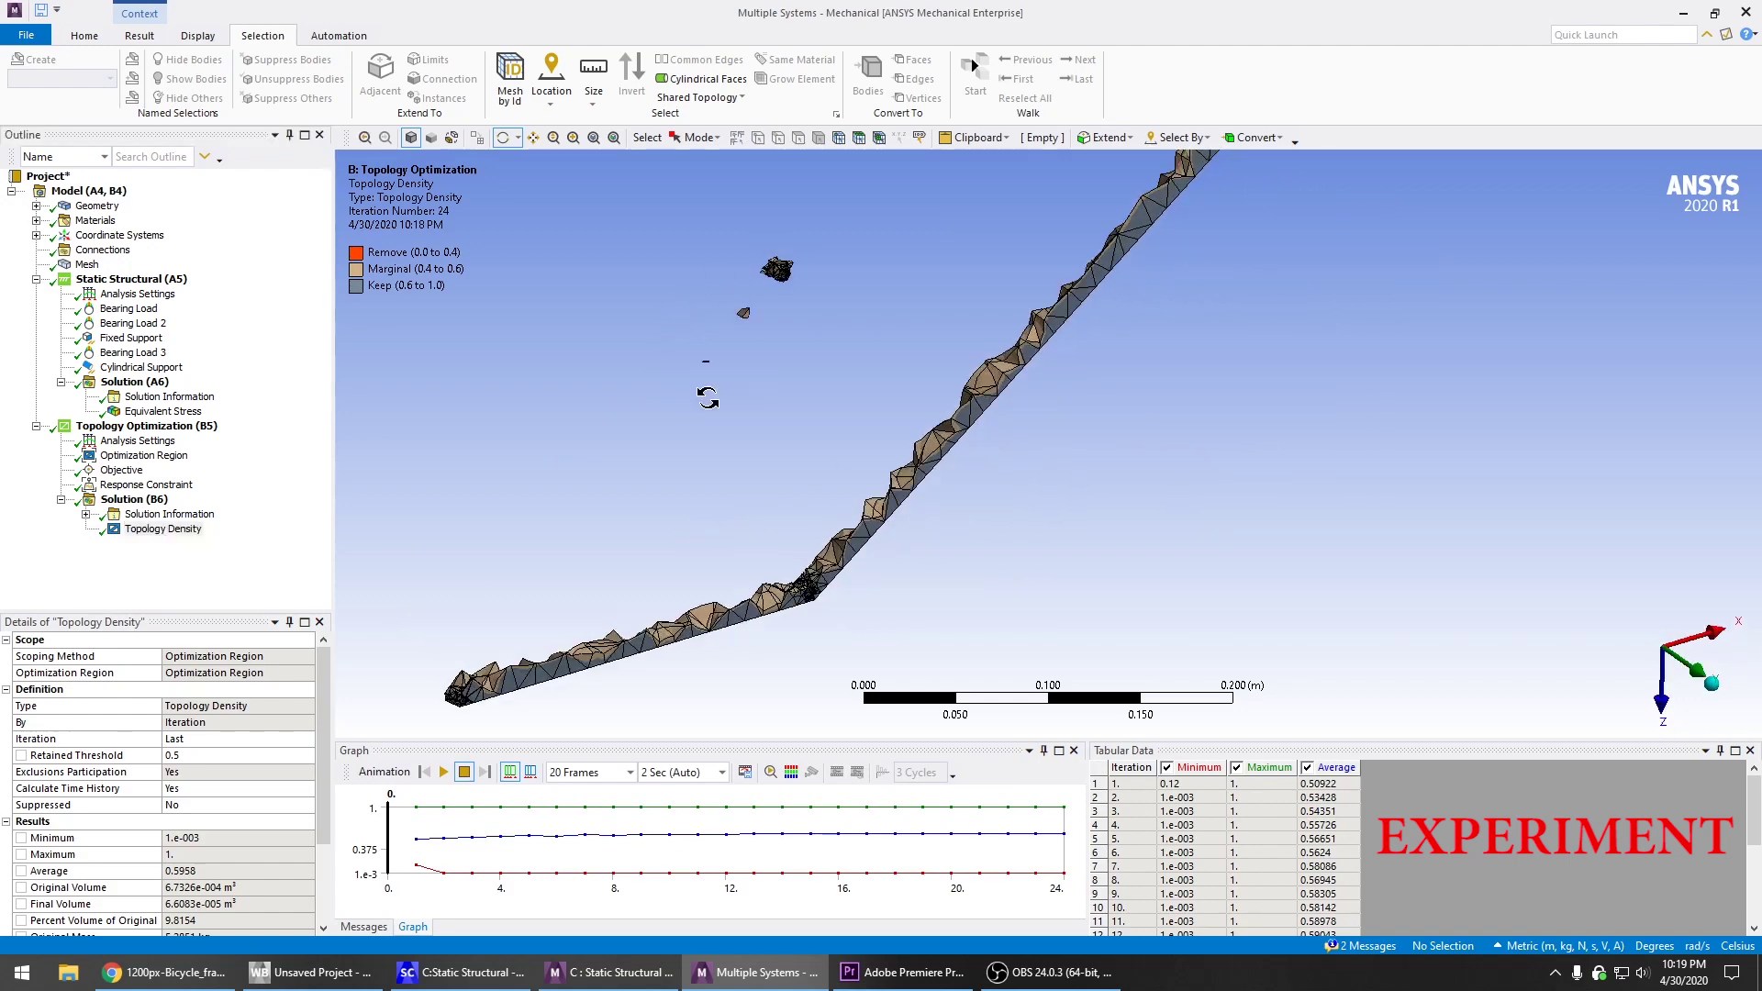
left_click_drag(669, 465, 675, 334)
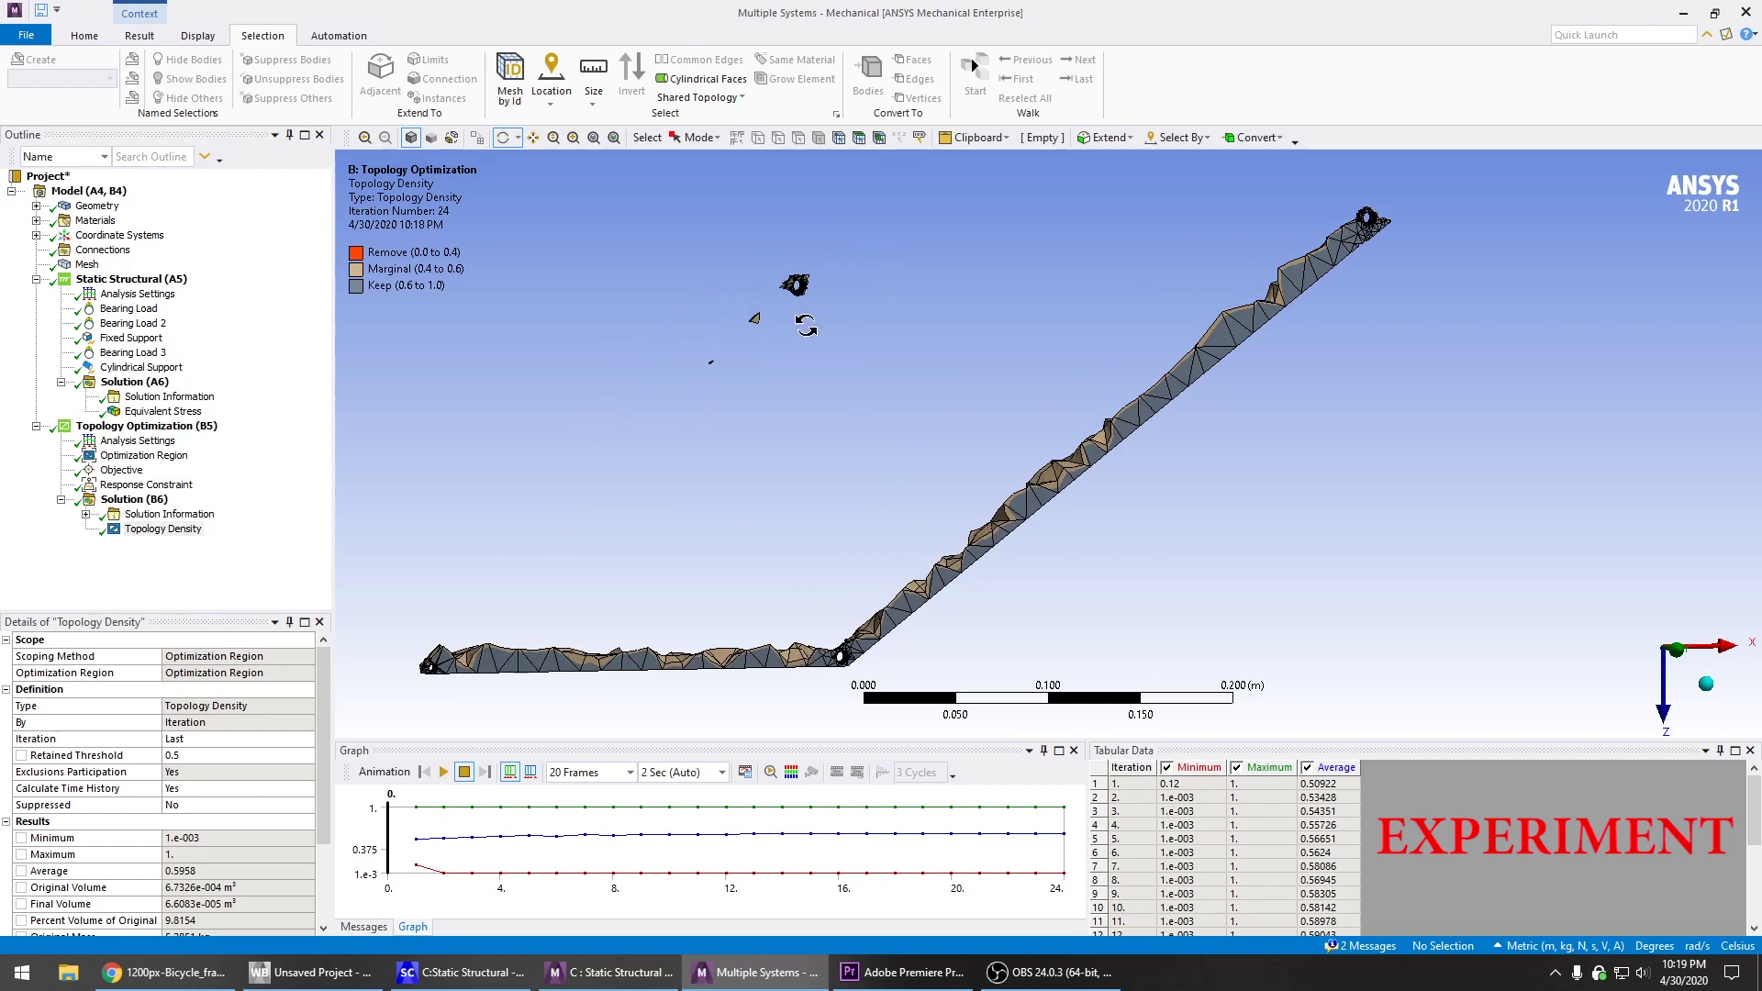
left_click_drag(714, 359, 795, 281)
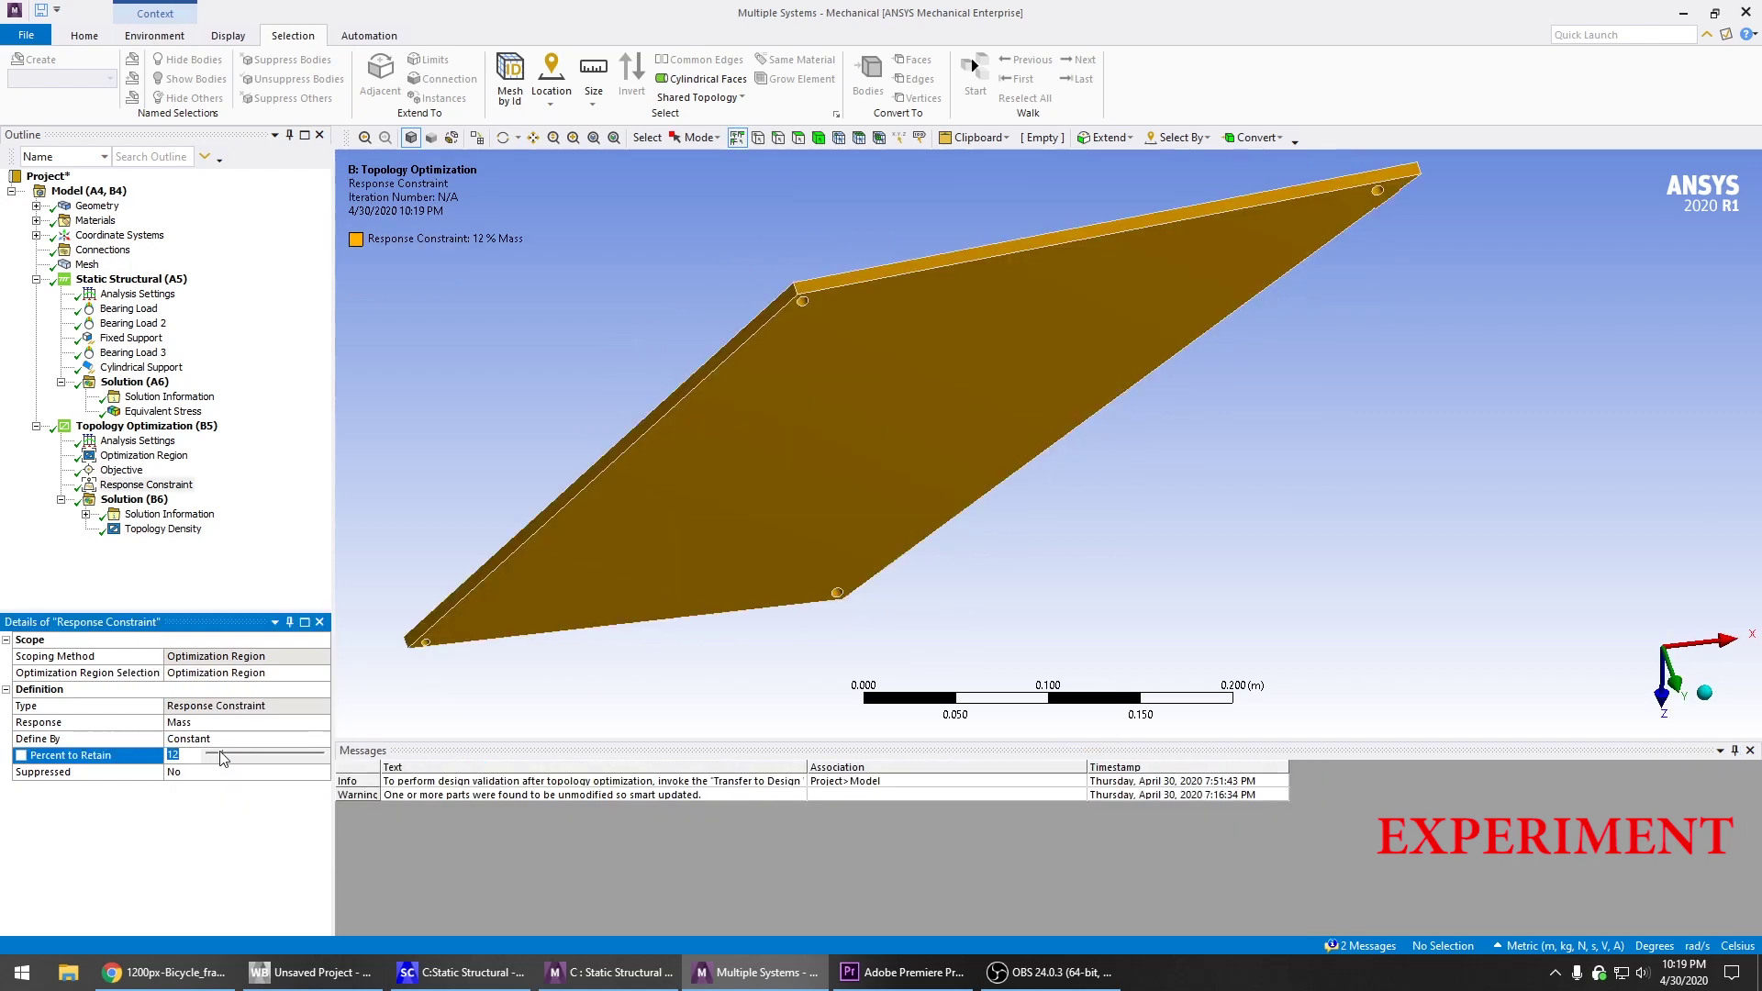
Return from the Response Constraint to the Topology Density result and inspect the whole plate from different directions
left_click_drag(221, 758, 255, 761)
left_click(163, 529)
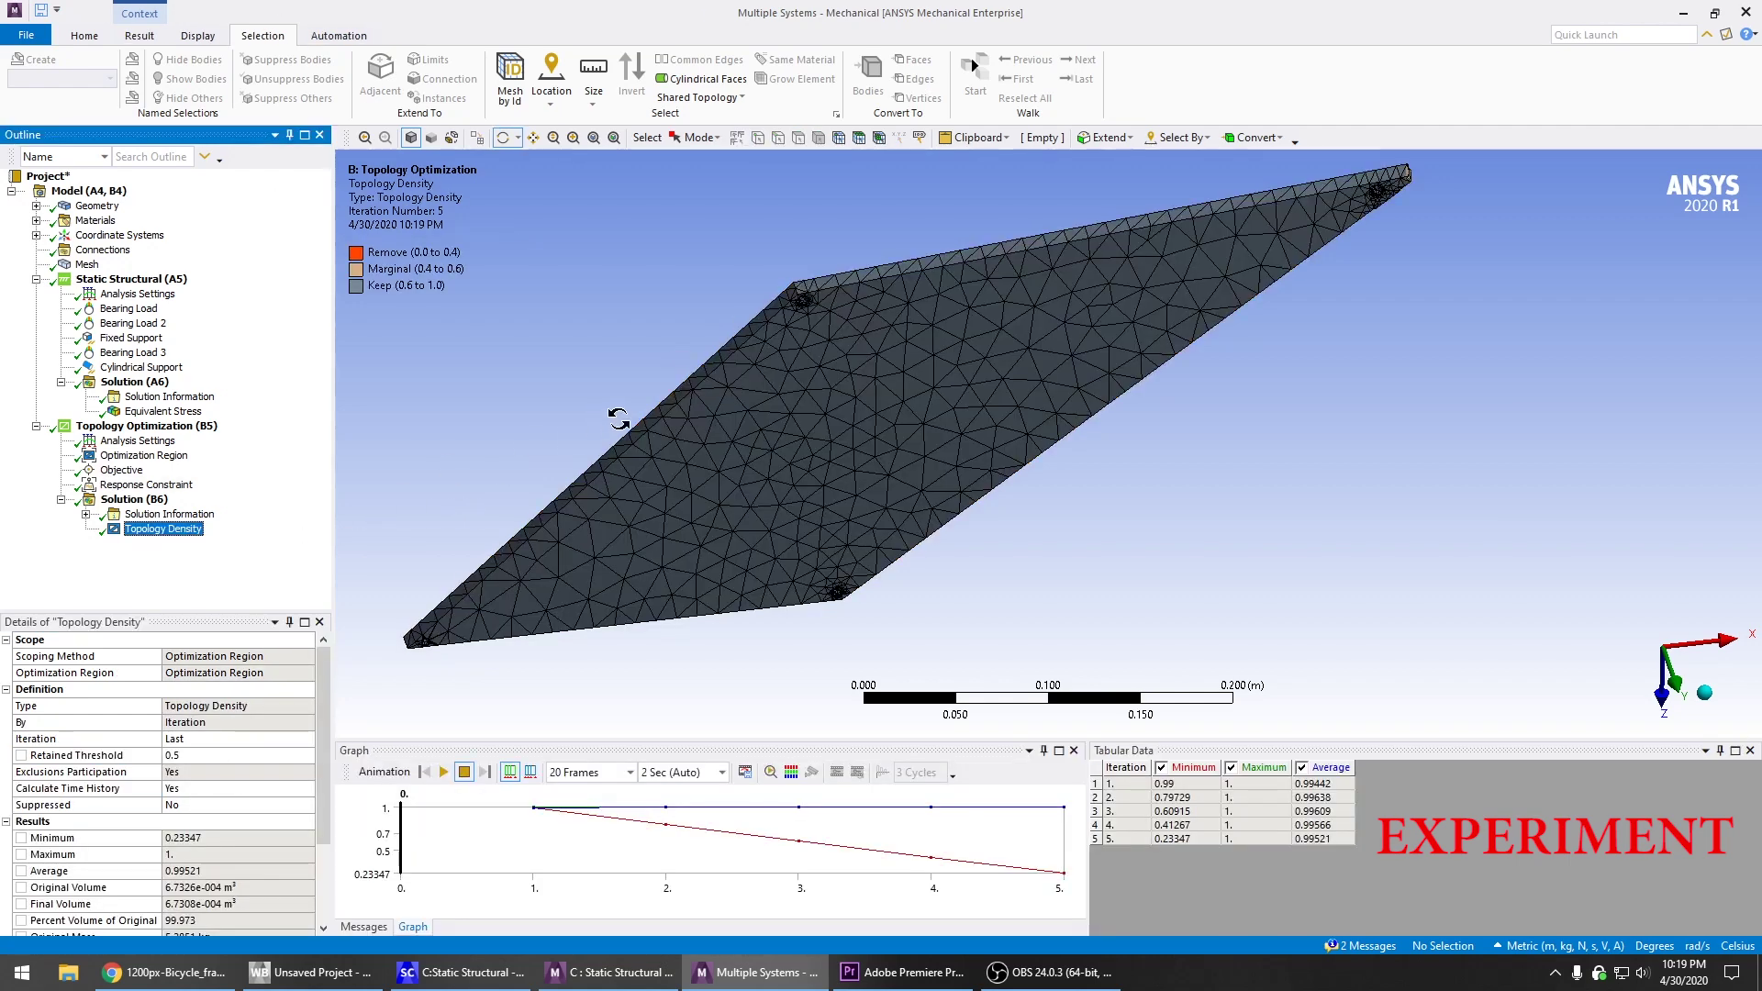
left_click_drag(619, 420, 580, 295)
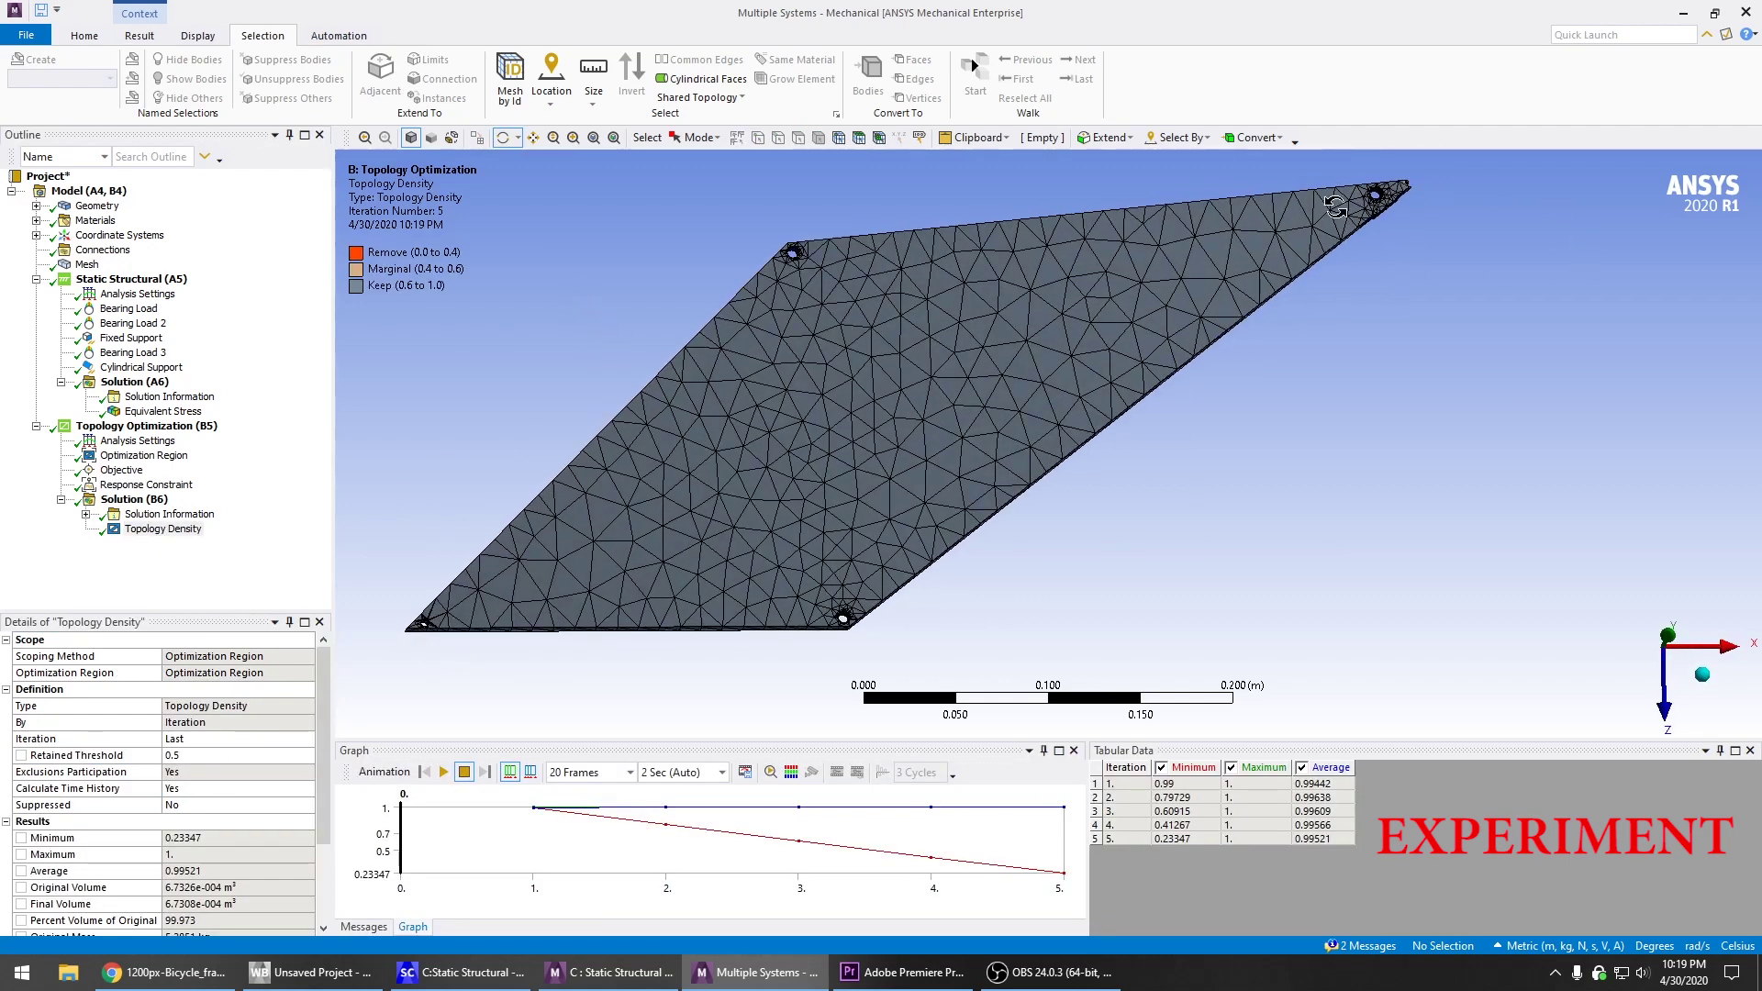
left_click_drag(758, 400, 633, 421)
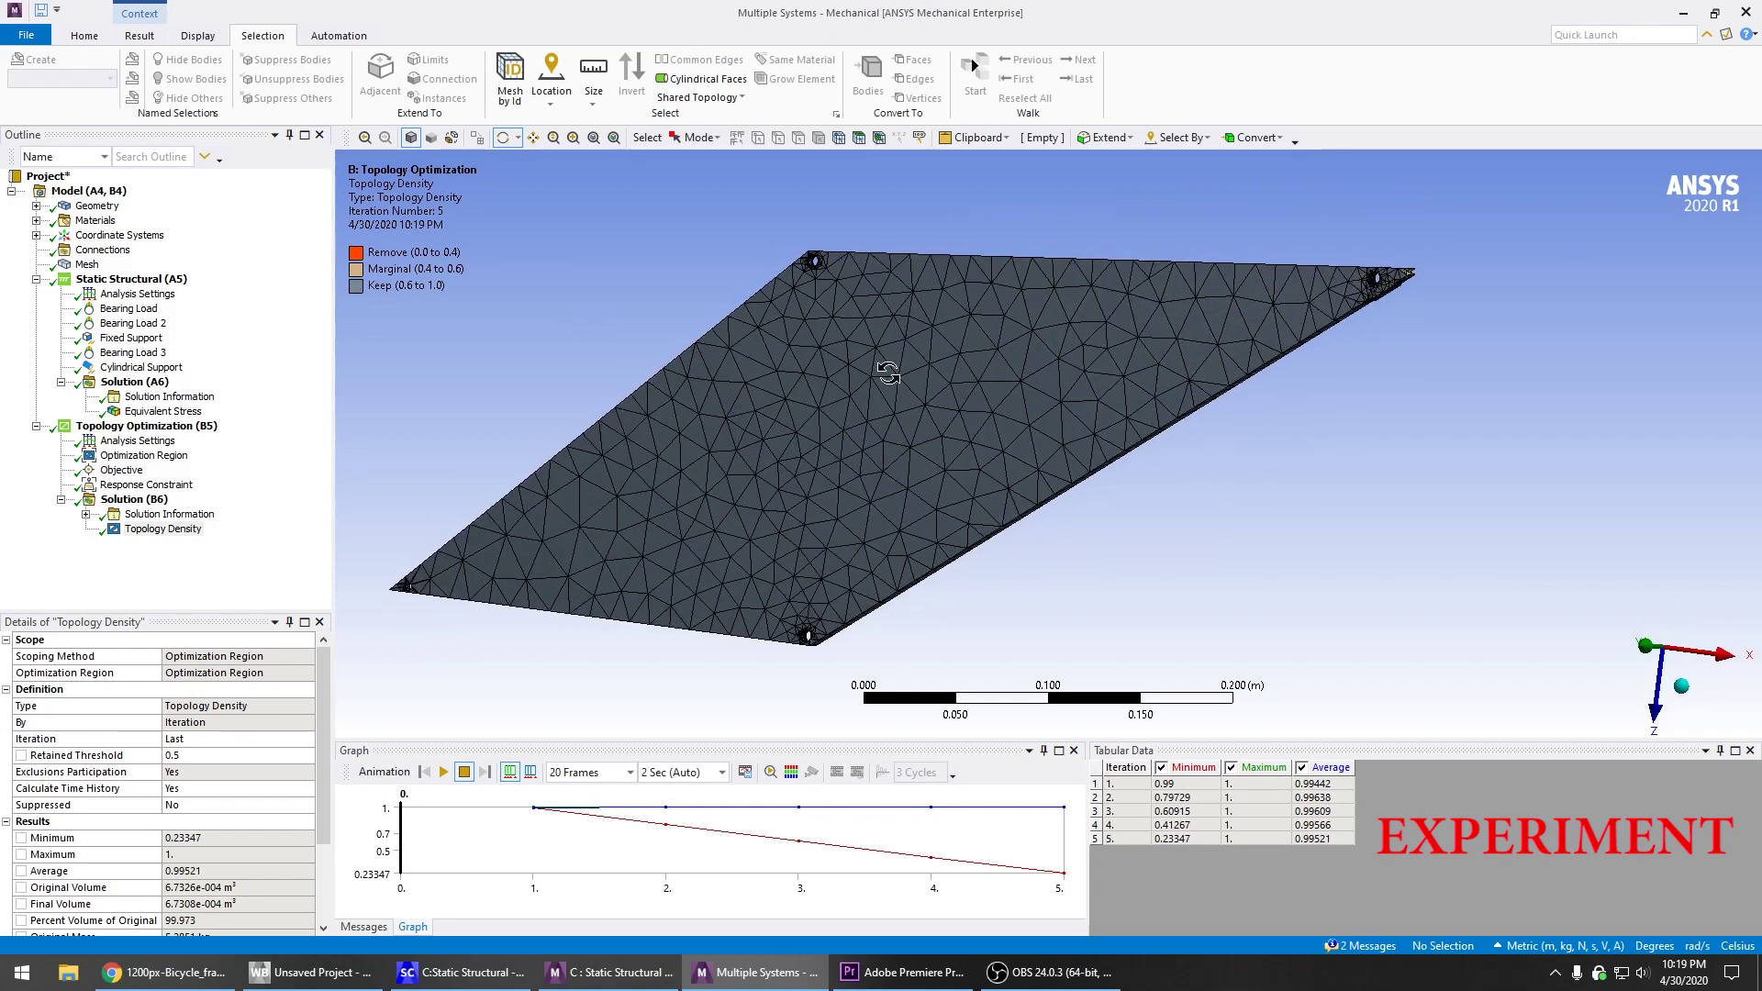
scroll(1405, 275, "up", 5)
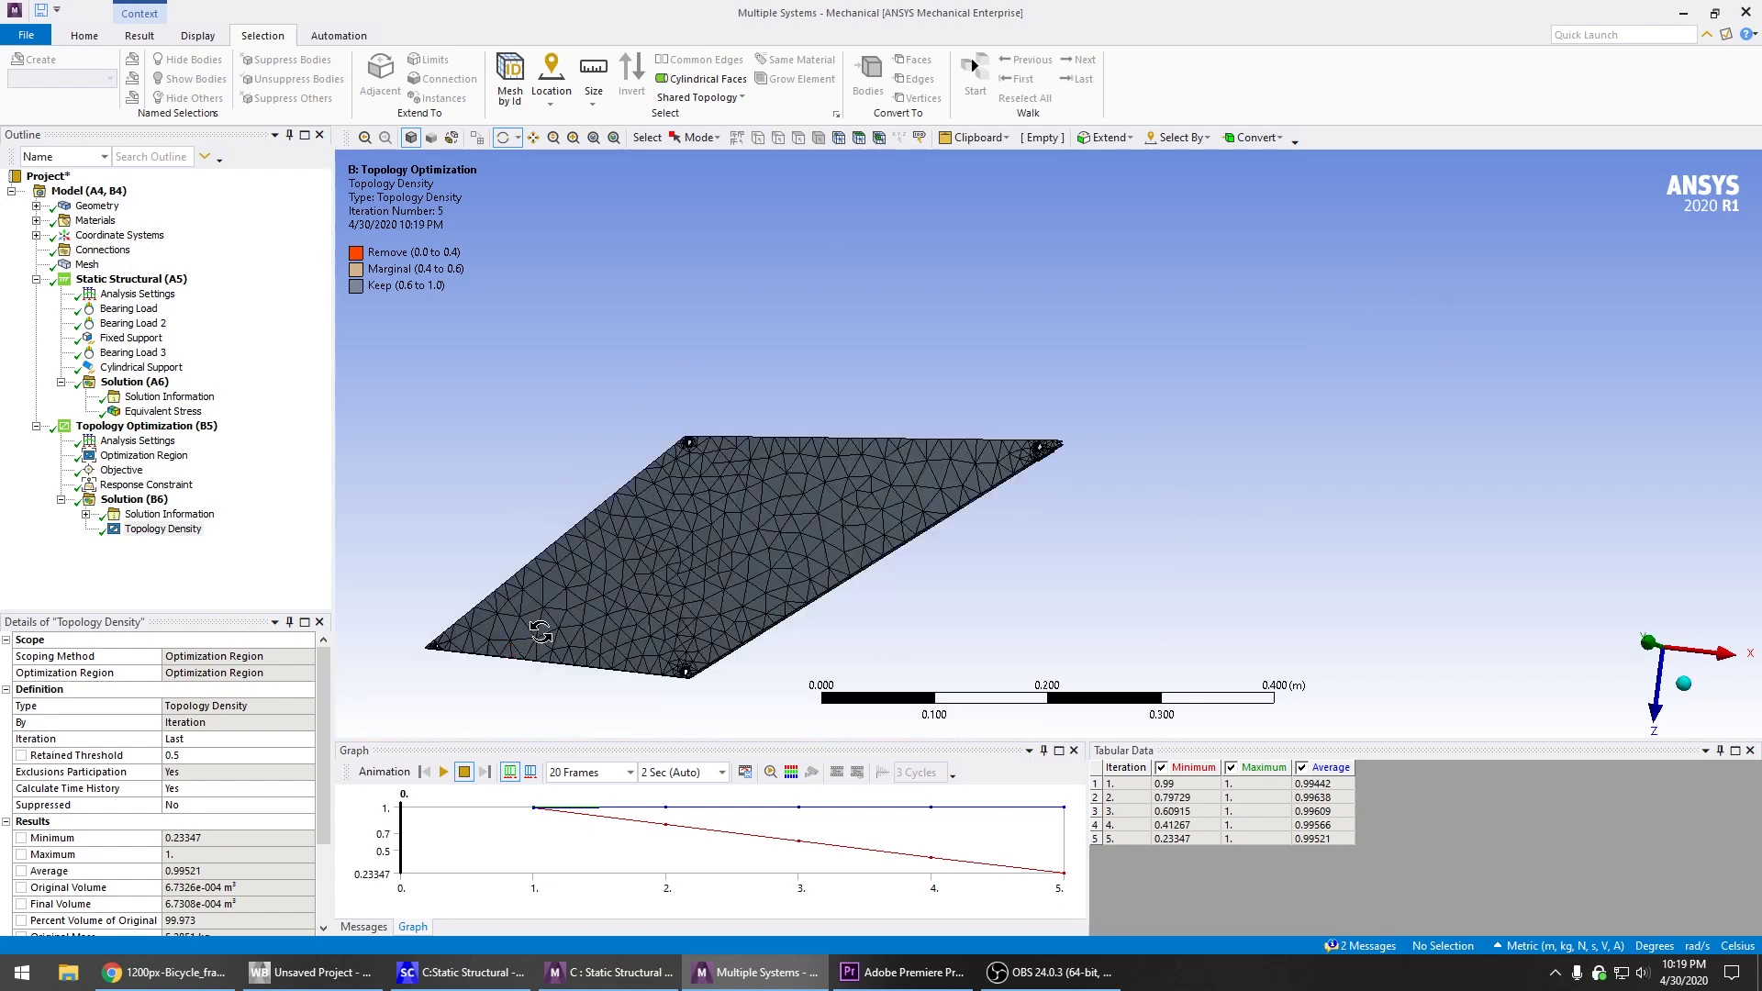
middle_click_drag(549, 628, 793, 520, "ctrl")
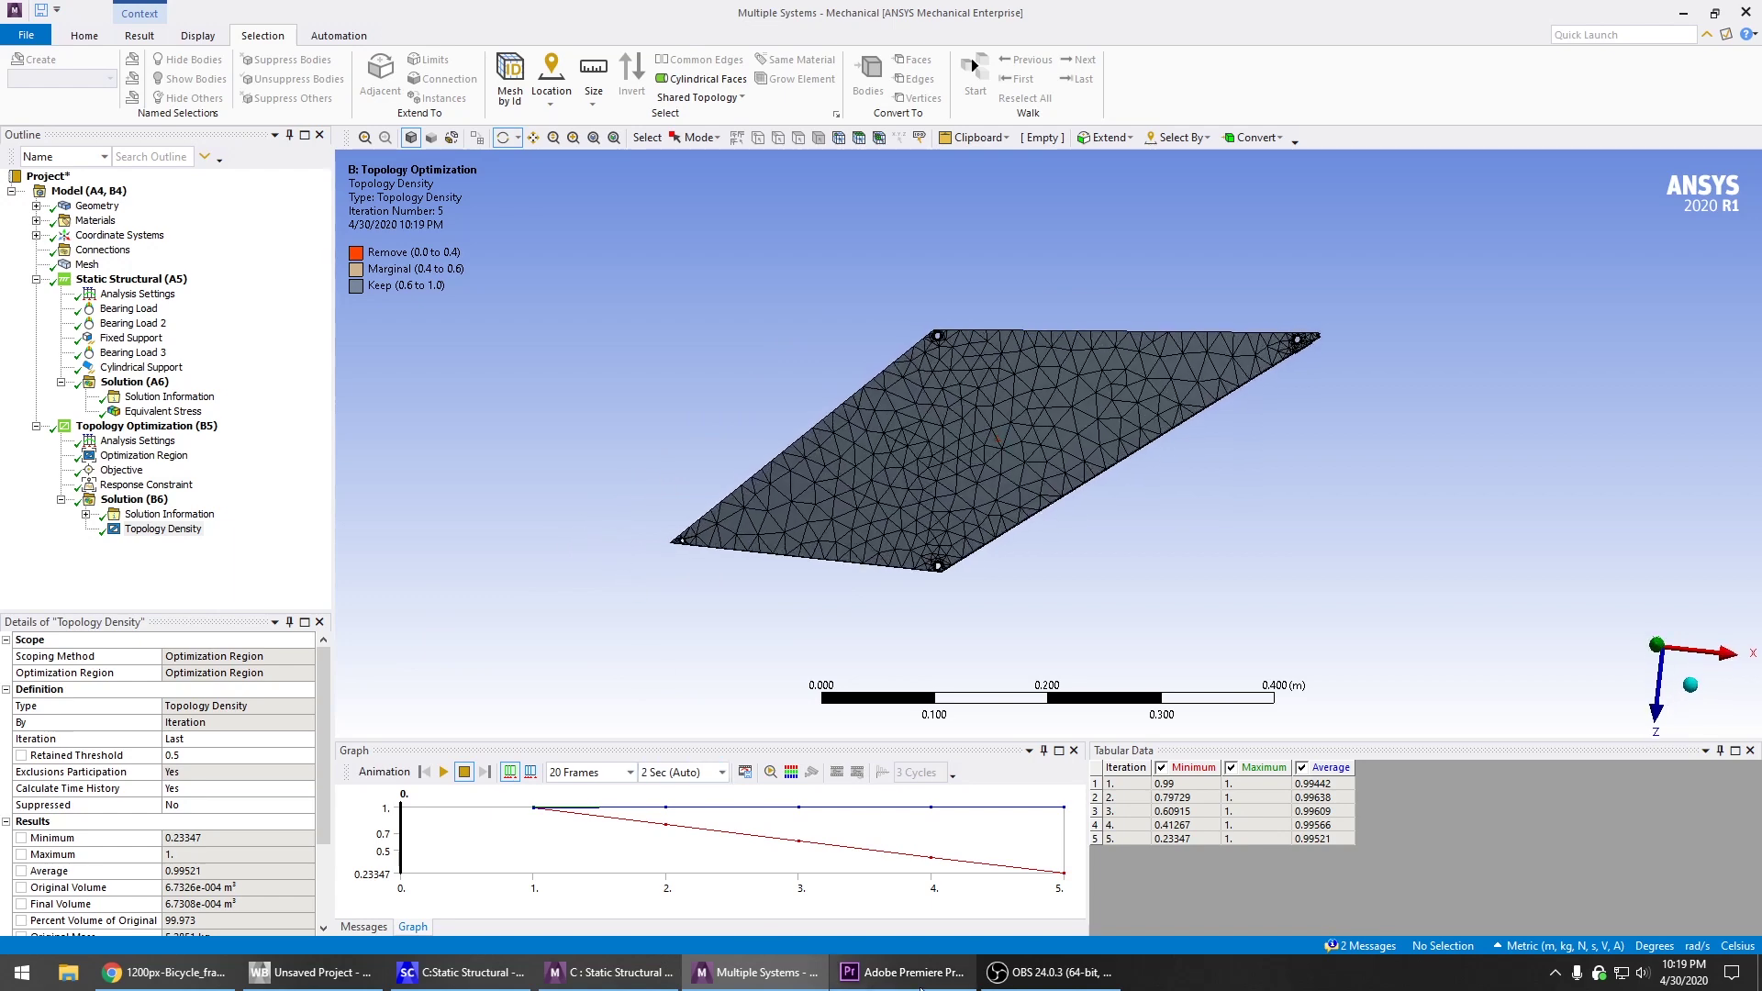
Switch to the Mechanical window of system C and inspect the optimized frame's Equivalent Stress result from different directions
left_click(610, 972)
middle_click_drag(1220, 440, 997, 504)
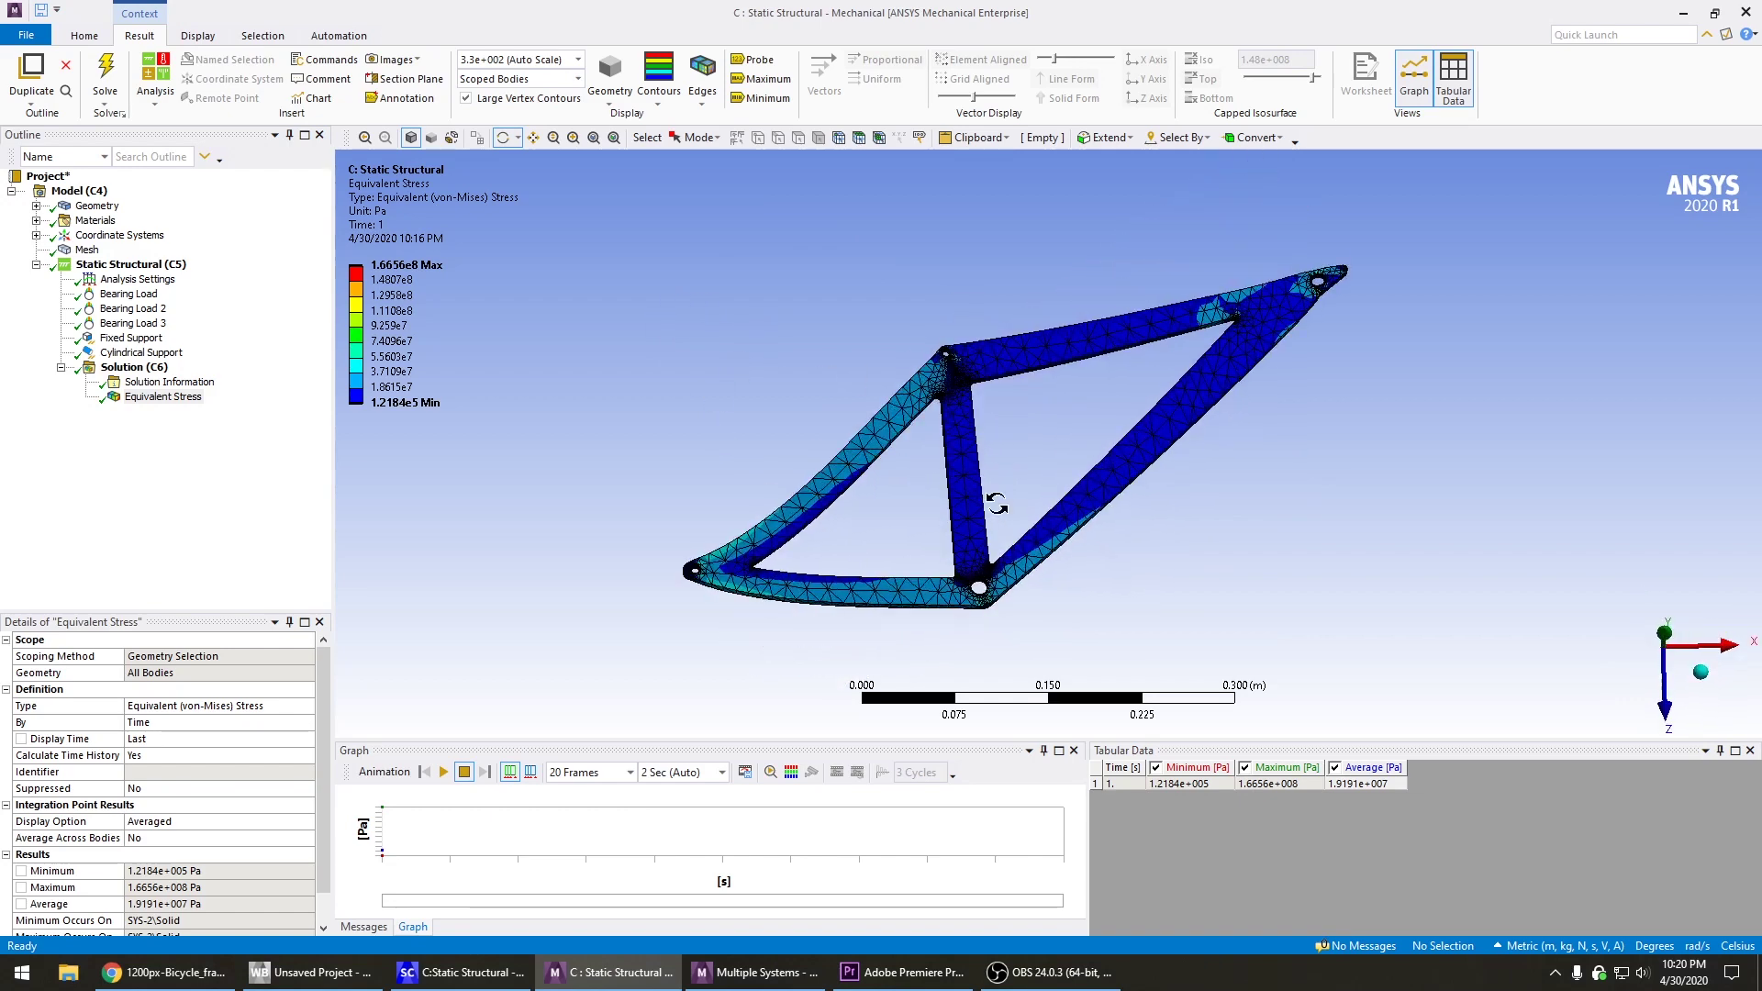
middle_click_drag(803, 420, 705, 565)
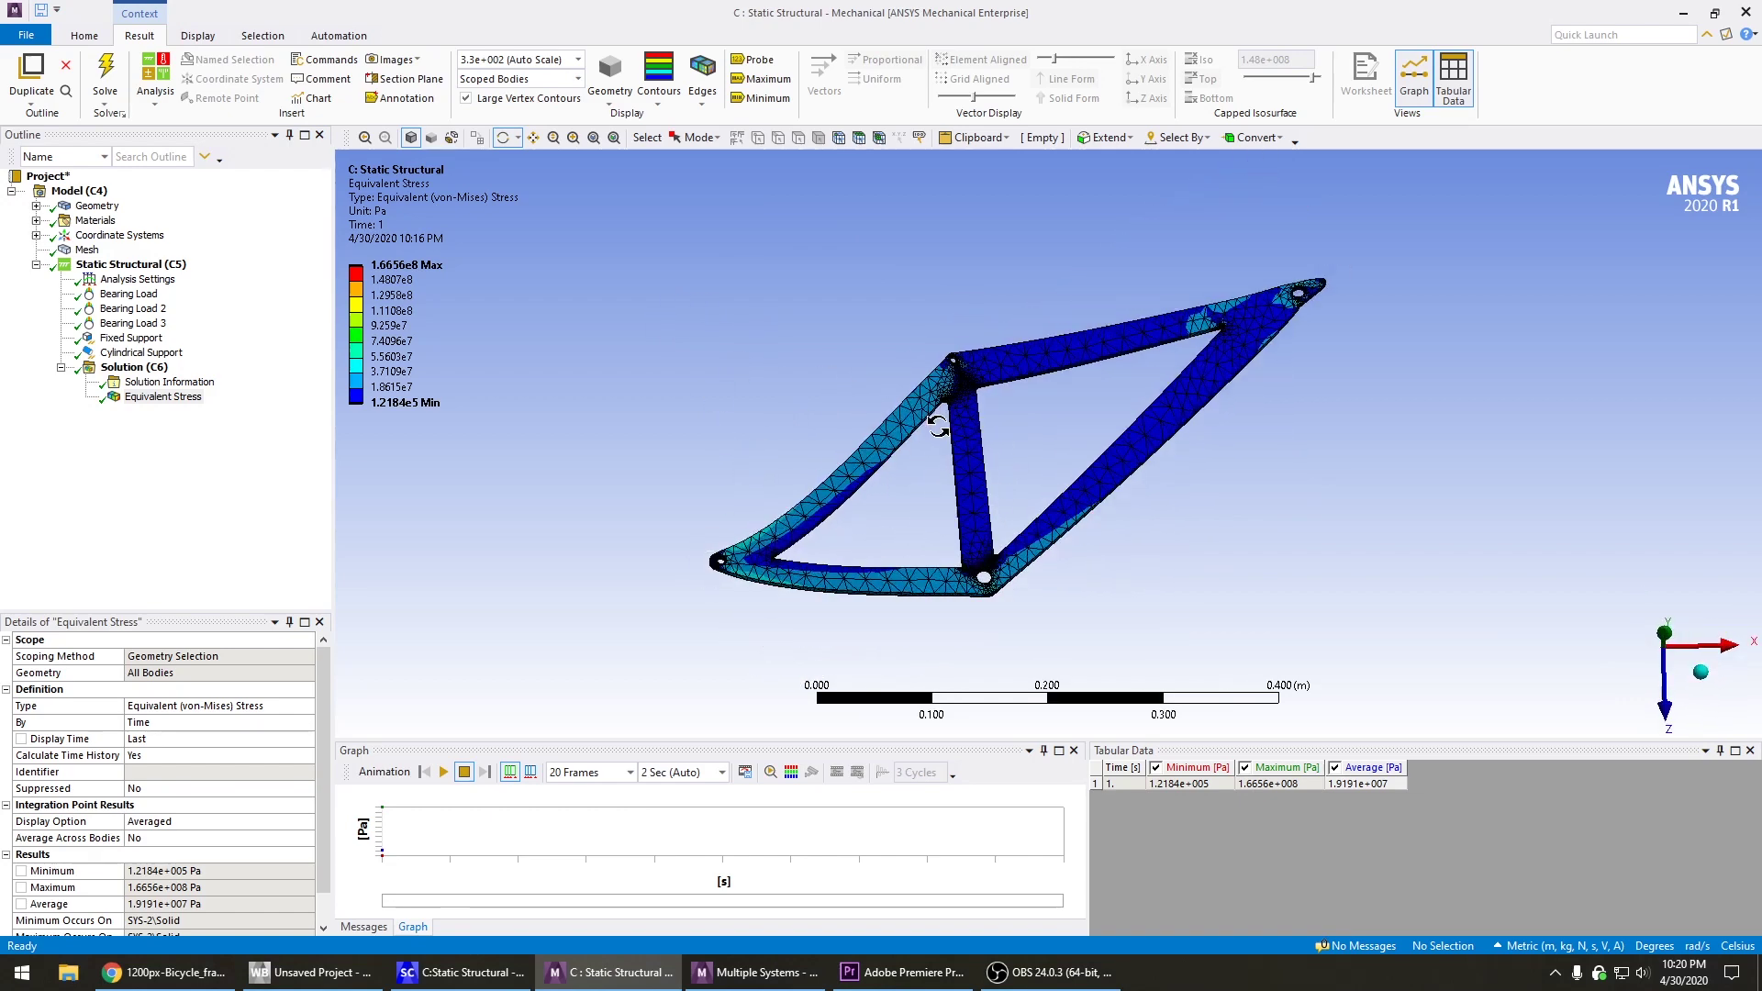